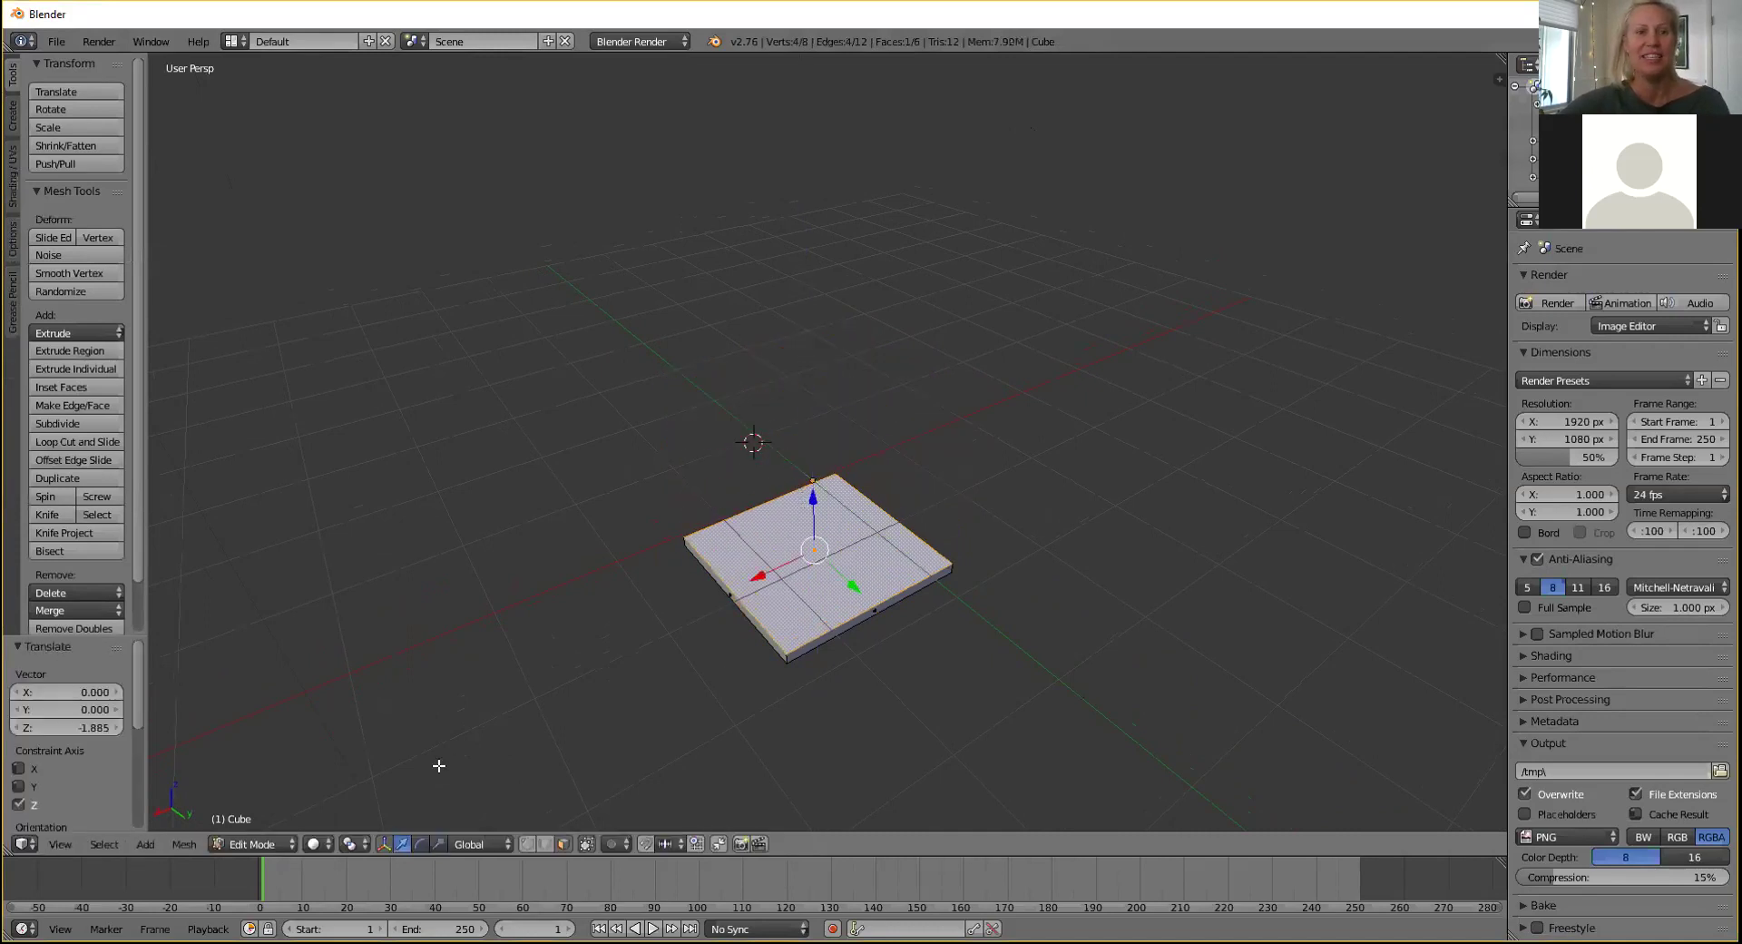
Return to Object Mode, raise the slab along Z and scale it up to about 20.858.
key("Tab")
key("g")
key("z")
left_click(809, 349)
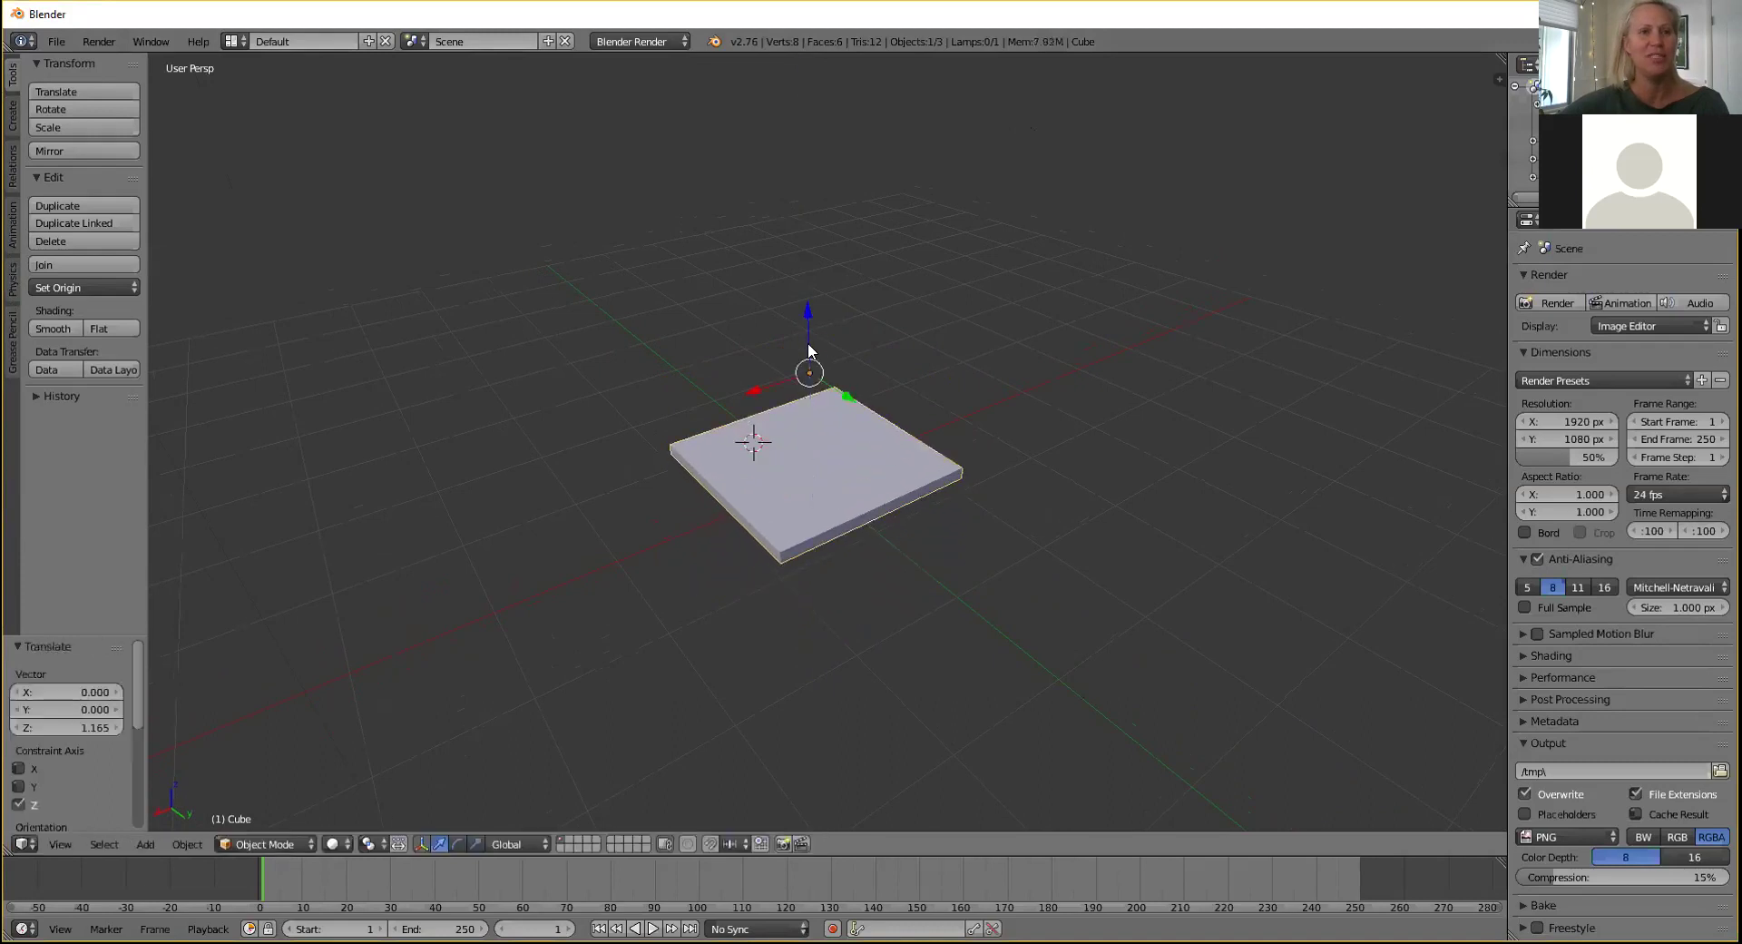
key("s")
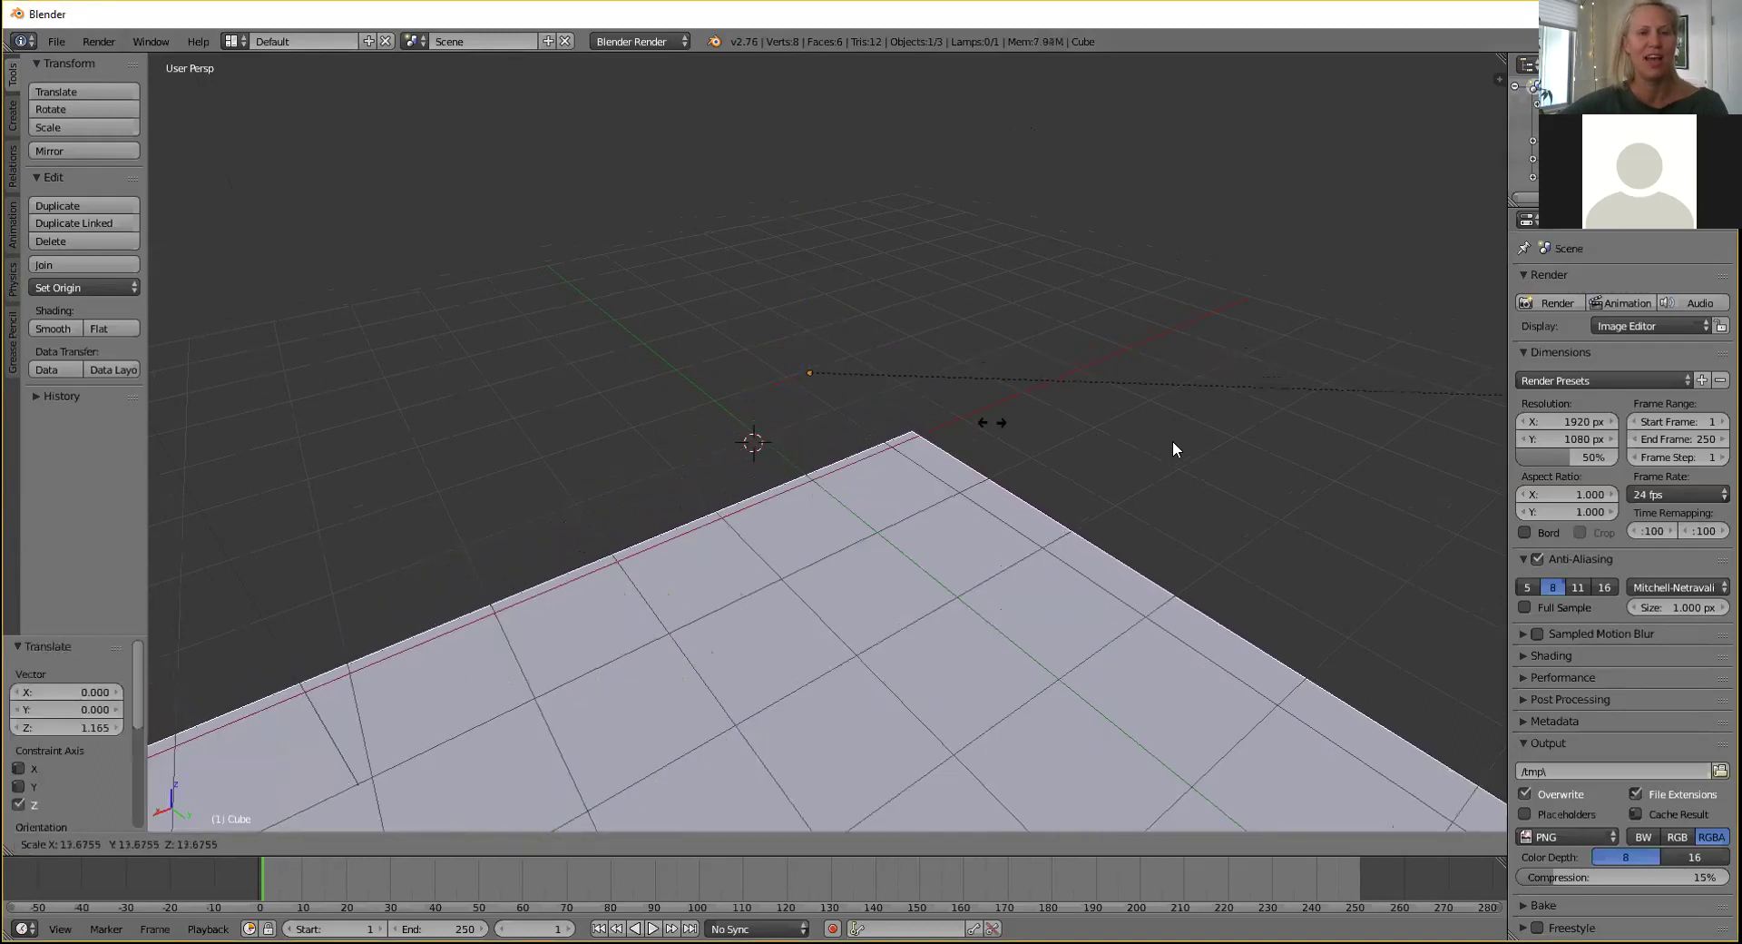
left_click(1268, 456)
Raise the slab higher along Z, then delete it.
key("g")
key("z")
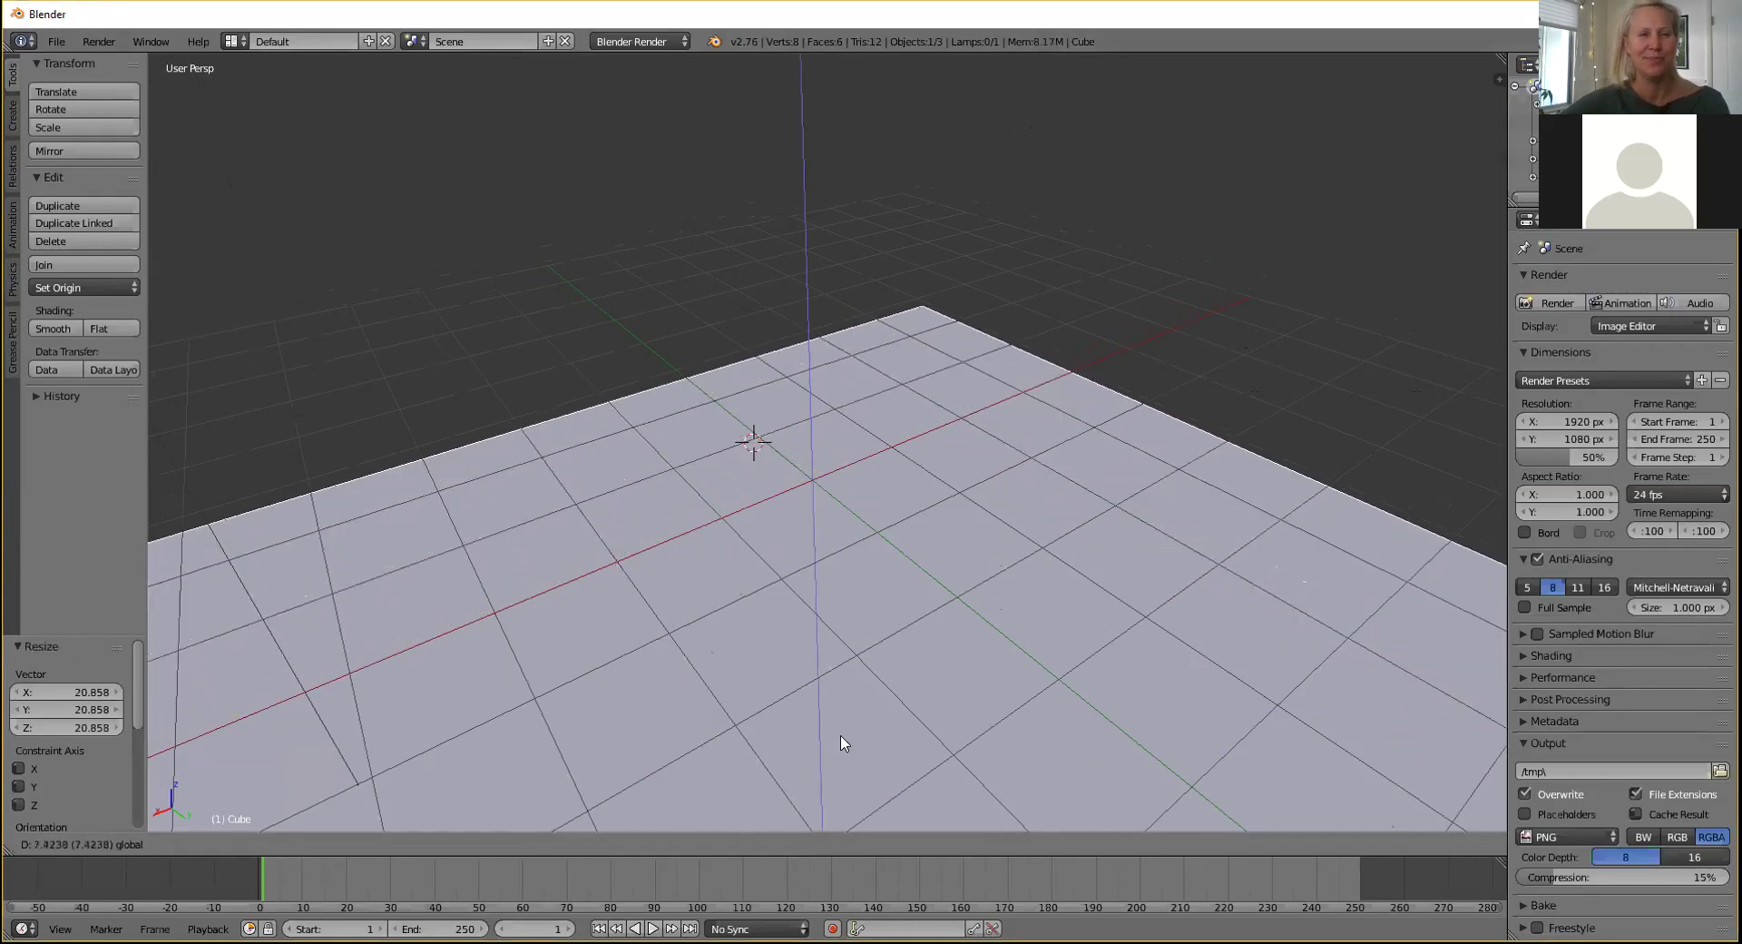
left_click(832, 669)
key("x")
left_click(832, 580)
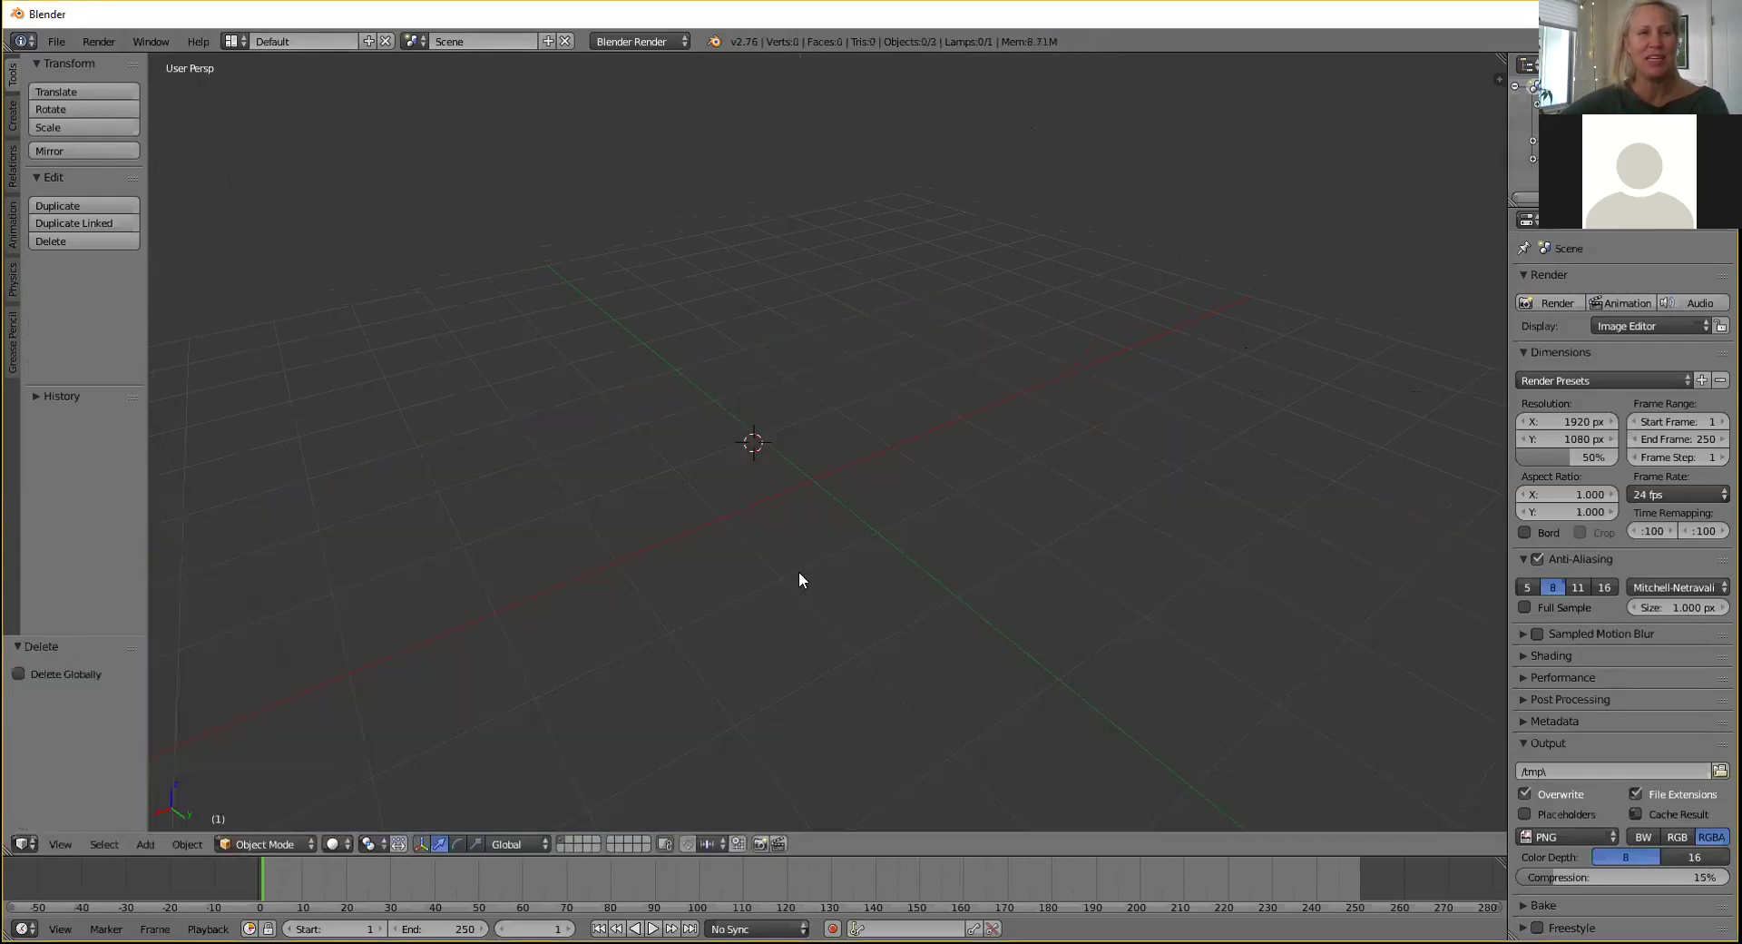
Add a plane and scale it up to fill the view as a ground surface.
left_click(12, 141)
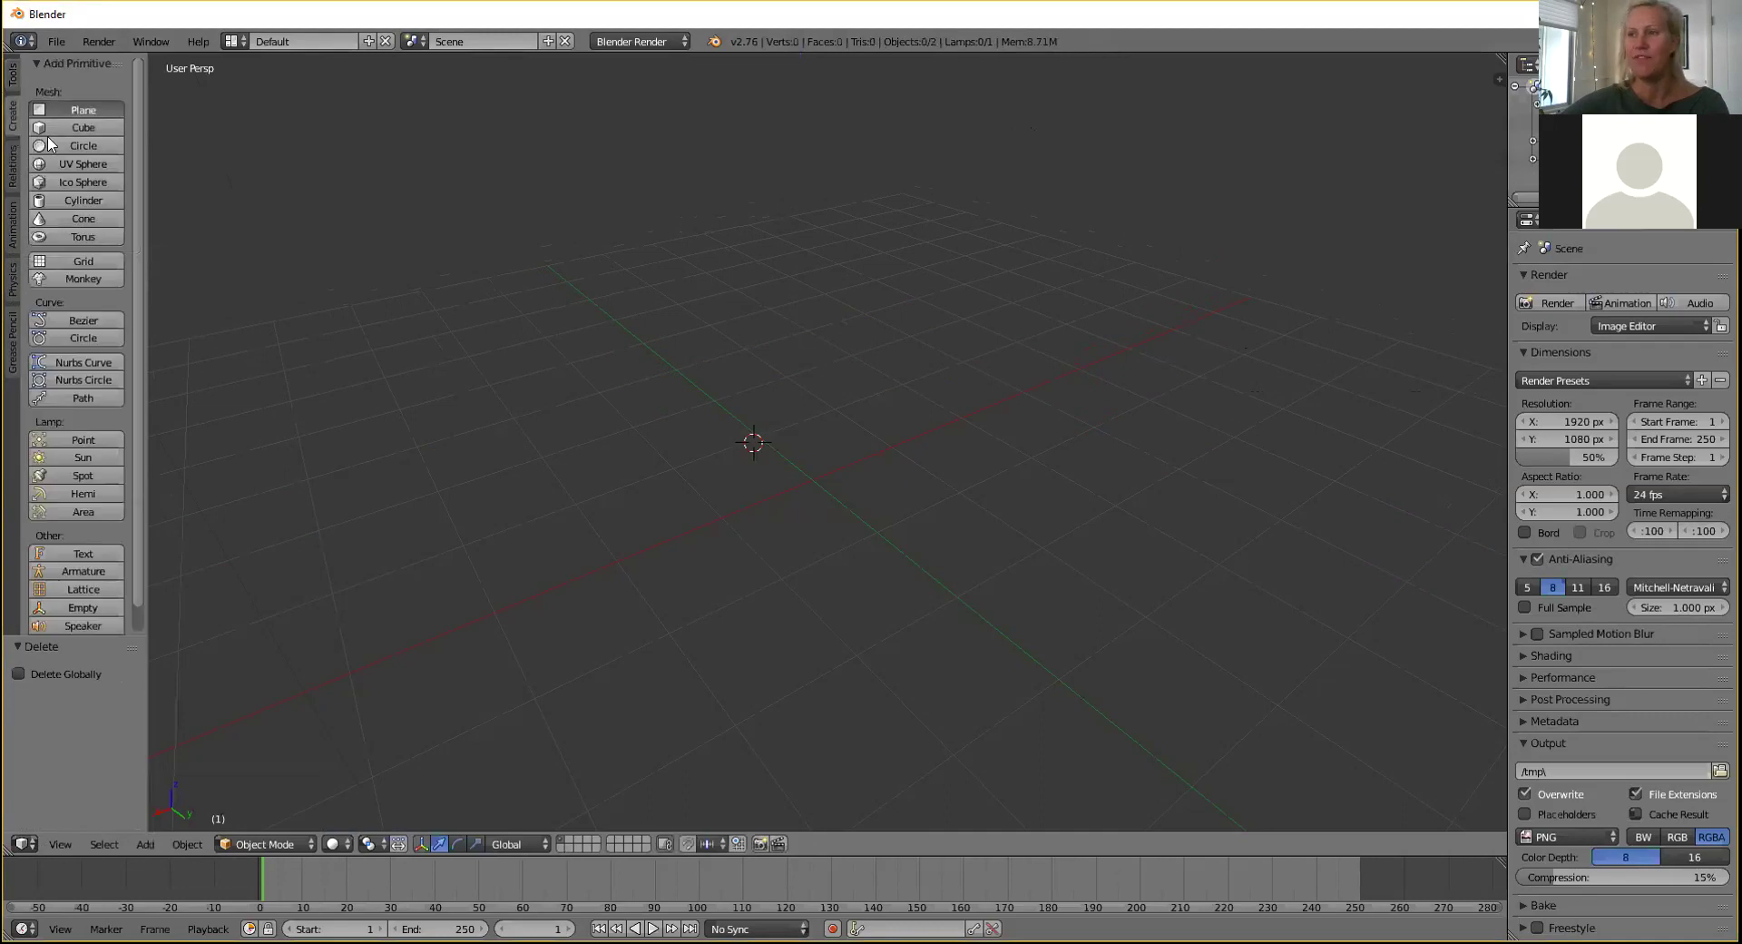
left_click(82, 109)
key("s")
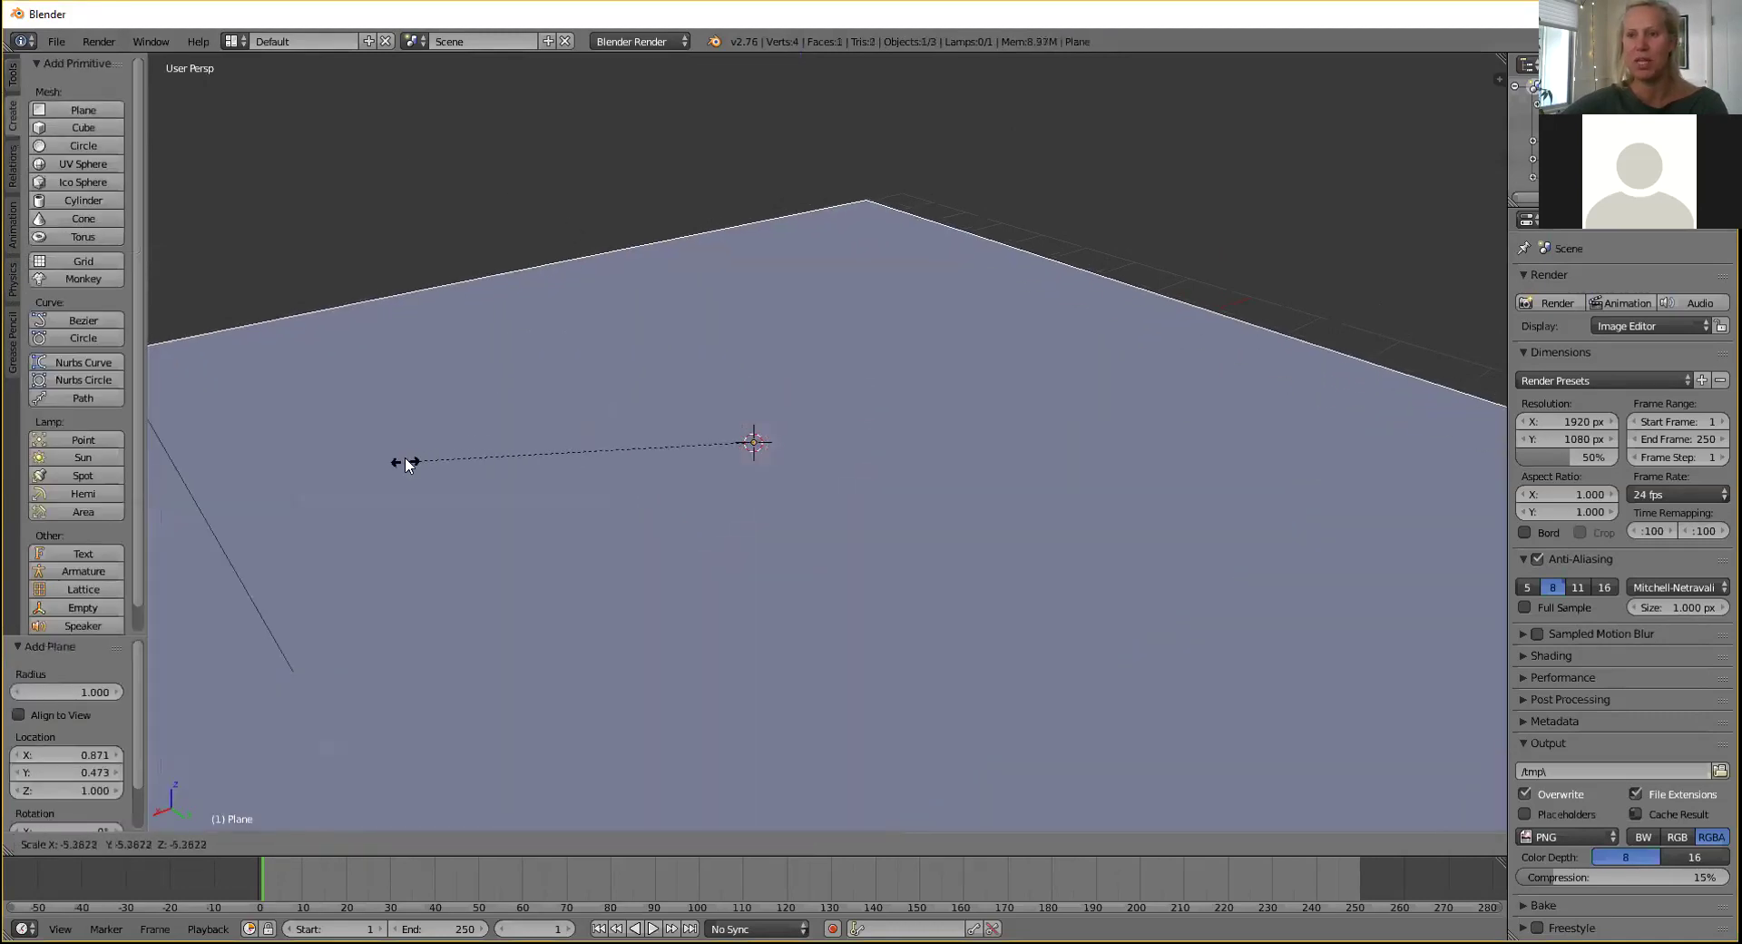
left_click(1381, 591)
Lower the ground plane slightly along Z to -0.028.
middle_click_drag(999, 463, 964, 459)
left_click_drag(877, 394, 873, 492)
middle_click_drag(873, 492, 691, 368)
scroll(987, 433, "down", 5)
scroll(967, 471, "up", 3)
scroll(967, 471, "up", 1)
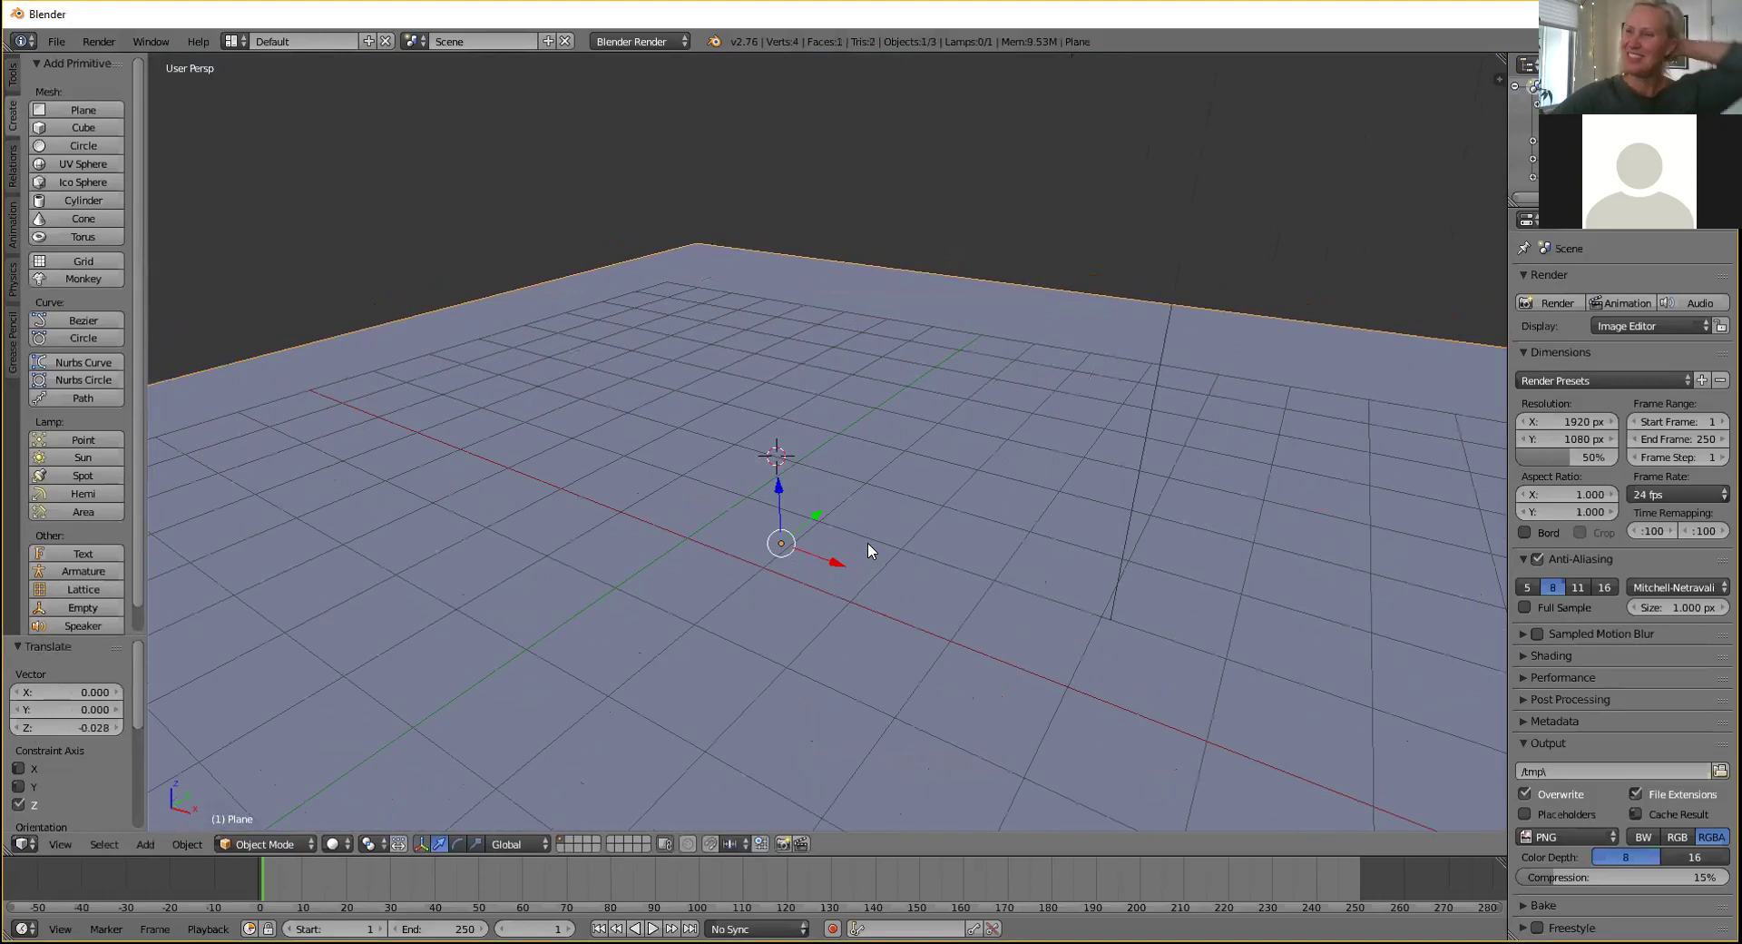
middle_click_drag(851, 515, 798, 508)
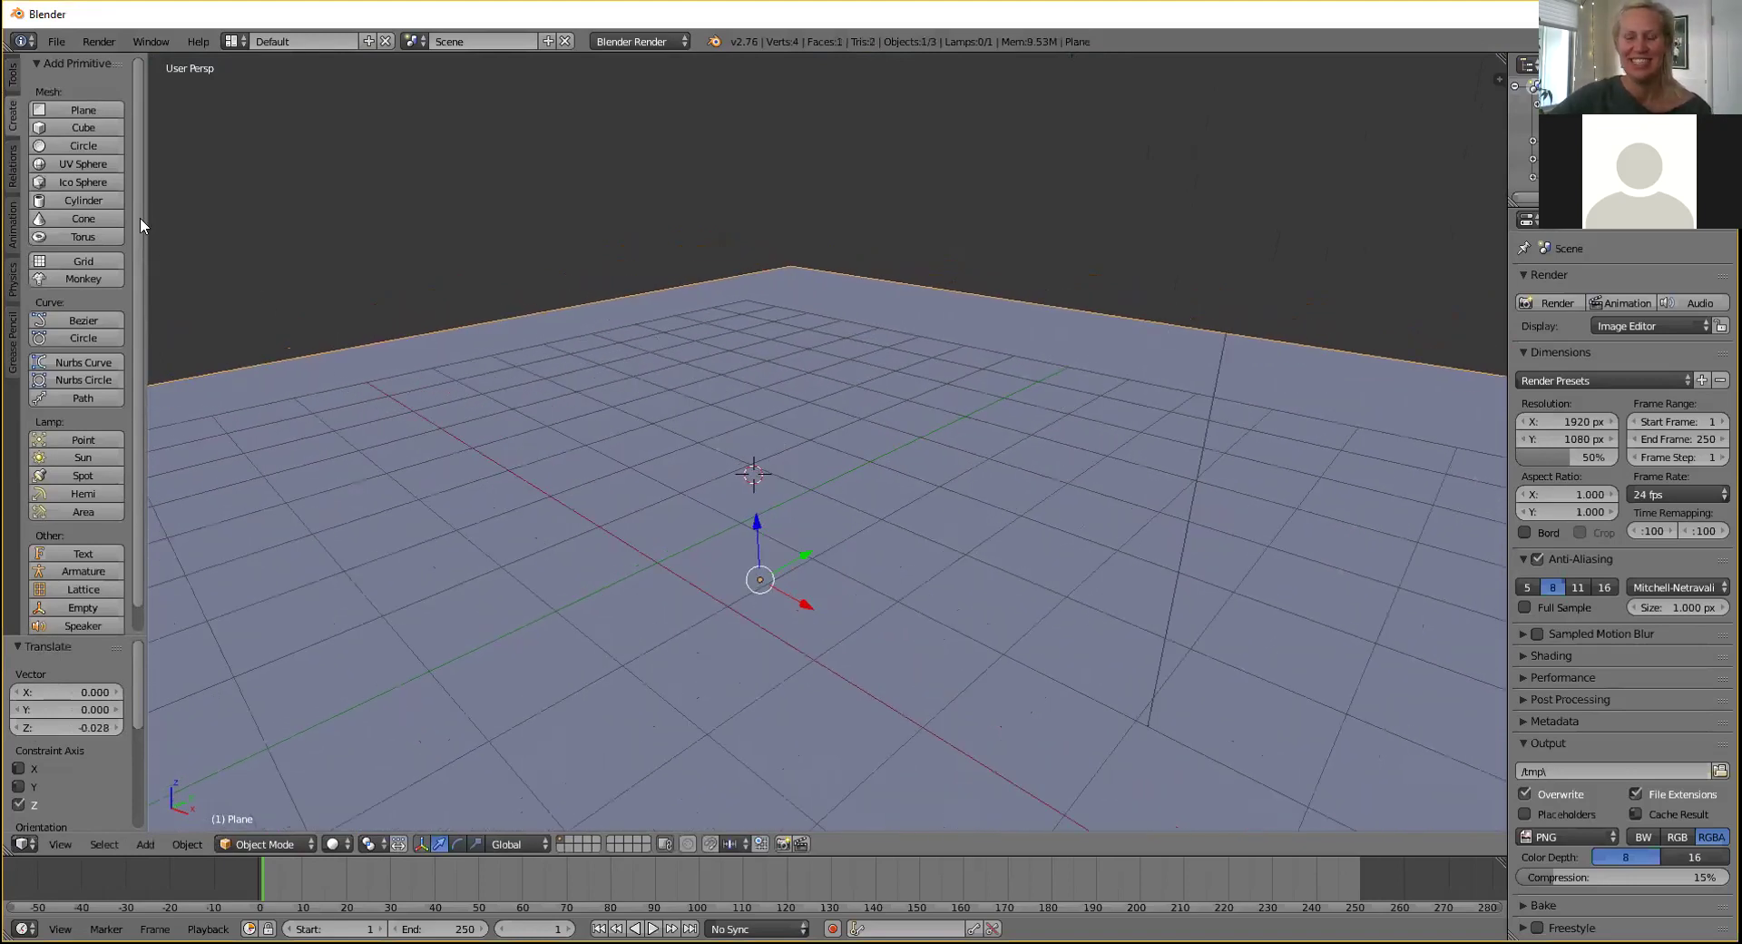
Add a radius-1 cube at X 0.871, Y 0.473, Z 1.000 and adjust the properties area width.
left_click(92, 133)
middle_click_drag(842, 305, 1041, 385)
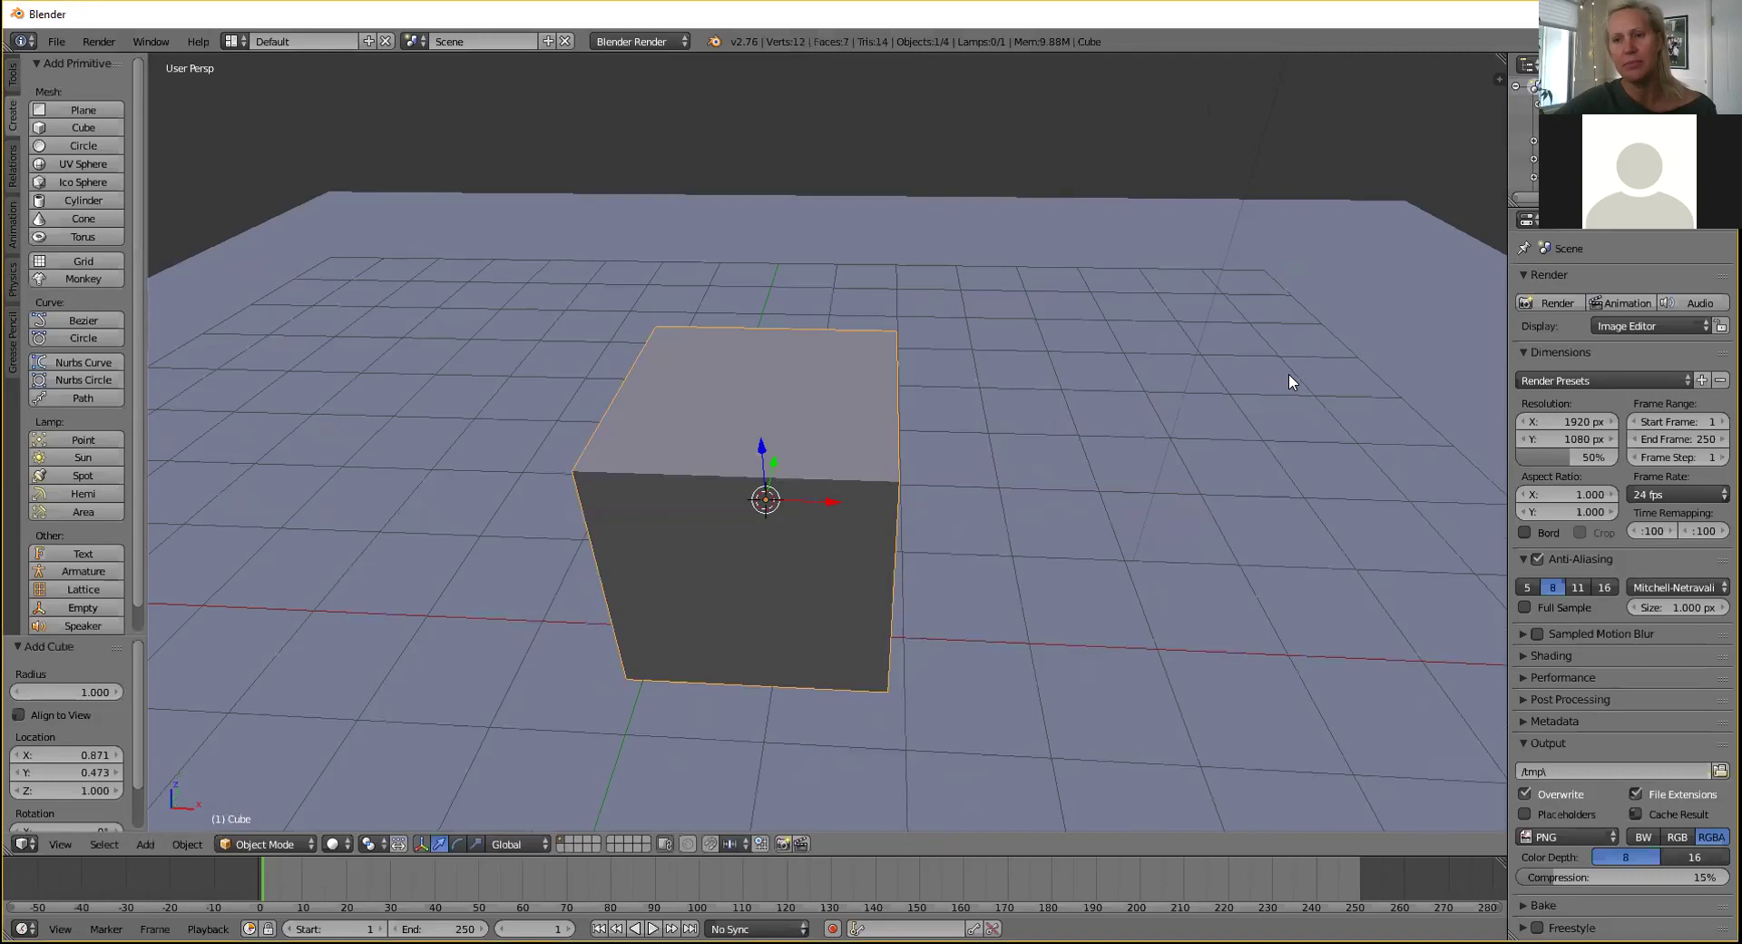
left_click_drag(1509, 331, 1464, 334)
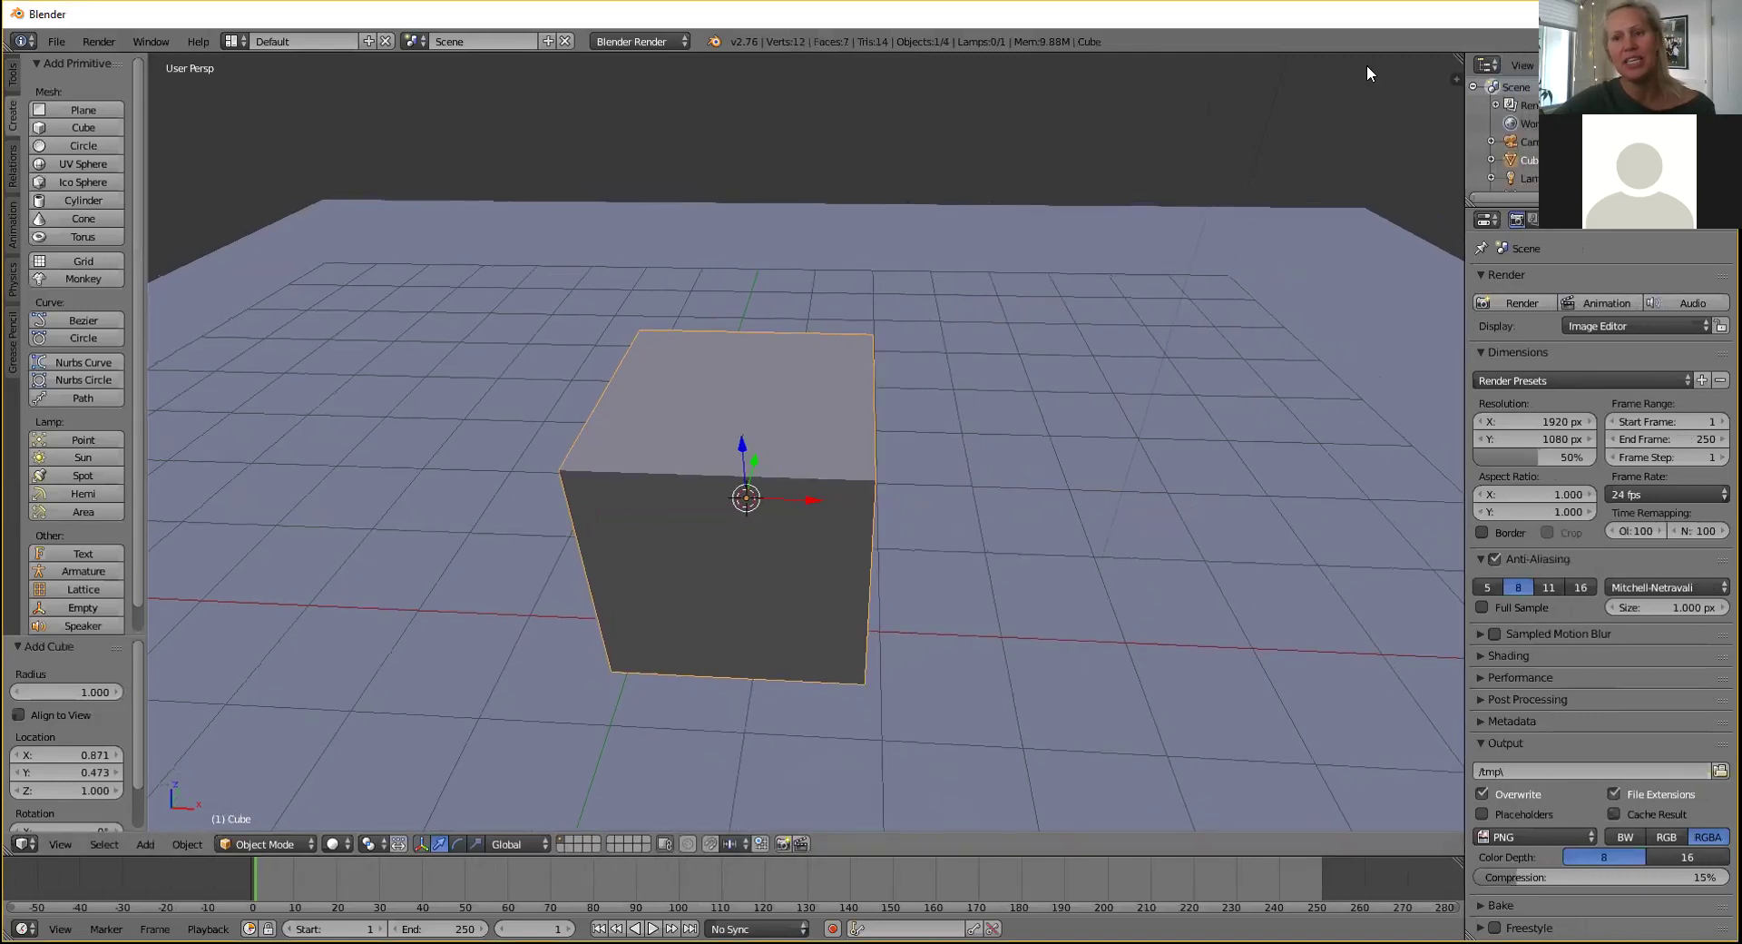
left_click_drag(1465, 543, 957, 543)
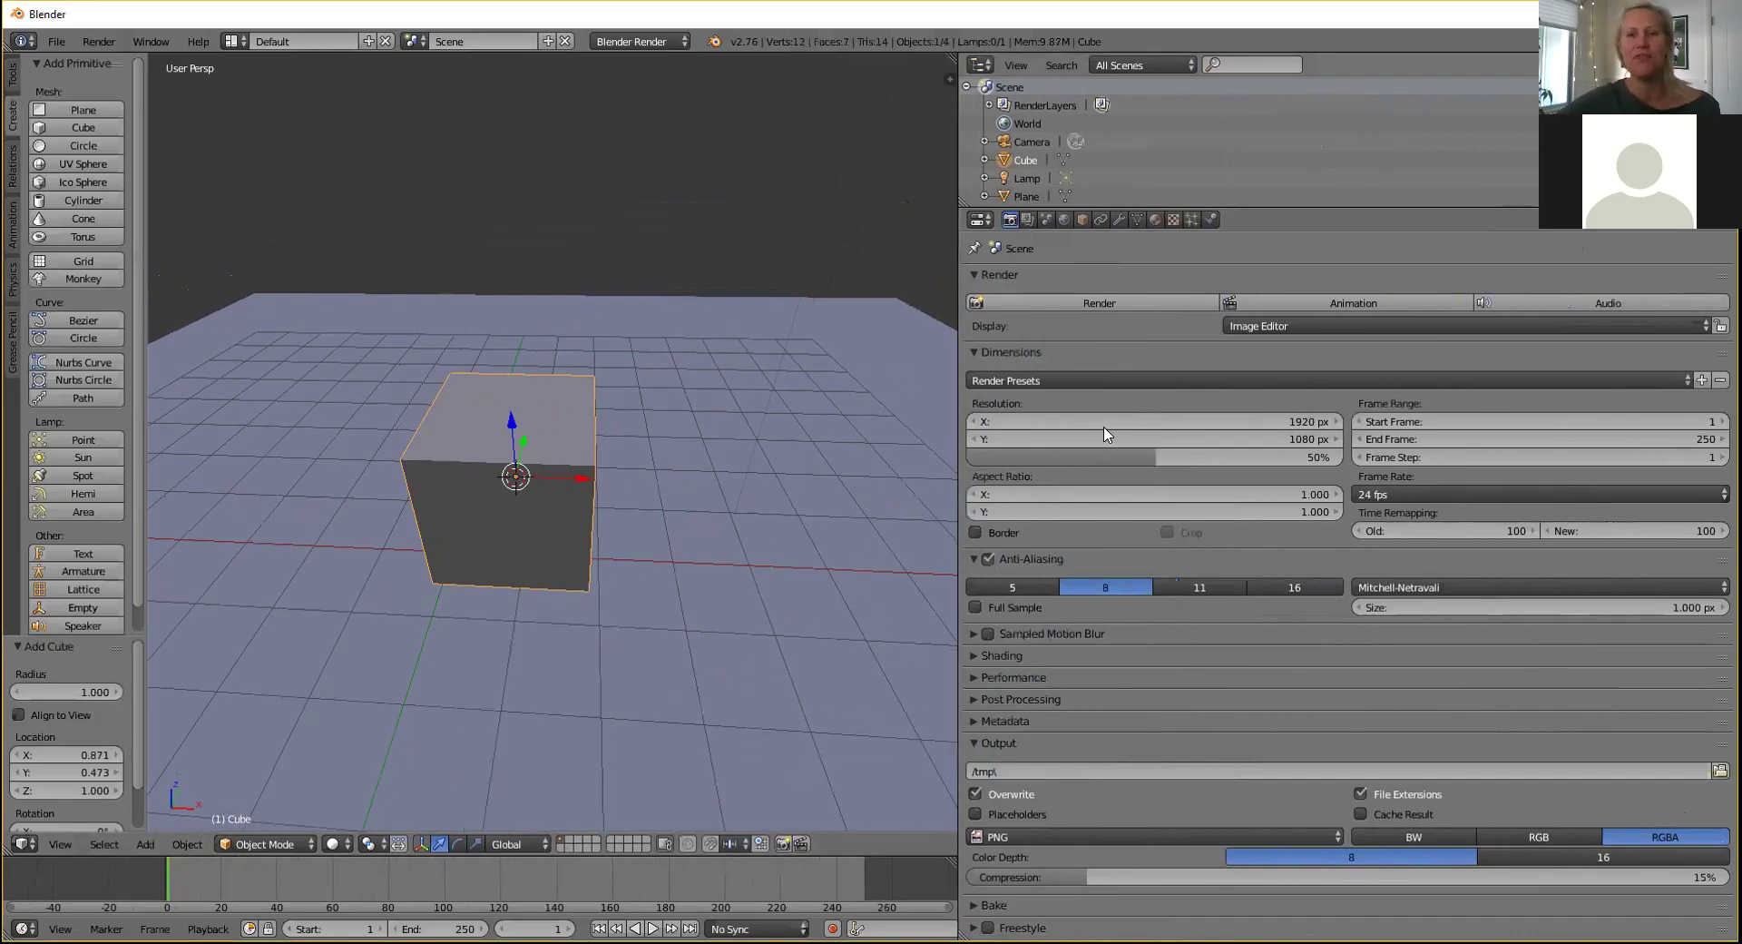
left_click_drag(961, 396, 1223, 370)
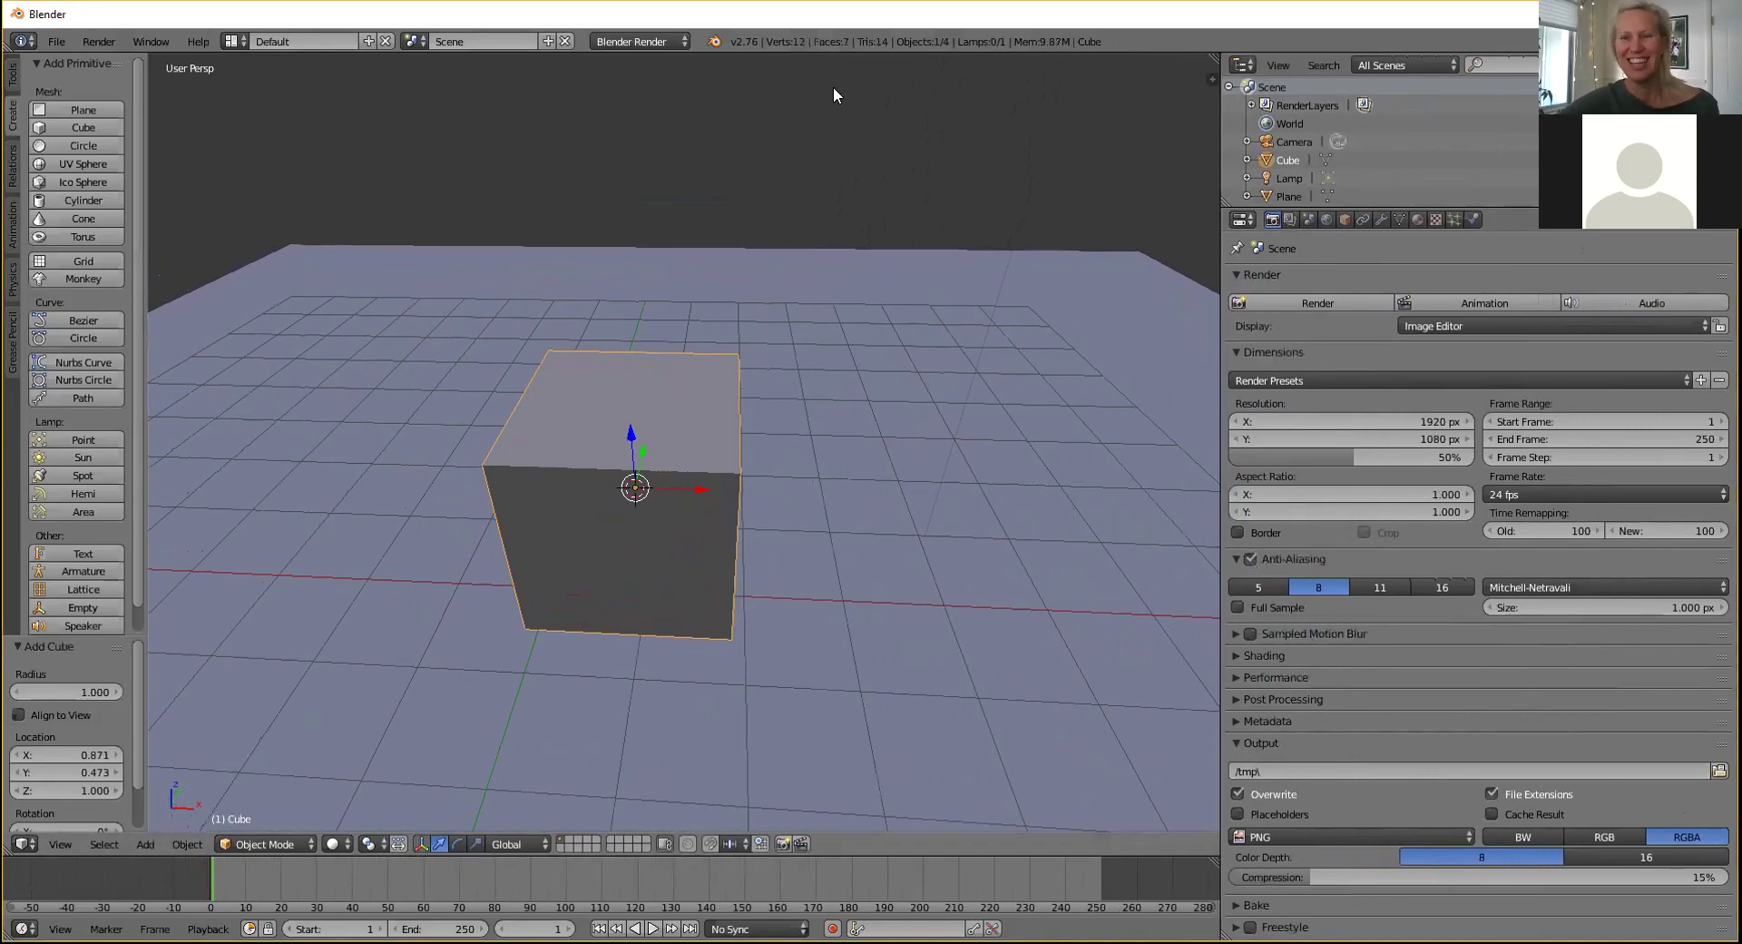
middle_click_drag(735, 393, 766, 374)
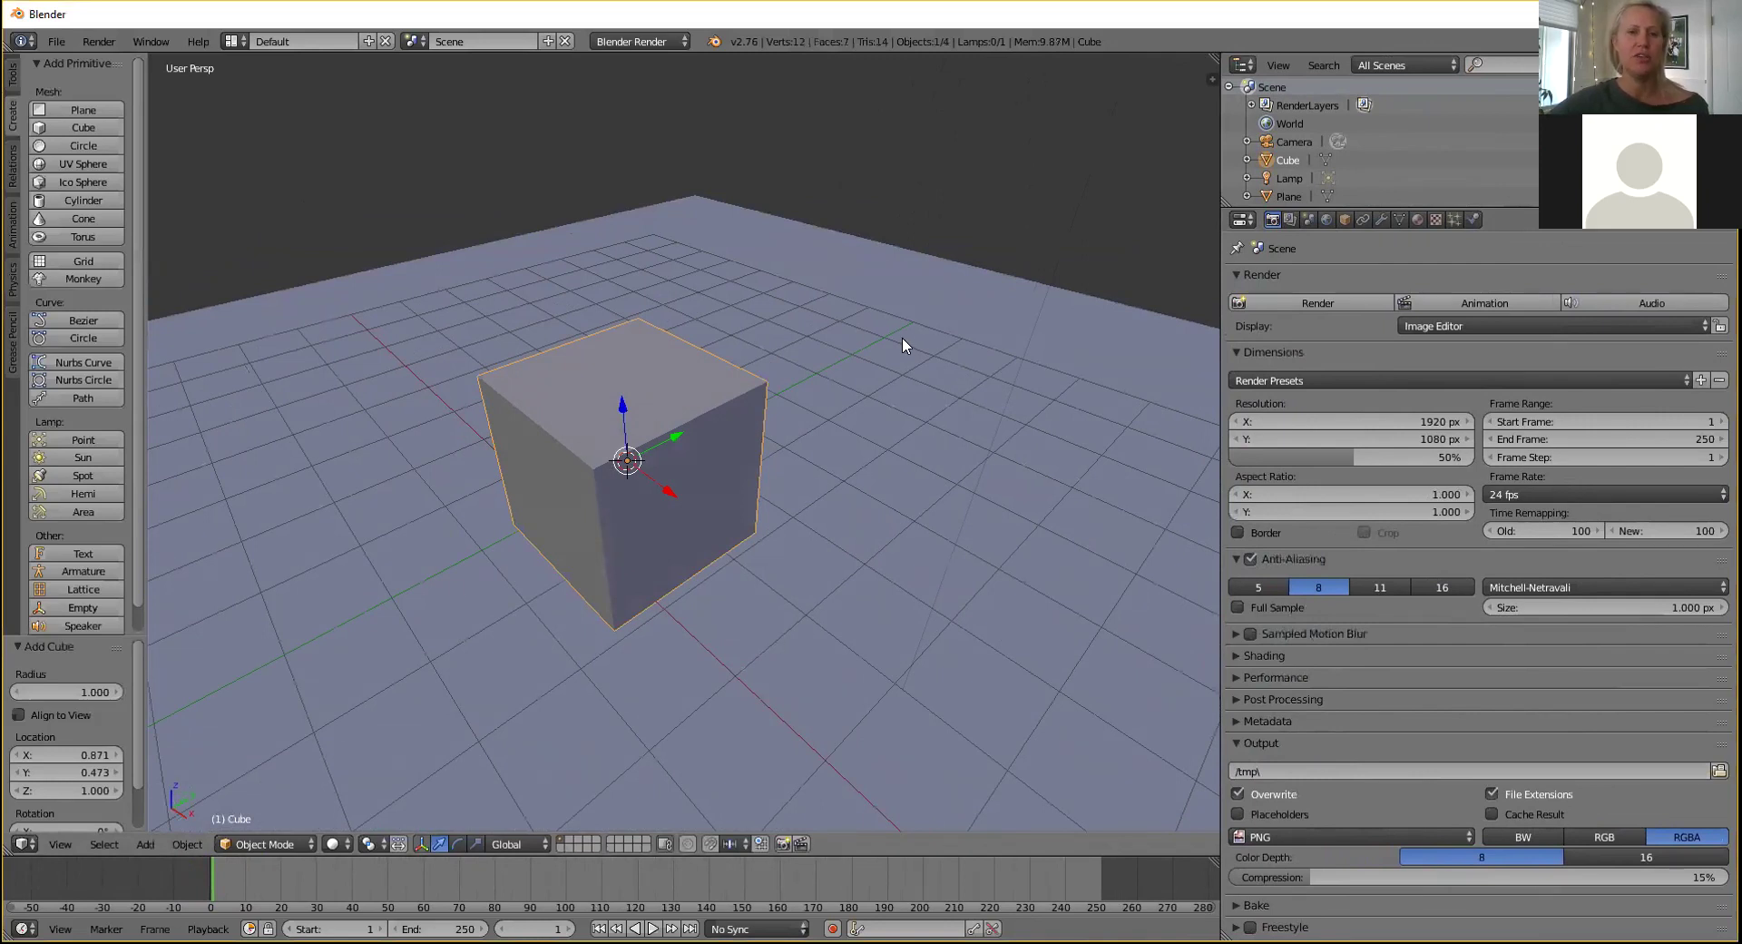
middle_click_drag(902, 338, 911, 344)
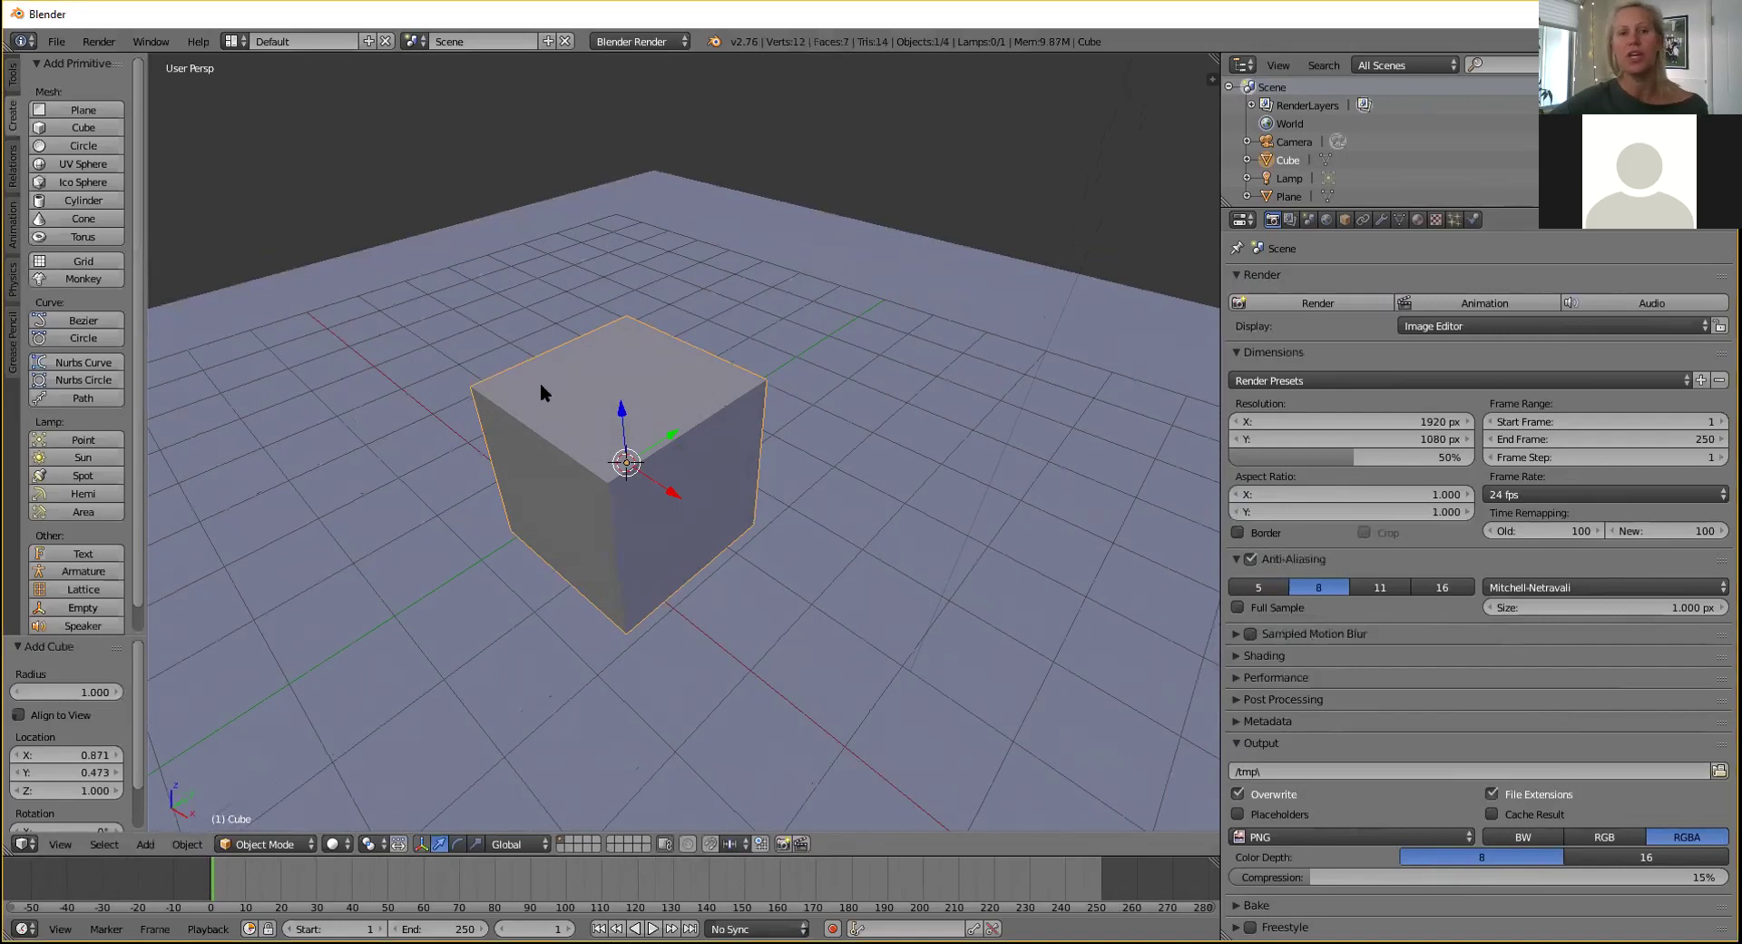
In Edit Mode, extrude the cube's top face 3.775 upward into a tall tower.
left_click(13, 78)
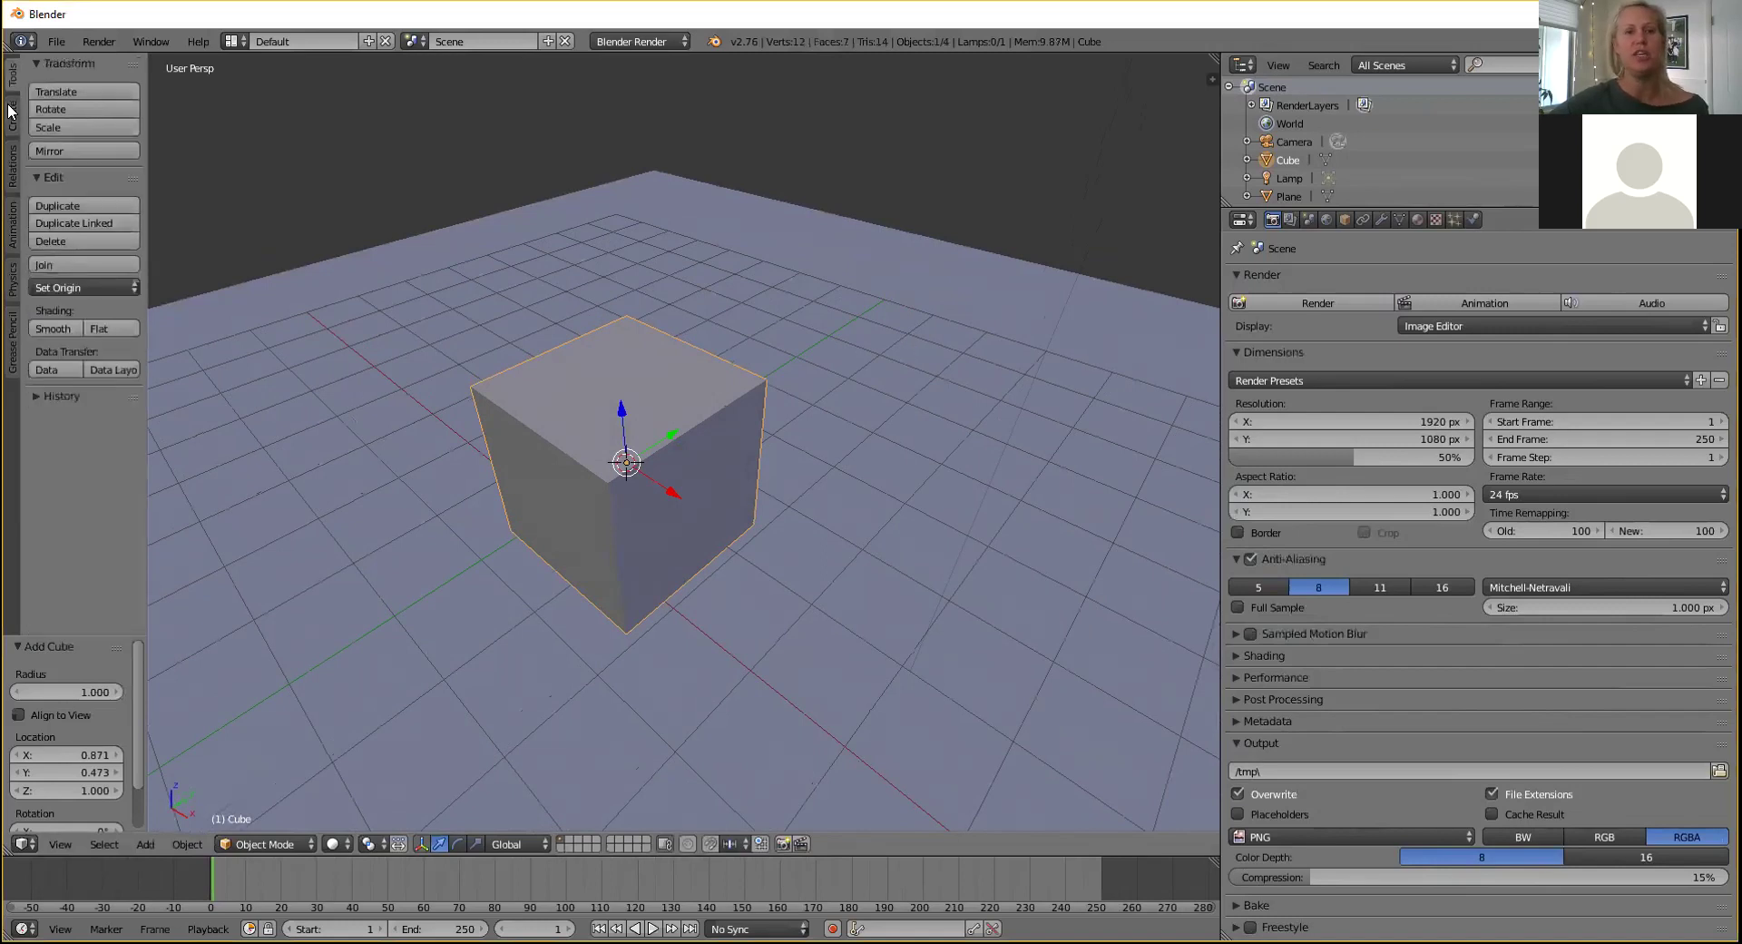
left_click(13, 113)
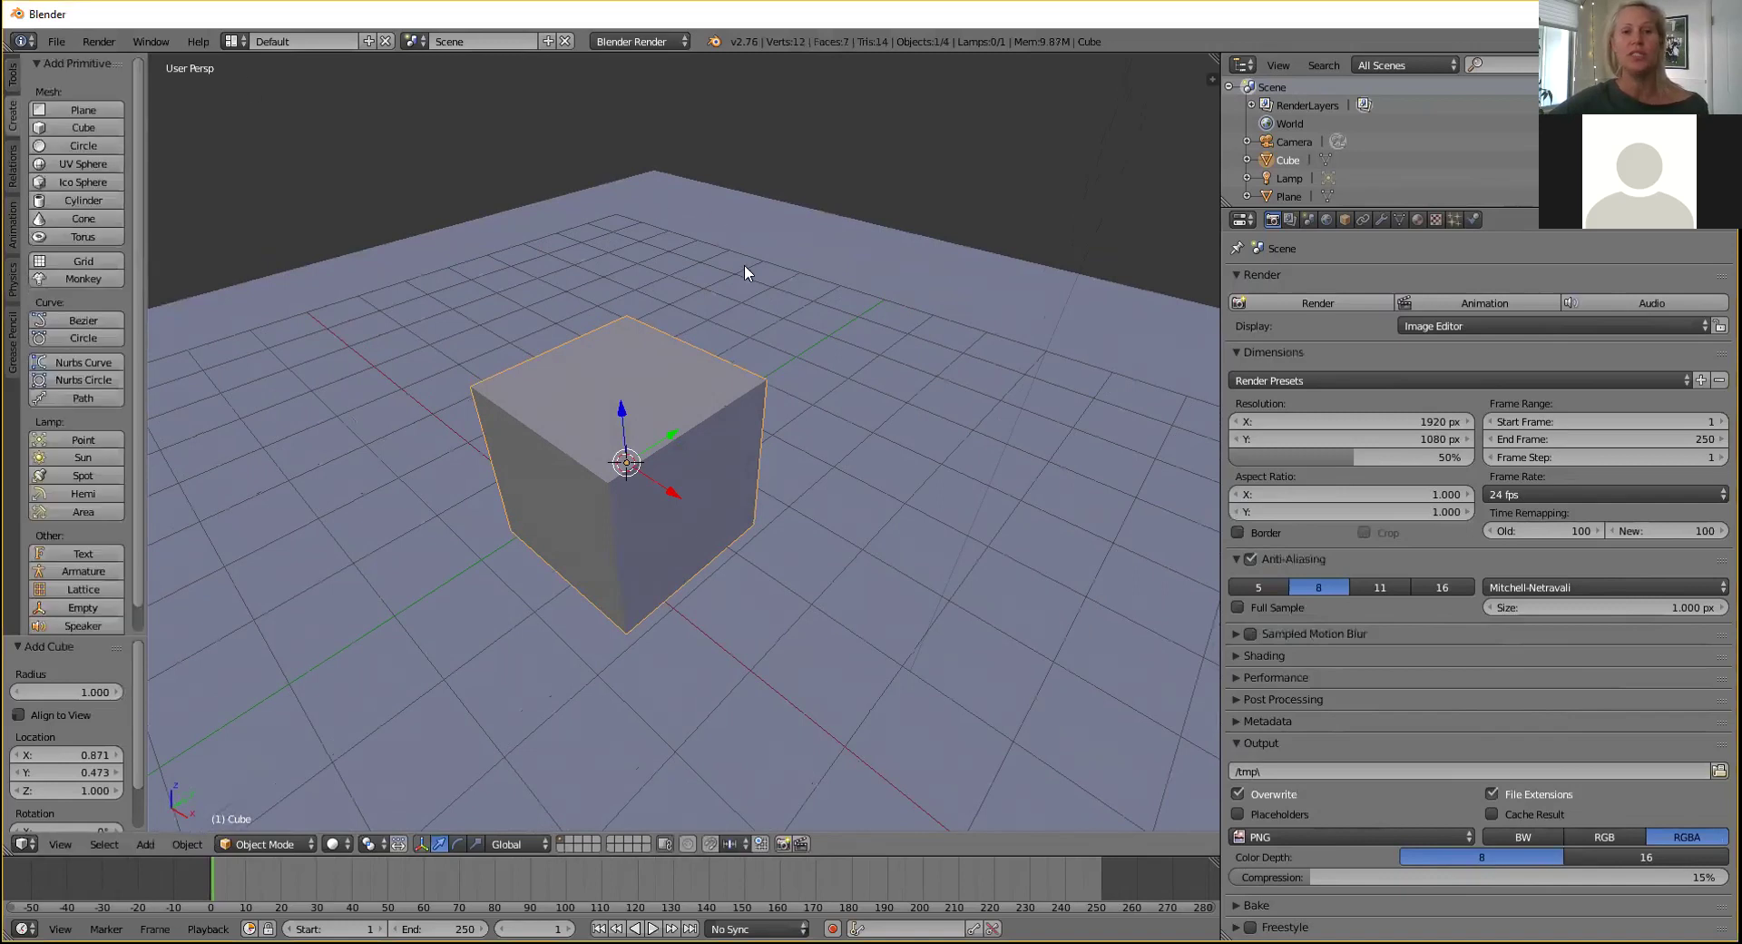
key("Tab")
right_click(650, 402)
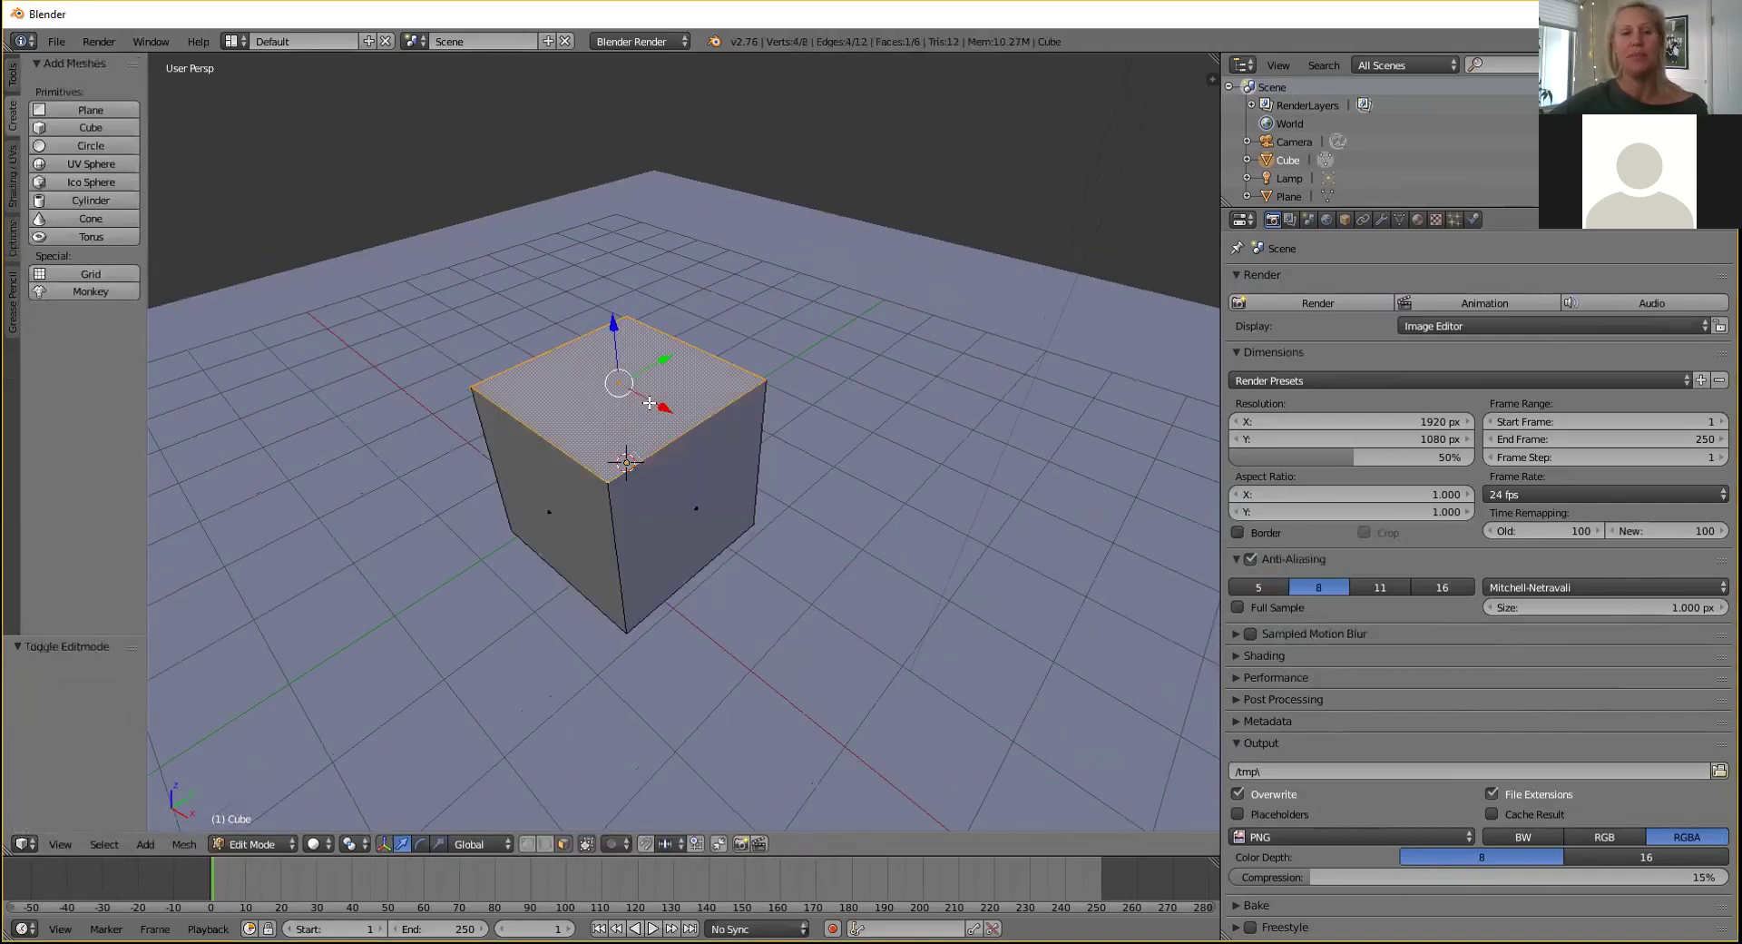
middle_click_drag(683, 357, 706, 319)
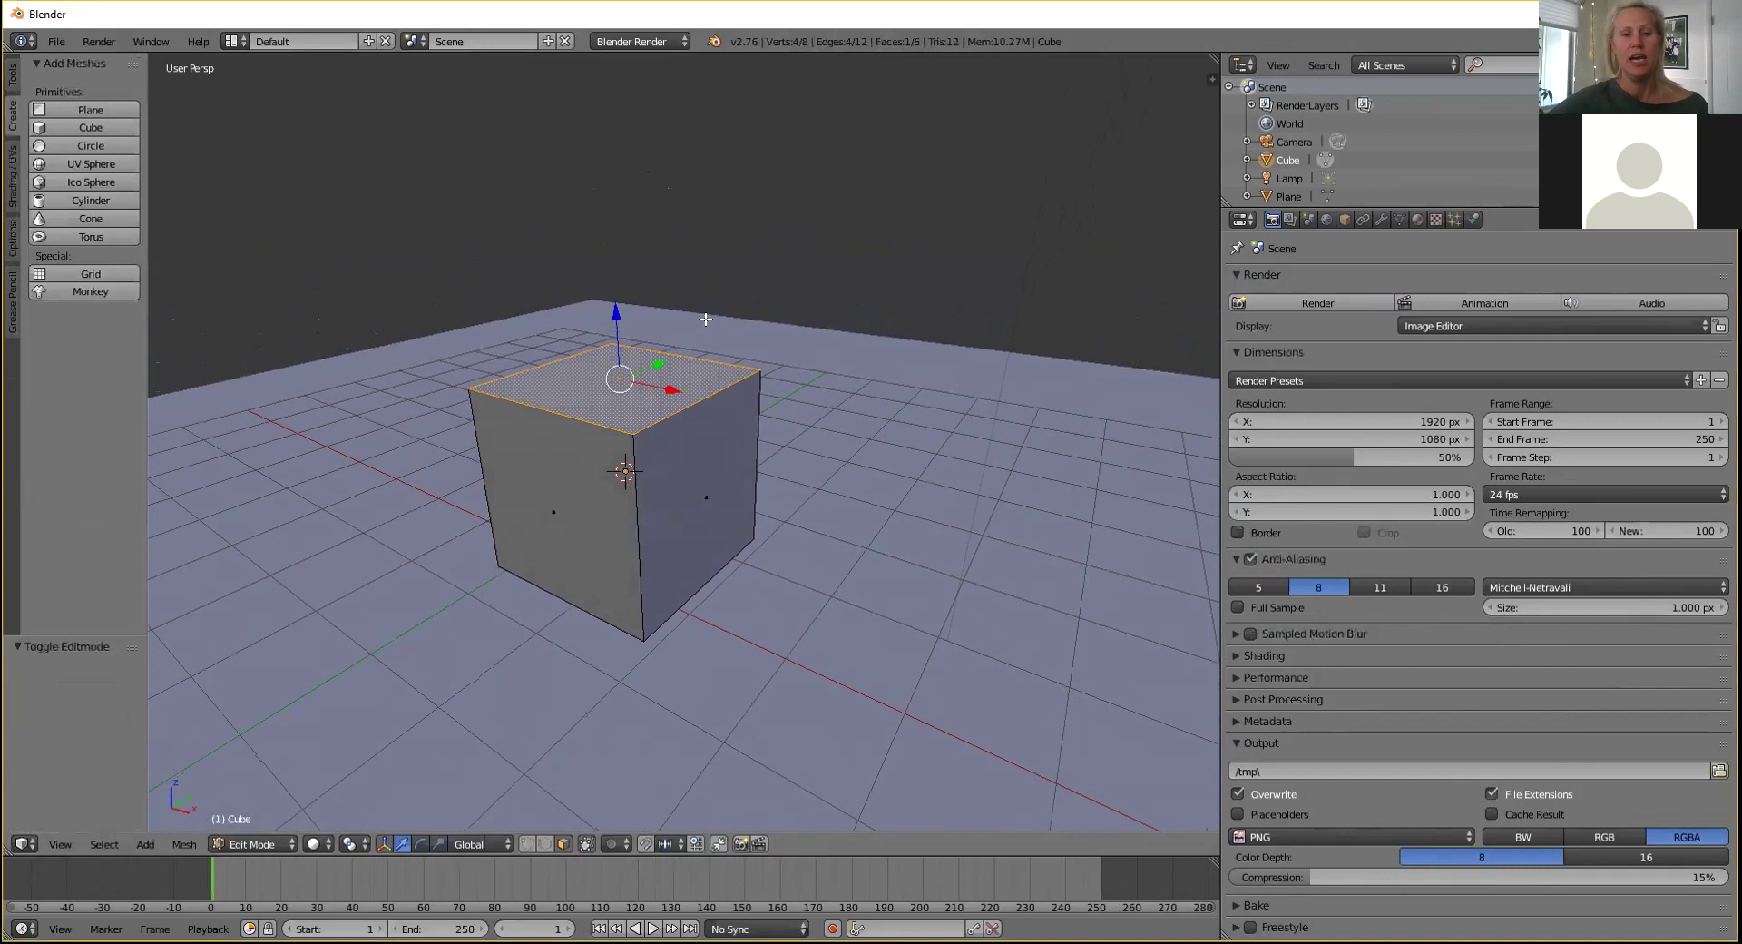
scroll(633, 324, "down", 3)
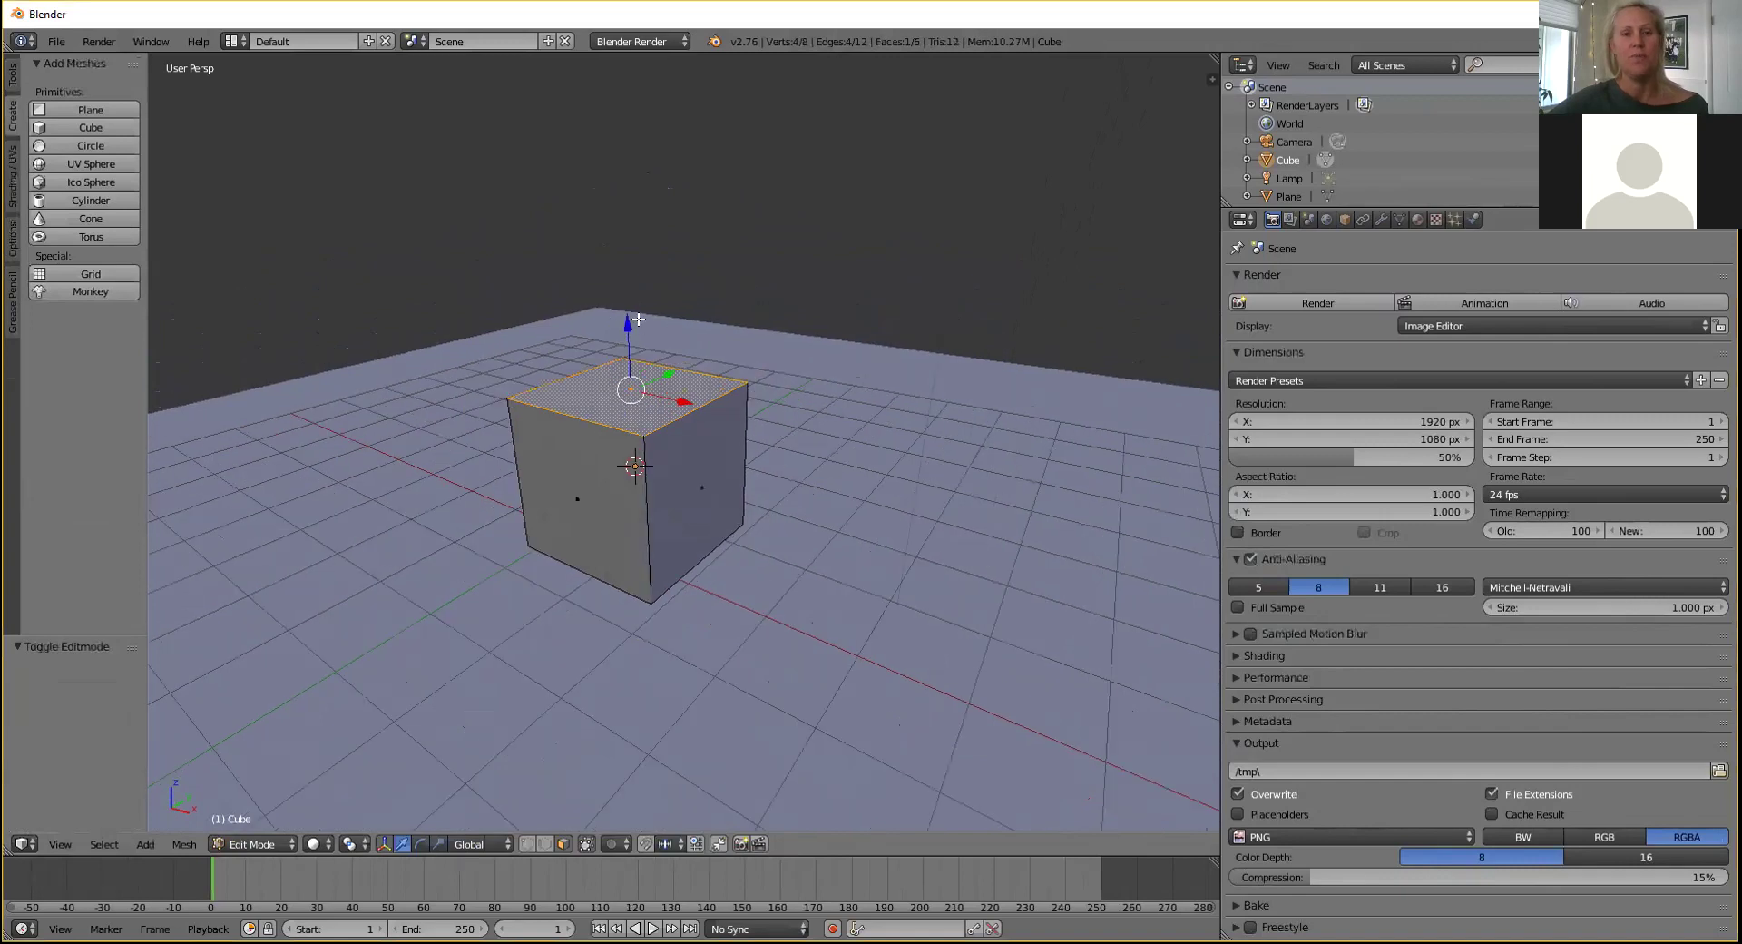
middle_click_drag(678, 314, 732, 313)
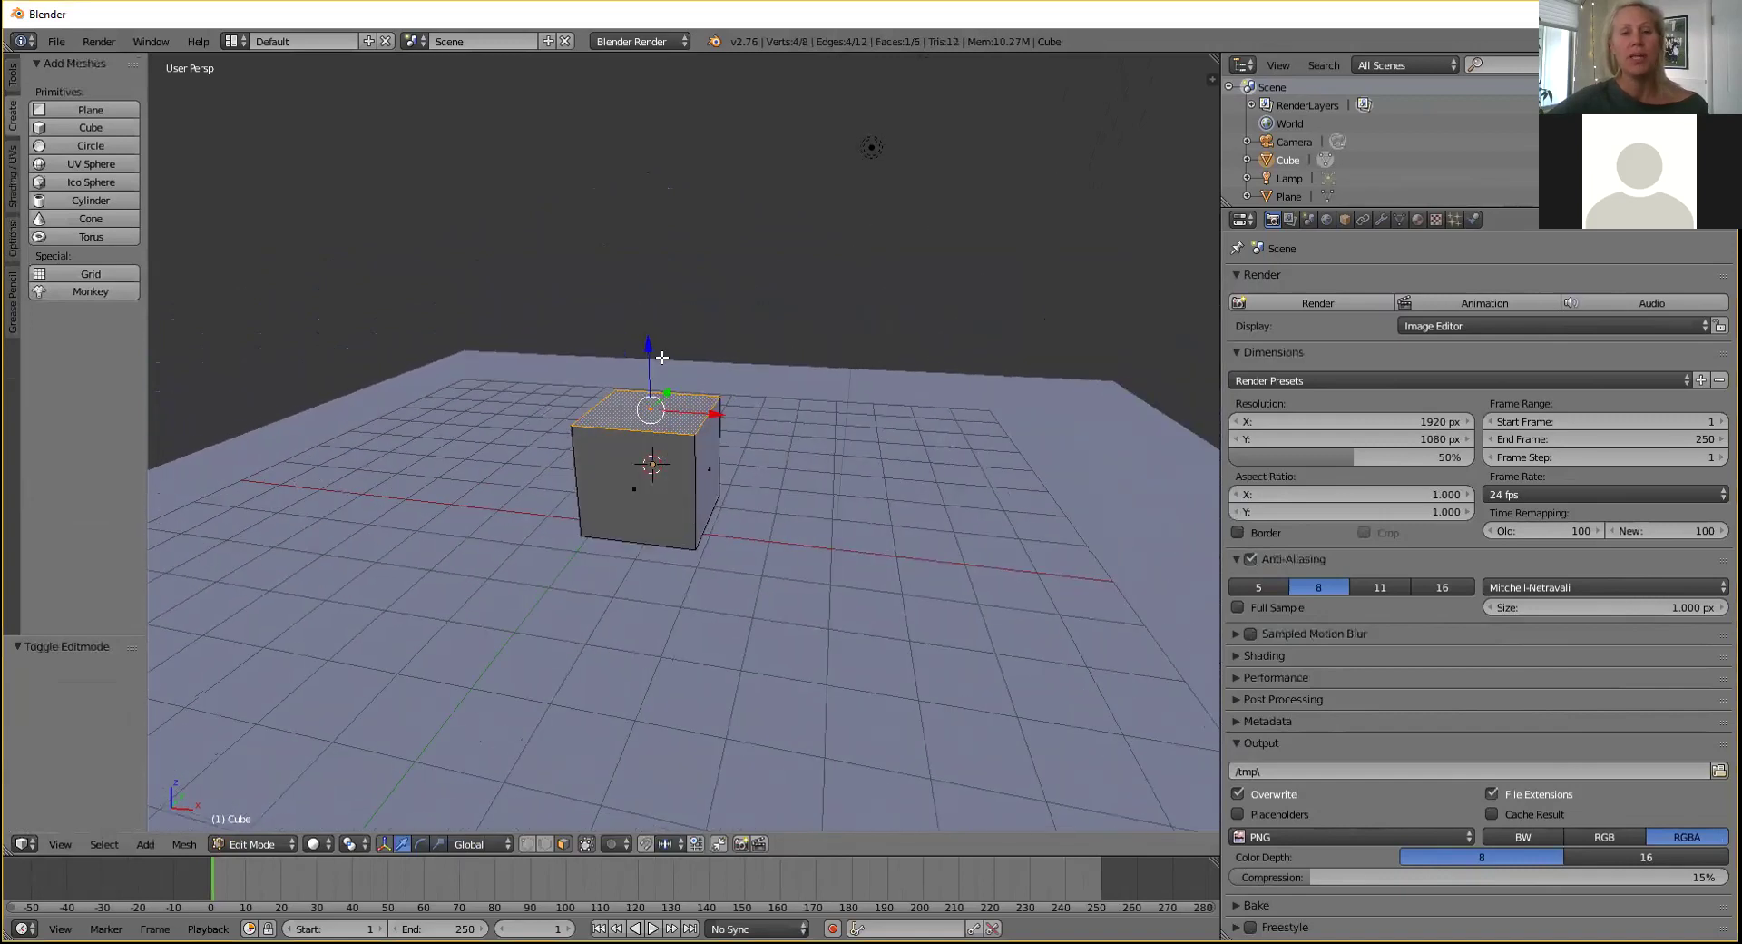
key("e")
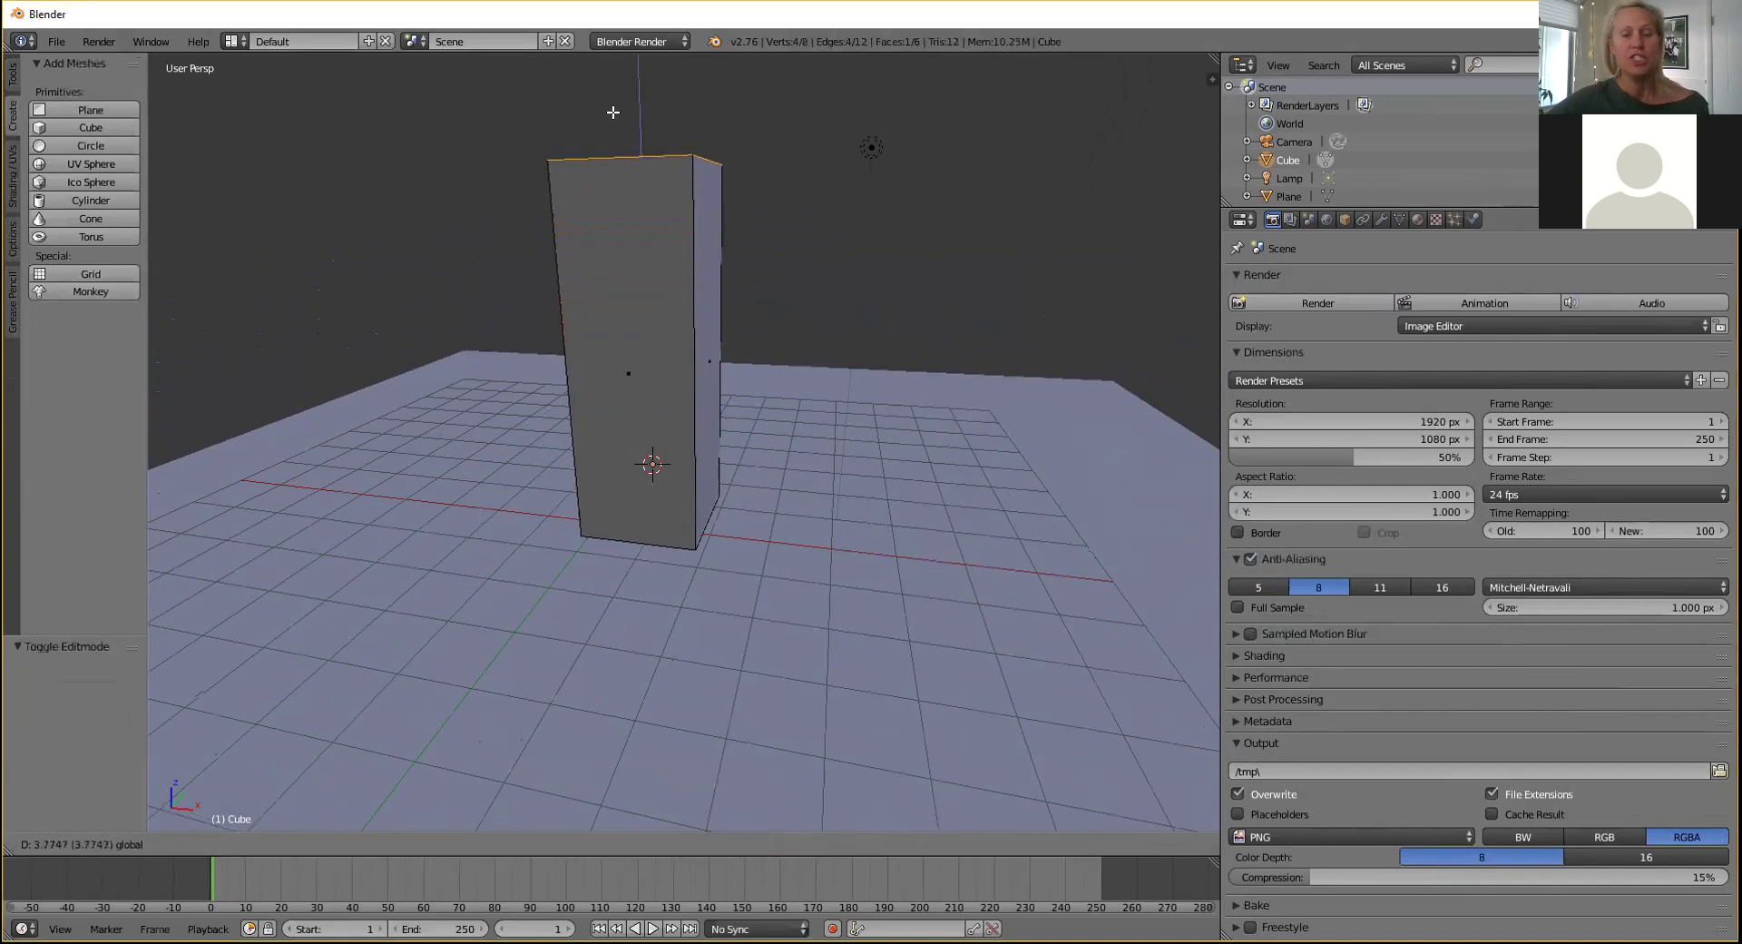
left_click(613, 112)
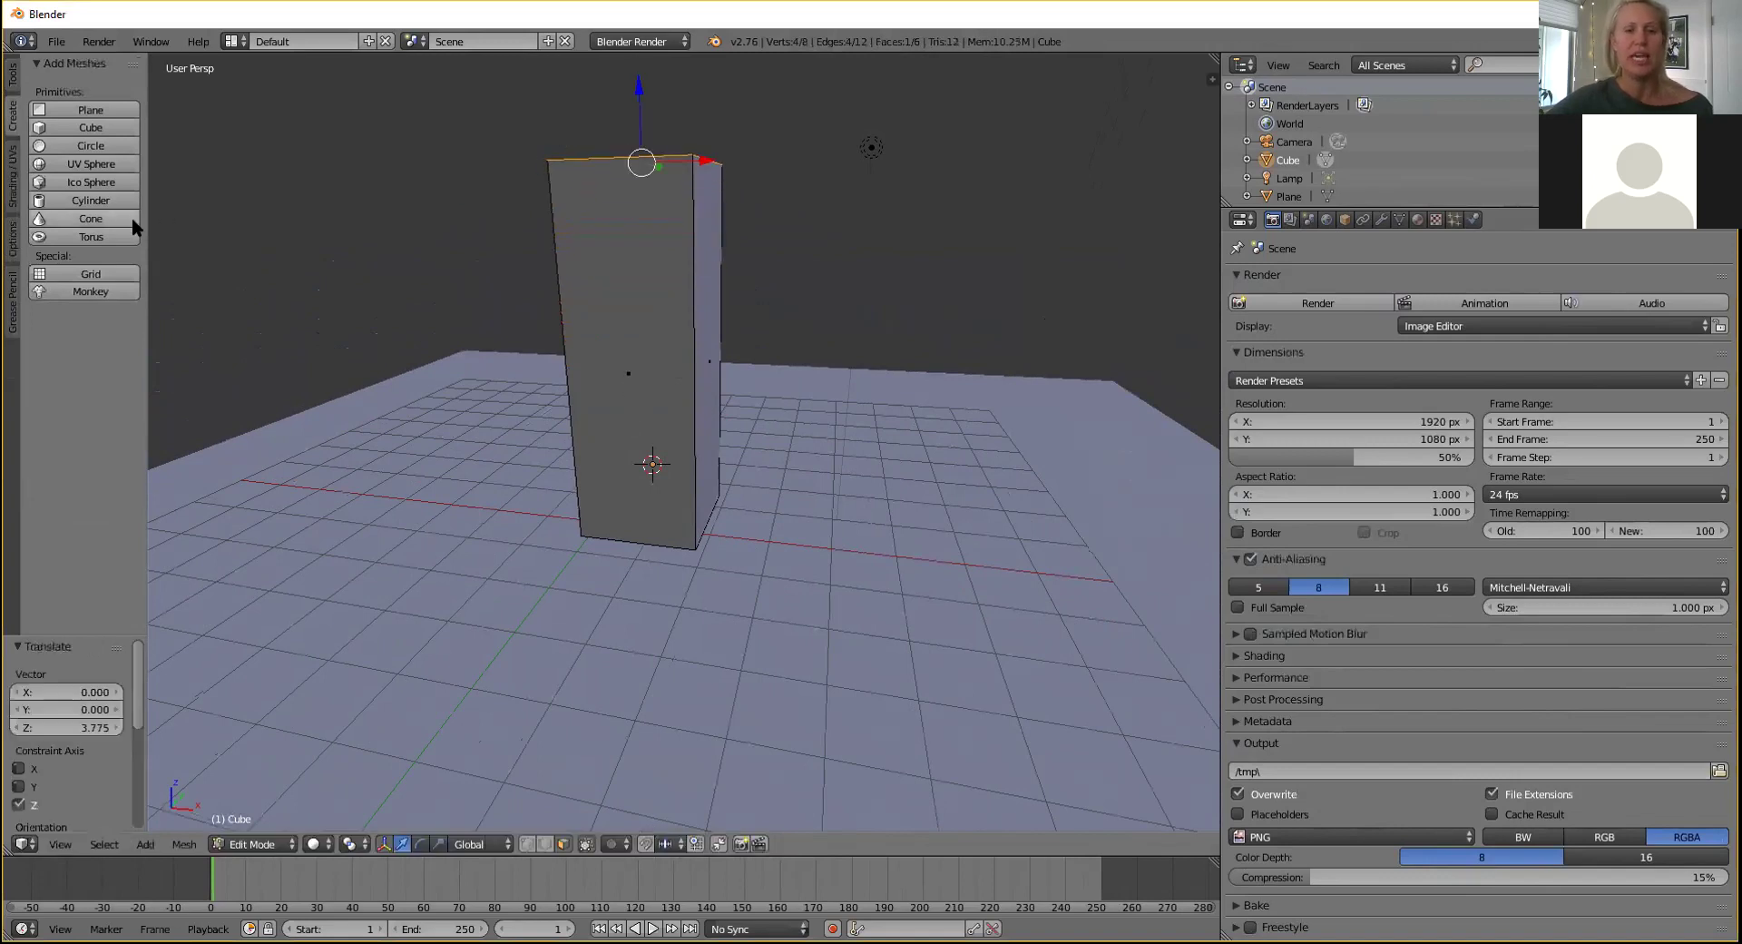
Back in Object Mode, move the tower 3.193 along Y.
key("Tab")
middle_click_drag(458, 357, 688, 399)
key("g")
key("y")
left_click(635, 471)
middle_click_drag(635, 471, 824, 411)
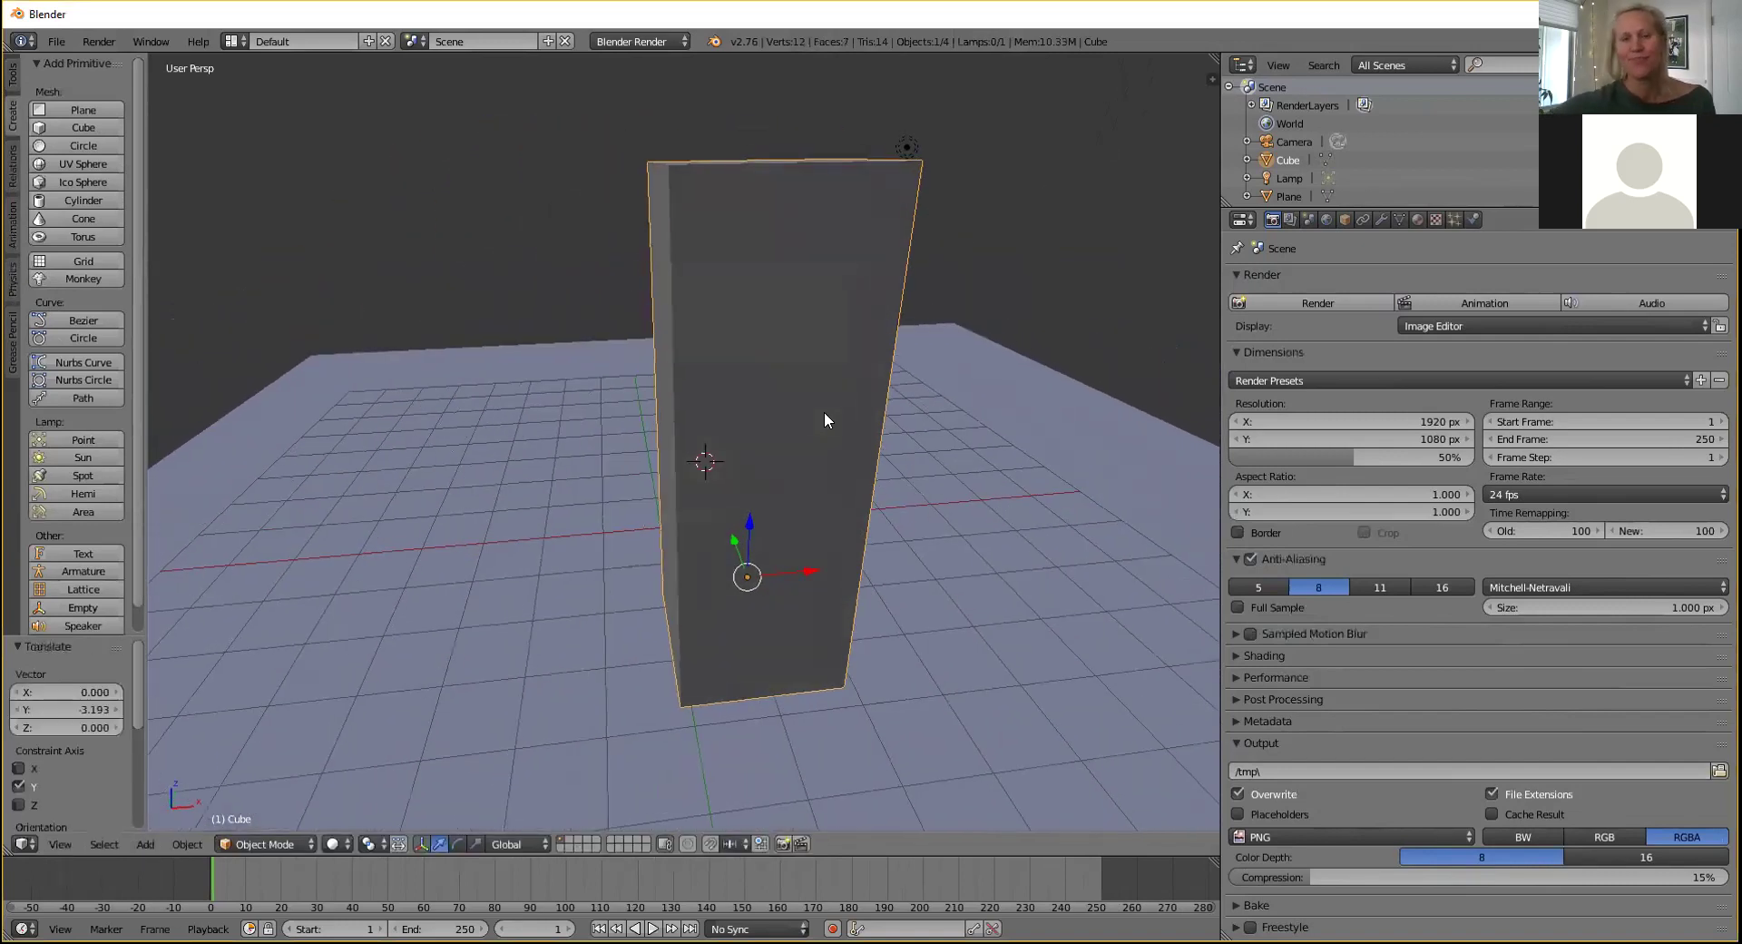
Give the tower a new material, Material.001, darkened to gray at value 0.233.
left_click(1417, 219)
left_click(1285, 337)
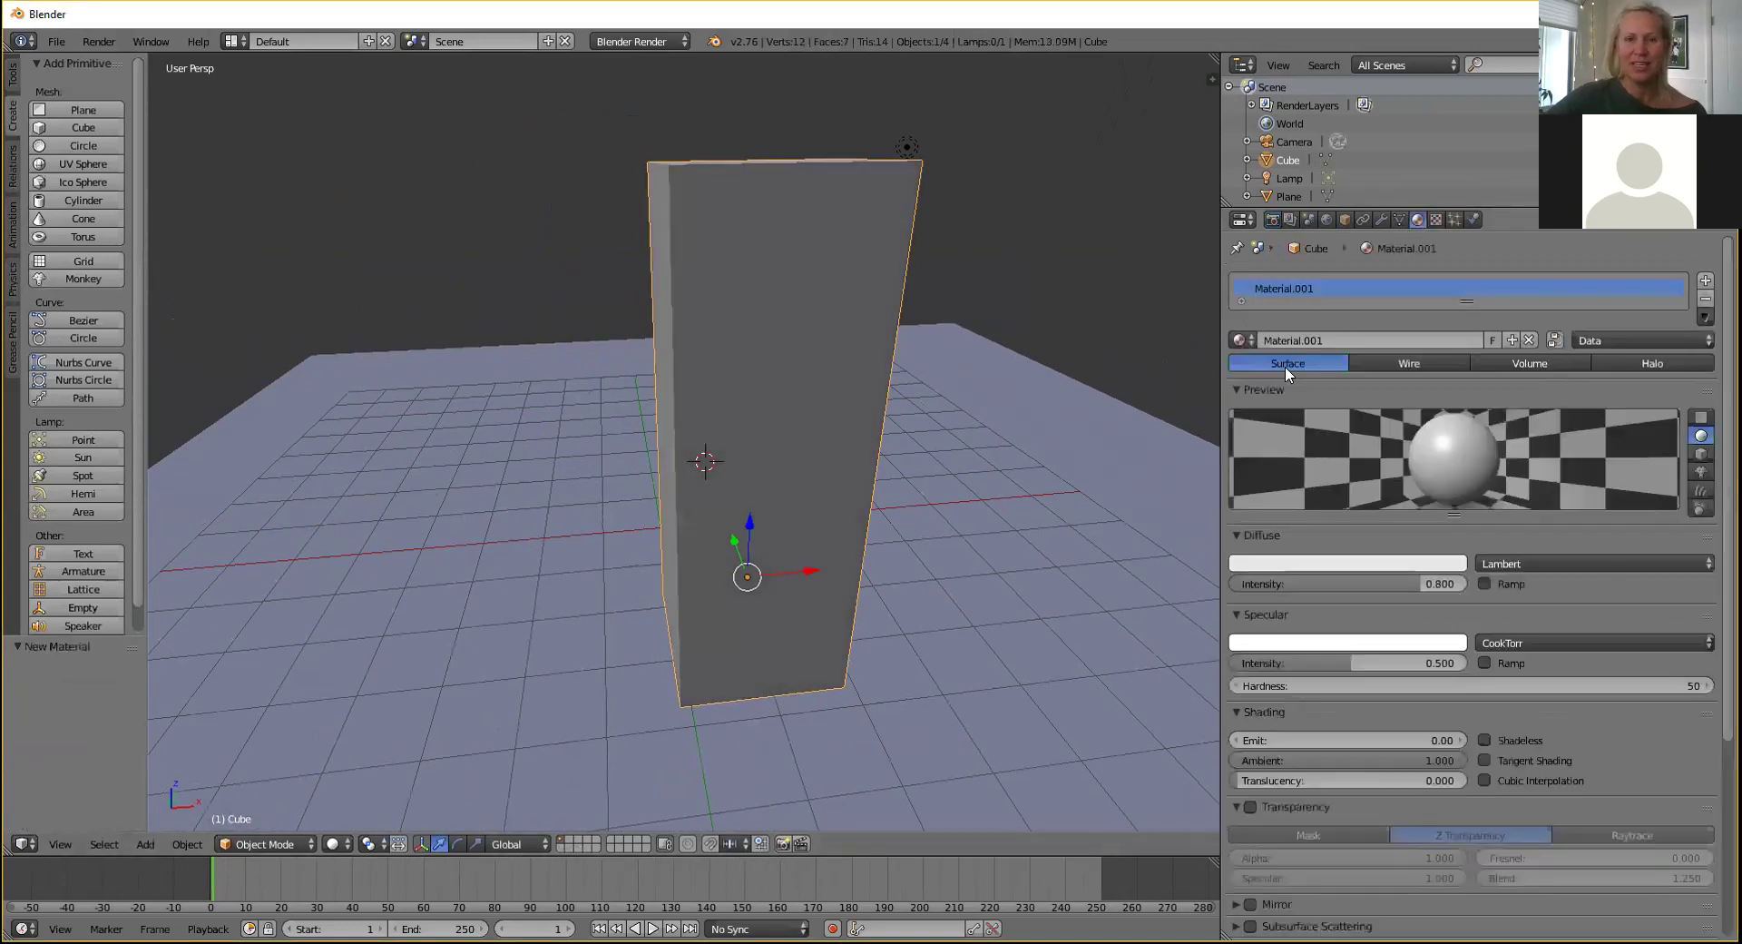
left_click(1292, 562)
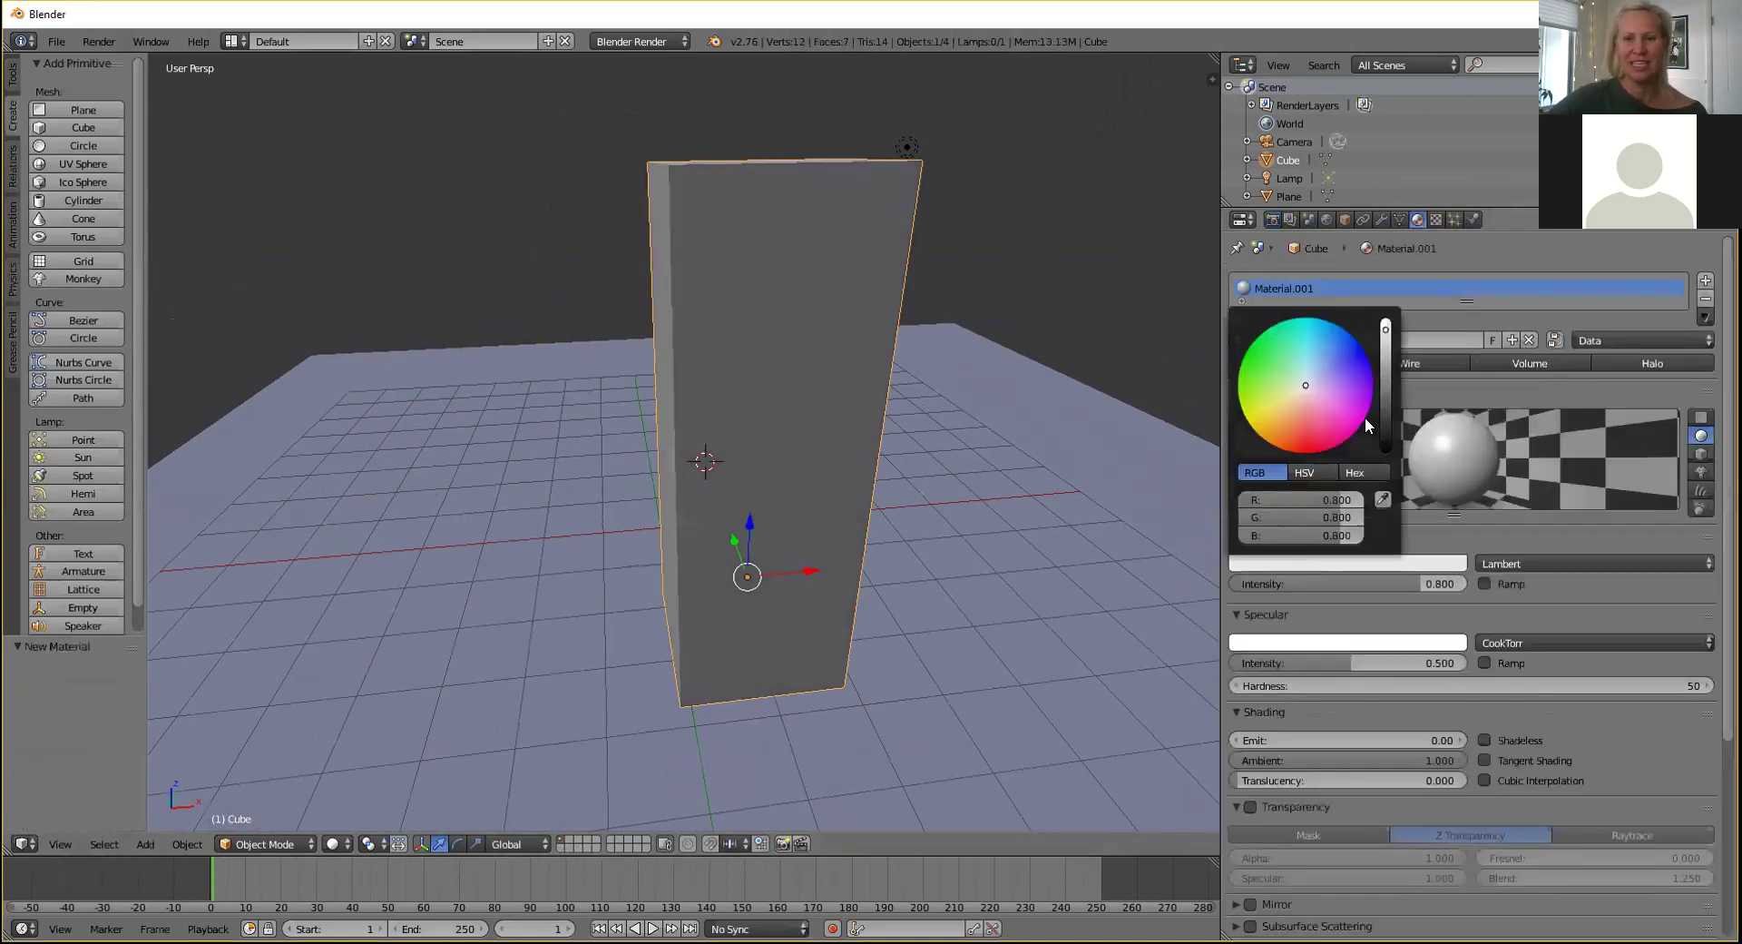
left_click_drag(1386, 406, 1385, 382)
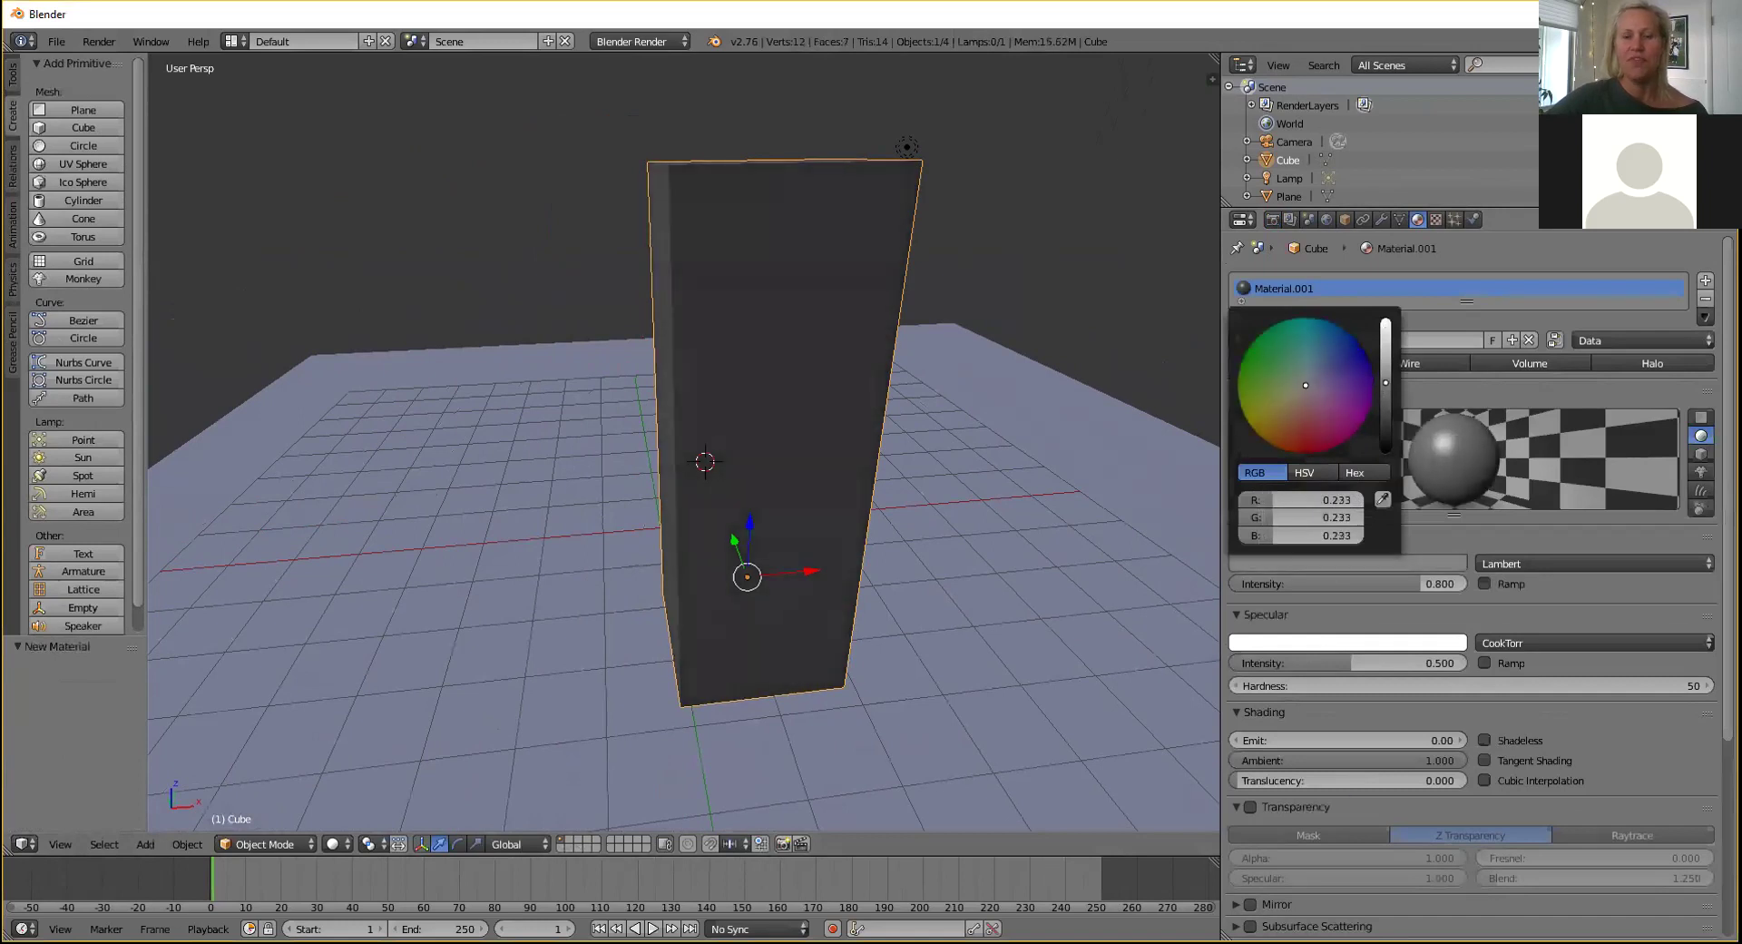
left_click(991, 495)
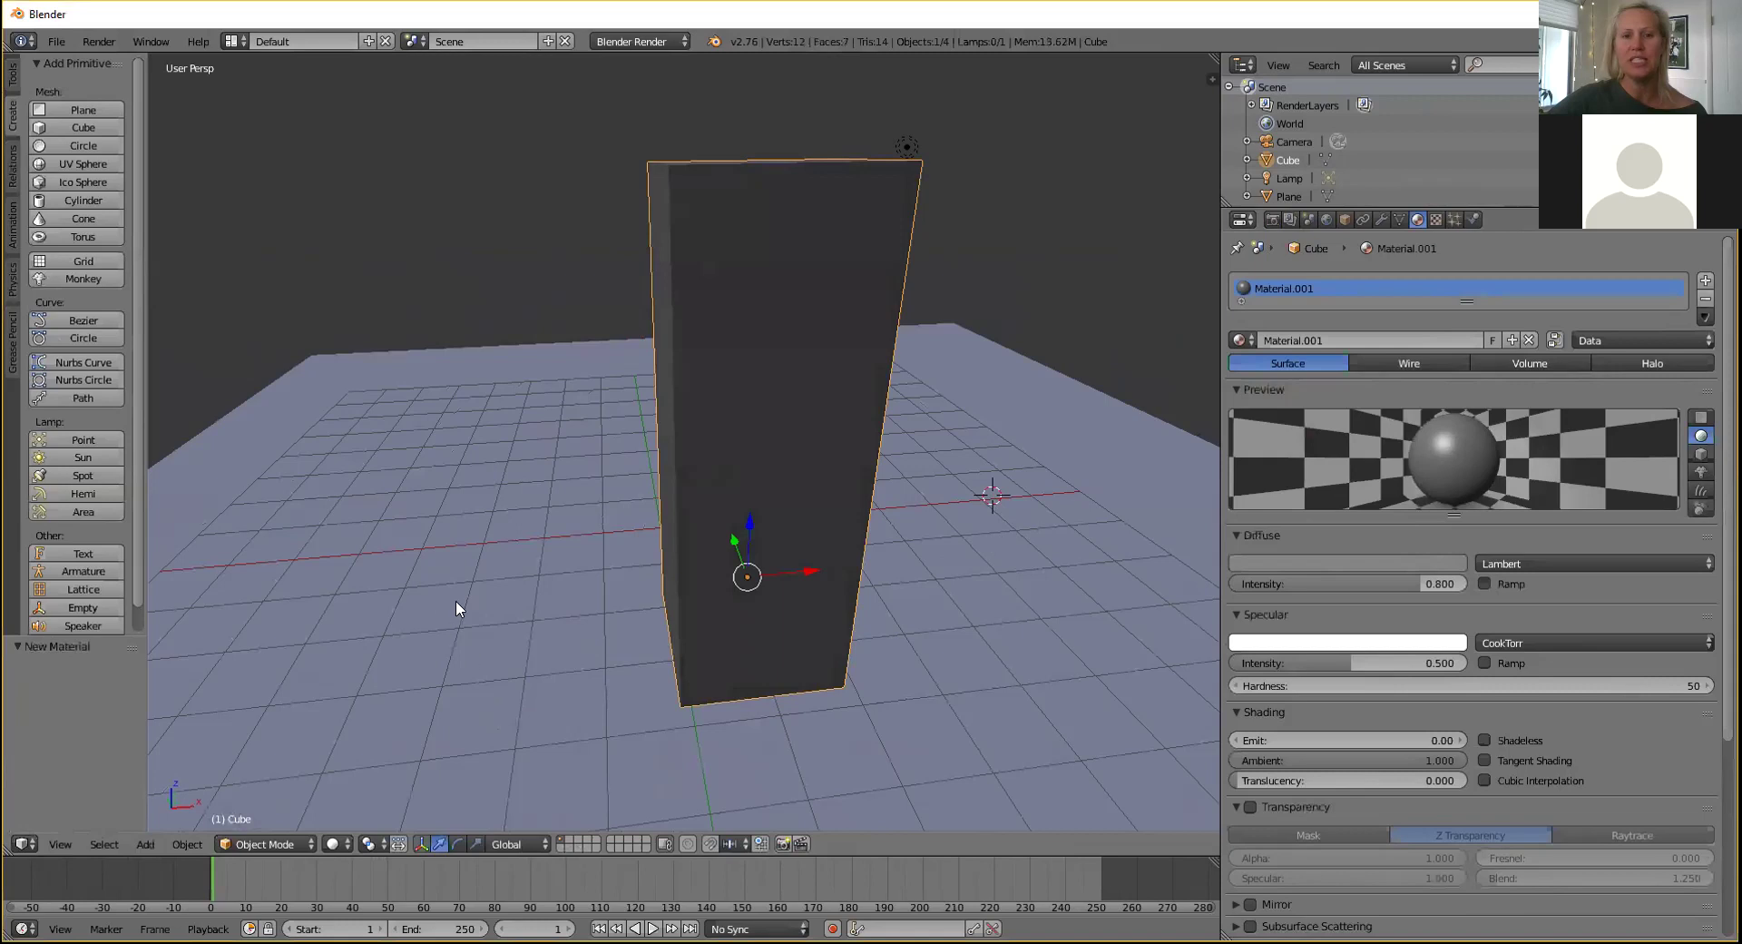
Select the ground plane to show its empty material list.
key("Tab")
key("Tab")
middle_click_drag(962, 520, 913, 543)
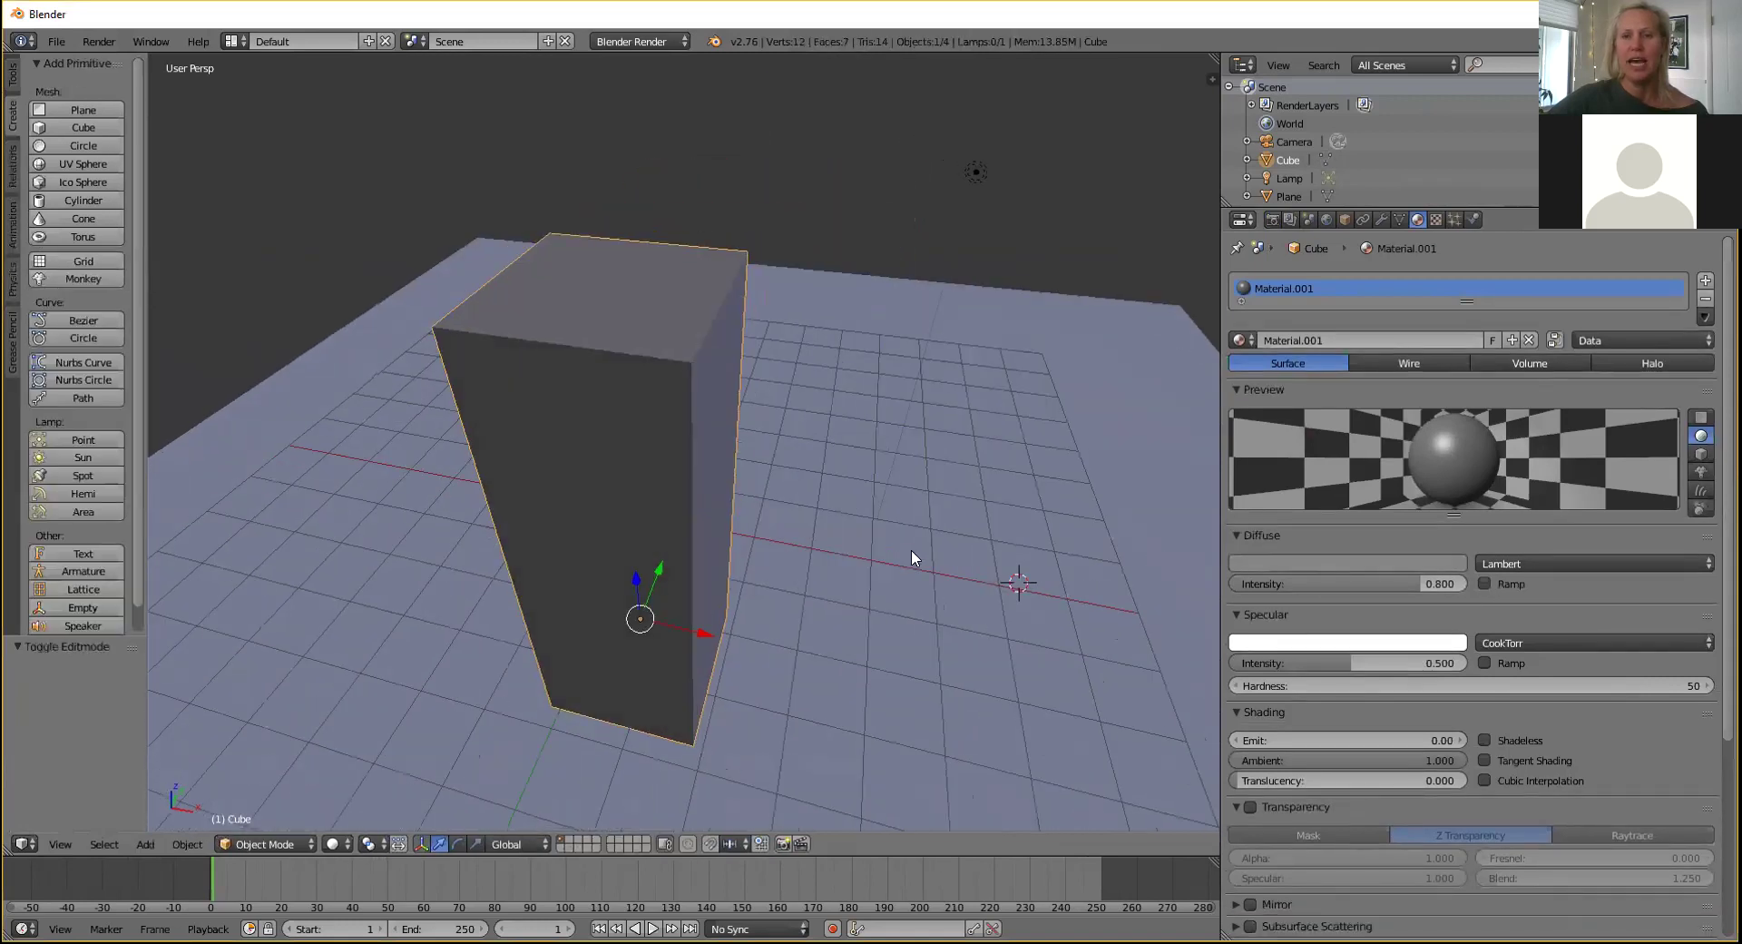
right_click(828, 481)
scroll(862, 458, "down", 3)
middle_click_drag(1020, 421, 925, 381)
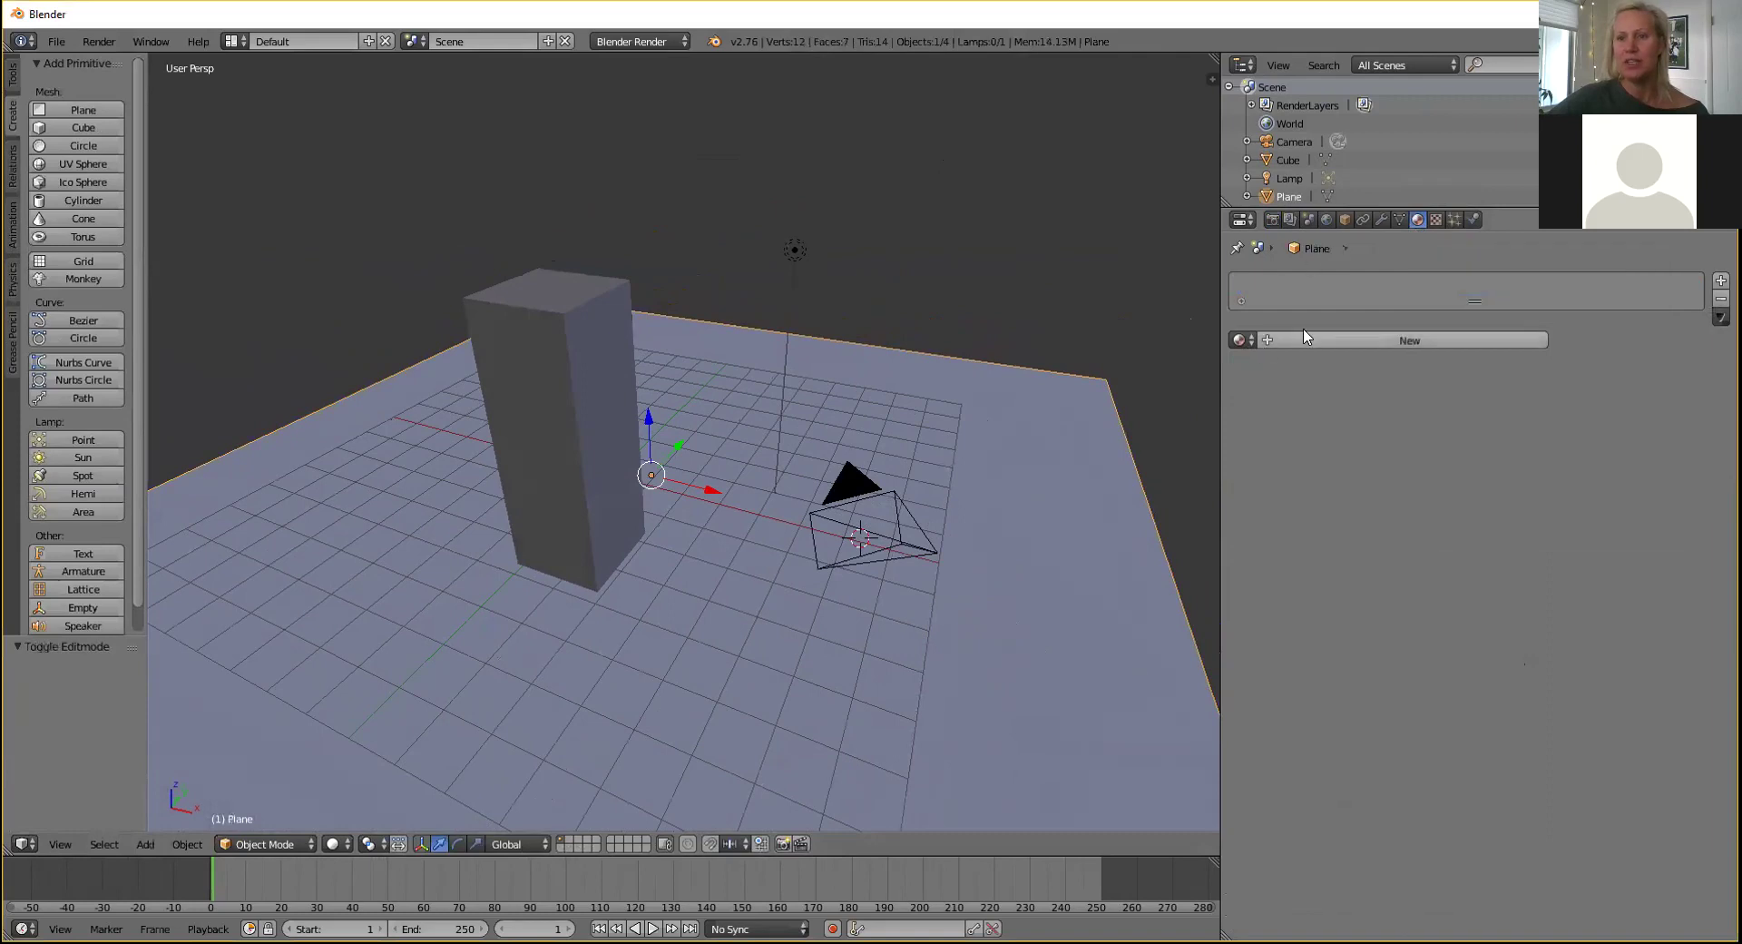
Add a new material to the ground plane named "This is the Ground y'all".
left_click(1268, 342)
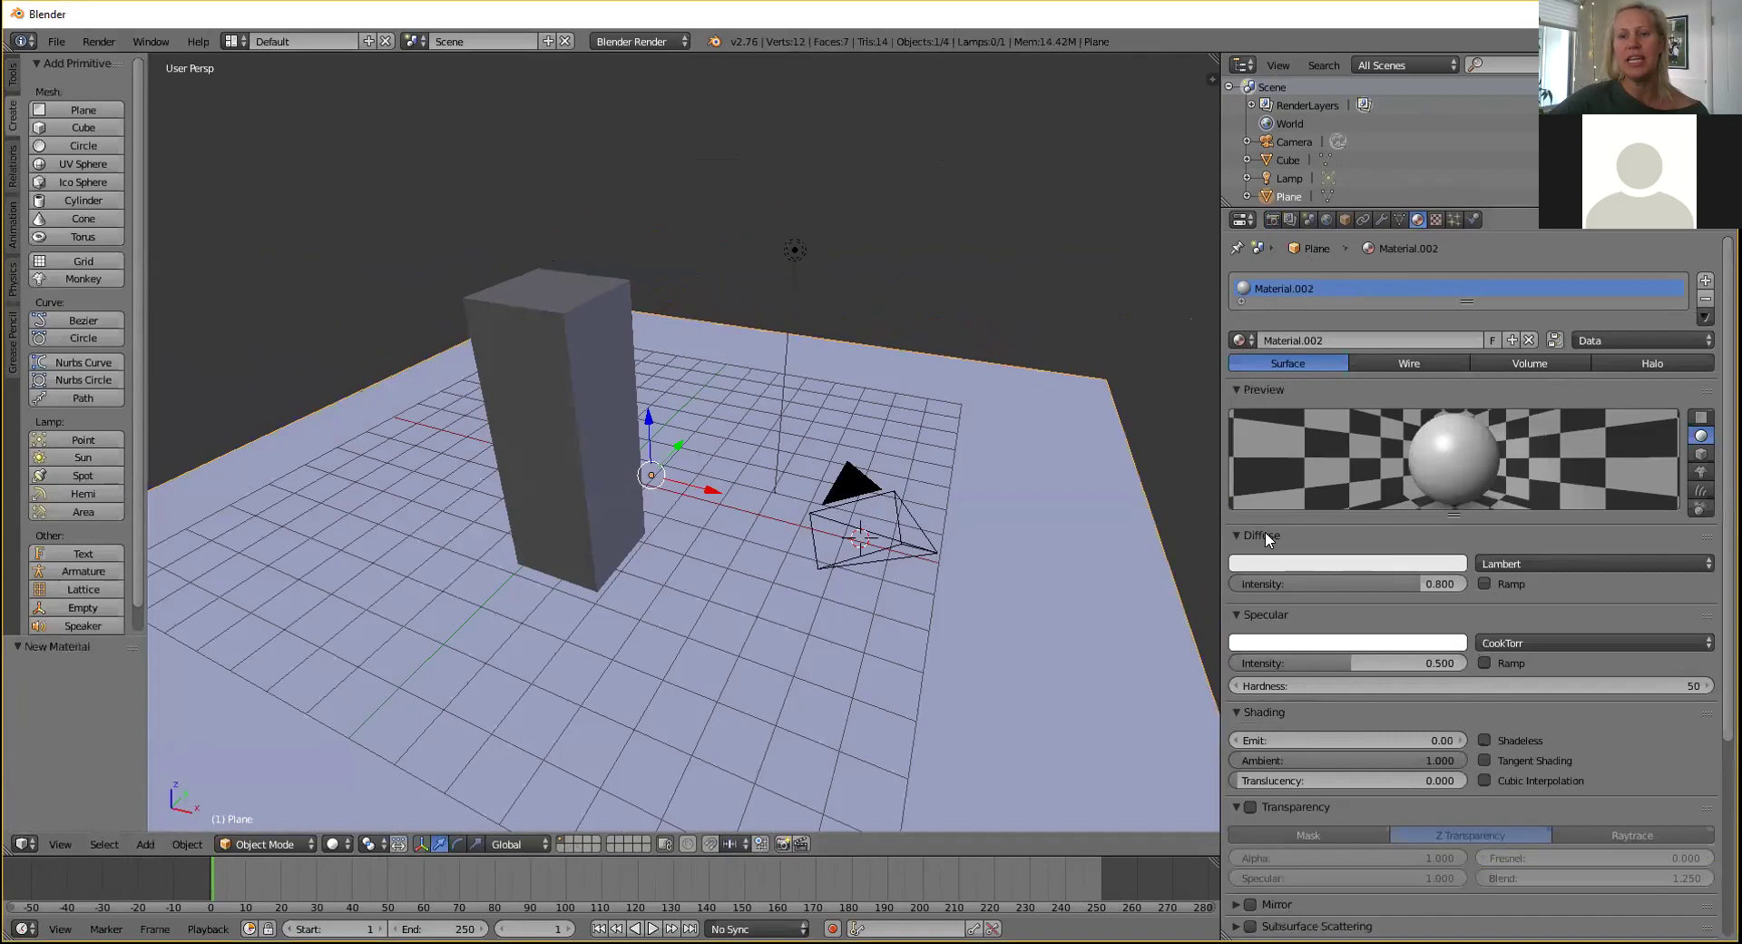
left_click(1288, 340)
type("This is the Groun")
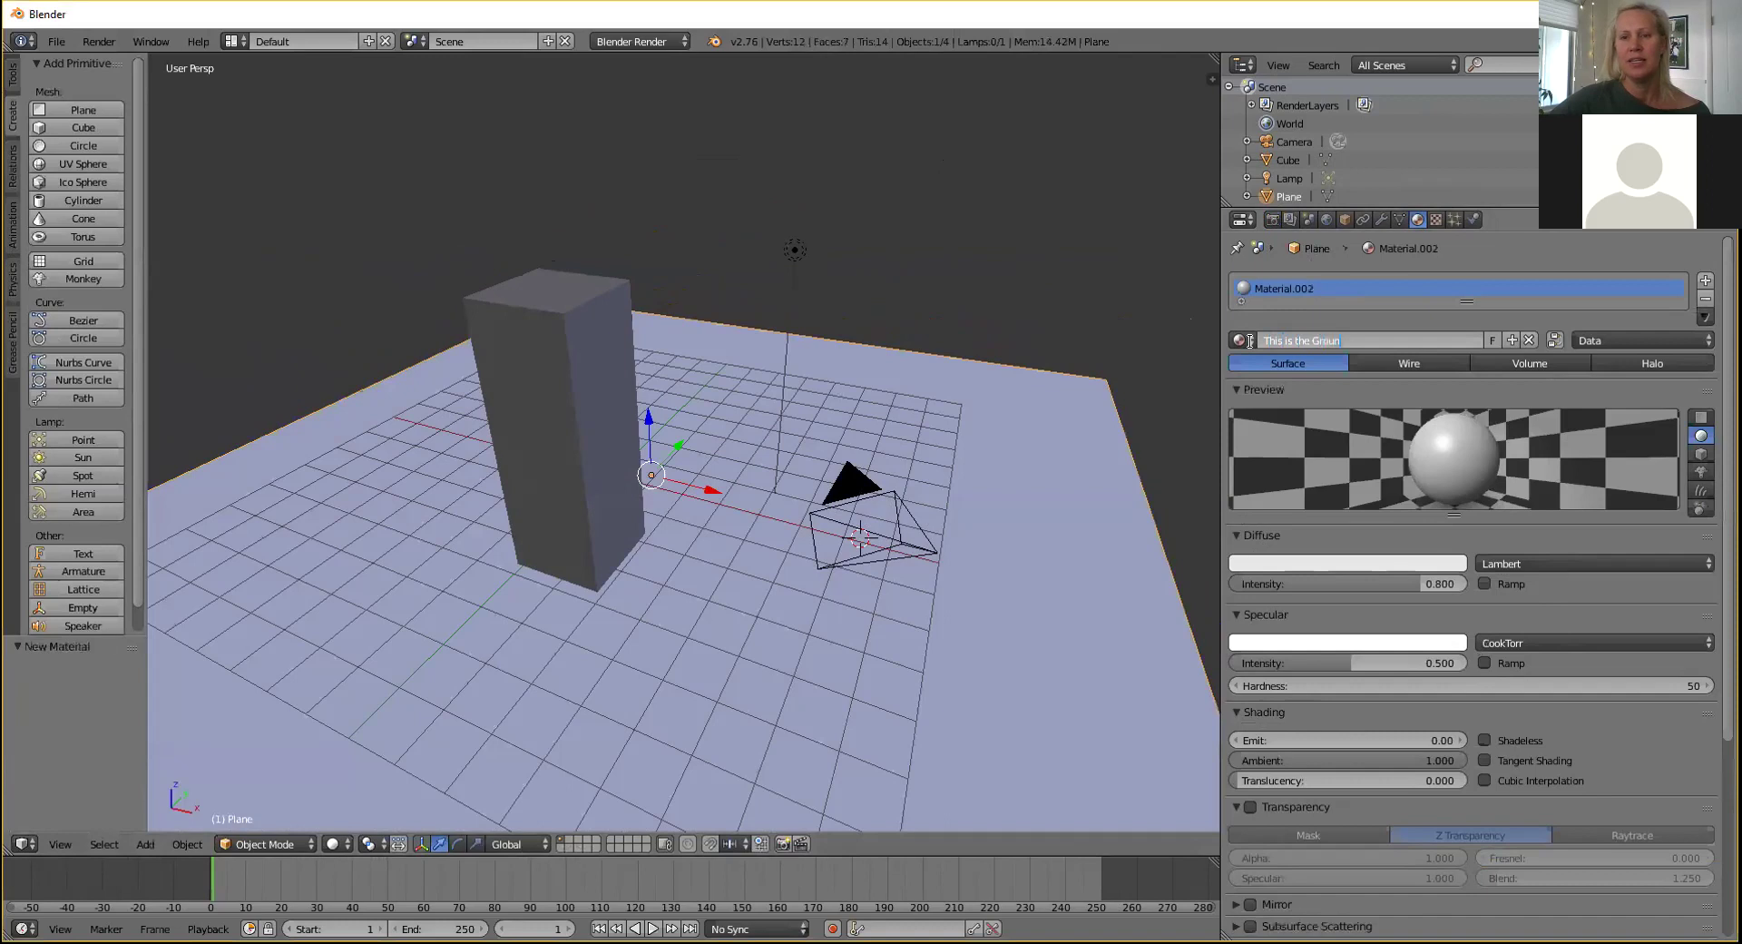
type("d y'all")
key("Return")
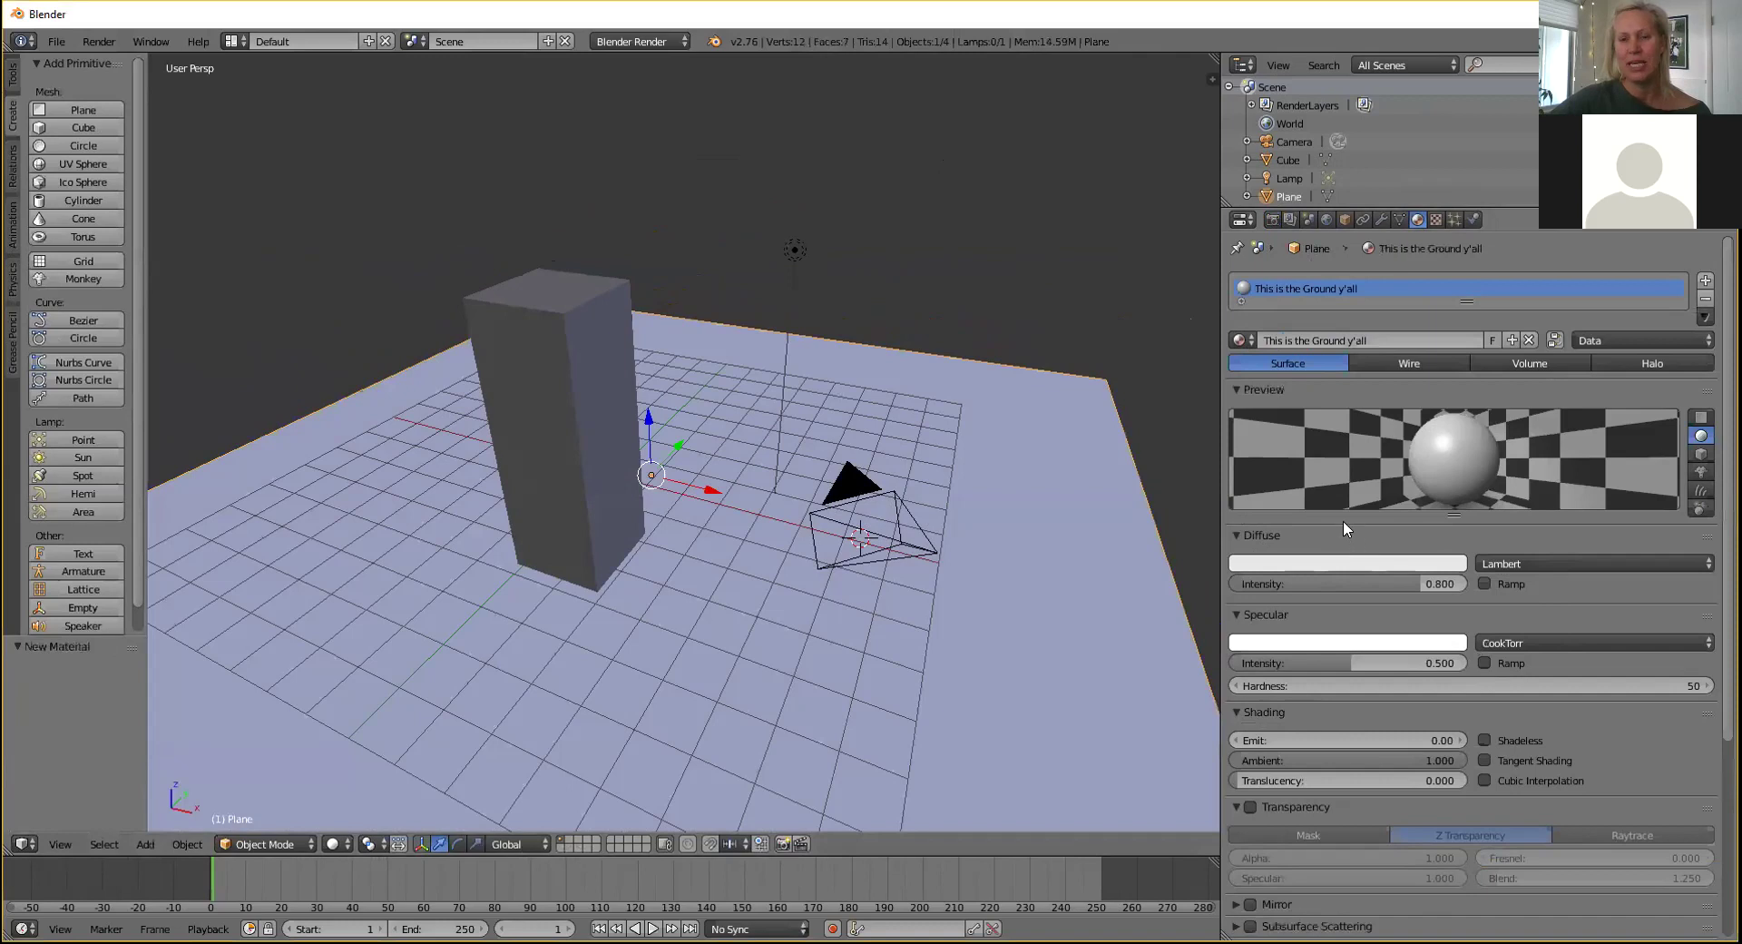
Set the ground material's diffuse colour to dark green, then select the tall gray block.
left_click(1288, 564)
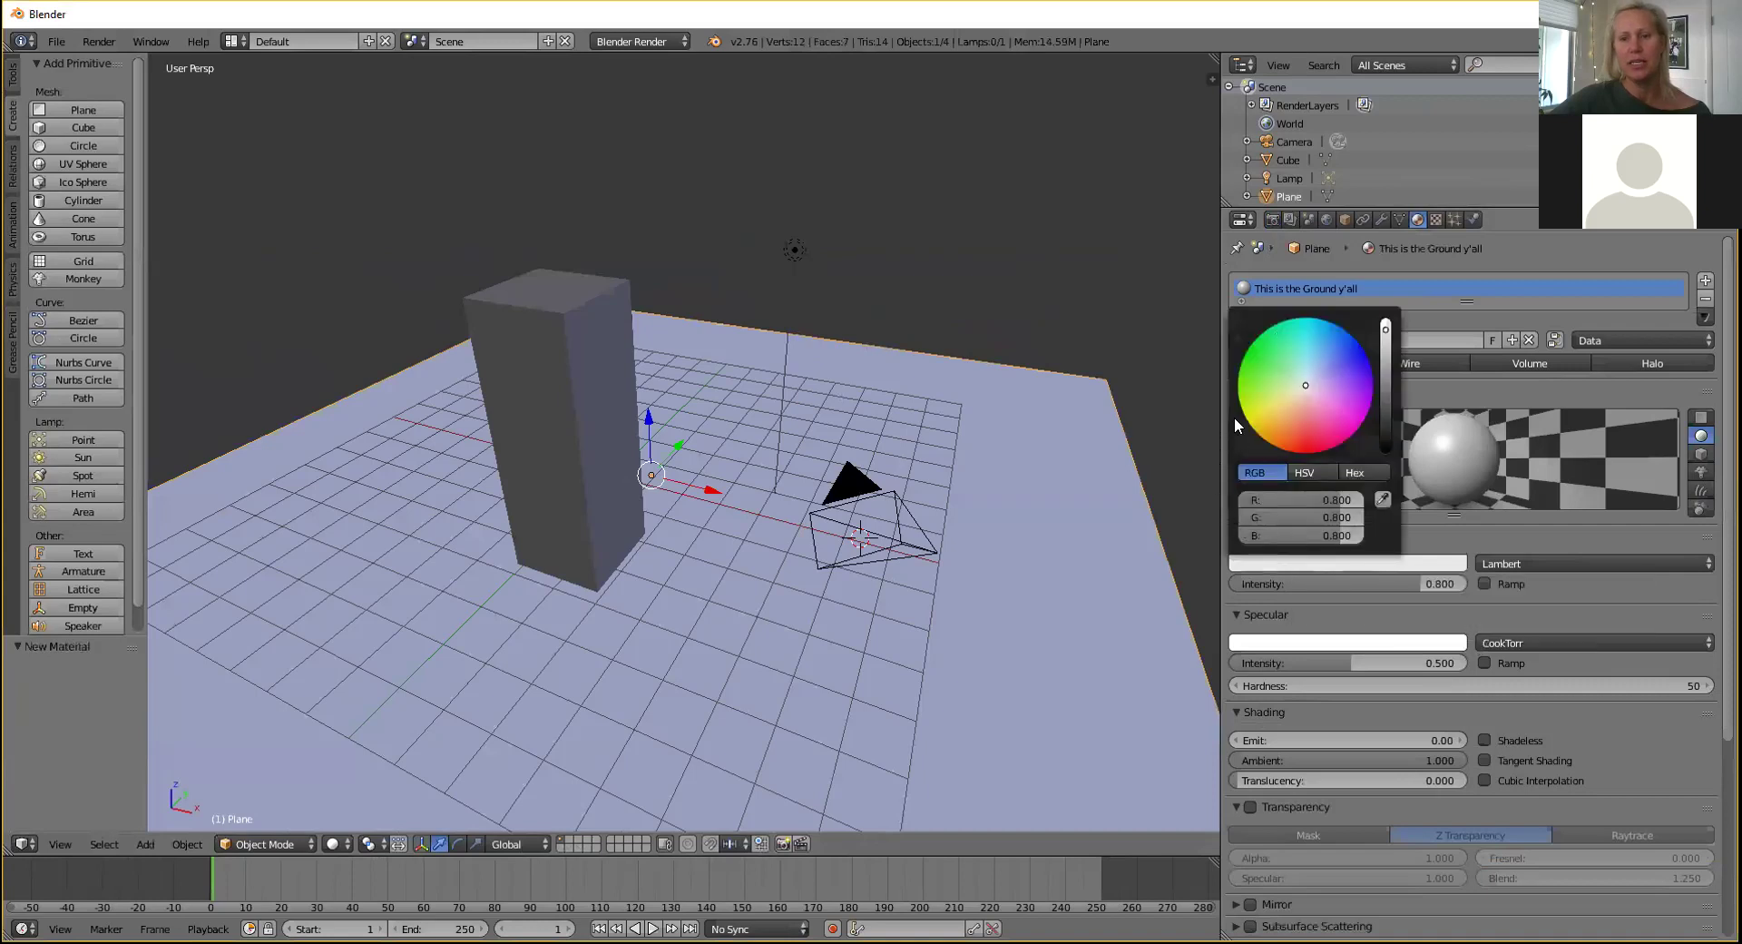
mouse_move(1307, 390)
left_mouse_down()
mouse_move(1307, 368)
mouse_move(1288, 408)
mouse_move(1330, 376)
mouse_move(1295, 386)
mouse_move(1266, 359)
left_mouse_up()
left_click_drag(1385, 329, 1385, 360)
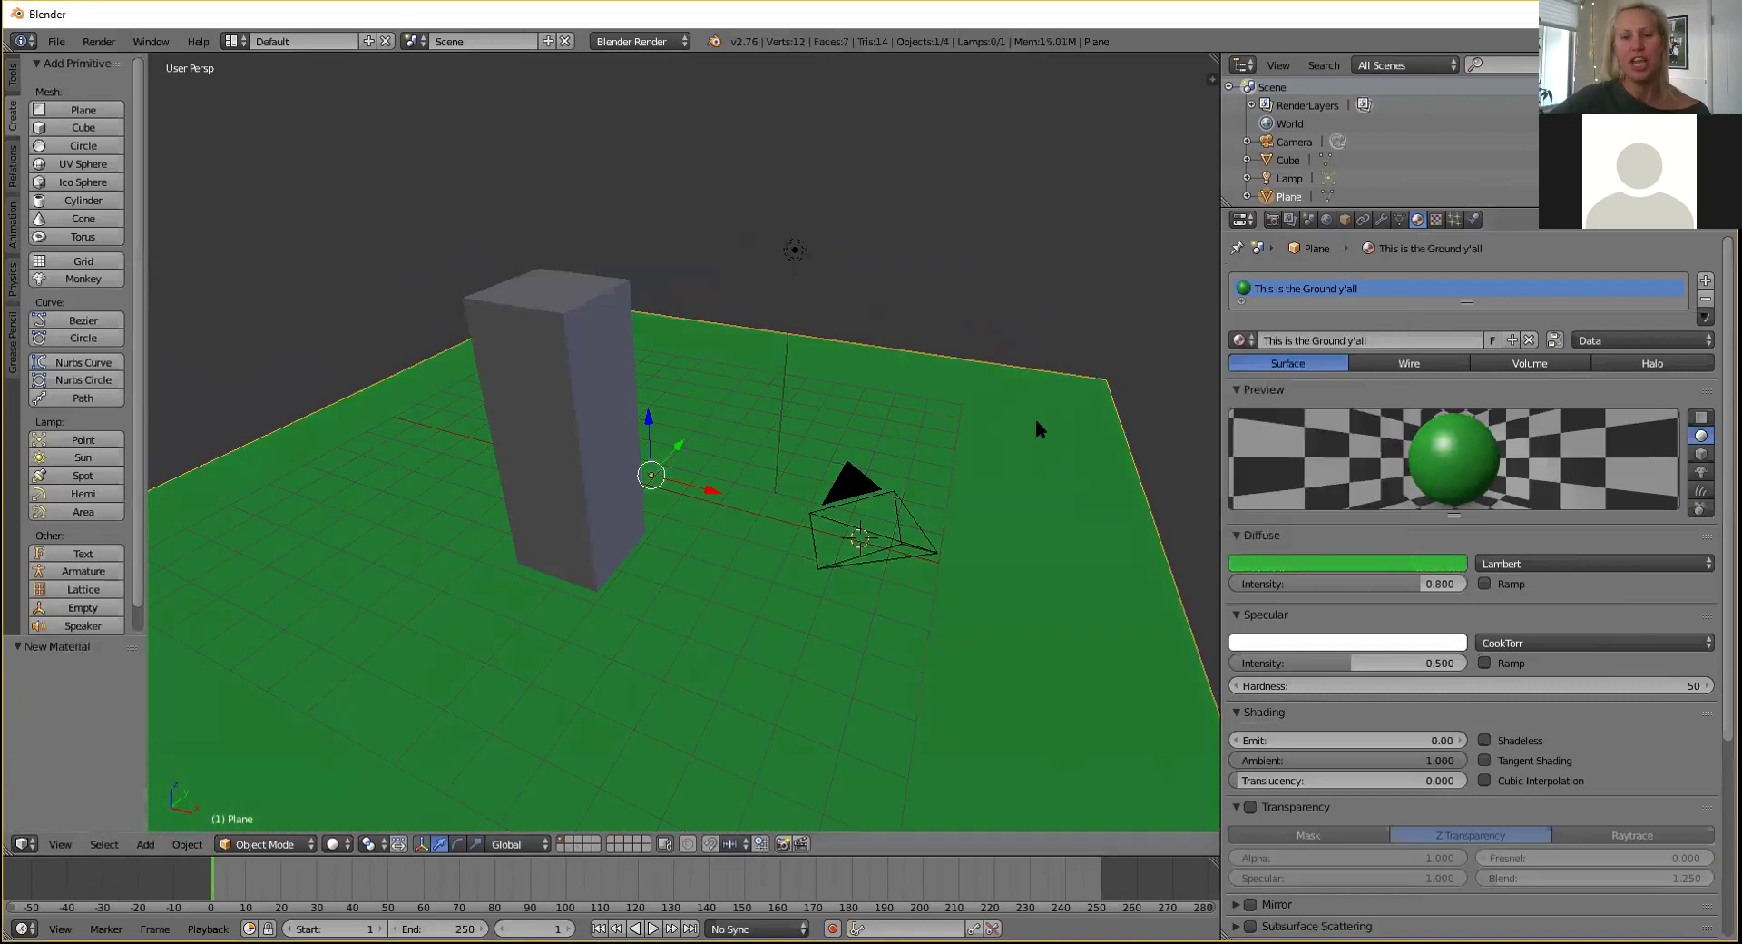
left_click(1248, 562)
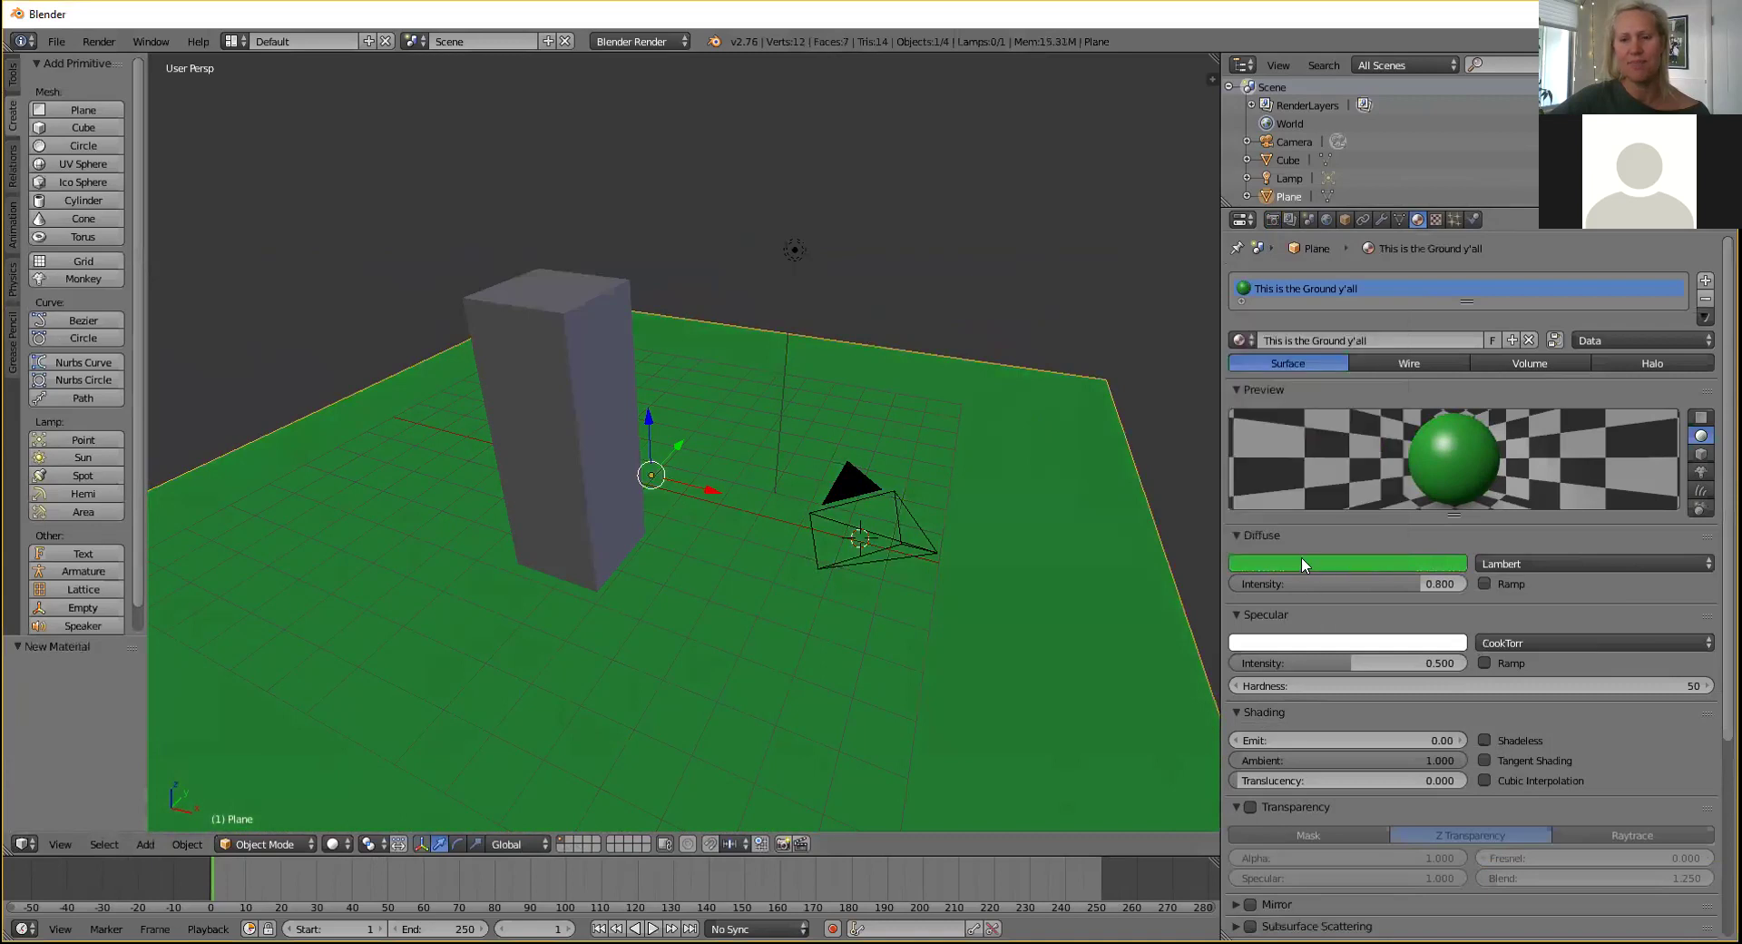
middle_click_drag(960, 461, 882, 470)
right_click(739, 422)
scroll(880, 463, "down", 1)
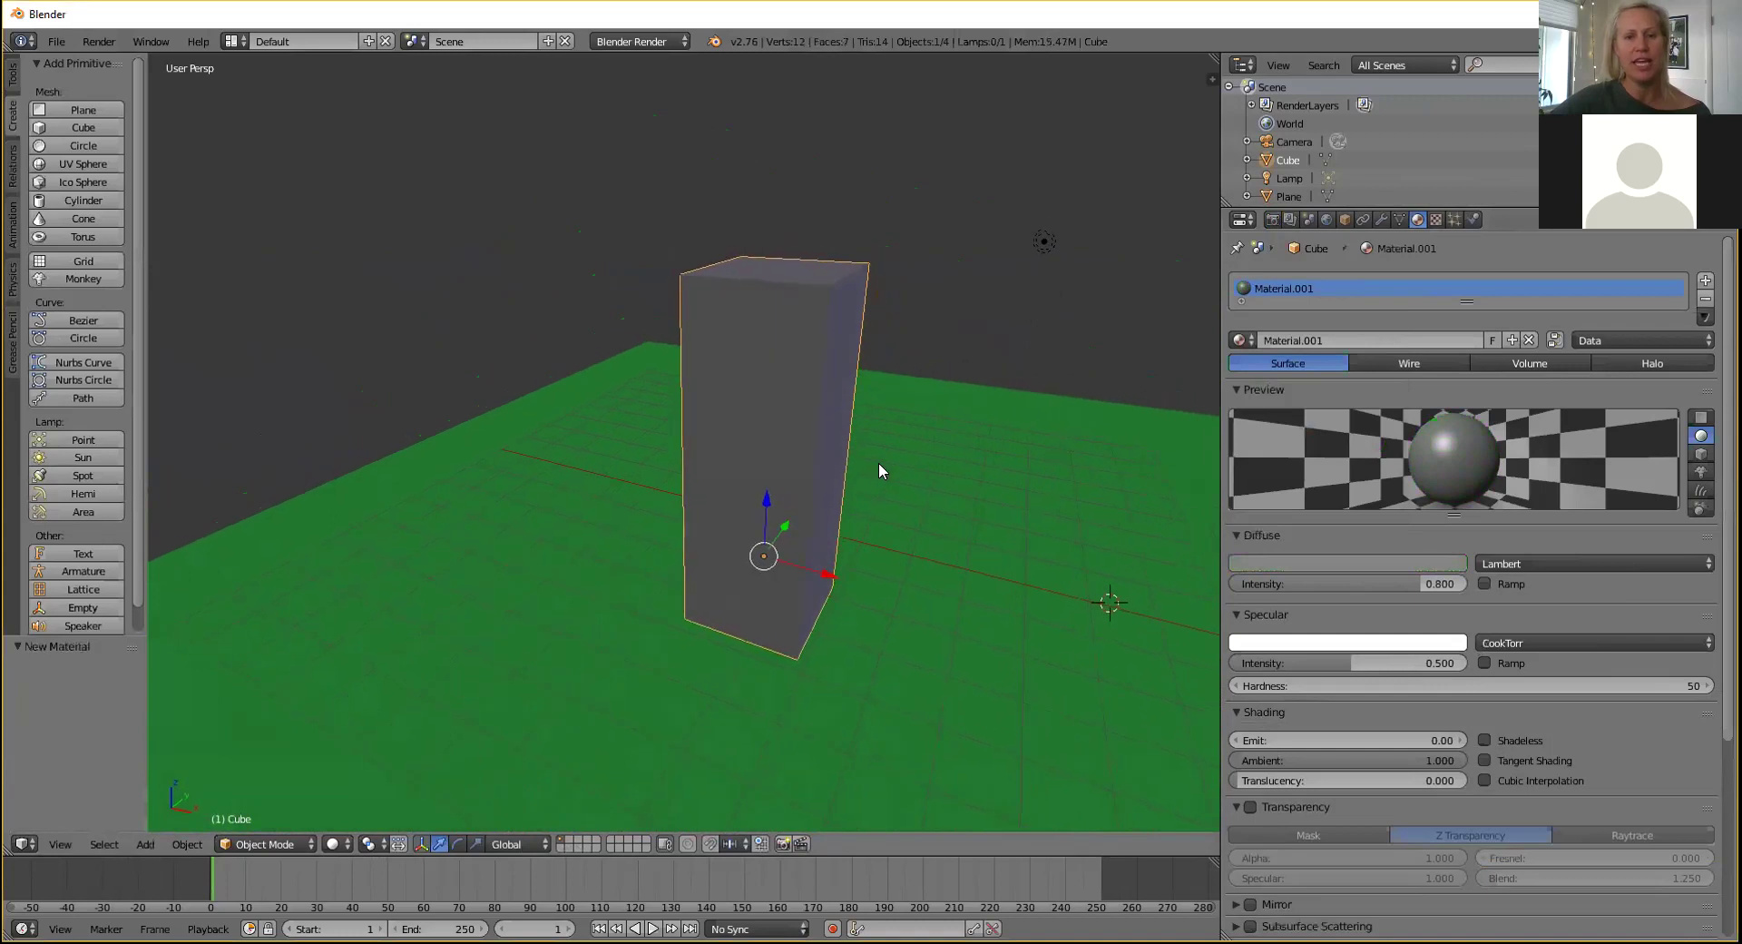
Add a second cube, lift it, and move it in front of the tall block.
scroll(881, 468, "down", 1)
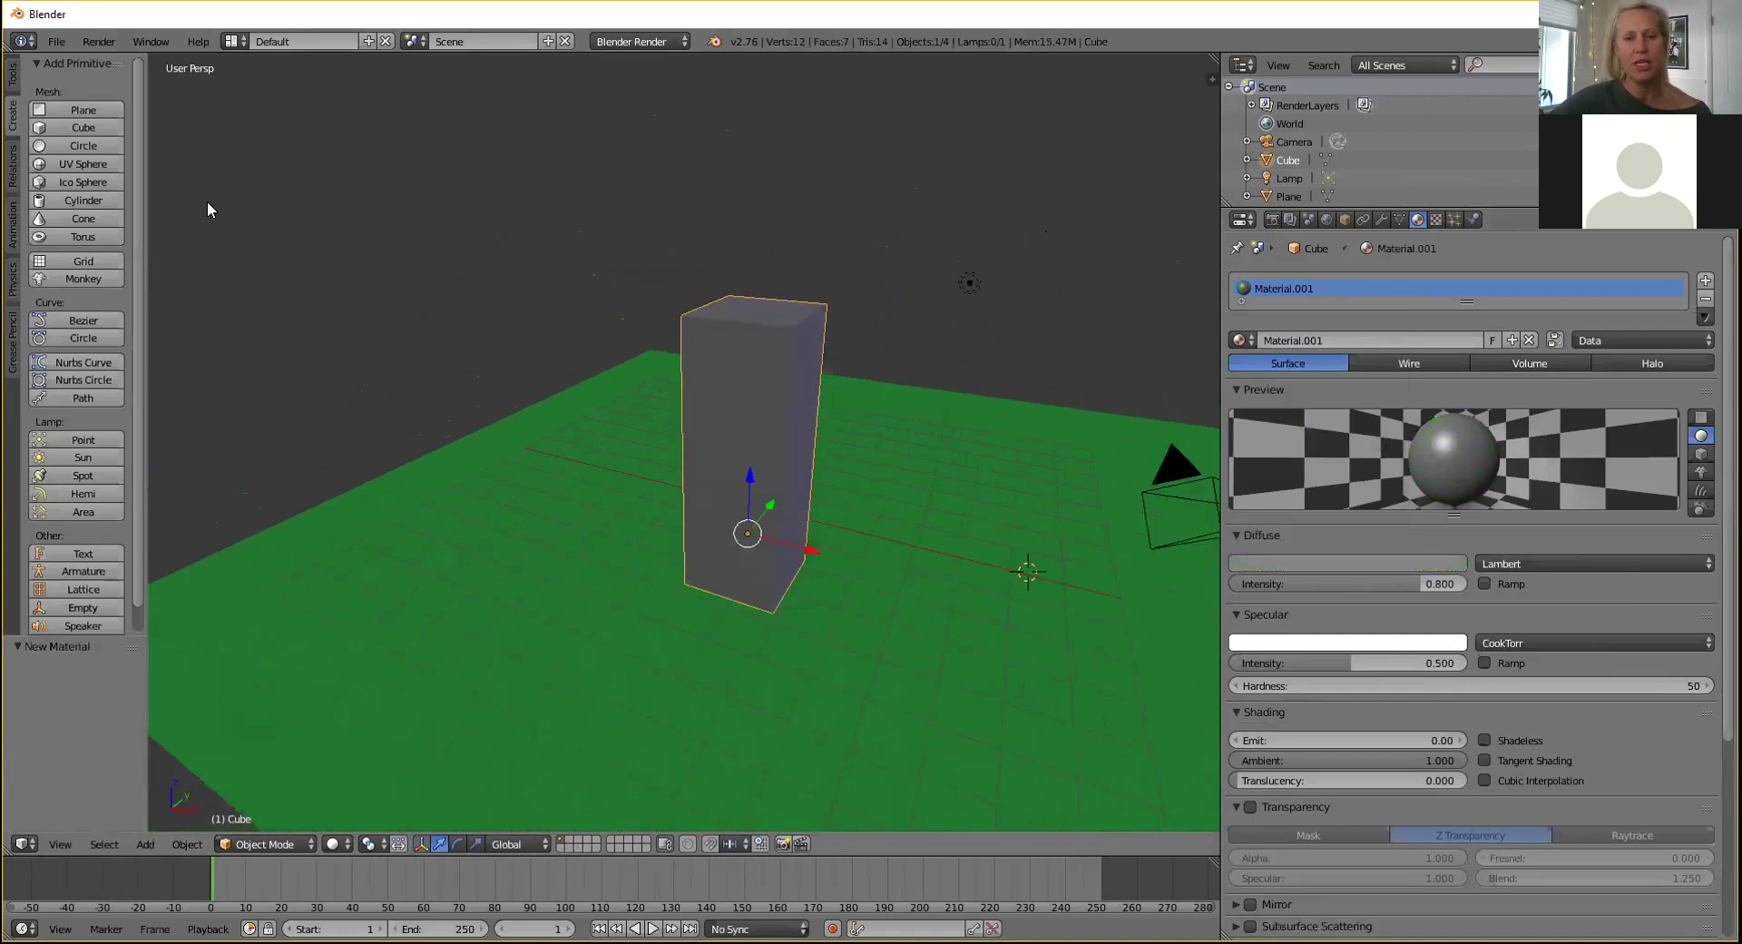
left_click(83, 128)
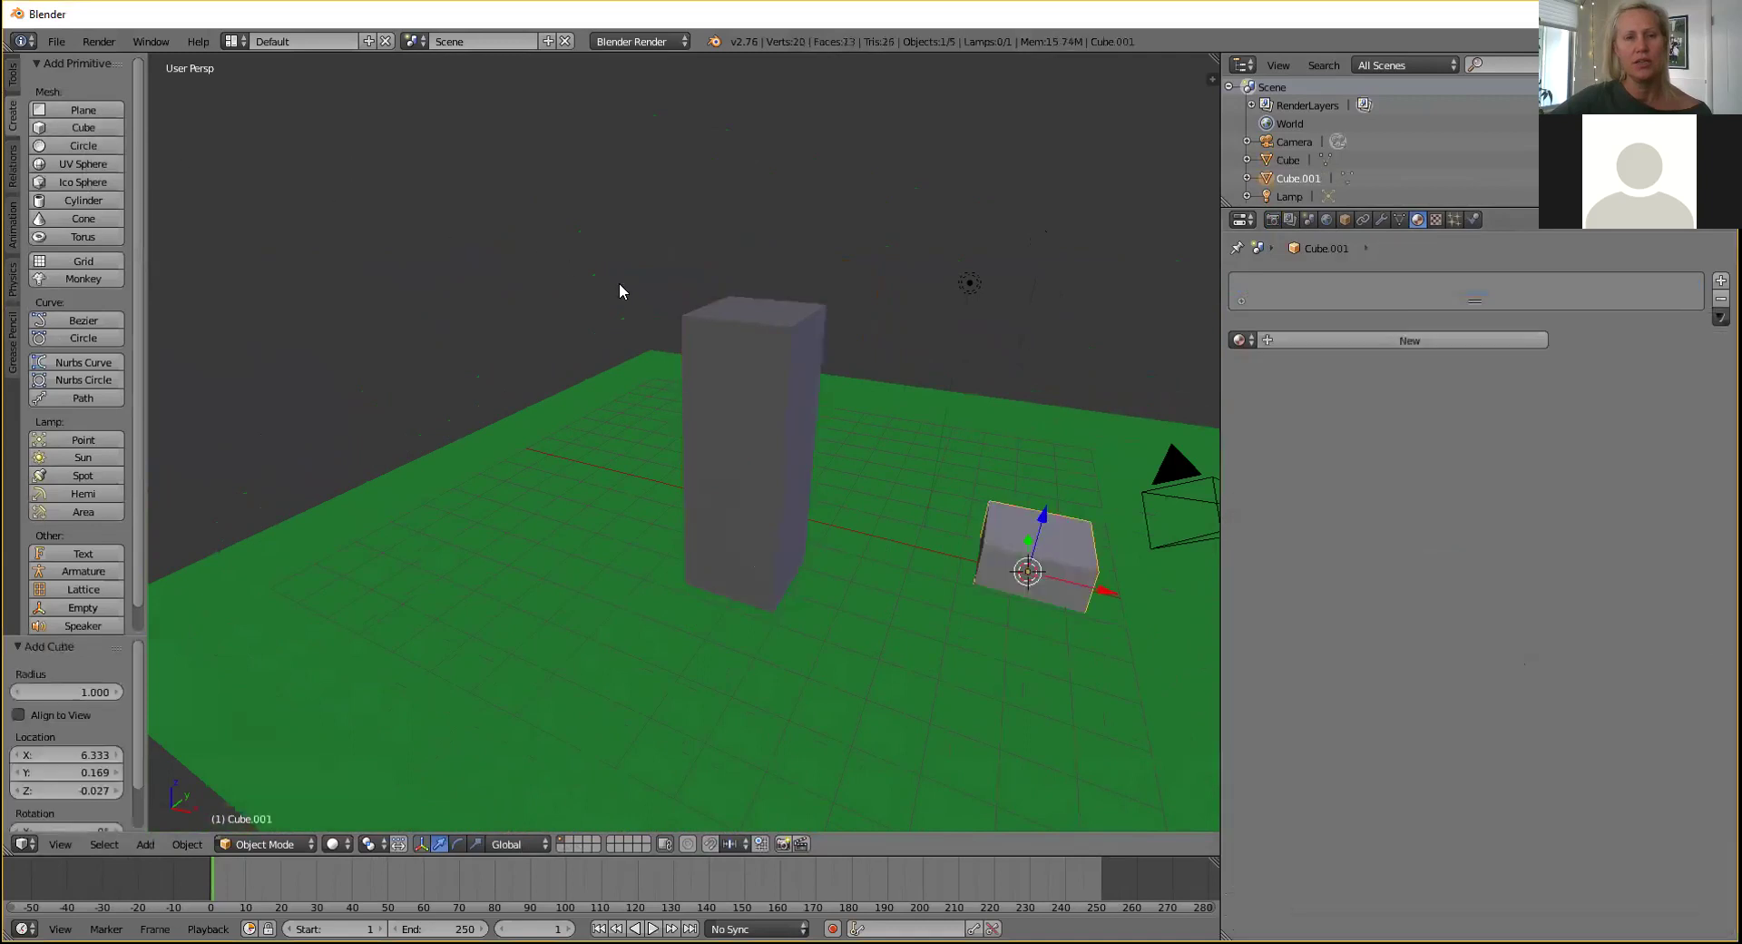
left_click_drag(1048, 506, 1073, 354)
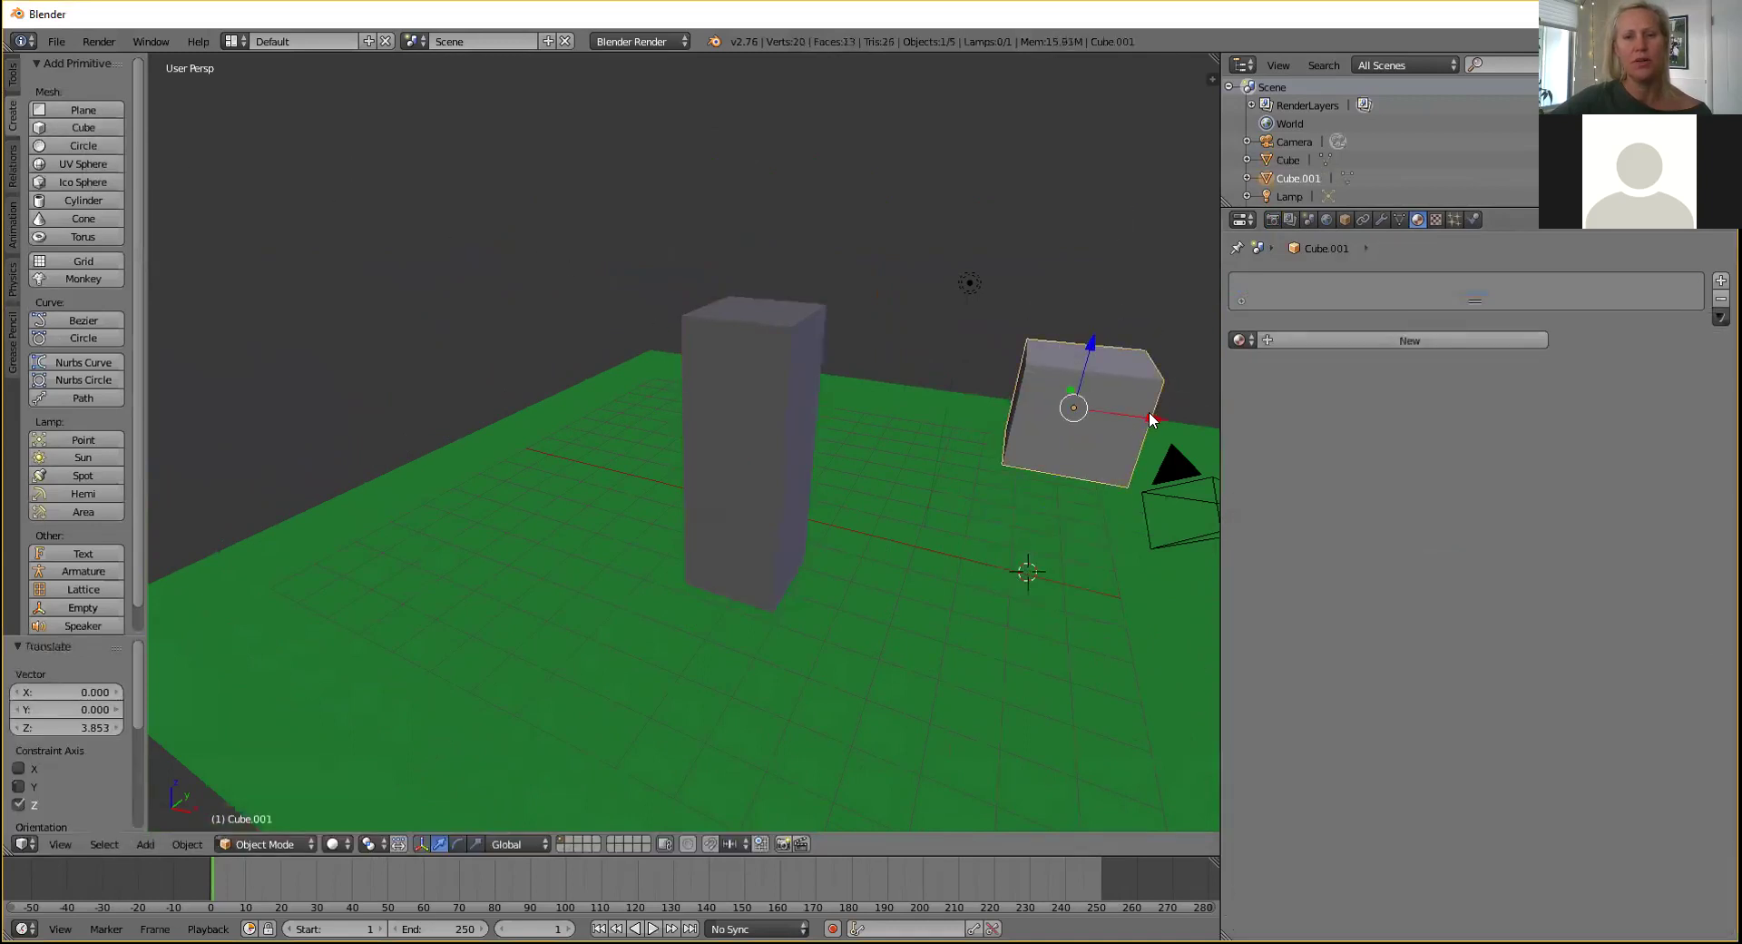
left_click_drag(1148, 423, 937, 410)
right_click(912, 405)
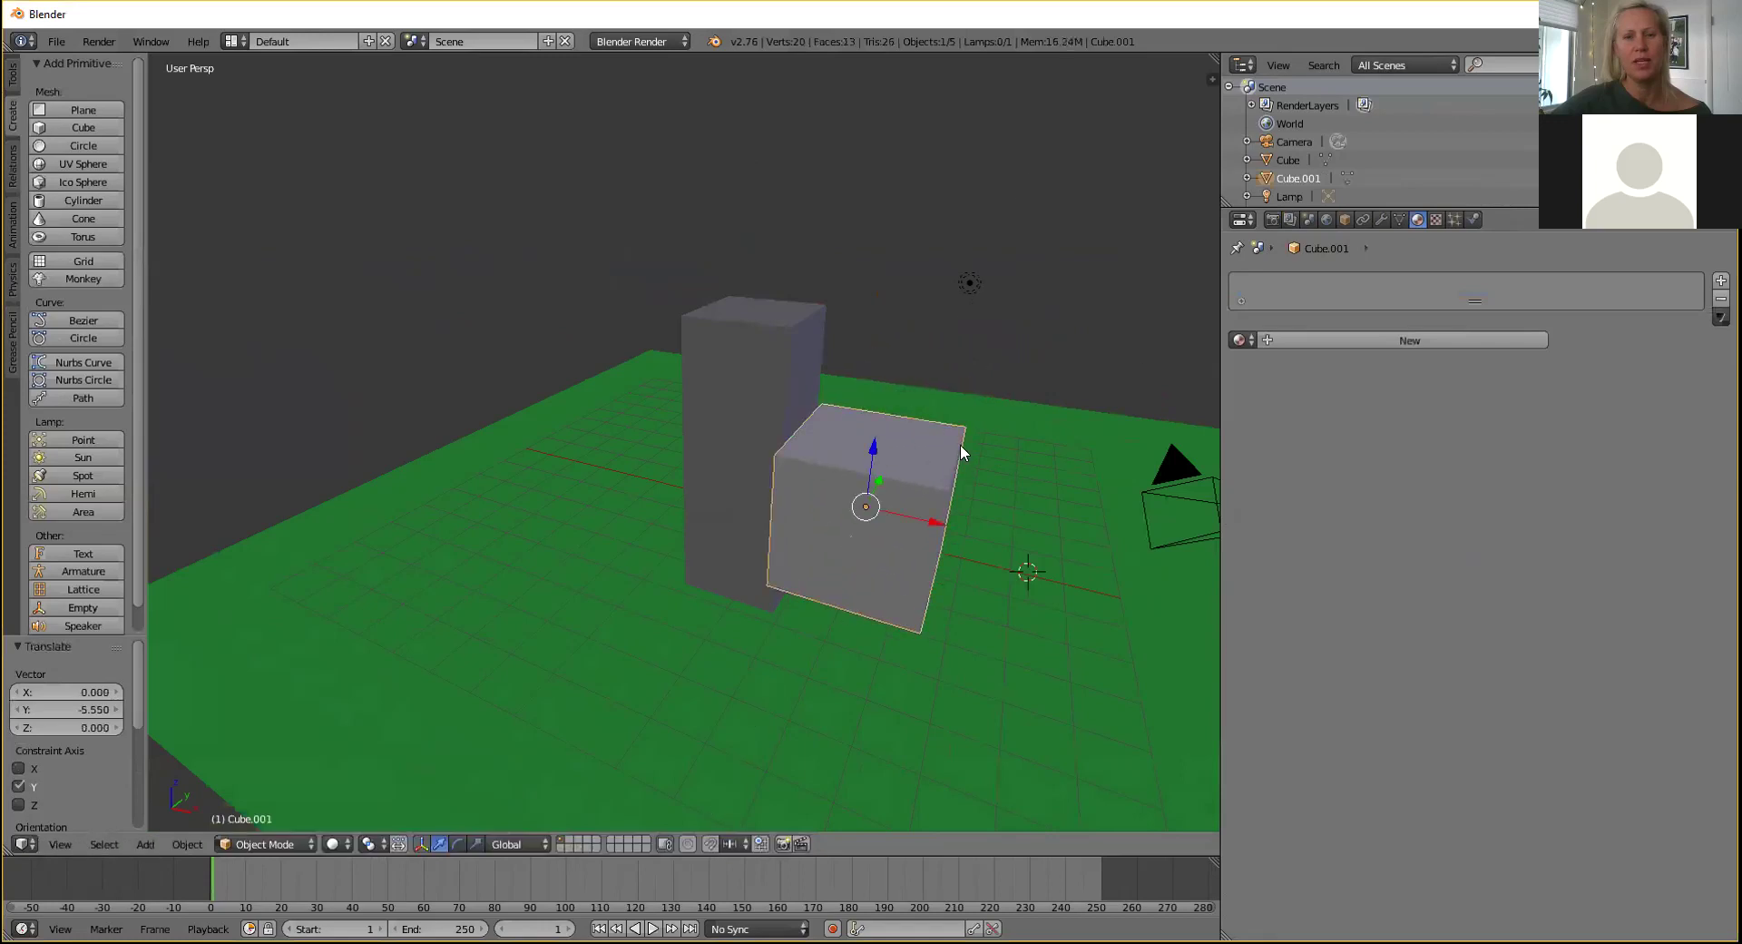
Give the new cube a bright cyan material, Material.002.
left_click(1409, 340)
left_click(1358, 567)
left_click_drag(1305, 385, 1386, 317)
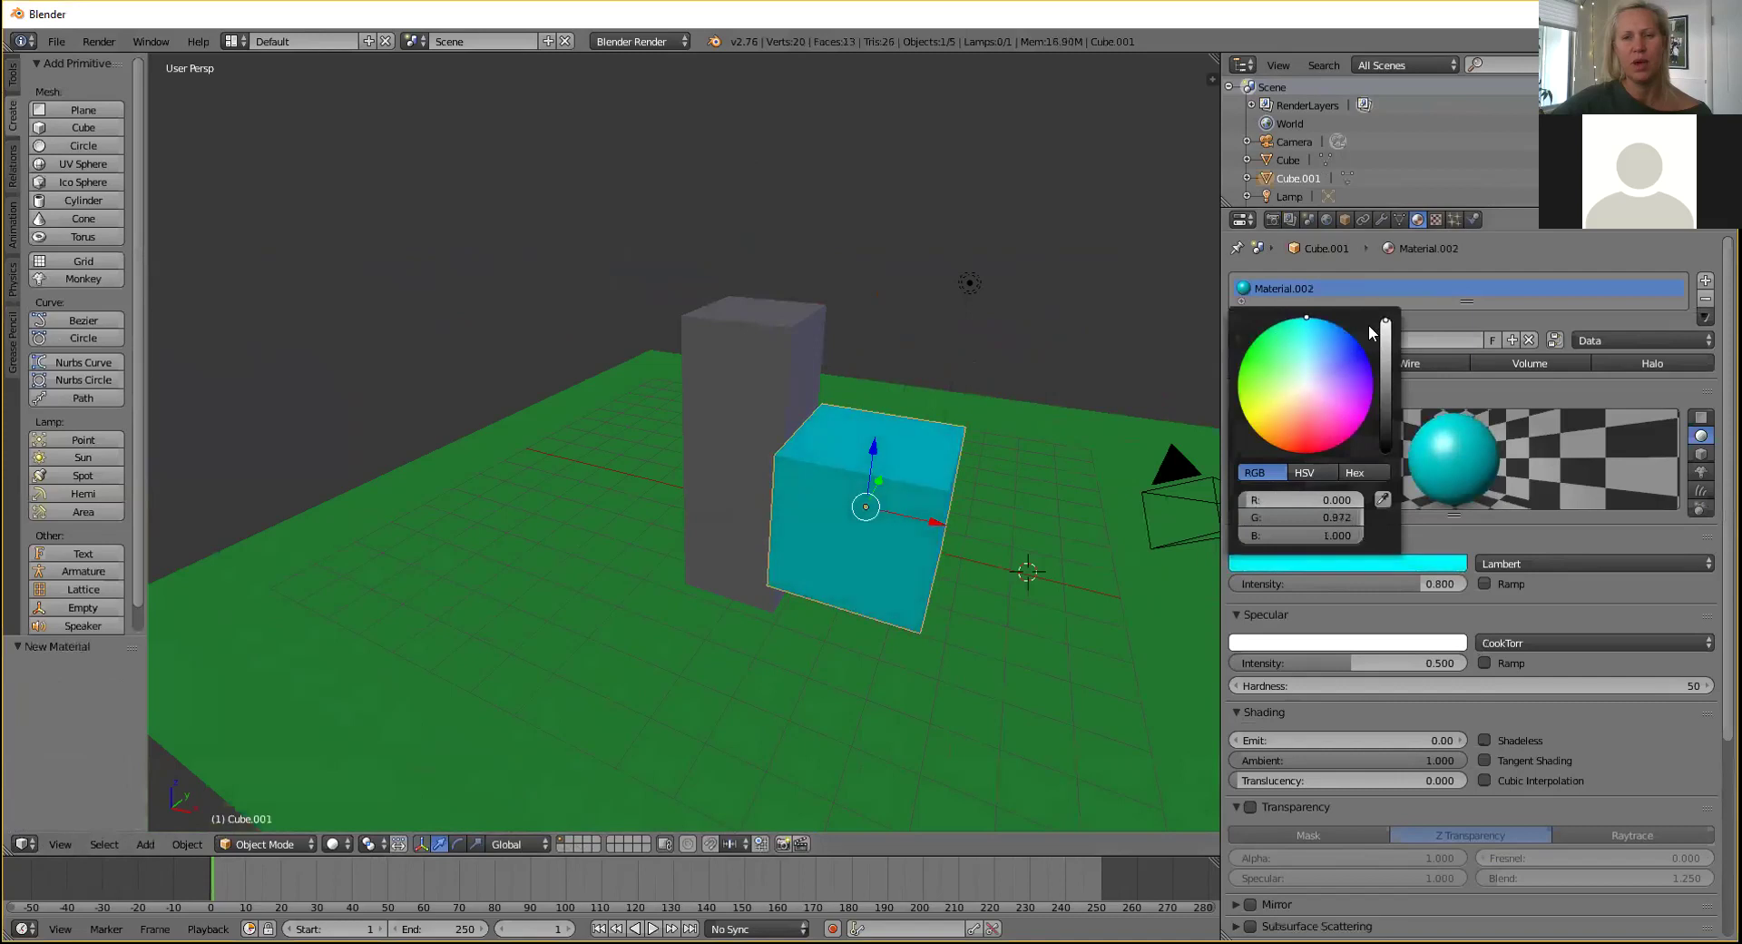
middle_click_drag(1054, 439, 1024, 445)
In Edit Mode, push one side face inward and shift it along X and Z to thin the cube.
key("Tab")
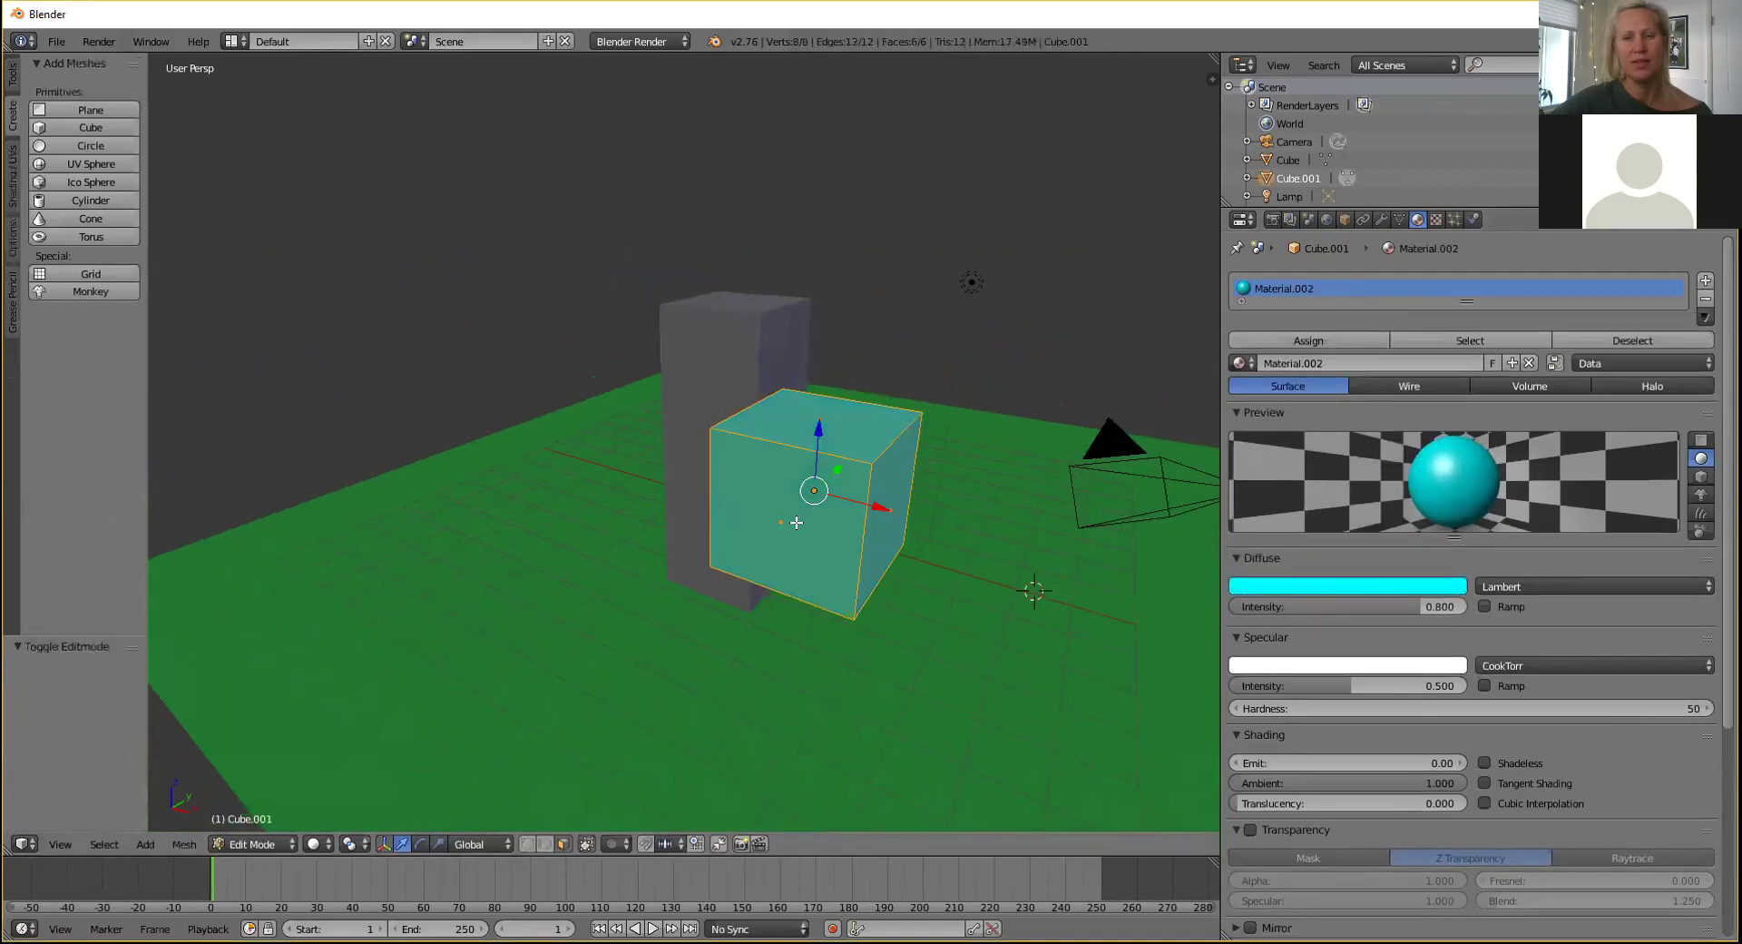
key("a")
middle_click_drag(797, 523, 717, 526)
right_click(716, 527)
key("g")
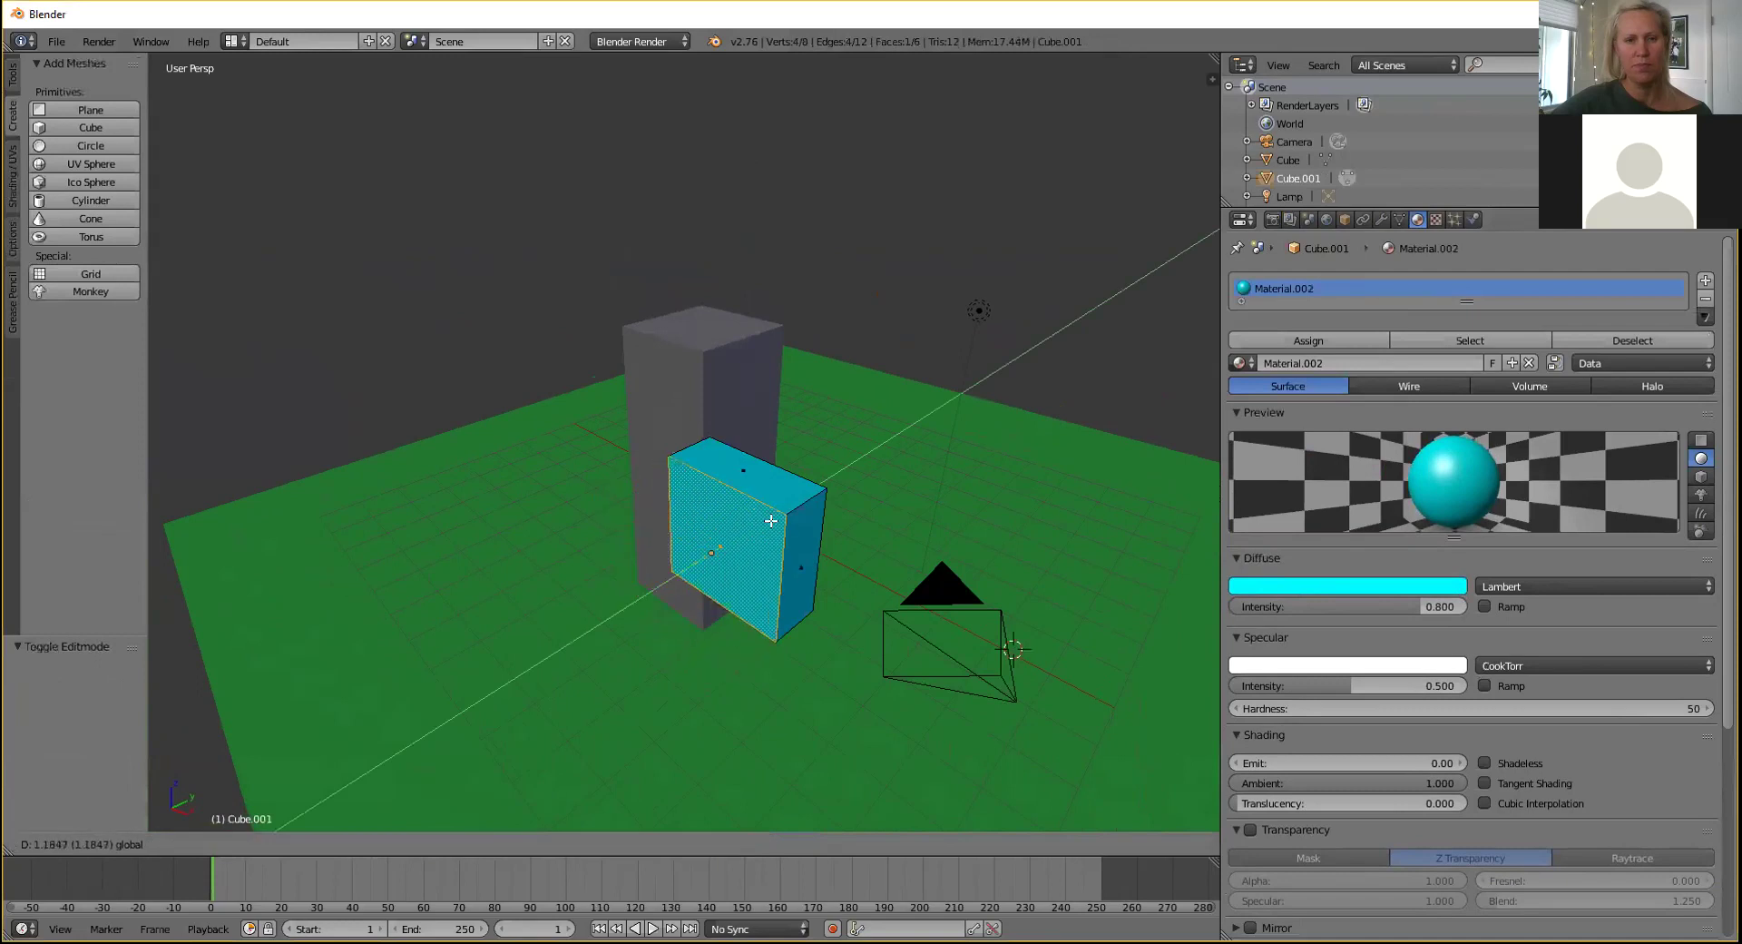
left_click(801, 505)
key("g")
key("x")
left_click(784, 539)
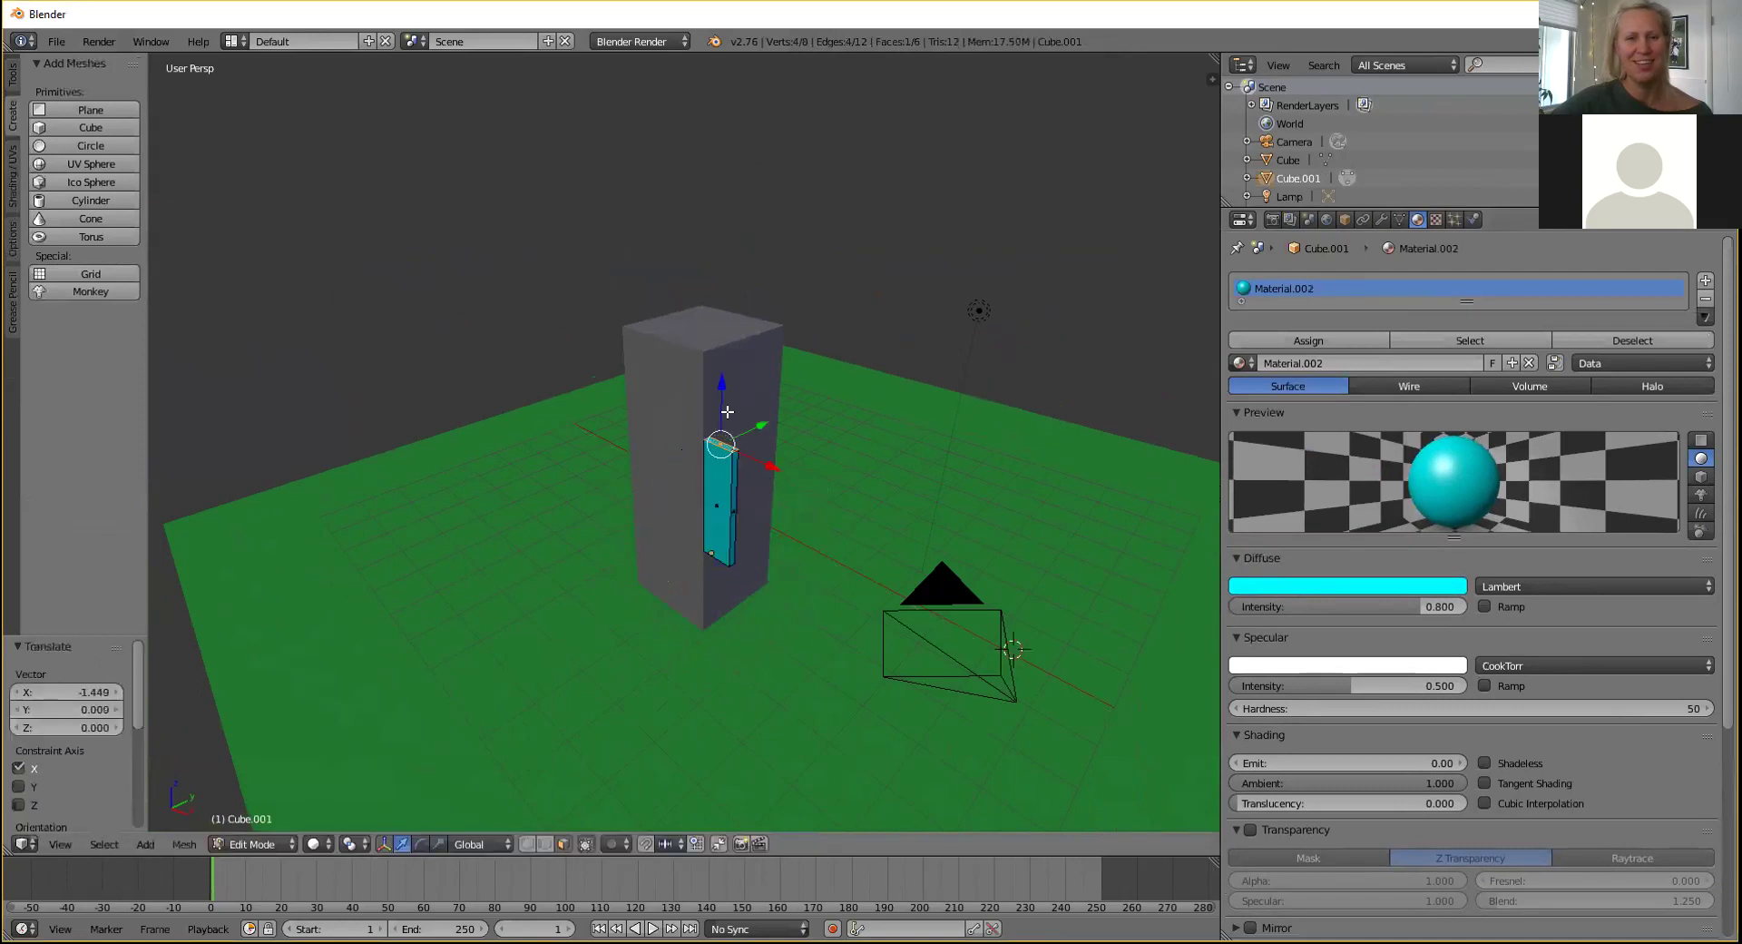
key("g")
key("z")
left_click(451, 521)
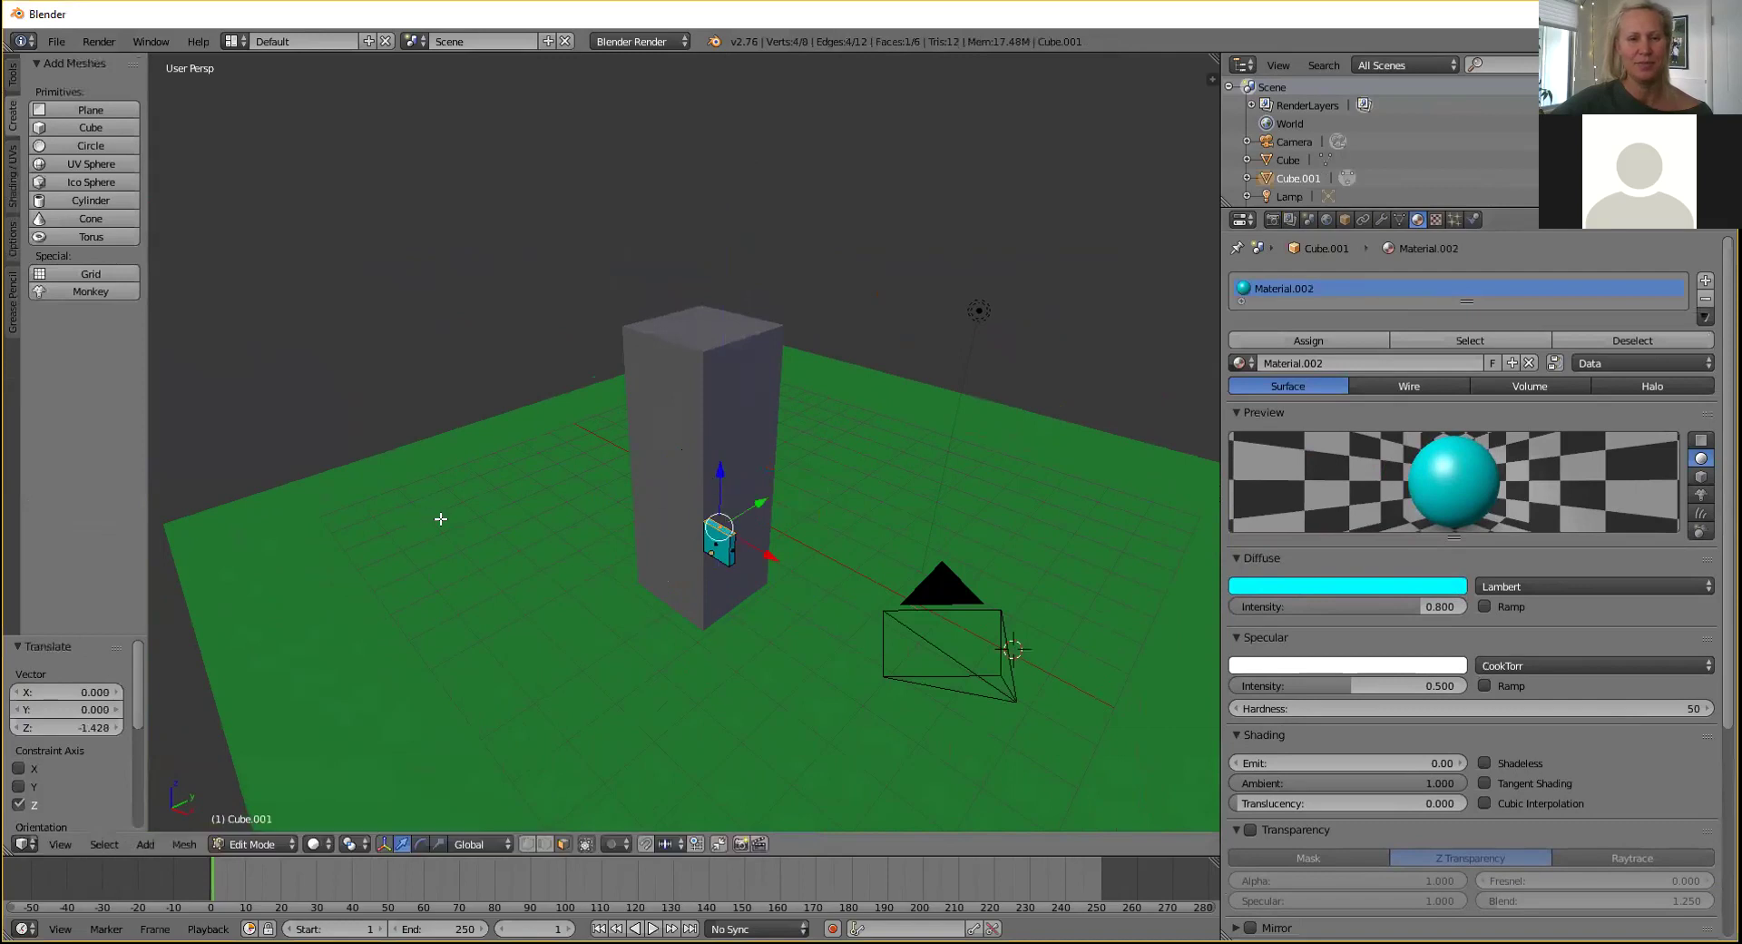
Back in Object Mode, slide the panel along X against the tall block.
key("Tab")
key("g")
key("x")
left_click(621, 541)
middle_click_drag(621, 541, 732, 439)
Position the window panel along Y and X and lower it near the block's base.
key("g")
key("y")
left_click(808, 389)
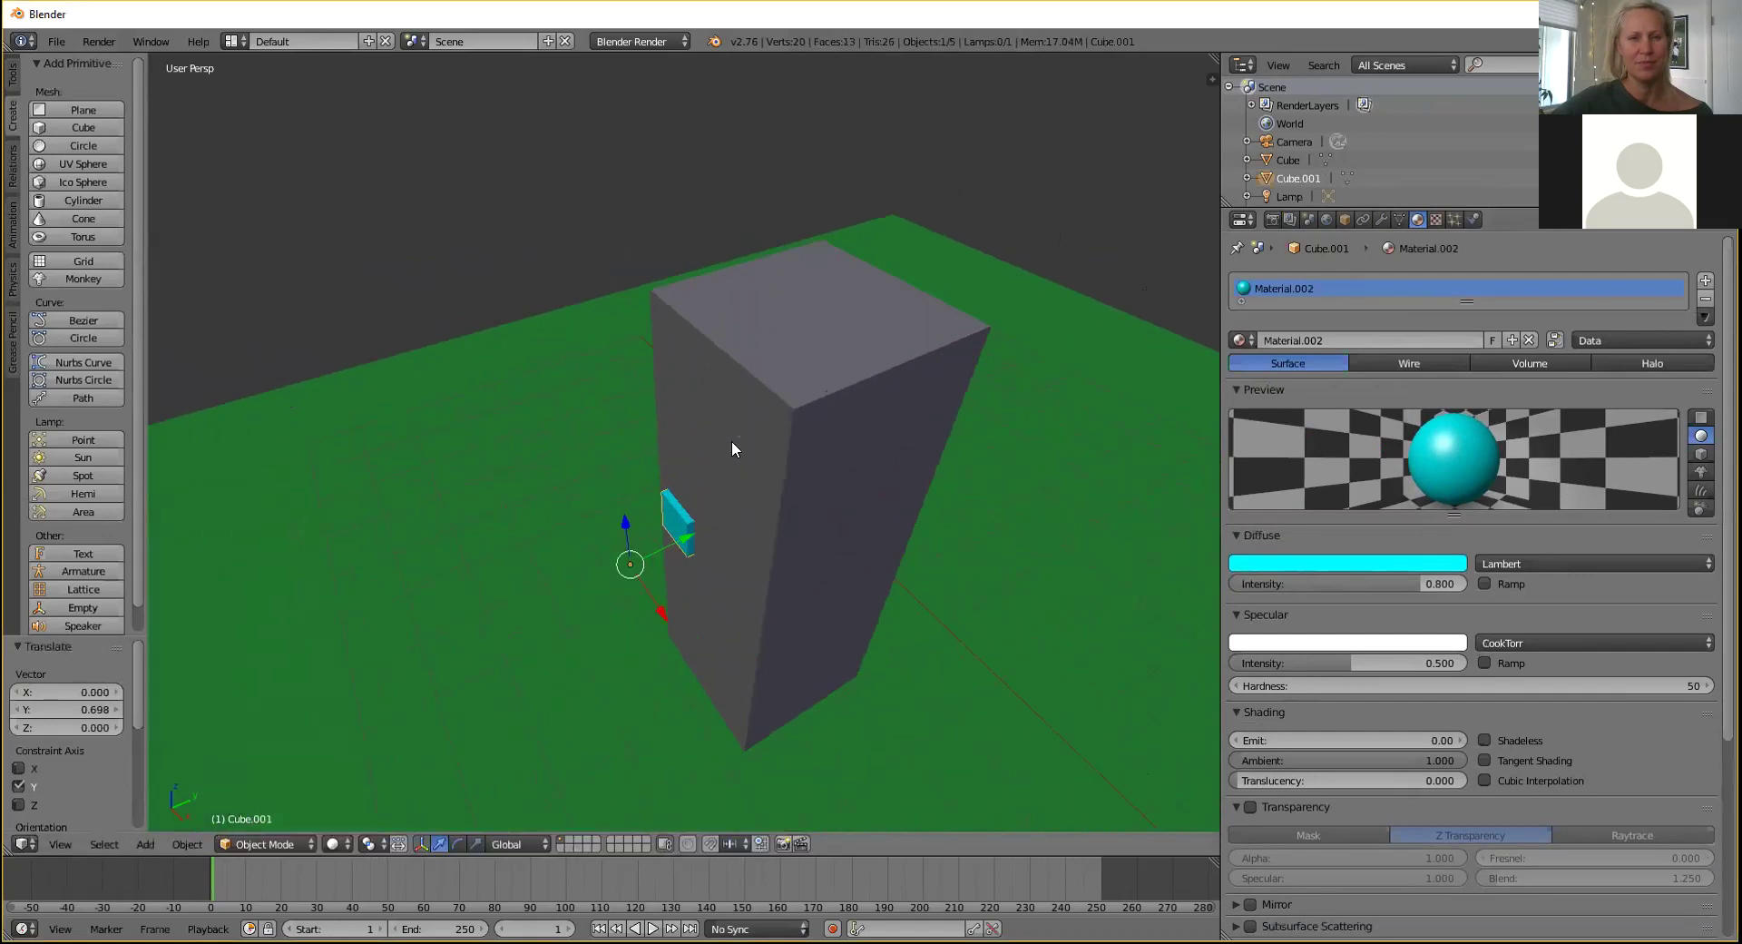
scroll(732, 439, "up", 3)
left_click_drag(644, 591, 661, 596)
middle_click_drag(685, 566, 926, 436)
left_click_drag(1029, 465, 1011, 459)
left_click_drag(946, 391, 856, 627)
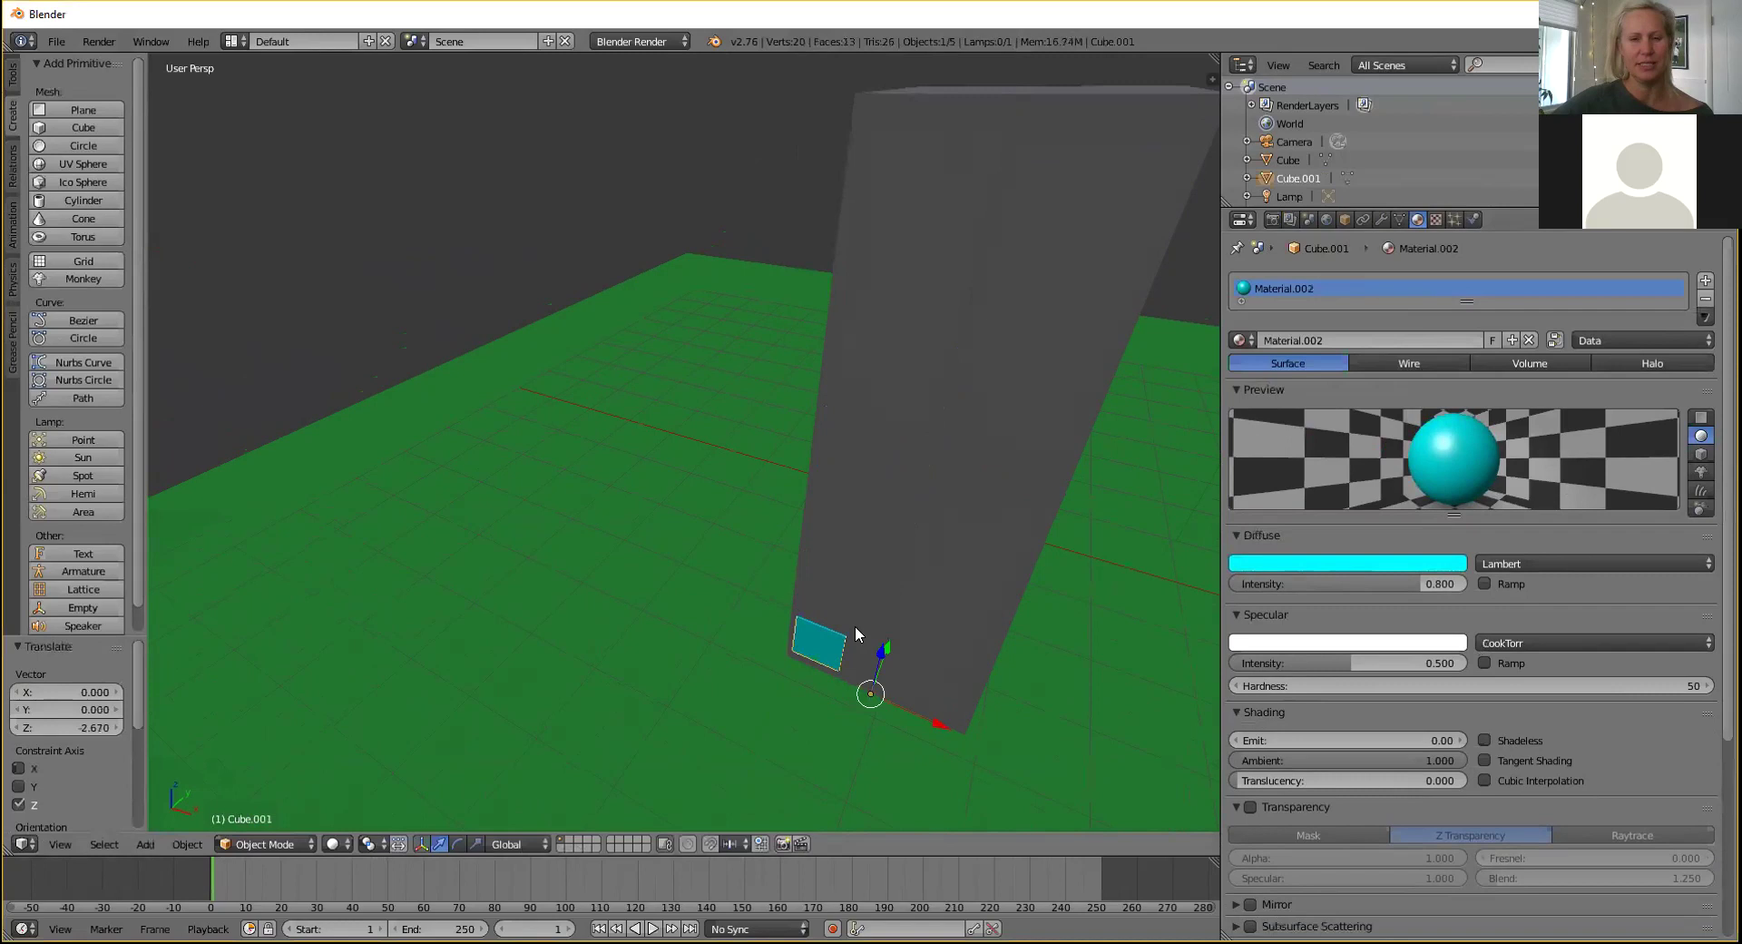
Copy and paste the panel, placing the duplicate beside the first along X.
key("ctrl+c")
key("ctrl+v")
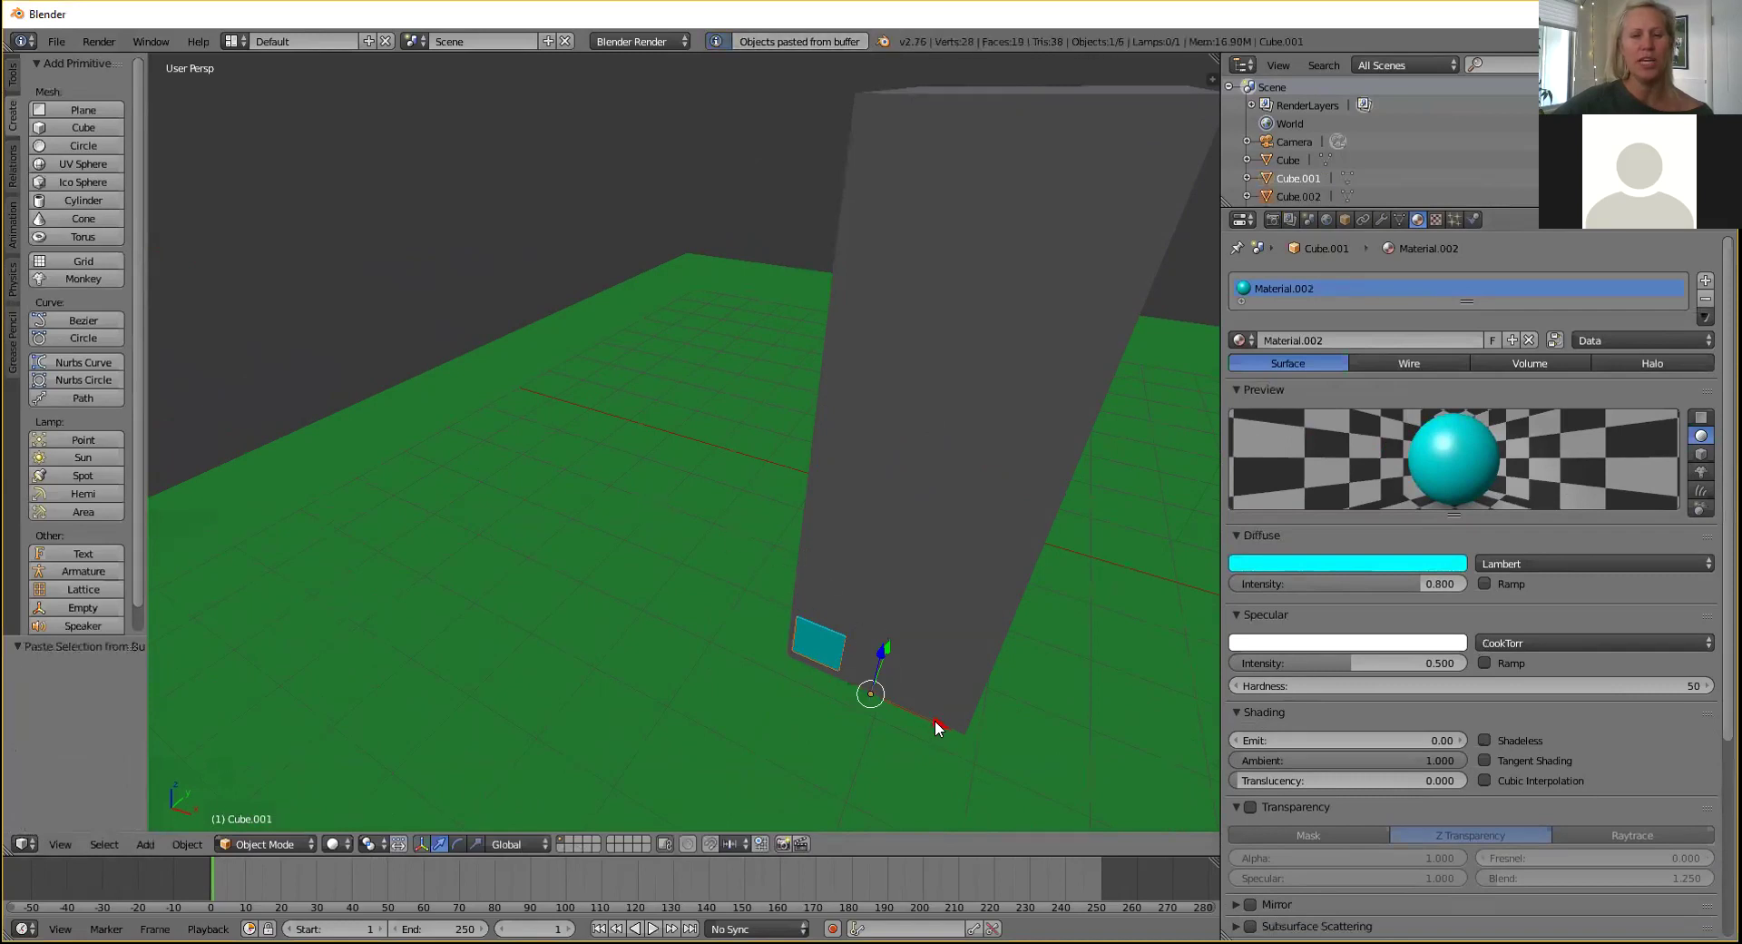
key("g")
key("x")
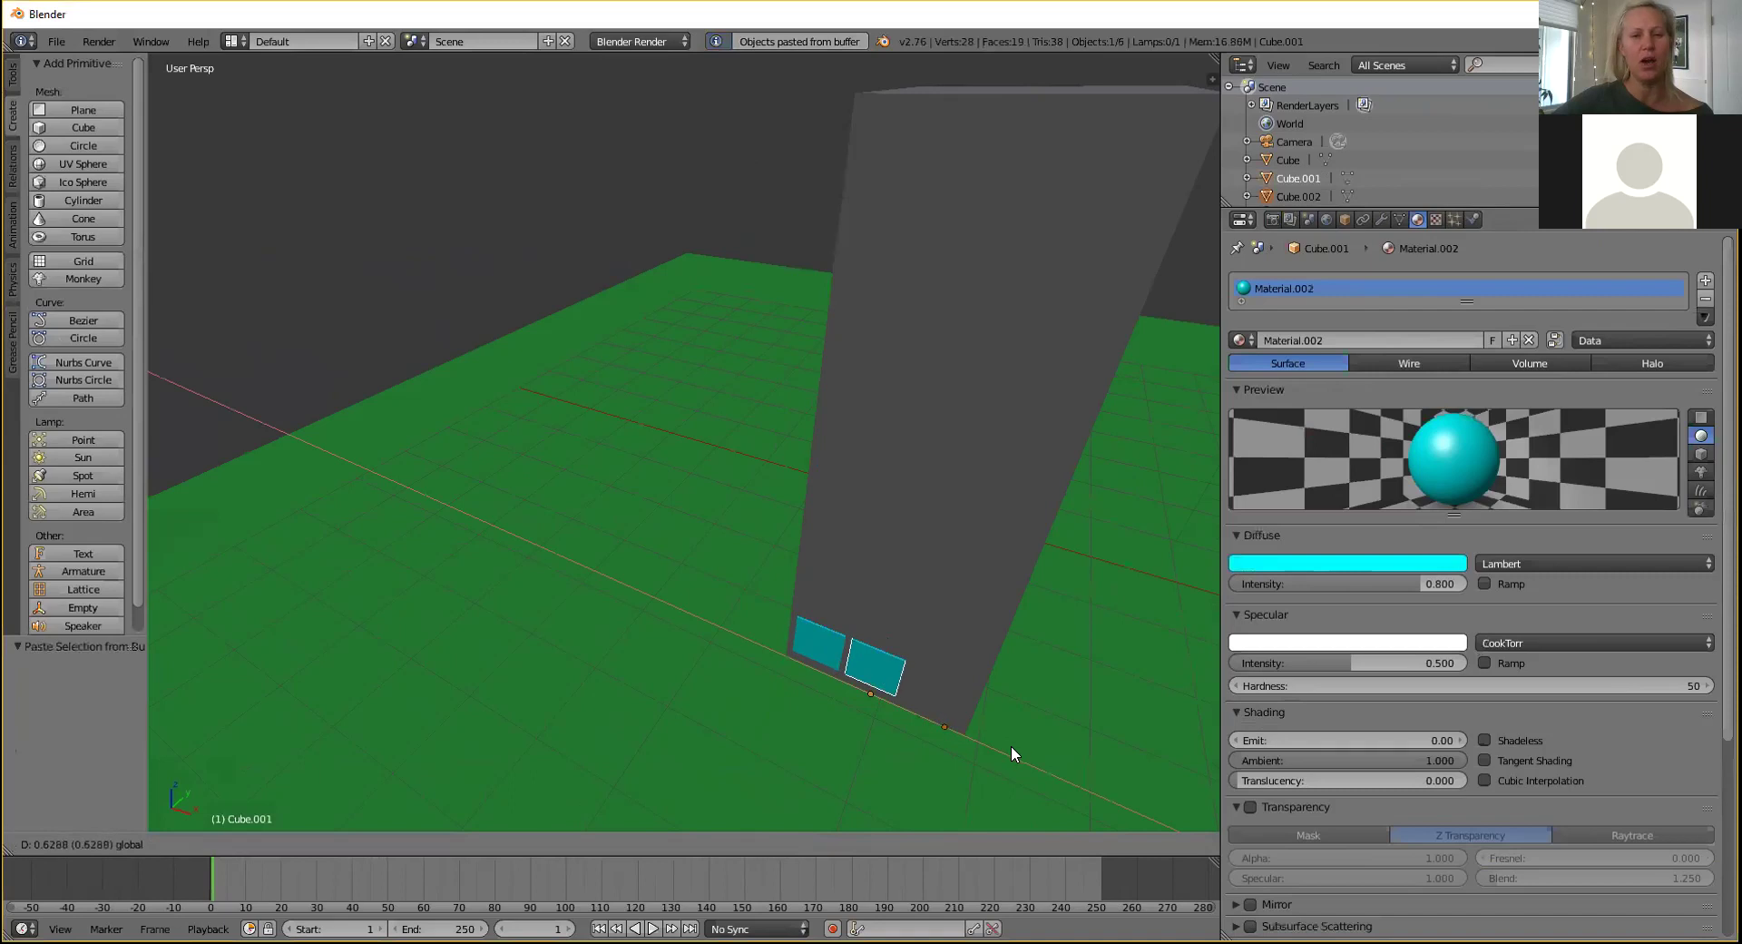
left_click(1011, 744)
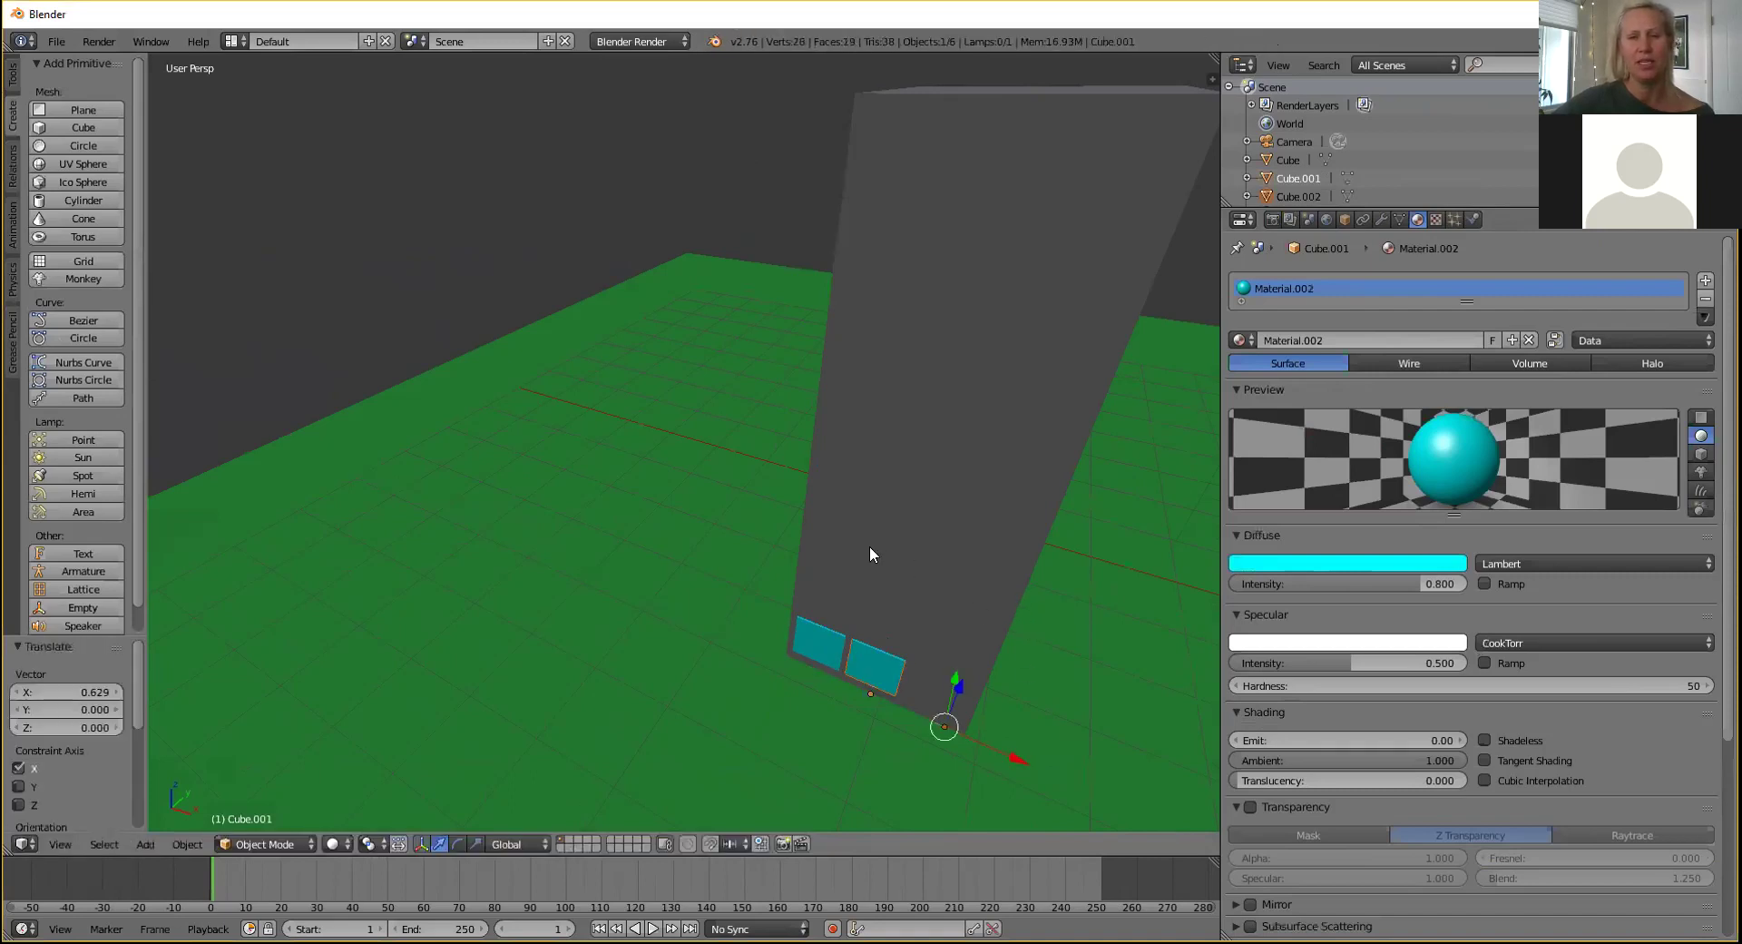
middle_click_drag(1035, 568, 962, 495)
scroll(953, 495, "up", 2)
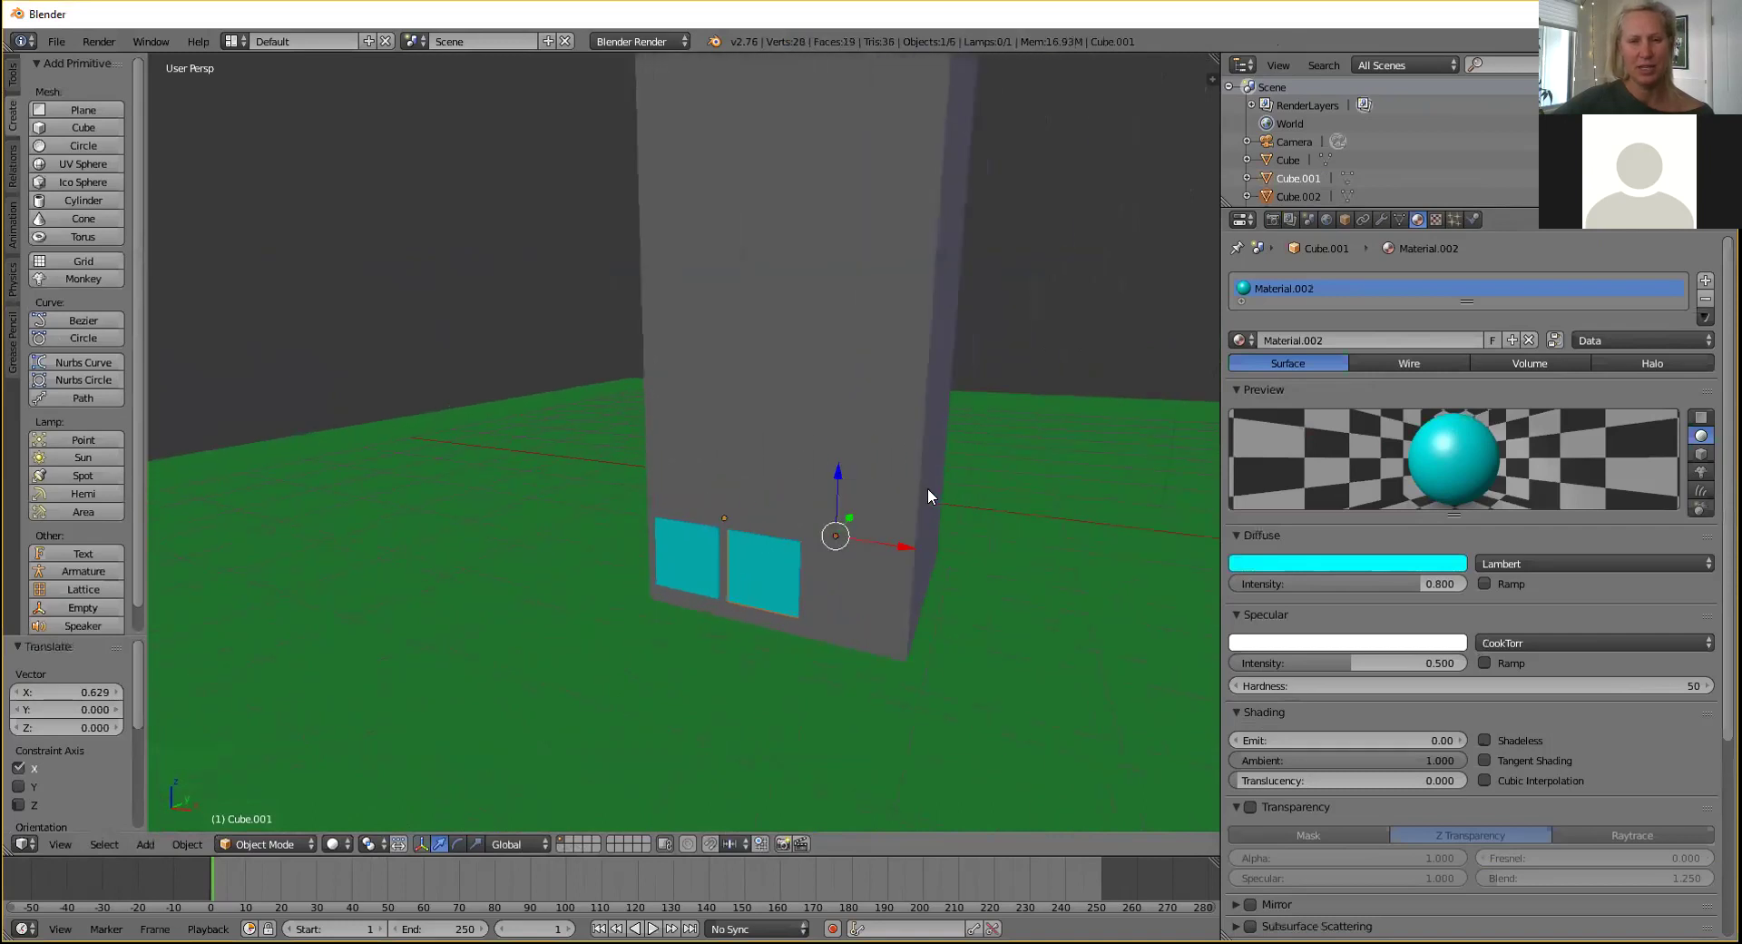
Paste a third window to the right along X and nudge the middle one.
key("ctrl+v")
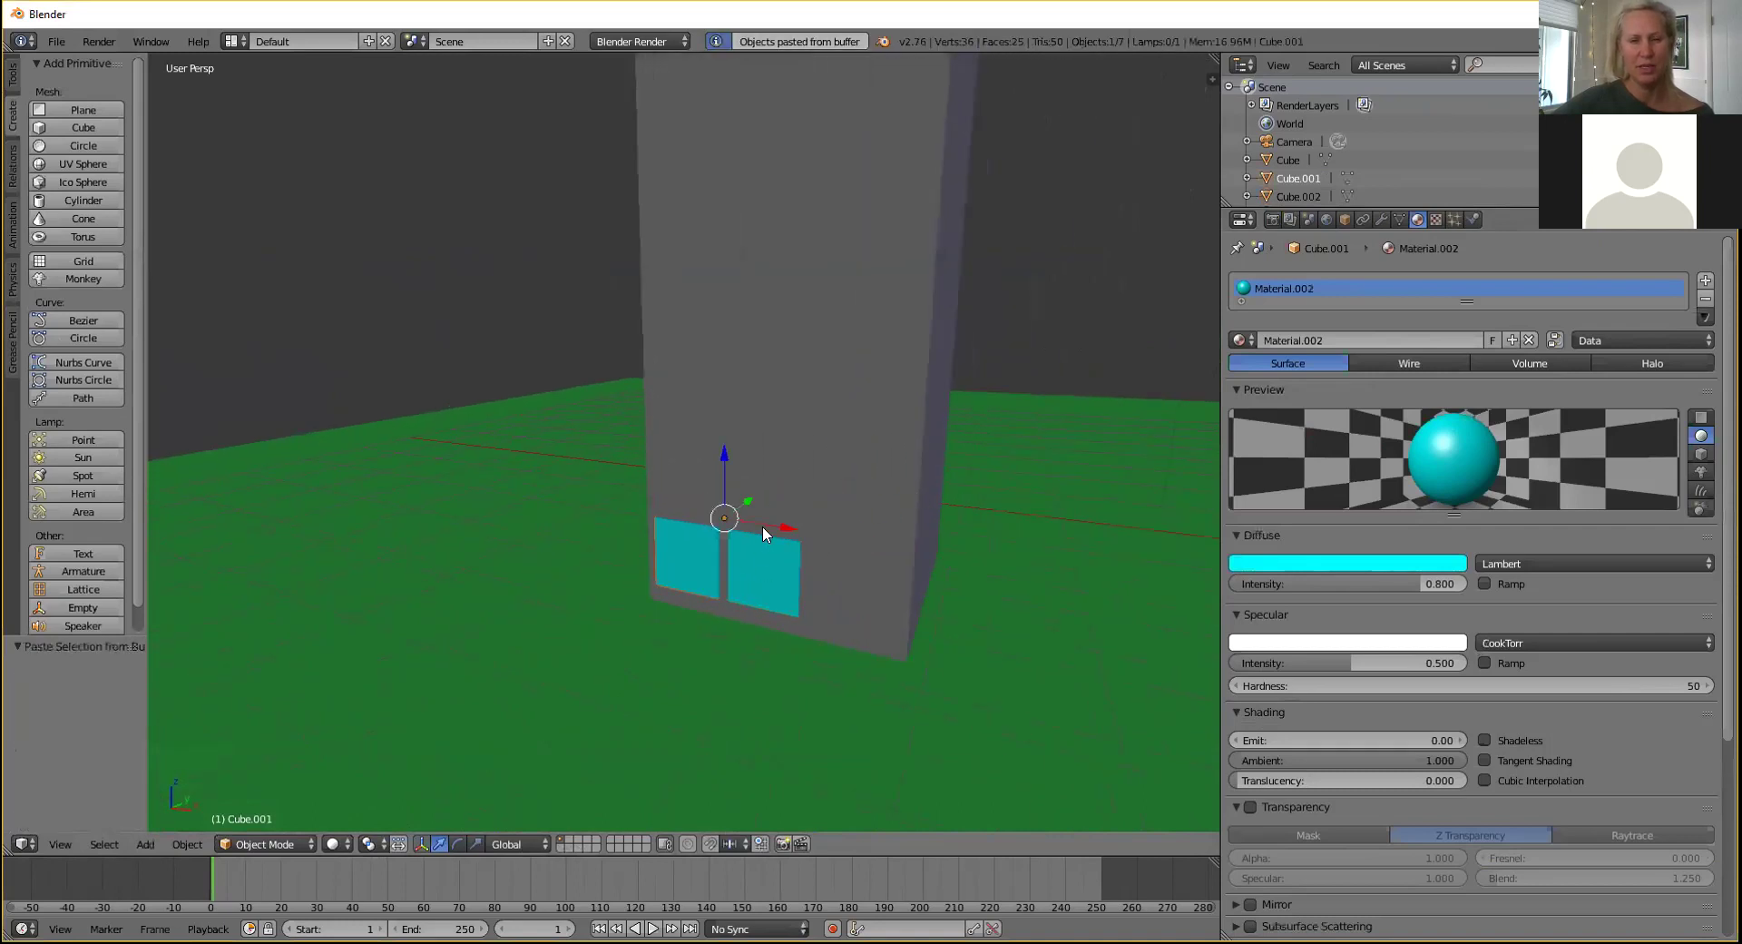
key("g")
key("x")
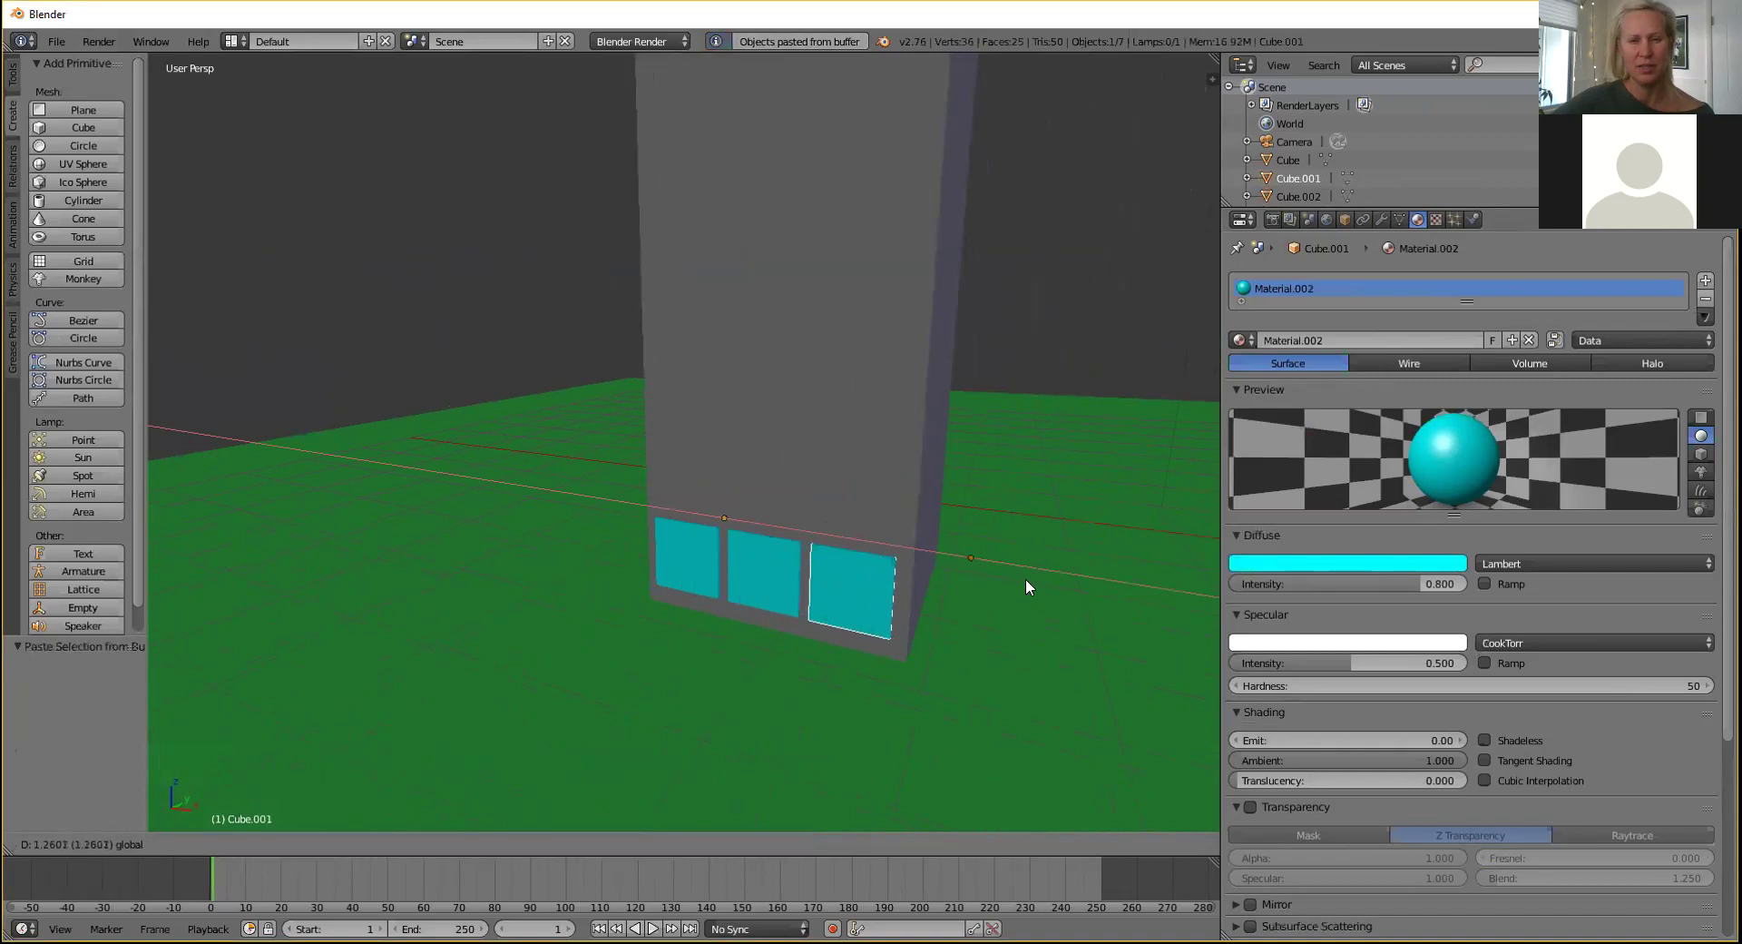
left_click(1033, 584)
right_click(776, 559)
key("g")
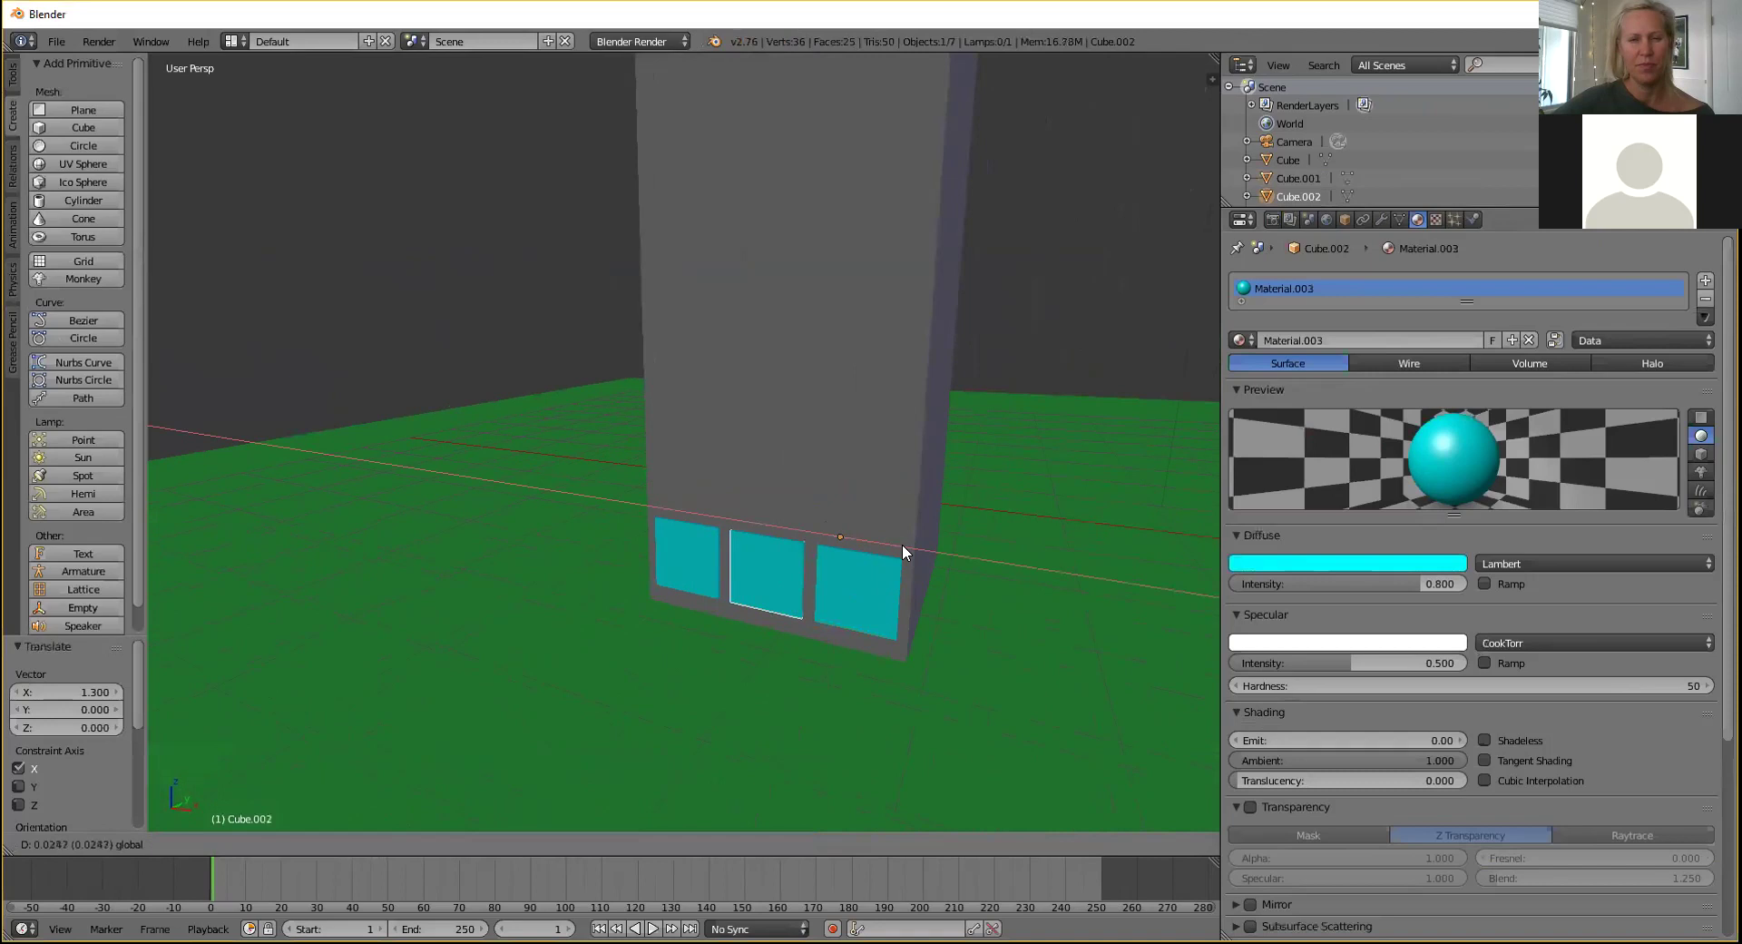
left_click(902, 542)
Select all three window panels together.
middle_click_drag(770, 413, 801, 419)
right_click(786, 554)
right_click(860, 554, "shift")
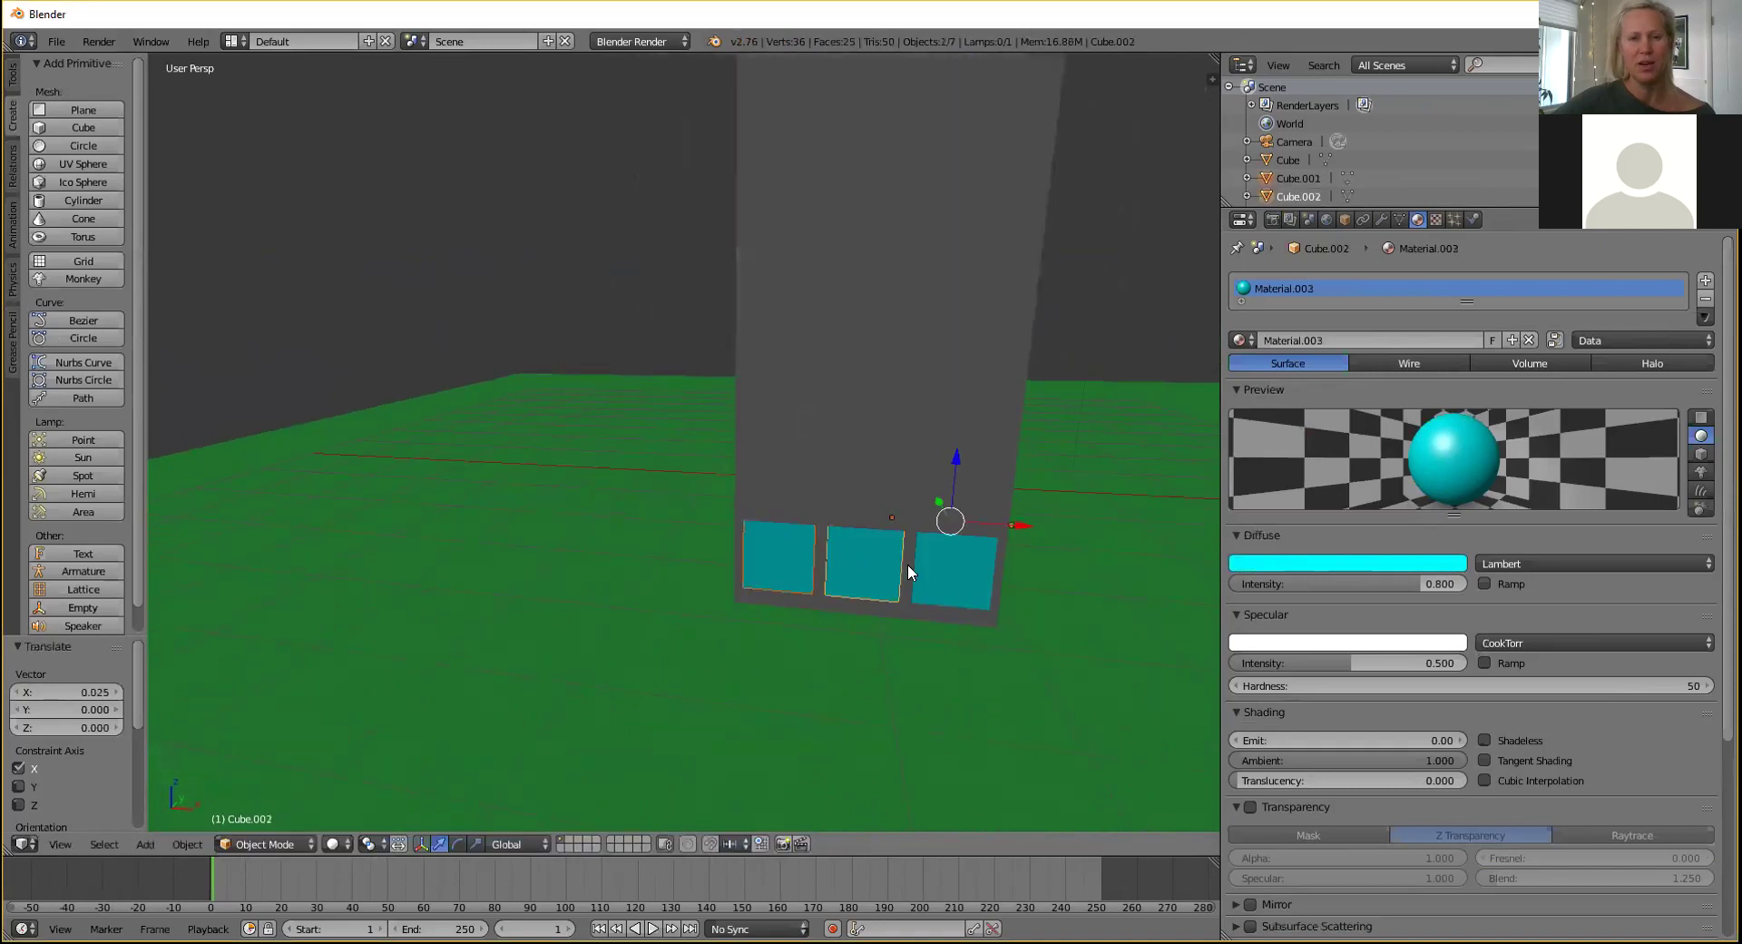
right_click(958, 576, "shift")
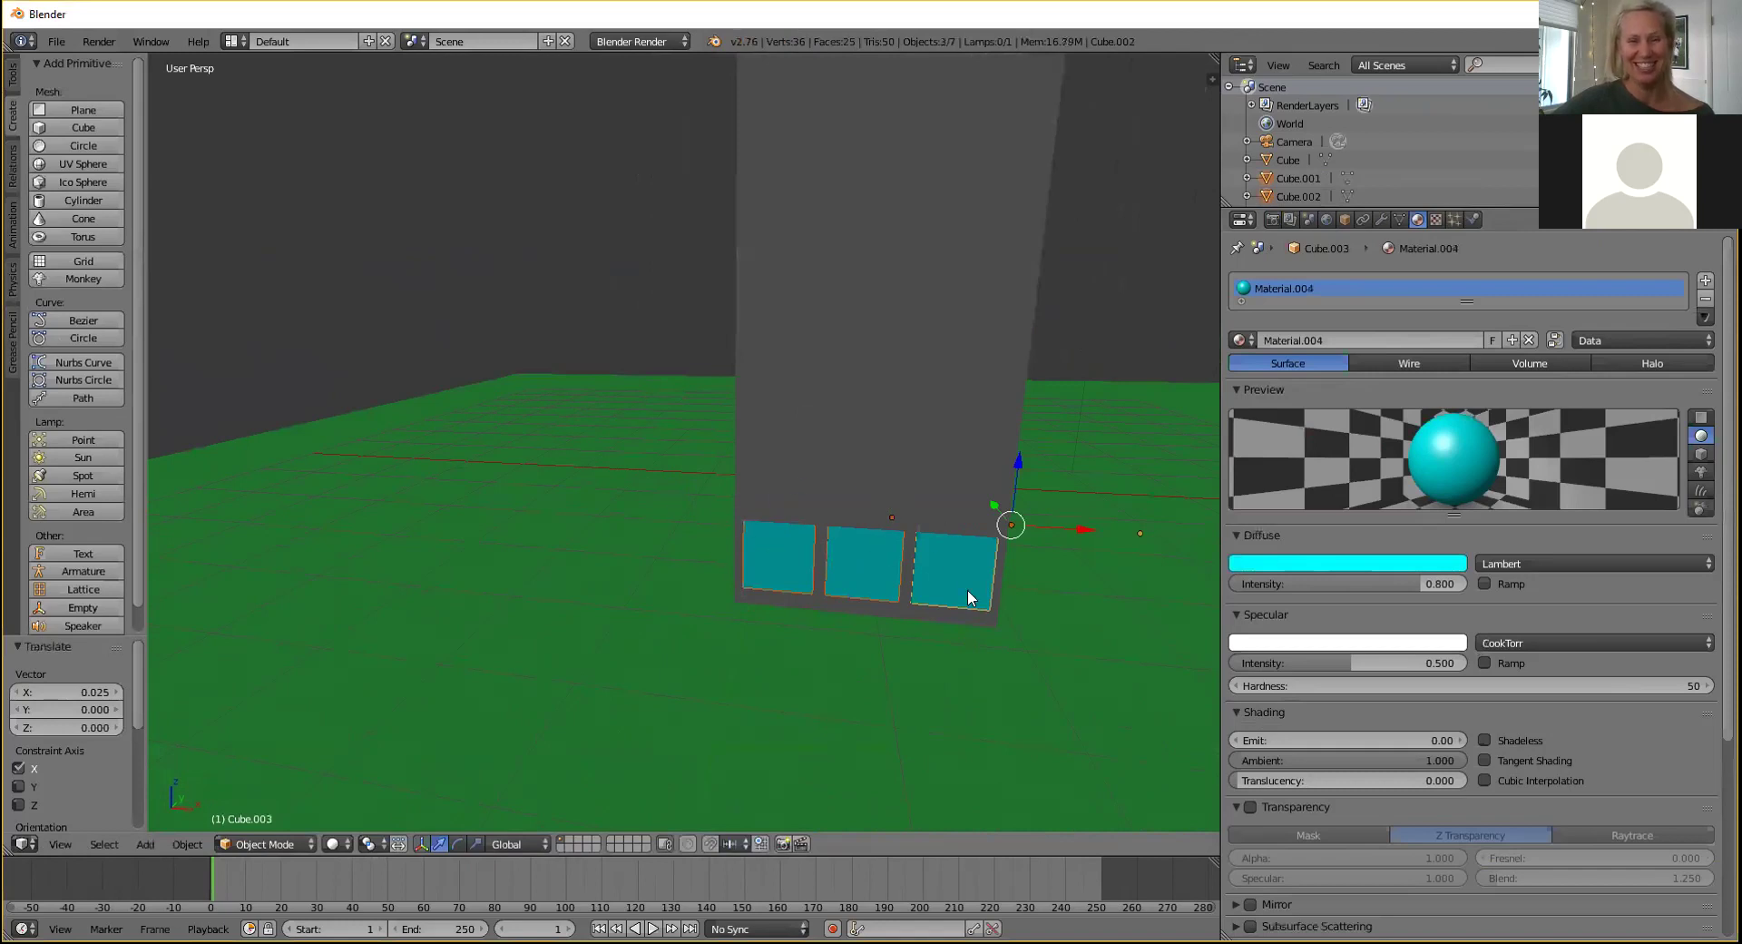
middle_click_drag(757, 421, 747, 420)
Copy the three-pane window row and paste a copy raised straight up the wall.
key("ctrl+c")
key("ctrl+v")
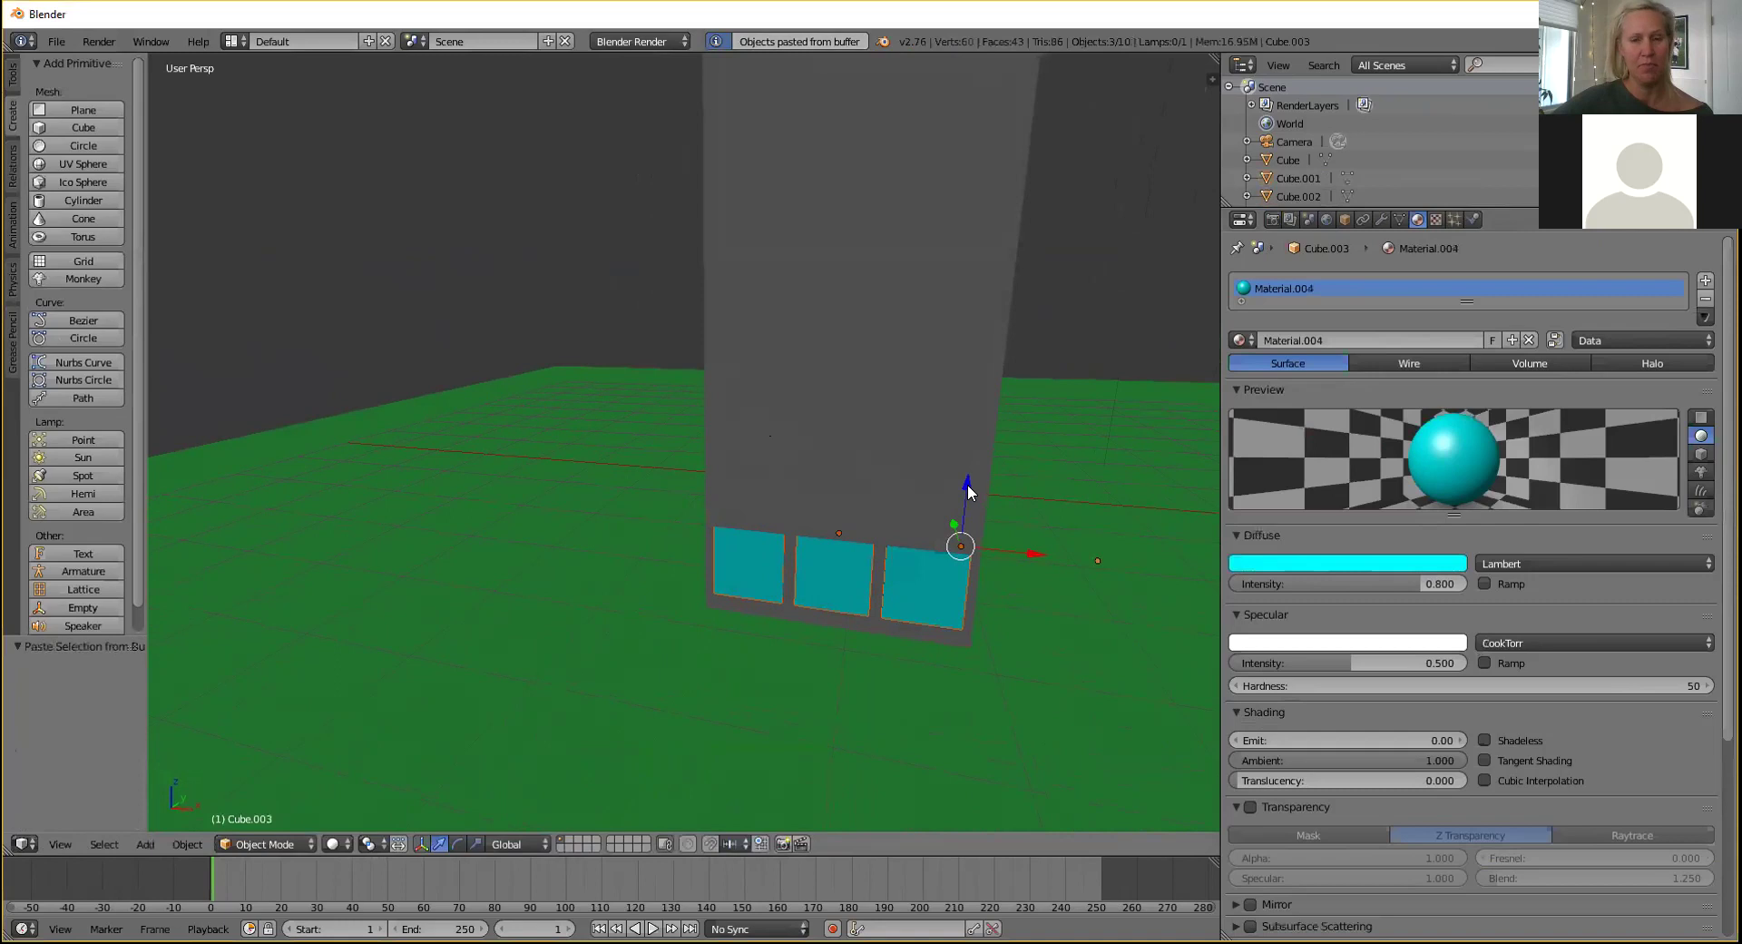
key("g")
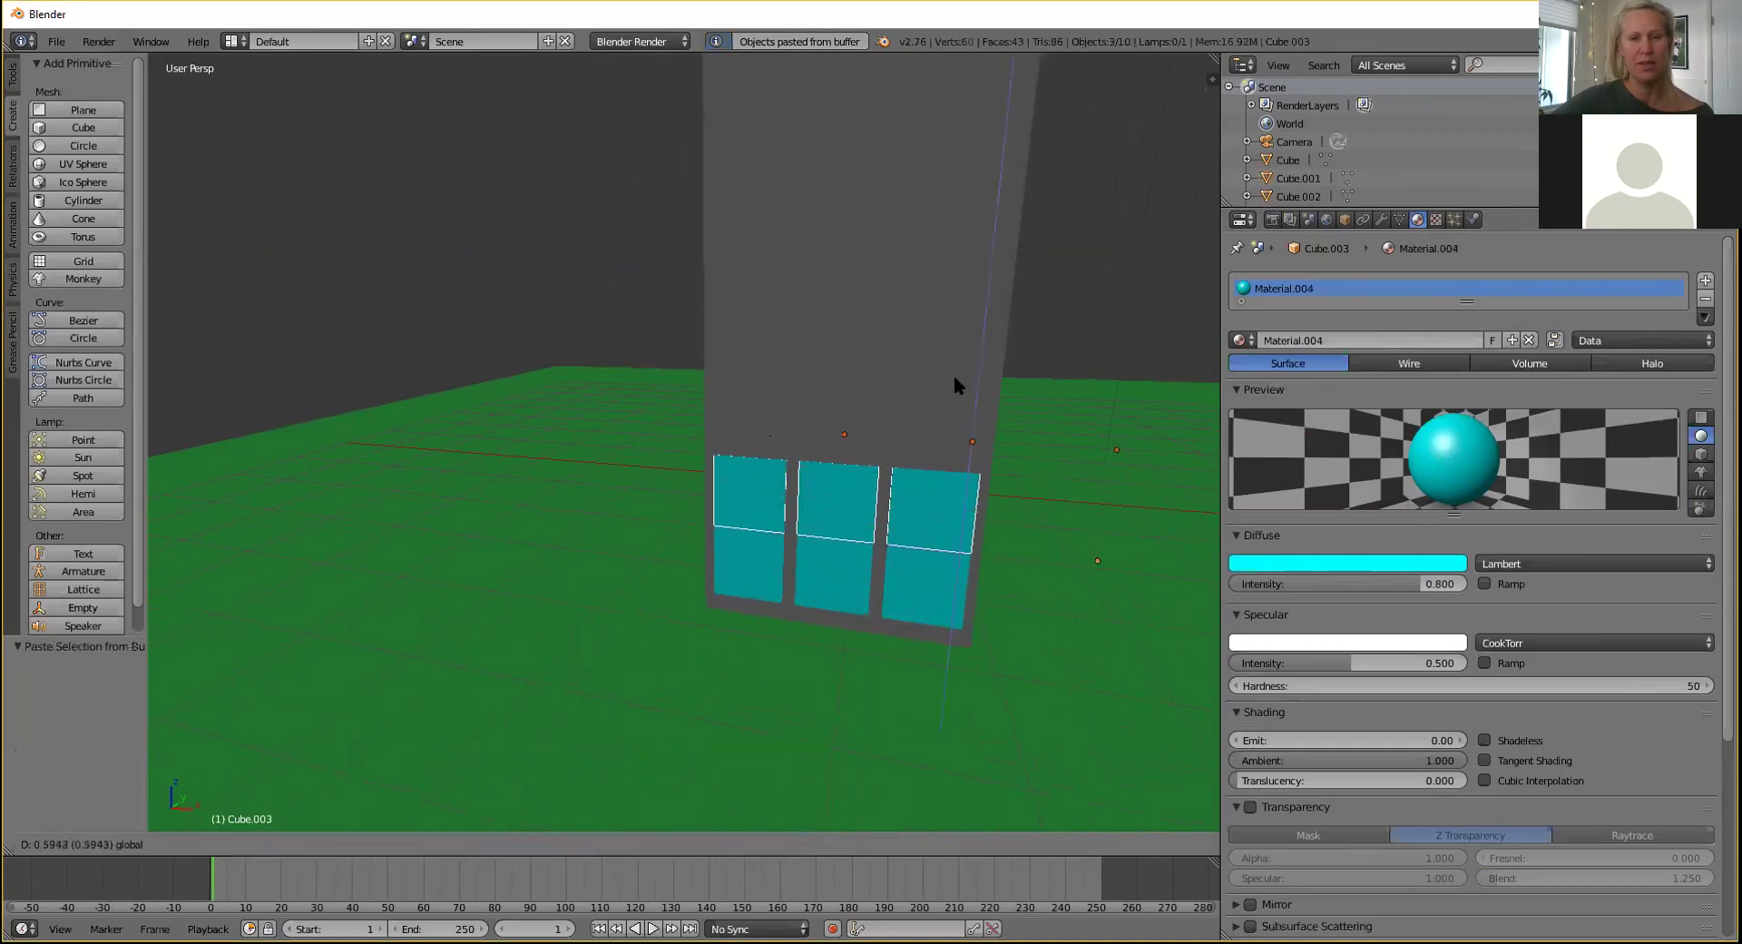
key("z")
left_click(957, 362)
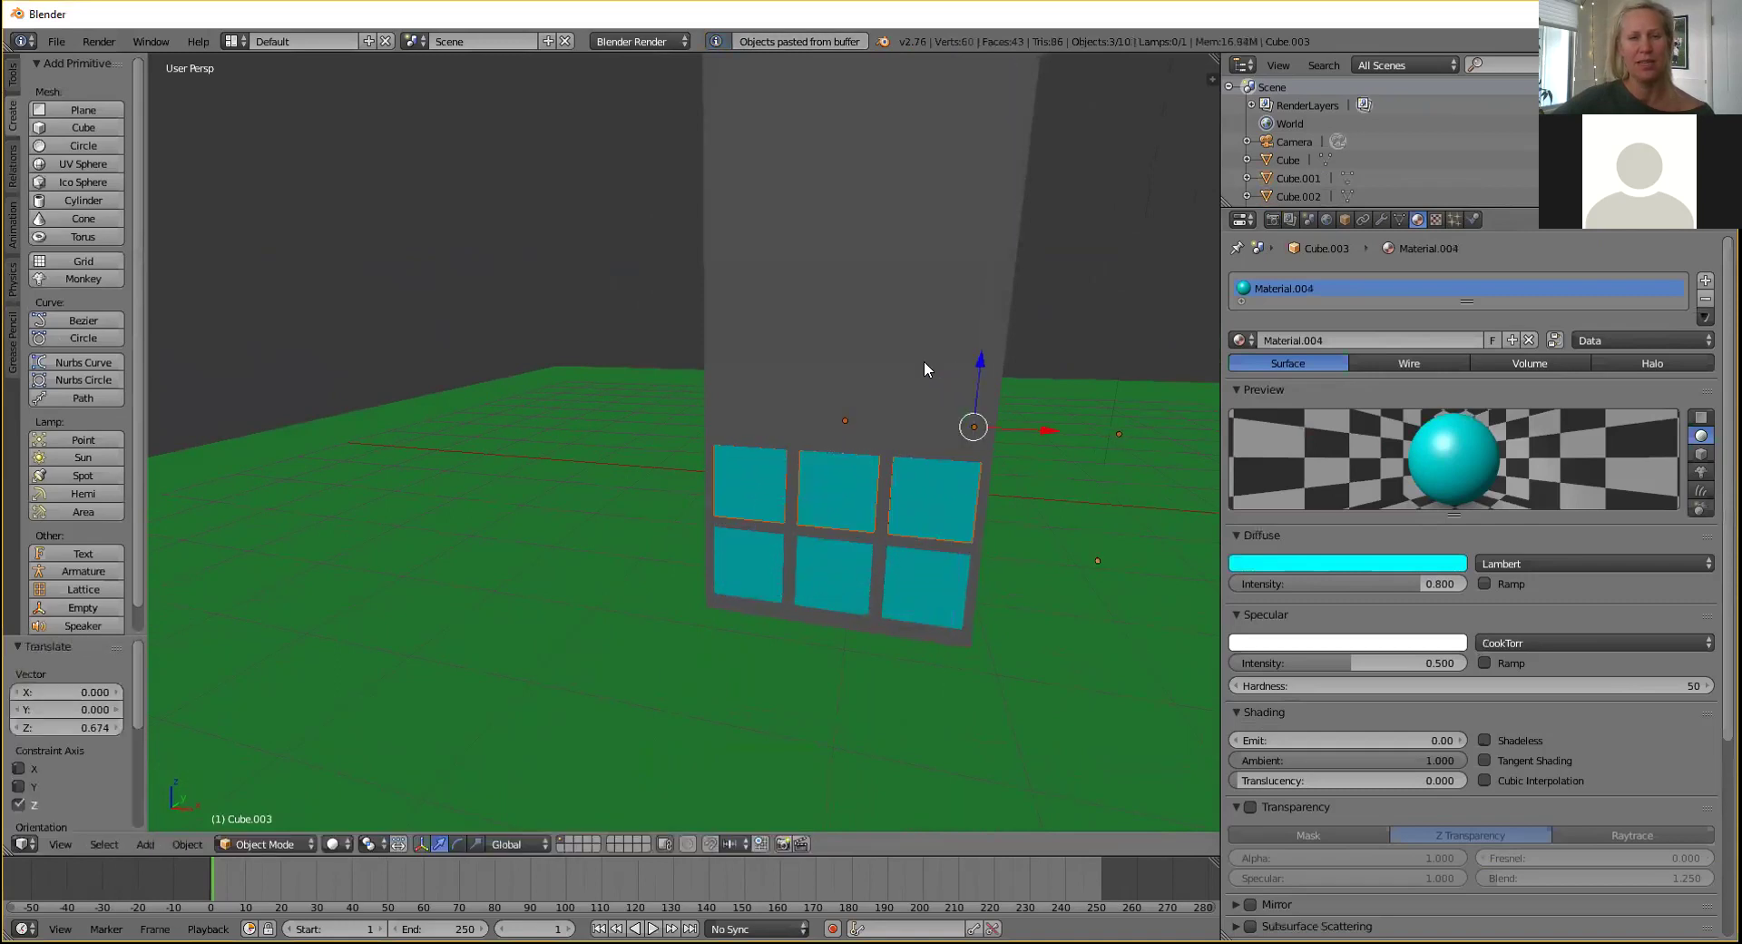
middle_click_drag(708, 319, 684, 360)
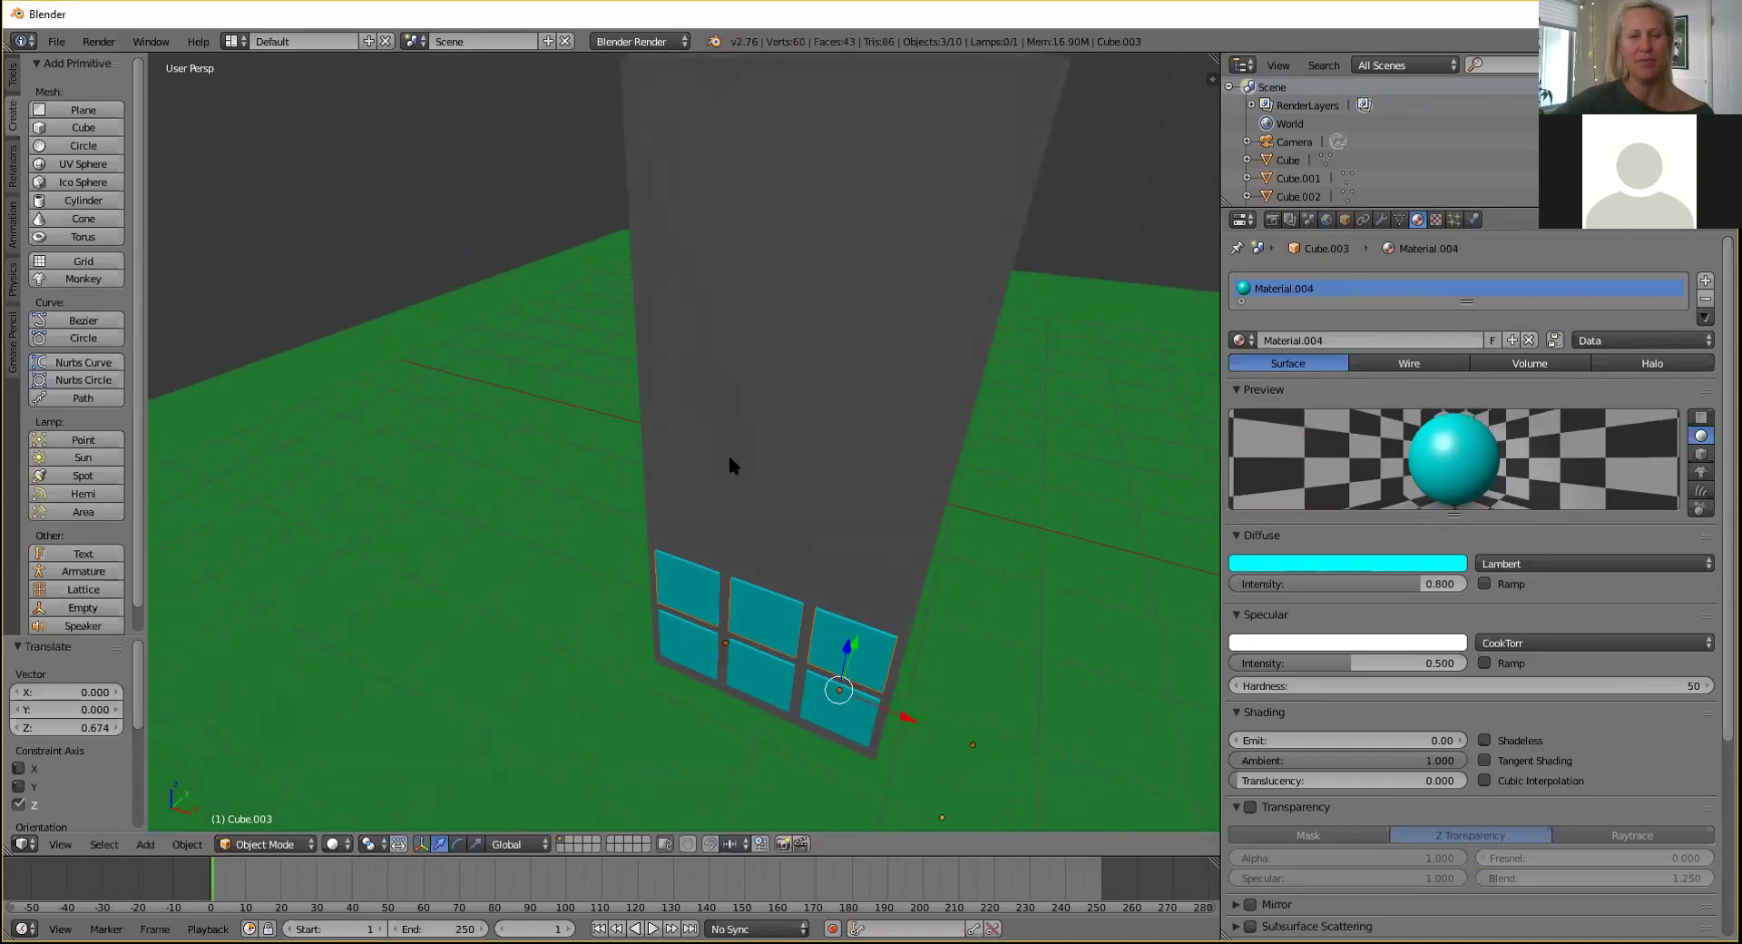
Paste another window row, undo its sideways slip, and raise it vertically above the others.
key("ctrl+v")
key("g")
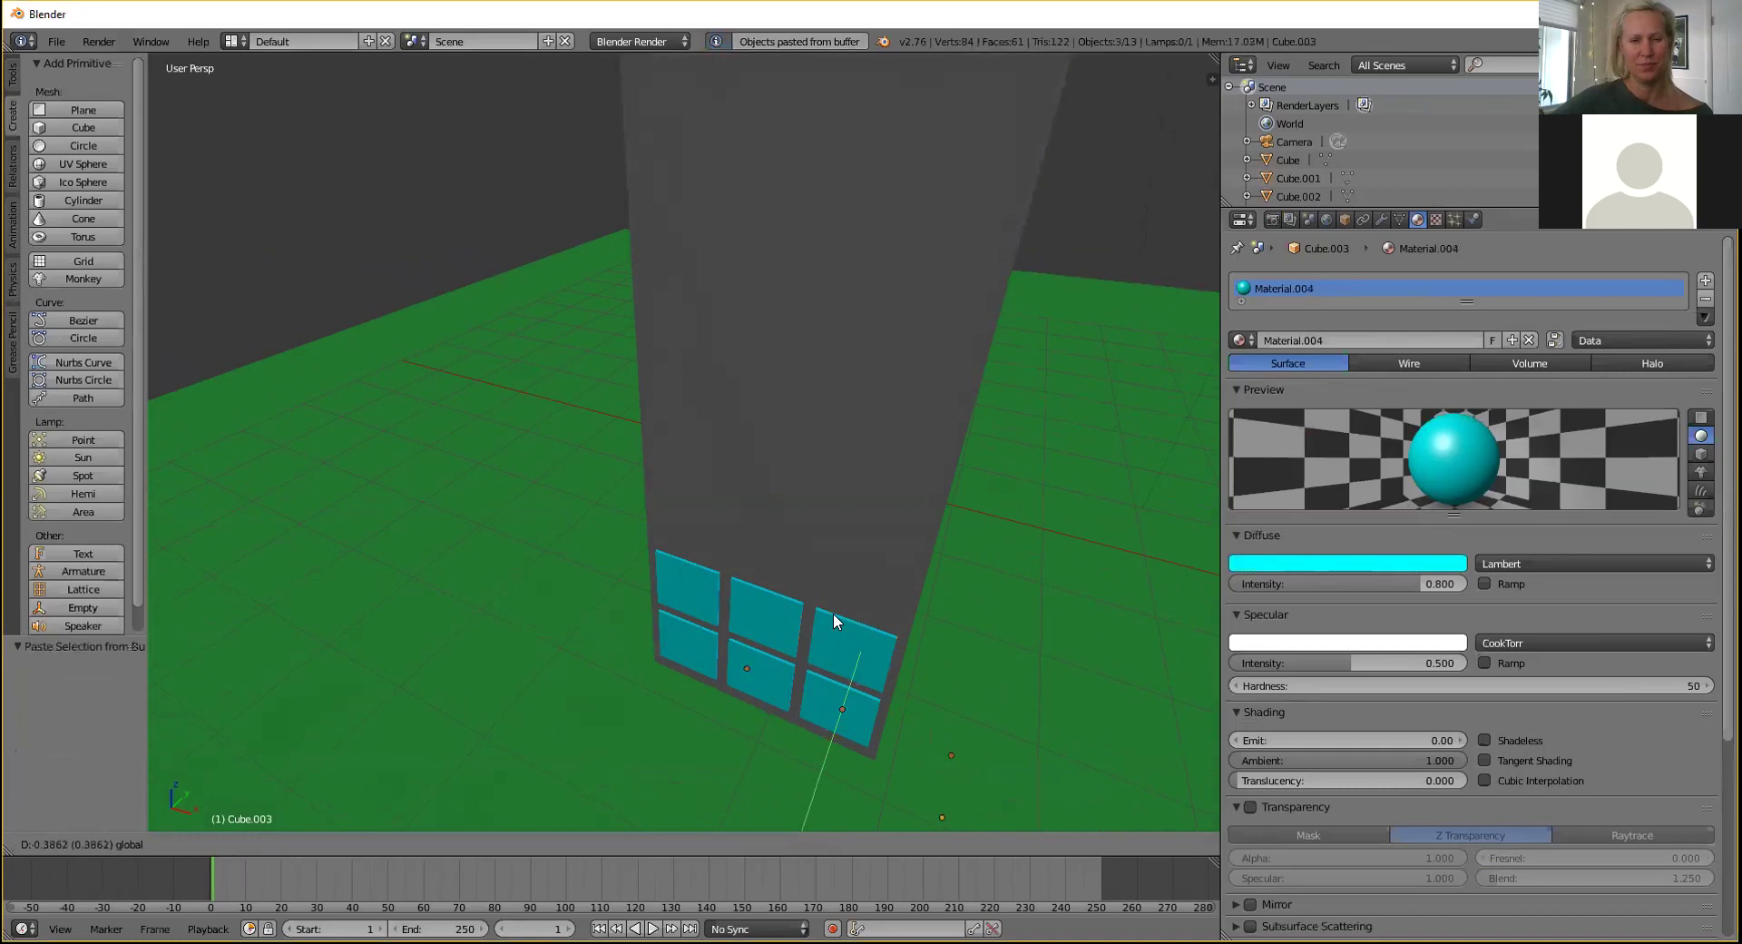
left_click(835, 448)
middle_click_drag(808, 411, 757, 385)
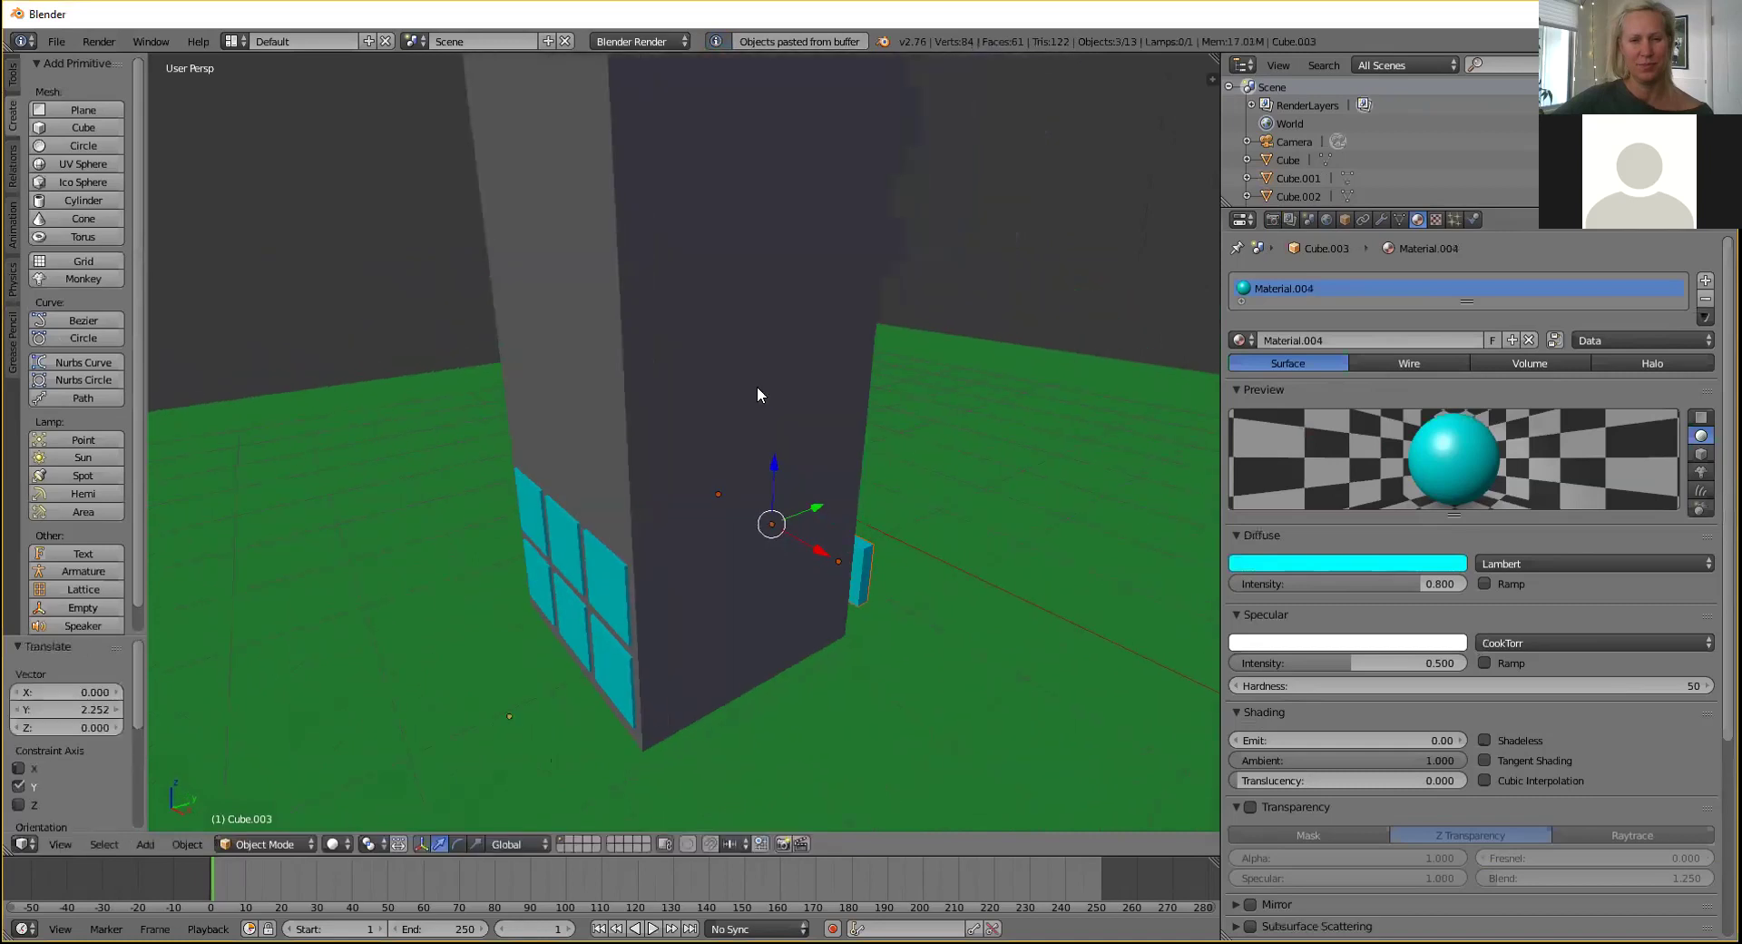
key("ctrl+z")
key("g")
key("z")
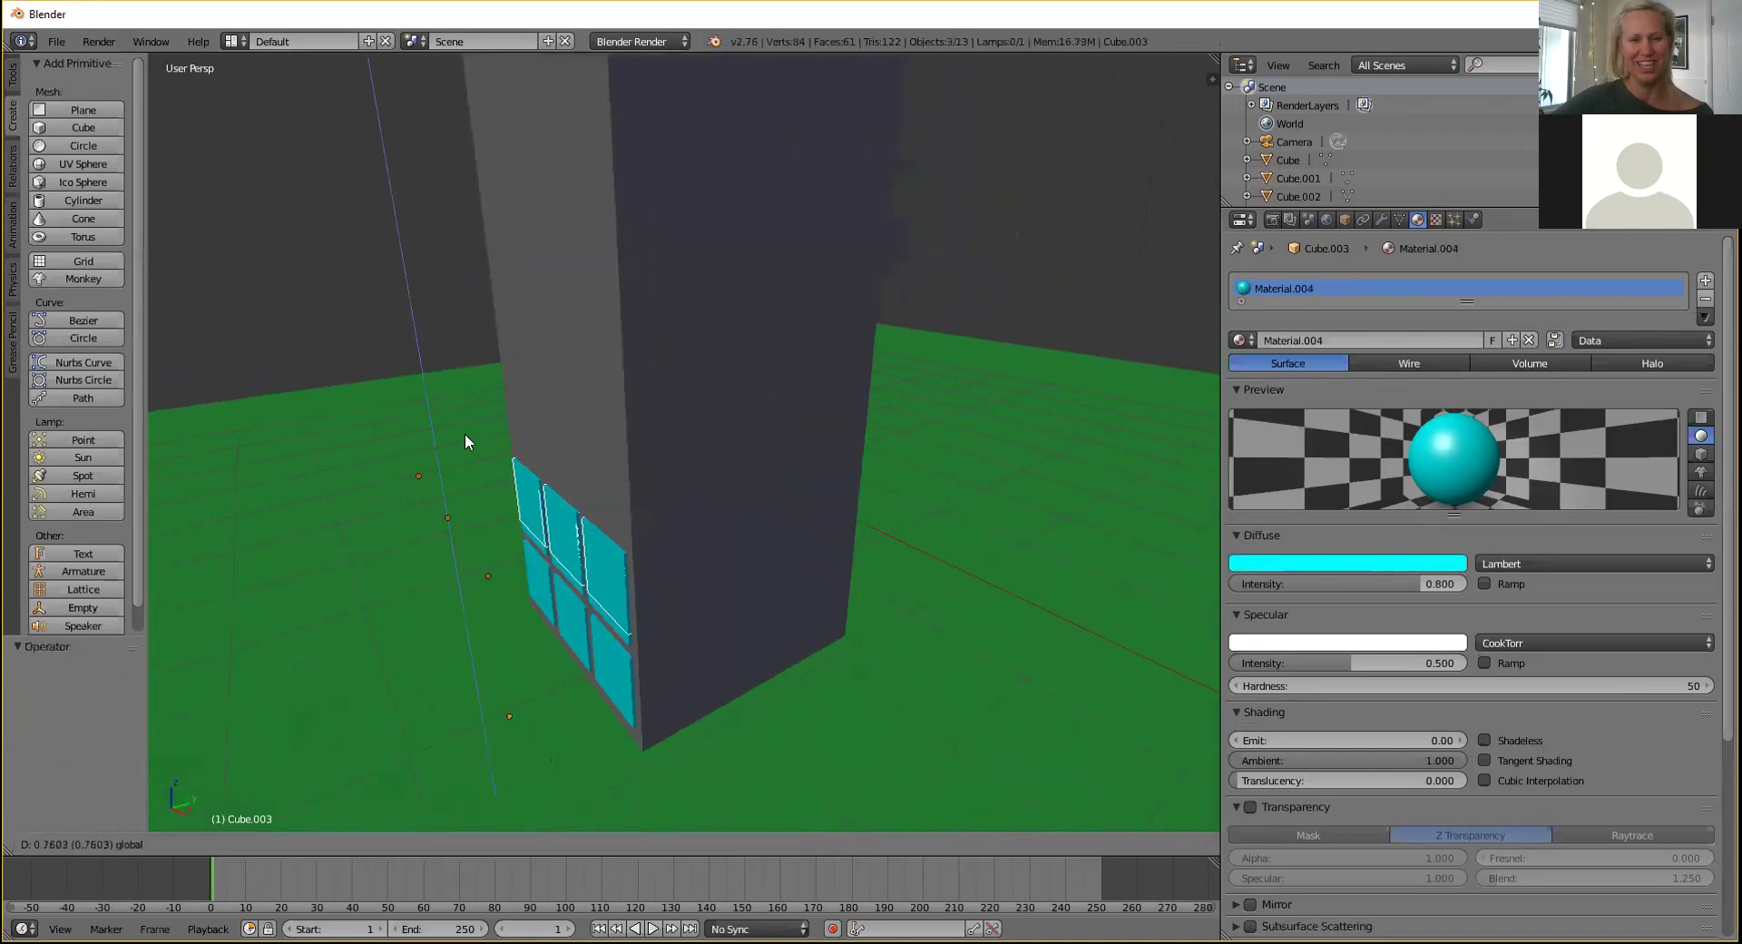
left_click(449, 341)
middle_click_drag(448, 341, 553, 382)
Paste a further row of three panes and raise it straight up.
key("ctrl+v")
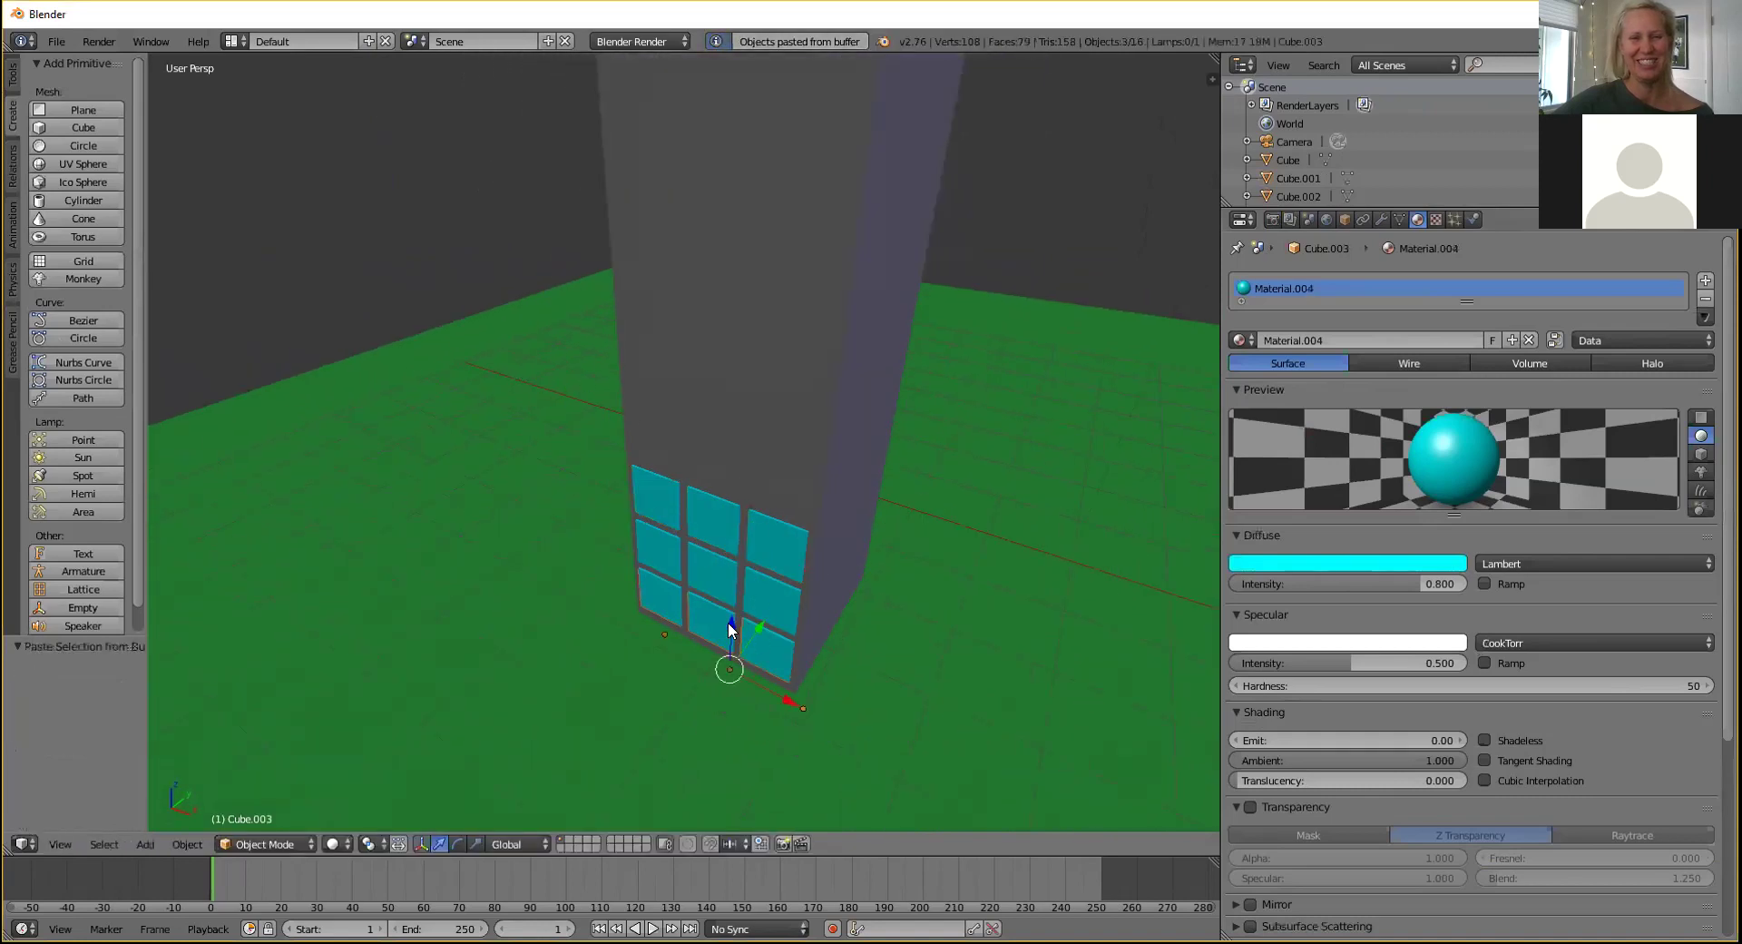
key("g")
key("z")
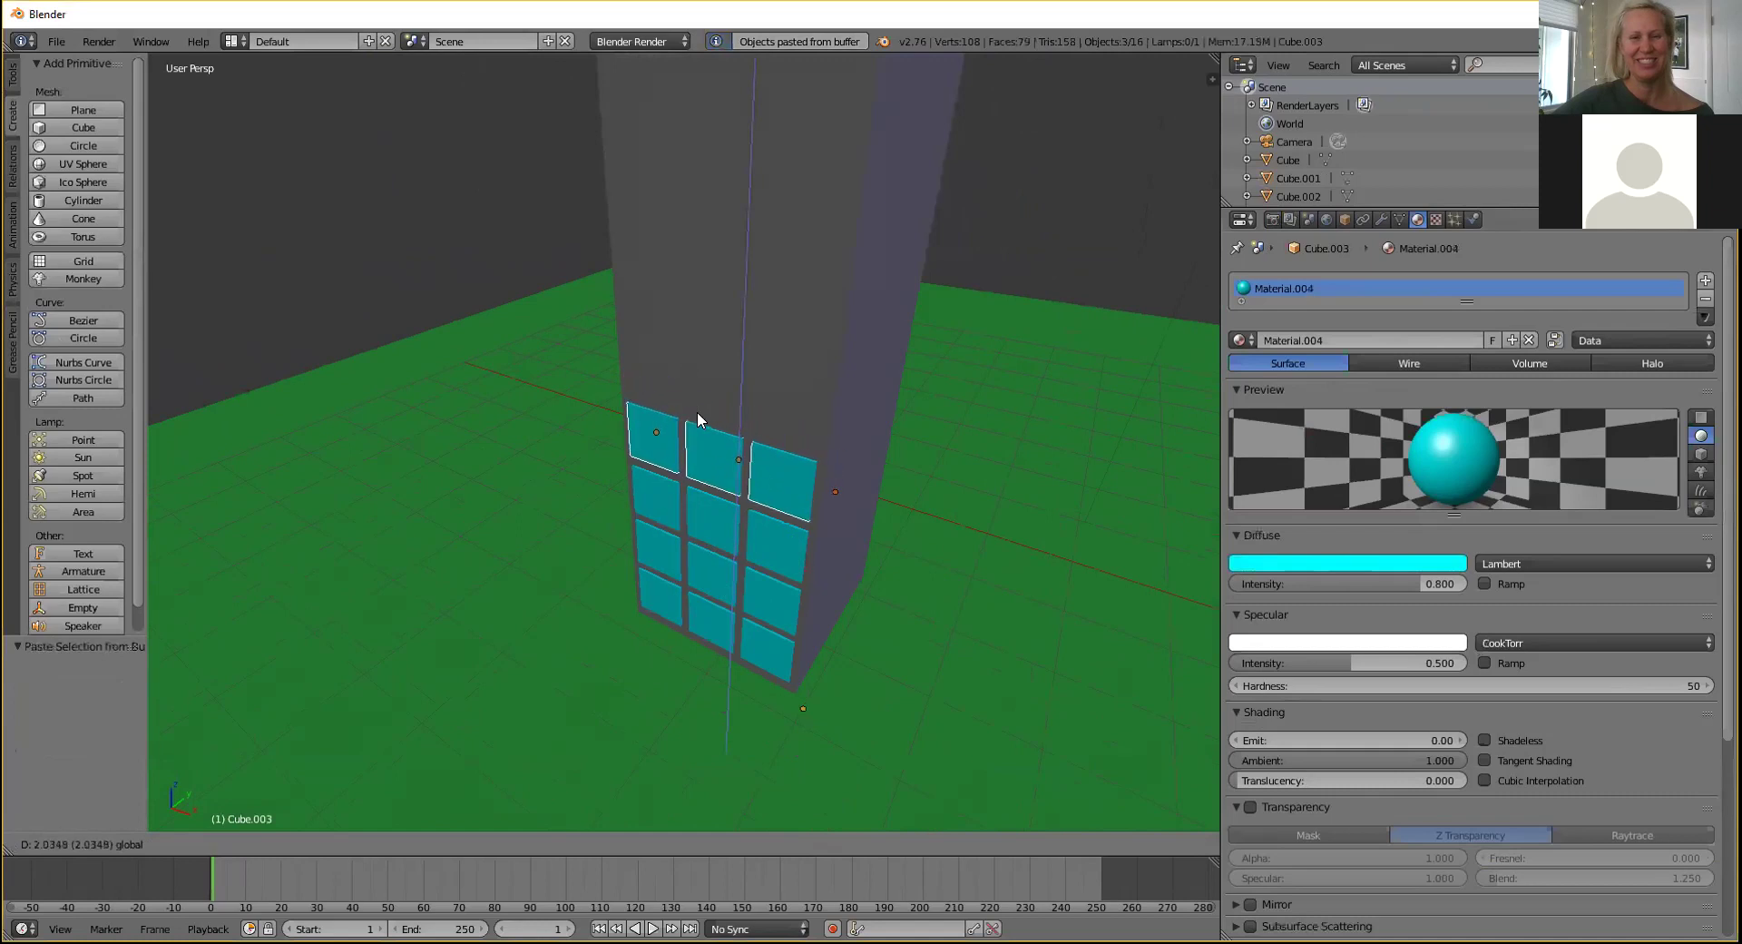
left_click(697, 413)
Select all twelve window panes on the tower's front wall.
right_click(666, 600)
right_click(713, 617, "shift")
right_click(760, 644, "shift")
right_click(760, 600, "shift")
right_click(691, 565, "shift")
right_click(657, 547, "shift")
right_click(650, 492, "shift")
right_click(715, 520, "shift")
right_click(769, 543, "shift")
right_click(641, 417, "shift")
right_click(742, 454, "shift")
right_click(781, 471, "shift")
Copy the twelve panes and paste them straight above the existing rows to reach the top.
key("ctrl+c")
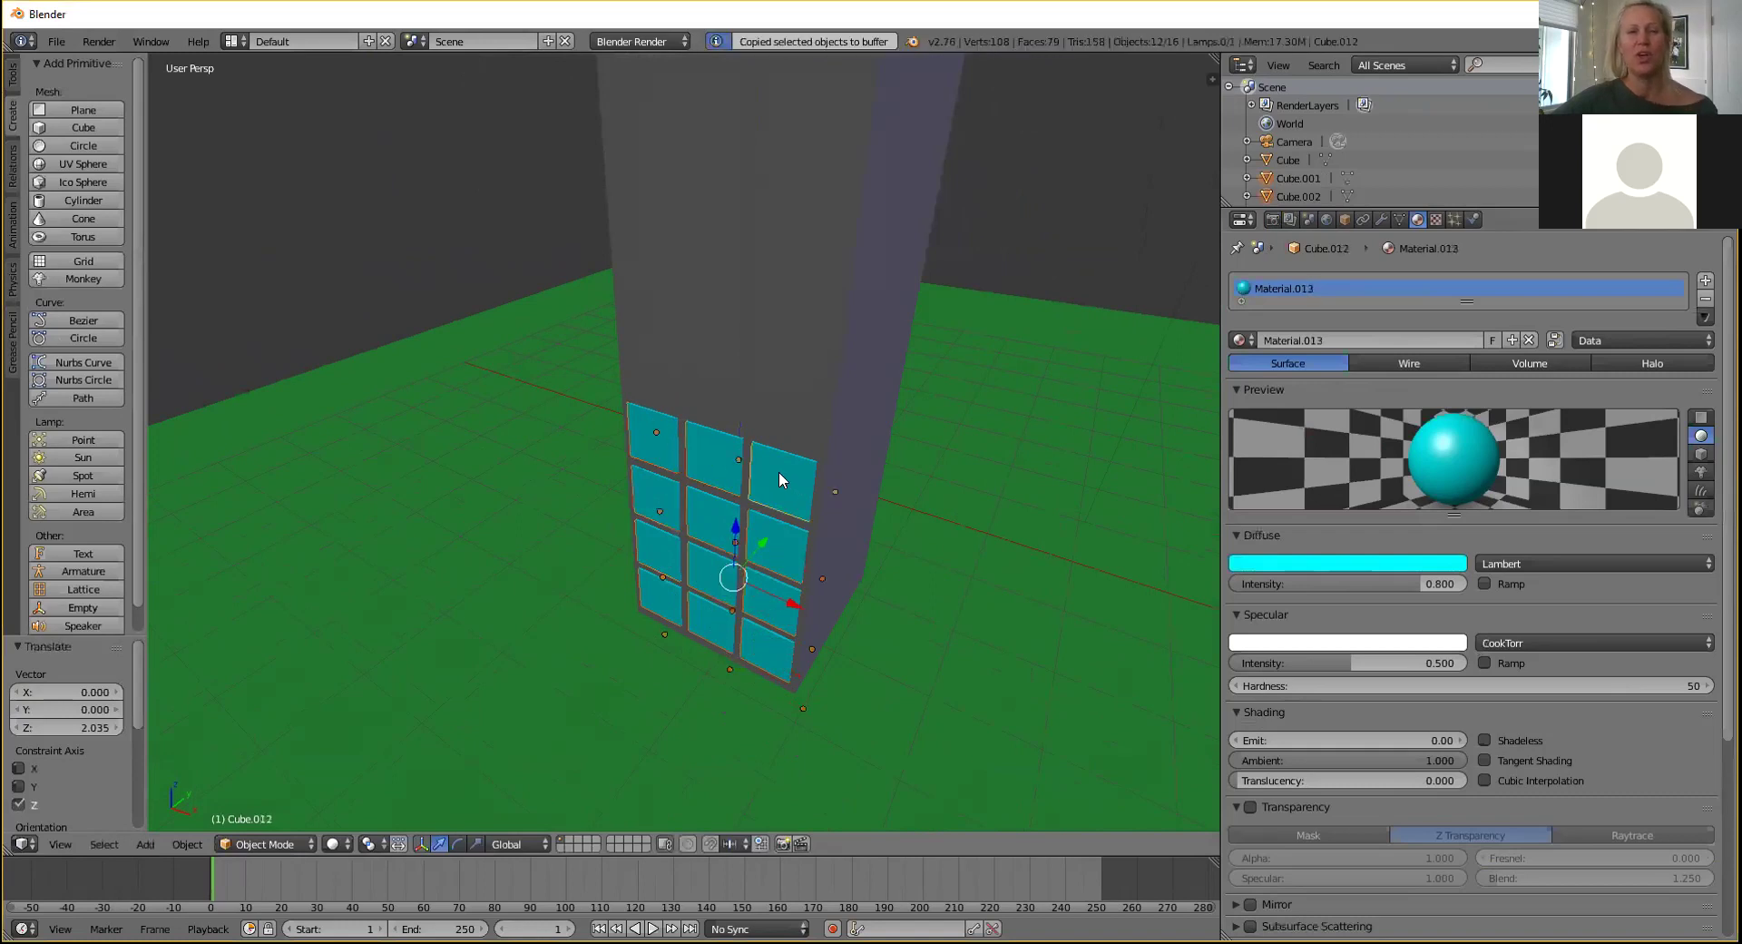
key("ctrl+v")
key("g")
key("z")
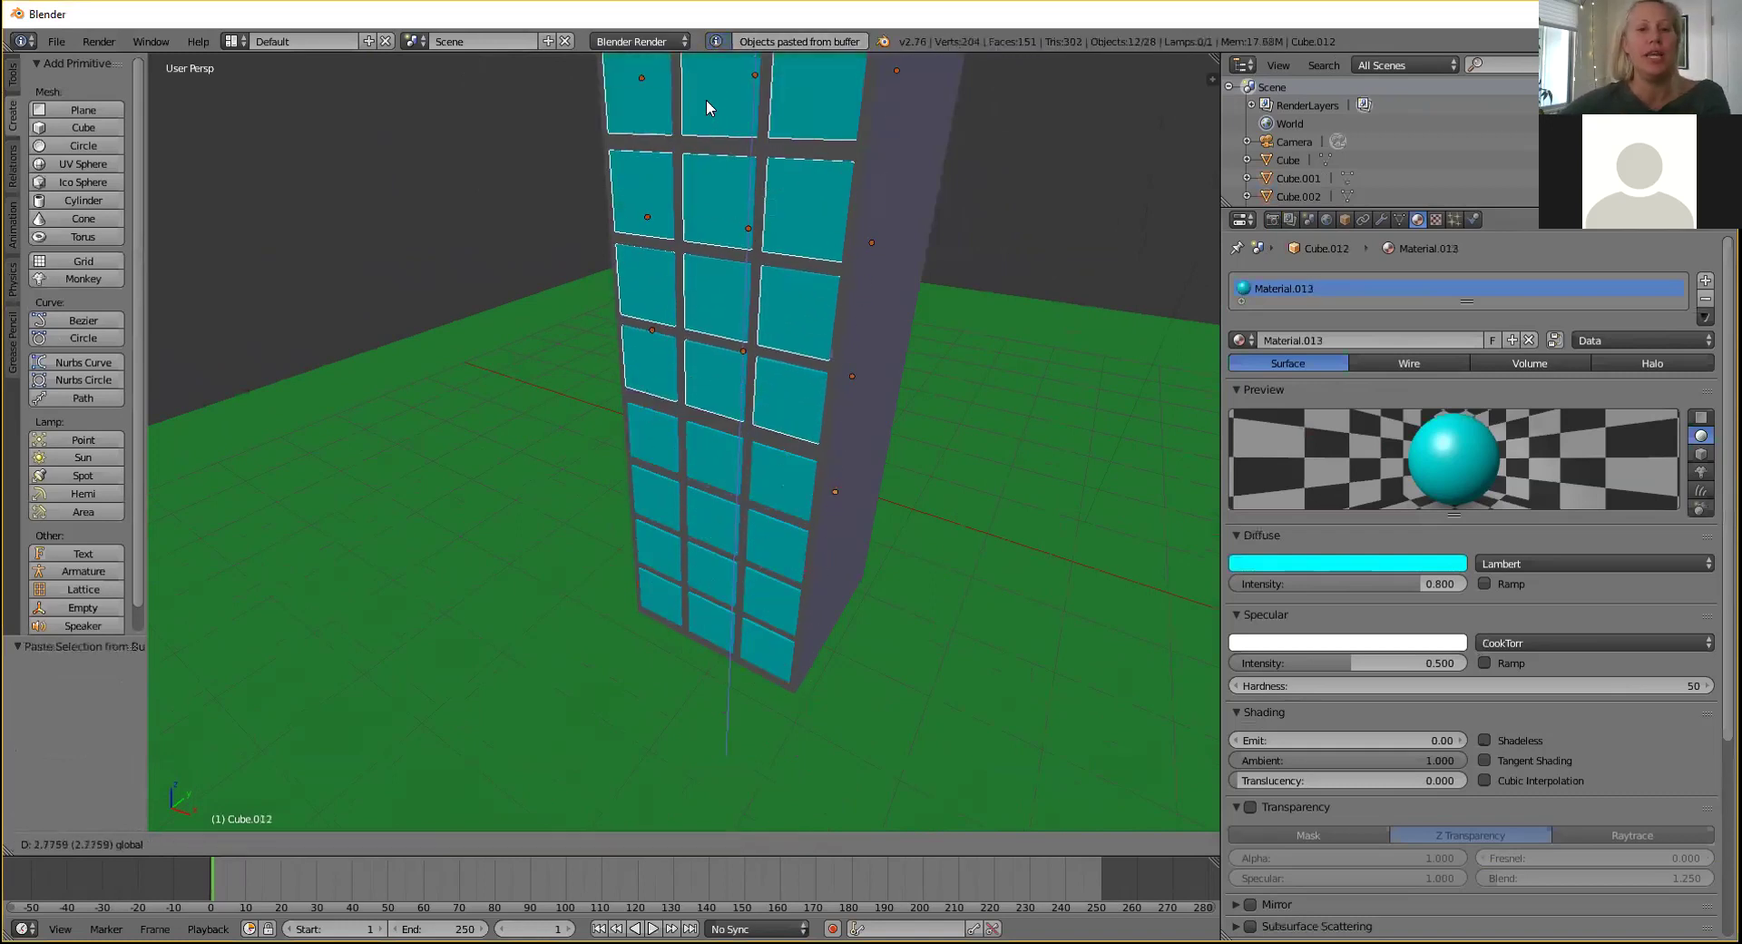
left_click(708, 112)
scroll(546, 200, "down", 3)
middle_click_drag(548, 200, 570, 259)
scroll(570, 264, "up", 2)
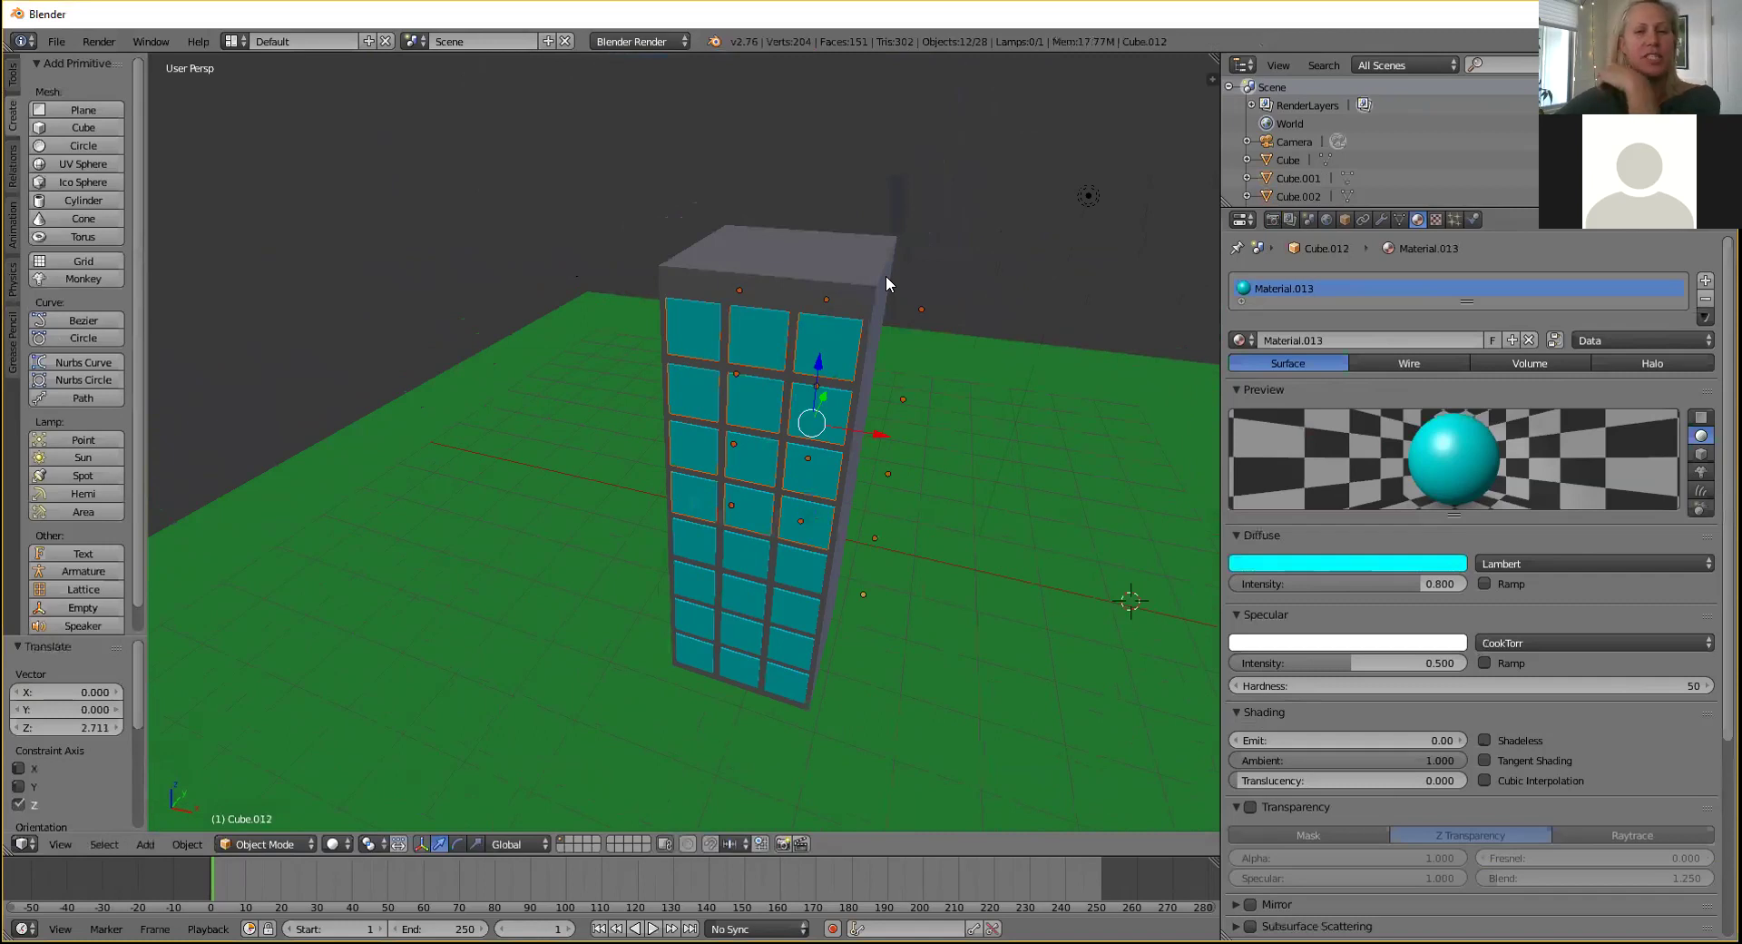
Paste a window pane beside the tower's dark side wall and turn it about 95° around Z.
middle_click_drag(878, 253, 545, 295)
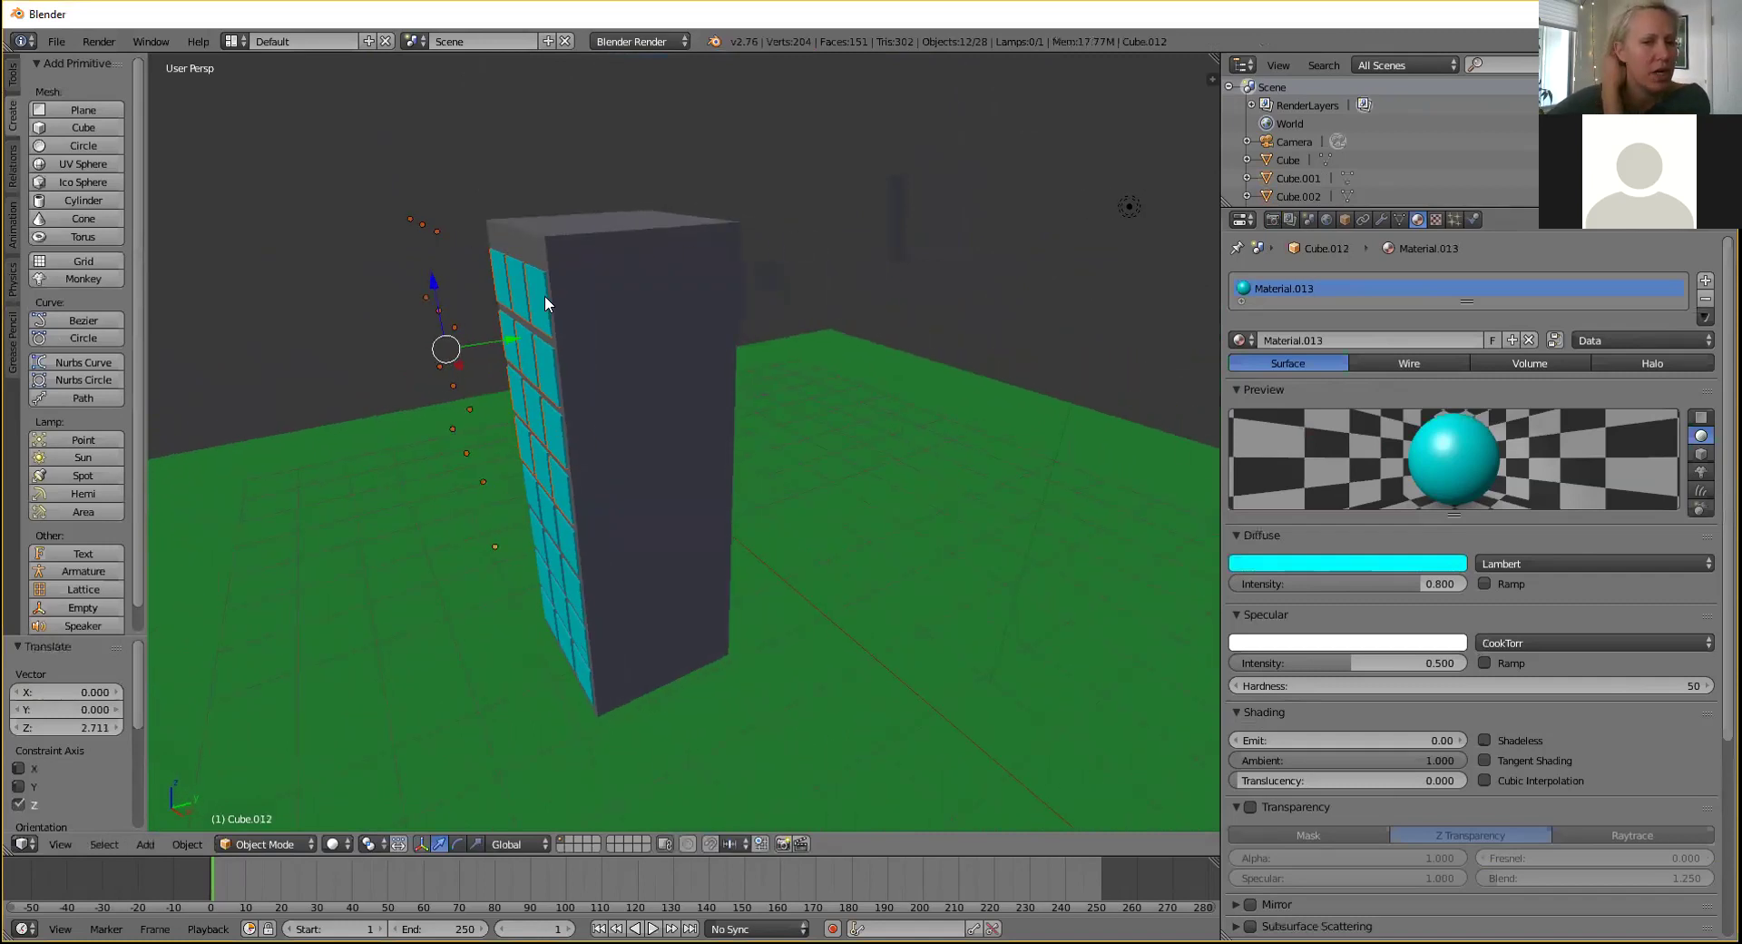
left_click(525, 705)
key("ctrl+v")
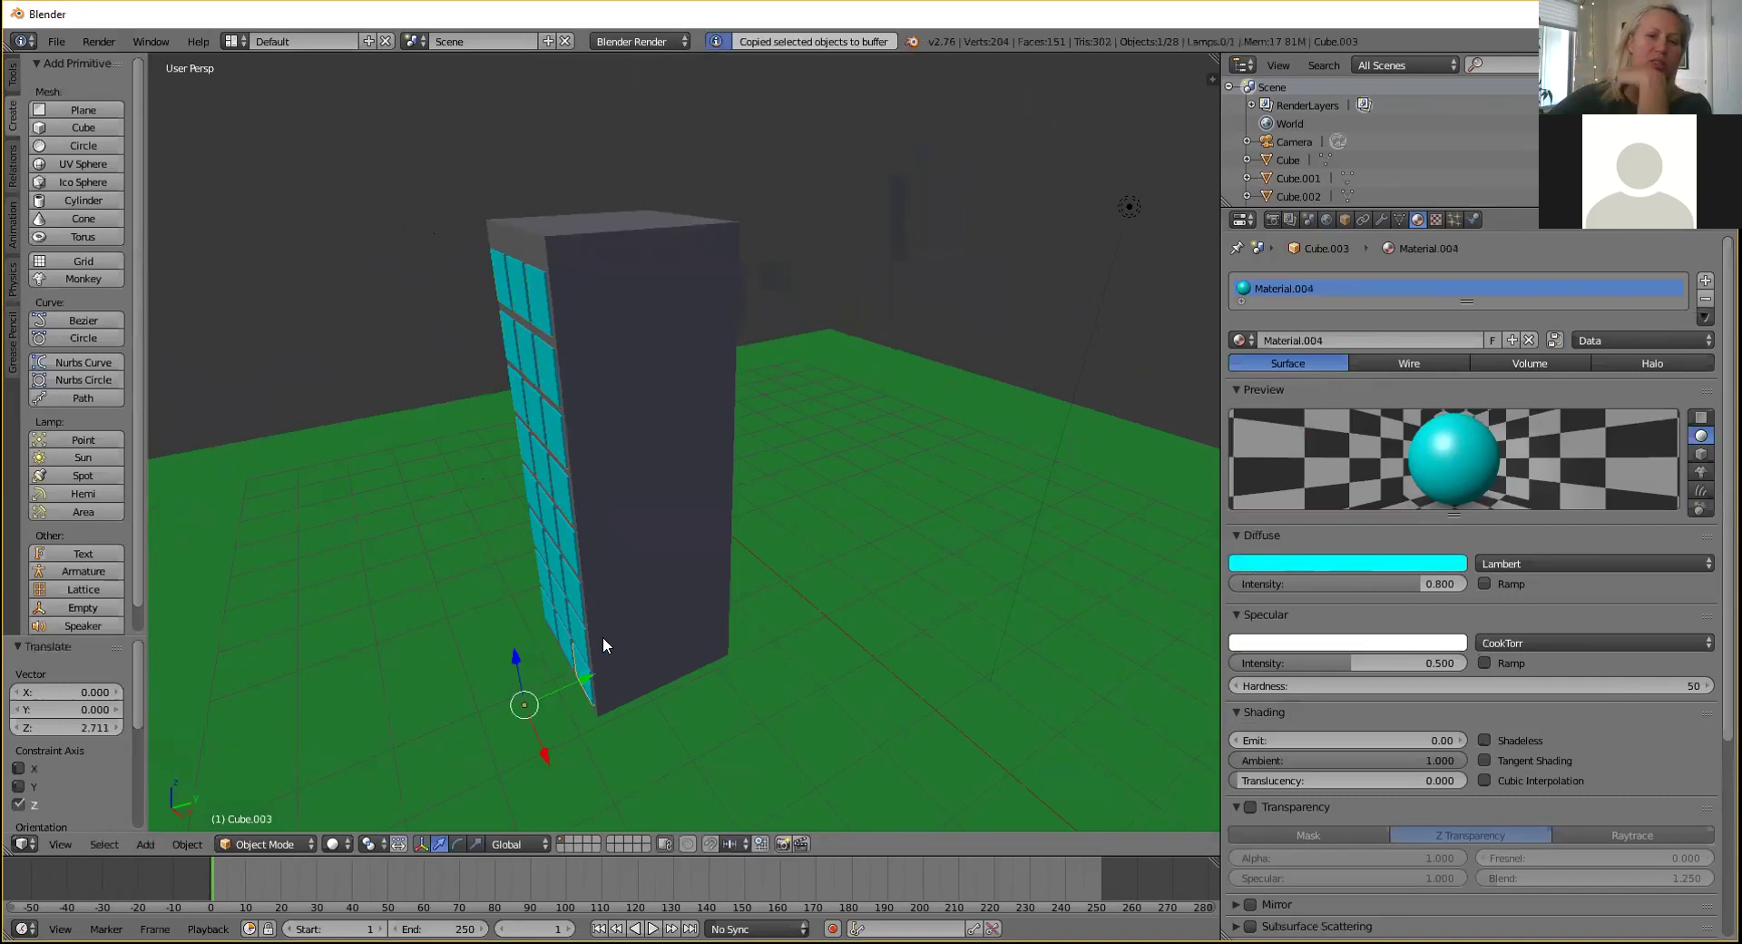
left_click_drag(543, 748, 575, 814)
left_click_drag(614, 753, 632, 738)
key("r")
key("z")
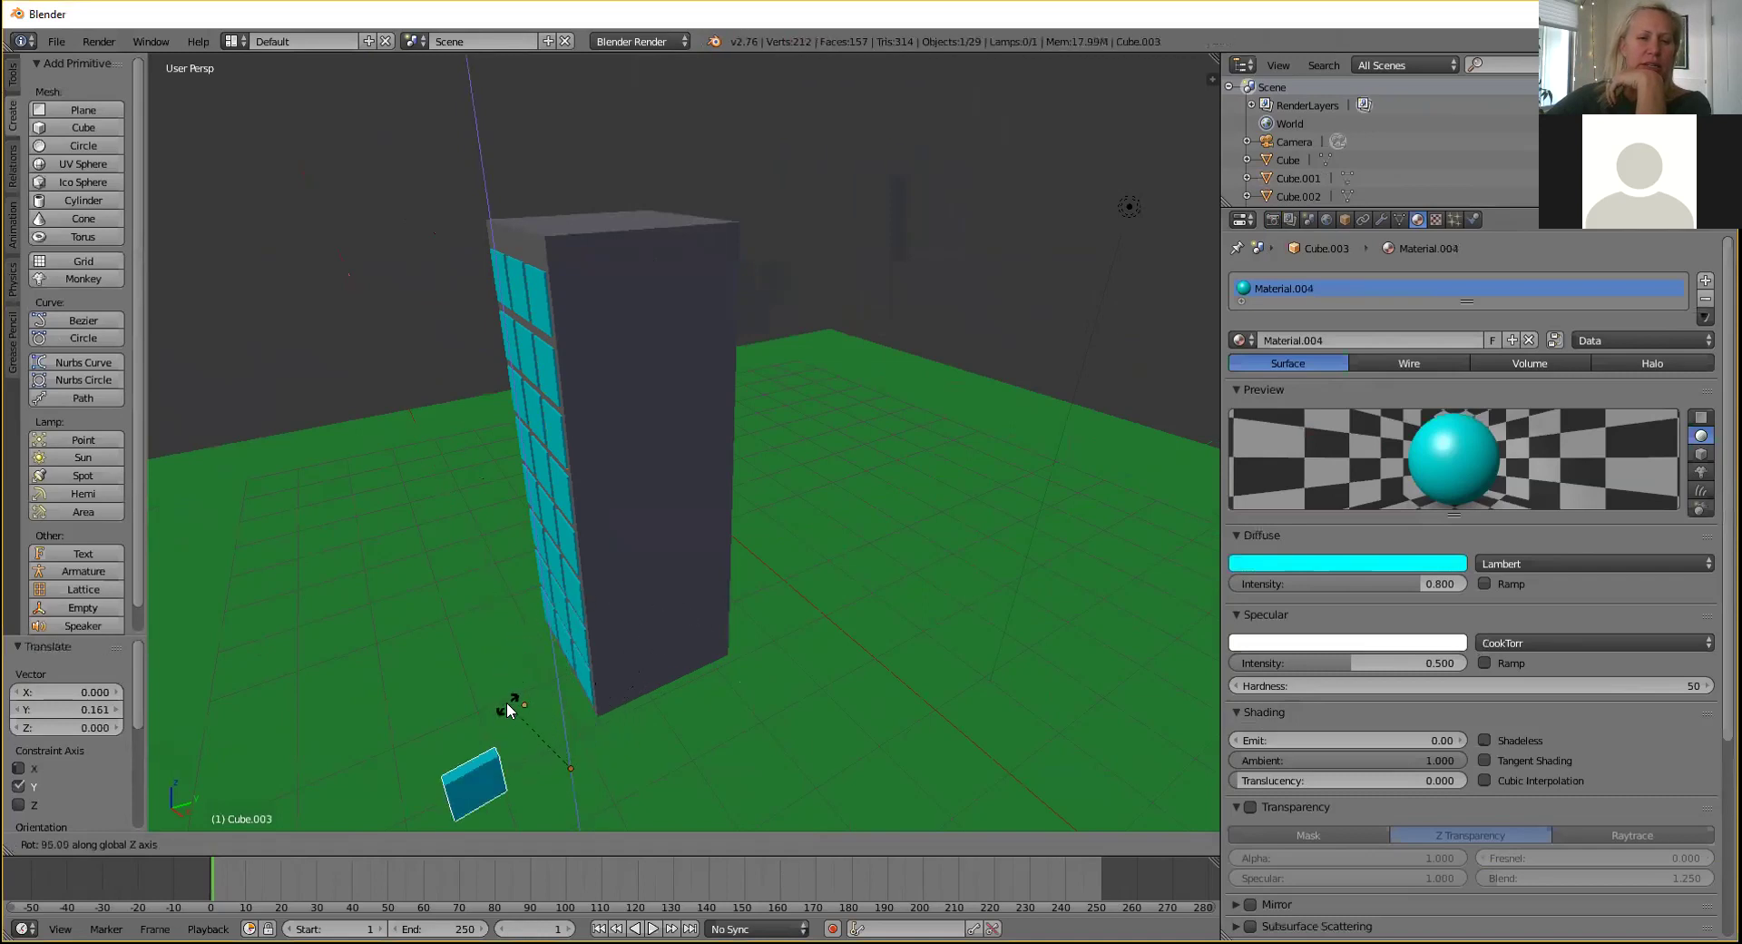
left_click(558, 755)
Slide the pane to the wall's base, re-rotate and nudge it, then show its transform values.
left_click_drag(628, 739, 733, 705)
key("r")
key("z")
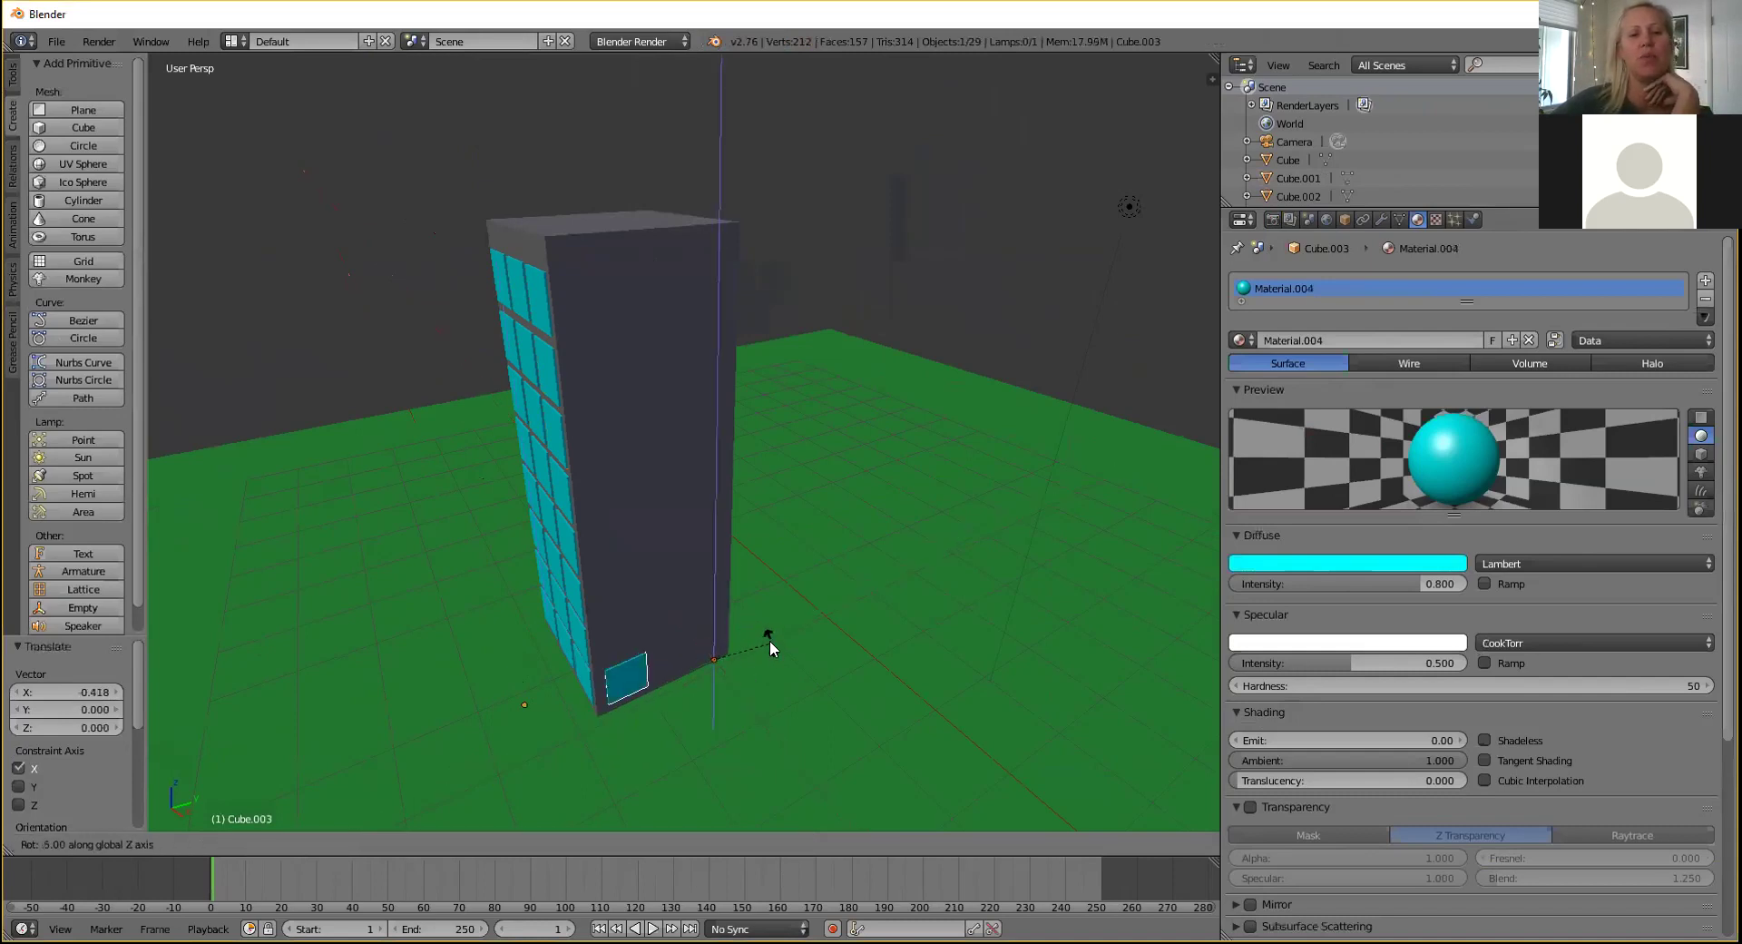
left_click(769, 640)
left_click_drag(757, 706, 746, 706)
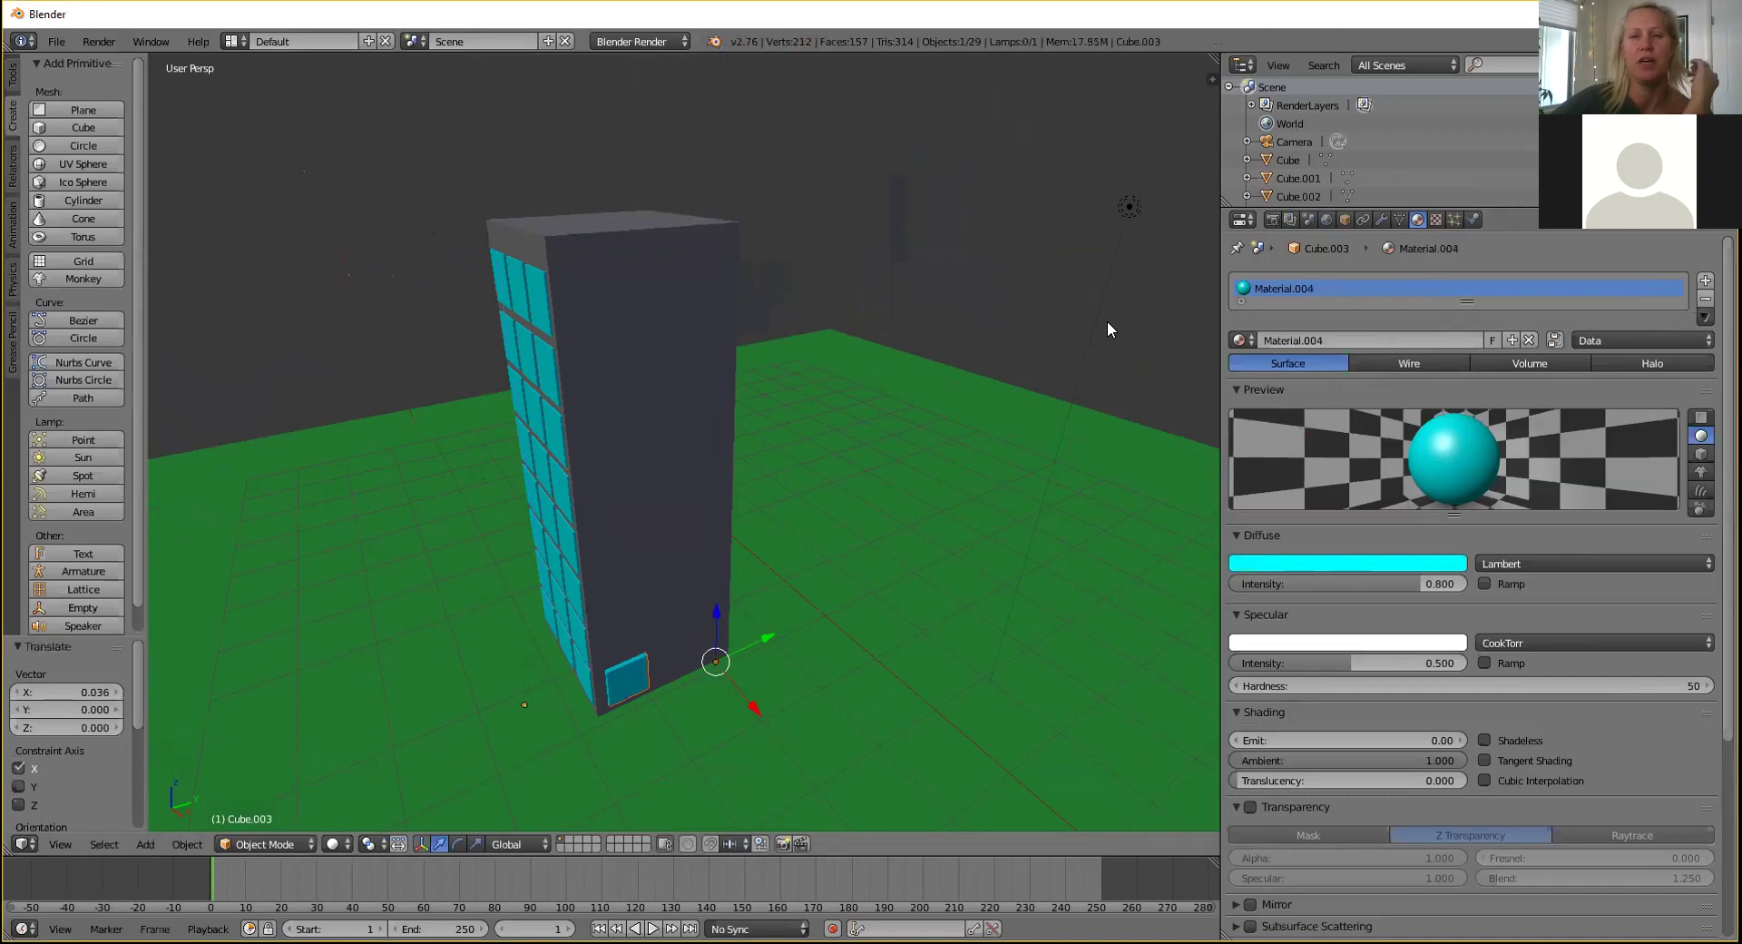
key("n")
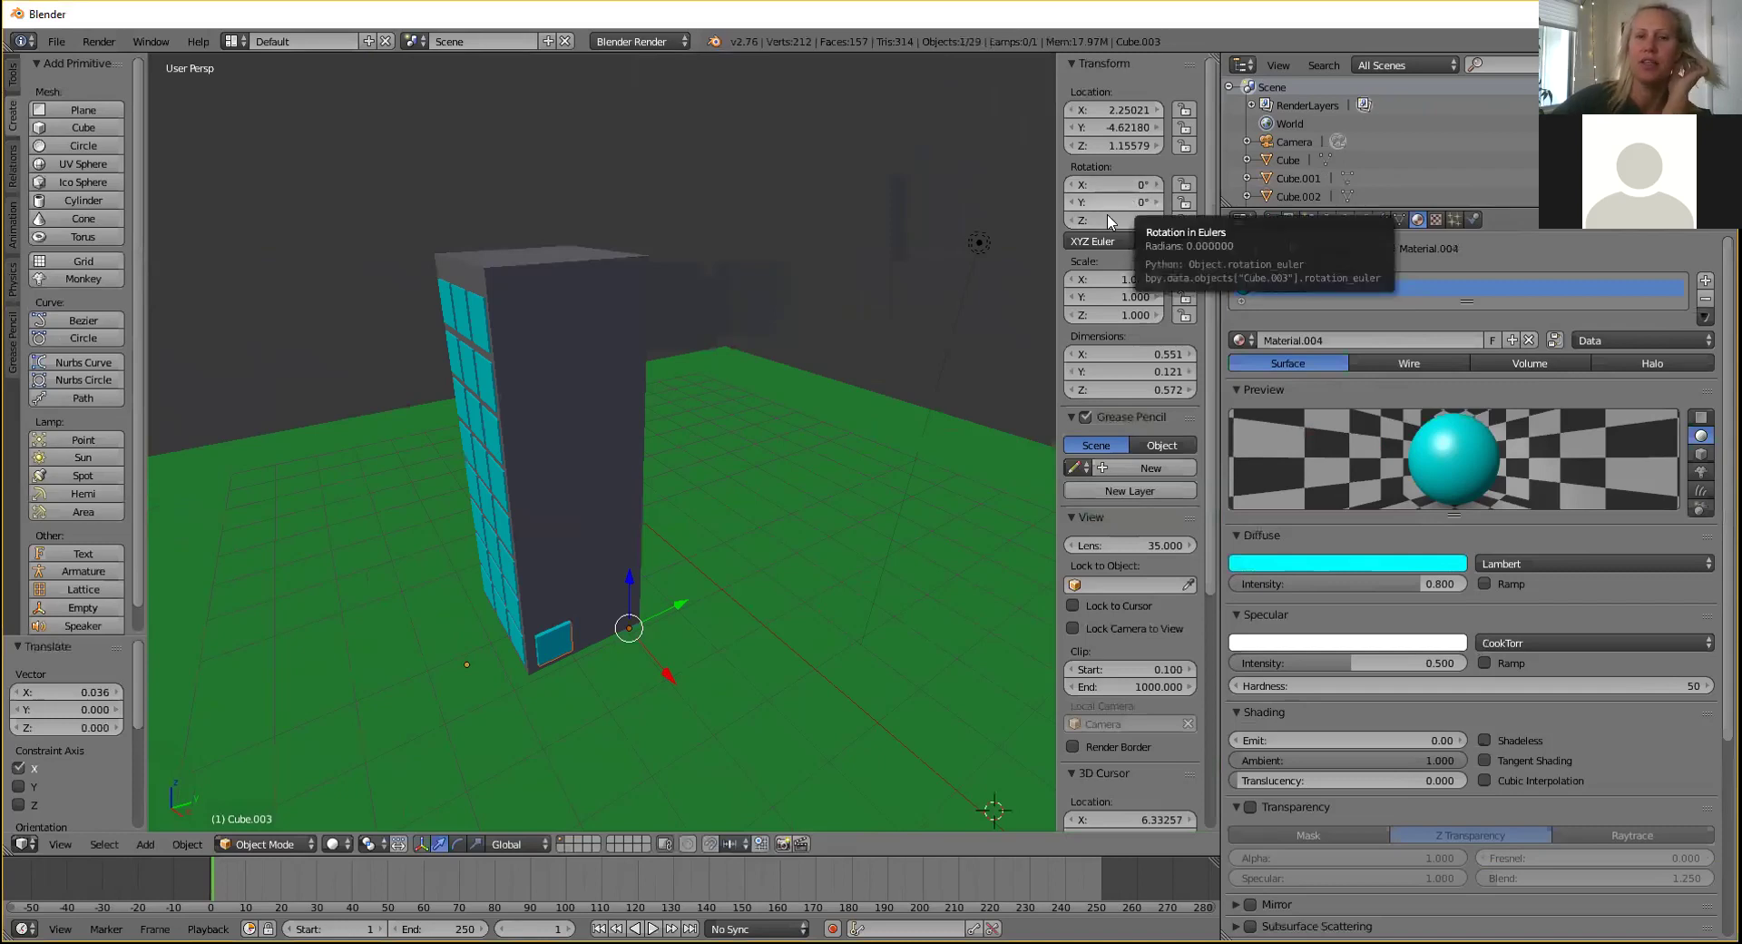
Delete the old side pane and paste a fresh copy, shifting it along X.
key("x")
left_click(651, 627)
right_click(513, 641)
key("ctrl+v")
left_click_drag(490, 709, 526, 774)
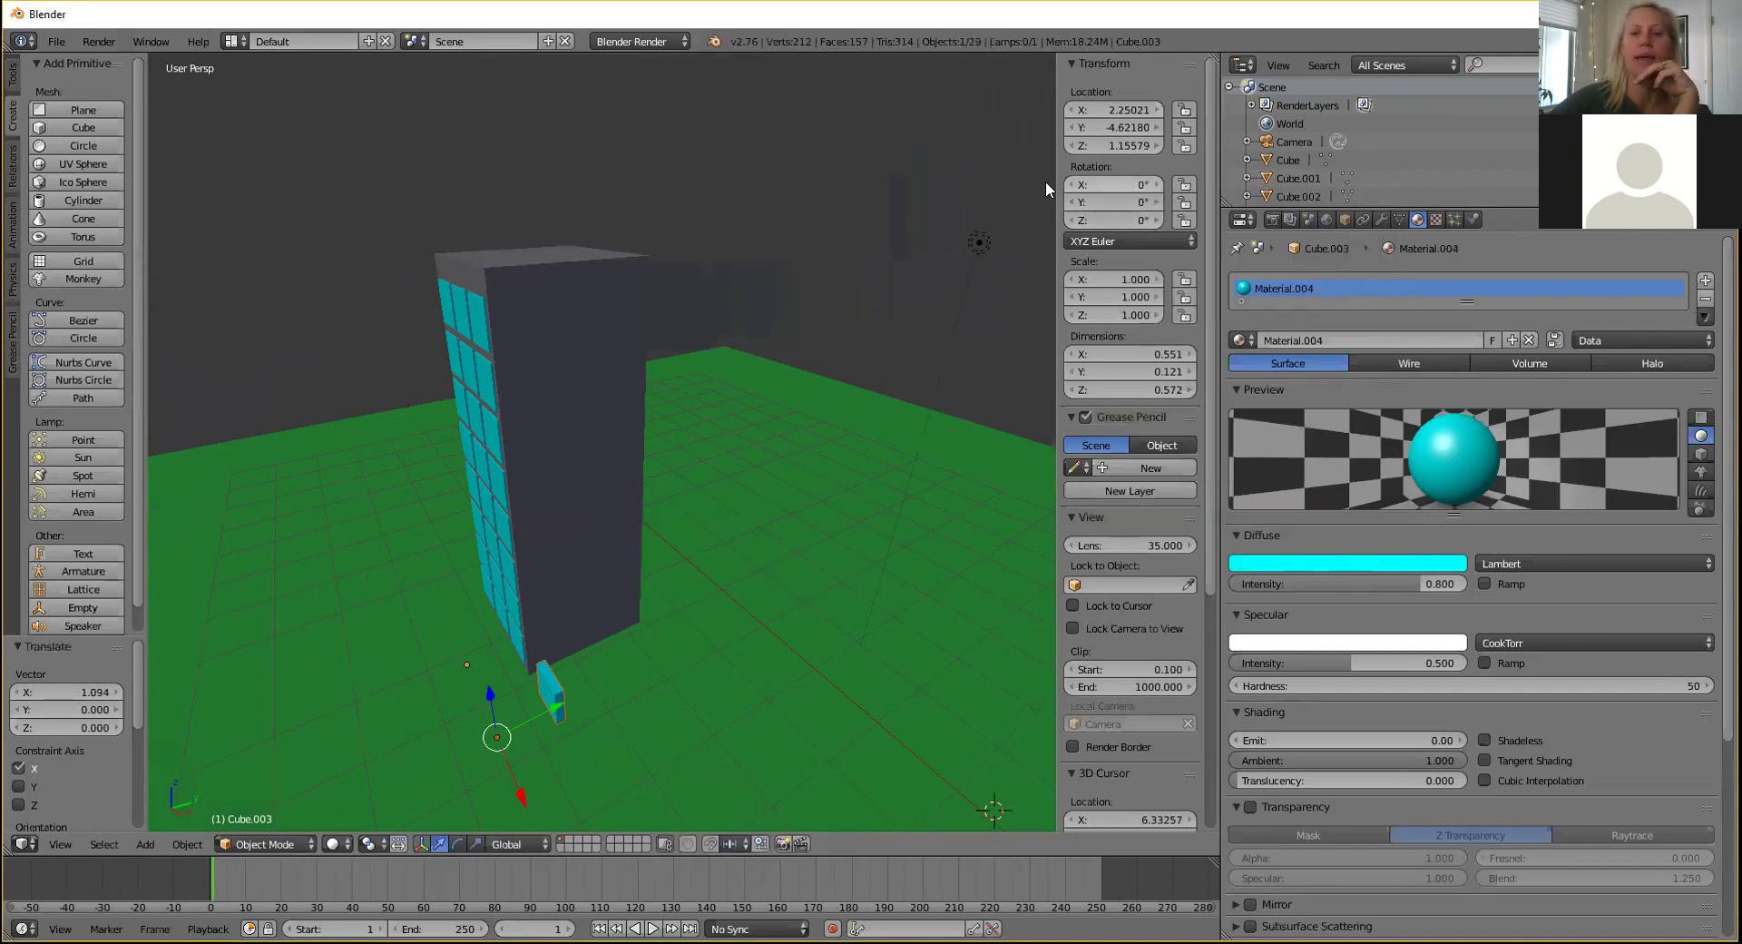
Set the new pane's Z rotation to 90 in the N panel.
left_click(1096, 198)
type("90")
key("Return")
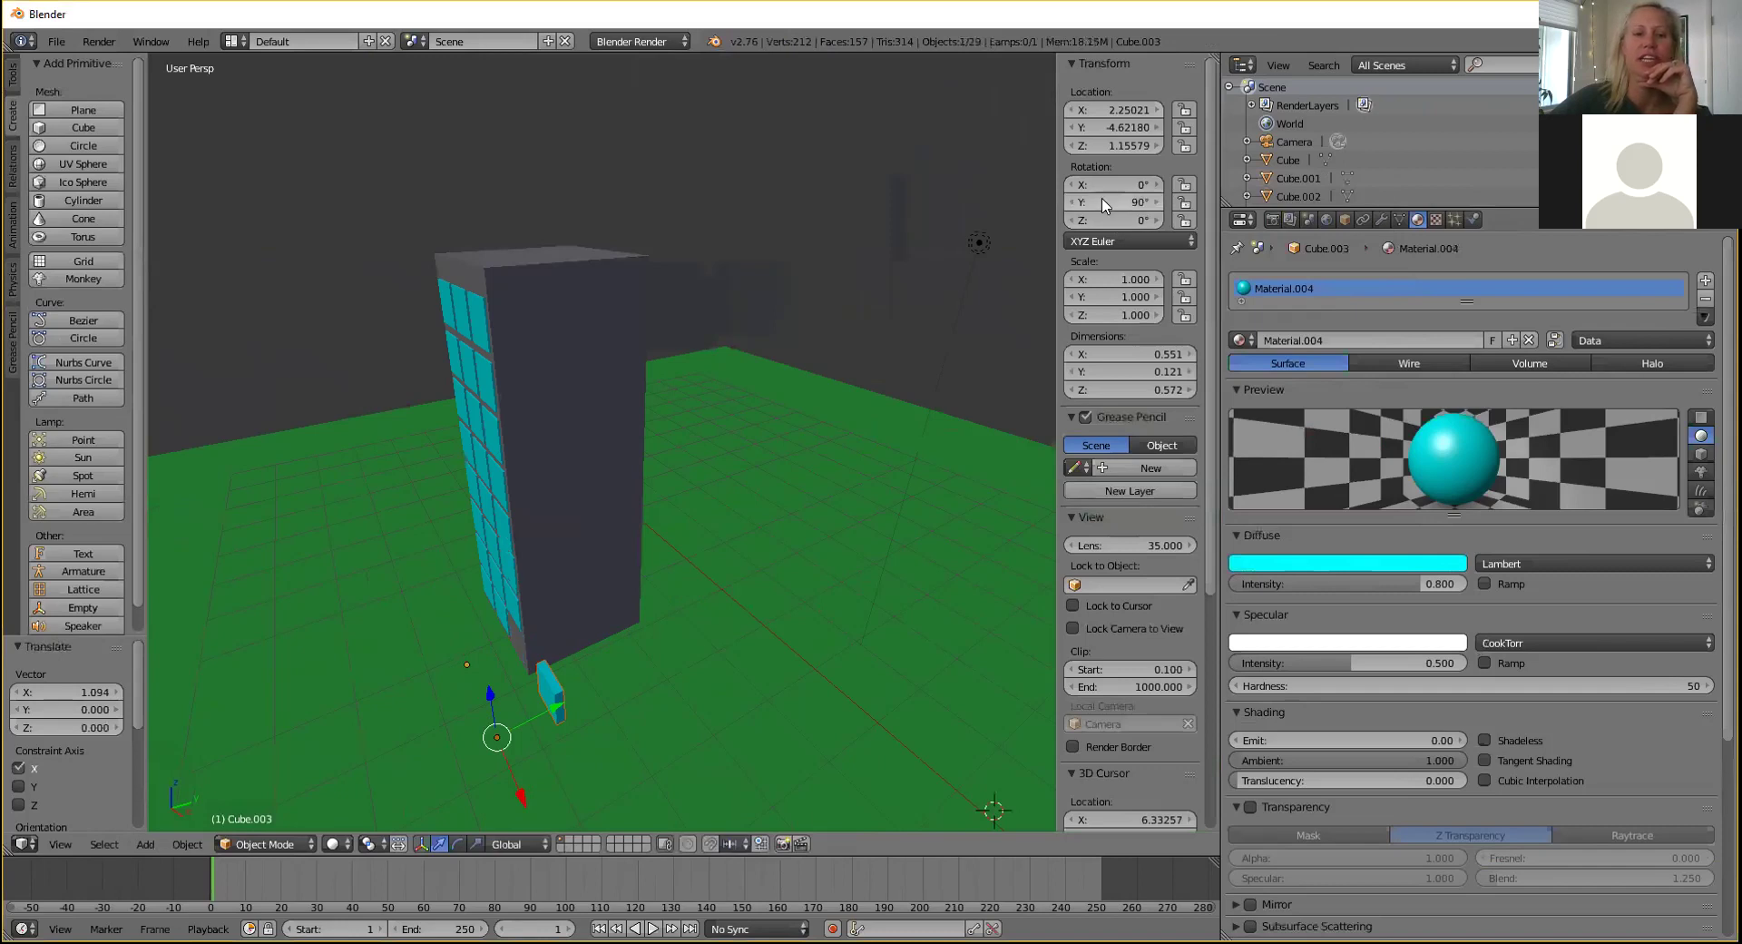
key("ctrl+z")
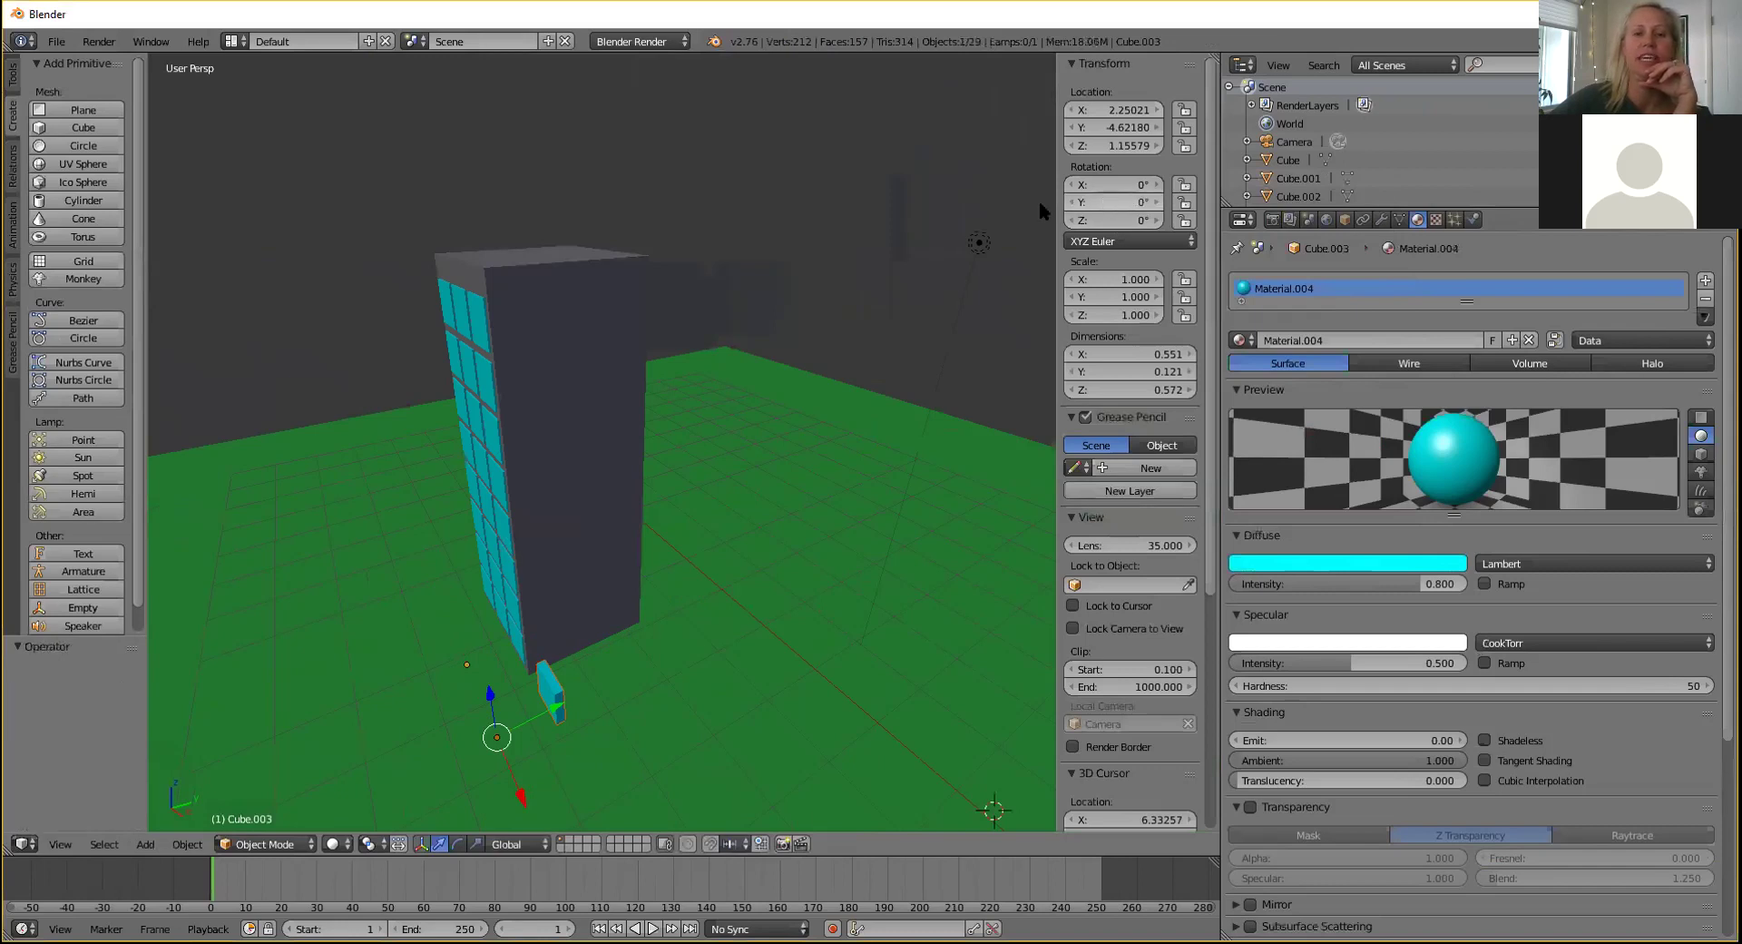
right_click(458, 427)
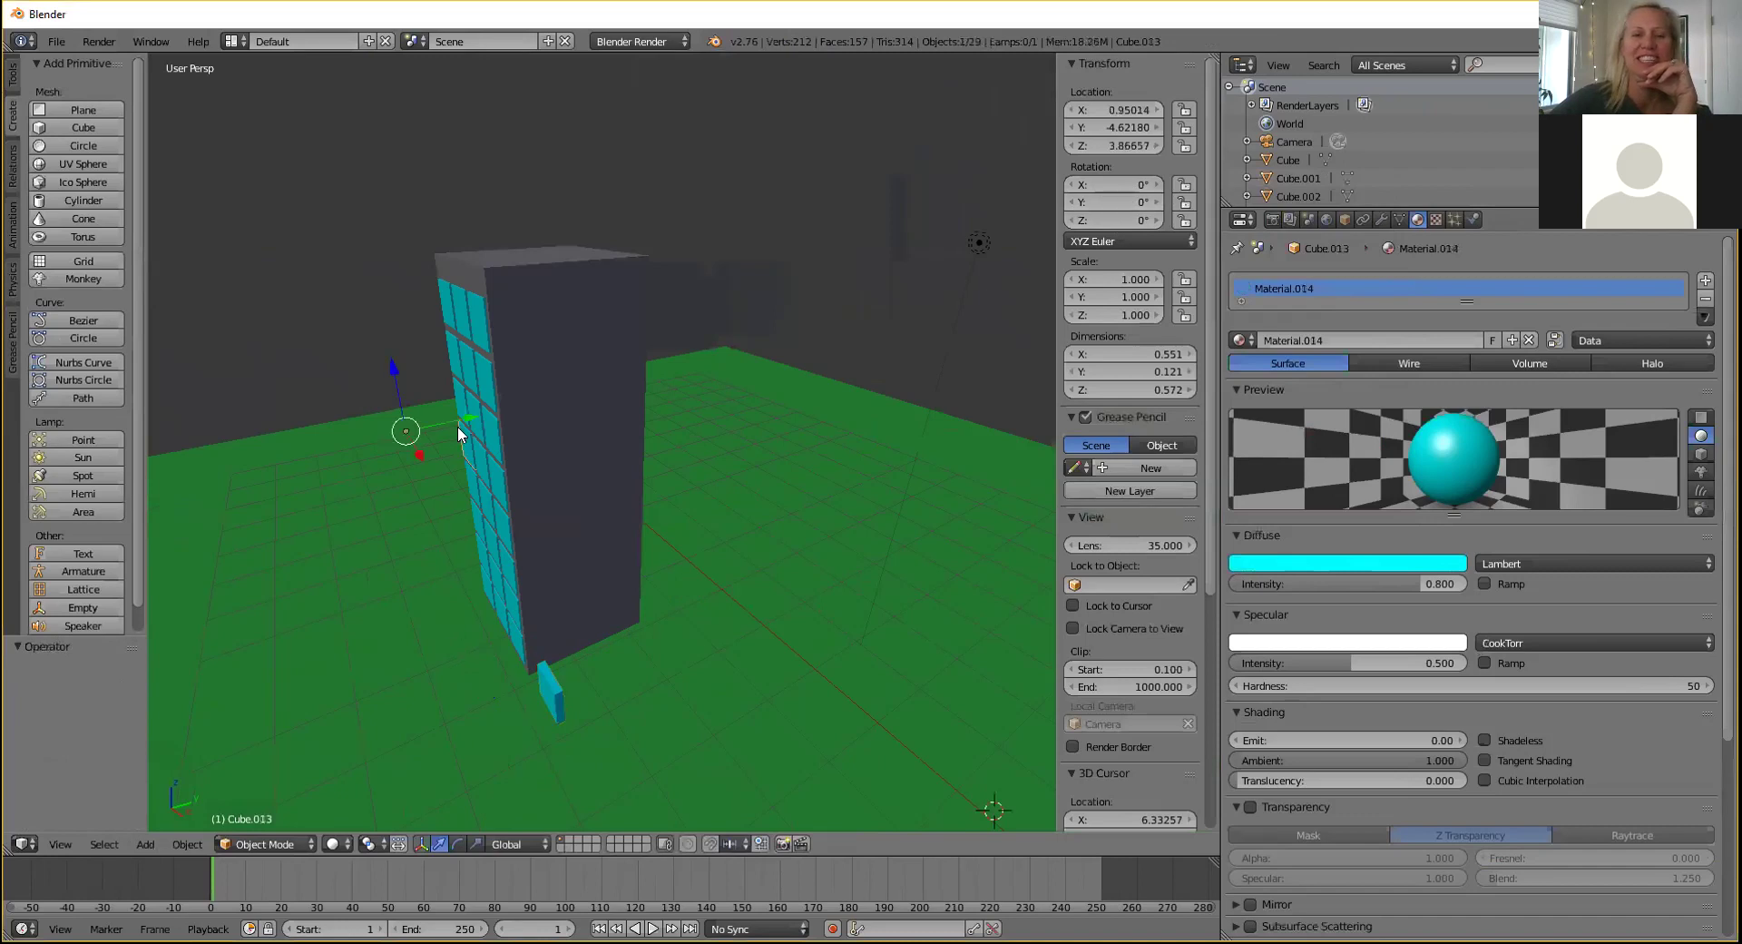
right_click(546, 699)
double_click(1122, 219)
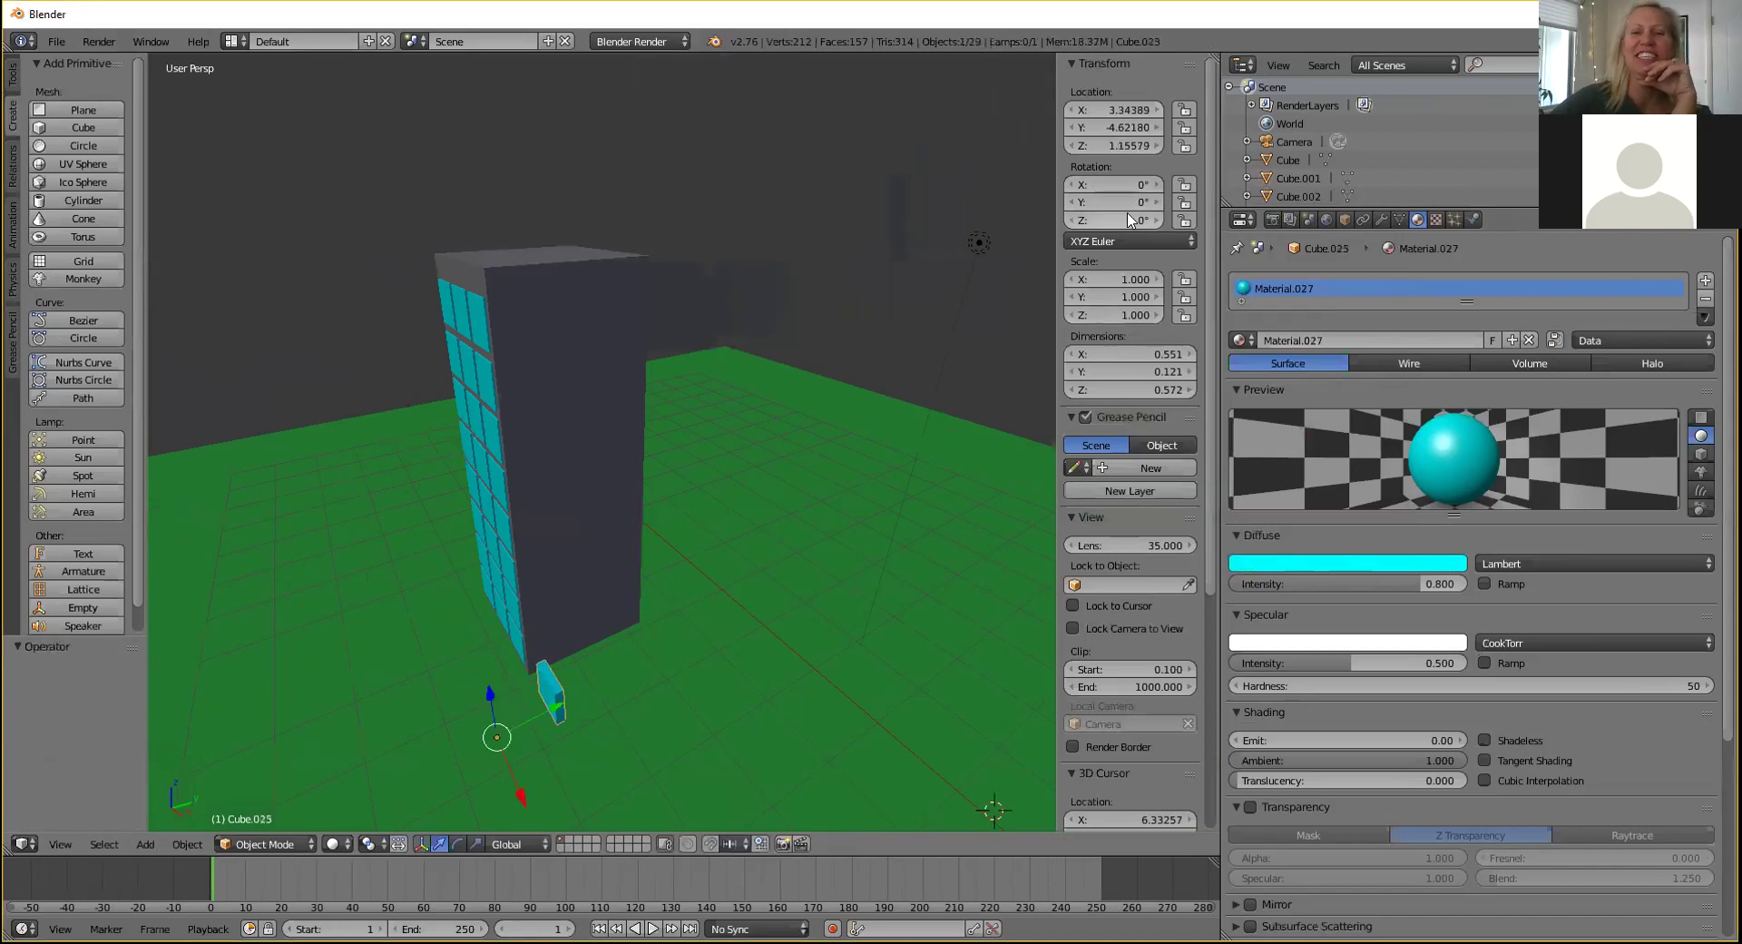
type("90")
key("Return")
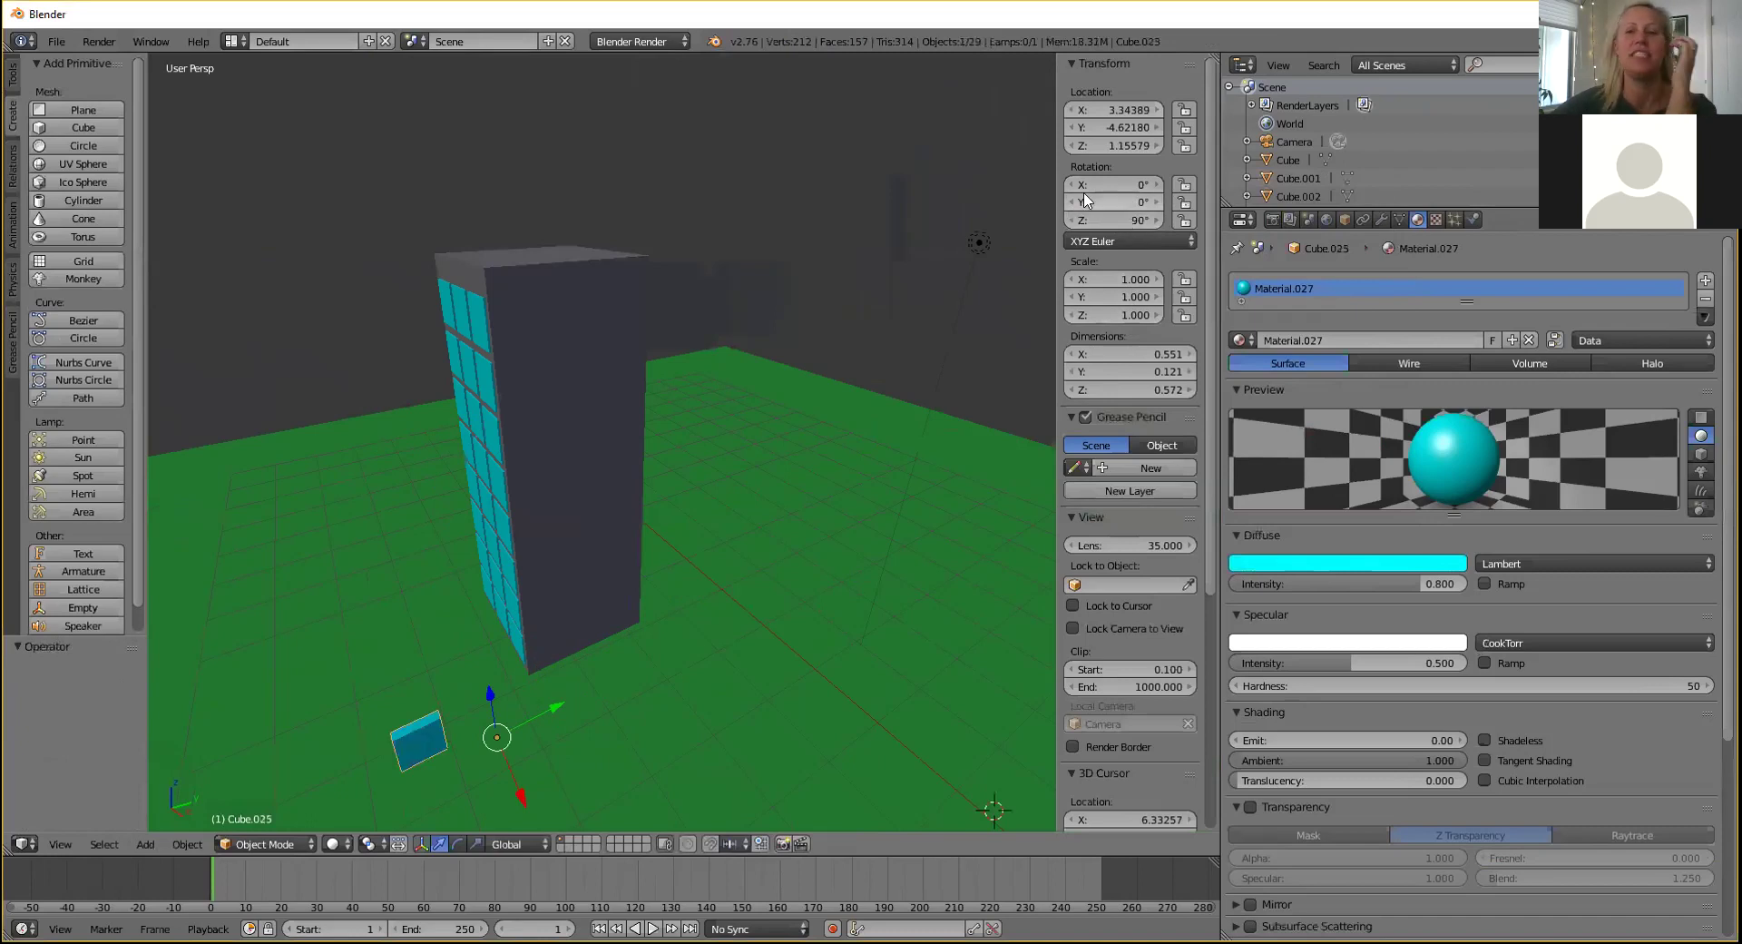
Move the pane along Y and X until it sits flush against the wall near its base.
key("g")
key("y")
left_click(697, 635)
key("g")
key("x")
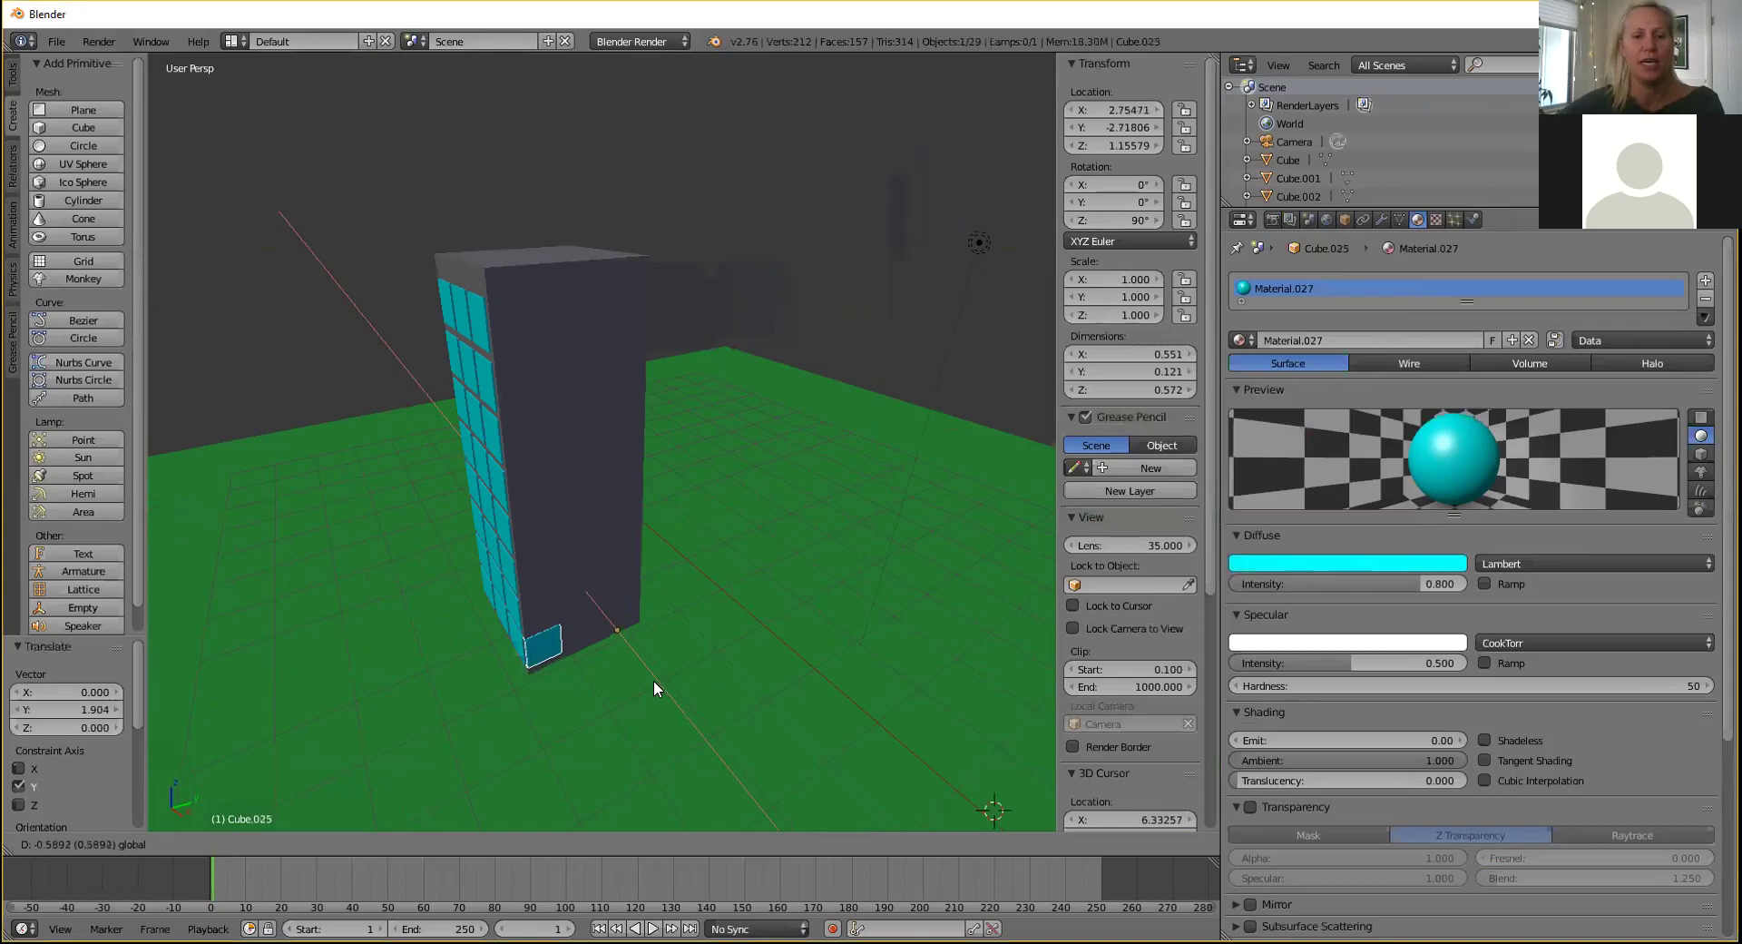
left_click(653, 679)
key("g")
key("y")
left_click(671, 601)
middle_click_drag(669, 601, 784, 548)
scroll(758, 520, "up", 3)
left_click_drag(888, 580, 882, 558)
In side view, nudge the pane along Y and 0.076 down, then show its Modifiers tab.
key("g")
key("y")
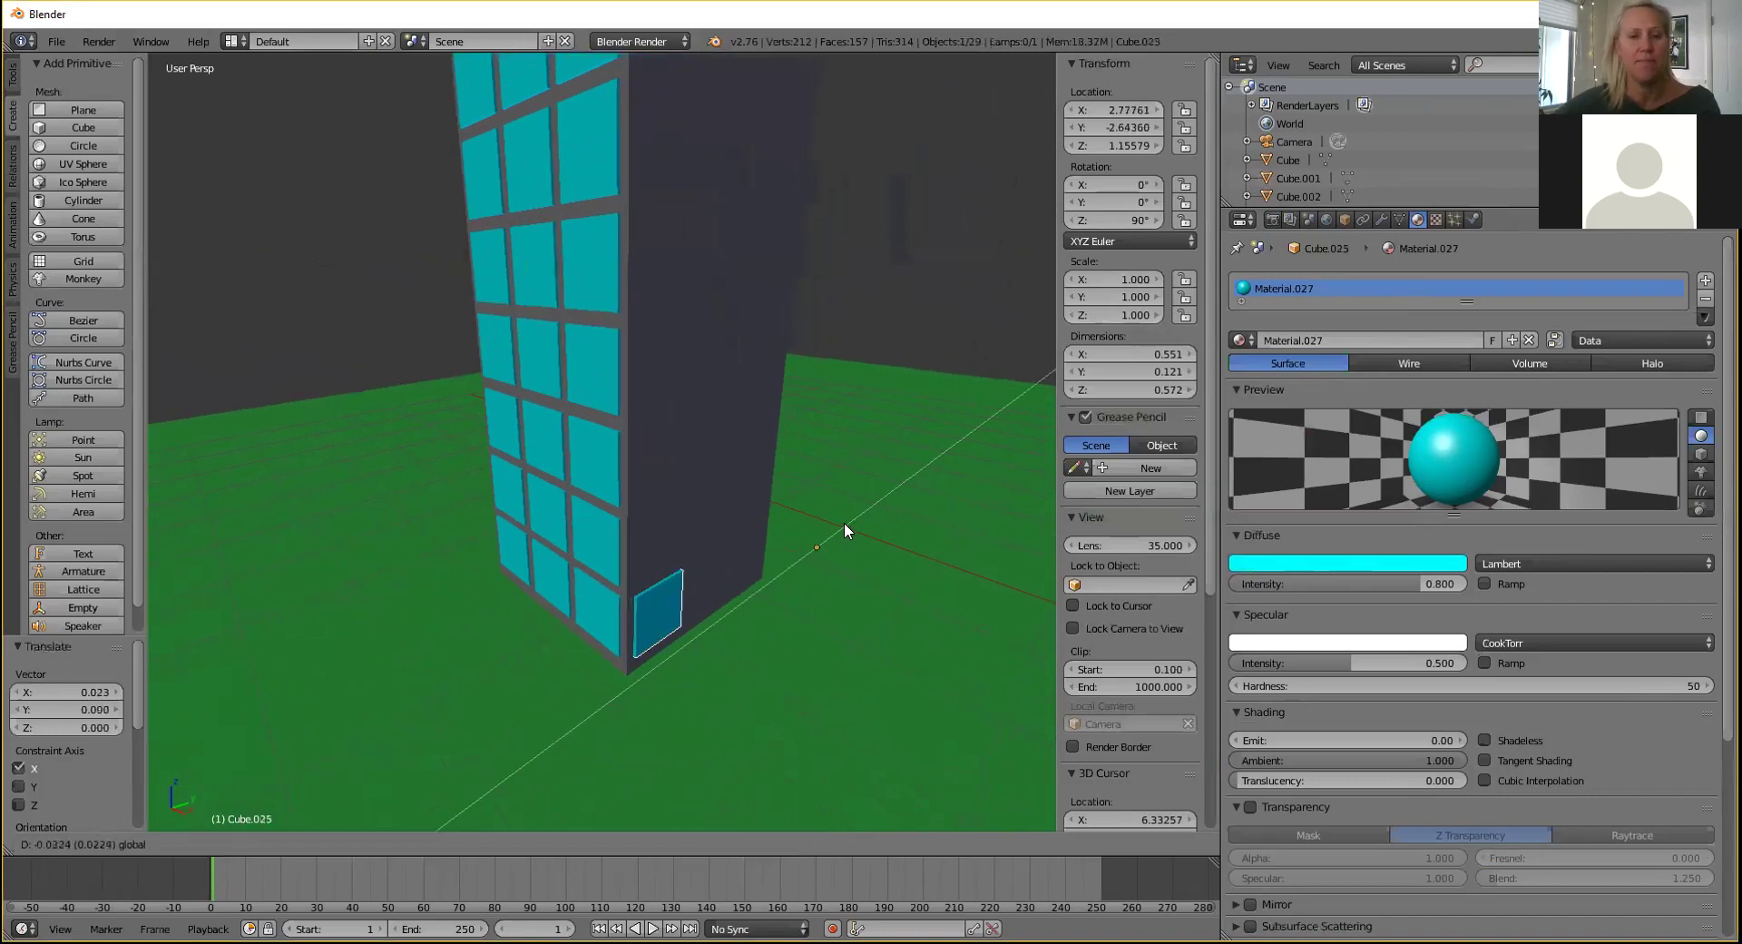
left_click(844, 523)
key("KP_3")
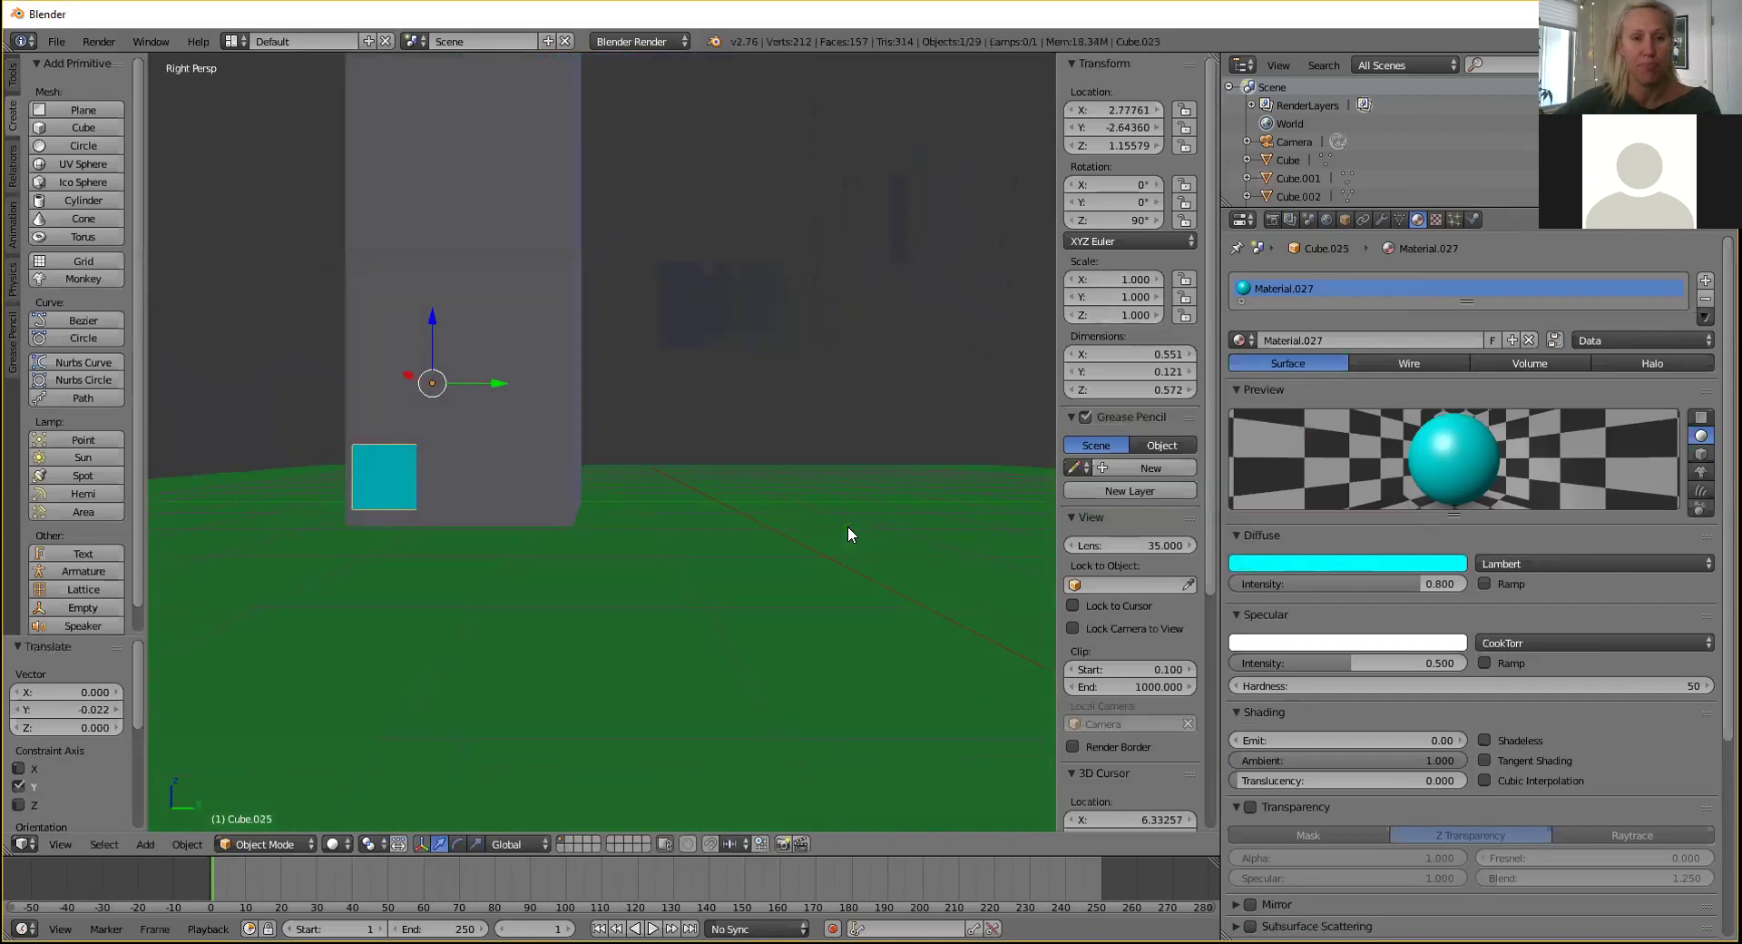
left_click_drag(499, 378, 485, 376)
left_click_drag(424, 319, 424, 325)
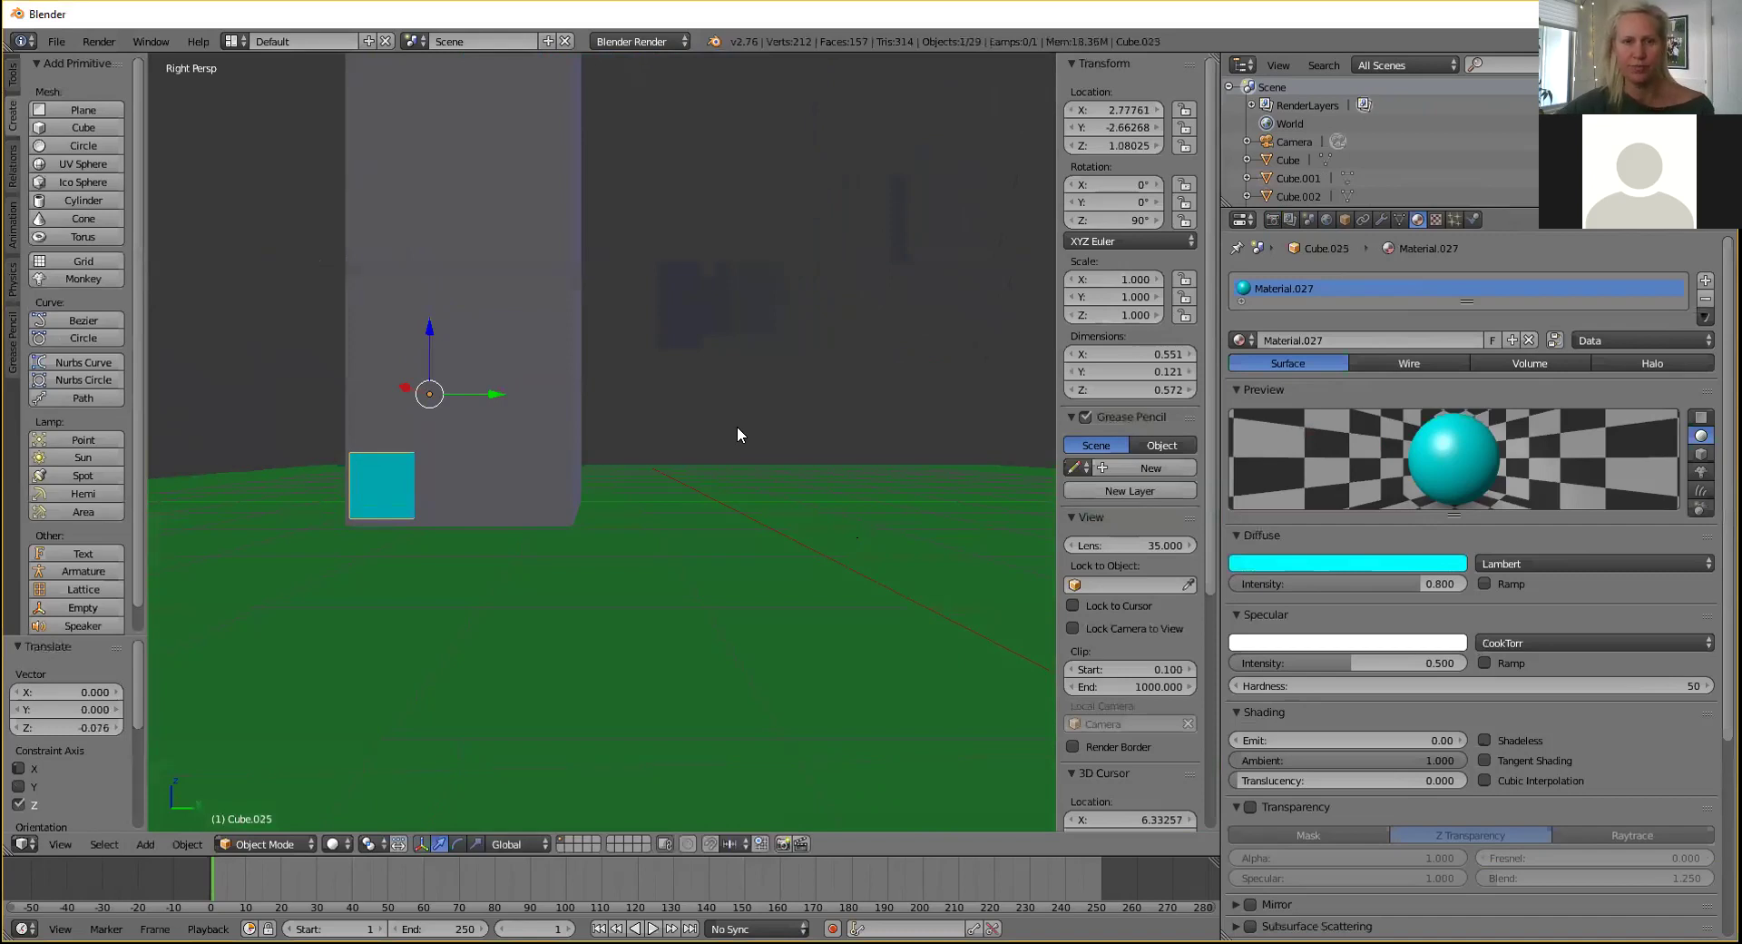
left_click(1381, 220)
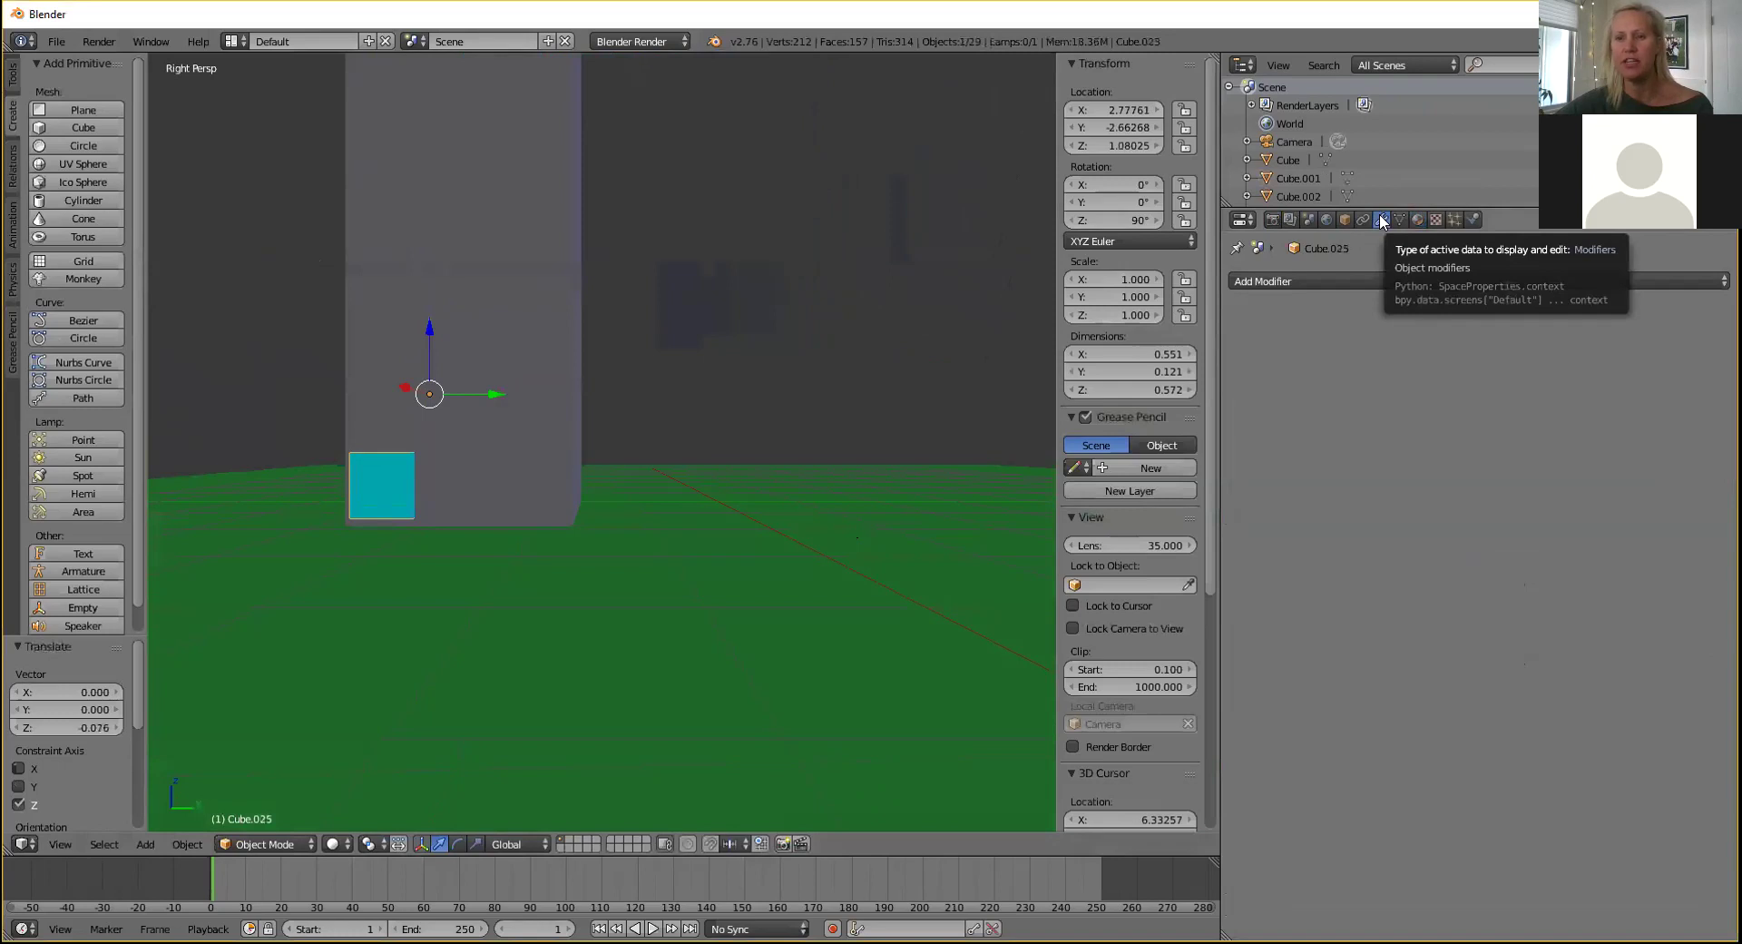
Add an Array modifier to the side-wall pane Cube.025.
left_click(1312, 280)
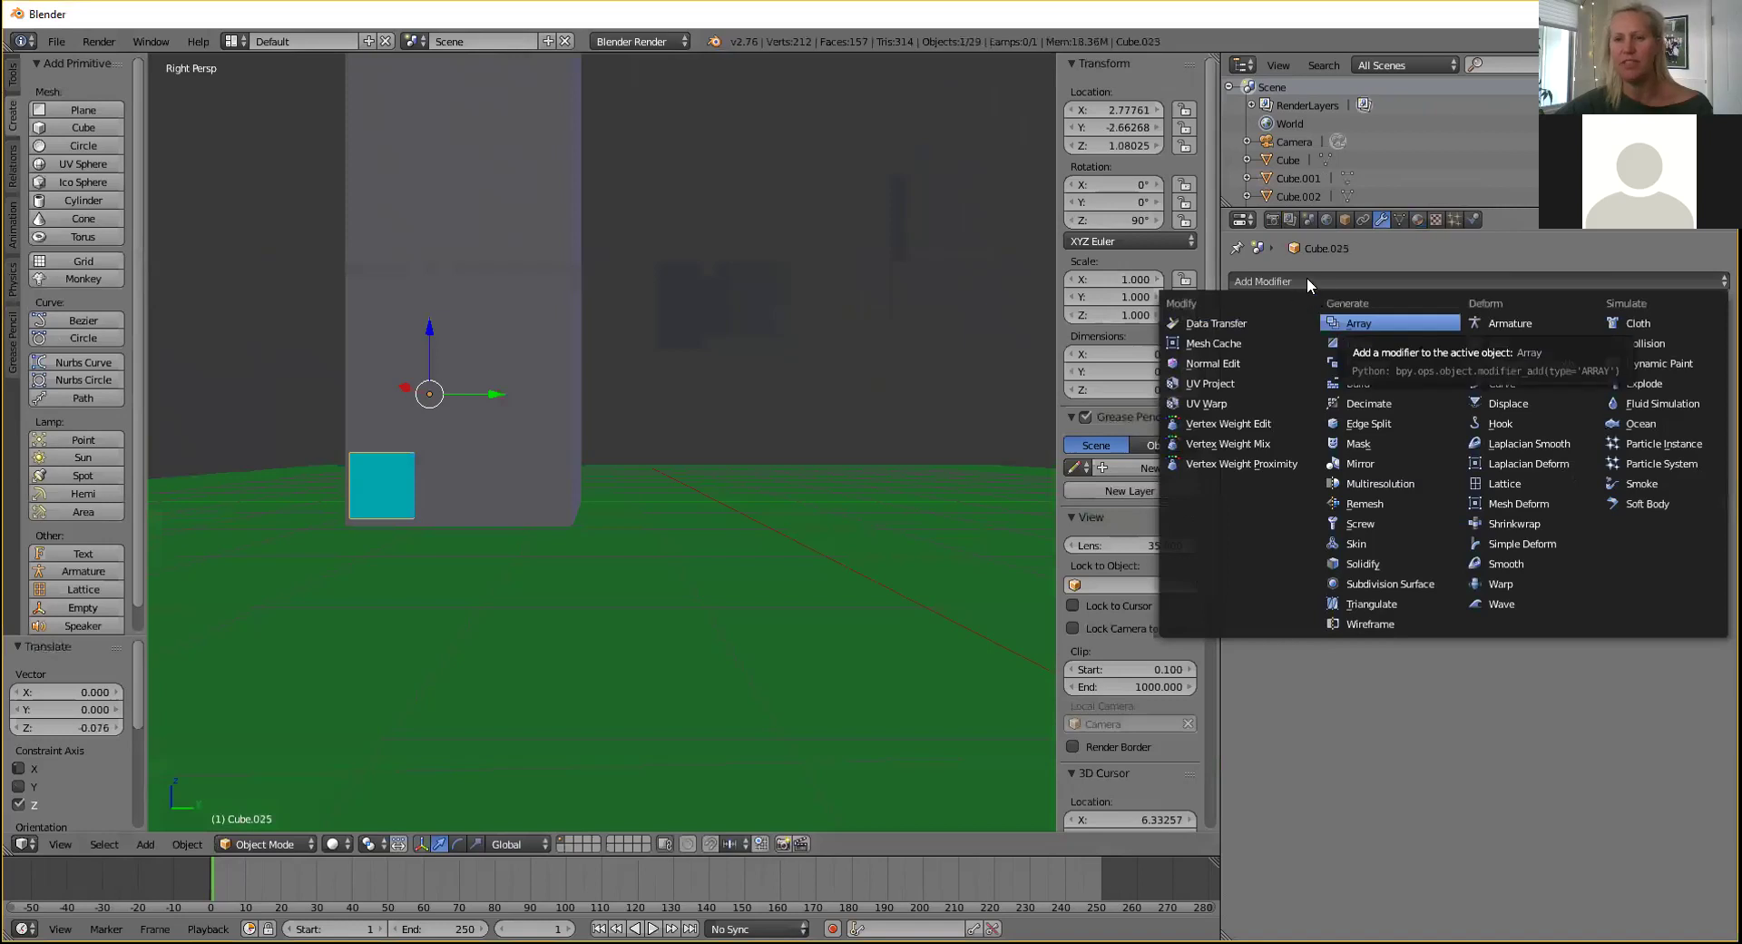
left_click(1359, 280)
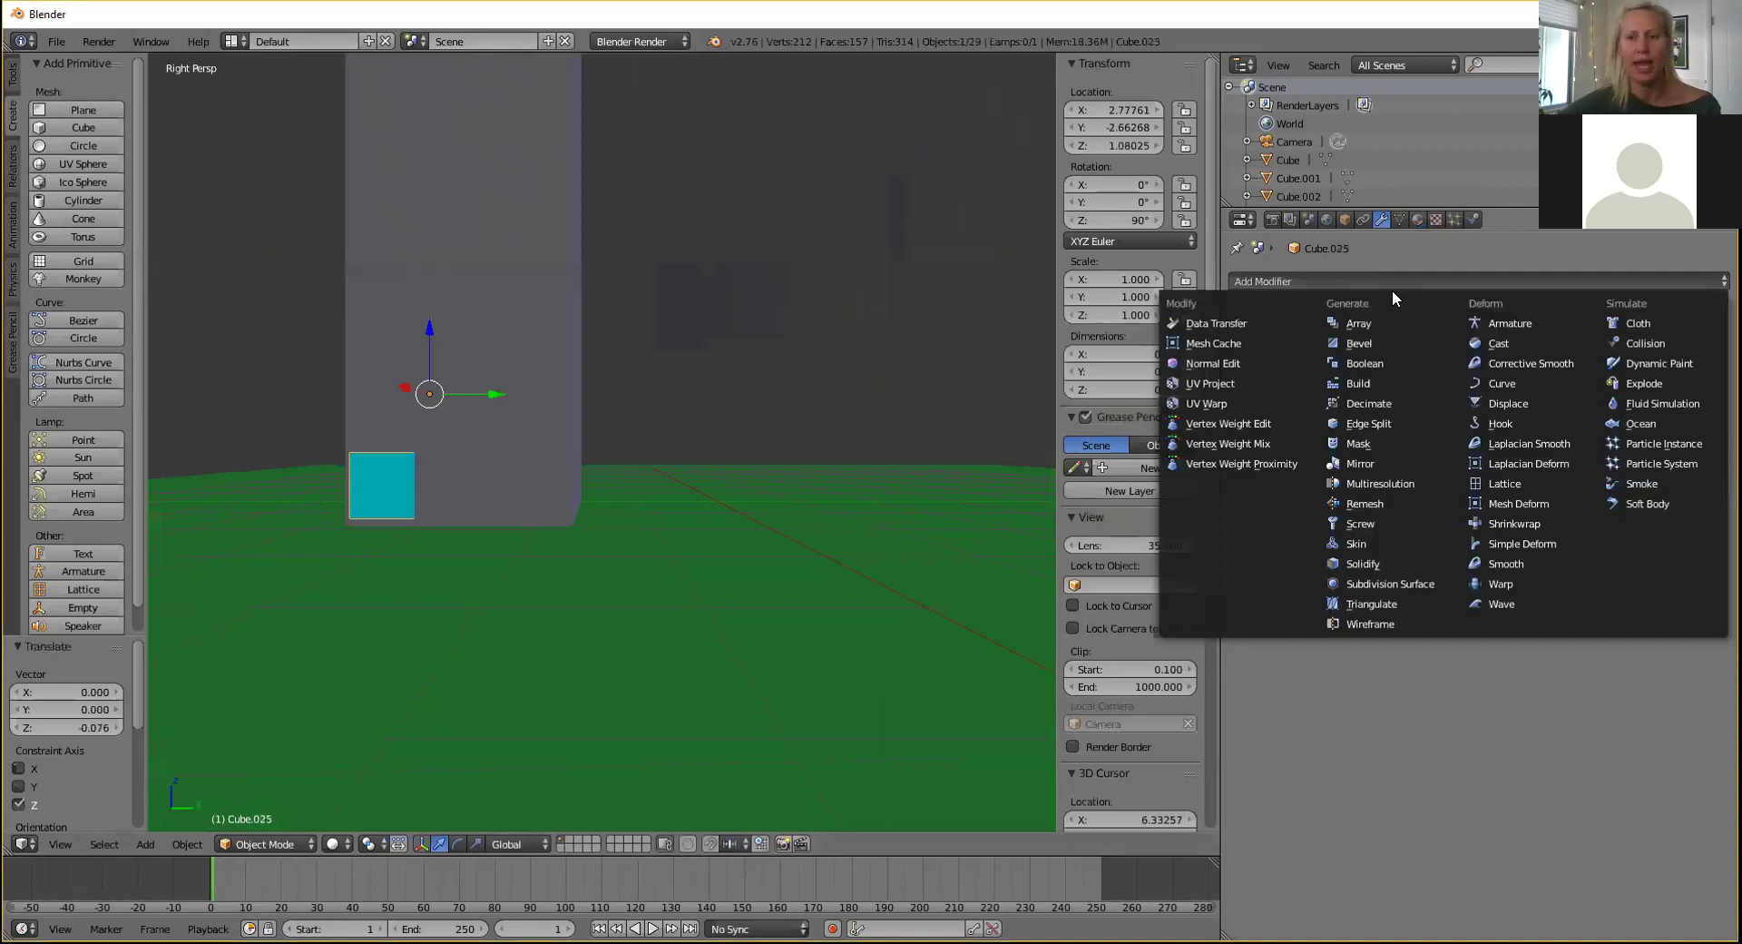
left_click(1353, 323)
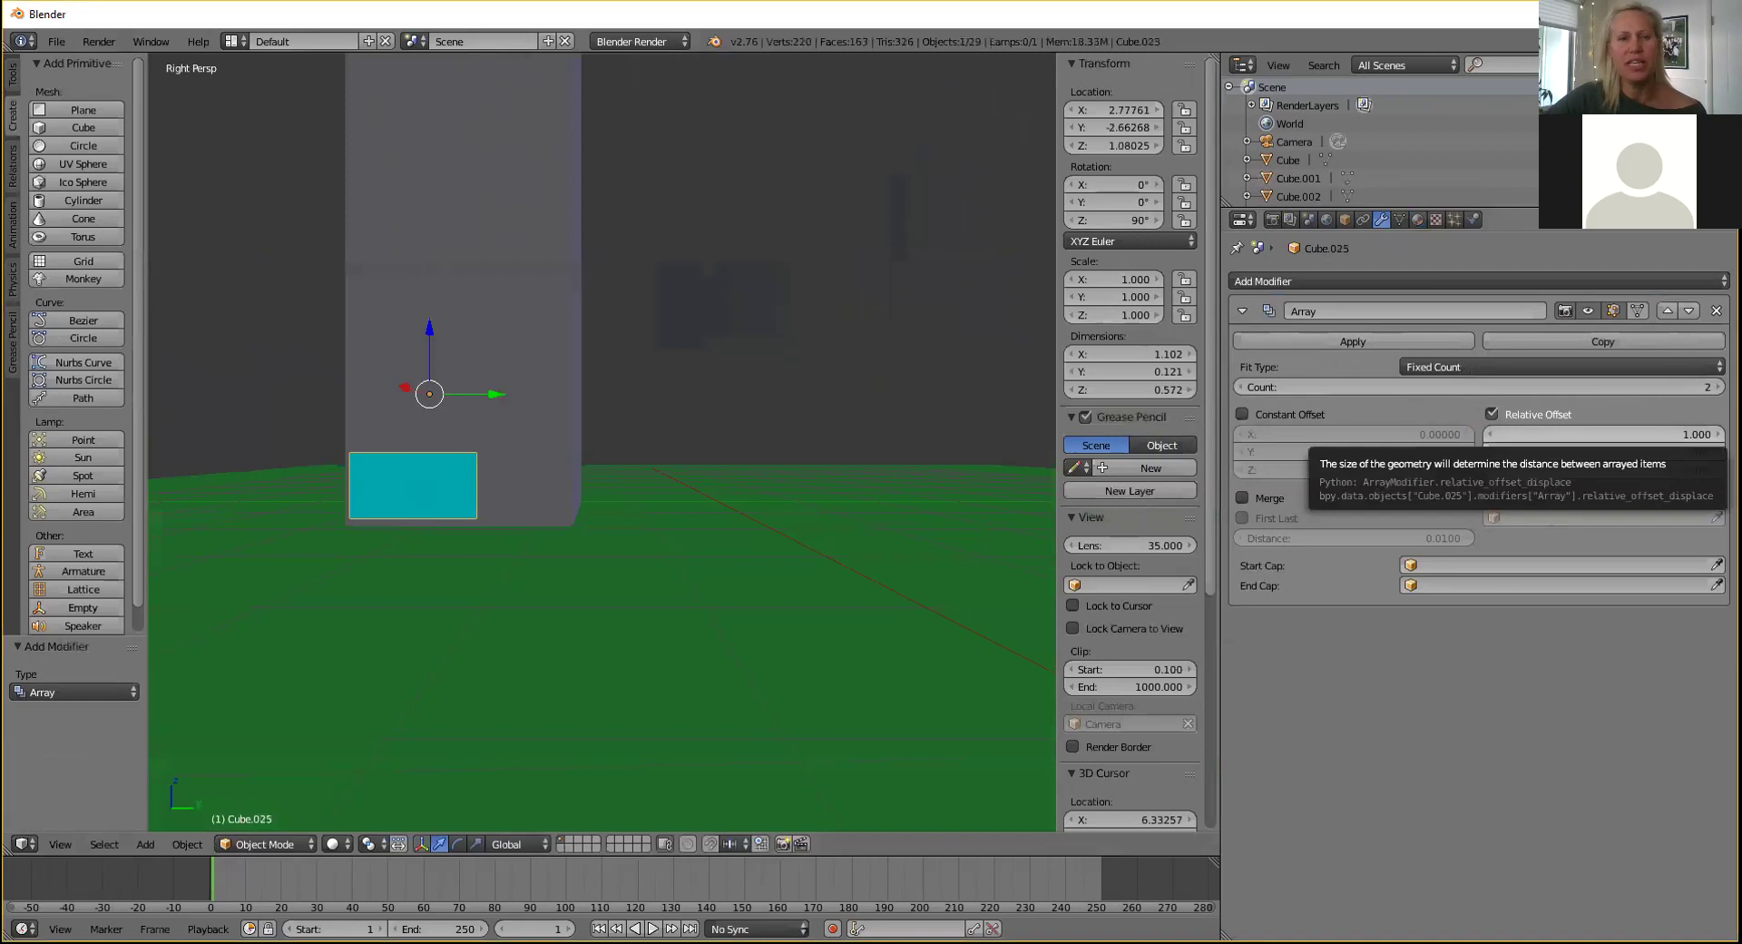
Set the Array's relative offset X to 1.200 and Count to 3.
left_click(1718, 434)
left_click(1717, 435)
left_click(1718, 435)
left_click(1717, 435)
left_click(1718, 435)
left_click(1717, 434)
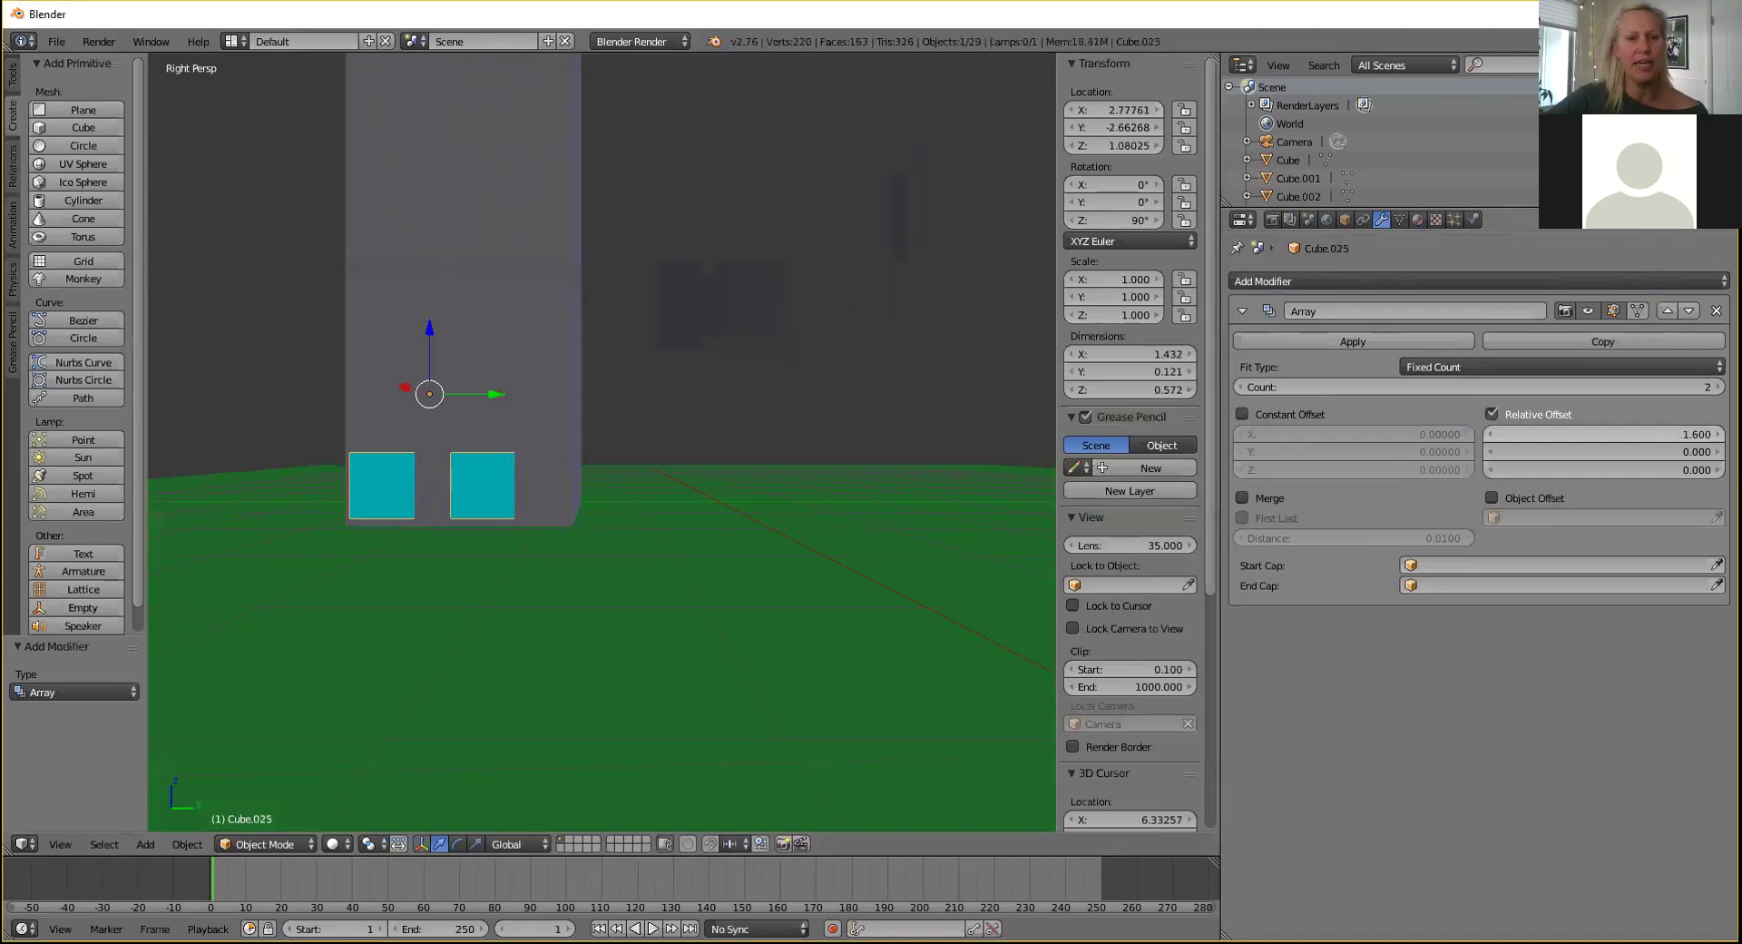
left_click(1489, 435)
left_click(1489, 434)
left_click(1489, 434)
left_click(1489, 435)
left_click(1489, 434)
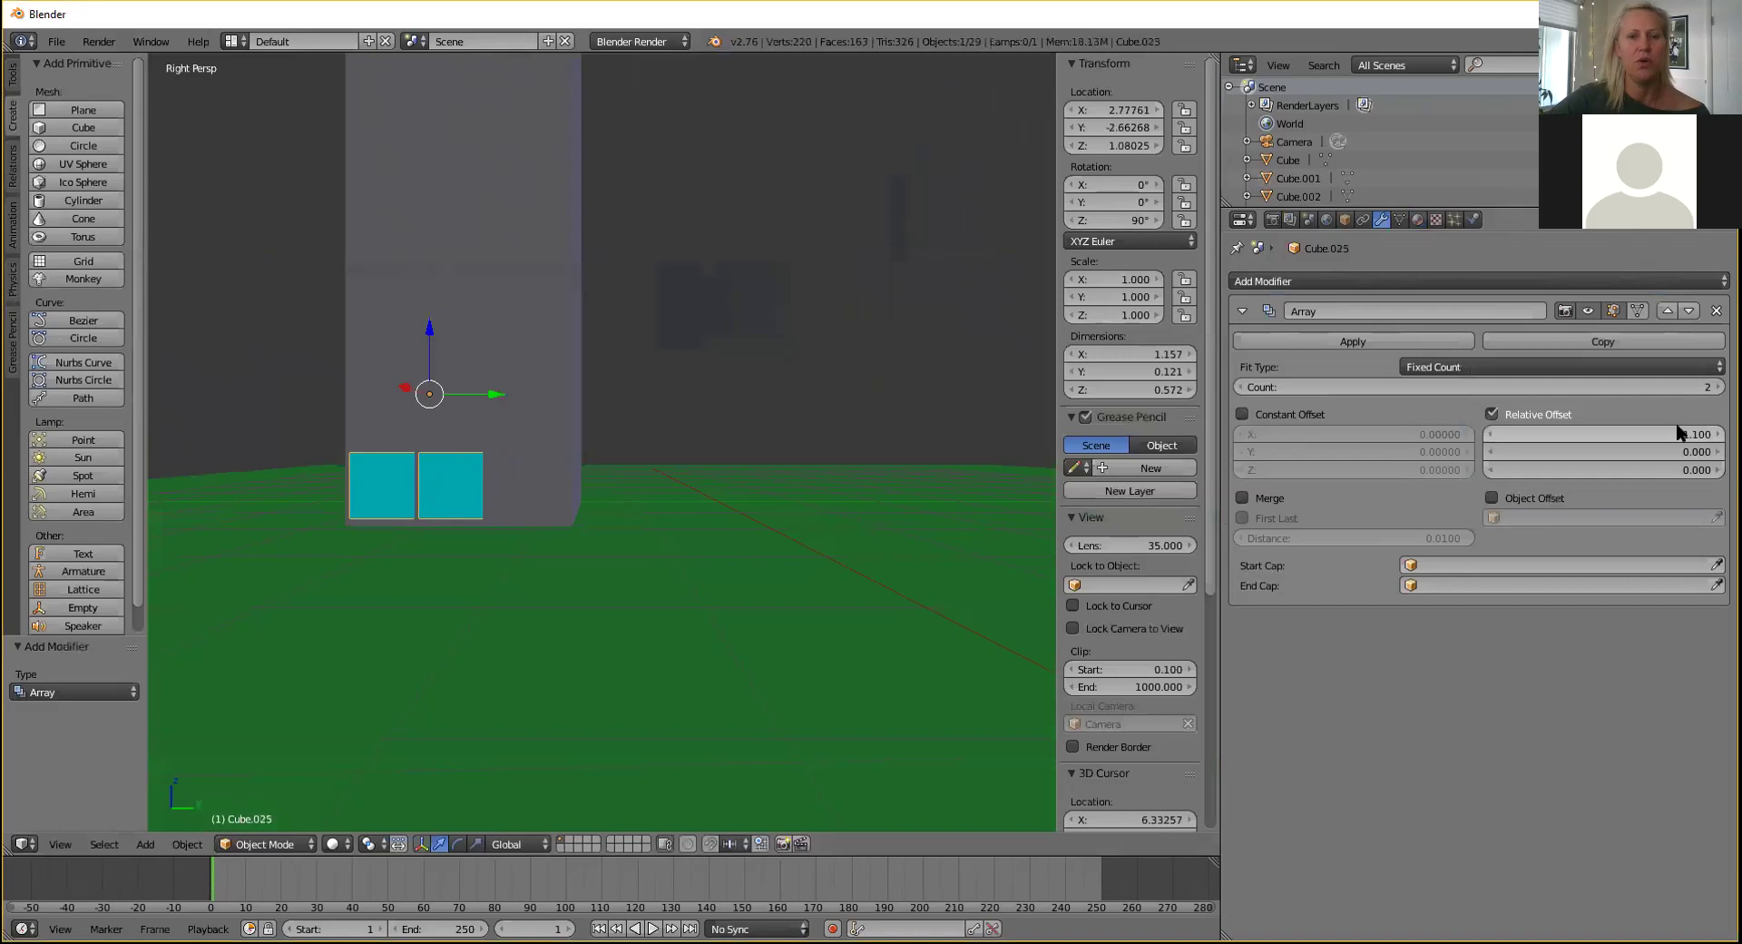
left_click(1706, 434)
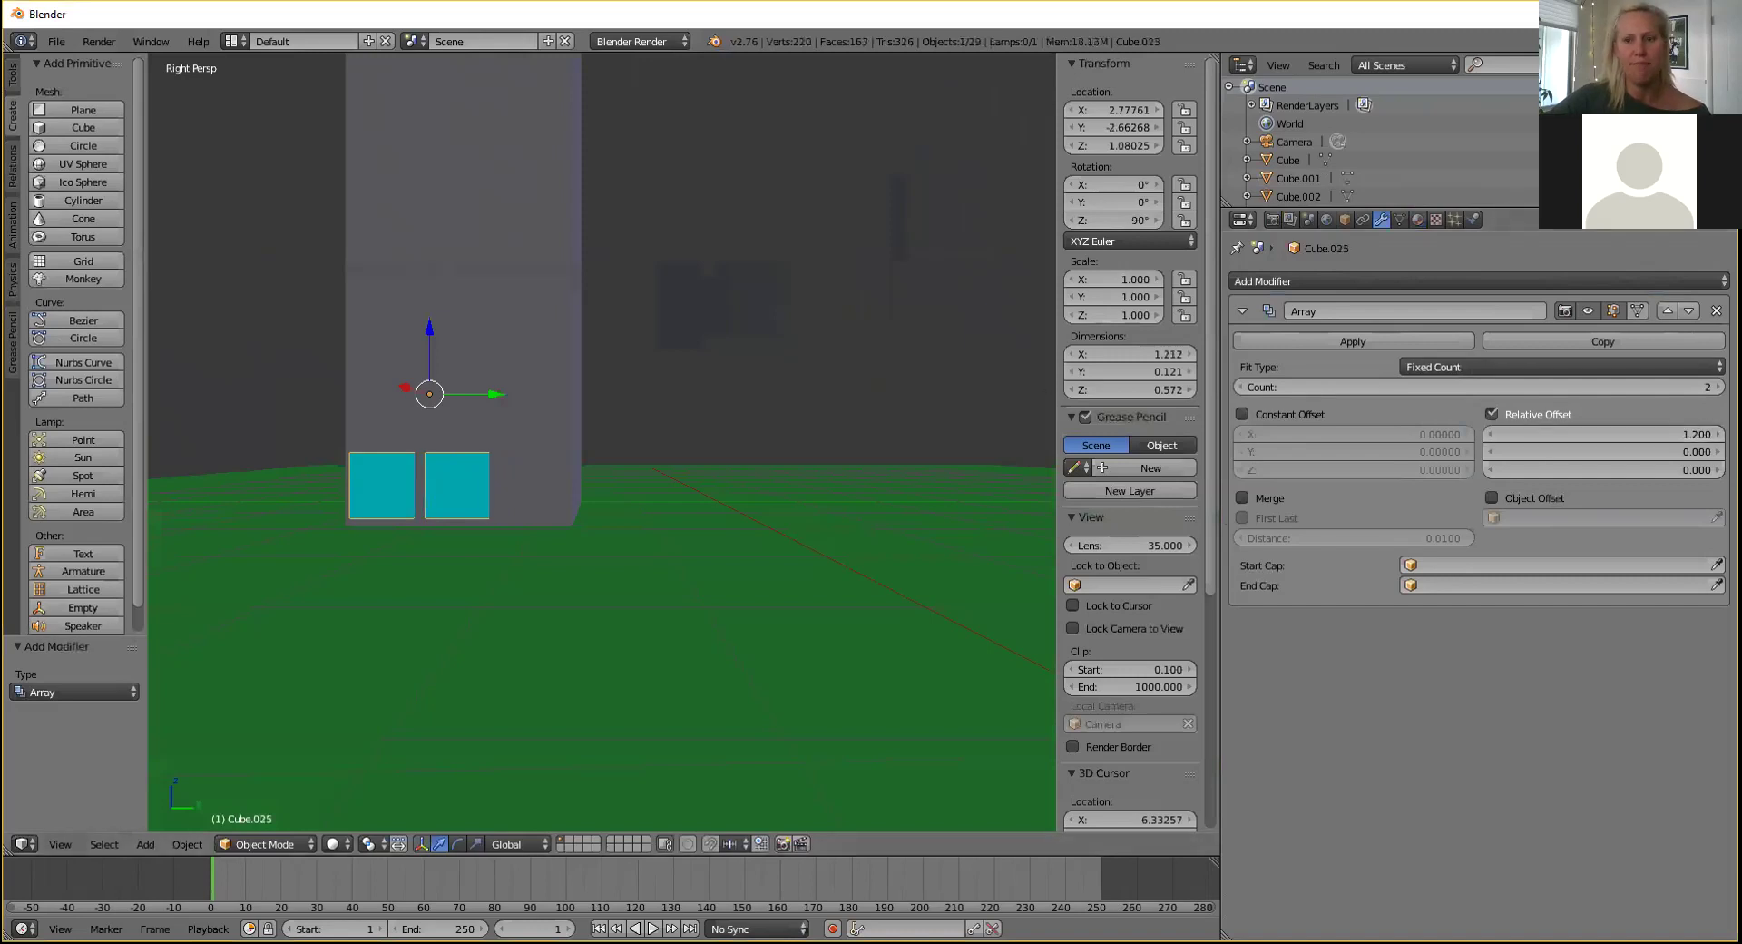
left_click(1717, 387)
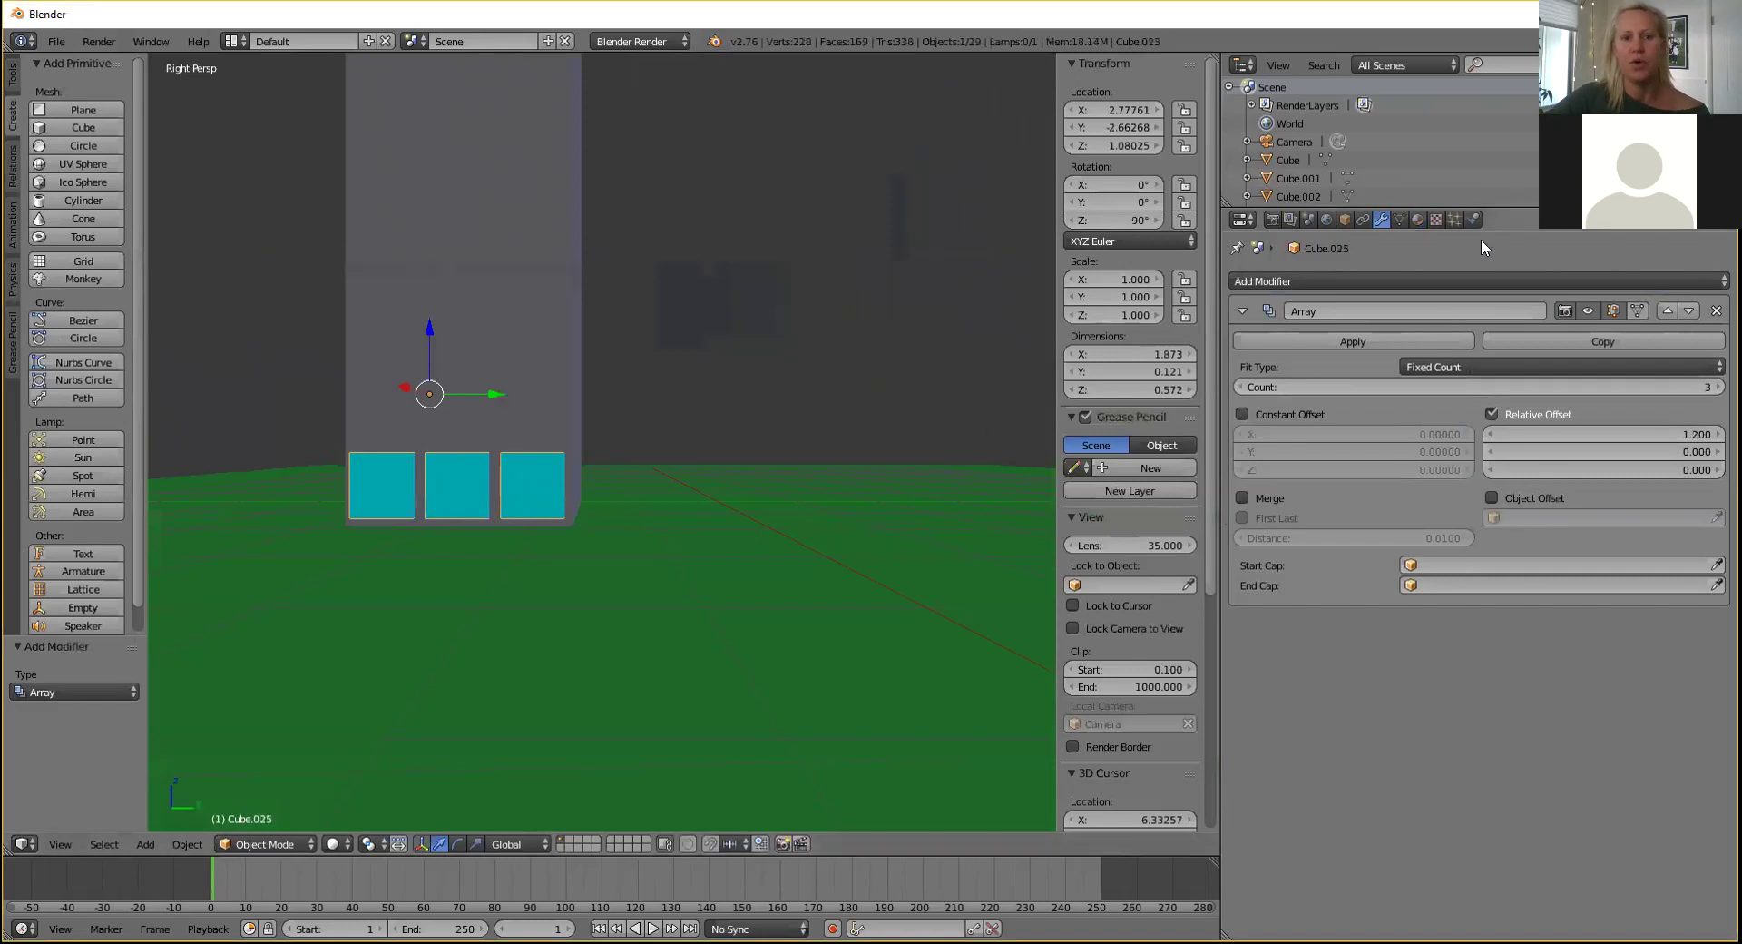
Add a second Array modifier and bring its relative offset X to 0.
left_click(1315, 279)
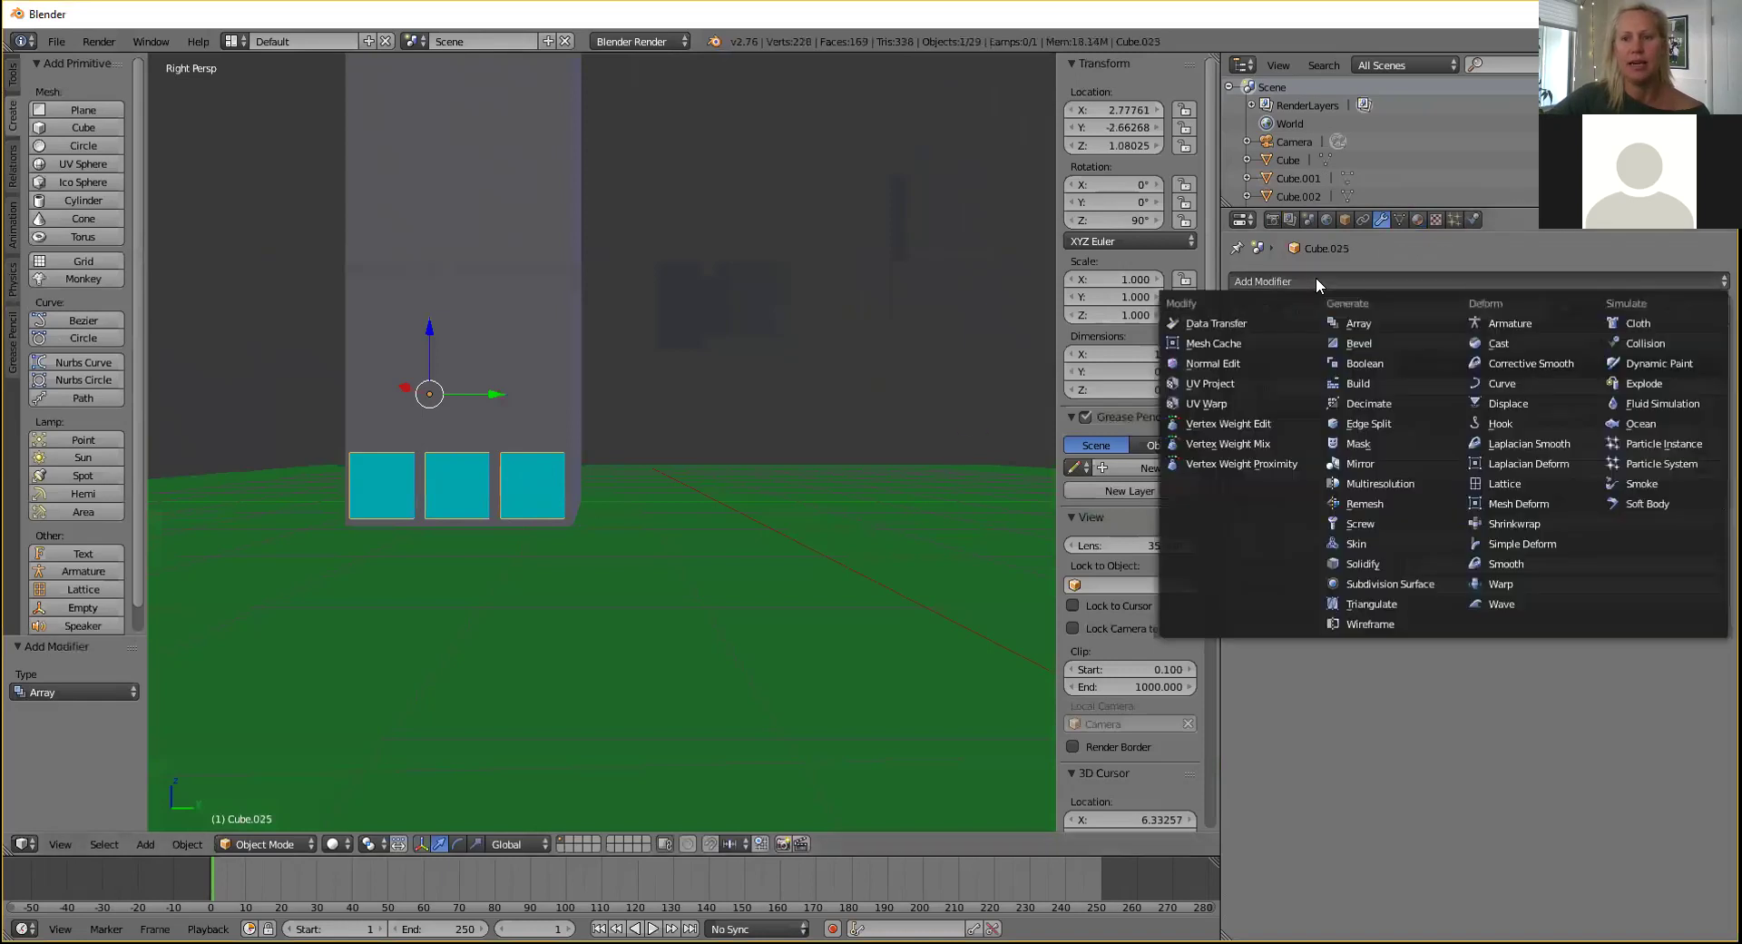
left_click(1345, 322)
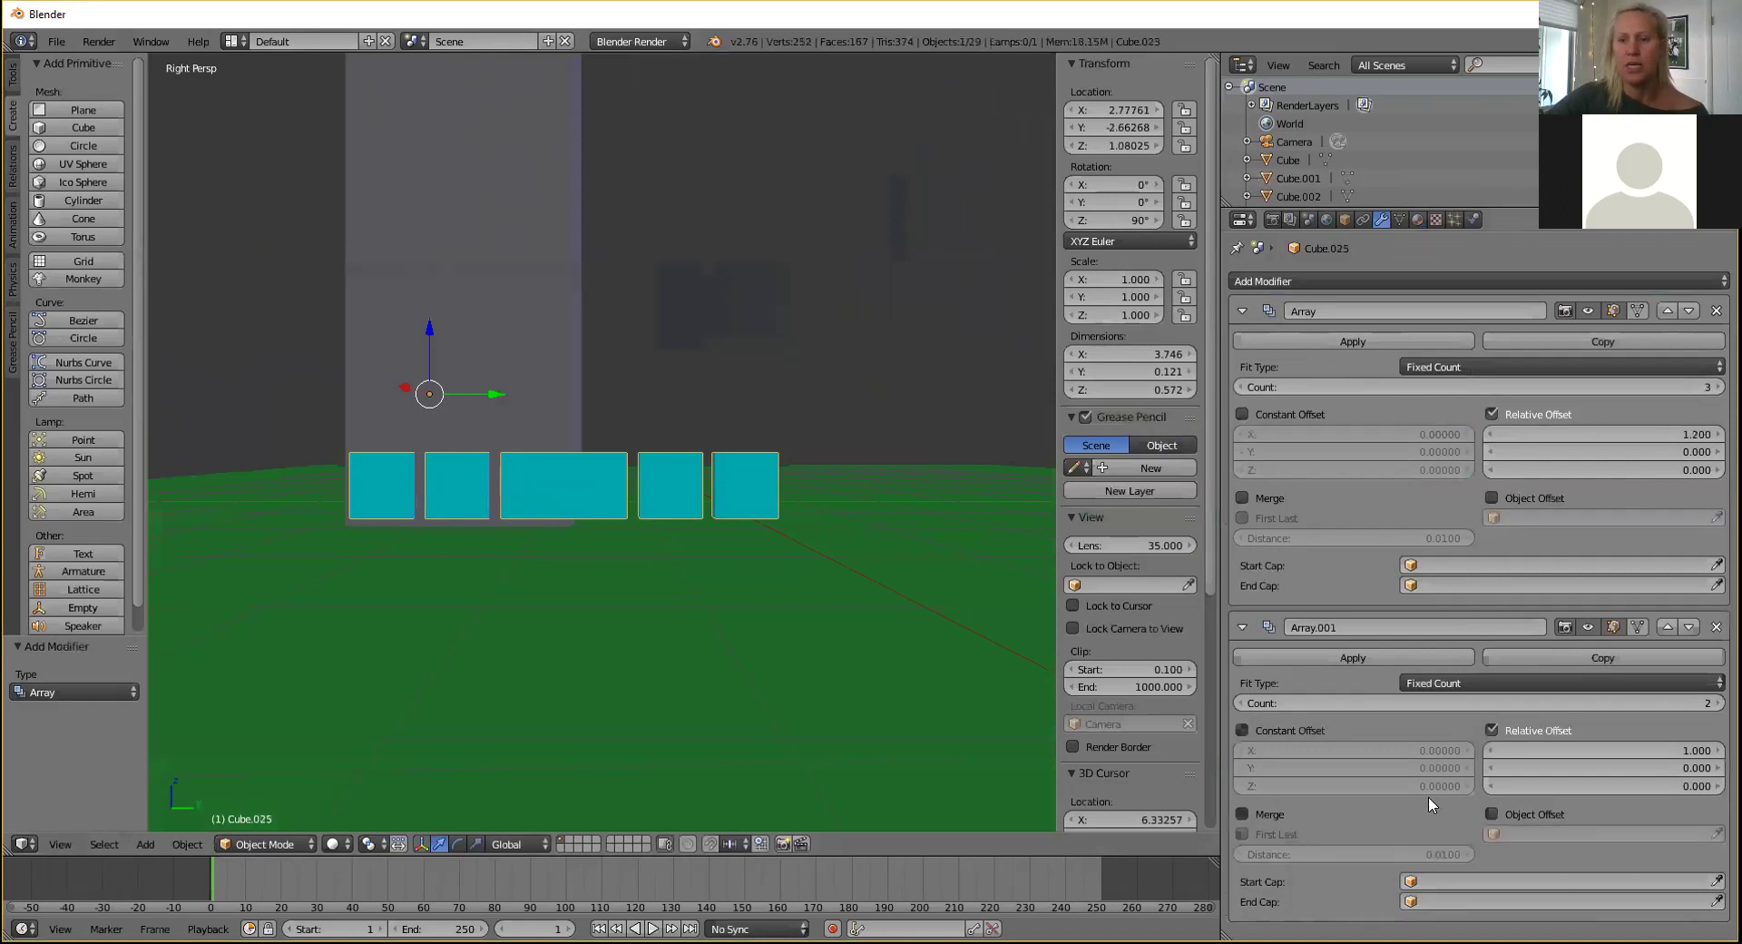
left_click(1488, 750)
left_click(1487, 750)
left_click(1487, 750)
left_click(1488, 750)
left_click(1488, 750)
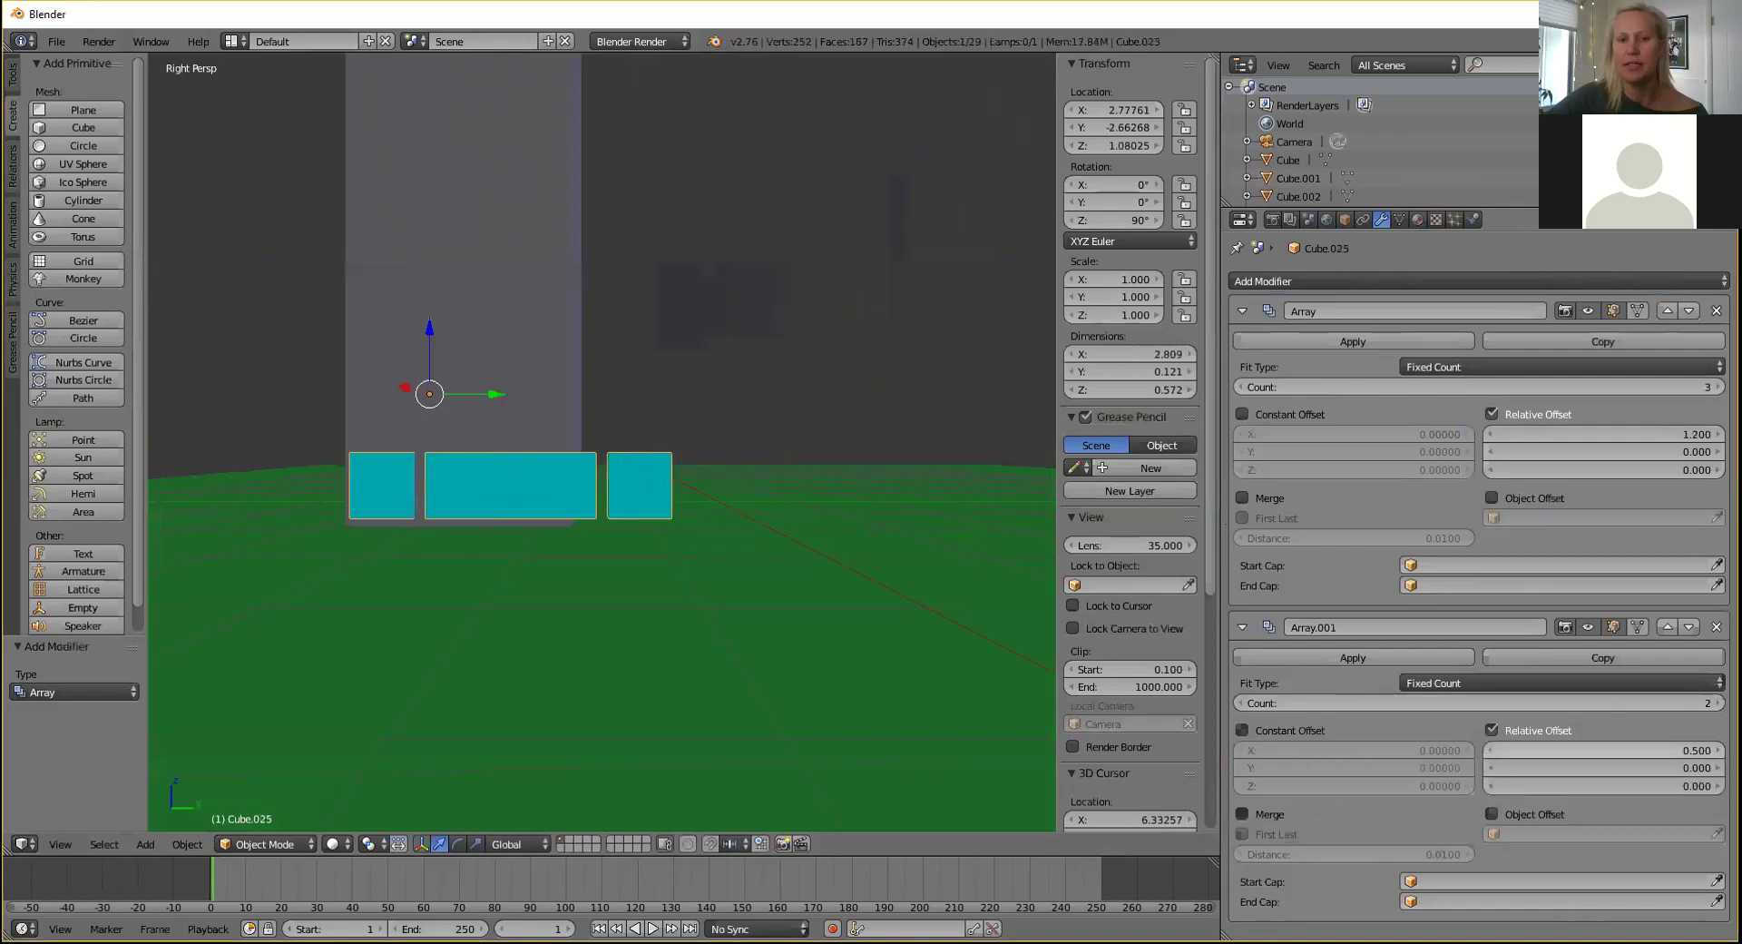
left_click(1488, 750)
left_click(1487, 750)
left_click(1487, 751)
left_click(1487, 750)
left_click(1487, 750)
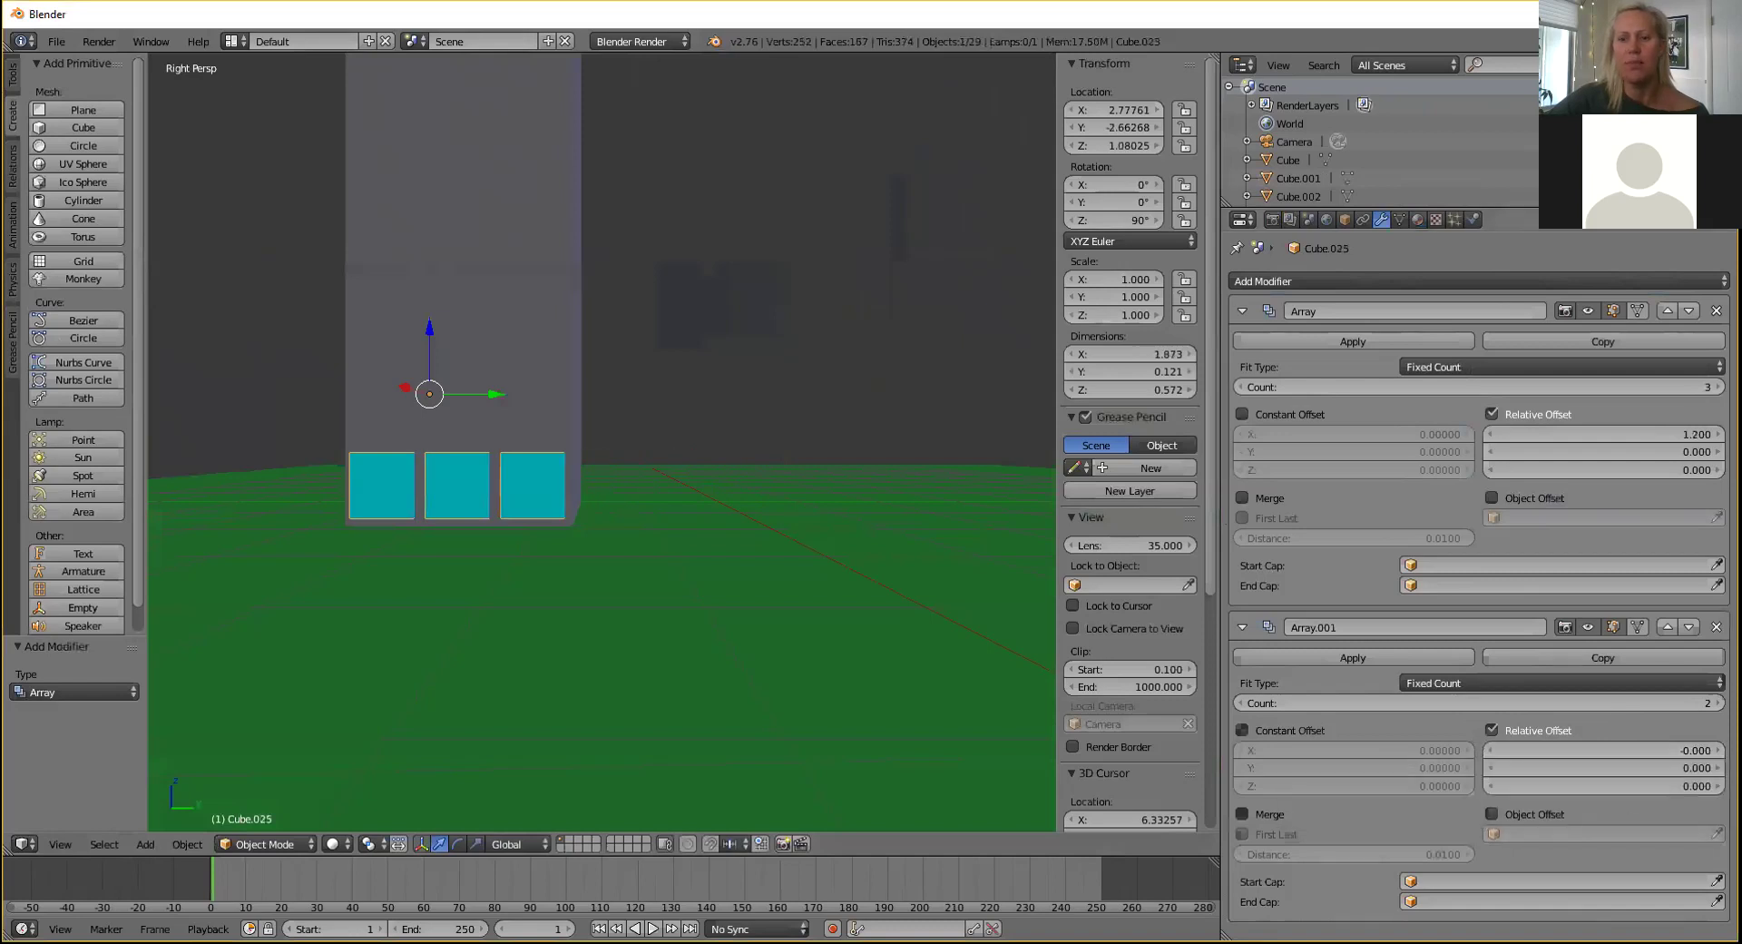
Raise the second Array's relative offset Z to 1.2 to stack rows upward.
left_click(1718, 785)
left_click(1718, 786)
left_click(1717, 786)
left_click(1718, 786)
left_click(1718, 786)
left_click(1717, 786)
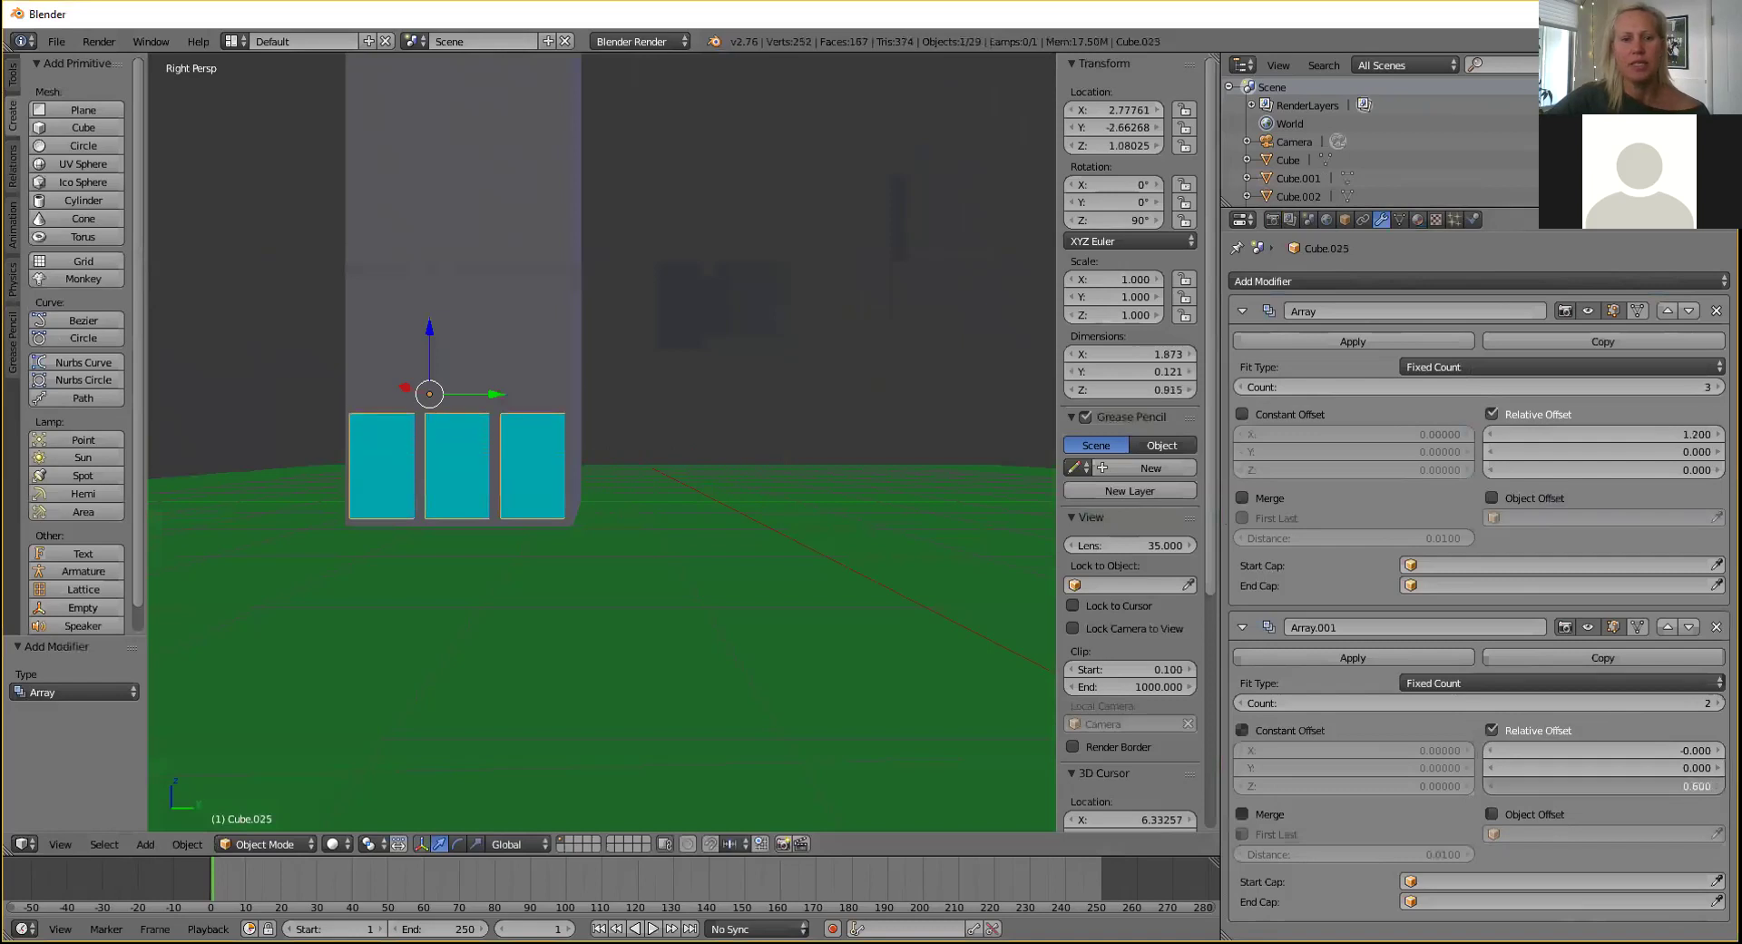
left_click(1718, 786)
double_click(1718, 786)
left_click(1718, 786)
left_click(1717, 786)
left_click(1718, 786)
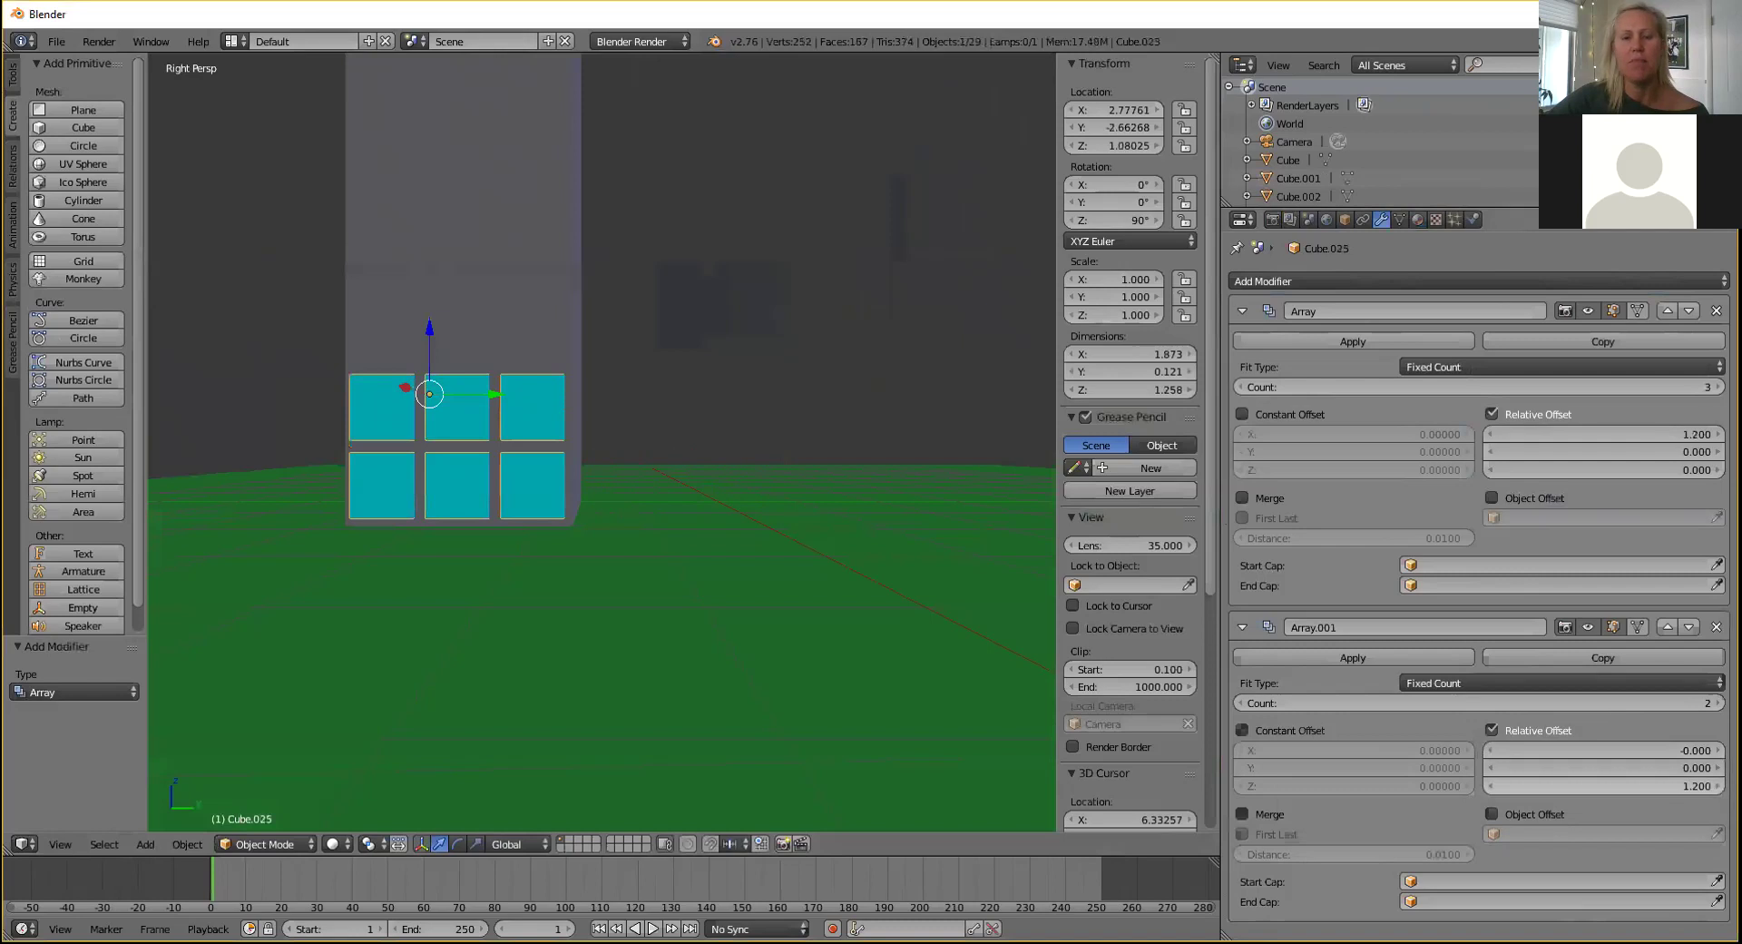
Set the second Array's Count to 8 rows of windows.
left_click(1679, 704)
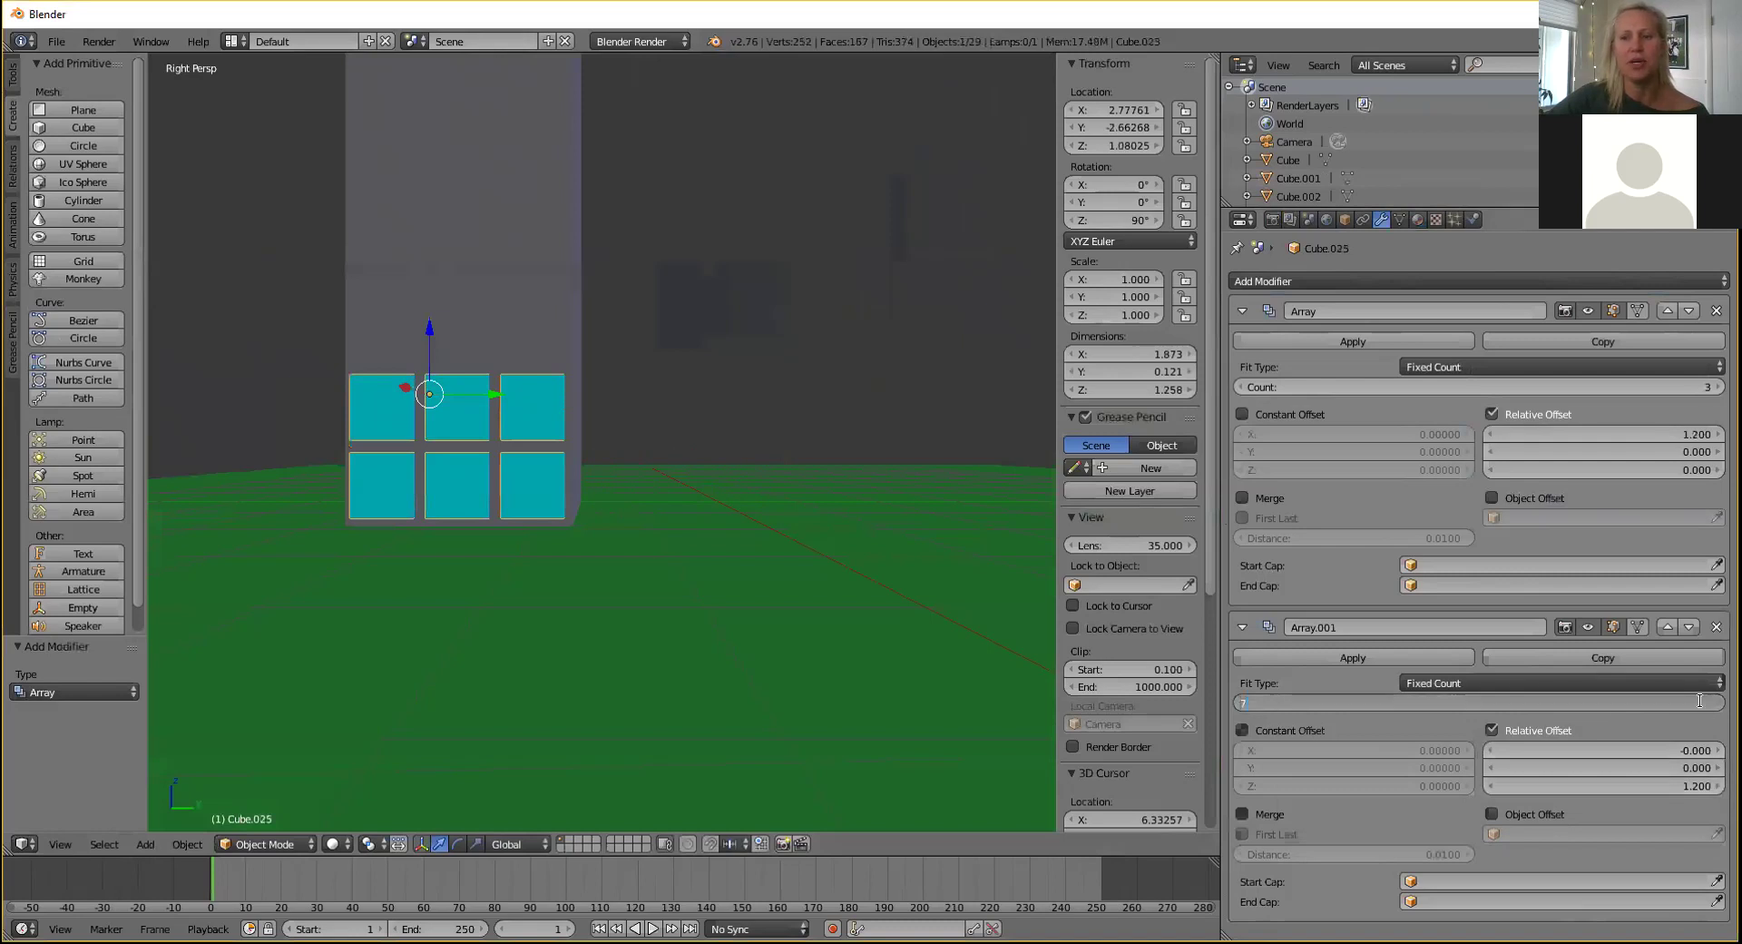
type("7")
key("Return")
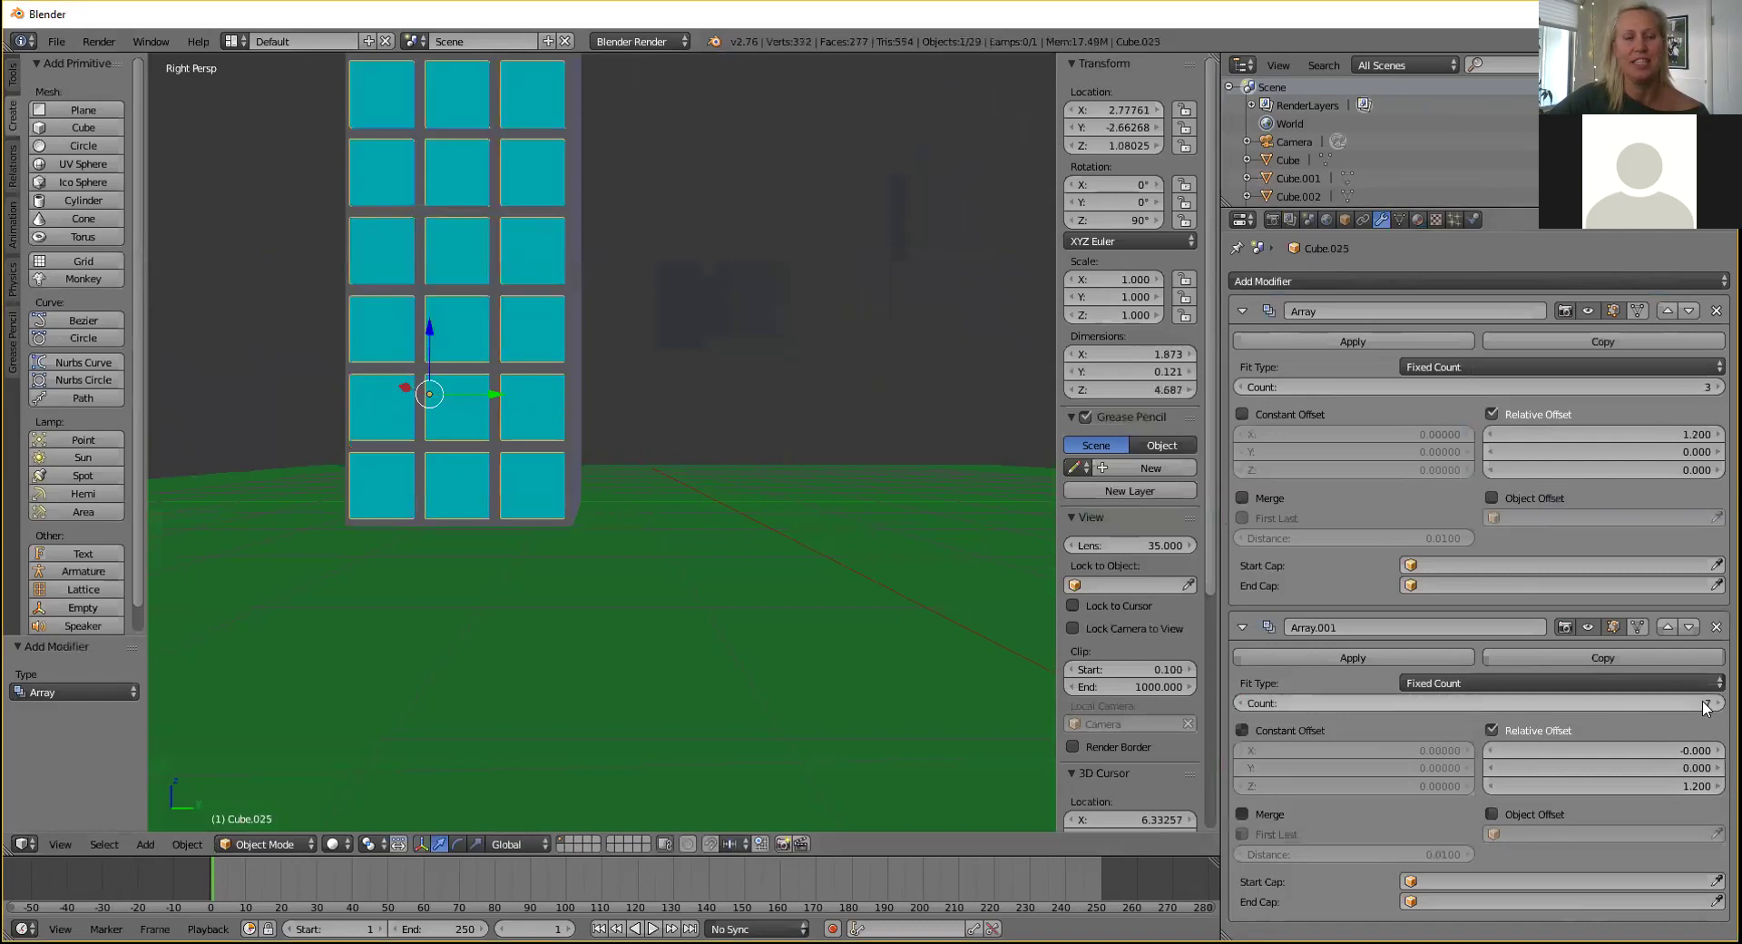
middle_click_drag(672, 293, 789, 431, "shift")
left_click(1717, 703)
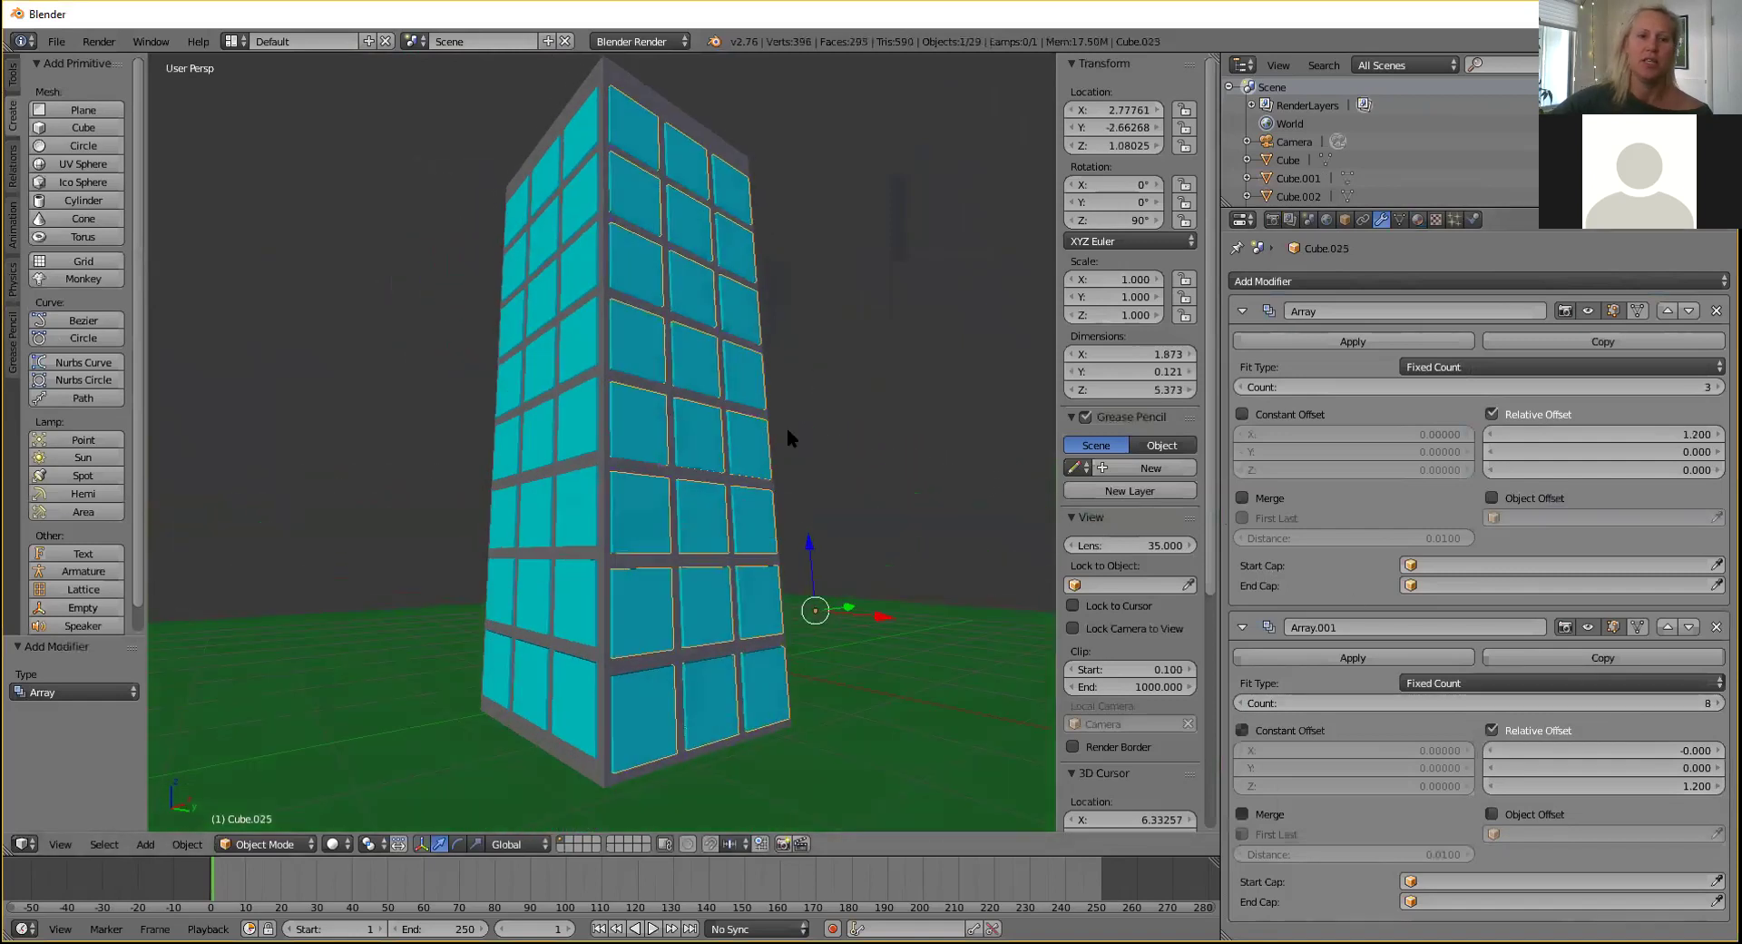
Raise the window grid slightly along Z and view the building from above.
key("g")
key("z")
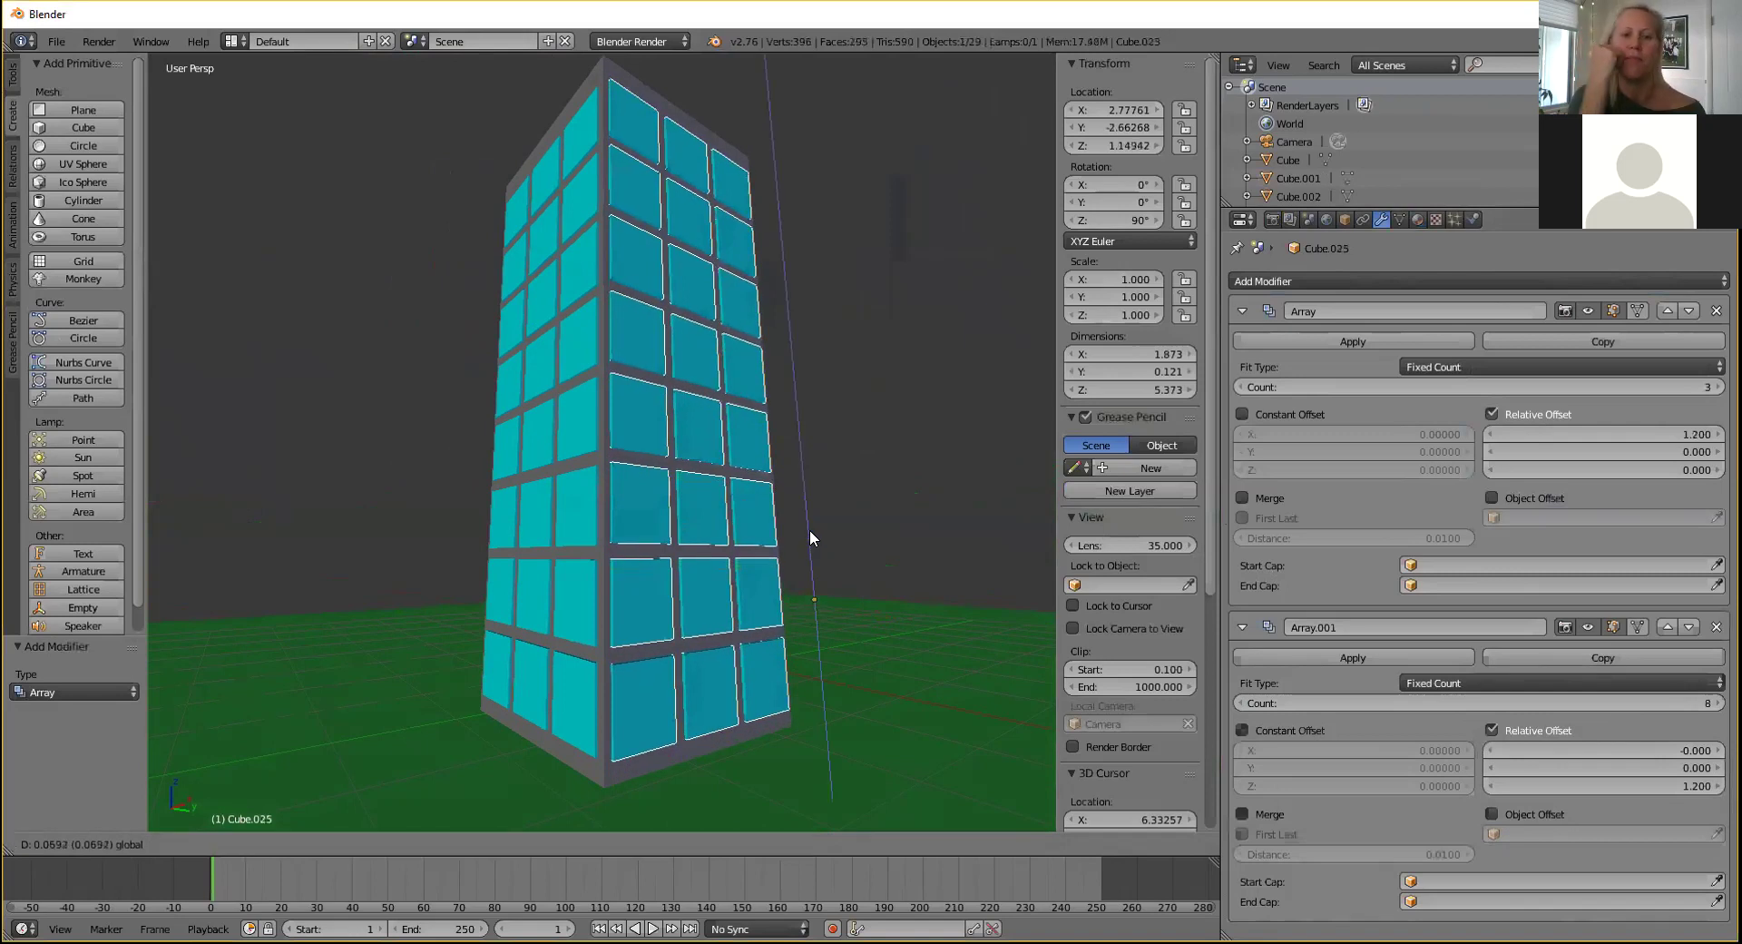
left_click(809, 531)
middle_click_drag(858, 433, 860, 471)
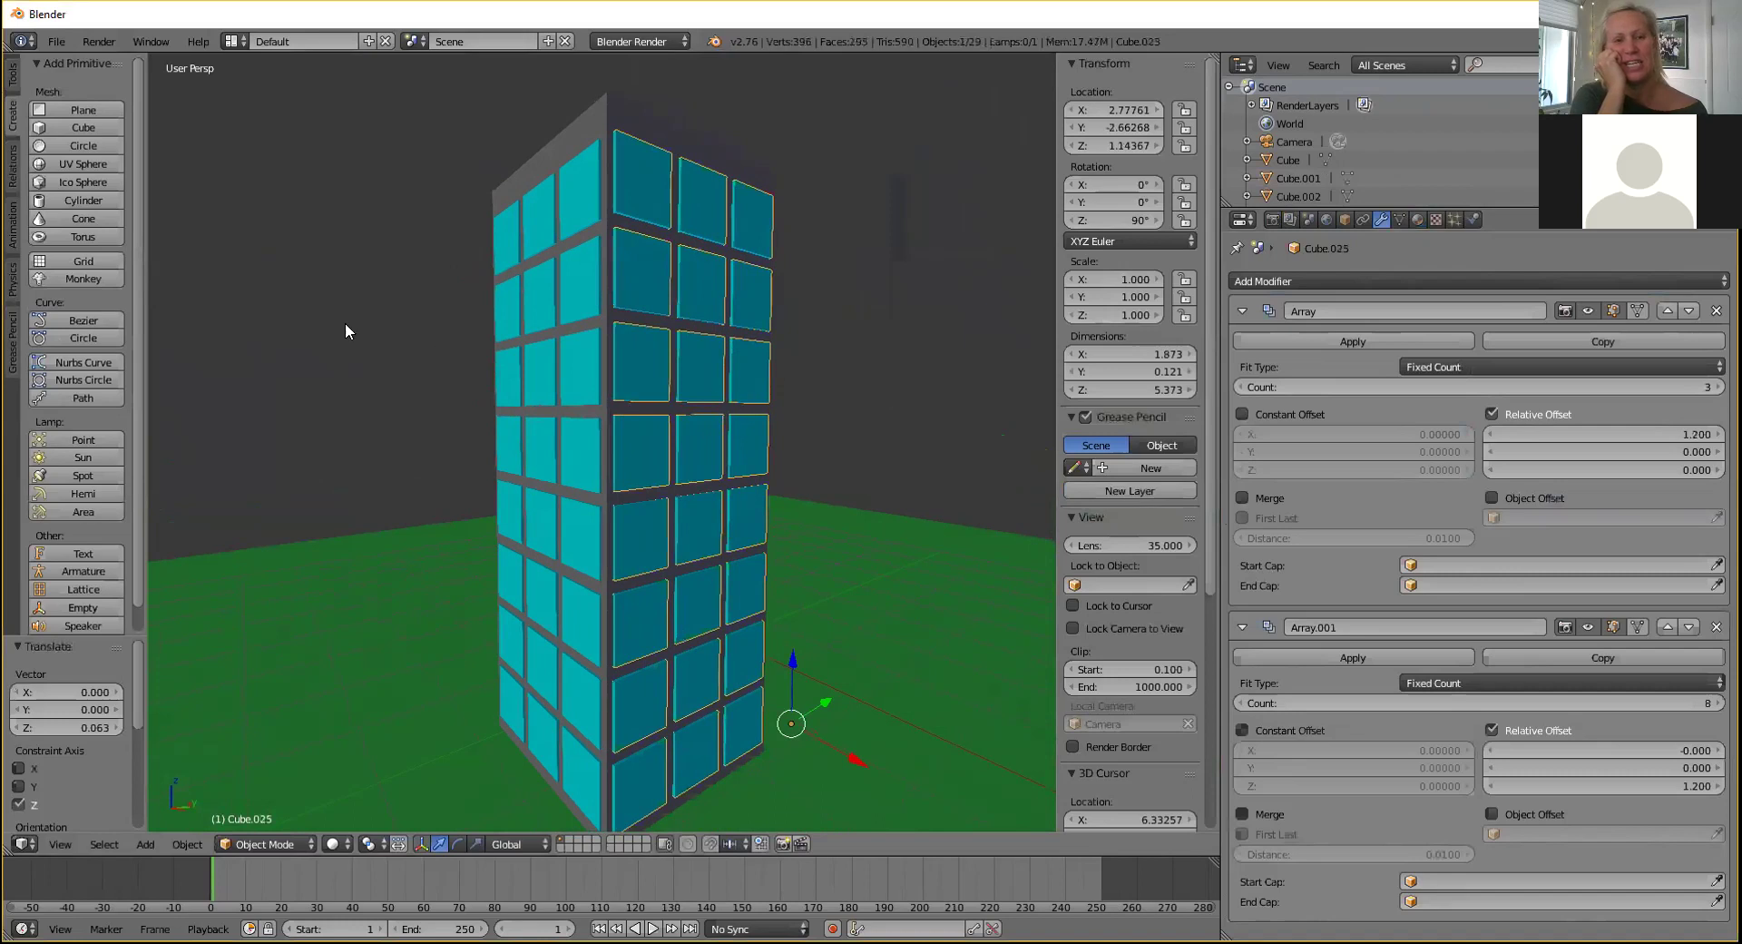
middle_click_drag(863, 392, 861, 397)
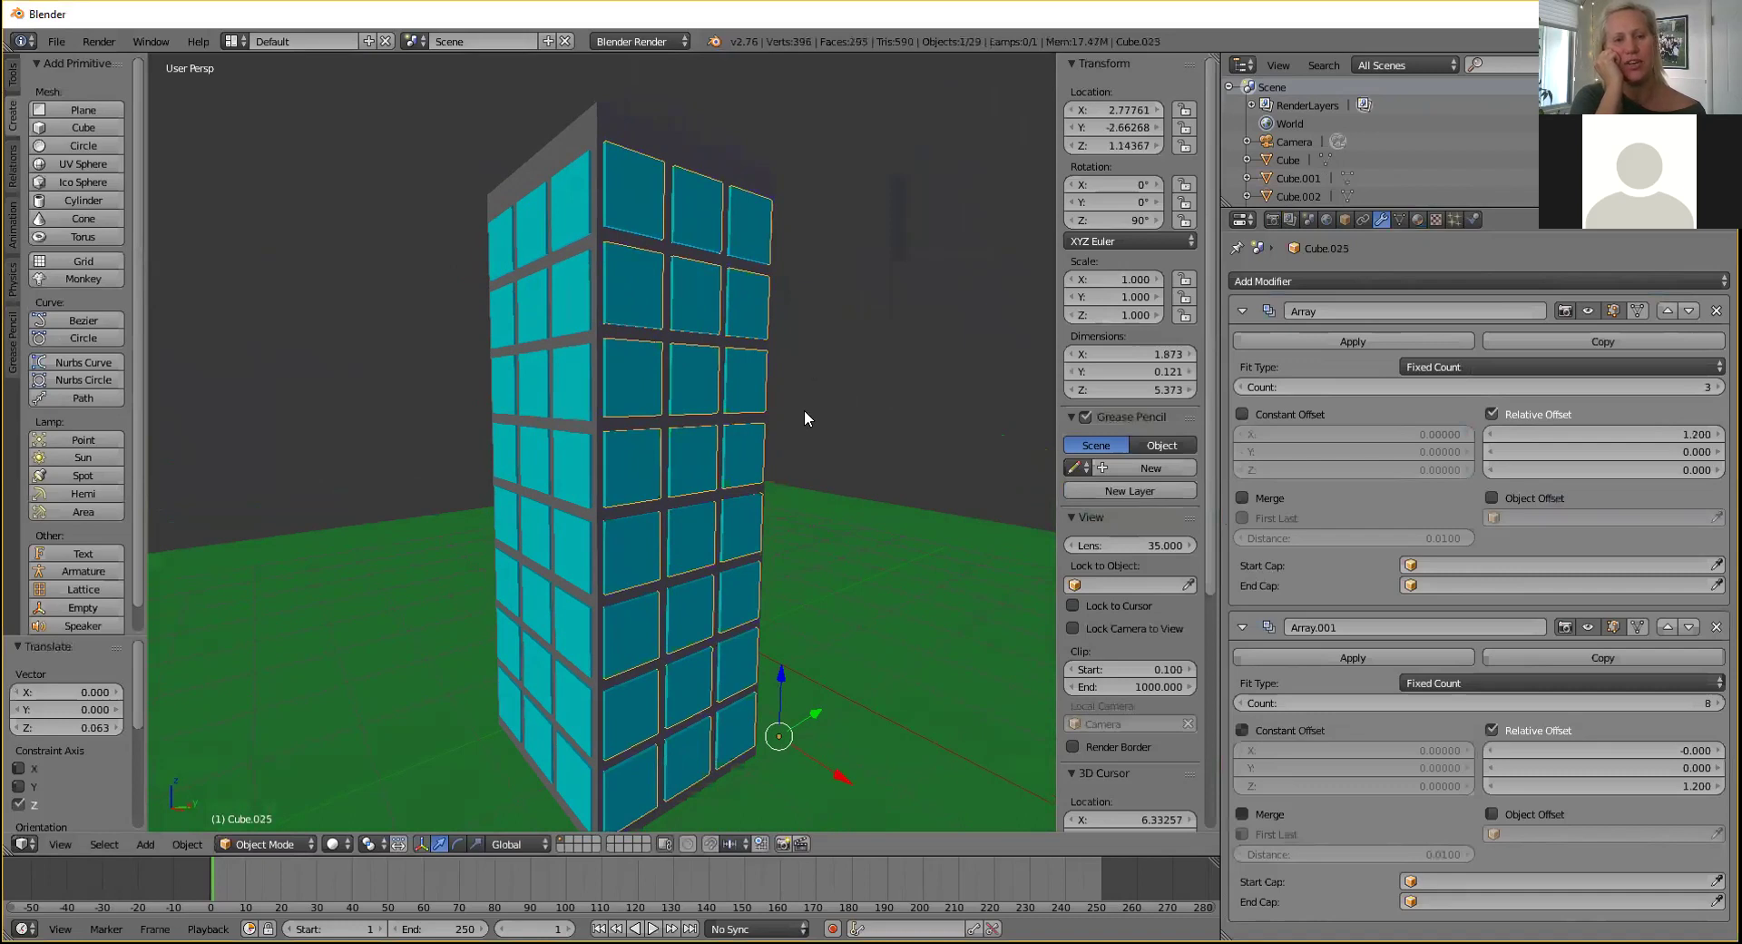
middle_click_drag(807, 401, 617, 722)
Paste a copy of the window grid and shift it 2.505 along Y beside the tower.
key("ctrl+v")
left_click_drag(621, 715, 810, 664)
middle_click_drag(857, 613, 718, 592)
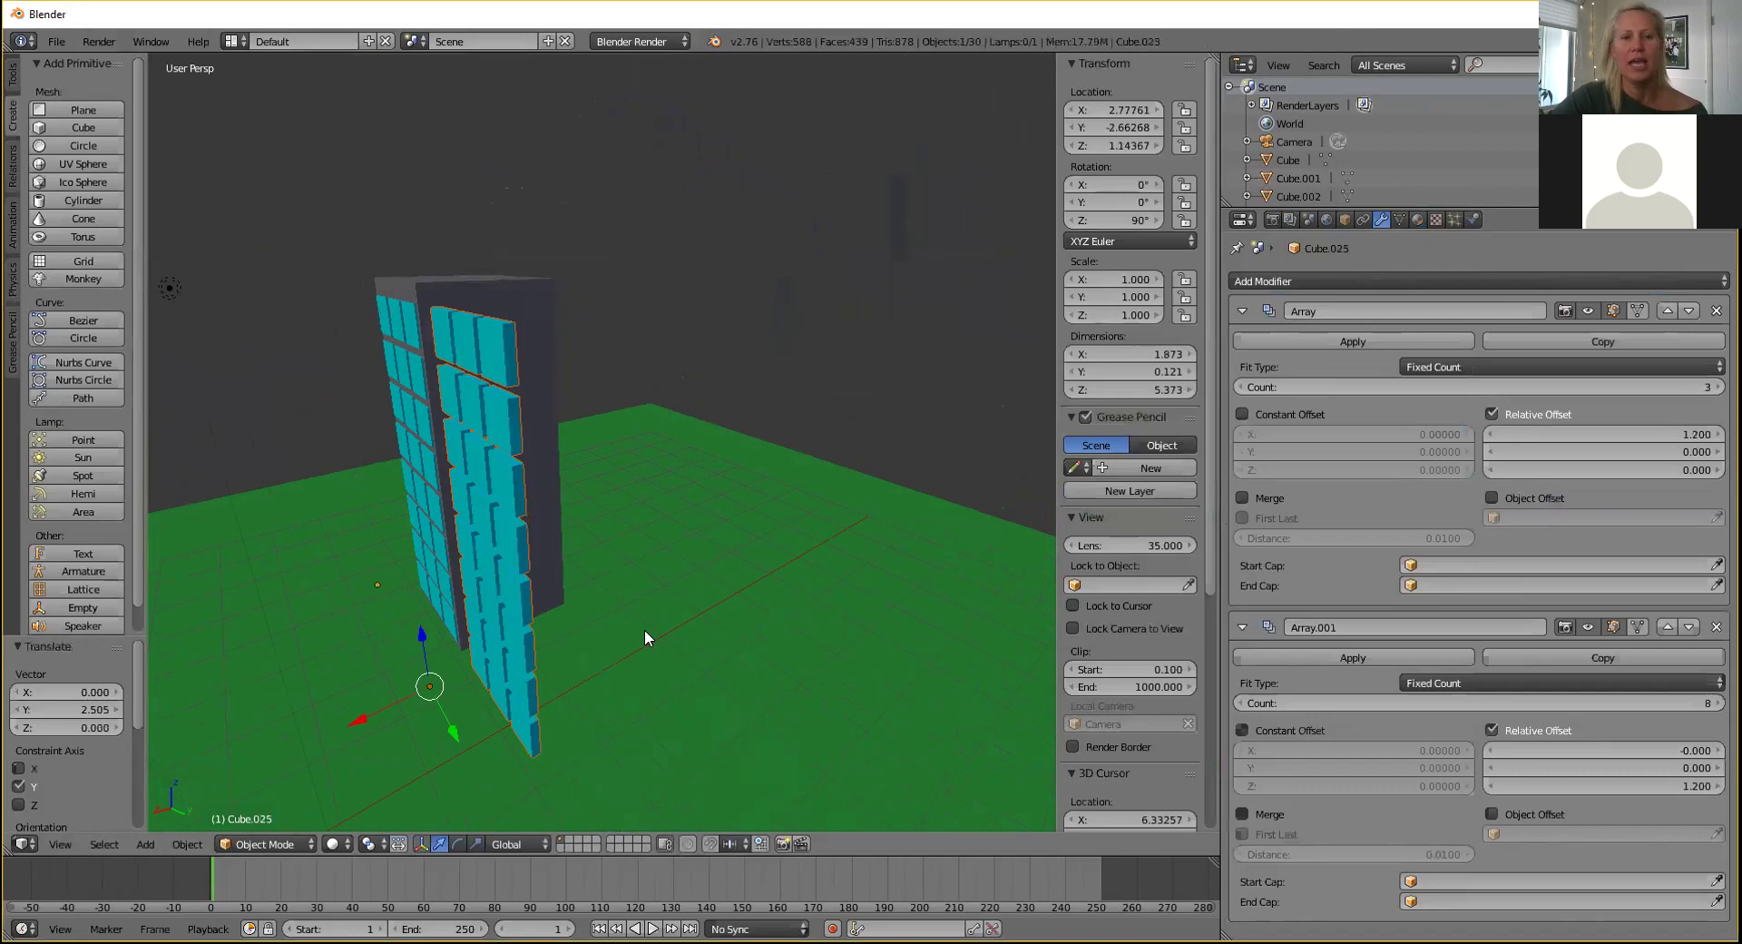
Cancel the trial Z rotation and undo the extra pasted window grid.
key("r")
key("z")
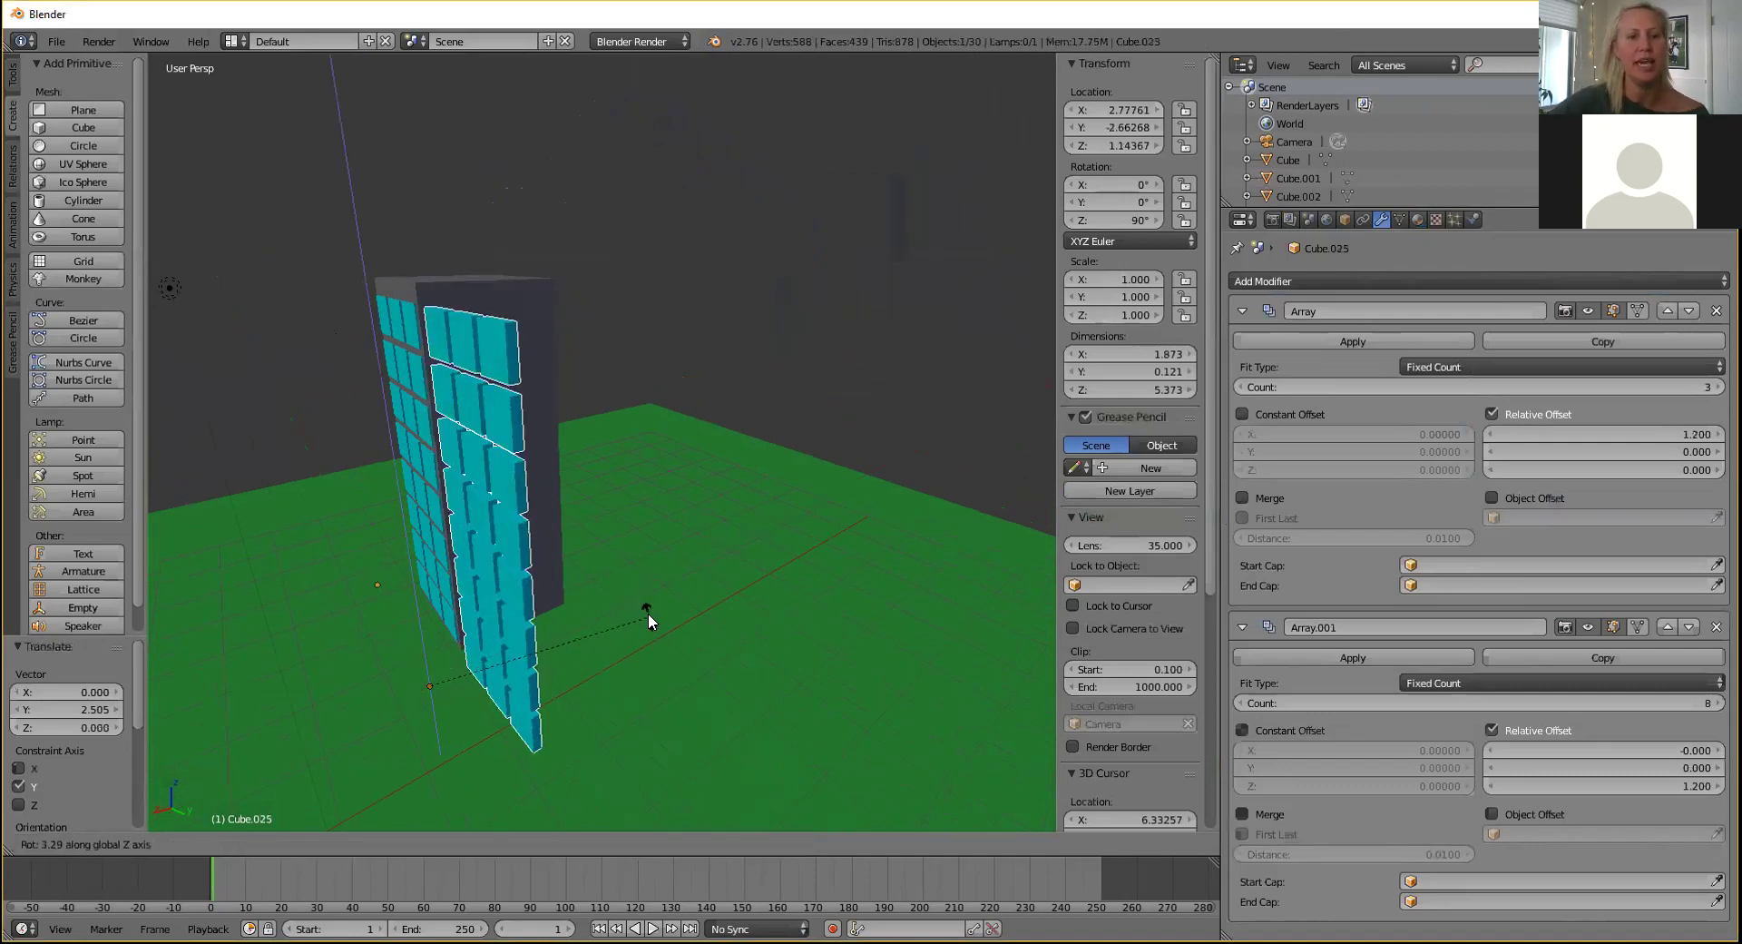
key("Escape")
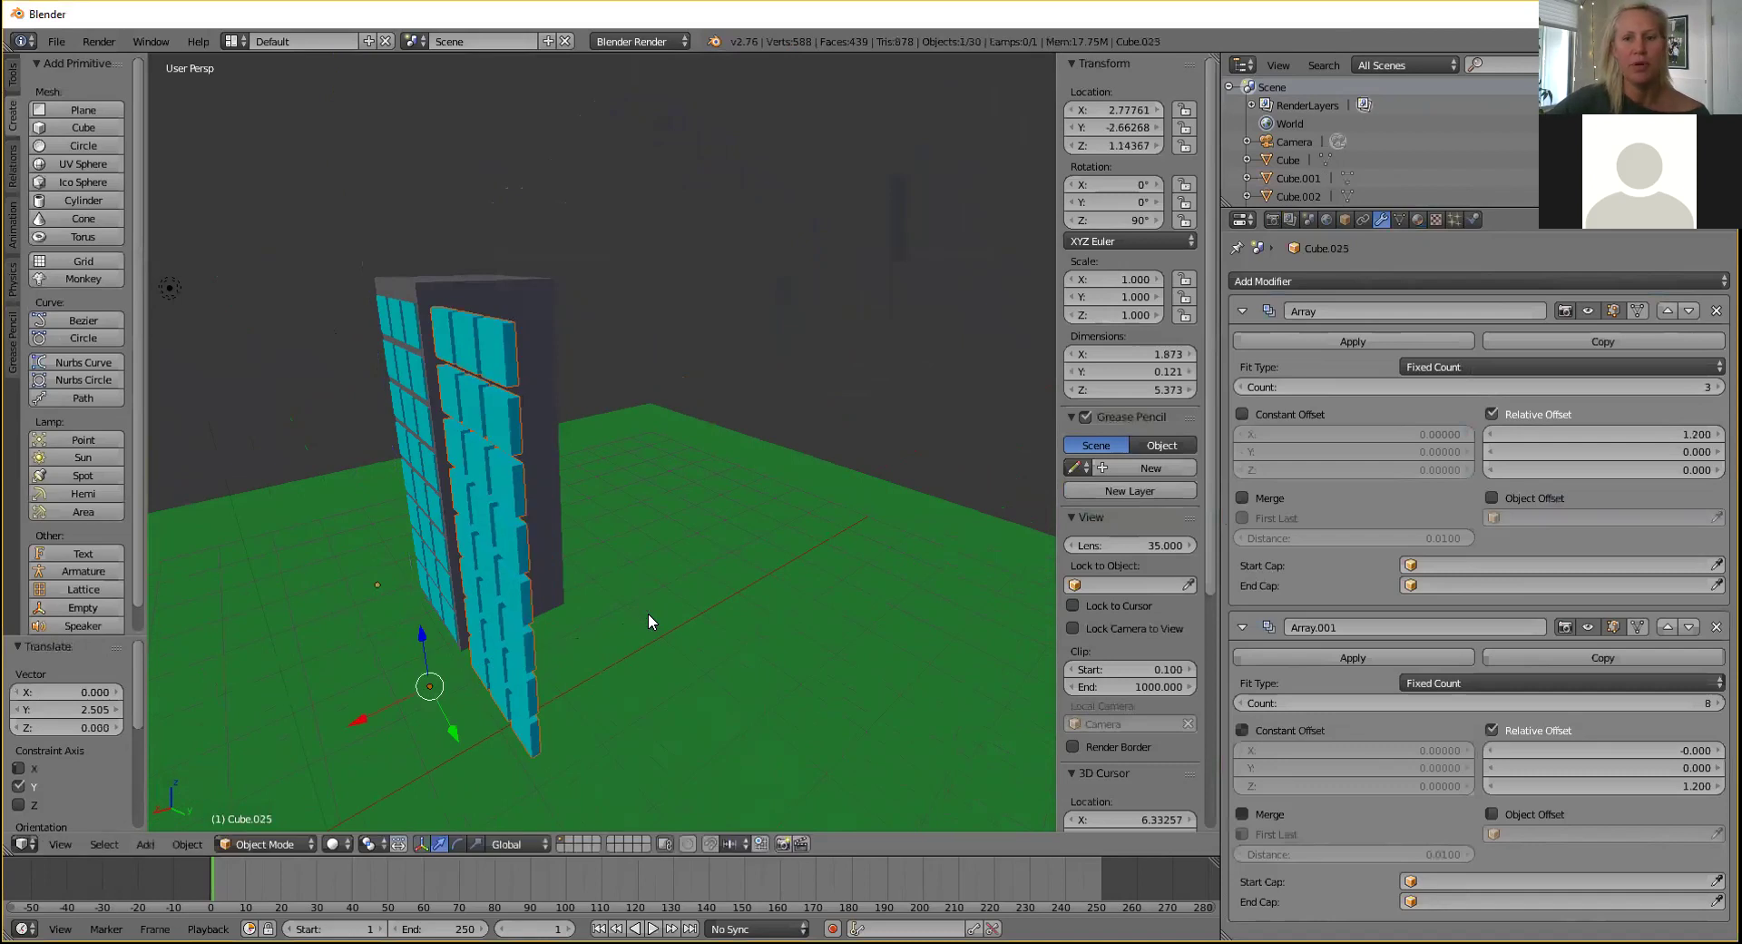
middle_click_drag(674, 409, 735, 373)
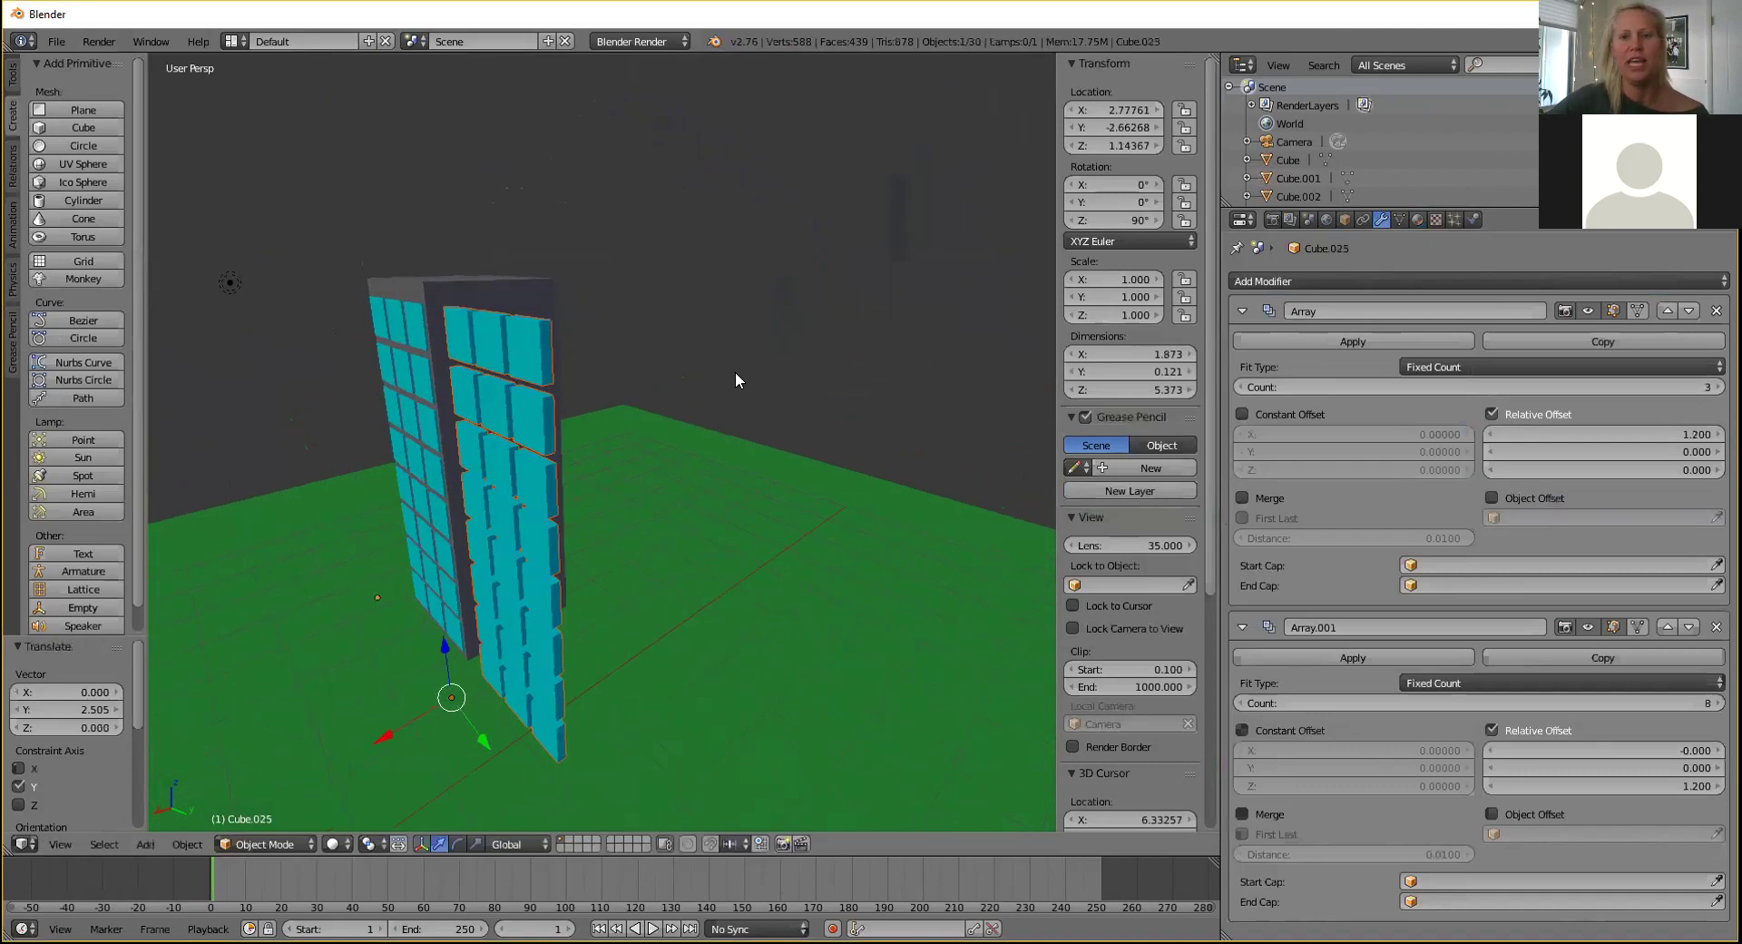
key("ctrl+z")
Duplicate the window grid along Y and set the copy's Z rotation to 180°.
key("shift+d")
key("y")
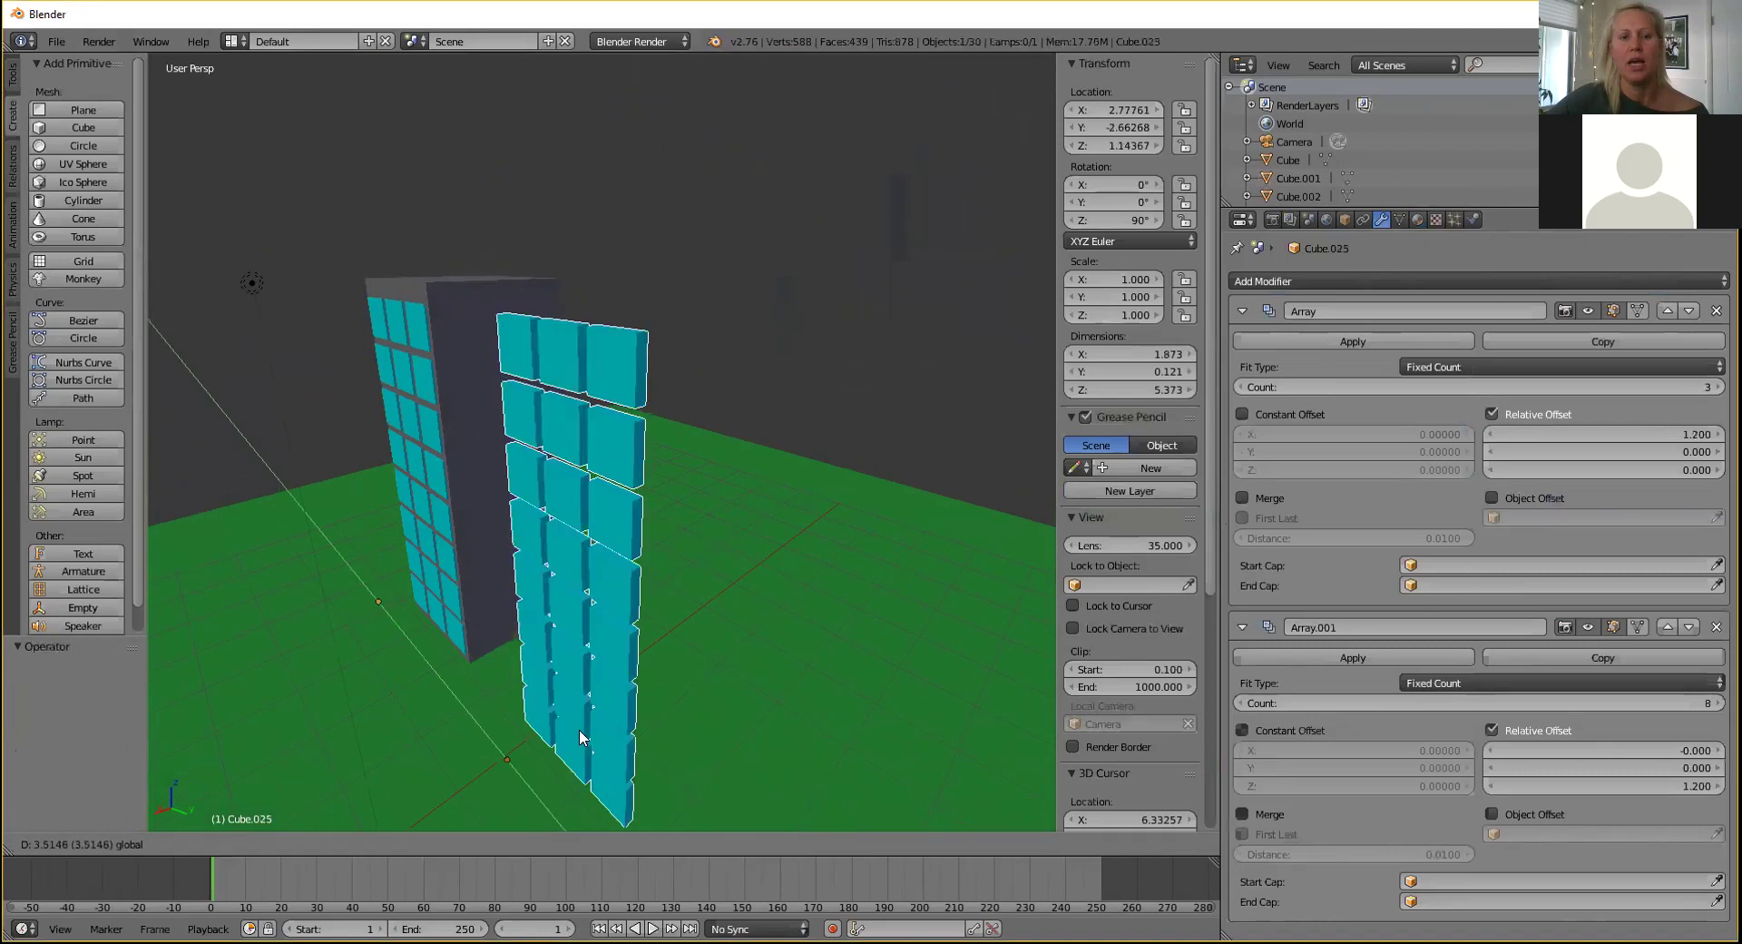
left_click(569, 682)
middle_click_drag(756, 435, 807, 413)
left_click(1100, 221)
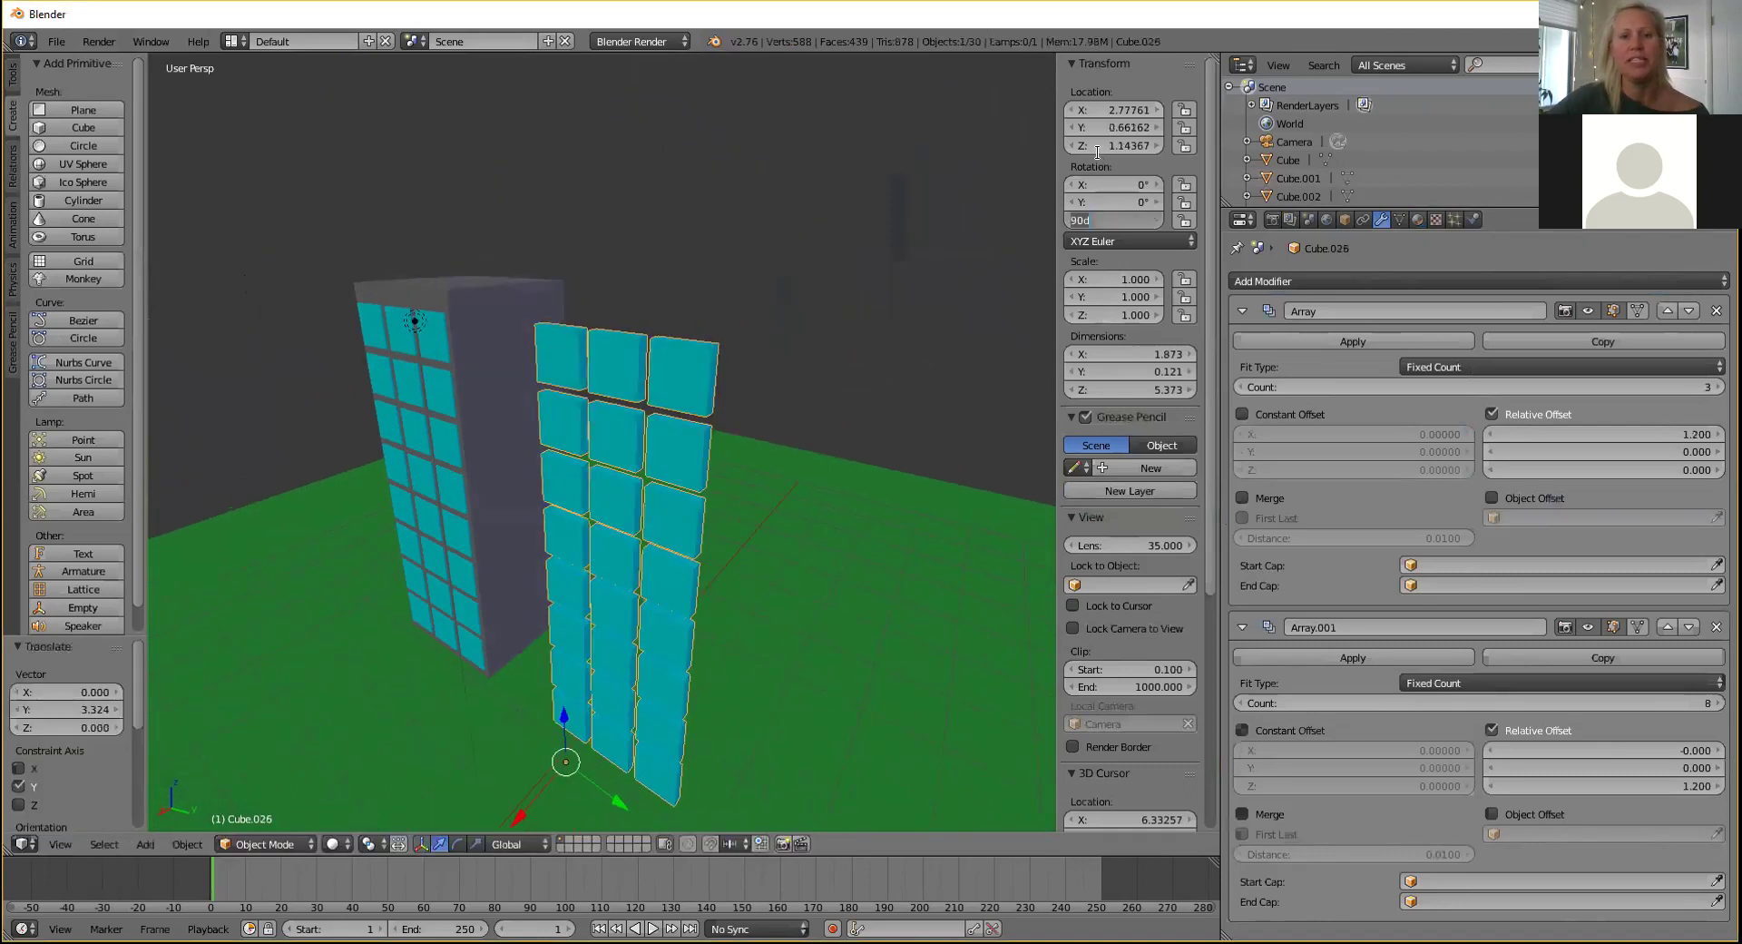
type("180")
key("Return")
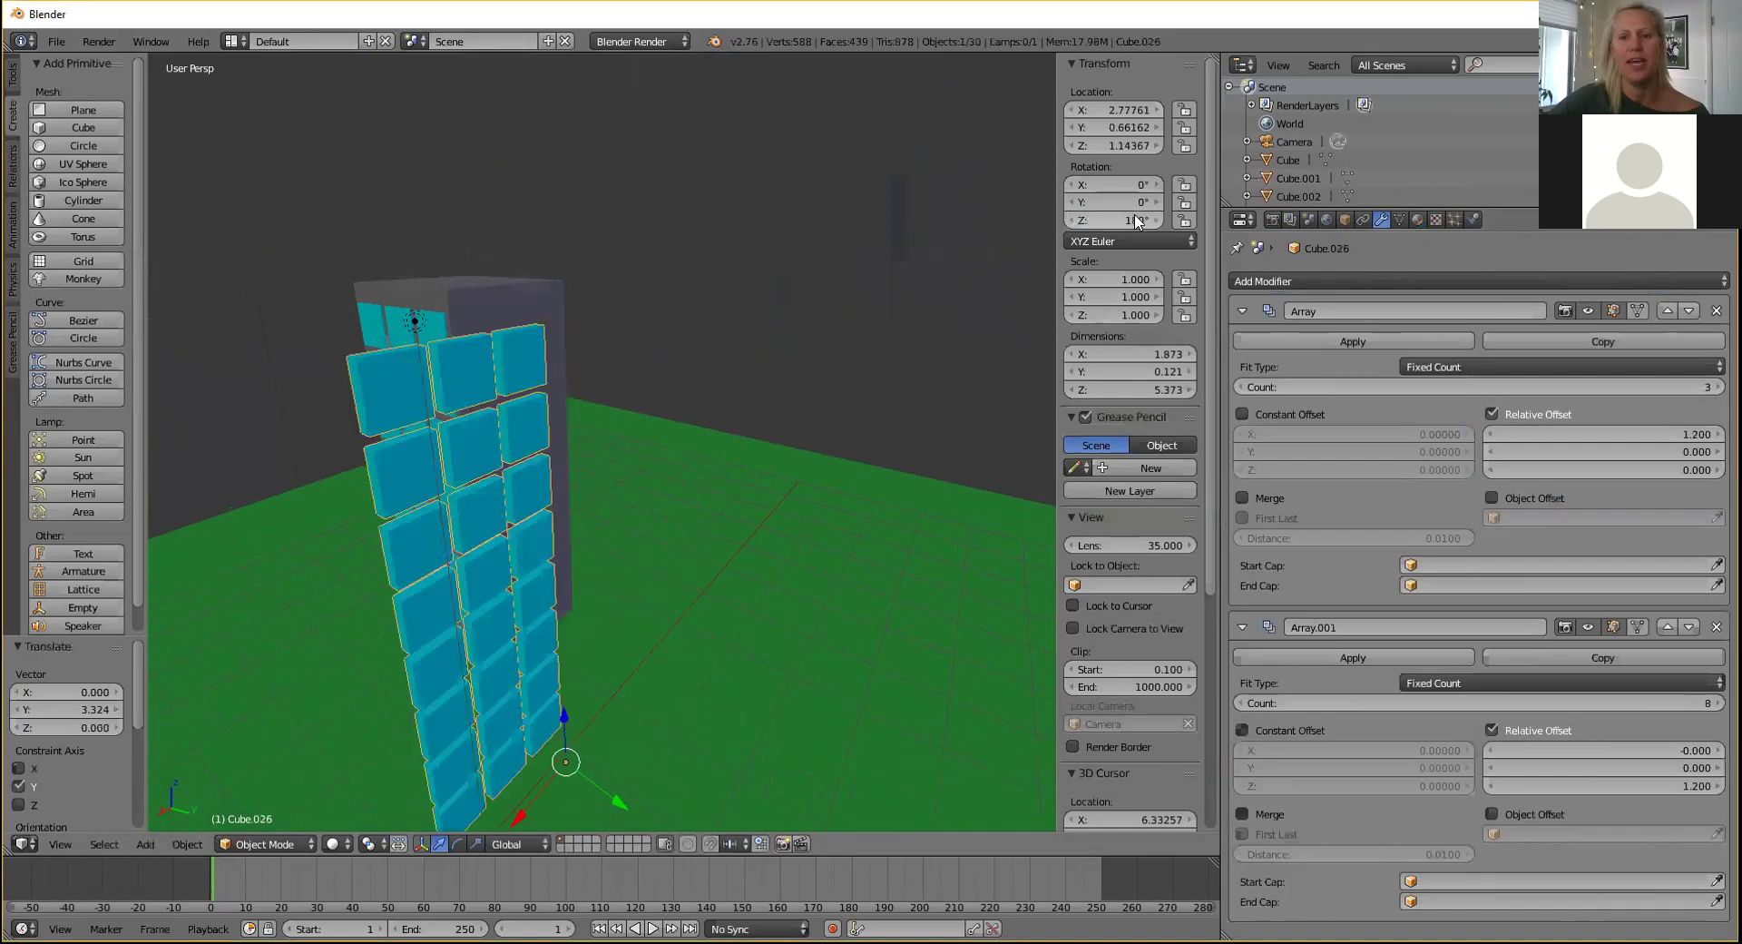
Move the rotated copy Cube.026 flush against the tower wall at Y -0.794.
middle_click_drag(623, 467, 589, 454)
left_click_drag(445, 693, 635, 605)
middle_click_drag(682, 594, 563, 727)
left_click_drag(564, 727, 592, 722)
middle_click_drag(711, 678, 787, 747)
left_click_drag(787, 748, 783, 736)
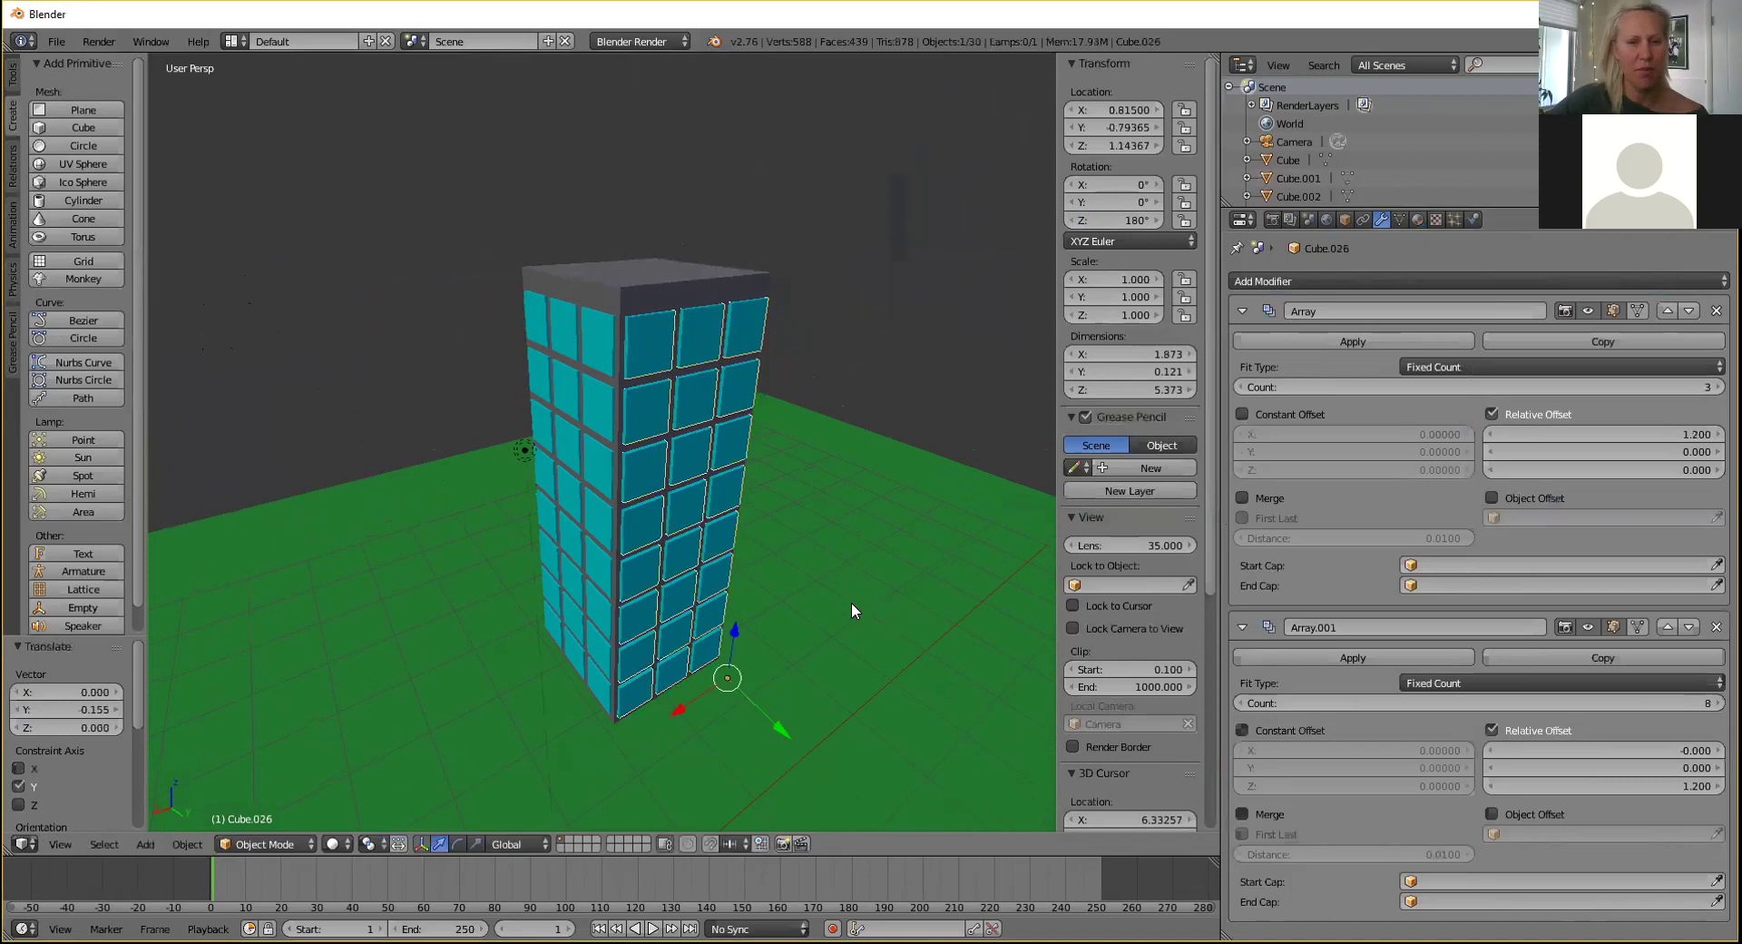
Paste another copy of the window grid and slide it along Y beside the tower.
key("ctrl+c")
key("ctrl+v")
left_click_drag(769, 721, 919, 865)
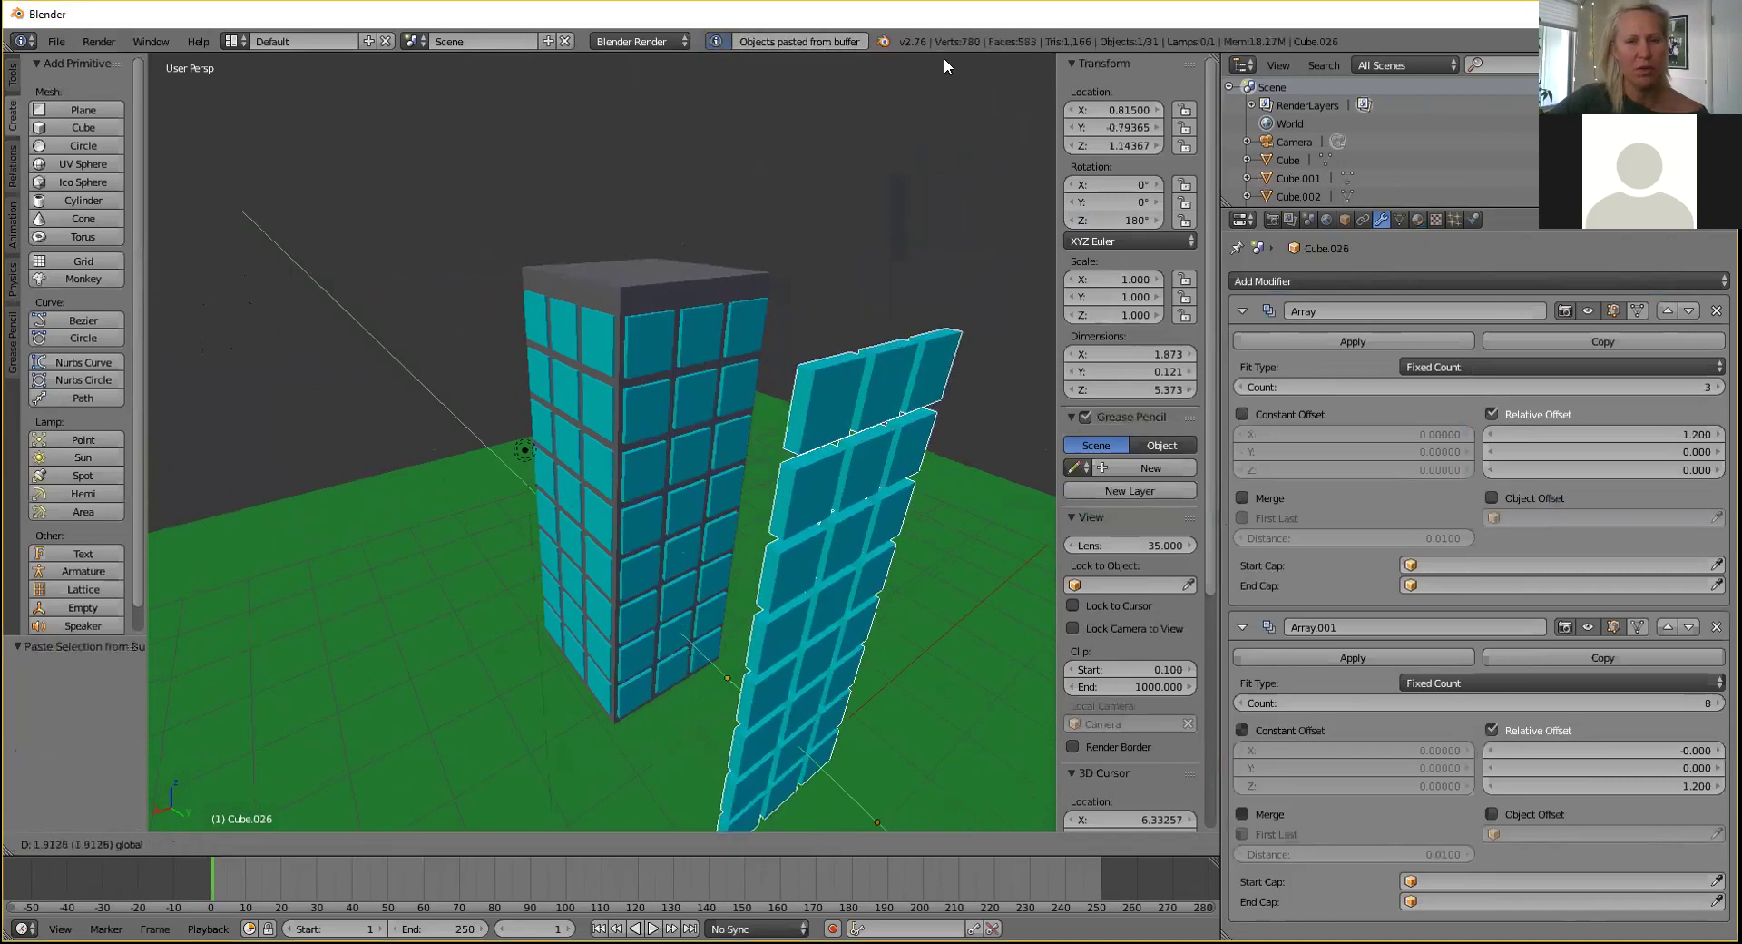
scroll(780, 489, "down", 1)
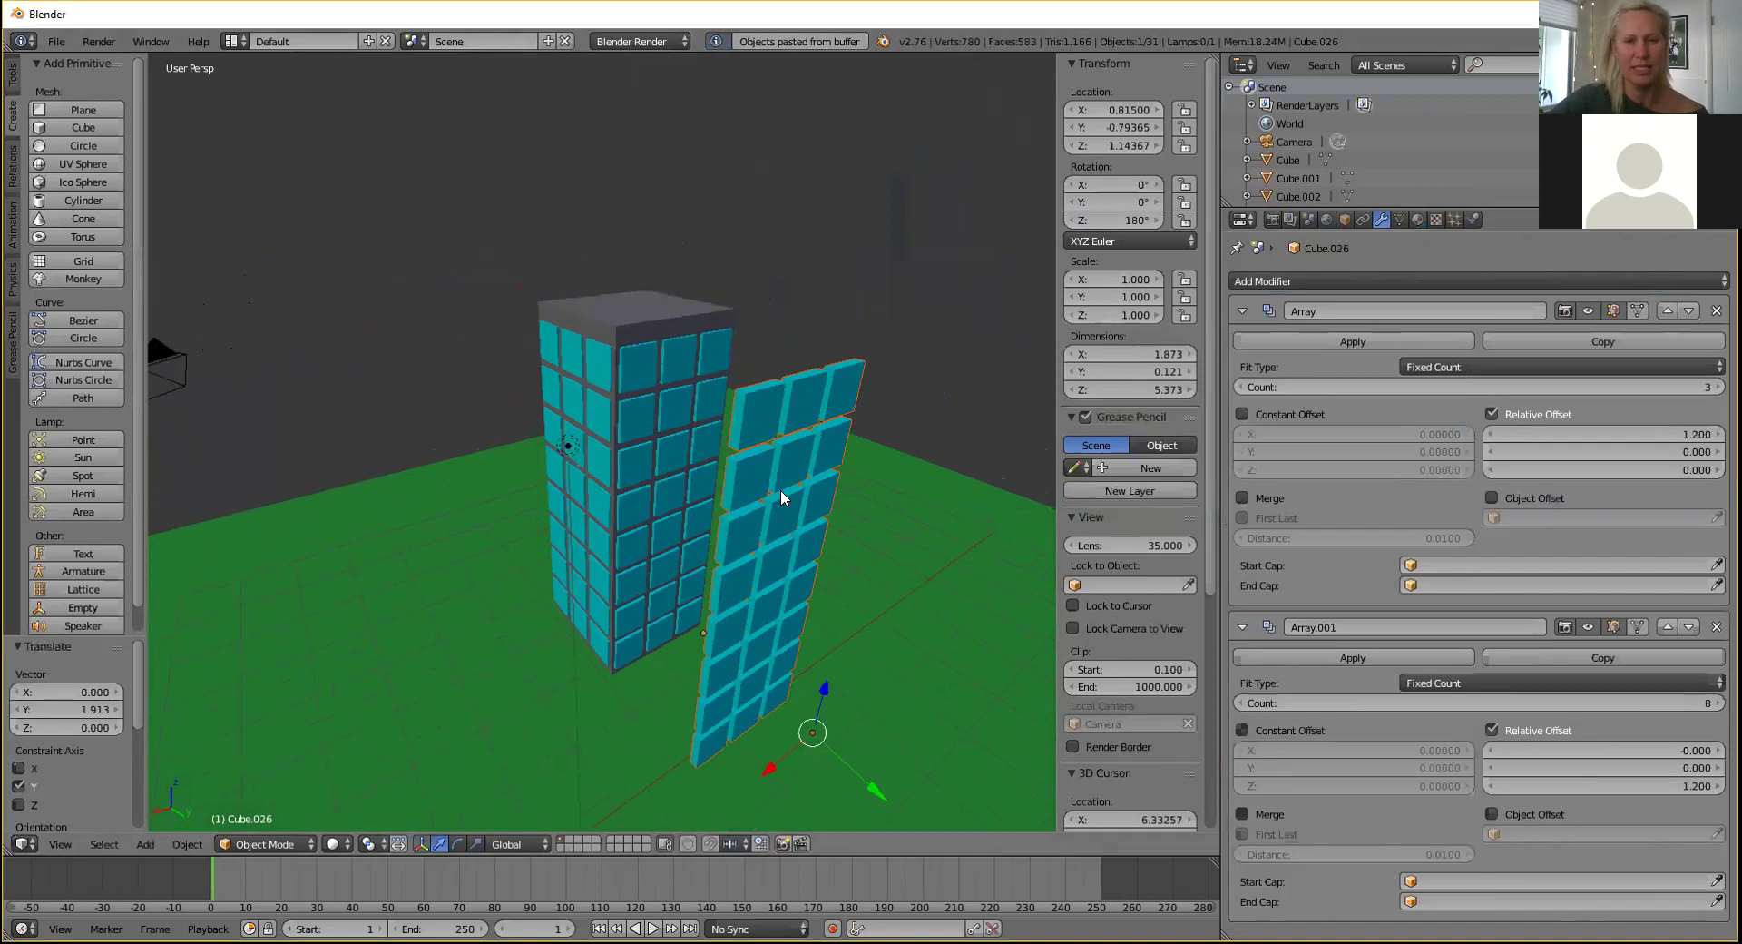
Rotate the pasted window array -90° around Z so it stands upright.
key("r")
key("x")
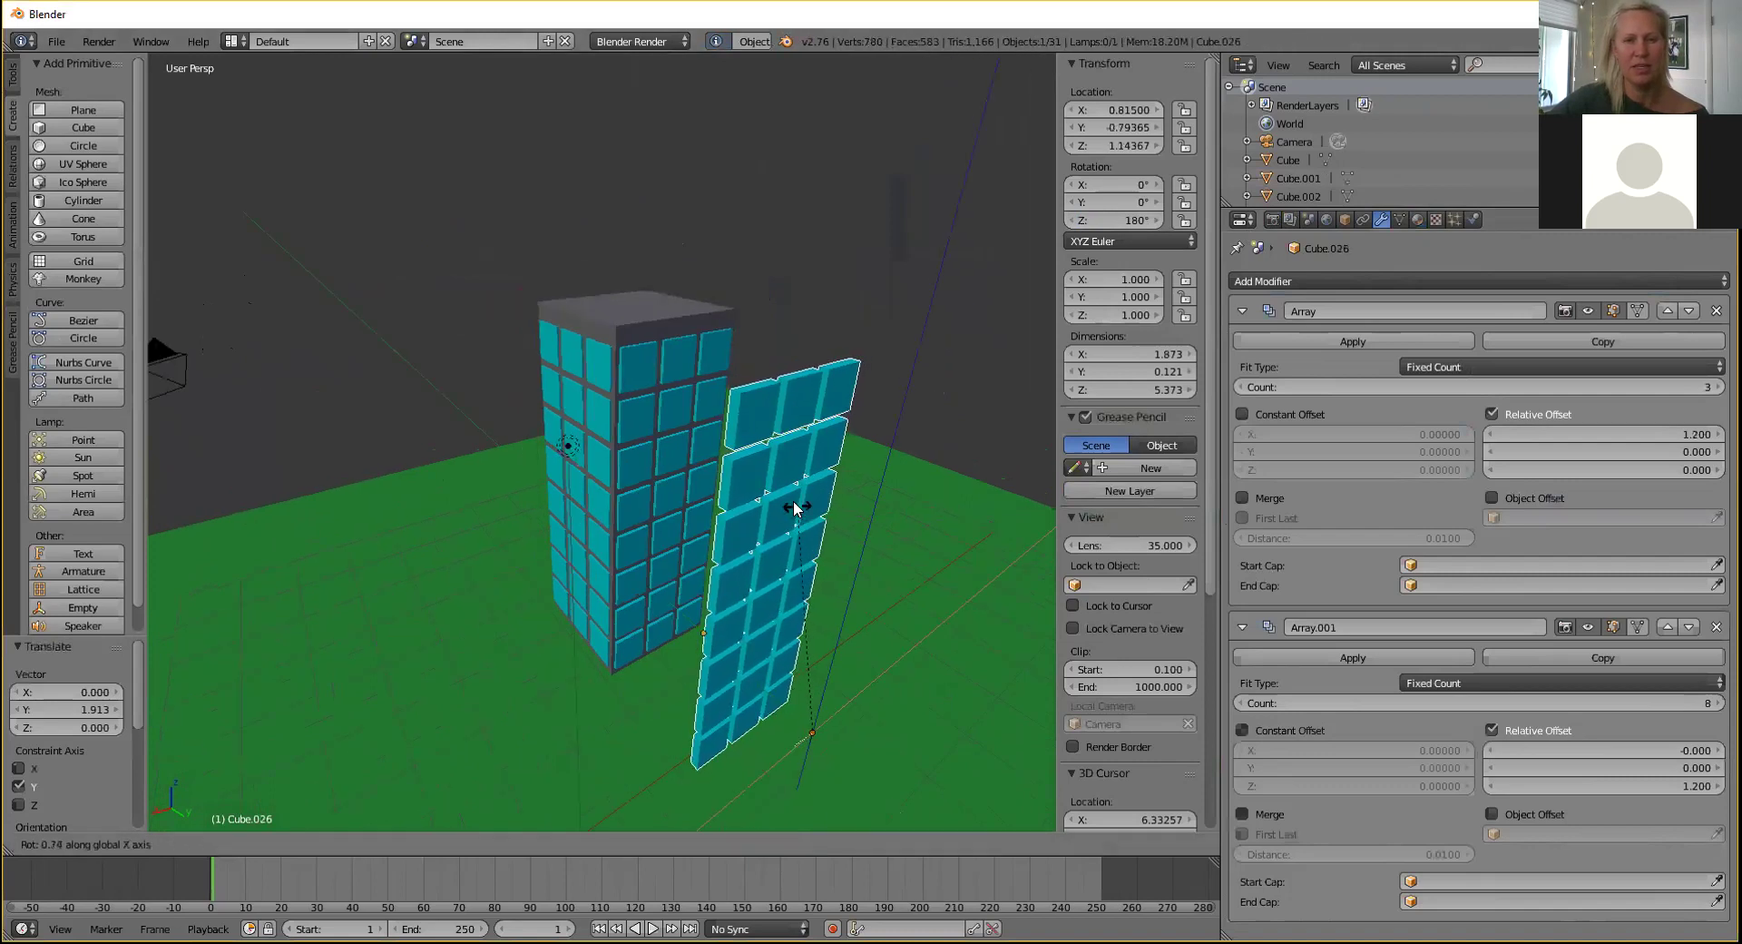
key("z")
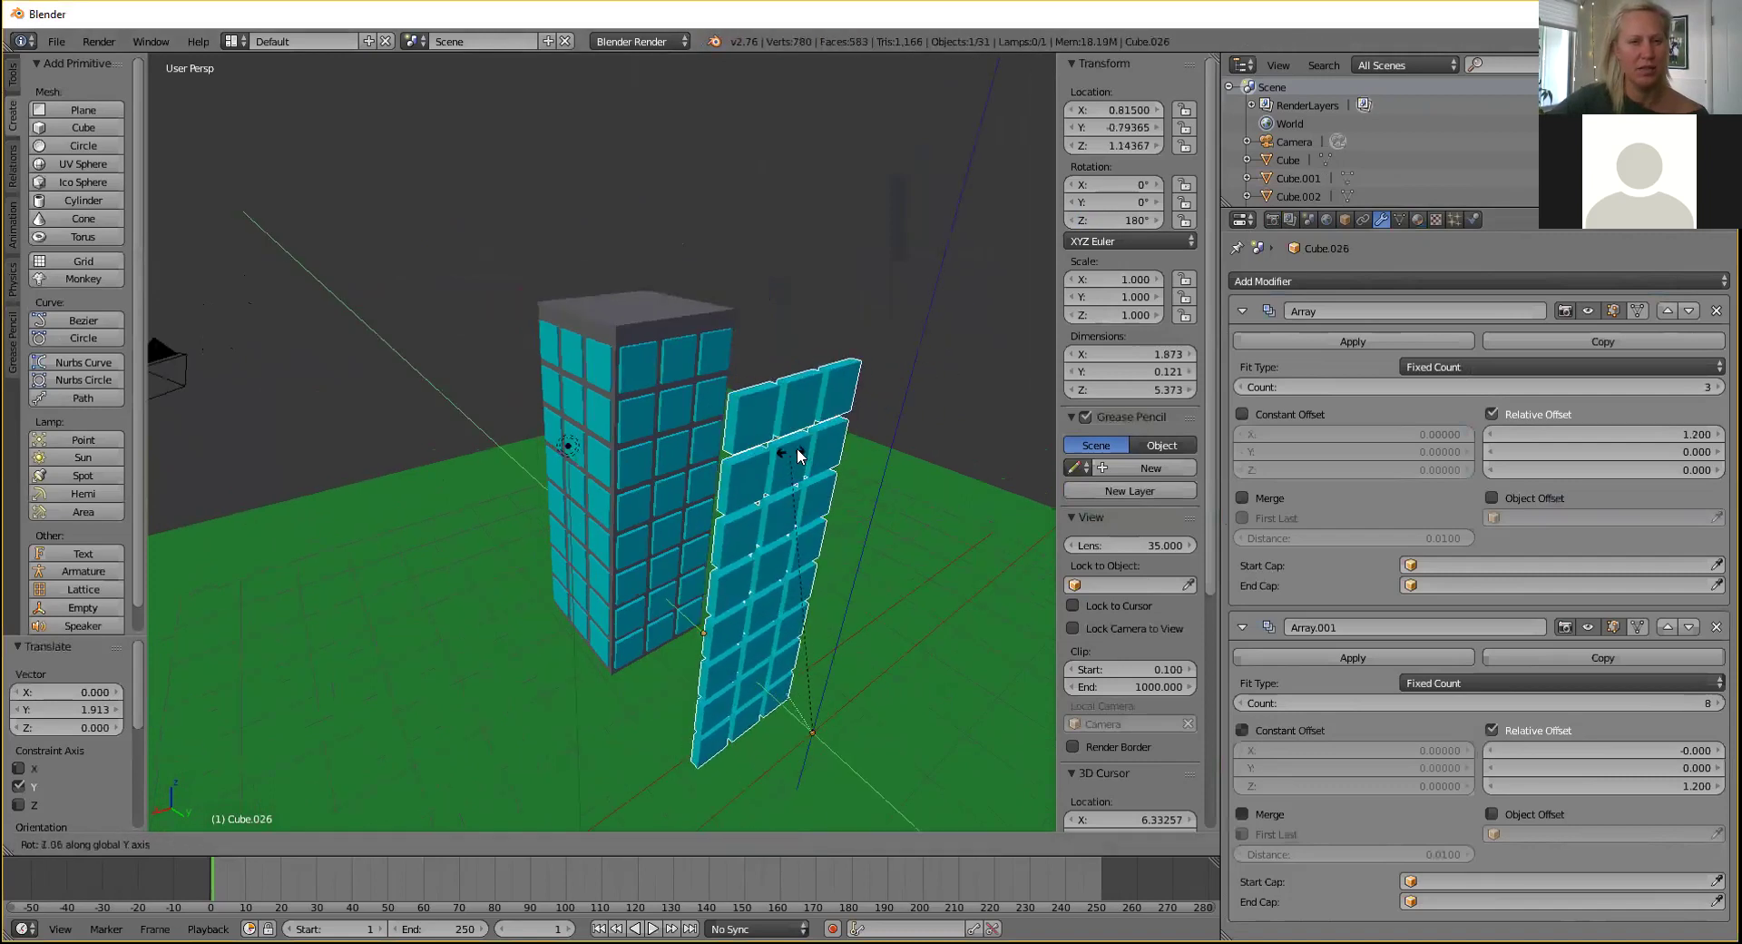
key("x")
key("z")
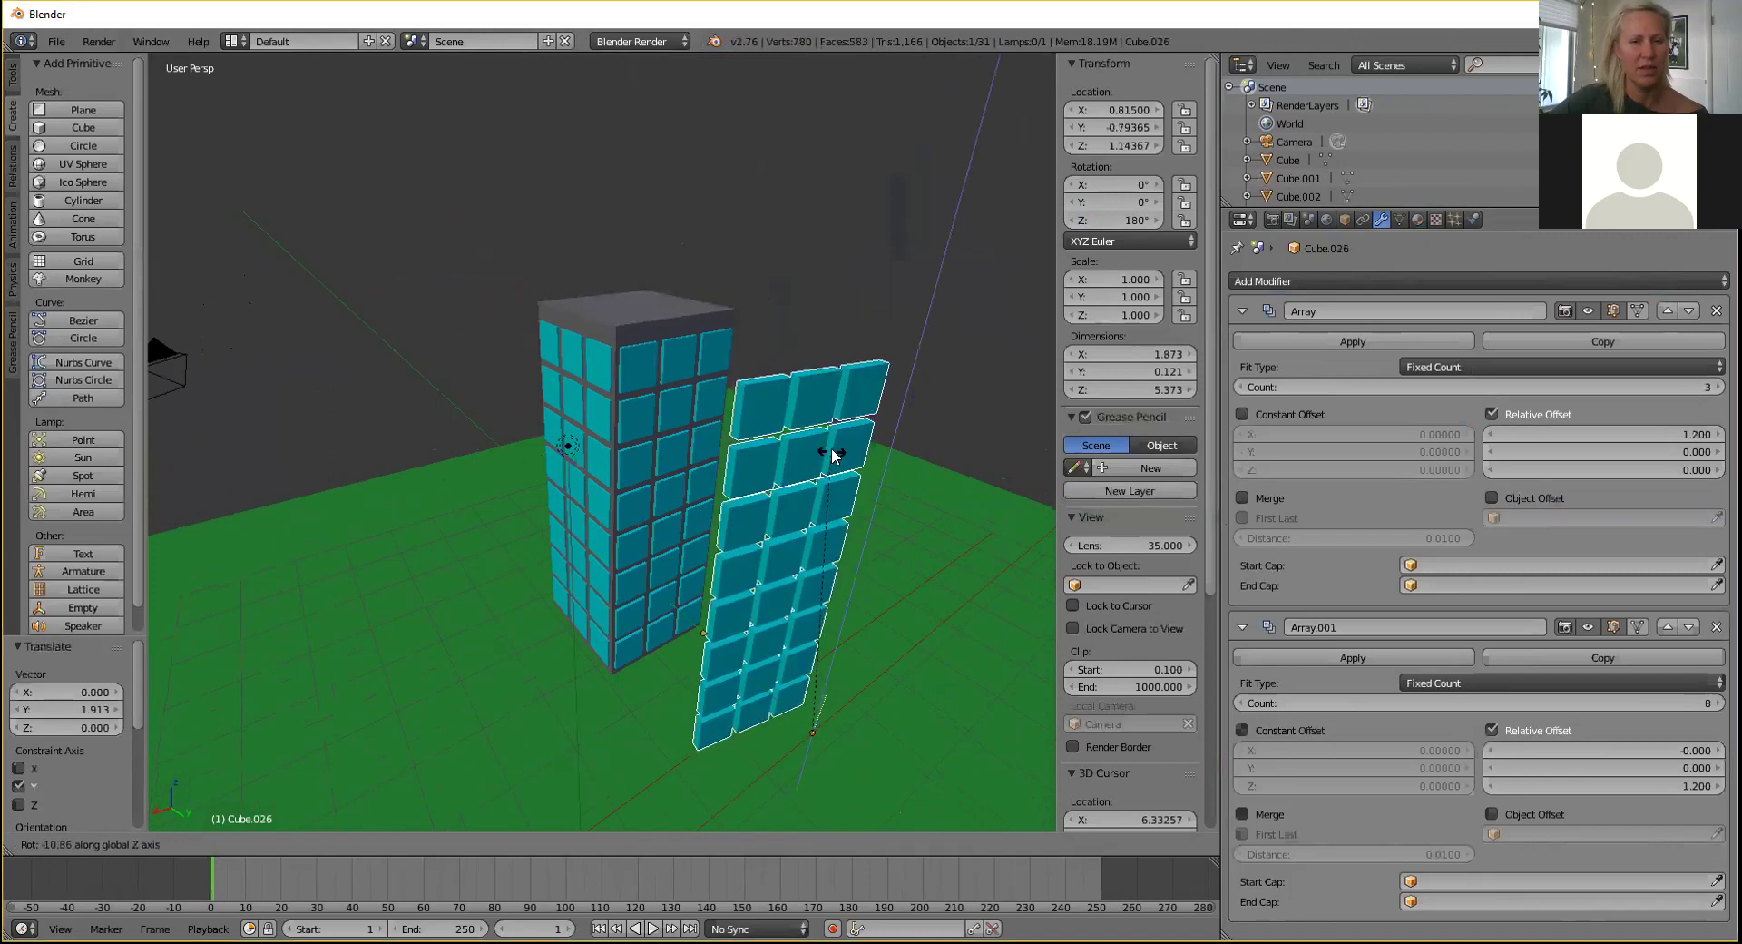
key("x")
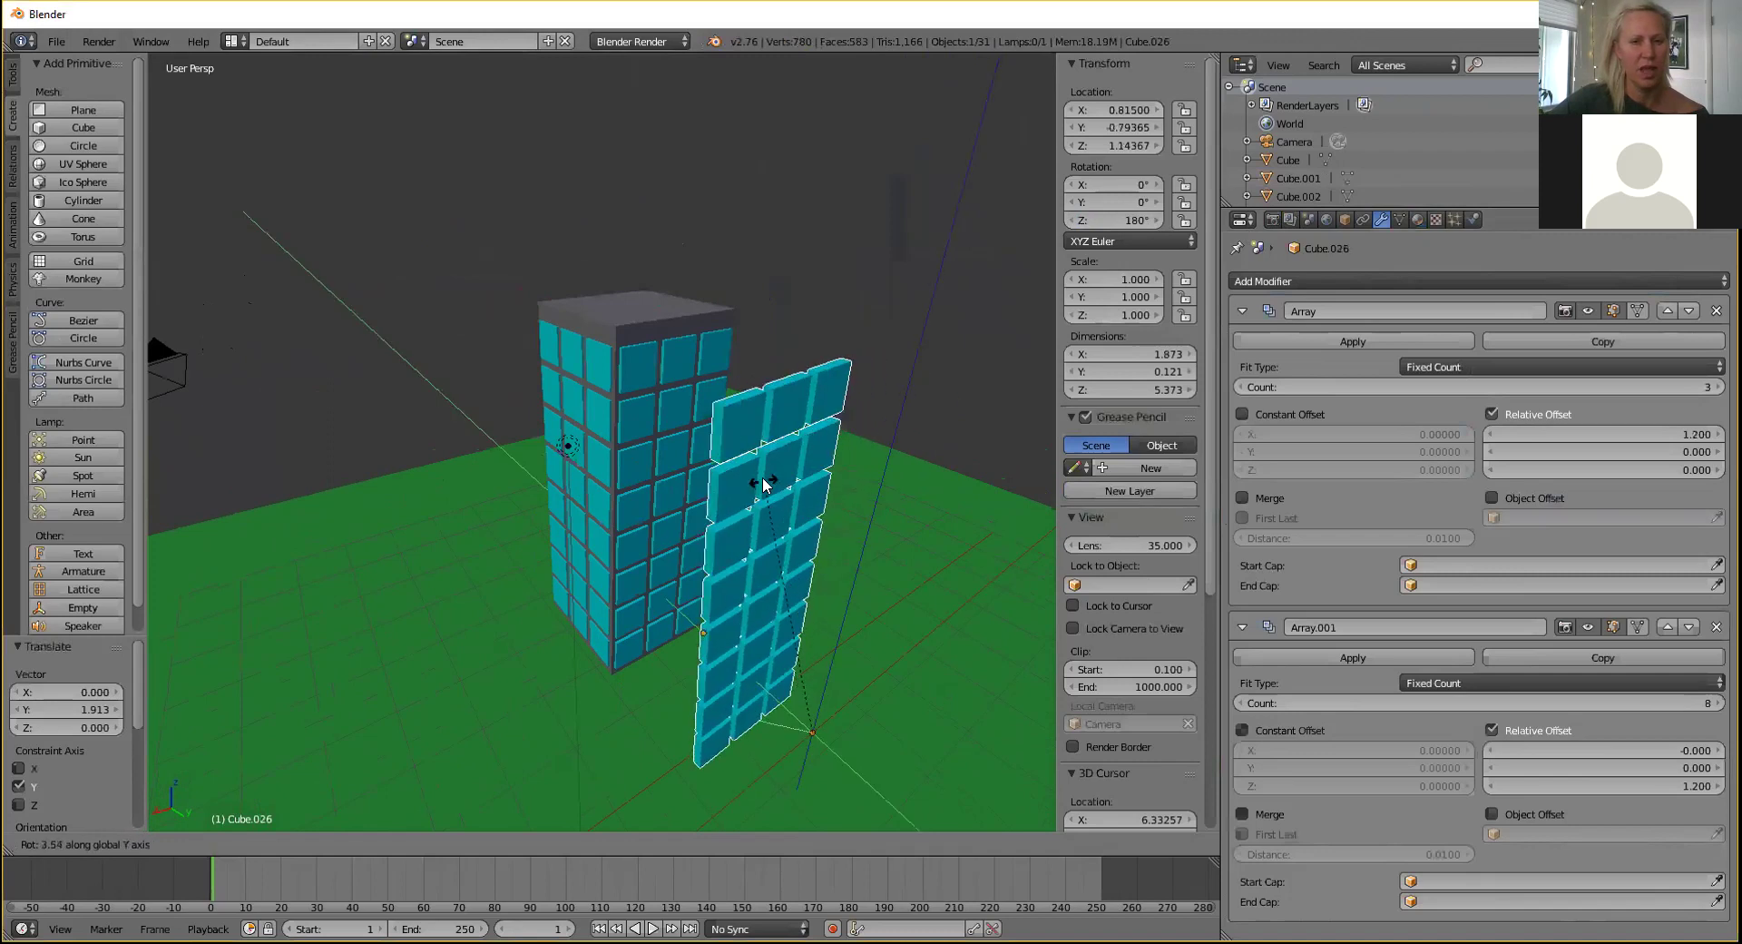
key("z")
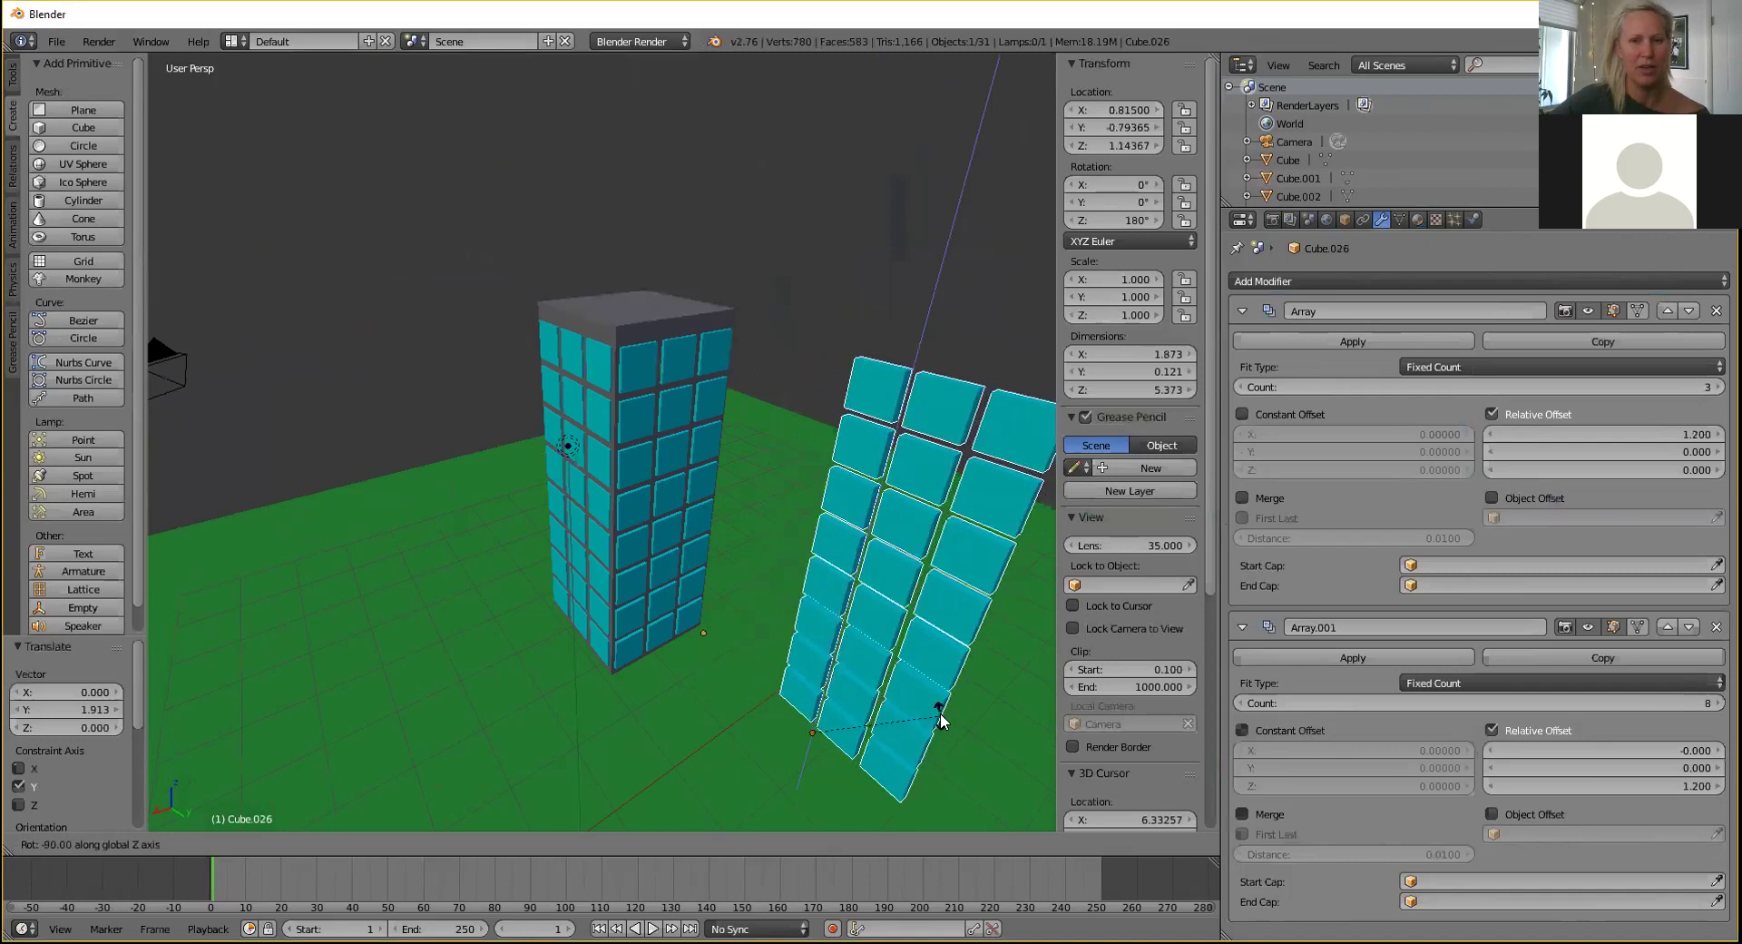
left_click(941, 715)
Slide the rotated array against the tower's side wall and check it from the side.
left_click_drag(867, 786, 671, 626)
middle_click_drag(605, 549, 634, 597)
mouse_move(634, 597)
left_mouse_down()
mouse_move(676, 607)
mouse_move(663, 601)
left_mouse_up()
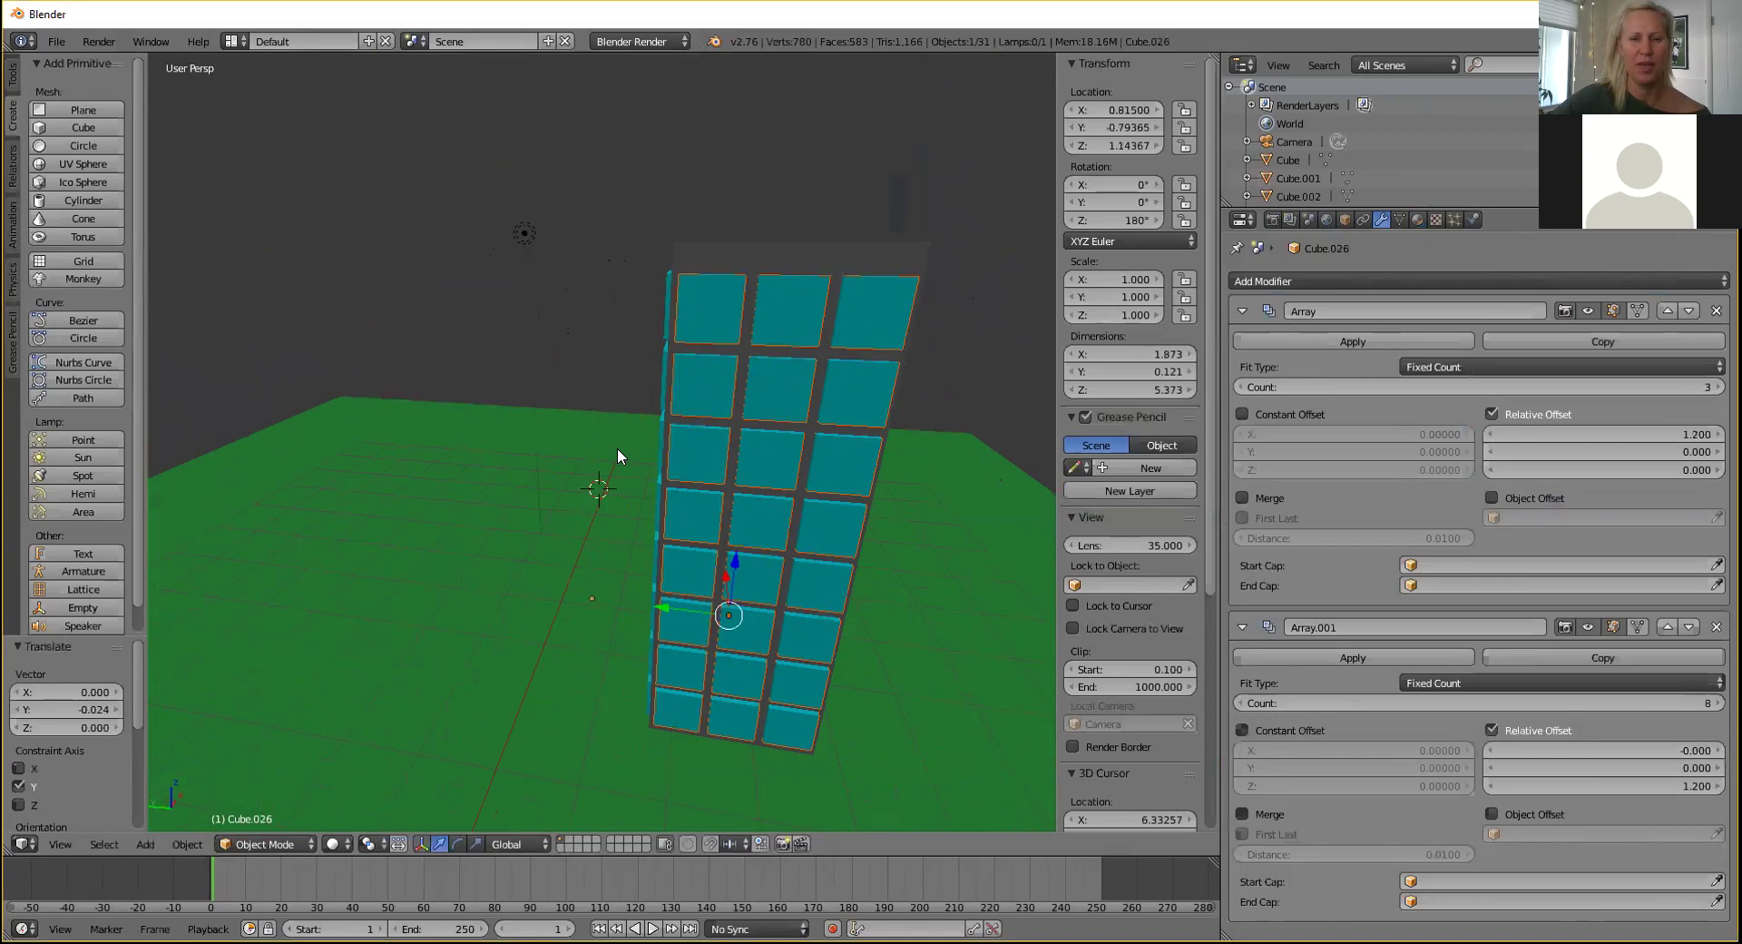
middle_click_drag(597, 439, 673, 412)
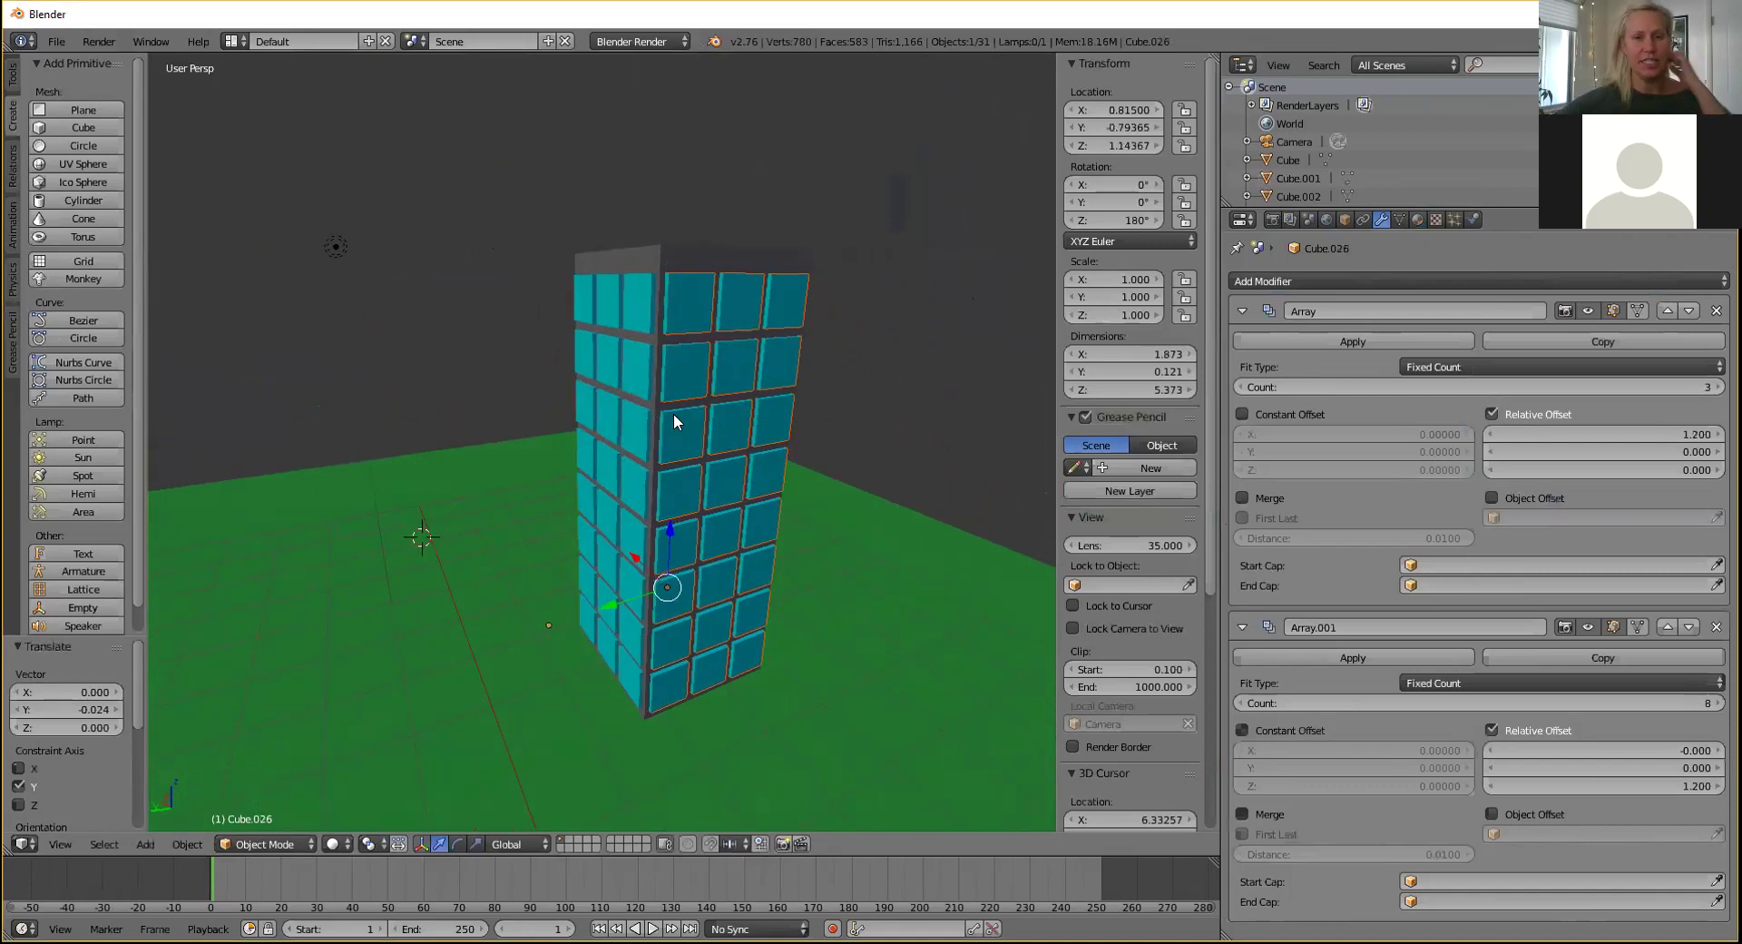
scroll(832, 439, "up", 1)
mouse_move(836, 420)
middle_mouse_down()
mouse_move(830, 401)
mouse_move(824, 434)
middle_mouse_up()
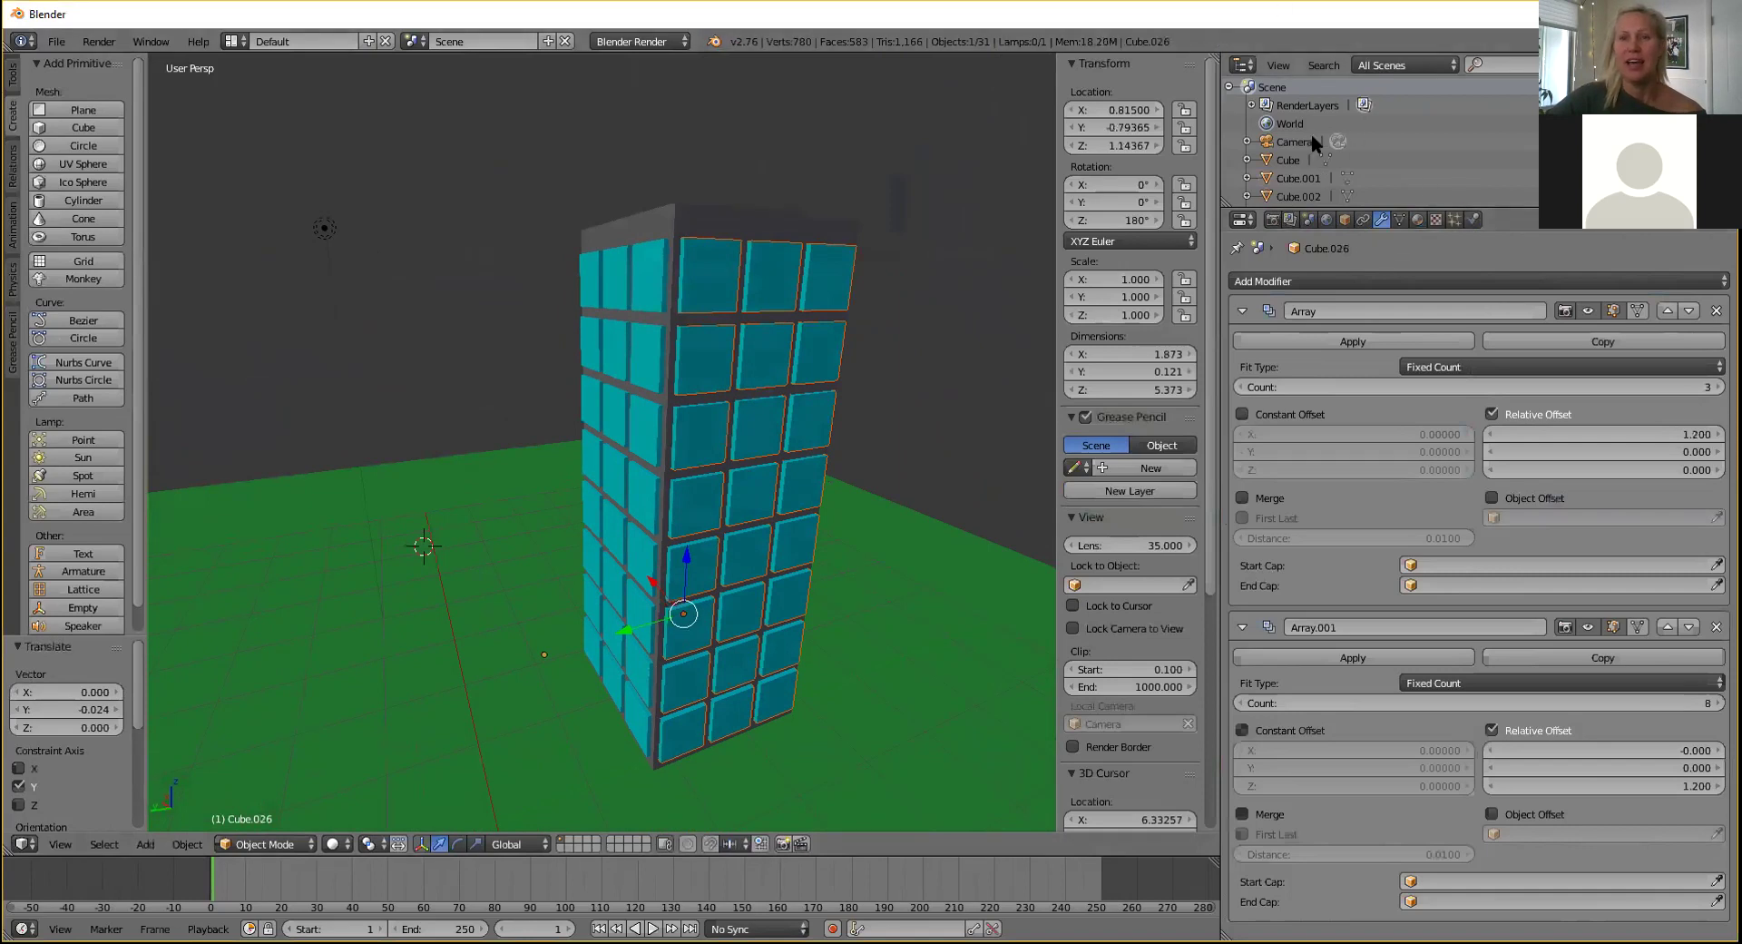
scroll(1315, 136, "down", 1)
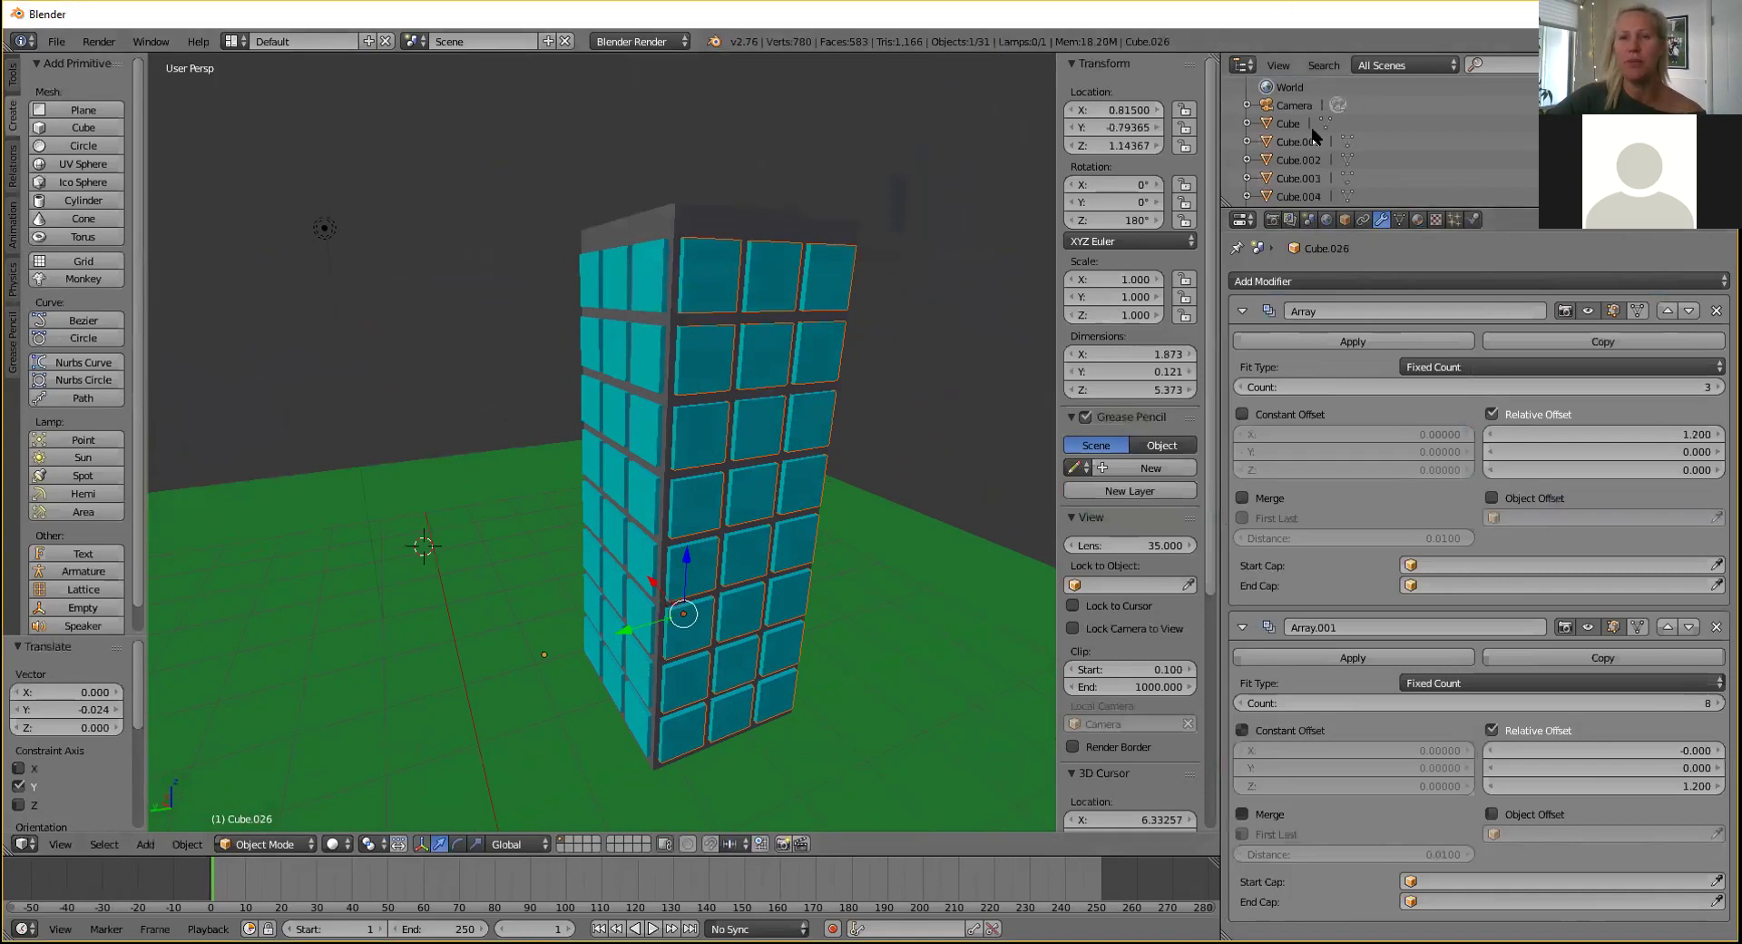
scroll(1315, 135, "up", 1)
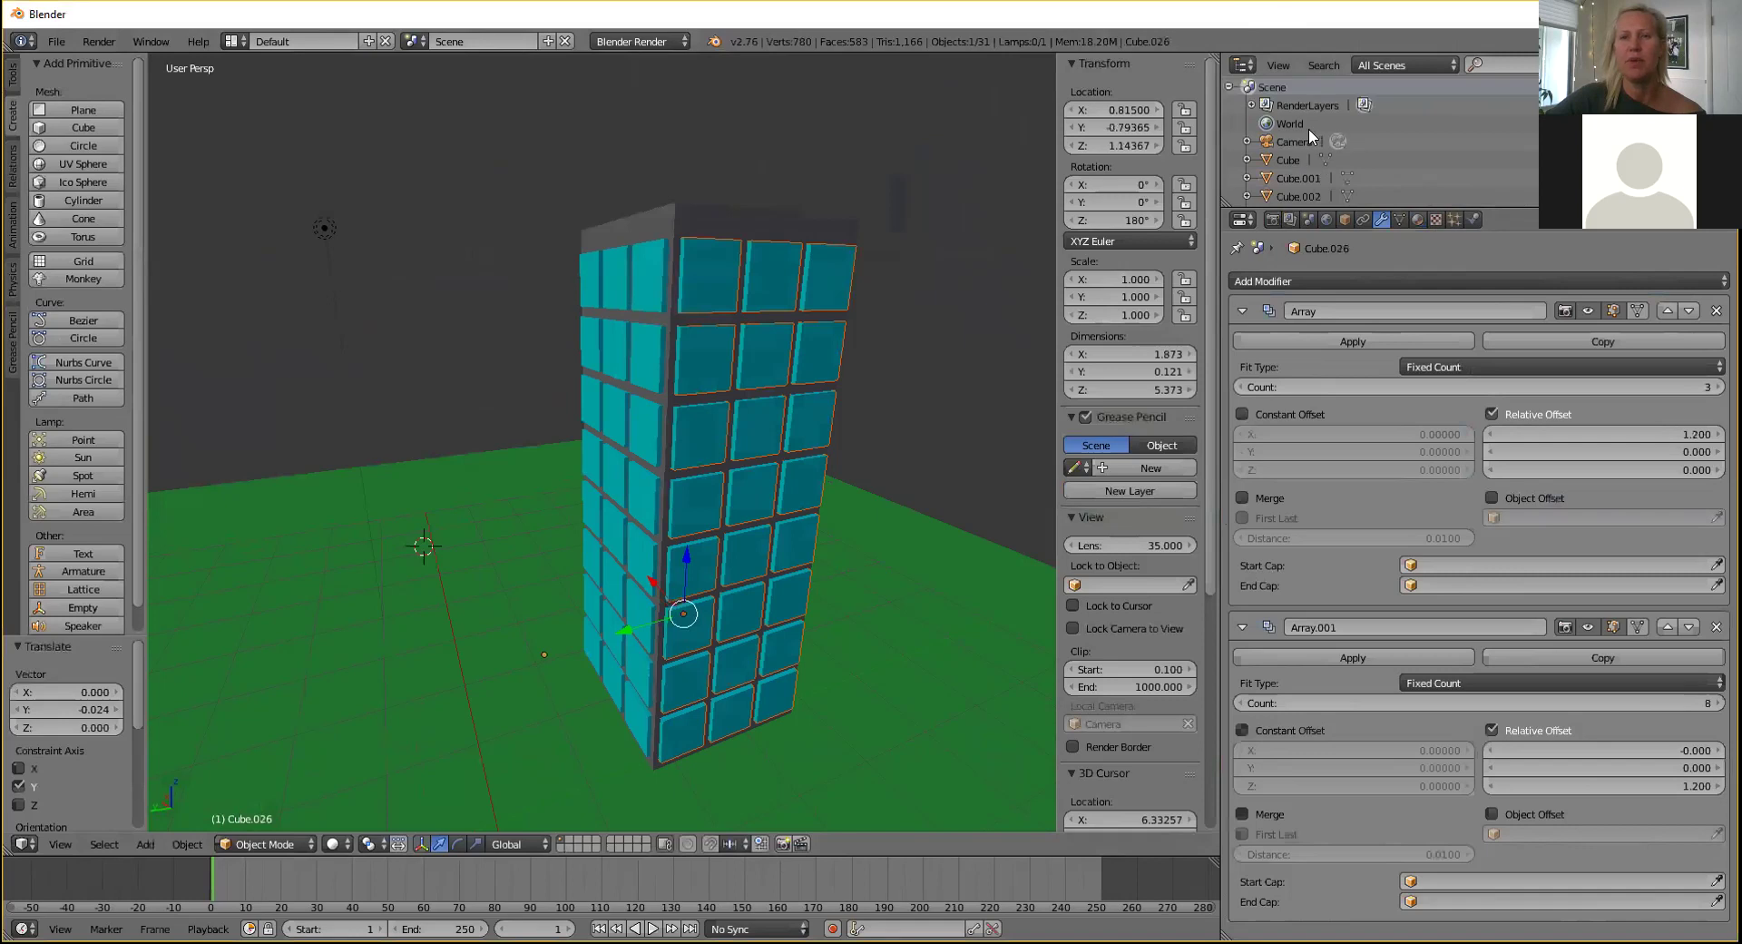
left_click(1243, 64)
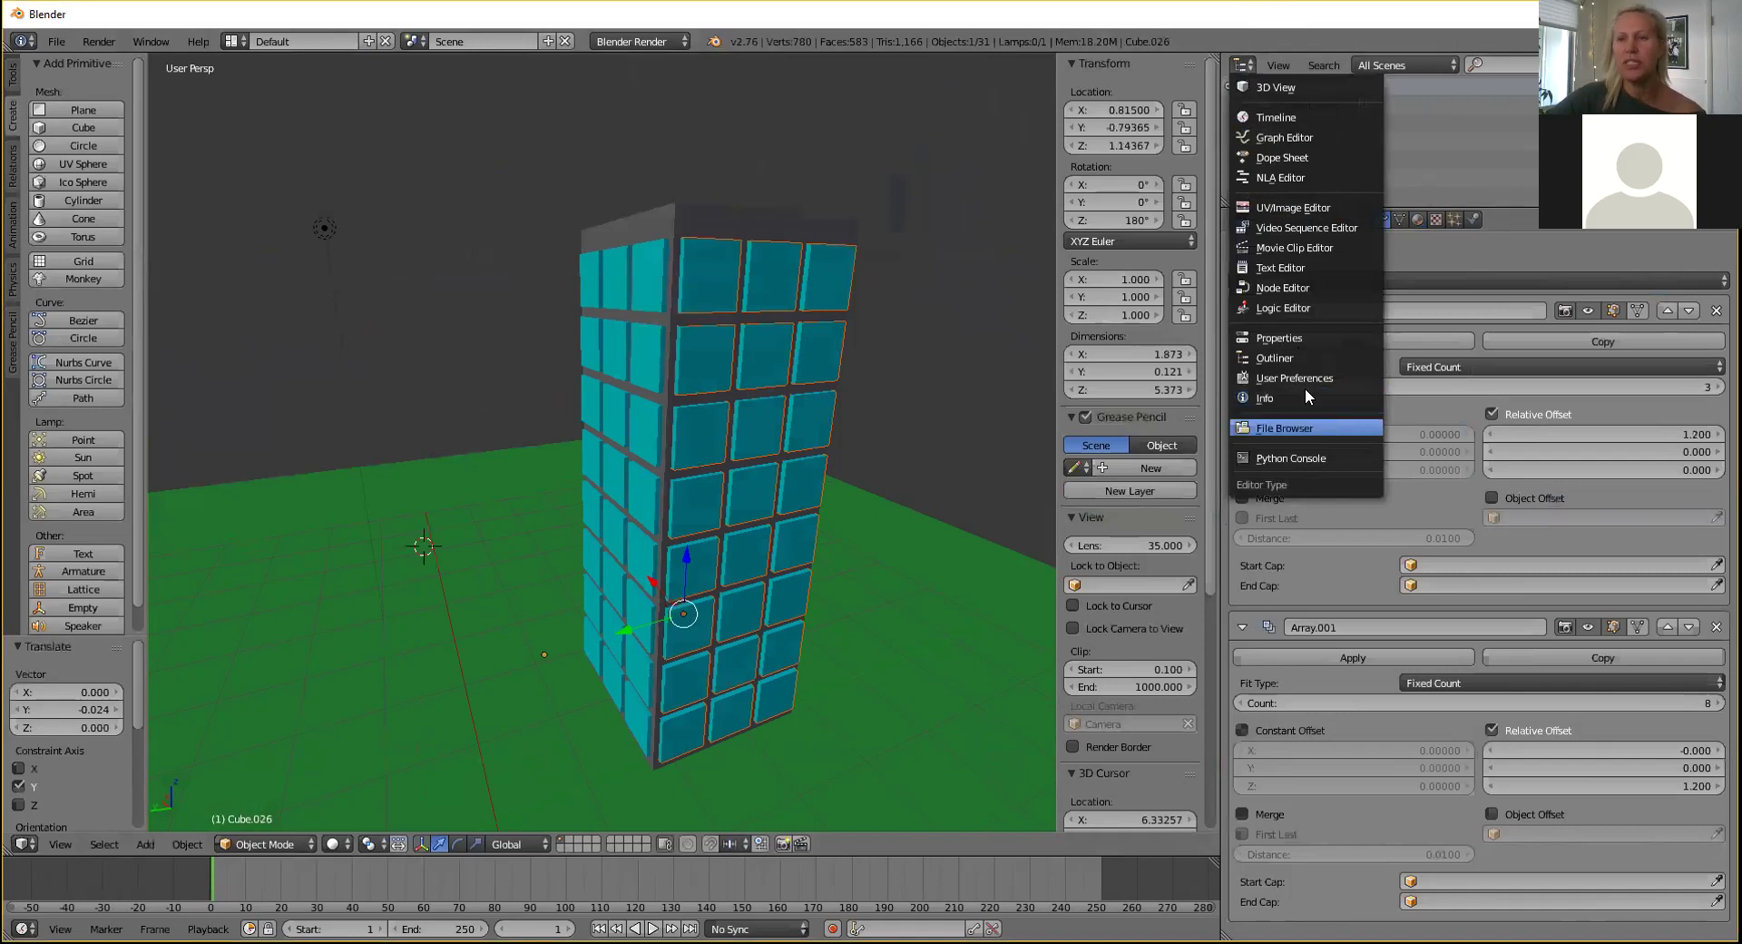
left_click(1240, 66)
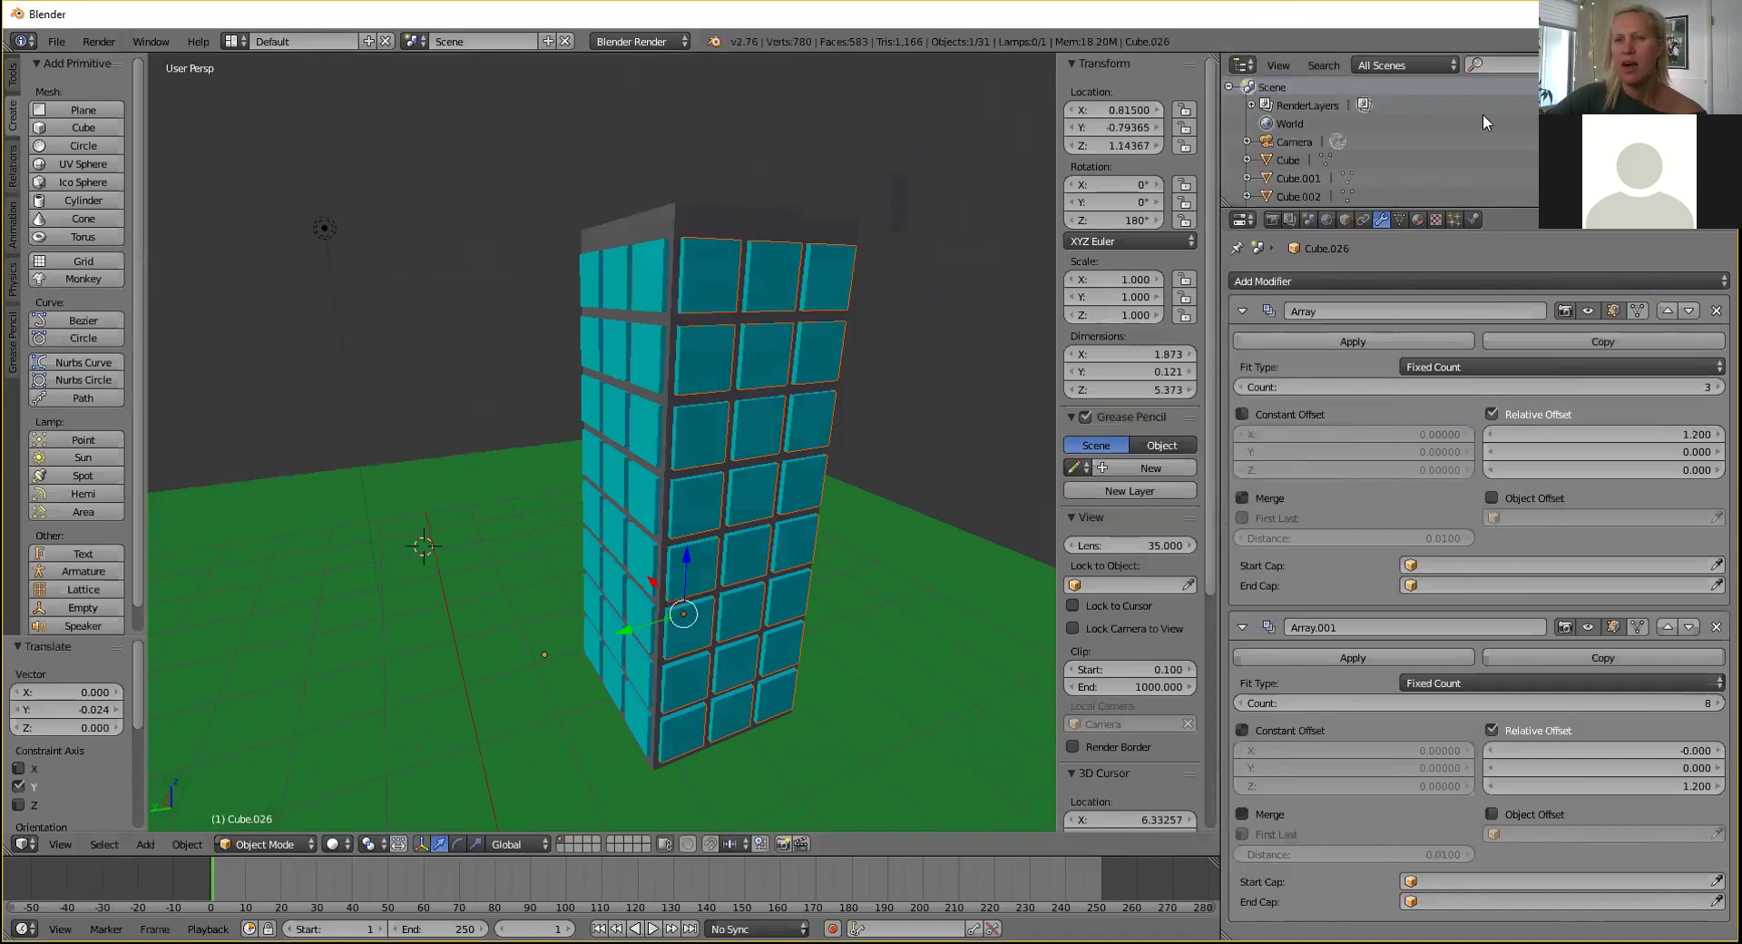
scroll(1380, 141, "down", 4)
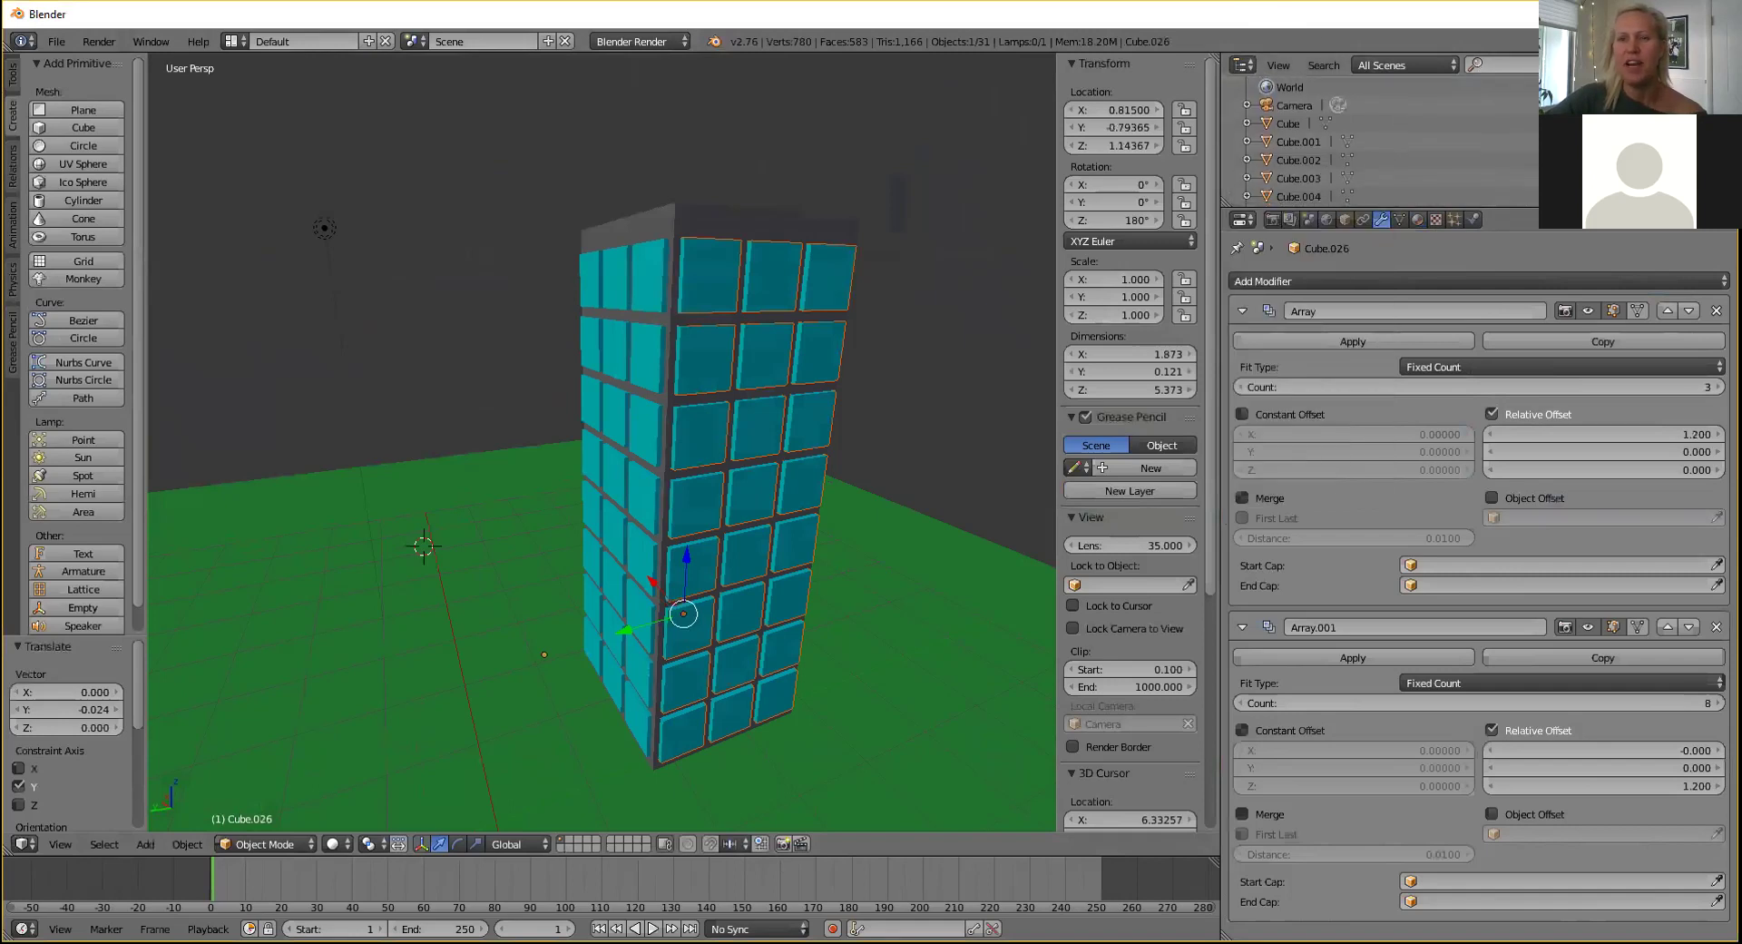
scroll(1379, 141, "down", 4)
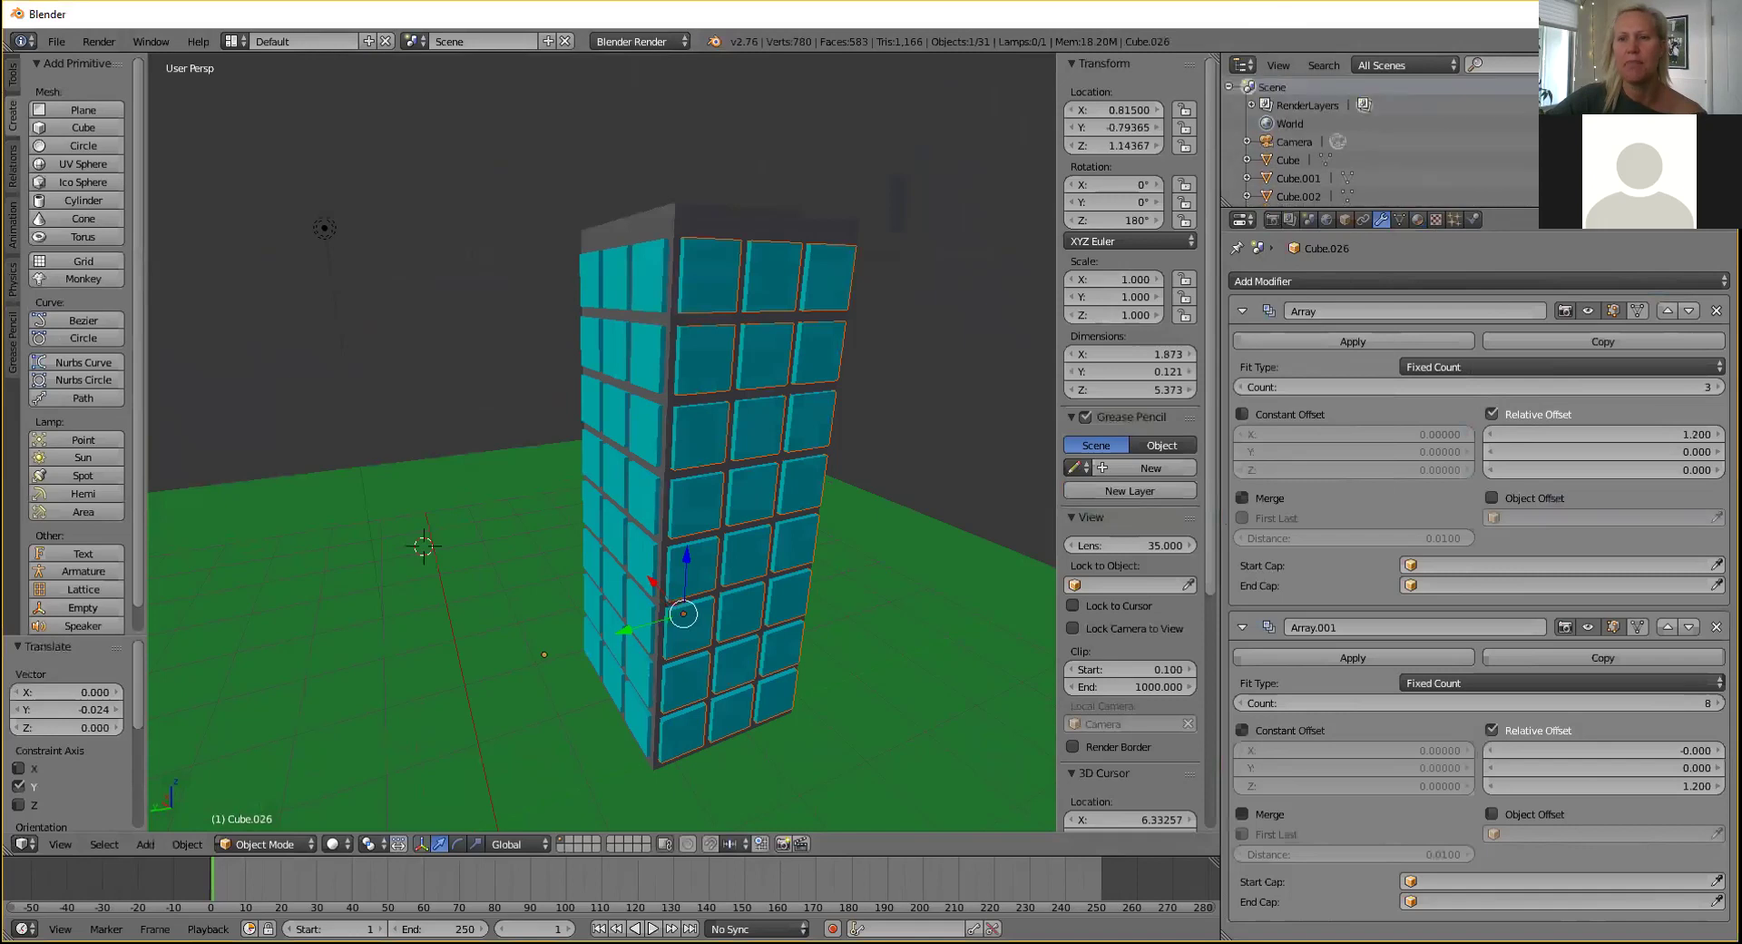
scroll(1379, 140, "down", 10)
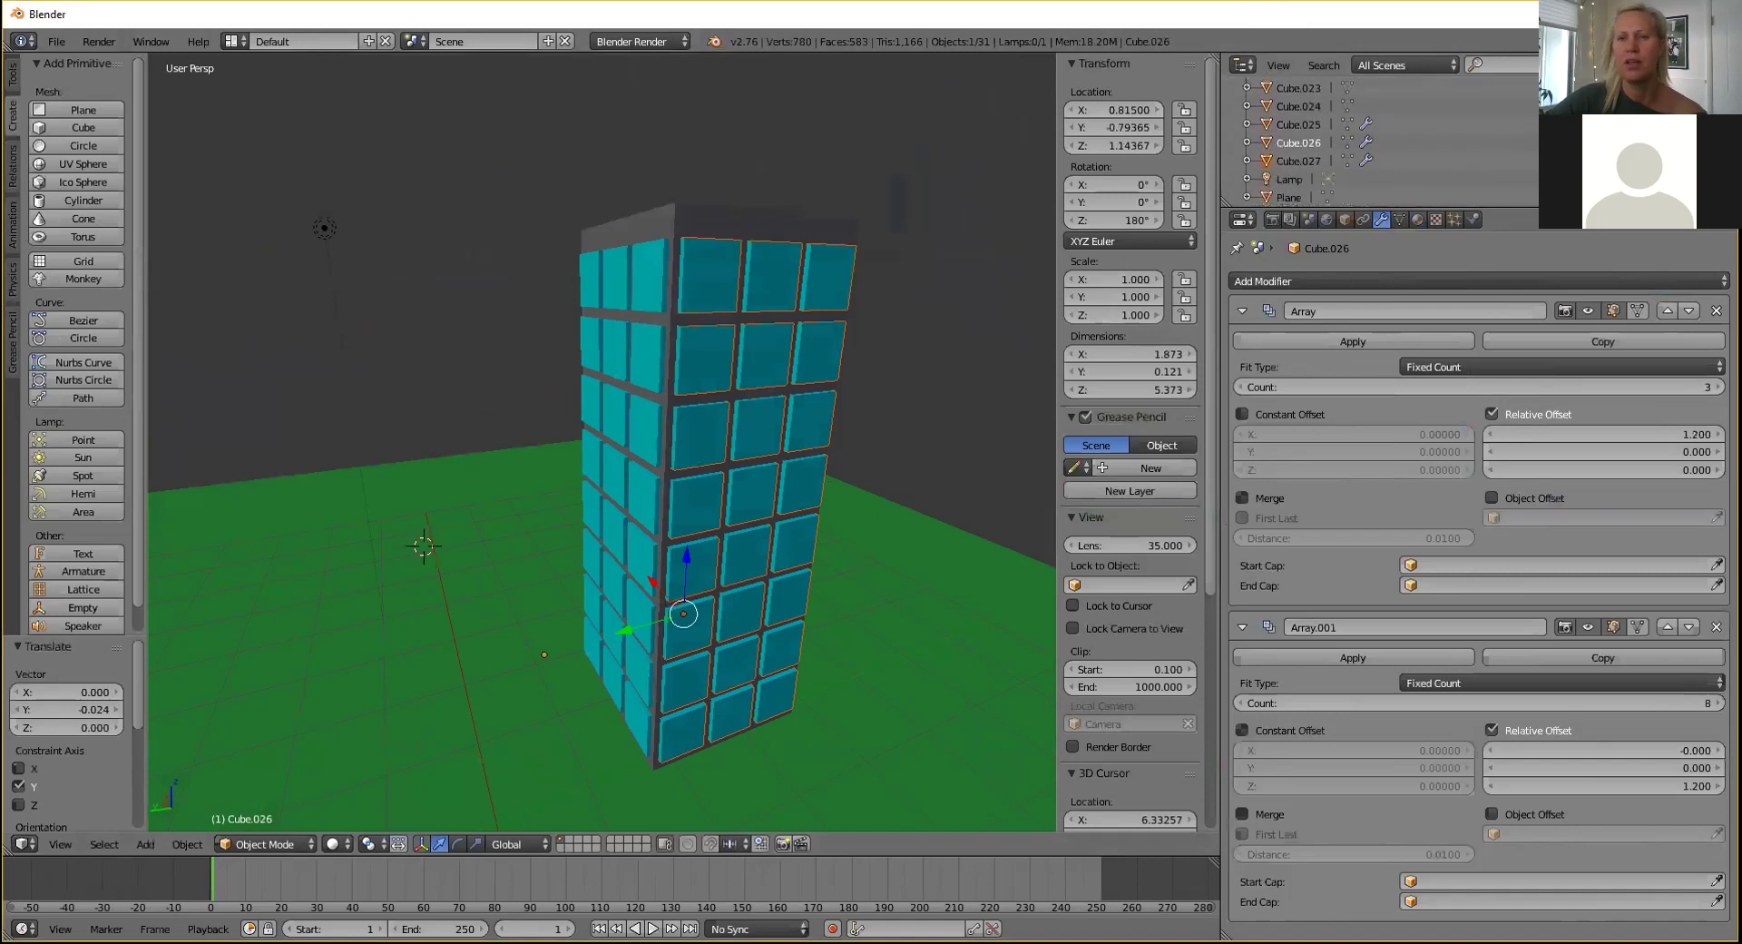
Hide the ground Plane using its eye icon in the Outliner.
left_click(1299, 198)
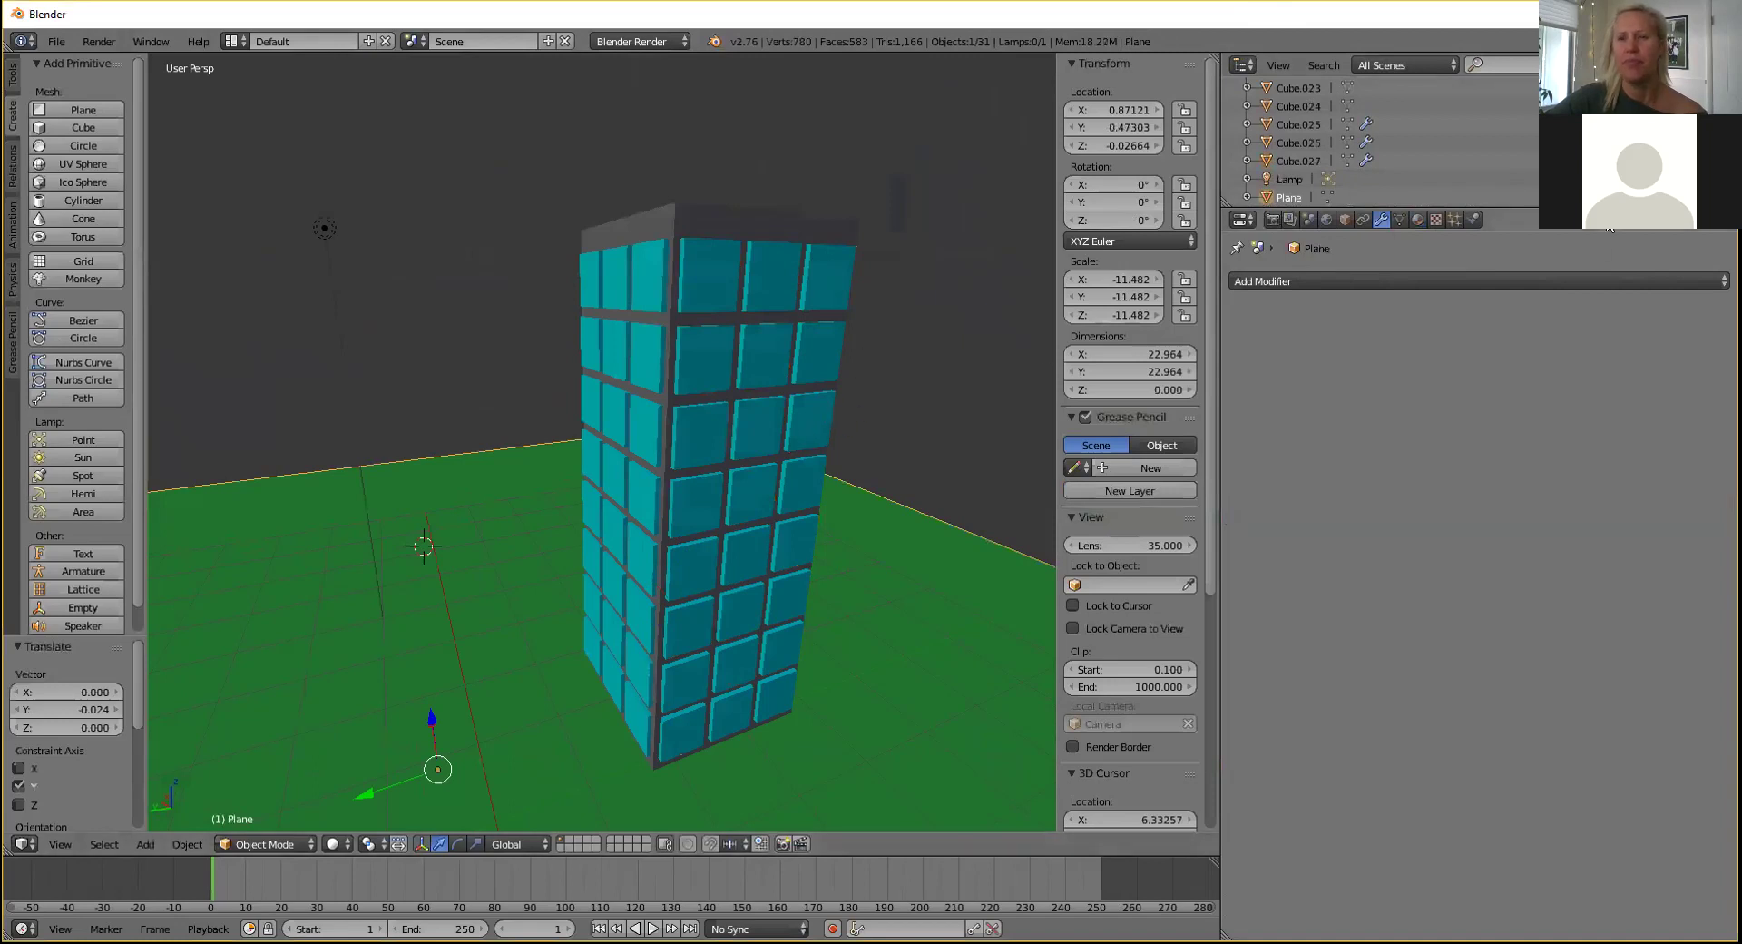
left_click(1676, 197)
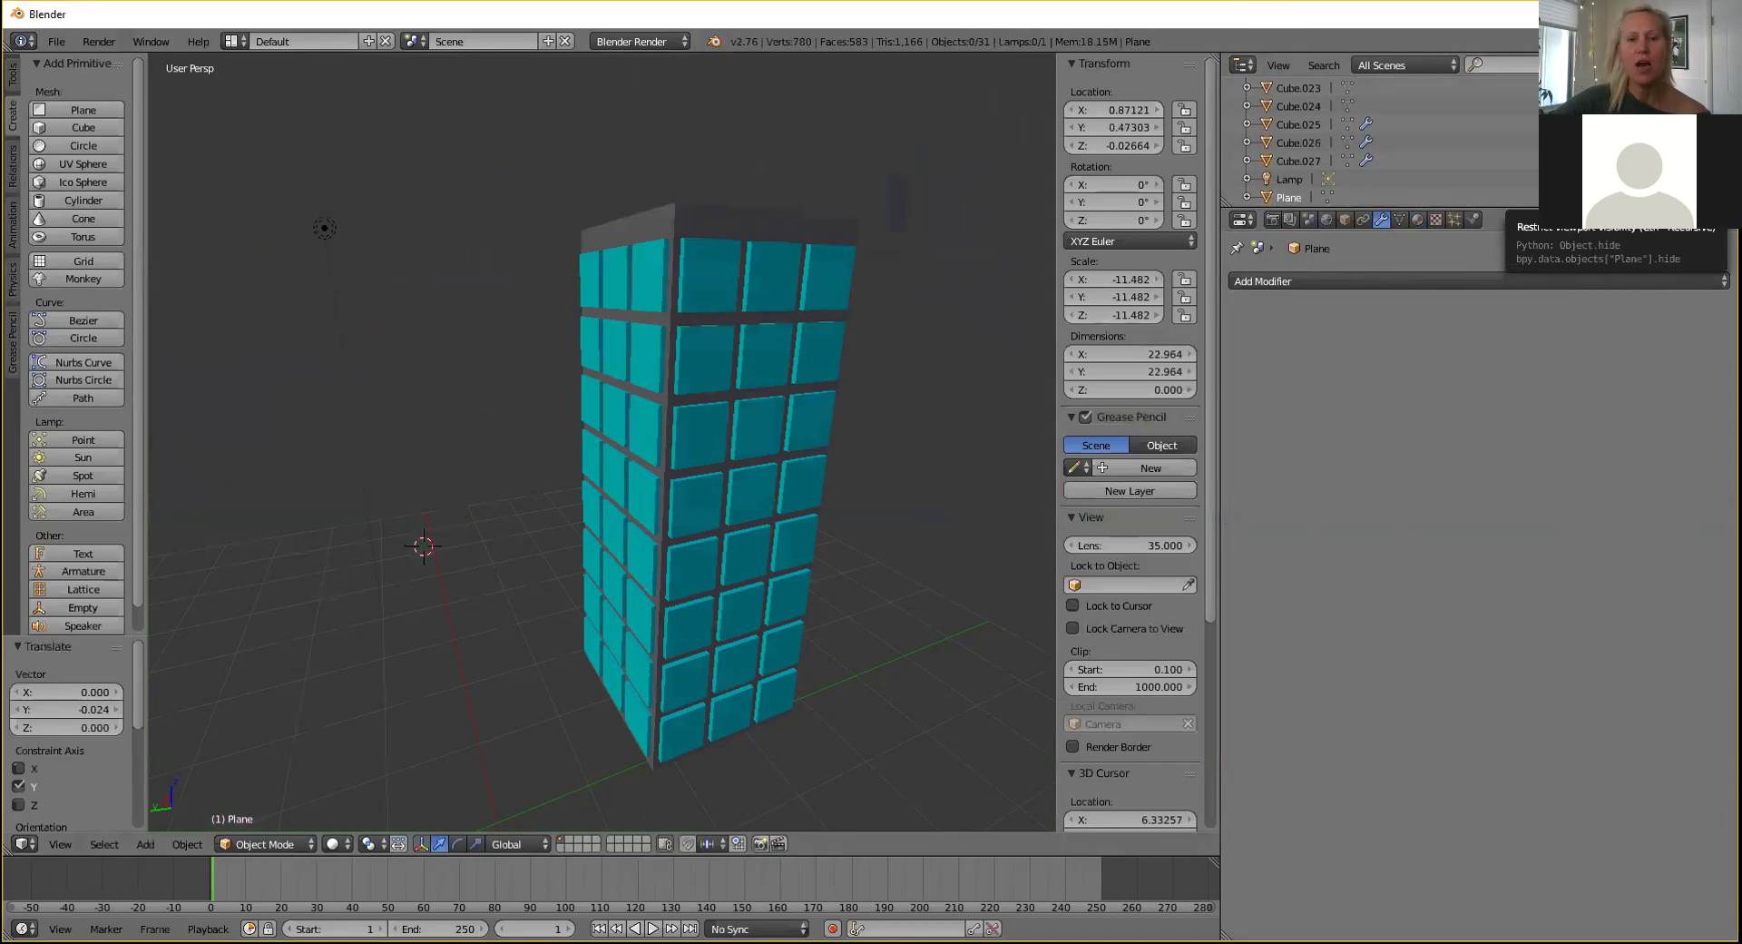
left_click(1677, 197)
left_click(1677, 197)
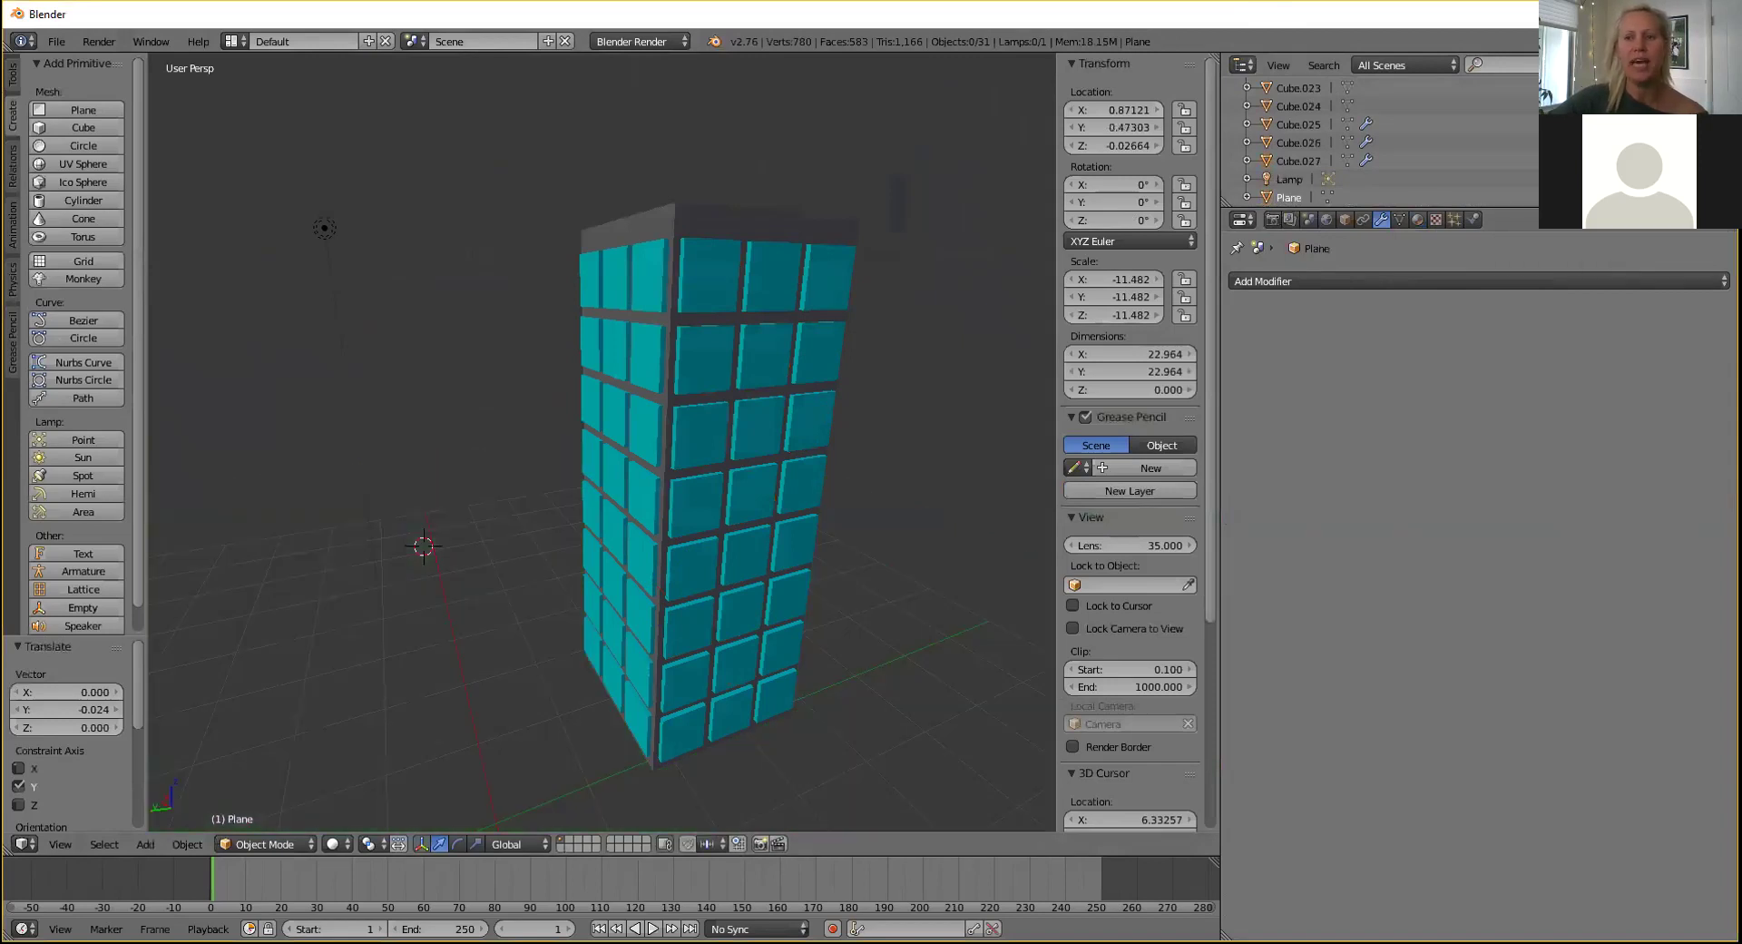
left_click(1677, 197)
left_click(1677, 197)
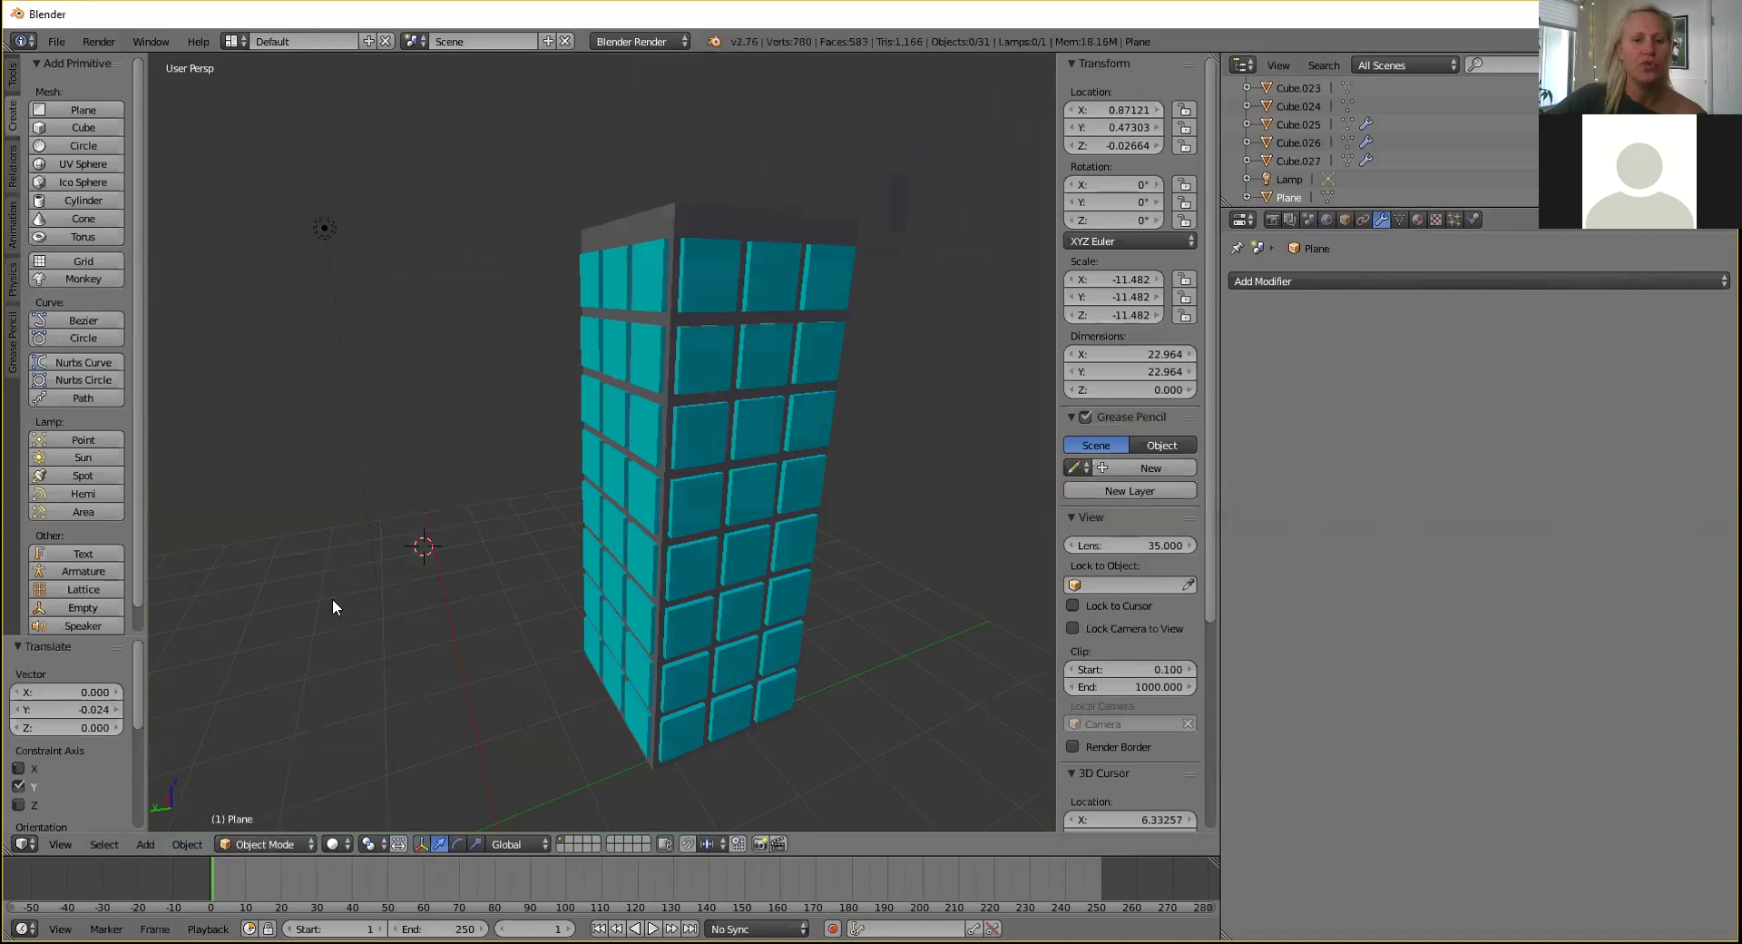
Select the window array Cube.027 and switch it to Edit Mode.
left_click(299, 412)
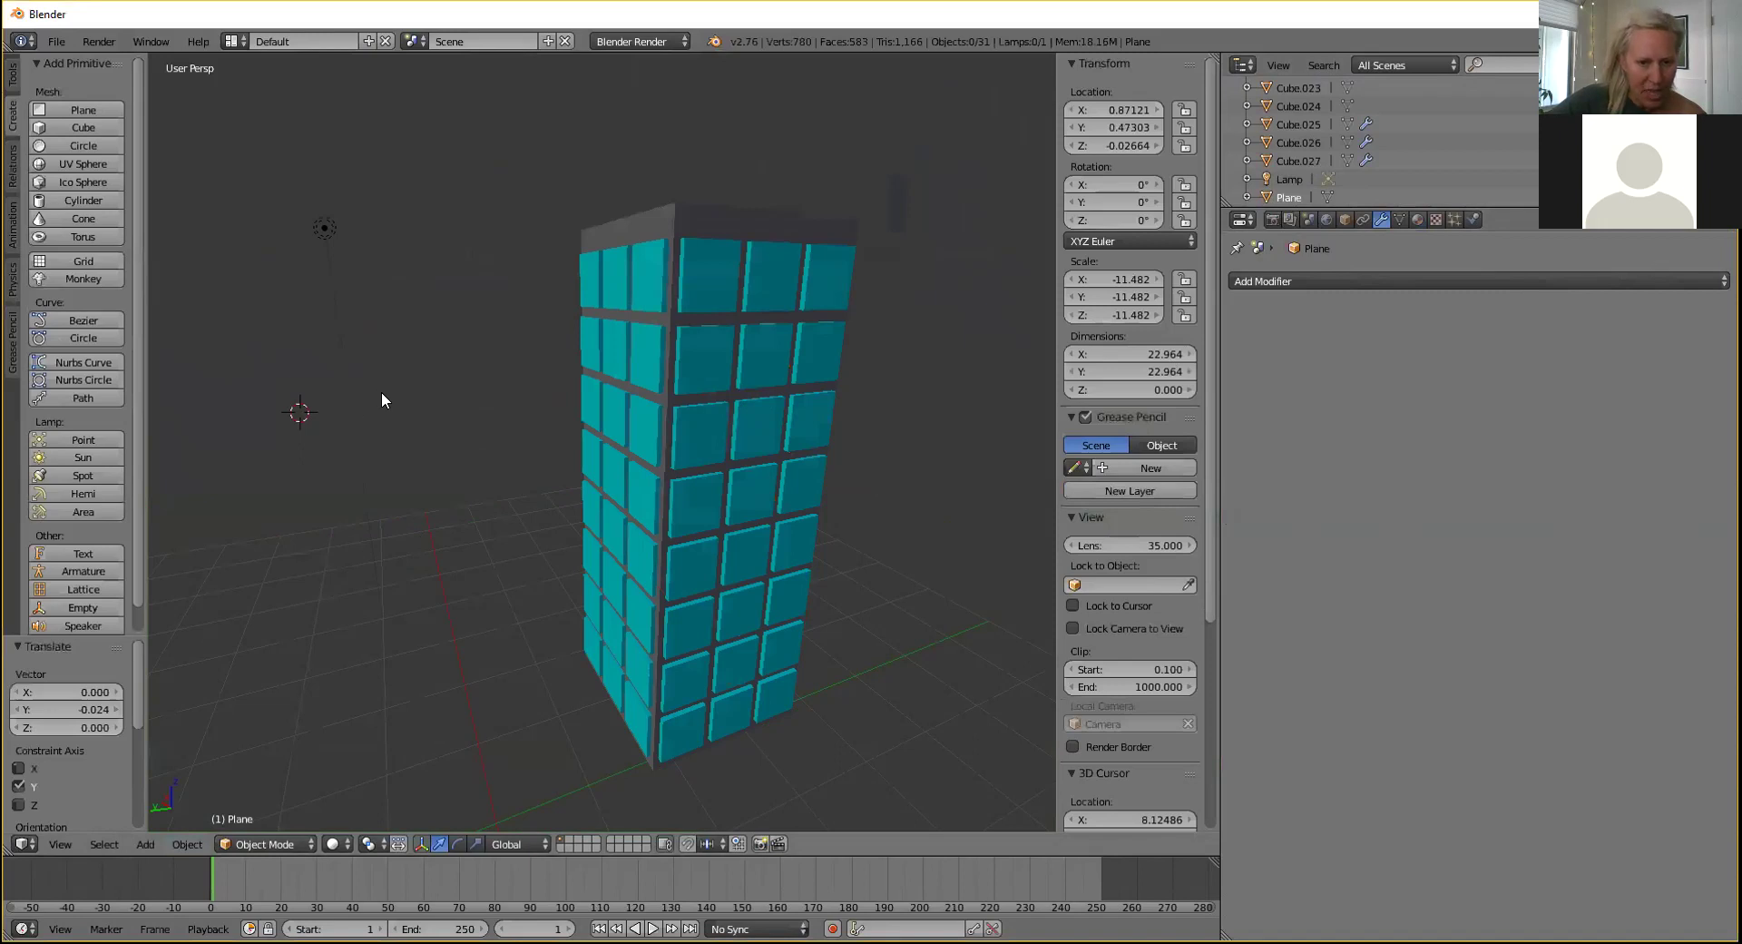
key("x")
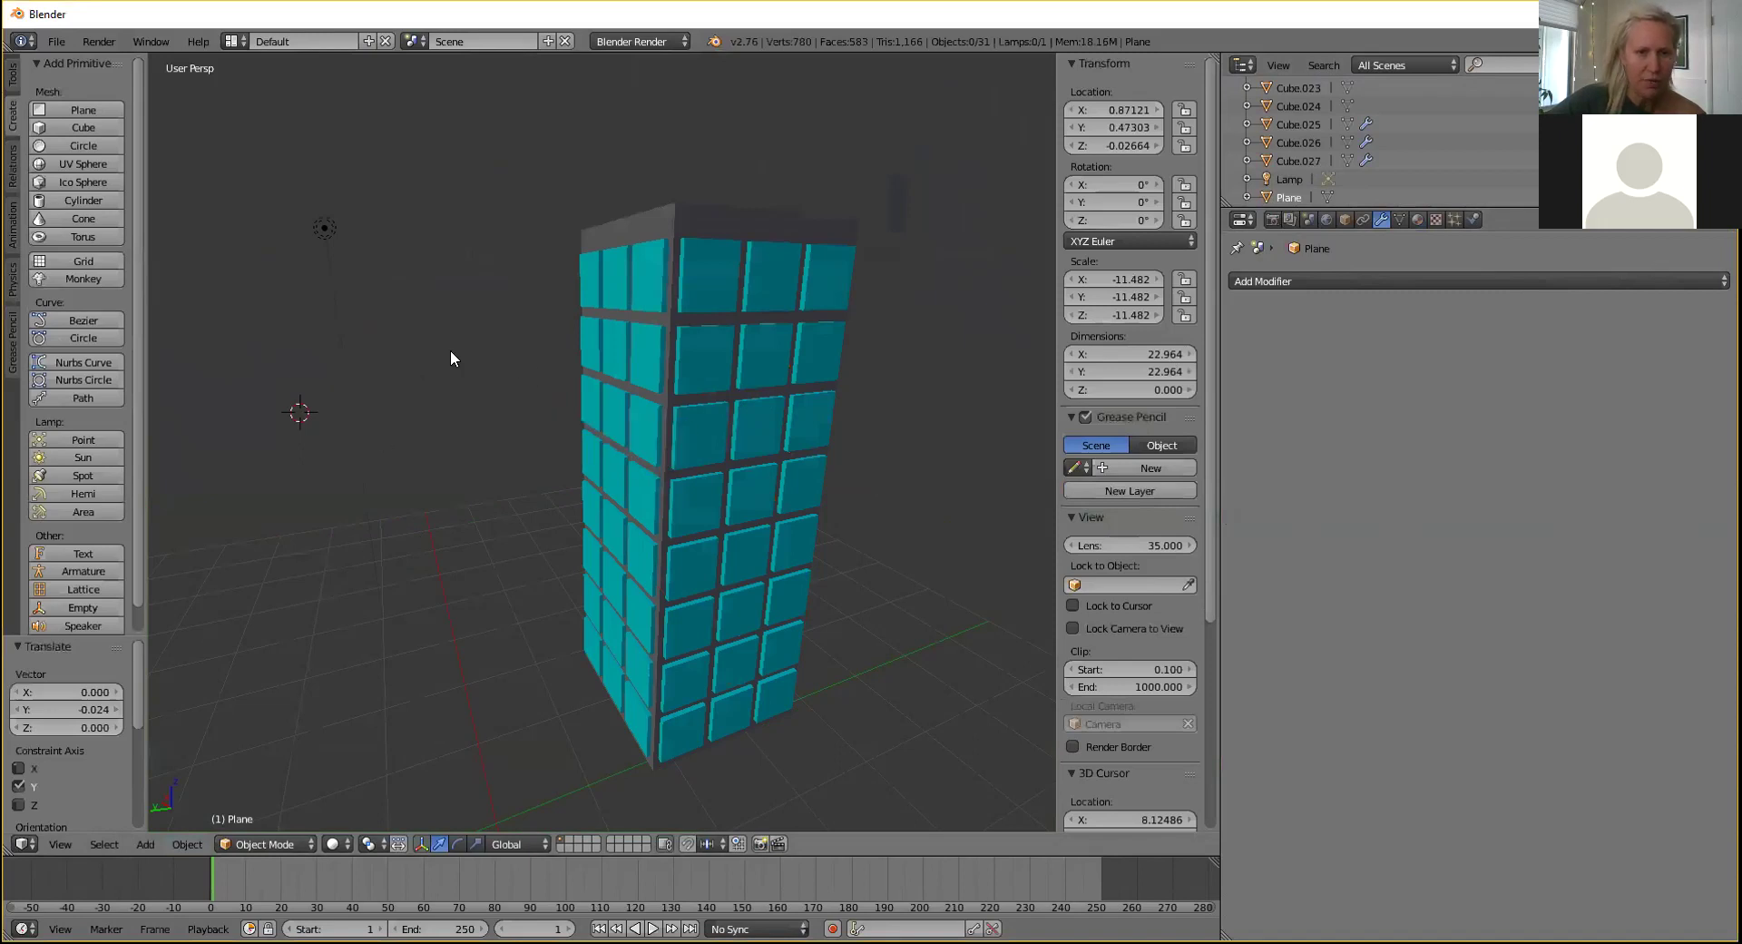
left_click(289, 845)
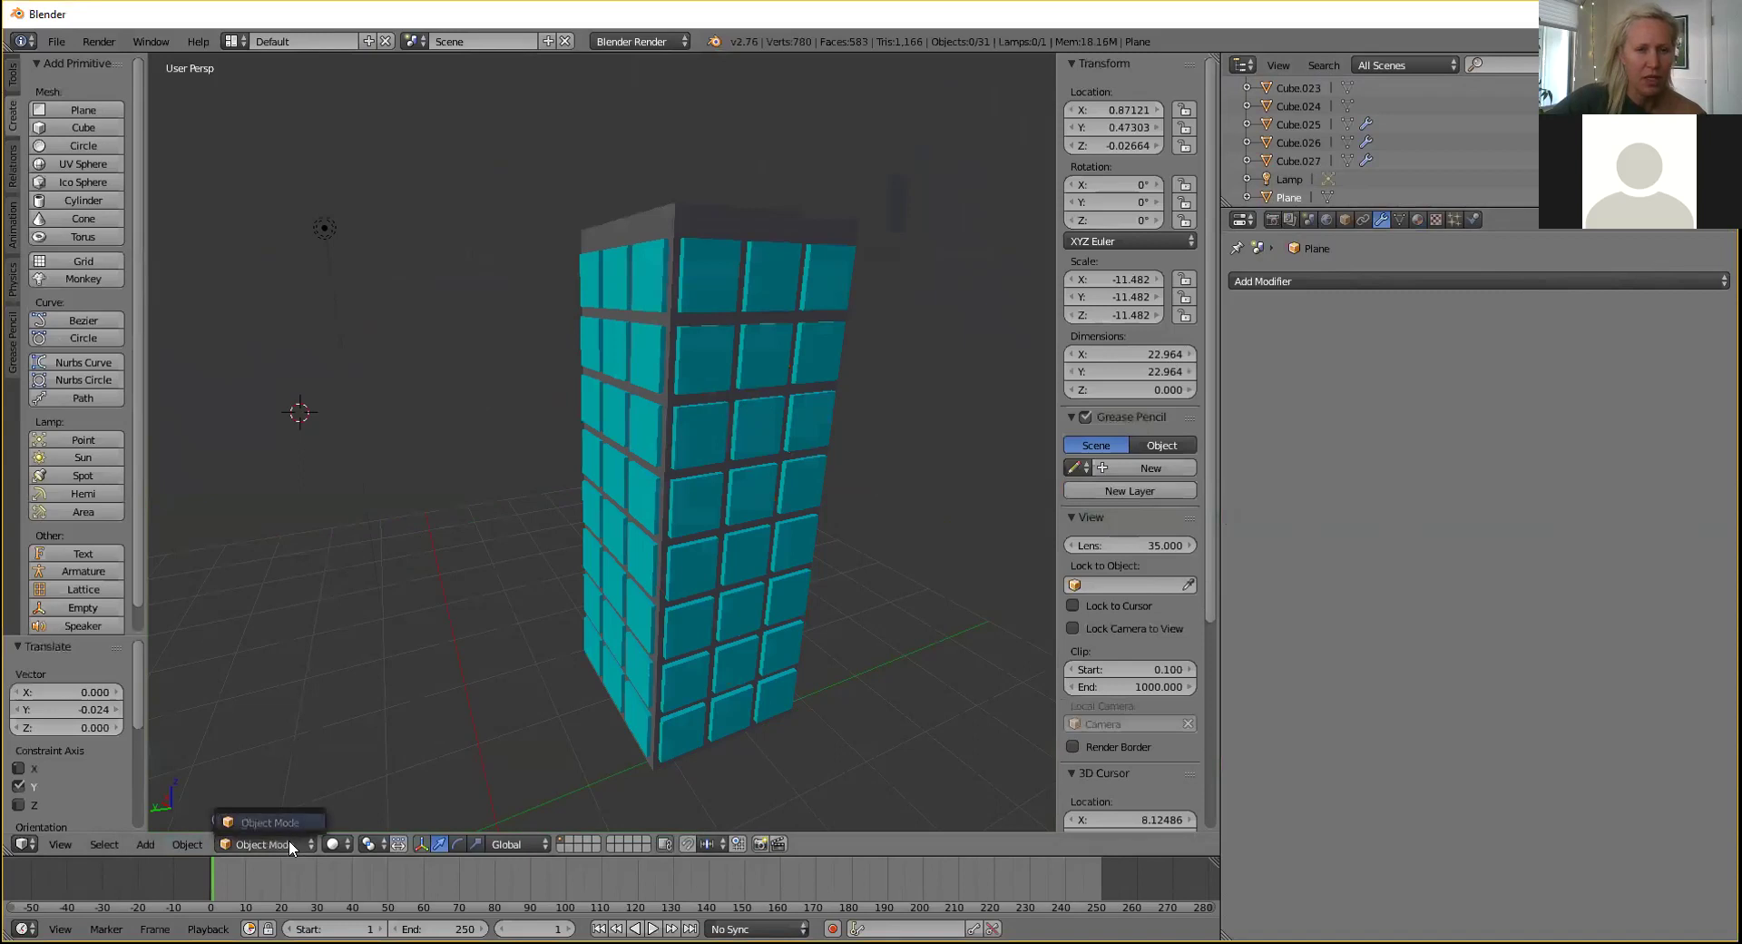
right_click(633, 601)
left_click(273, 844)
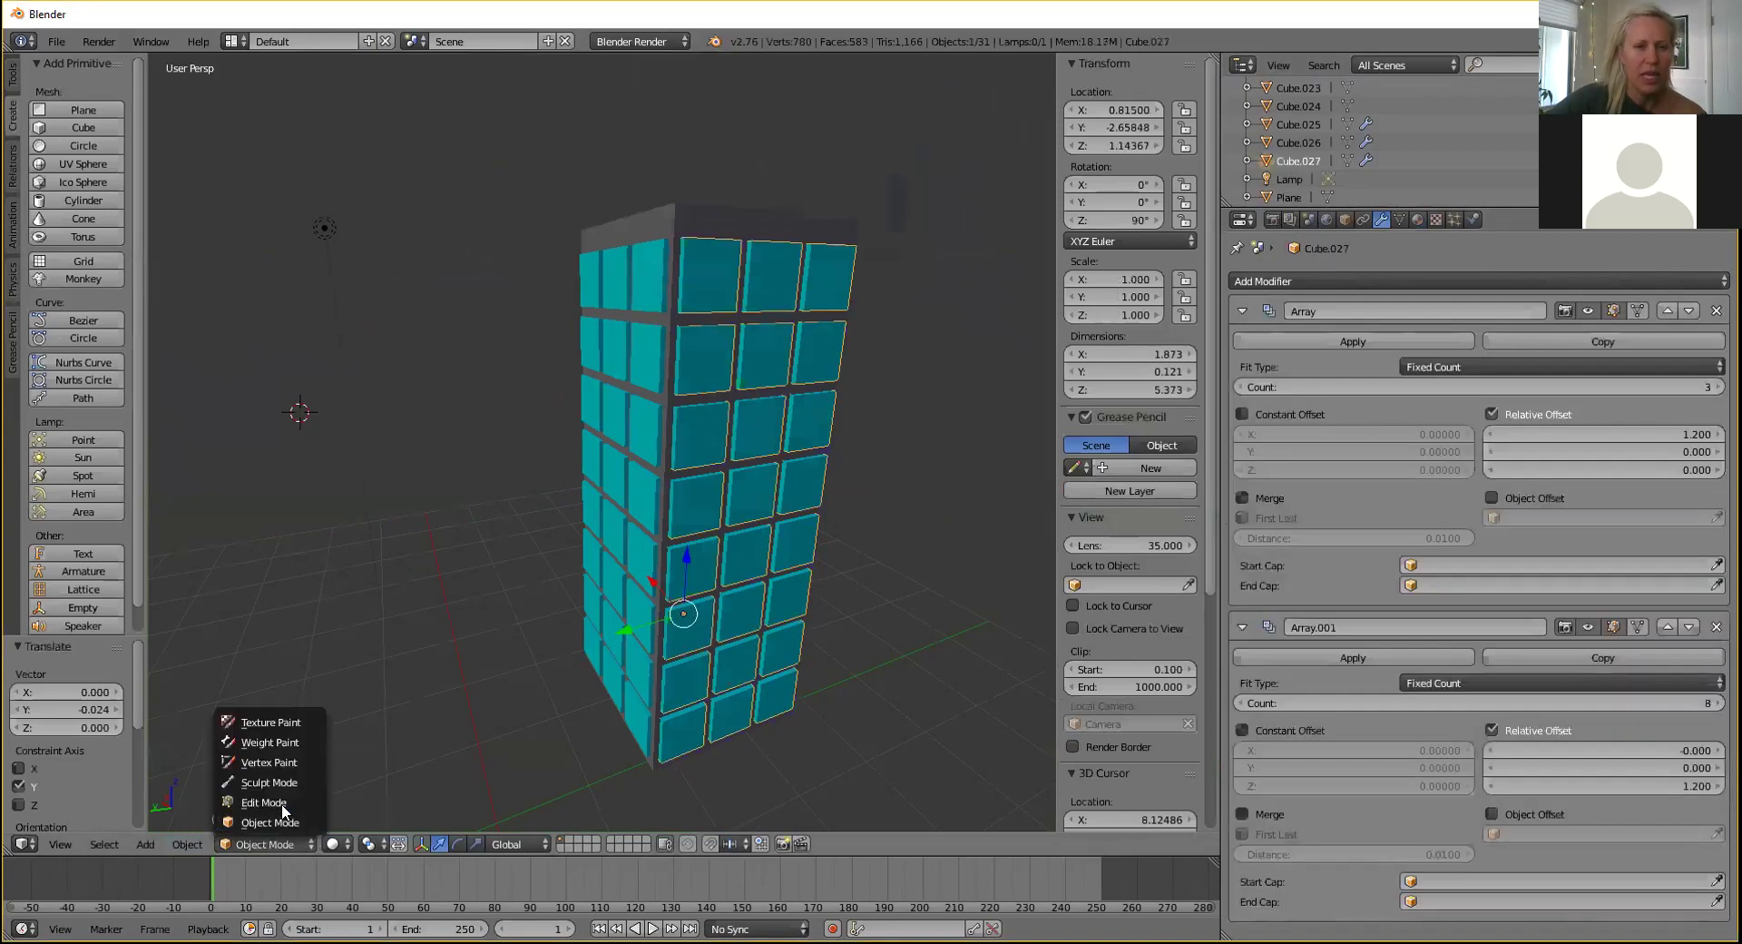
left_click(263, 802)
Leave Edit Mode, select the tower's Cube and enter Edit Mode on it.
middle_click_drag(477, 473, 443, 520)
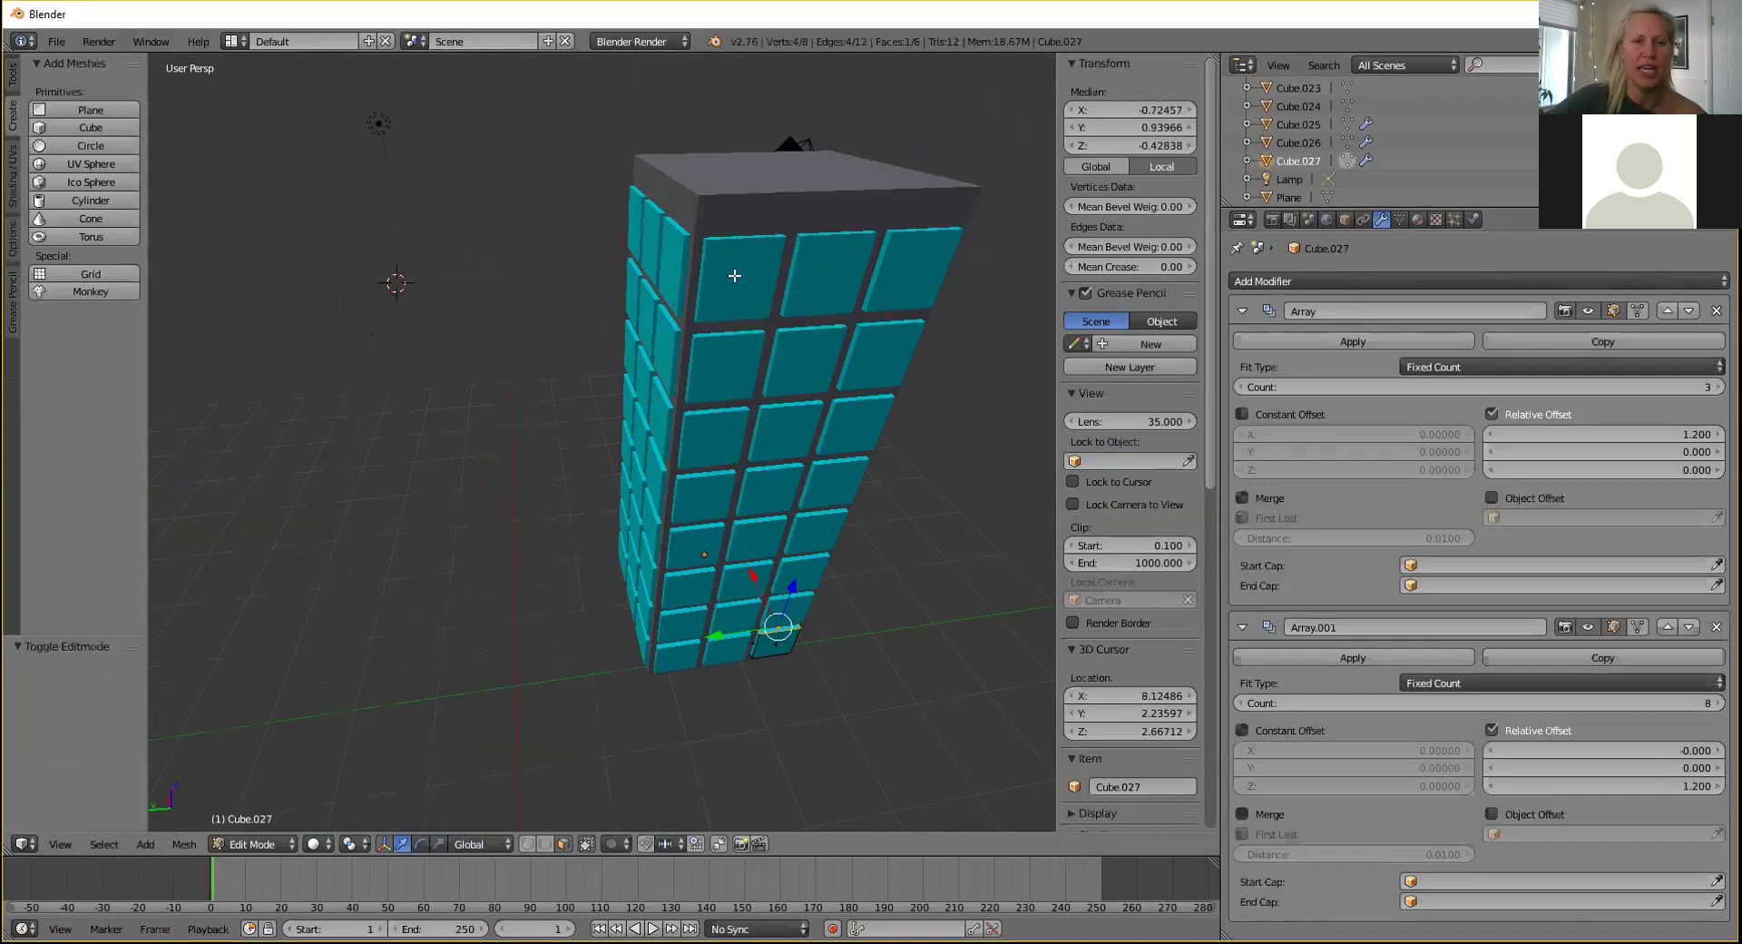
key("Tab")
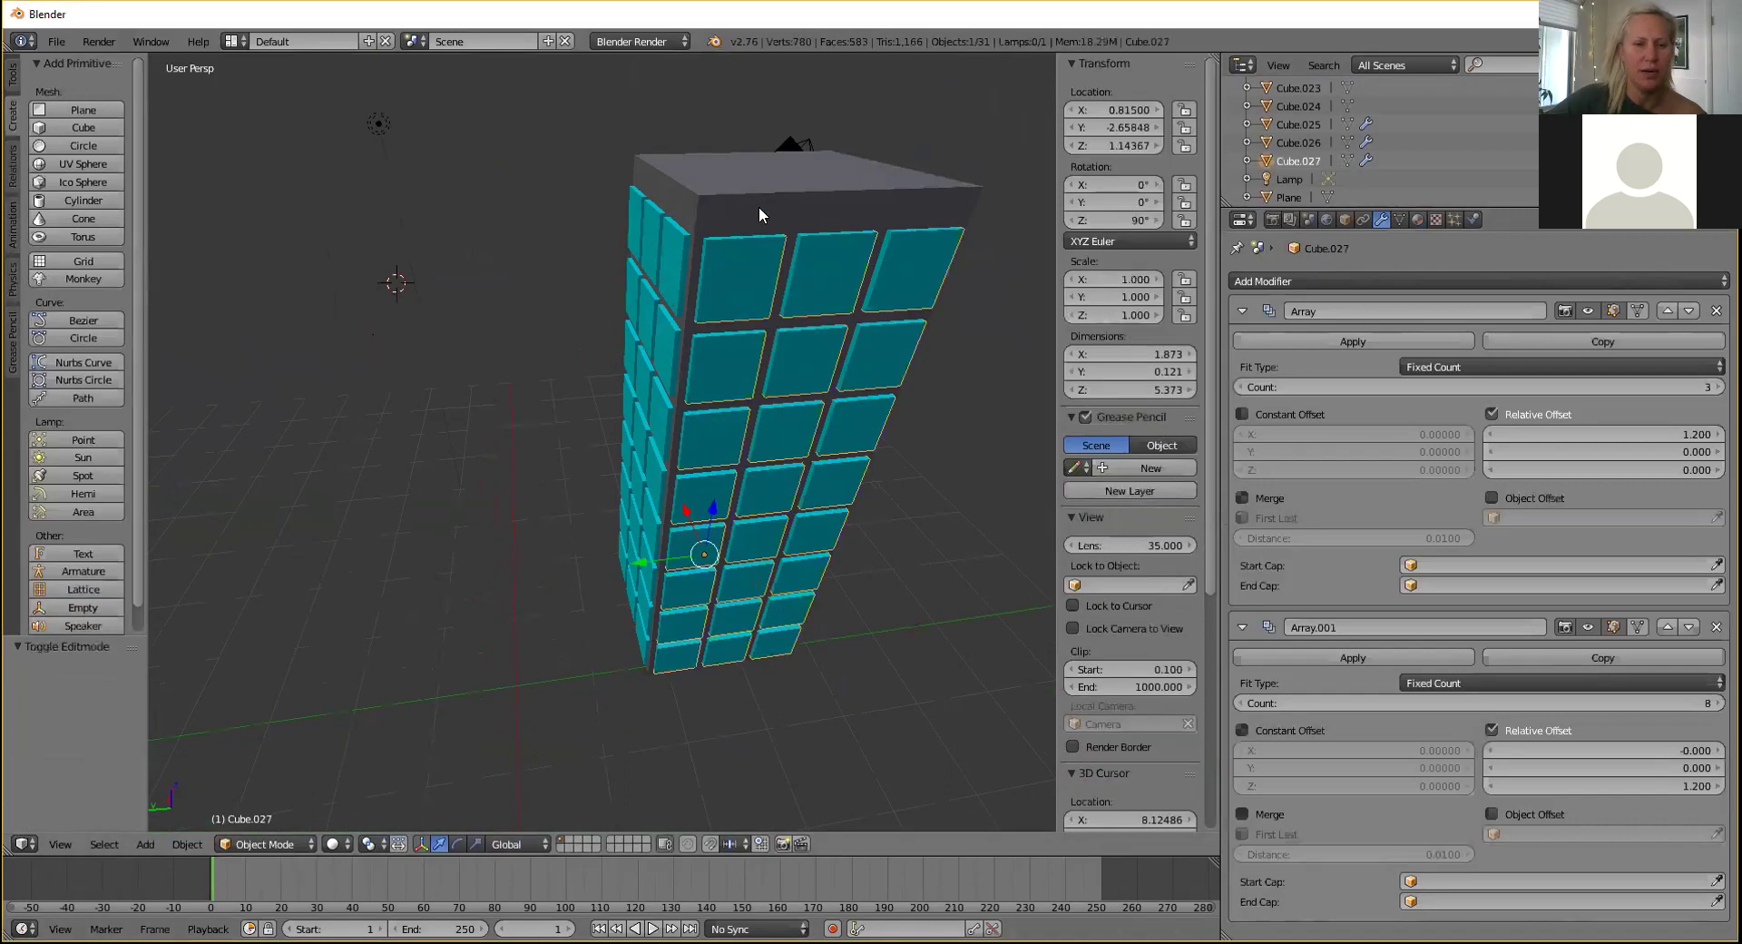
right_click(759, 214)
key("Tab")
middle_click_drag(487, 353, 539, 402)
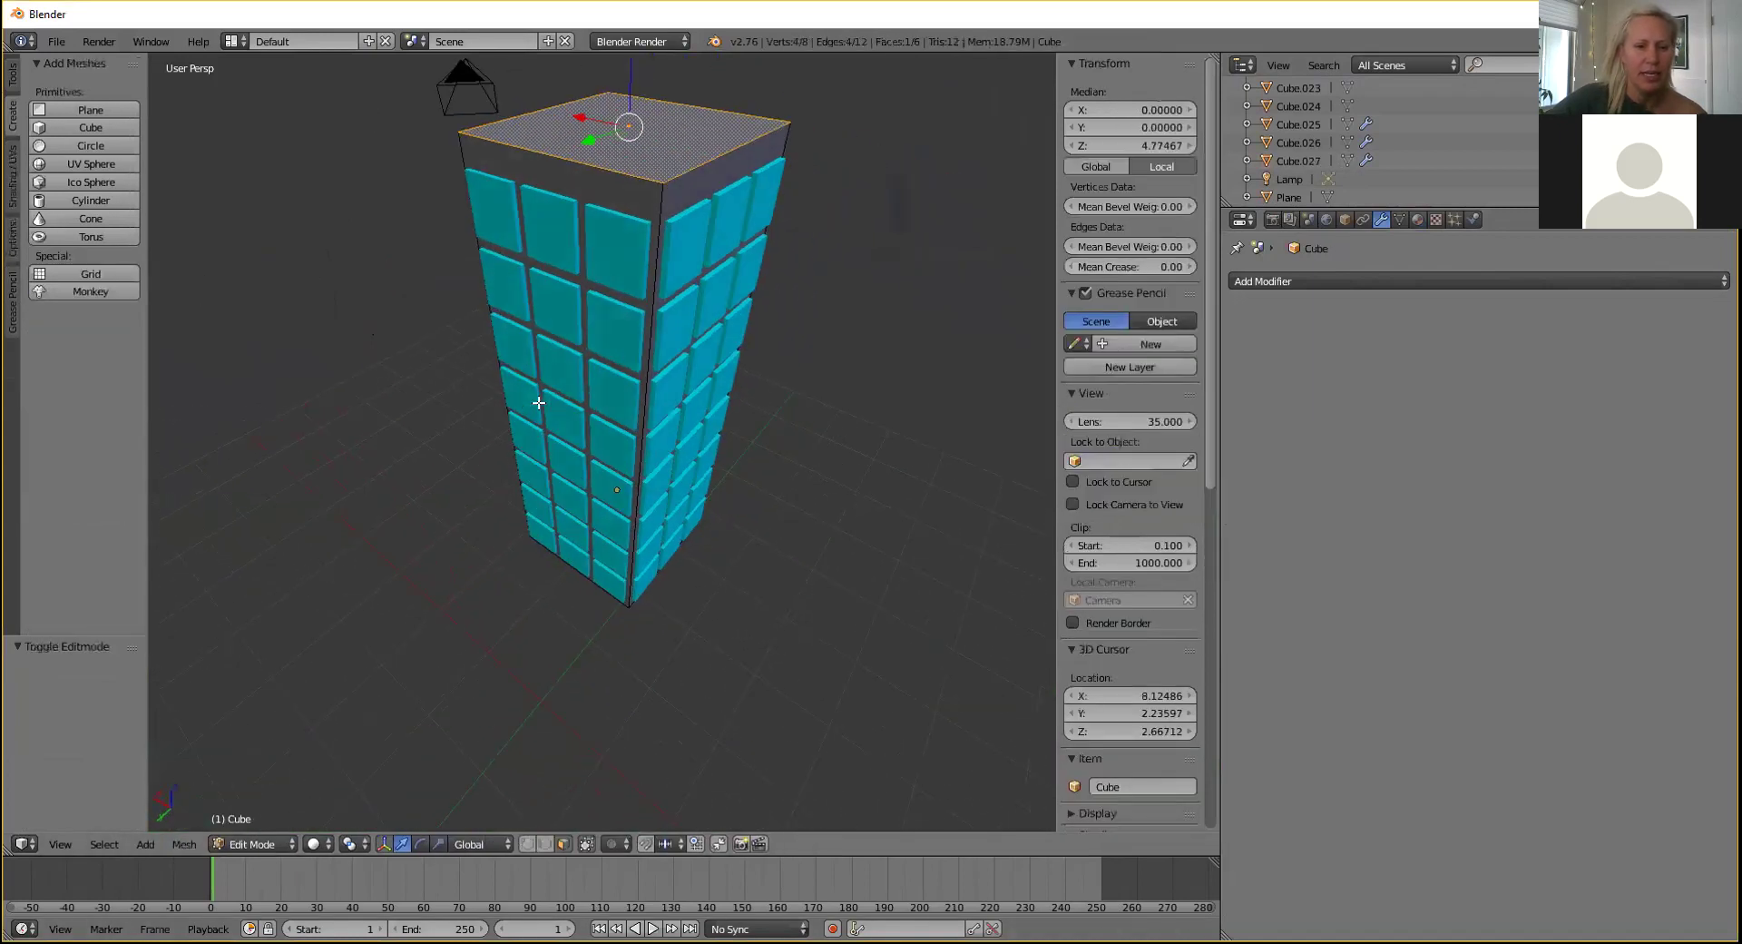
middle_click_drag(447, 367, 417, 521)
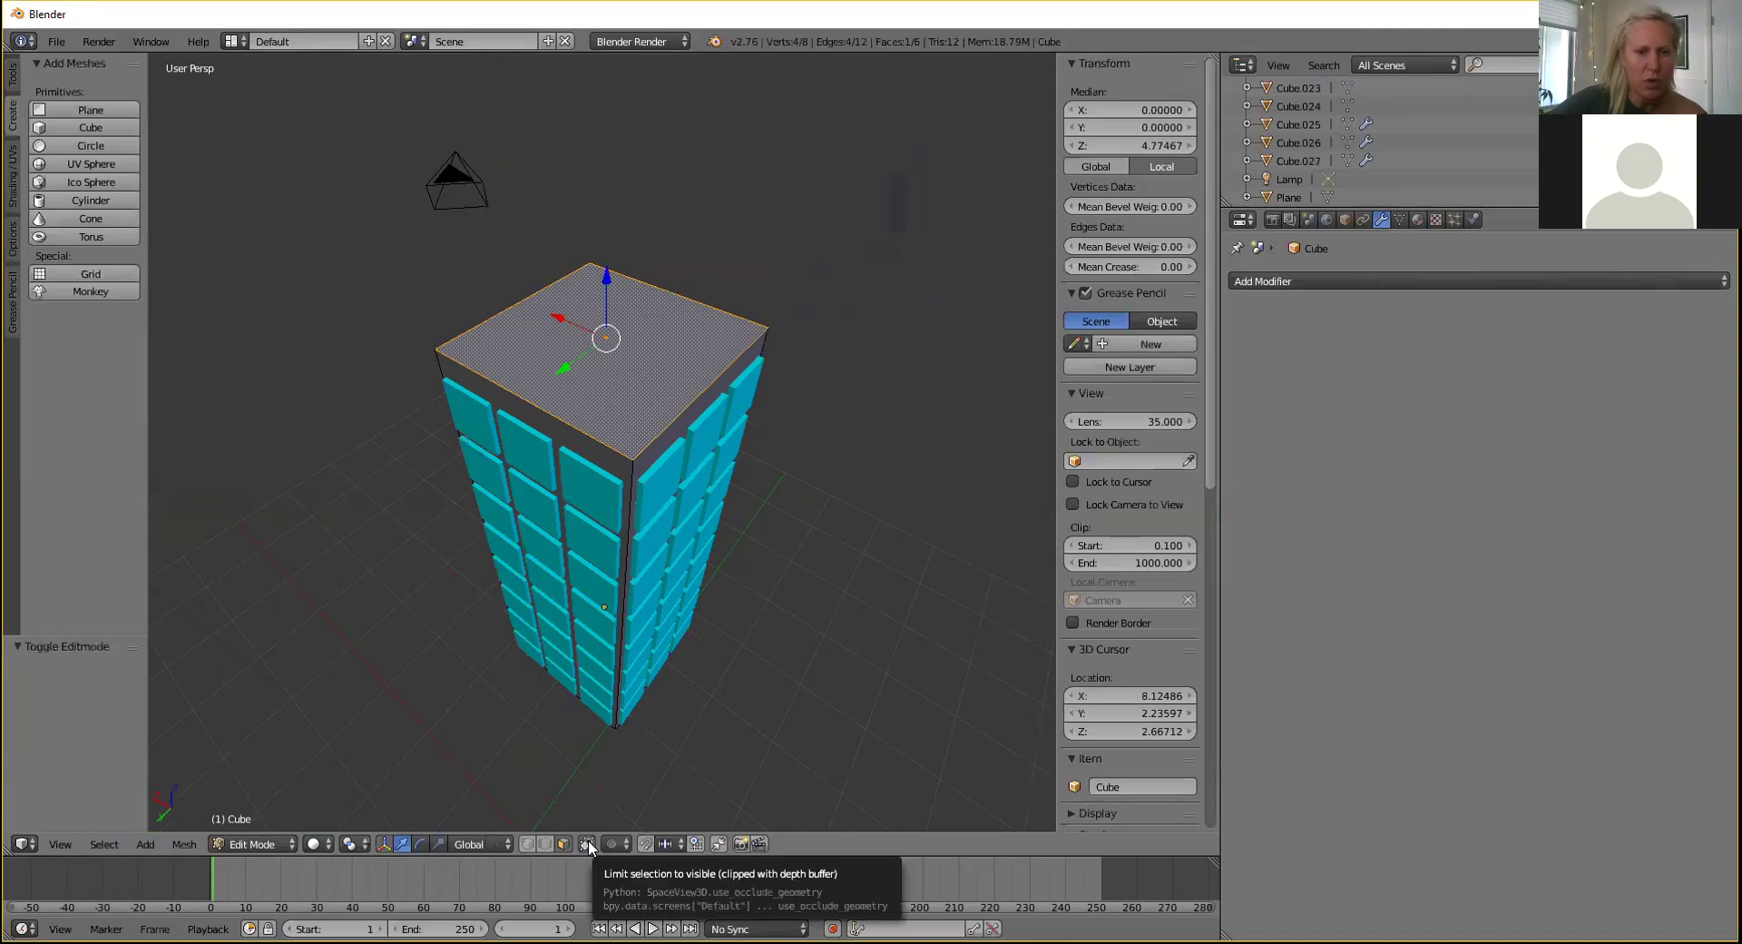
Make hidden back edges visible and frame the whole tower in the viewport.
left_click(587, 843)
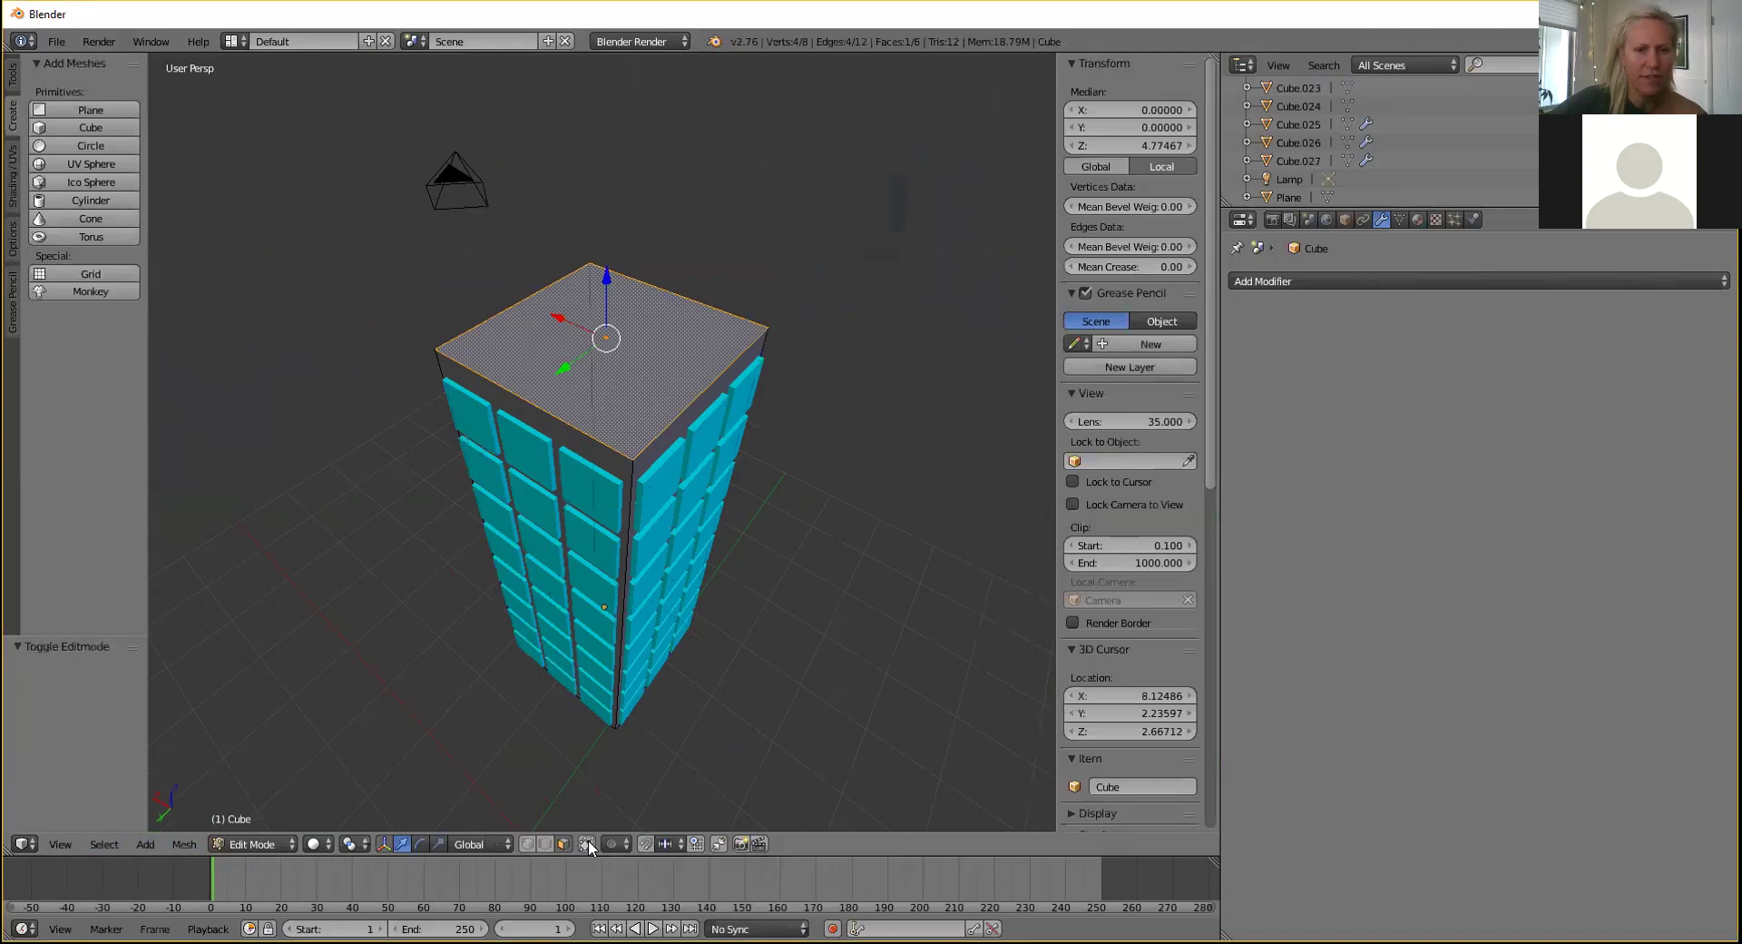
middle_click_drag(759, 685, 574, 656)
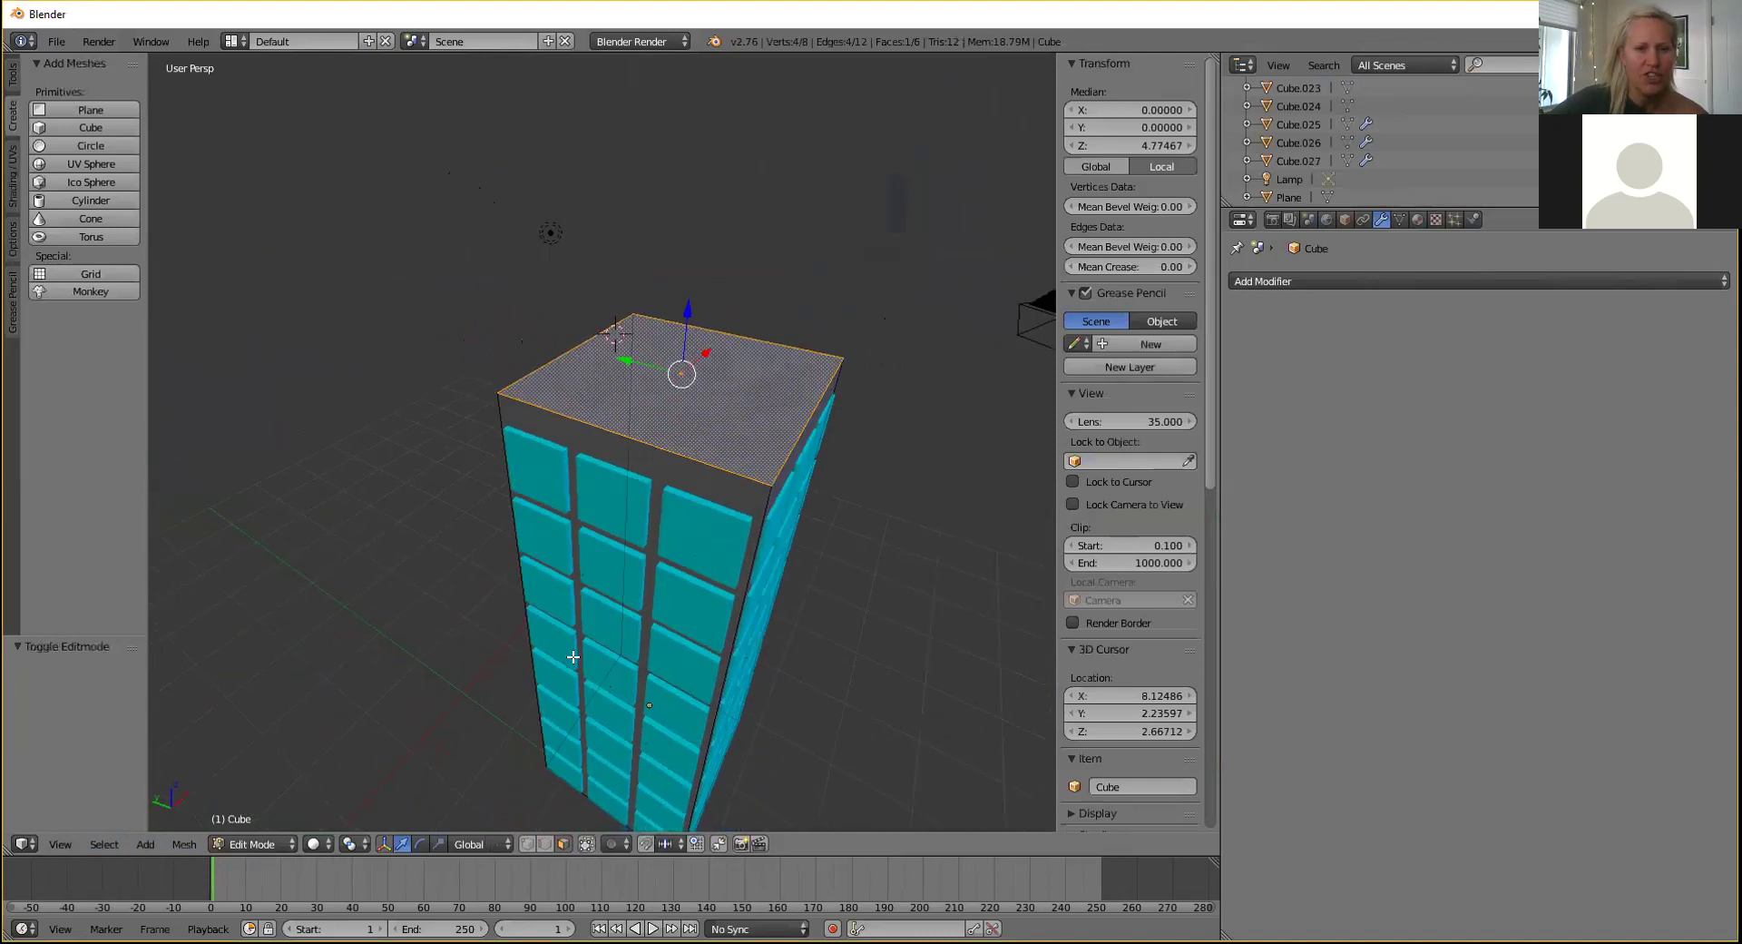
left_click(586, 844)
middle_click_drag(509, 667, 554, 627)
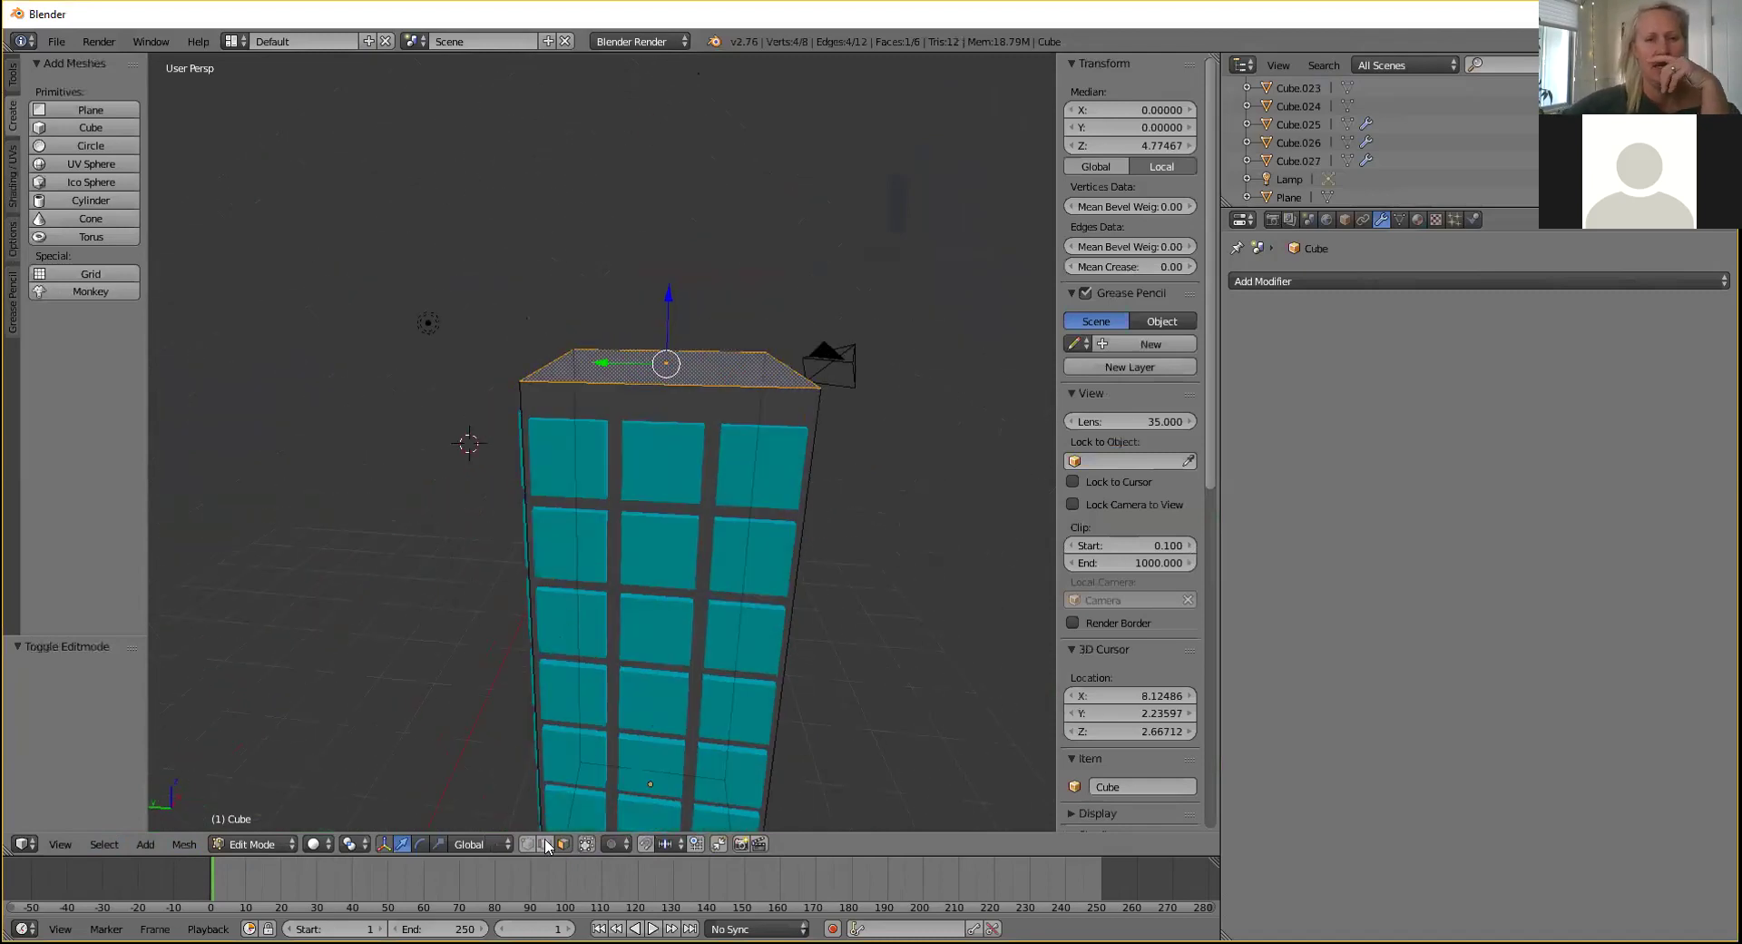
middle_click_drag(426, 522, 526, 491)
middle_click_drag(507, 583, 414, 593)
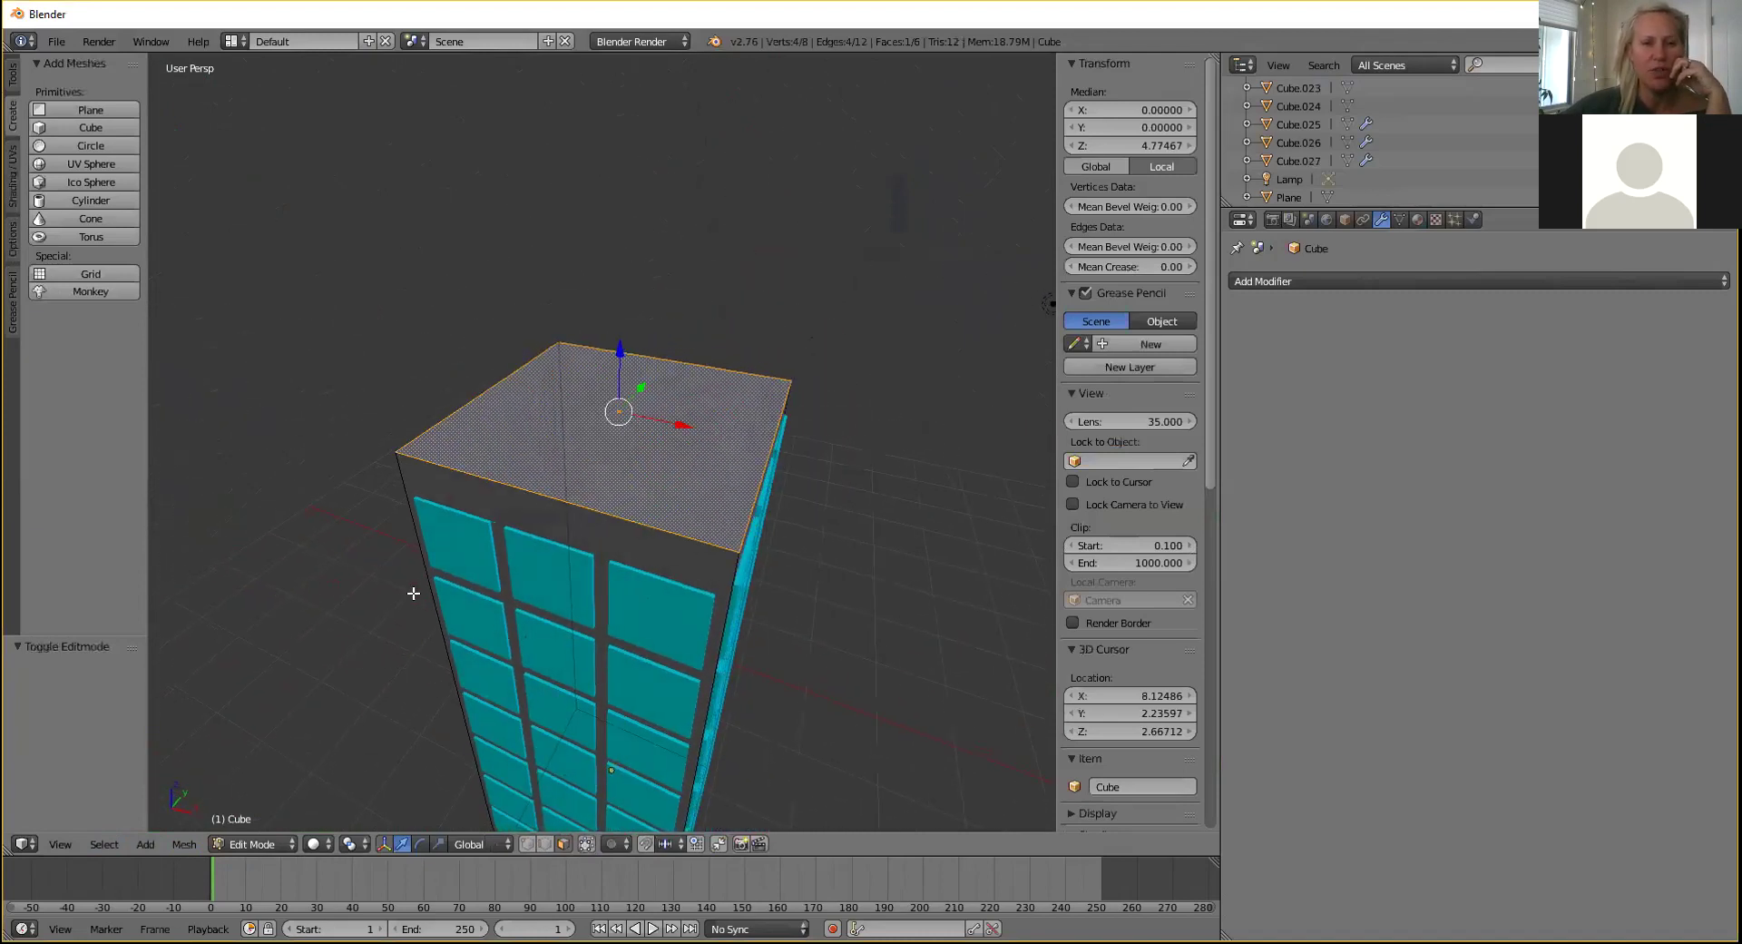
scroll(435, 591, "down", 6)
middle_click_drag(626, 614, 688, 554)
scroll(687, 553, "up", 2)
Box-select all faces of the tower mesh.
key("b")
left_click_drag(488, 227, 759, 705)
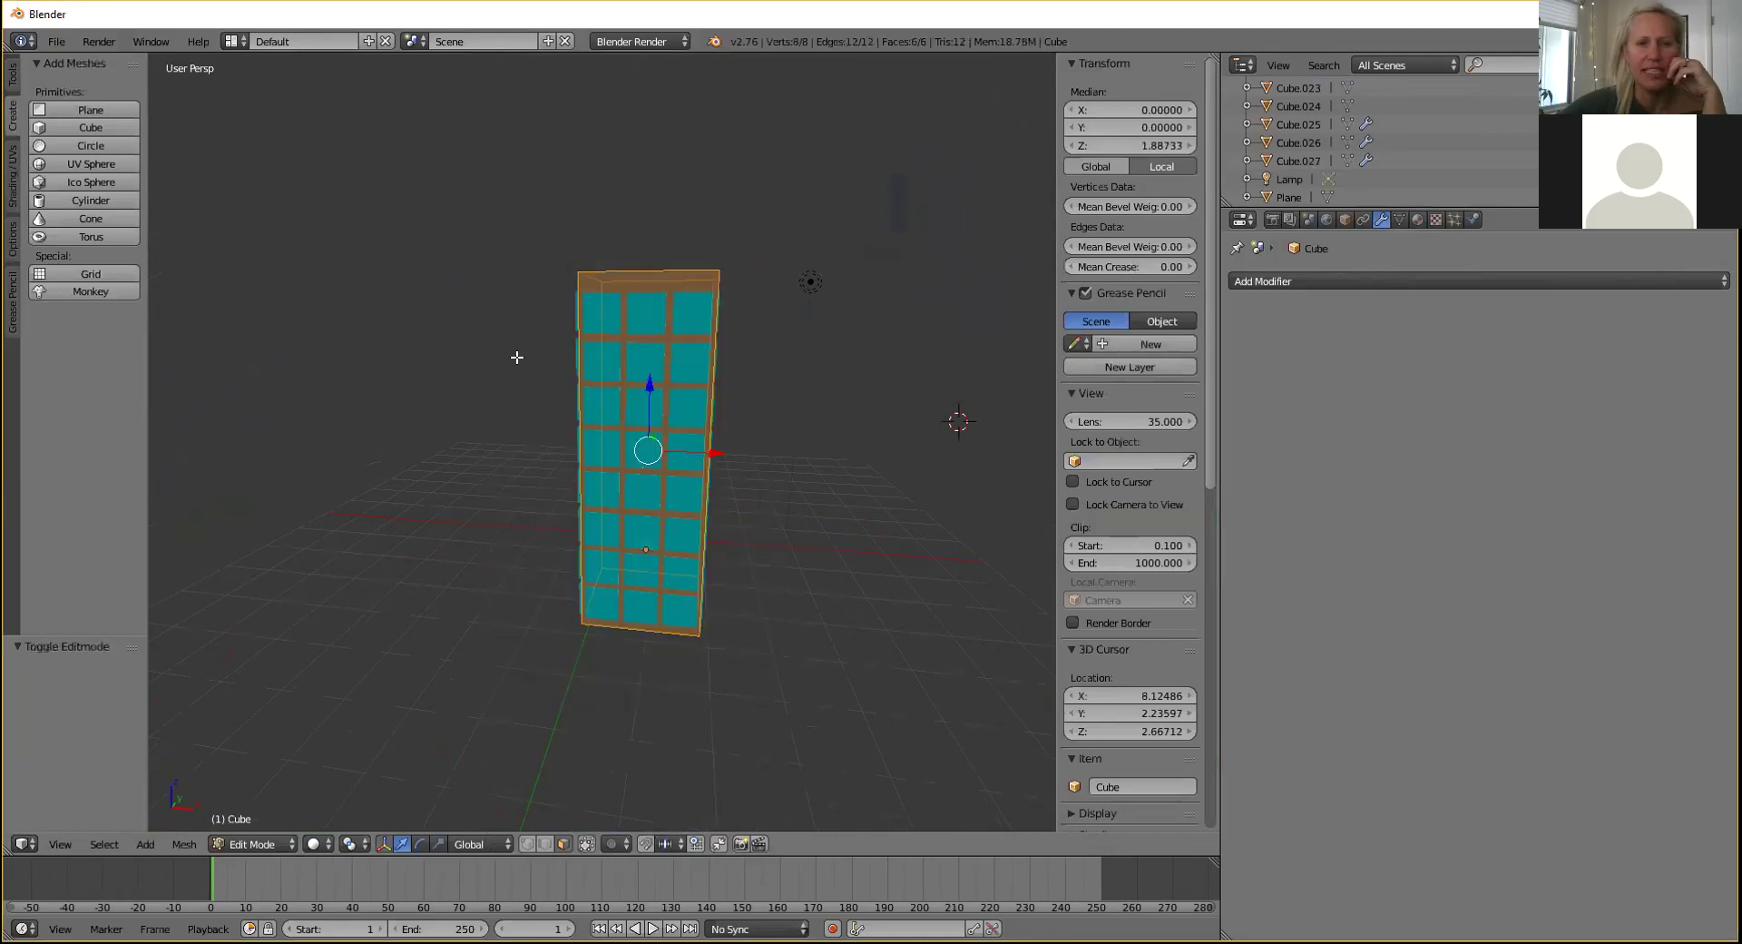
middle_click_drag(493, 350, 463, 401)
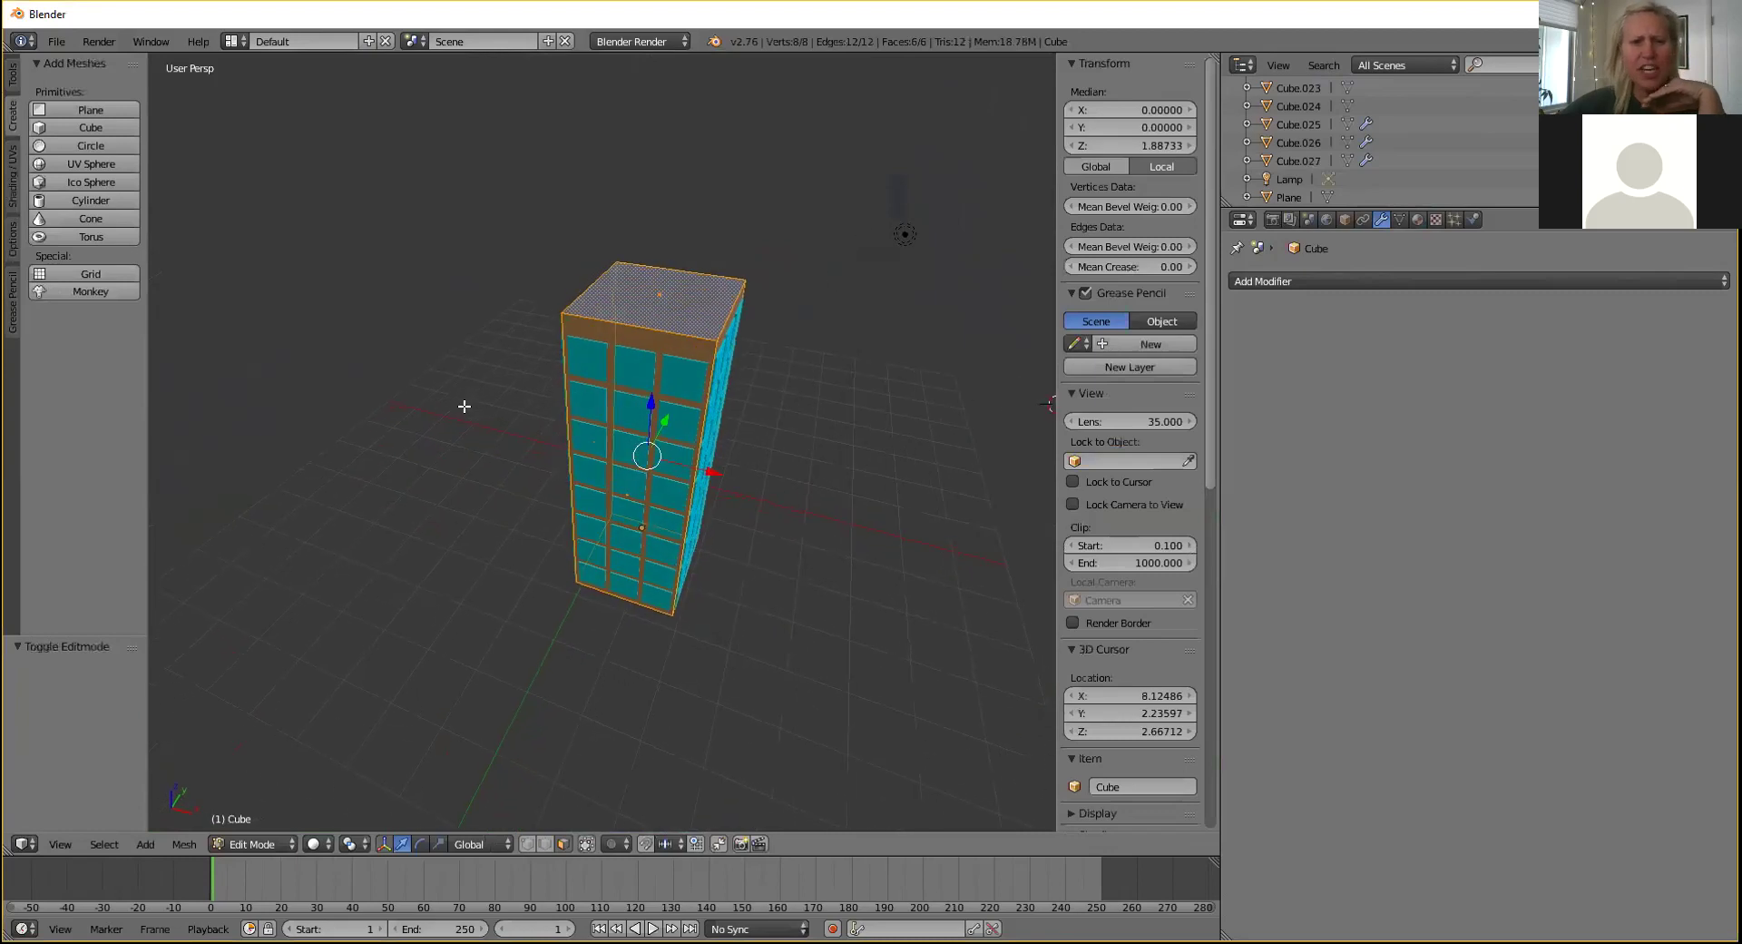
scroll(464, 405, "up", 2)
scroll(463, 406, "up", 1)
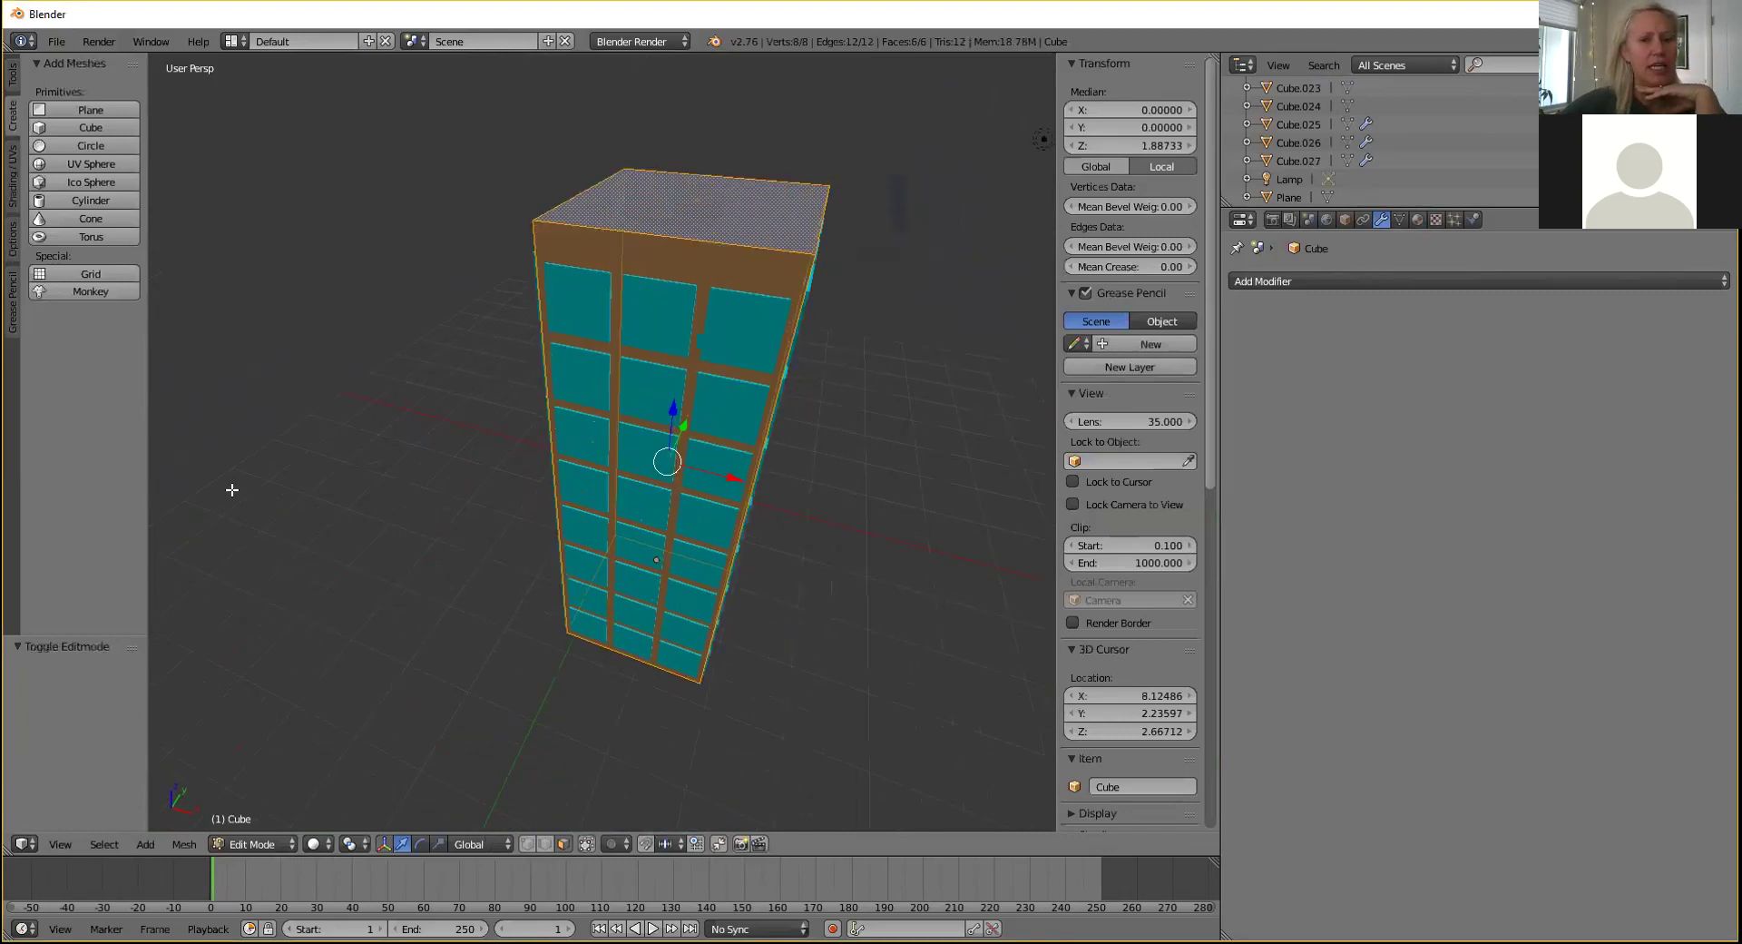
Duplicate the selected faces beside the tower, cancelling the delete options twice.
key("shift+d")
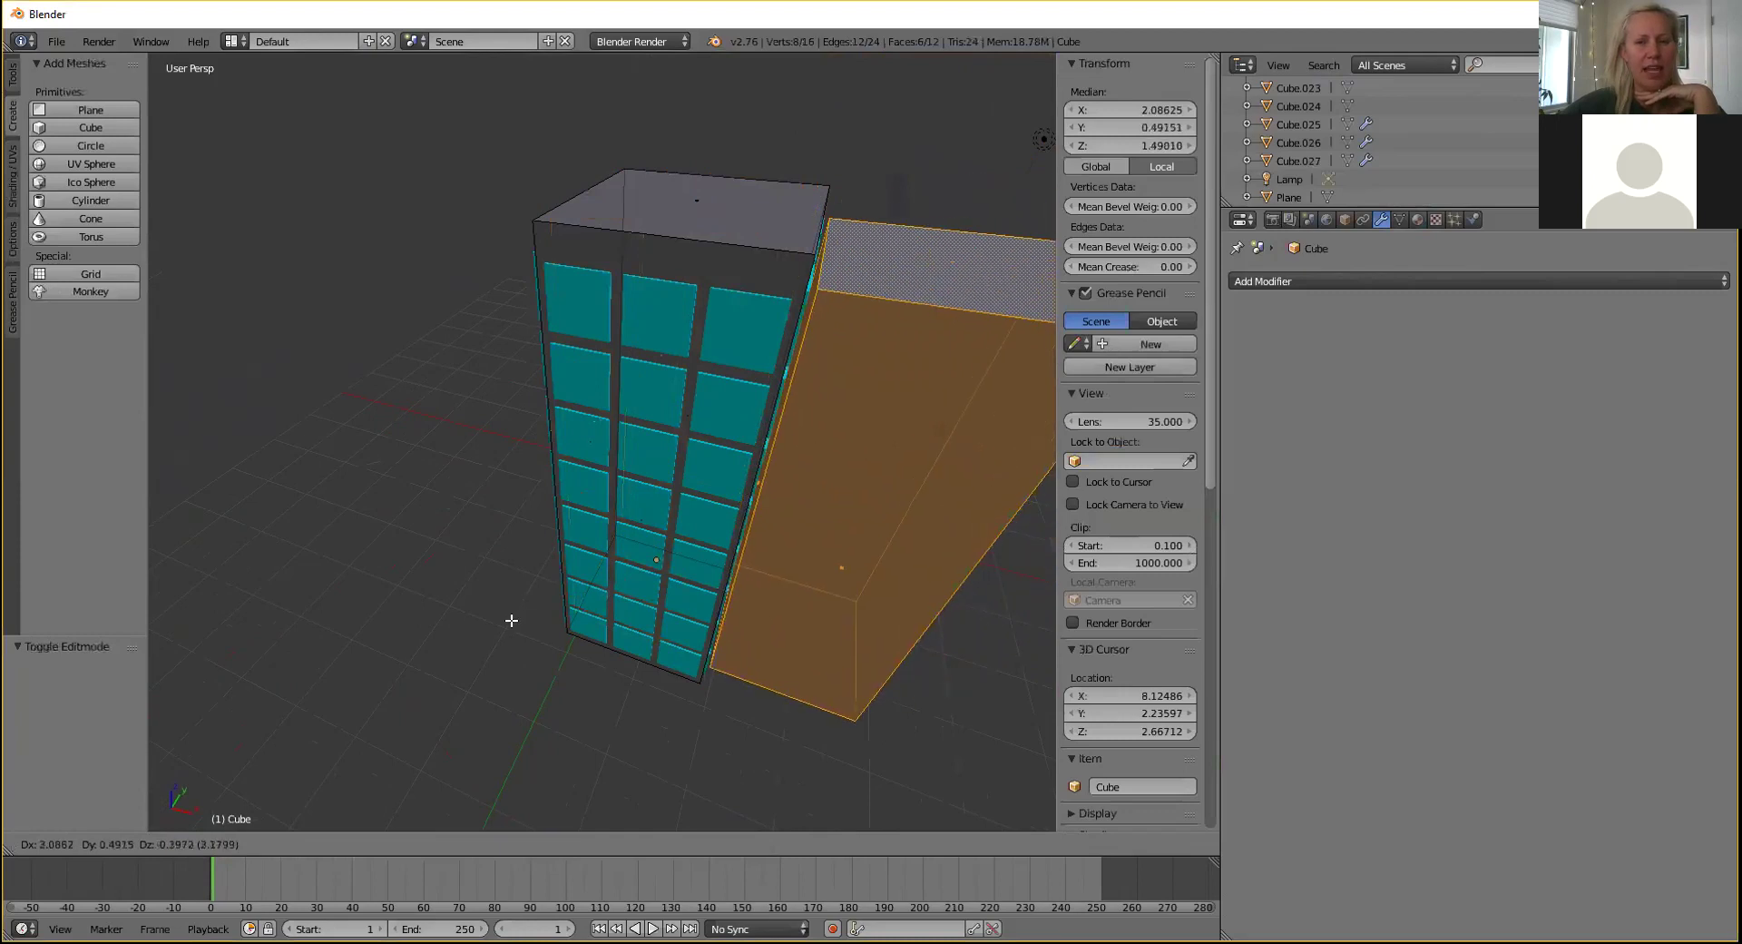
left_click(574, 644)
middle_click_drag(770, 435, 571, 419)
key("x")
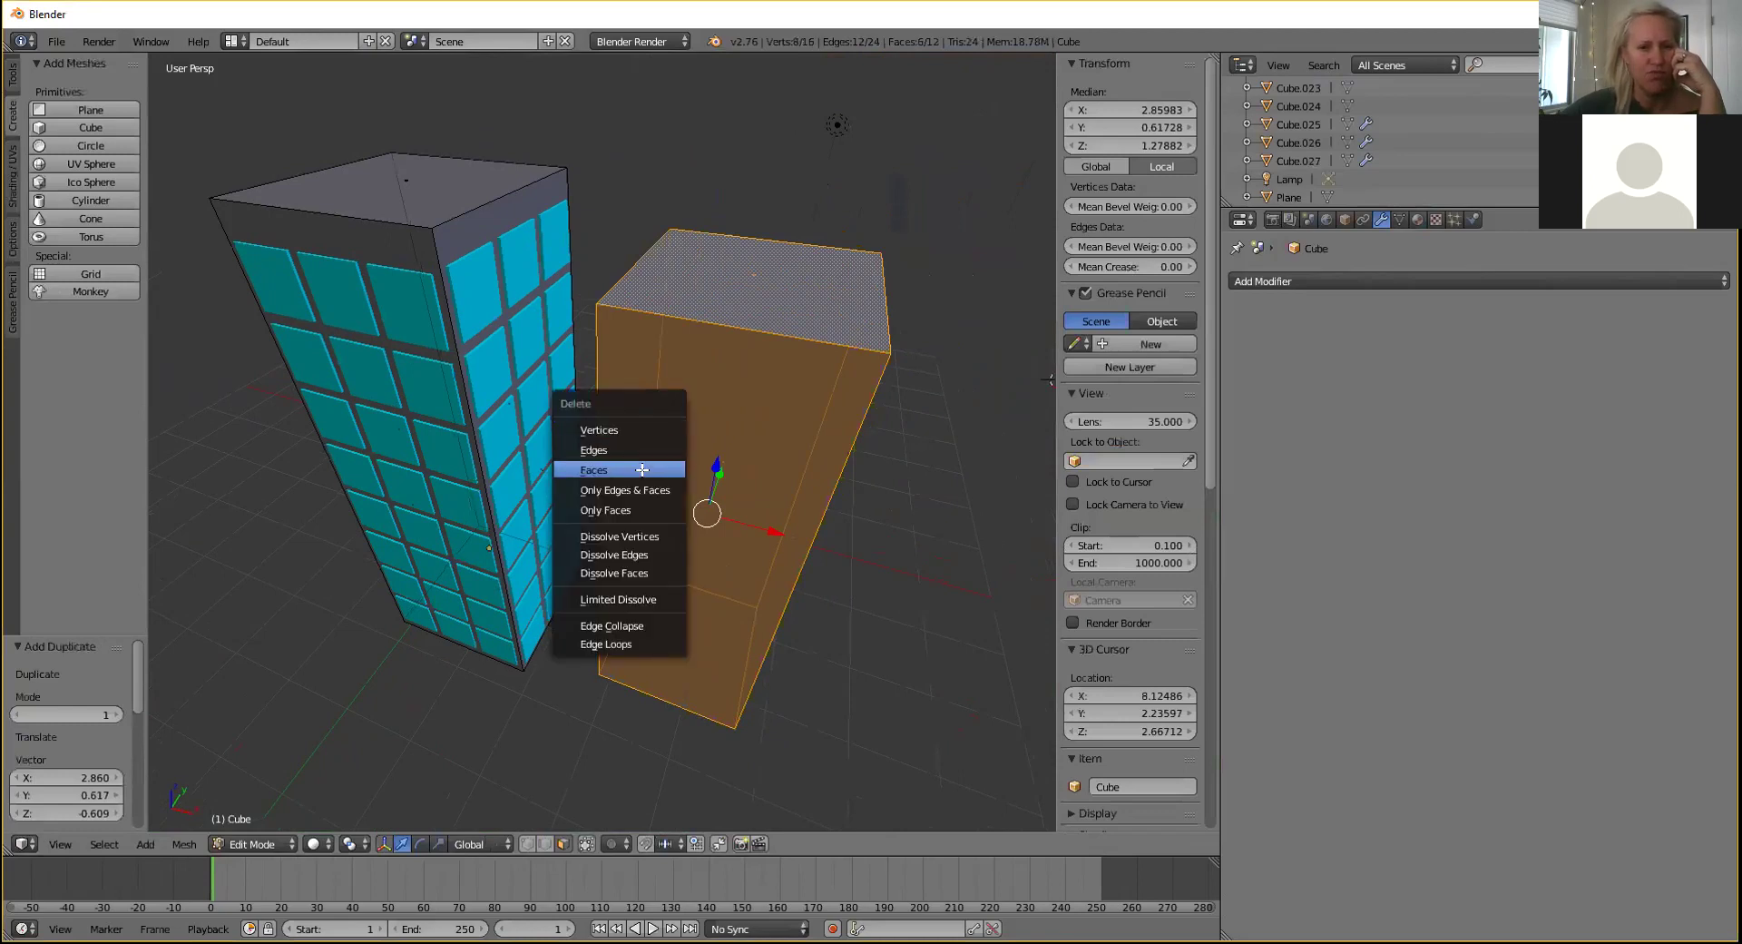
key("Escape")
key("x")
key("Escape")
Return to Object Mode, undo the duplicate box, and select Cube.025.
left_click(282, 841)
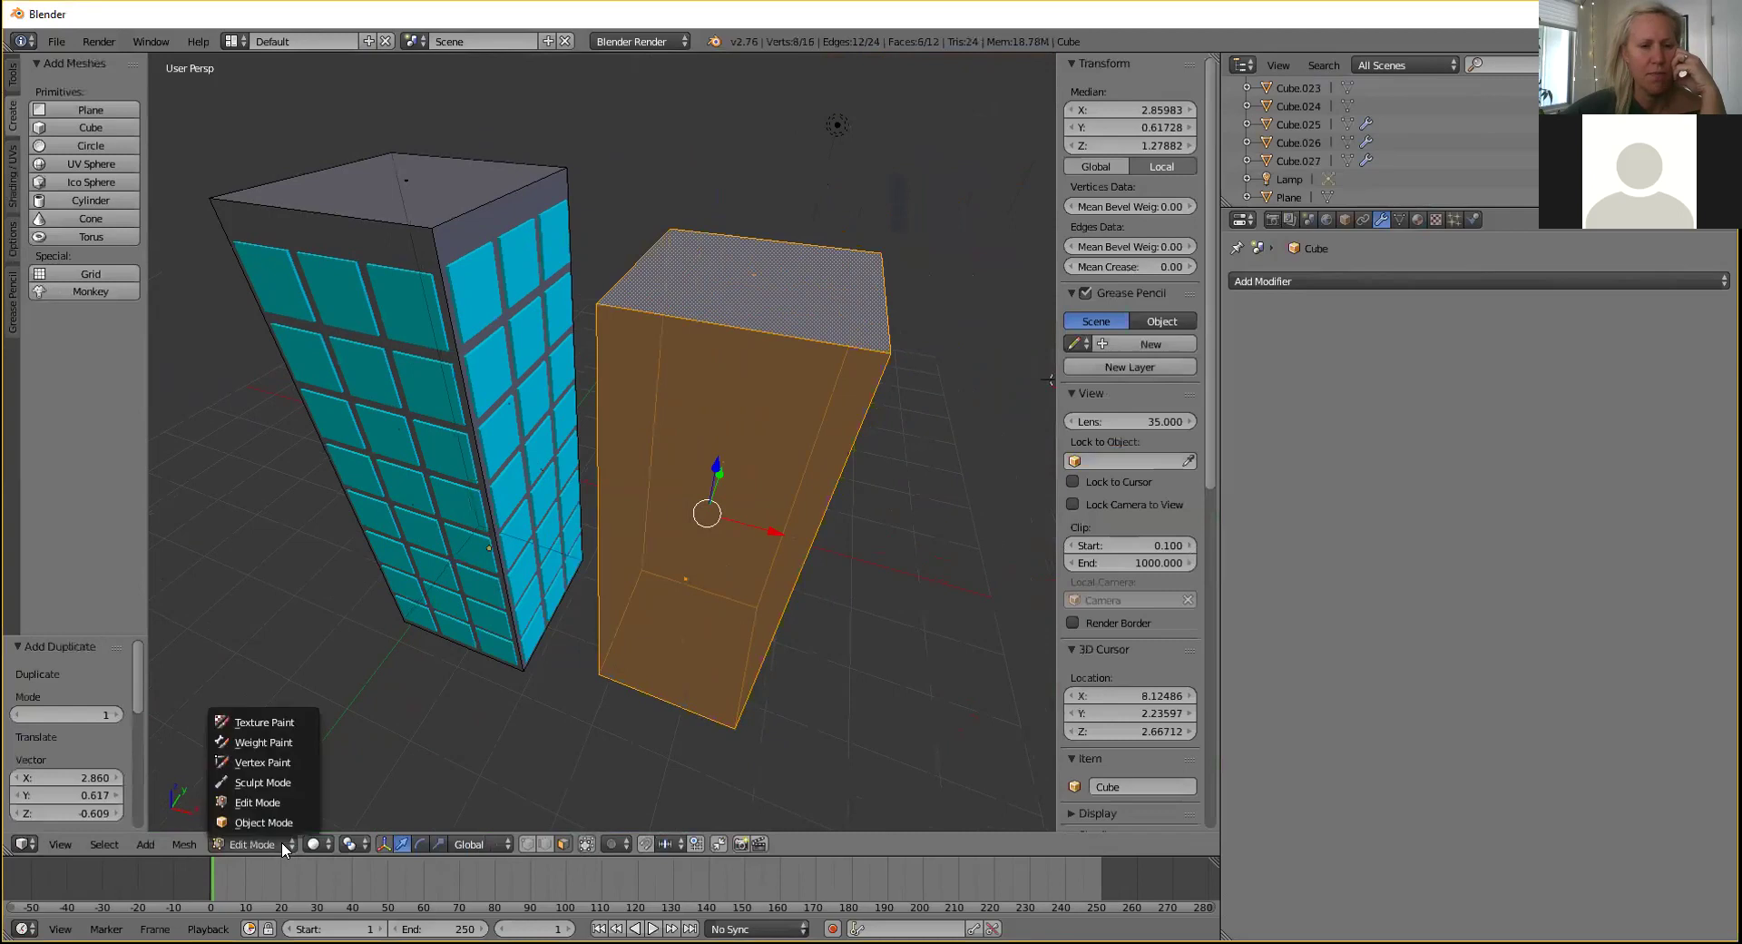
left_click(281, 819)
key("ctrl+z")
middle_click_drag(622, 483, 537, 434)
right_click(426, 287)
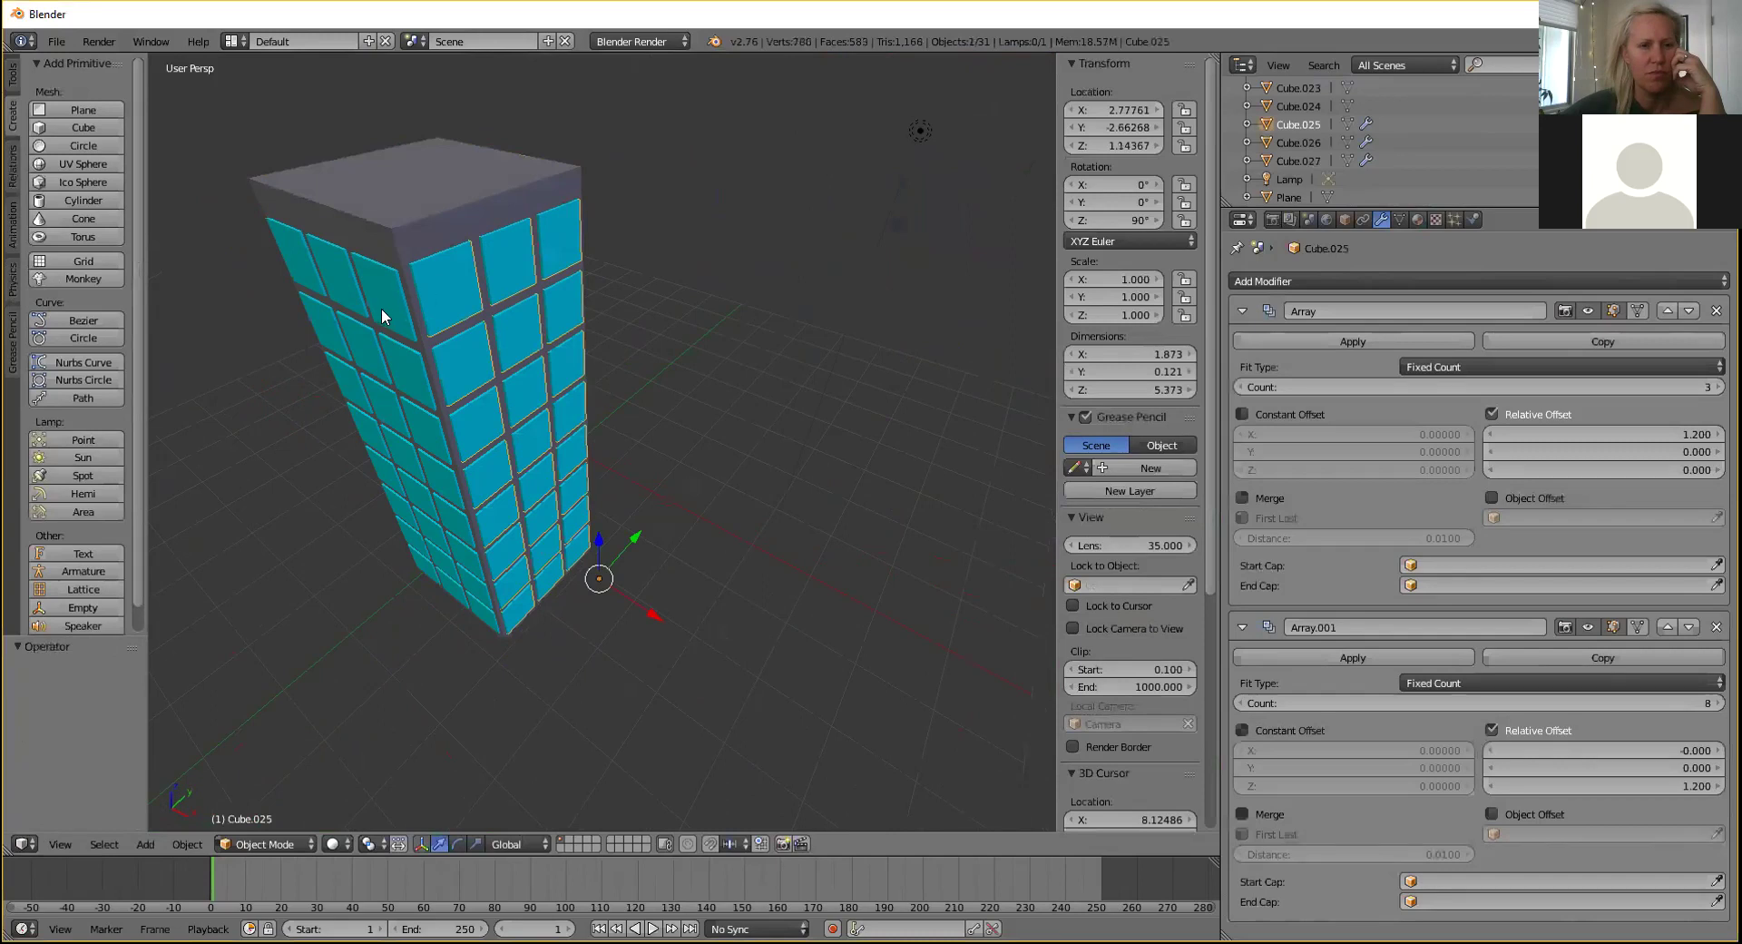
Box-select all of the tower's pieces.
right_click(384, 313)
mouse_move(678, 338)
middle_mouse_down()
mouse_move(680, 377)
mouse_move(669, 366)
middle_mouse_up()
left_click_drag(217, 140, 719, 715)
middle_click_drag(675, 537, 348, 350)
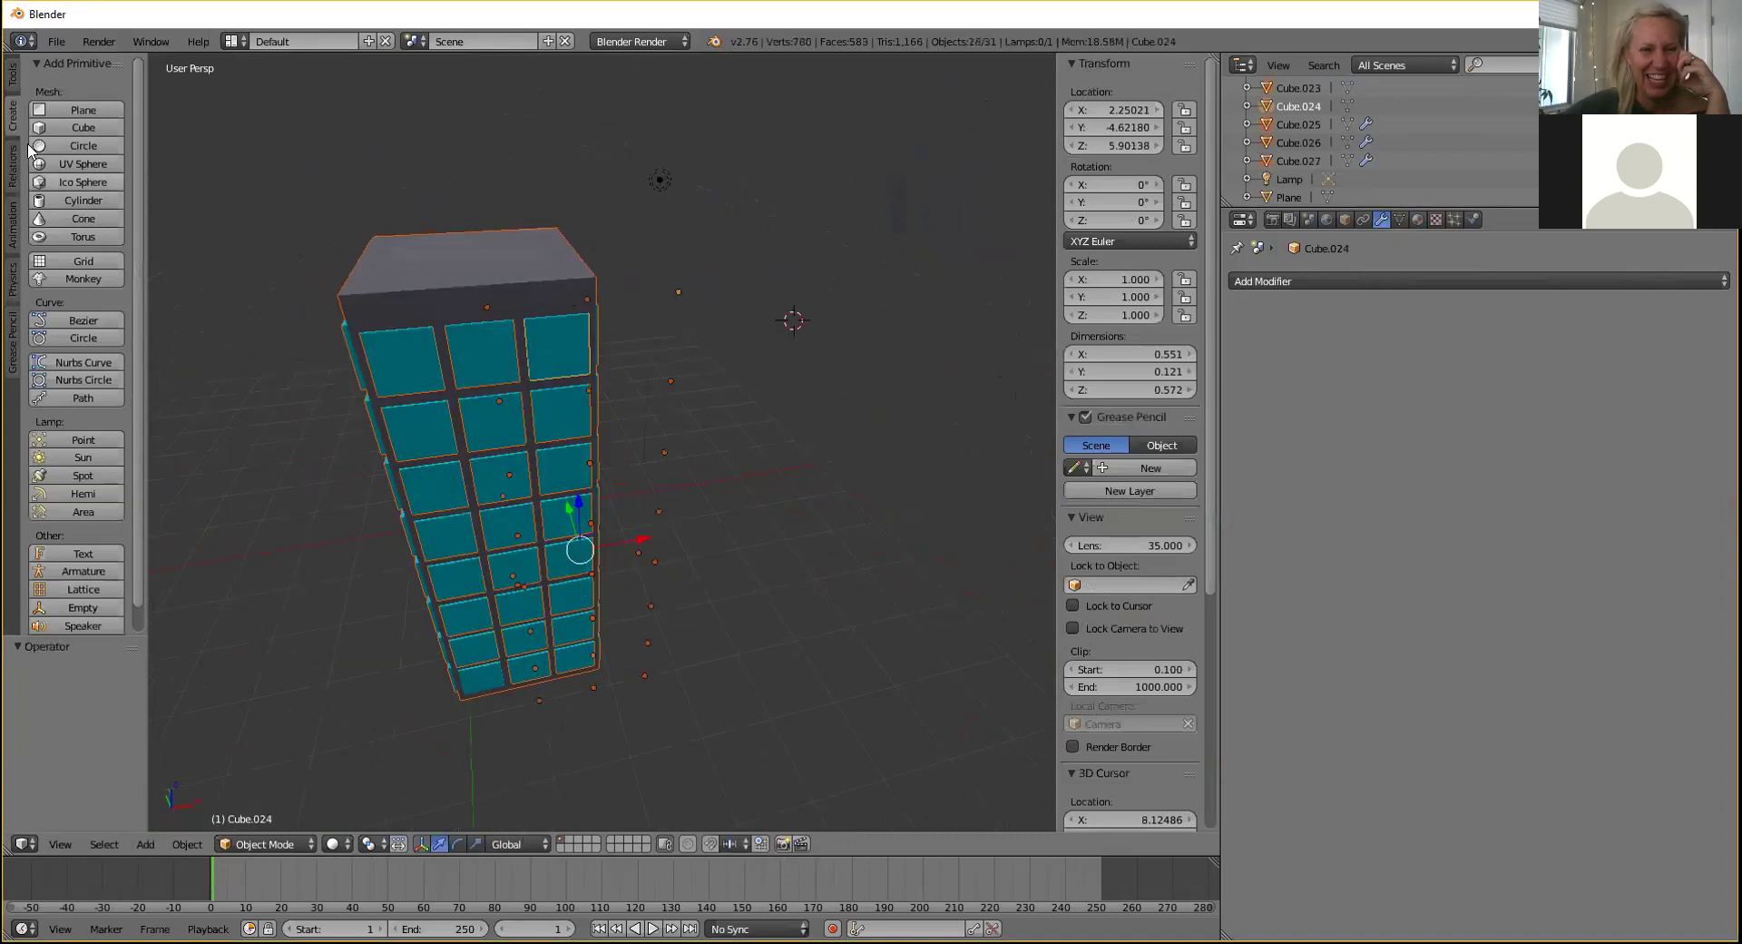
Join the selected pieces from the Tools tab and move the result along X.
left_click(13, 79)
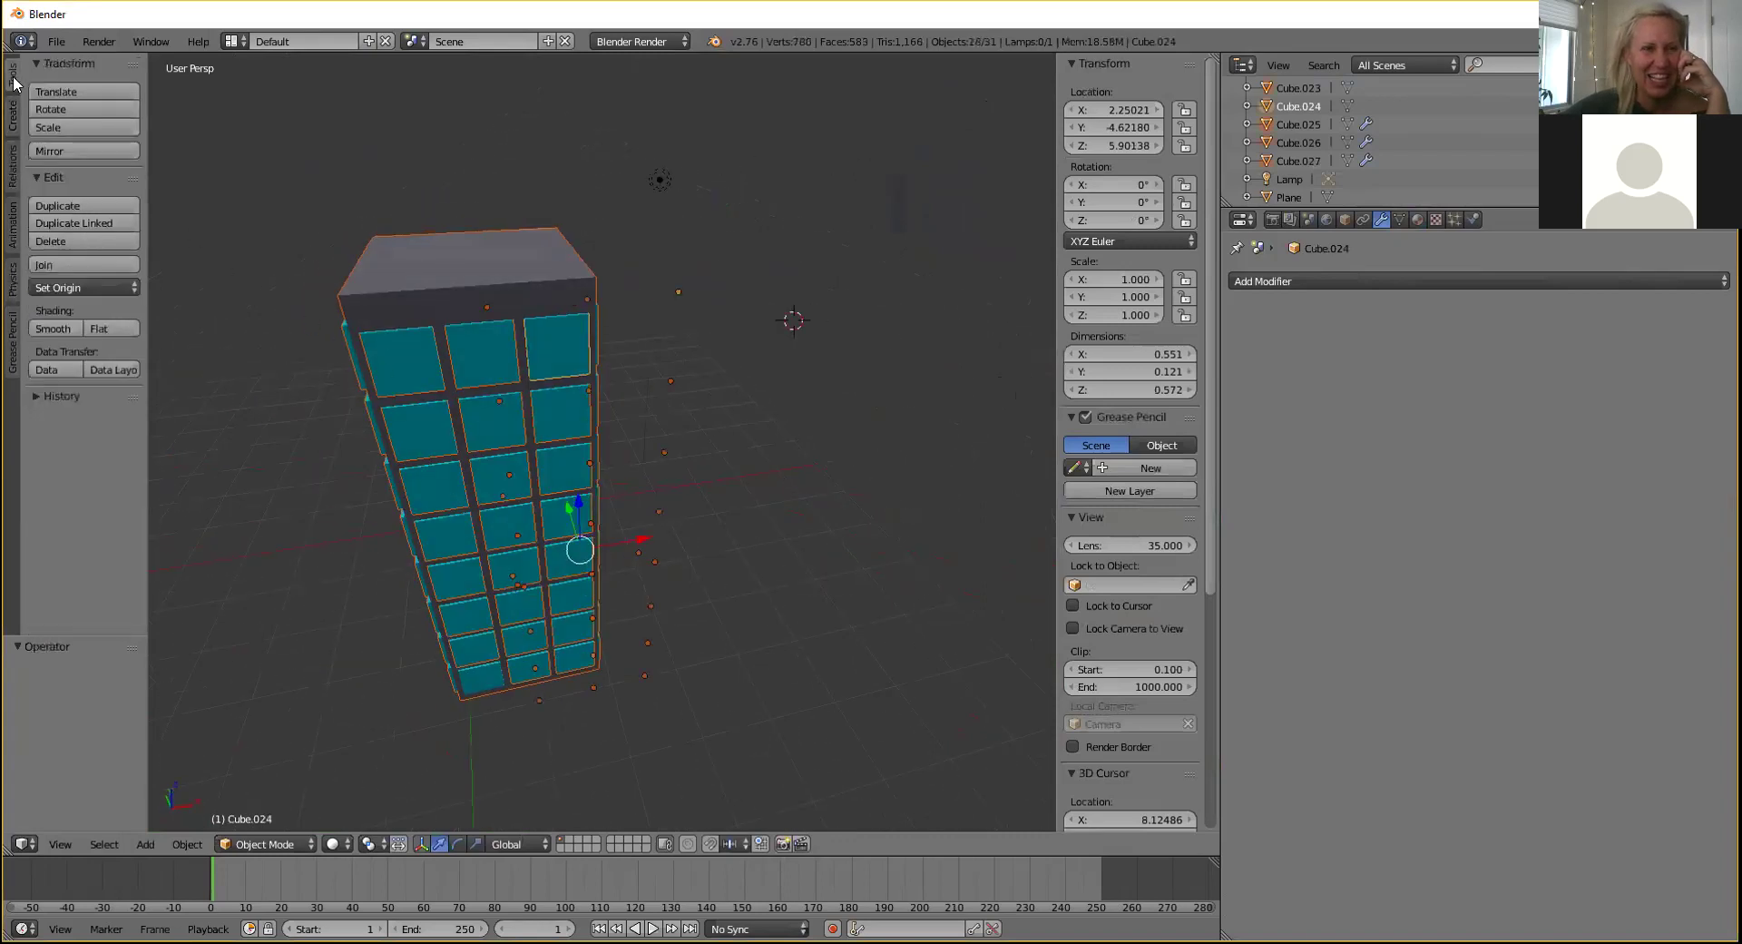
left_click(86, 265)
key("g")
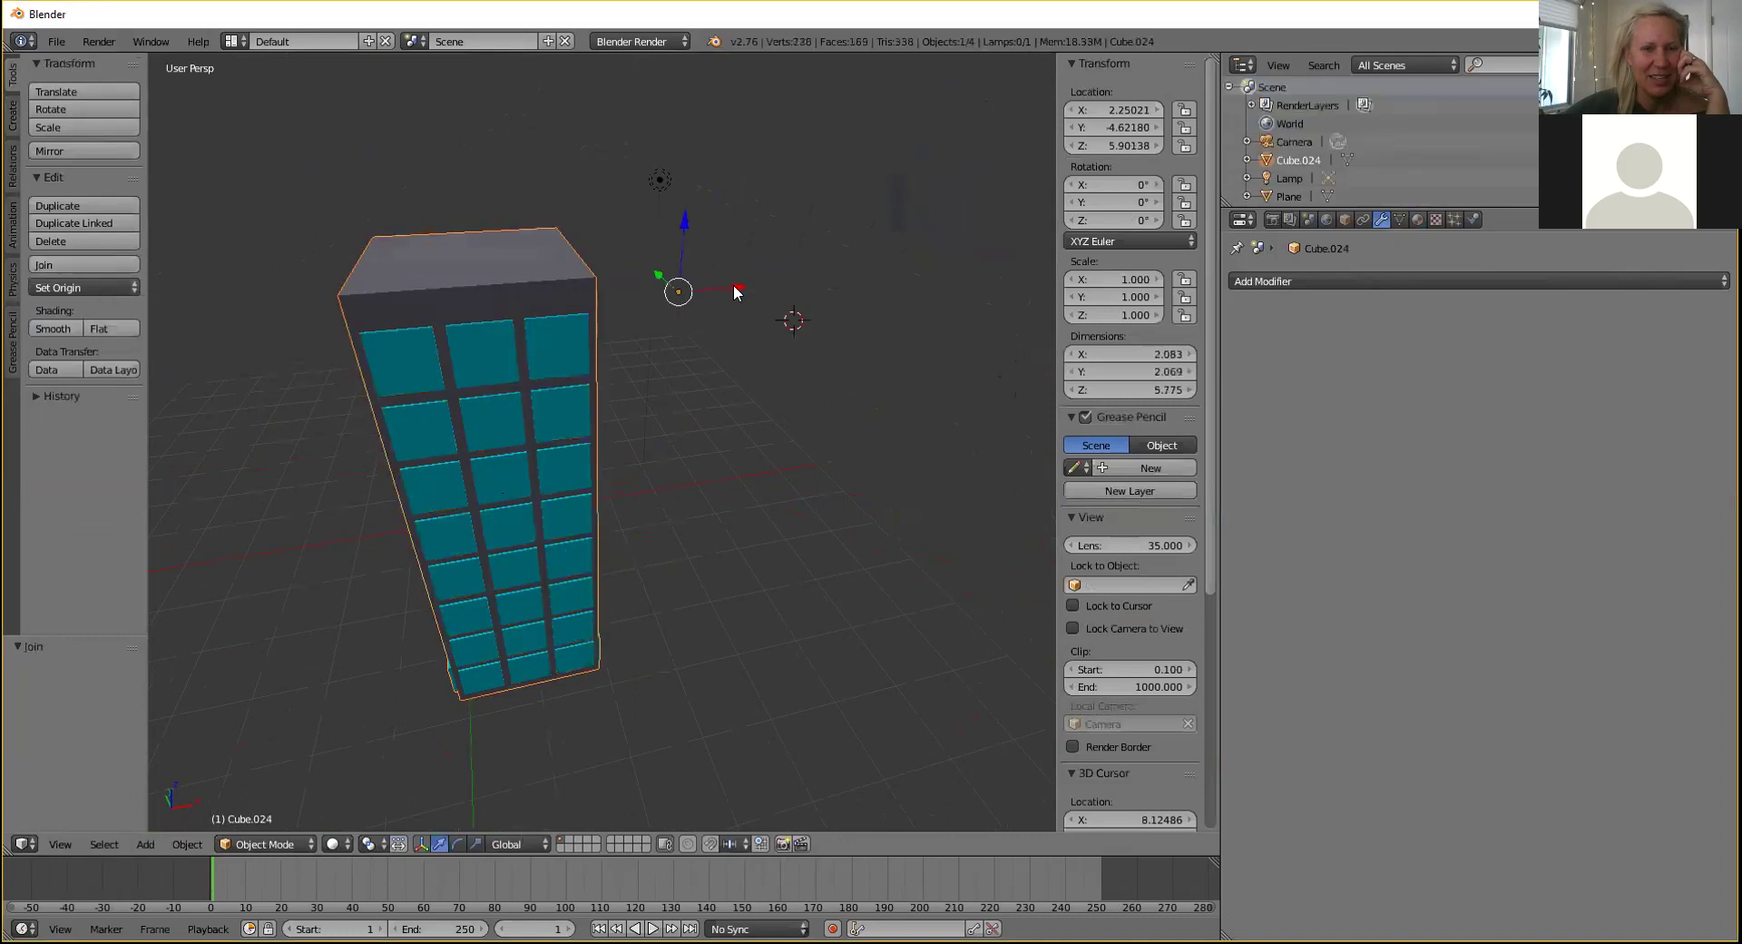
key("x")
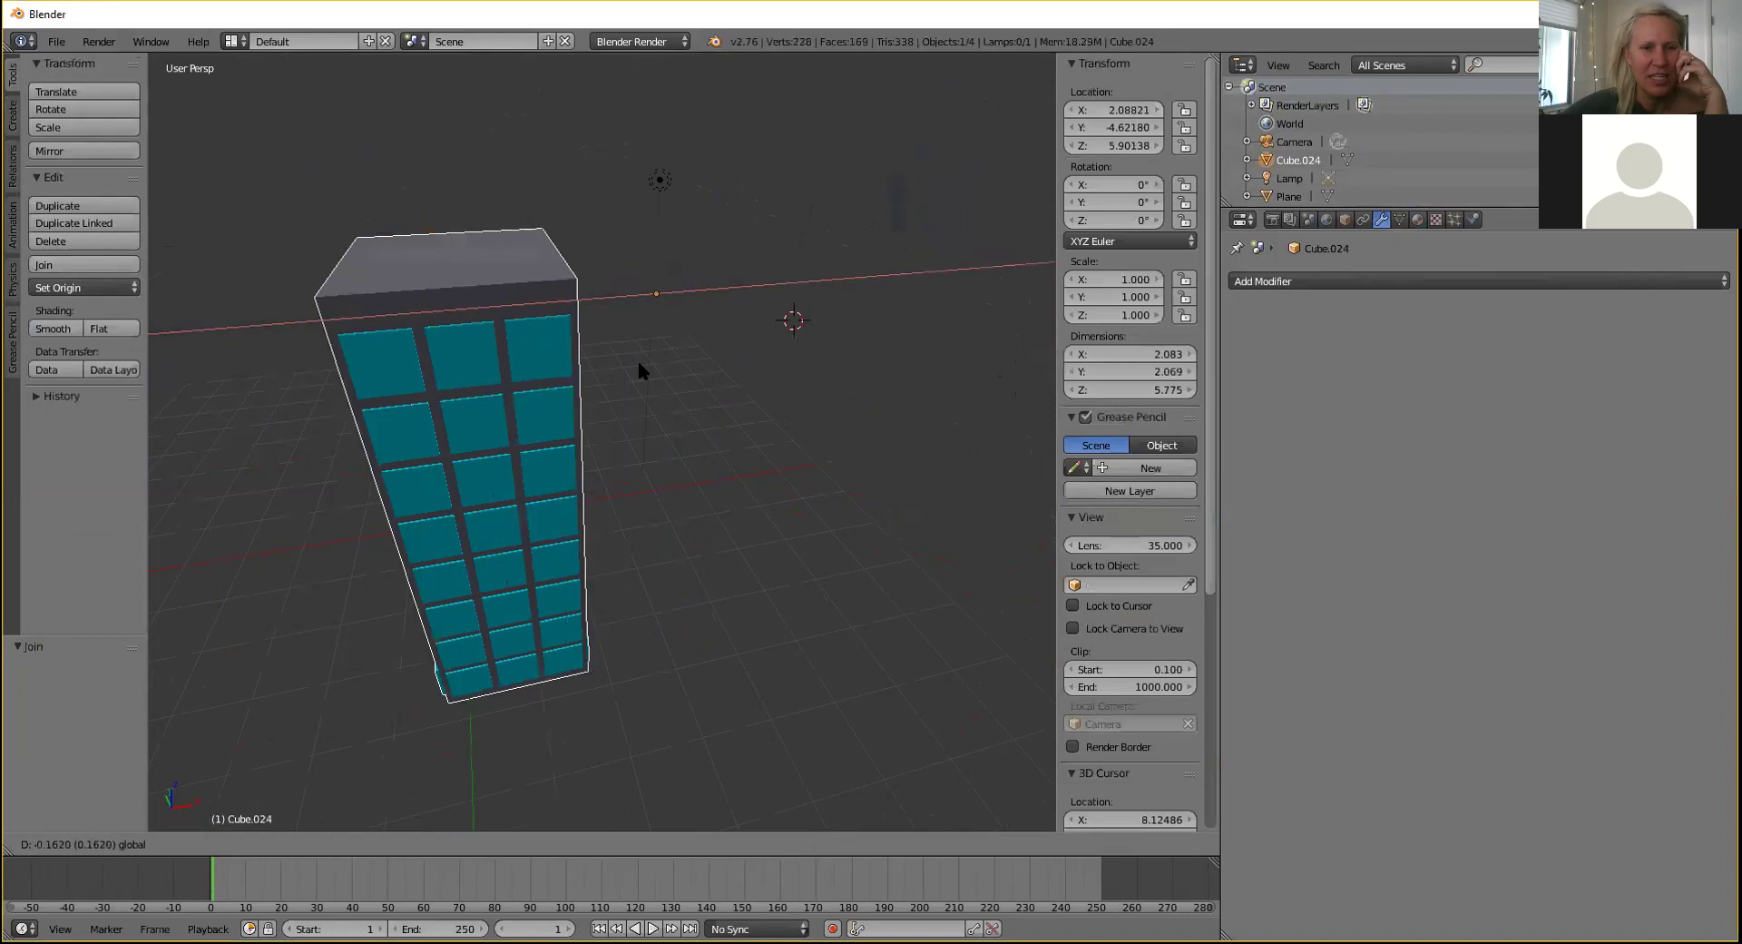
left_click(639, 361)
Undo the trial move and join so the tower pieces stay separate.
middle_click_drag(661, 417, 576, 510)
key("ctrl+z")
key("ctrl+z")
middle_click_drag(512, 490, 536, 404)
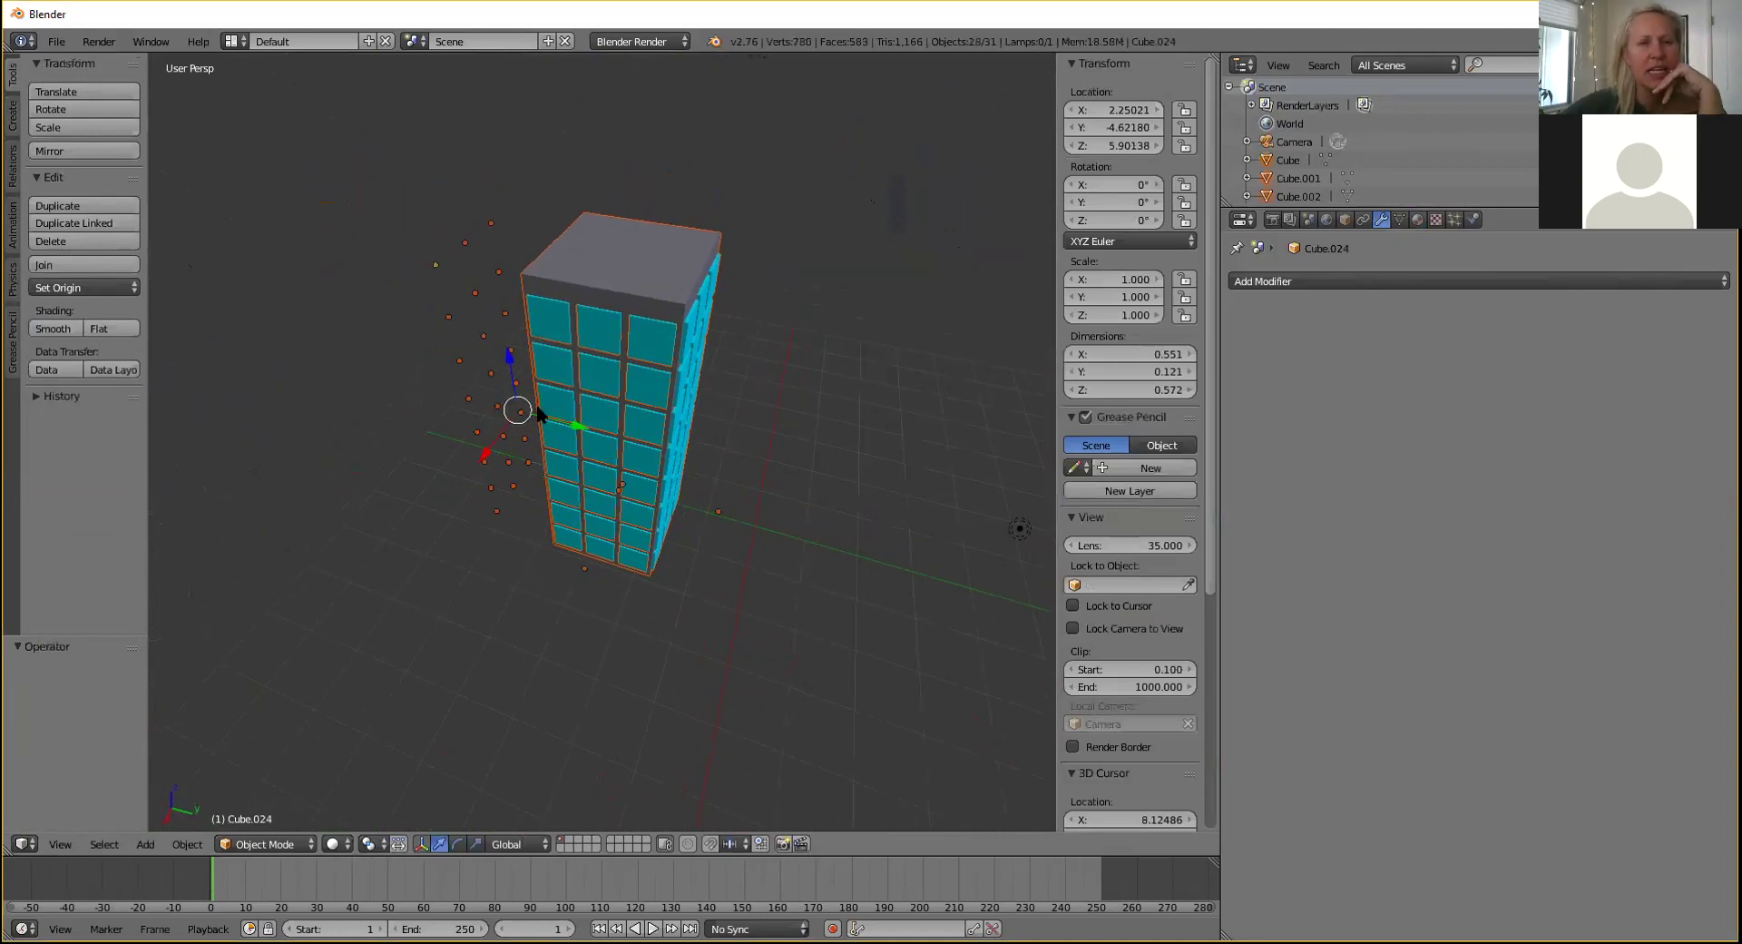
mouse_move(723, 478)
middle_mouse_down()
mouse_move(688, 442)
mouse_move(743, 482)
middle_mouse_up()
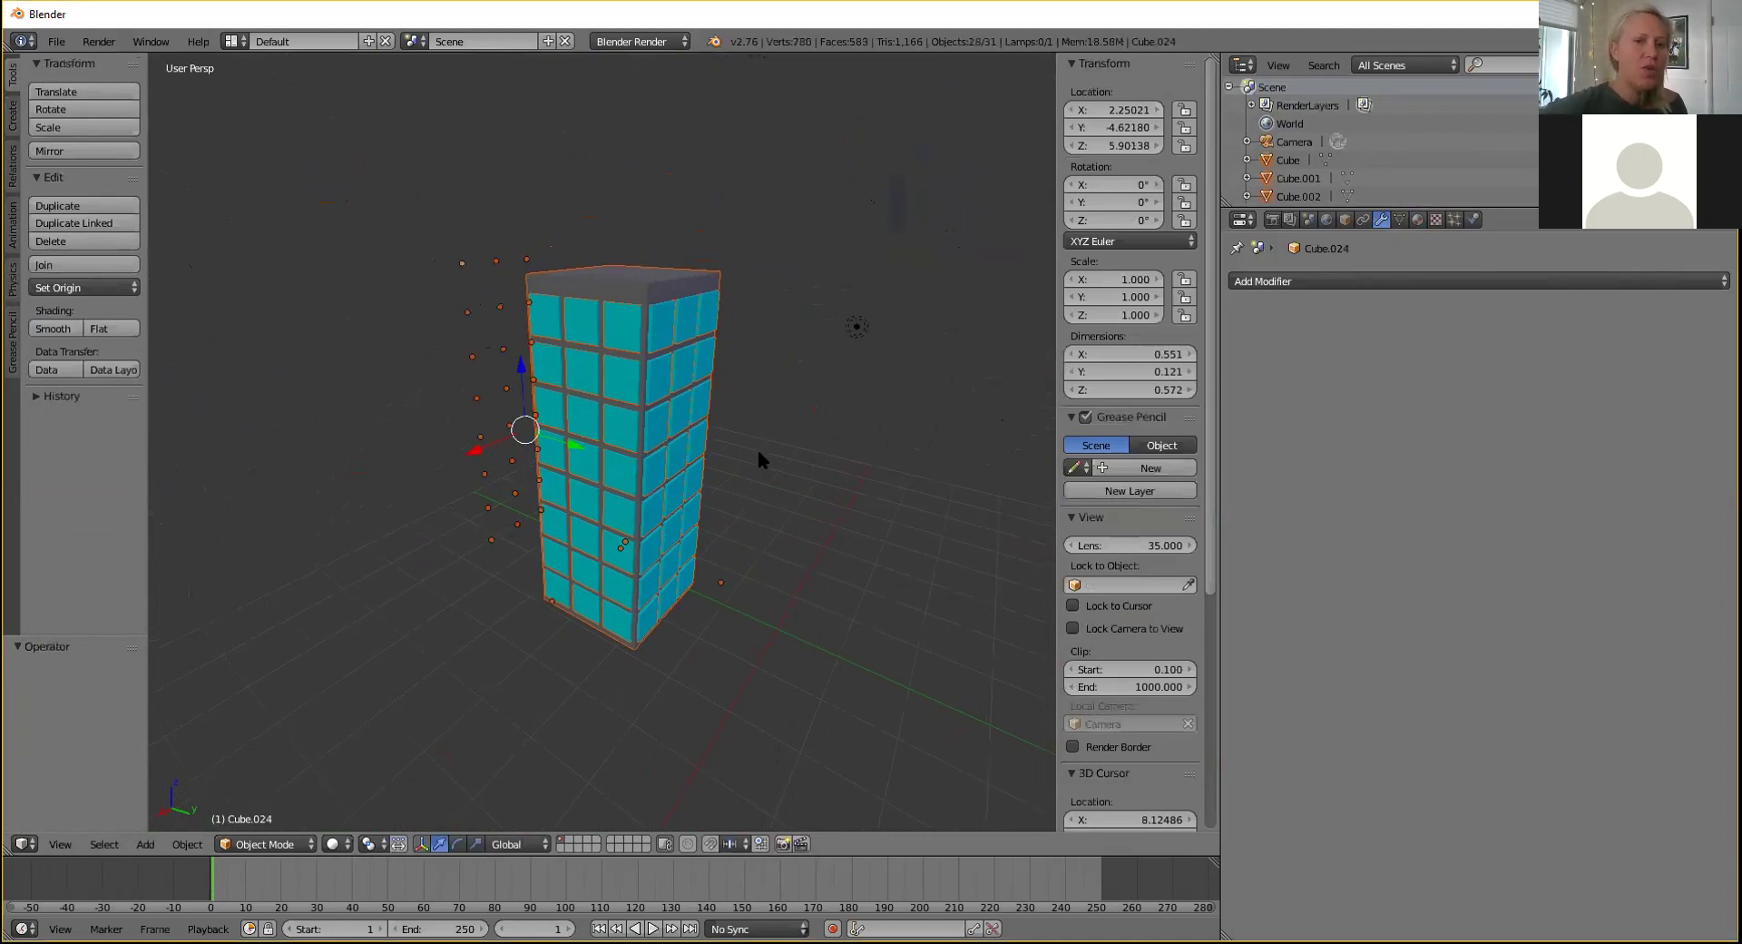
Select the side window array Cube.025.
middle_click_drag(761, 481, 770, 541)
scroll(769, 541, "up", 4)
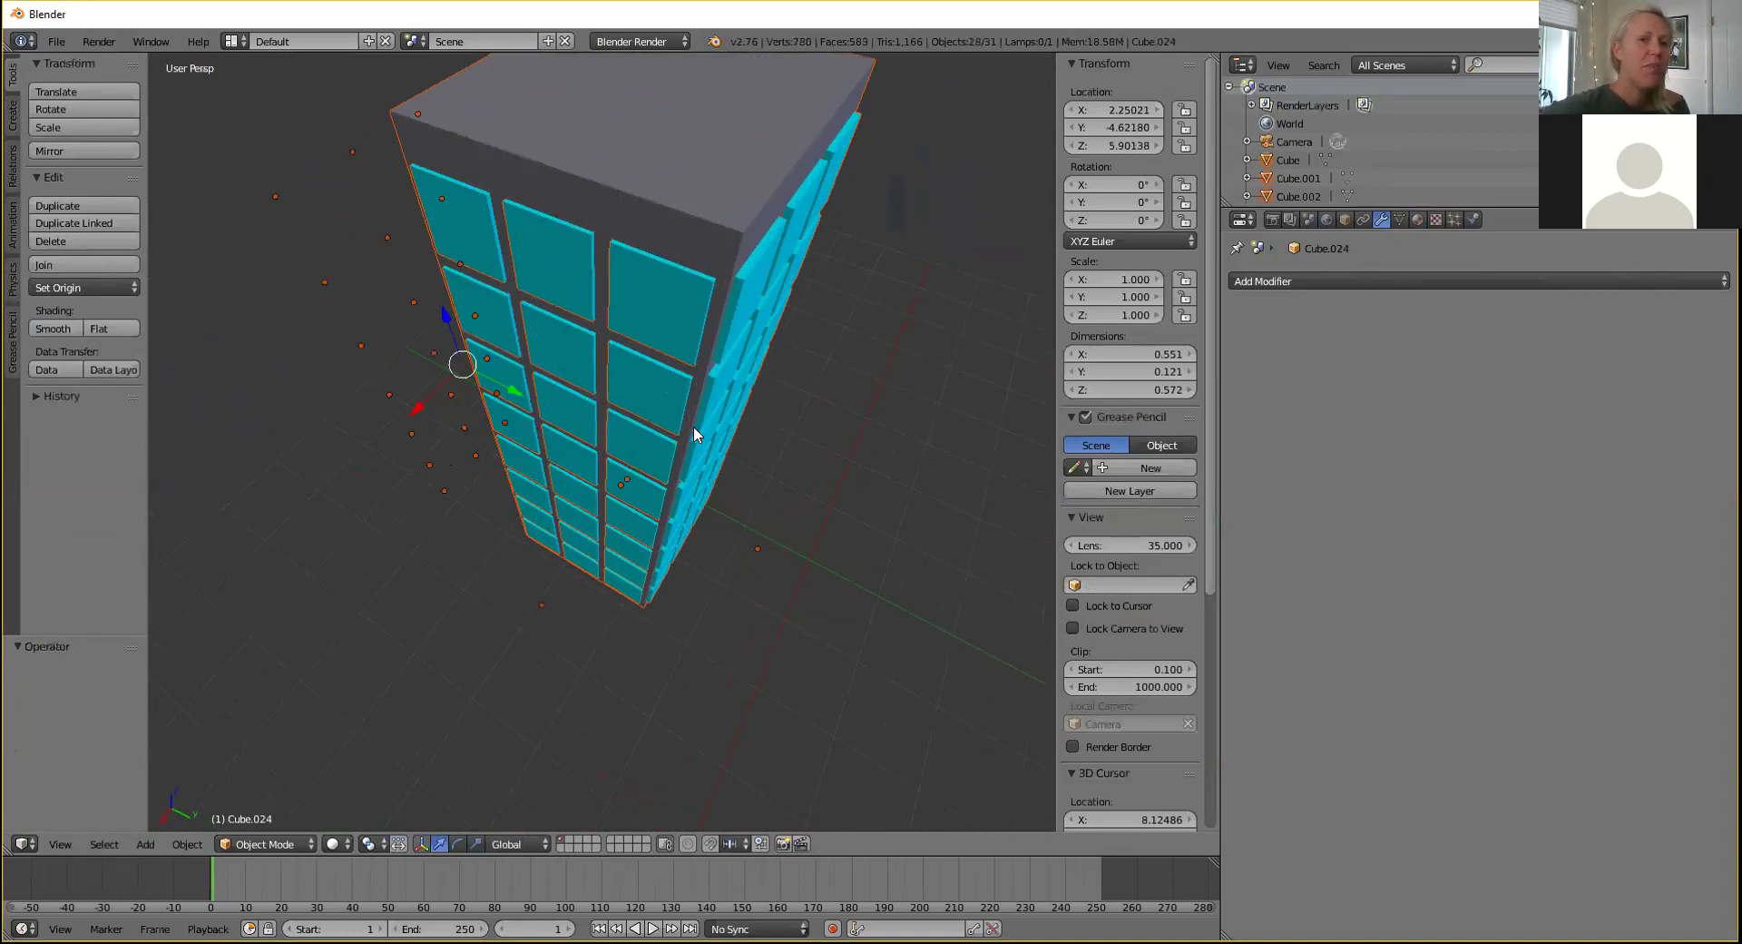
right_click(664, 328)
middle_click_drag(664, 328, 582, 351)
scroll(720, 427, "down", 4)
Box-select the building's pieces, which also picks up the camera.
key("b")
left_click_drag(527, 260, 808, 697)
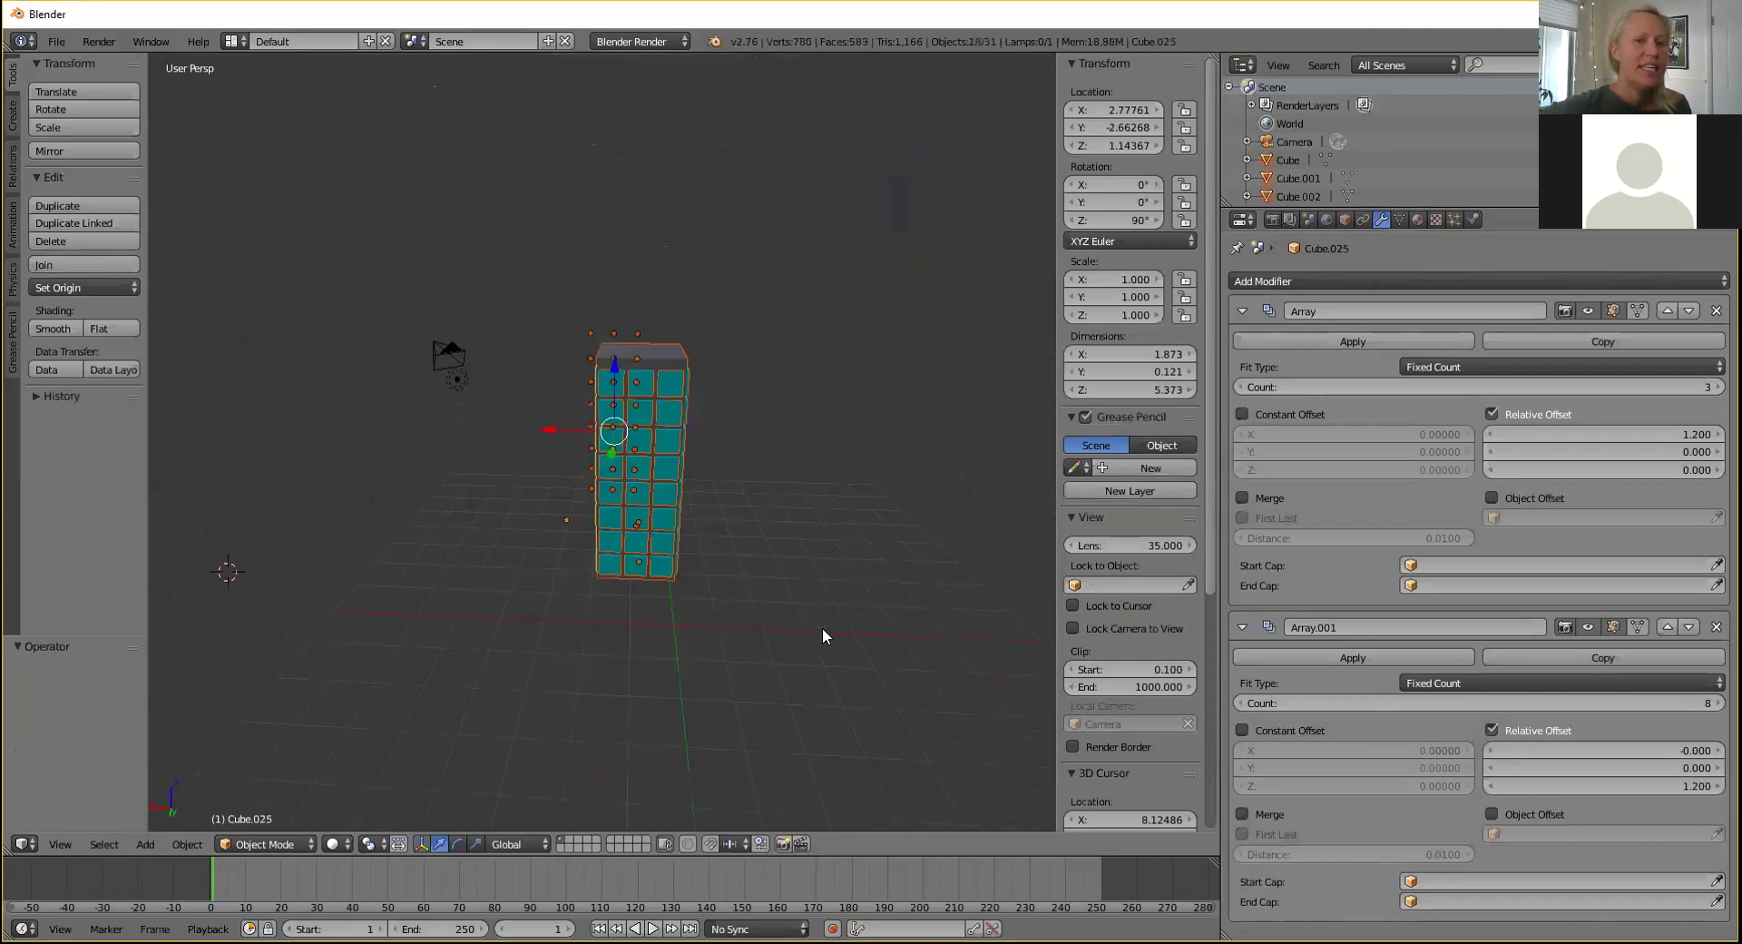
middle_click_drag(851, 588, 520, 509)
key("b")
left_click_drag(501, 271, 808, 793)
middle_click_drag(780, 590, 648, 601)
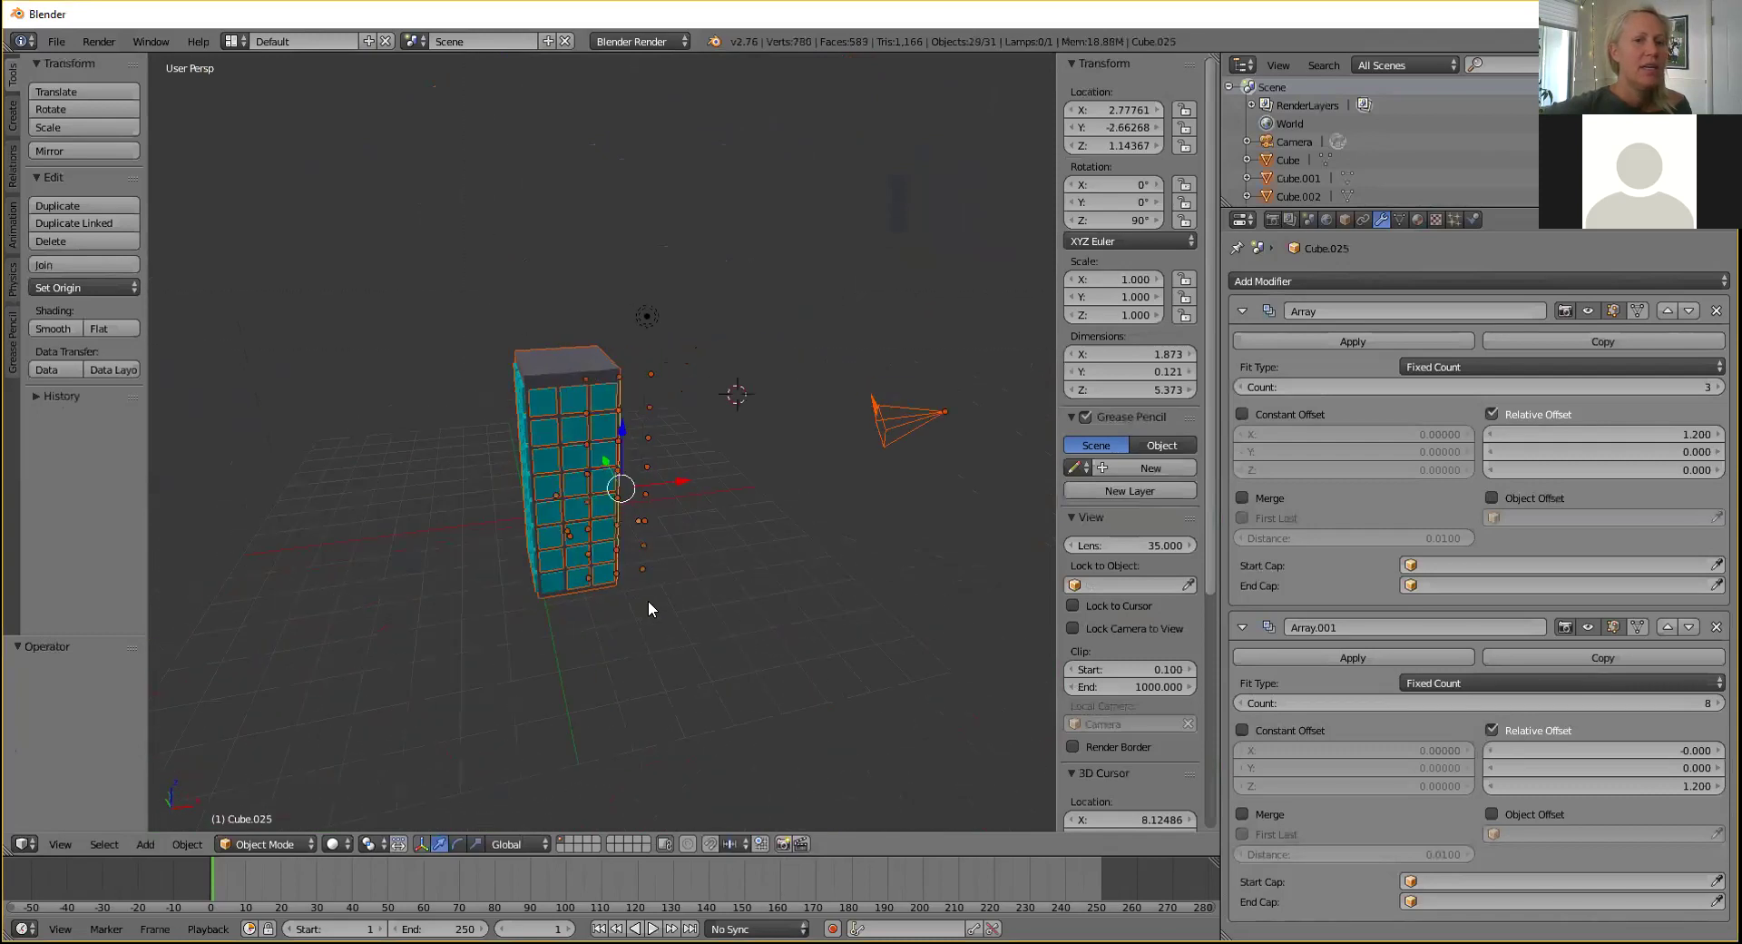
scroll(648, 601, "up", 1)
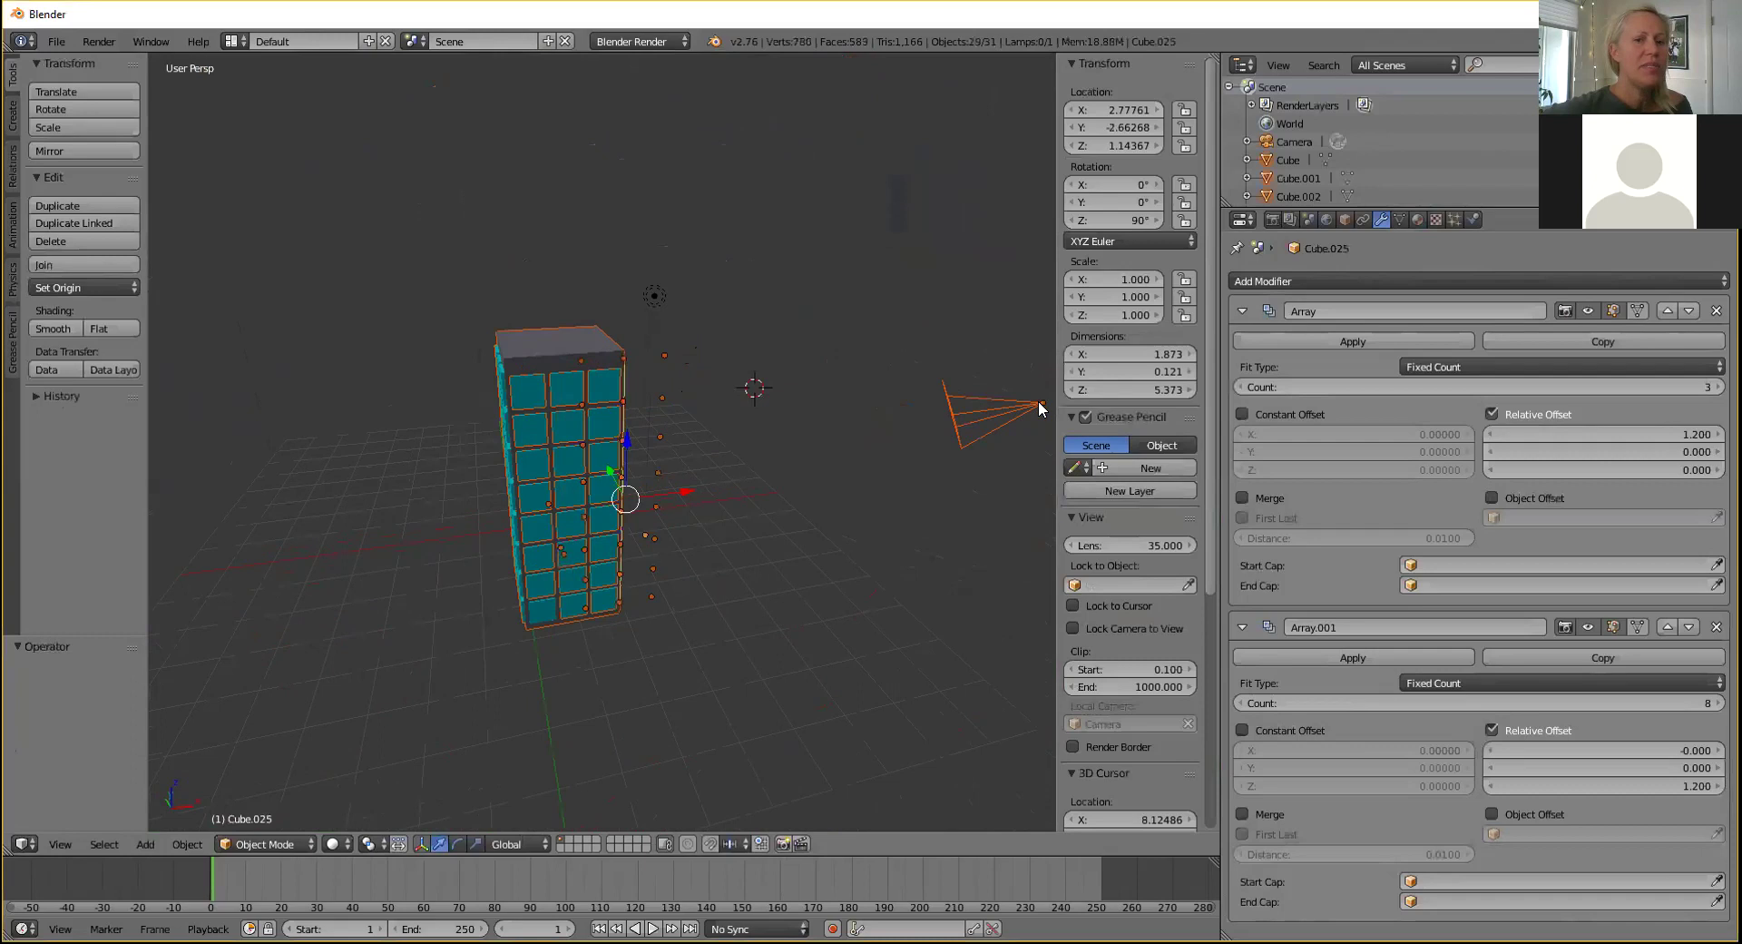
middle_click_drag(782, 547, 735, 586)
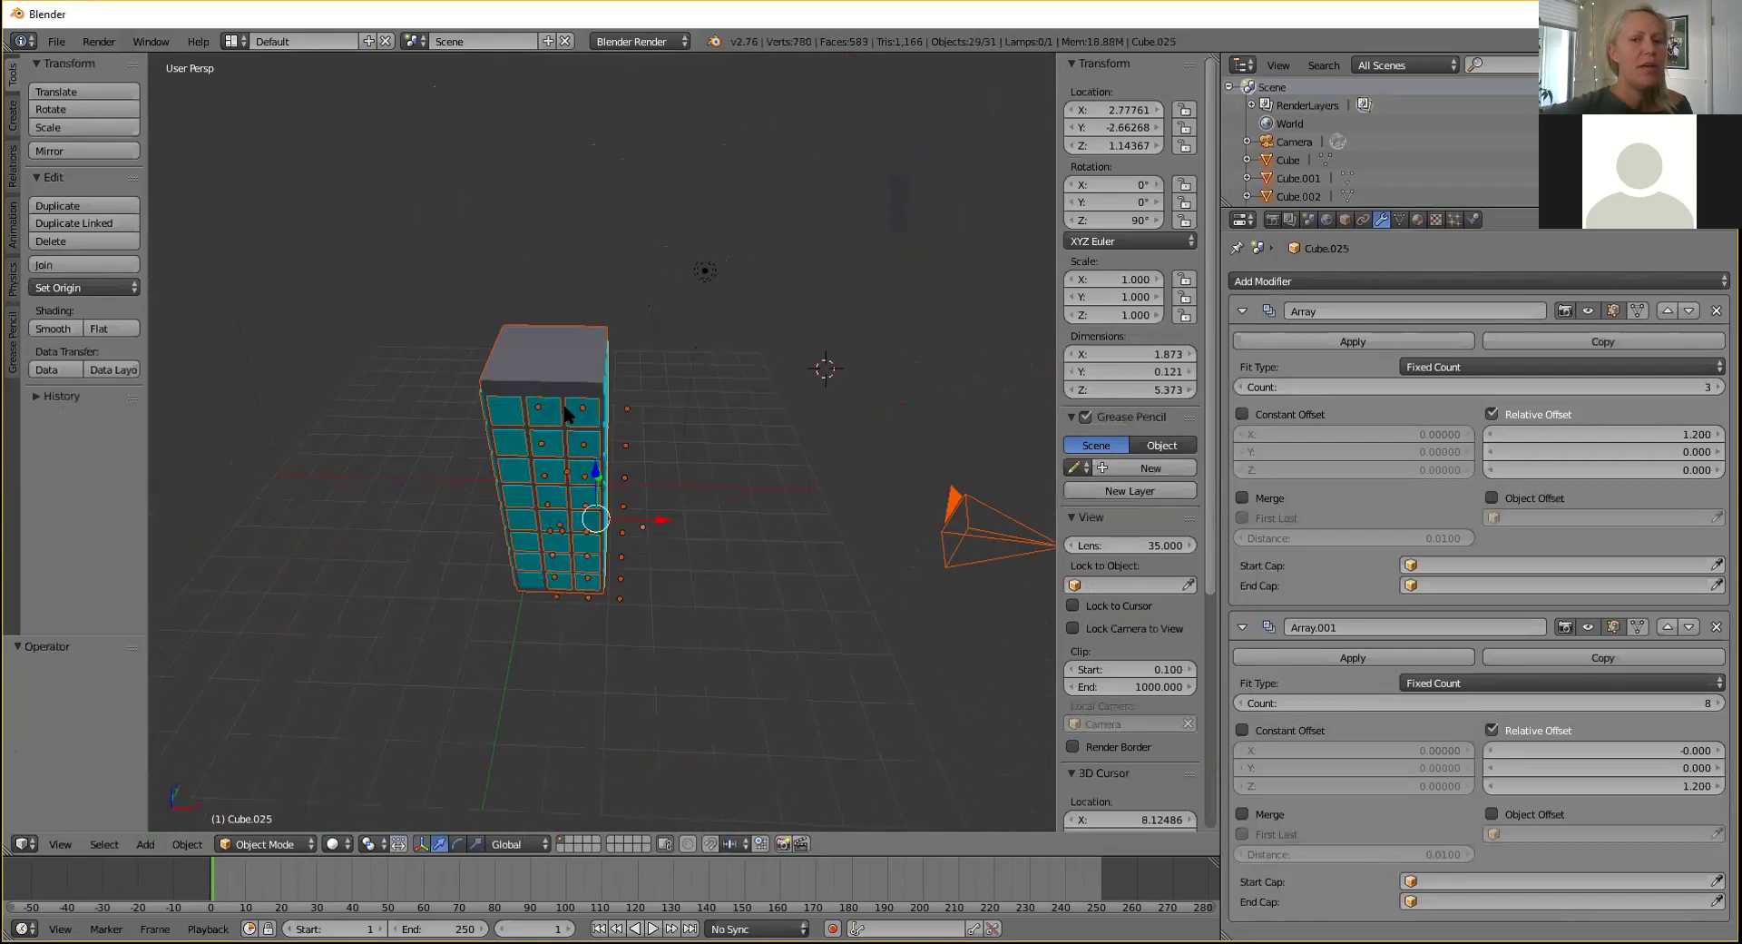
Select the top-left window tile and add the upper rows of tiles.
right_click(500, 408)
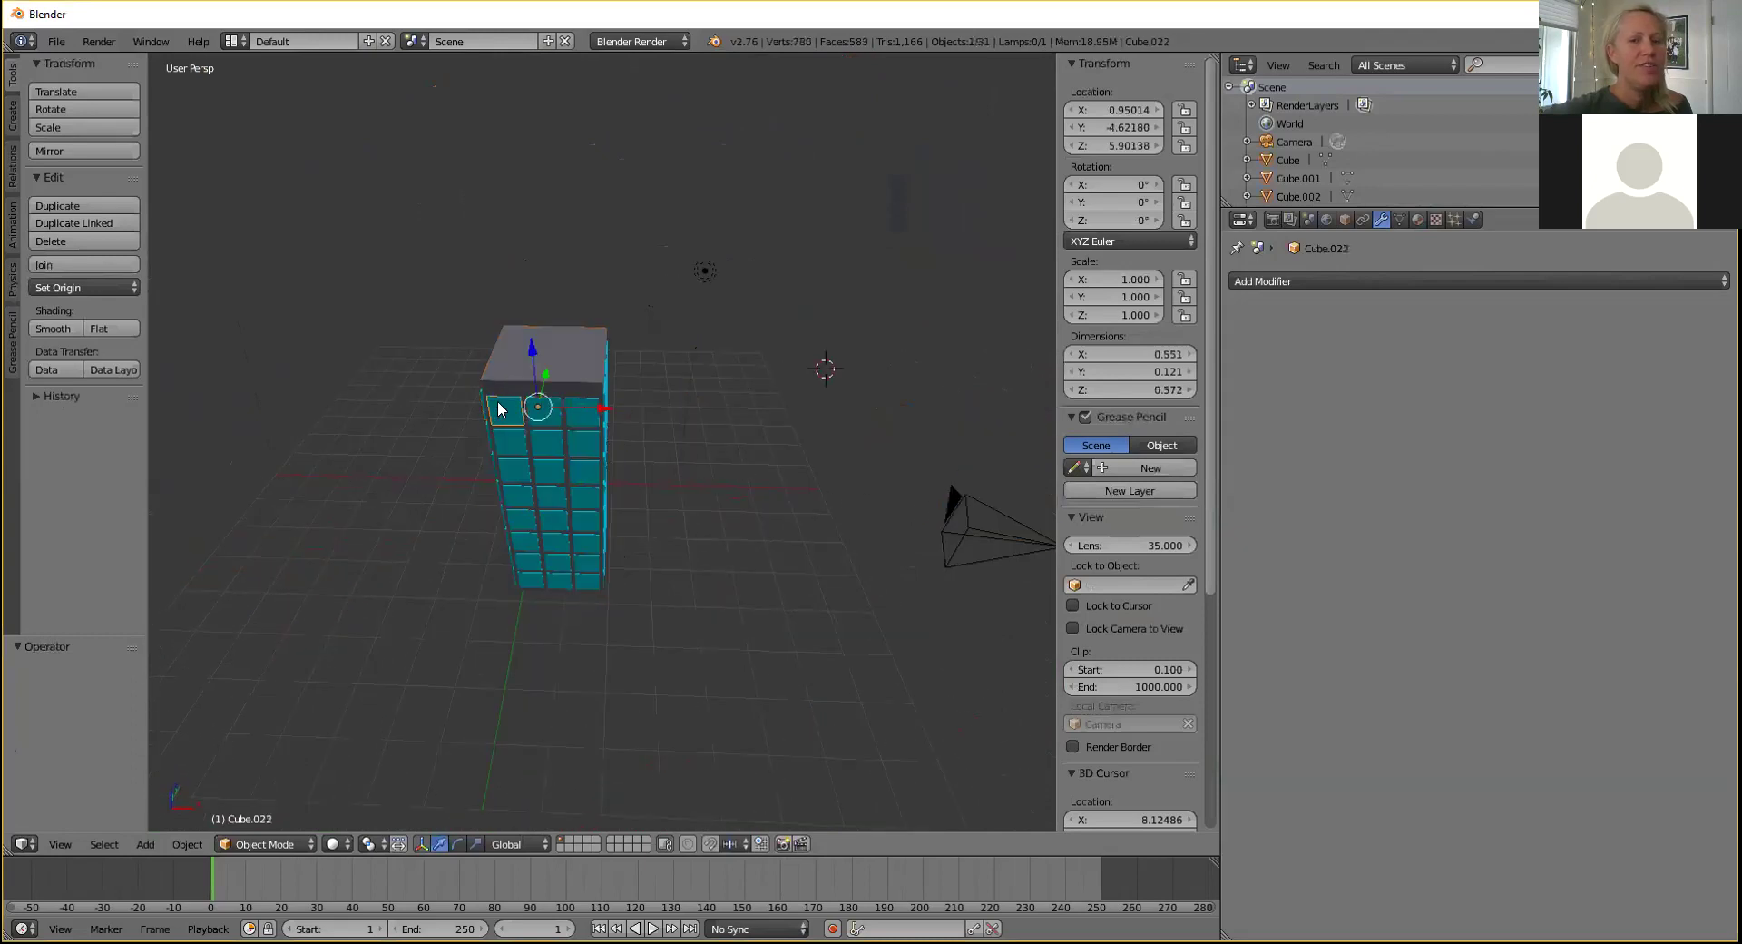
middle_click_drag(628, 461, 771, 559)
scroll(748, 586, "up", 3)
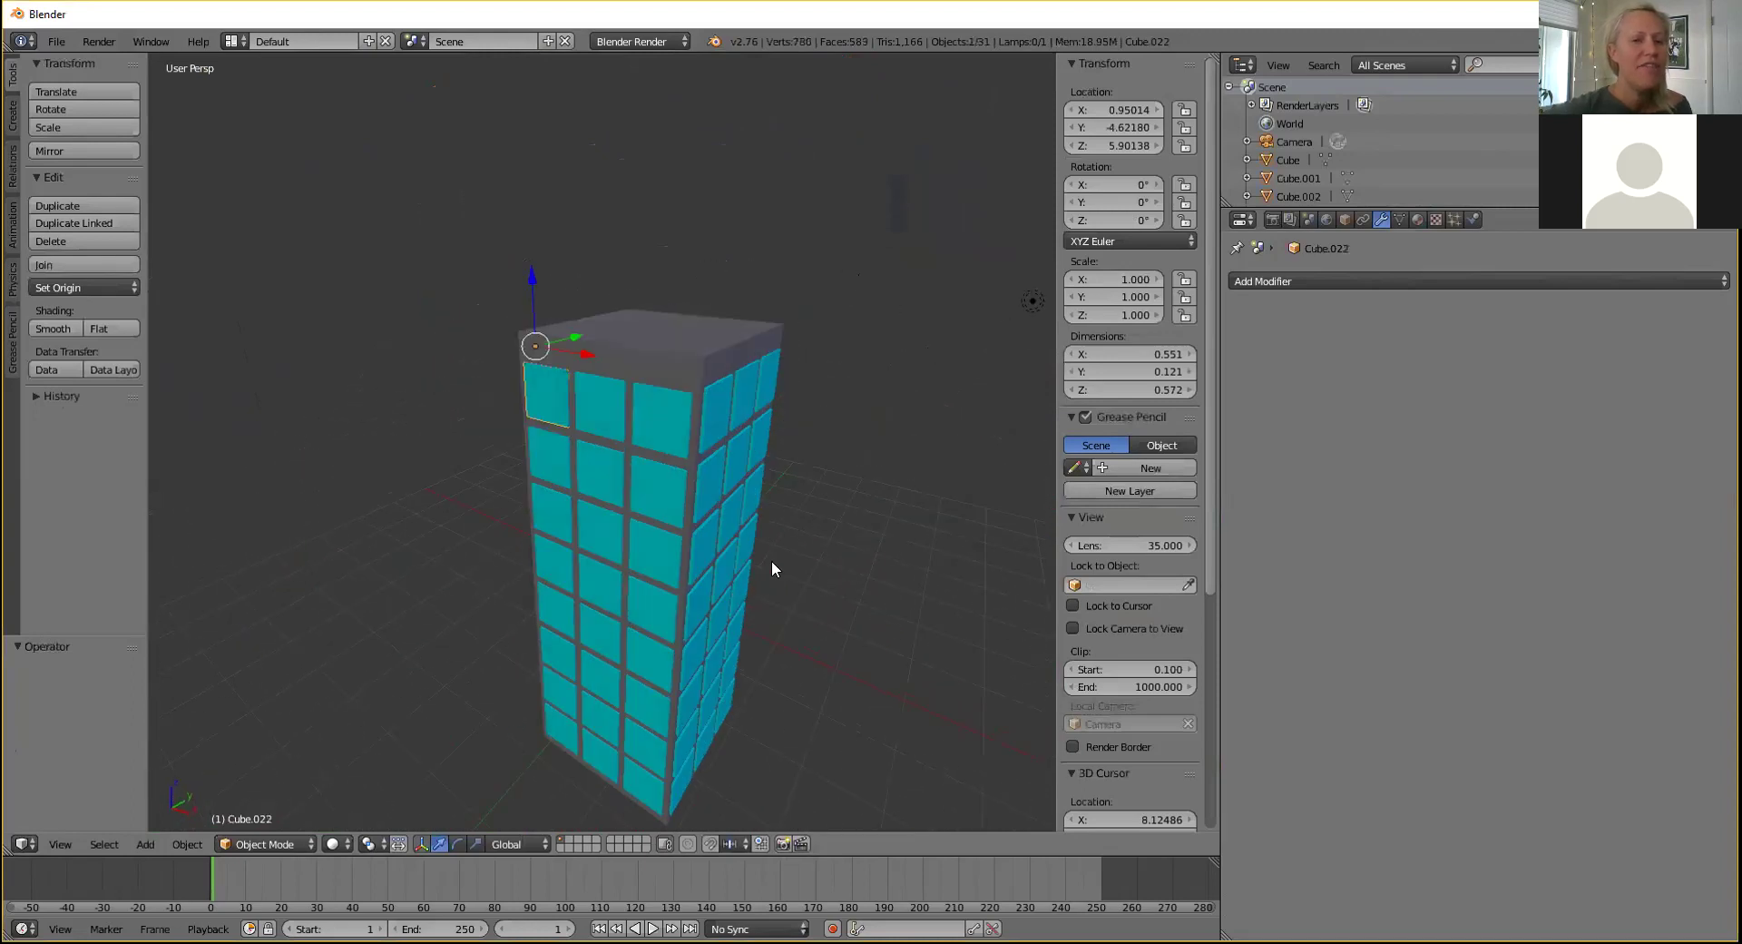
right_click(604, 405, "shift")
right_click(664, 412, "shift")
right_click(655, 471, "shift")
right_click(577, 465, "shift")
right_click(551, 461, "shift")
right_click(558, 506, "shift")
right_click(603, 526, "shift")
right_click(656, 529, "shift")
right_click(643, 590, "shift")
right_click(601, 580, "shift")
Add the lower and bottom-row tiles, the grey box and Cube.025 to the selection.
right_click(561, 565, "shift")
right_click(561, 610, "shift")
right_click(597, 628, "shift")
right_click(644, 646, "shift")
right_click(637, 689, "shift")
right_click(612, 692, "shift")
right_click(564, 665, "shift")
right_click(556, 711, "shift")
right_click(594, 726, "shift")
right_click(645, 786, "shift")
right_click(643, 783, "shift")
right_click(599, 758, "shift")
right_click(560, 738, "shift")
right_click(715, 347, "shift")
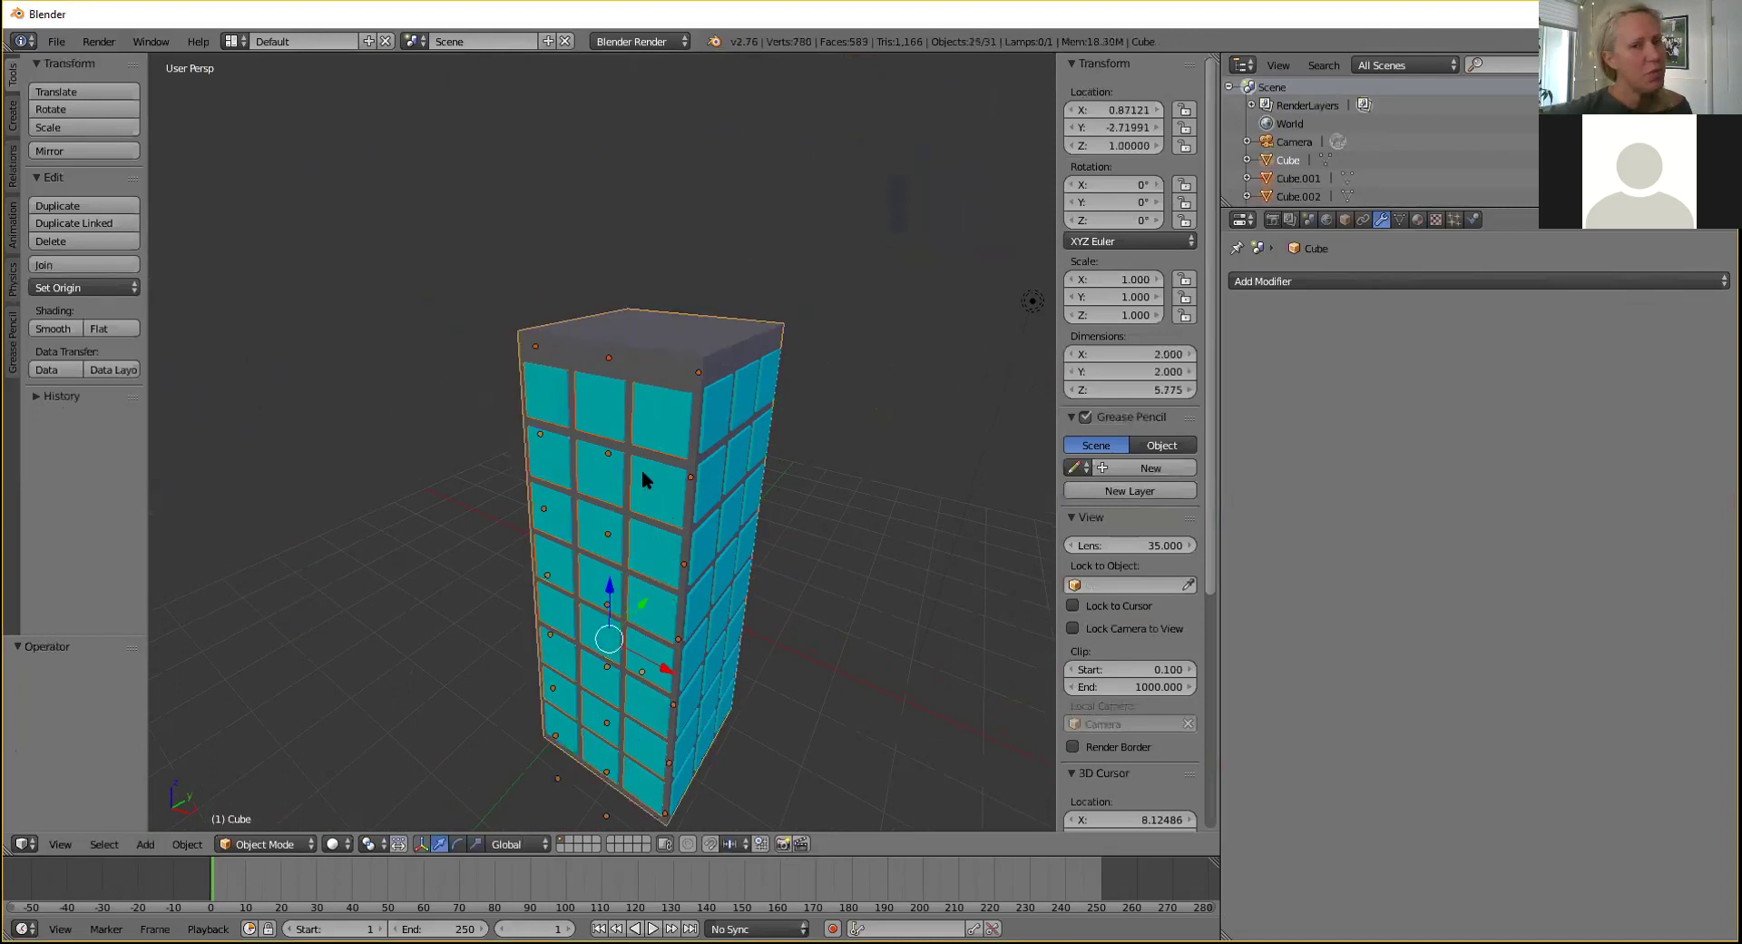
right_click(706, 417, "shift")
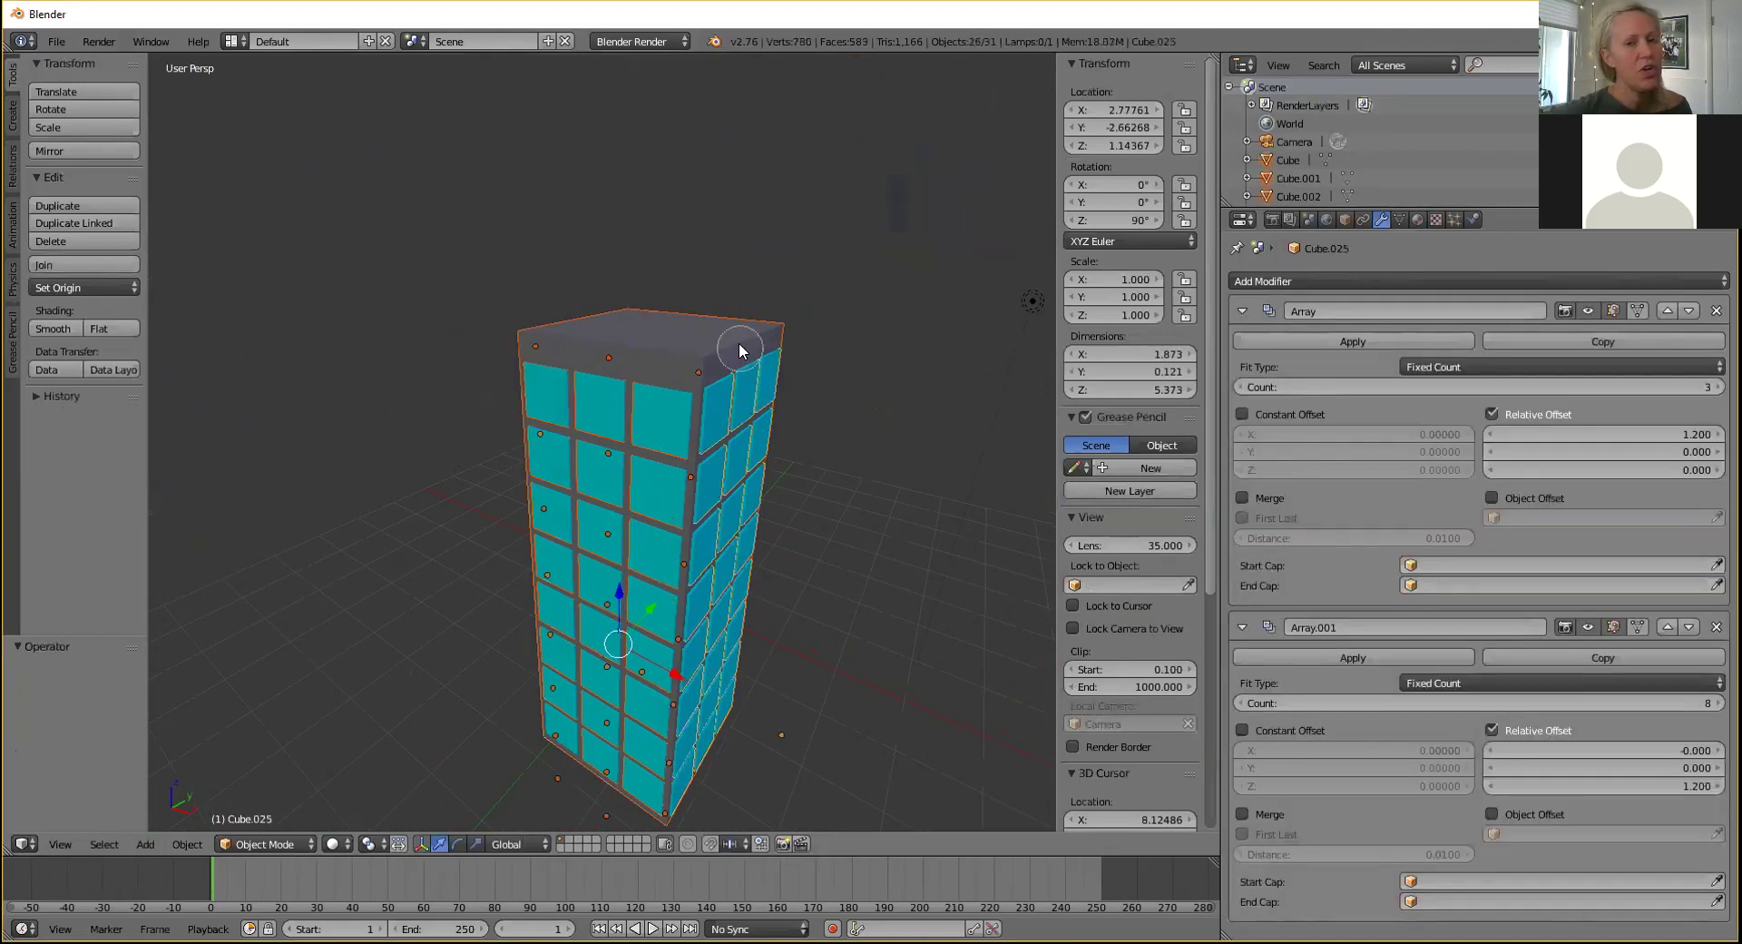
mouse_move(494, 248)
left_mouse_down()
mouse_move(592, 444)
mouse_move(547, 596)
mouse_move(721, 776)
mouse_move(730, 759)
left_mouse_up()
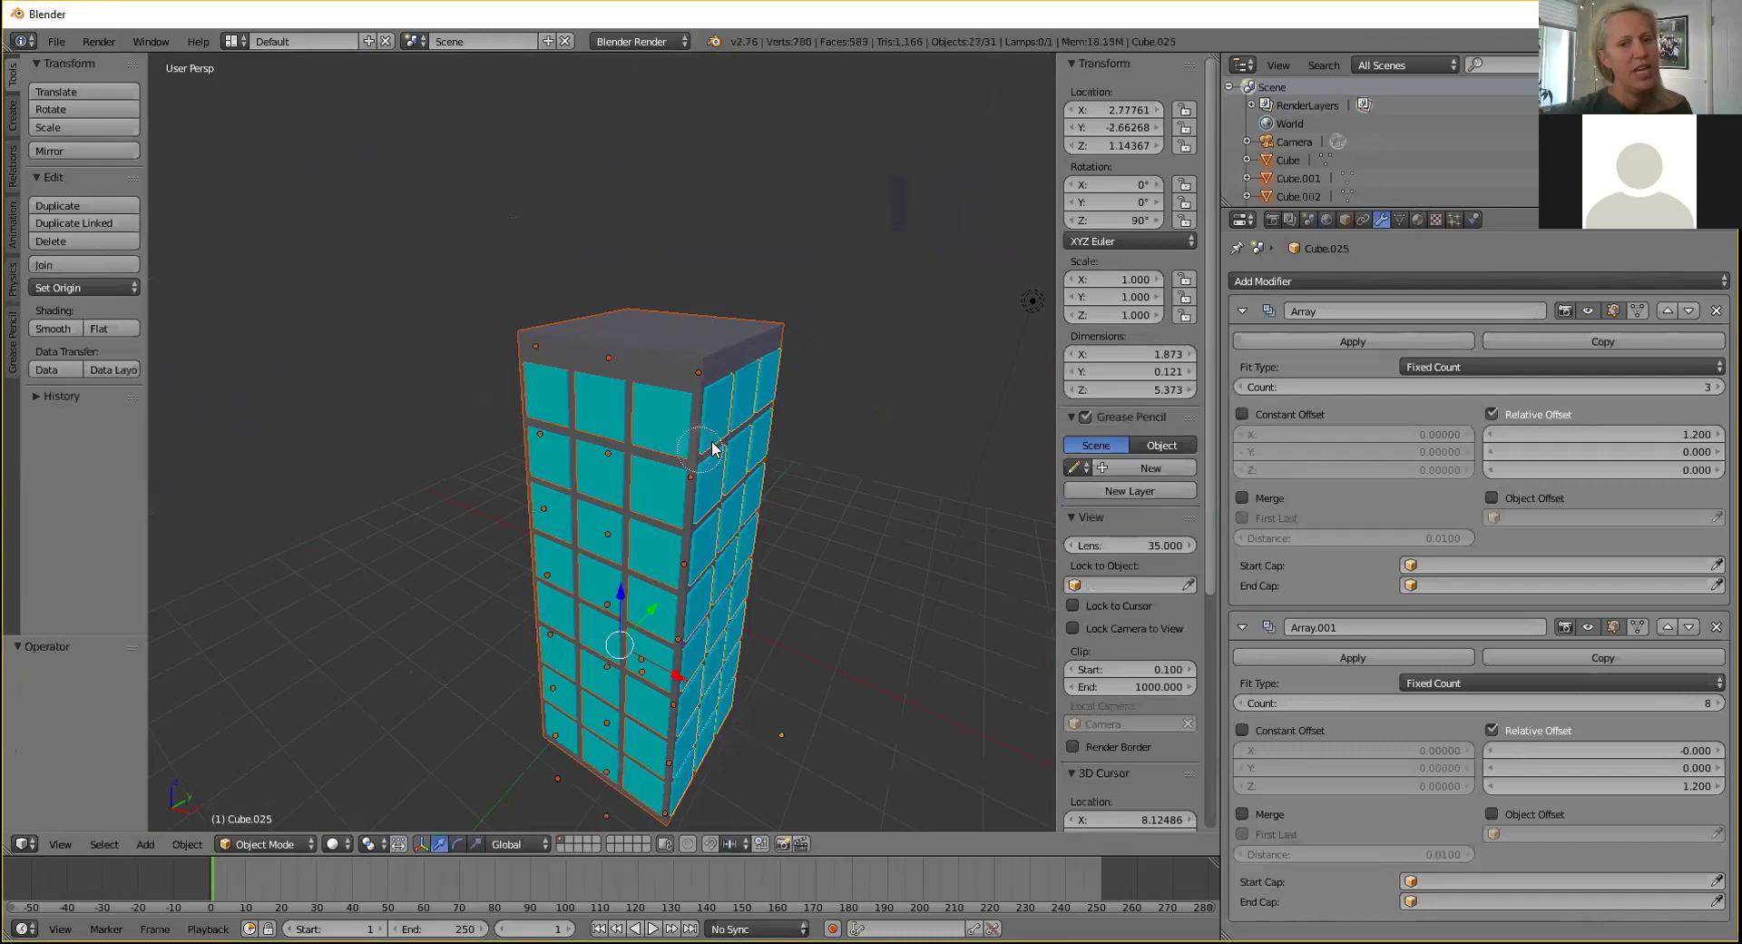
key("Escape")
middle_click_drag(867, 433, 544, 421)
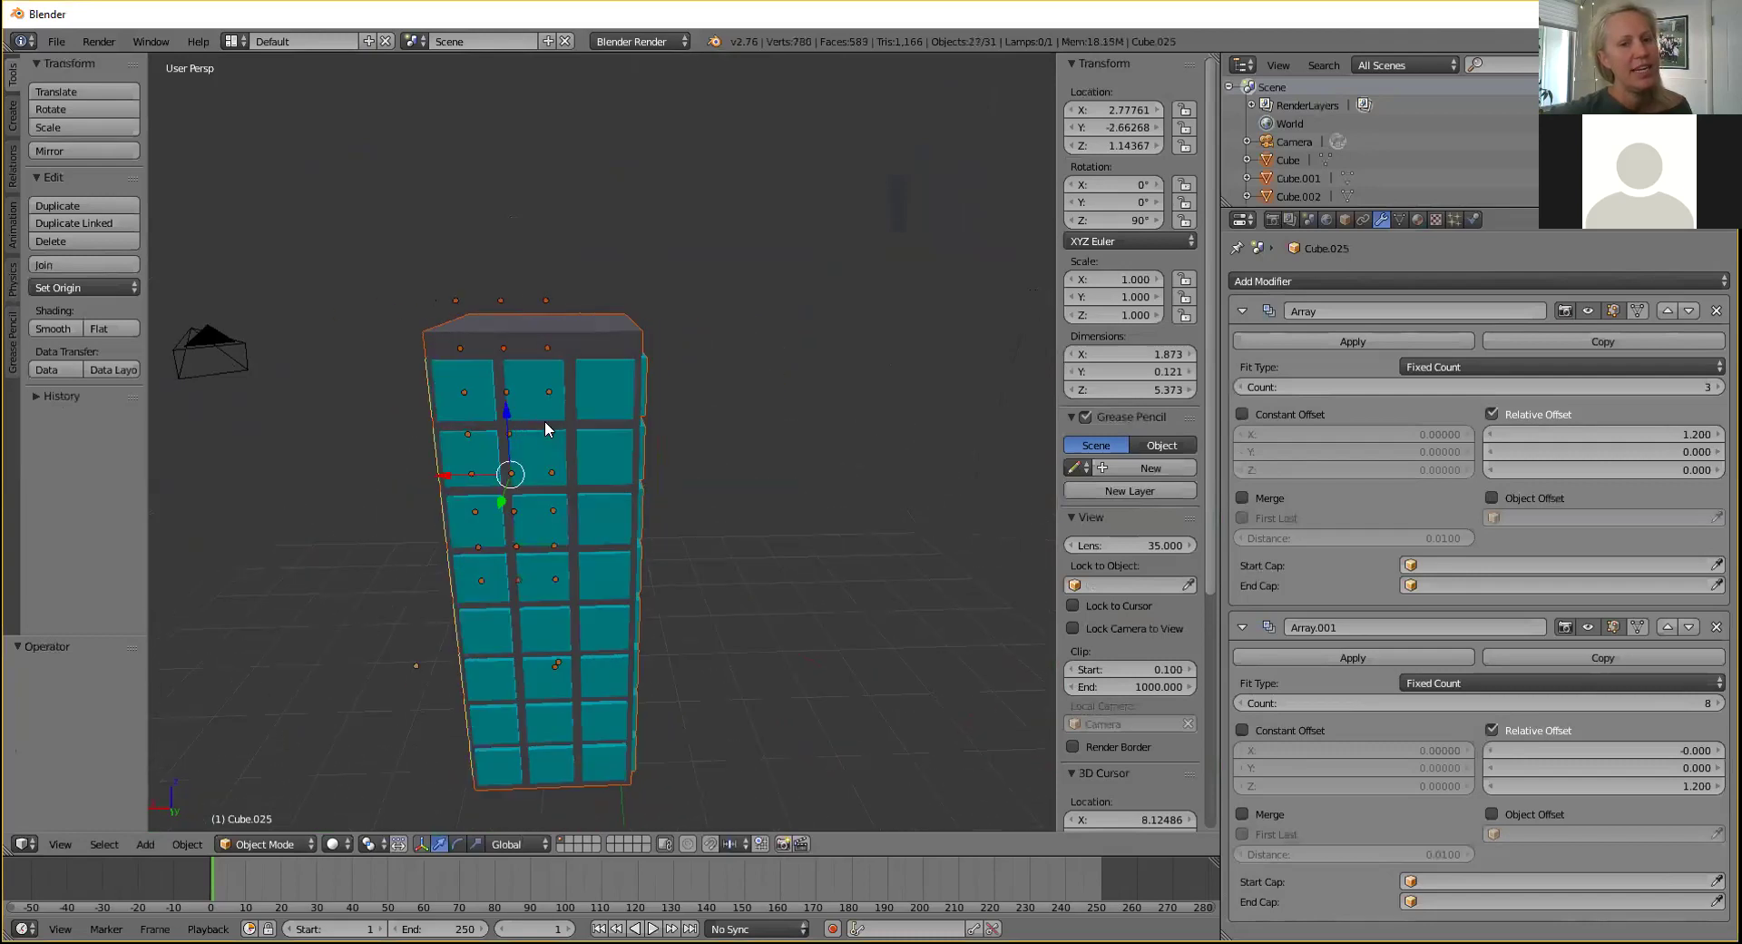
left_click(550, 772)
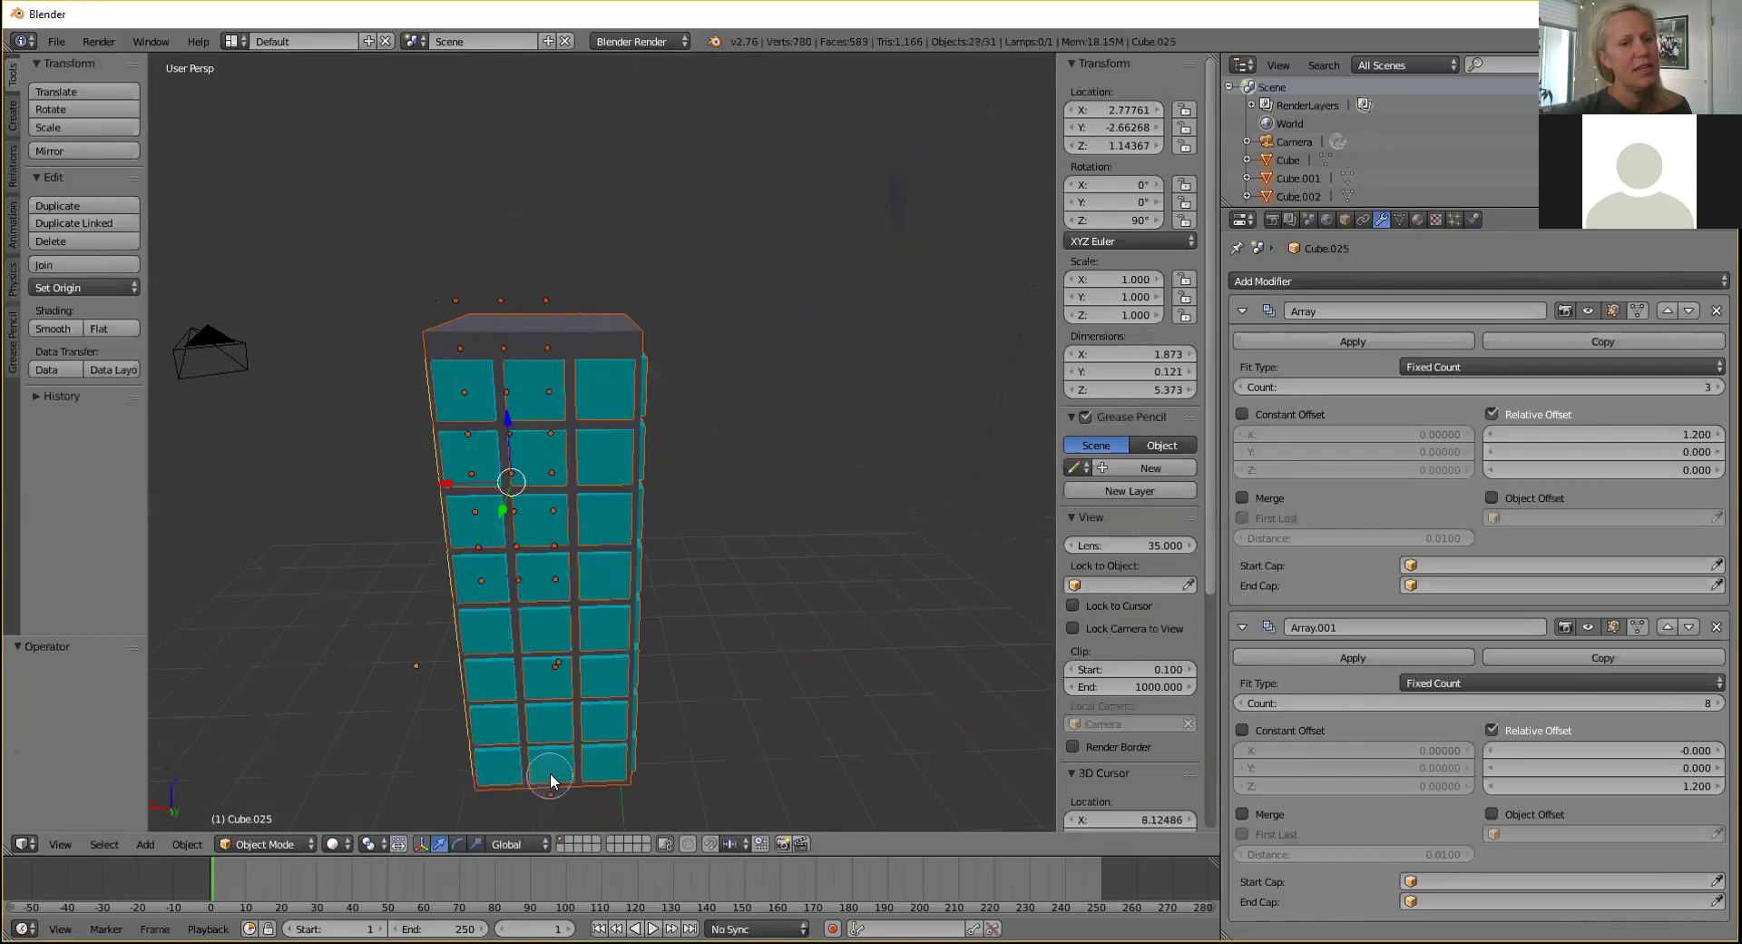
middle_click_drag(789, 541, 609, 520)
key("Escape")
middle_click_drag(842, 405, 638, 450)
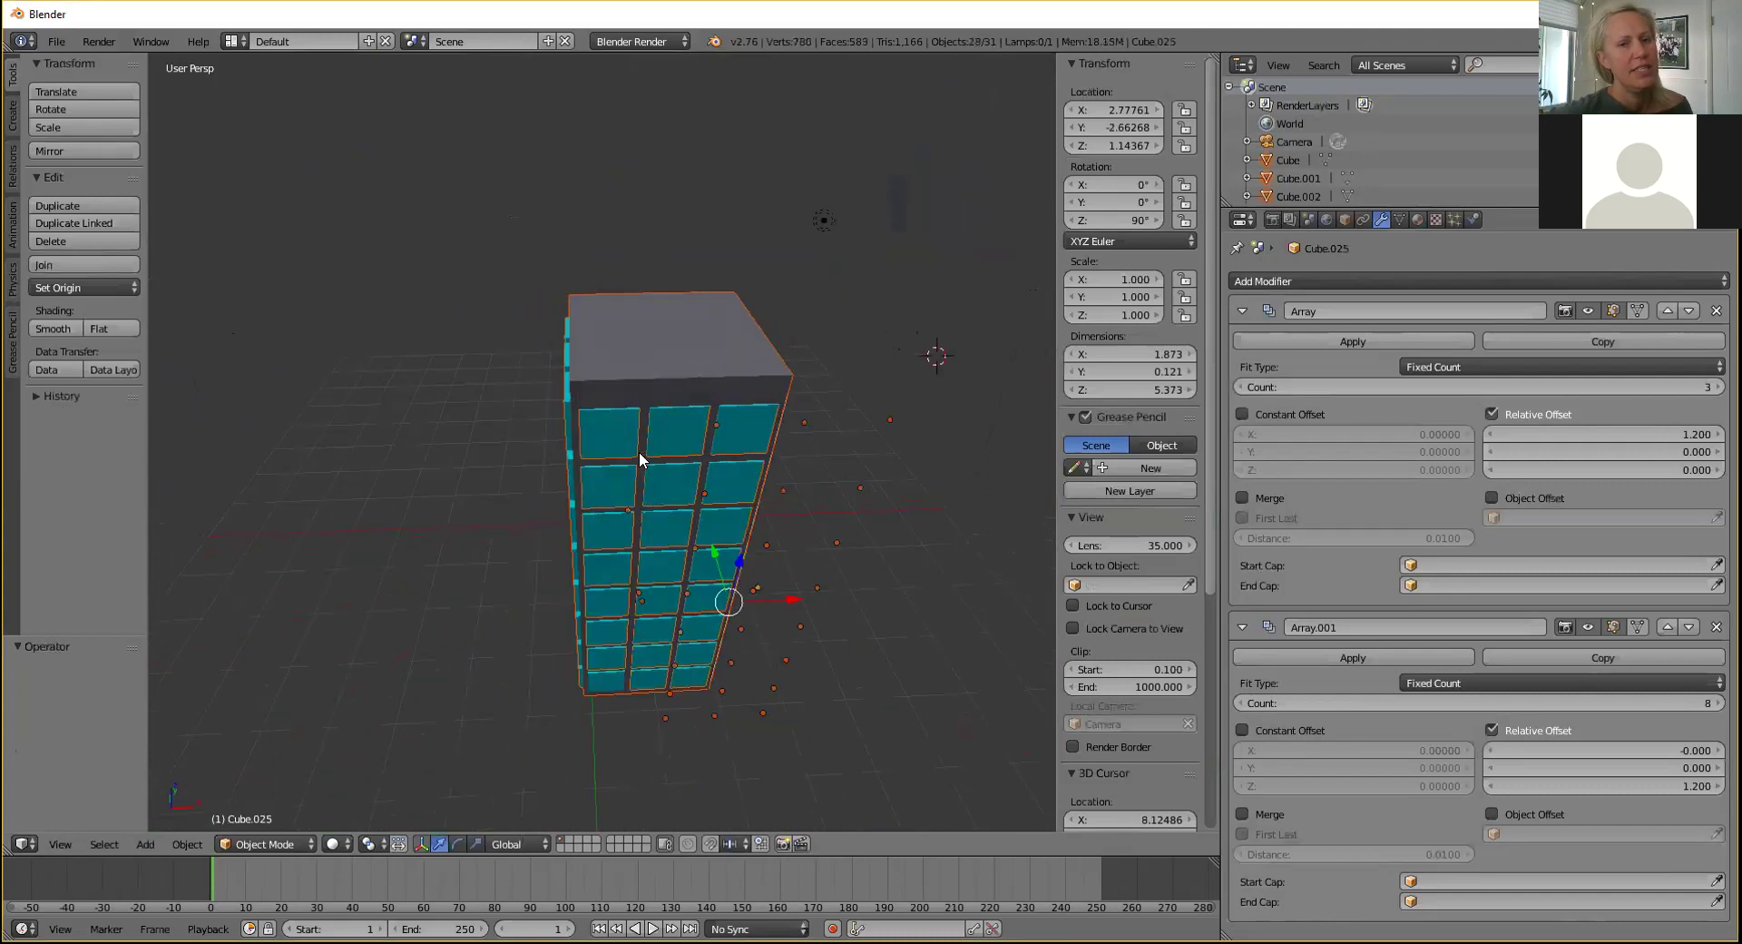
key("g")
key("x")
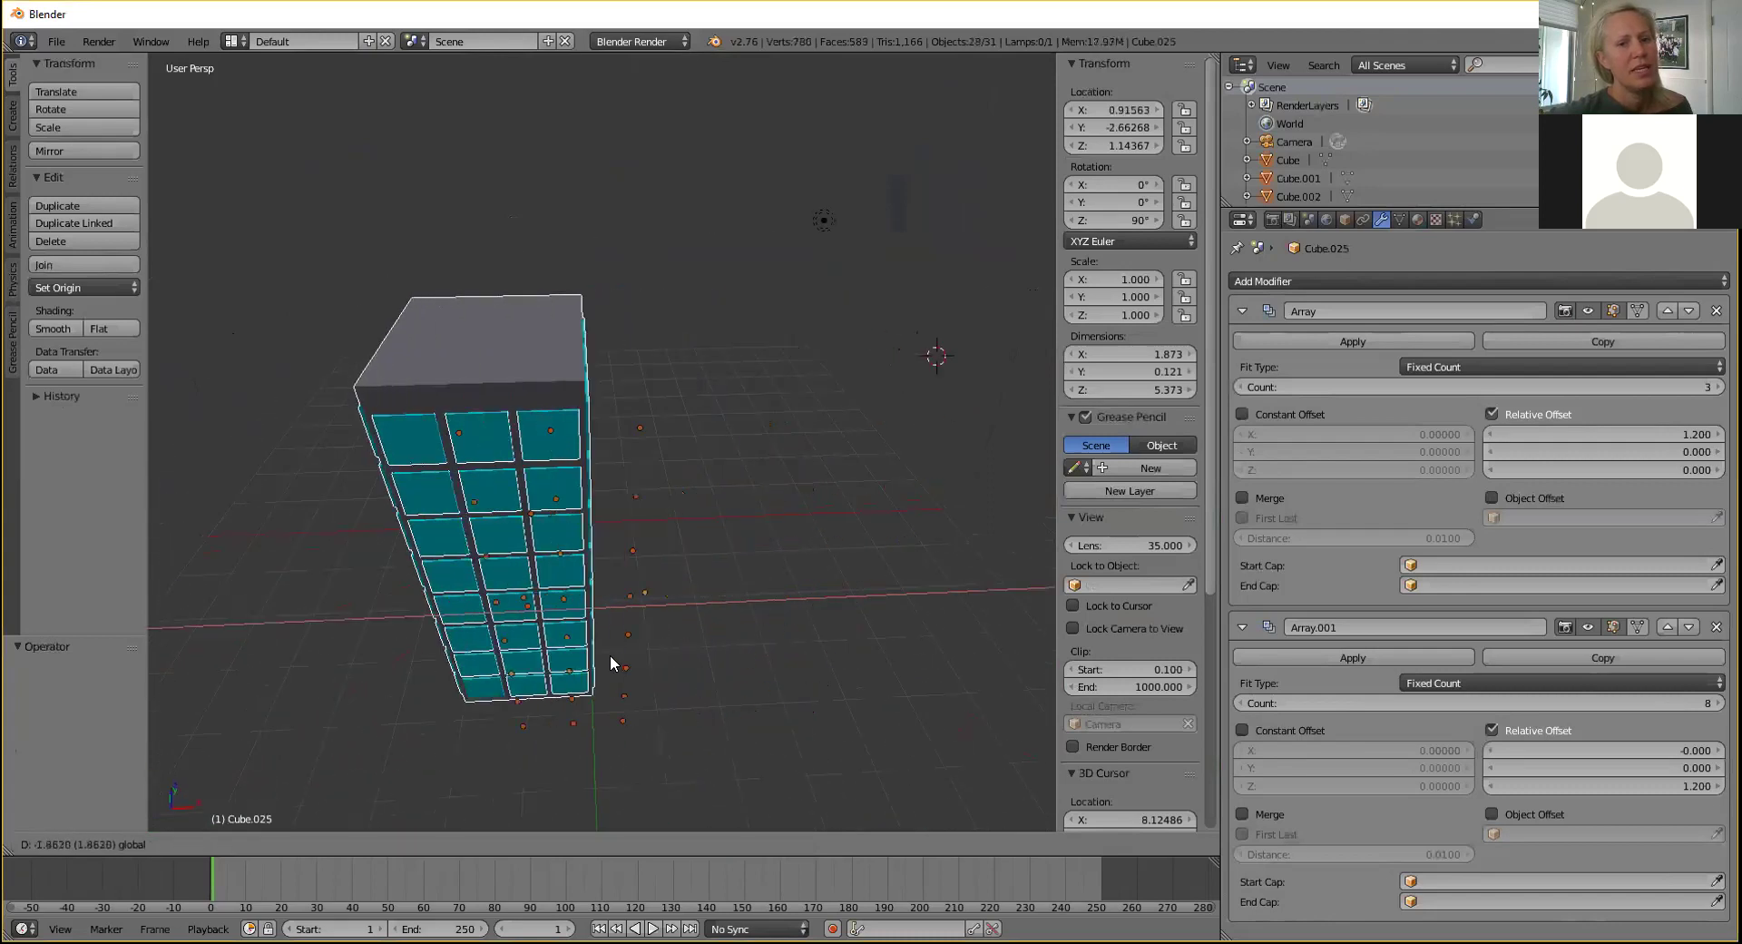
left_click(608, 656)
middle_click_drag(854, 470, 789, 441)
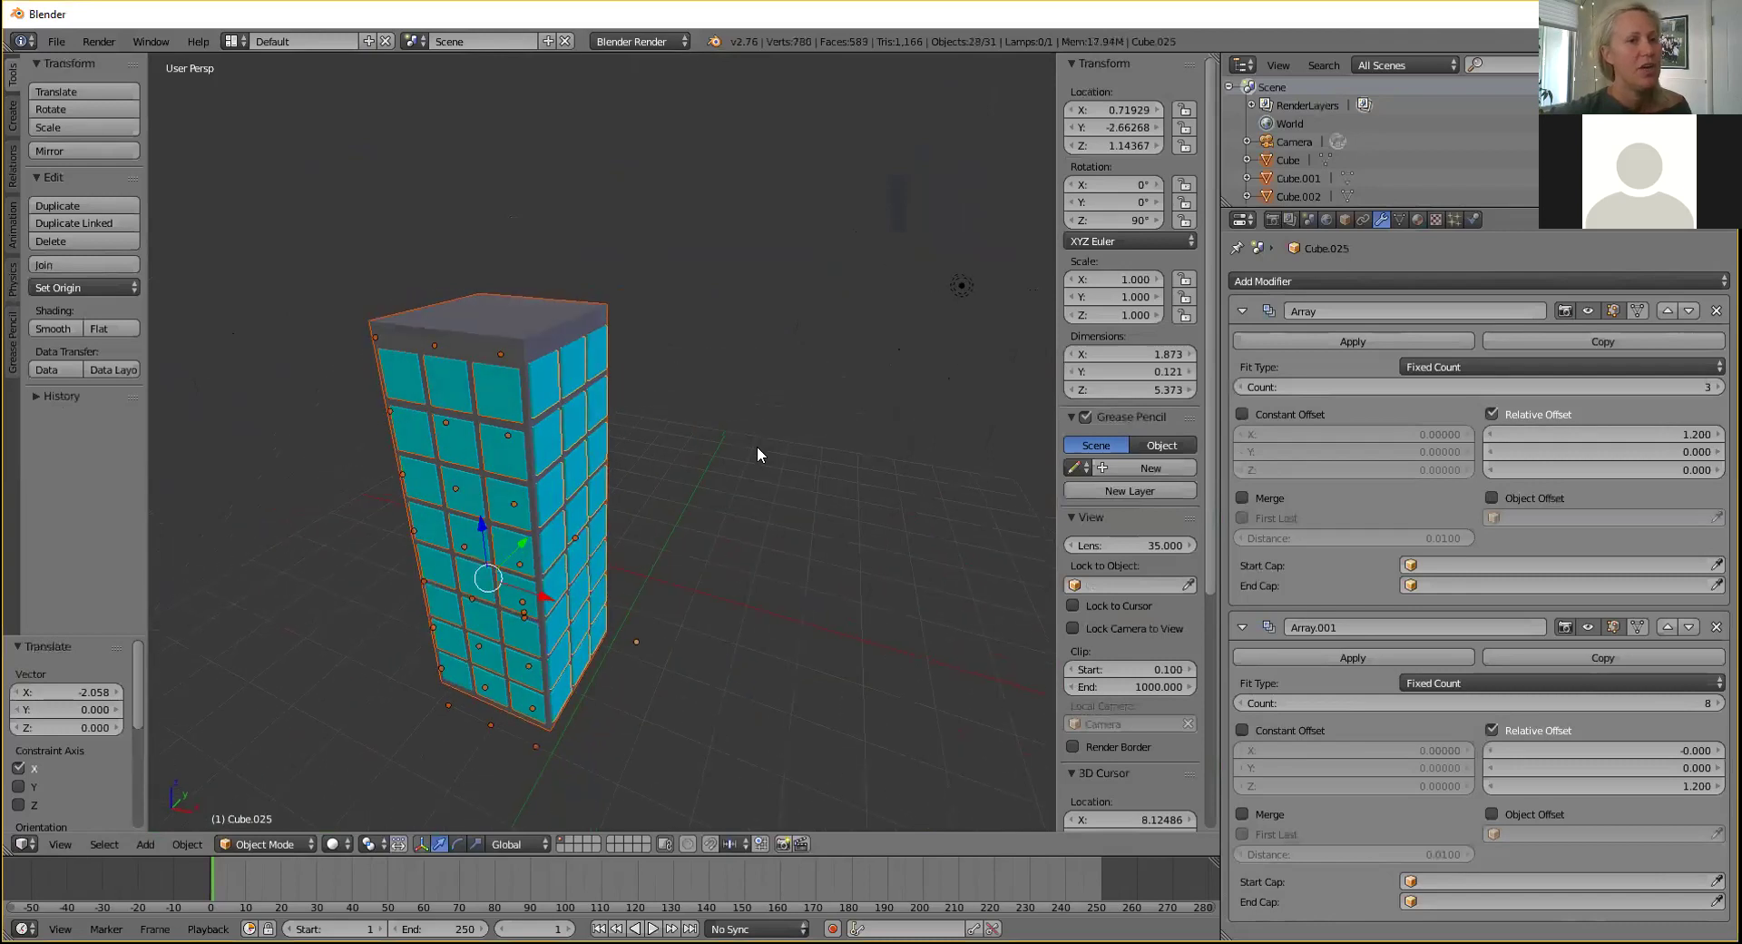
left_click(102, 265)
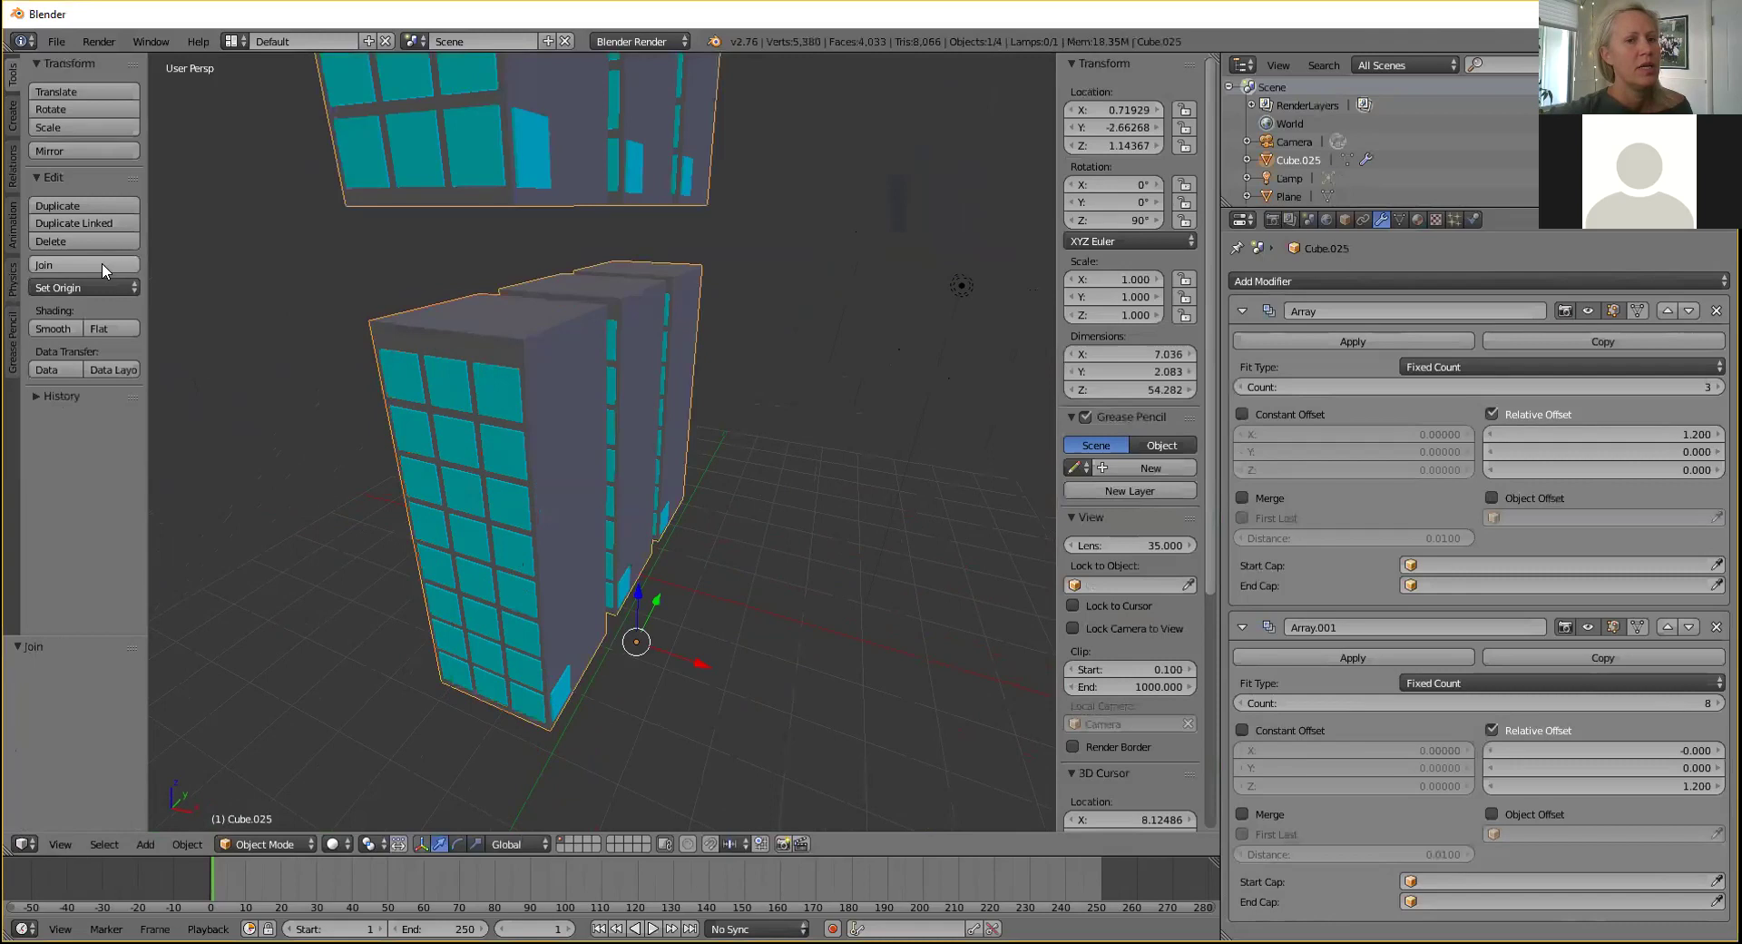
middle_click_drag(793, 335, 694, 252)
middle_click_drag(719, 342, 776, 438)
key("ctrl+z")
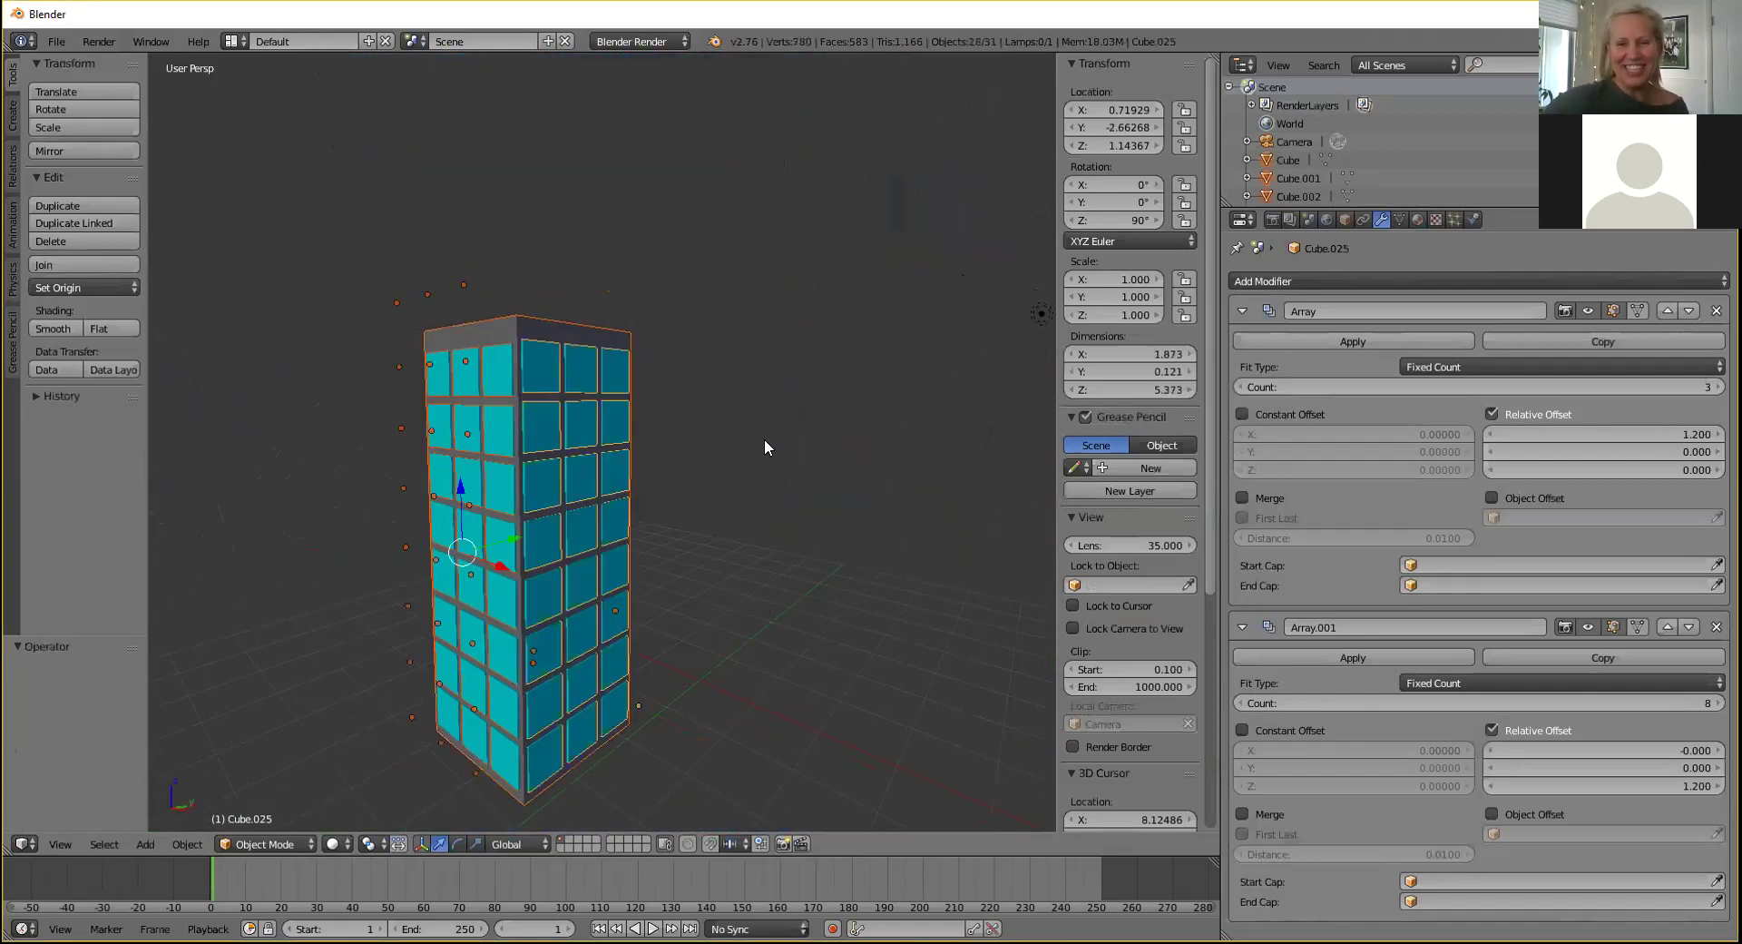
middle_click_drag(764, 497, 769, 504)
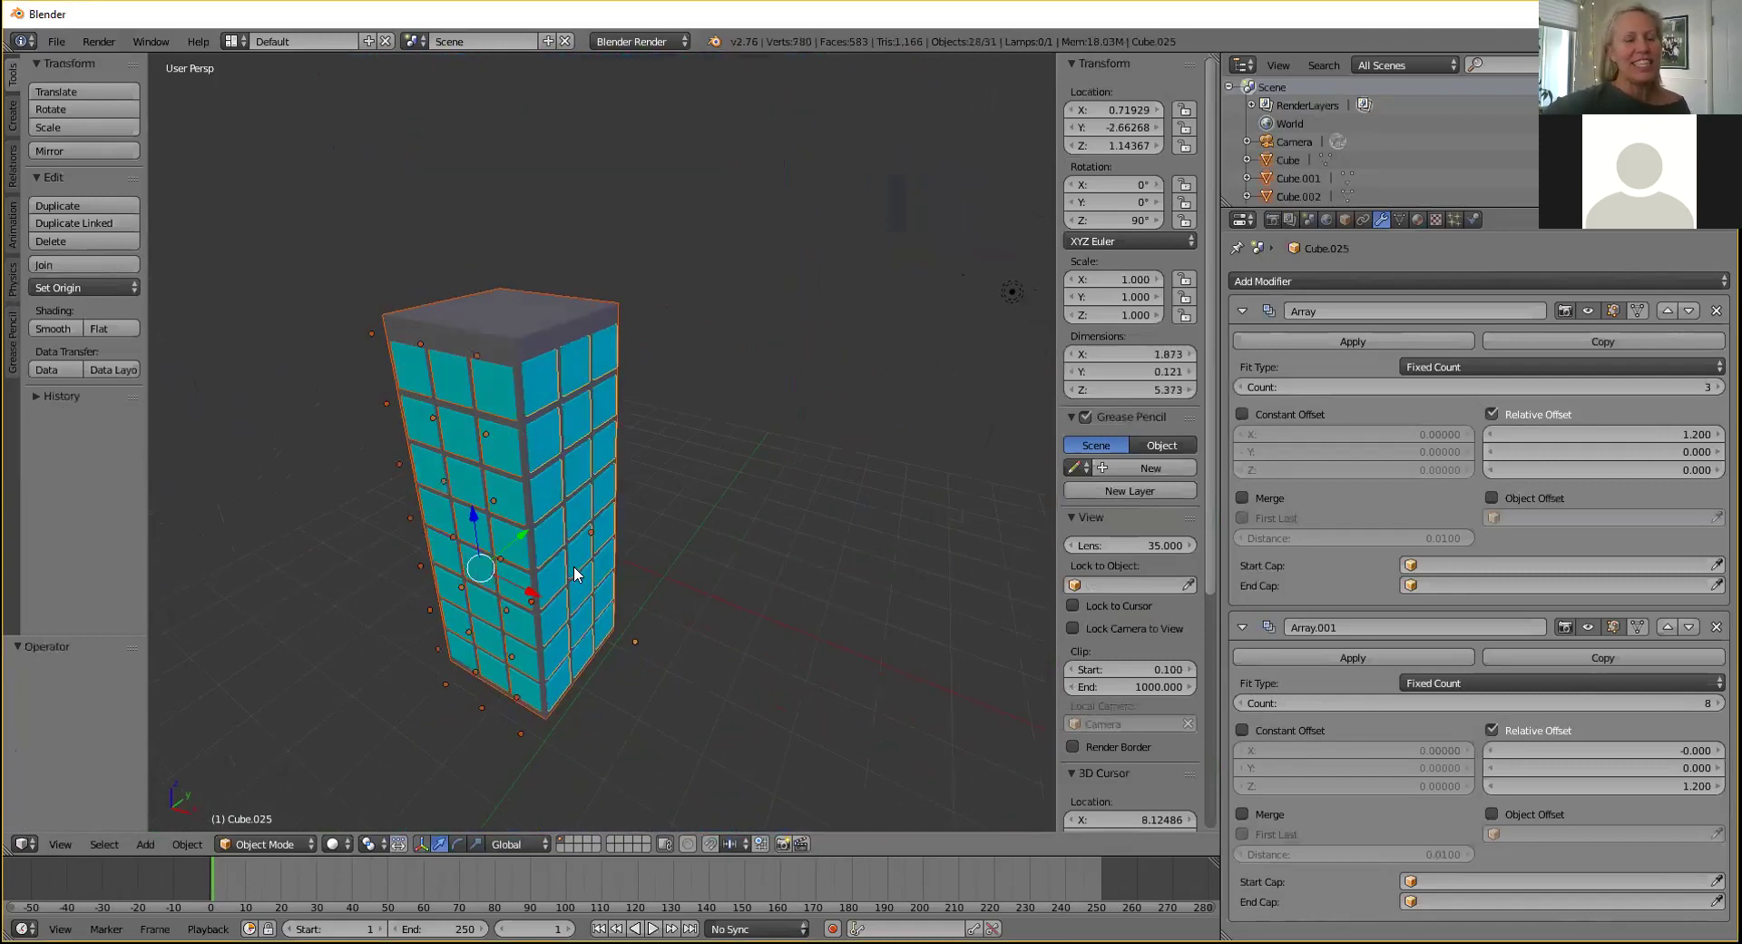
Copy and paste the tower, moving the copy 2.987 along X beside the original.
key("ctrl+c")
key("ctrl+v")
key("g")
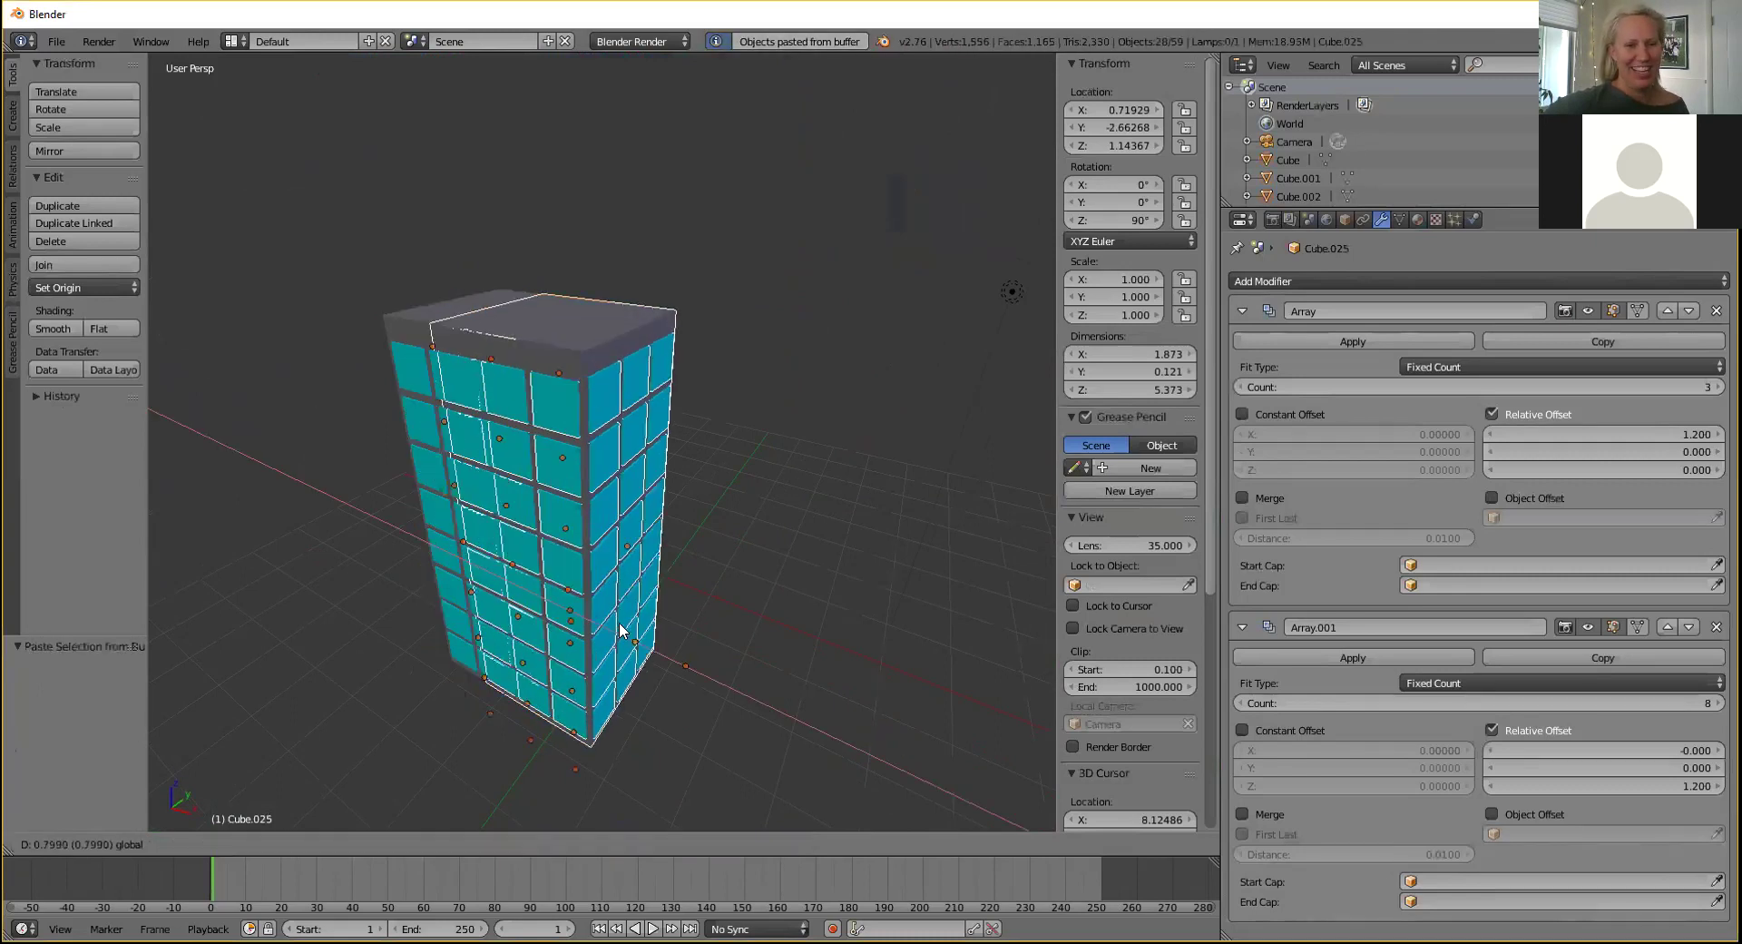
left_click(788, 687)
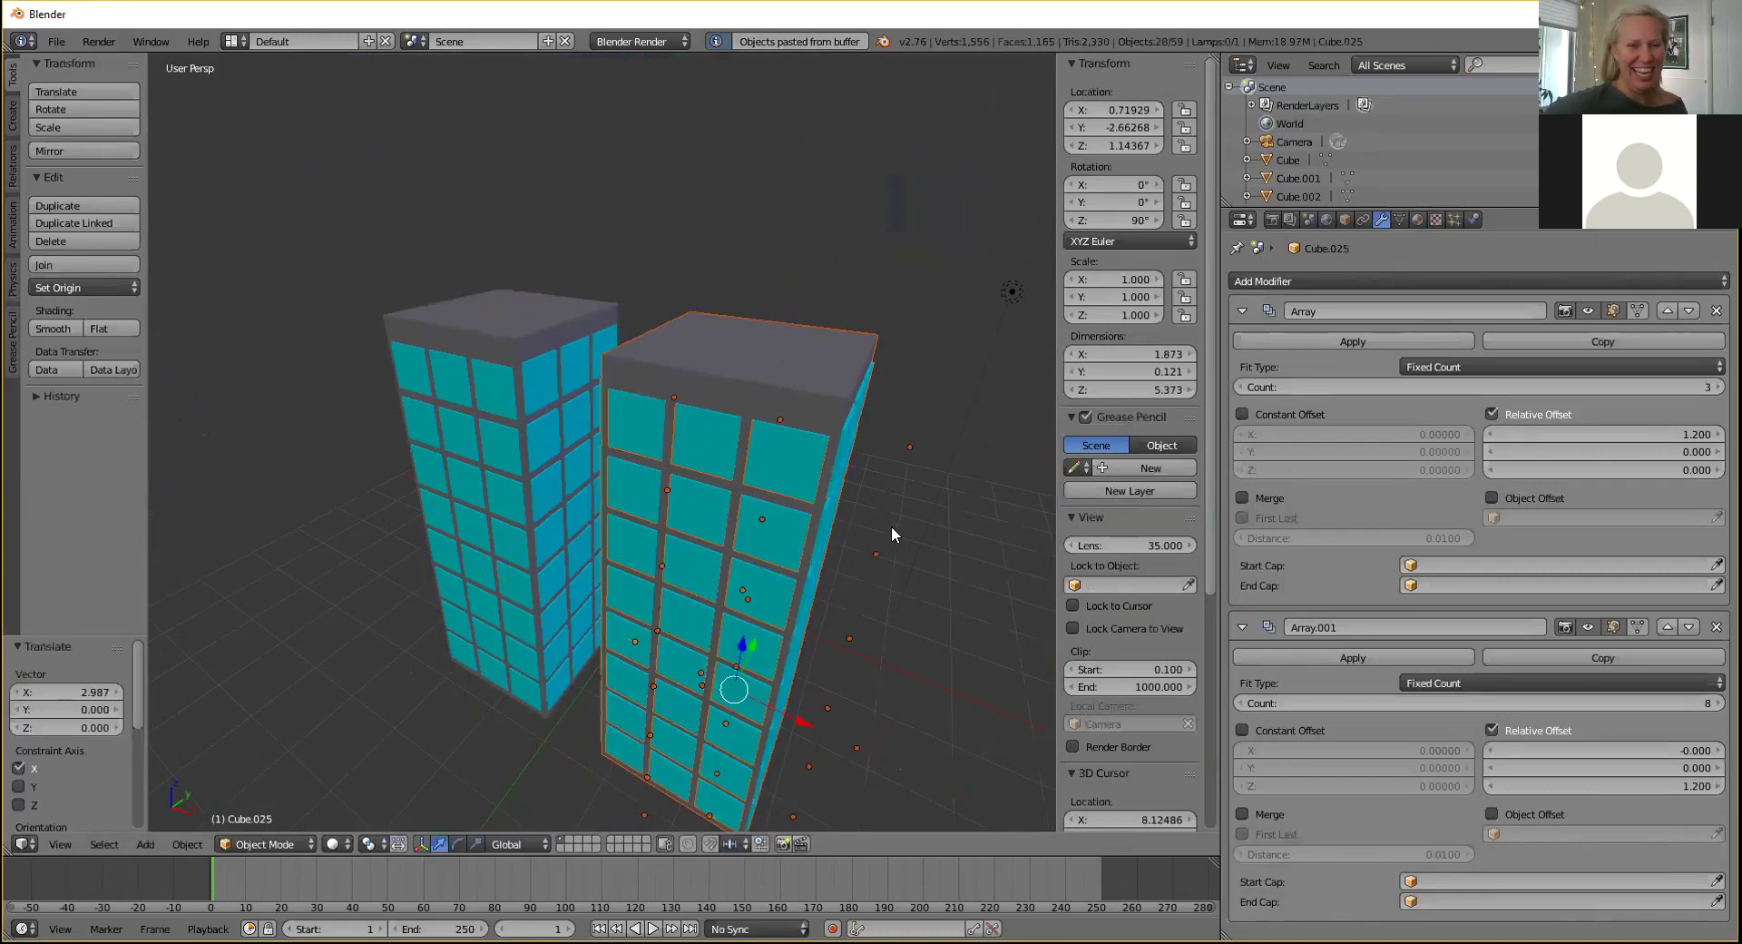
mouse_move(886, 531)
middle_mouse_down()
mouse_move(866, 576)
mouse_move(858, 548)
mouse_move(876, 553)
middle_mouse_up()
key("m")
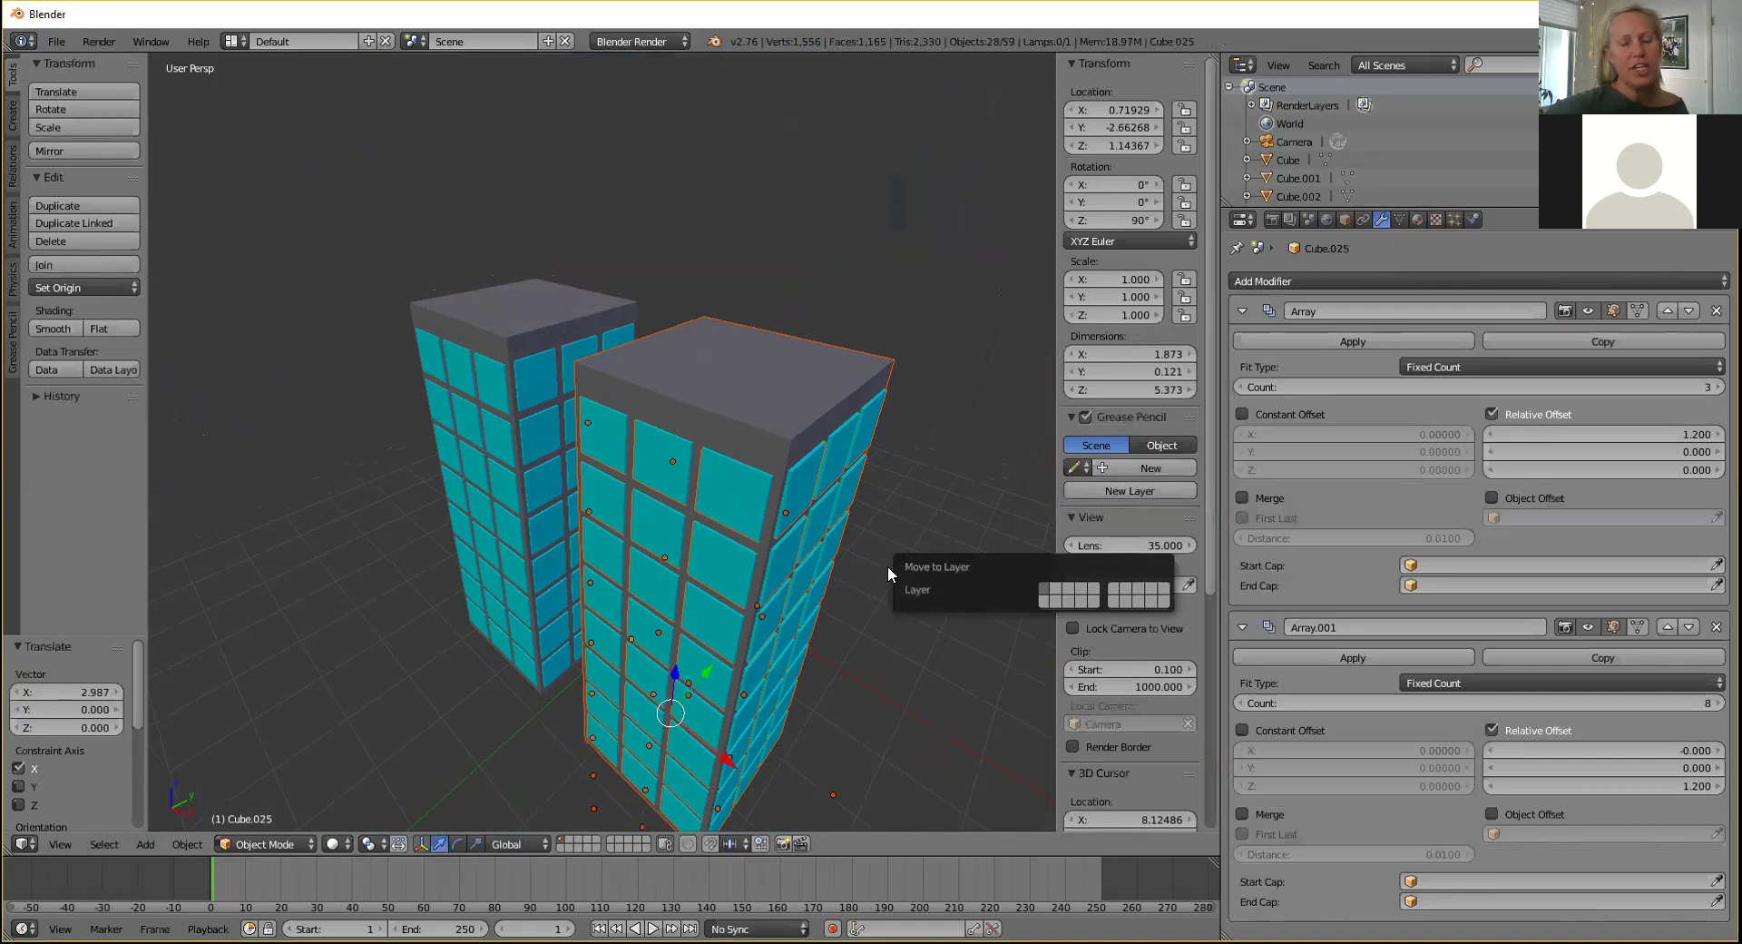
Move the copied tower to a separate layer, leaving only the original windowed tower visible.
left_click(1057, 591)
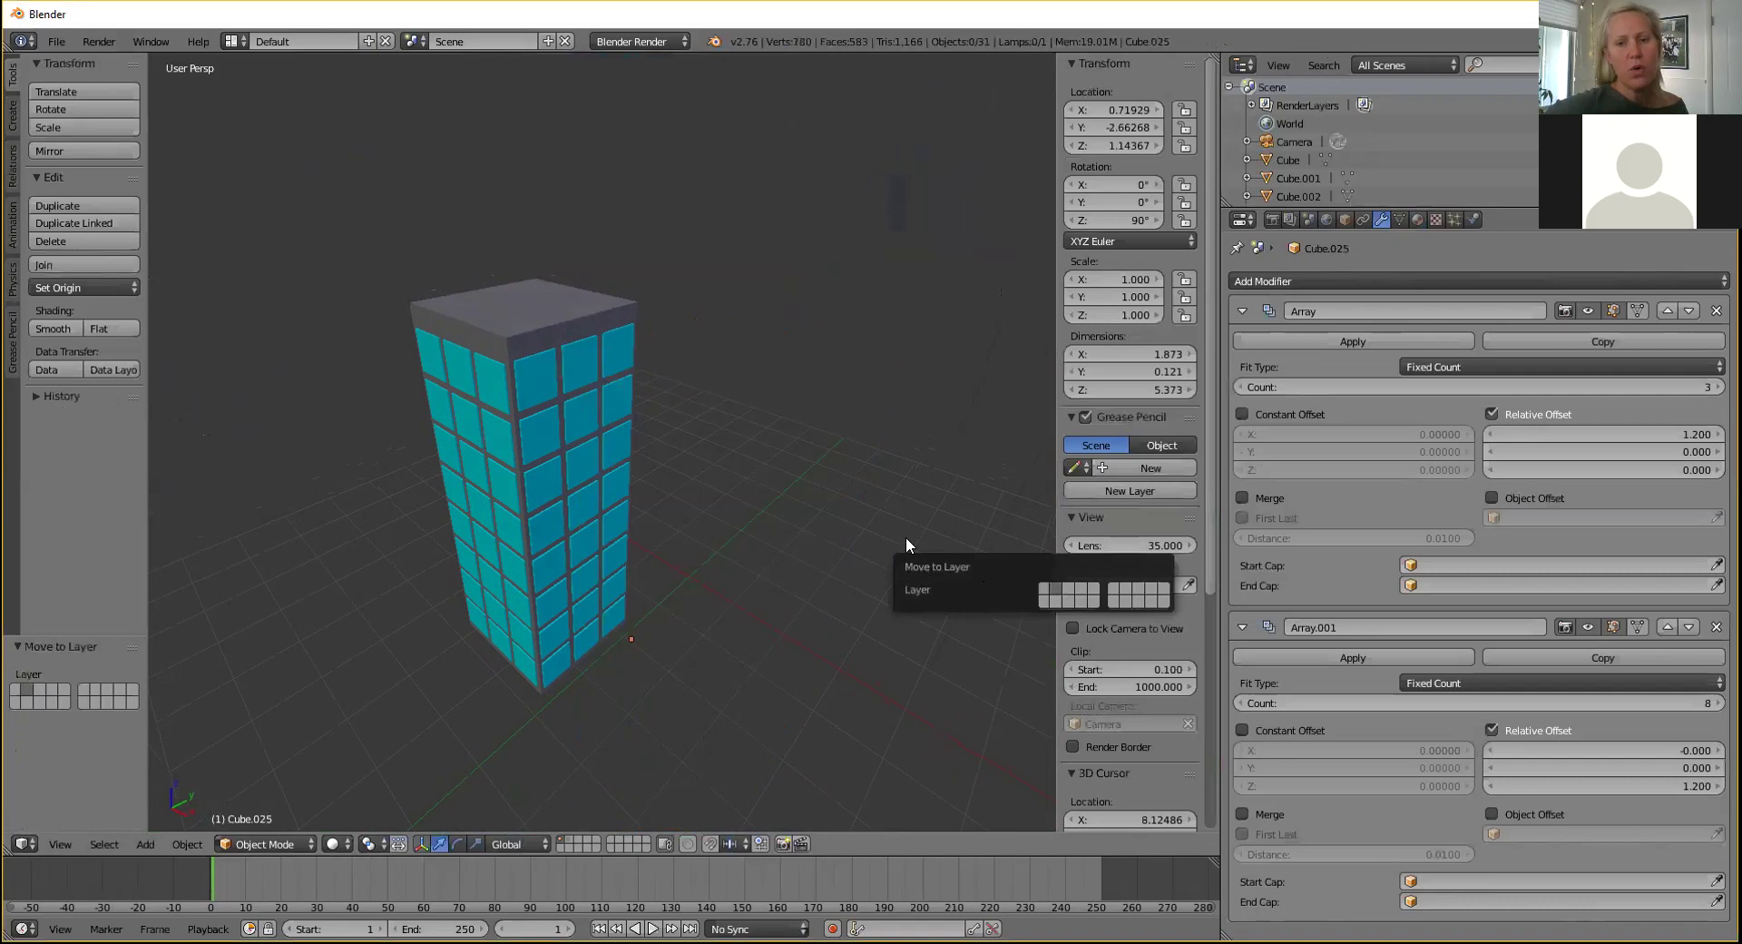
left_click(1091, 600)
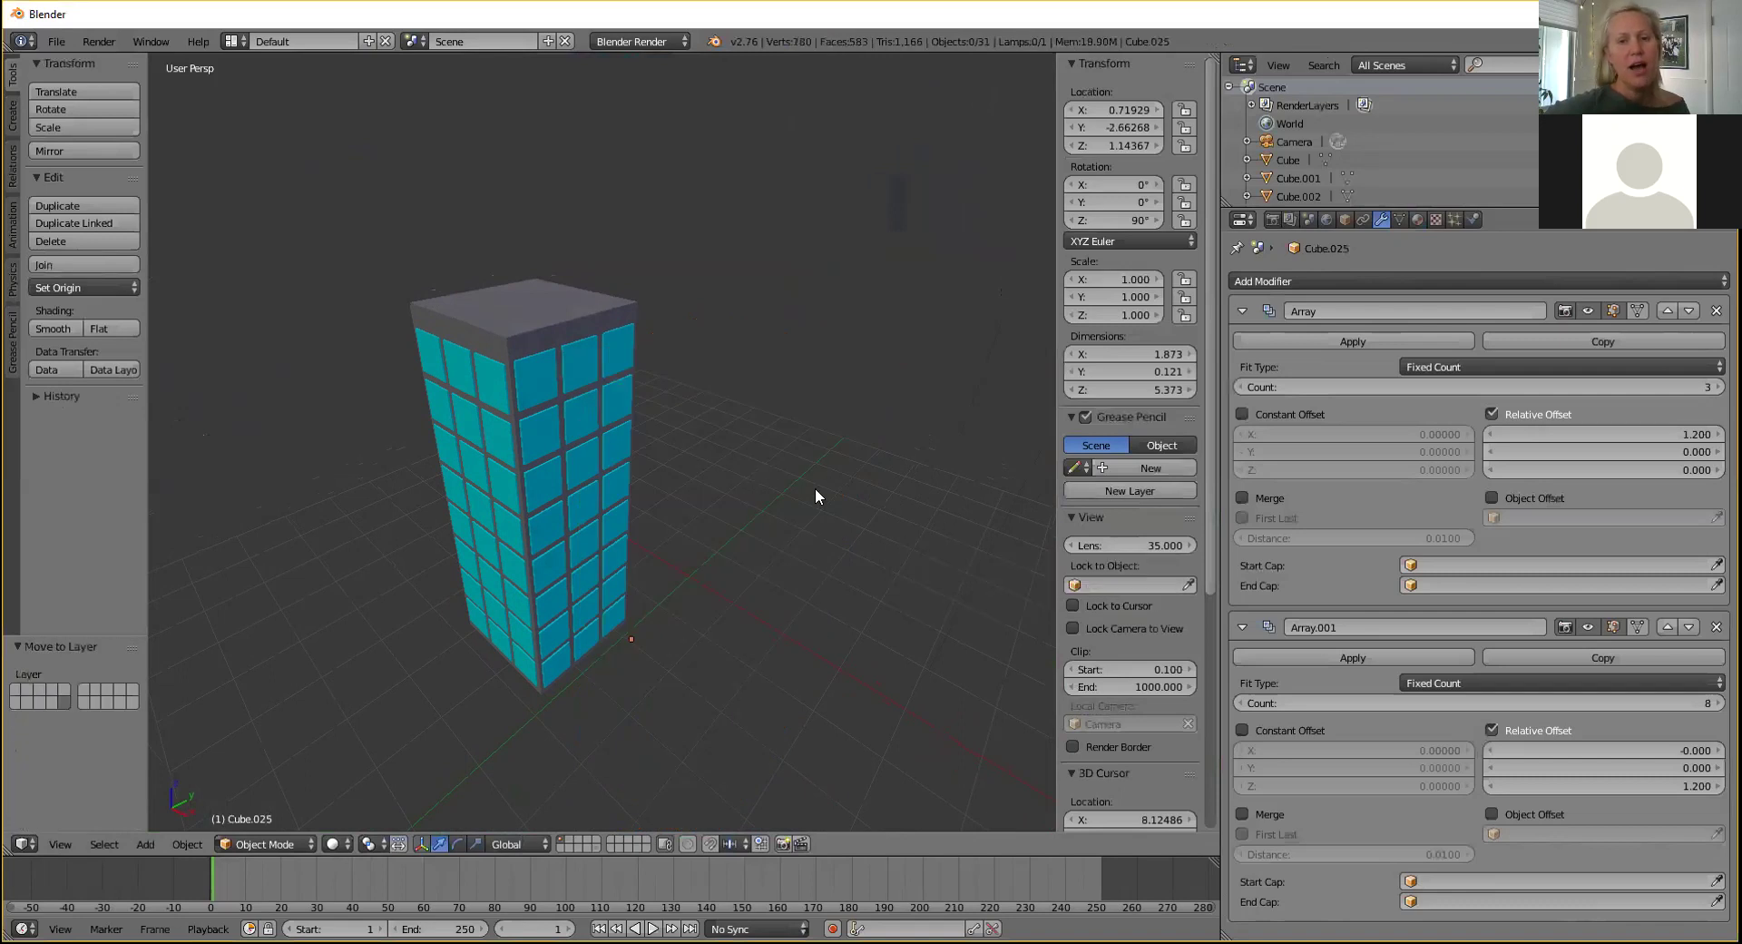
middle_click_drag(810, 461, 857, 450)
scroll(851, 454, "down", 2)
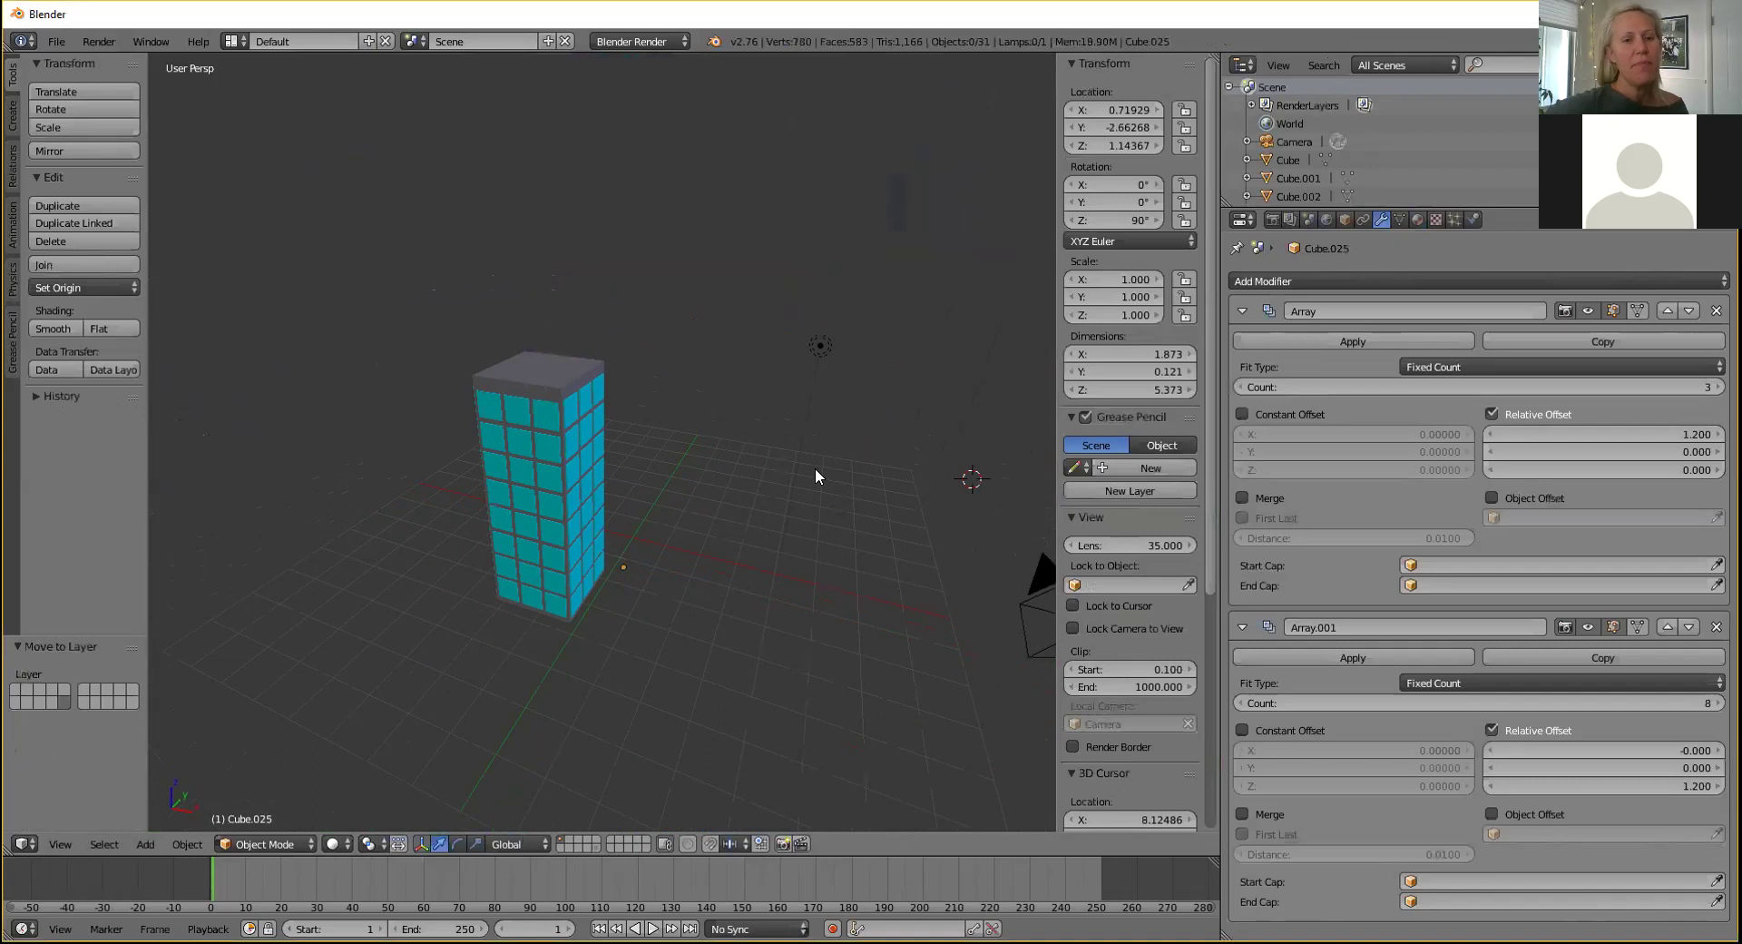
scroll(795, 479, "up", 1)
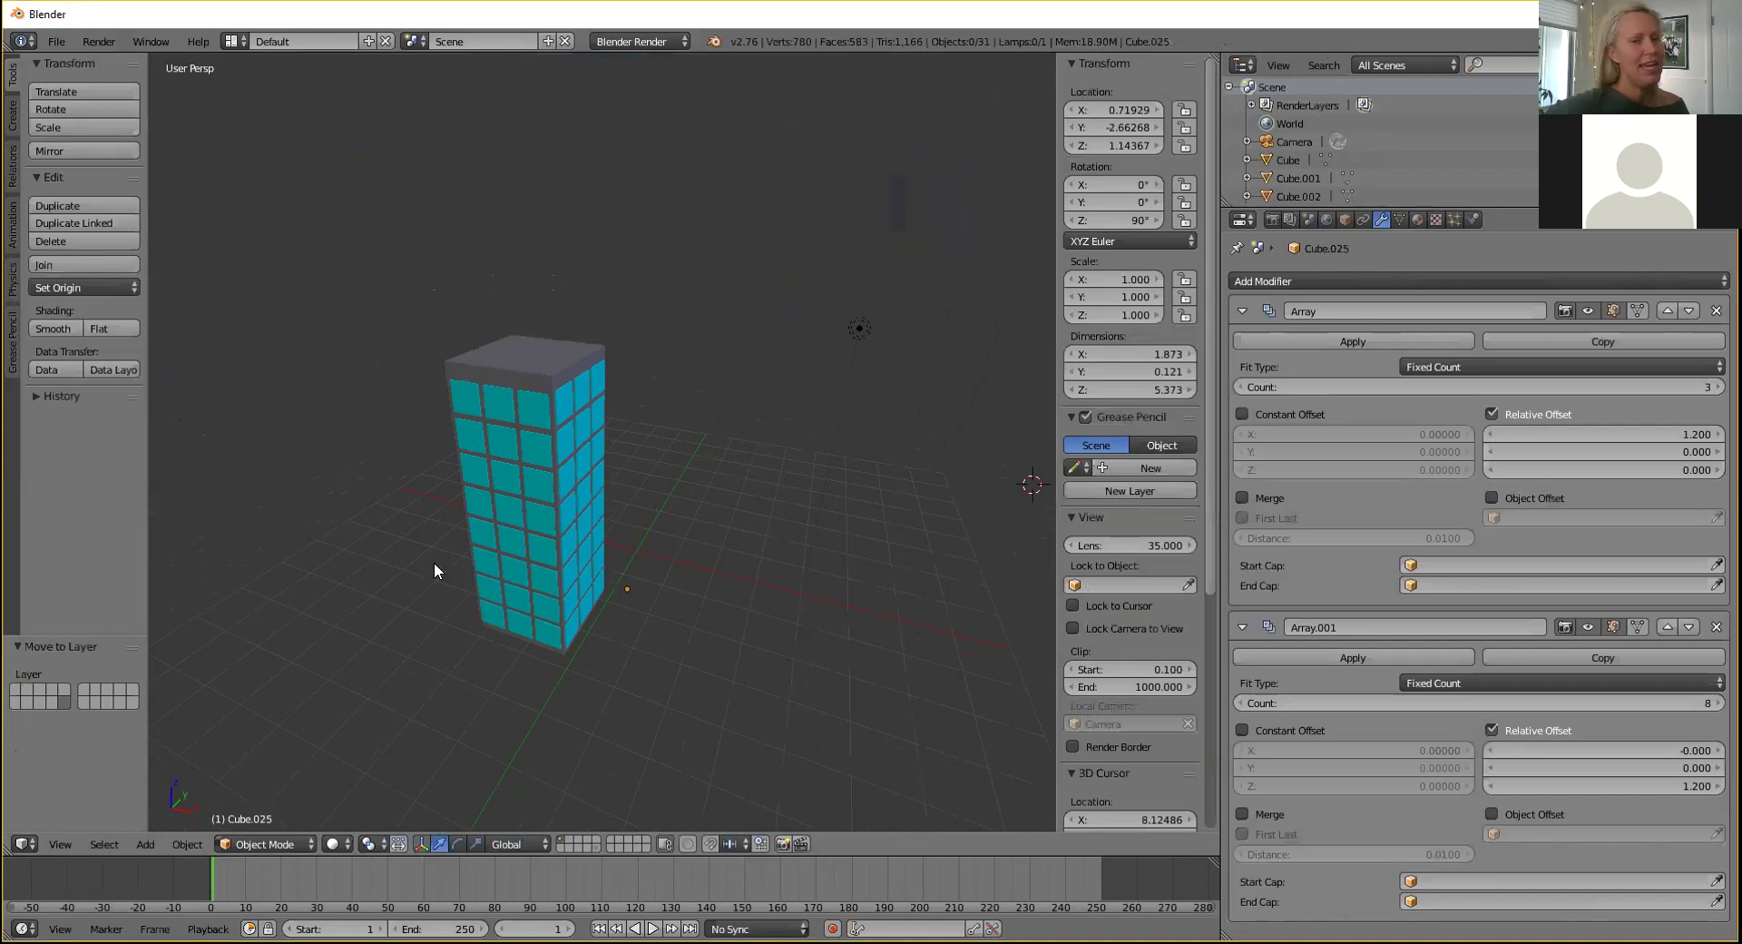
left_click(15, 690)
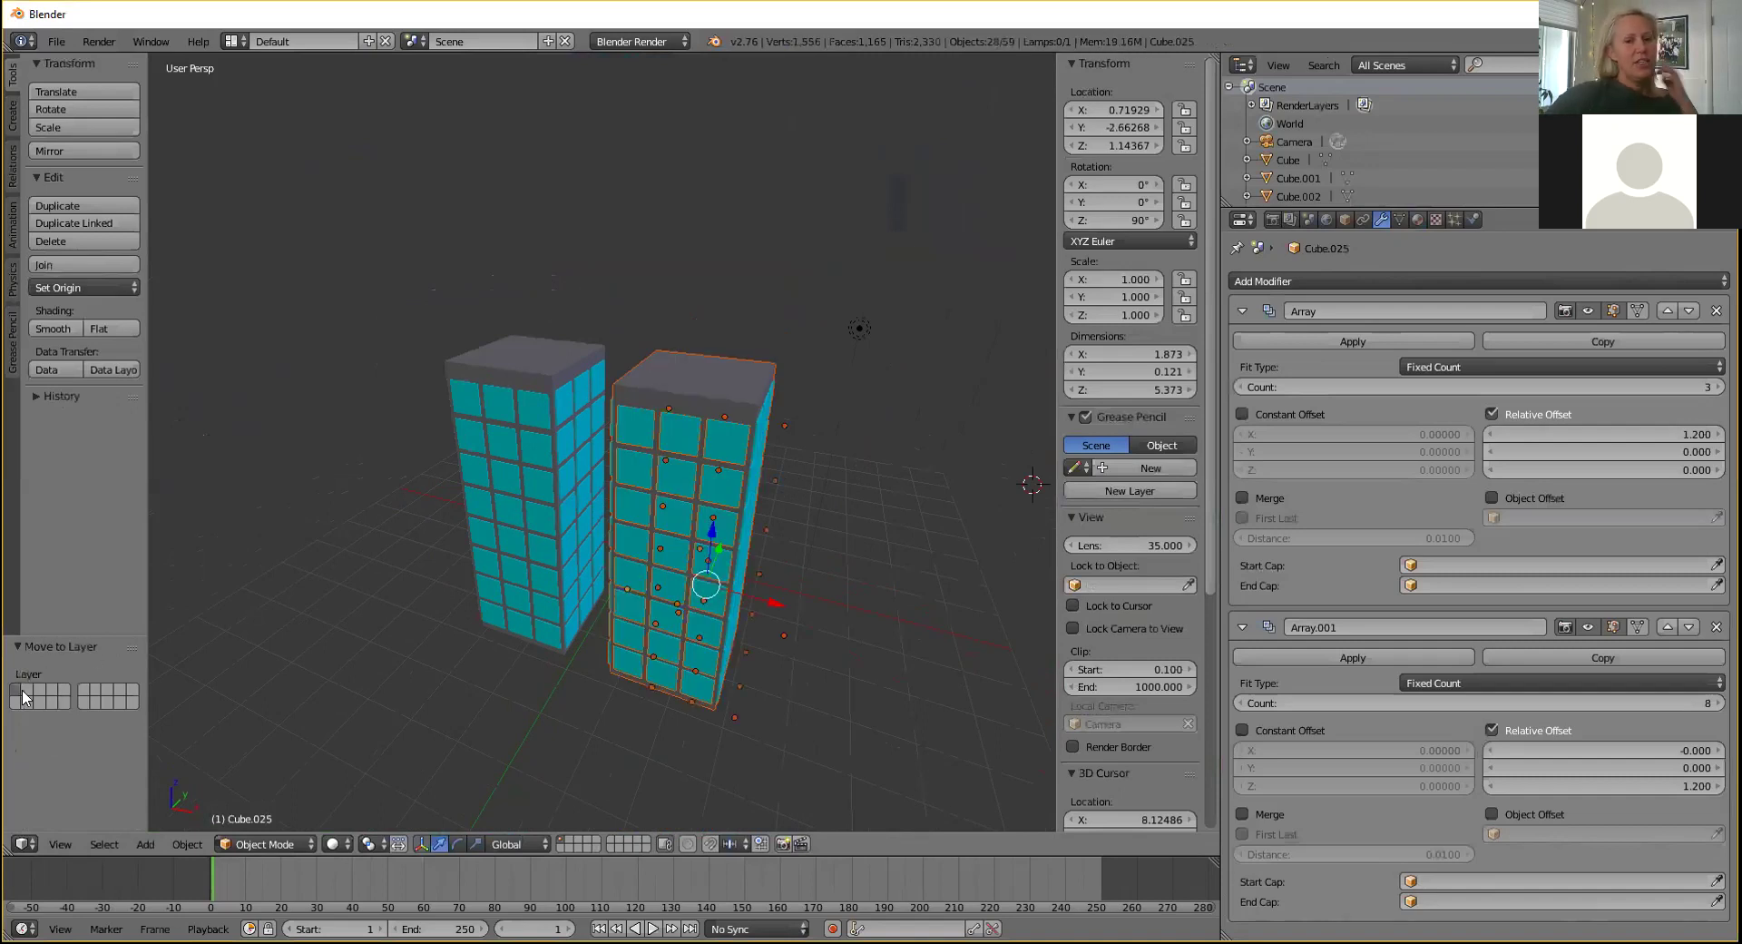
left_click(67, 703)
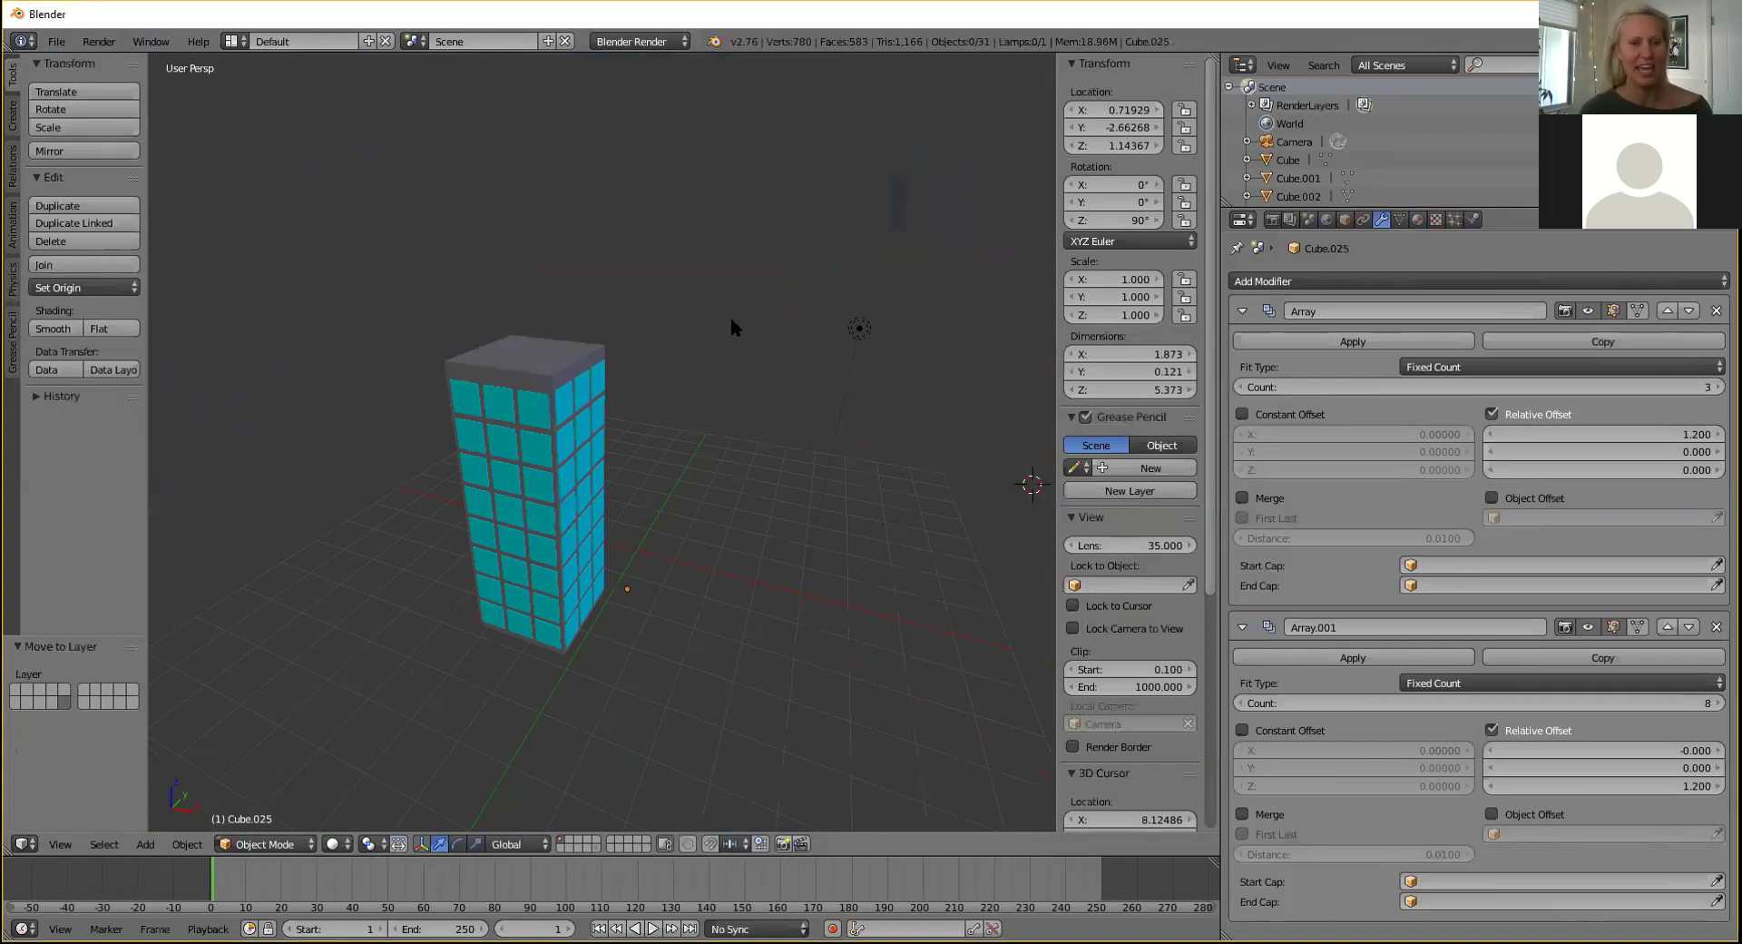
Select the original Cube tower in the viewport.
middle_click_drag(734, 327, 718, 341)
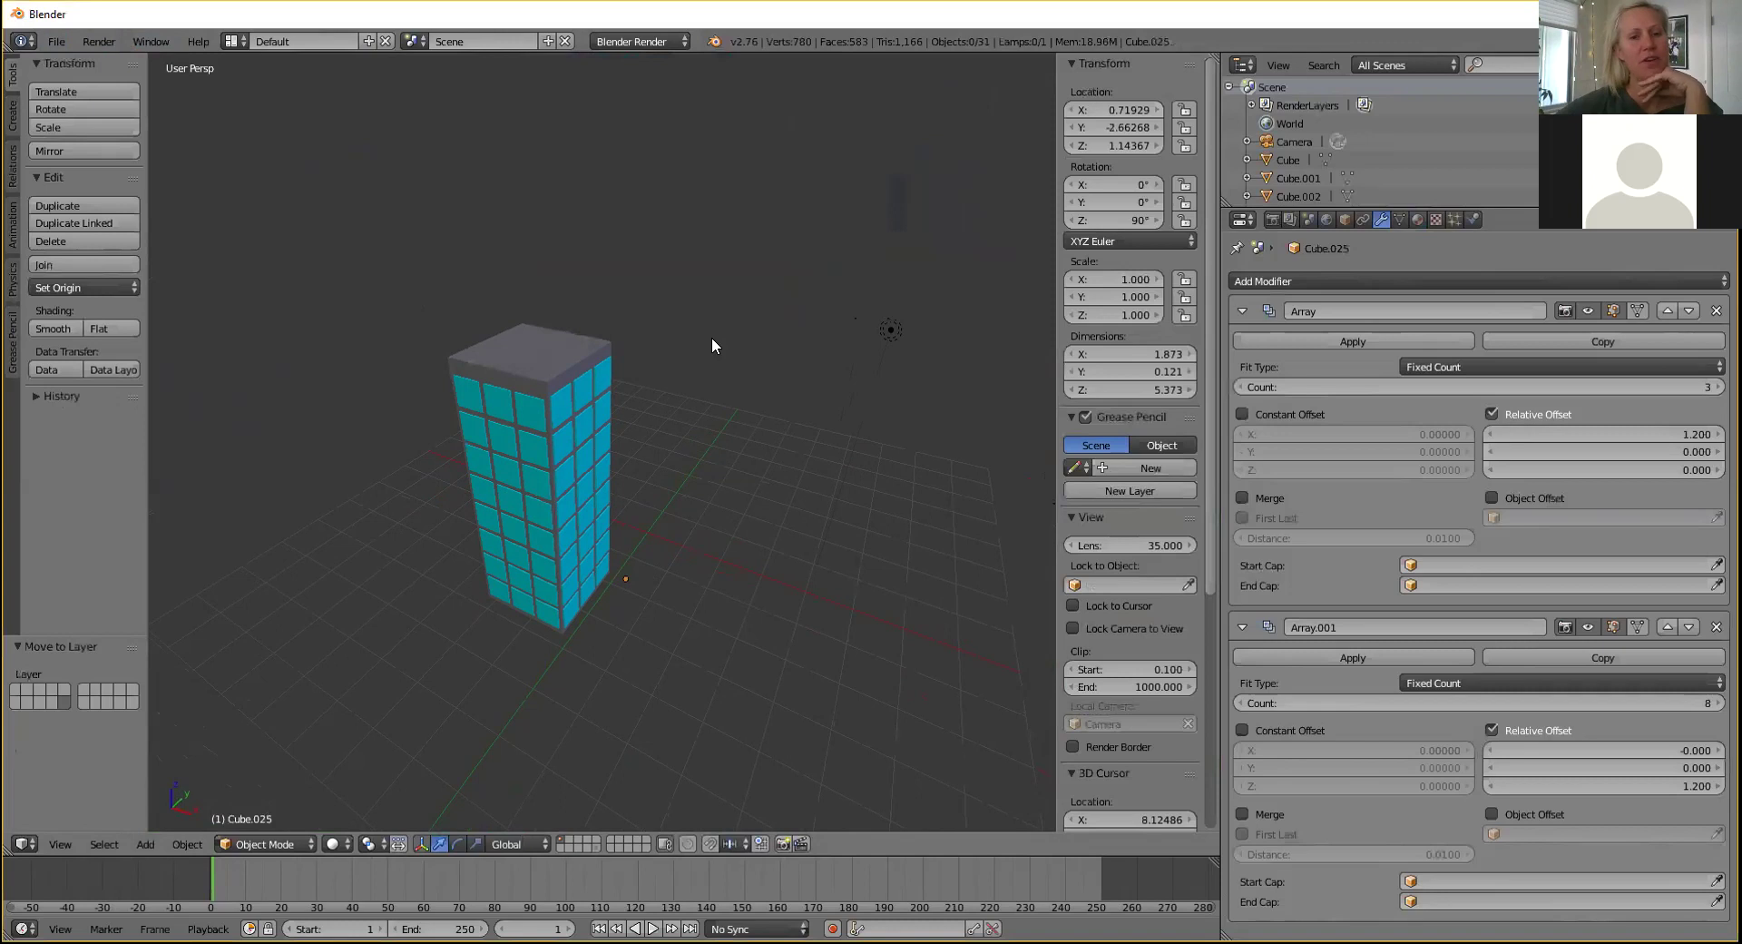
middle_click_drag(699, 341, 621, 542, "shift")
right_click(534, 424)
Select every piece of the tower and paste a copy beside the original.
key("a")
key("a")
middle_click_drag(454, 310, 837, 432)
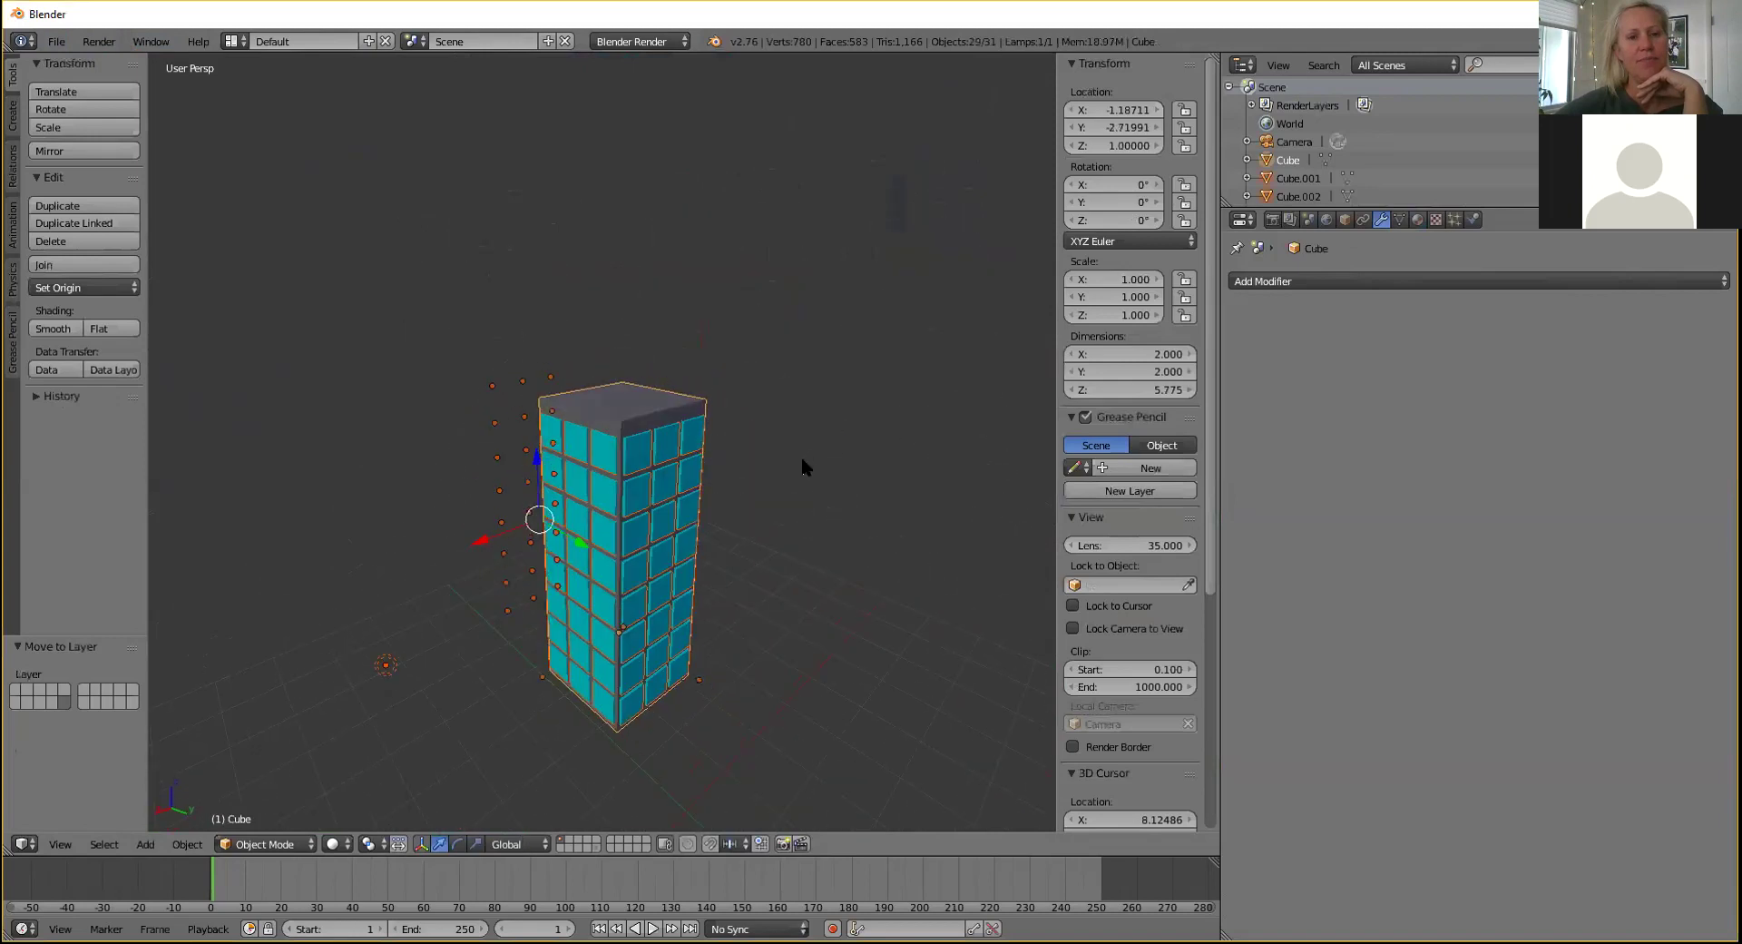
key("ctrl+v")
key("g")
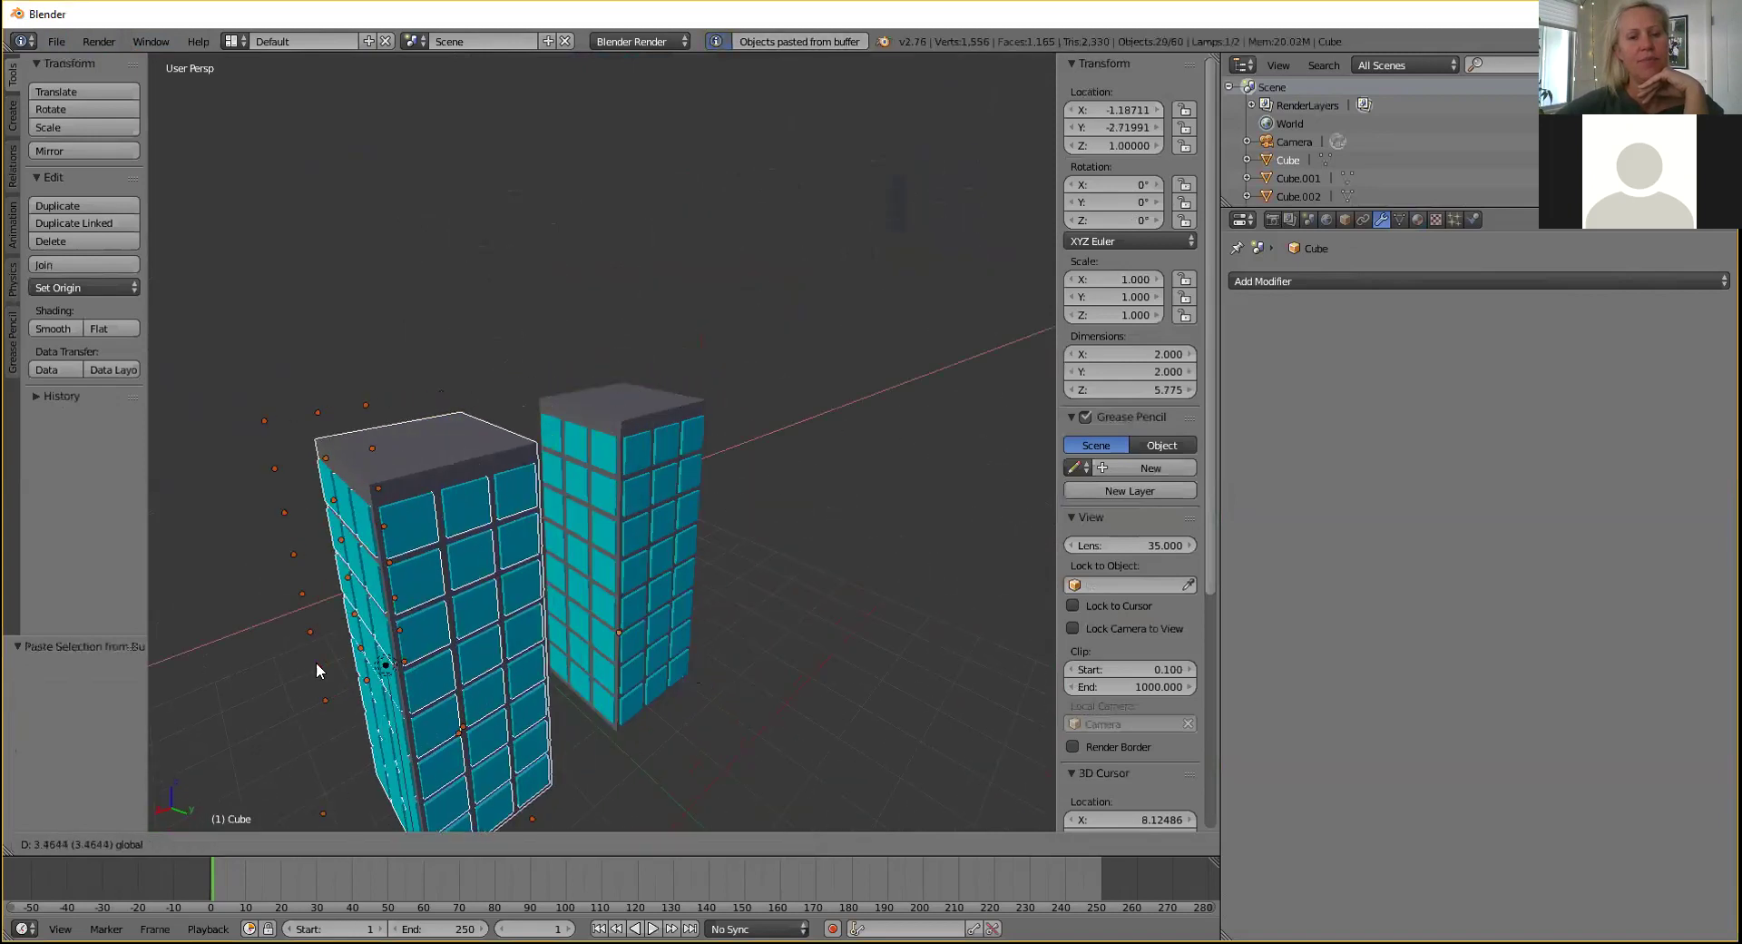
left_click_drag(317, 671, 316, 671)
middle_click_drag(799, 481, 748, 520)
scroll(747, 521, "up", 2)
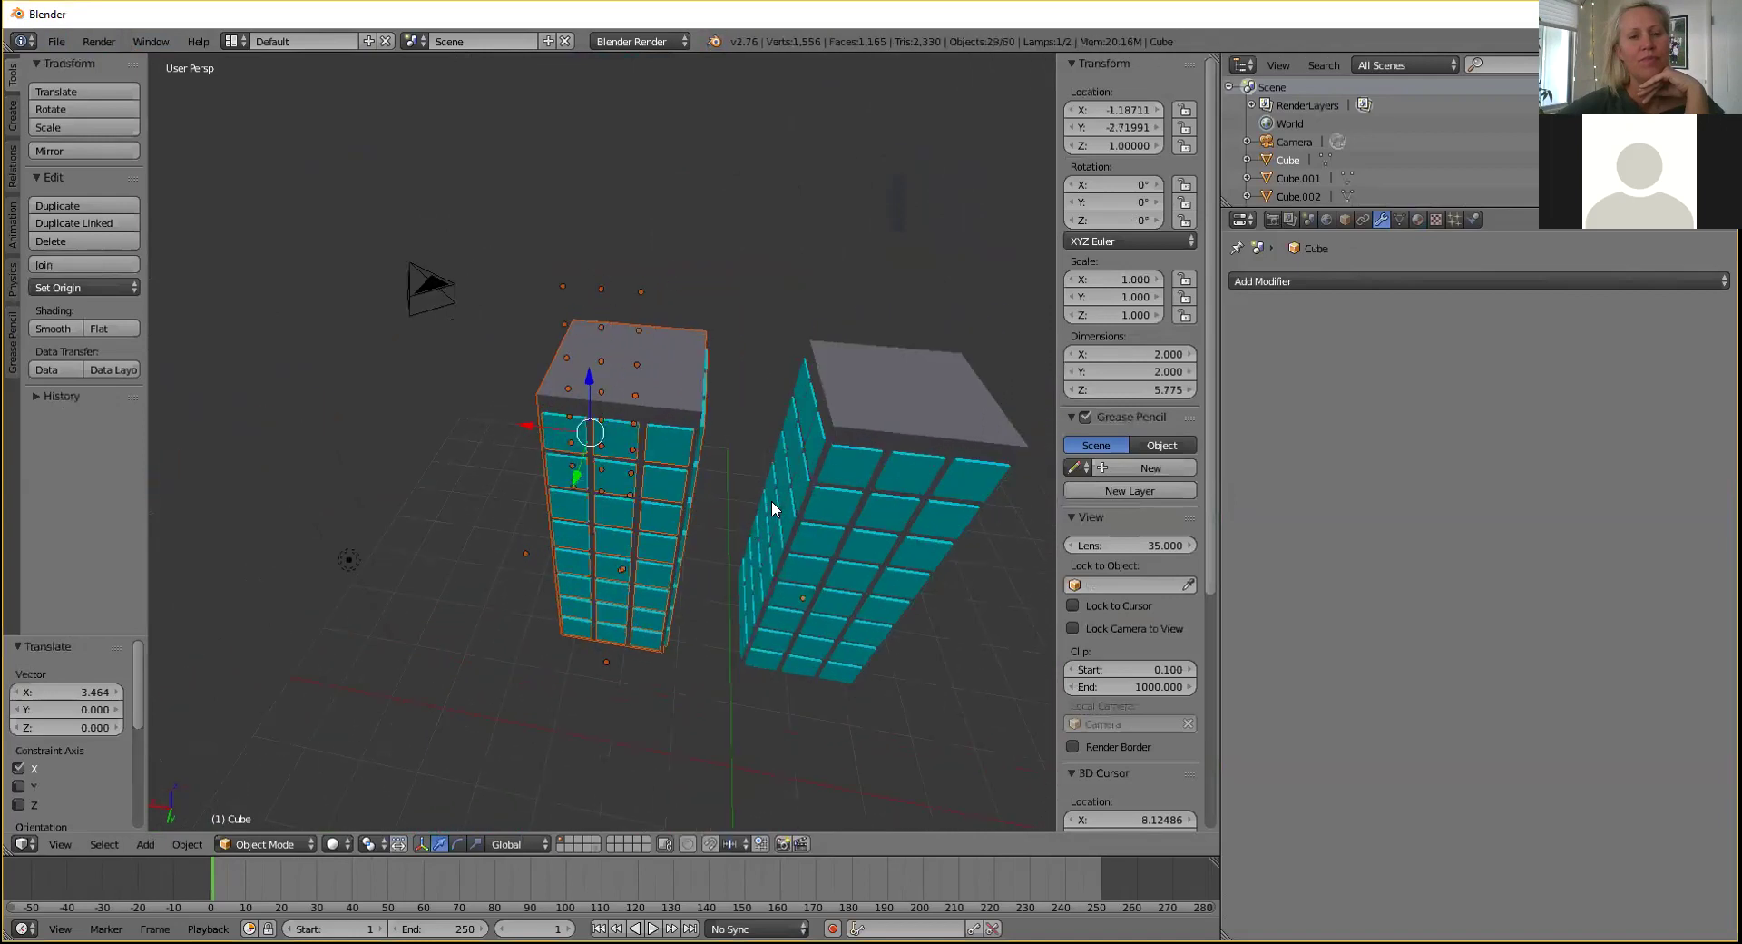
Shrink the copied tower to about two-thirds size and lower it.
key("s")
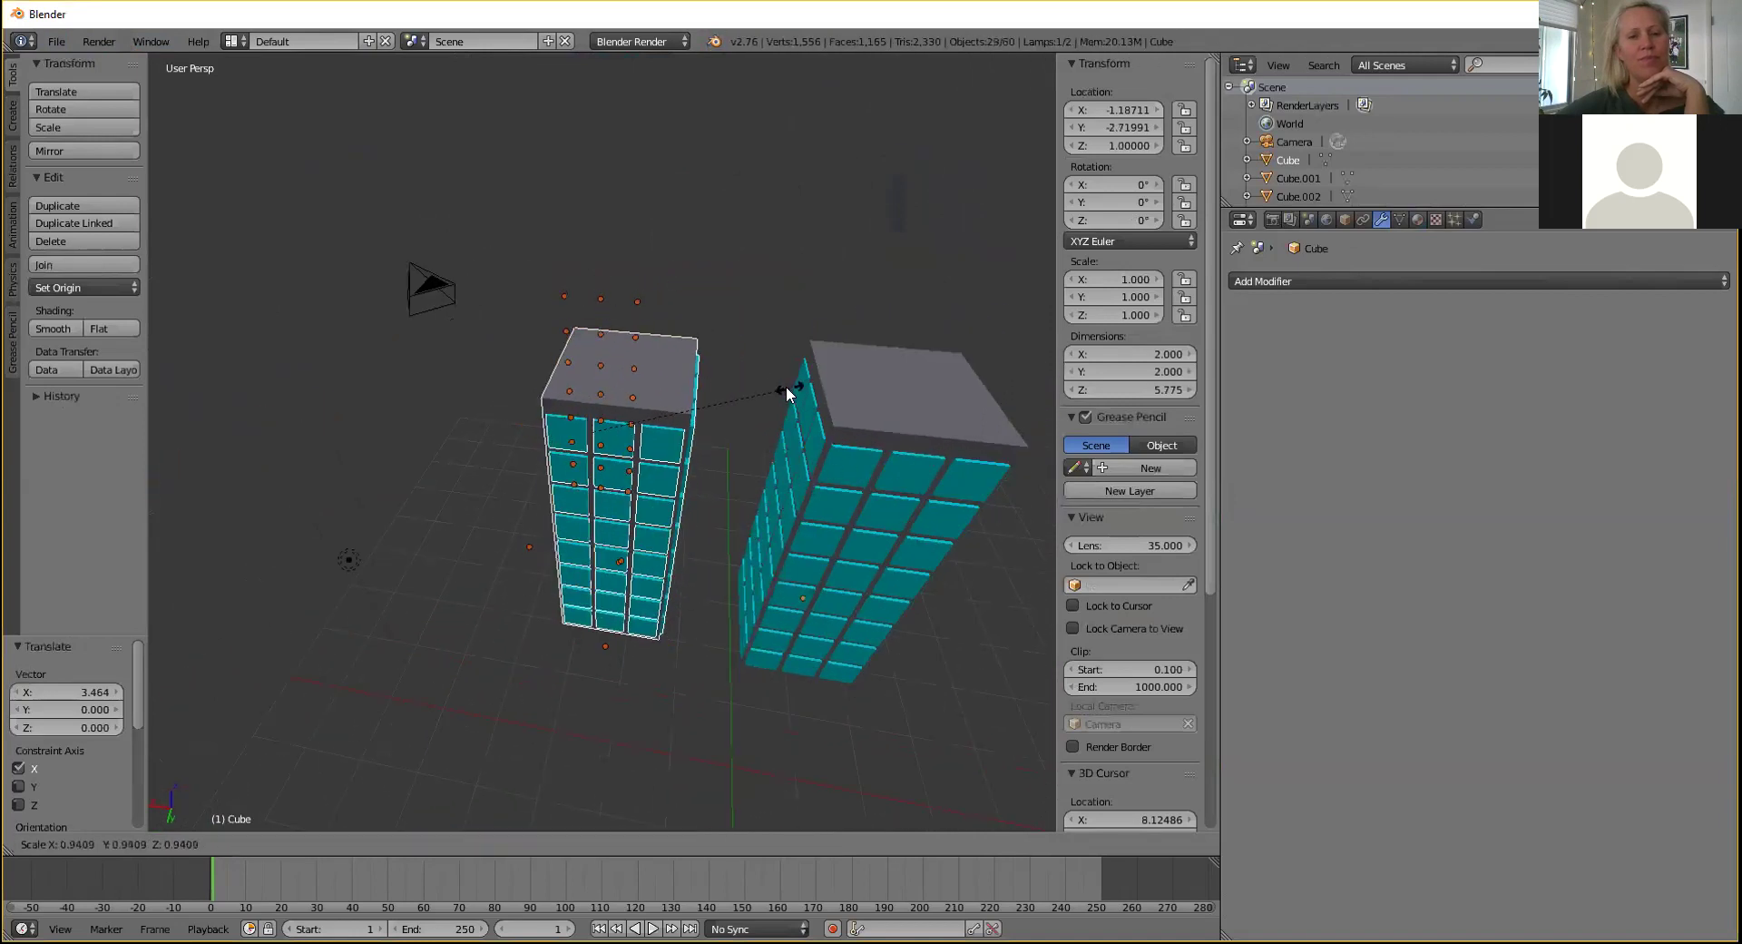
left_click(731, 401)
middle_click_drag(761, 374, 574, 471)
left_click_drag(559, 470, 551, 546)
scroll(1385, 171, "down", 15)
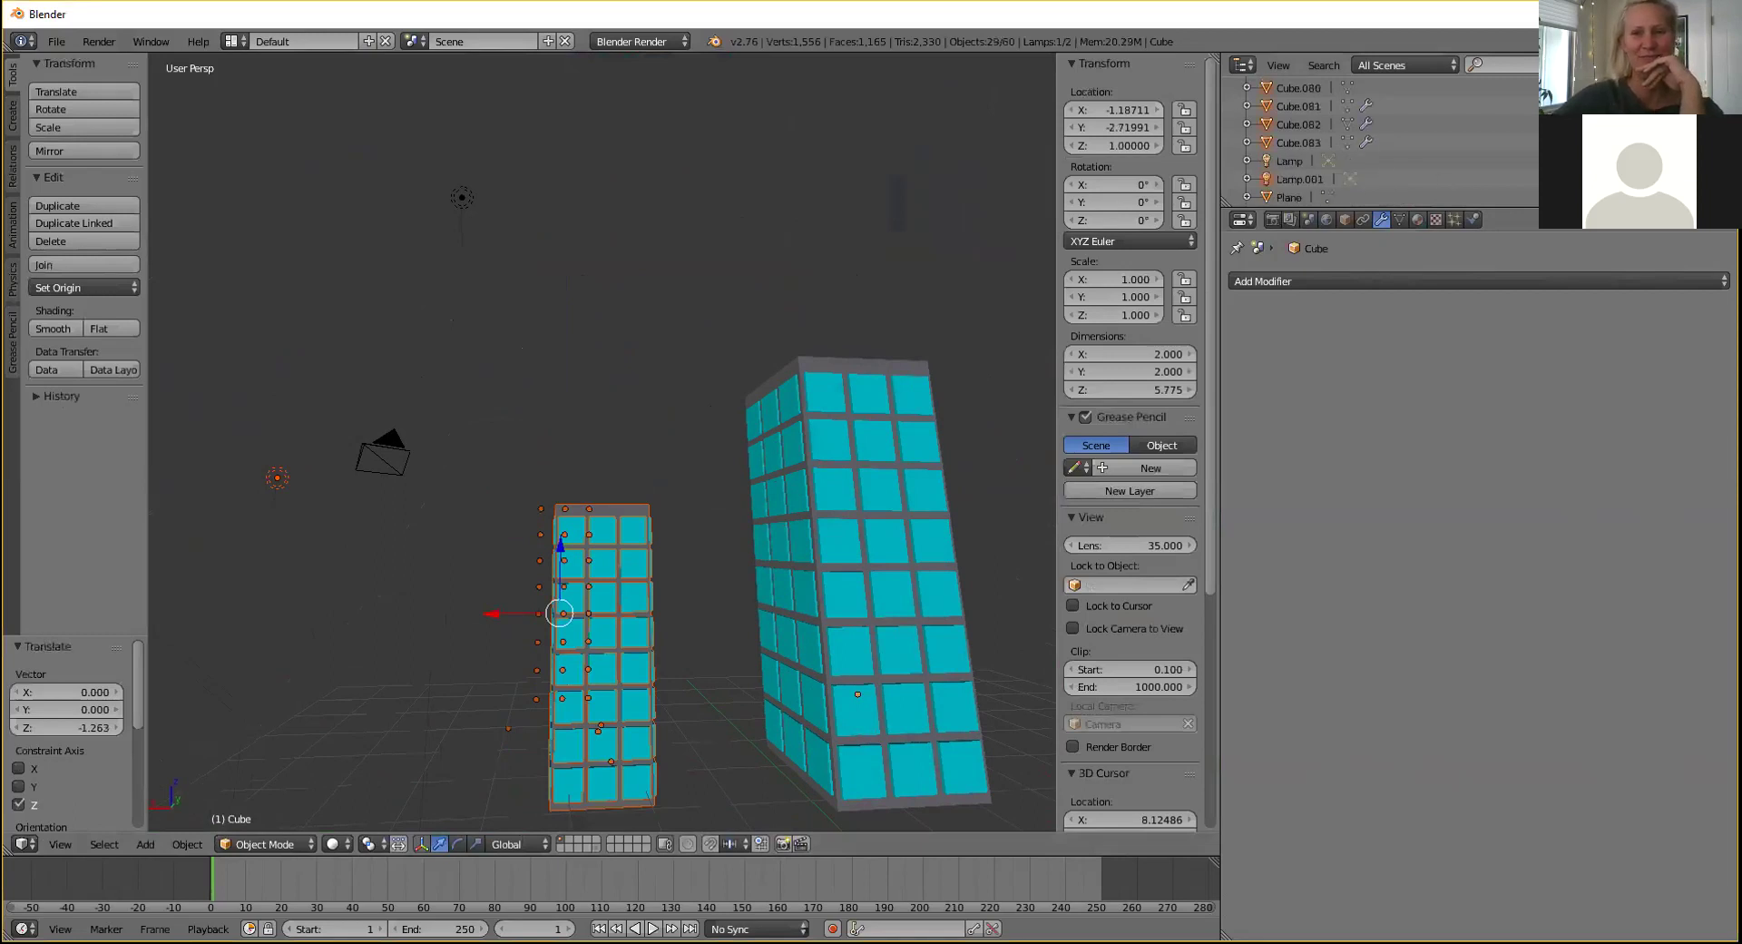
Unhide the green ground plane and fine-tune the small tower's position left of the main tower.
left_click(1677, 197)
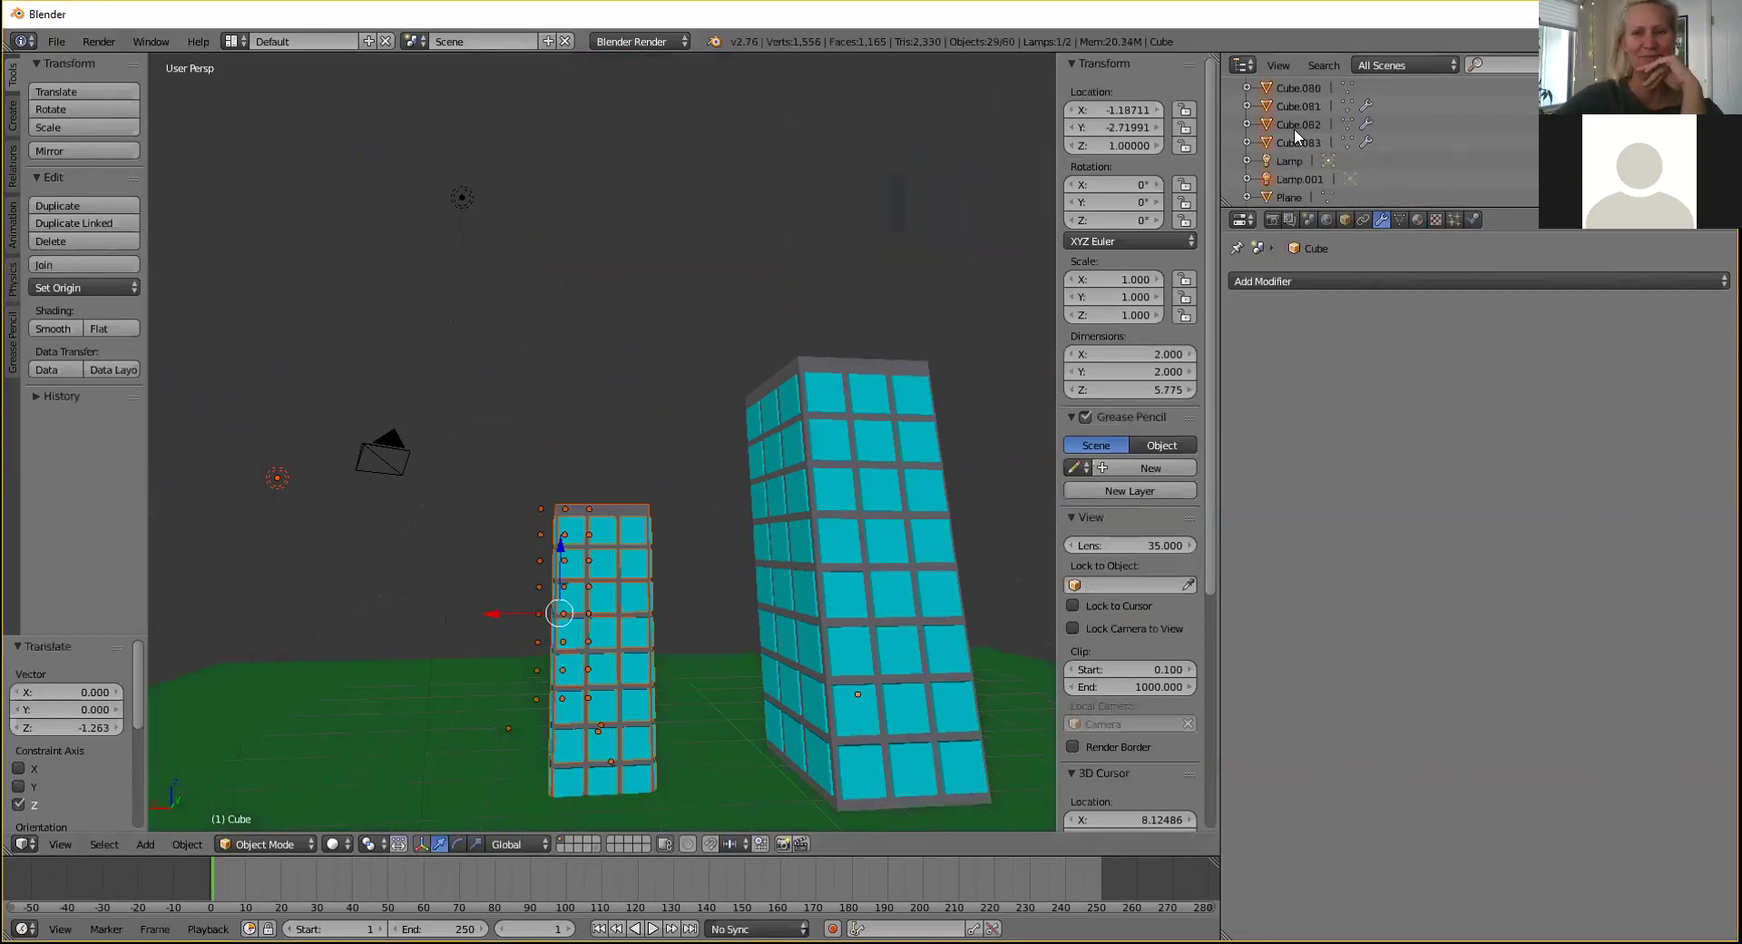
left_click_drag(563, 550, 568, 536)
middle_click_drag(795, 606, 604, 553)
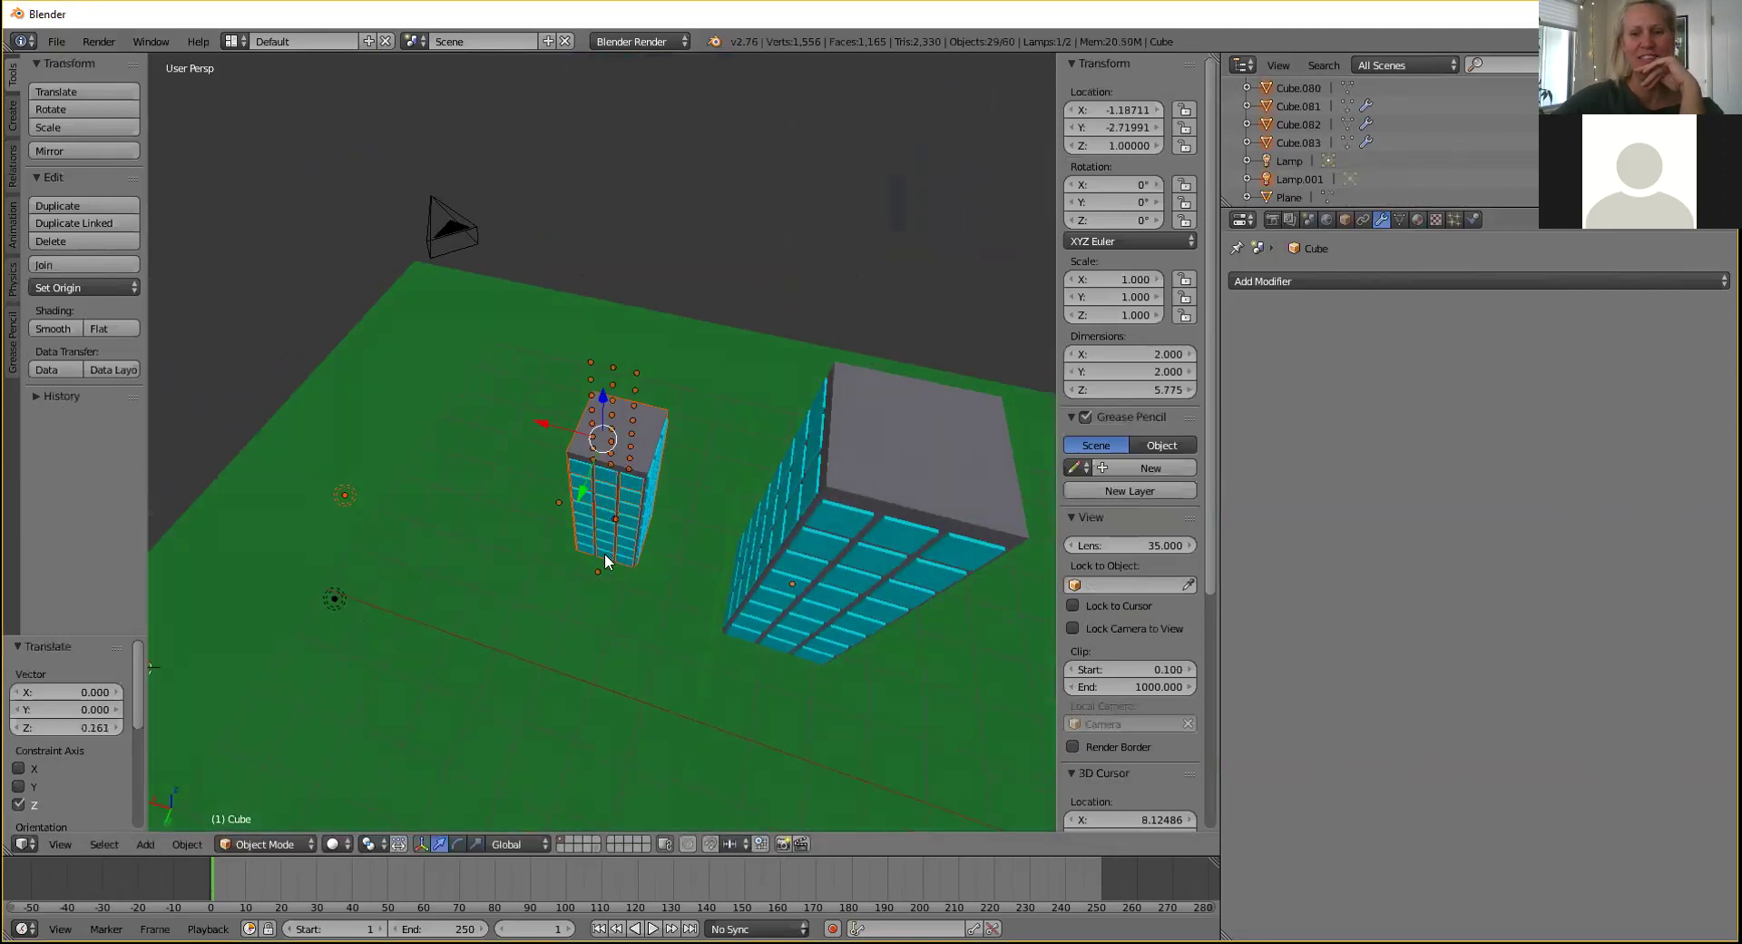
left_click_drag(544, 425, 605, 524)
key("ctrl+c")
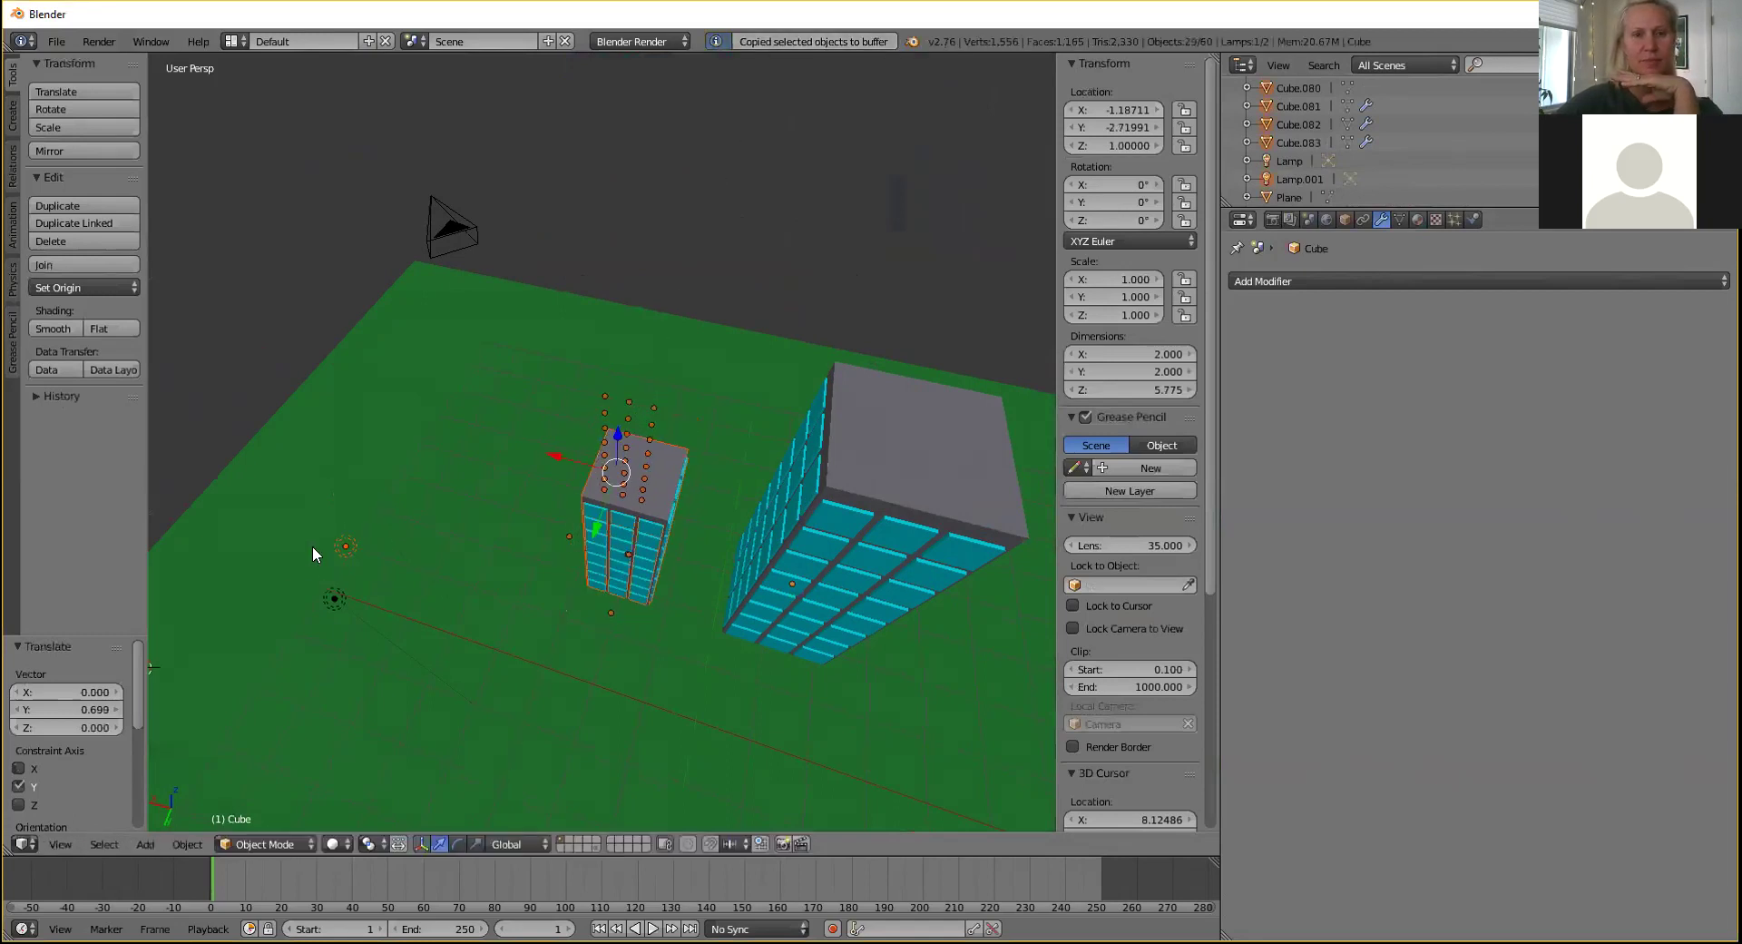
Delete the extra second lamp.
right_click(345, 548)
key("x")
left_click(341, 550)
middle_click_drag(603, 412, 601, 405)
Box-select the small tower and copy it.
key("b")
left_click_drag(552, 387, 695, 630)
right_click(451, 316, "shift")
right_click(440, 332, "shift")
middle_click_drag(683, 380, 721, 324)
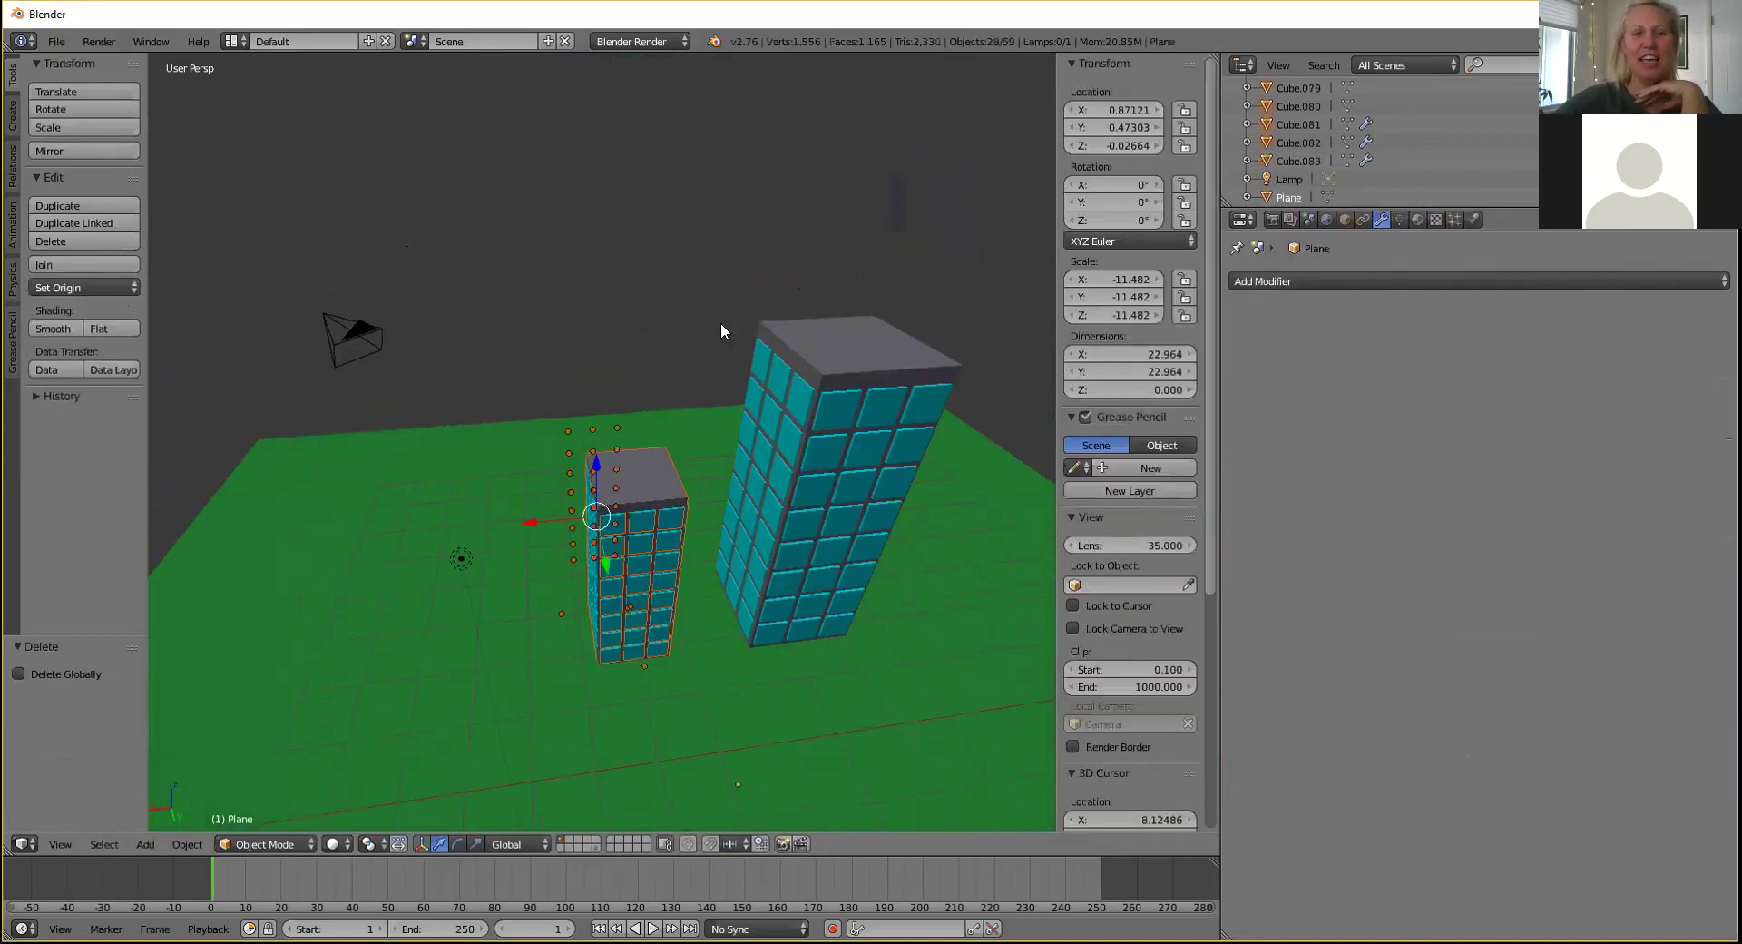
key("ctrl+c")
Paste a copy of the small tower, placing it 2.569 along Y with small X adjustments.
key("ctrl+v")
key("g")
key("y")
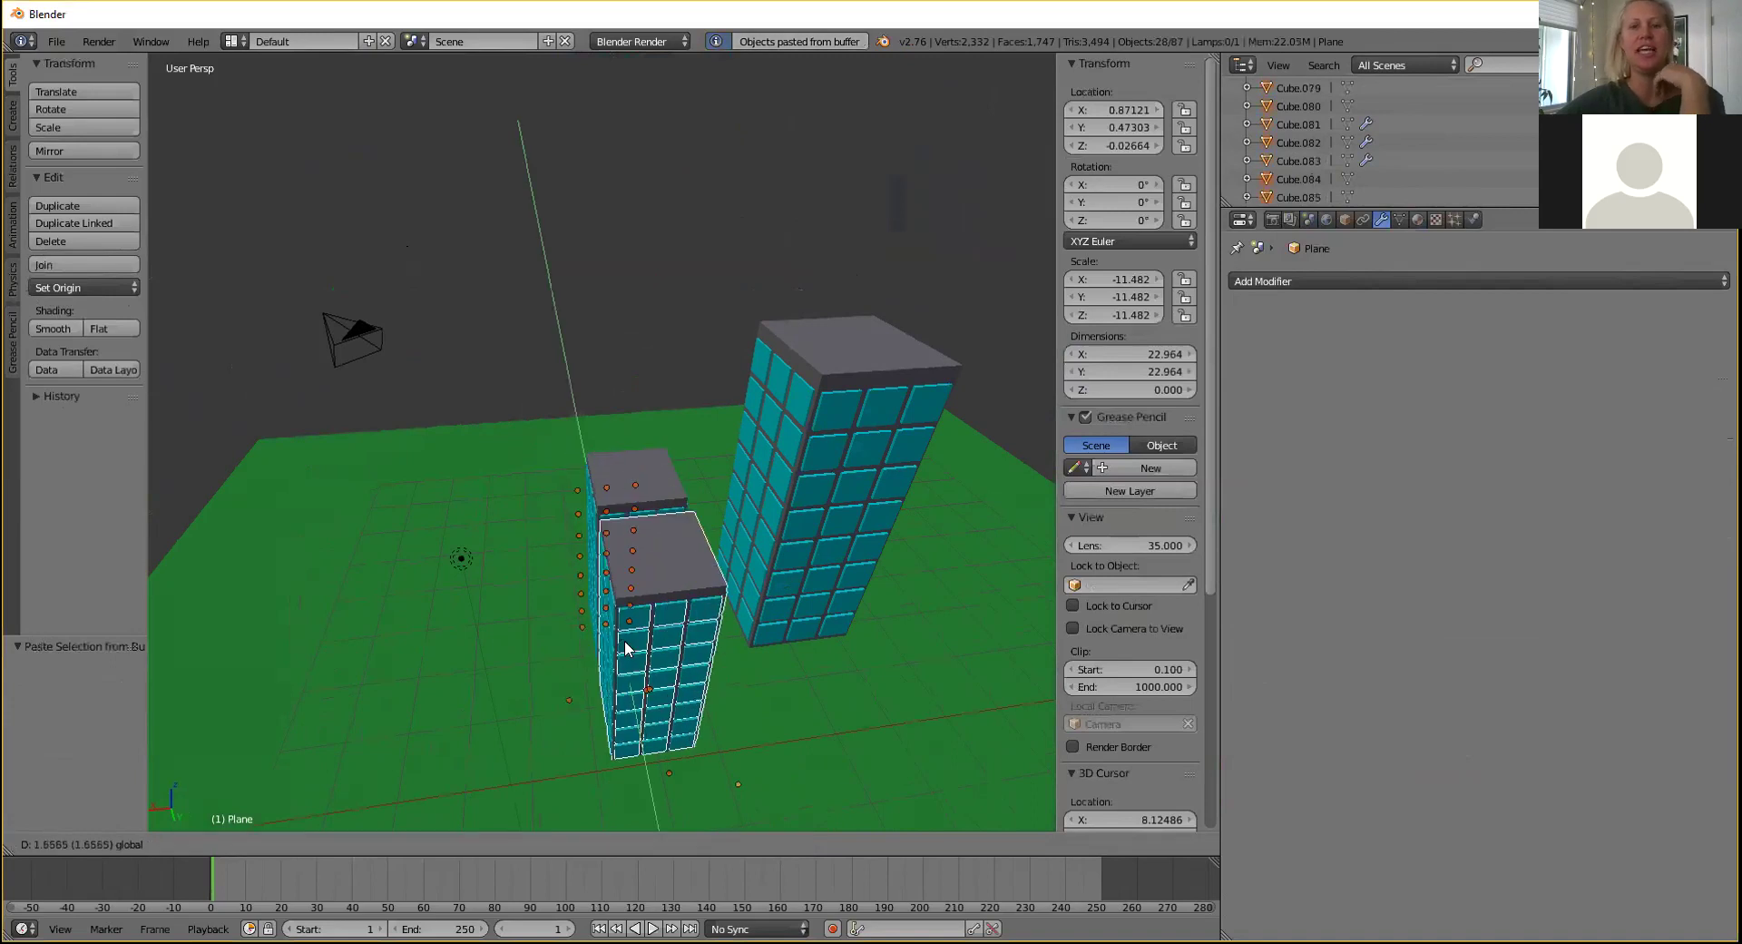
left_click(639, 680)
key("g")
key("x")
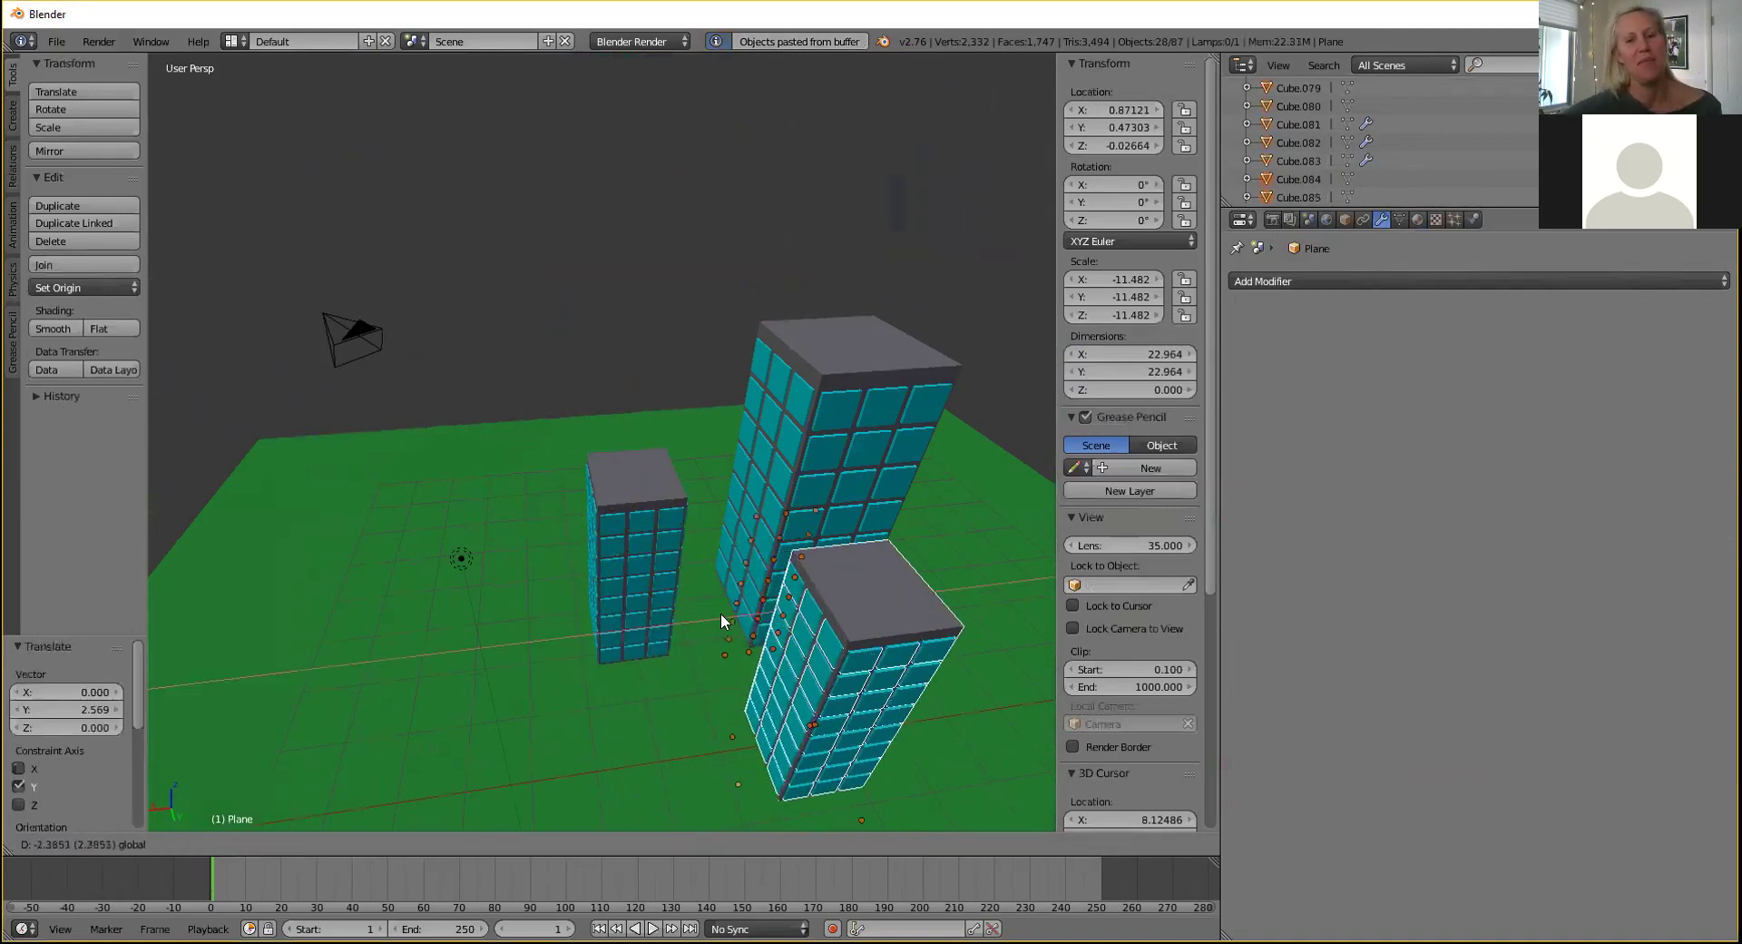
left_click(742, 612)
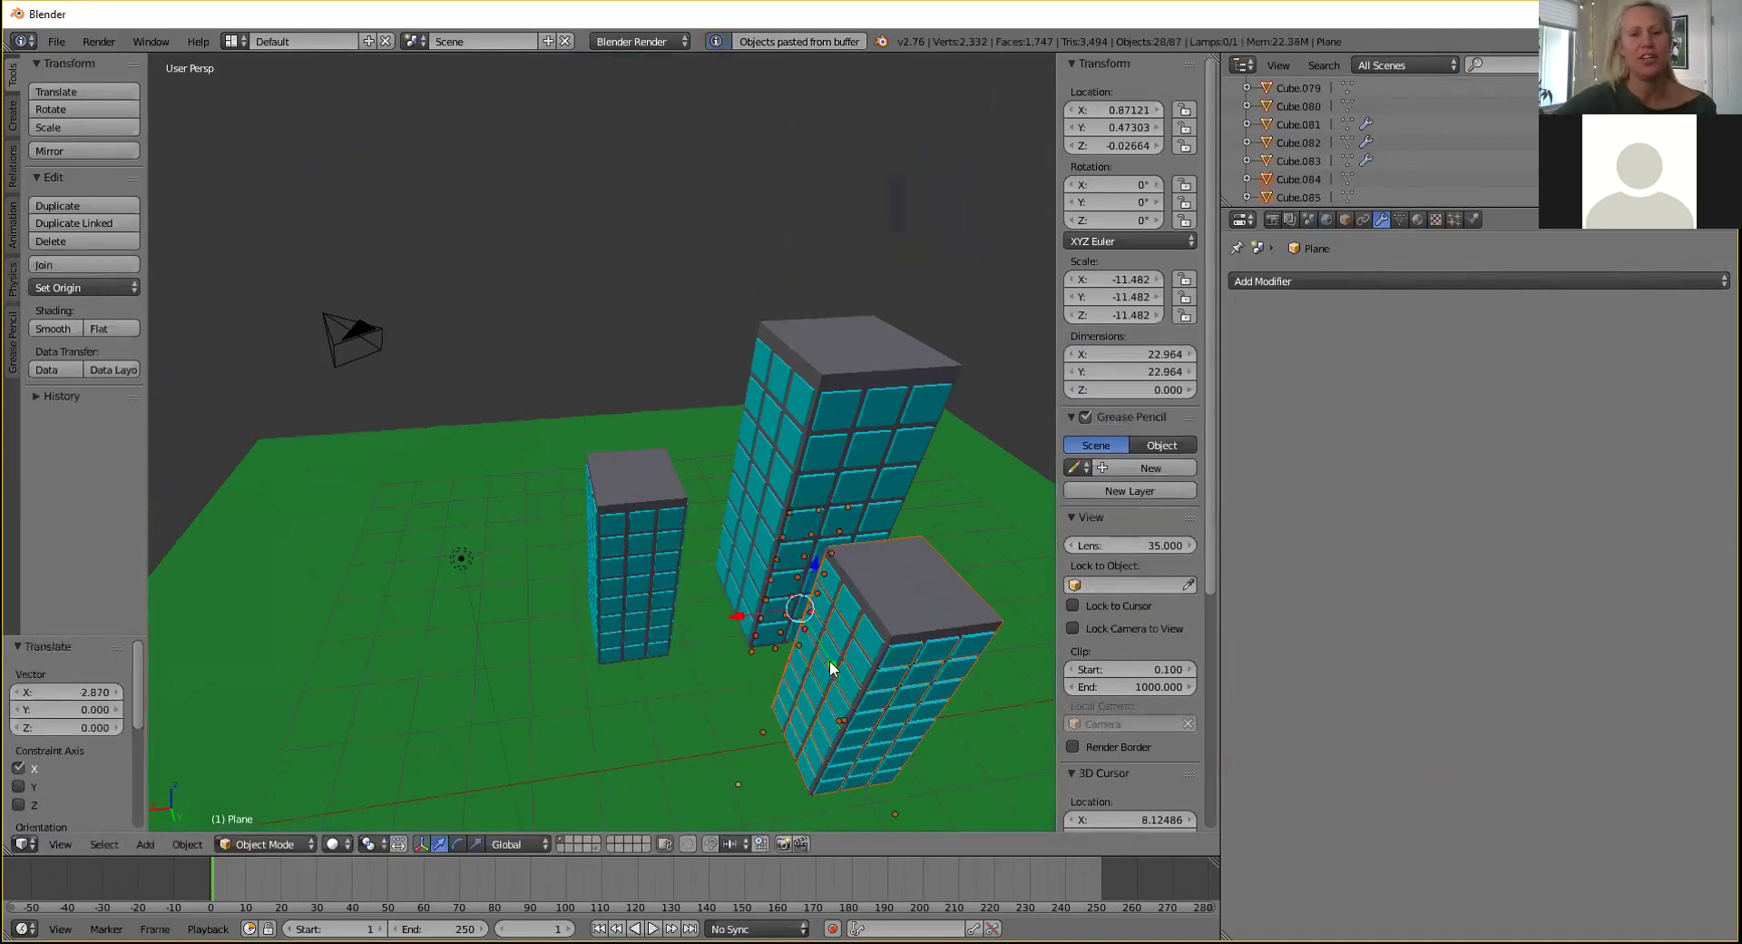
key("g")
key("y")
left_click(795, 641)
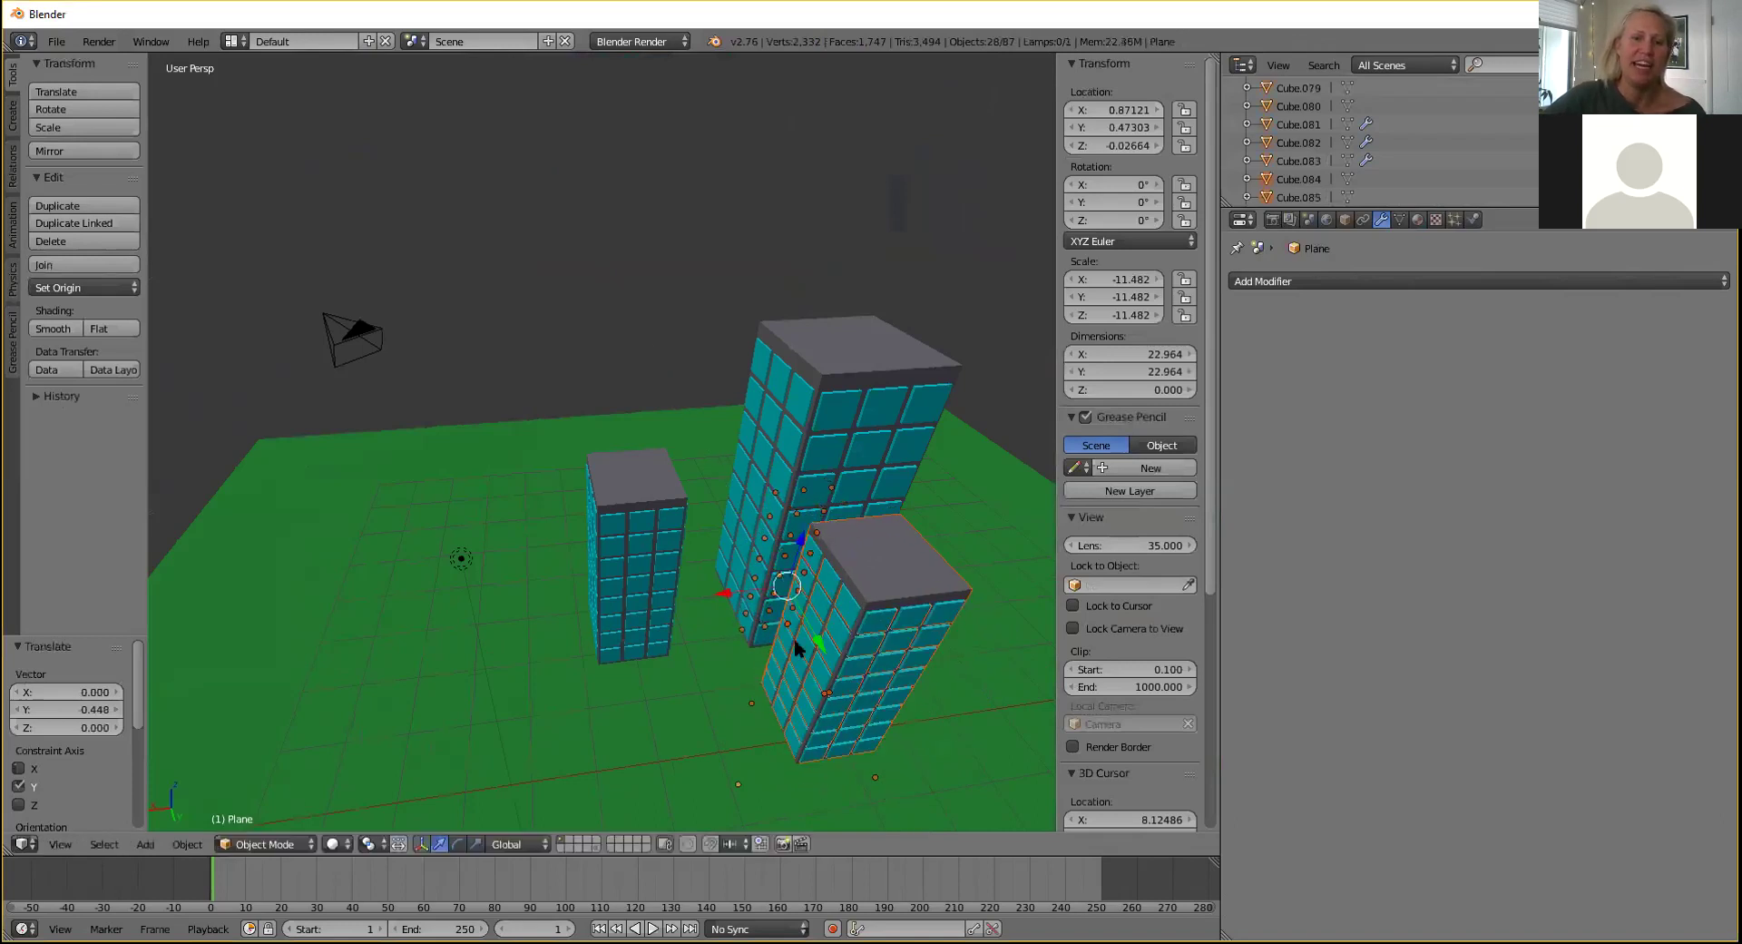
key("g")
key("x")
left_click(736, 589)
Paste another tower copy and place it 3.214 along X and 2.466 along Y.
key("ctrl+v")
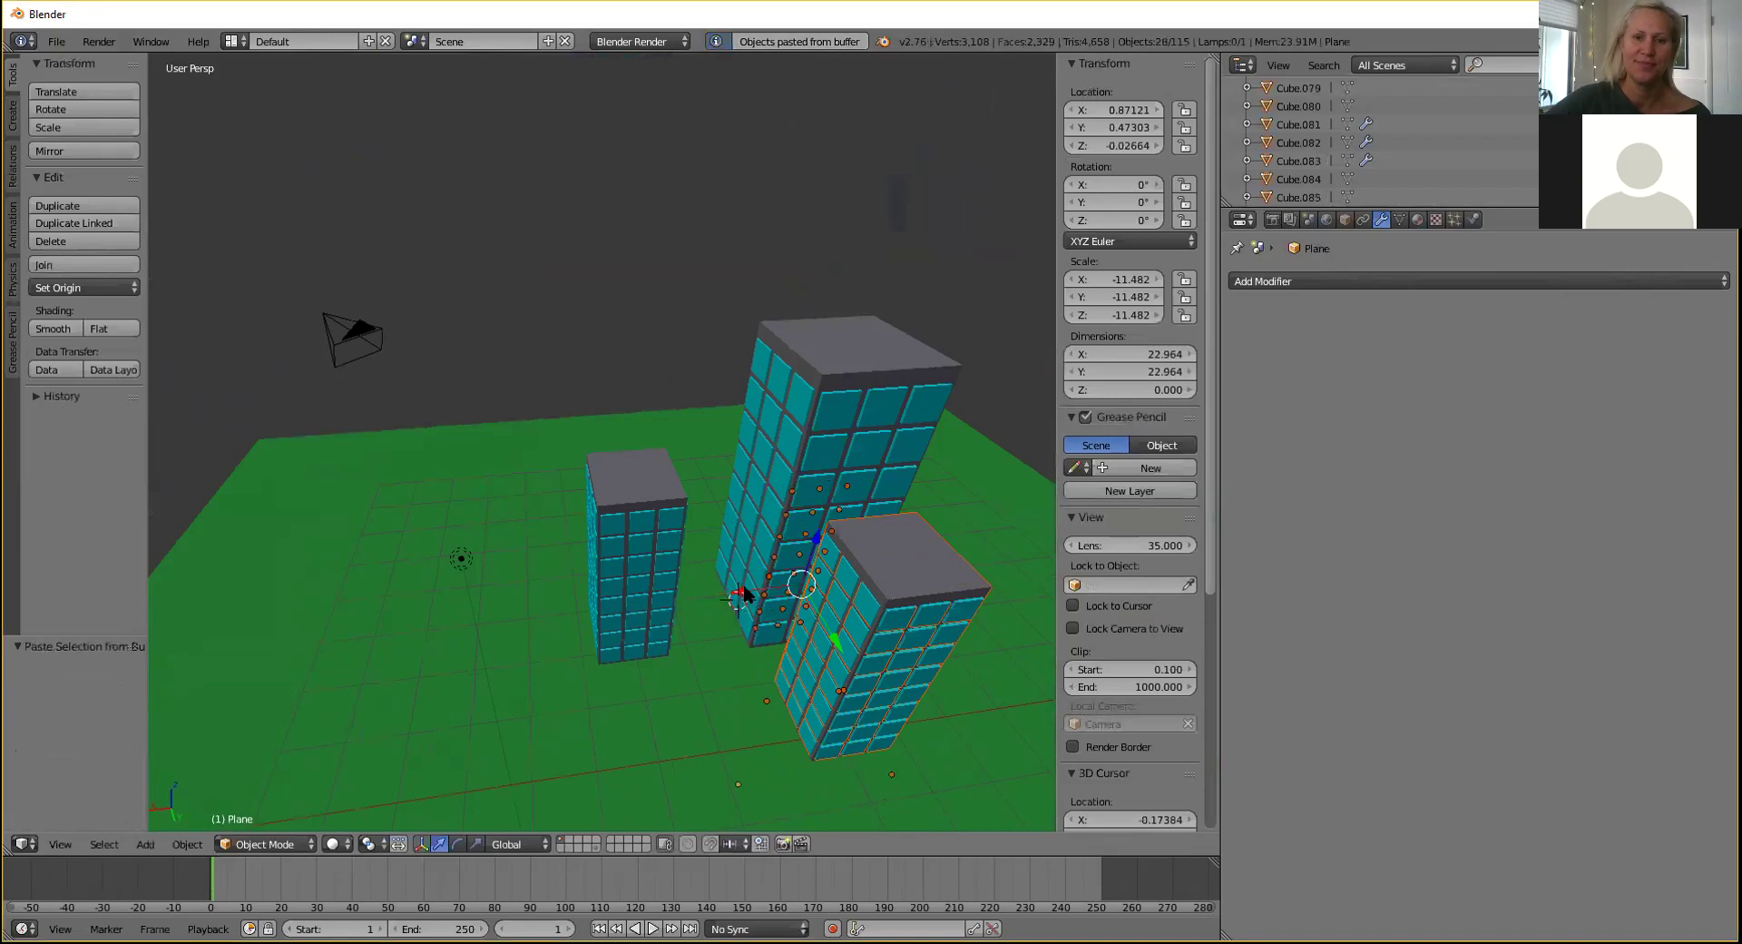
key("g")
left_click(613, 619)
middle_click_drag(901, 461, 729, 606)
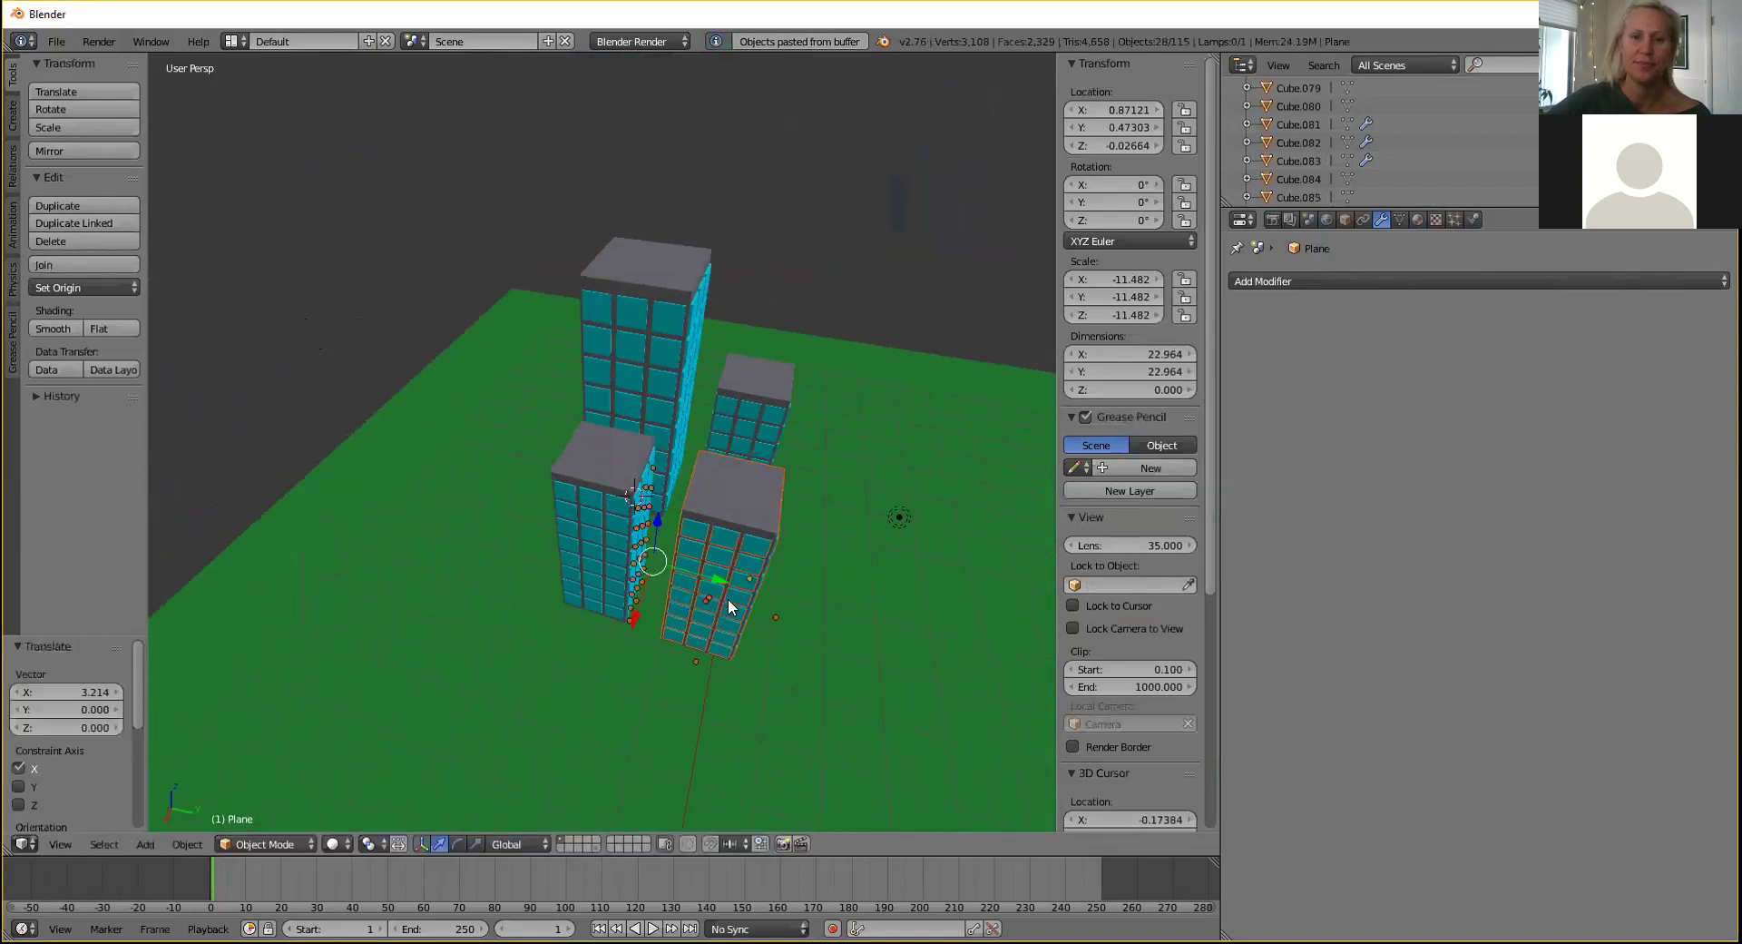
key("g")
key("y")
left_click(878, 585)
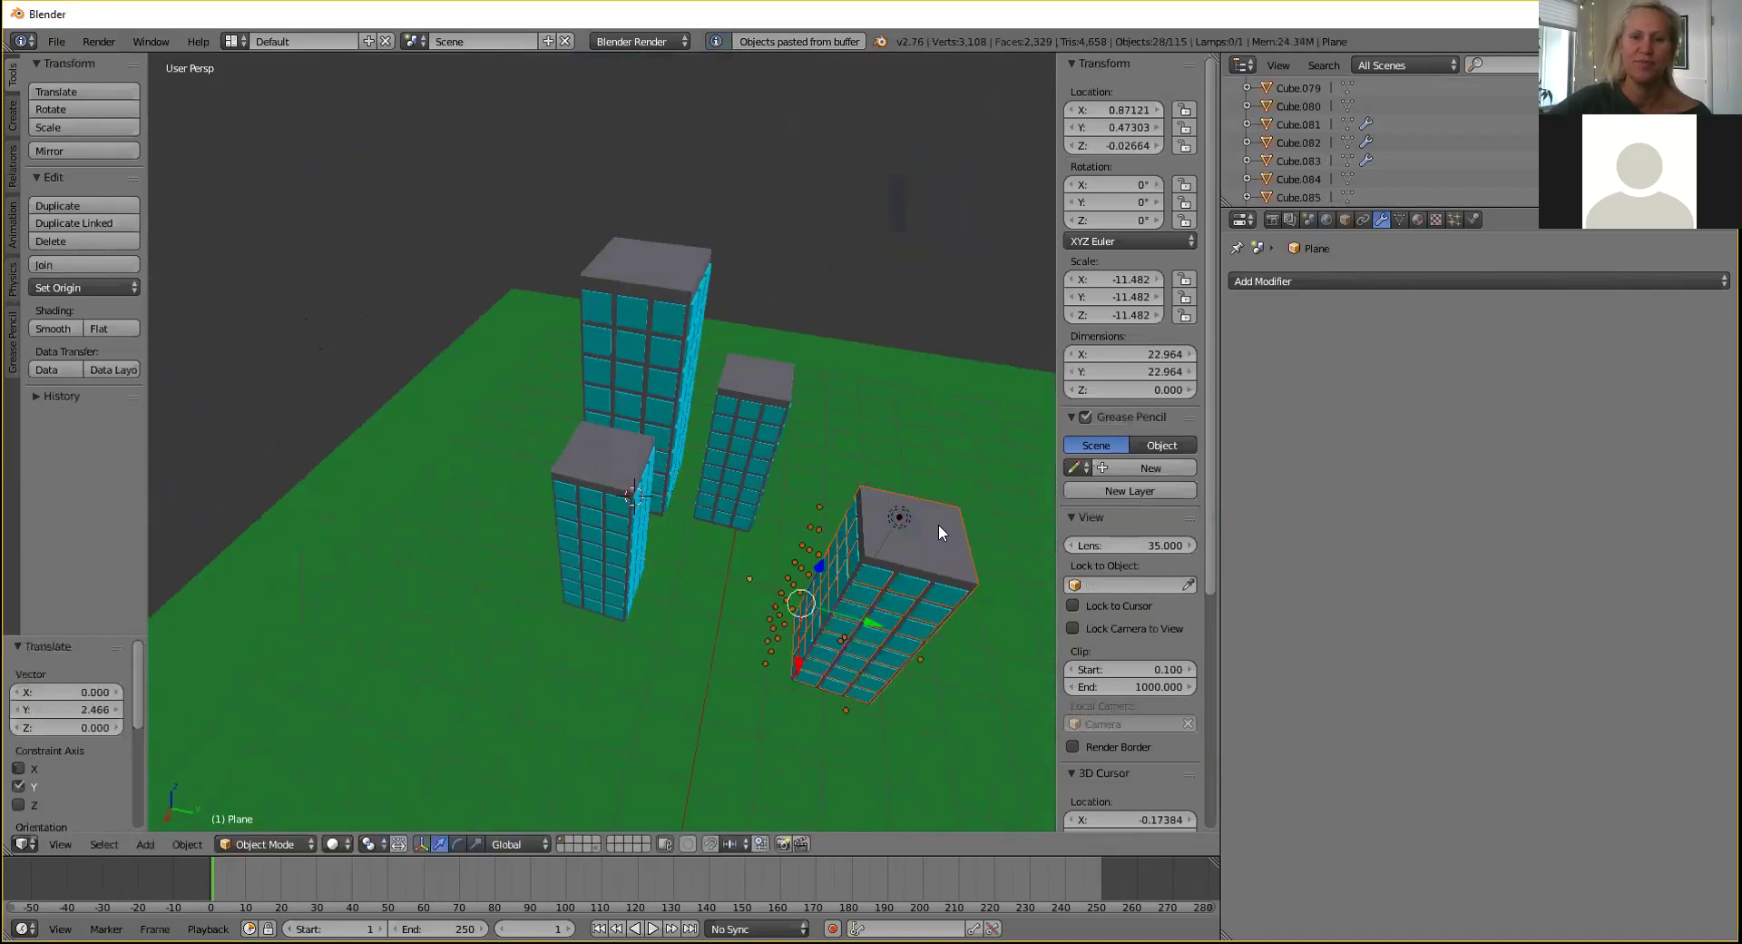
Scale the new front-right building up about 1.797 times.
key("s")
left_click(647, 443)
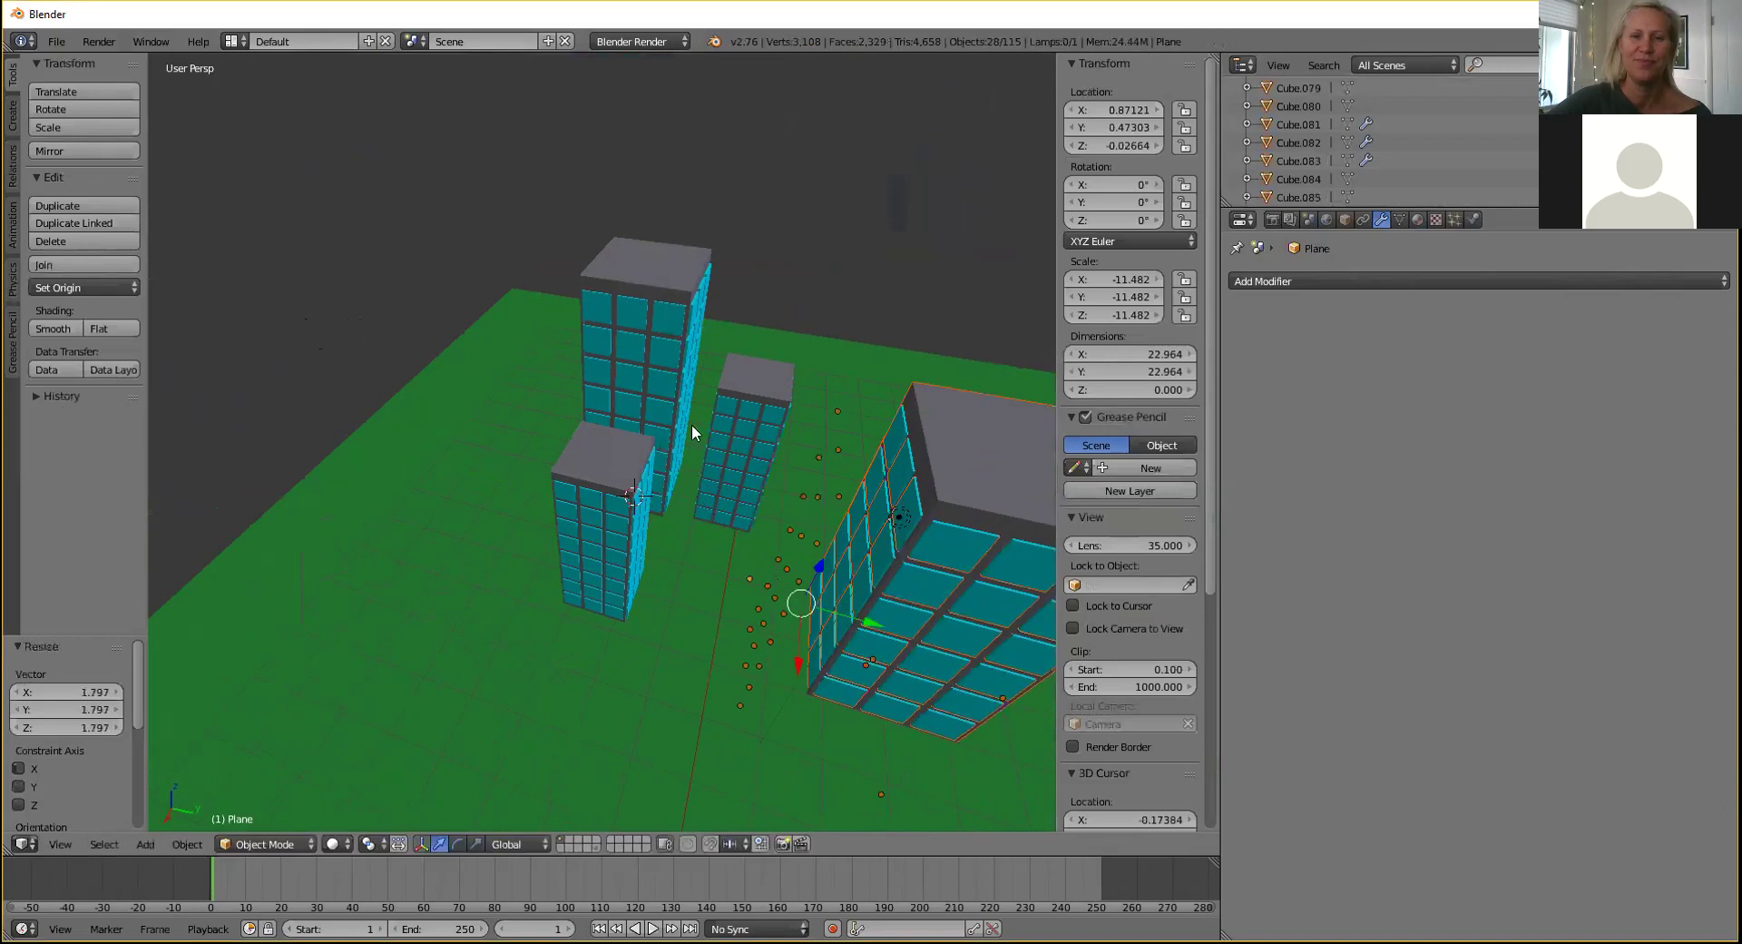
middle_click_drag(692, 424, 692, 482)
Reposition the large building upward, along its depth and sideways along X.
mouse_move(699, 537)
left_mouse_down()
mouse_move(721, 449)
mouse_move(712, 467)
mouse_move(792, 525)
mouse_move(688, 513)
left_mouse_up()
middle_click_drag(817, 506, 590, 441)
left_click_drag(562, 397, 553, 408)
middle_click_drag(682, 428, 639, 436)
key("g")
left_click(623, 483)
middle_click_drag(526, 519, 688, 475)
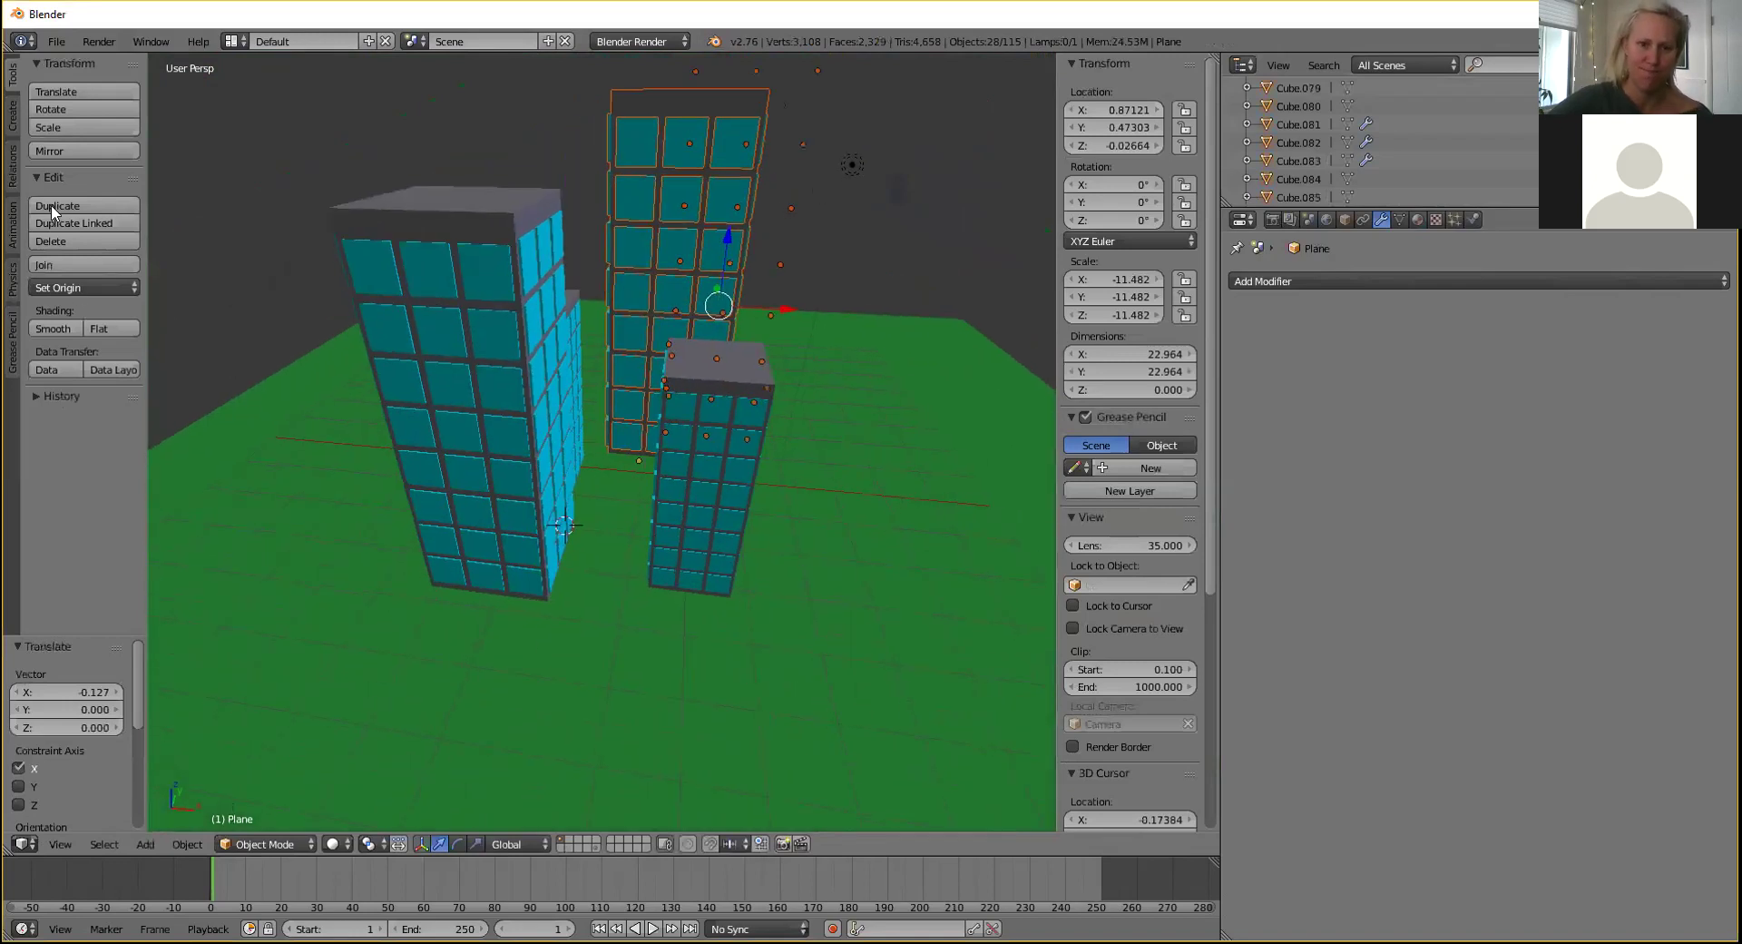
Add a new cube, Cube.140, slide it along X, and enter Edit Mode.
left_click(13, 116)
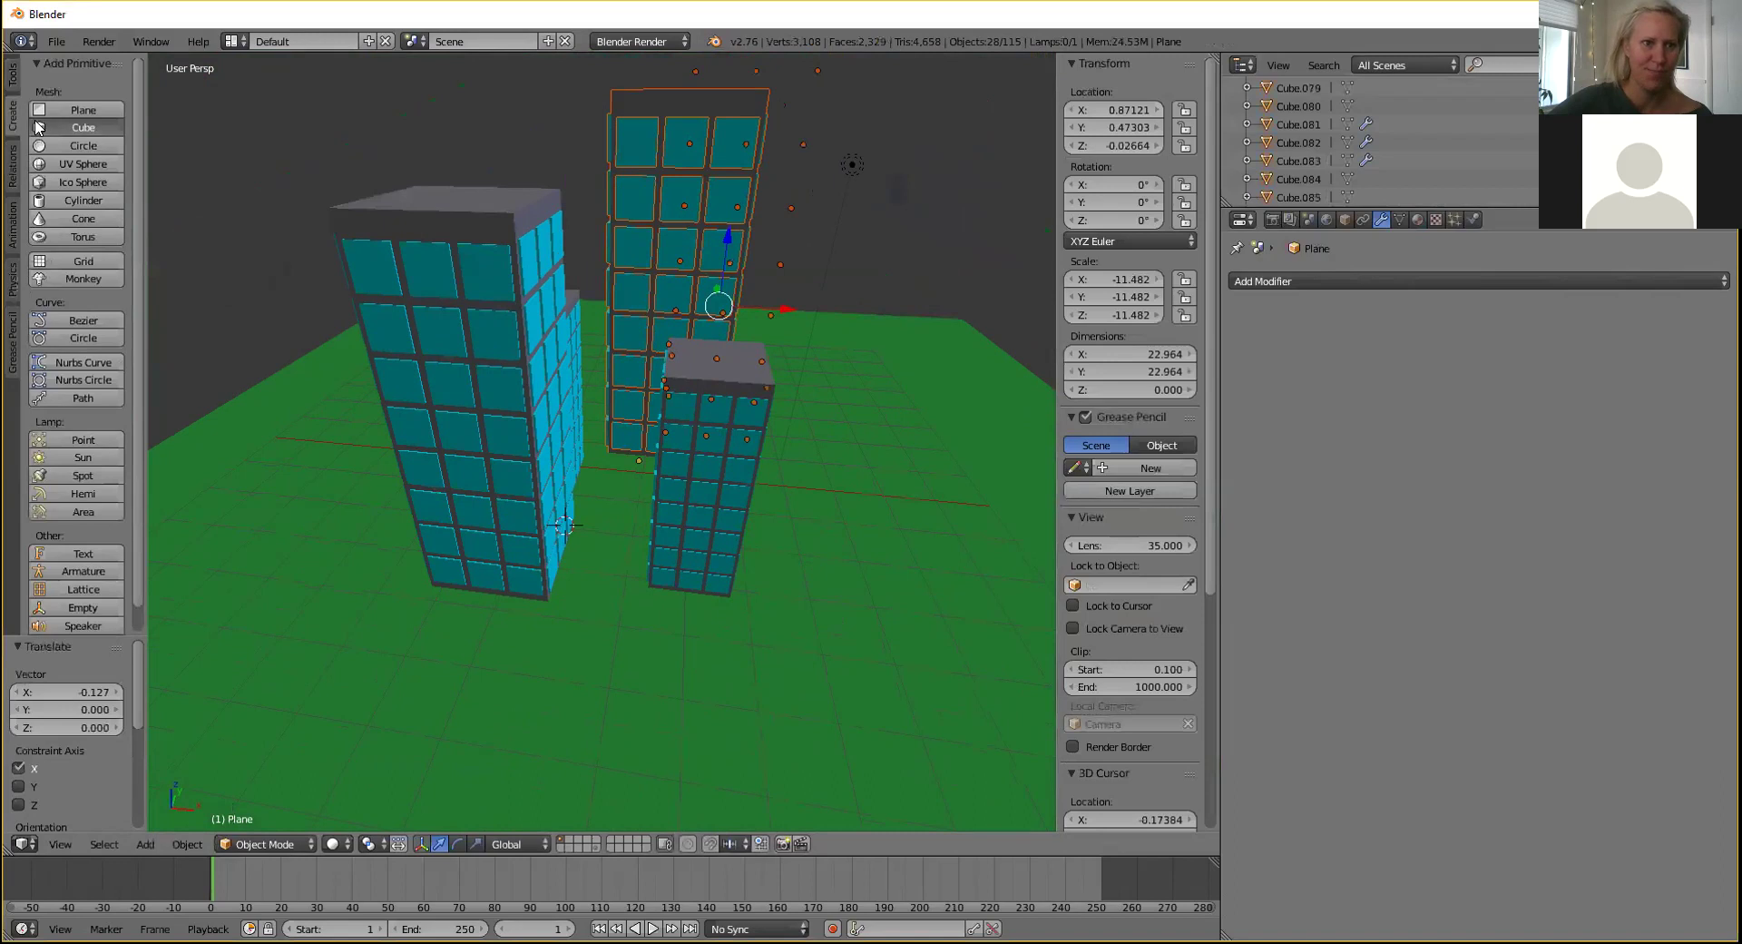
left_click(37, 127)
left_click_drag(625, 534, 690, 539)
middle_click_drag(690, 531, 581, 517)
left_click(285, 837)
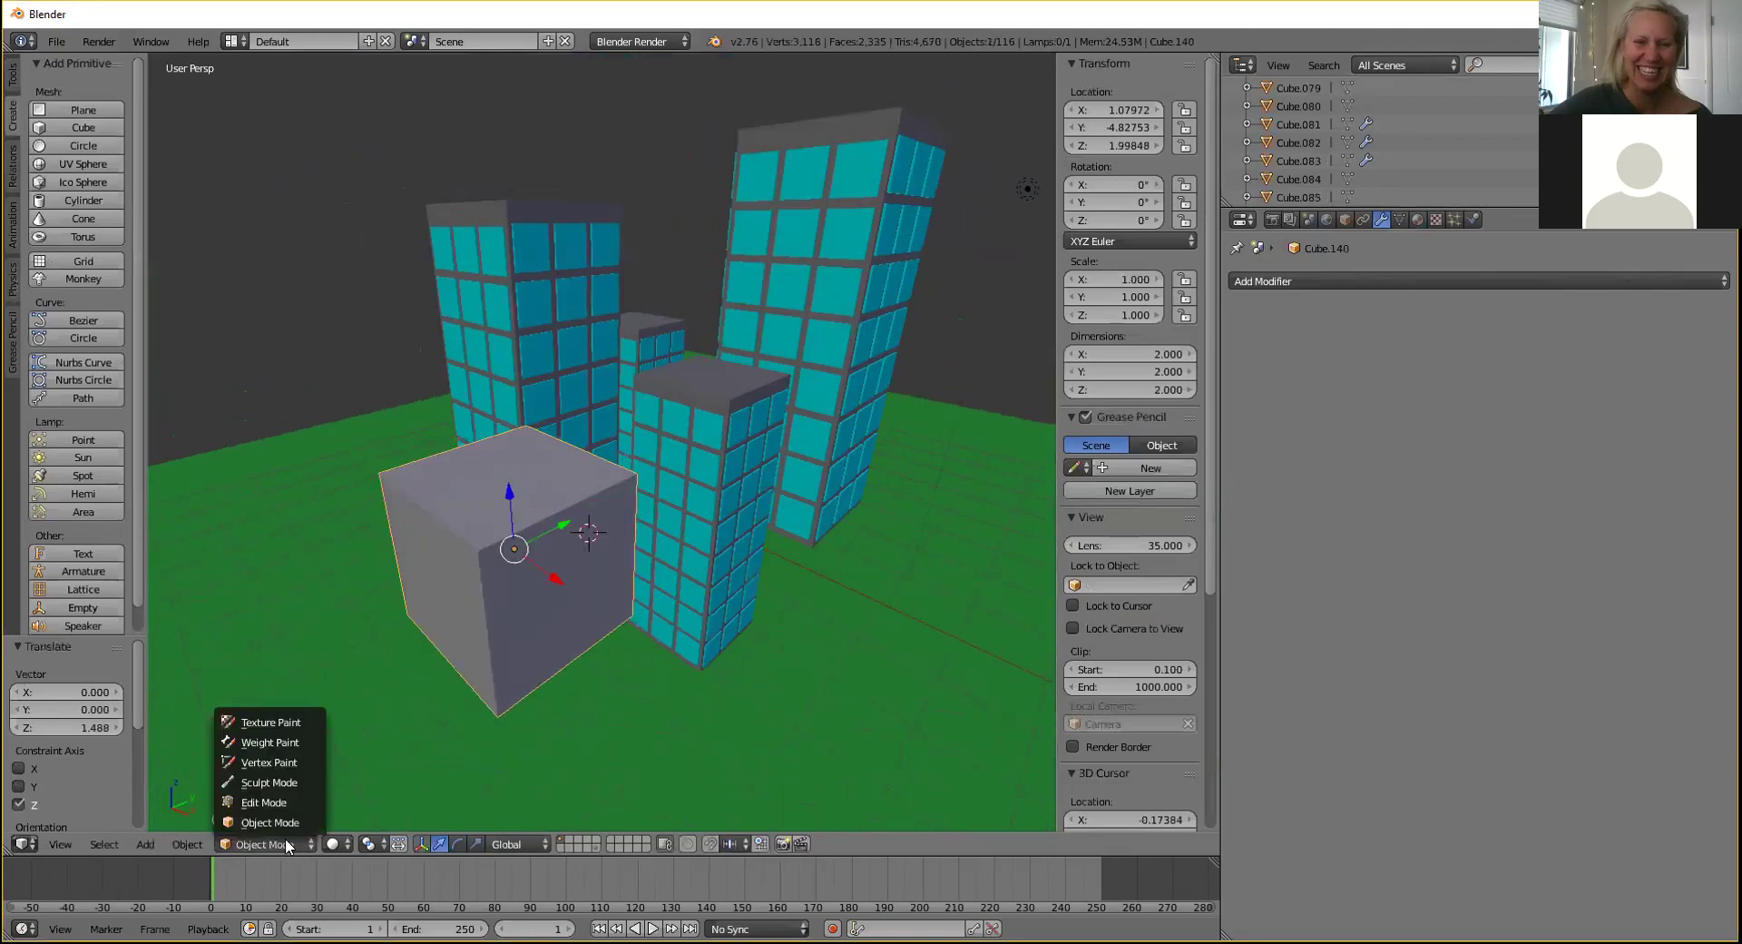
left_click(276, 803)
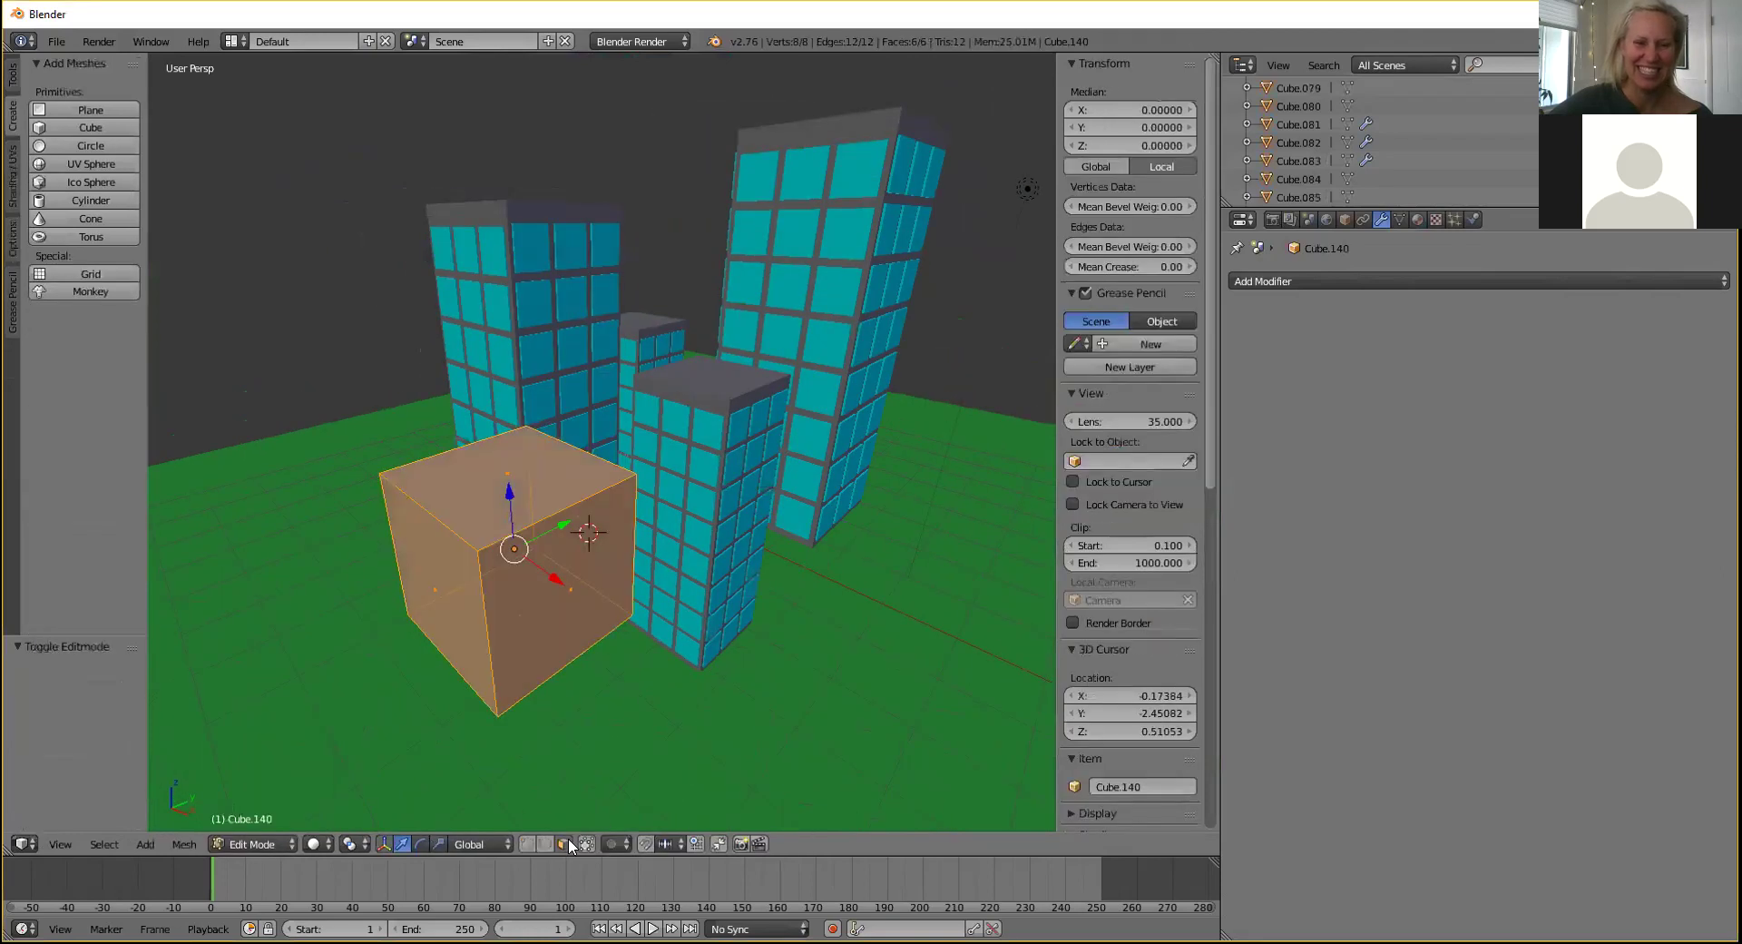
Select only the cube's top face and lower it to flatten the cube.
key("a")
right_click(514, 474)
left_click_drag(502, 423, 501, 555)
middle_click_drag(618, 659, 637, 541)
Move the slab's side face along X to narrow it.
right_click(637, 541)
key("g")
key("x")
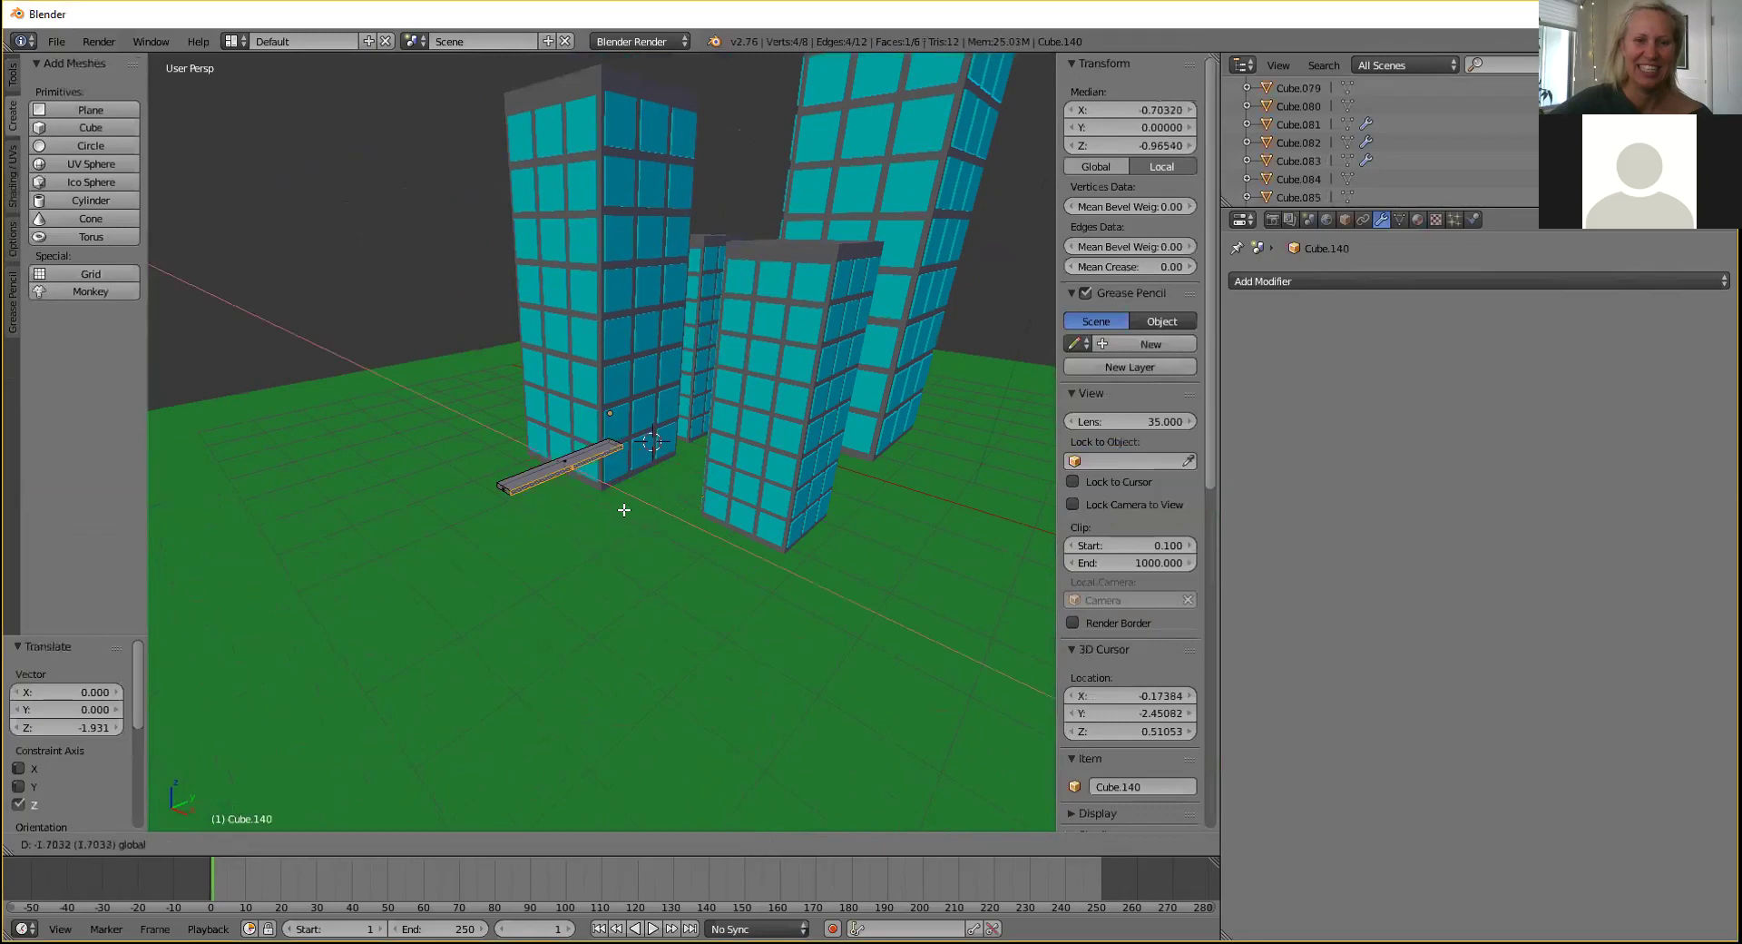
left_click(623, 509)
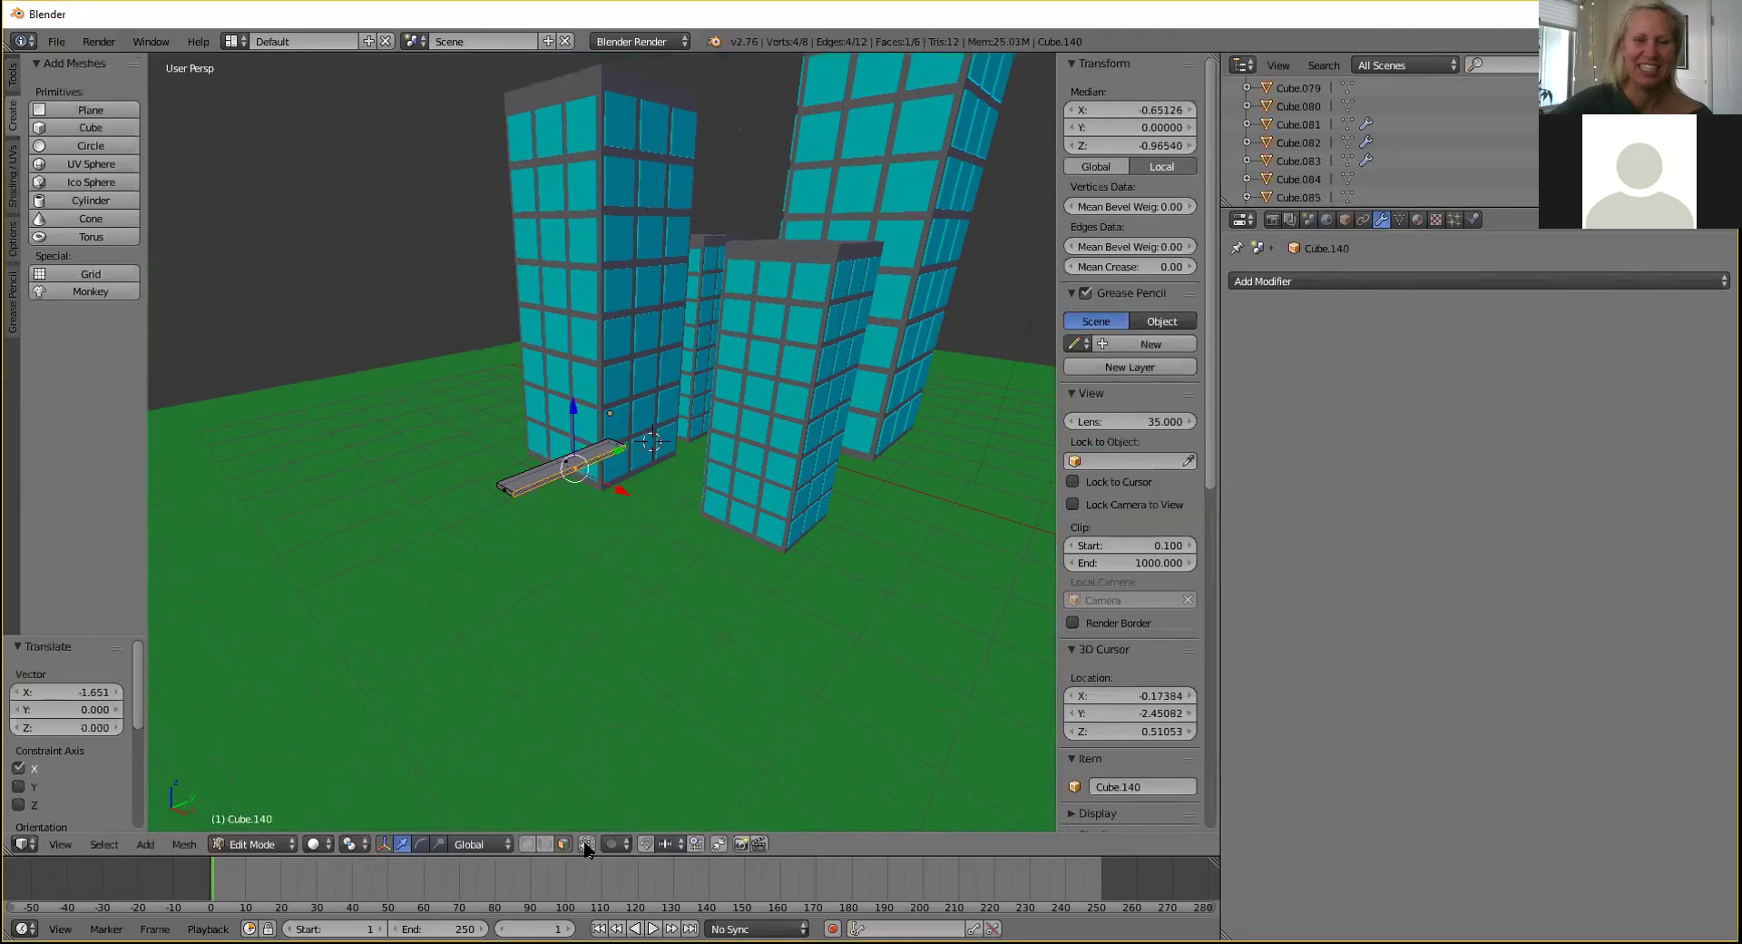
Drag the slab's front end face to lengthen the strip to 3.970.
middle_click_drag(605, 556, 630, 568)
scroll(637, 579, "up", 4)
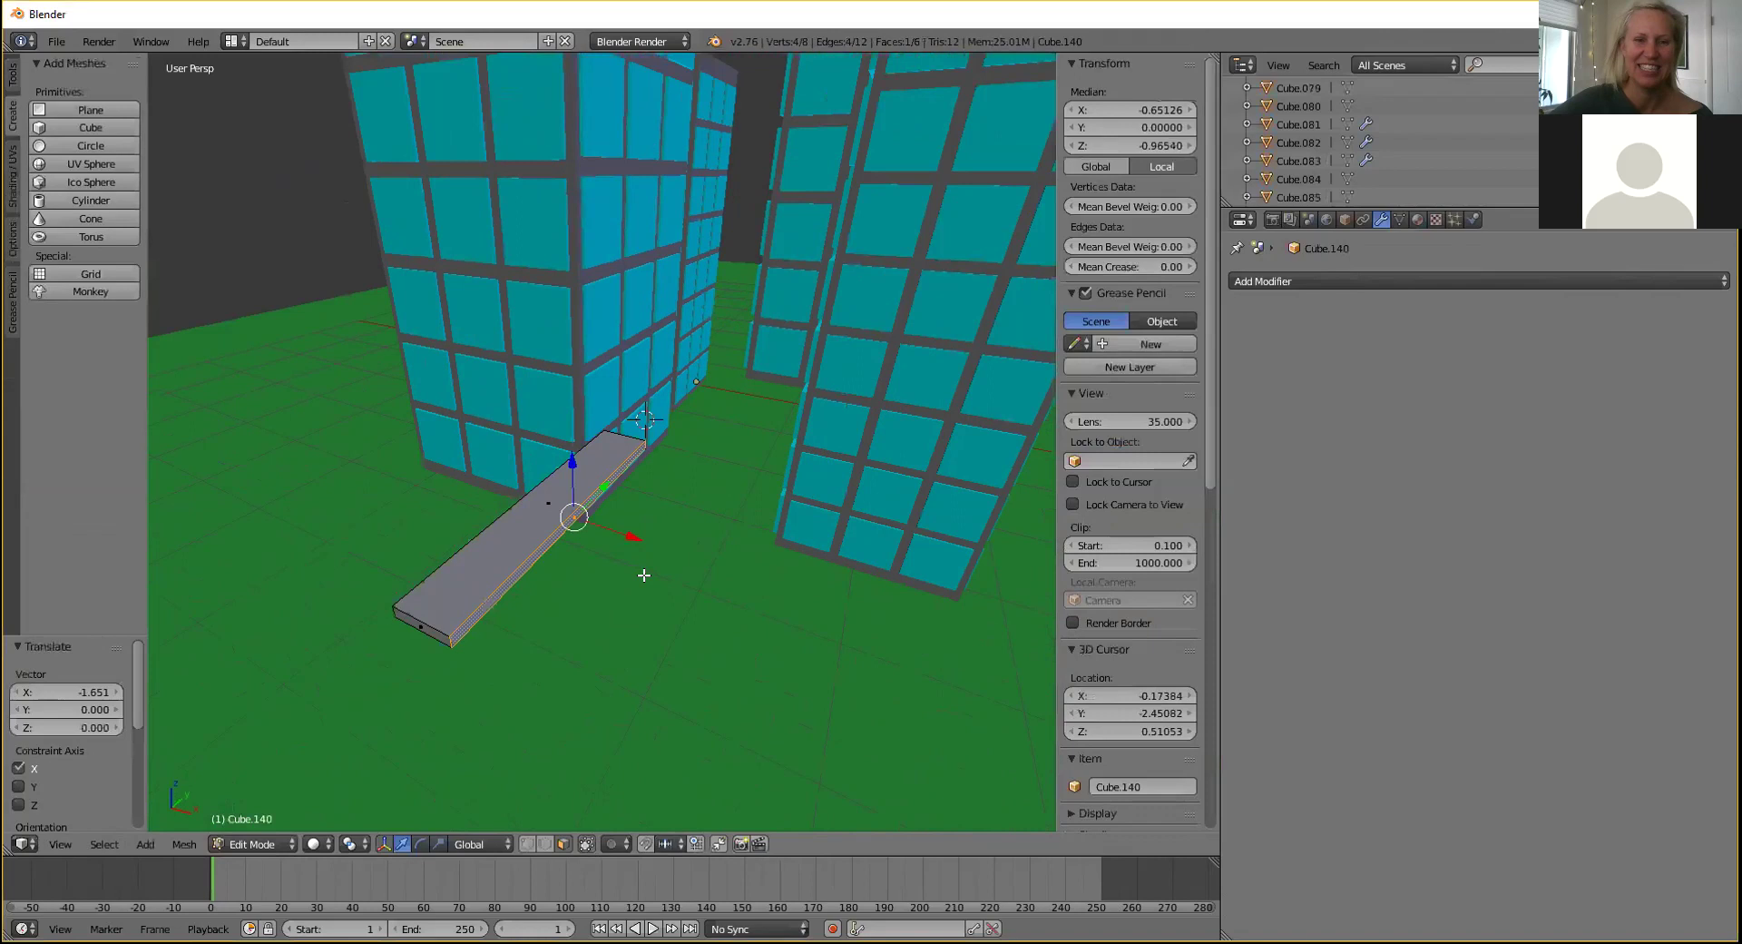
middle_click_drag(445, 676, 517, 689)
right_click(486, 629)
scroll(502, 620, "down", 2)
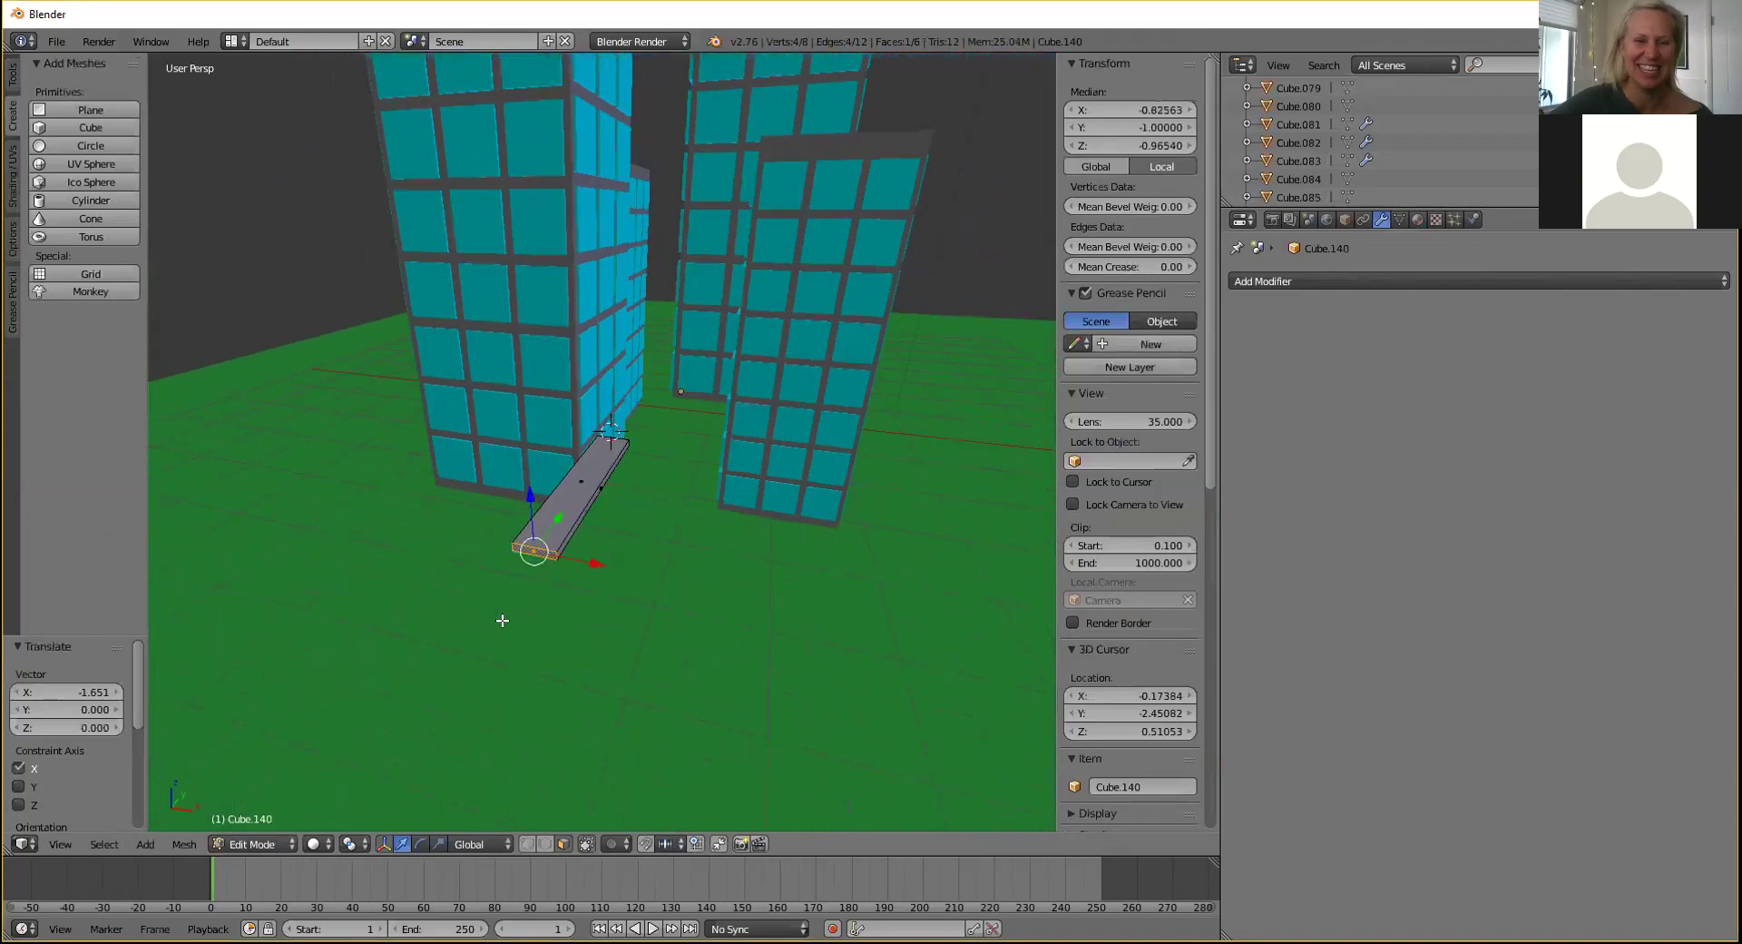
left_click_drag(558, 517, 352, 818)
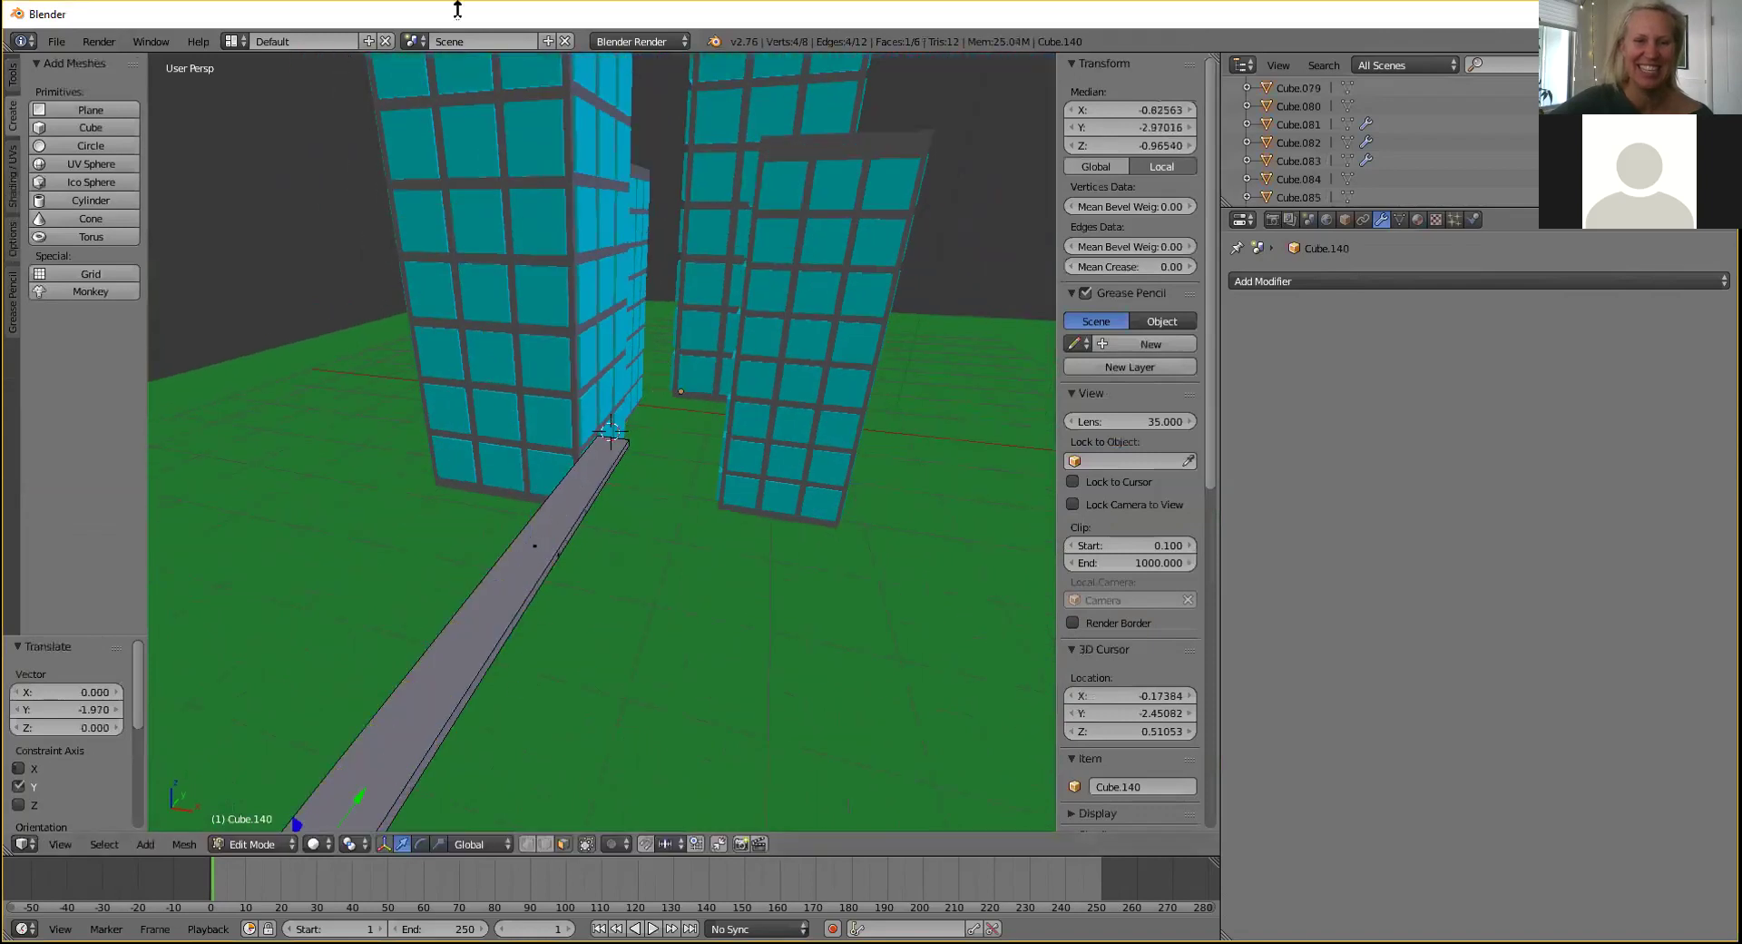
Show the strip's material settings and return to Object Mode.
left_click(1418, 220)
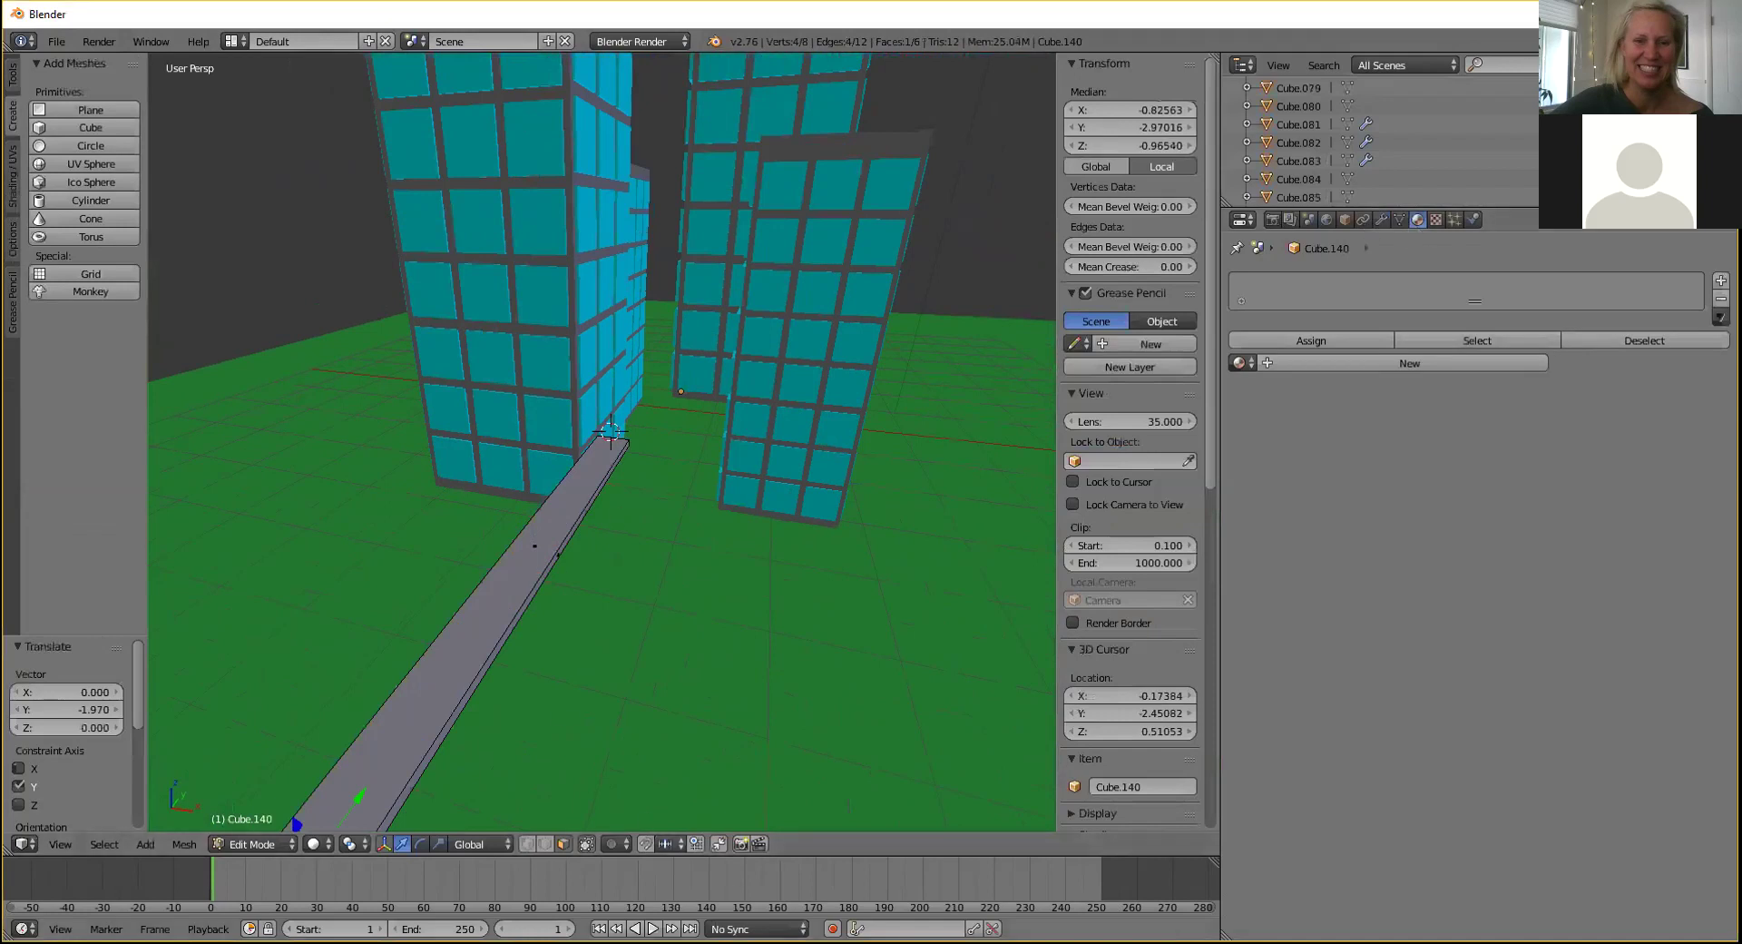
left_click(262, 844)
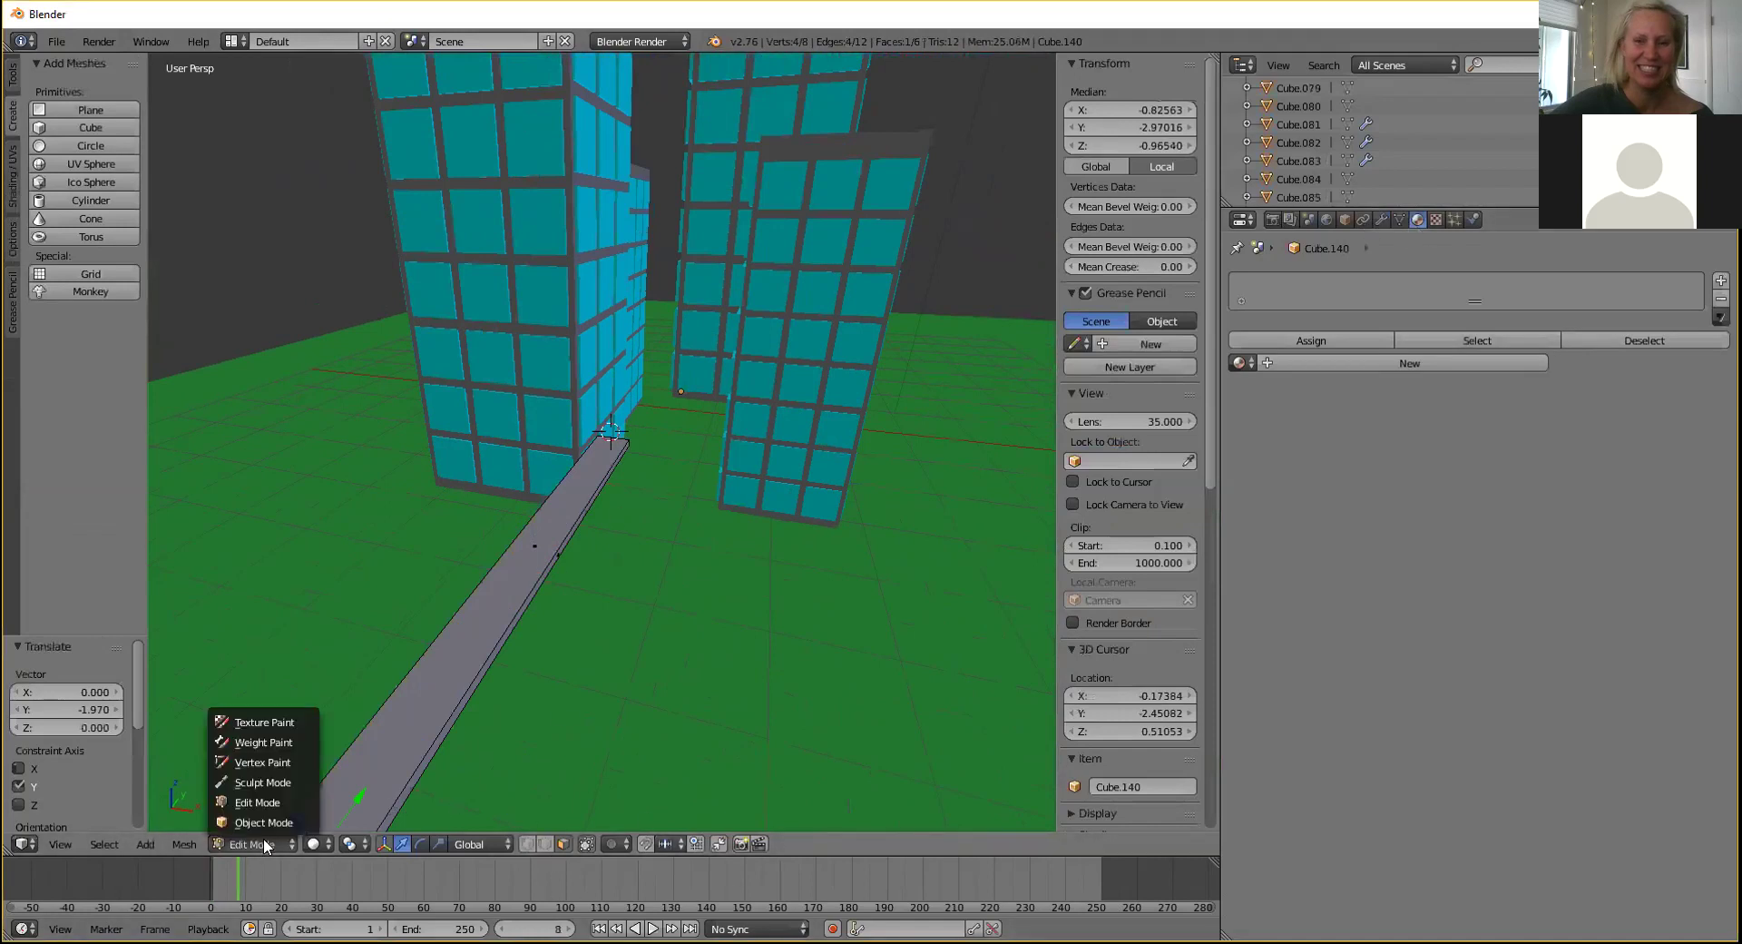
left_click(288, 823)
Create new material Material.142 for the strip with a black diffuse colour.
key("Escape")
left_click(1409, 340)
left_click(1333, 564)
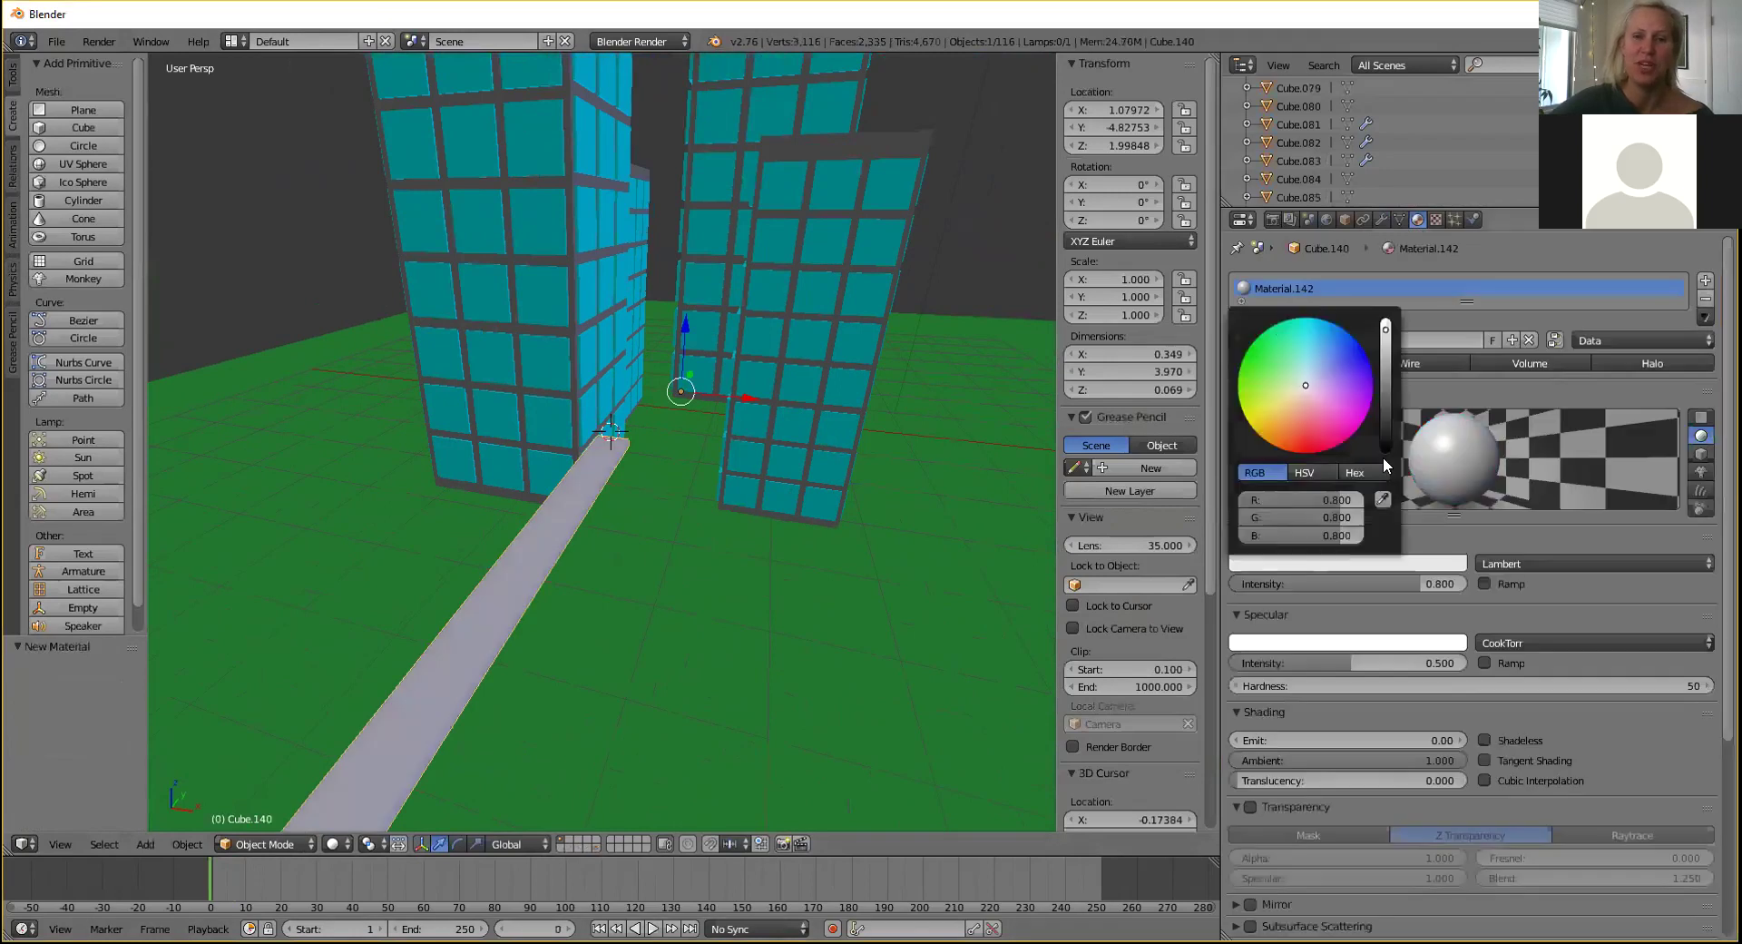
left_click_drag(1387, 384, 1363, 448)
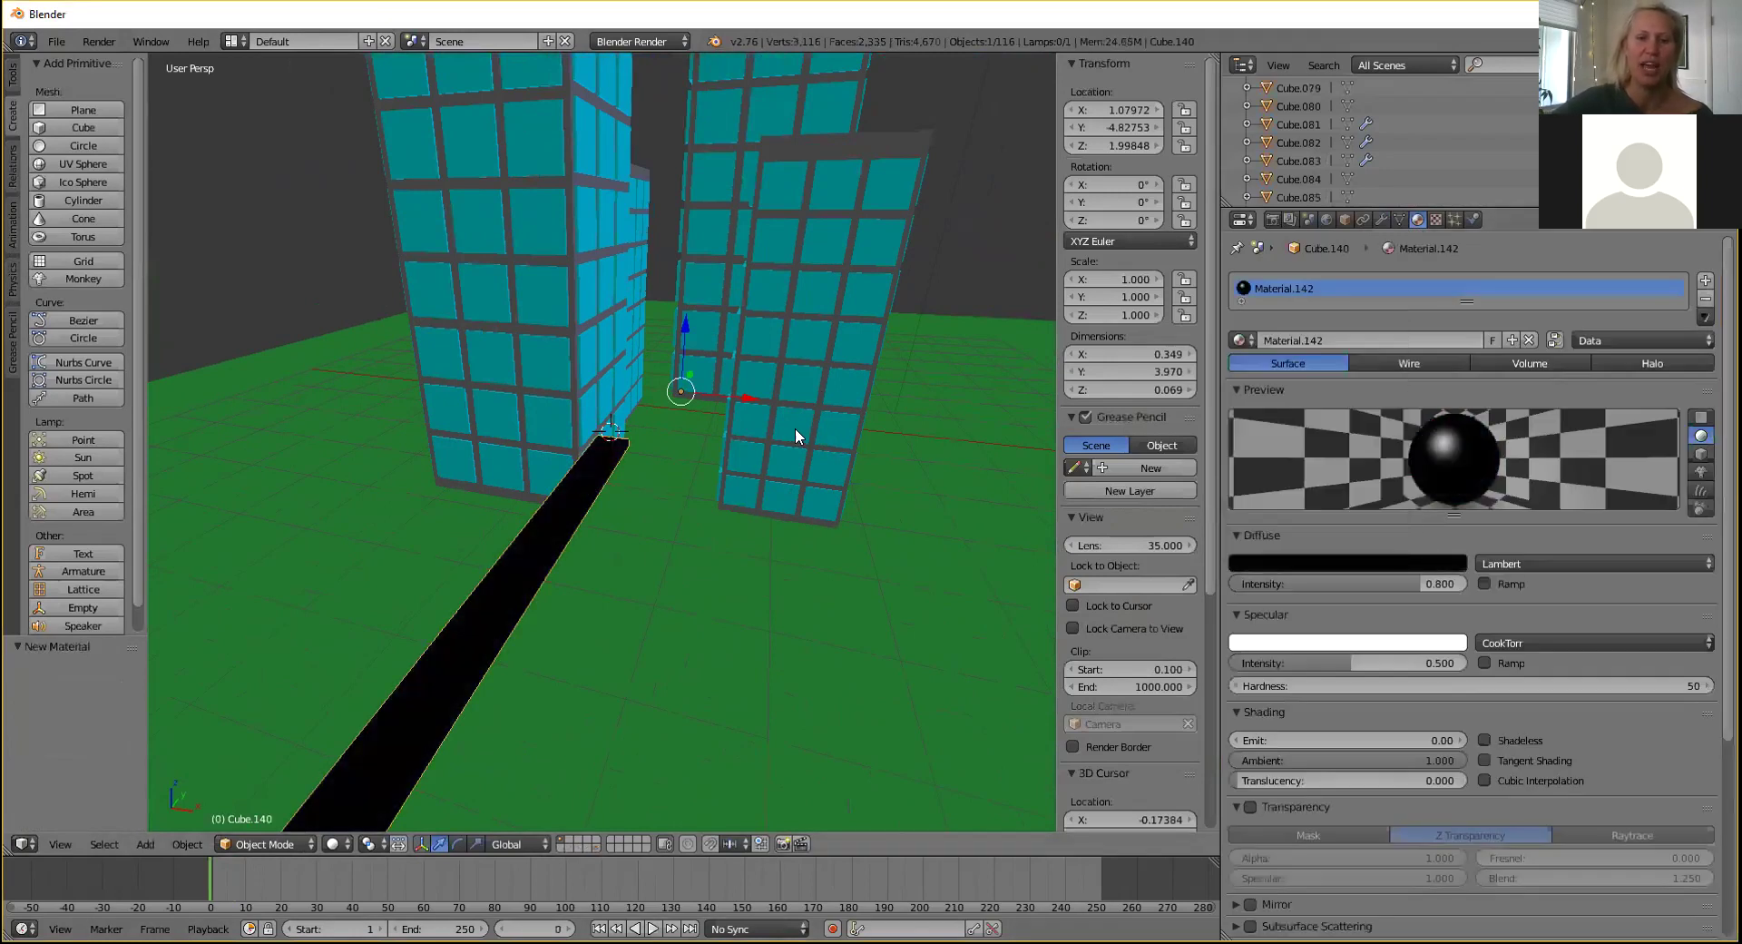
Move the black strip to X 1.497 and lower it to Z 0.961.
left_click_drag(747, 395, 808, 416)
middle_click_drag(807, 416, 672, 318)
left_click_drag(671, 318, 628, 450)
middle_click_drag(644, 421, 790, 531)
left_click_drag(833, 558, 800, 570)
middle_click_drag(799, 570, 762, 455)
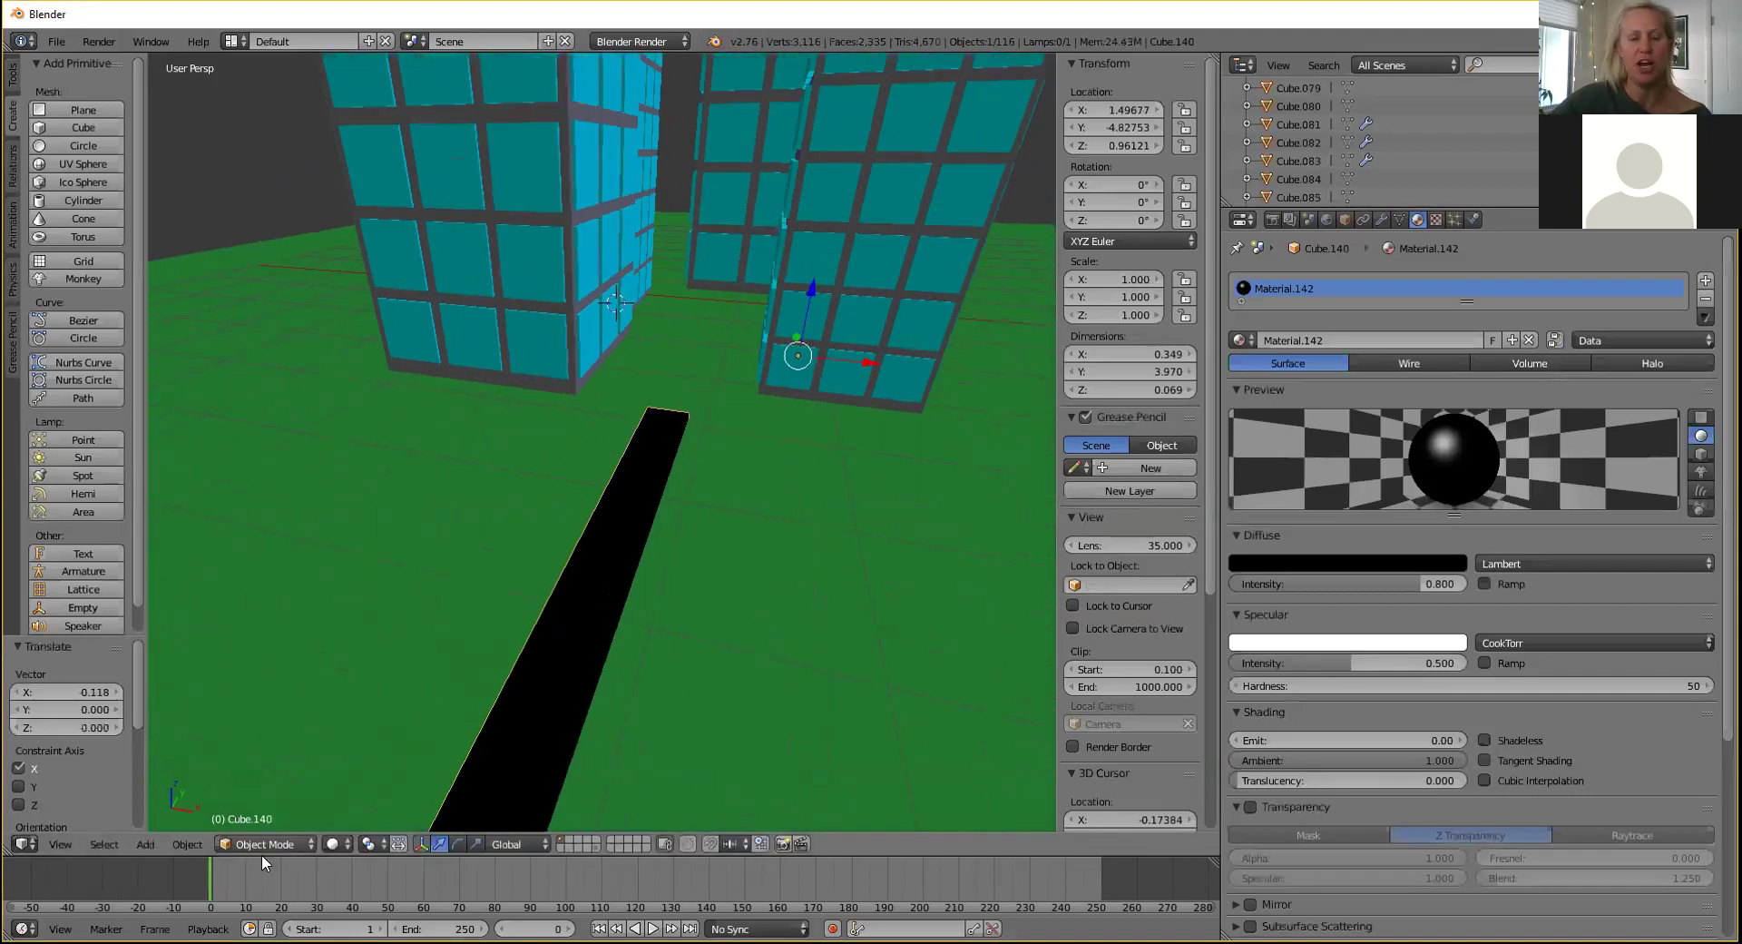
Widen the road to about 0.75 units by moving its side face along X.
left_click(278, 837)
left_click(275, 810)
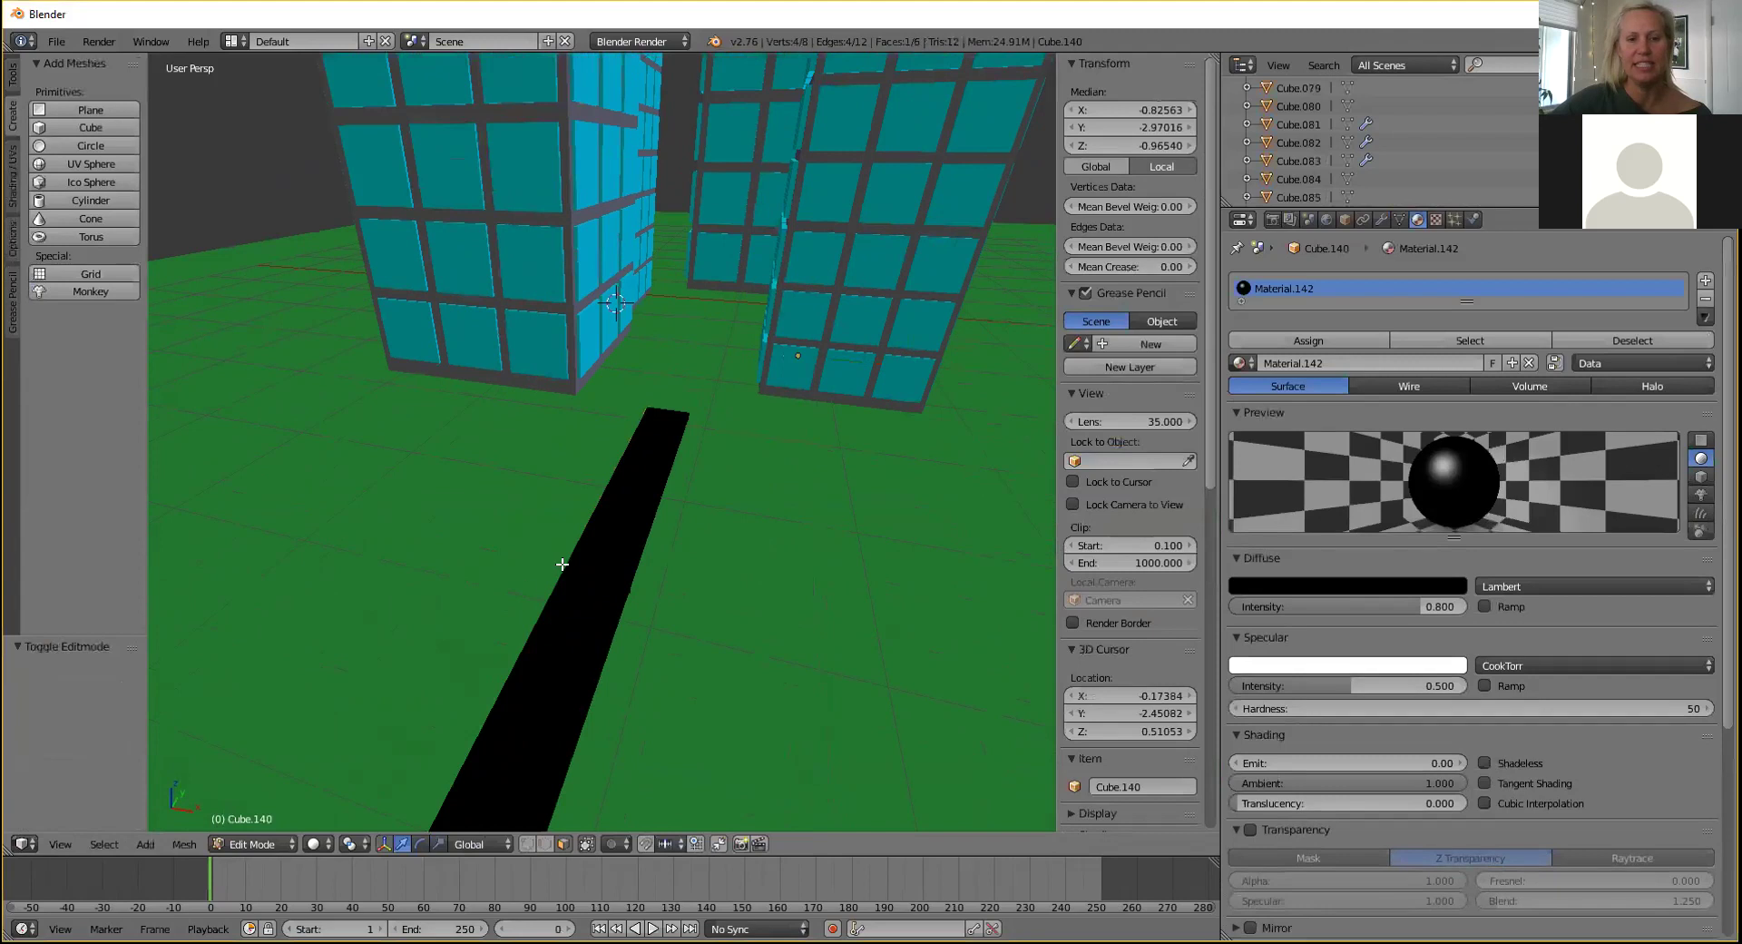
middle_click_drag(695, 469, 643, 417)
right_click(569, 504)
left_click_drag(591, 529, 638, 554)
middle_click_drag(627, 522, 844, 516)
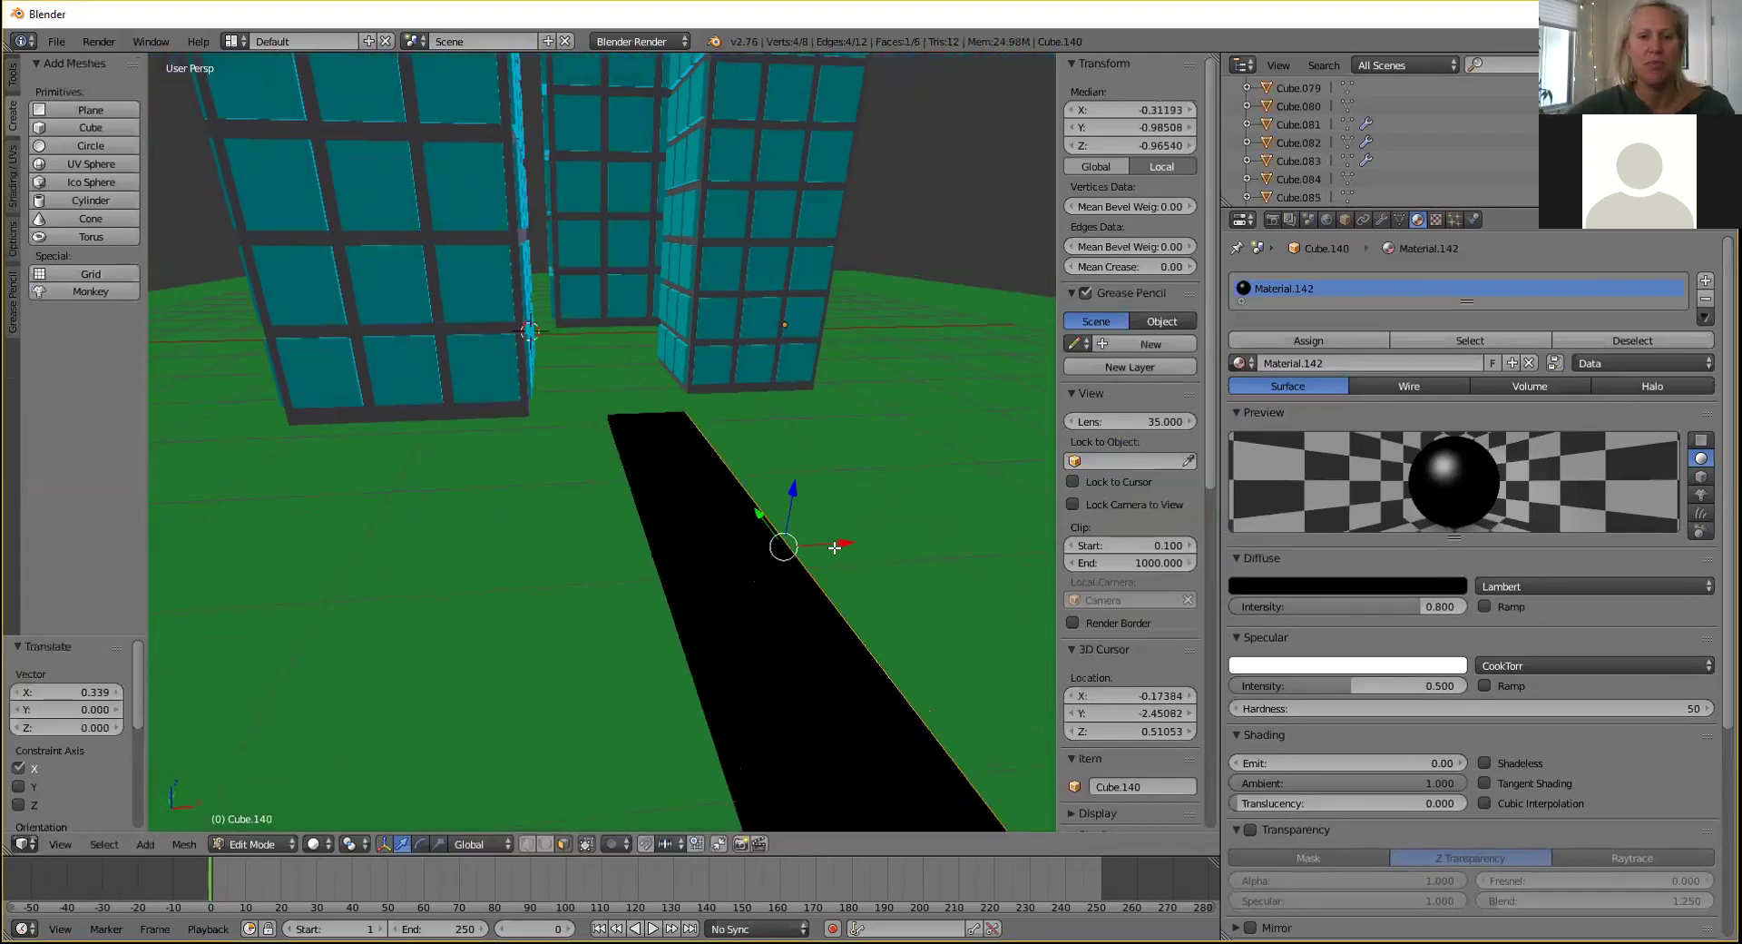
key("Tab")
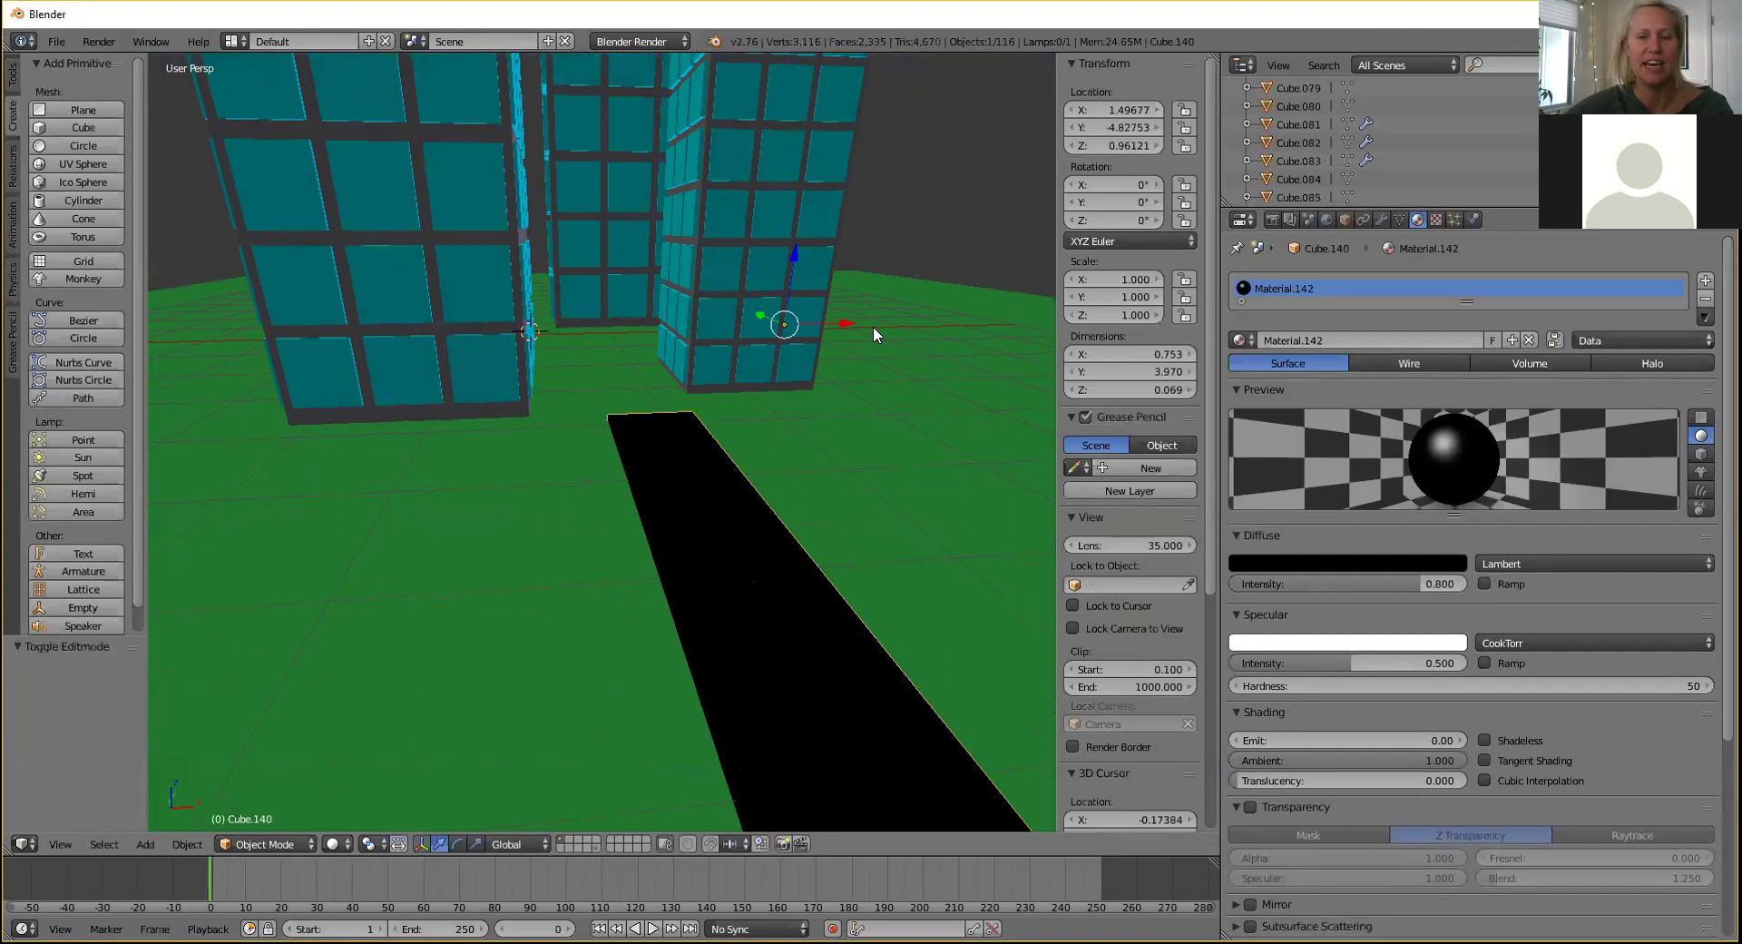
Shift the road left along X and then along Y.
left_click_drag(847, 324, 795, 342)
middle_click_drag(749, 343, 760, 414)
left_click_drag(723, 313, 519, 63)
middle_click_drag(693, 238, 661, 372)
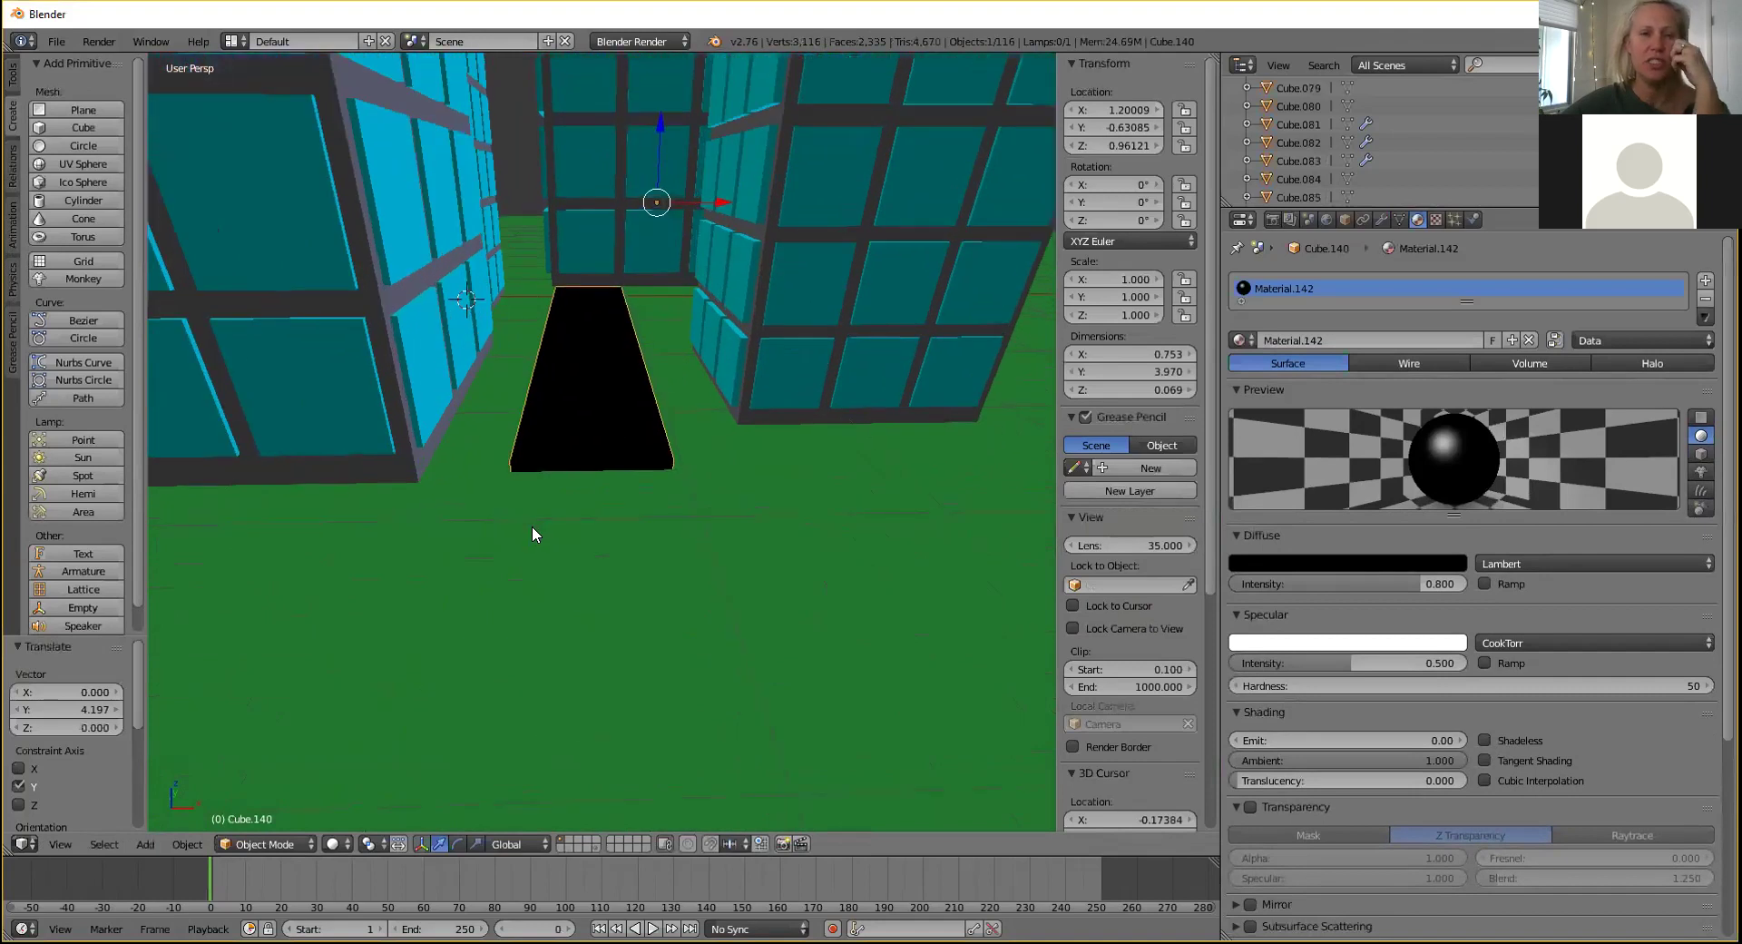
Select the road's bottom front edge in Edit Mode, then return to Object Mode.
left_click(265, 844)
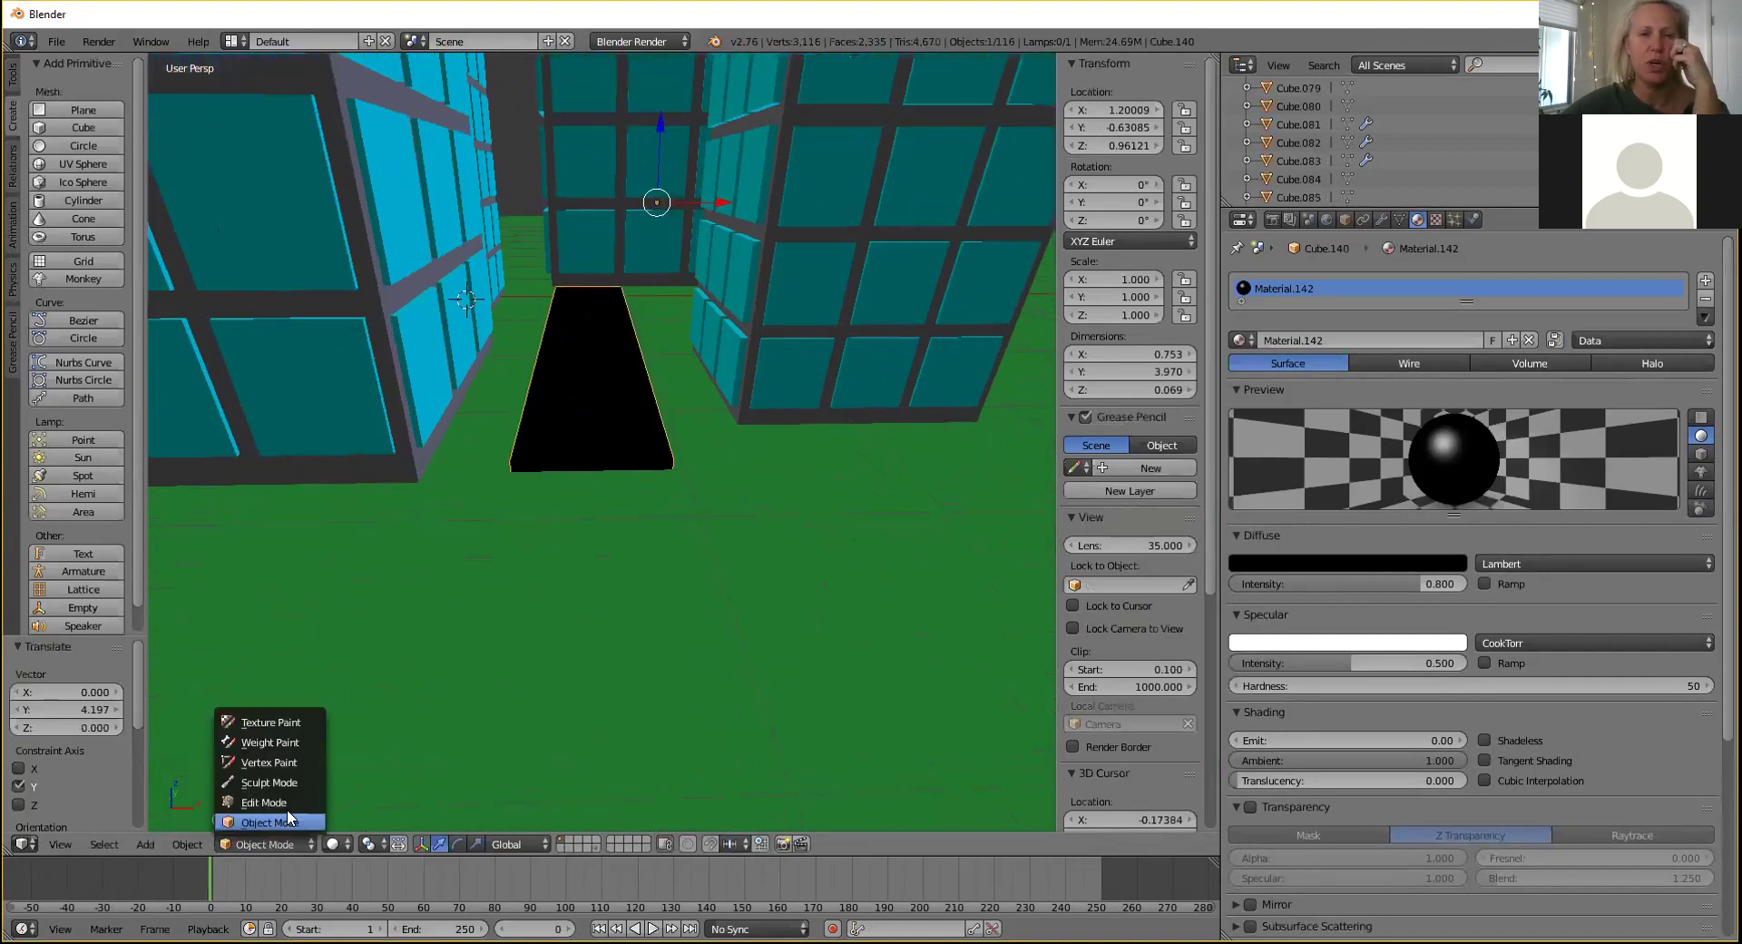
left_click(263, 802)
right_click(568, 464)
middle_click_drag(622, 406, 479, 452)
key("Tab")
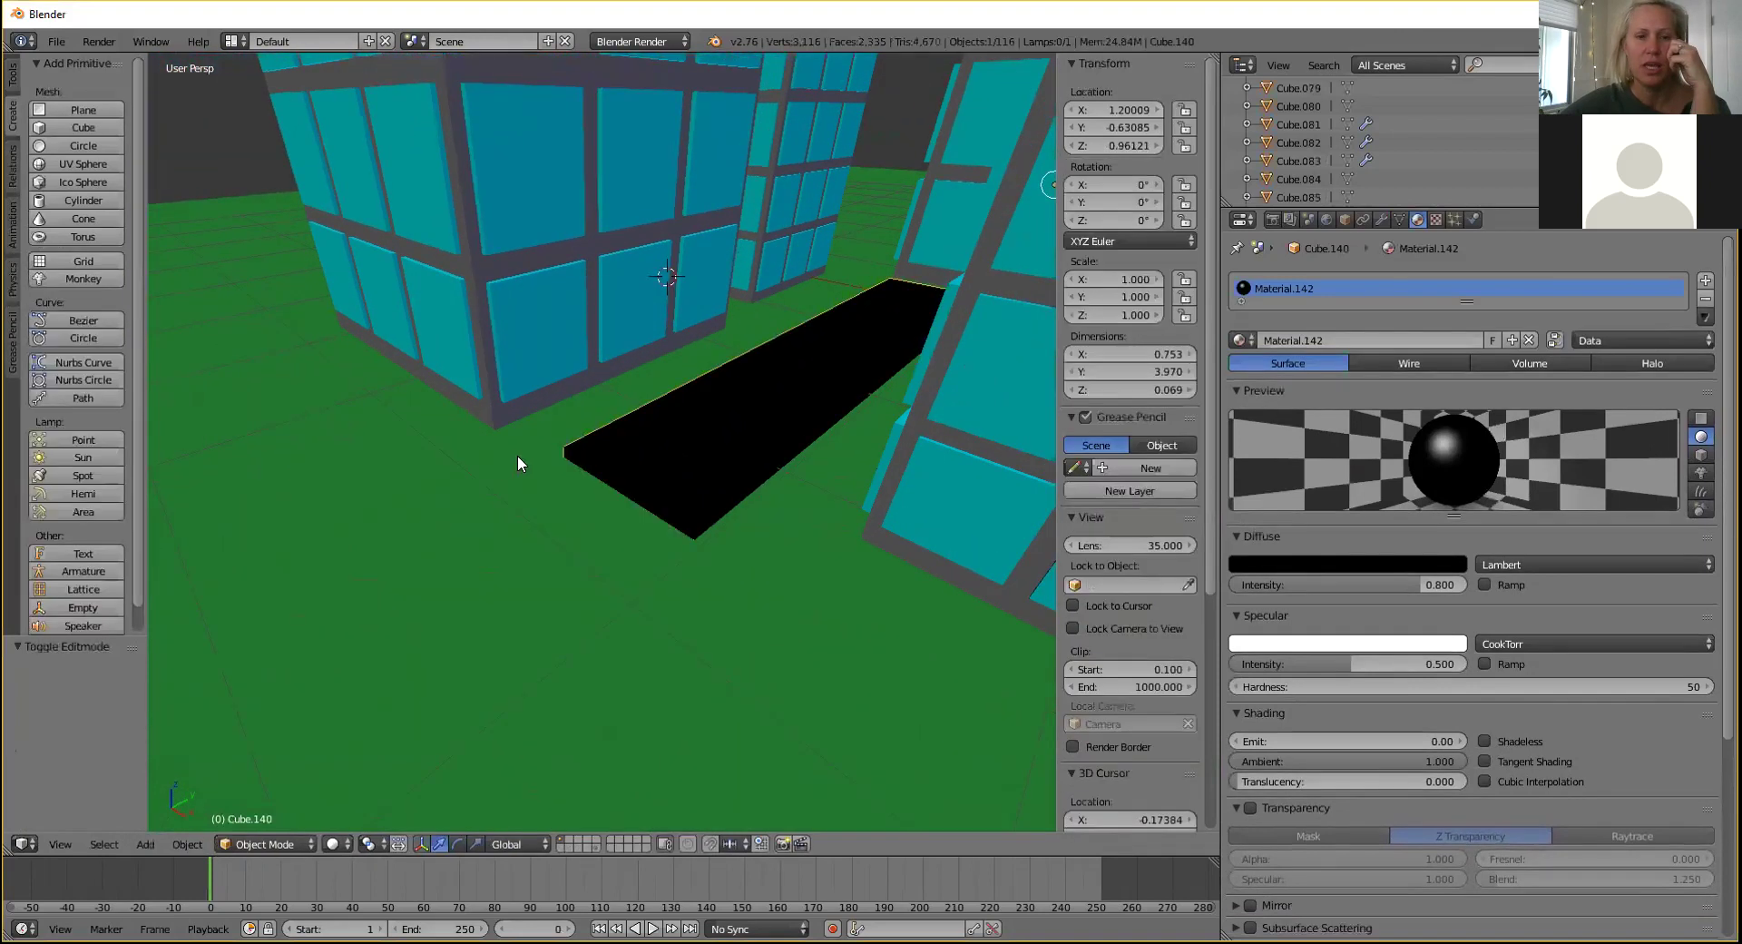
Move the road 3.001 along Y to sit at X 1.200, Y -3.632.
scroll(807, 323, "down", 7)
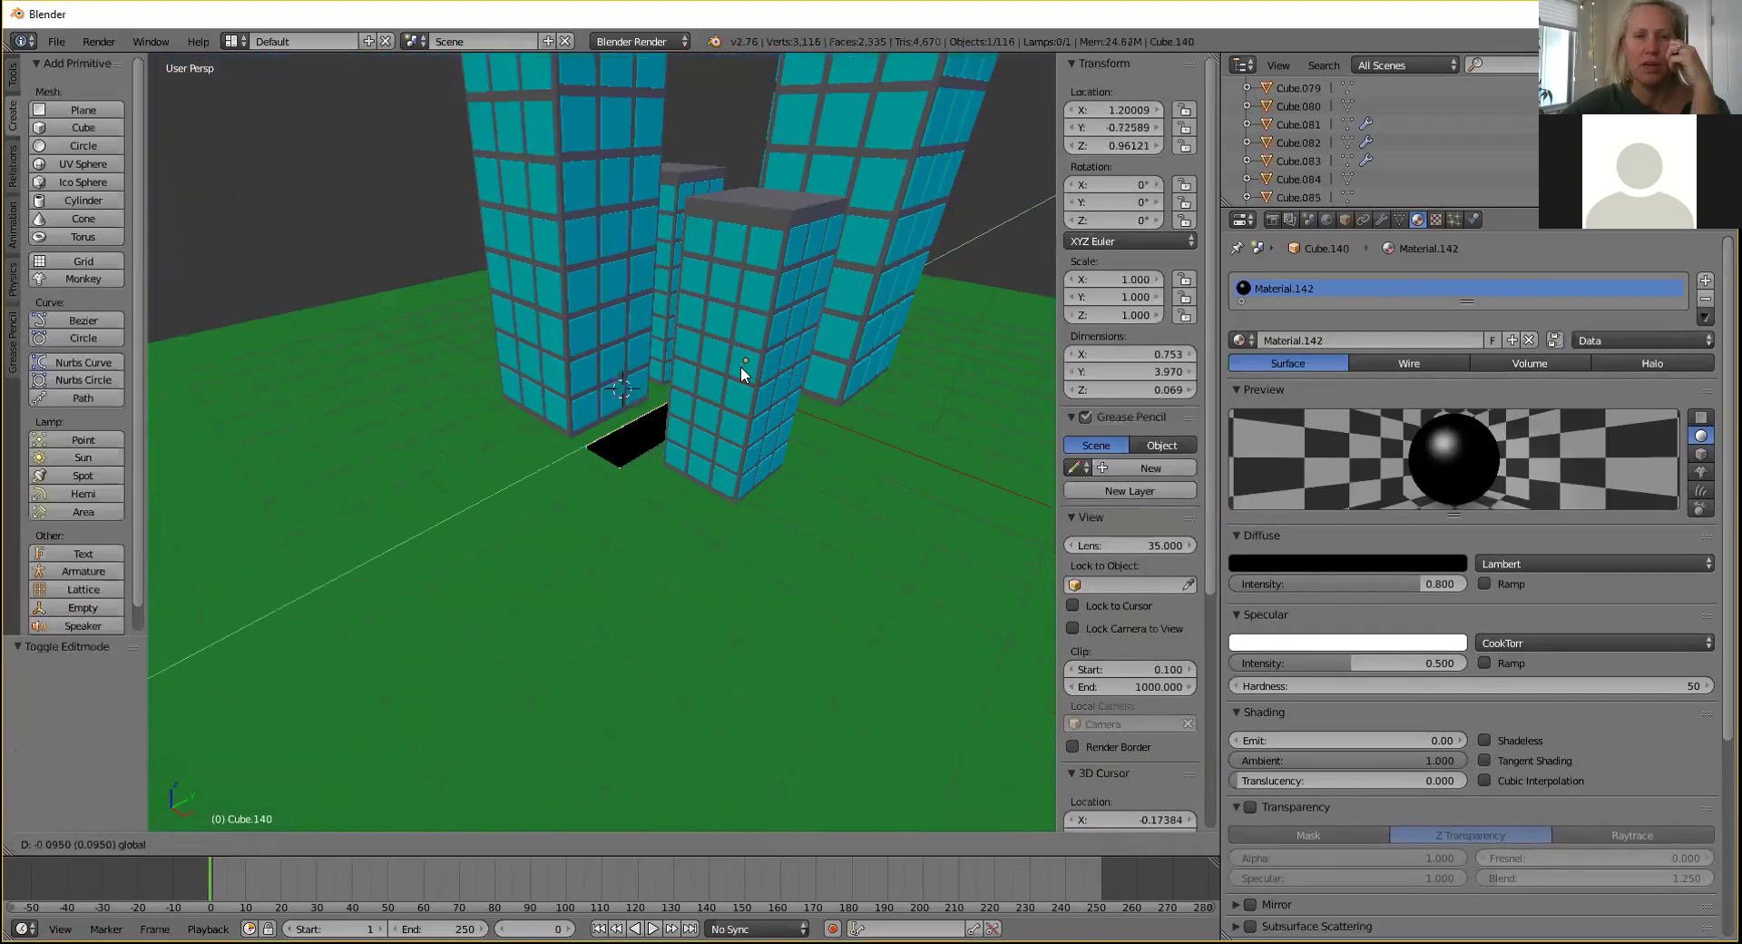
key("g")
key("y")
left_click(678, 415)
middle_click_drag(626, 492, 633, 458, "shift")
scroll(735, 417, "up", 4)
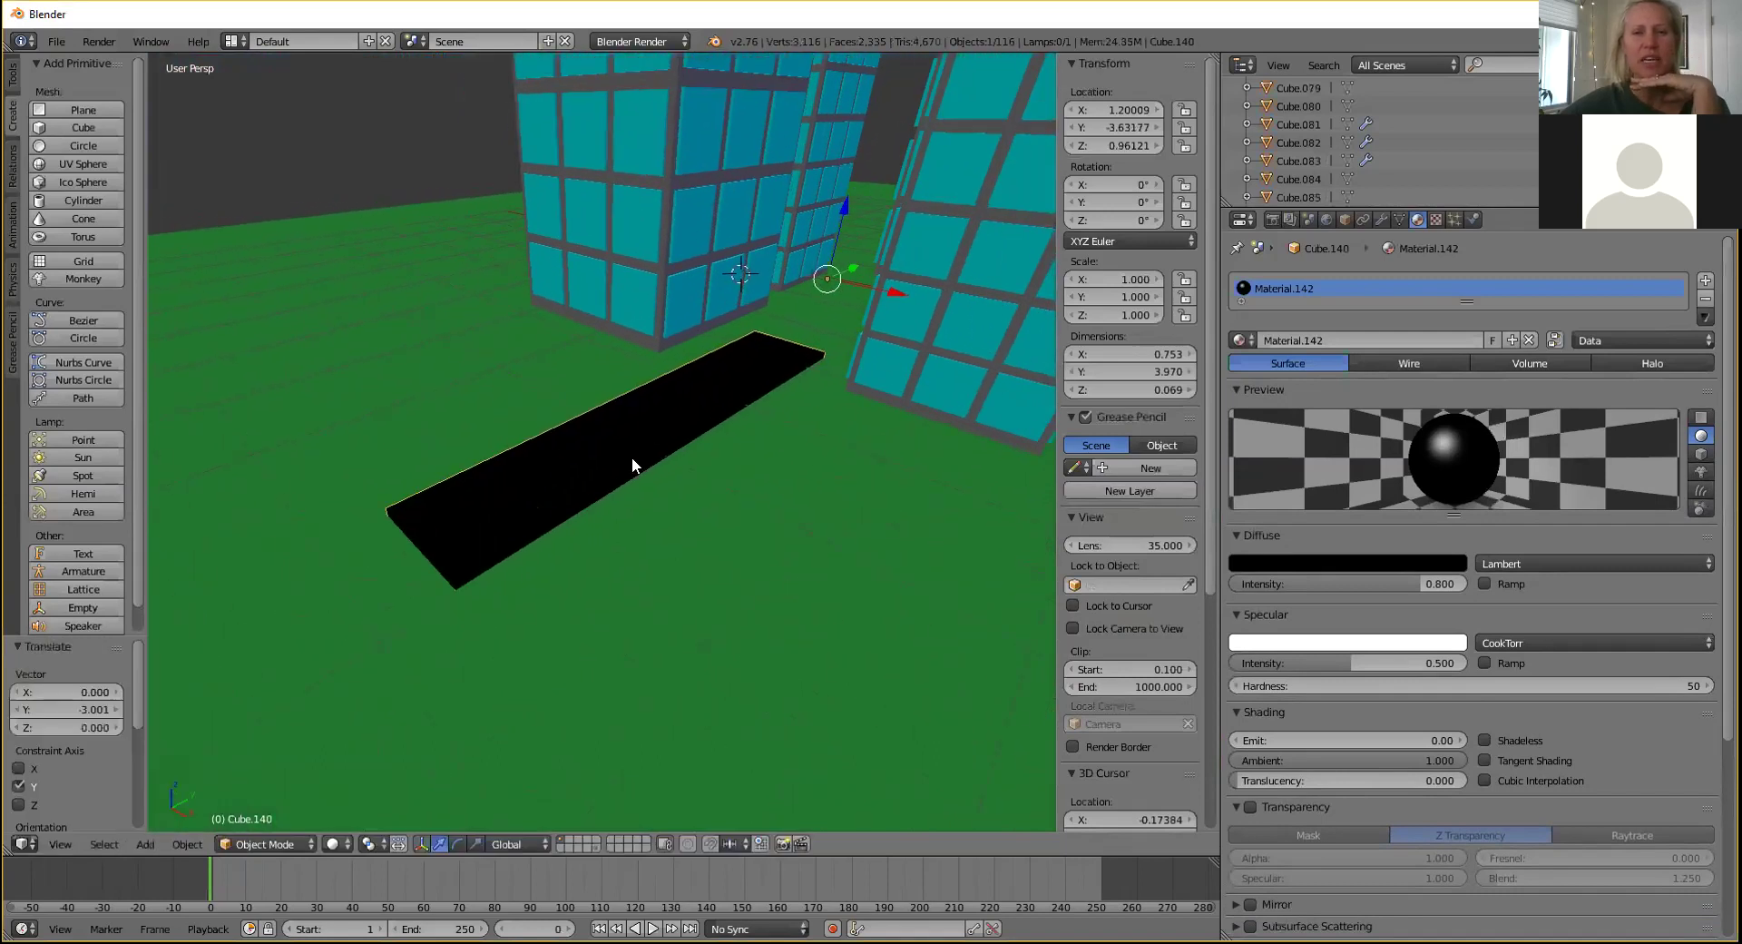
From top view, slide the black road along Y to -2.019 between the towers.
key("KP_7")
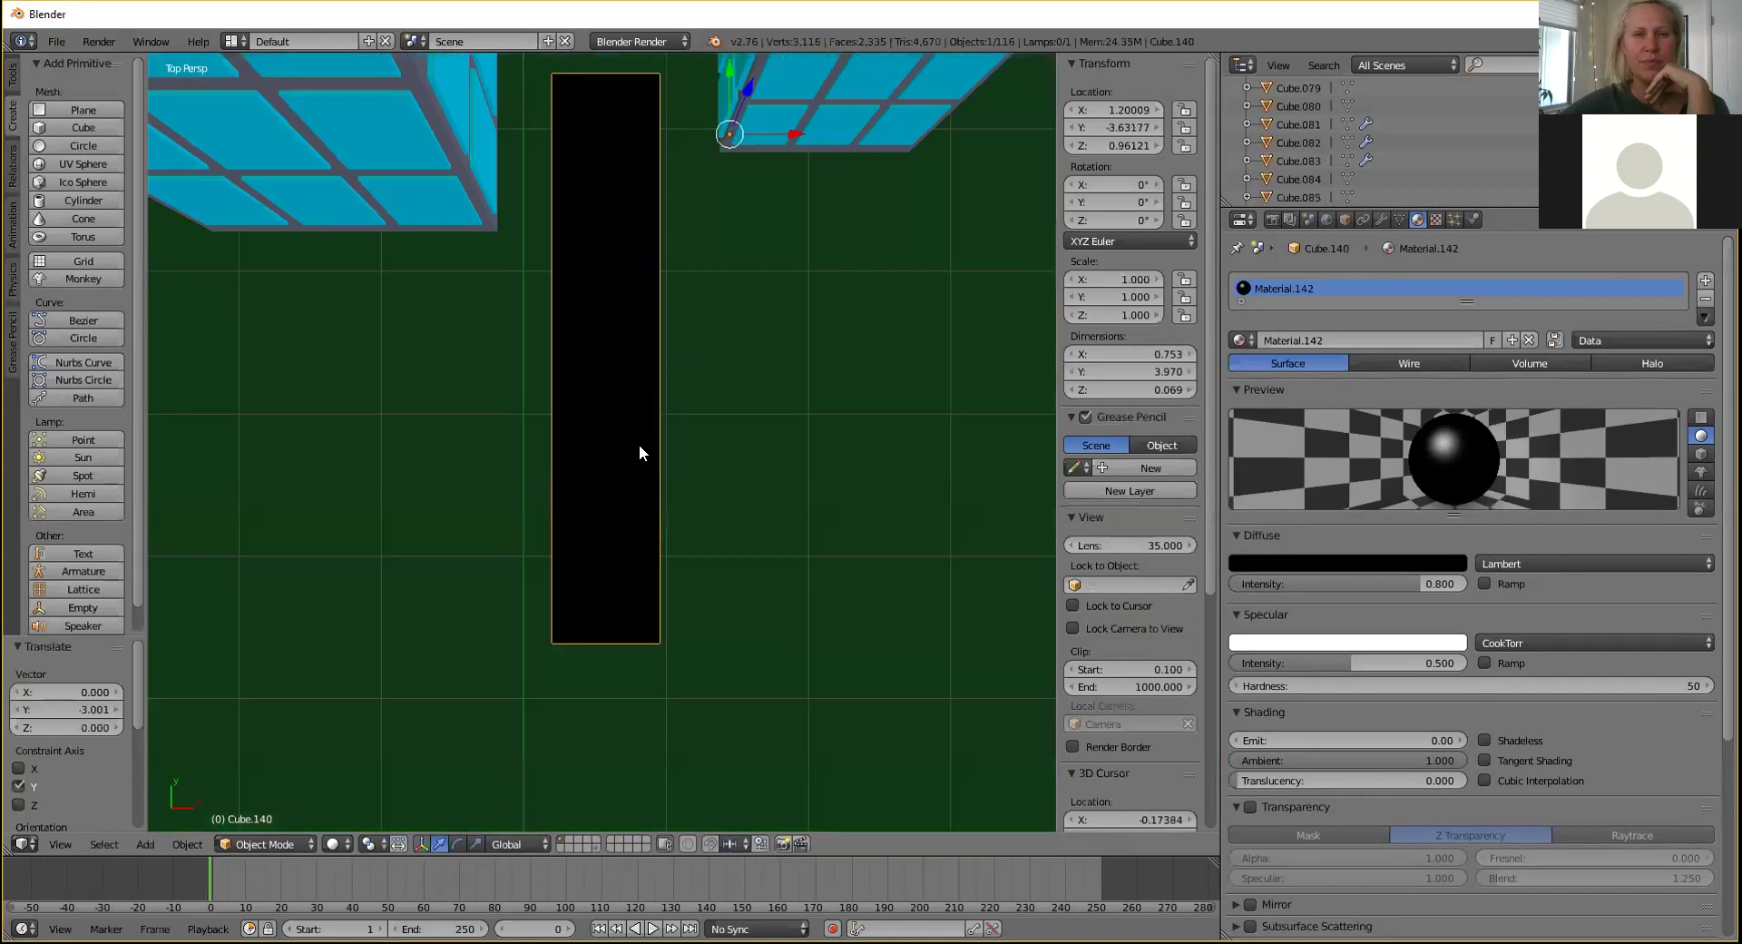
left_click_drag(722, 75, 691, 180)
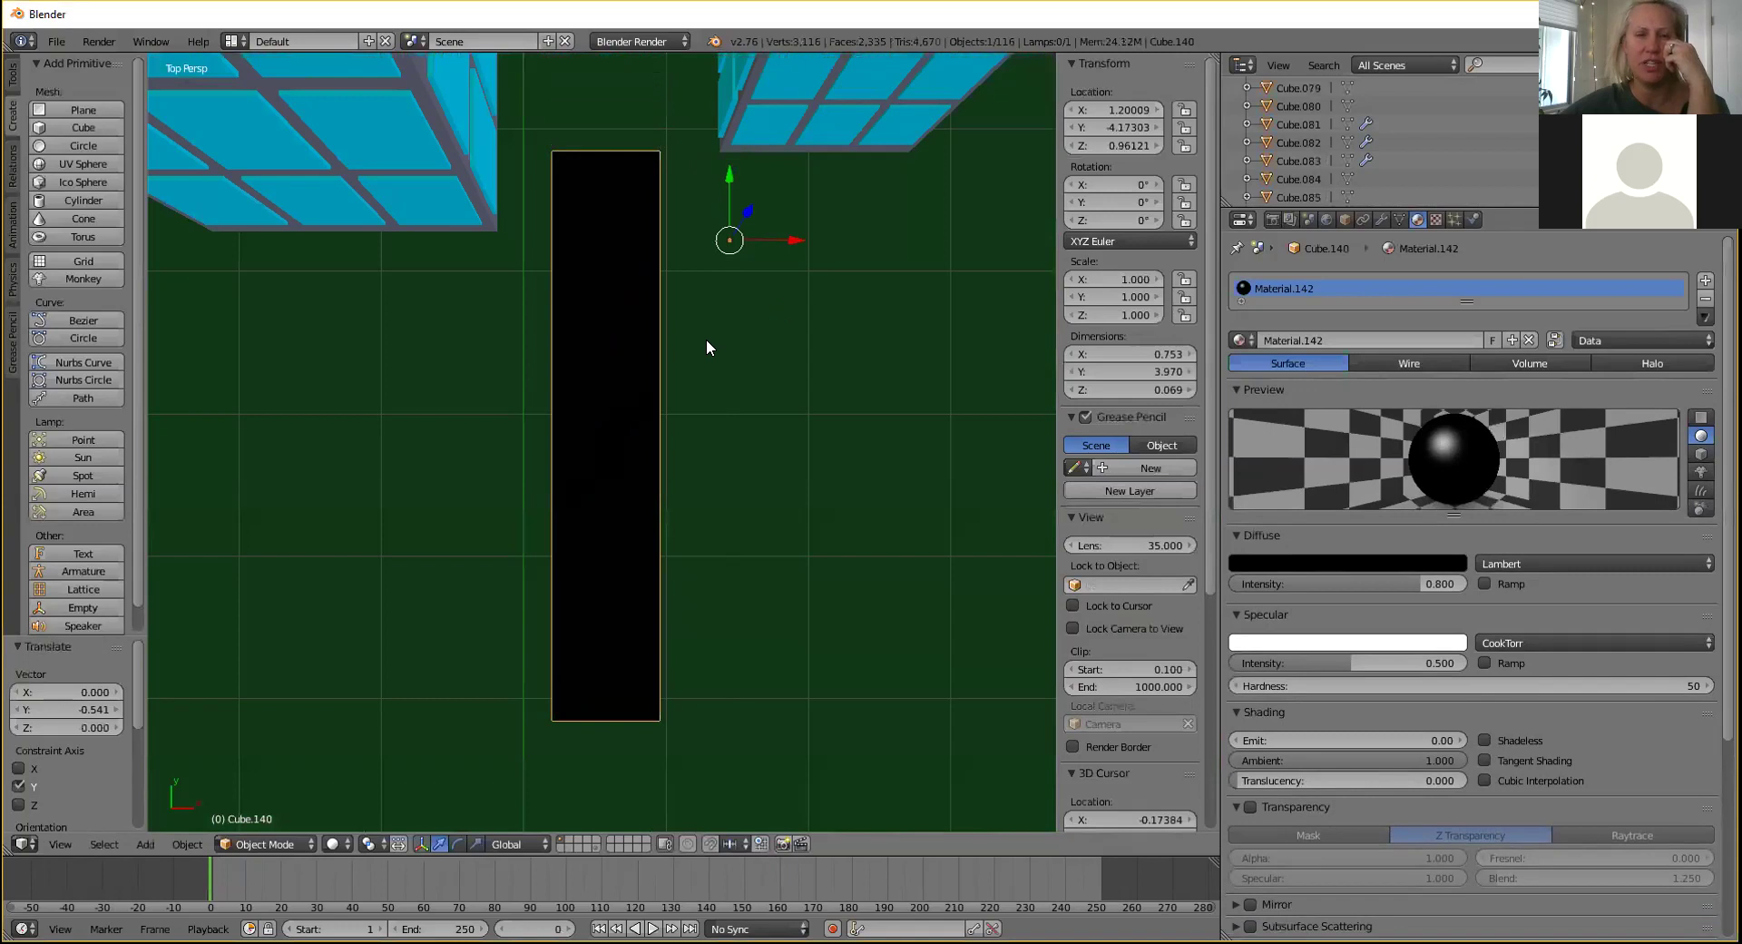
scroll(706, 340, "down", 8)
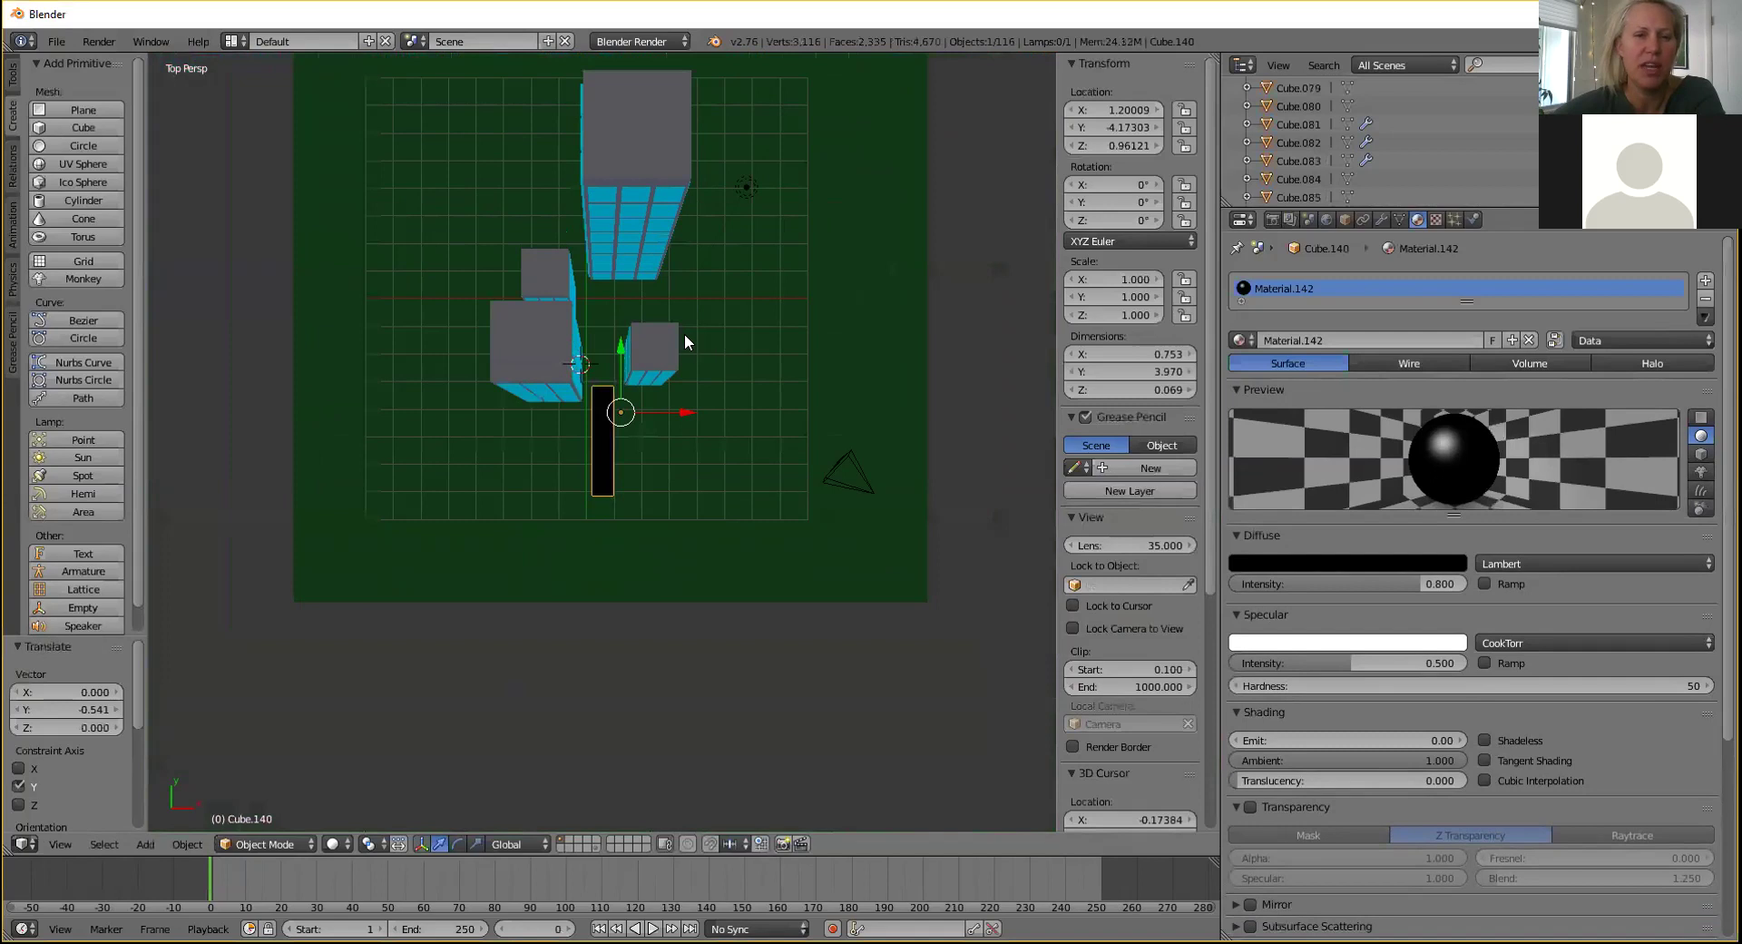
left_click_drag(619, 346, 615, 281)
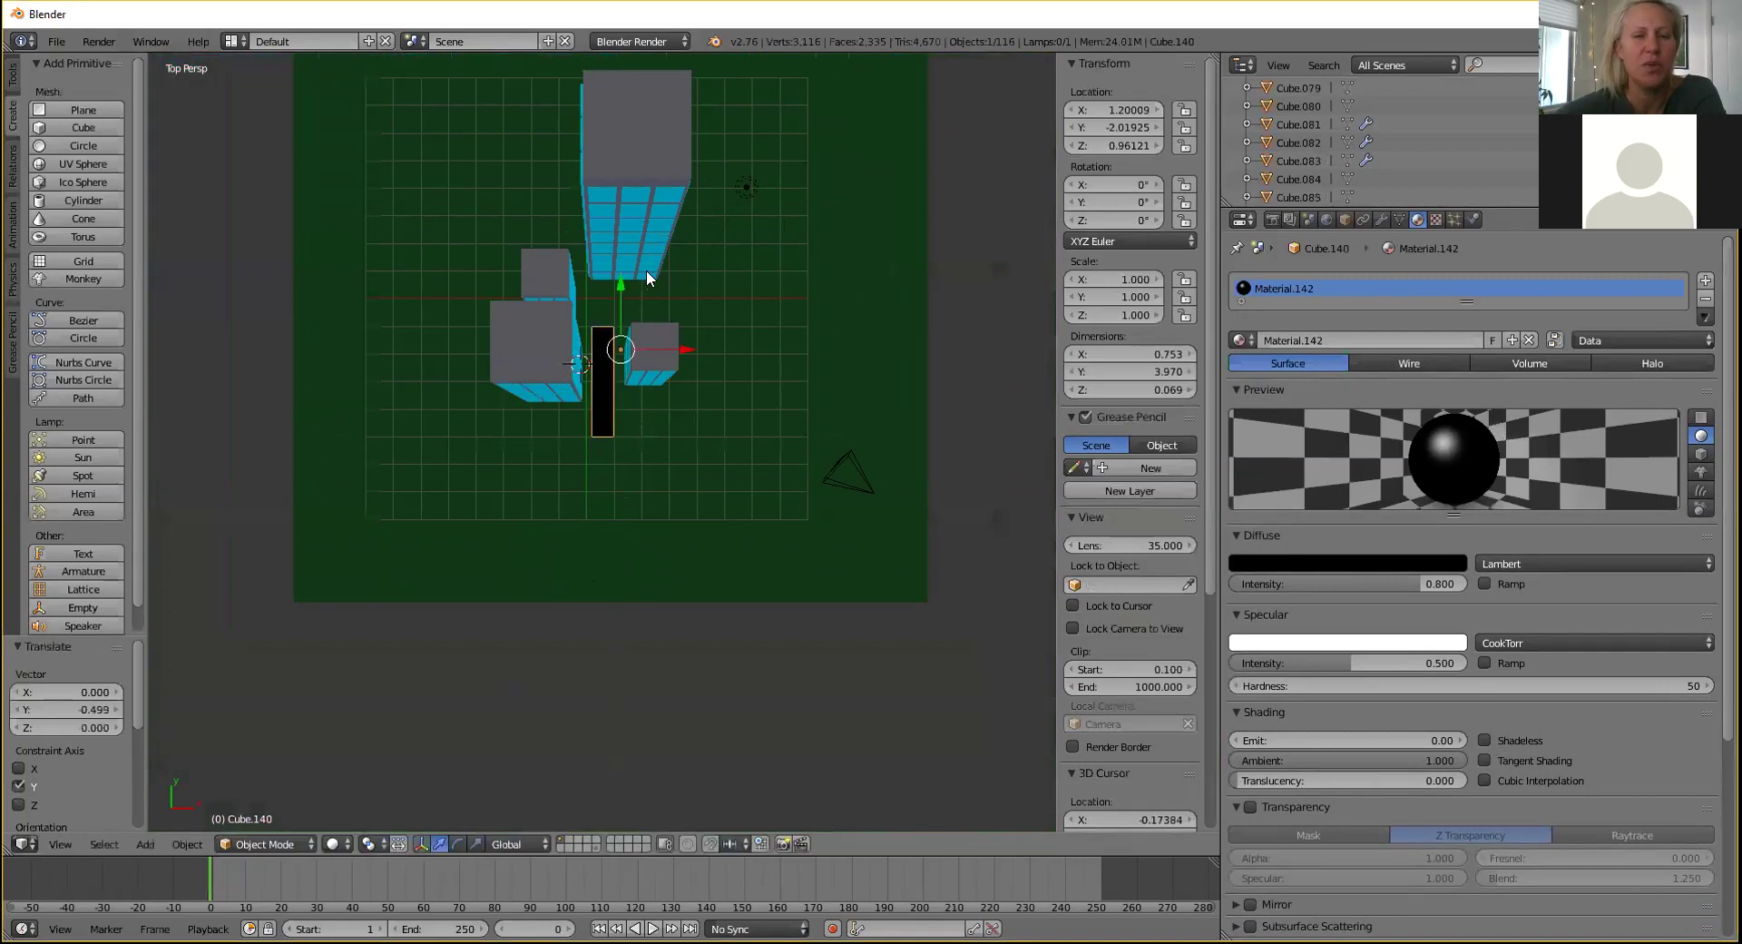
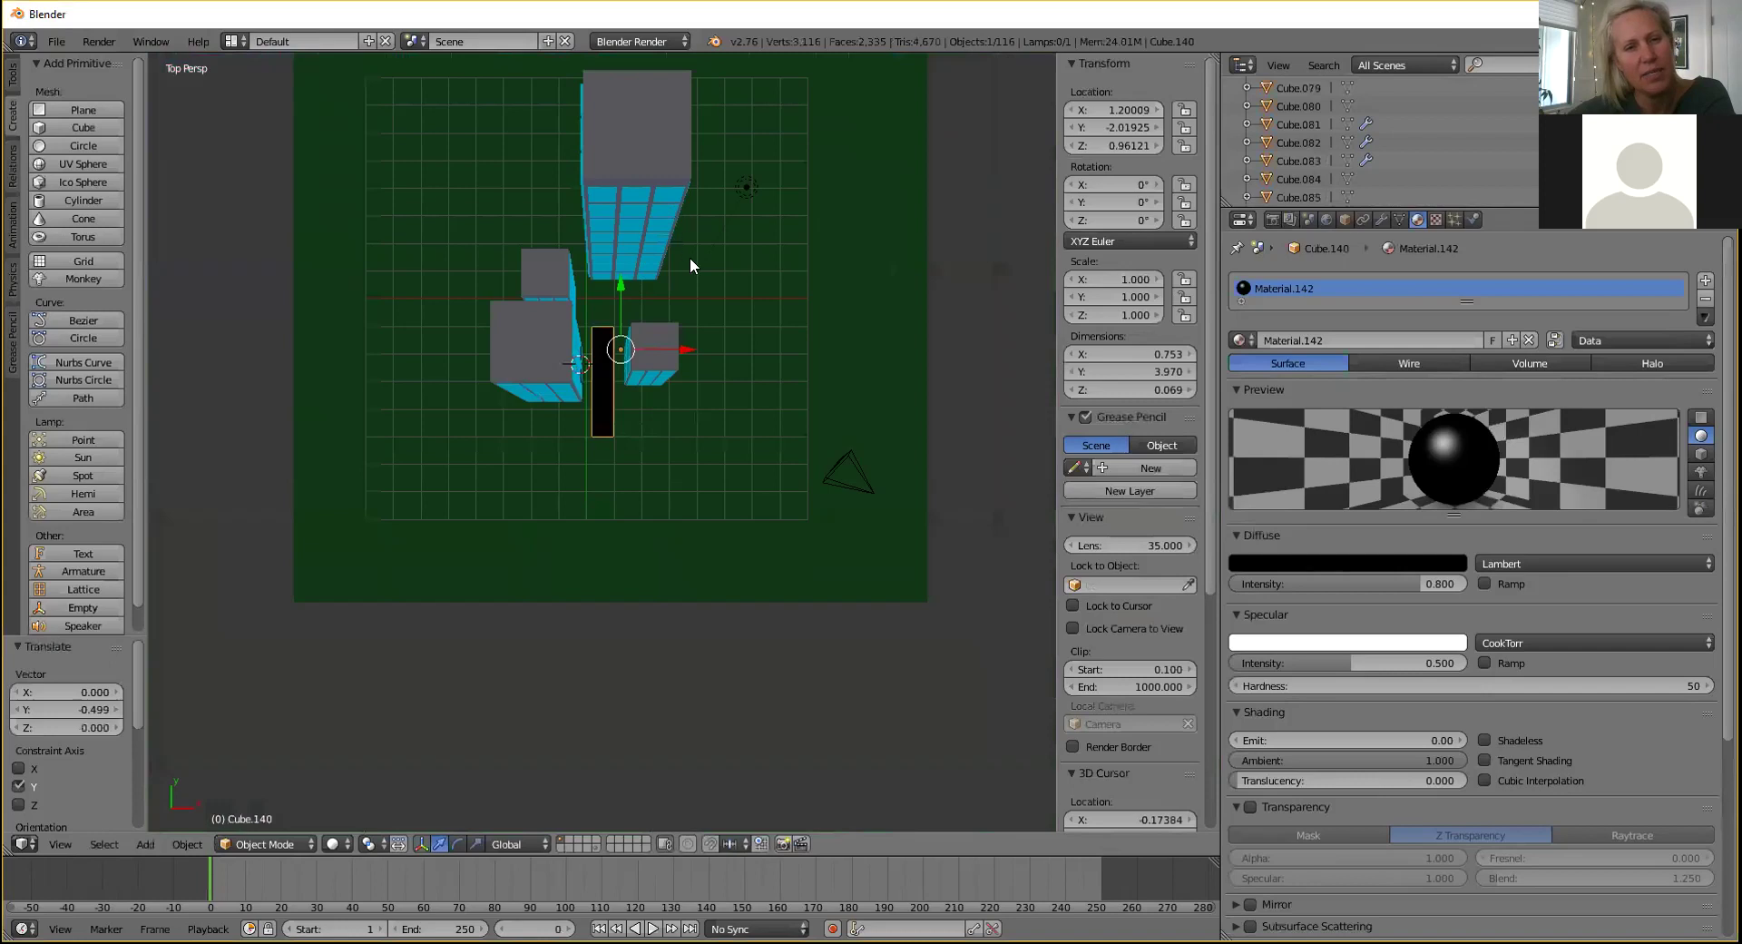
Put the black slab into Edit Mode and orbit to a perspective view among the towers.
left_click(290, 842)
left_click(263, 813)
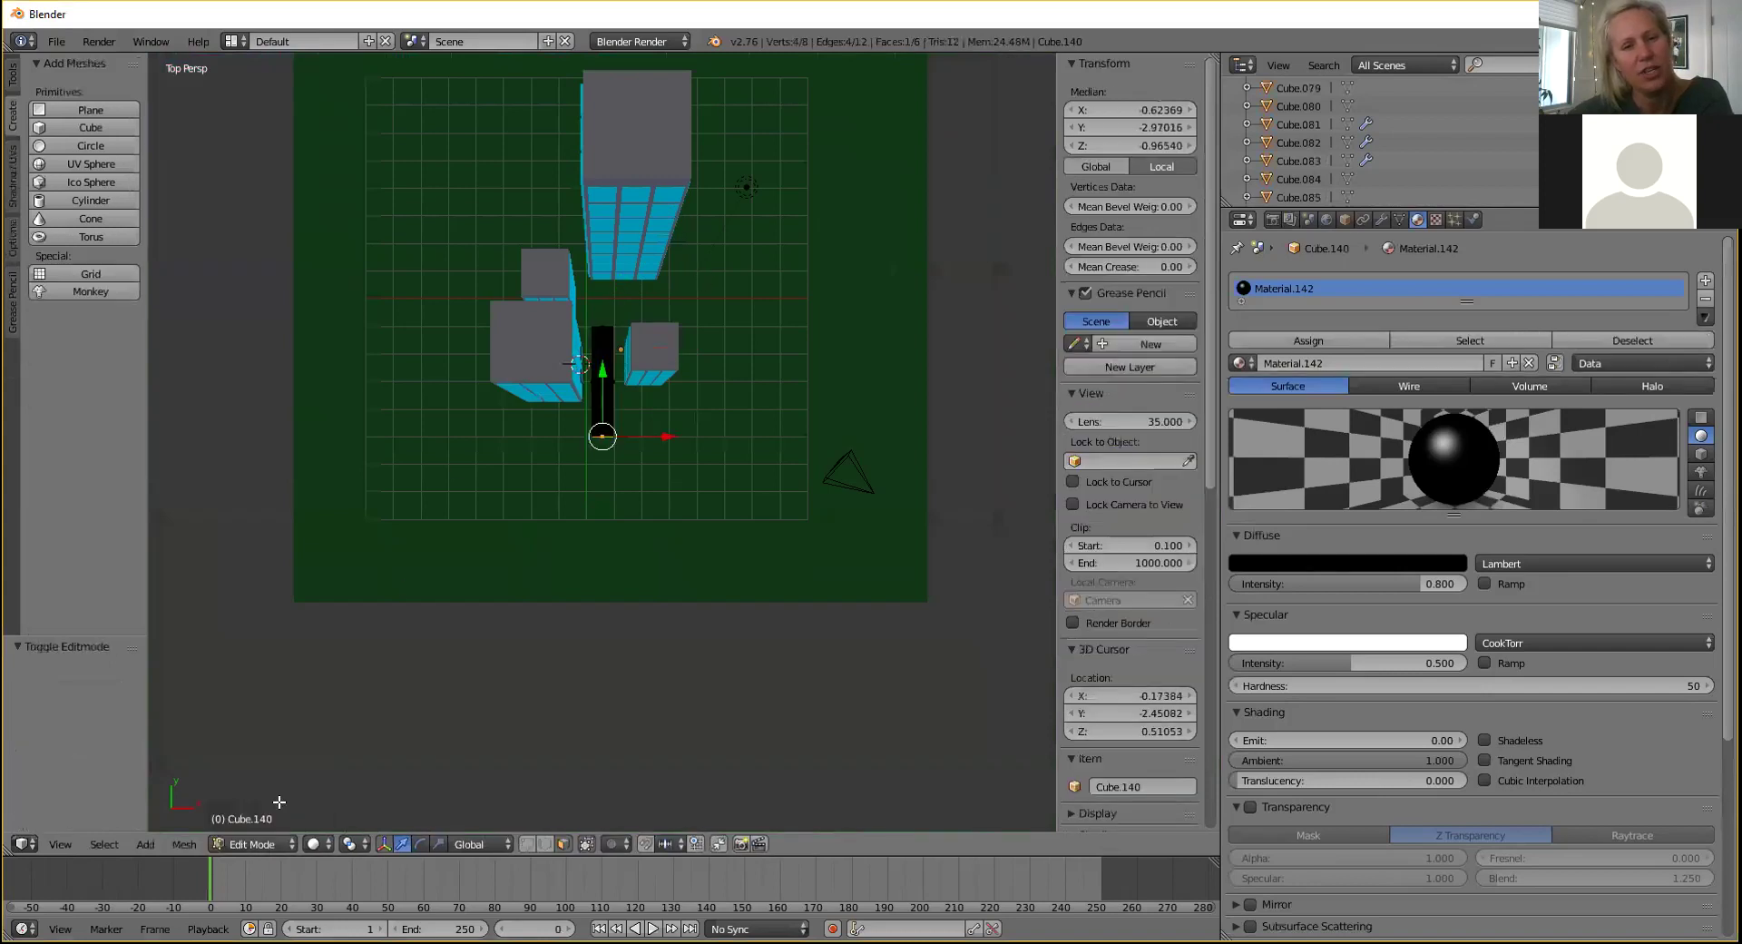
middle_click_drag(710, 312, 666, 413)
Extrude the slab's front end edge to lengthen it.
scroll(666, 413, "up", 10)
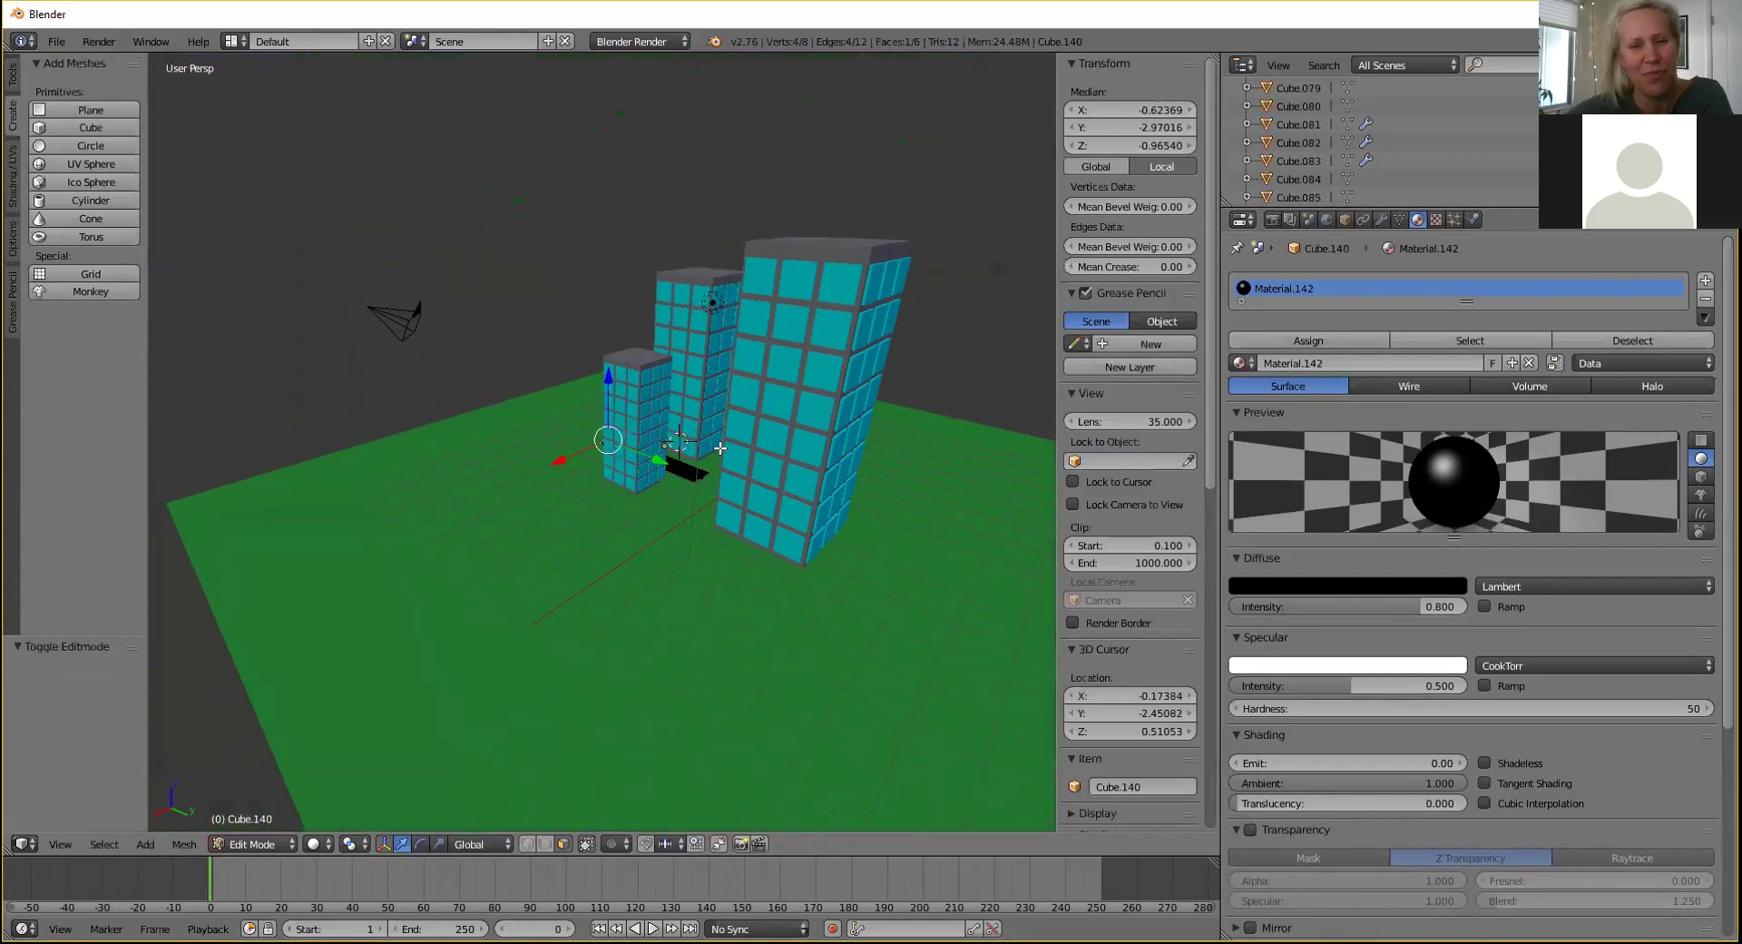
scroll(659, 372, "down", 5)
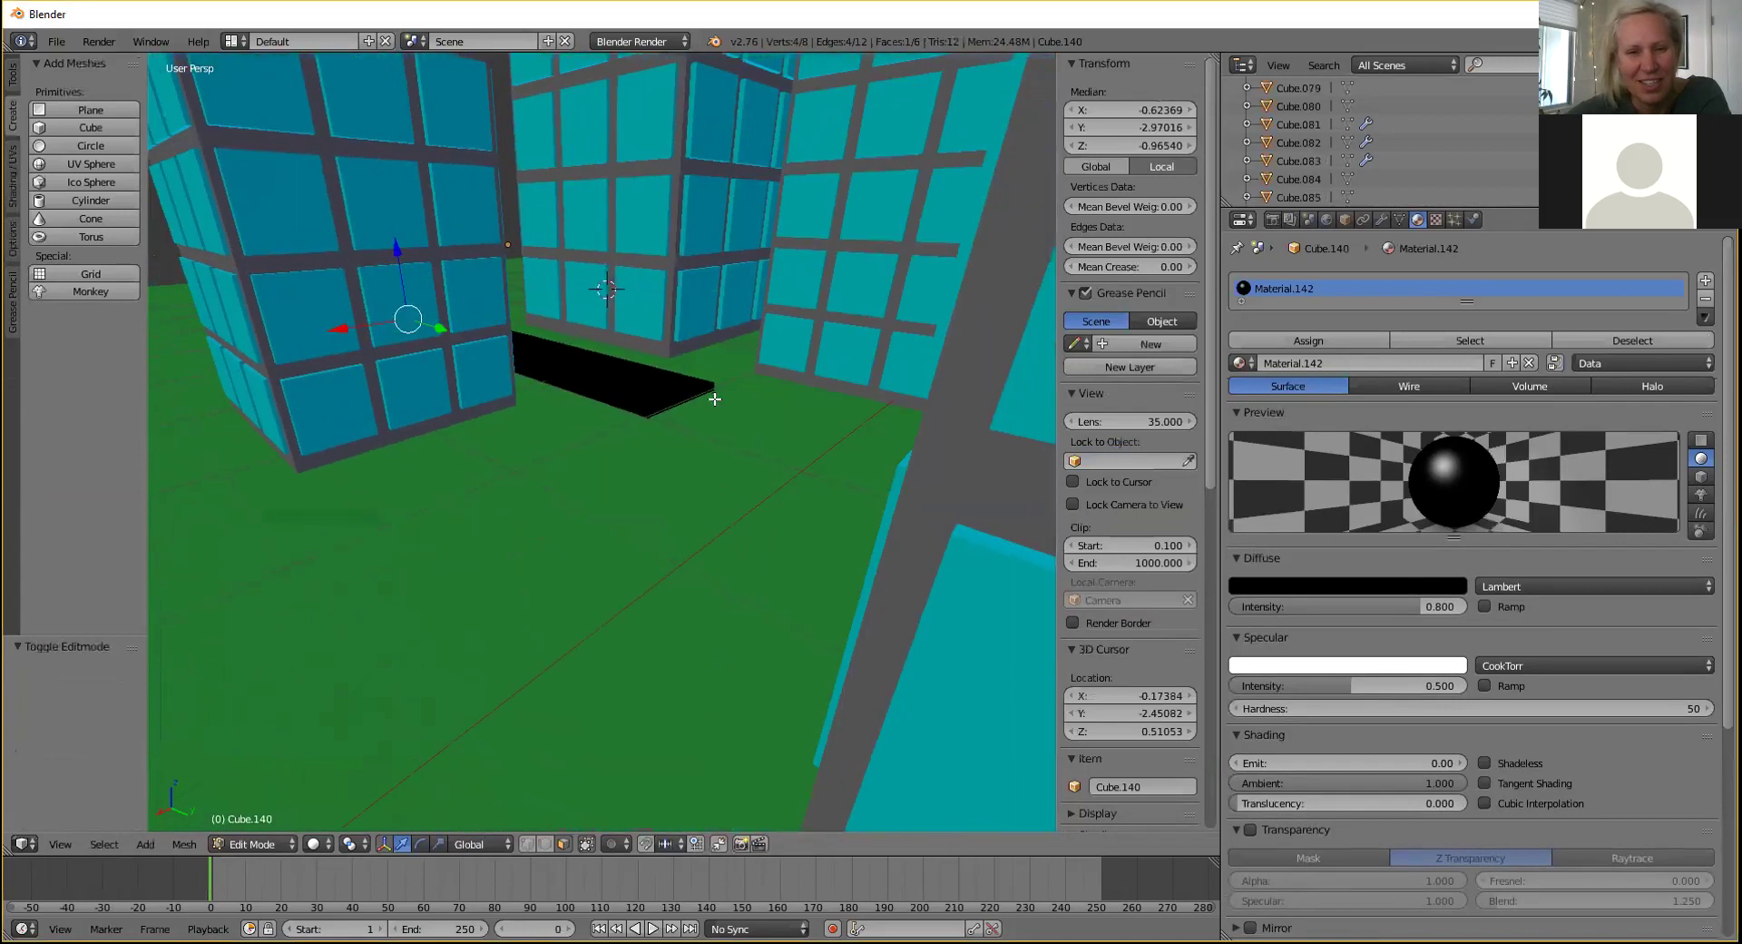
right_click(685, 400)
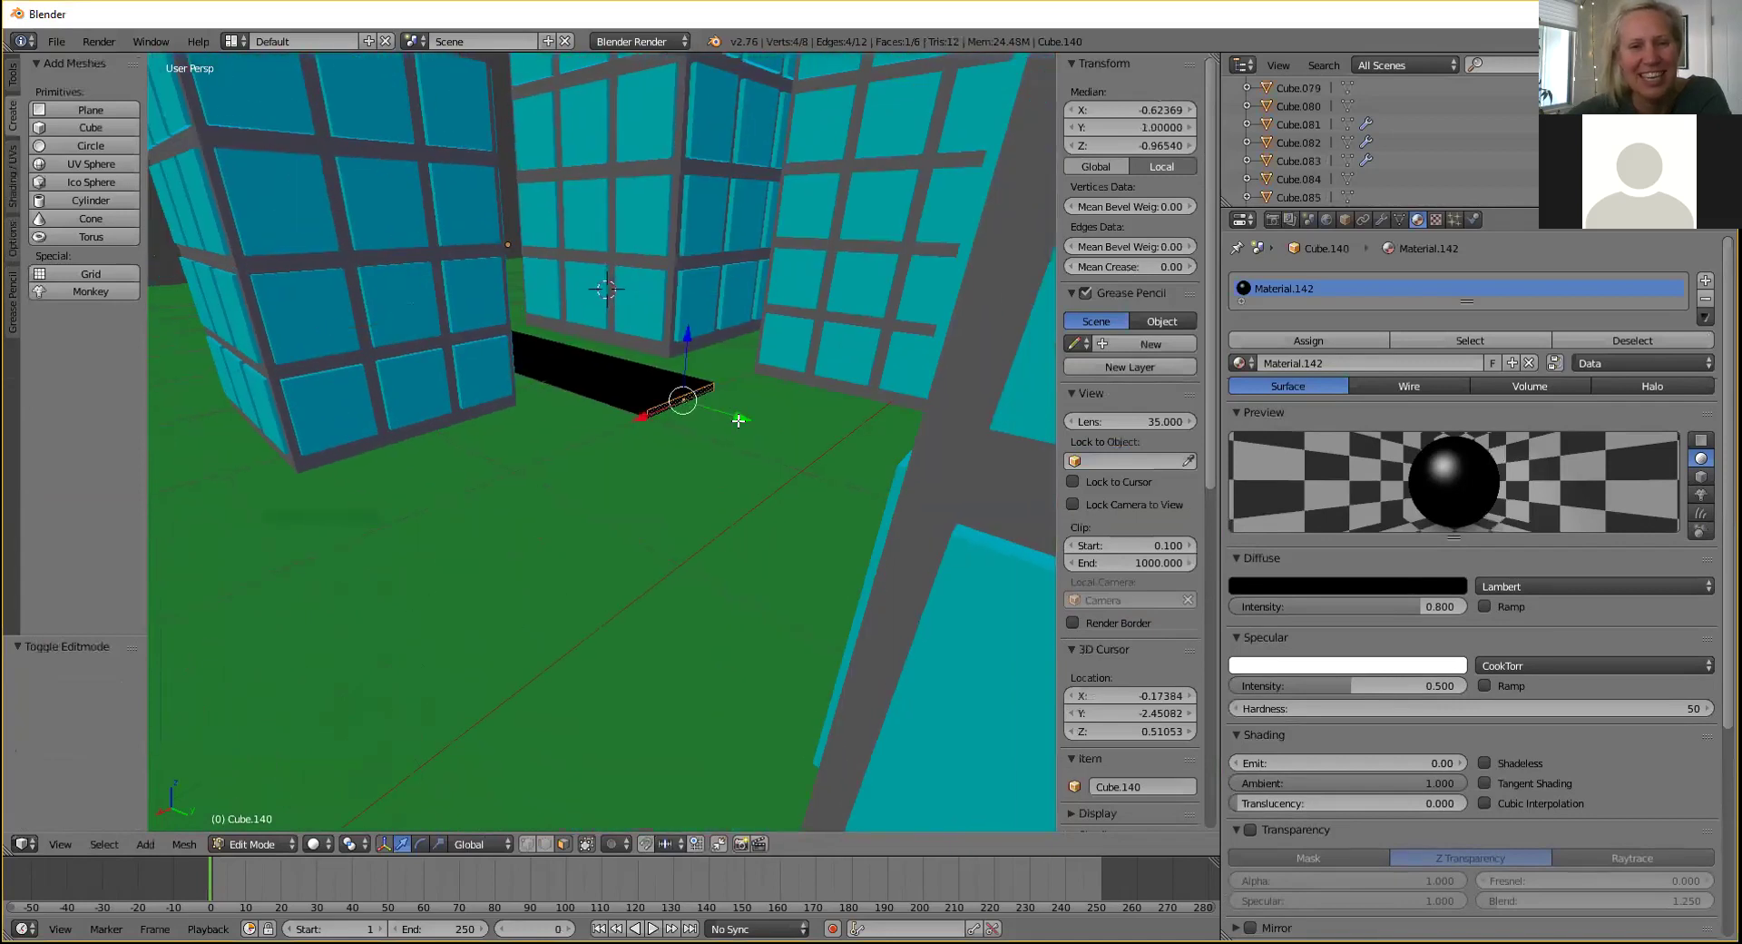
key("e")
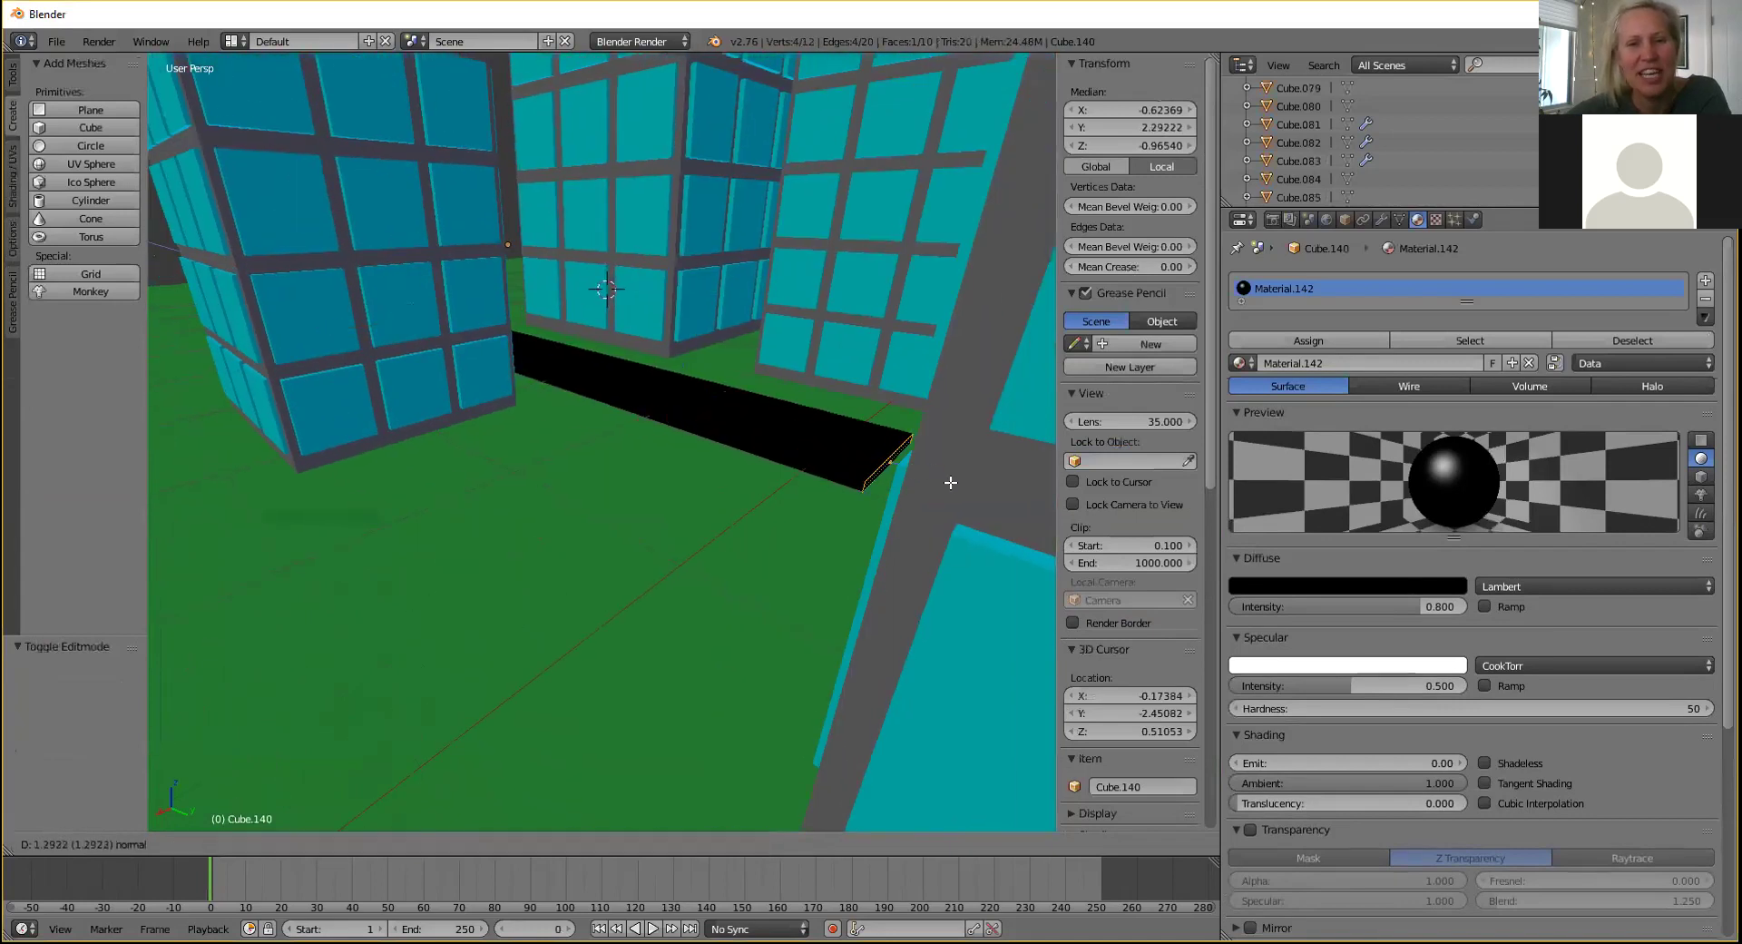
left_click(948, 485)
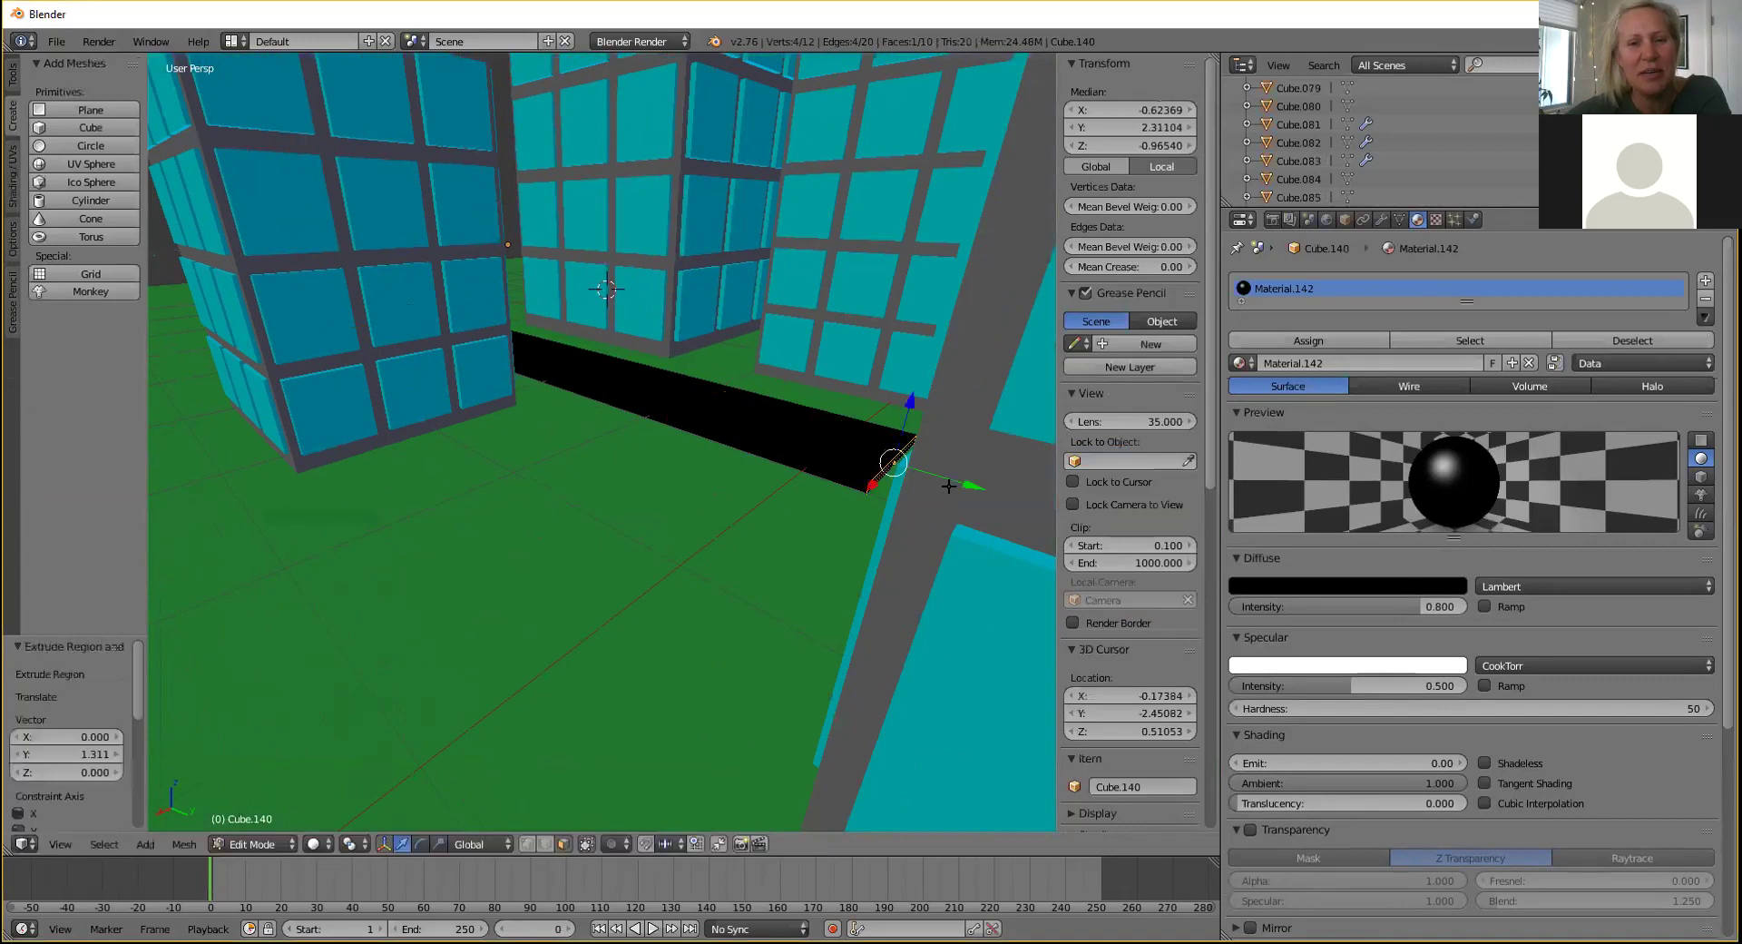
Adjust the slab's end edge and side face, undoing a stray side-face stretch.
right_click(767, 455)
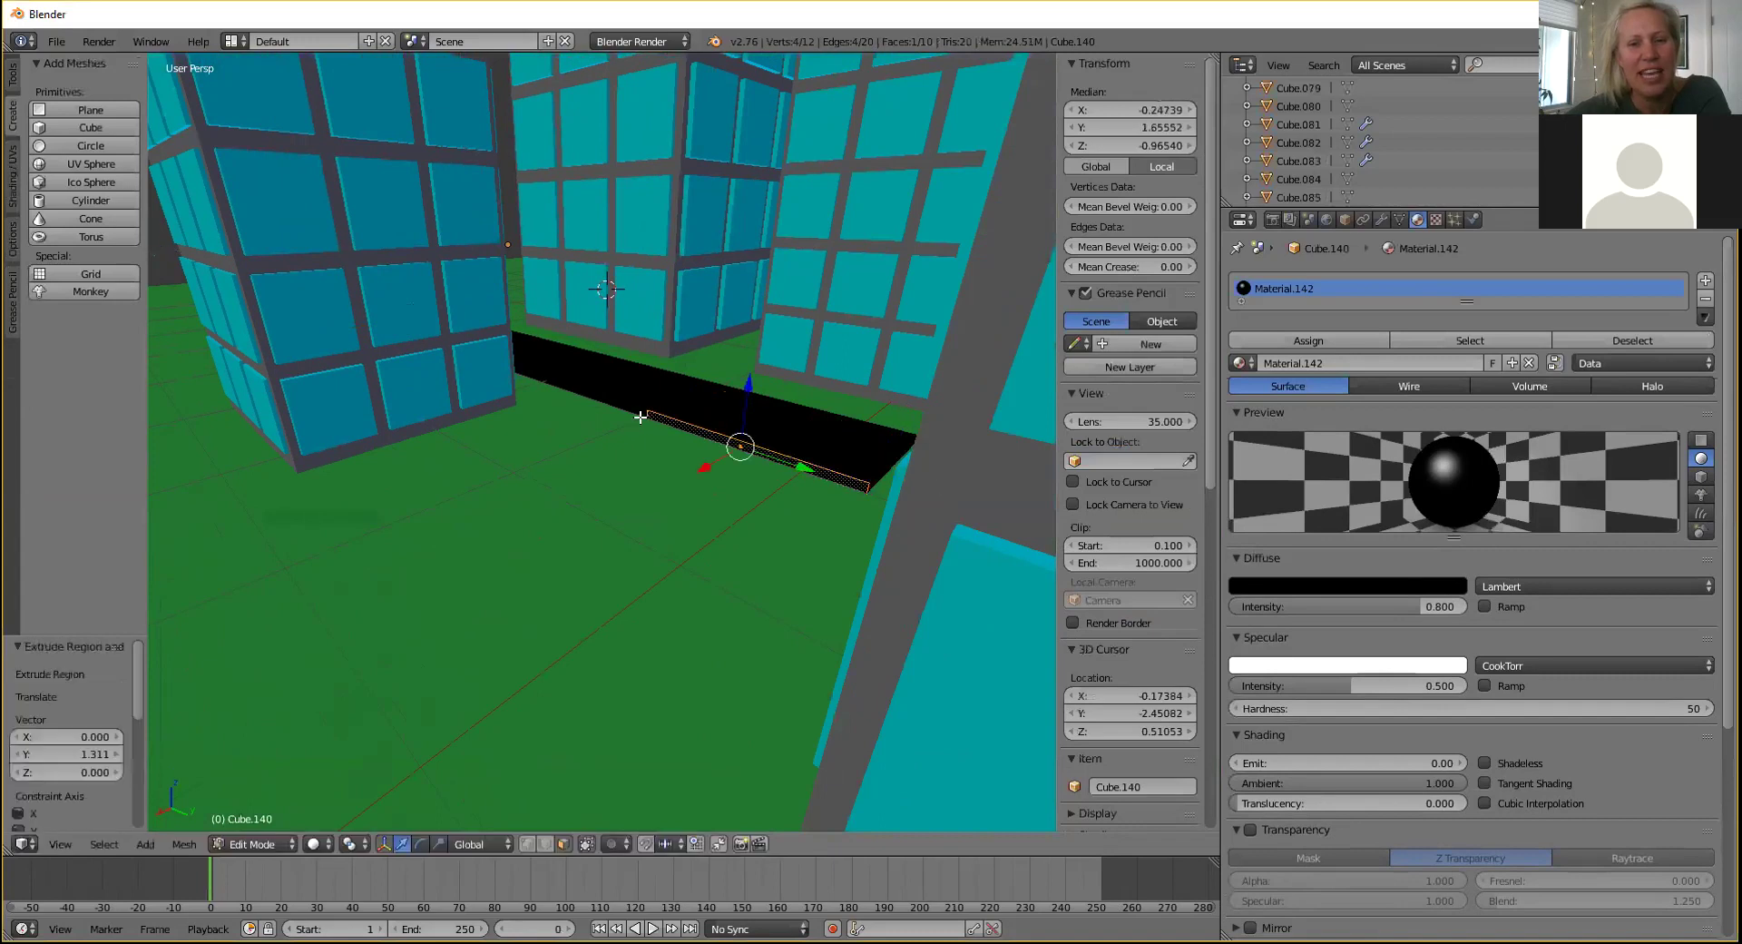
middle_click_drag(853, 513, 892, 479)
right_click(901, 488)
left_click_drag(989, 505, 850, 465)
right_click(717, 451)
right_click(812, 450)
right_click(727, 454)
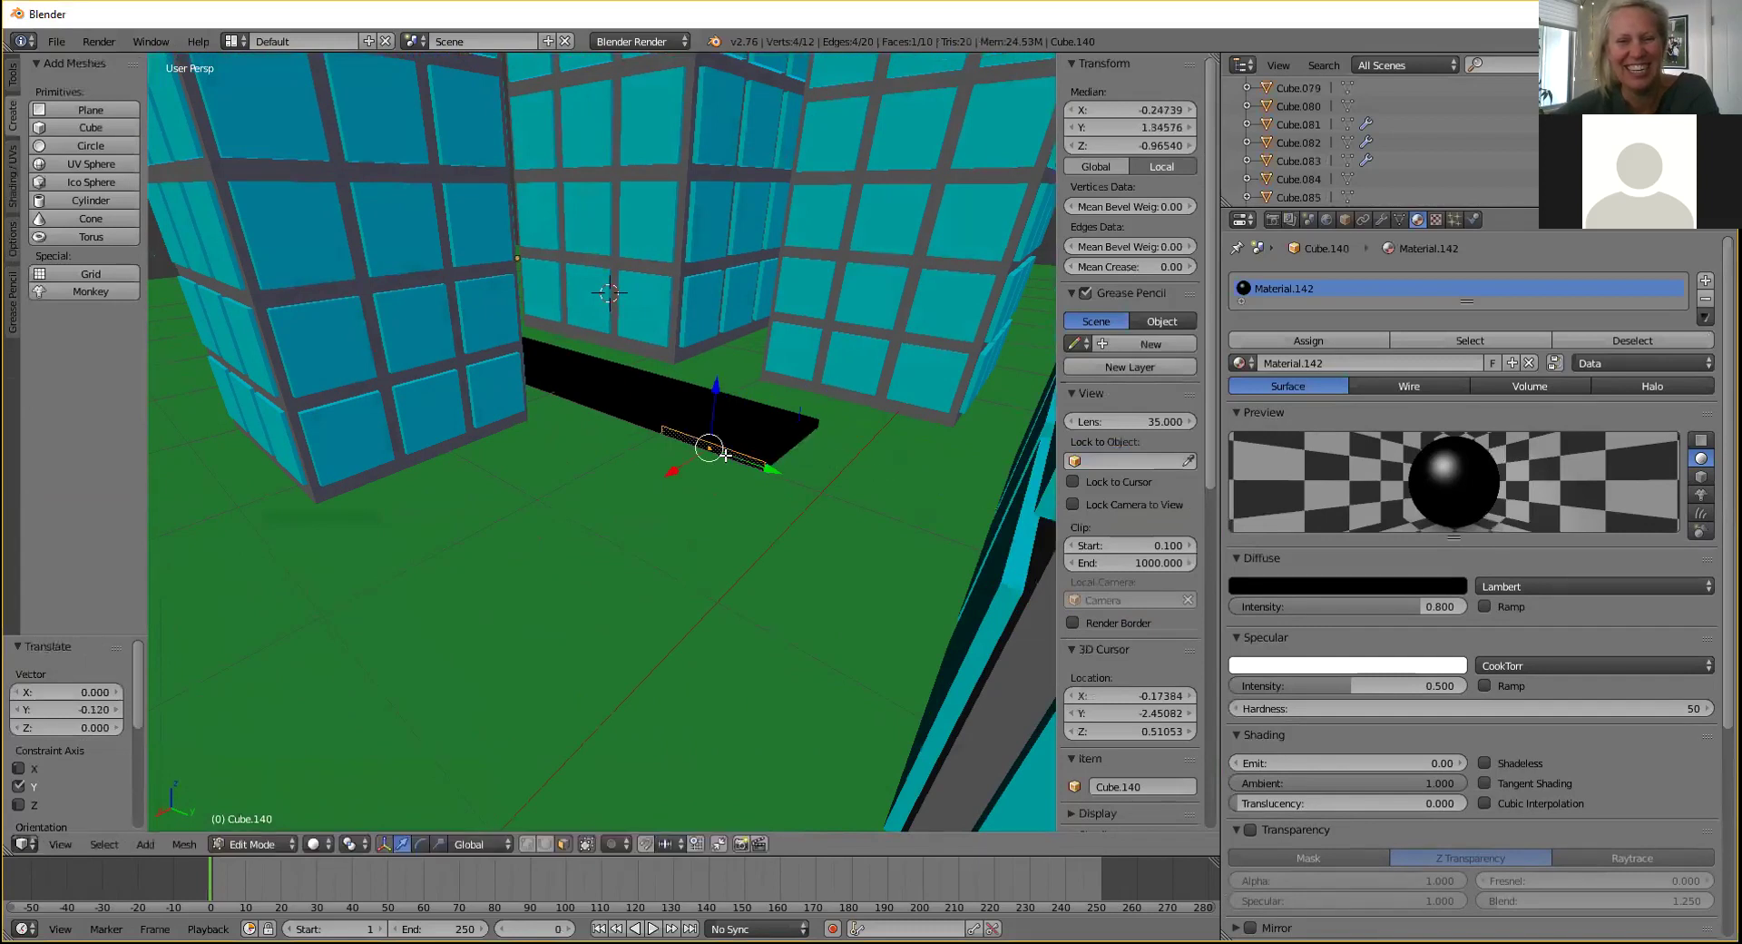
mouse_move(670, 473)
left_mouse_down()
mouse_move(635, 501)
mouse_move(685, 457)
left_mouse_up()
key("ctrl+z")
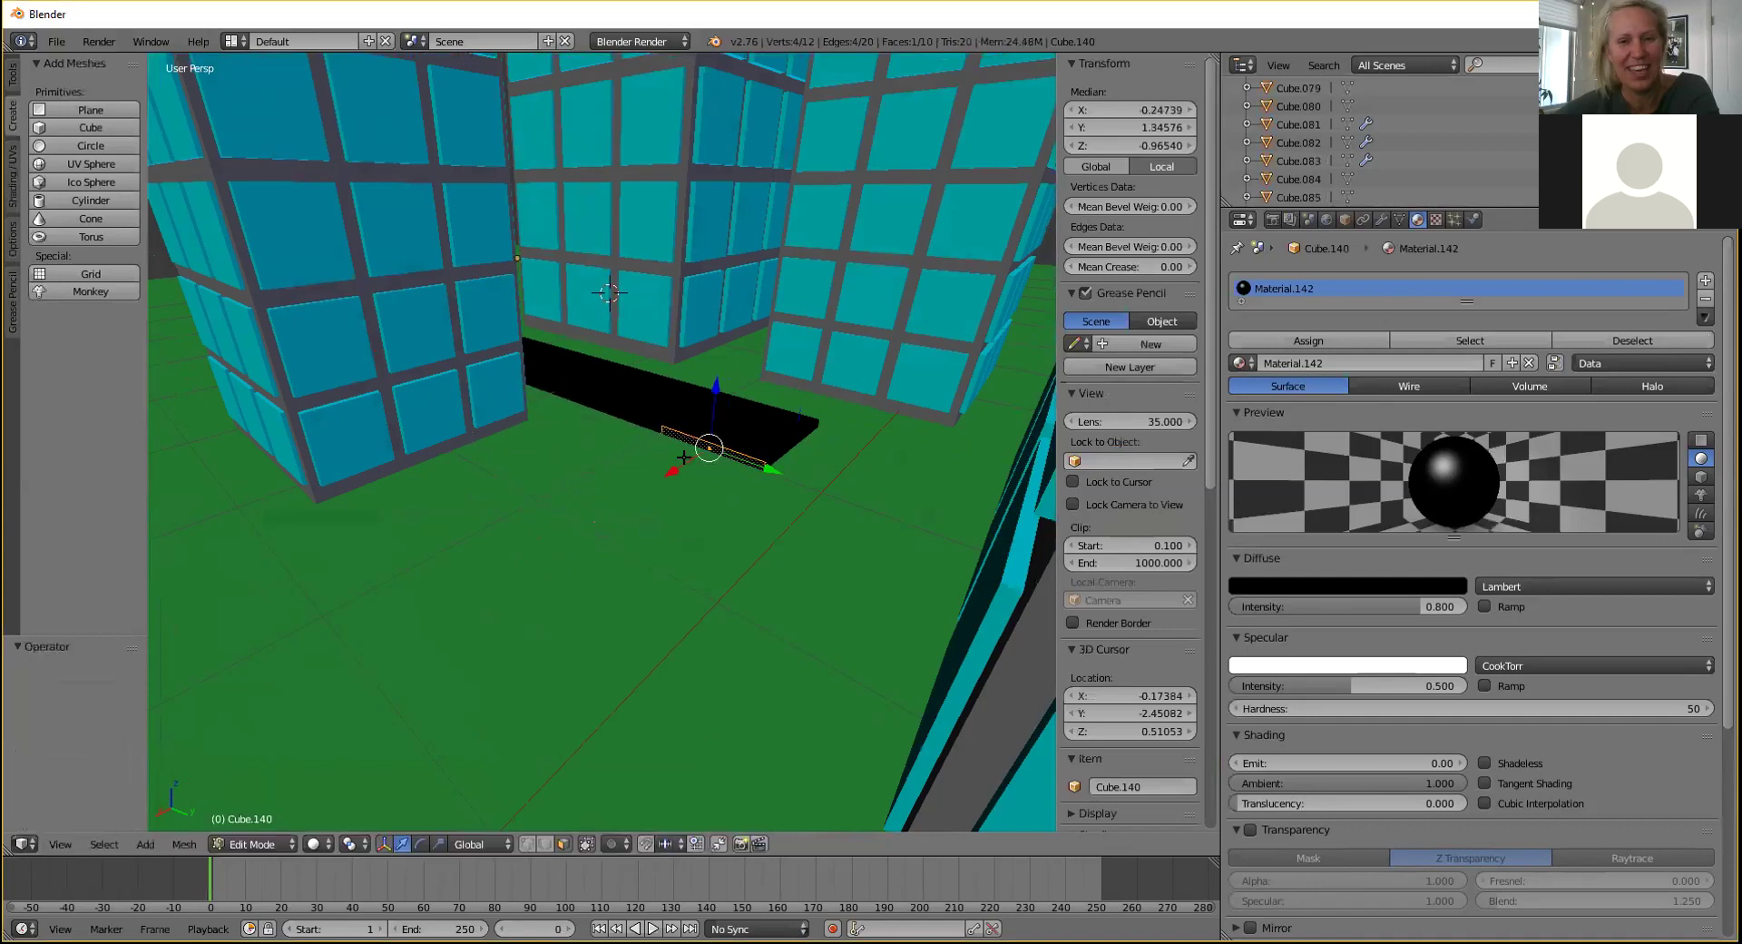
Extrude the side face into a new road section and stretch it along X.
key("e")
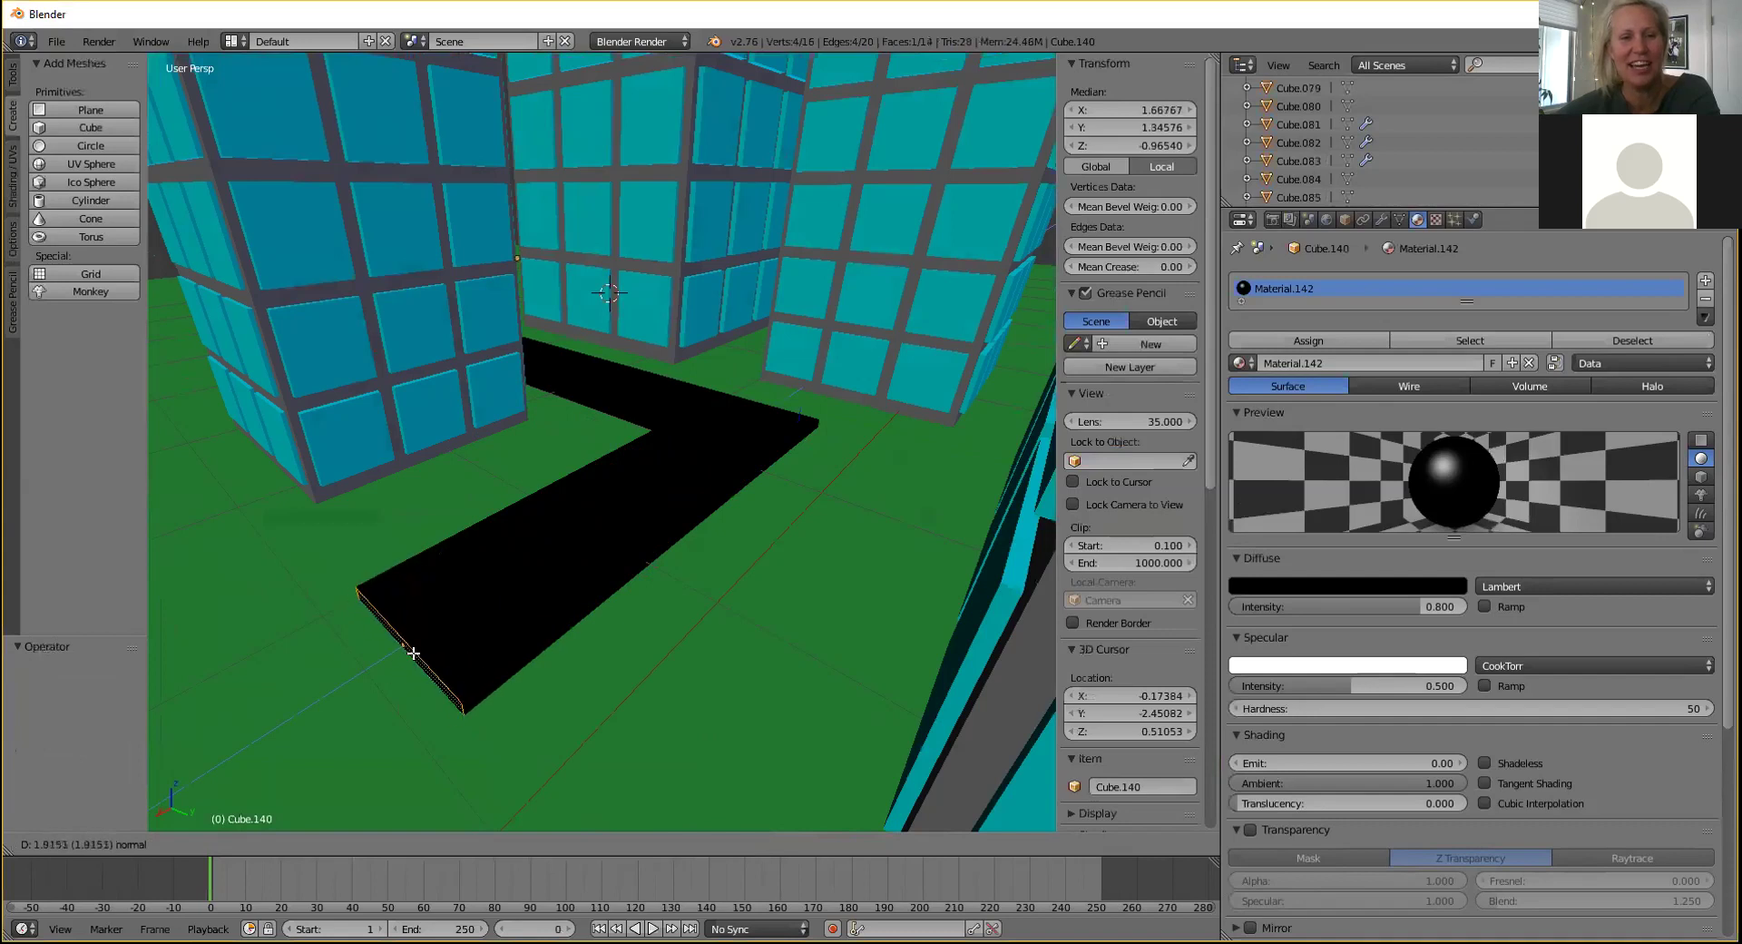
left_click(424, 634)
scroll(479, 580, "down", 5)
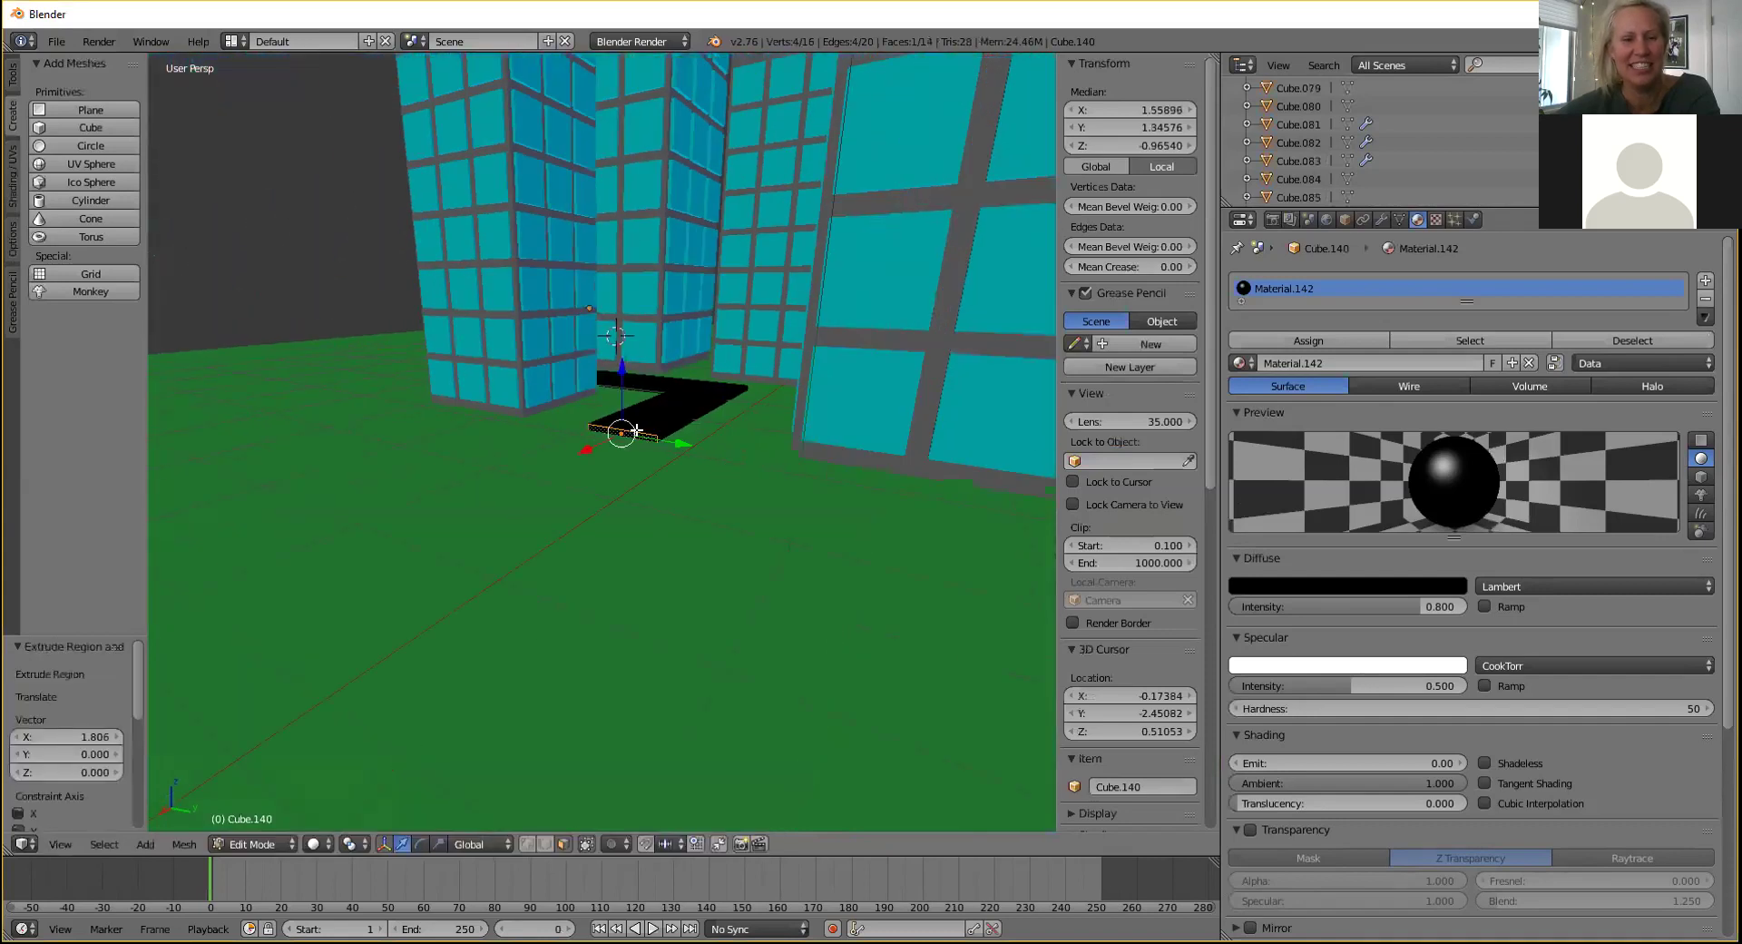
key("g")
key("x")
left_click(183, 644)
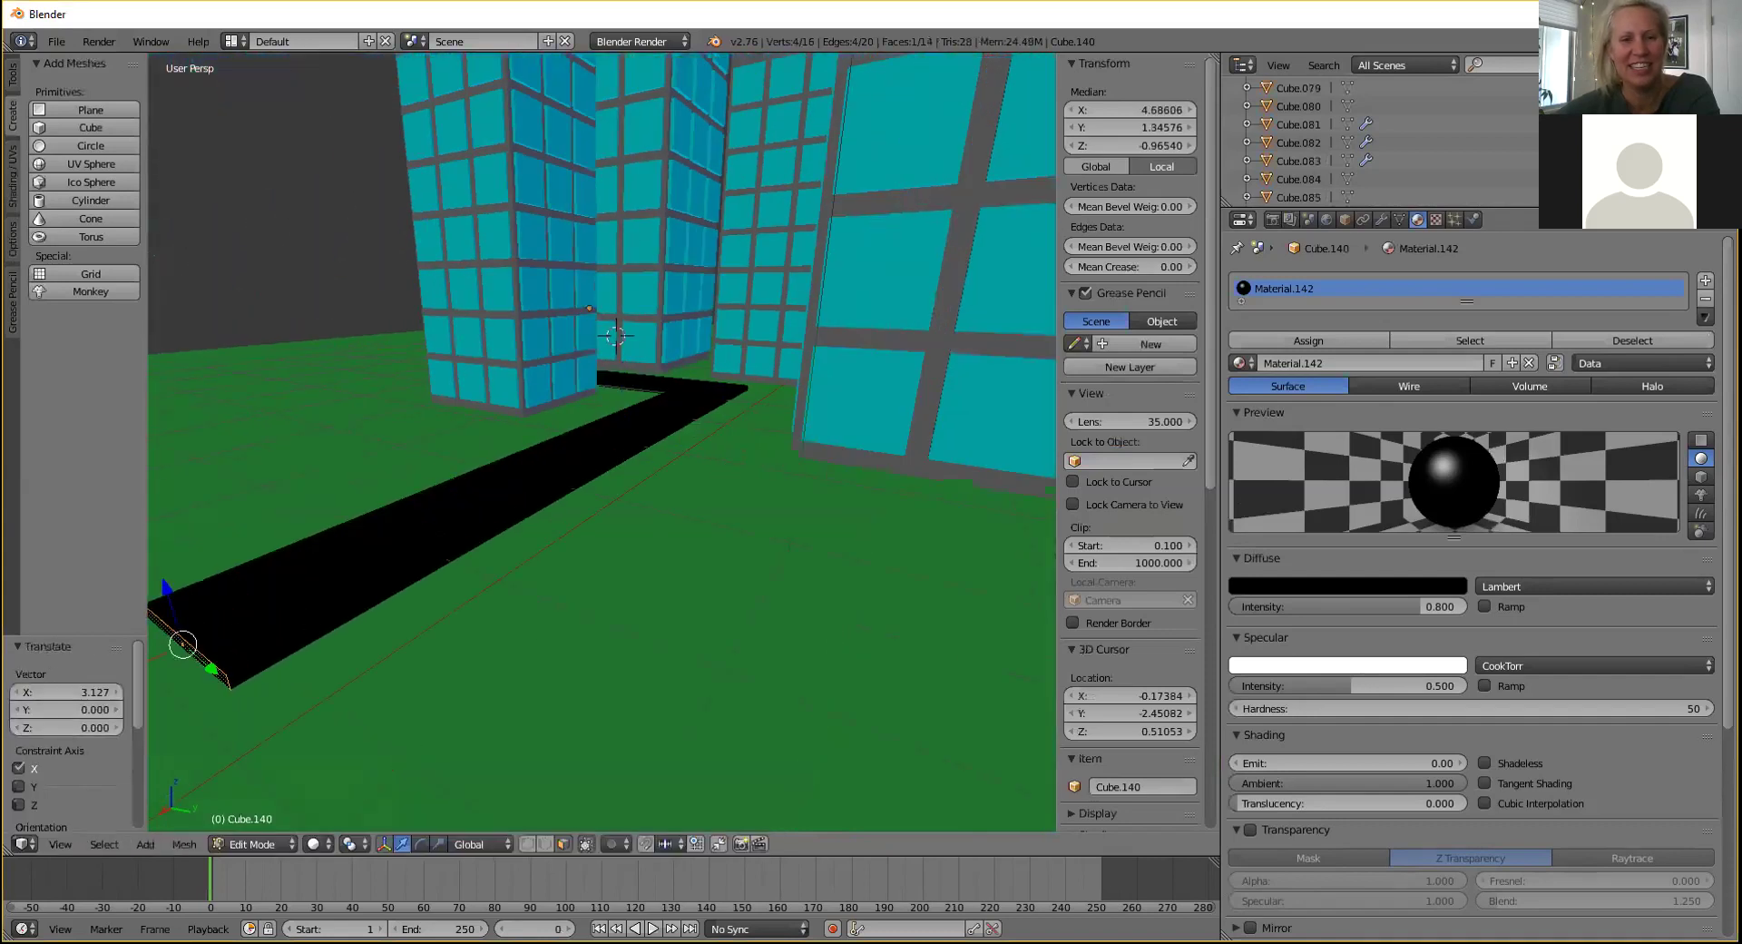
scroll(563, 389, "down", 7)
key("g")
key("x")
left_click(642, 332)
Look down on the towers and L-shaped road, then return to Object Mode.
middle_click_drag(642, 332, 792, 339)
scroll(754, 395, "up", 3)
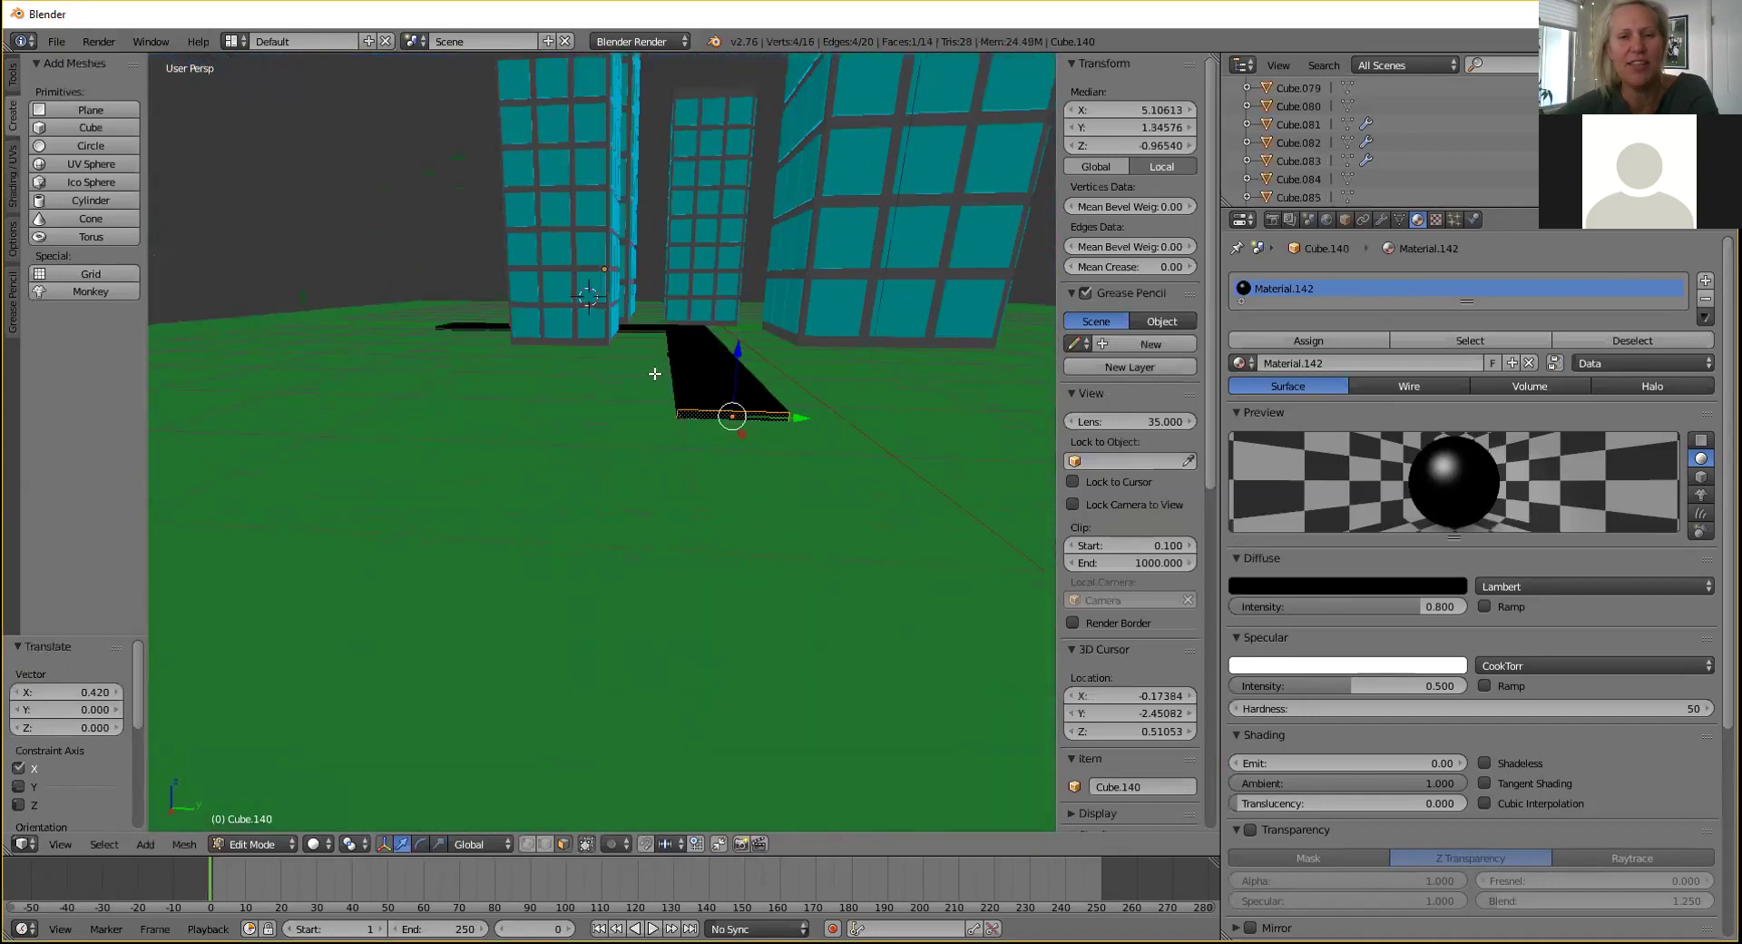
scroll(655, 373, "up", 4)
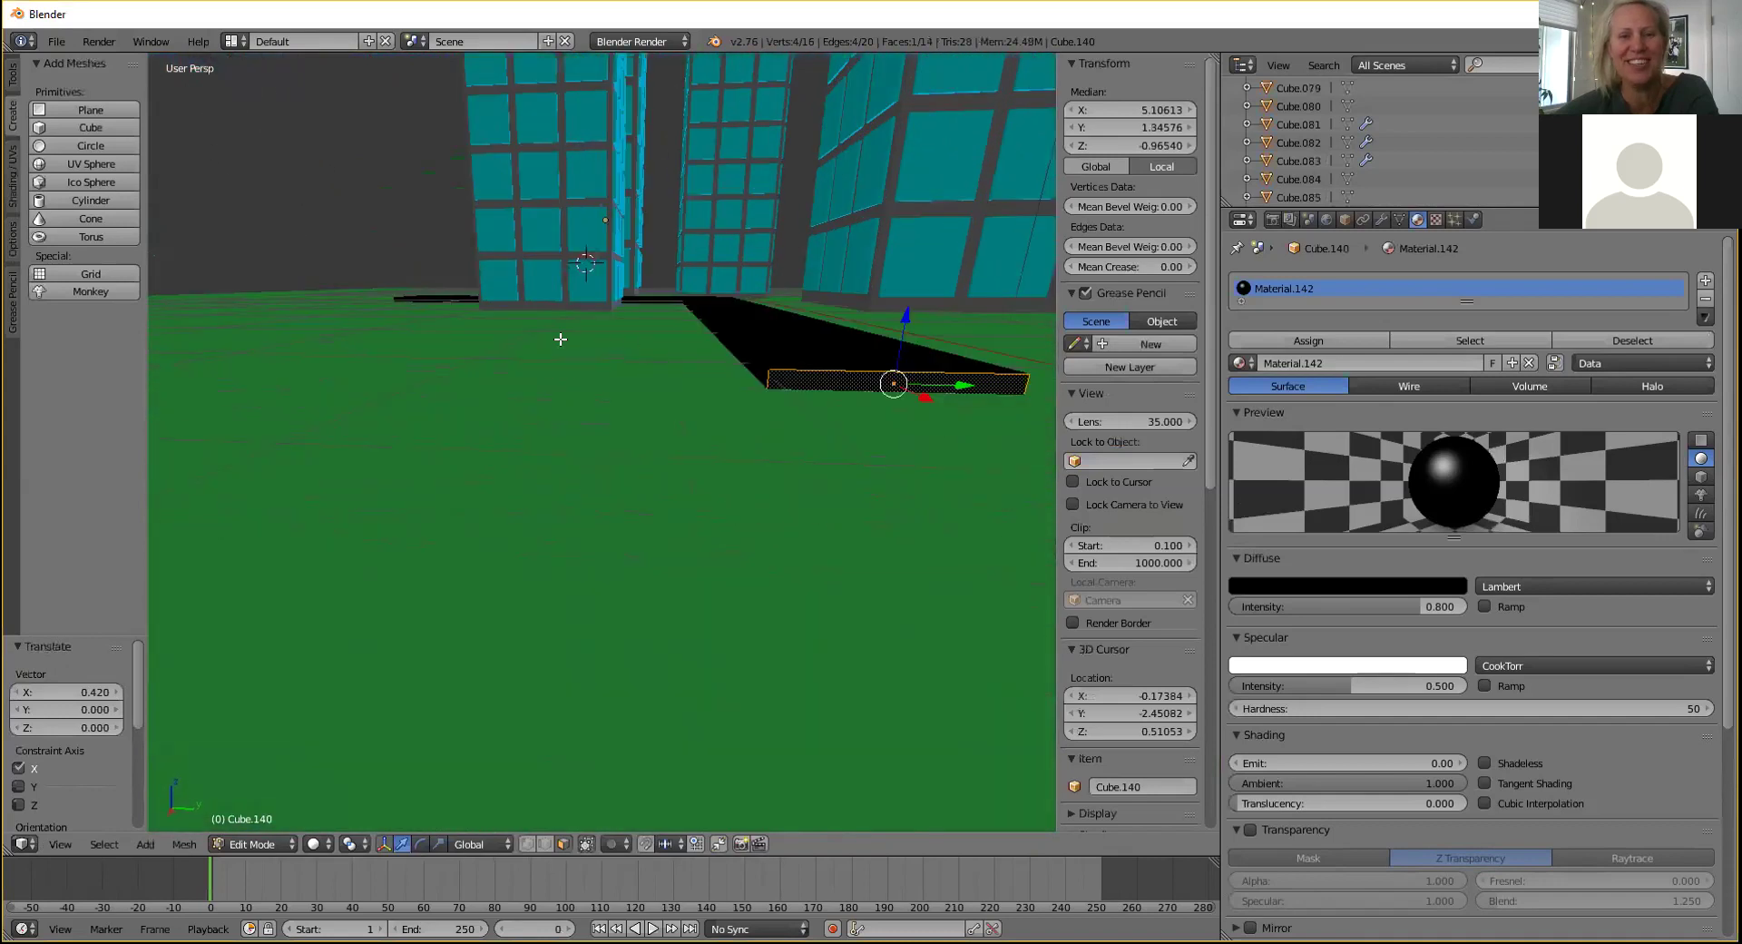
middle_click_drag(560, 338, 727, 431)
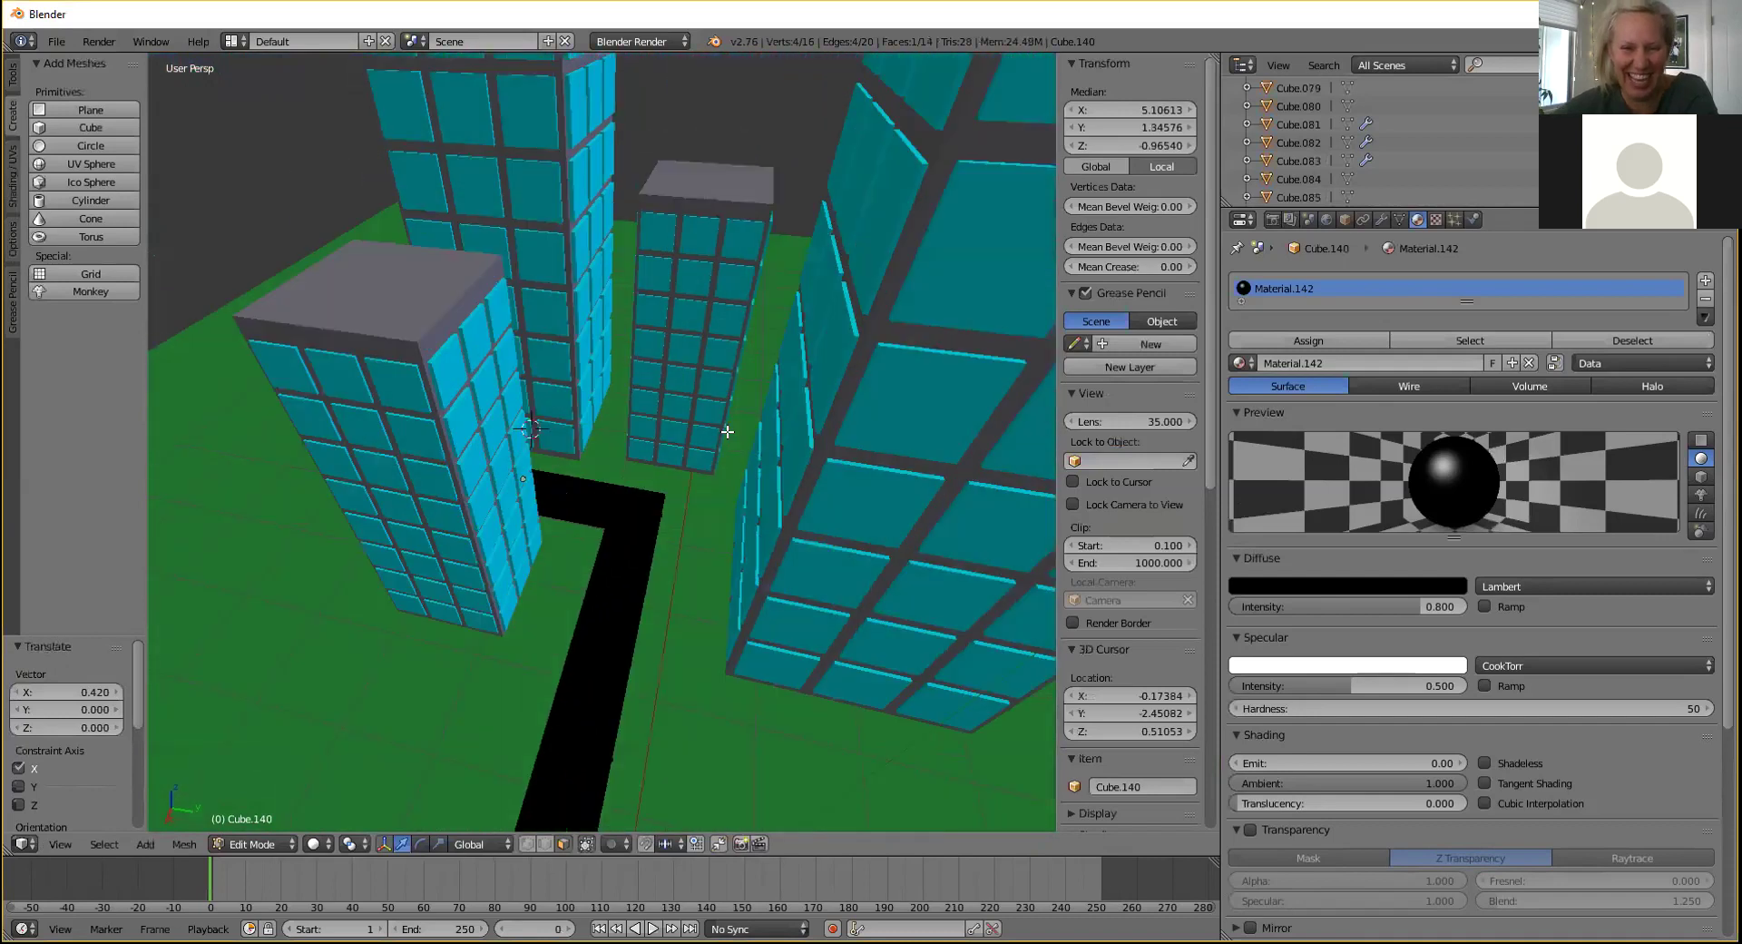
scroll(727, 431, "down", 3)
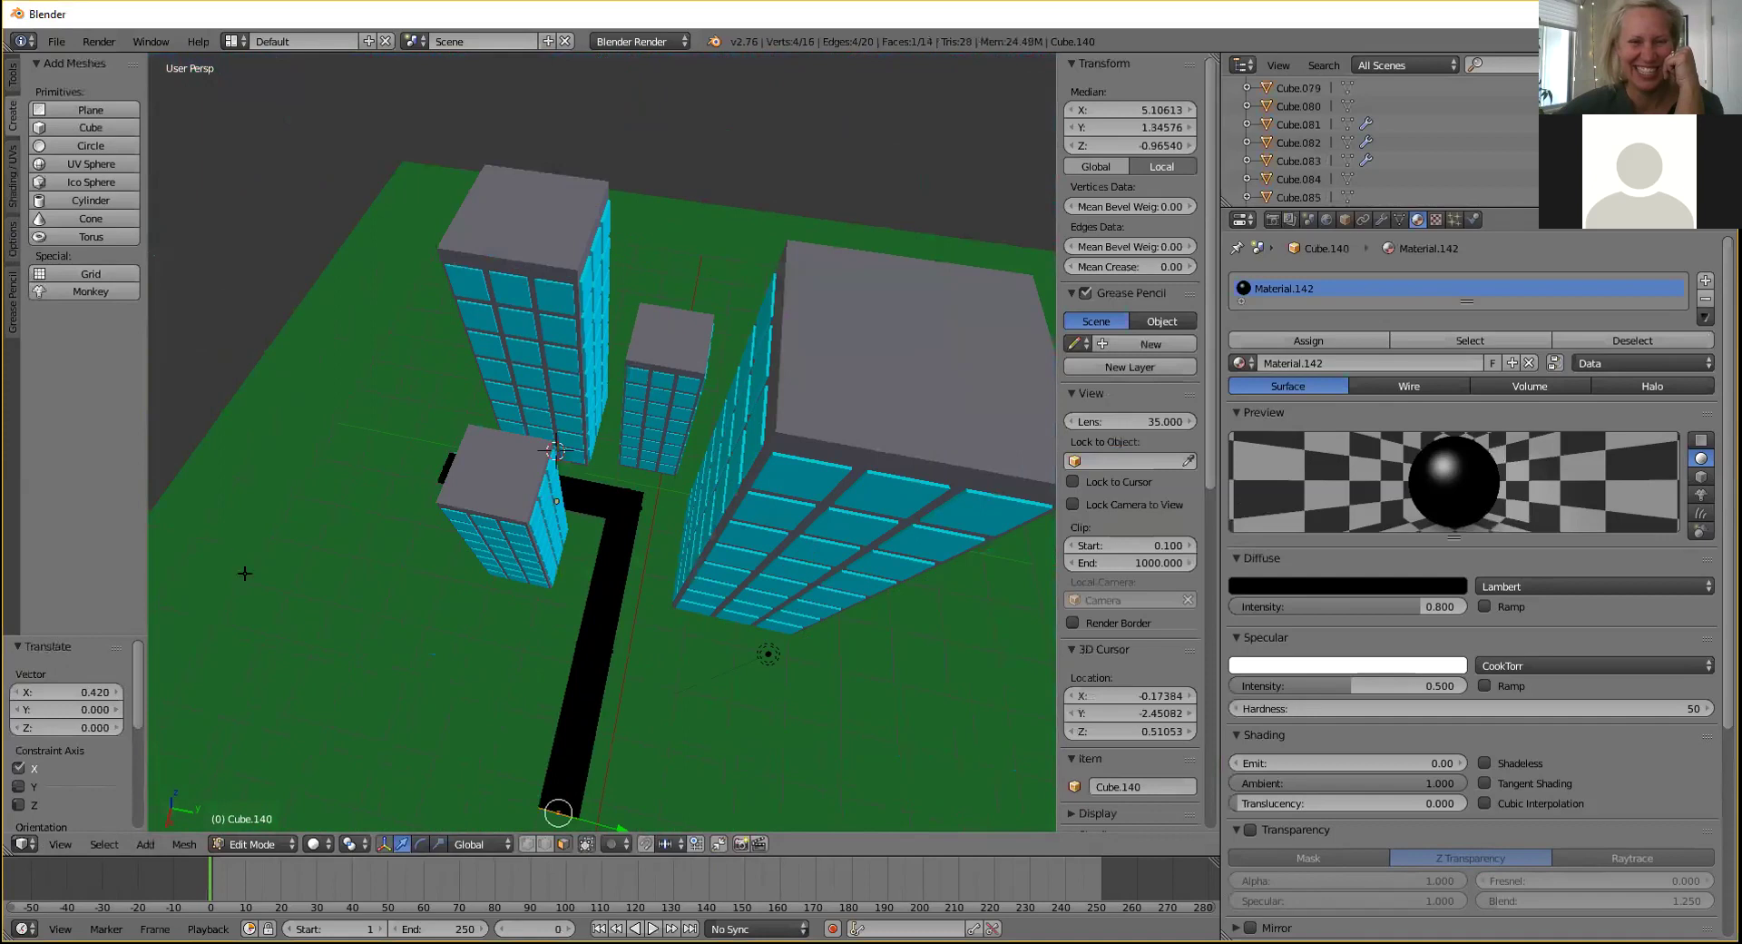
left_click(260, 843)
left_click(267, 821)
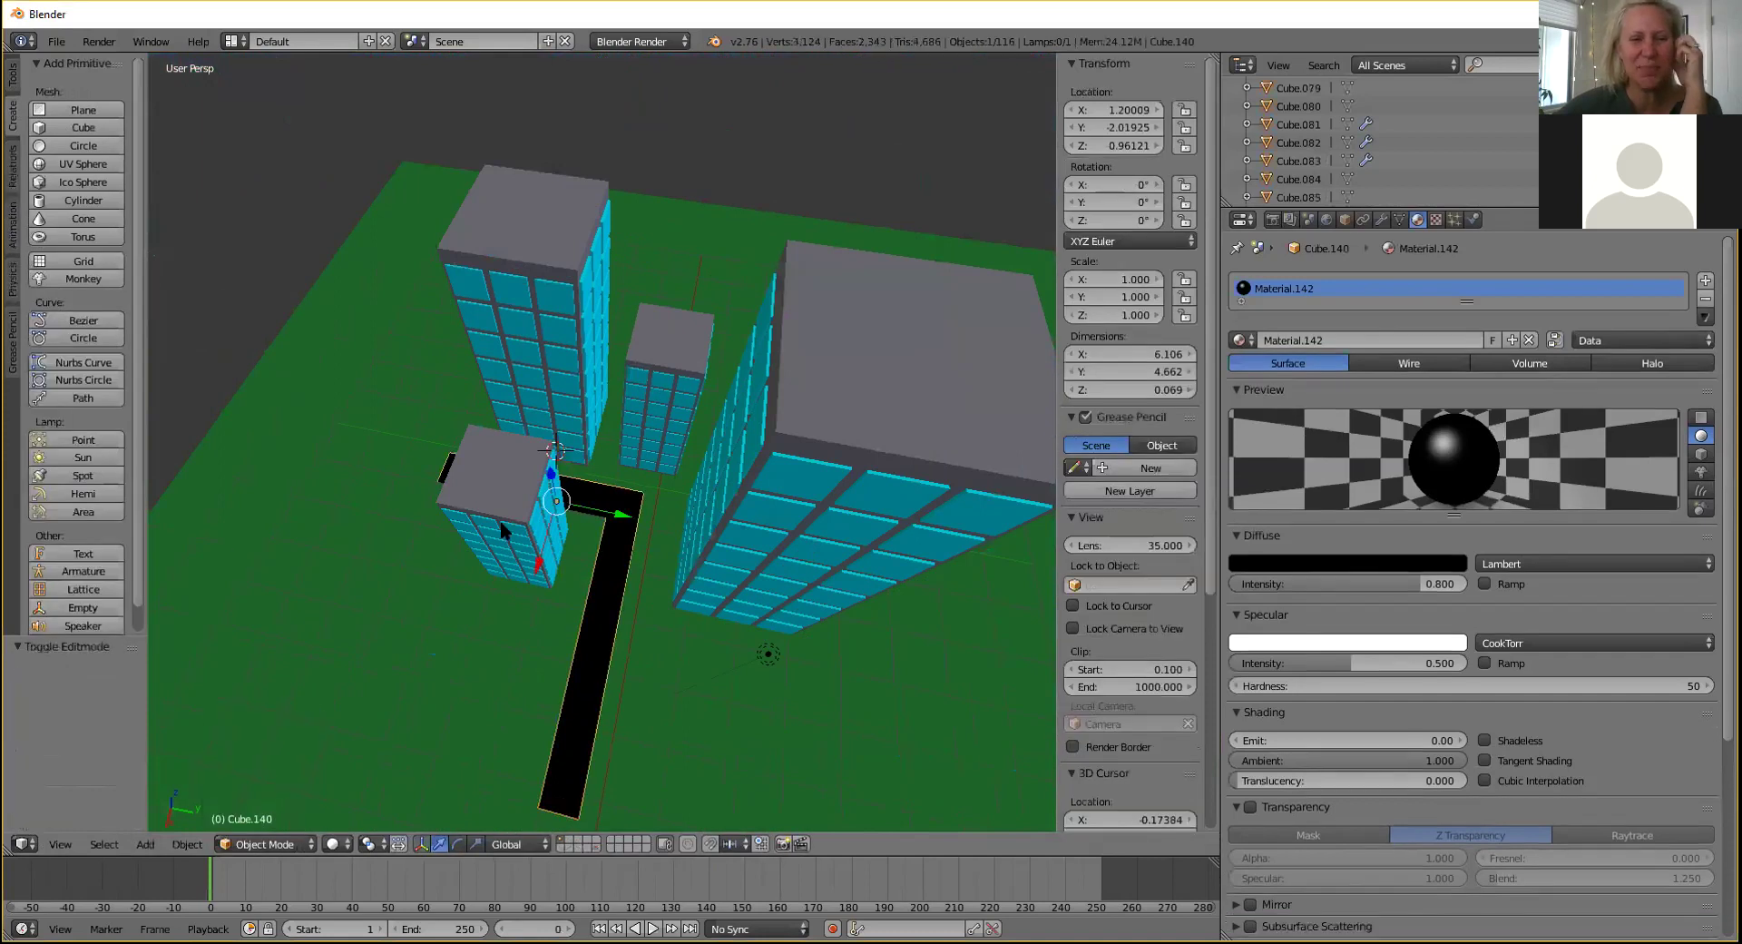
Select the tall right block and start a box selection, then cancel it.
scroll(500, 520, "down", 3)
right_click(743, 395)
middle_click_drag(720, 433, 720, 428)
key("b")
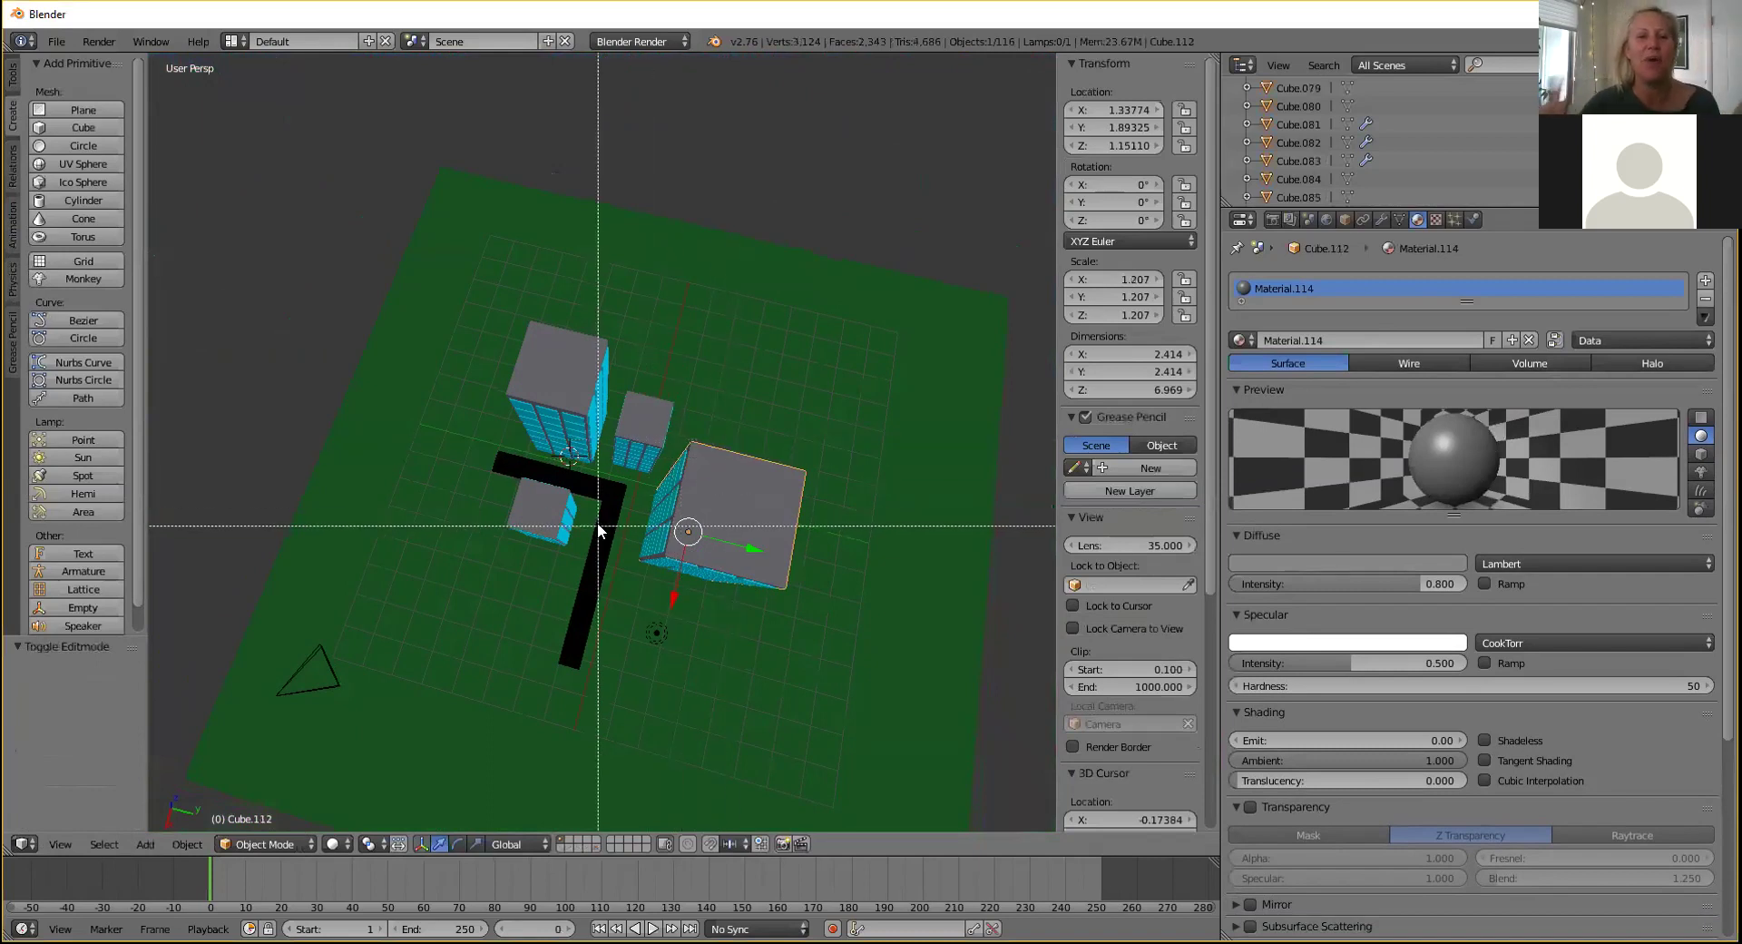
key("Escape")
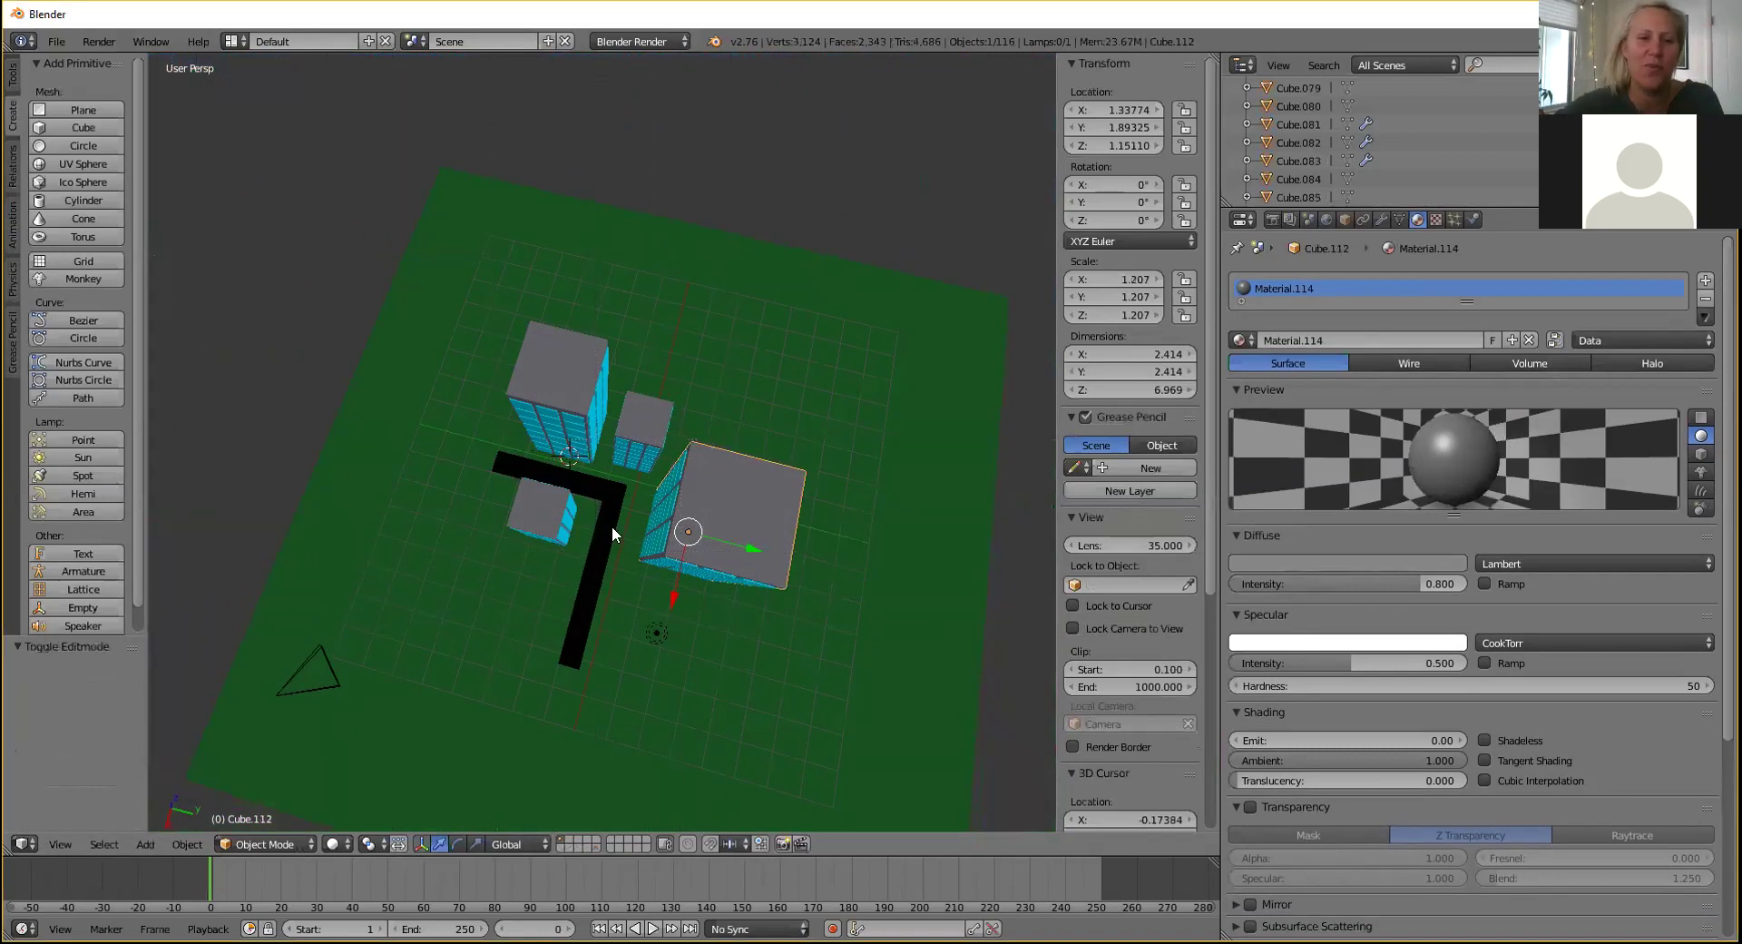
From a low angle, select the black road and switch it to Edit Mode.
middle_click_drag(611, 525, 668, 476)
scroll(668, 476, "up", 4)
scroll(664, 444, "up", 5)
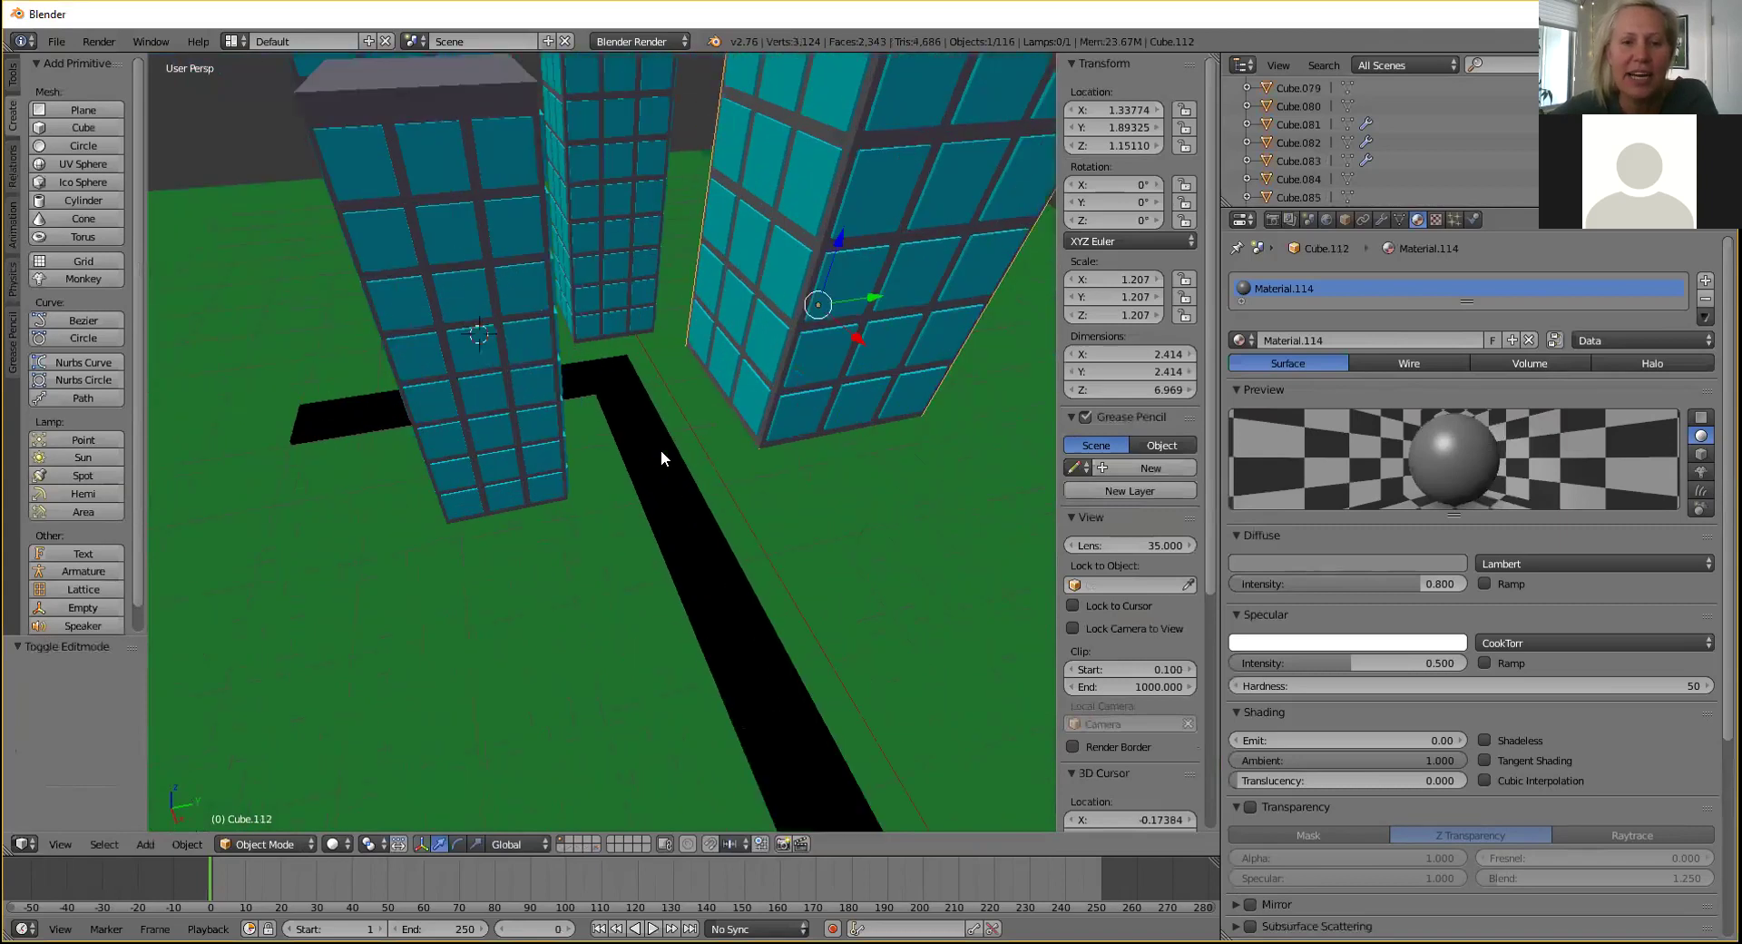
middle_click_drag(659, 448, 654, 404)
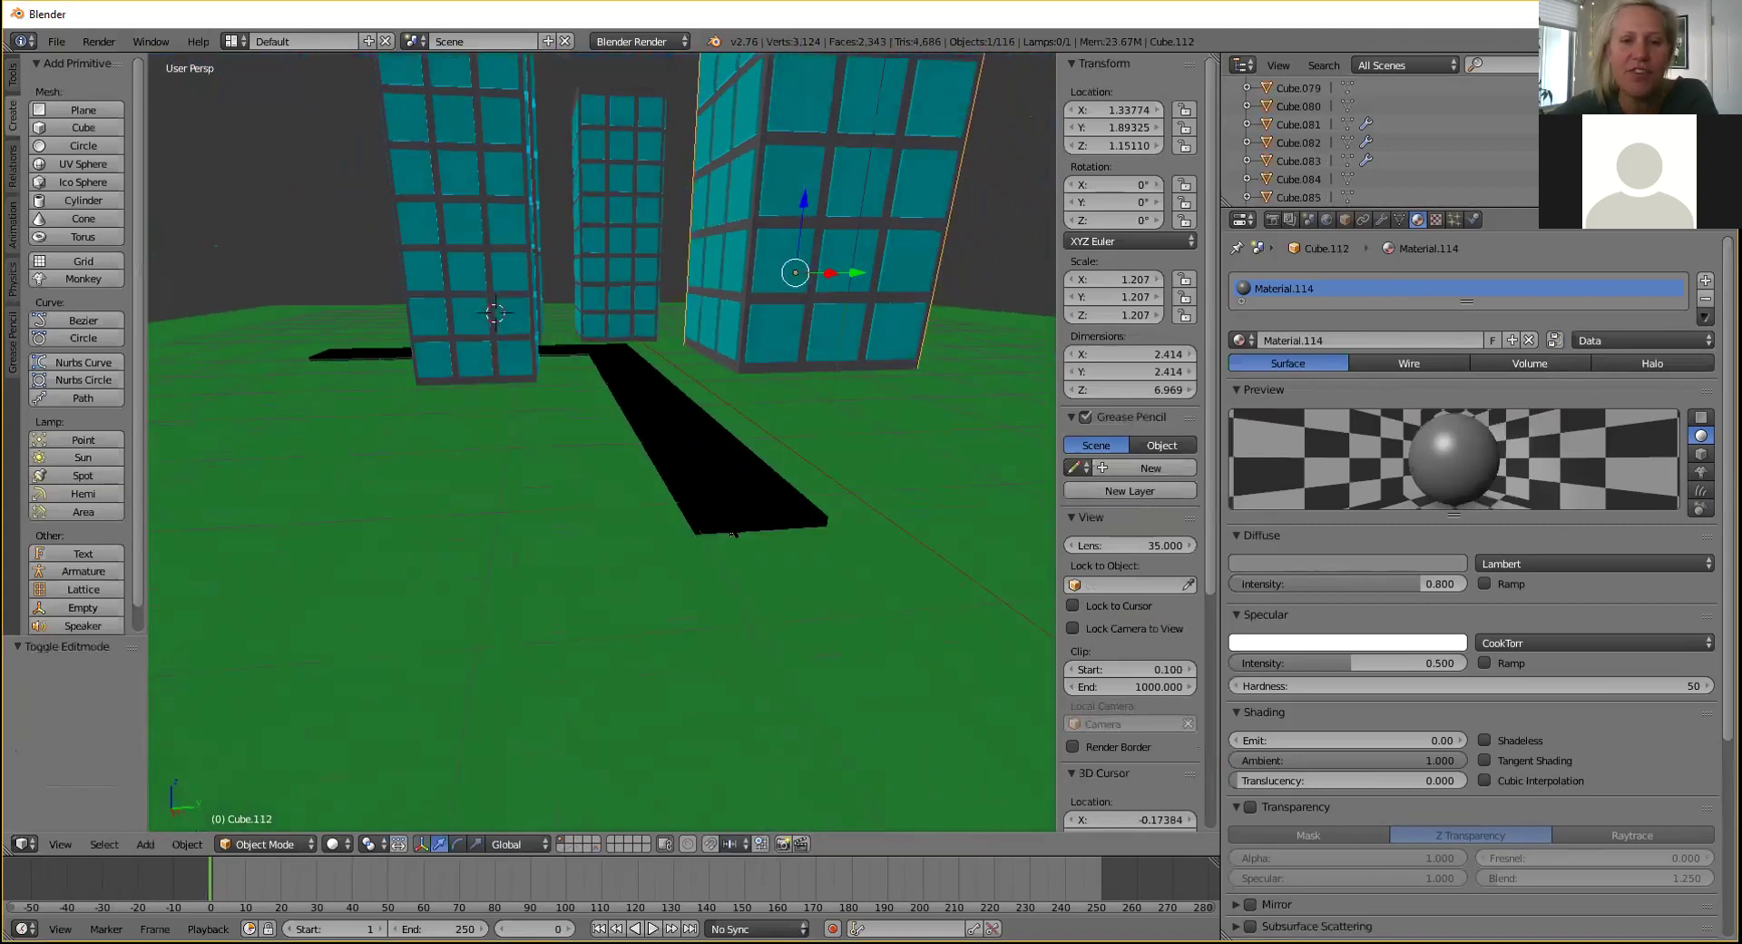
right_click(732, 524)
left_click(282, 844)
left_click(272, 809)
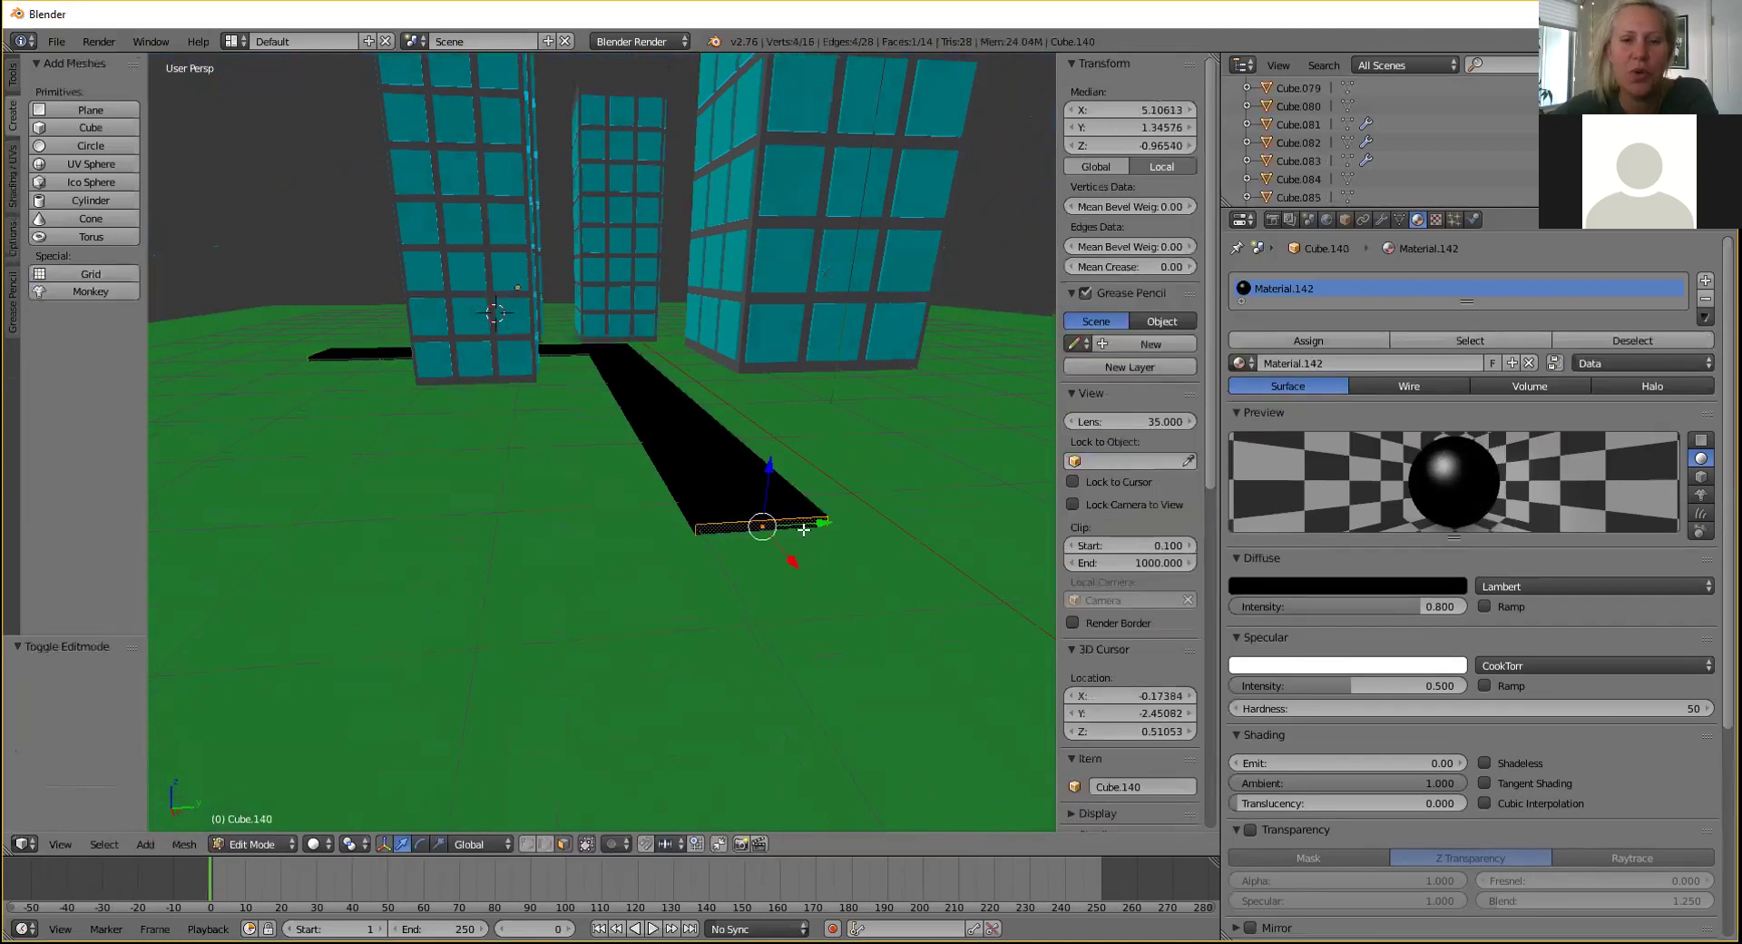
Slide the road's end edge along X between the buildings.
left_click_drag(789, 565, 651, 391)
middle_click_drag(665, 382, 625, 588)
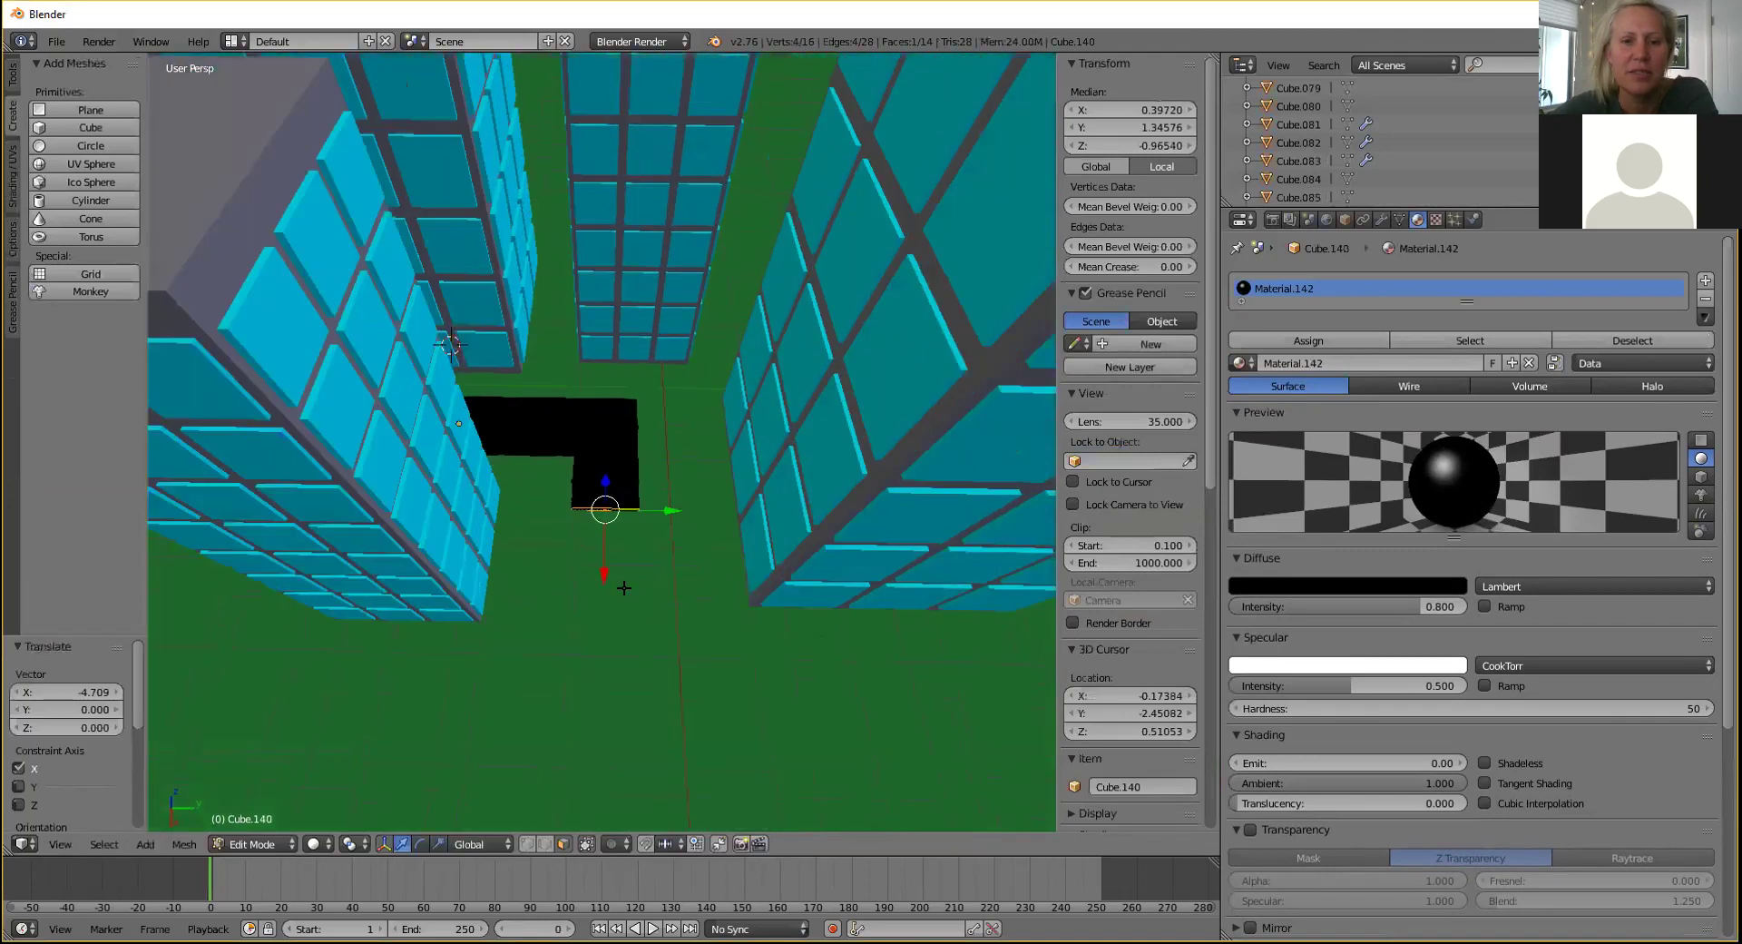
left_click_drag(601, 582, 703, 684)
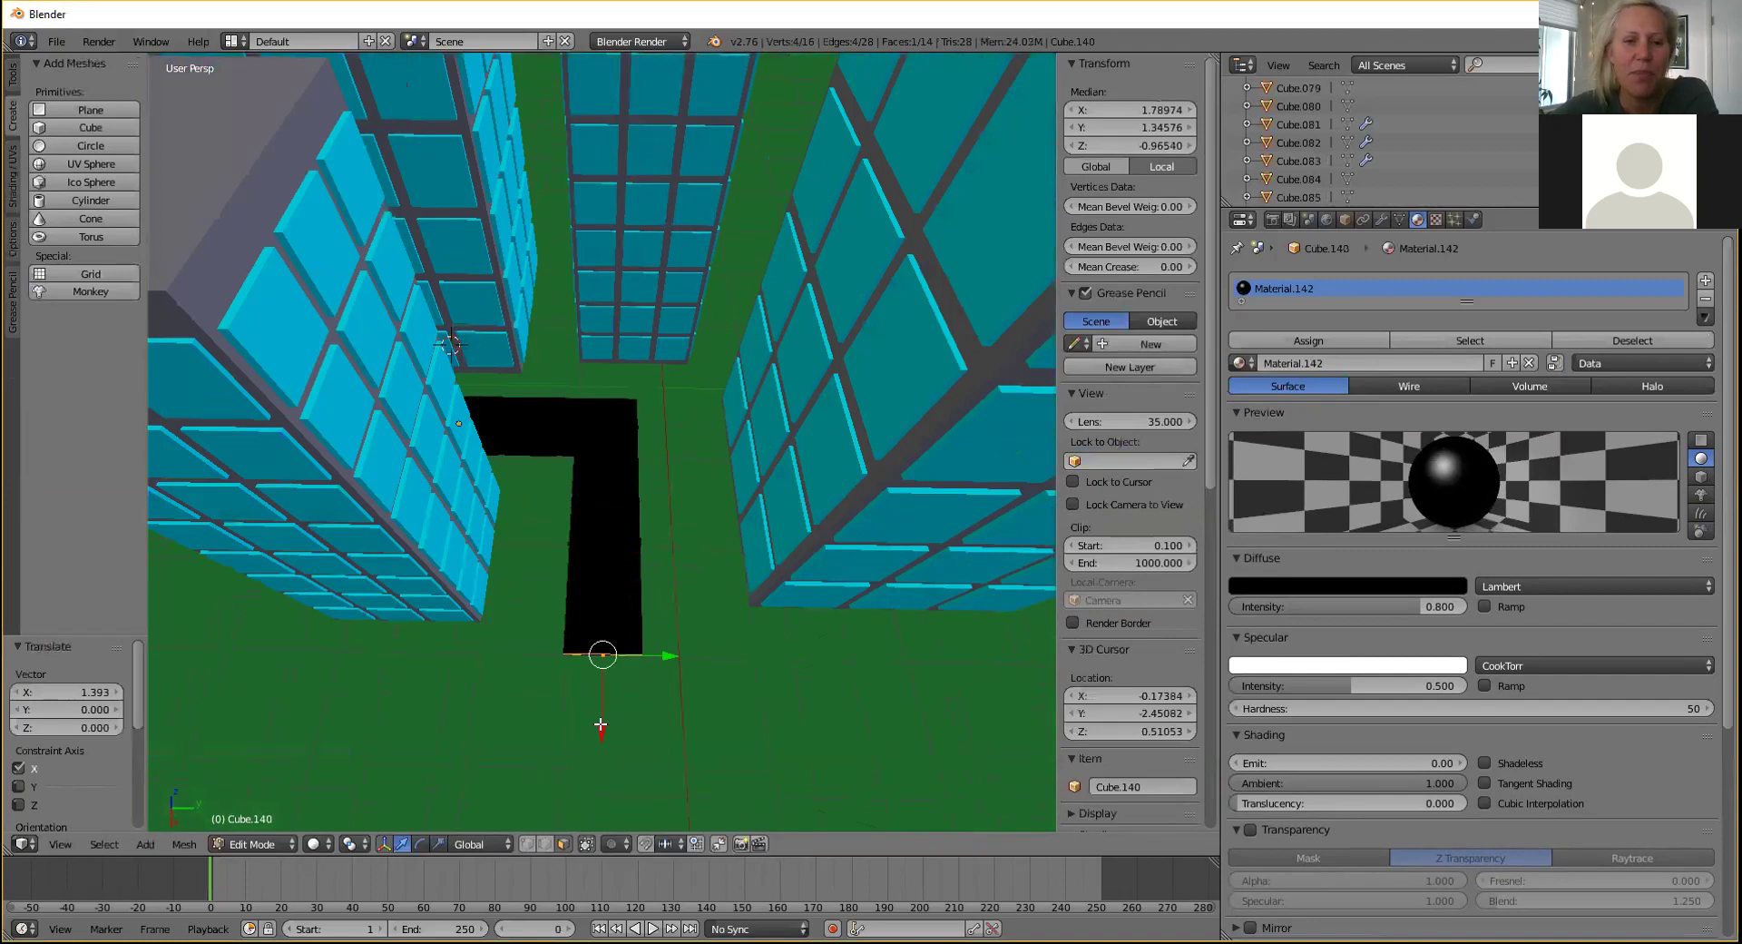
left_click_drag(604, 733, 617, 695)
middle_click_drag(672, 558, 428, 491)
Extrude a new road section, undo it, and shift the end face sideways.
key("e")
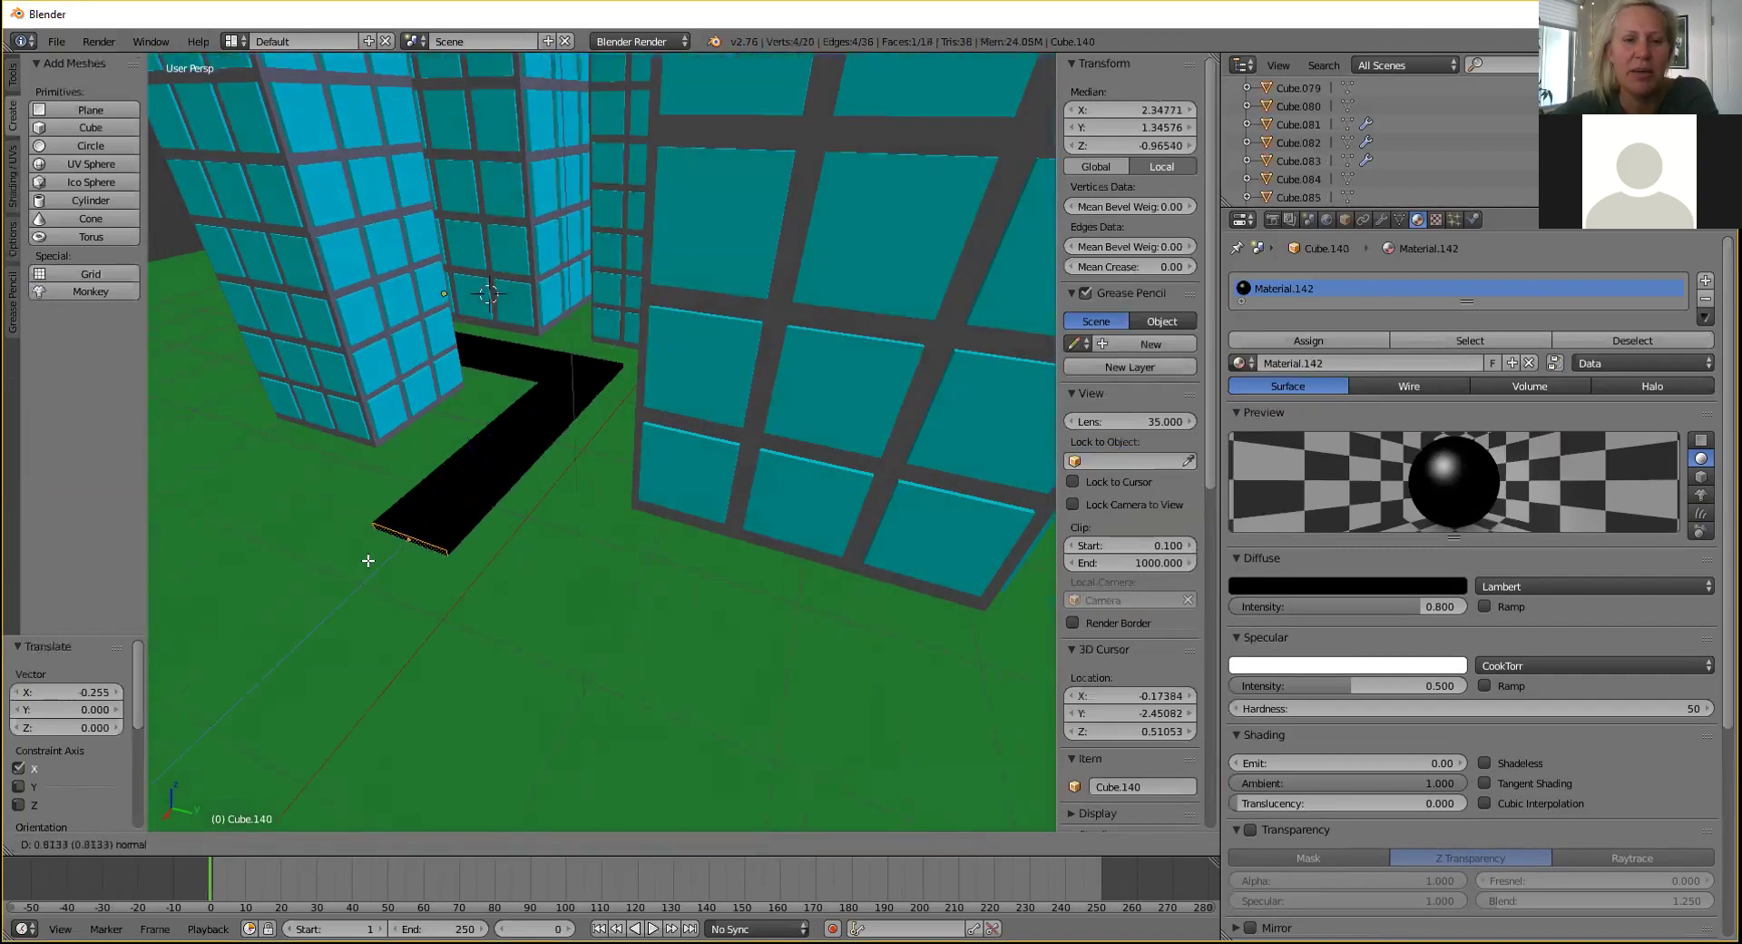
left_click(375, 559)
right_click(481, 519)
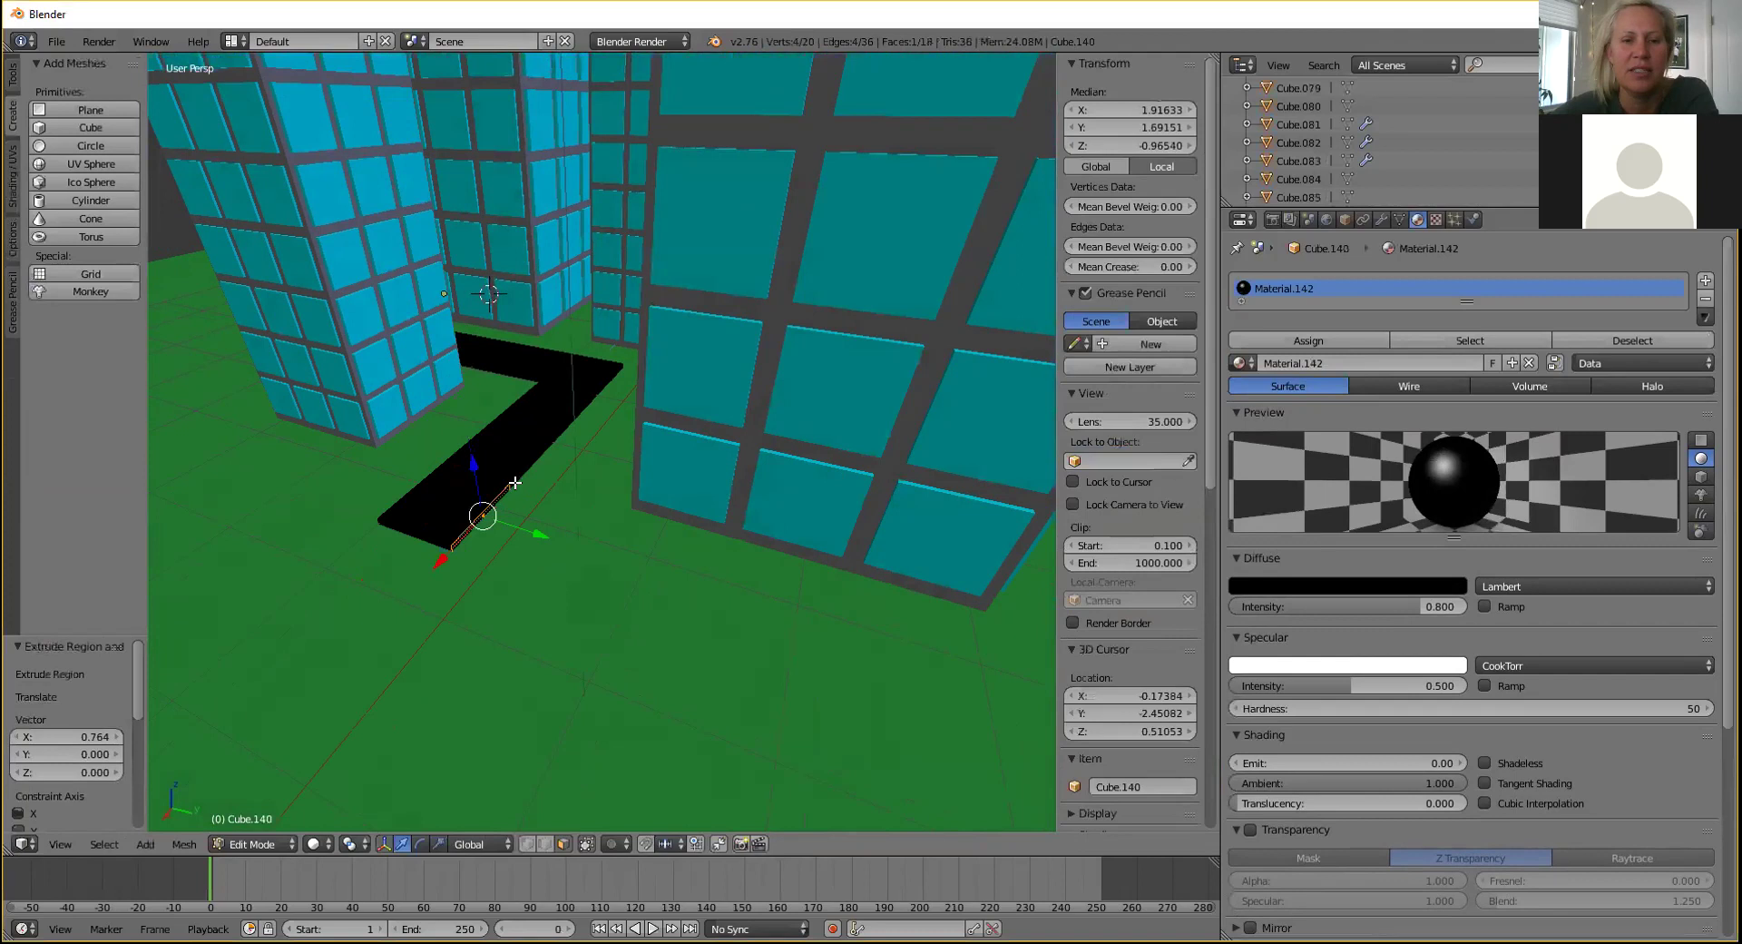
key("ctrl+z")
key("ctrl+z")
left_click_drag(433, 518, 403, 559)
Extrude another road section, discard a side-edge nudge, and begin a long extrusion.
key("e")
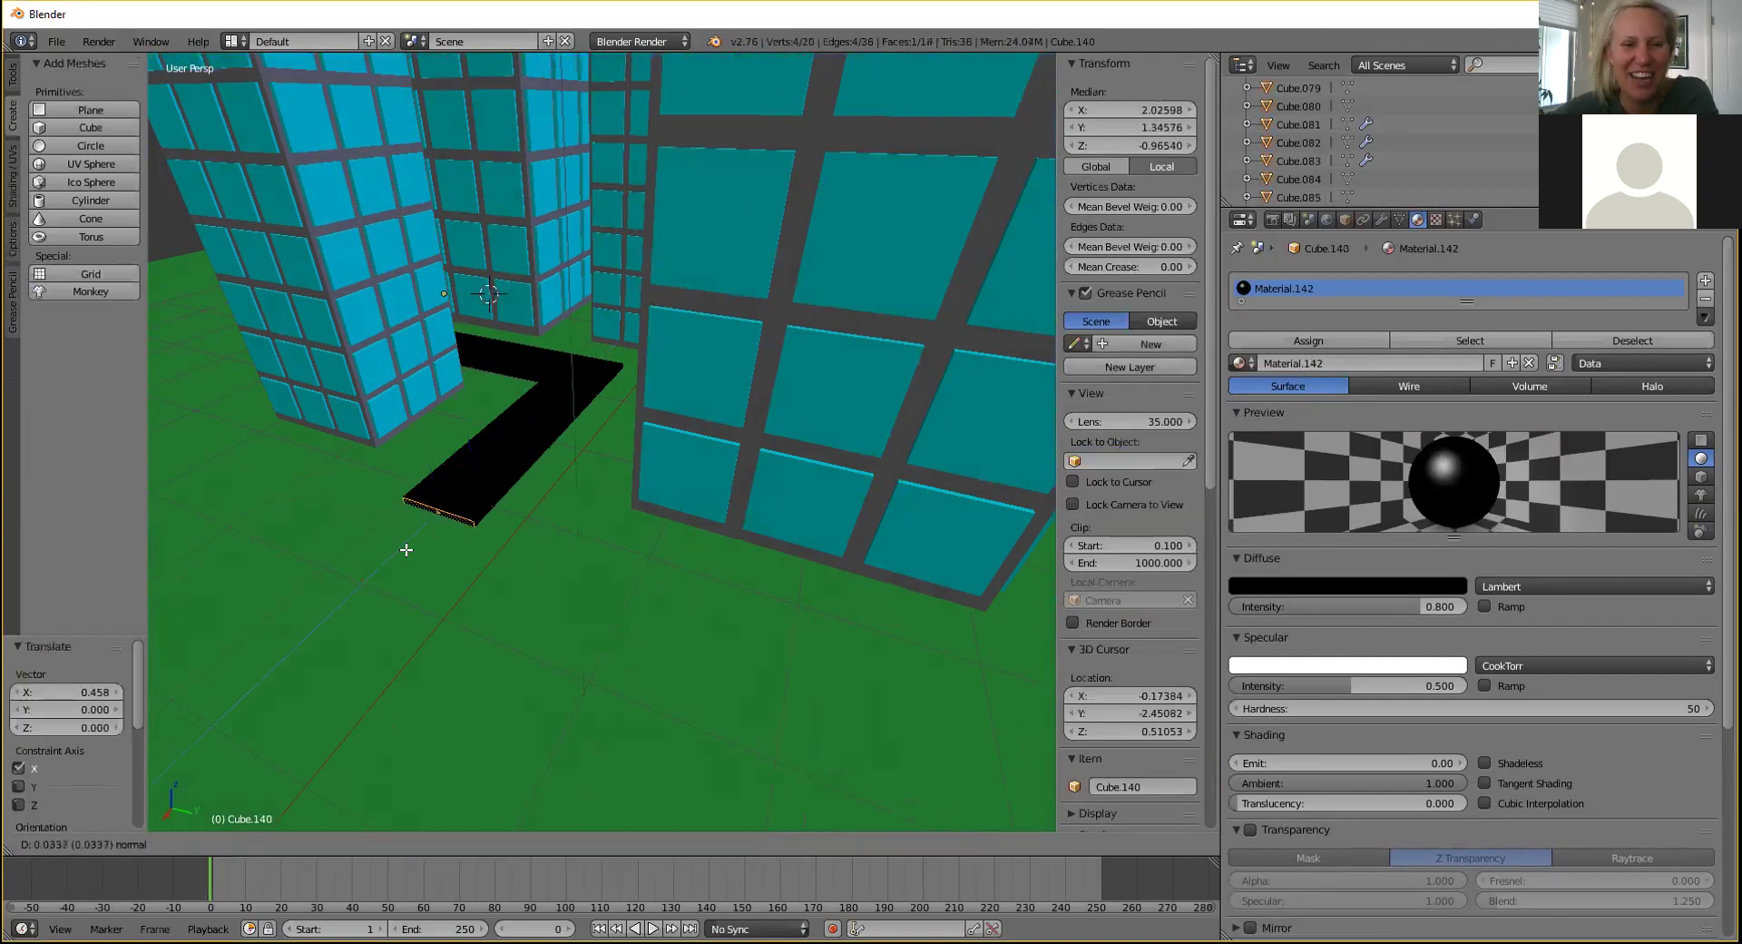
left_click(364, 603)
right_click(441, 553)
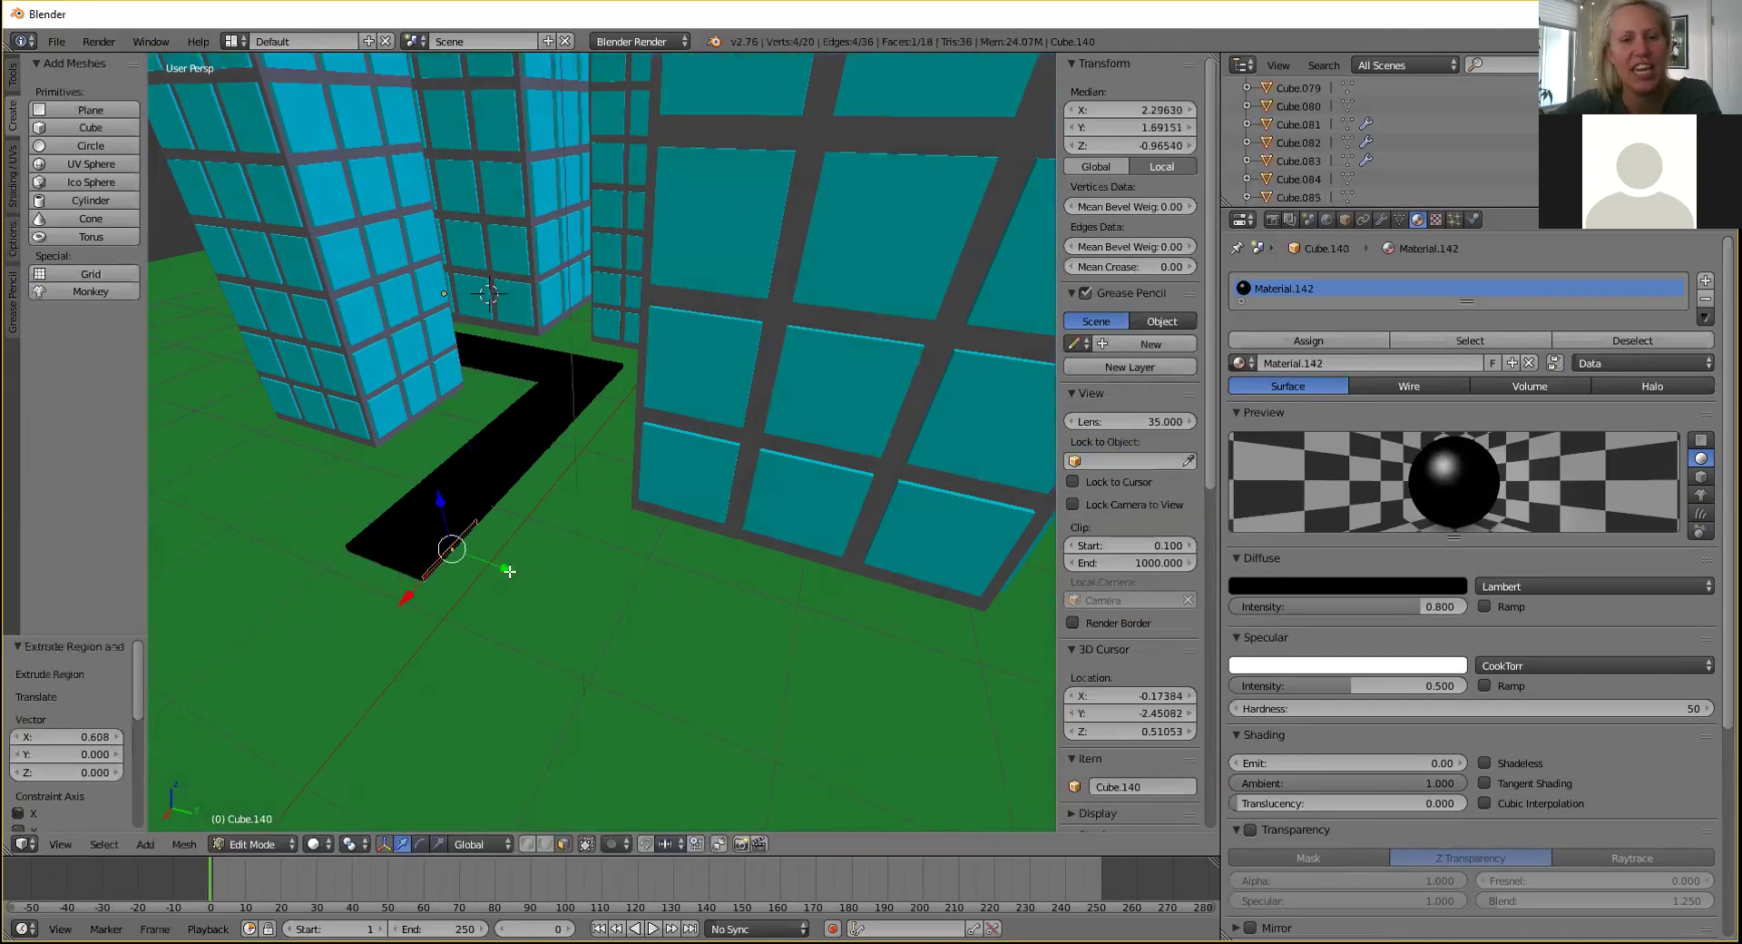
left_click_drag(500, 568, 517, 570)
key("ctrl+z")
key("e")
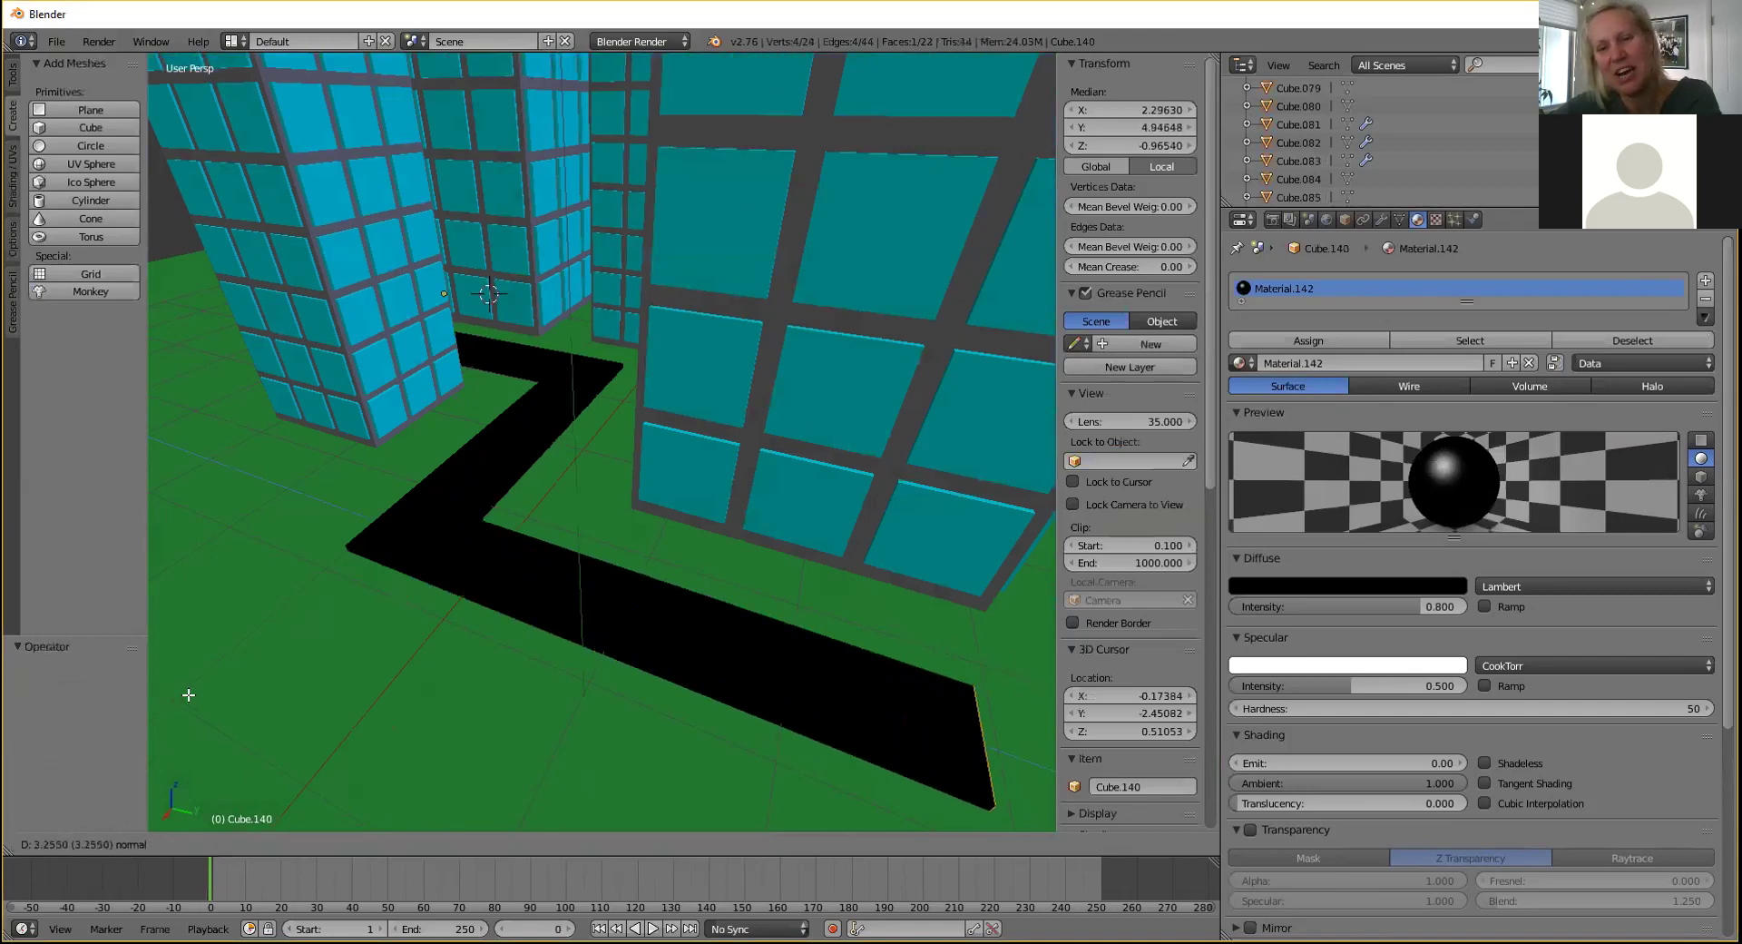
Finish the long road extension and fine-tune its end along Y.
left_click(220, 692)
middle_click_drag(401, 525, 373, 486)
middle_click_drag(567, 468, 526, 490)
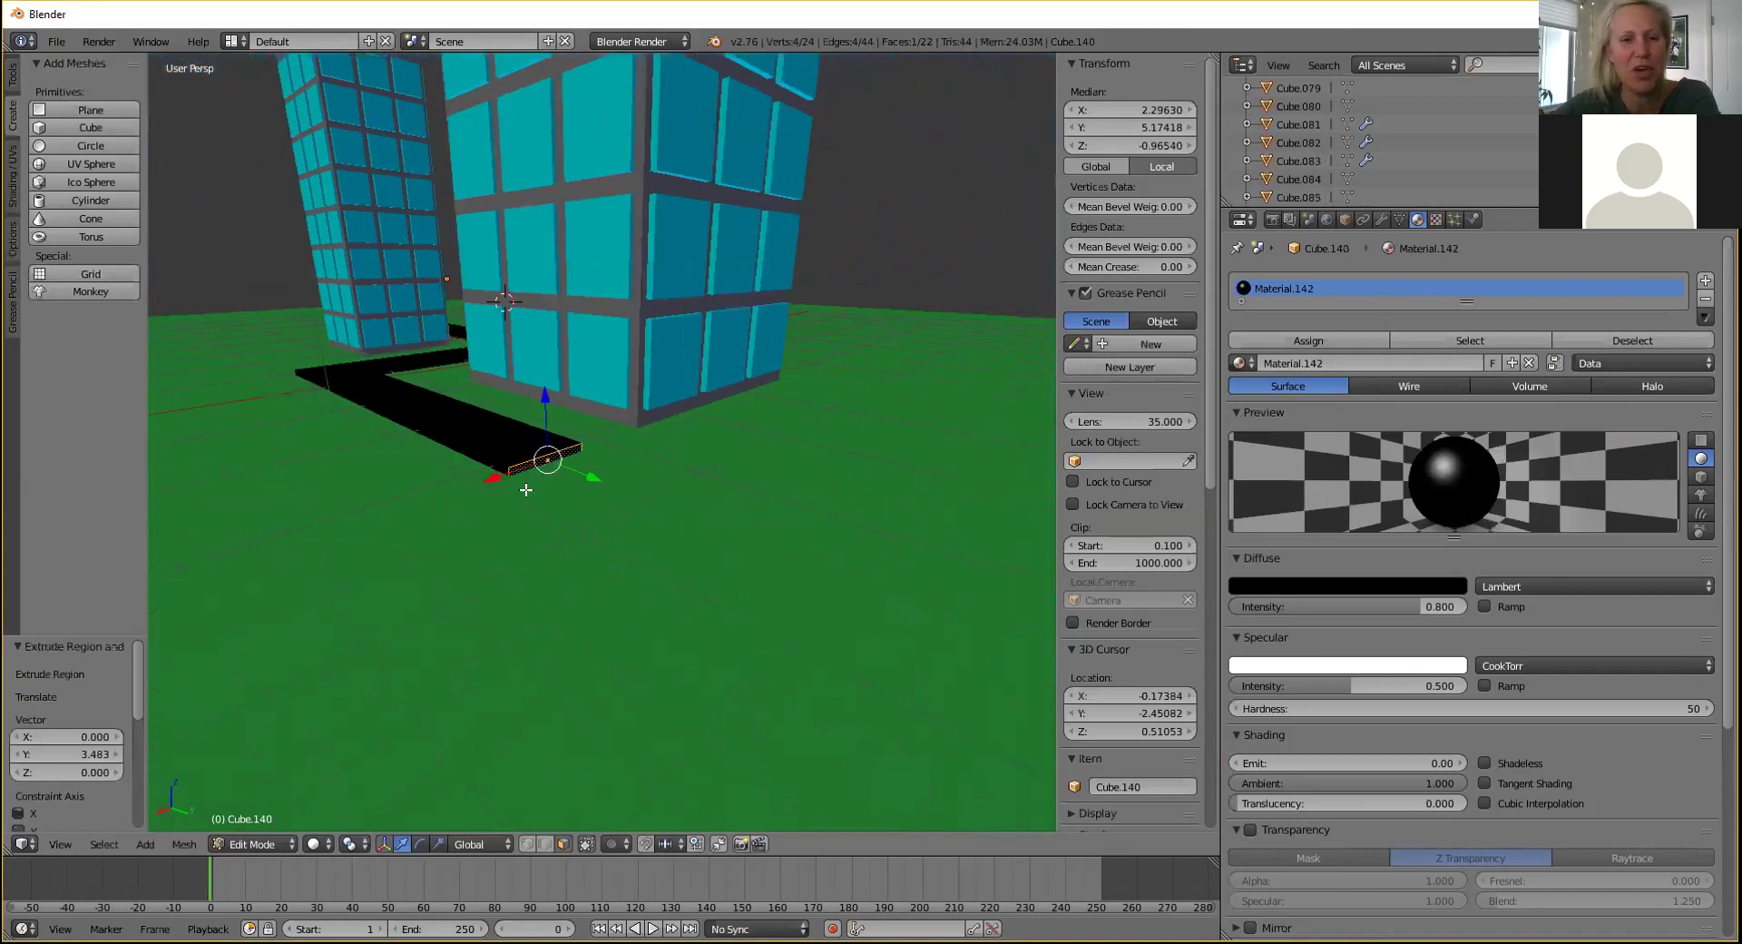
left_click_drag(588, 473, 633, 494)
left_click(681, 530)
middle_click_drag(635, 494, 553, 497)
Extrude another section, then extrude a side face 3.664 units along negative X.
key("e")
left_click(233, 575)
middle_click_drag(233, 575, 554, 407)
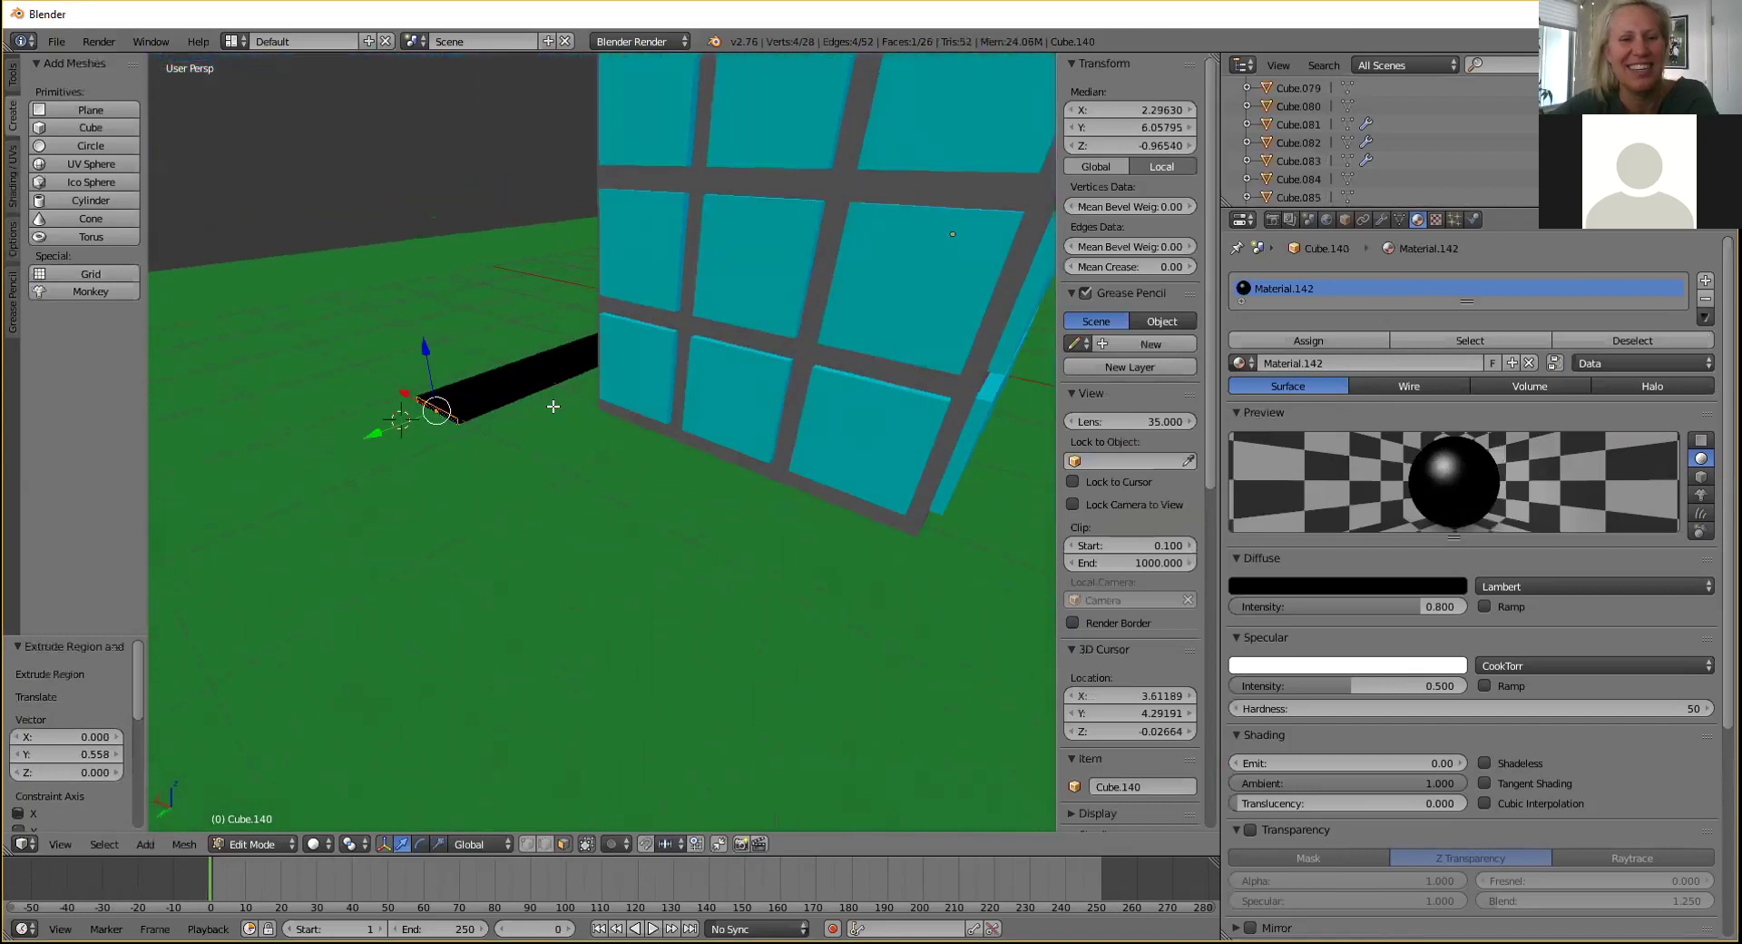
right_click(482, 410)
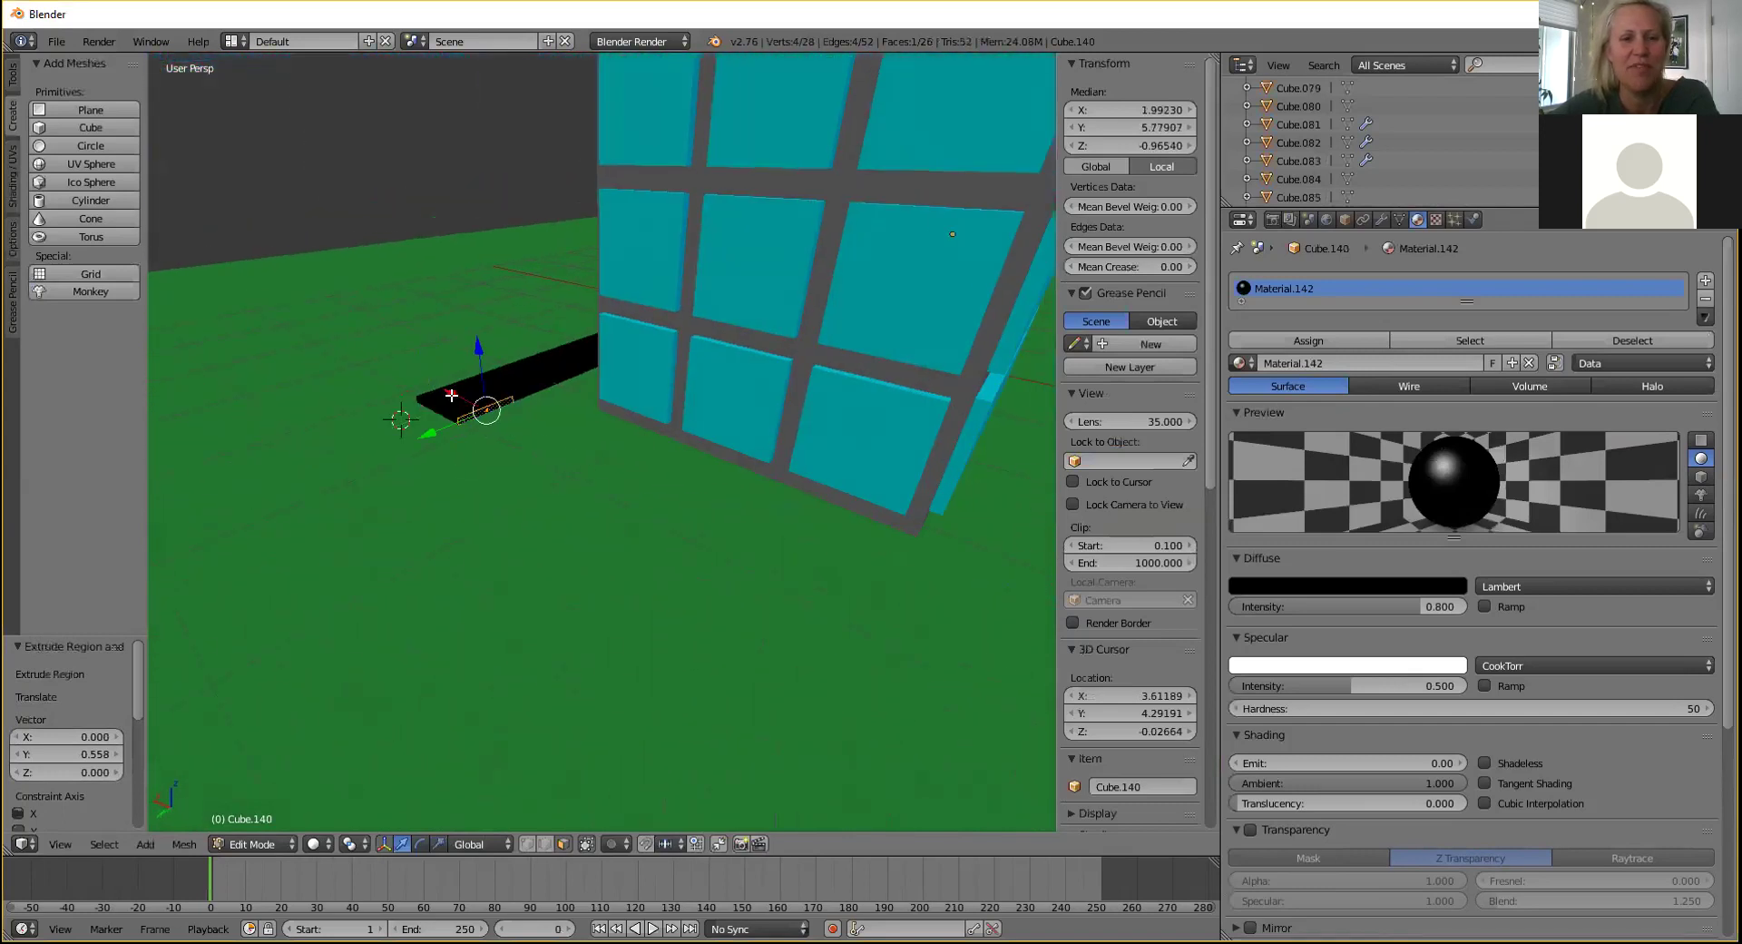
key("e")
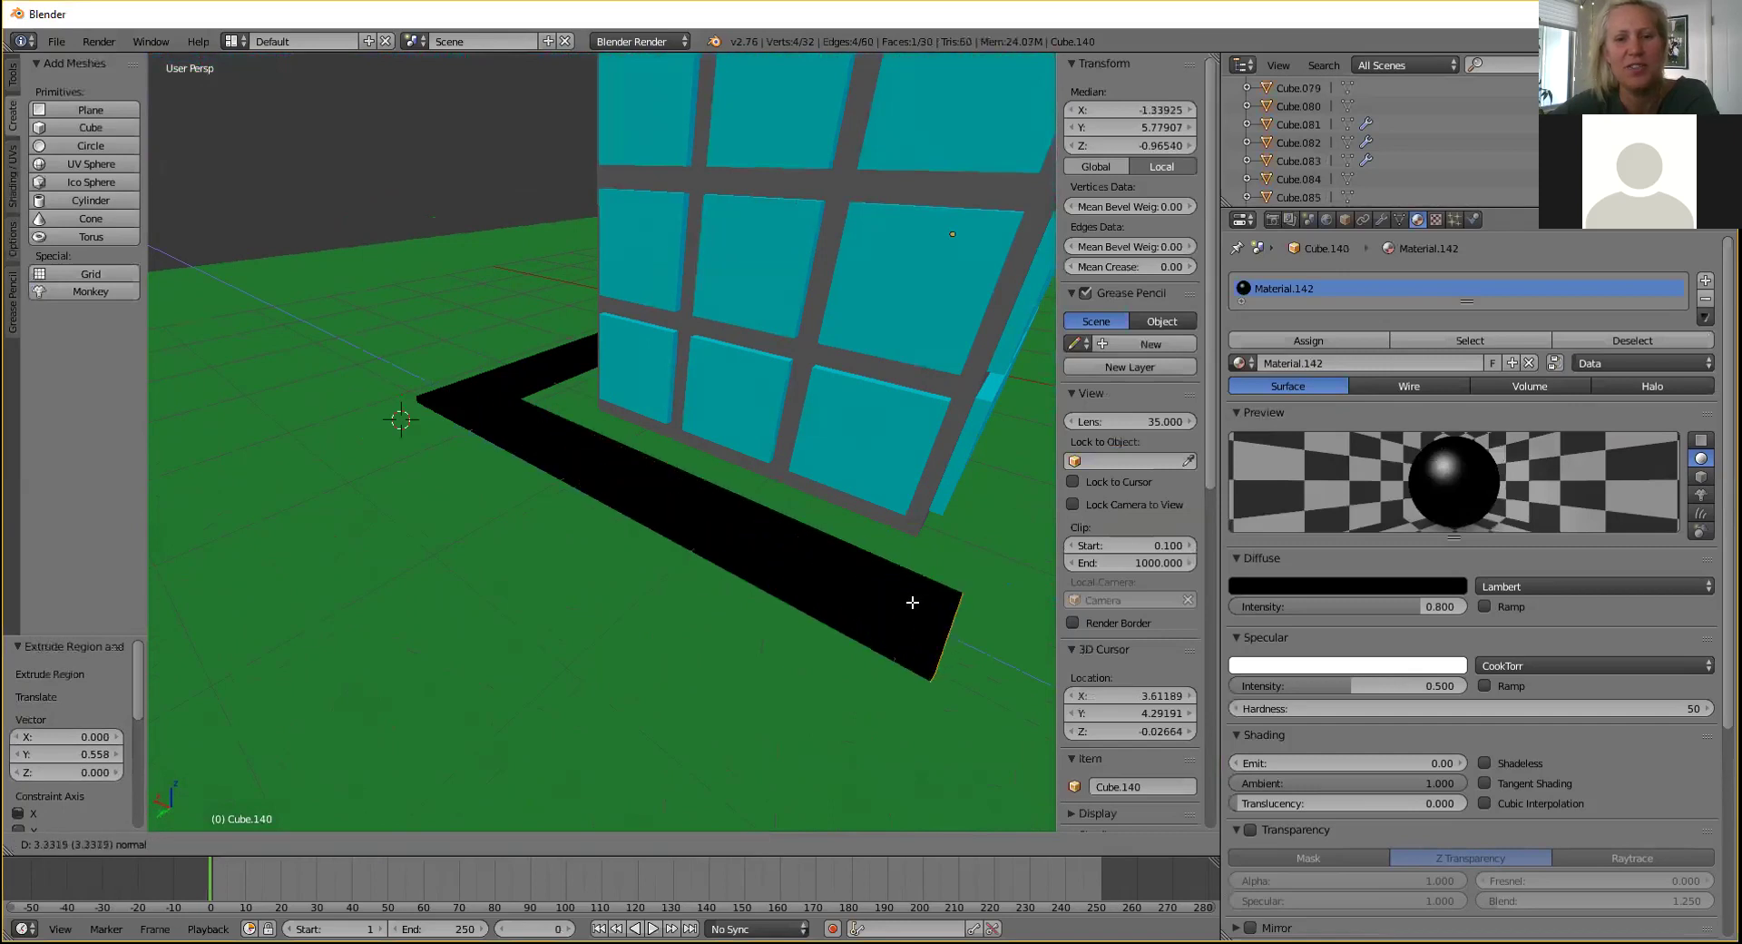
left_click(1012, 656)
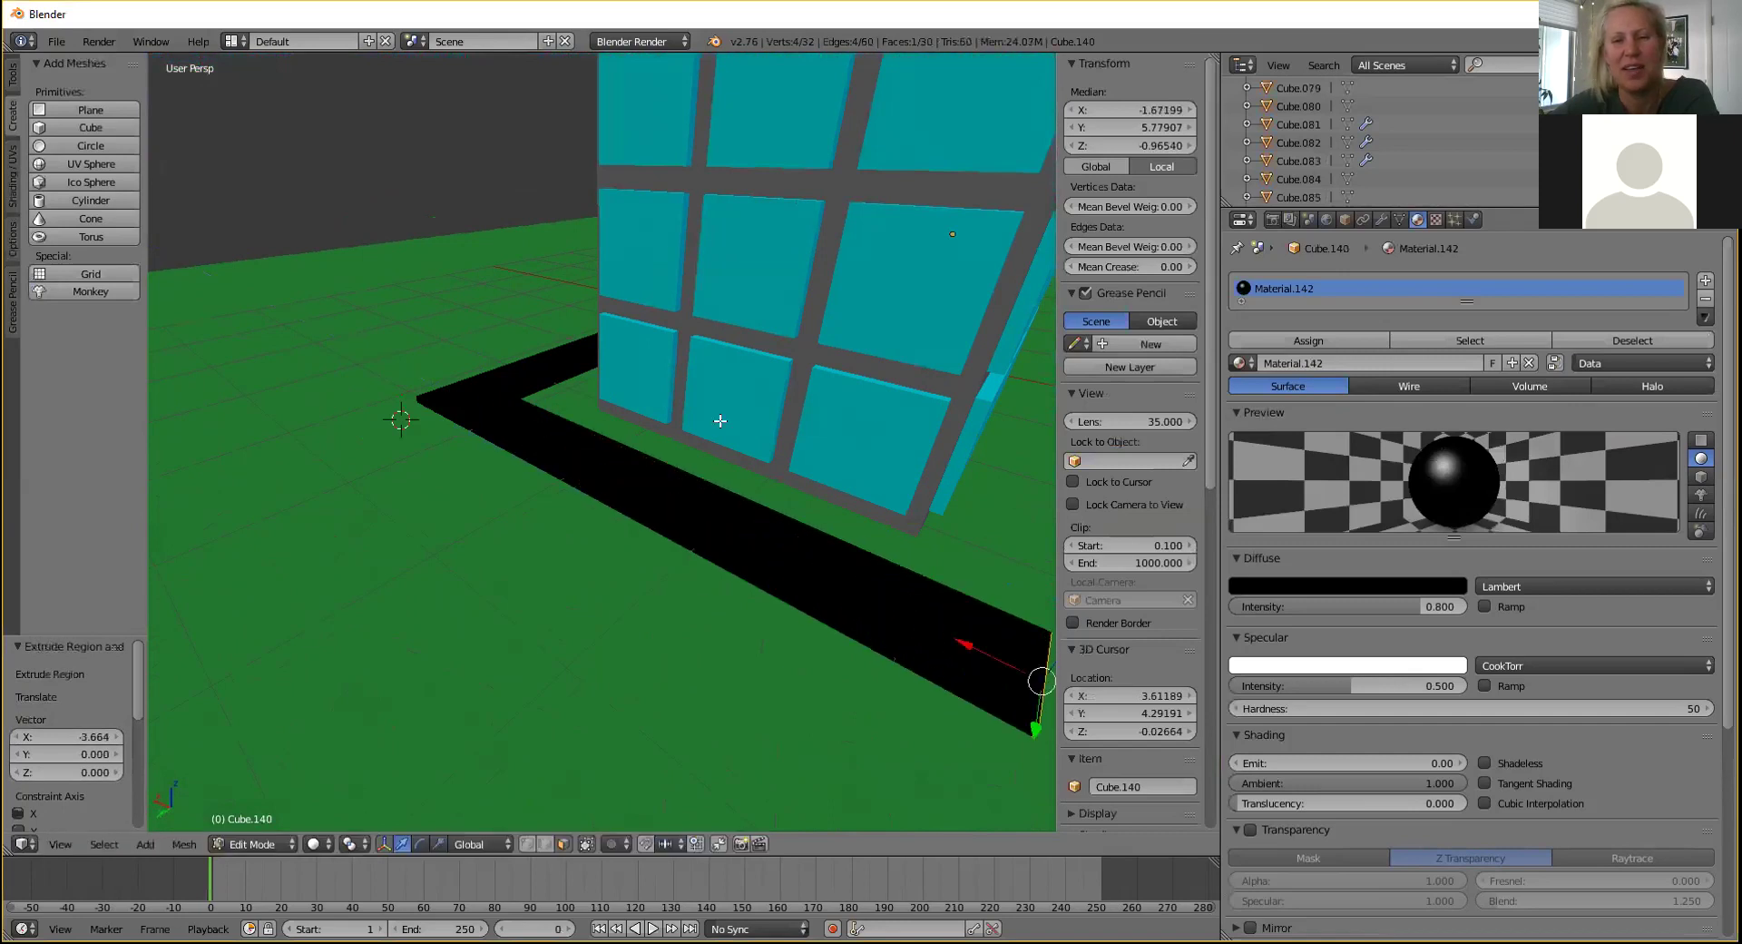
Orbit and zoom to a higher view of the city and the U-shaped road.
middle_click_drag(685, 420, 720, 362)
scroll(586, 500, "down", 6)
scroll(658, 447, "up", 2)
scroll(660, 453, "up", 5)
scroll(720, 362, "down", 3)
middle_click_drag(894, 458, 508, 472)
scroll(381, 468, "up", 3)
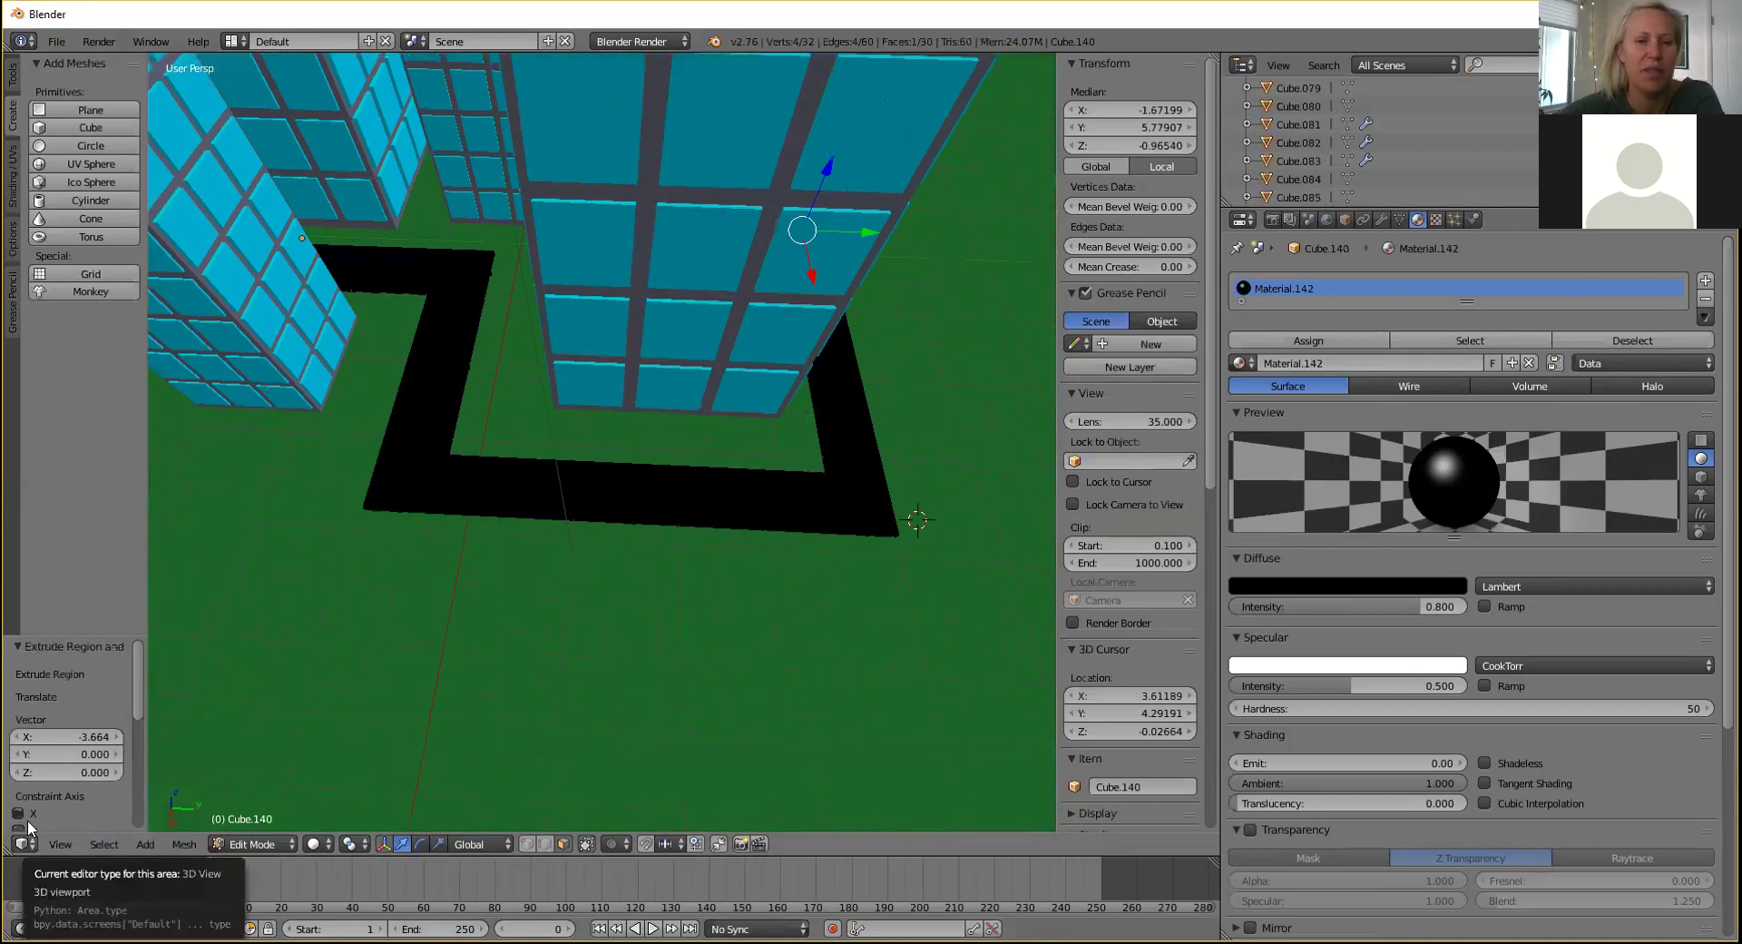
Try a free extrusion of the road's corner end face, then undo it.
right_click(371, 510)
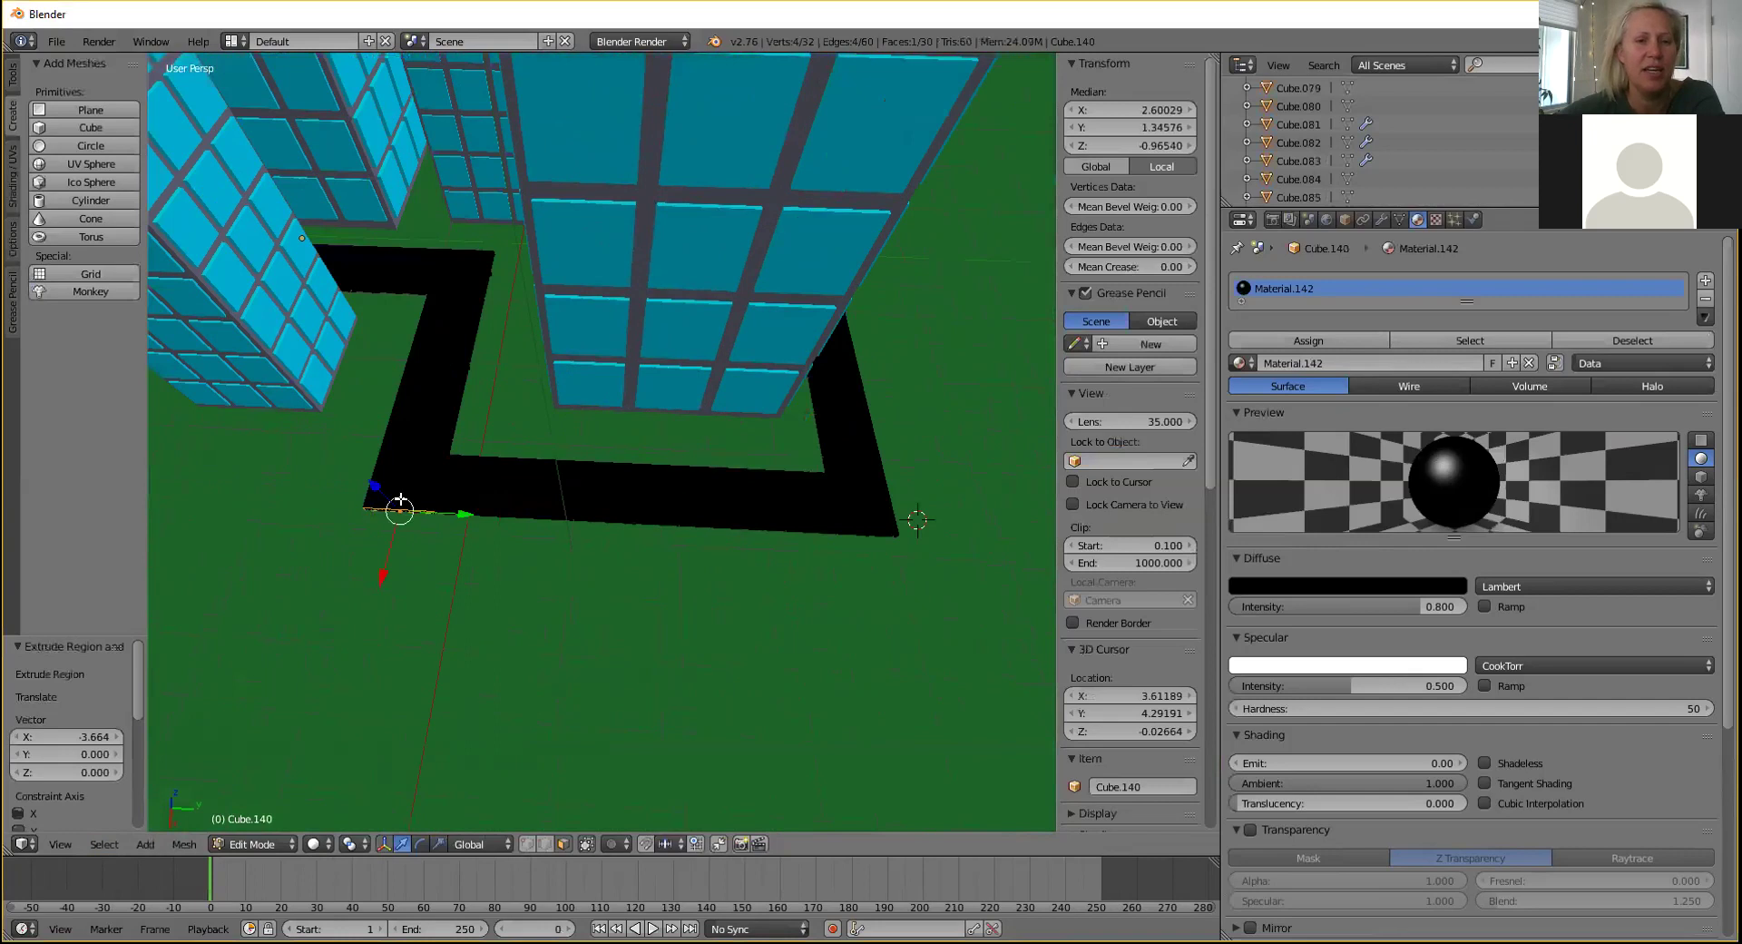
key("e")
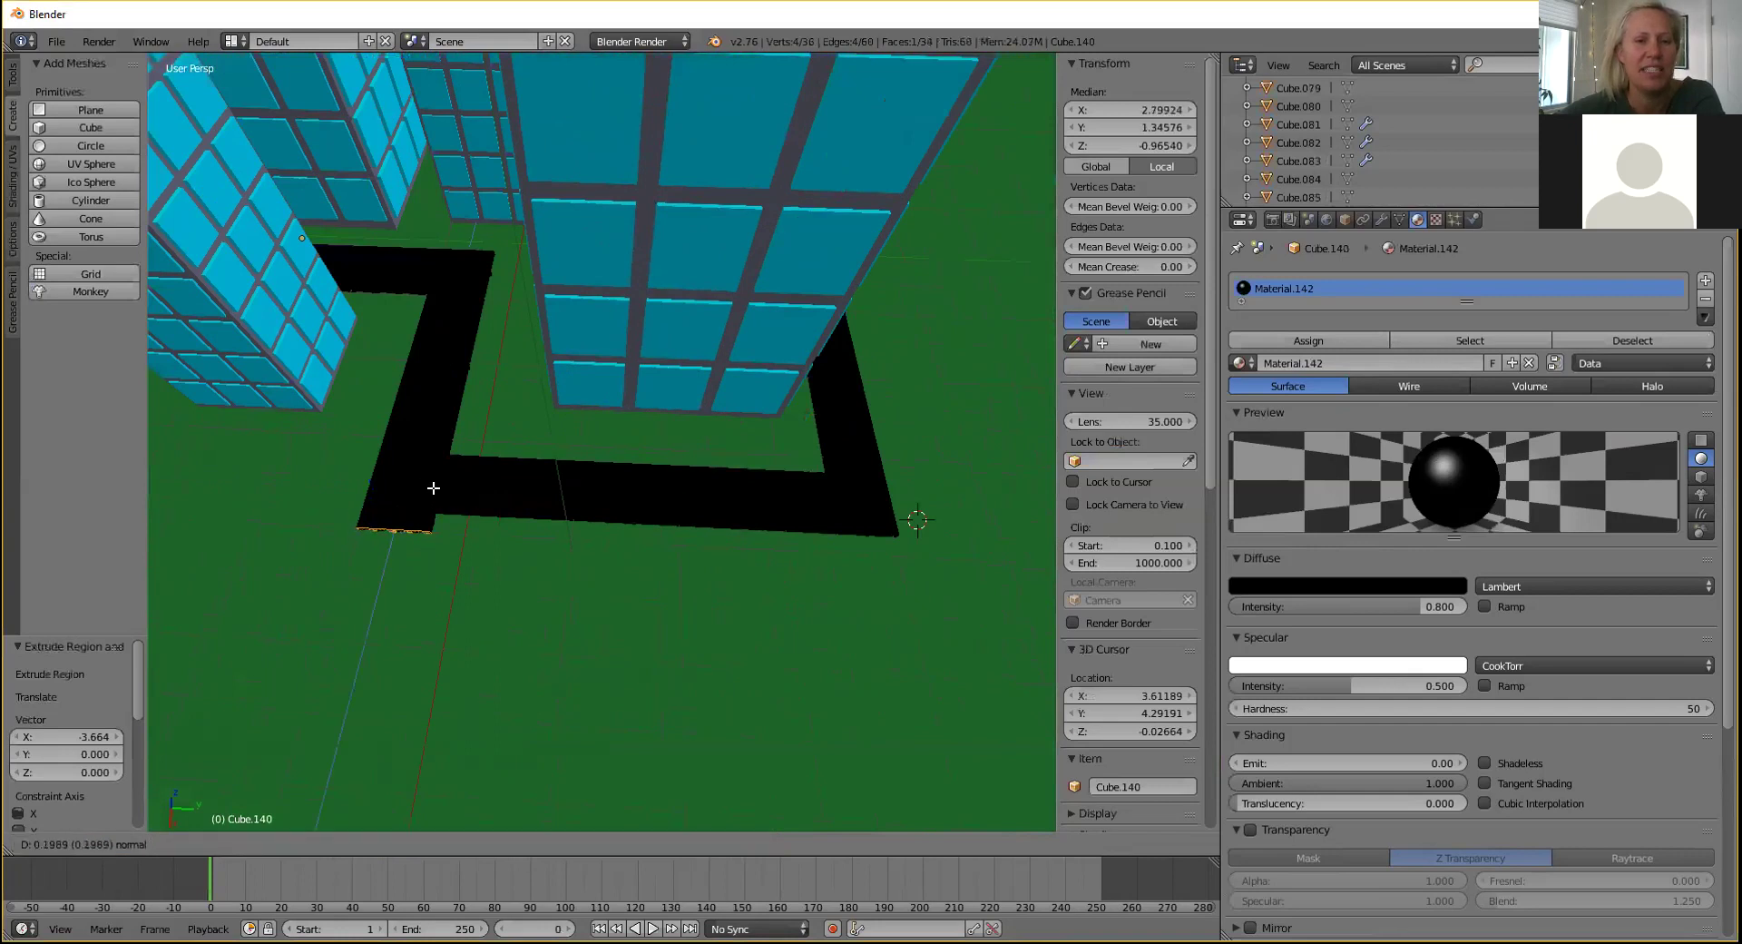
key("z")
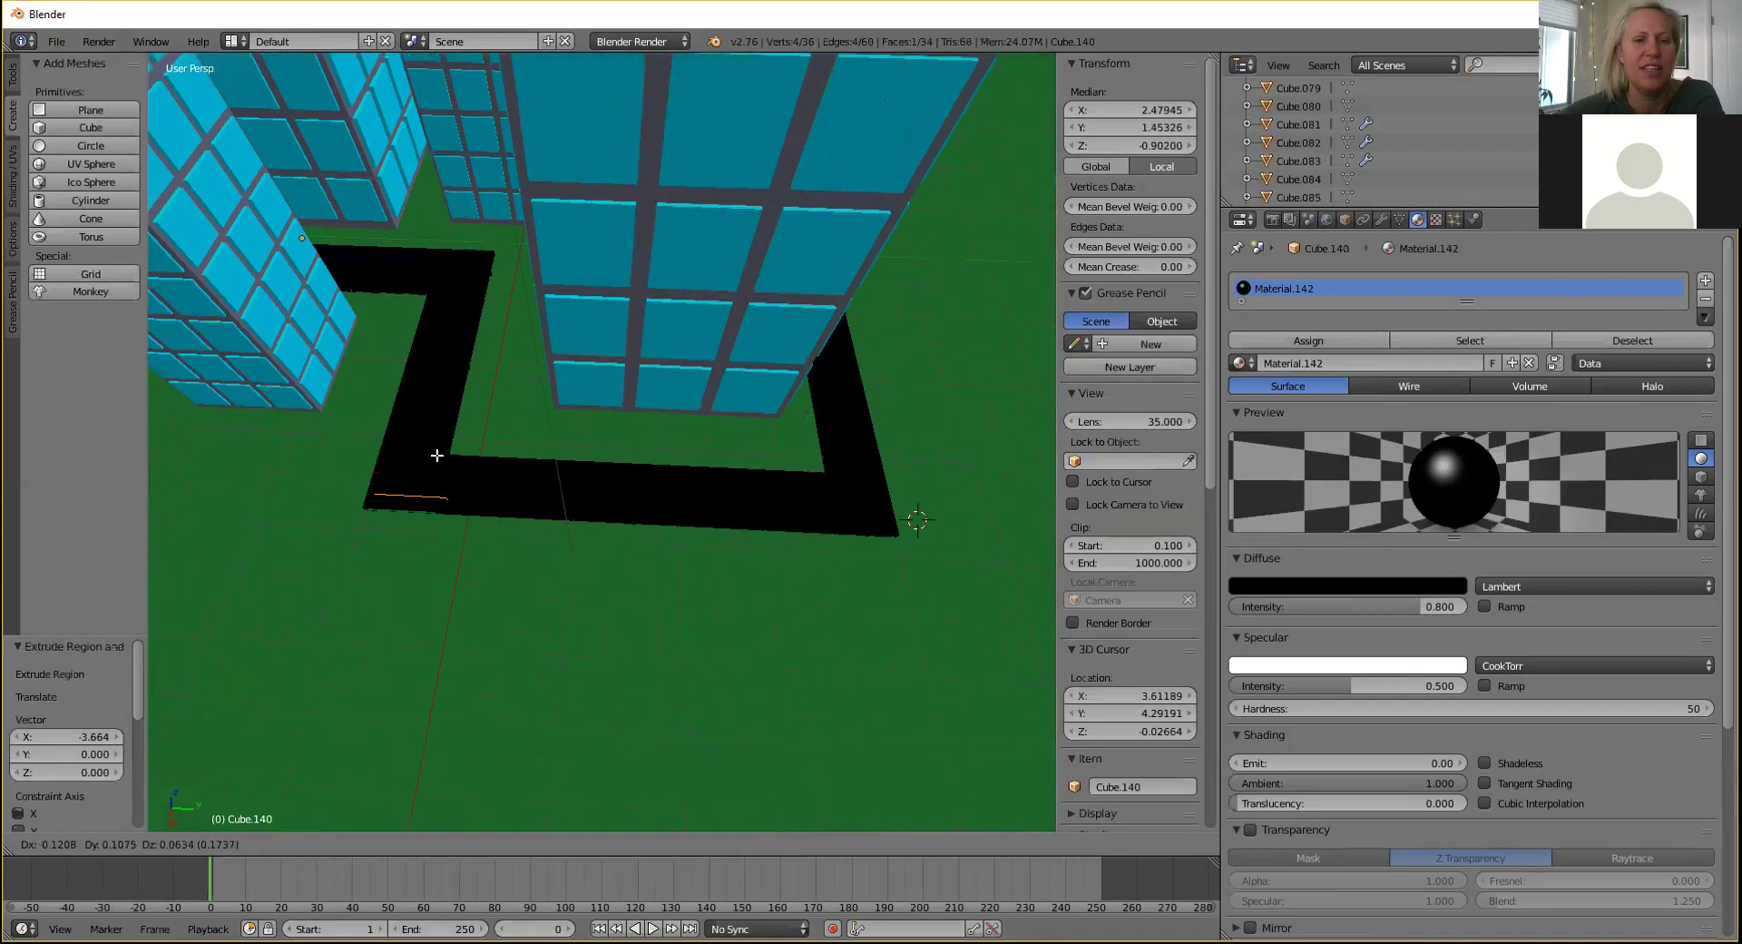
left_click(415, 490)
key("ctrl+z")
Extrude the corner's side face into a new segment and shift its end along Y.
middle_click_drag(428, 519, 534, 480)
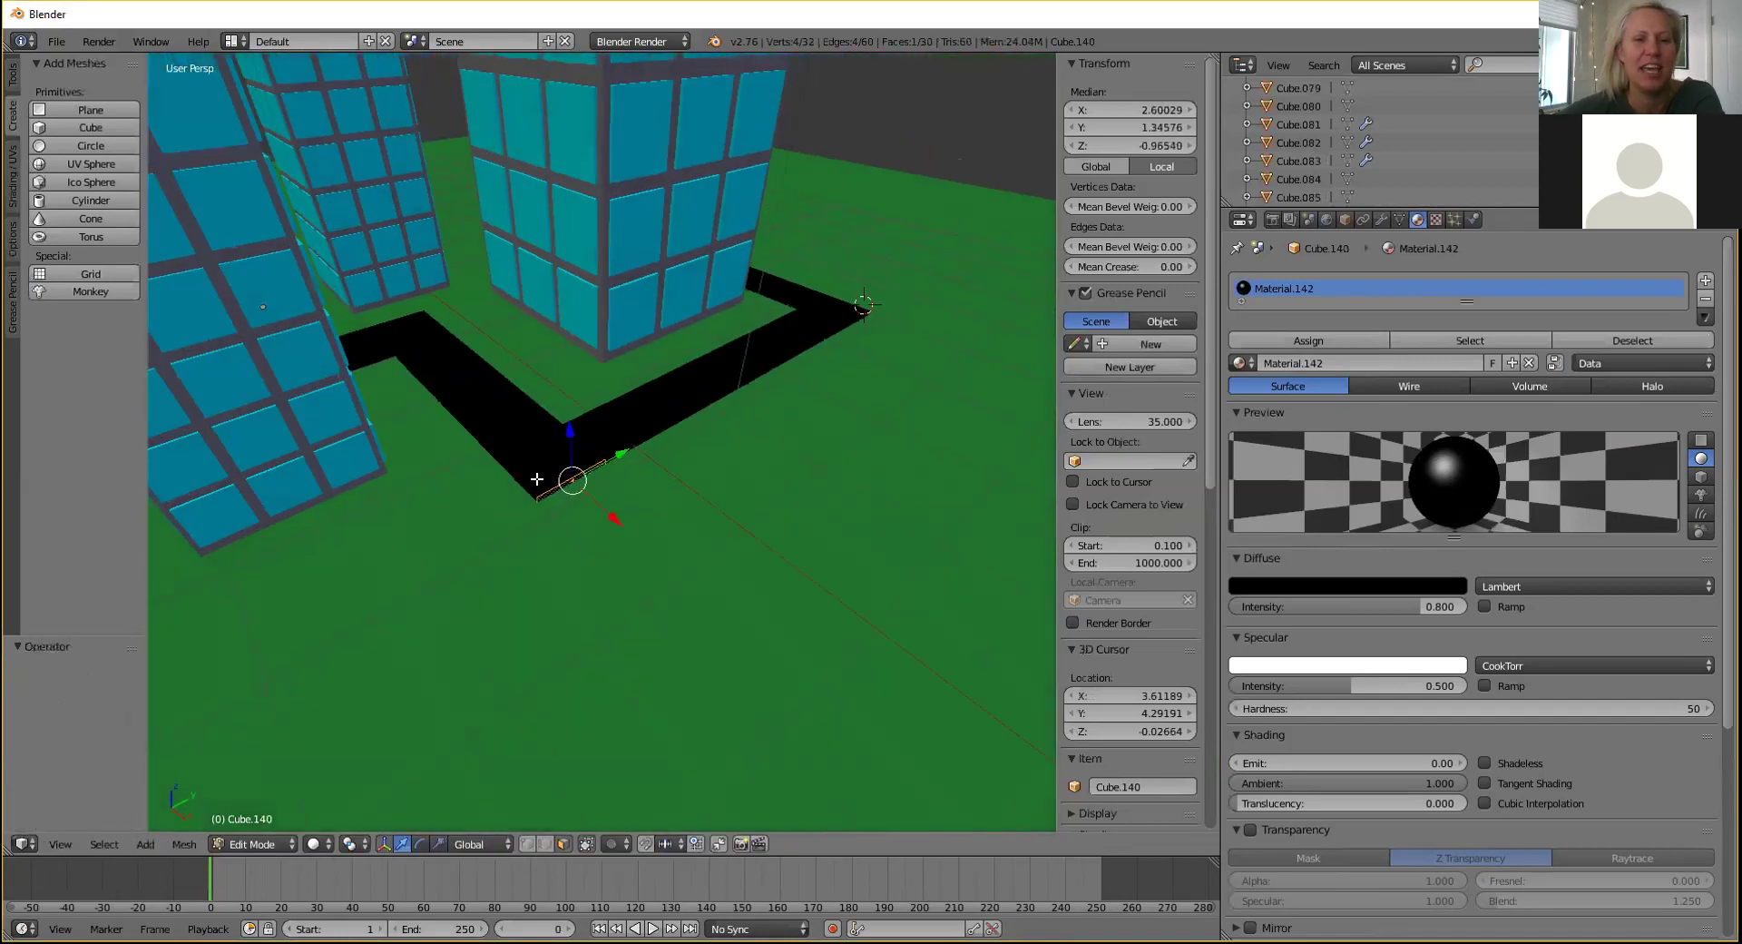
right_click(532, 479)
right_click(522, 475)
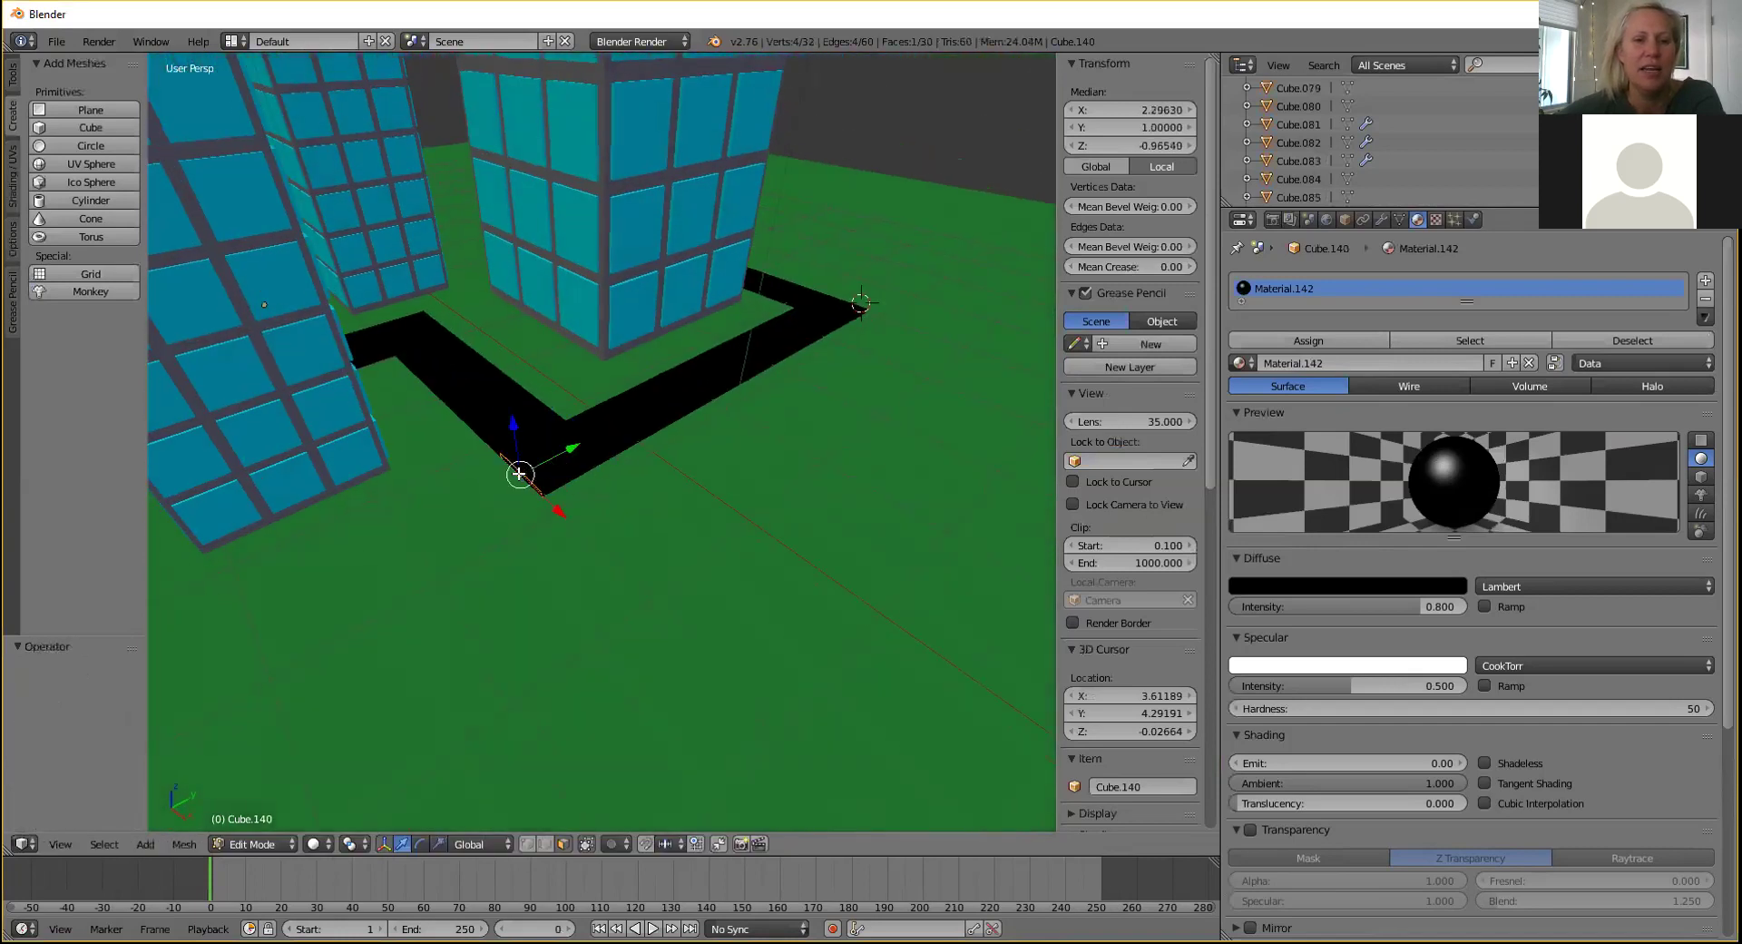
key("e")
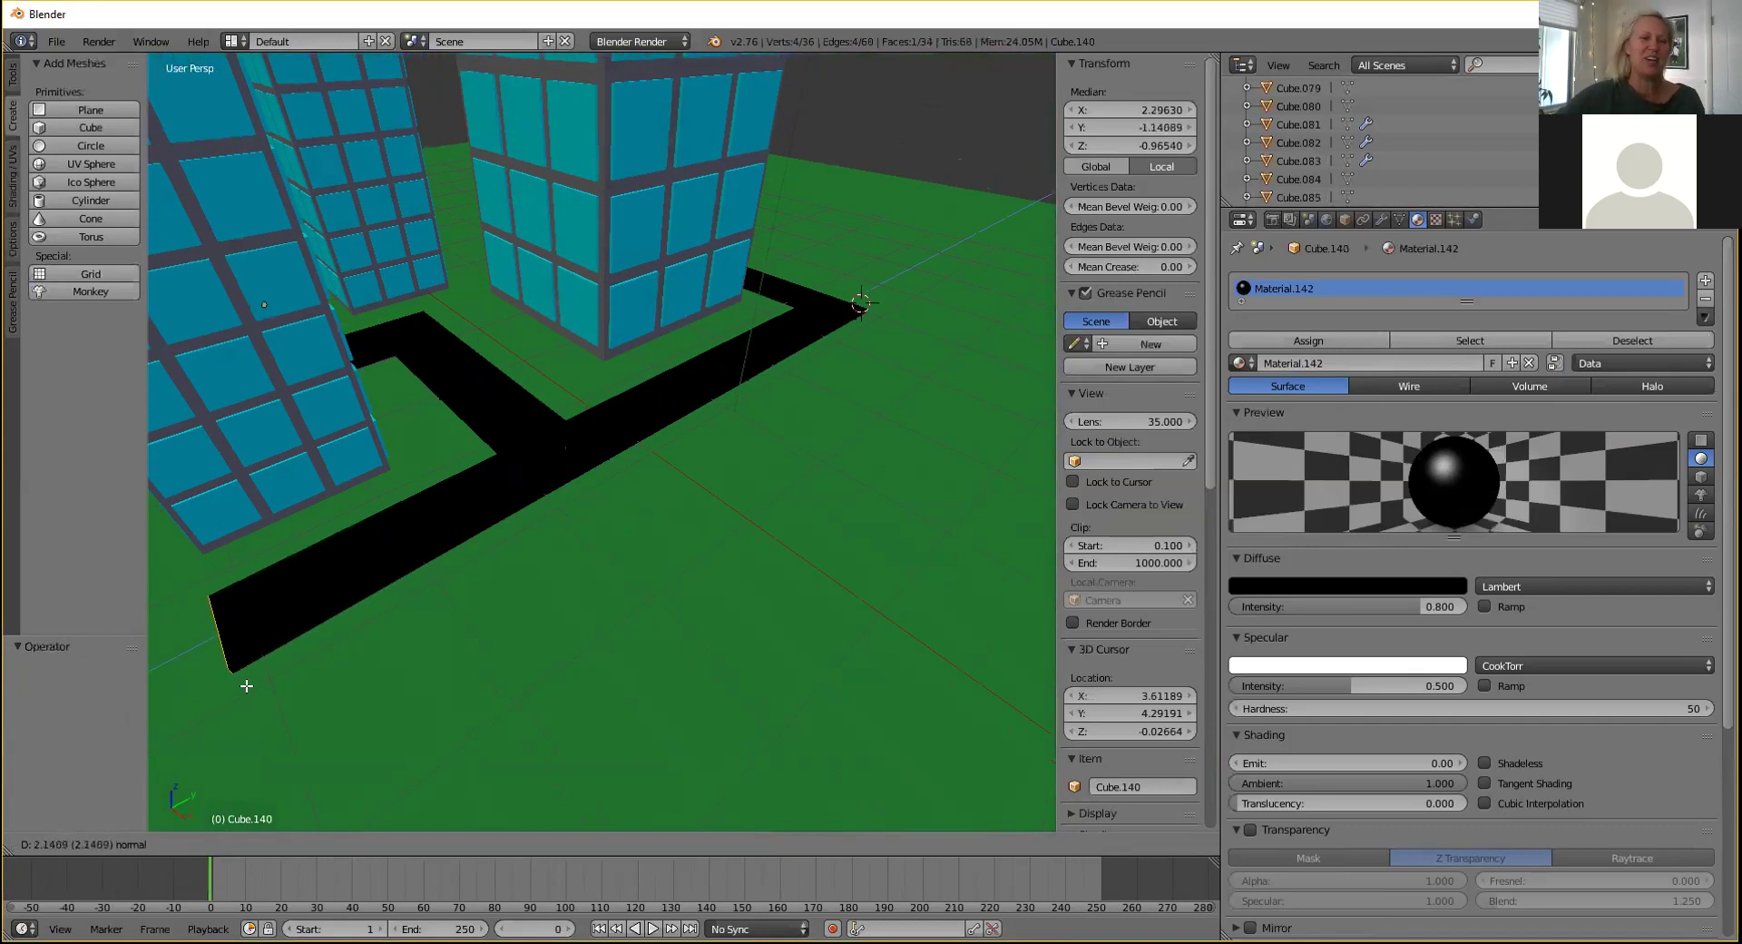
left_click(244, 684)
middle_click_drag(402, 462, 537, 432)
left_click_drag(524, 490, 491, 524)
left_click(490, 522)
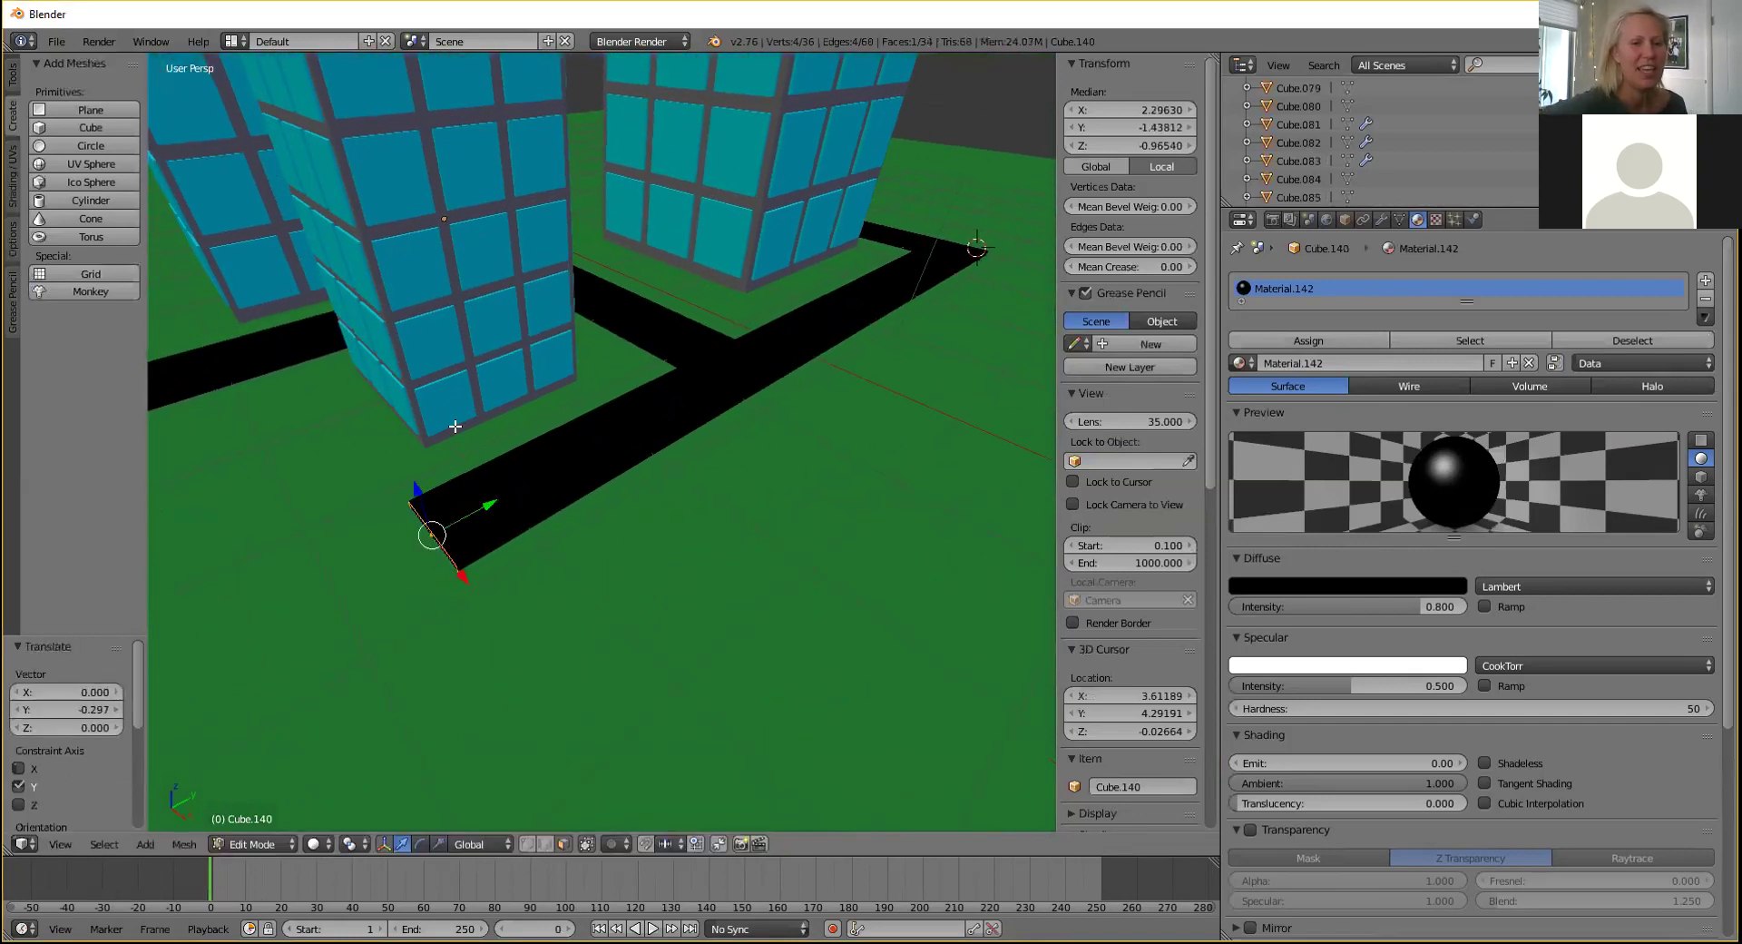
Extrude the road end further along Y.
middle_click_drag(491, 522, 523, 375)
key("e")
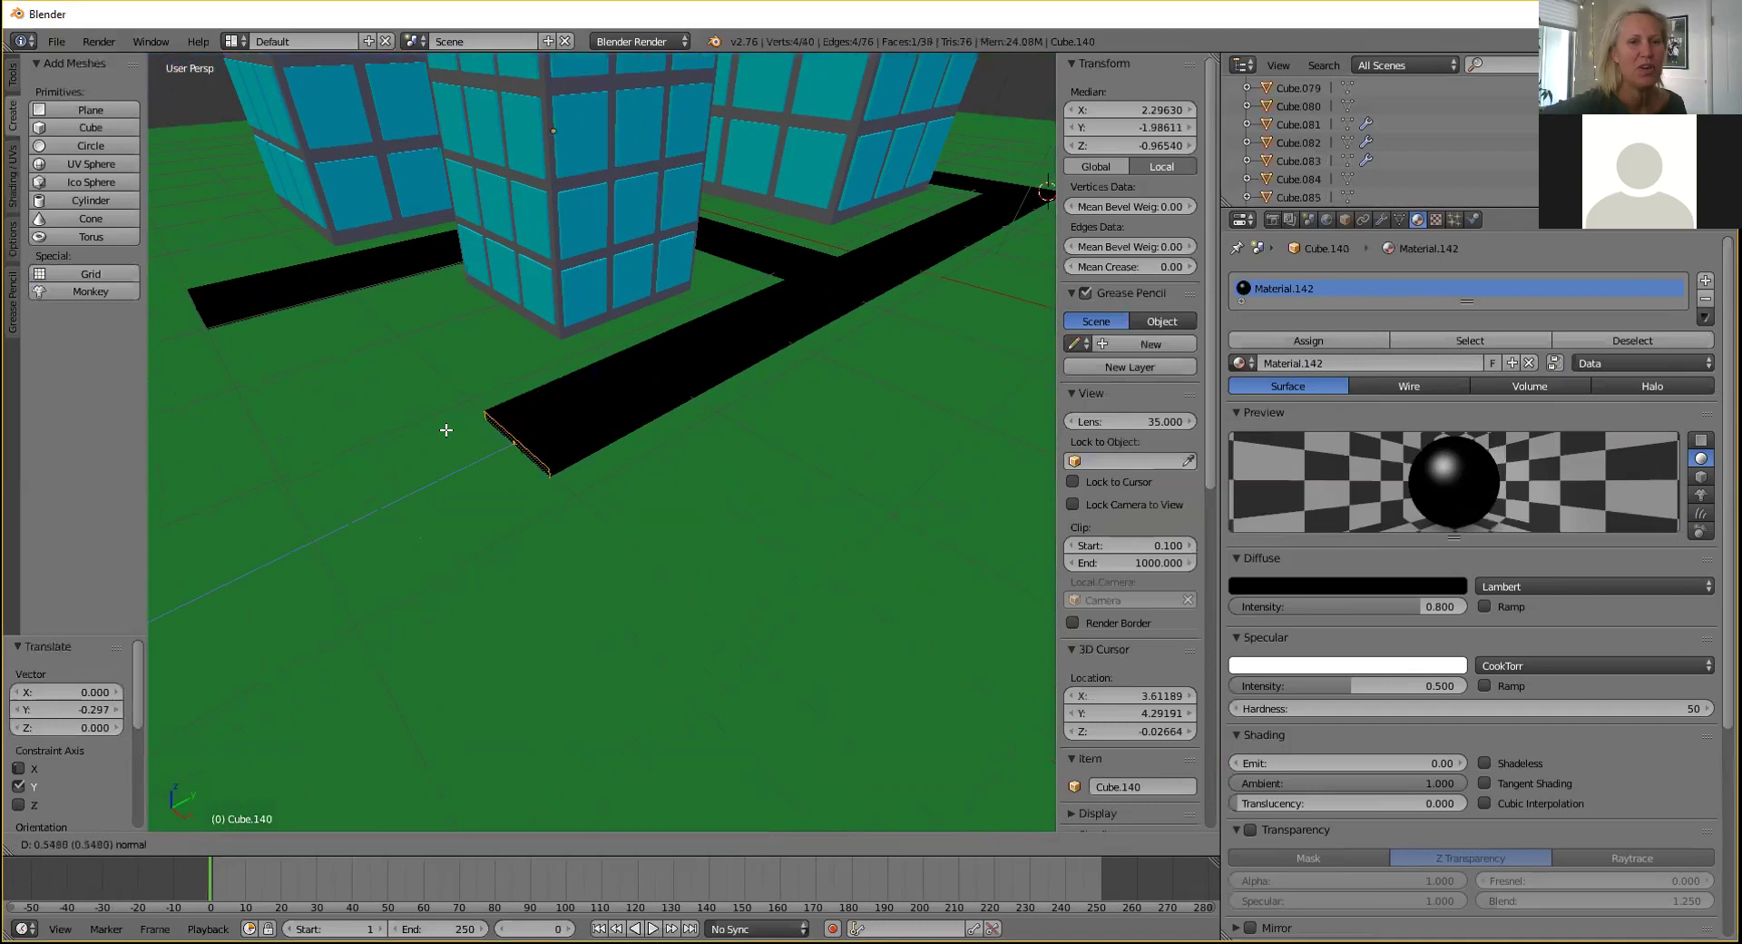
left_click(487, 429)
right_click(585, 454)
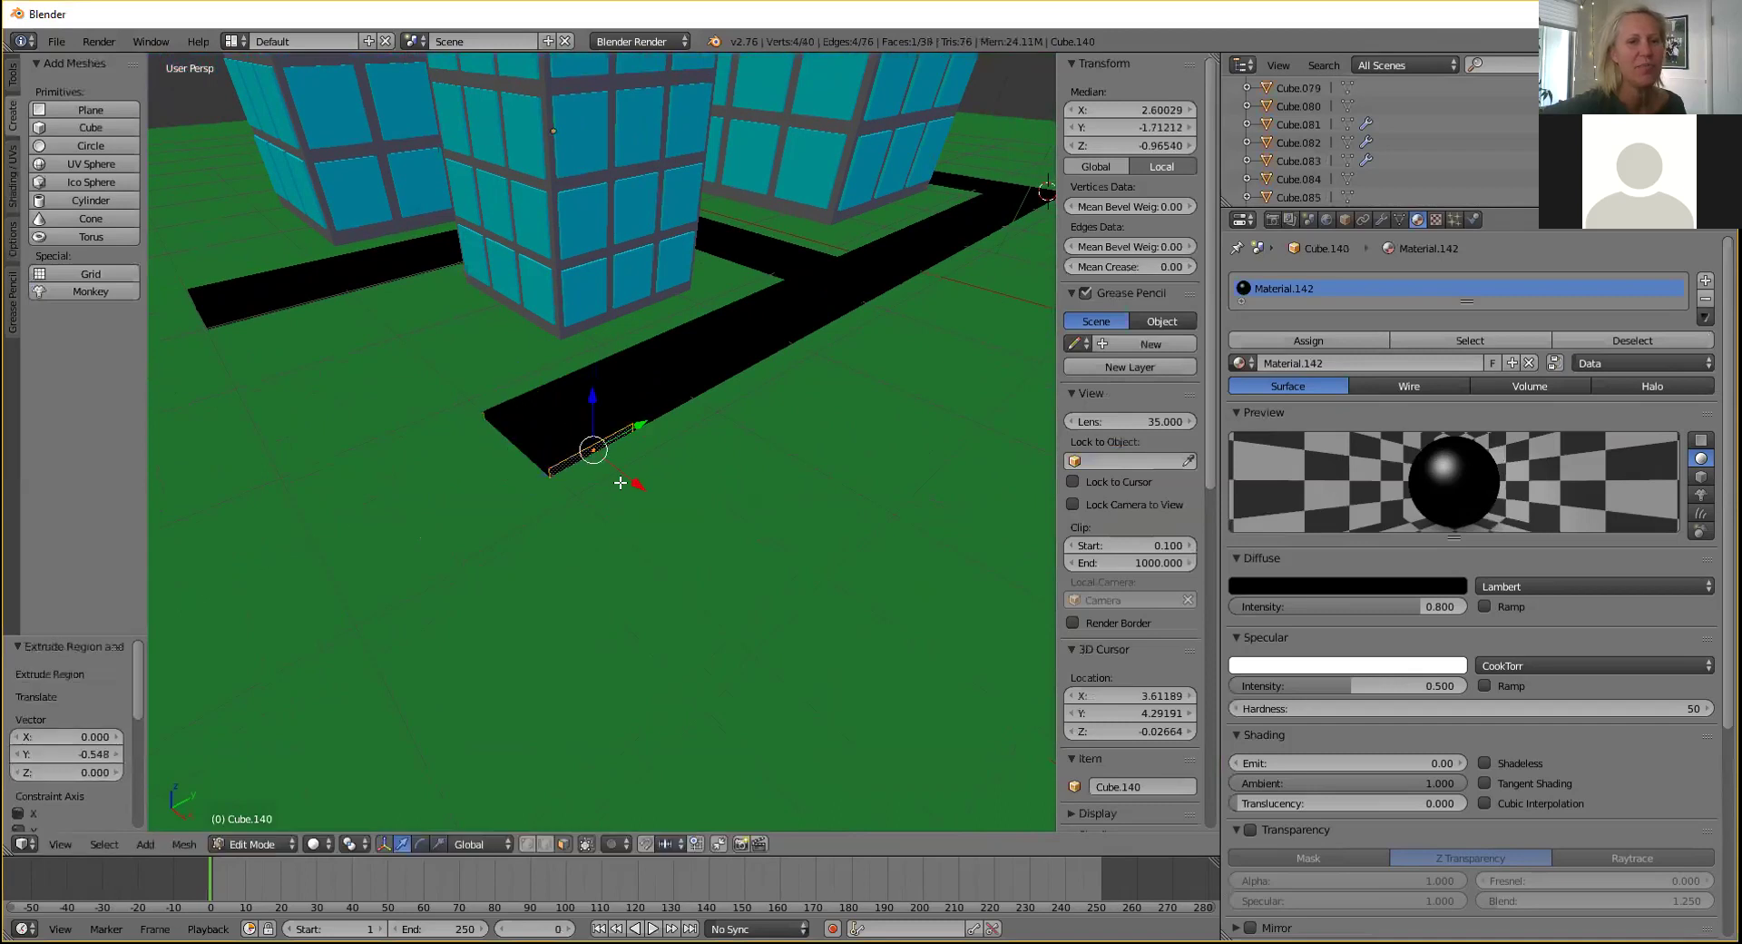
Extrude a road branch leftward from the opposite side, about 2.277 units along negative X.
middle_click_drag(501, 360, 948, 432)
right_click(949, 431)
key("e")
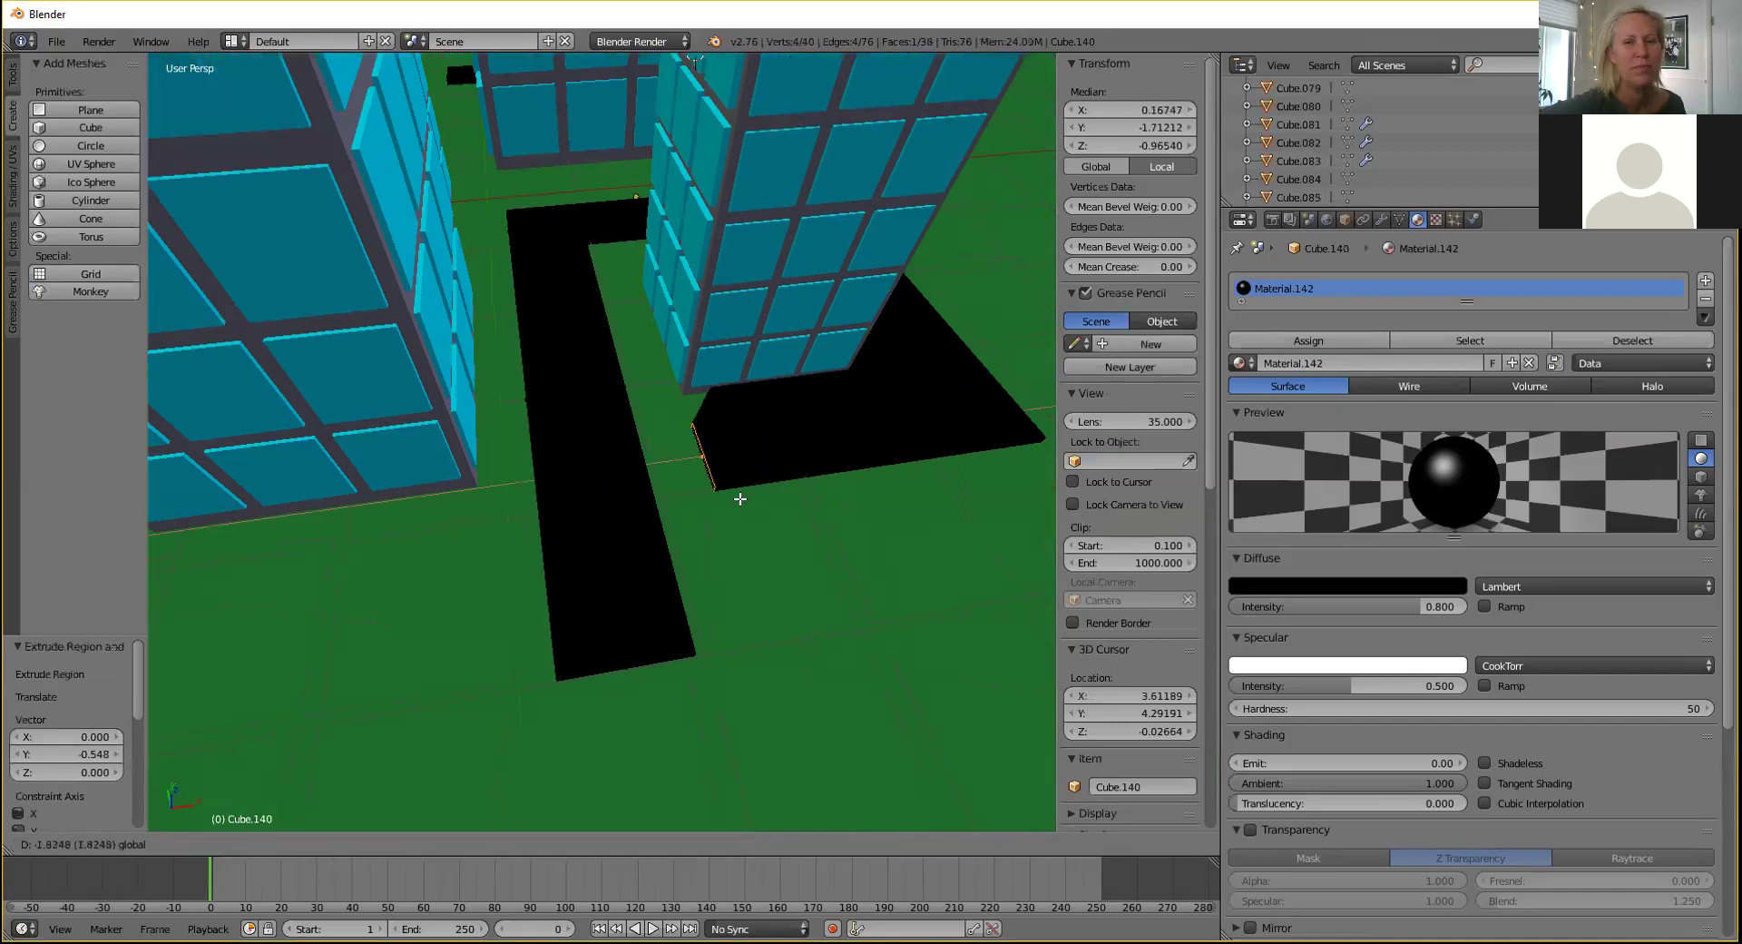
left_click(738, 495)
key("ctrl+z")
key("e")
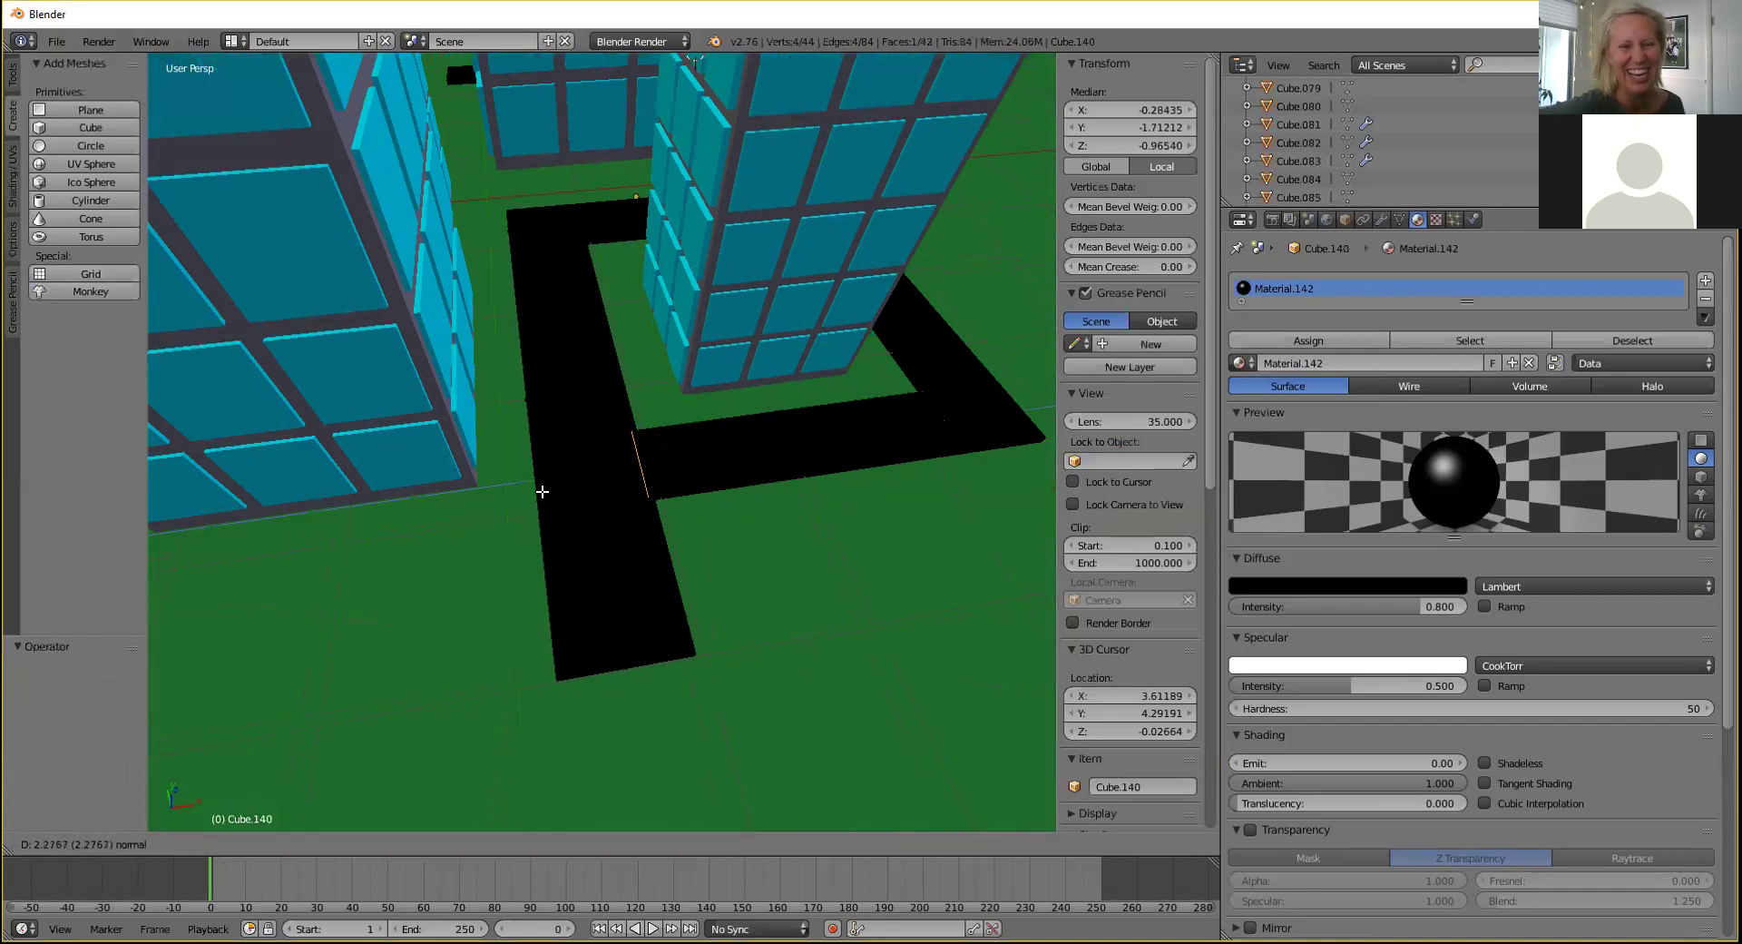
left_click(542, 491)
middle_click_drag(717, 389, 601, 373)
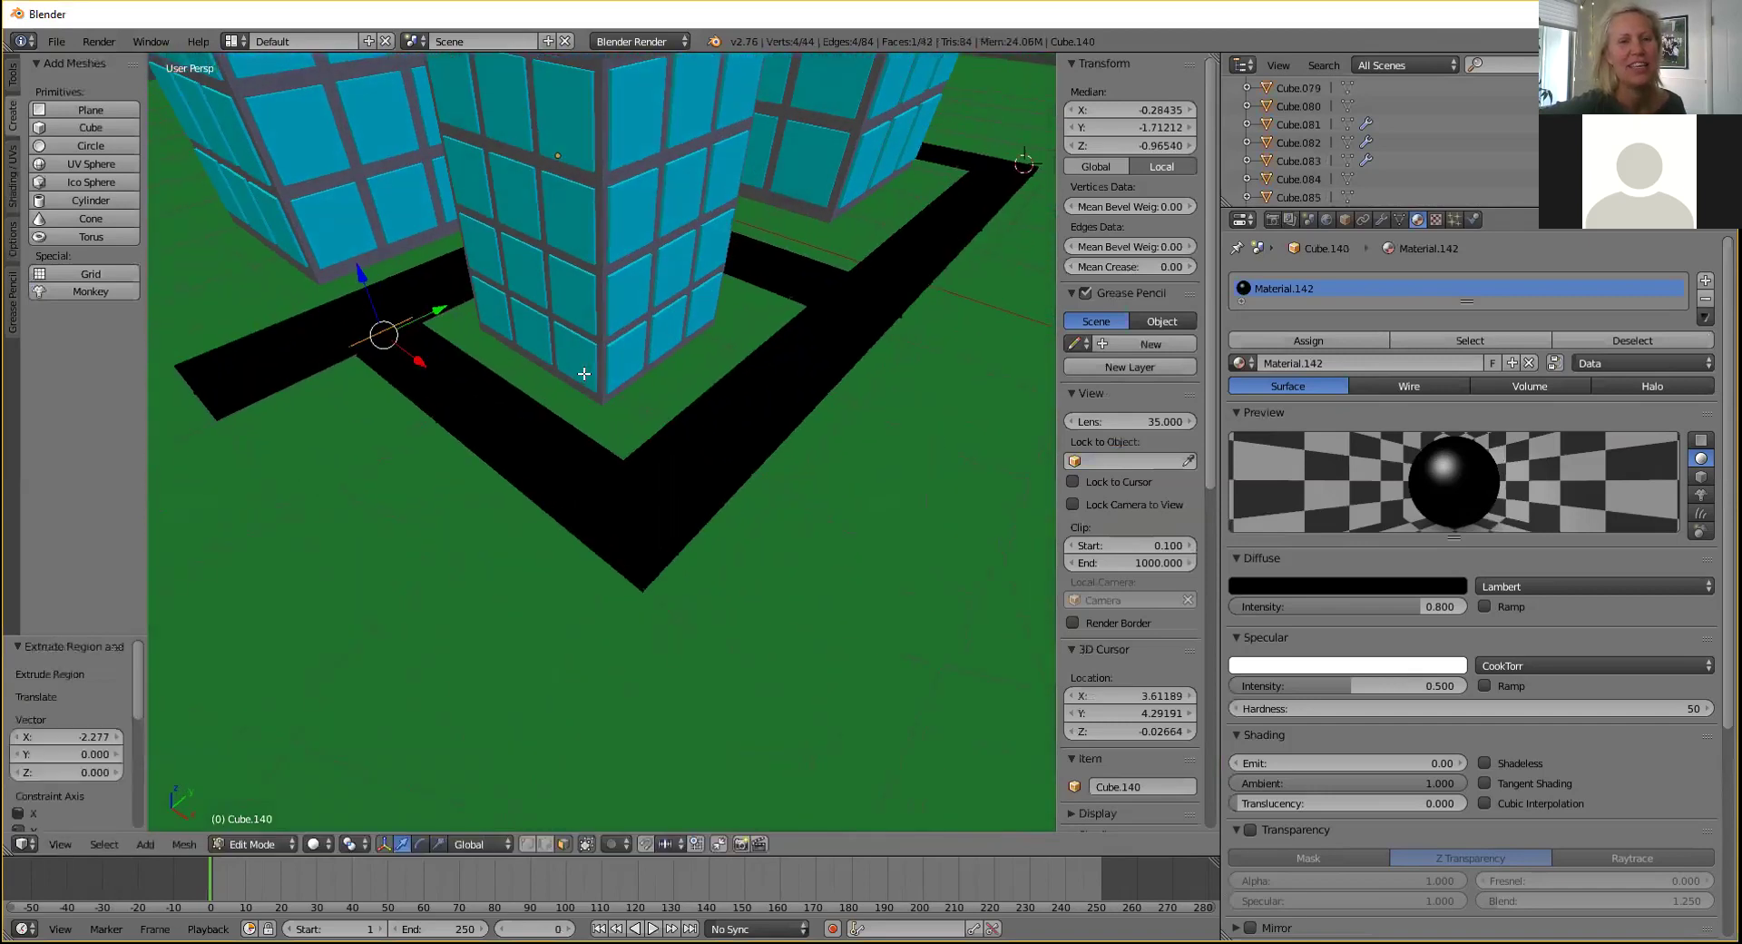
middle_click_drag(488, 351, 501, 354)
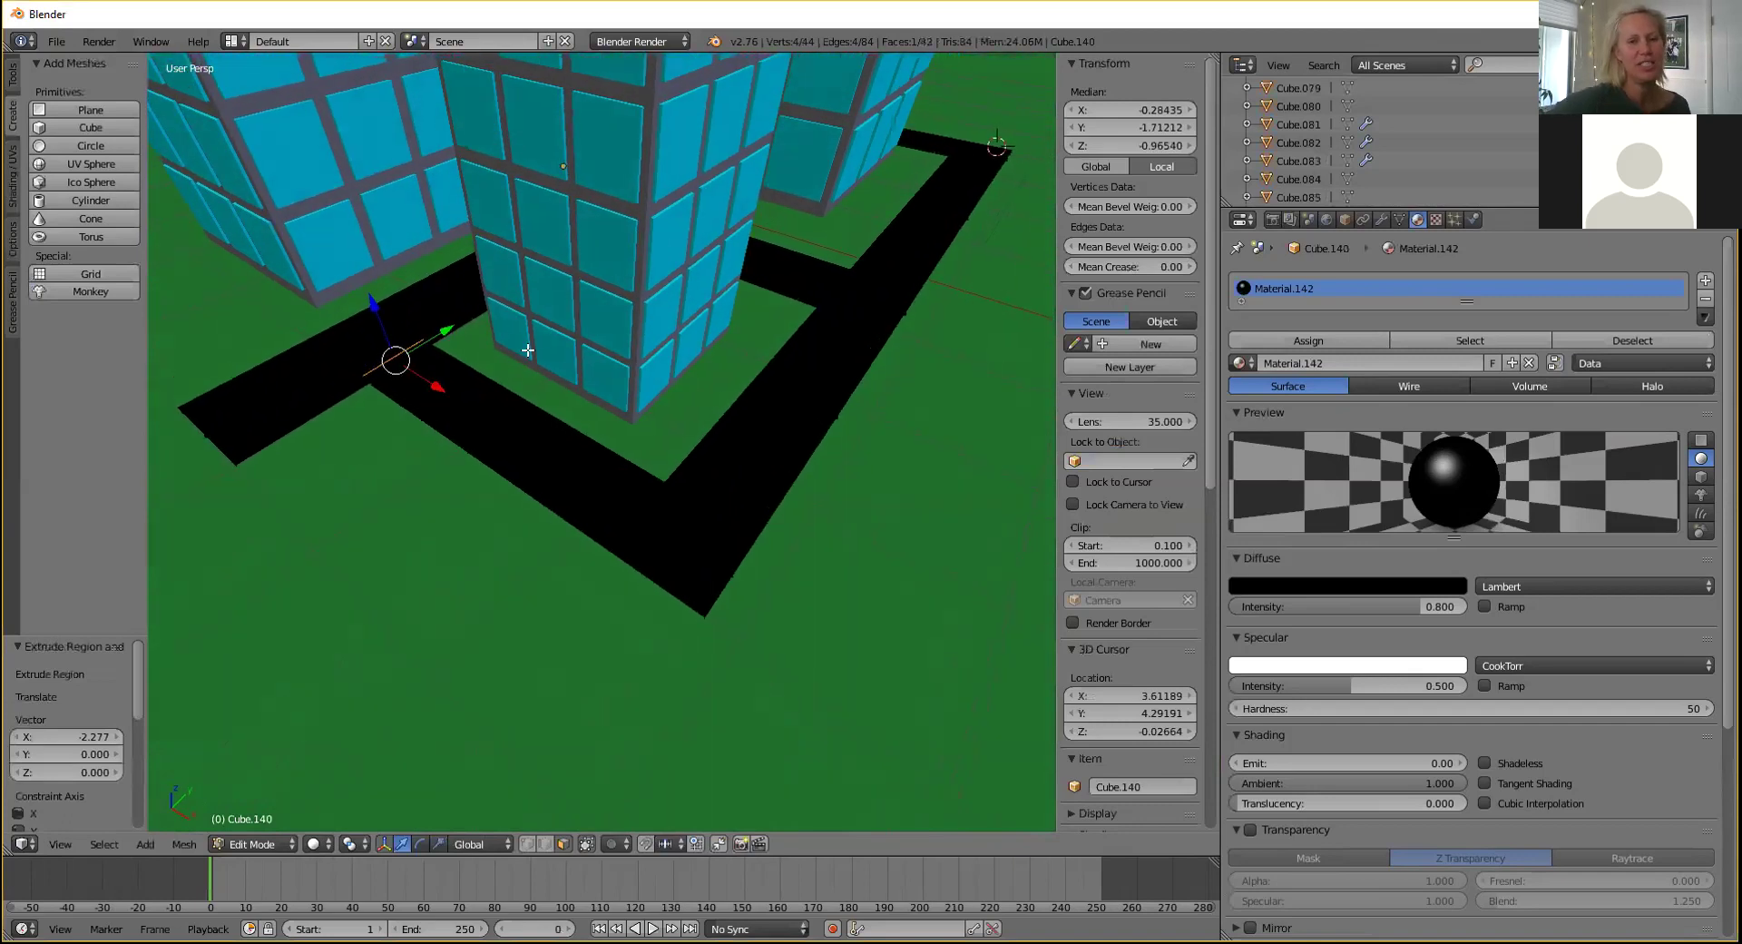
middle_click_drag(512, 374, 591, 409, "shift")
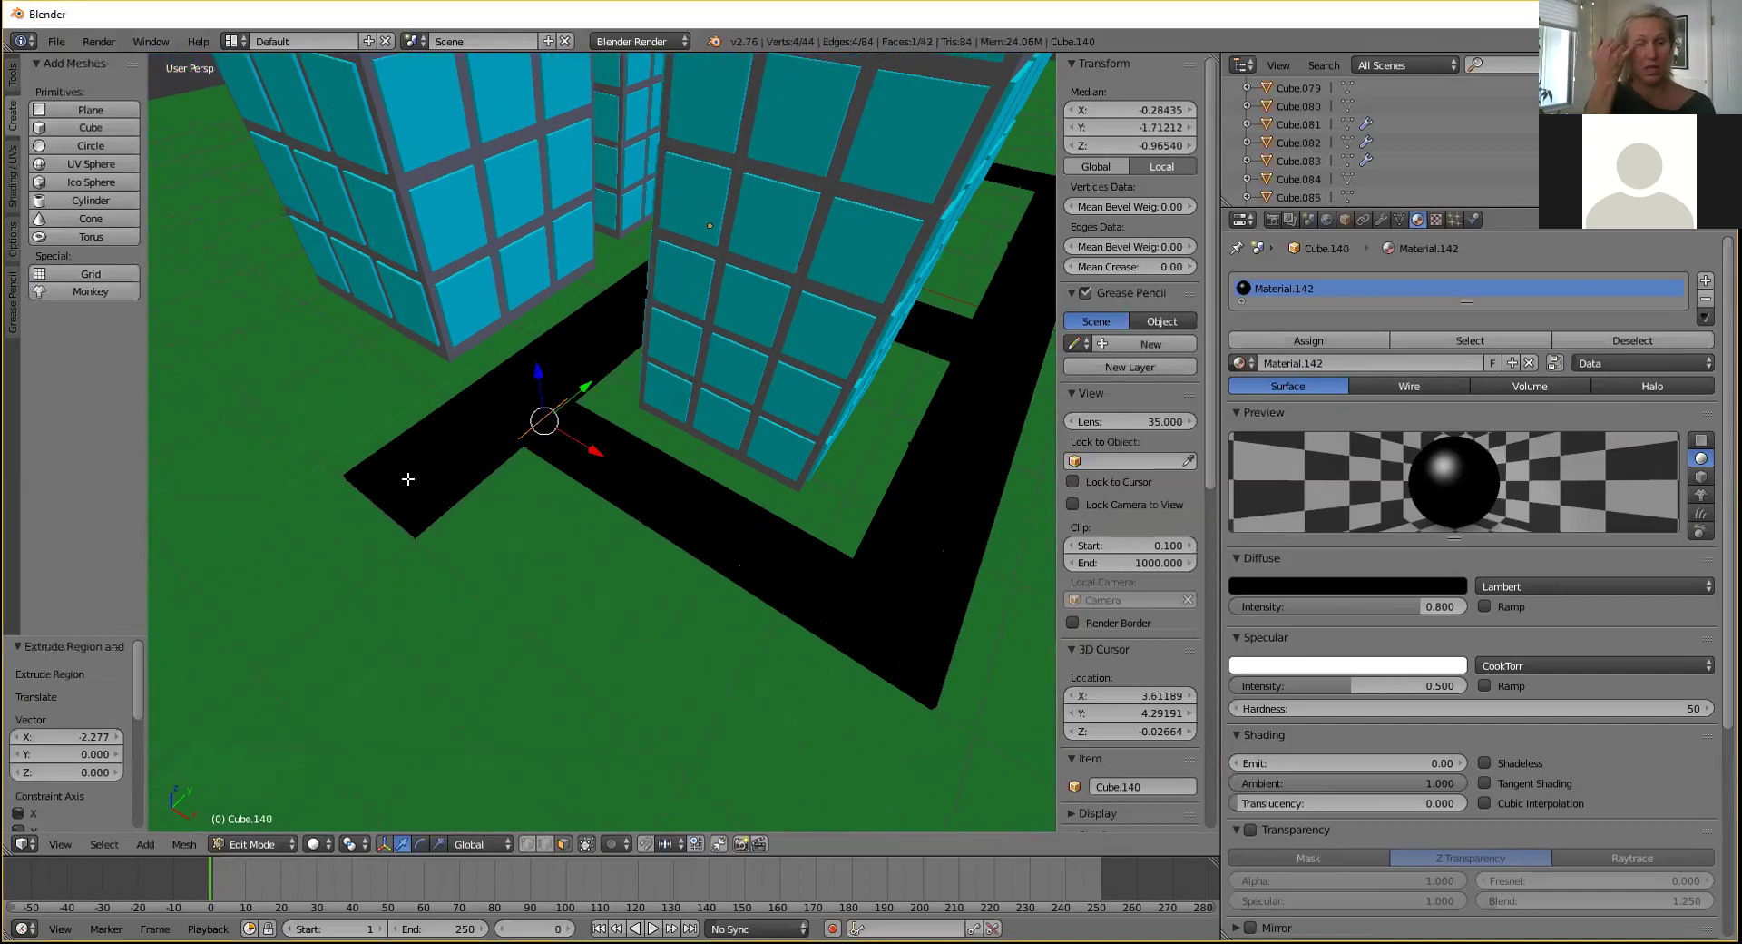
In Object Mode, add a cube and move it along Y, raising it onto the ground.
left_click(256, 844)
left_click(265, 814)
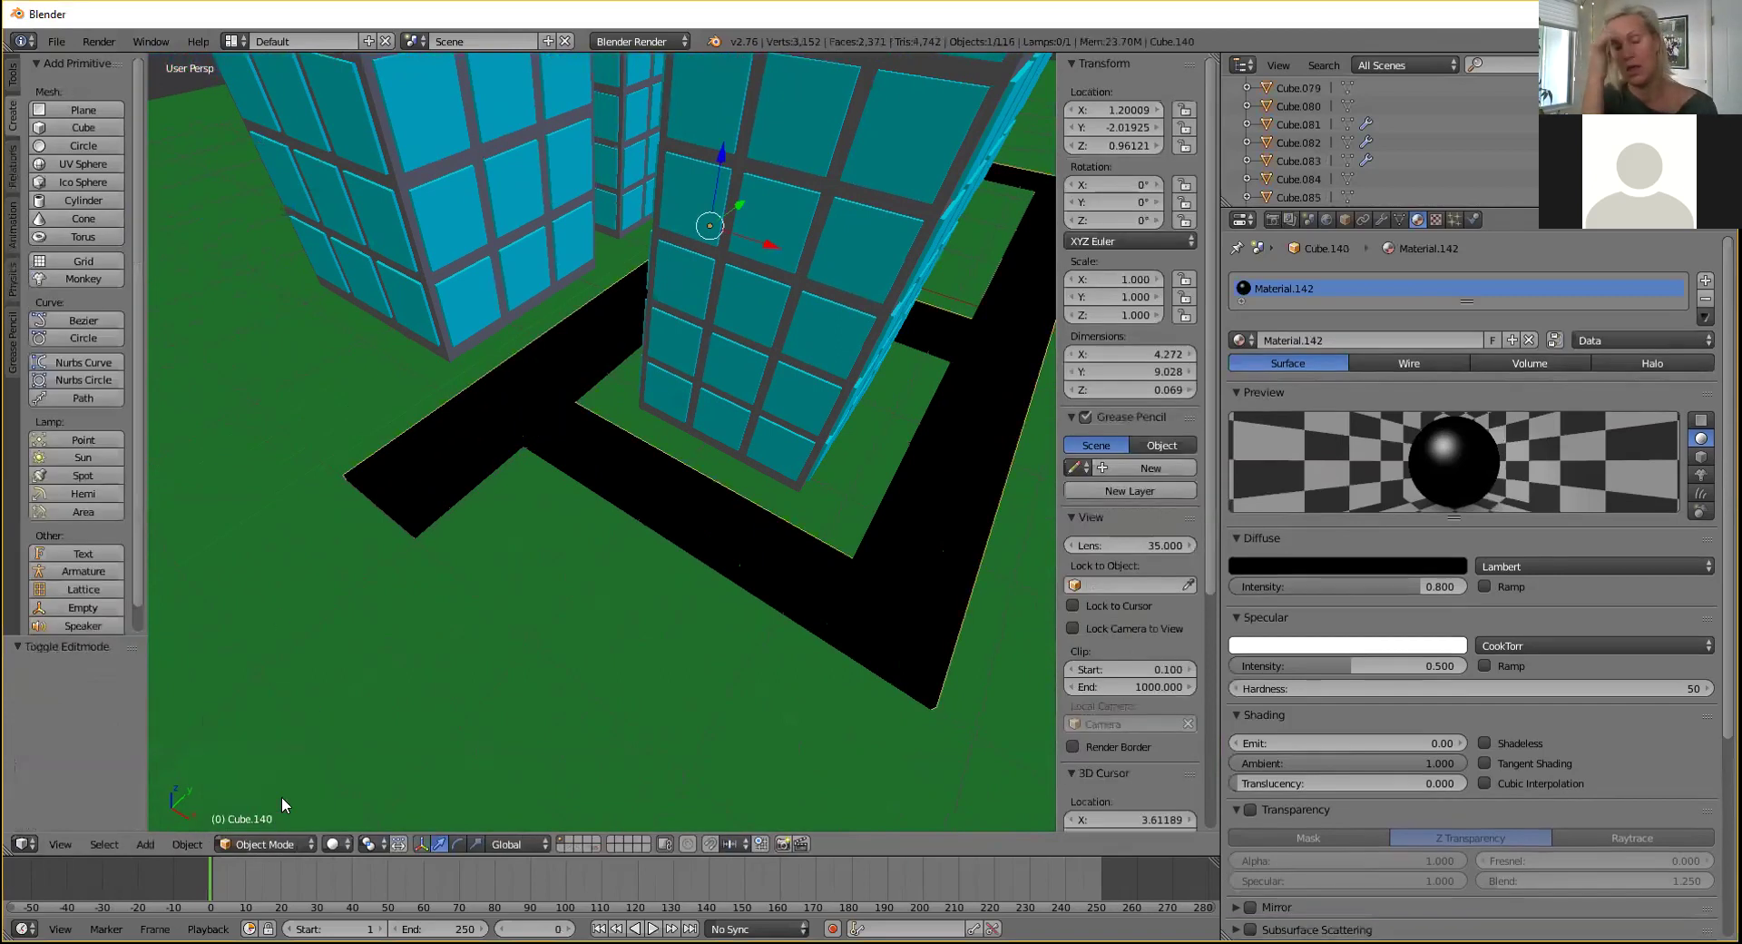
left_click(83, 127)
scroll(458, 275, "down", 8)
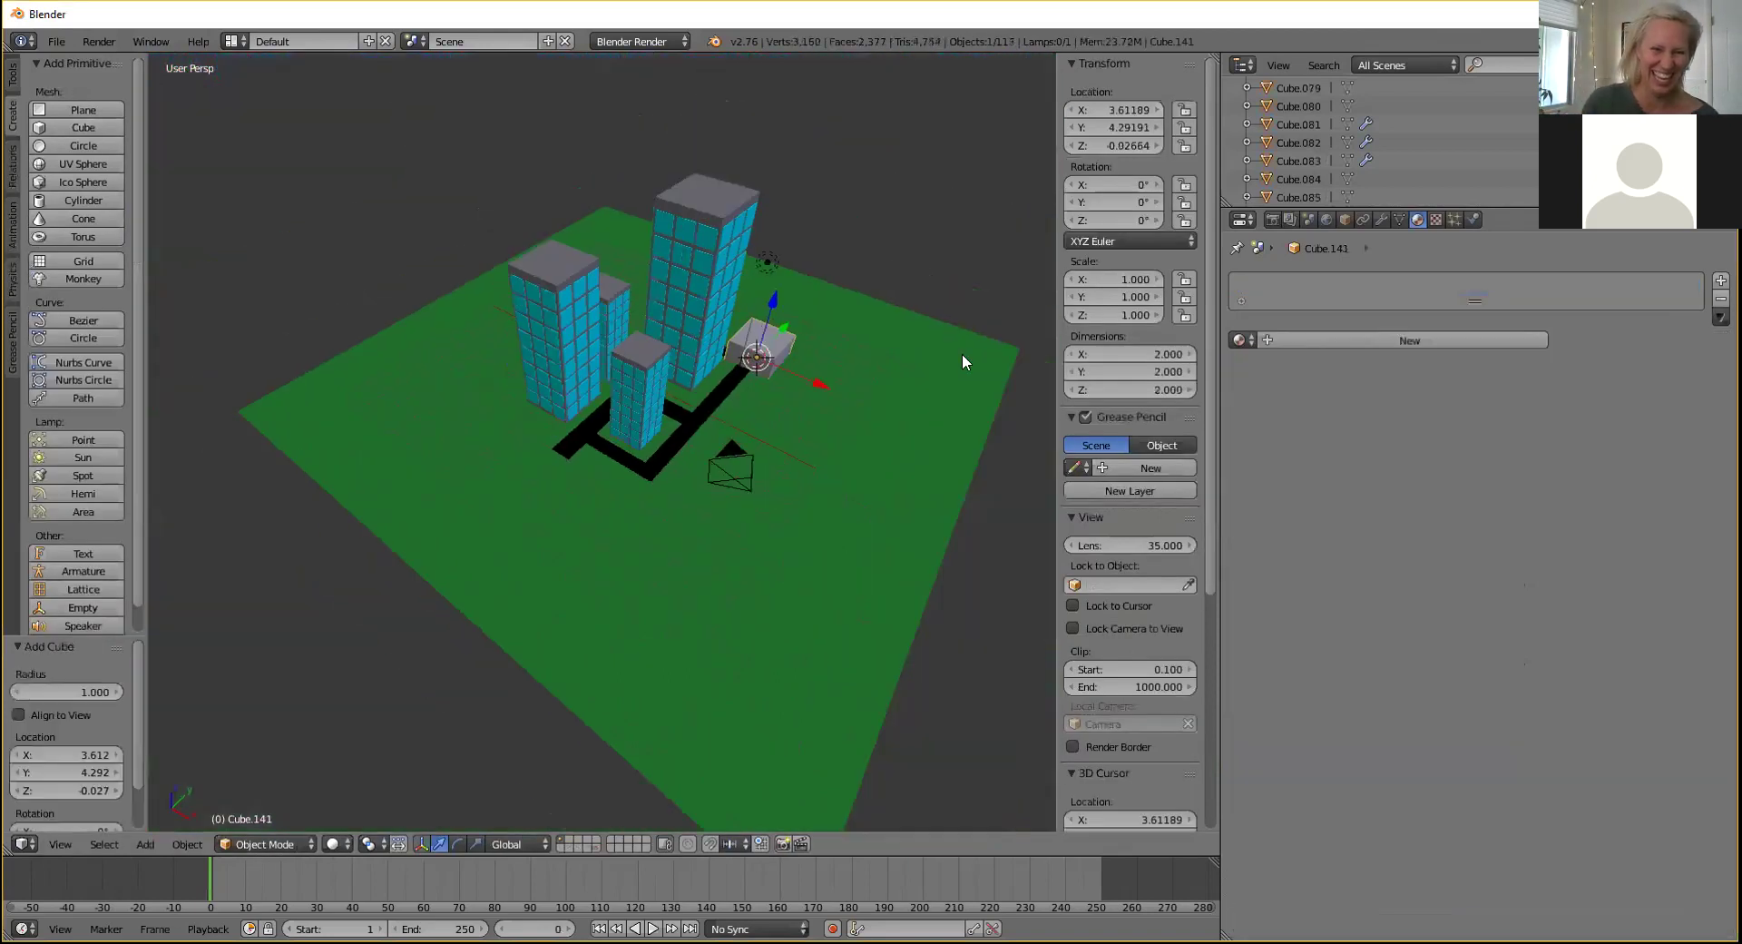
left_click_drag(784, 325, 605, 414)
middle_click_drag(709, 378, 749, 417)
scroll(750, 422, "up", 3)
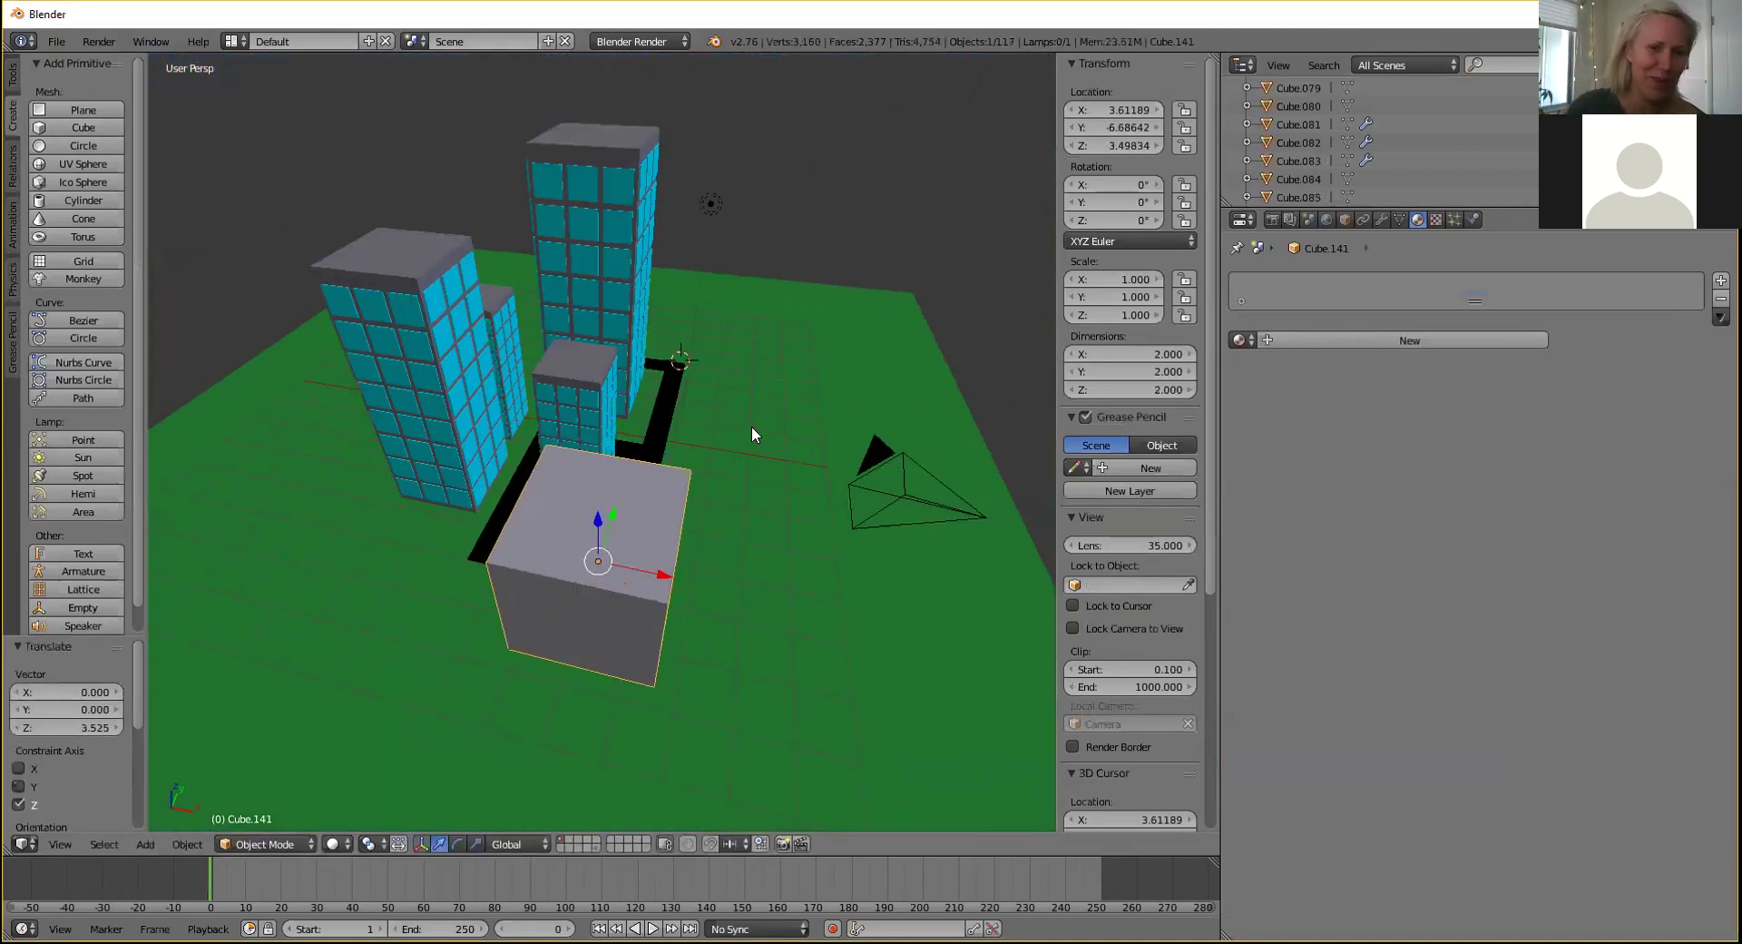
Give the cube a new white diffuse material and move it left along X.
left_click(1332, 337)
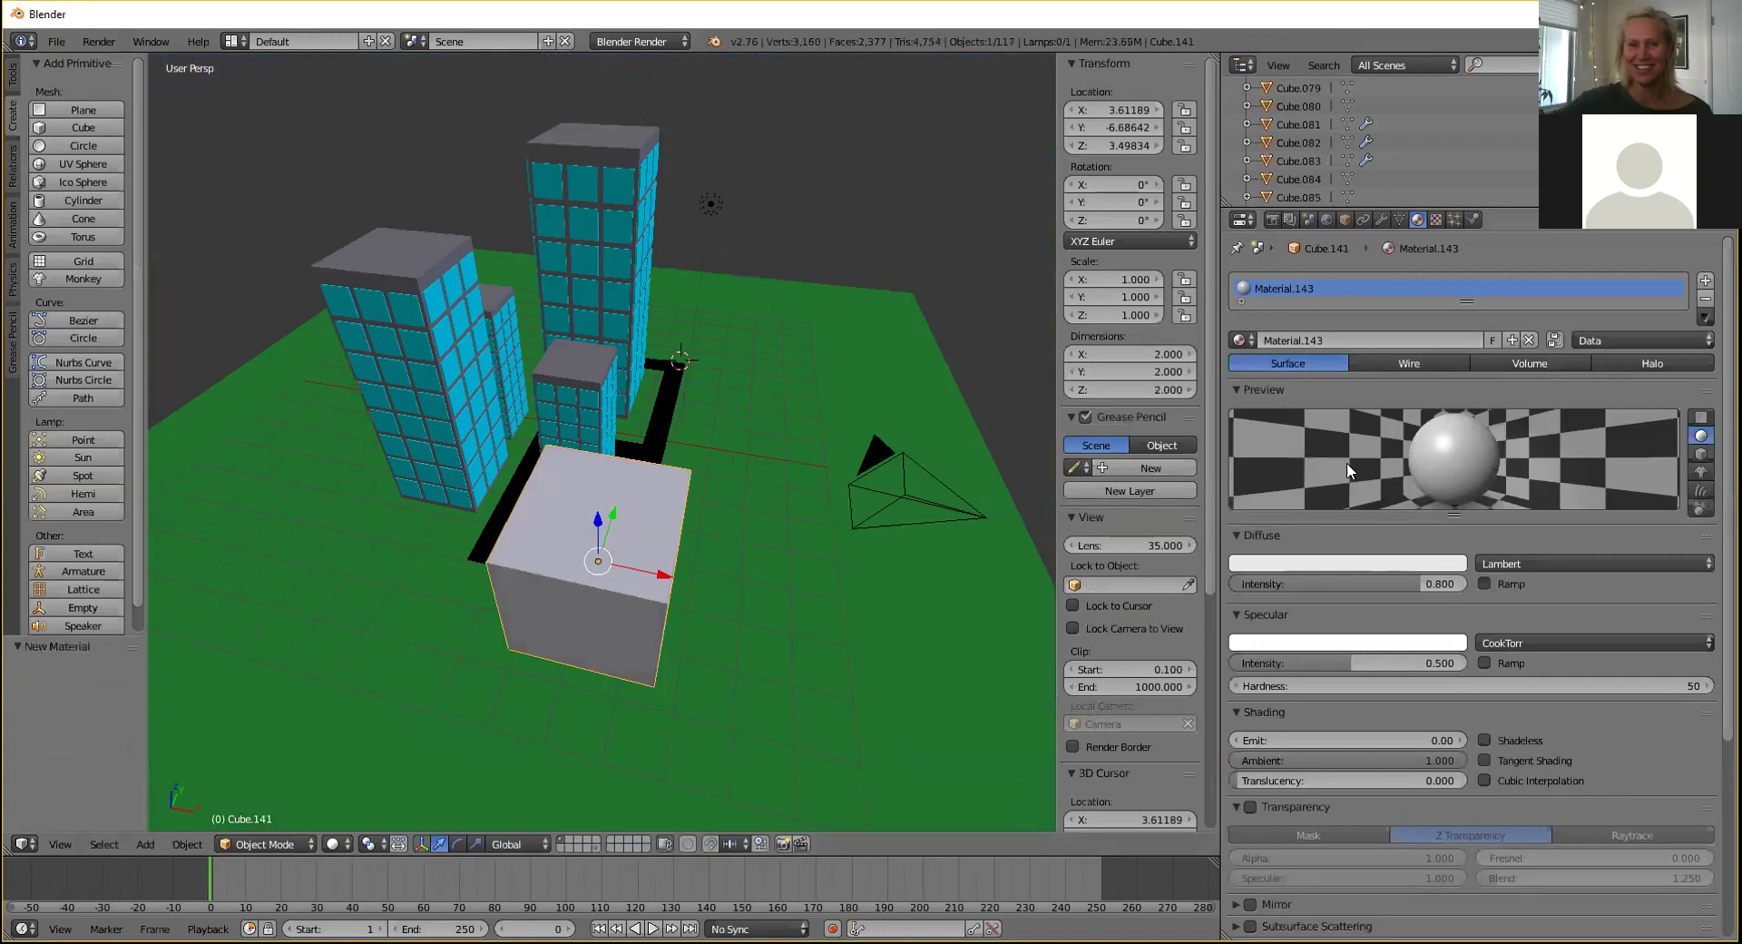
left_click(1330, 563)
left_click_drag(1386, 331, 1385, 319)
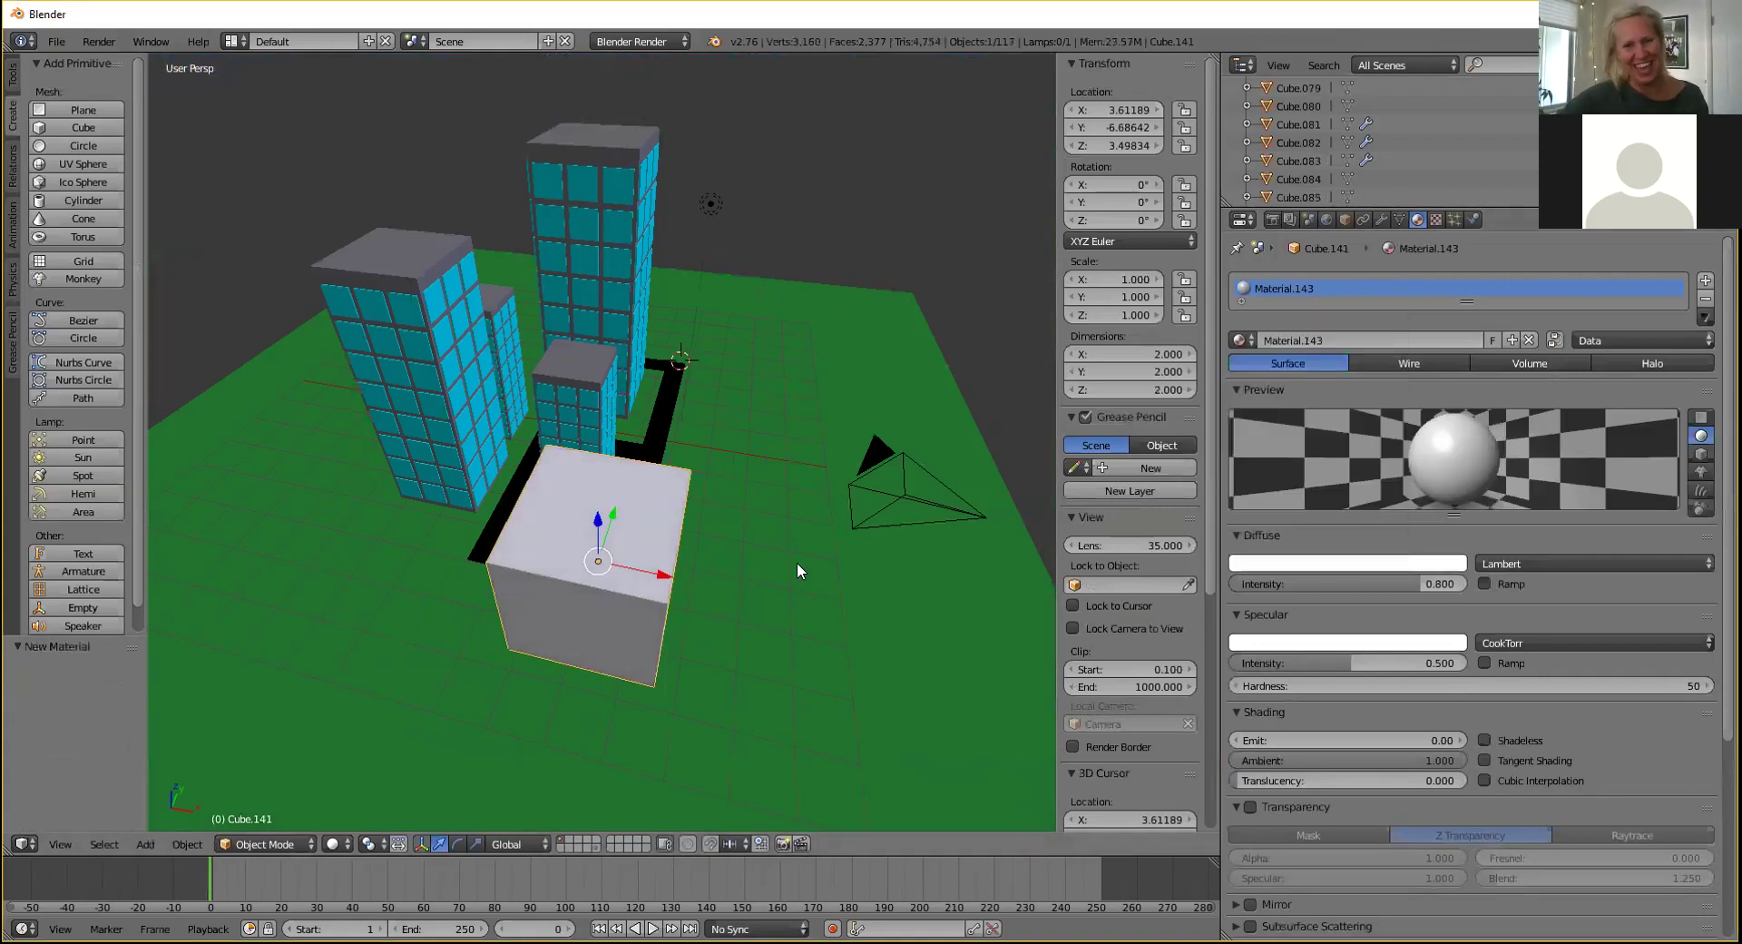
left_click_drag(676, 574, 577, 554)
scroll(581, 554, "up", 5)
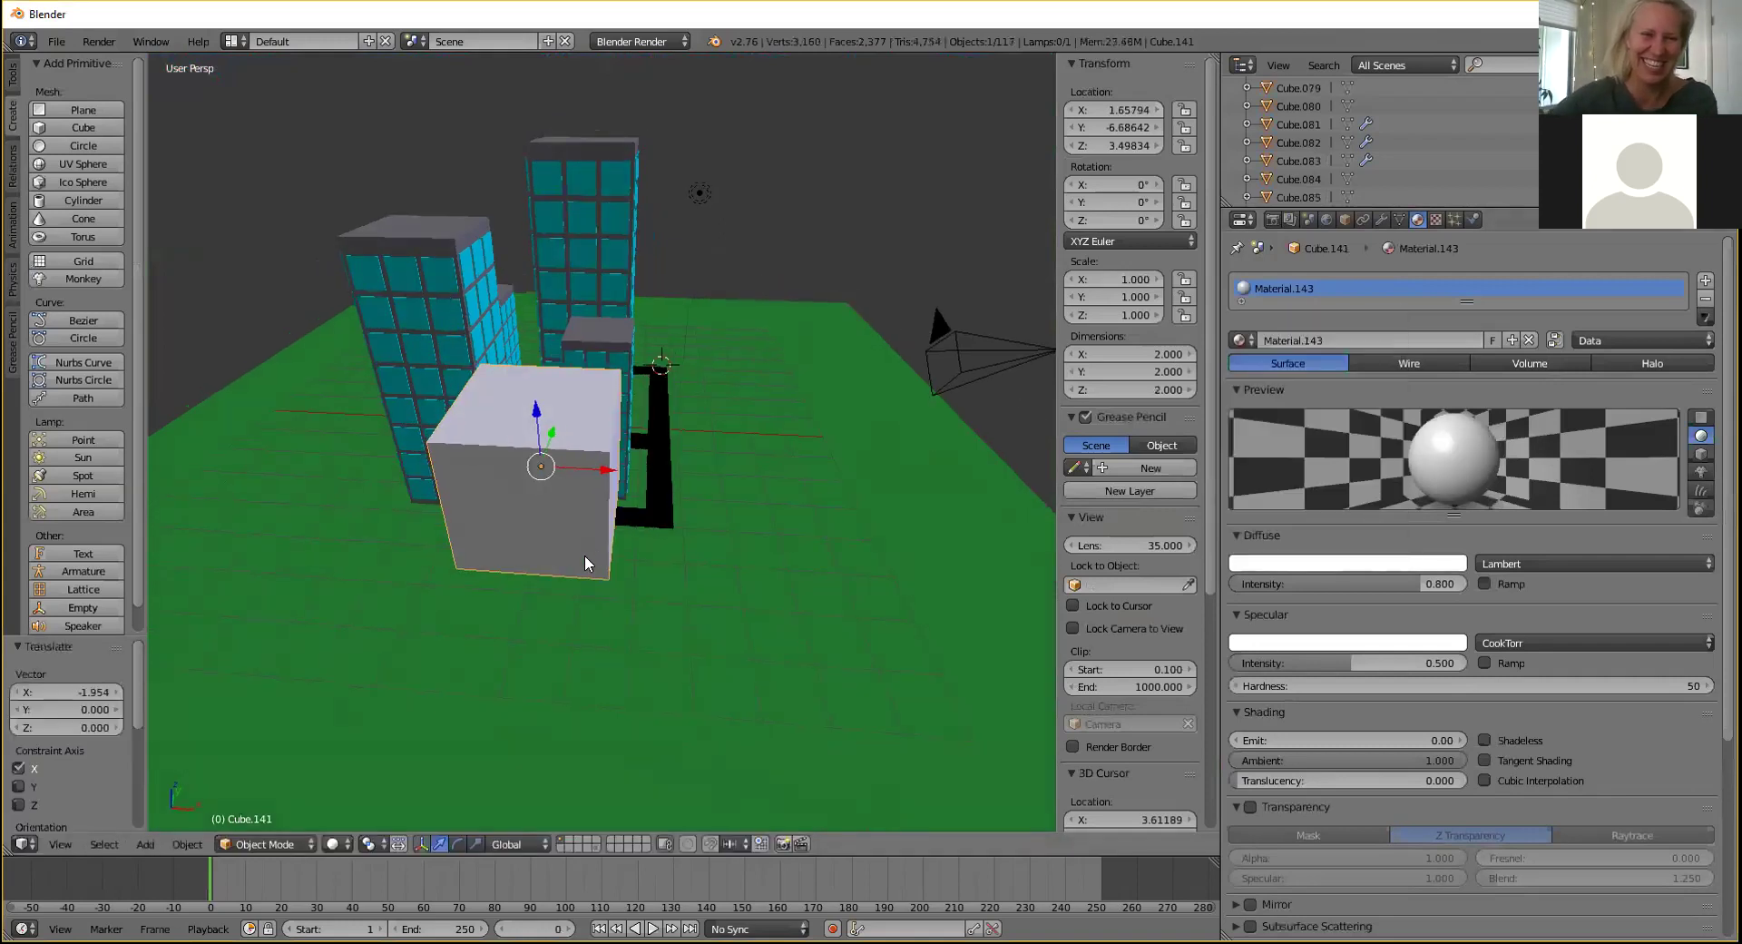
In Edit Mode, lower the cube's top face to flatten it and stretch it along X into a bar.
left_click(264, 842)
left_click(259, 794)
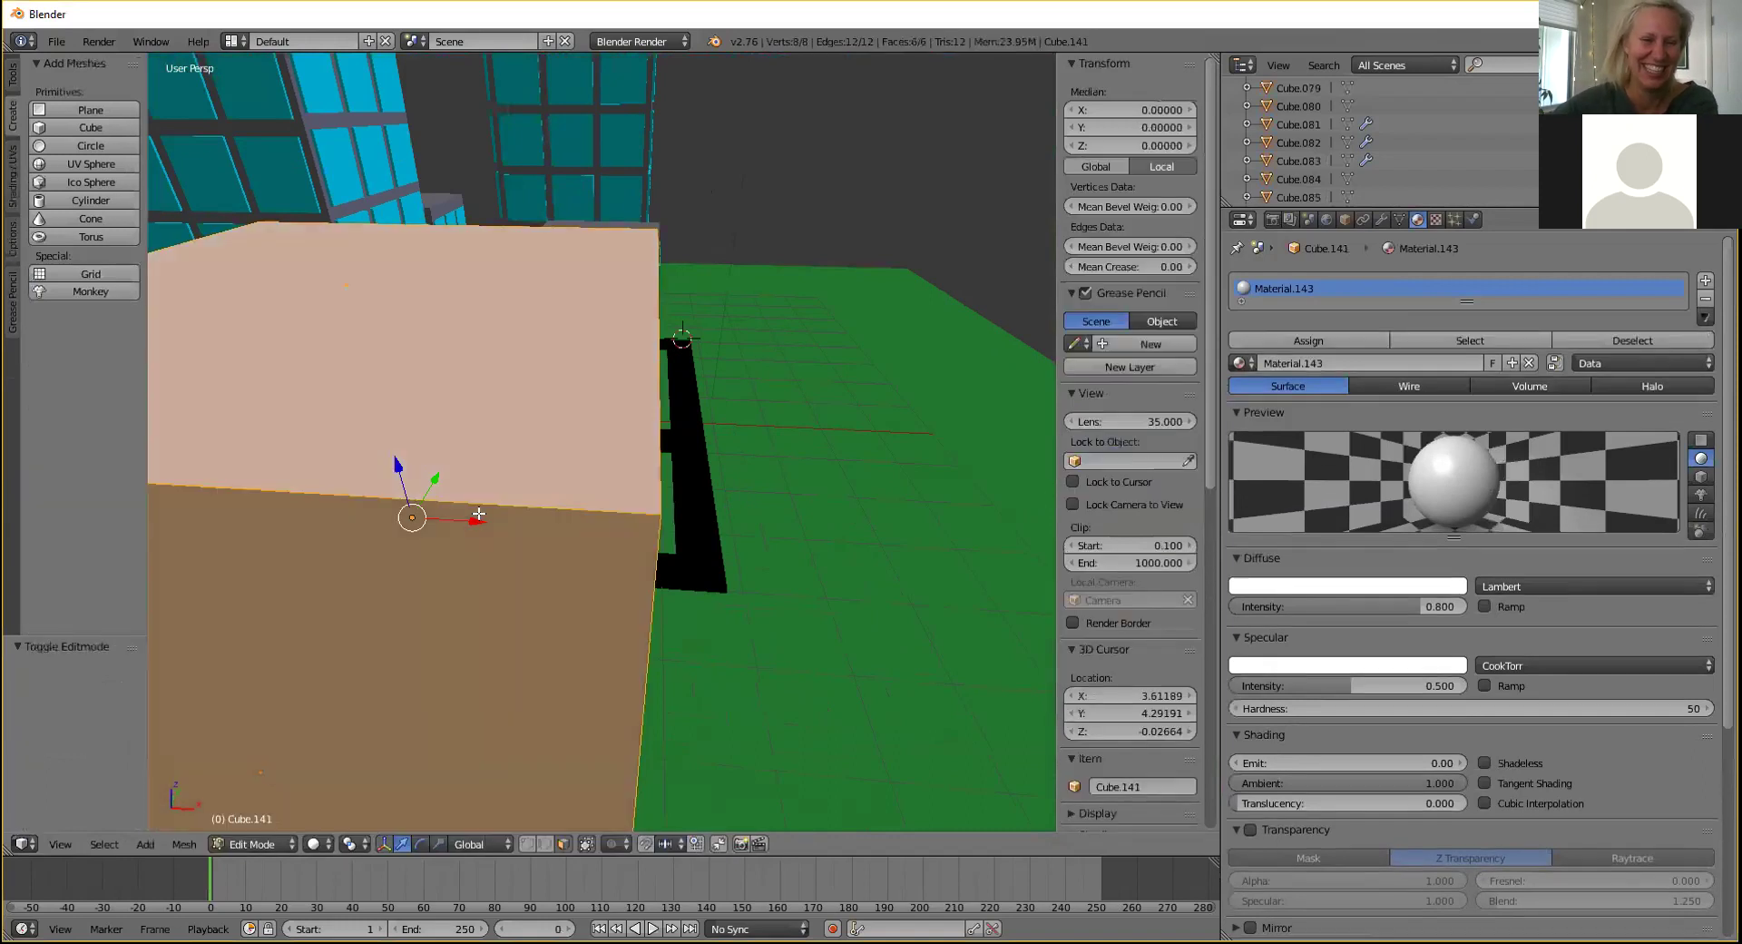
scroll(259, 793, "down", 5)
left_click(530, 404)
key("g")
key("z")
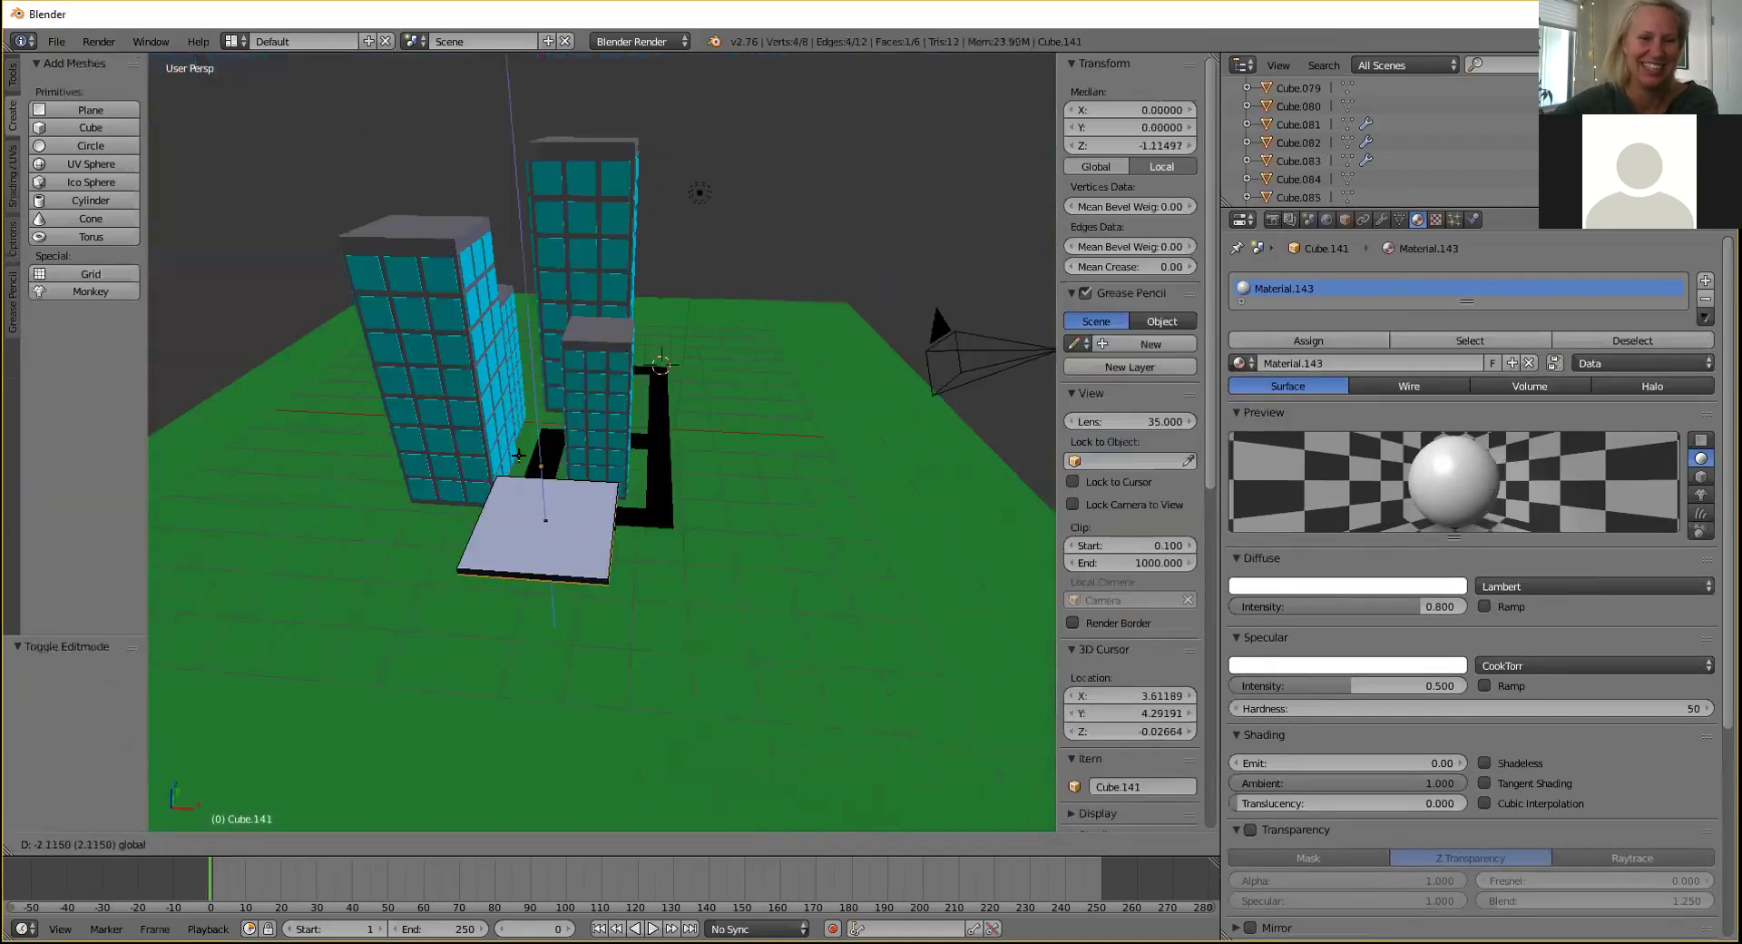
left_click(523, 446)
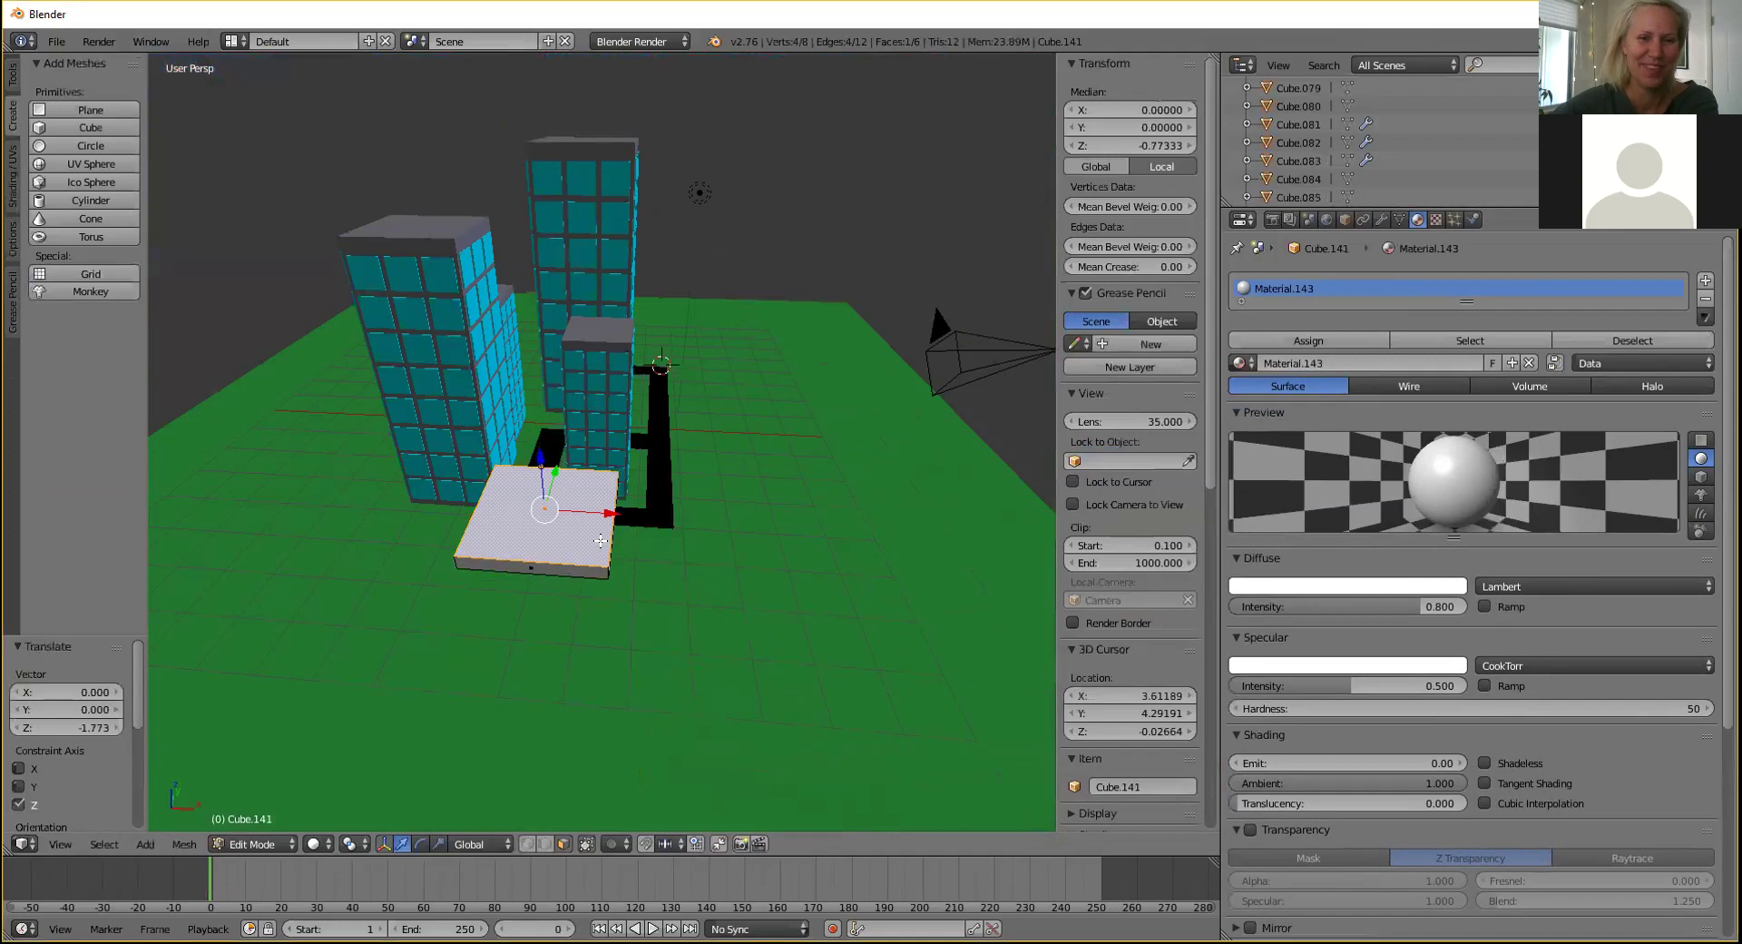
middle_click_drag(600, 541, 581, 535)
key("g")
key("x")
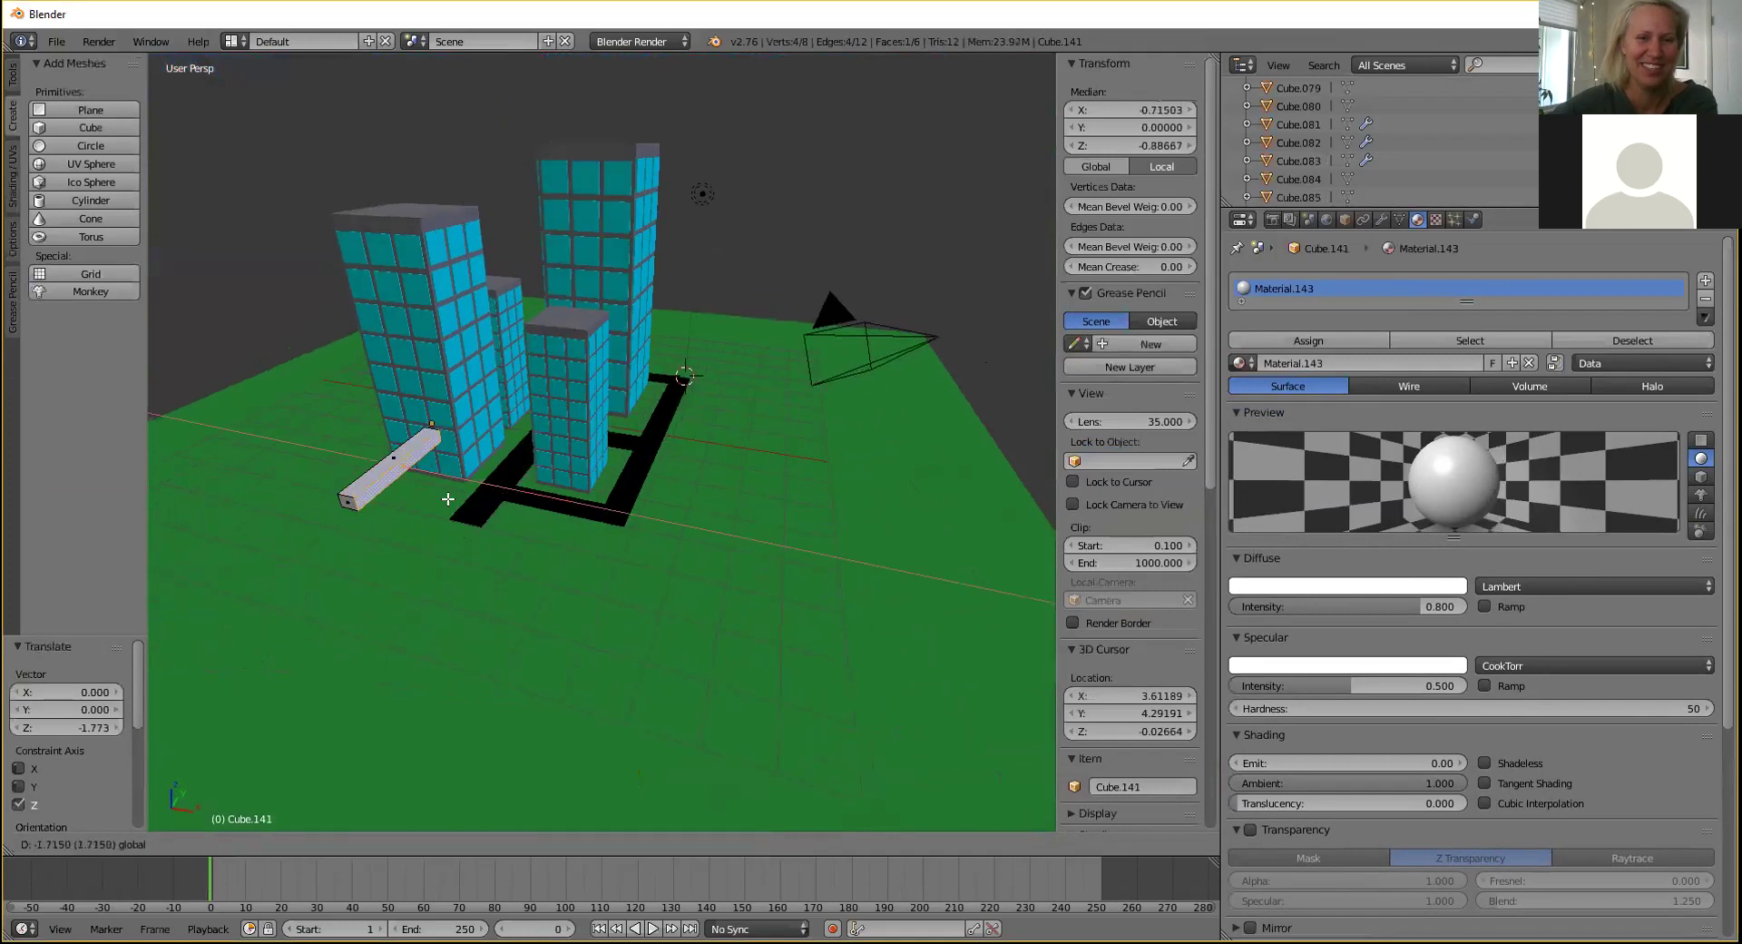
left_click(455, 500)
Move the bar's end face along Y, narrow the bar along X, and lower its top into a thin plank.
middle_click_drag(455, 500, 817, 575)
scroll(816, 574, "up", 4)
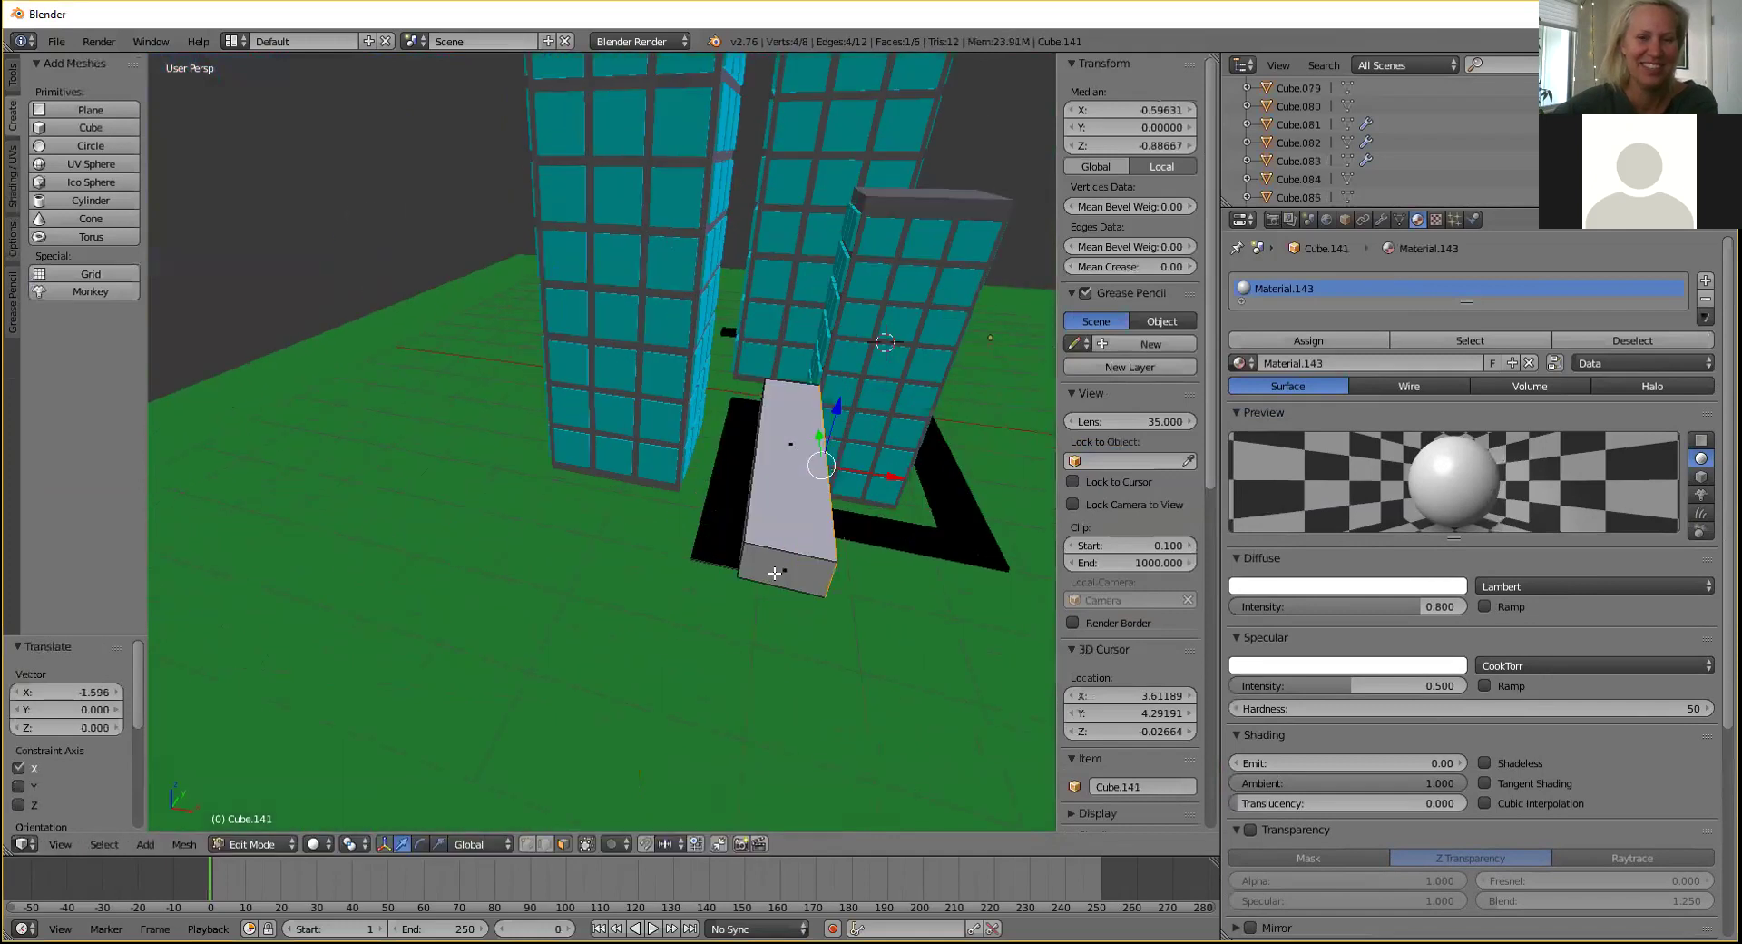
key("g")
key("y")
left_click(788, 406)
middle_click_drag(788, 407, 315, 471)
right_click(441, 488)
left_click_drag(403, 491, 382, 481)
right_click(374, 423)
left_click_drag(347, 377, 348, 399)
middle_click_drag(626, 443, 728, 449)
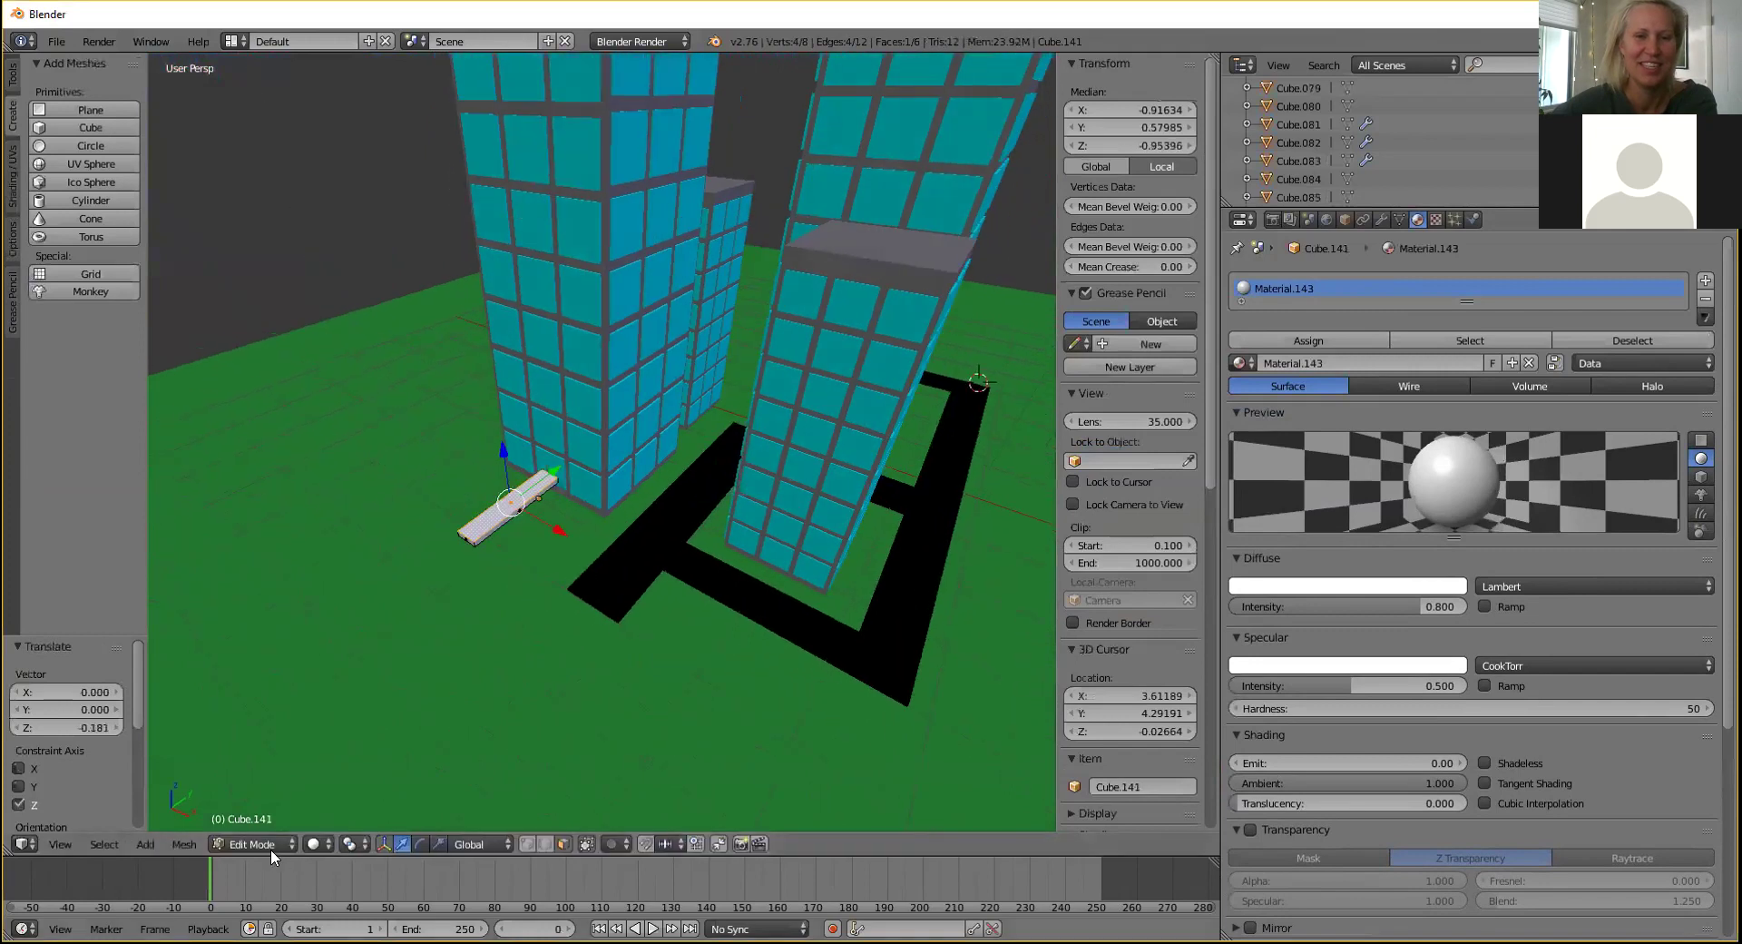
Set the slab material's diffuse intensity to 1.000 and return to Object Mode.
left_click_drag(1416, 606, 1461, 606)
middle_click_drag(581, 599, 512, 654)
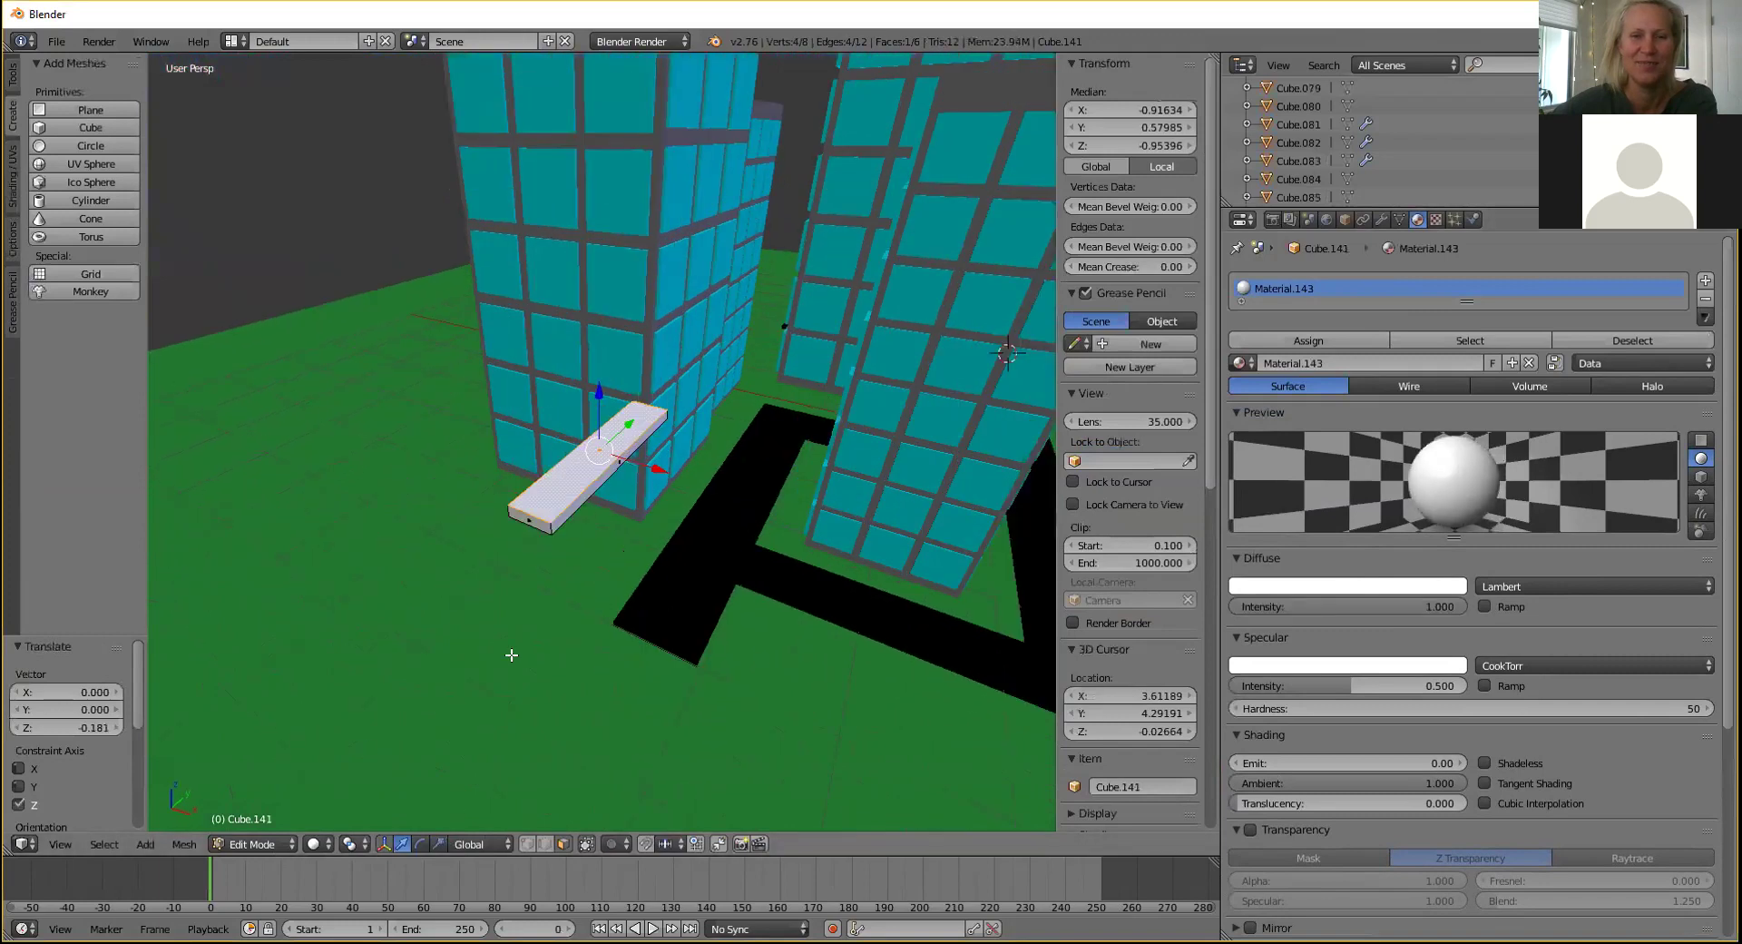
left_click(256, 845)
left_click(271, 817)
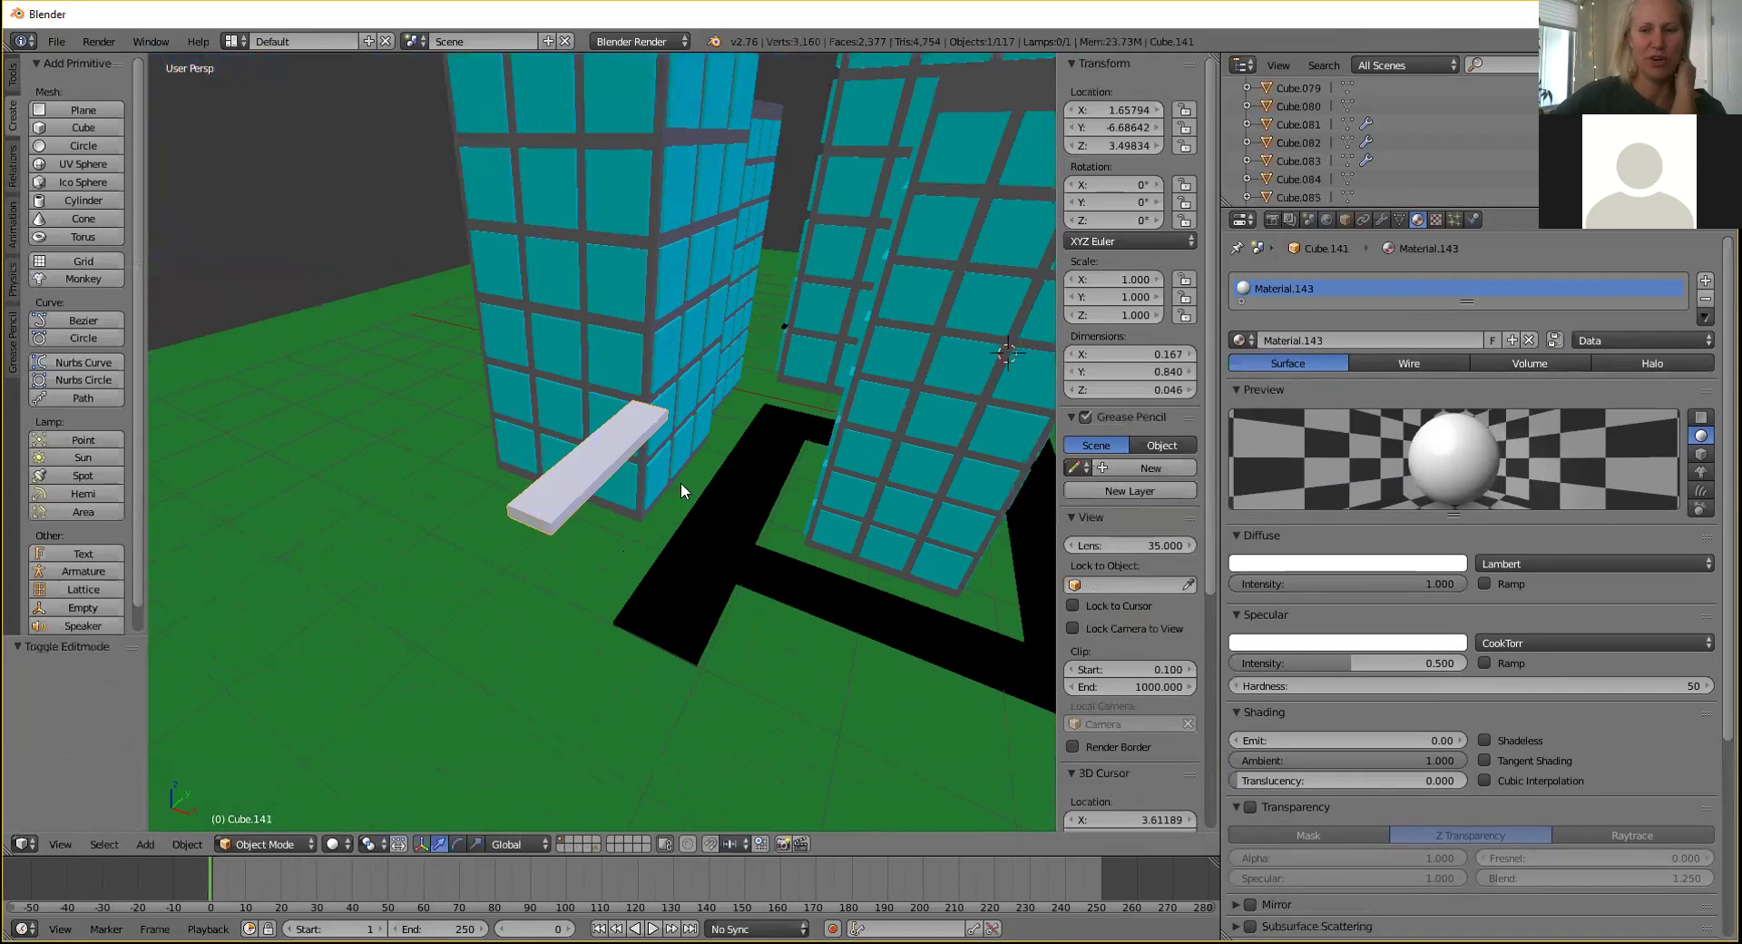
Move the white slab along Y and X over the road and lower it down onto it.
middle_click_drag(671, 510, 720, 570)
left_click_drag(679, 487, 786, 417)
middle_click_drag(730, 422, 719, 622)
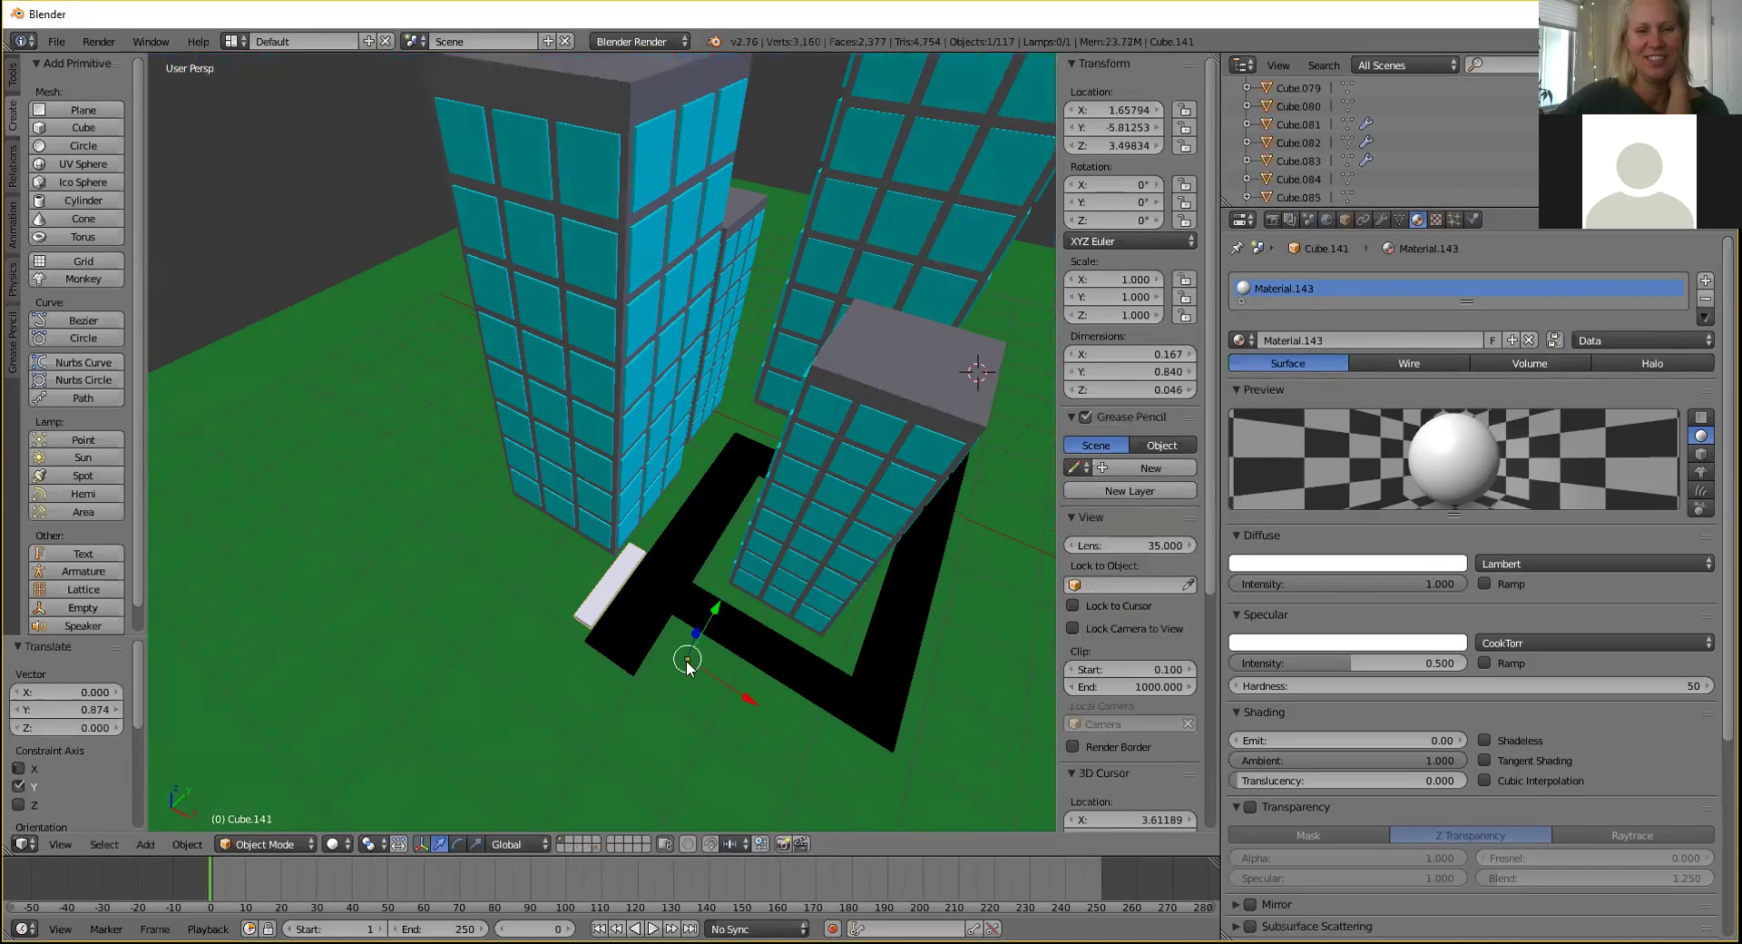
left_click_drag(720, 689, 719, 651)
middle_click_drag(719, 651, 679, 711)
left_click_drag(679, 711, 679, 602)
middle_click_drag(690, 597, 697, 329)
left_click_drag(682, 312, 647, 482)
Fine-tune the slab's X and Y position so it sits on the black road.
mouse_move(728, 578)
middle_mouse_down()
mouse_move(732, 559)
mouse_move(748, 603)
mouse_move(753, 497)
mouse_move(724, 662)
mouse_move(759, 564)
middle_mouse_up()
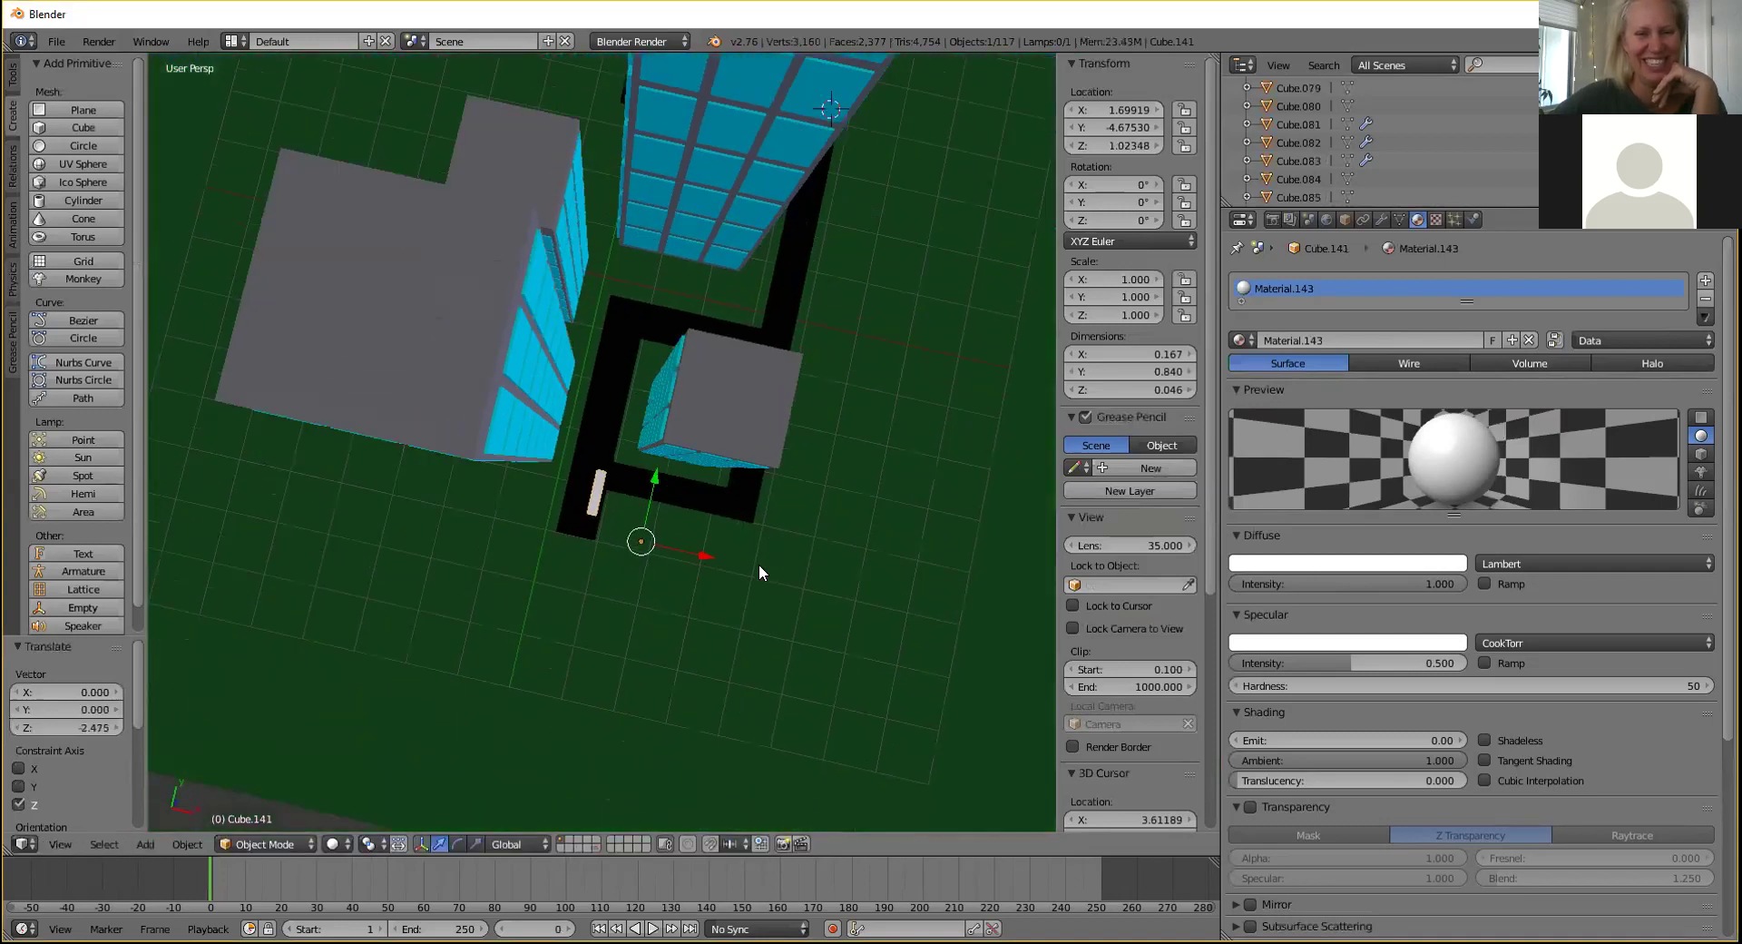
scroll(755, 559, "up", 3)
left_click_drag(711, 575, 711, 558)
left_click_drag(673, 486, 667, 503)
scroll(668, 512, "up", 2)
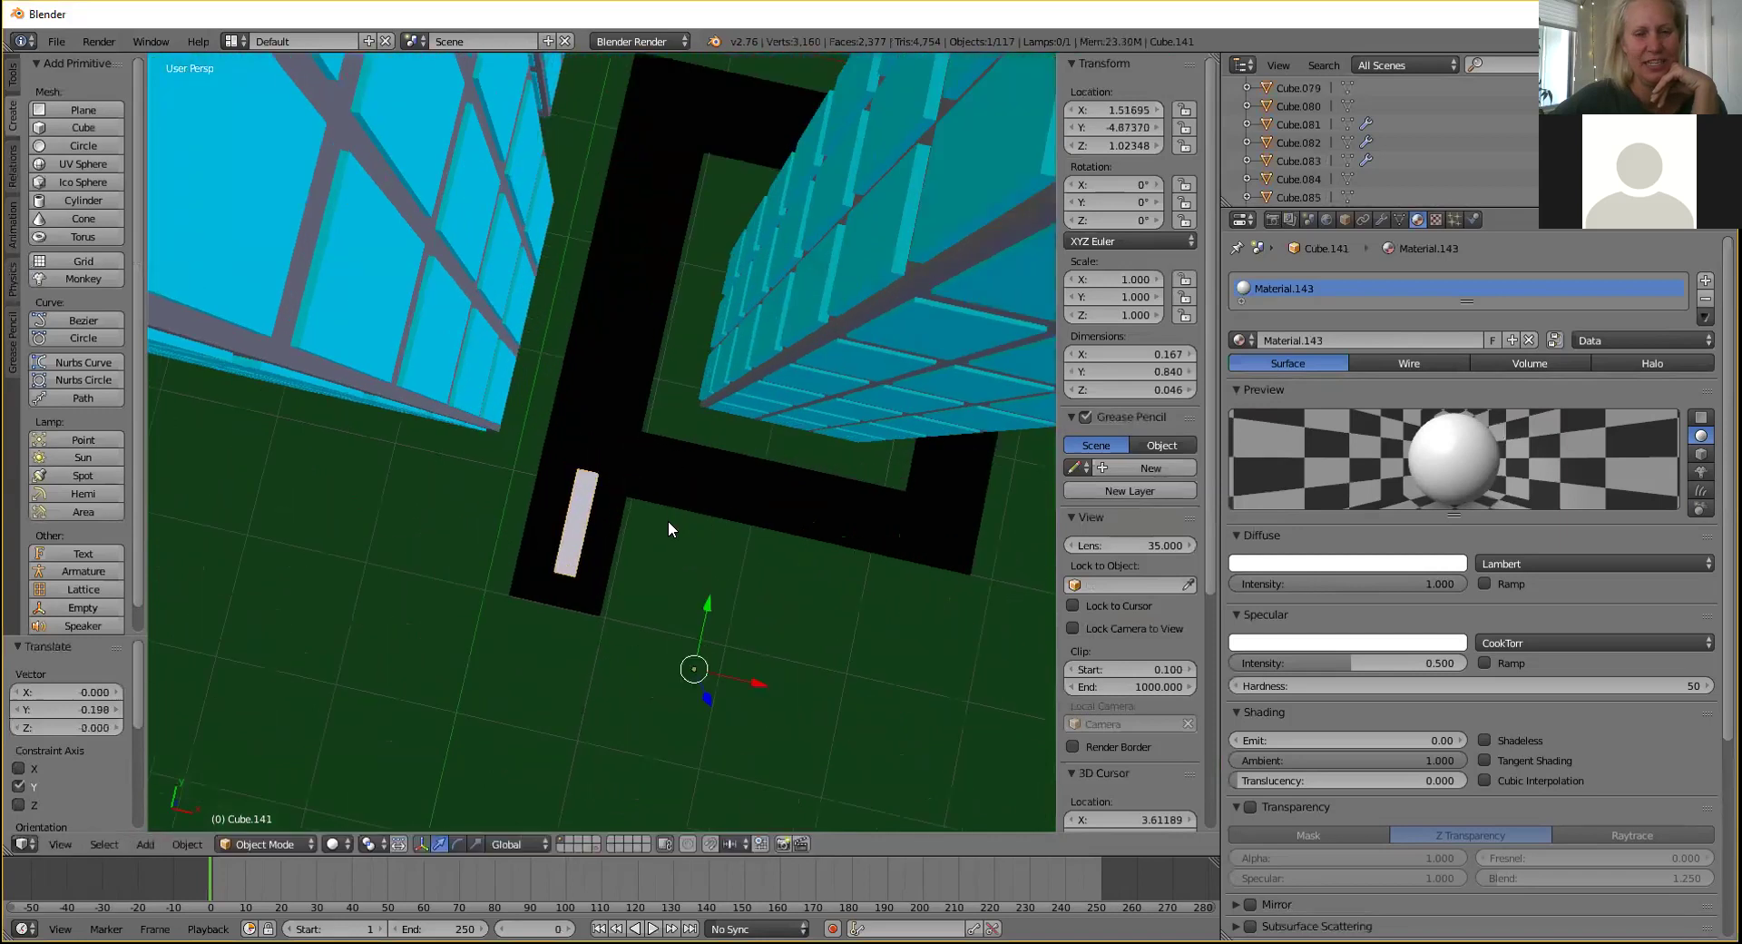
middle_click_drag(669, 522, 456, 653)
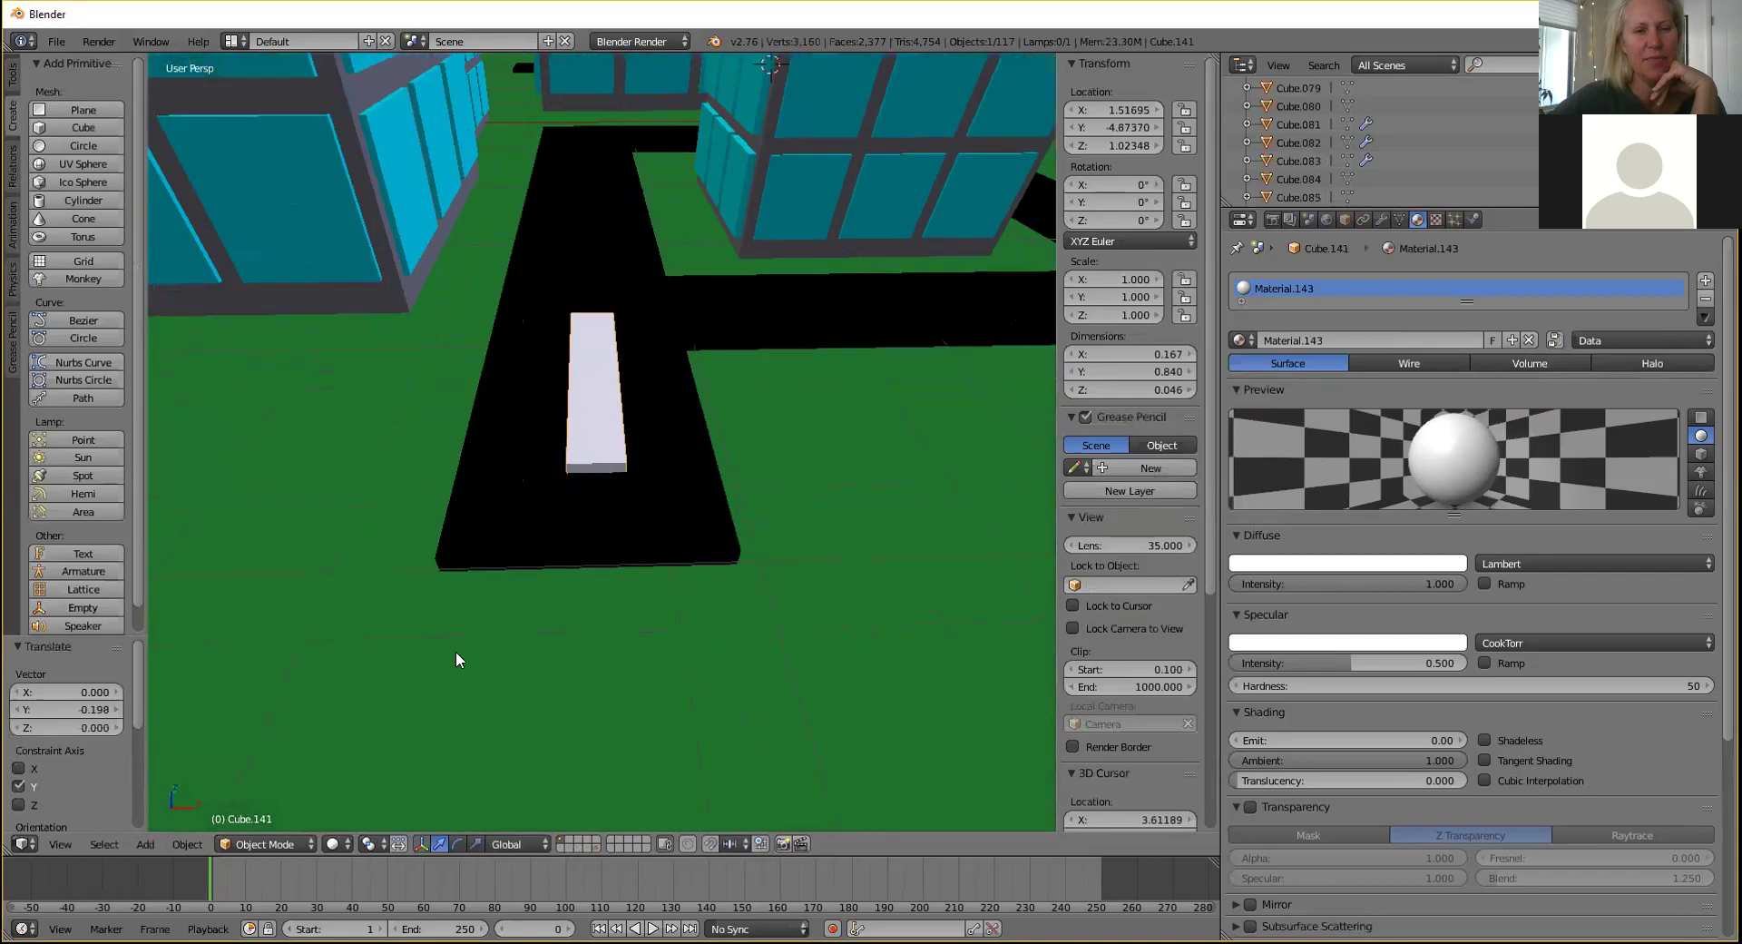
In Edit Mode, pull the slab's end face in to shorten it to about 0.474 units, then return to Object Mode.
key("Tab")
left_click_drag(594, 436, 618, 410)
key("ctrl+z")
middle_click_drag(618, 410, 554, 415)
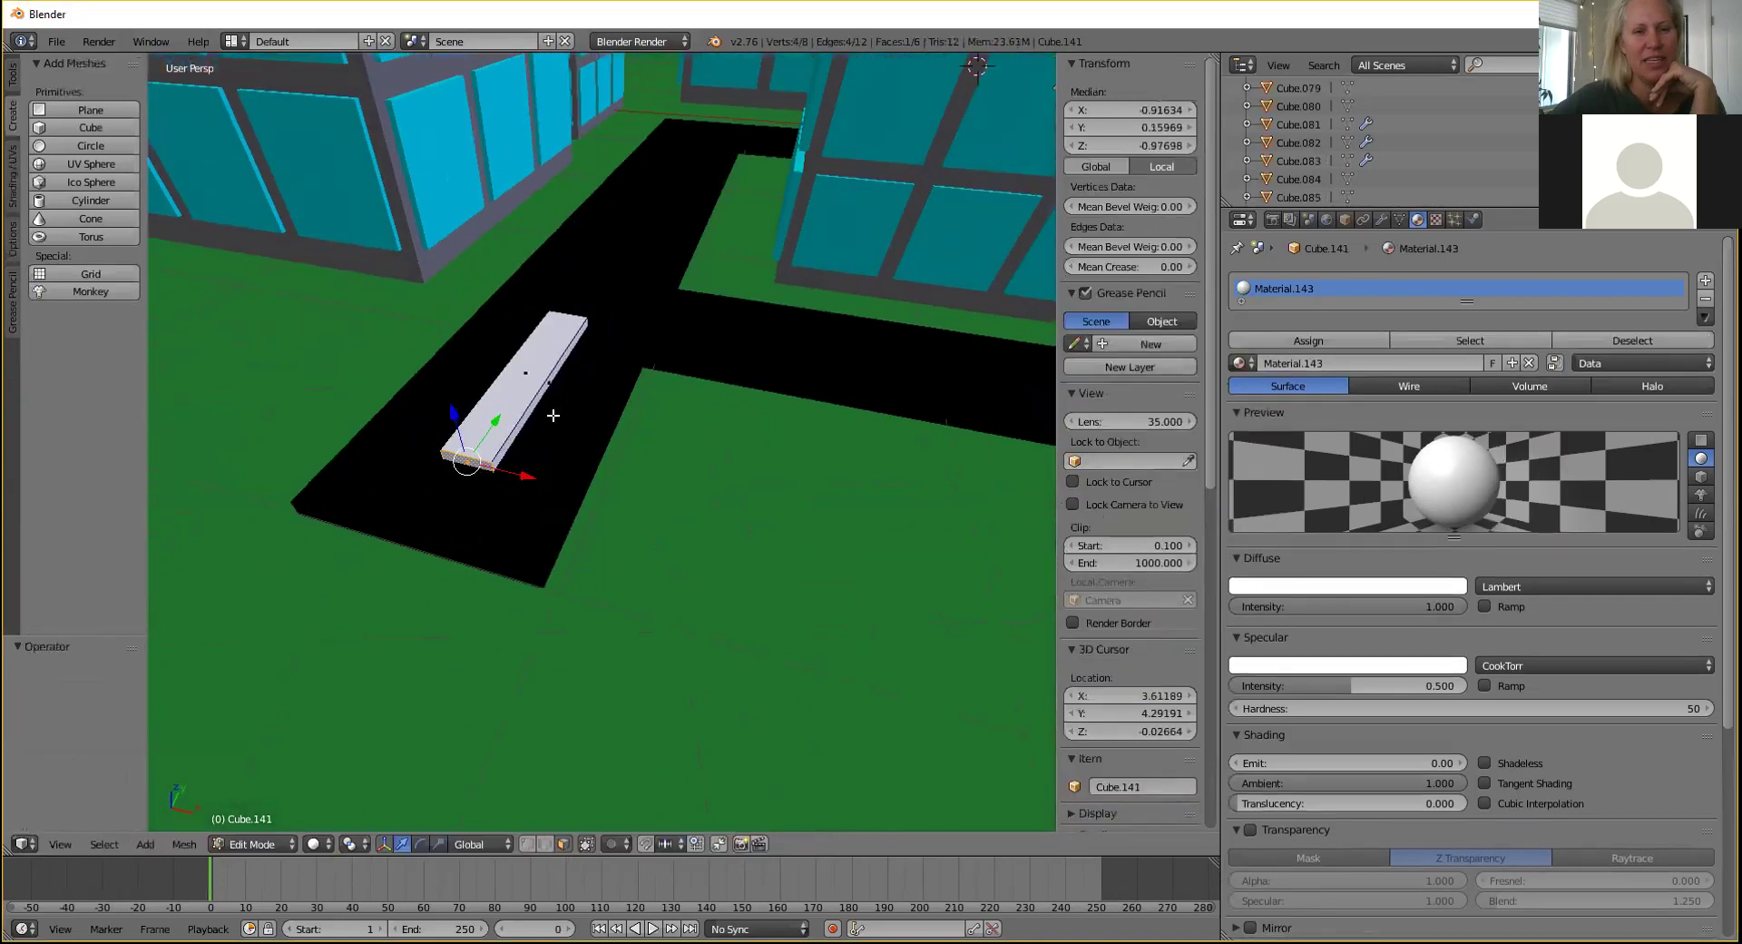
left_click_drag(497, 422, 602, 357)
left_click(259, 846)
left_click(271, 821)
Shift the slab further along Y onto the road's end.
middle_click_drag(591, 320, 666, 329)
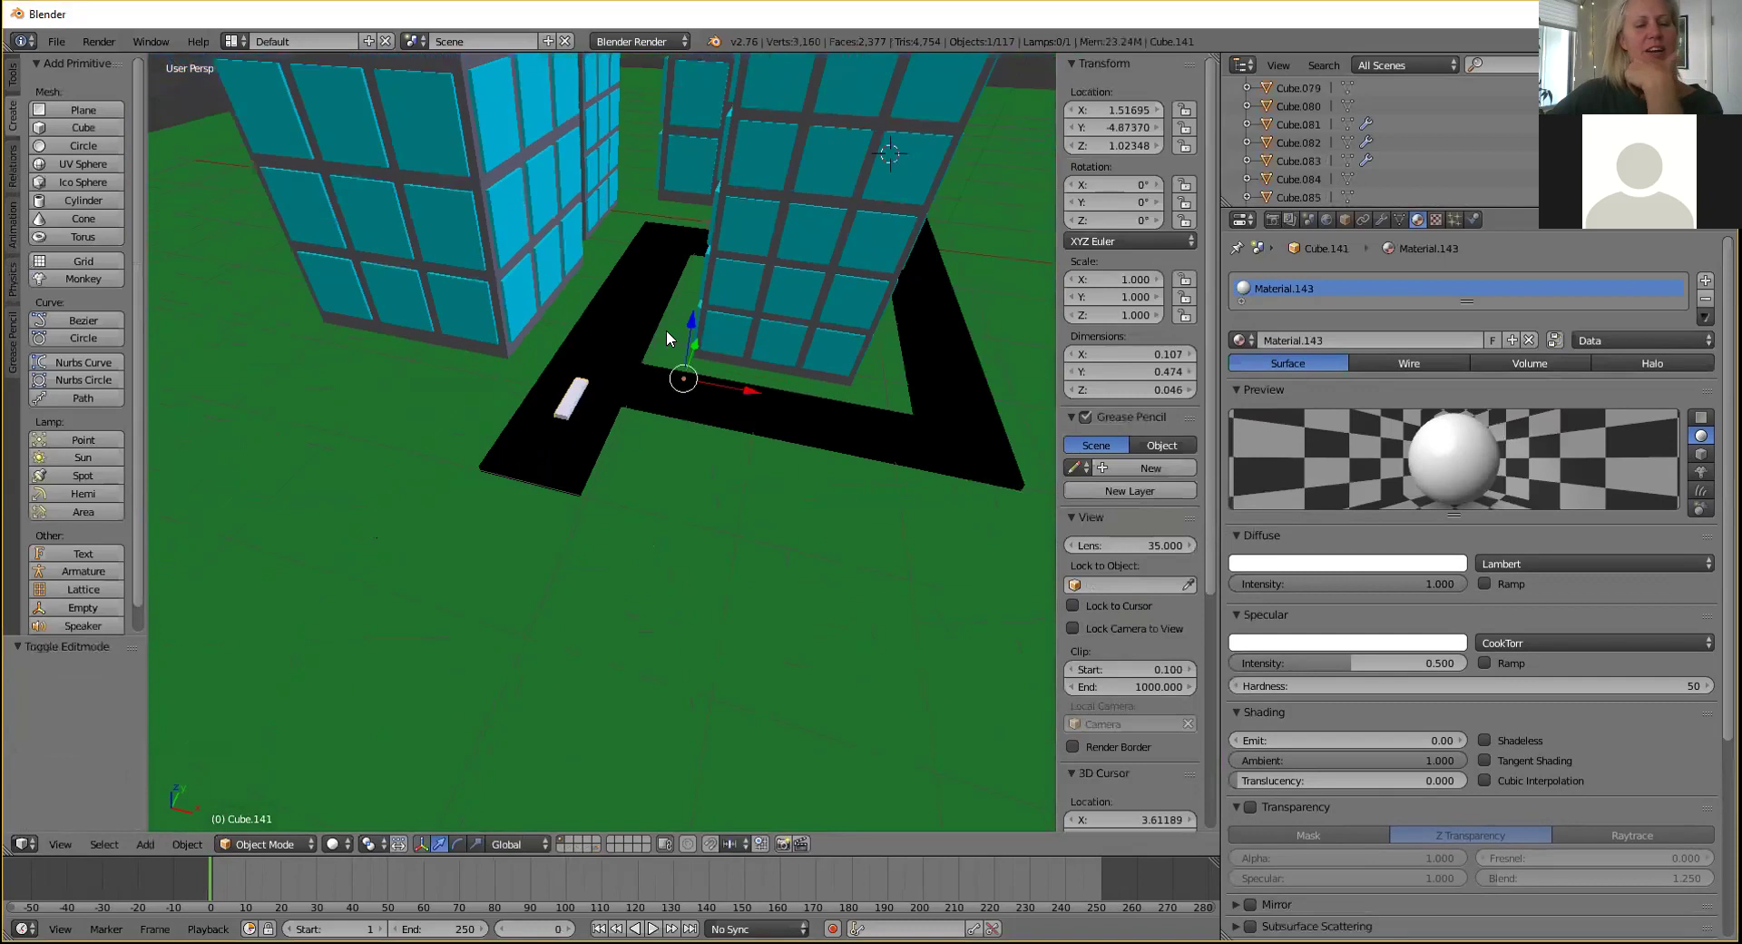
left_click_drag(695, 340, 674, 410)
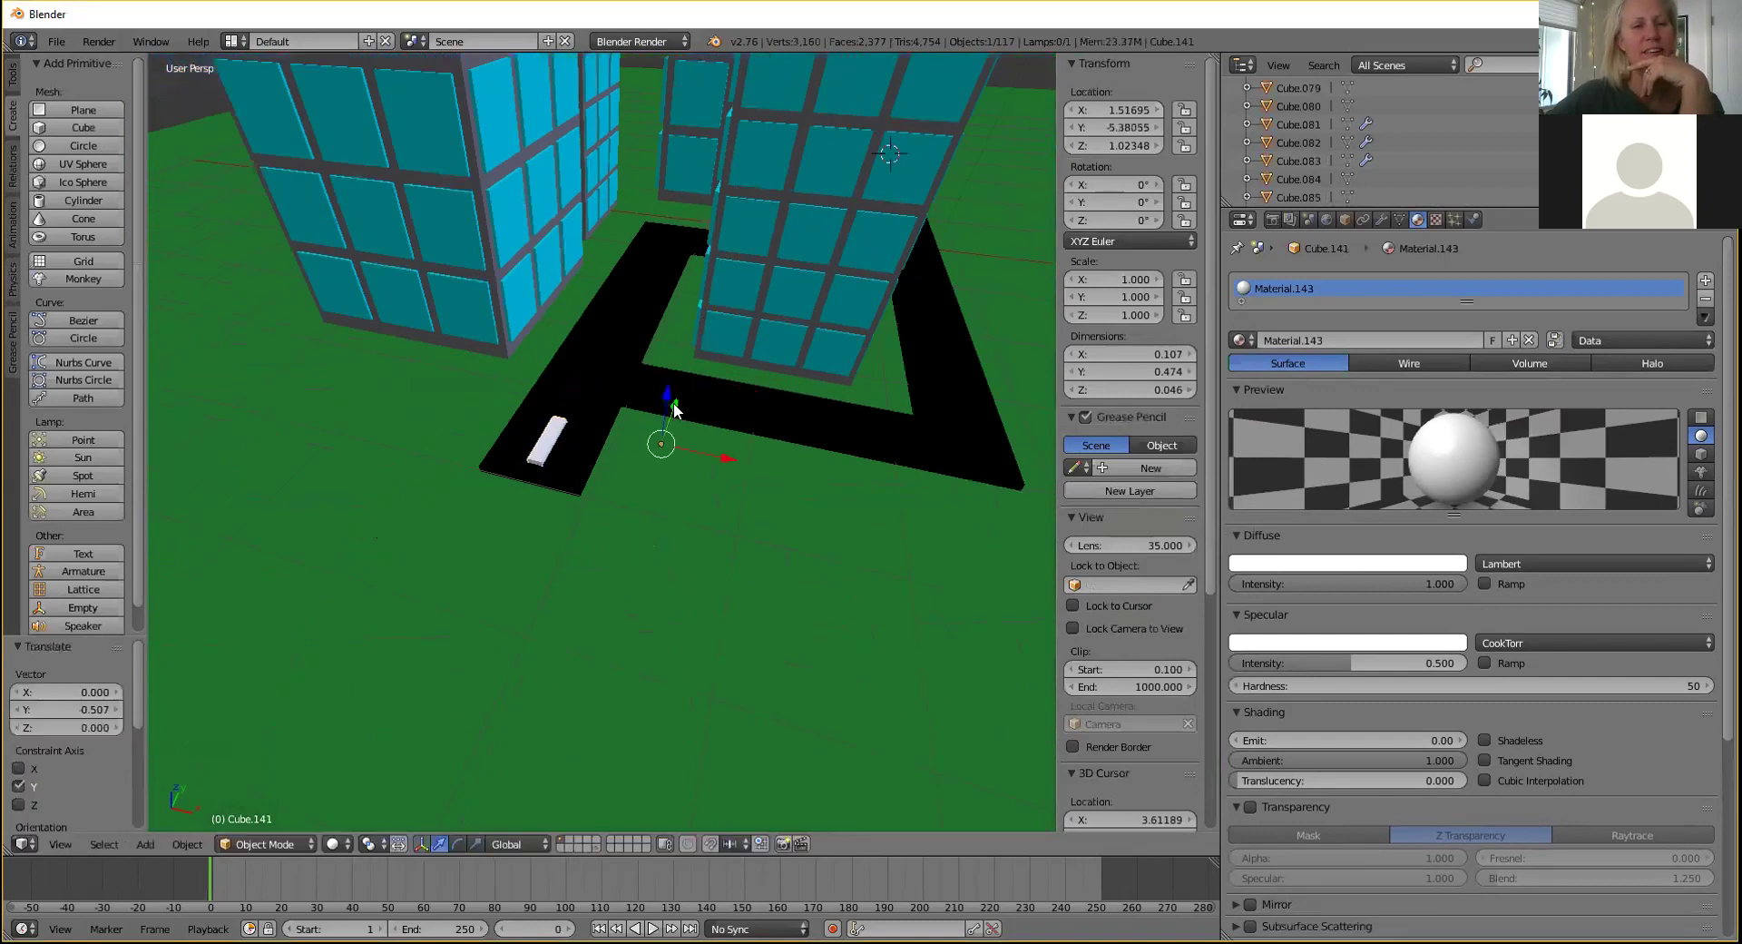
left_click(249, 843)
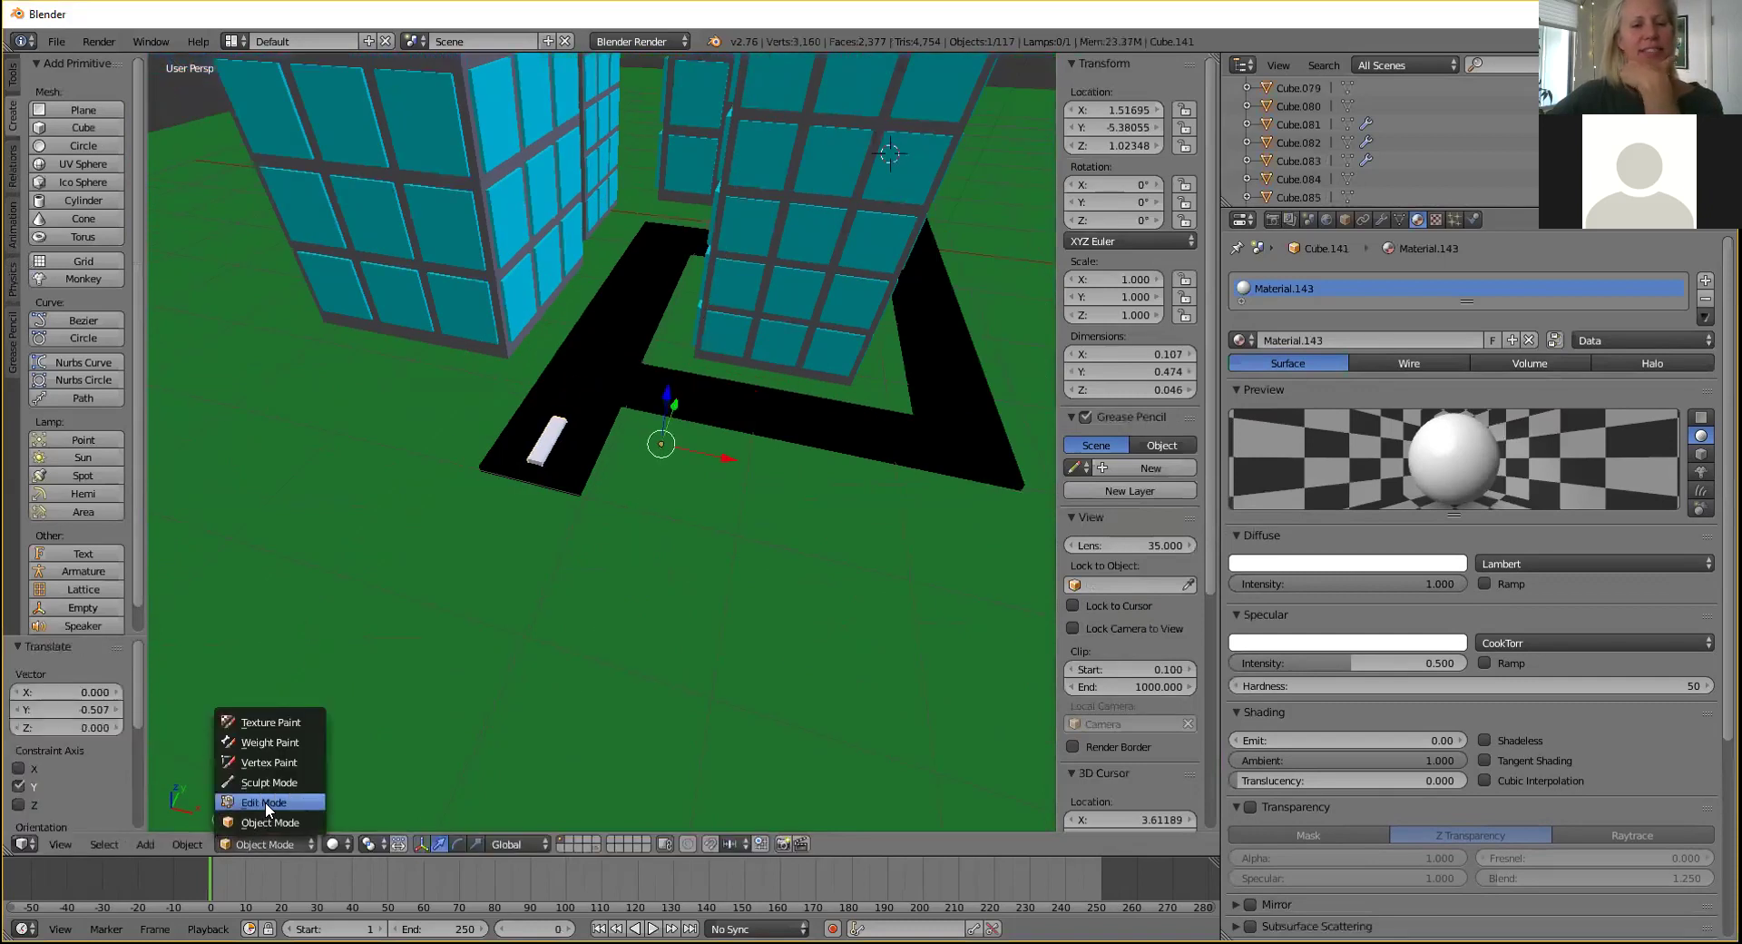
In Edit Mode, move the marking's near end face along Y to shorten it slightly.
left_click(260, 803)
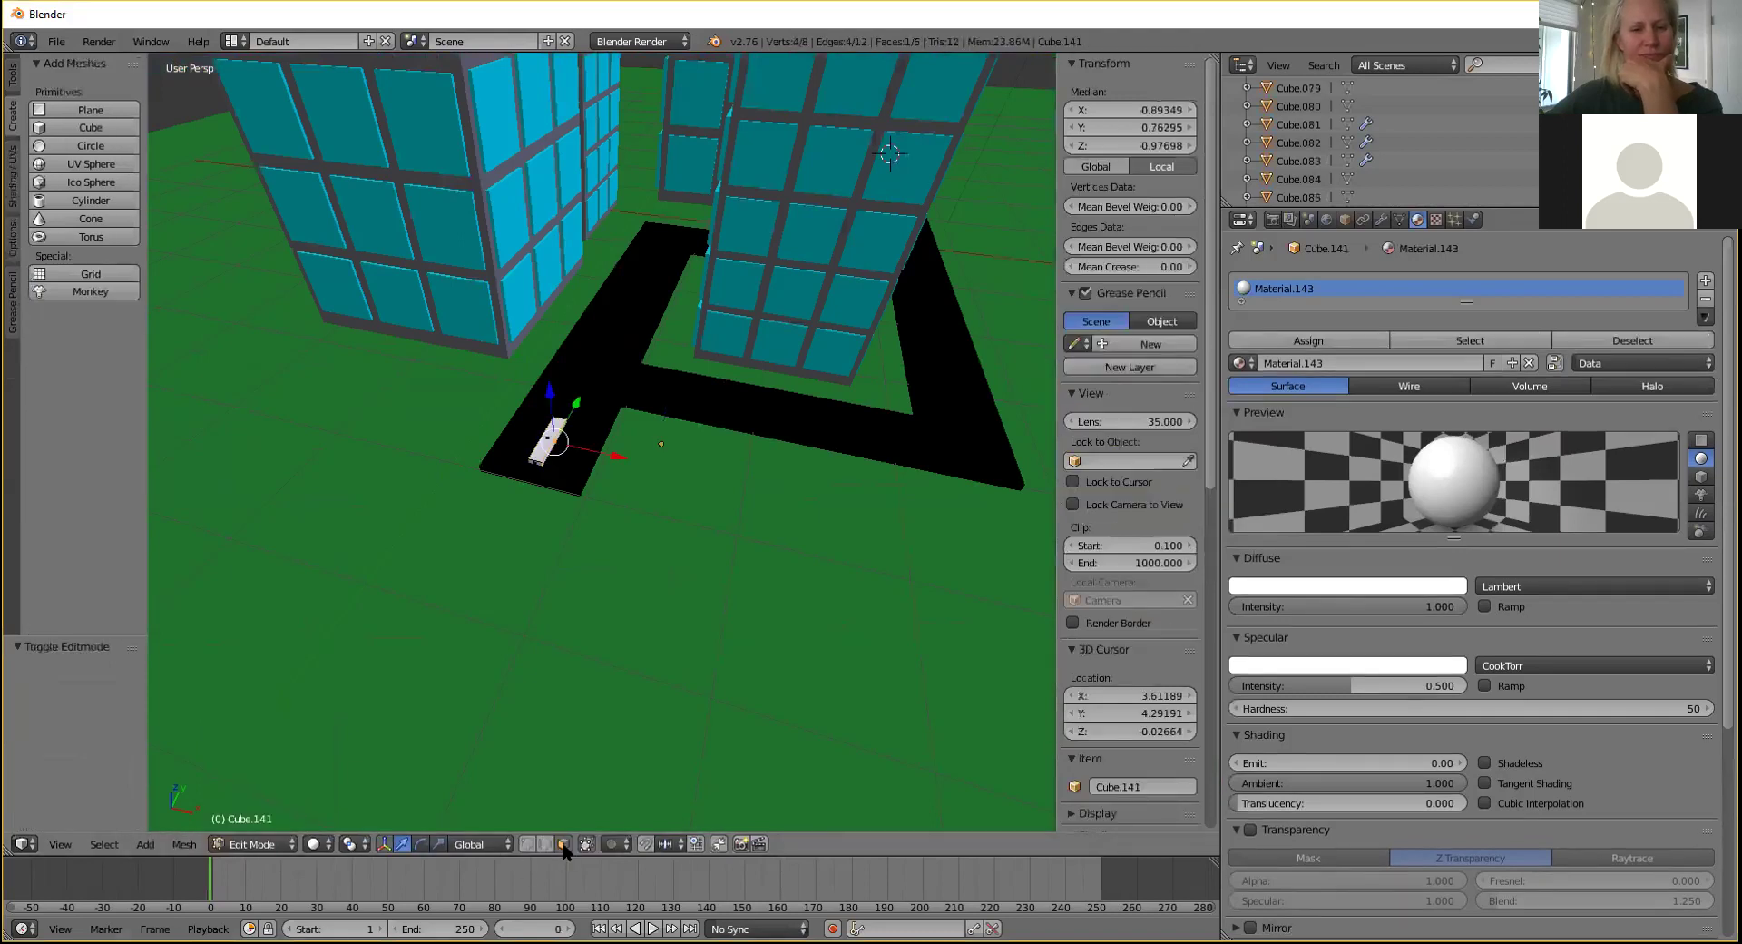
scroll(507, 545, "up", 5)
right_click(431, 489)
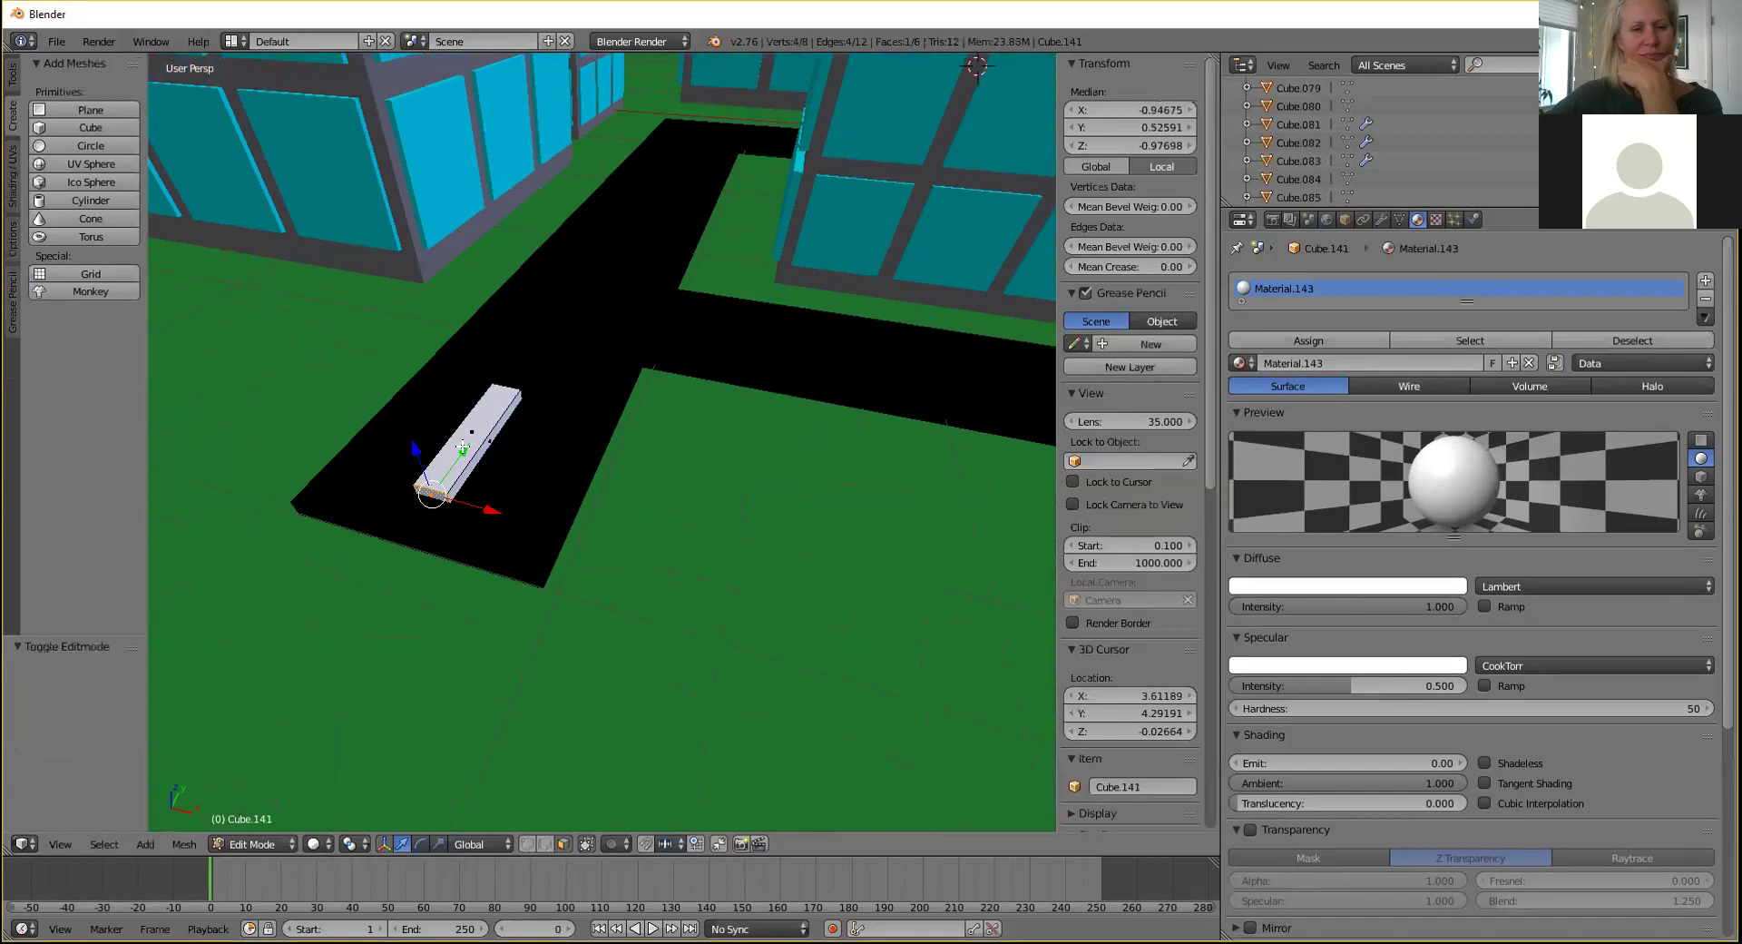
key("g")
key("y")
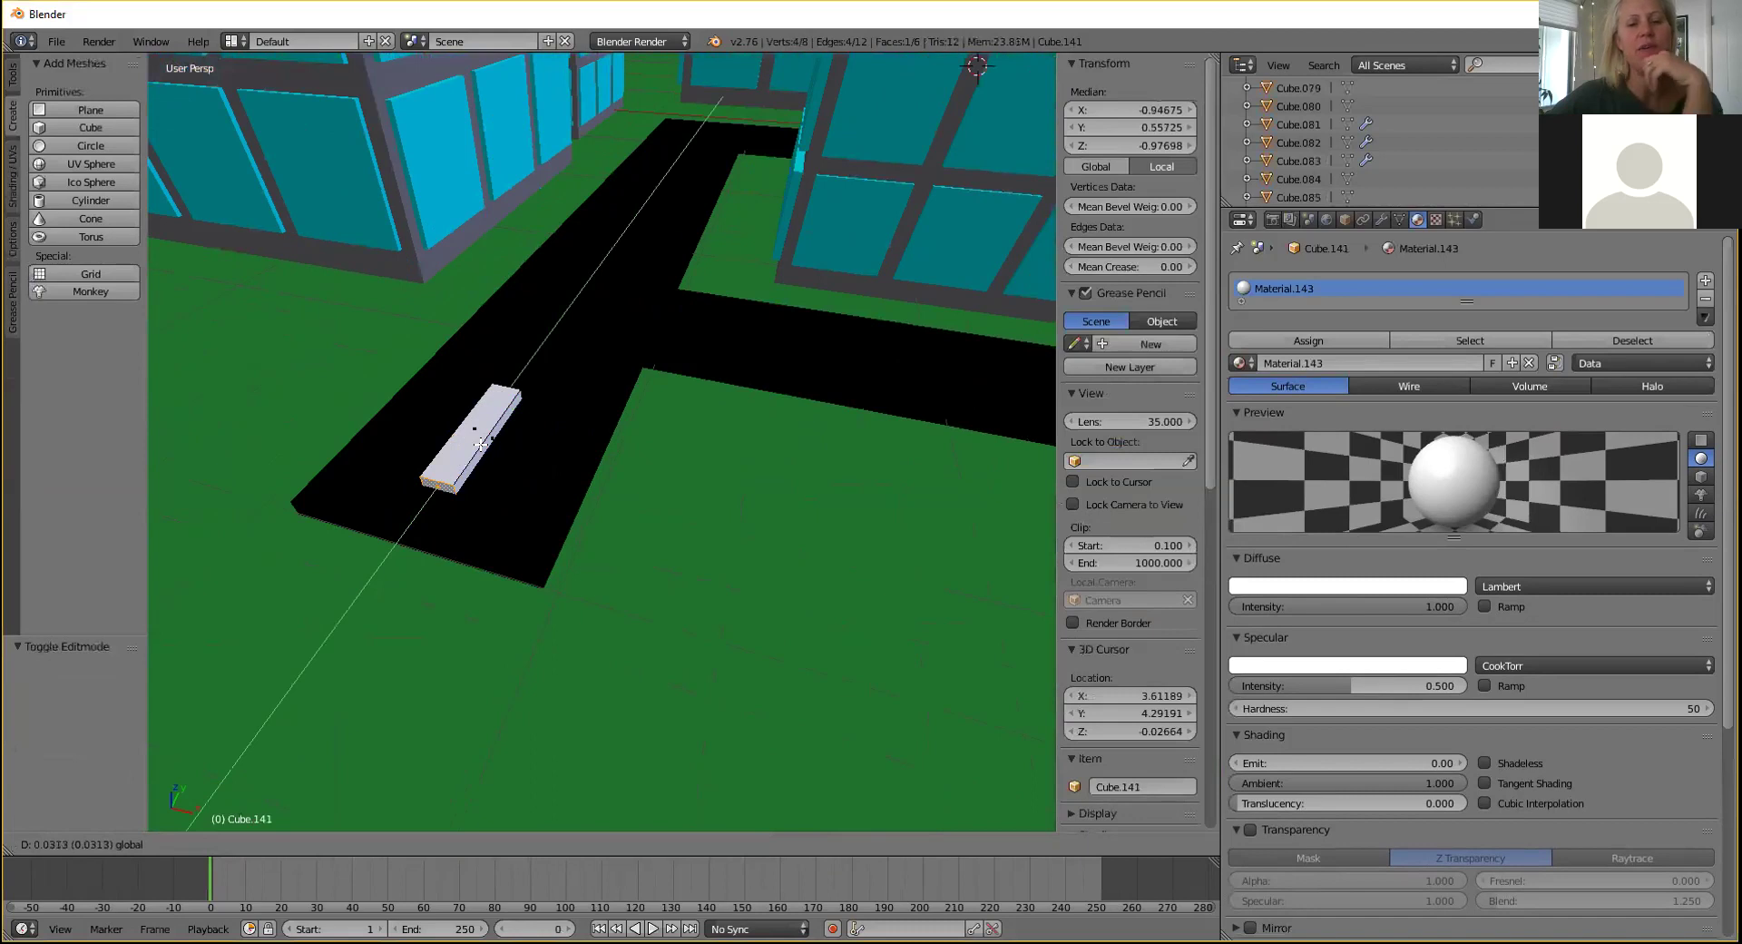
left_click(481, 444)
Back in Object Mode, lower the road marking a touch along Z to rest flush on the road.
left_click(270, 846)
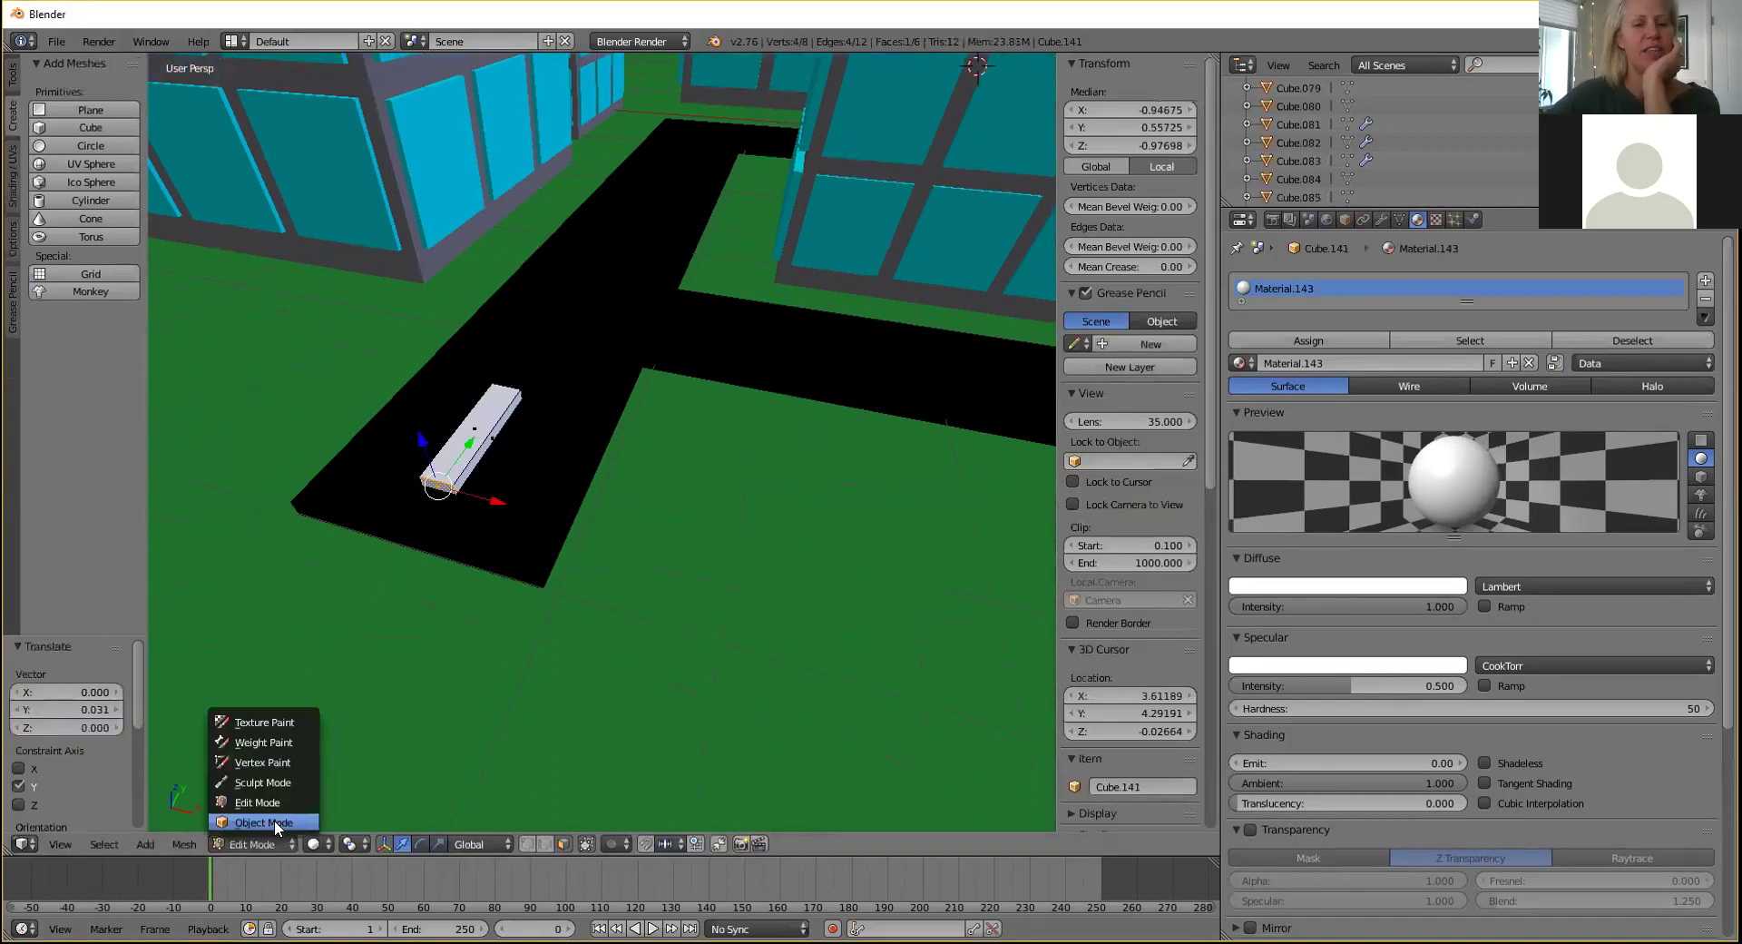
left_click(275, 821)
middle_click_drag(461, 639, 591, 490)
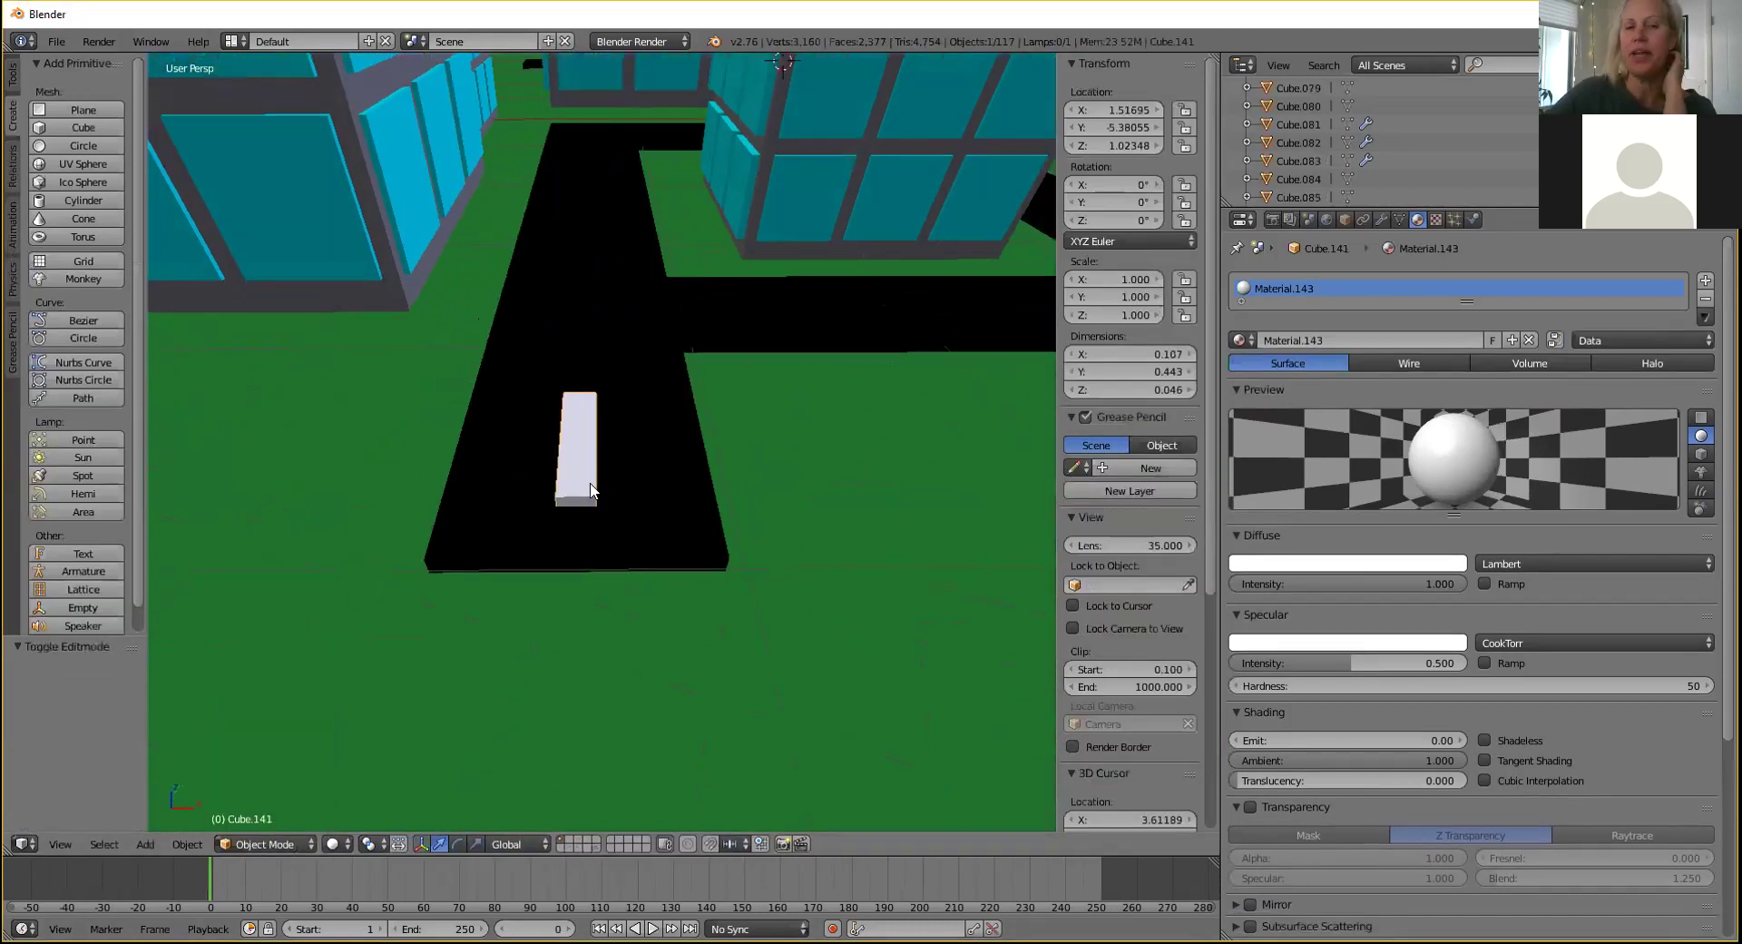
scroll(598, 475, "down", 5)
left_click_drag(802, 381, 798, 365)
middle_click_drag(798, 365, 597, 515)
scroll(632, 494, "up", 3)
Paste a copy of the road marking and place it further along the road on Y.
key("ctrl+v")
key("g")
key("z")
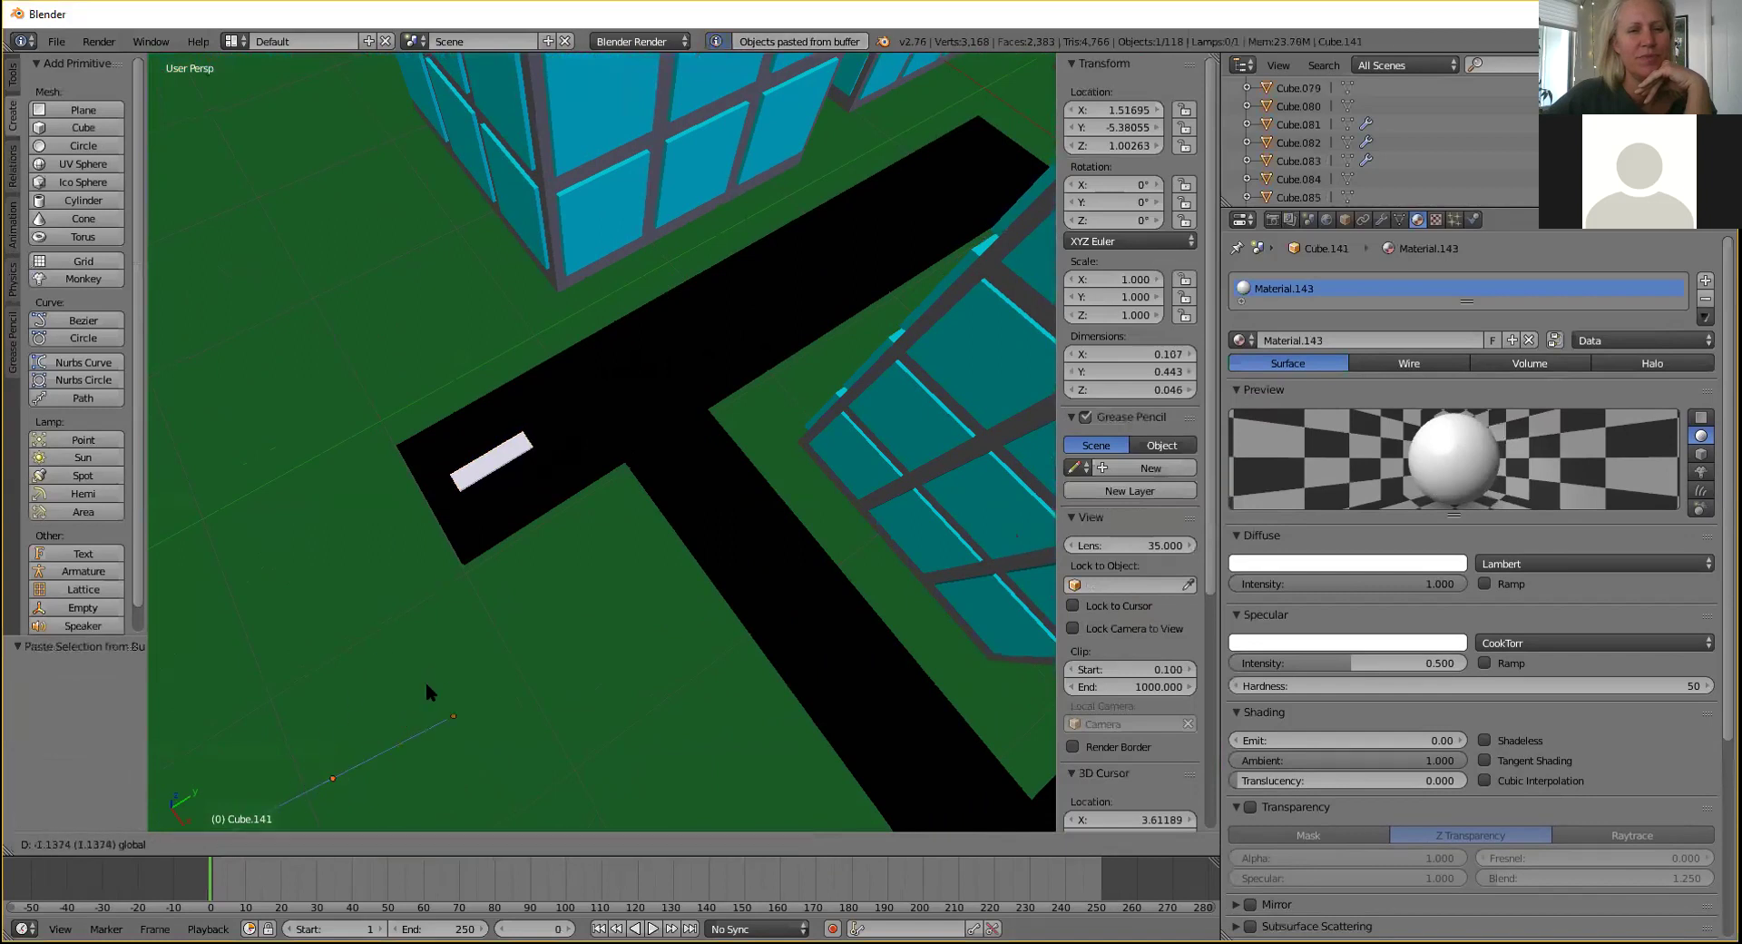
left_click_drag(427, 682, 450, 655)
scroll(454, 652, "down", 3)
key("ctrl+z")
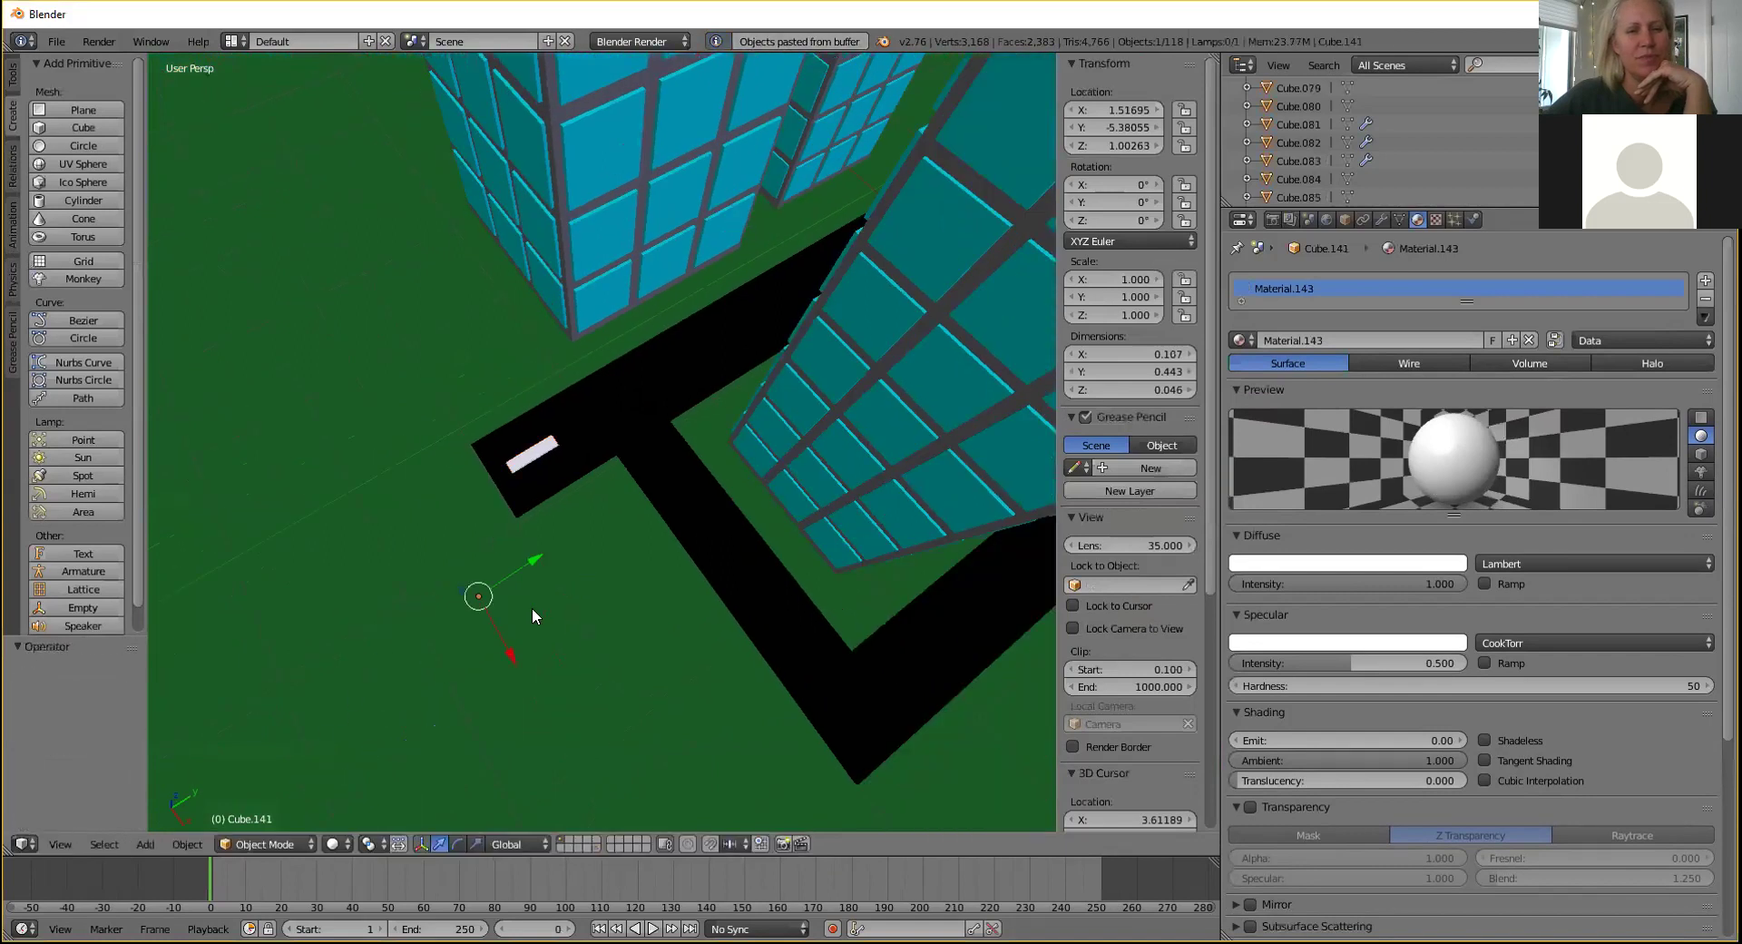
middle_click_drag(532, 609, 509, 499)
key("g")
key("y")
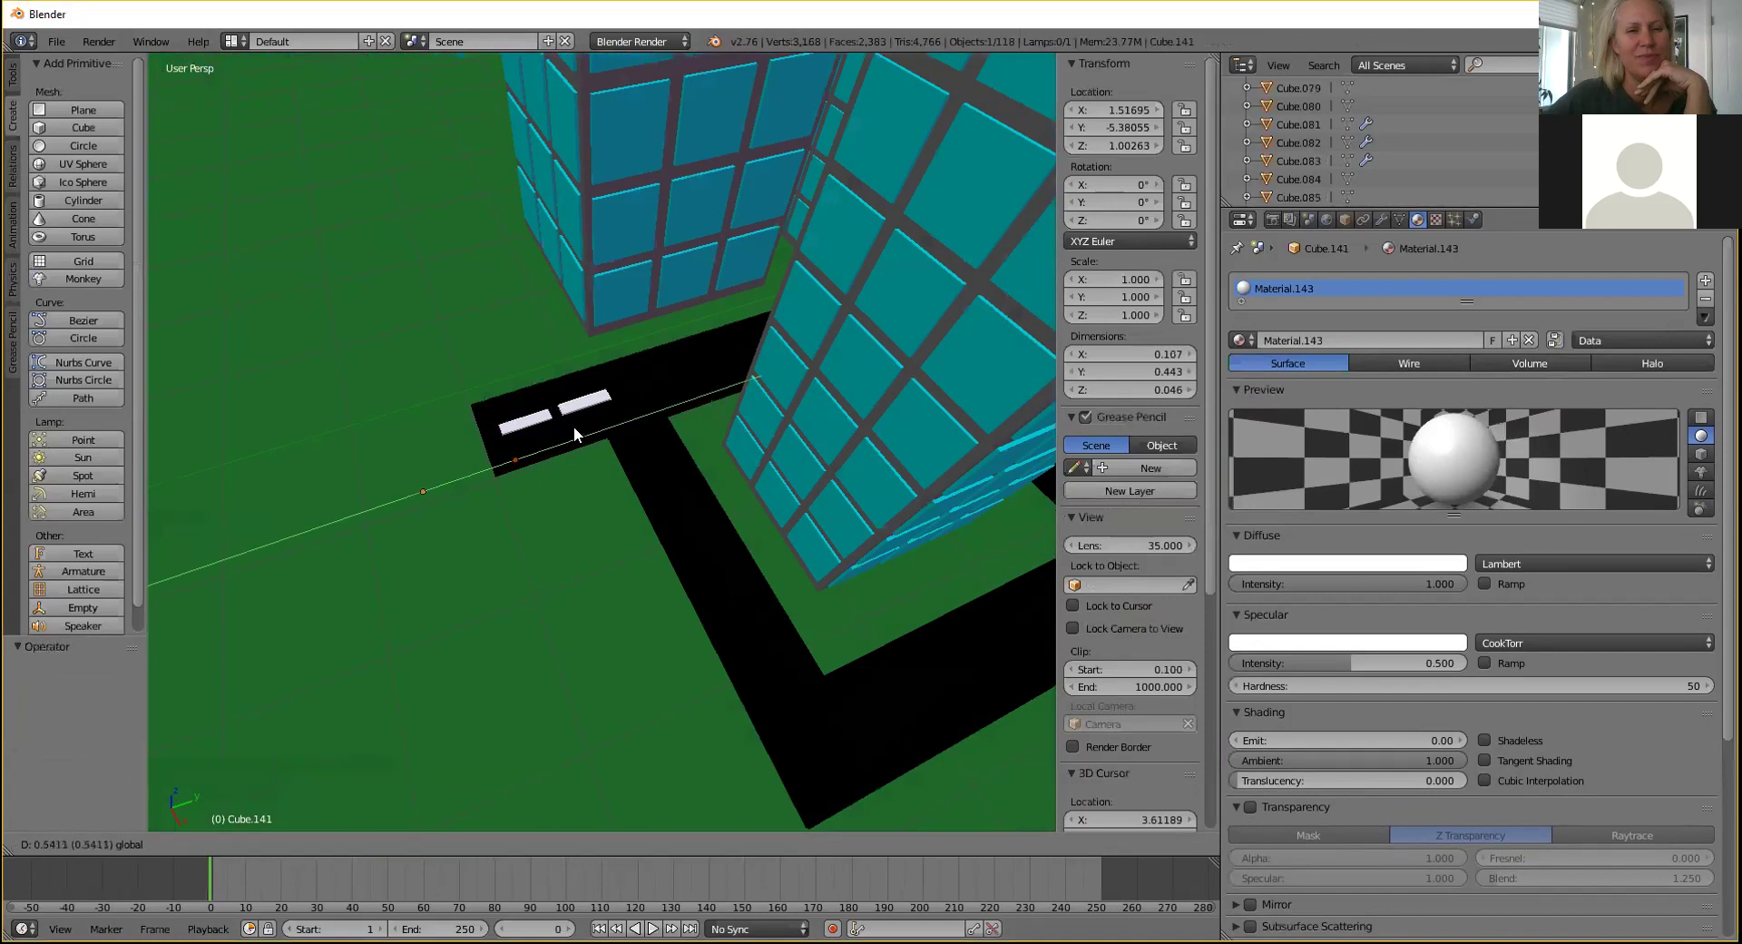
left_click(610, 415)
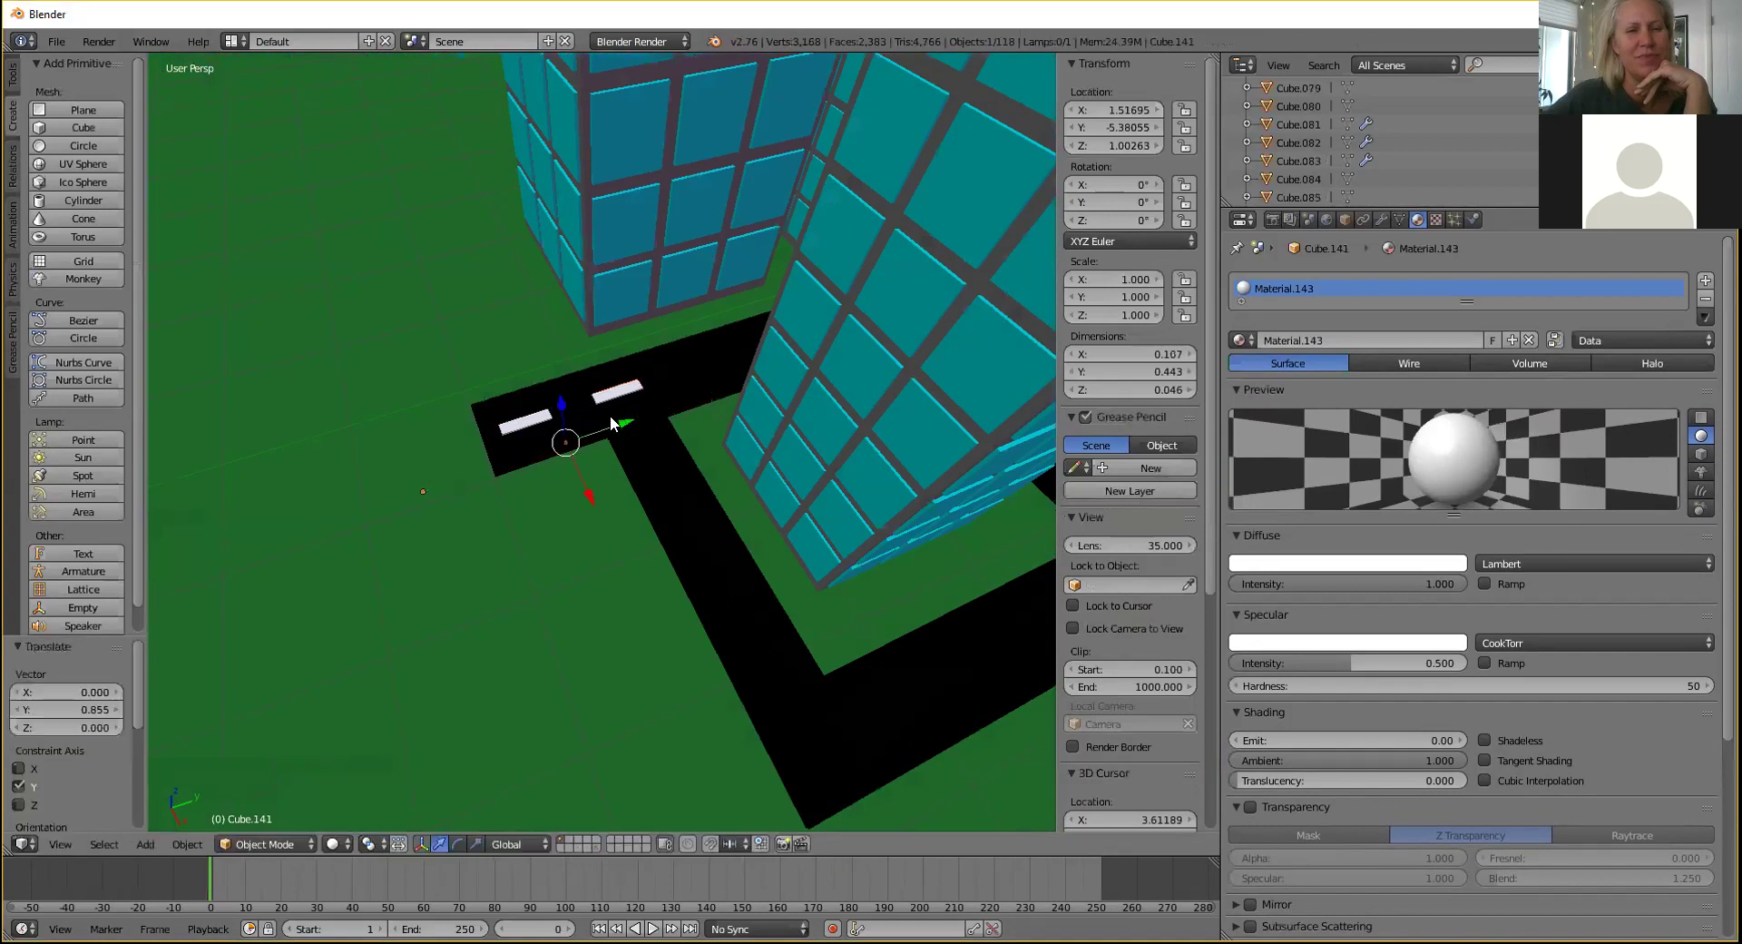
Paste a third marking and move it along Y to continue the line of dashes.
key("ctrl+v")
key("g")
key("y")
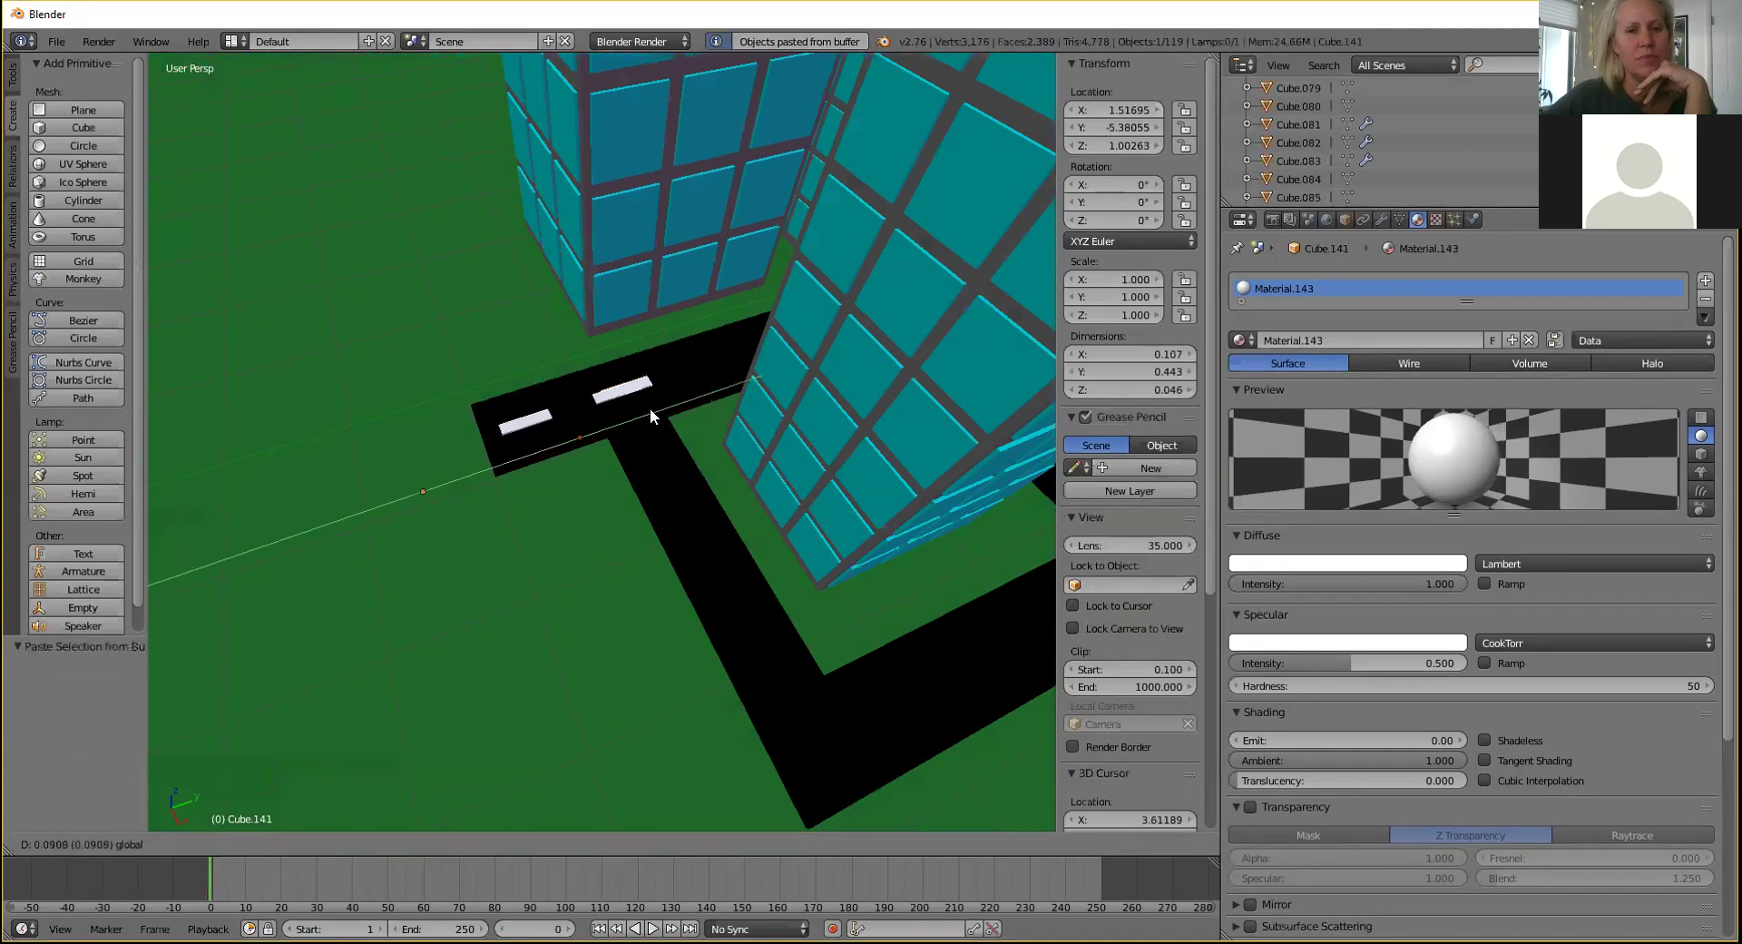
left_click(749, 378)
middle_click_drag(749, 377, 637, 324)
scroll(637, 323, "up", 5)
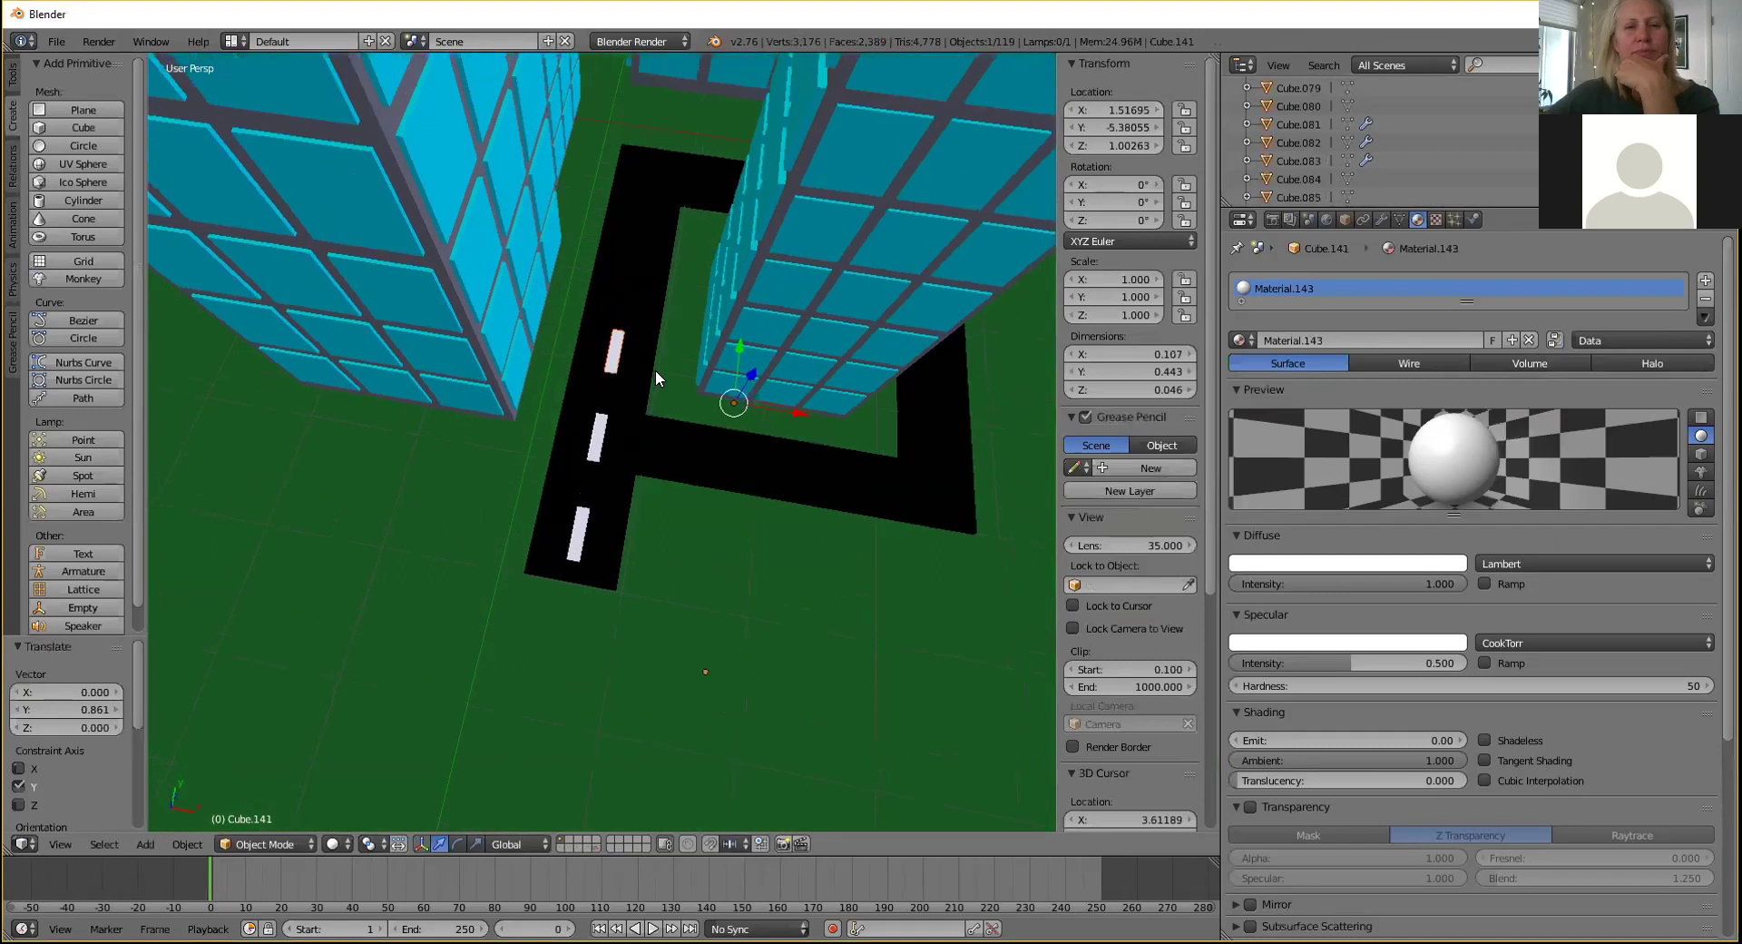
middle_click_drag(633, 426, 558, 557)
Move the middle marking Cube.142 along Y to even the spacing of the three dashes.
right_click(574, 405)
key("g")
key("y")
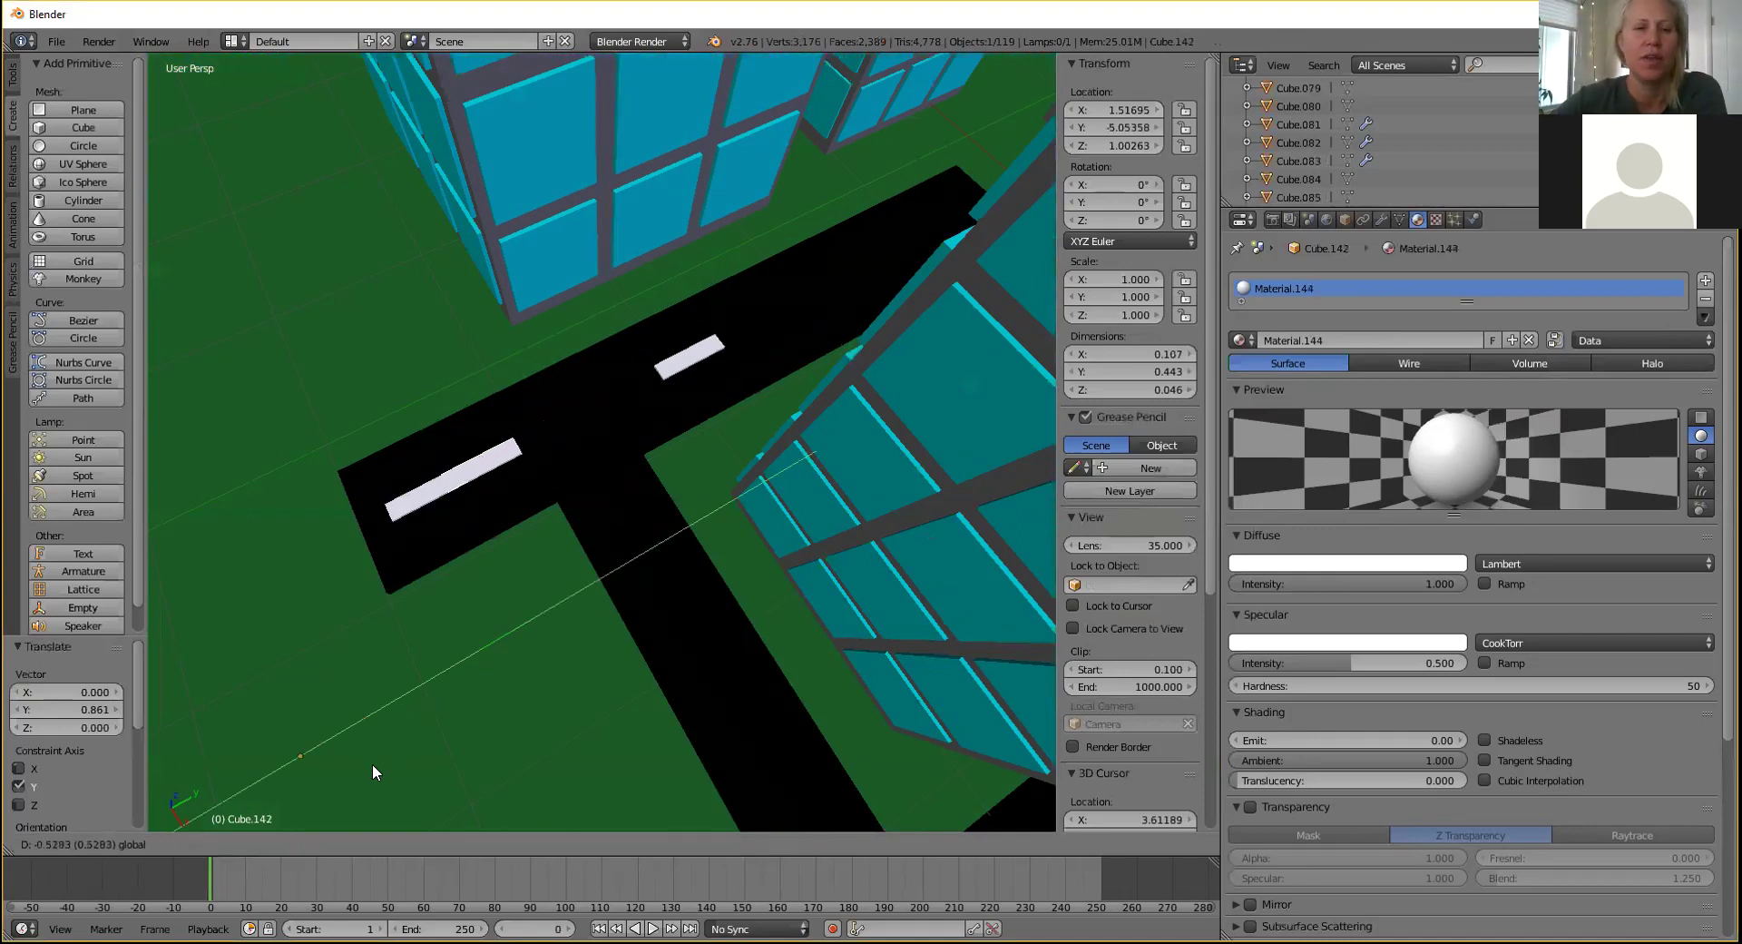
left_click(534, 575)
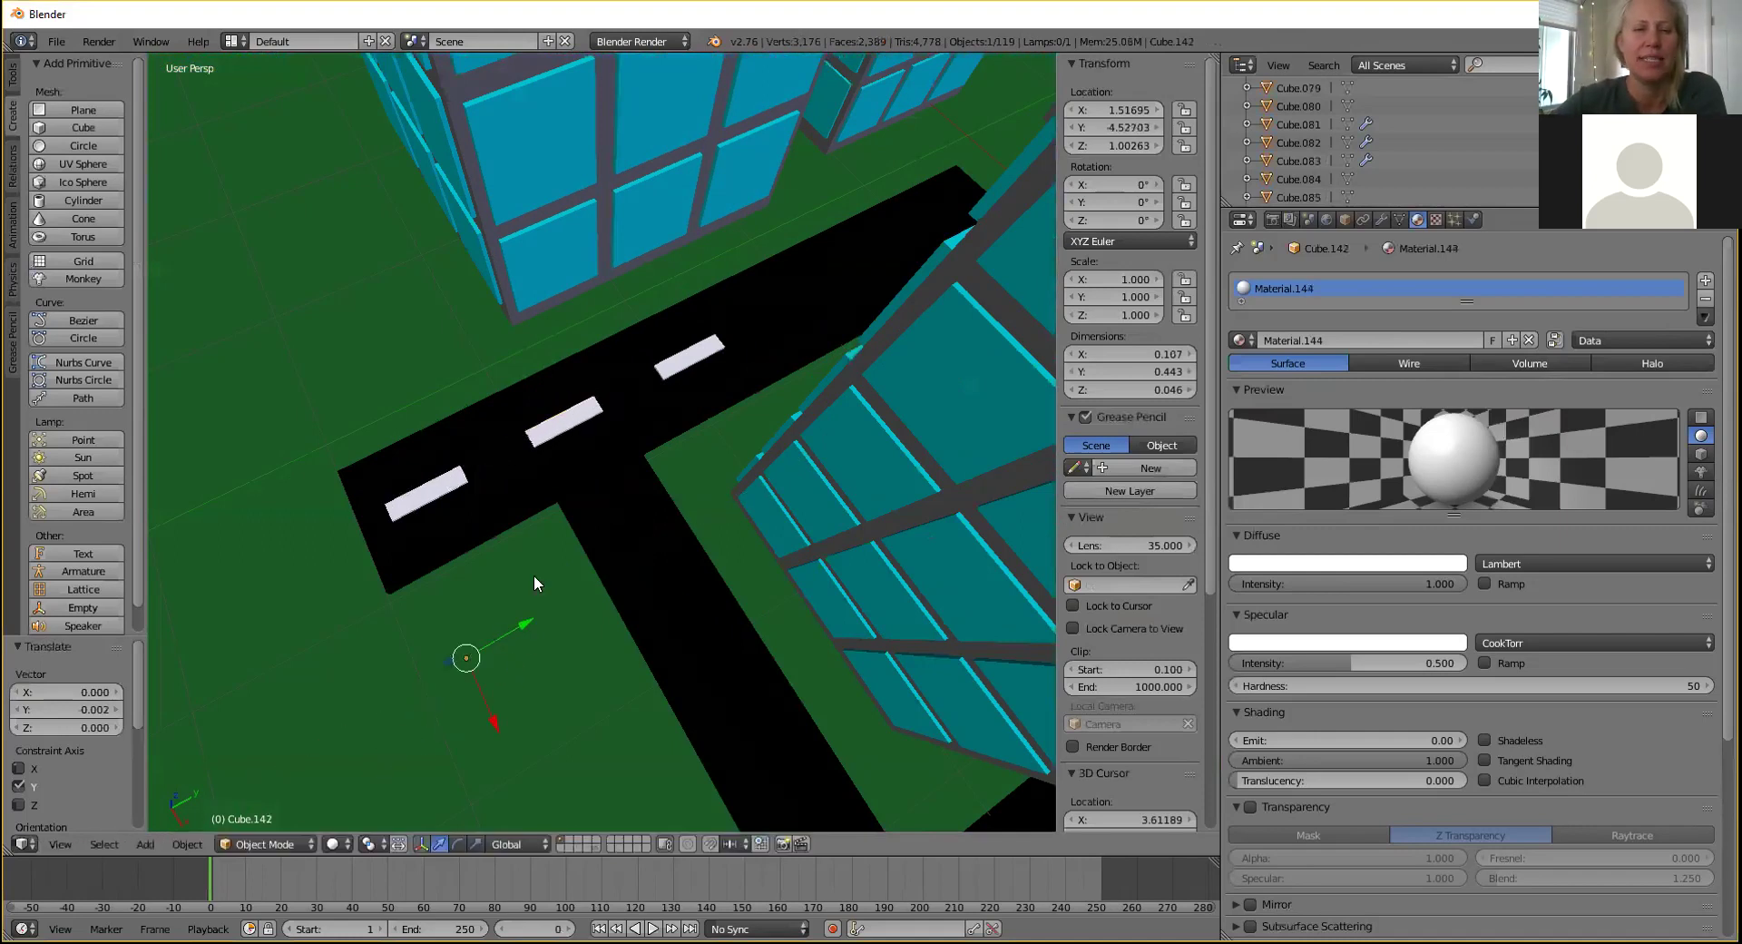
middle_click_drag(452, 428, 647, 411)
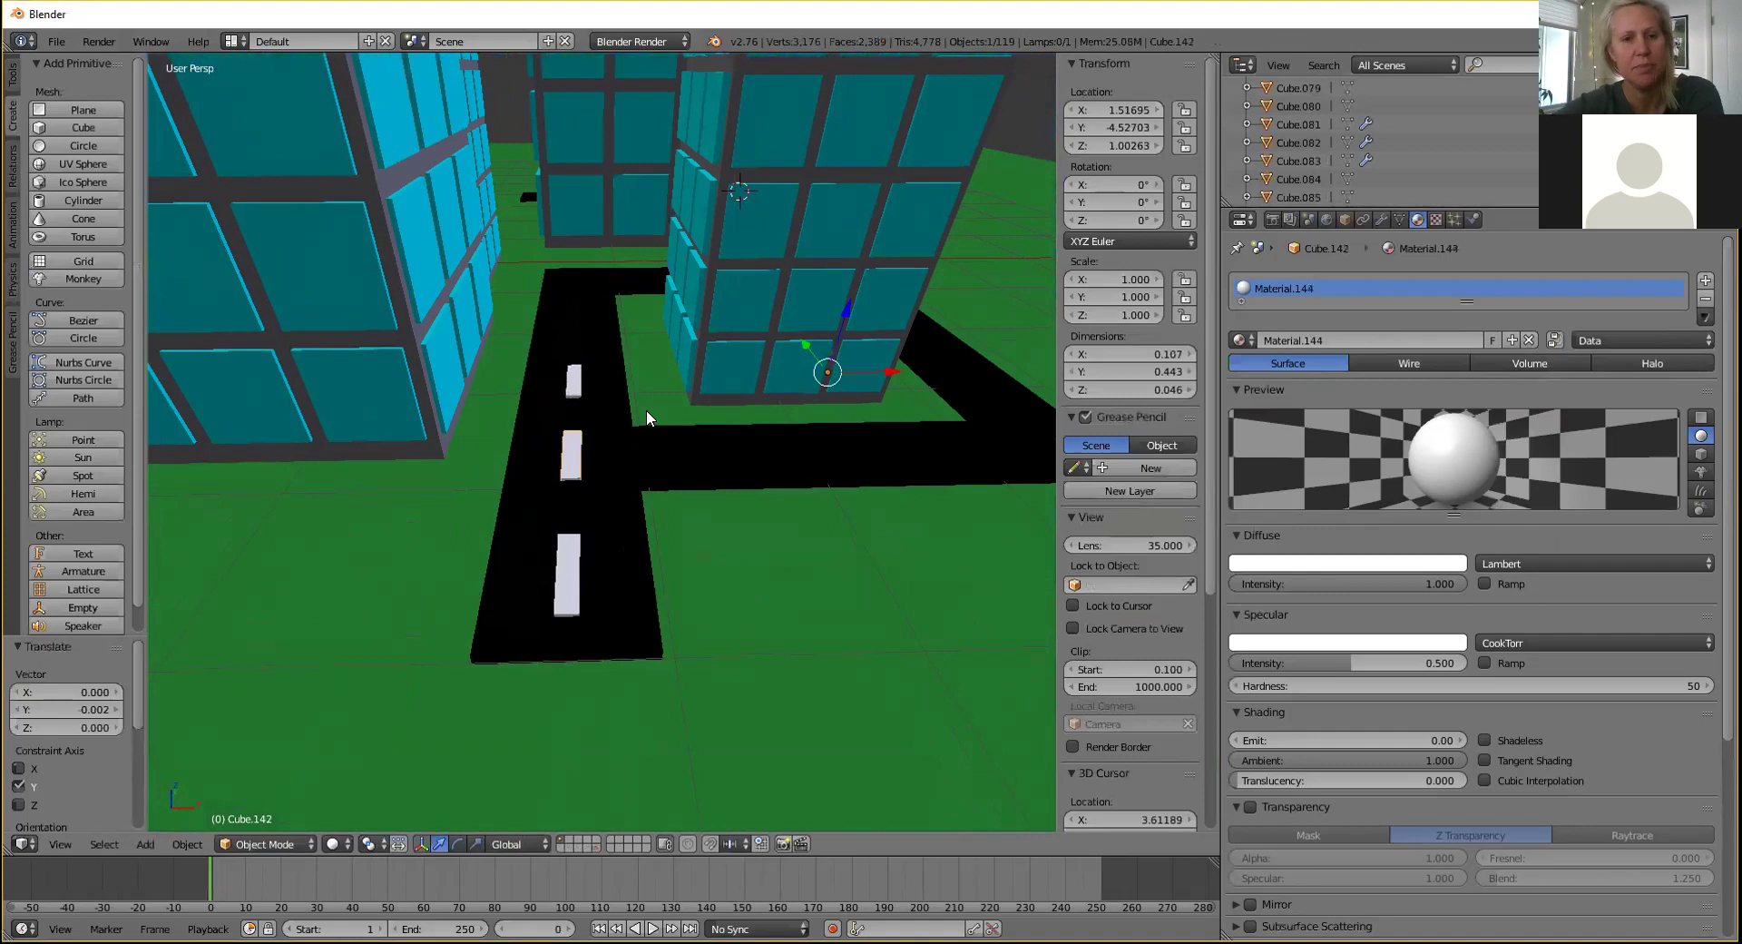
scroll(544, 213, "up", 2)
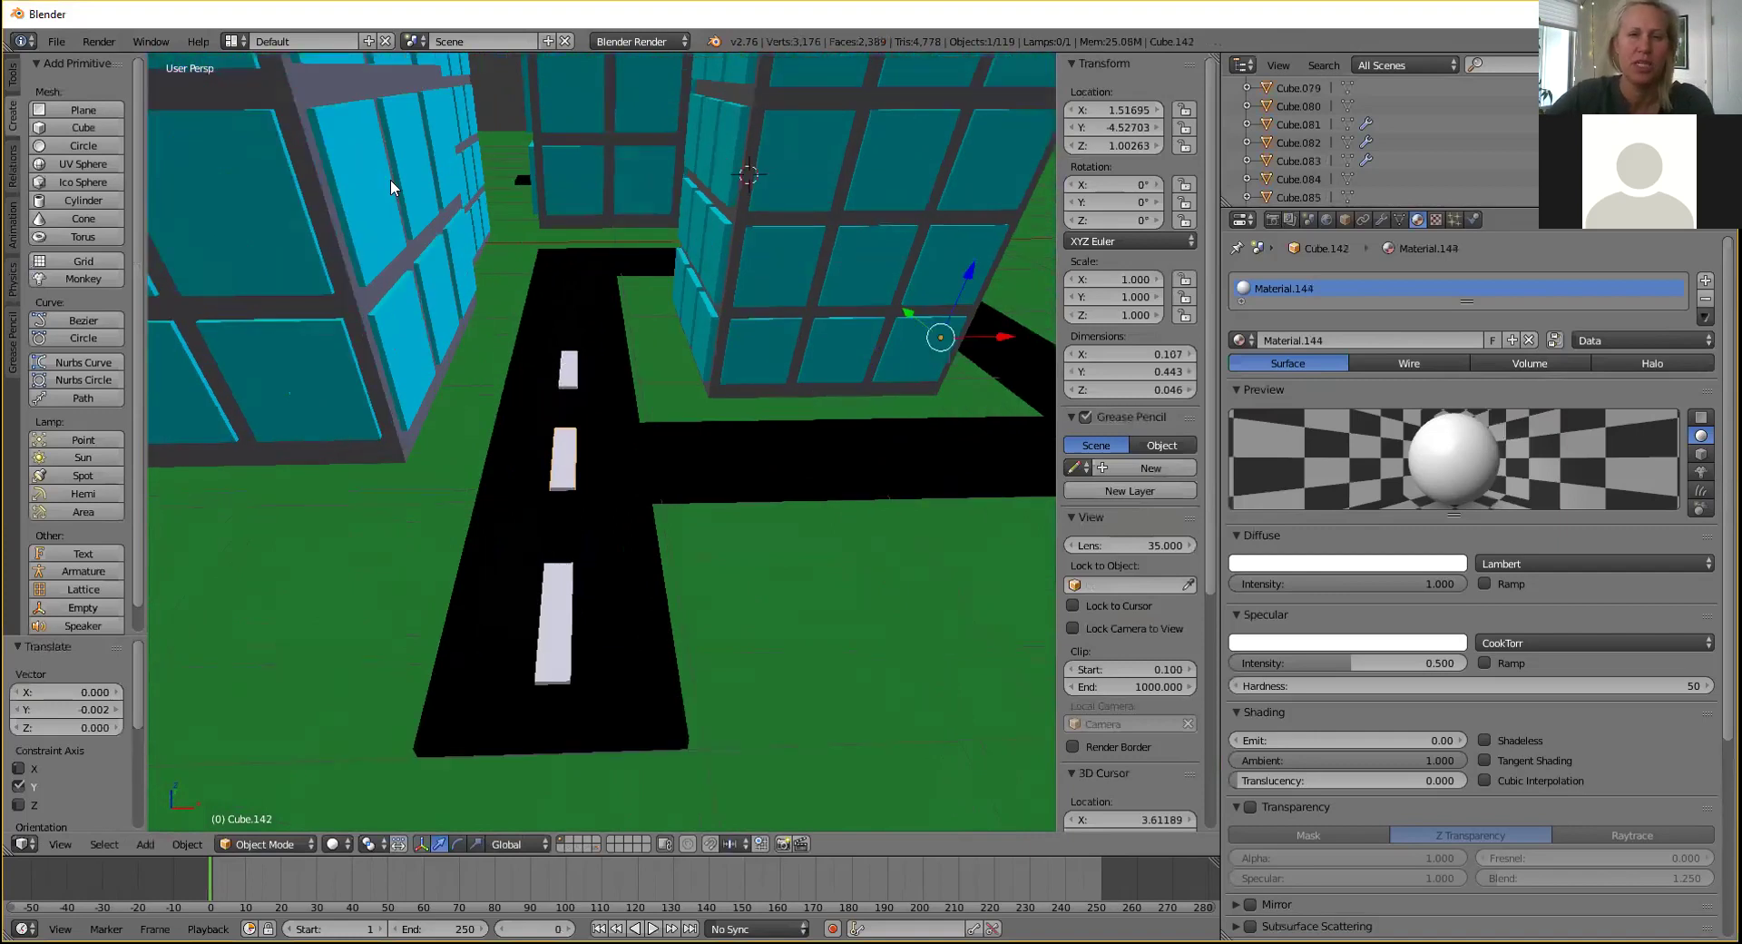
scroll(652, 186, "down", 4)
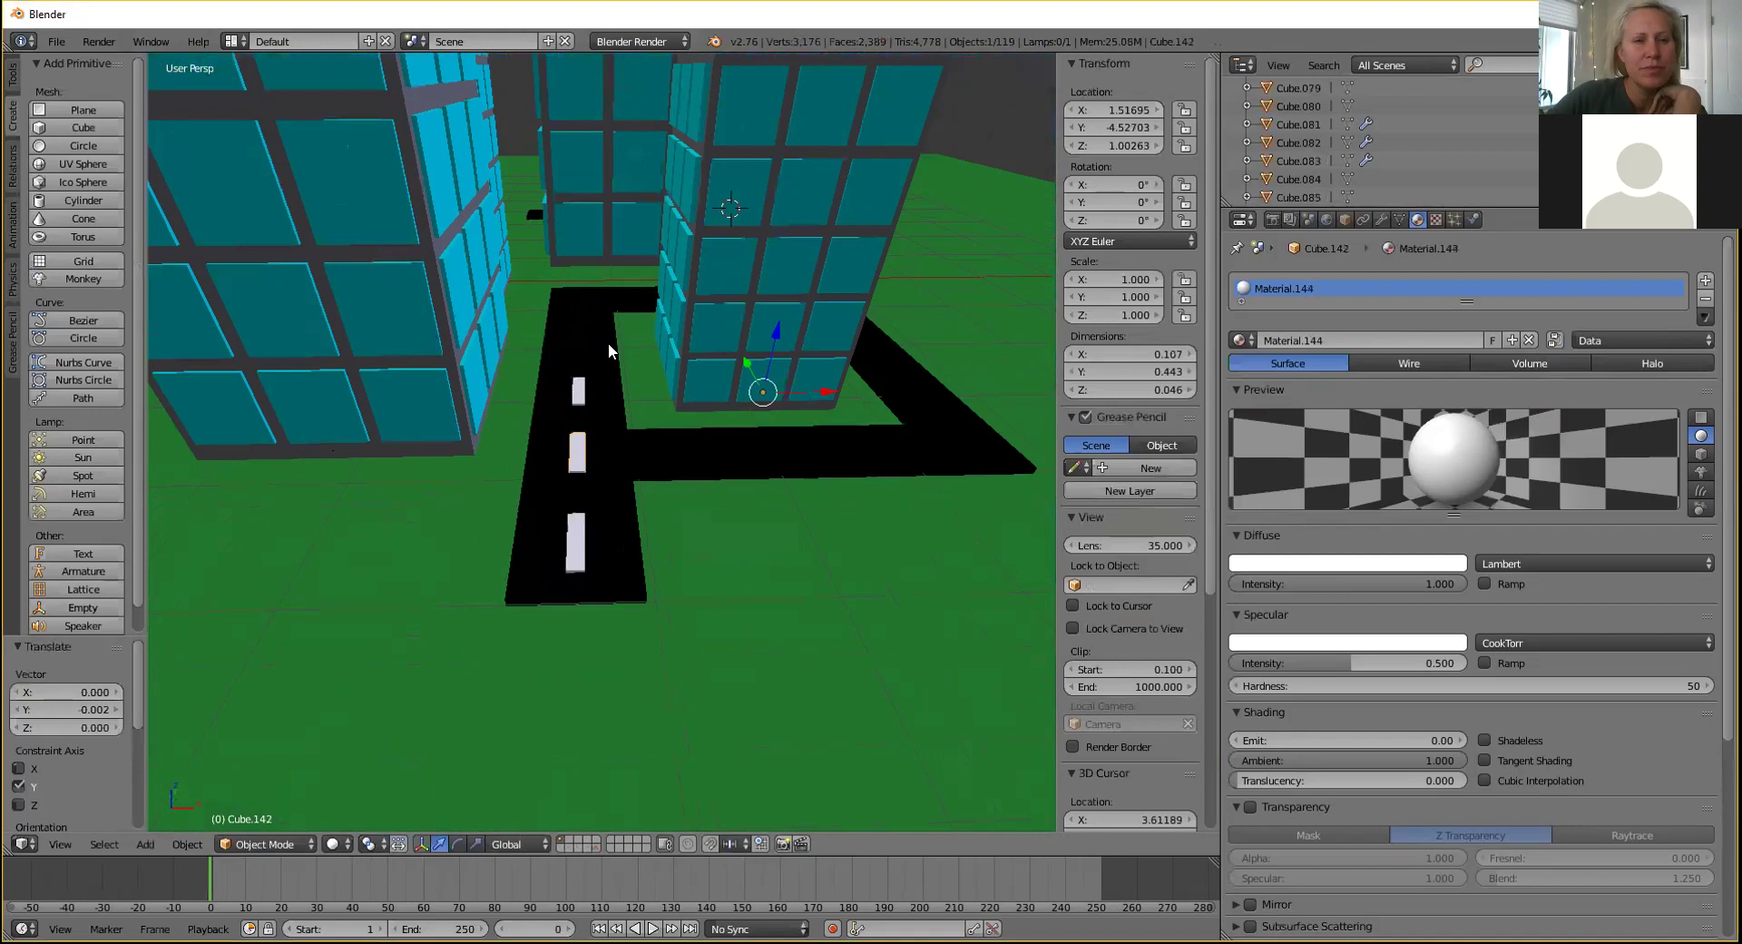
Add a new cube, move it toward the road, and scale it down to about a quarter size.
left_click(78, 129)
scroll(640, 218, "down", 1)
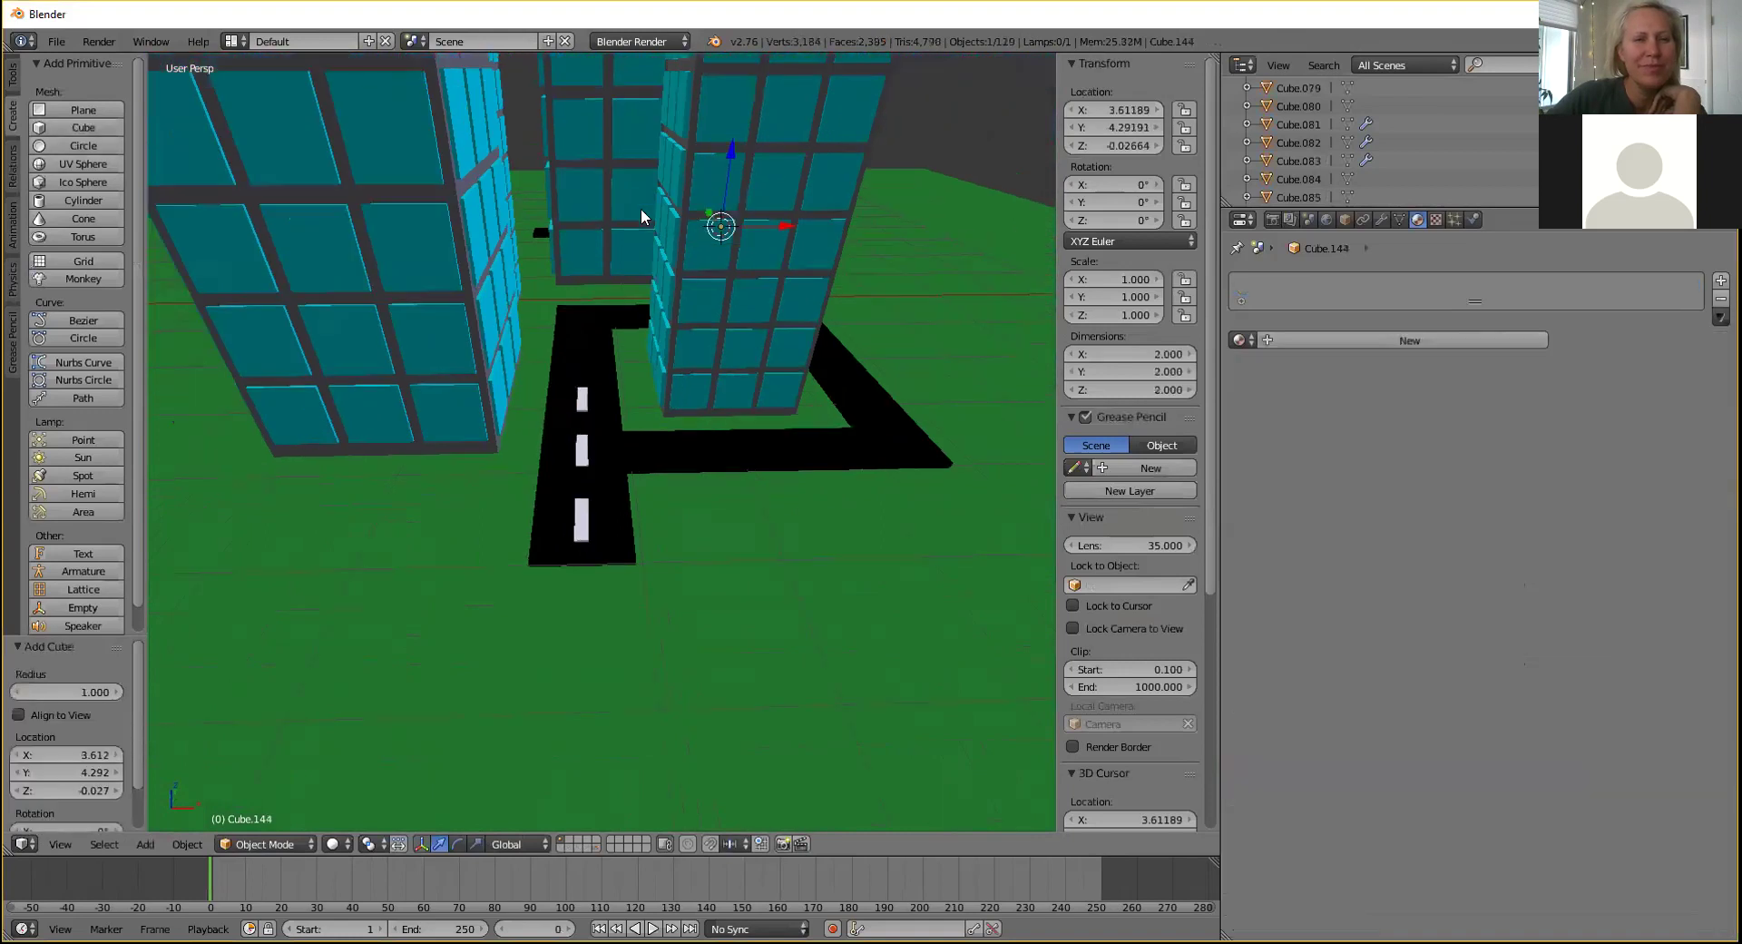
left_click_drag(708, 214, 773, 535)
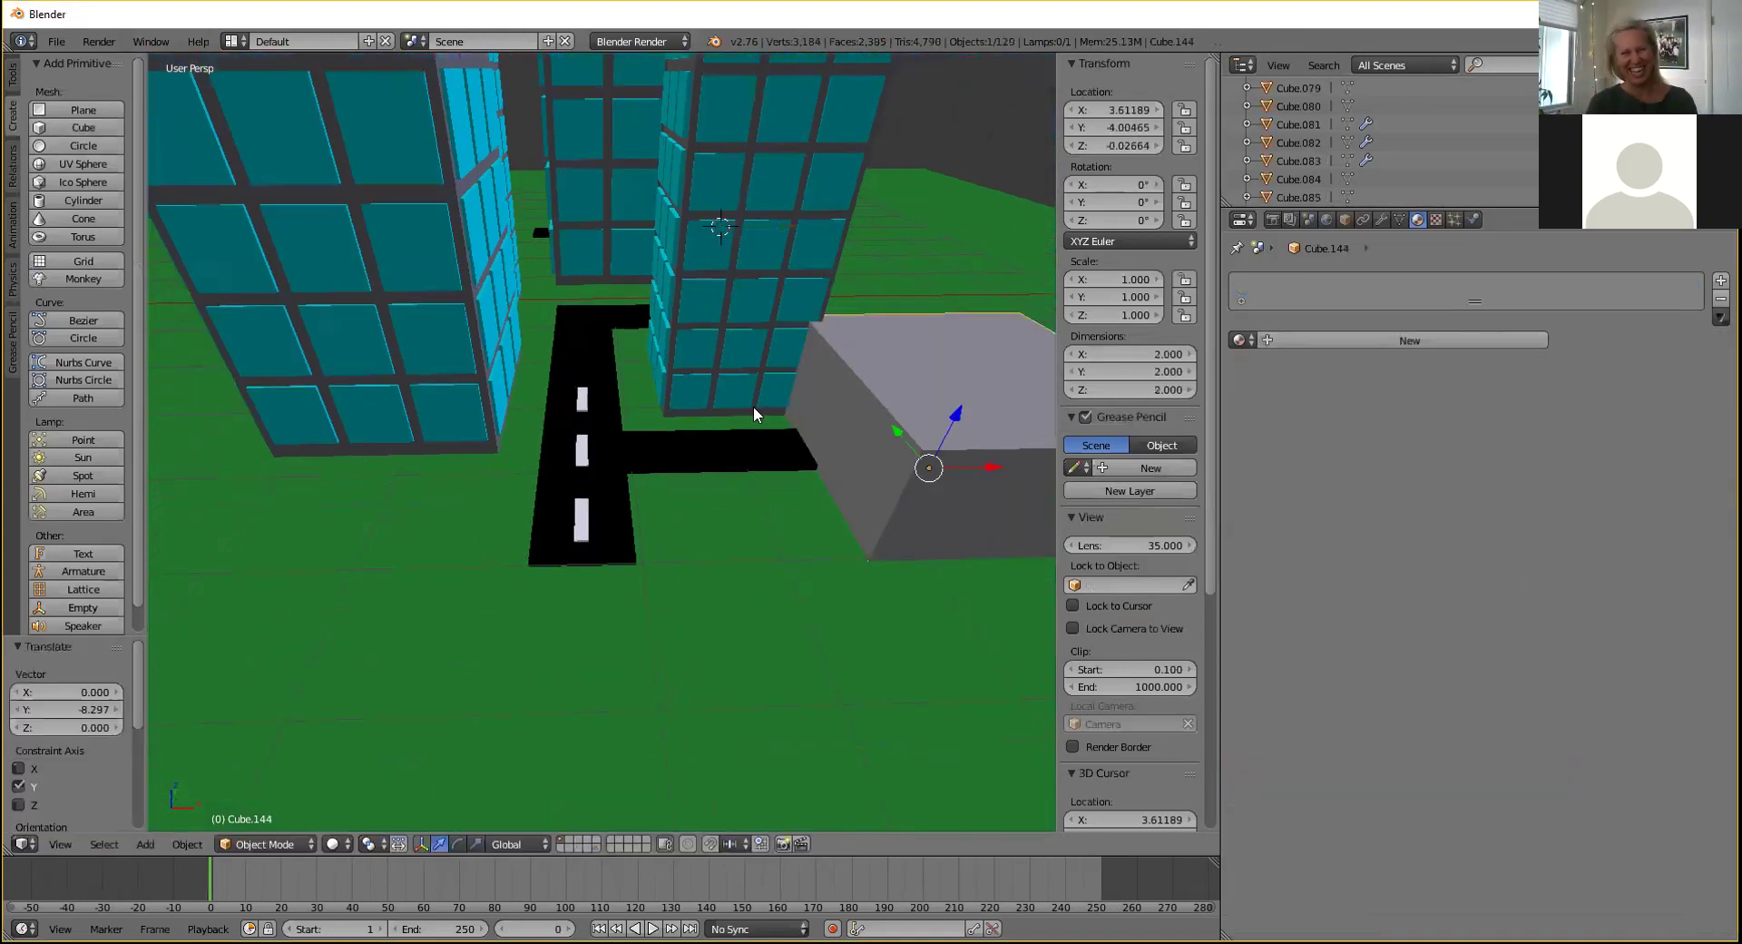
scroll(755, 407, "down", 2)
left_click_drag(798, 428, 759, 443)
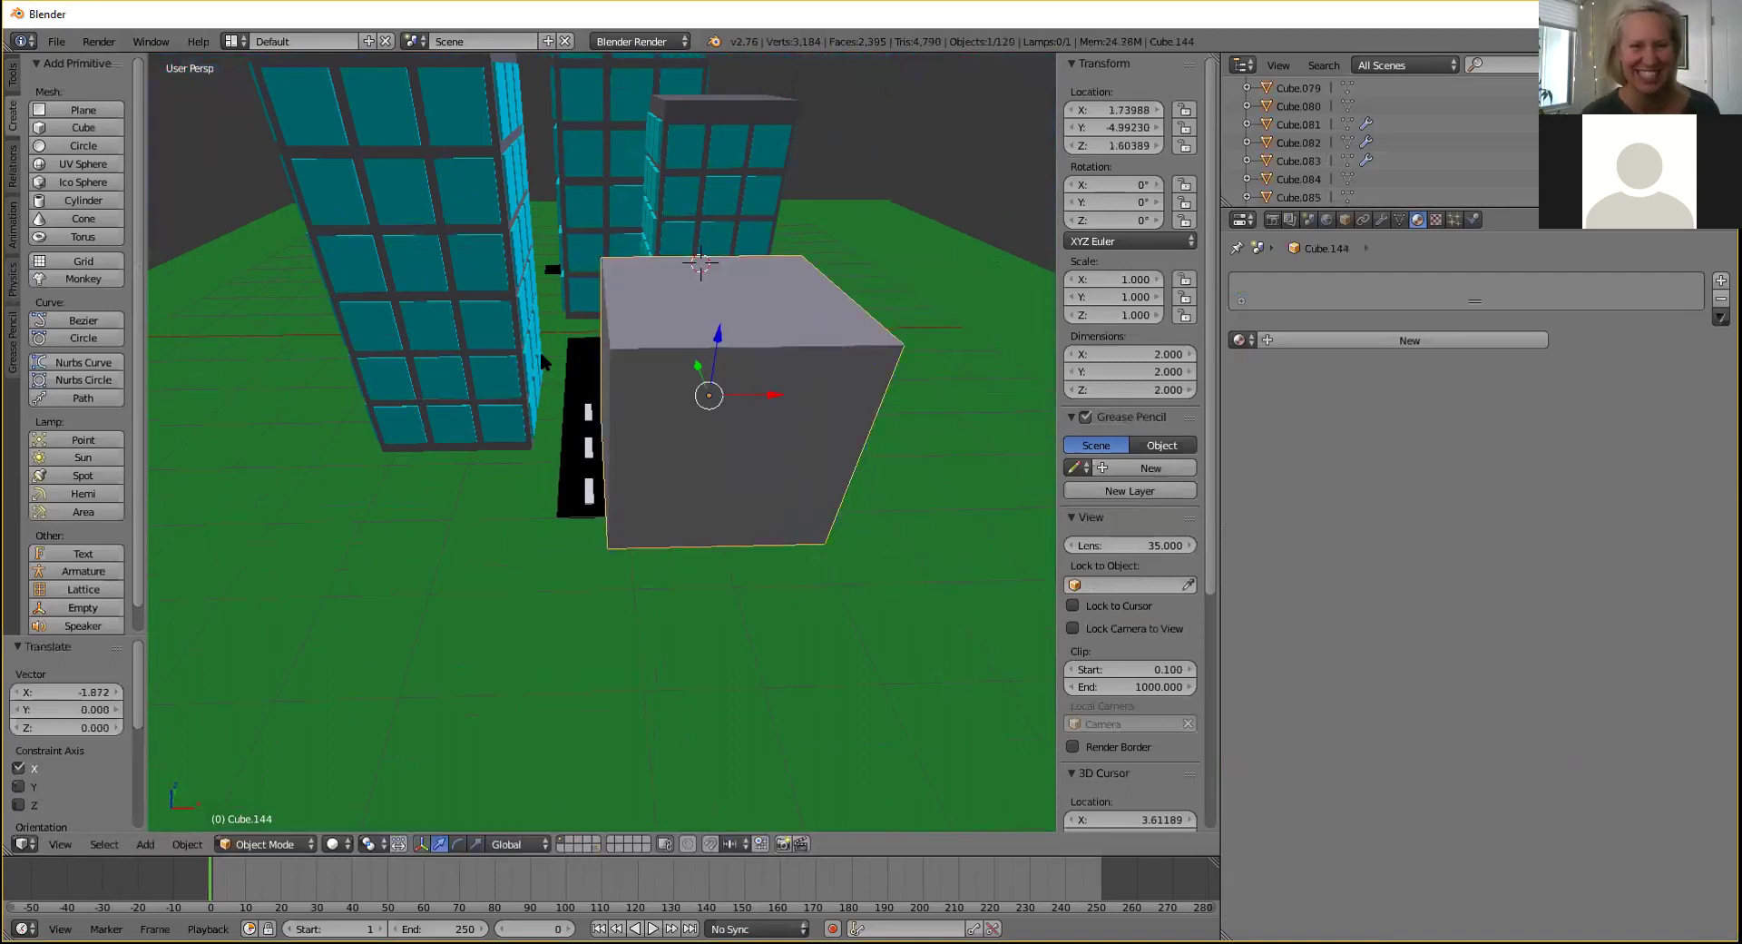
middle_click_drag(776, 262, 674, 325)
key("s")
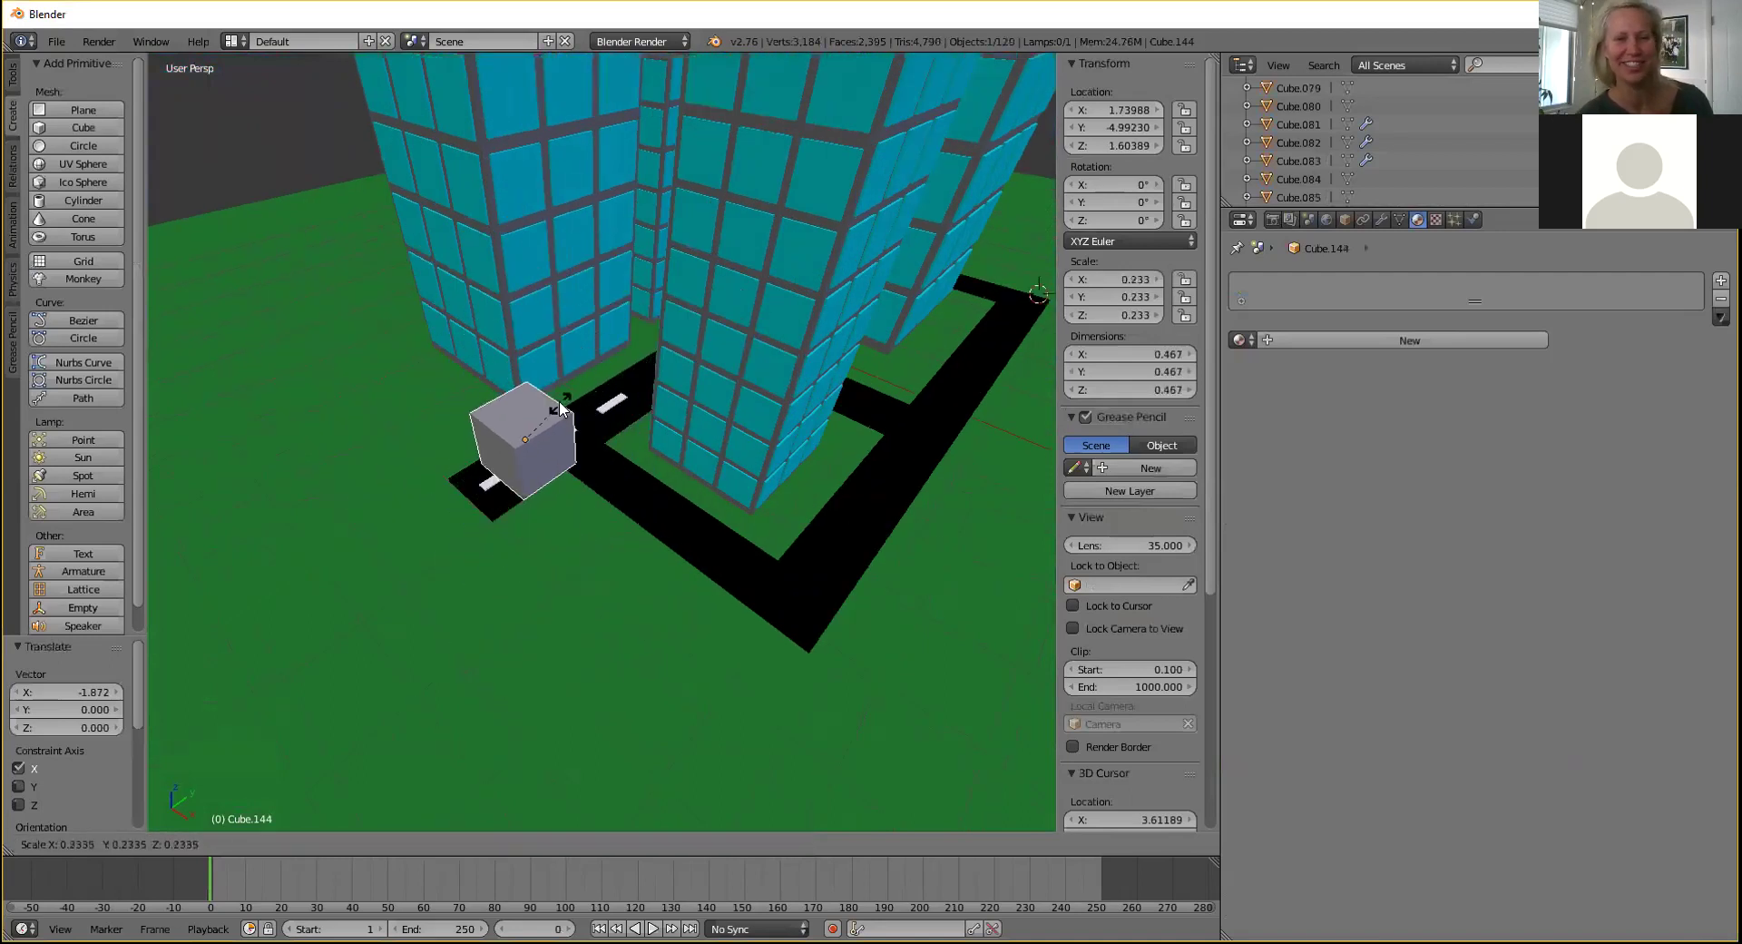
left_click(591, 383)
middle_click_drag(592, 383, 670, 401)
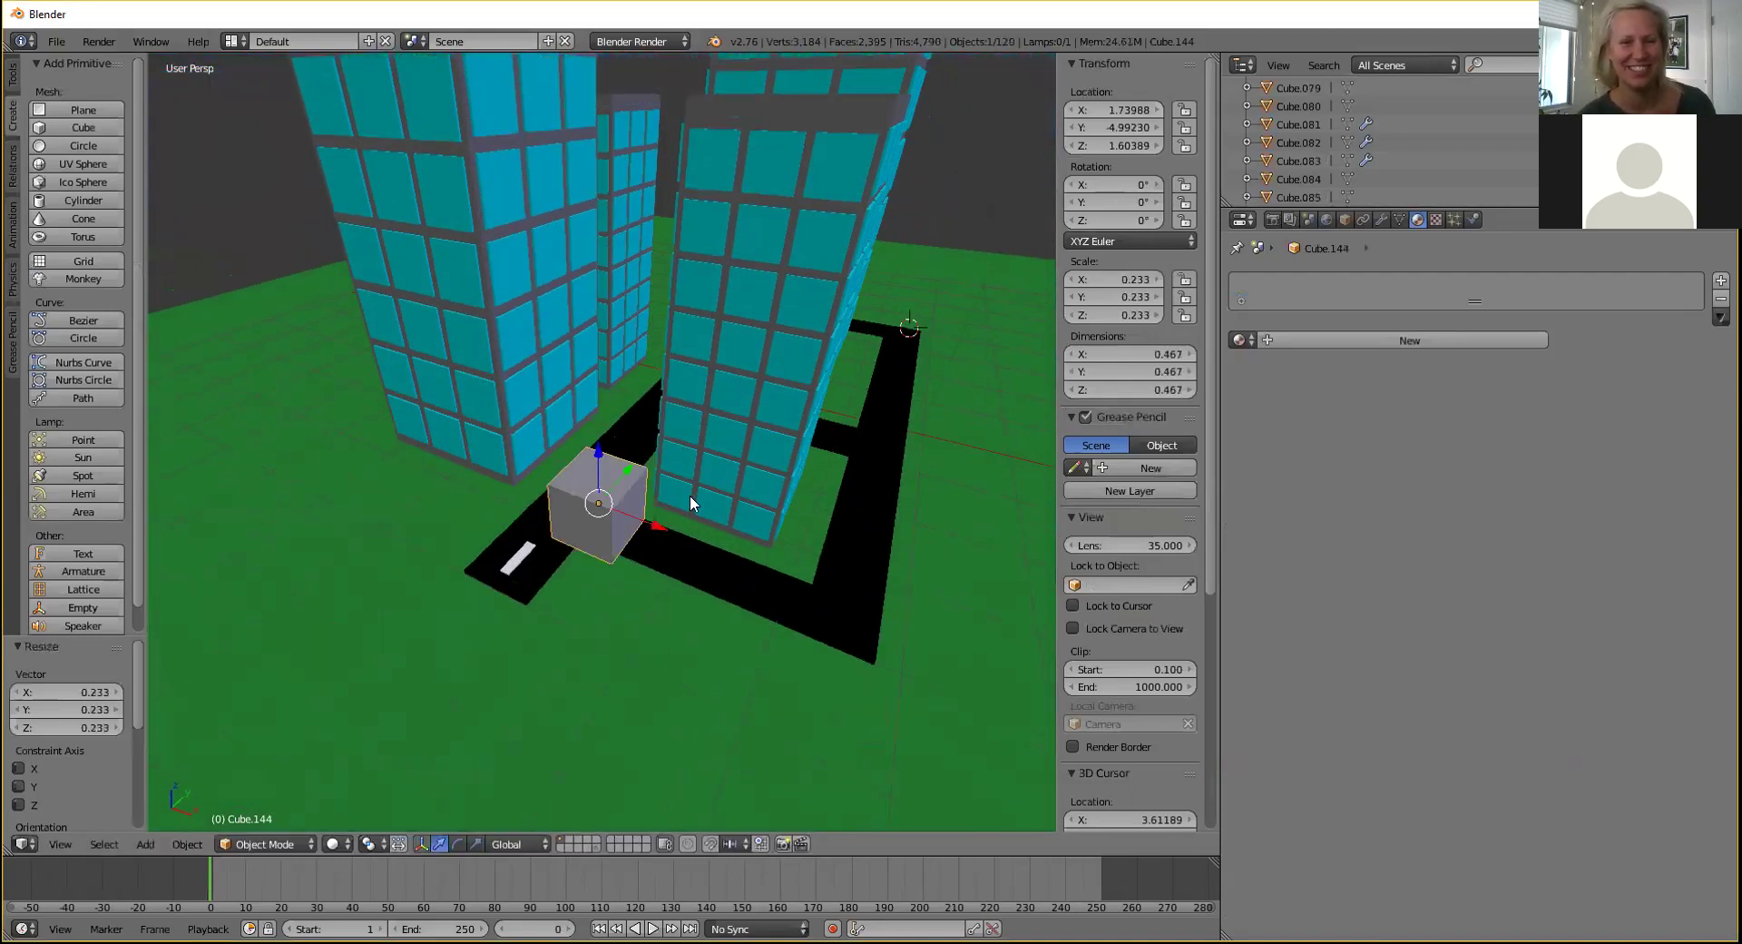
scroll(691, 499, "up", 2)
middle_click_drag(691, 505, 679, 416)
Stretch the cube into a long box along Y in Edit Mode, then slide it along Y and X onto the green ground.
left_click(300, 844)
left_click(263, 800)
left_click_drag(590, 442, 484, 555)
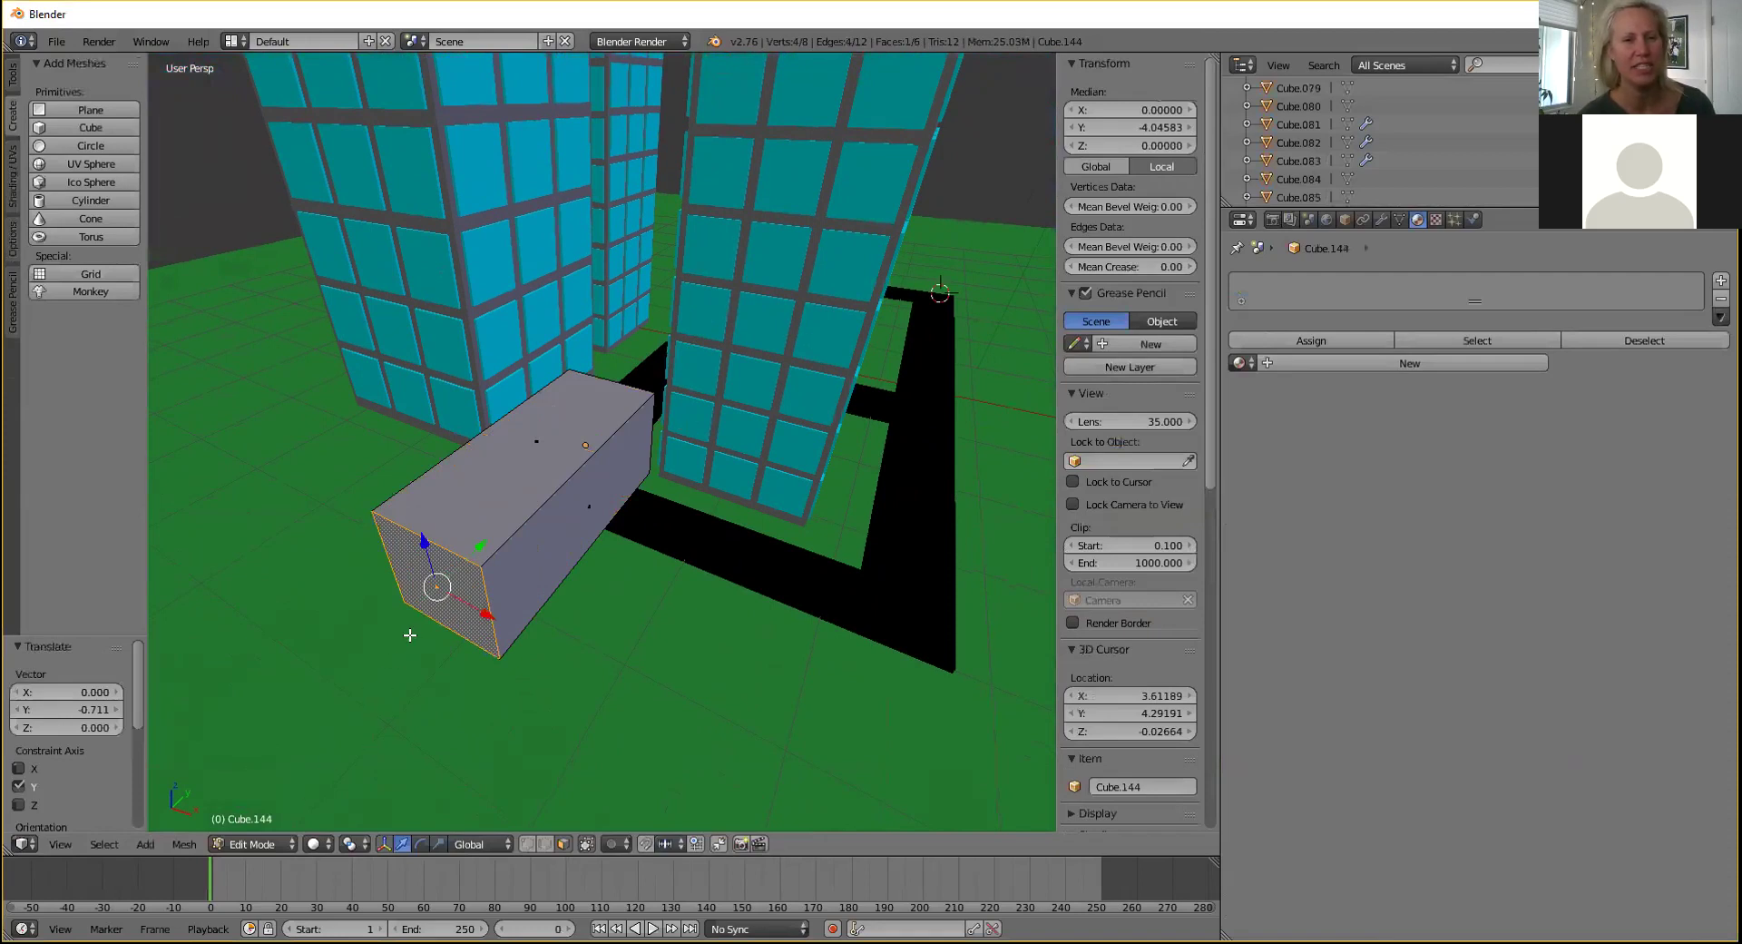
key("Tab")
scroll(577, 467, "down", 4)
left_click_drag(585, 436, 907, 787)
left_click(515, 588)
middle_click_drag(605, 372, 615, 519)
scroll(619, 514, "up", 5)
middle_click_drag(771, 453, 633, 506, "shift")
scroll(640, 513, "up", 3)
Lower the box's top face to make a flat slab about 0.467 × 1.178 × 0.208, then return to Object Mode.
left_click(308, 843)
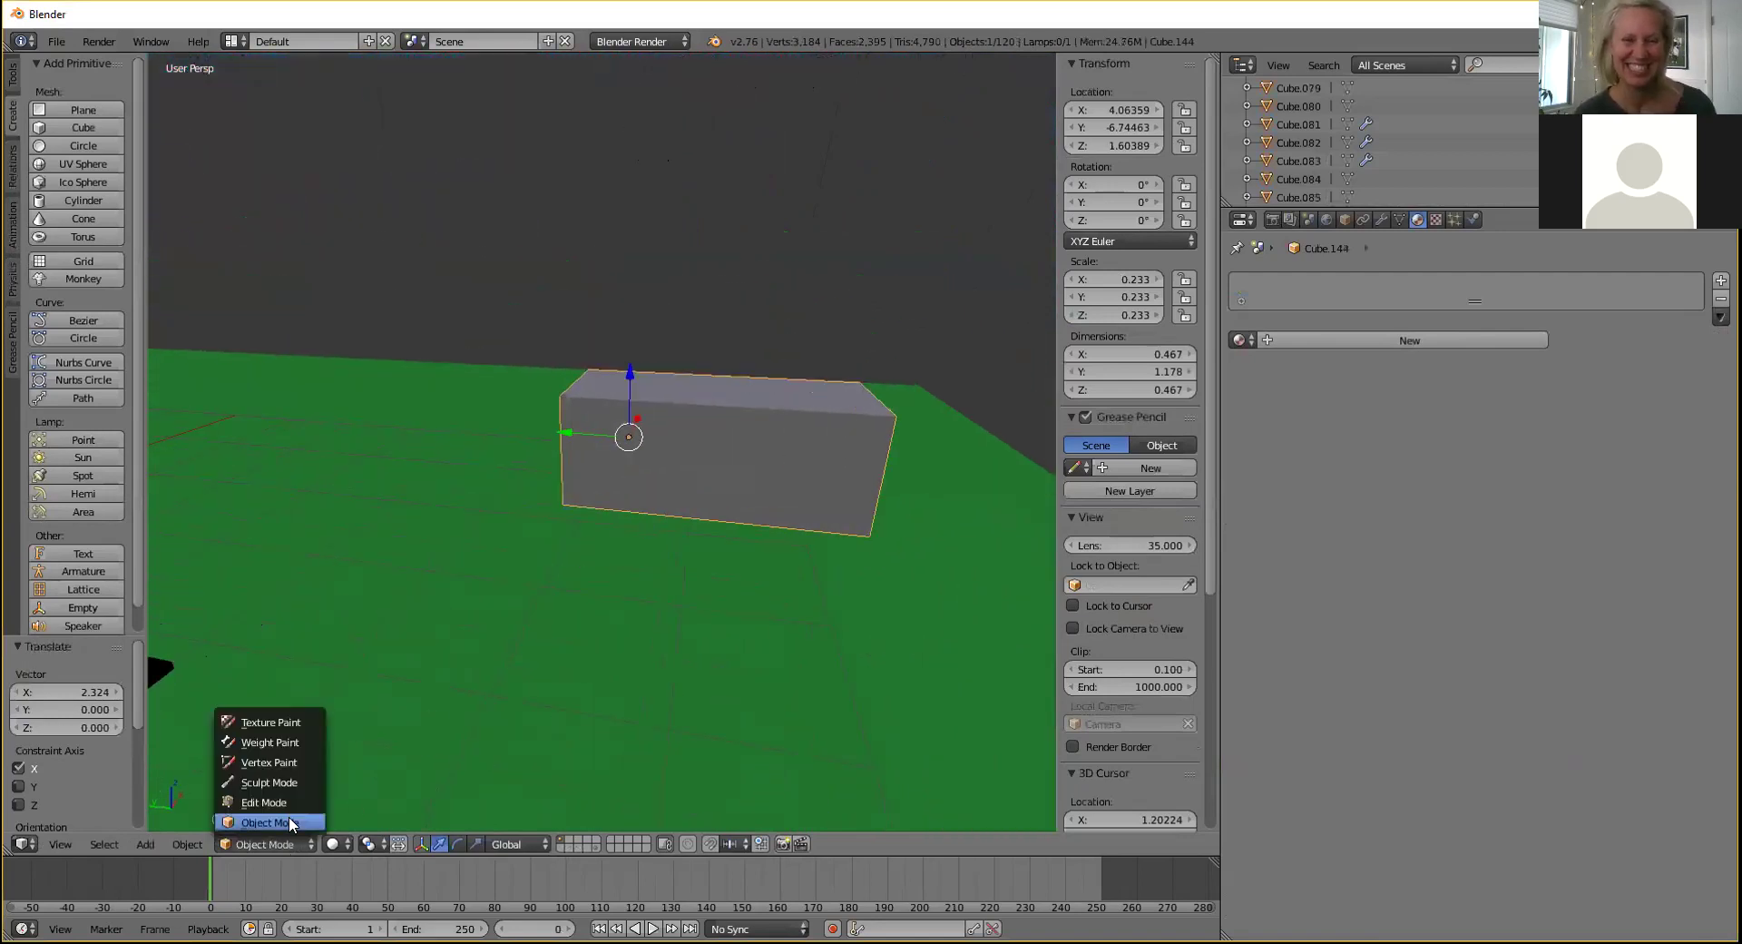
left_click(277, 796)
right_click(726, 392)
left_click_drag(727, 337, 722, 392)
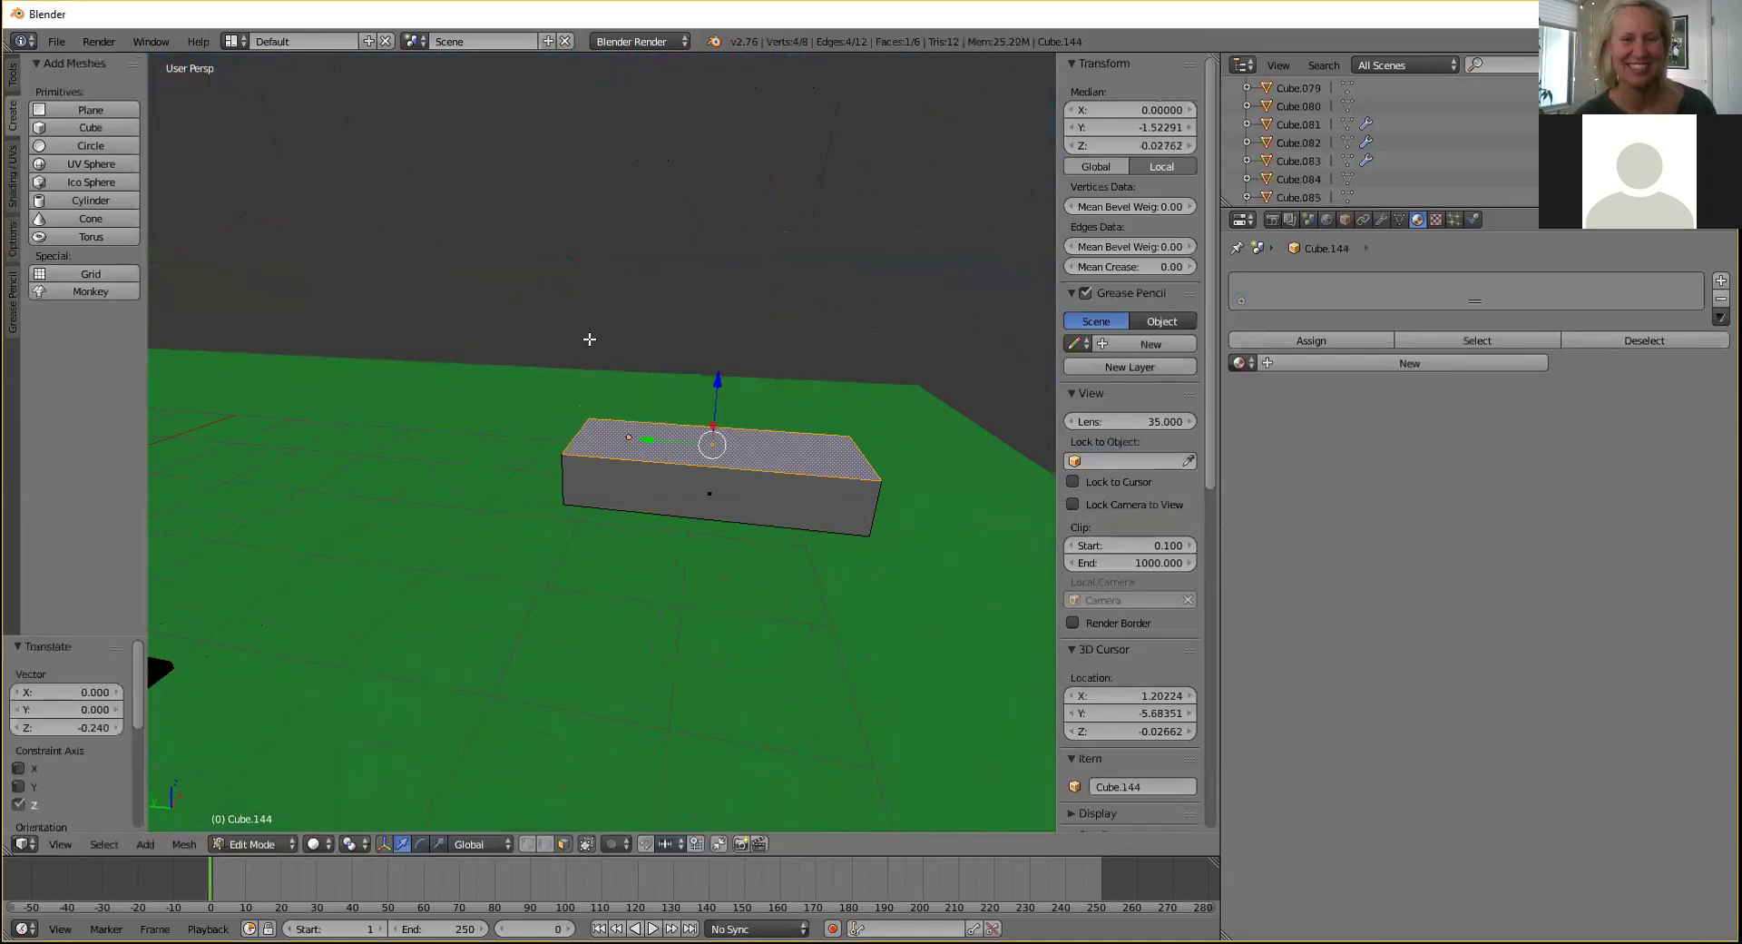
middle_click_drag(635, 322, 570, 398)
left_click_drag(713, 457, 714, 461)
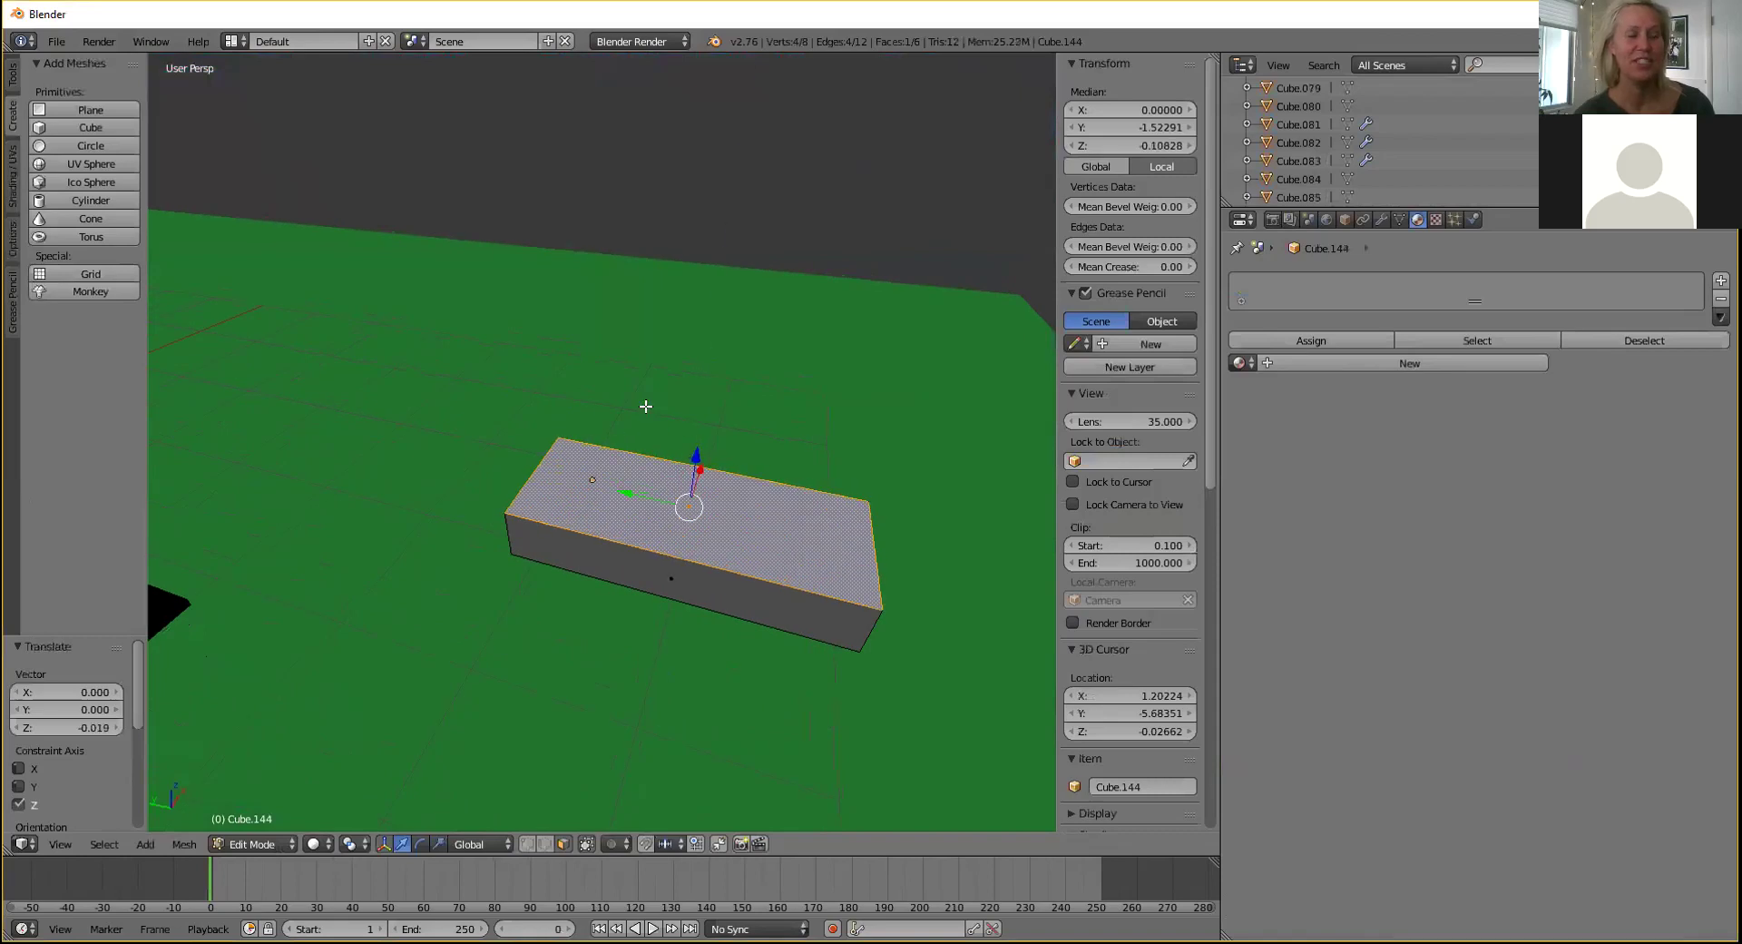
left_click(273, 842)
left_click(274, 818)
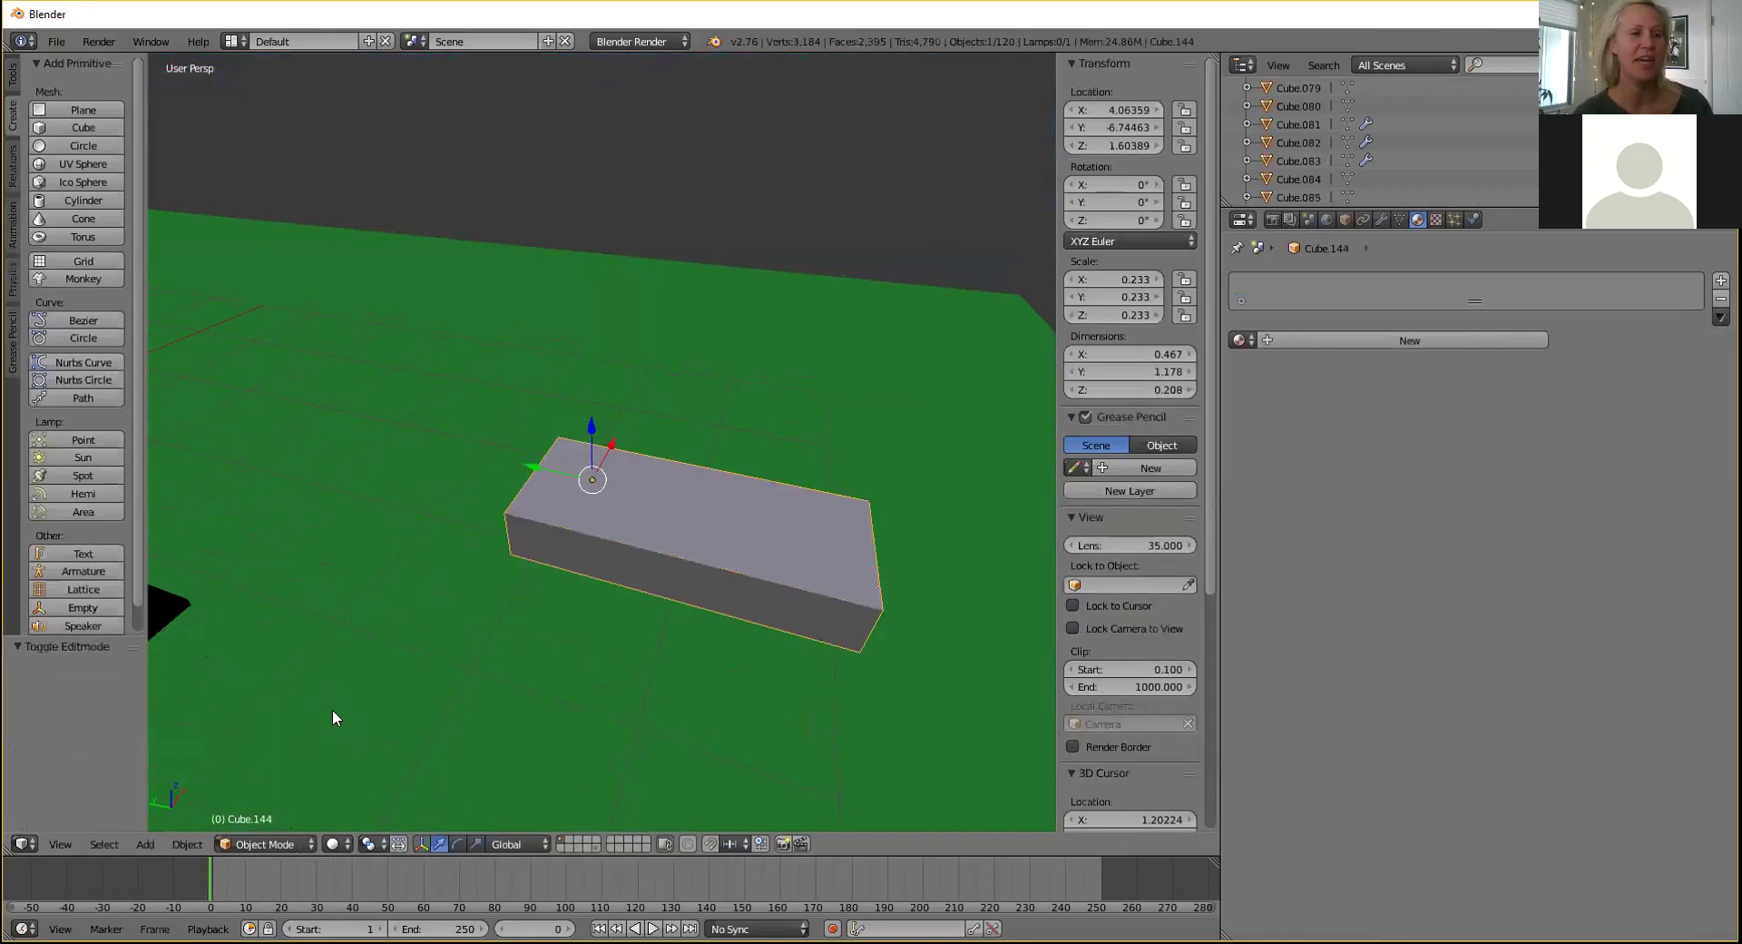
Add a test cube, move it along X, then delete it.
left_click(76, 128)
scroll(377, 286, "down", 6)
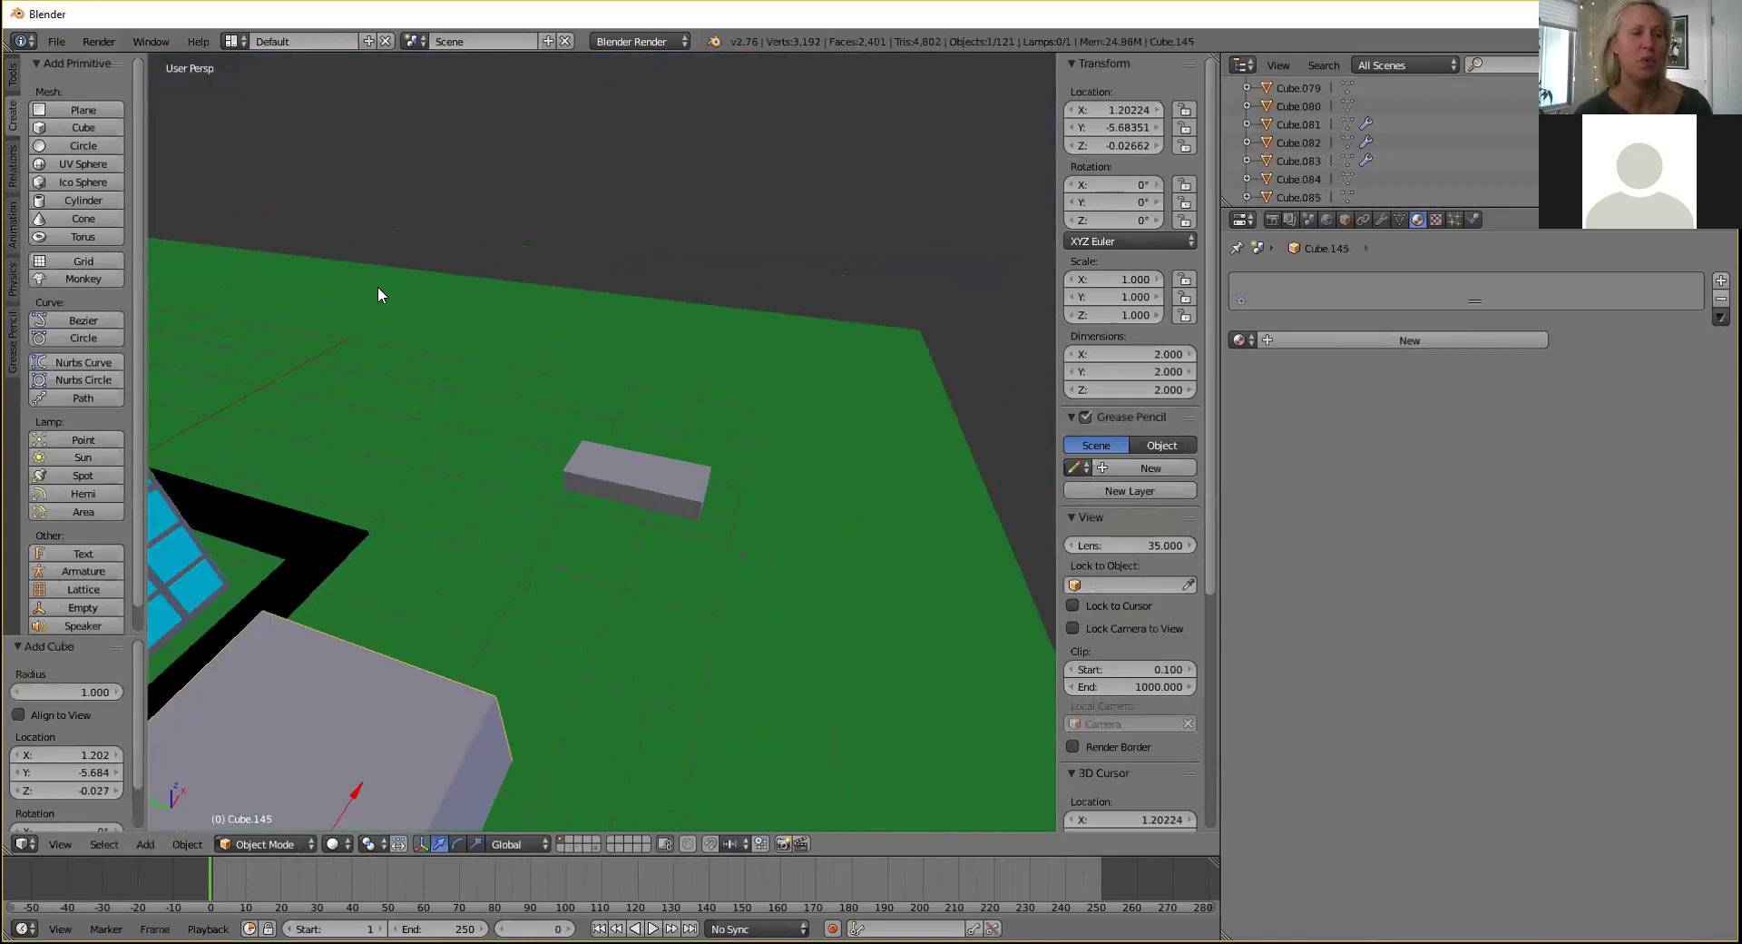
left_click_drag(507, 573, 608, 400)
scroll(635, 405, "up", 3)
mouse_move(640, 406)
middle_mouse_down()
mouse_move(648, 428)
mouse_move(626, 427)
middle_mouse_up()
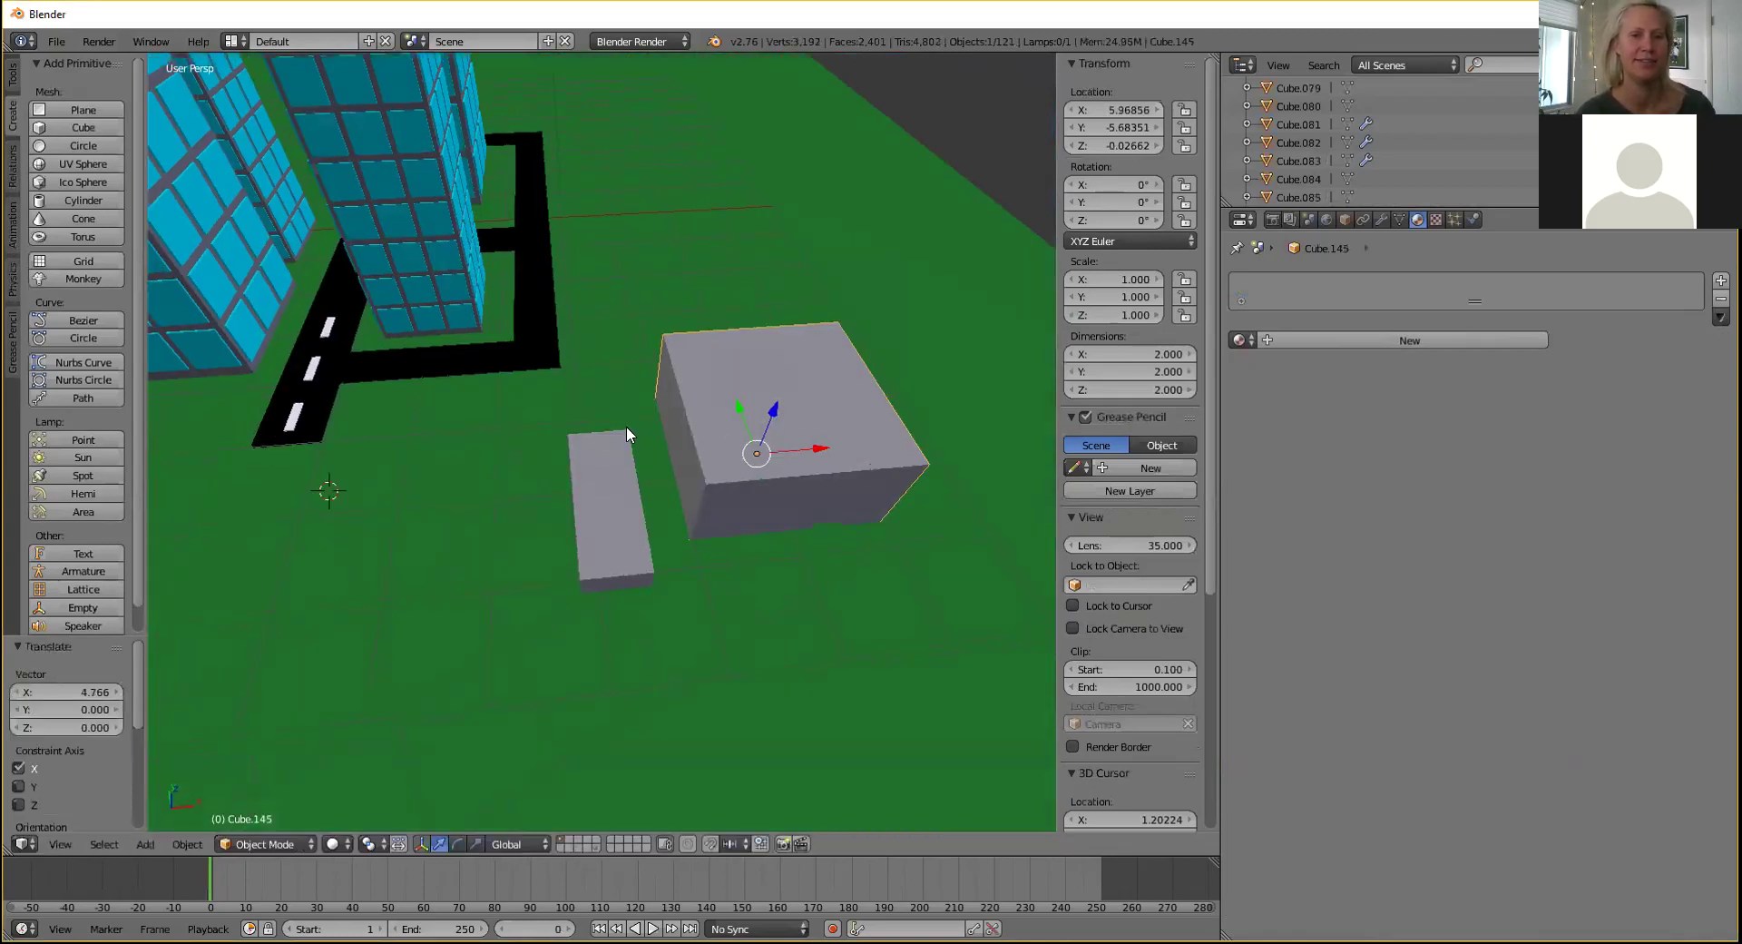
key("x")
left_click(949, 353)
Copy the flat grey slab and raise the pasted copy along Z to stack it.
right_click(636, 471)
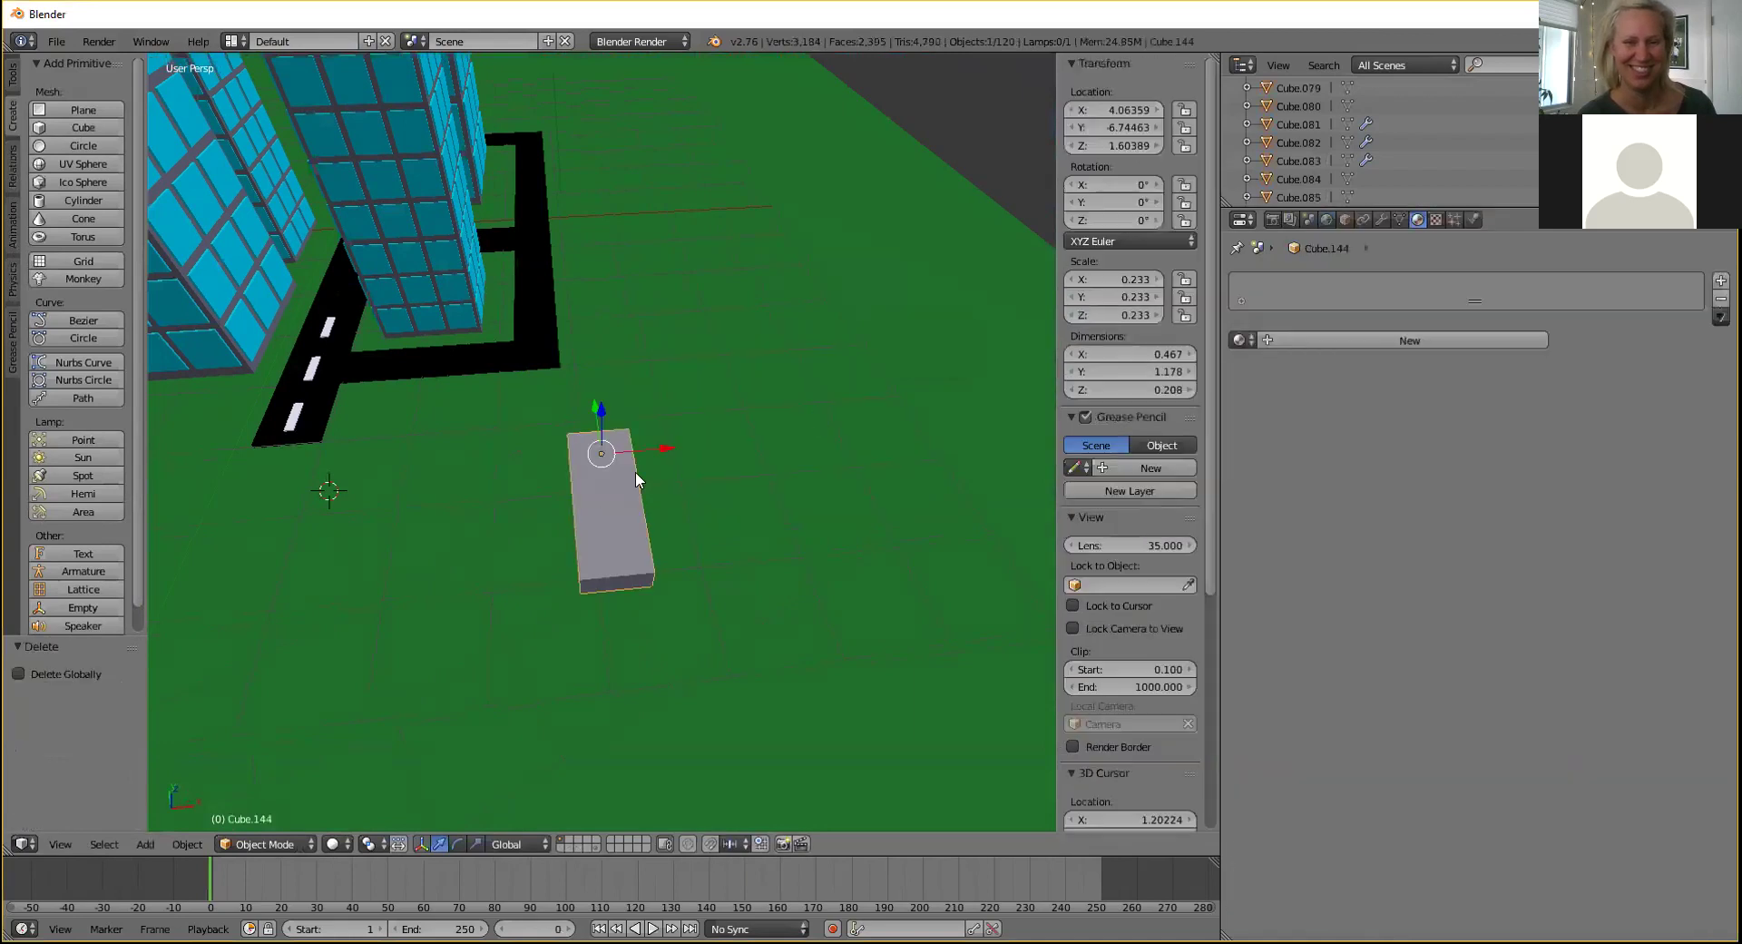
key("ctrl+v")
middle_click_drag(688, 427, 584, 400)
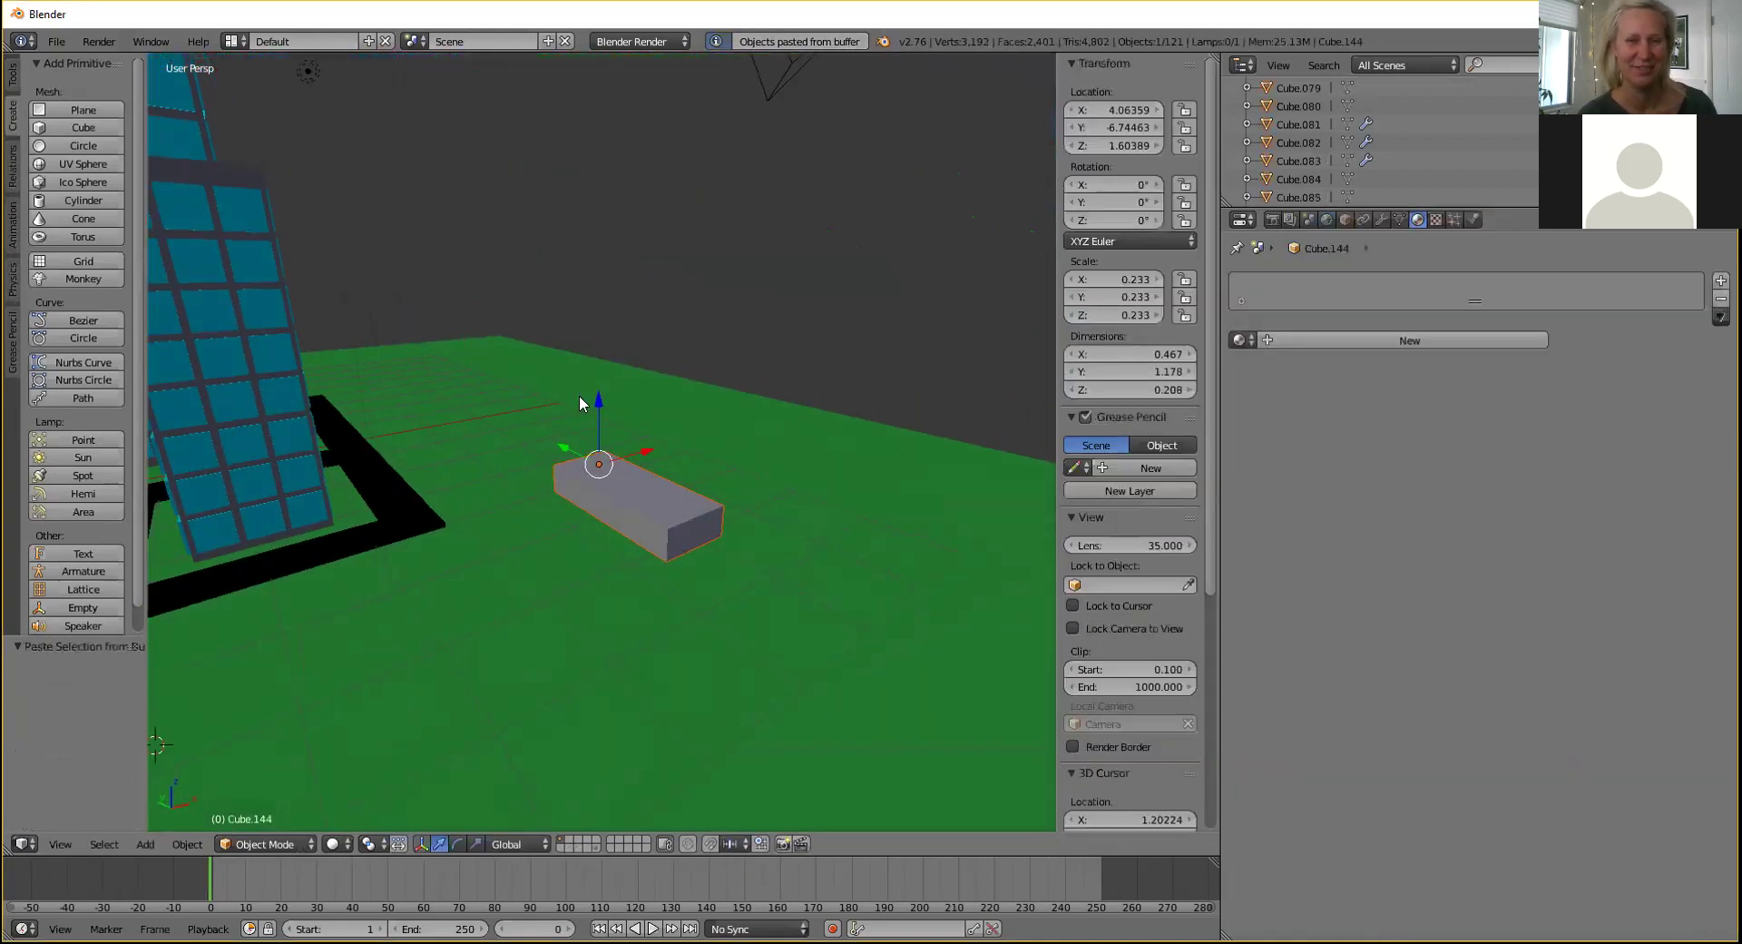
key("g")
key("z")
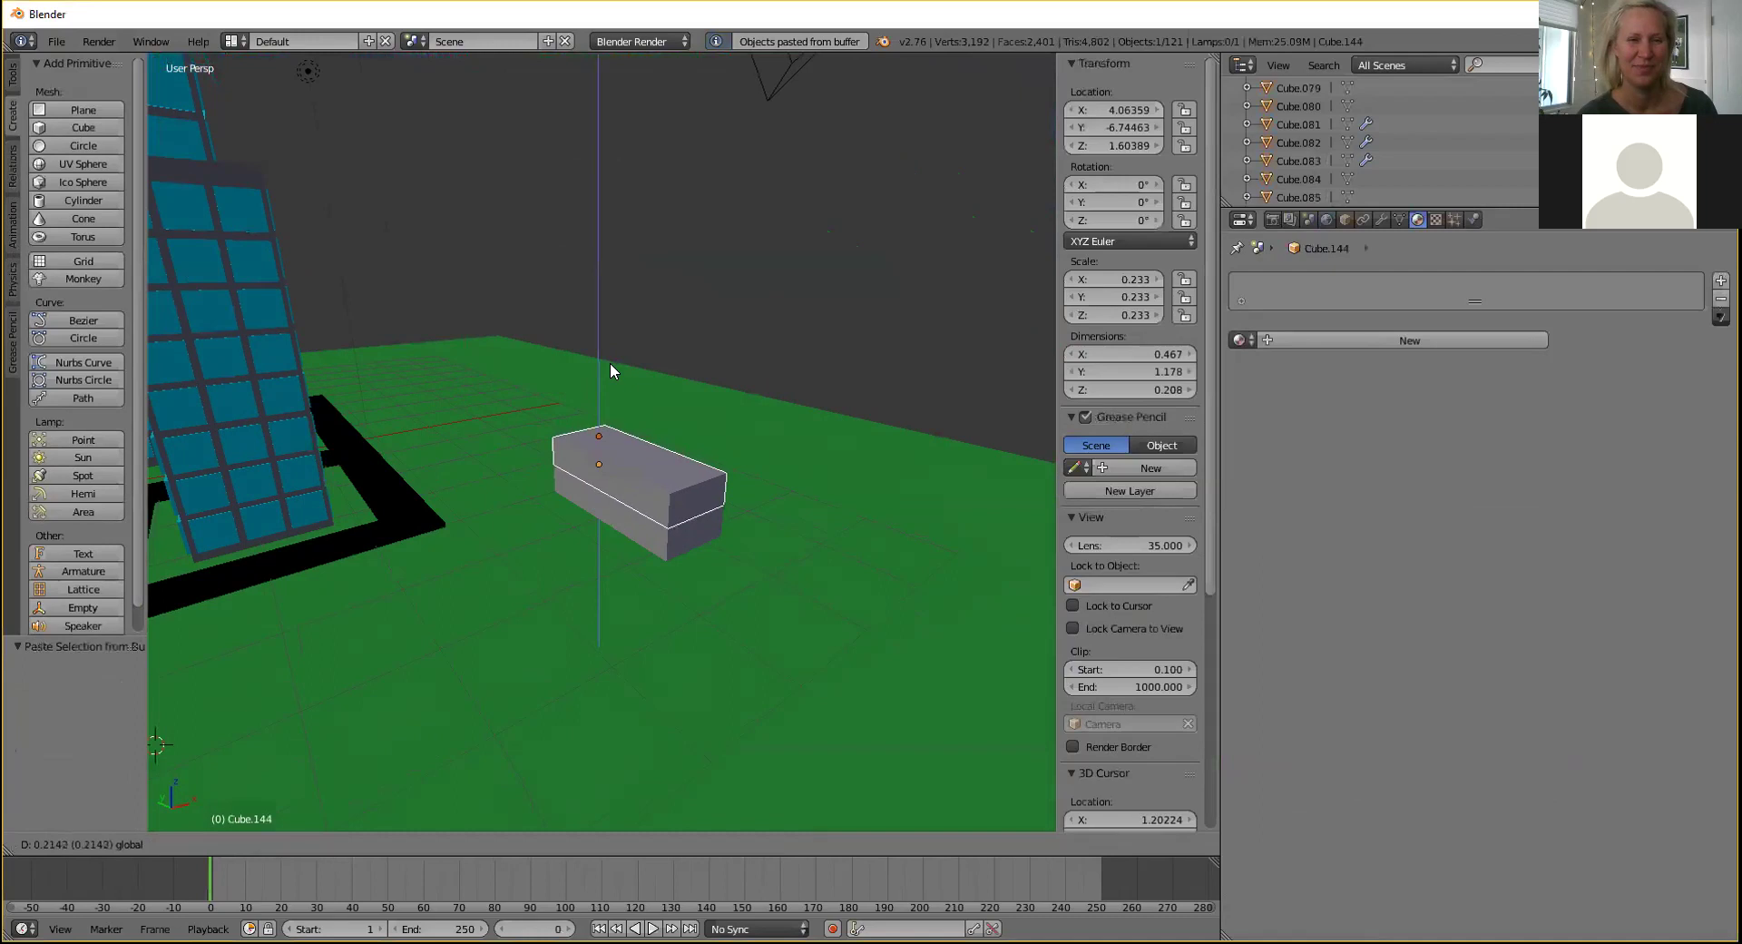
left_click(610, 367)
middle_click_drag(628, 362, 616, 509)
Briefly enter Edit Mode, then nudge the box further up along Z.
left_click(284, 835)
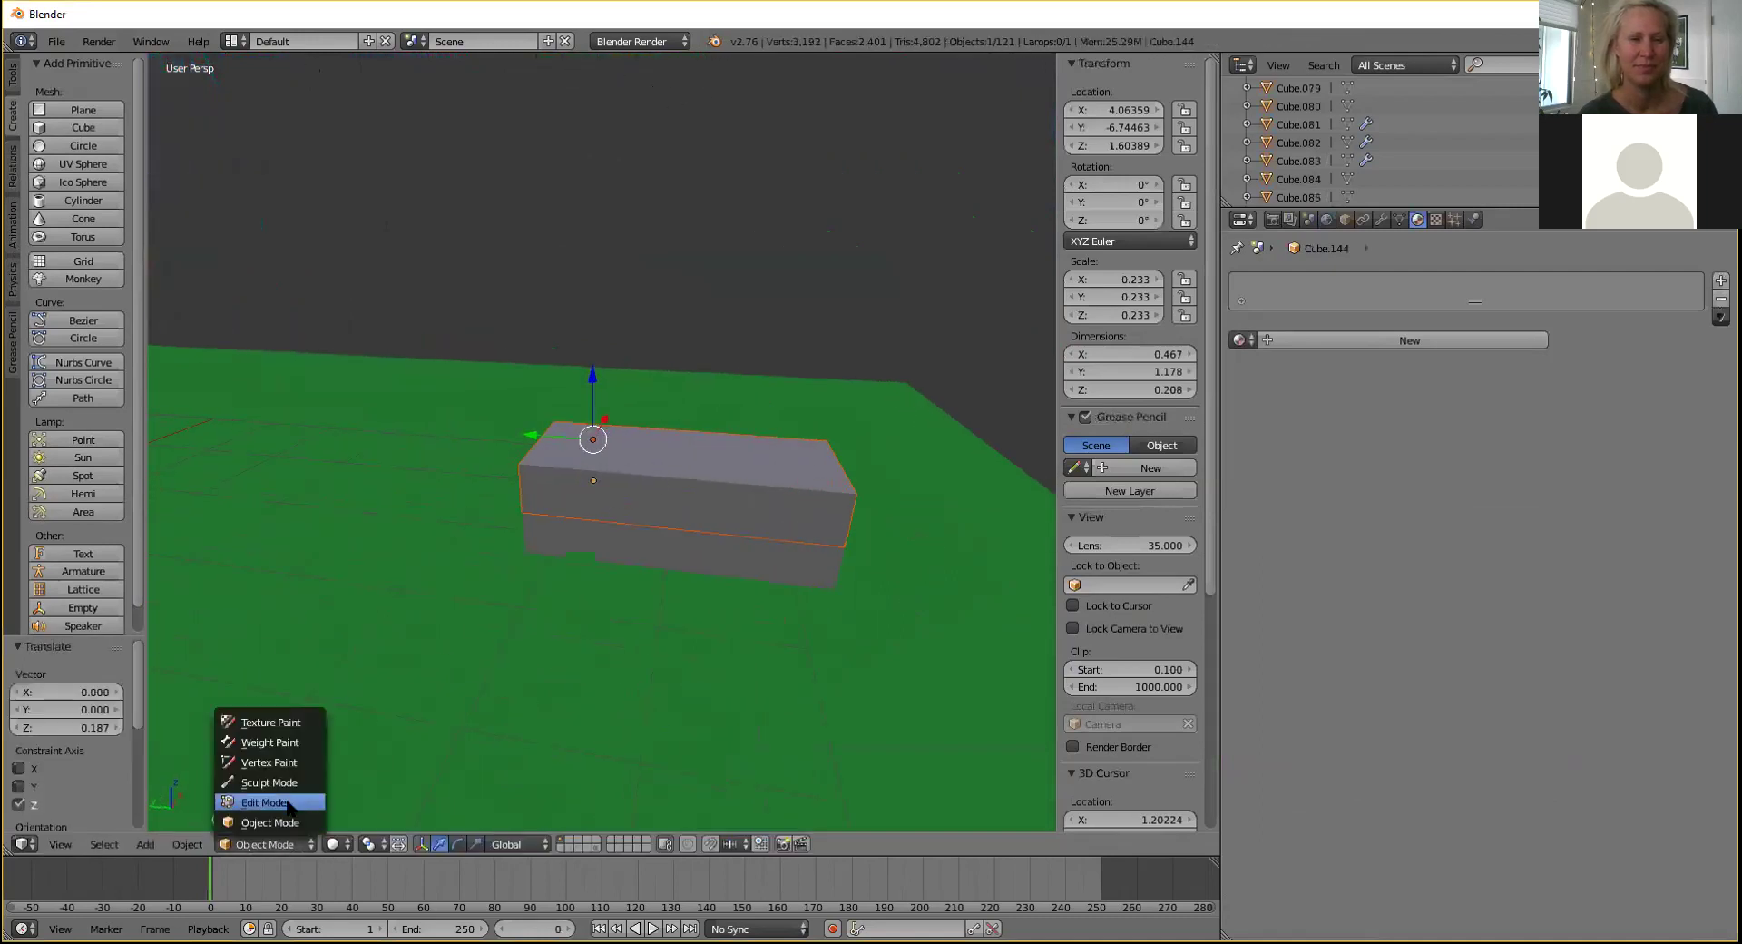
left_click(286, 798)
middle_click_drag(454, 572, 404, 544)
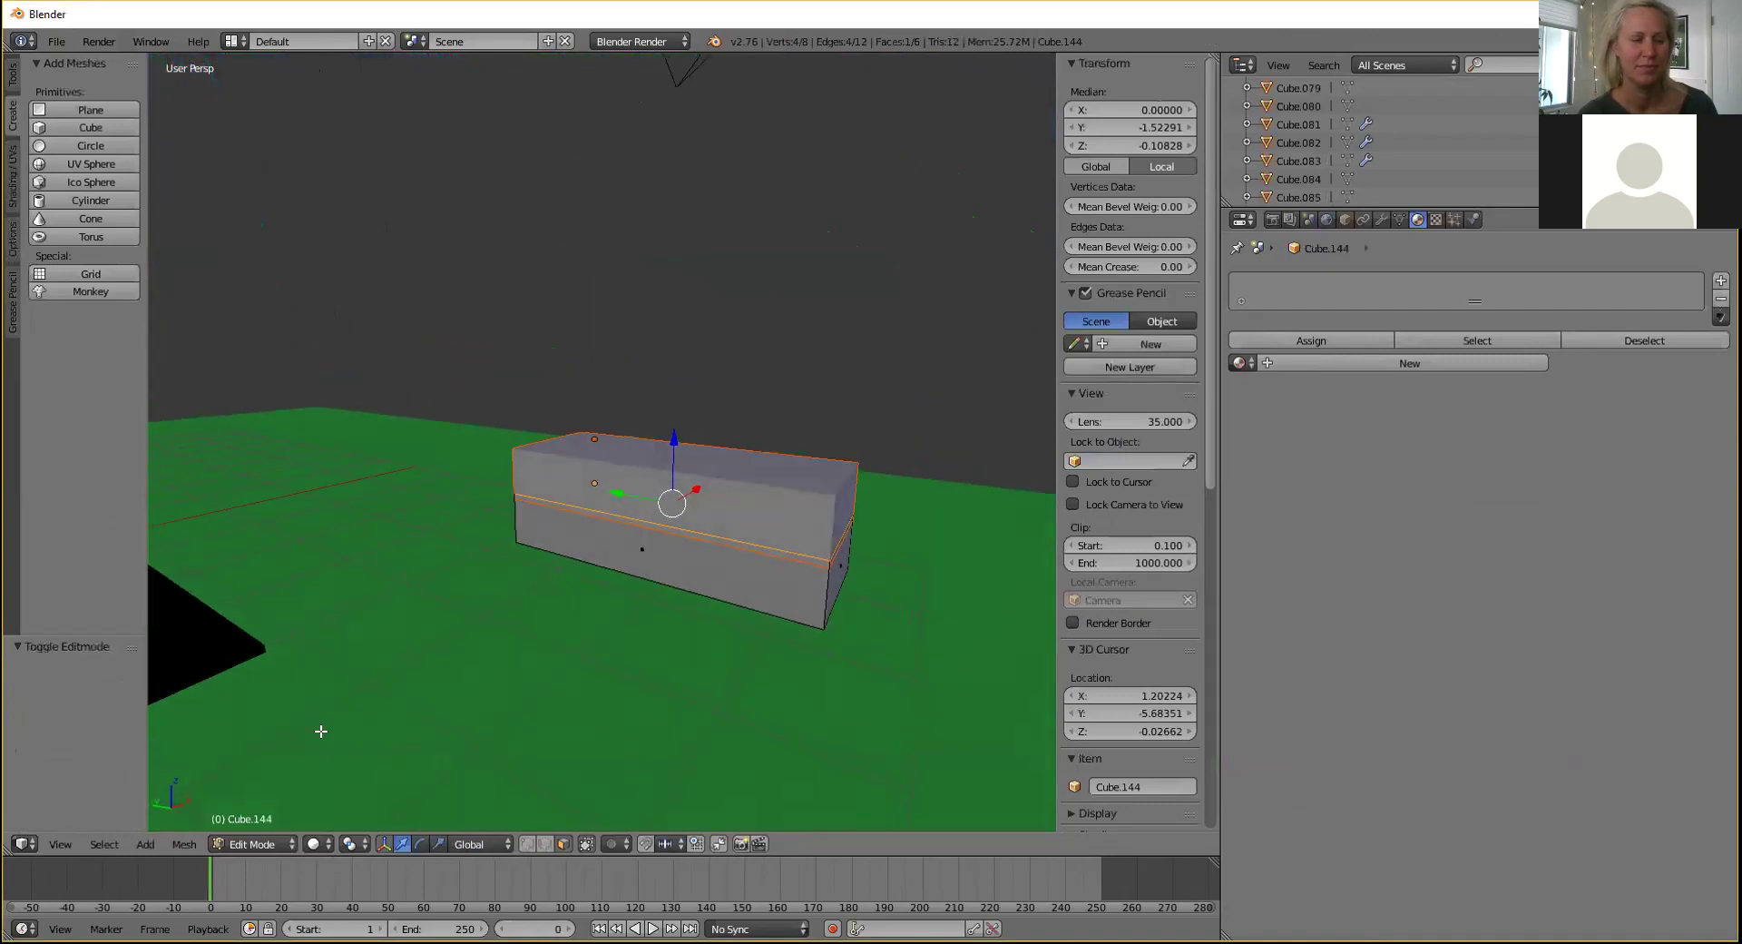
key("Tab")
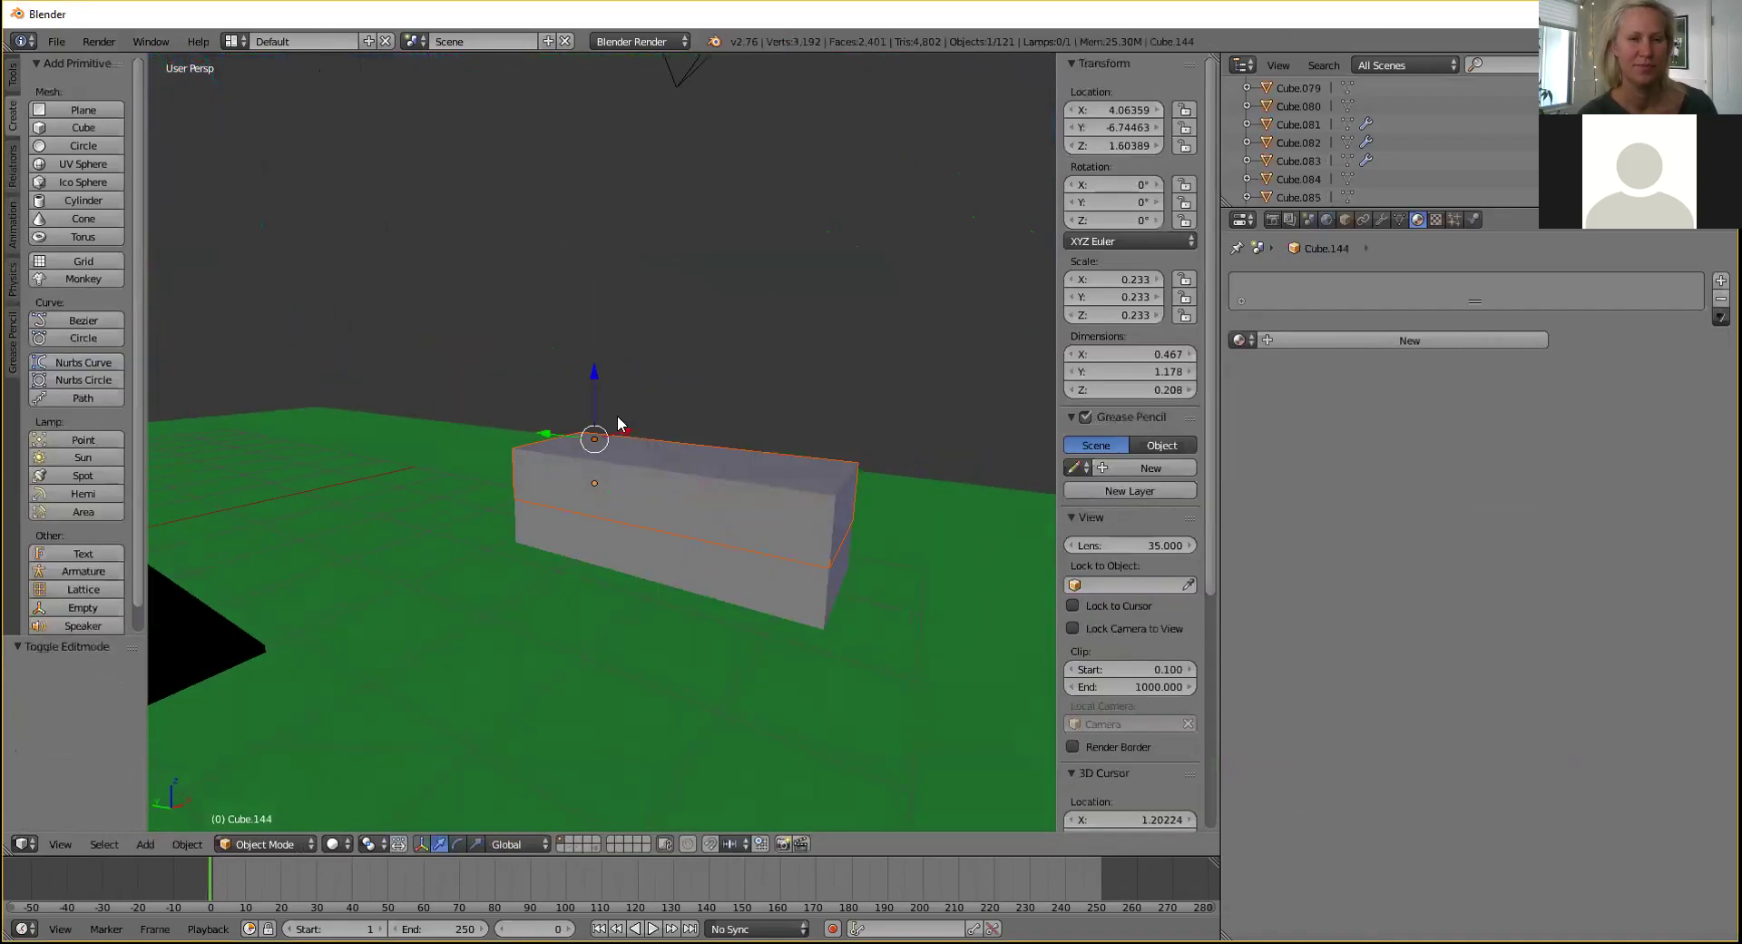
key("g")
key("z")
left_click(597, 370)
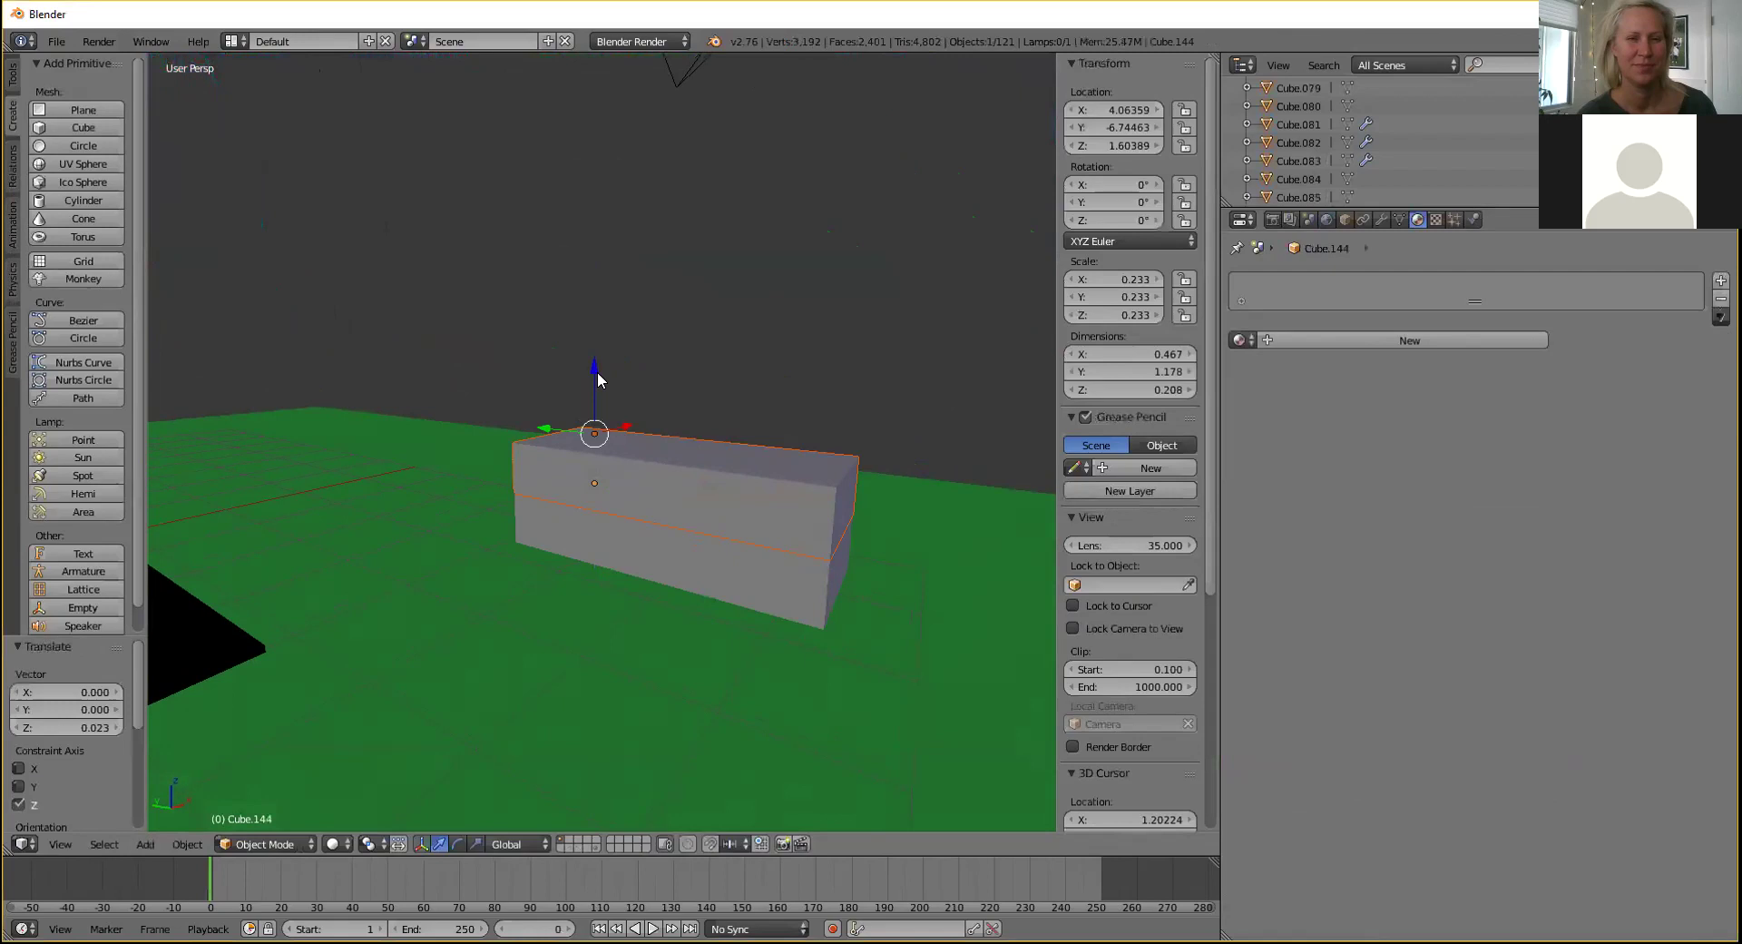
key("Tab")
middle_click_drag(597, 372, 610, 417)
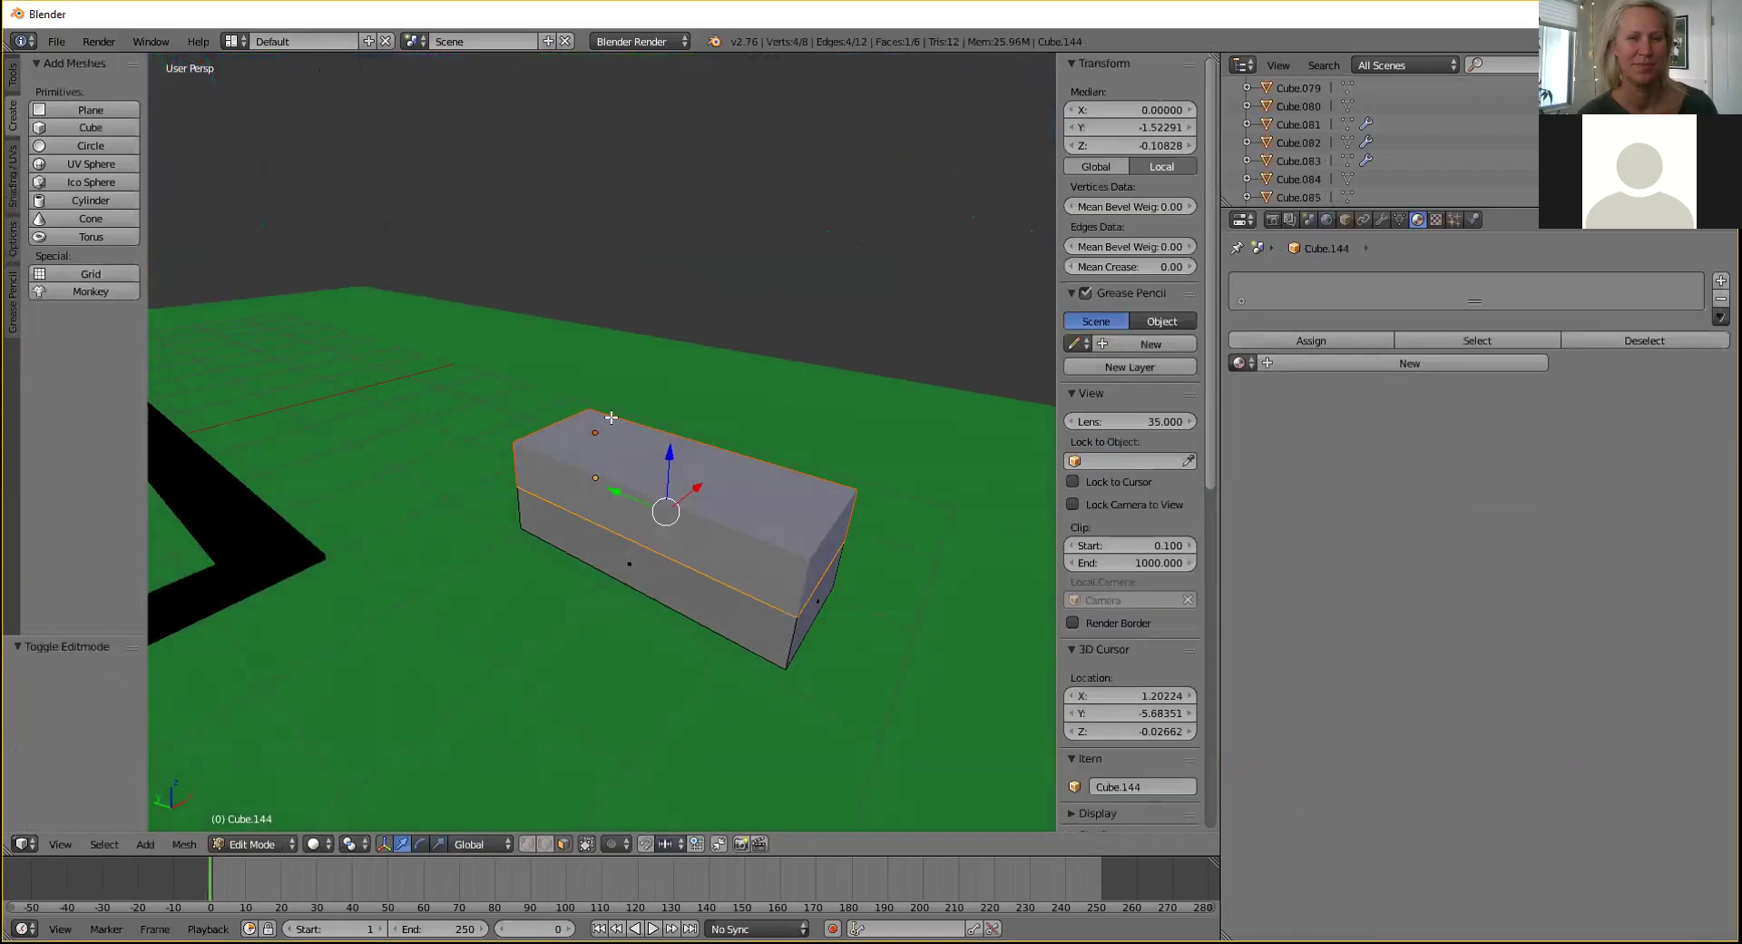
Select the box's right top edge, then in Object Mode raise the upper slab slightly.
left_click(546, 846)
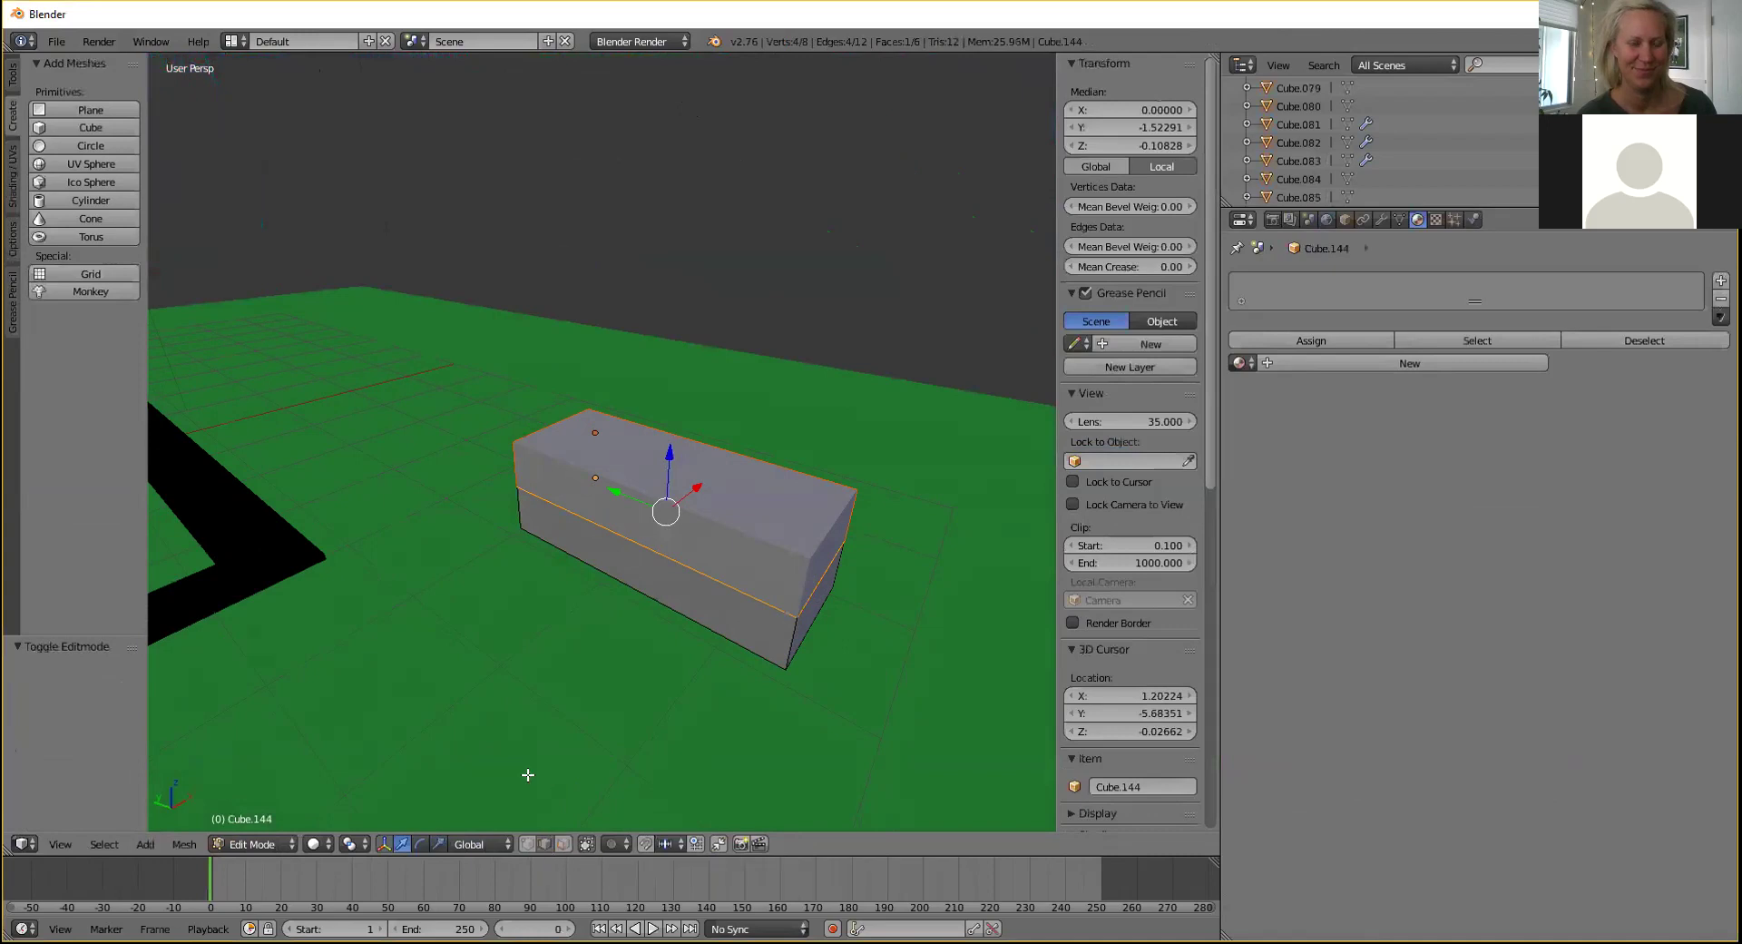
left_click(828, 527)
middle_click_drag(803, 494, 701, 503)
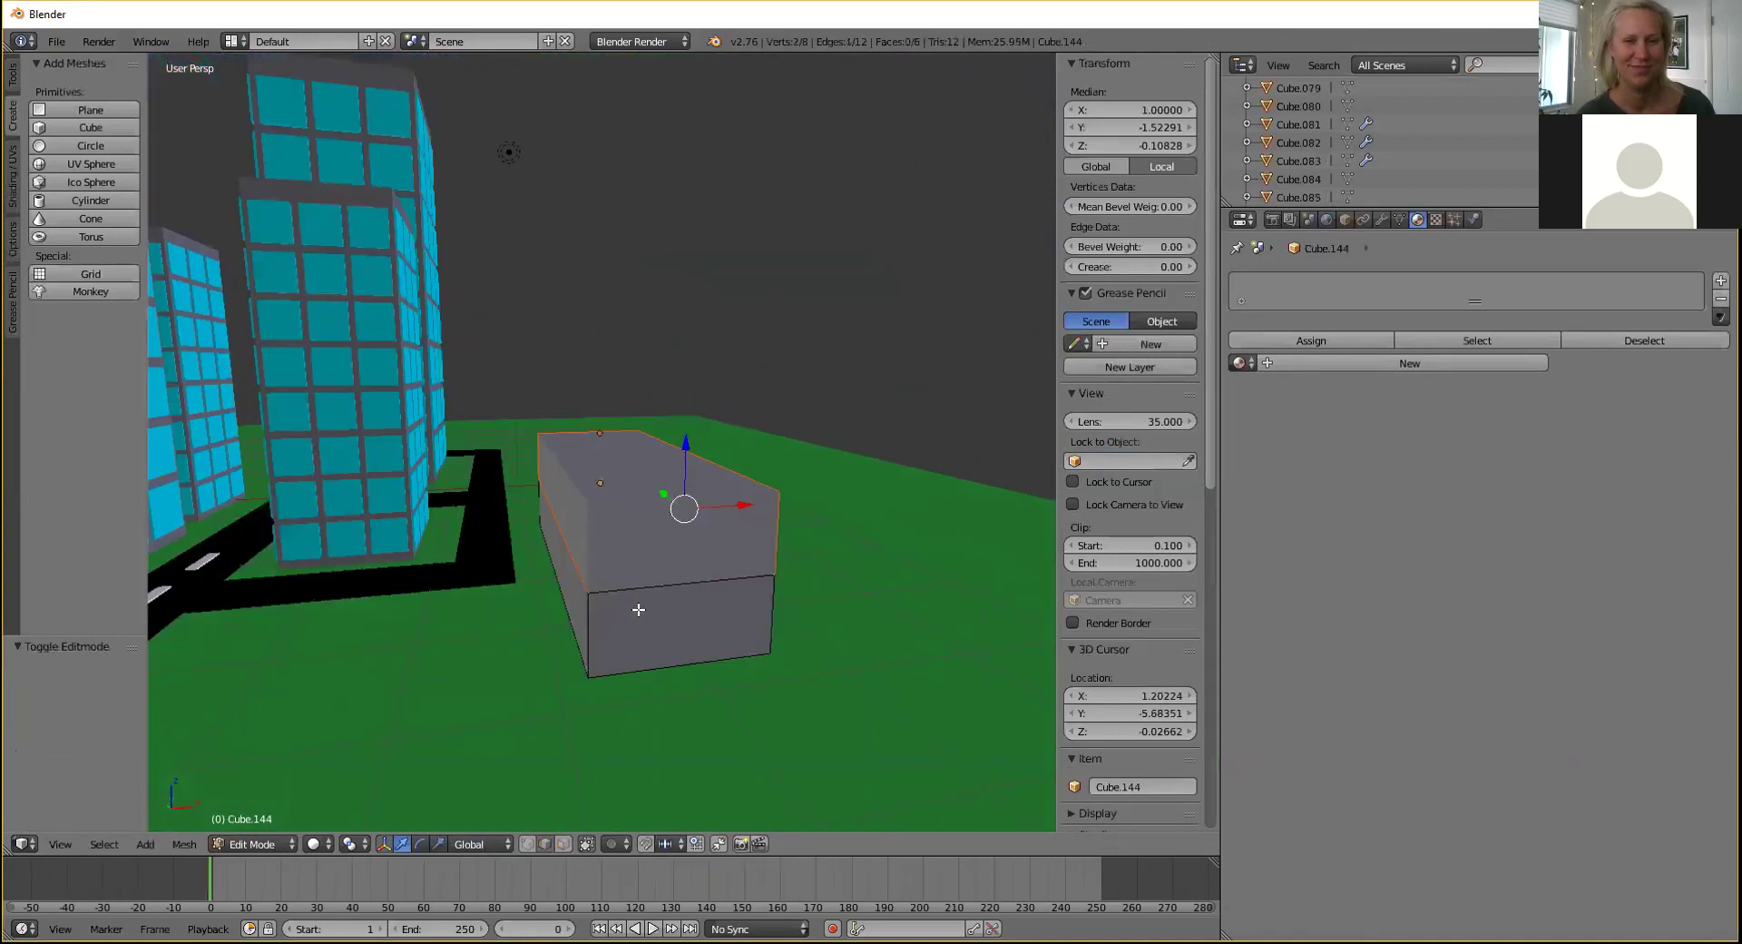
left_click(276, 846)
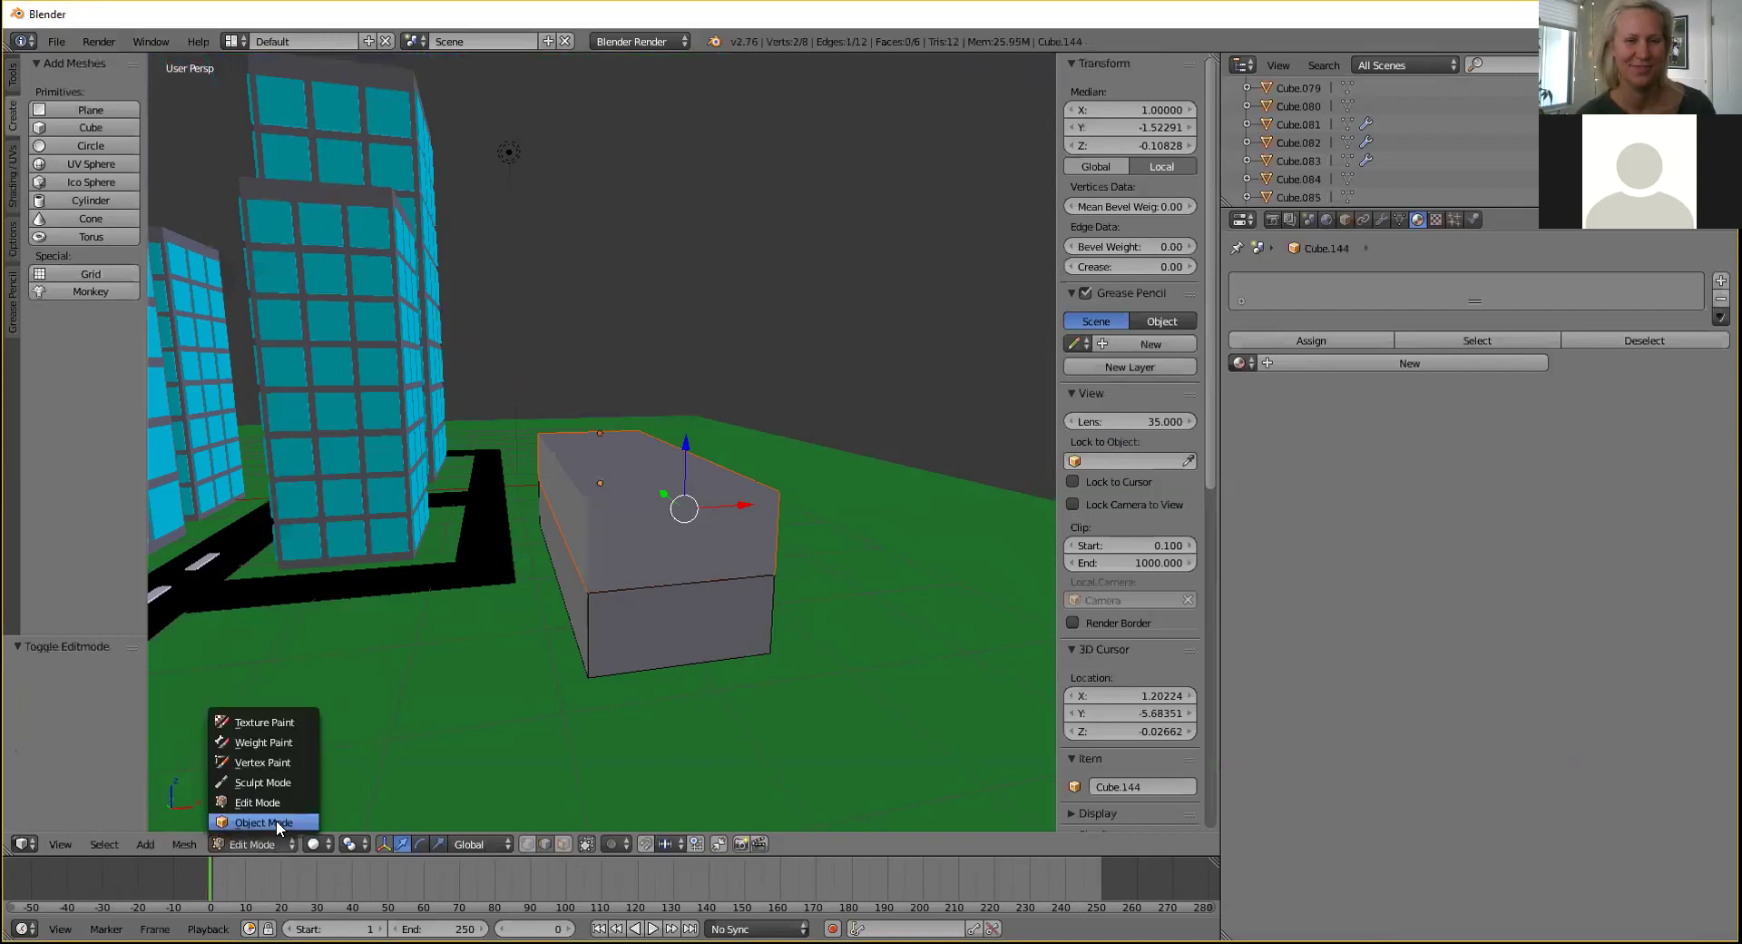
left_click(276, 820)
right_click(605, 477)
left_click_drag(598, 367, 595, 354)
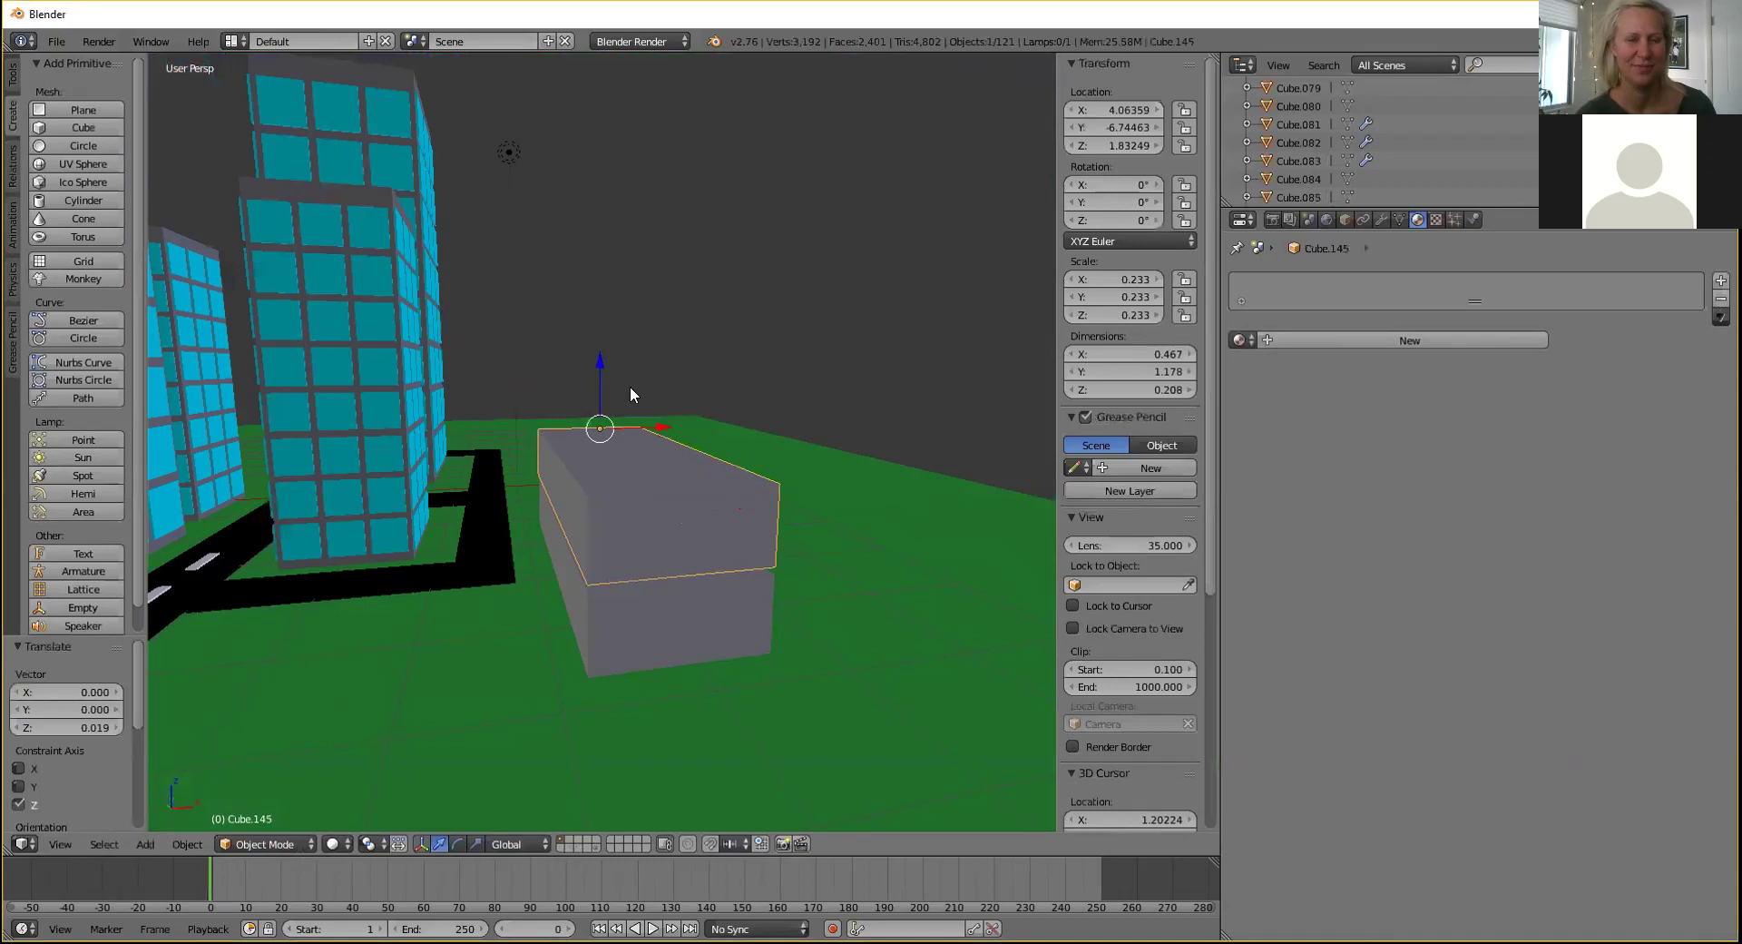
Duplicate the upper slab and lift the copy well above the stack.
key("ctrl+c")
key("ctrl+v")
key("g")
key("z")
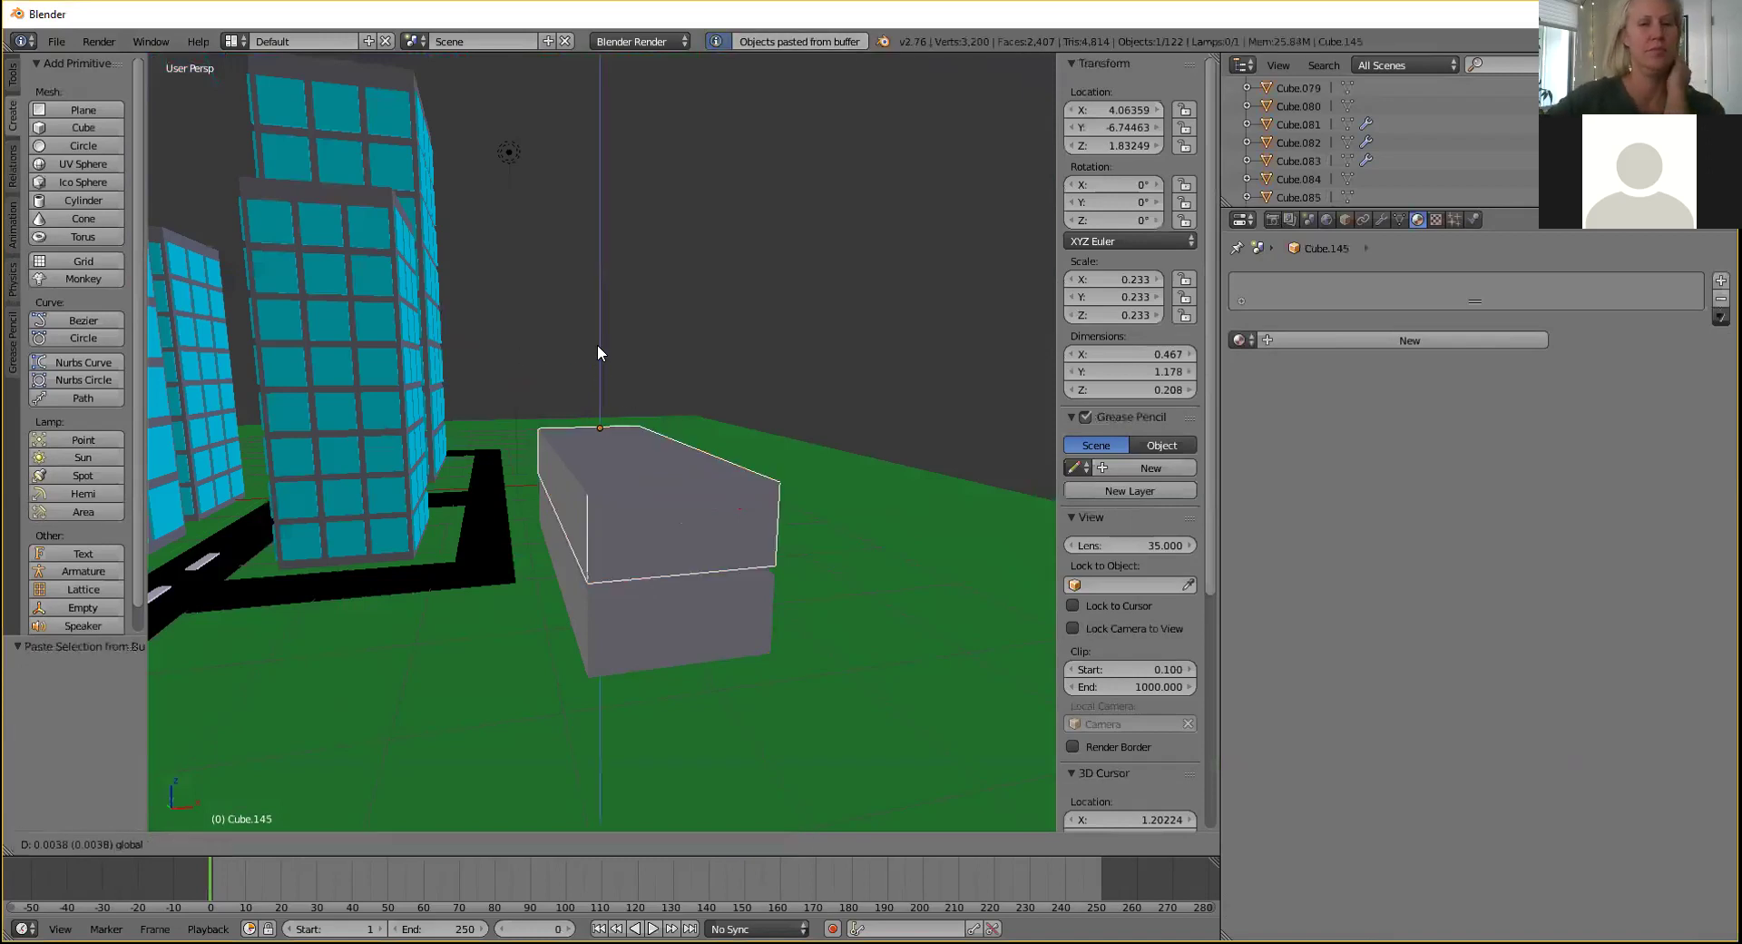
left_click(599, 253)
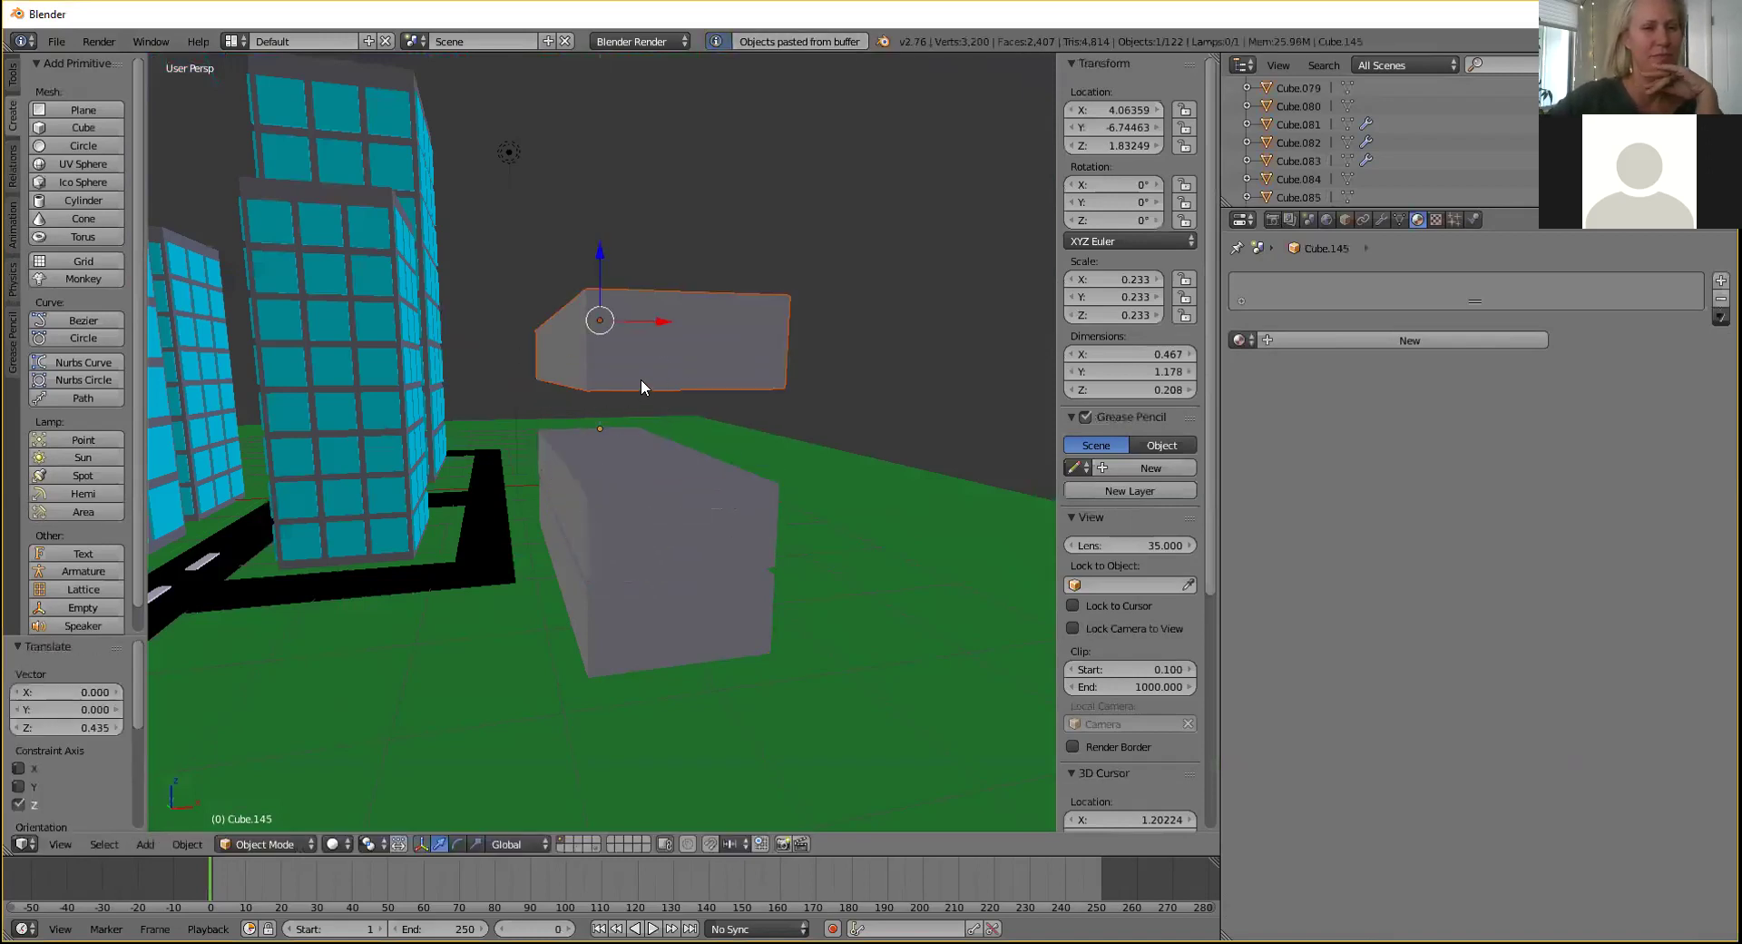
middle_click_drag(624, 254, 639, 296)
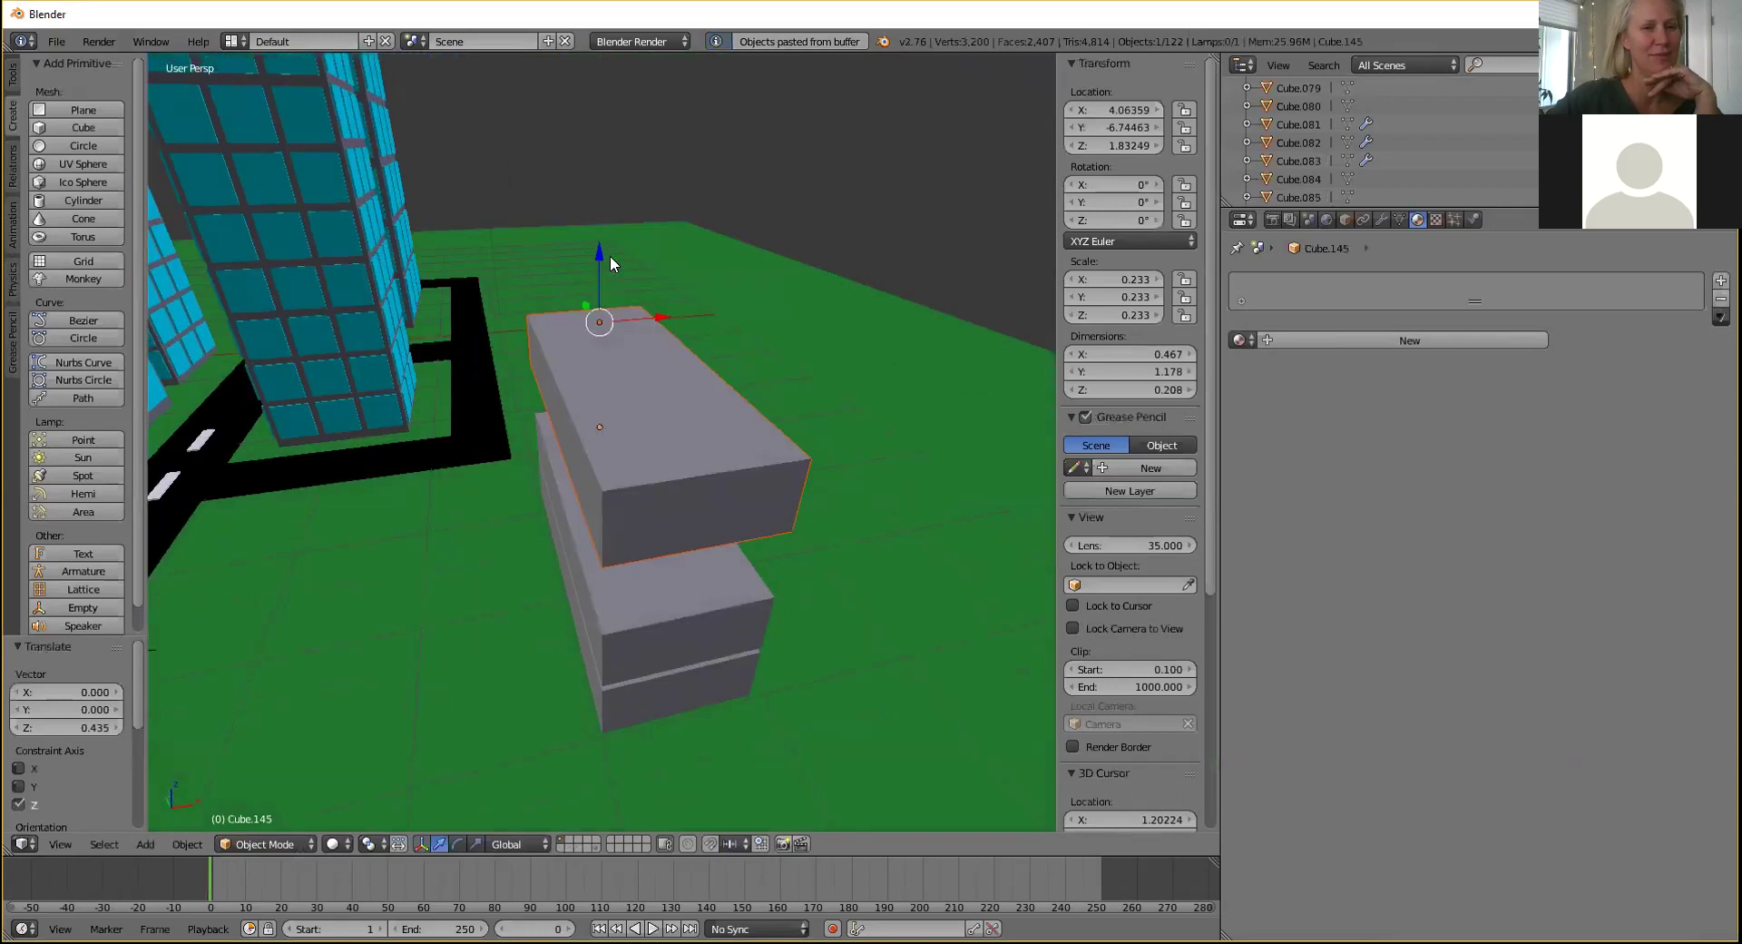
key("g")
key("z")
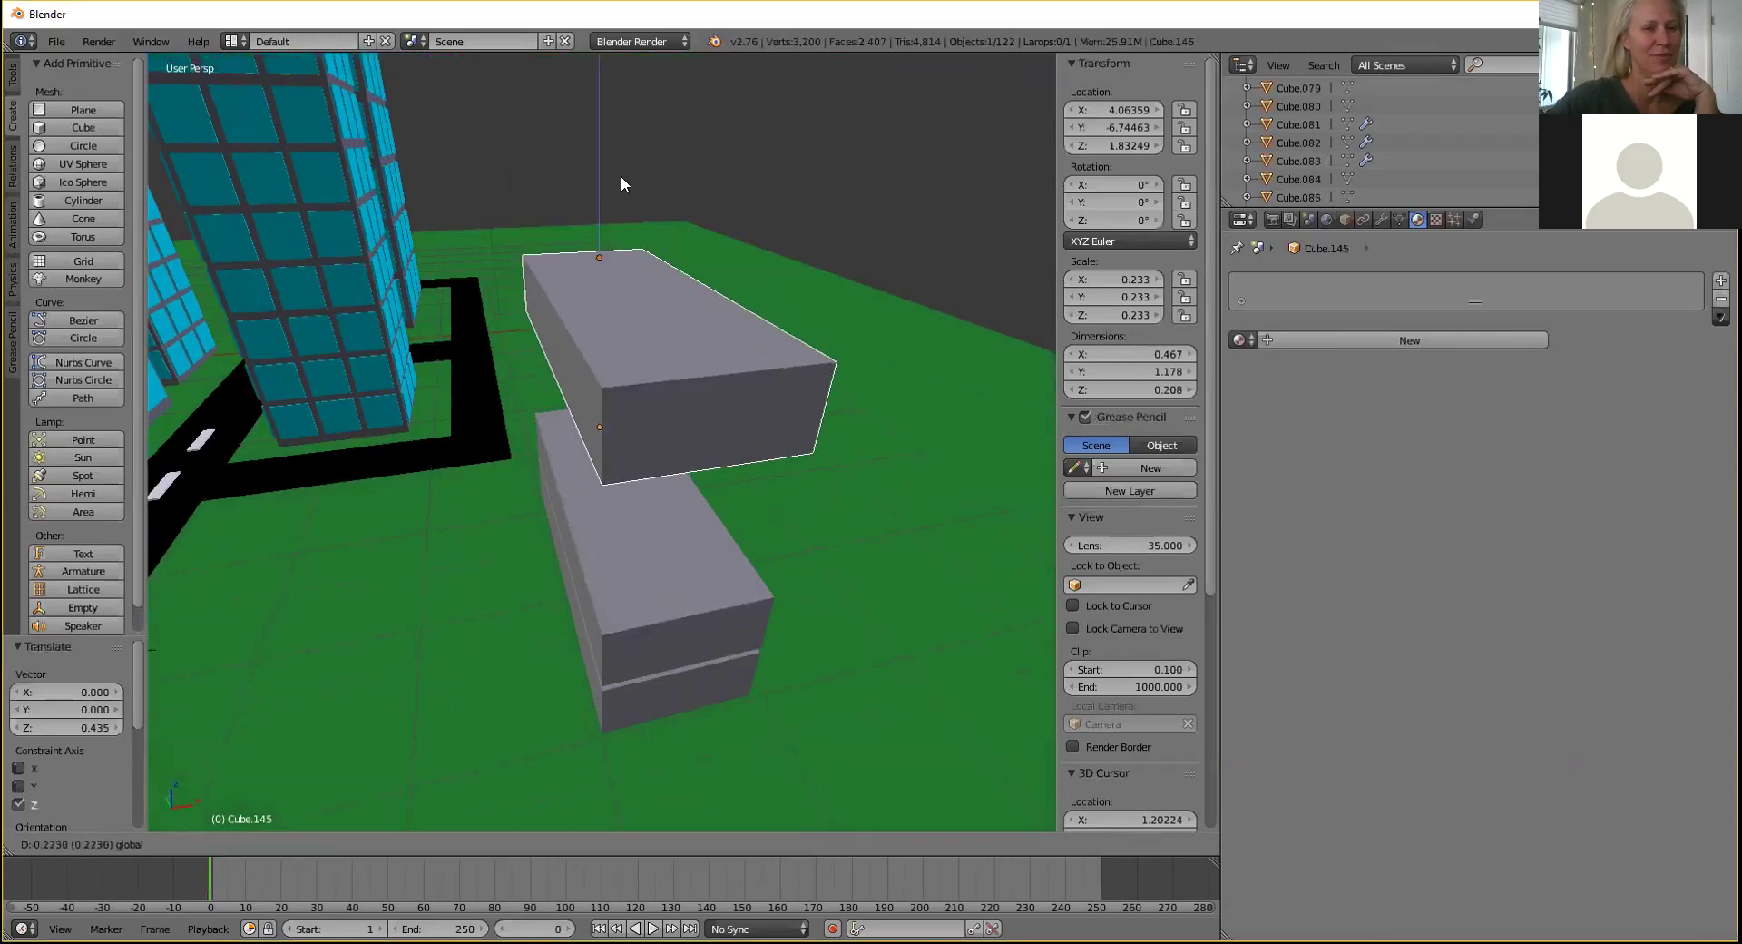
left_click(621, 181)
Delete the floating duplicate and lower the upper slab slightly.
middle_click_drag(641, 241, 700, 199)
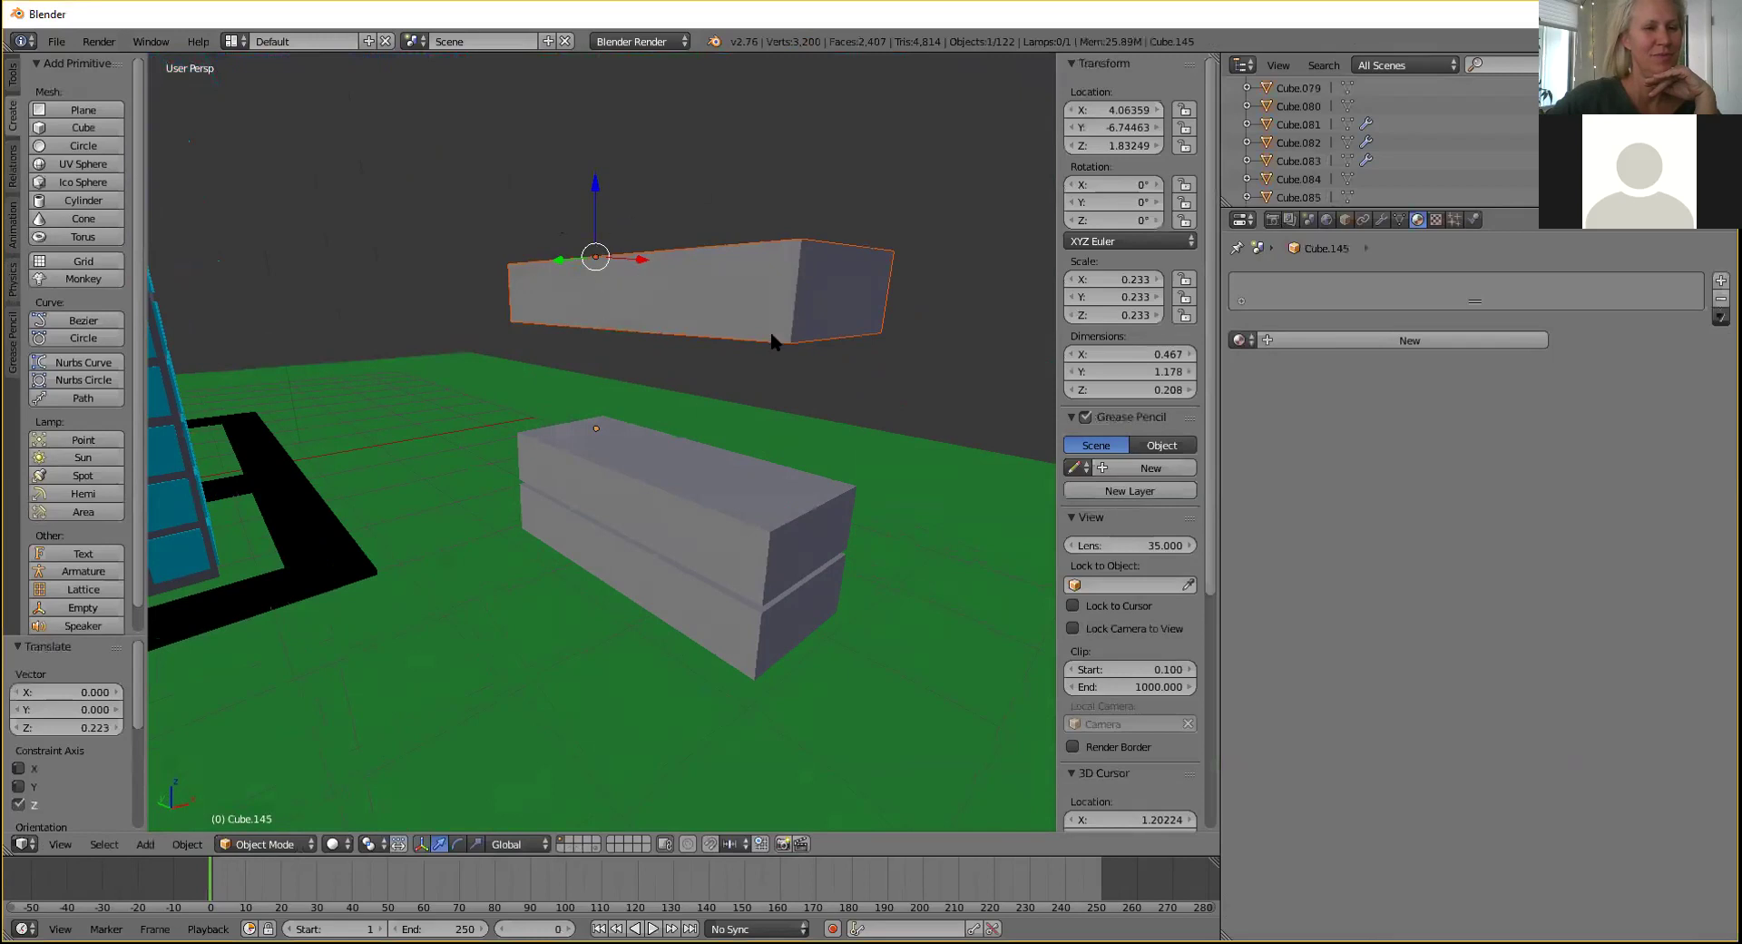
right_click(574, 478)
right_click(670, 284)
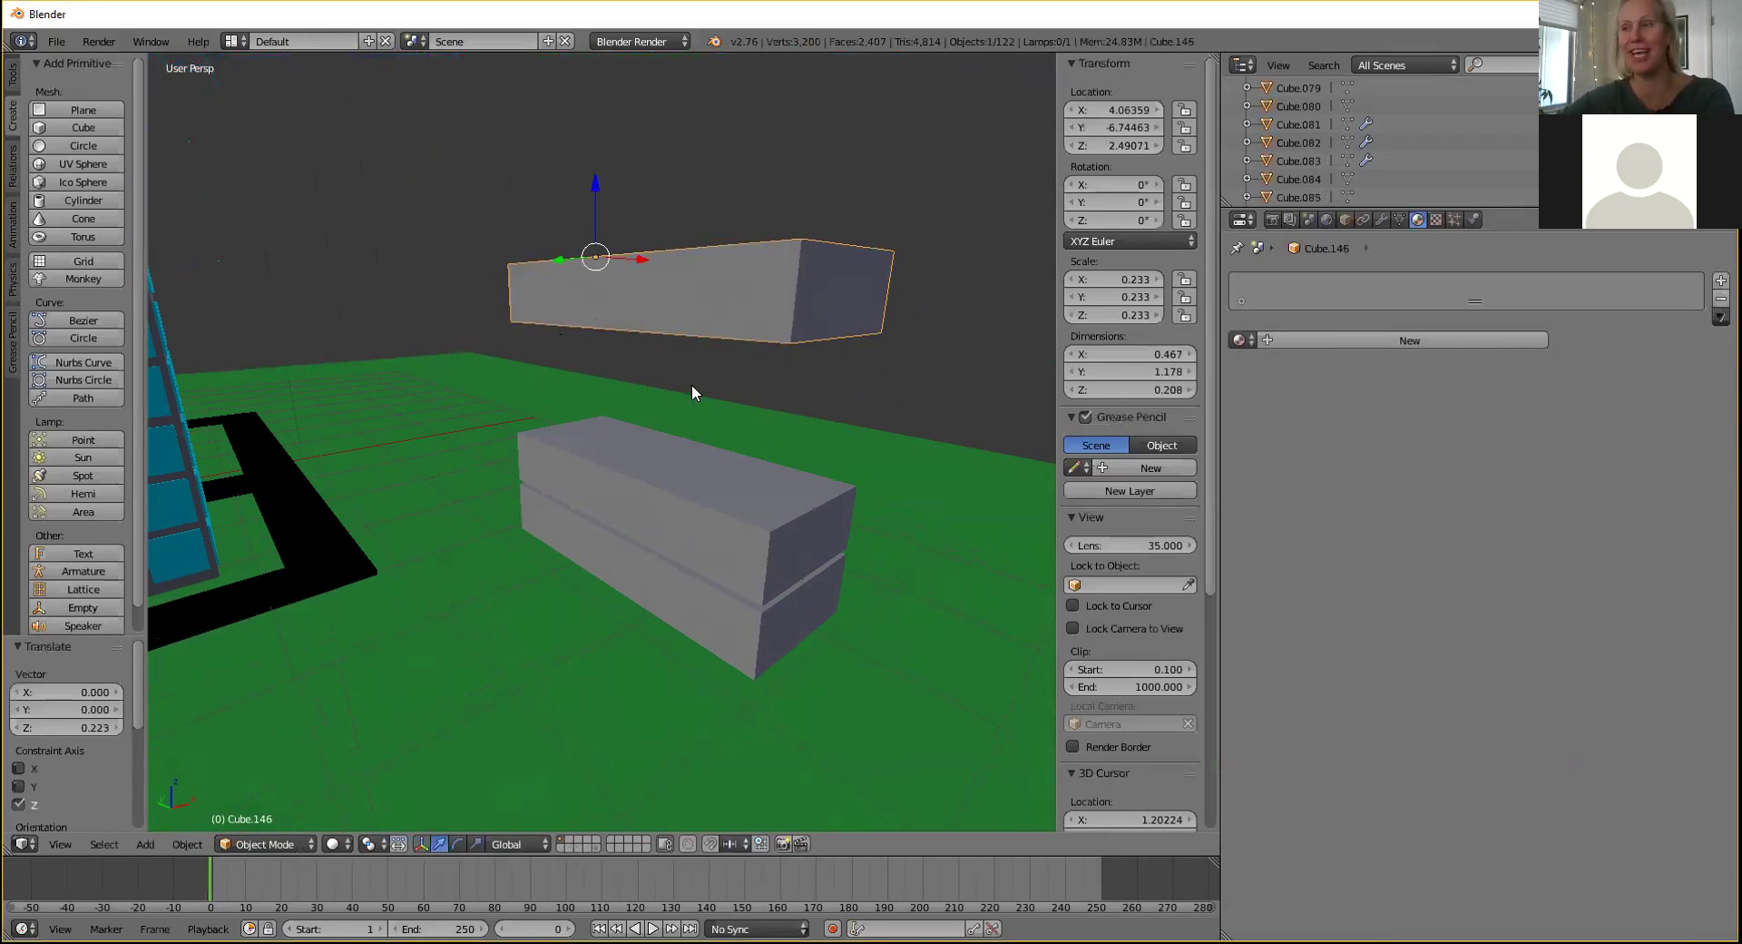
key("x")
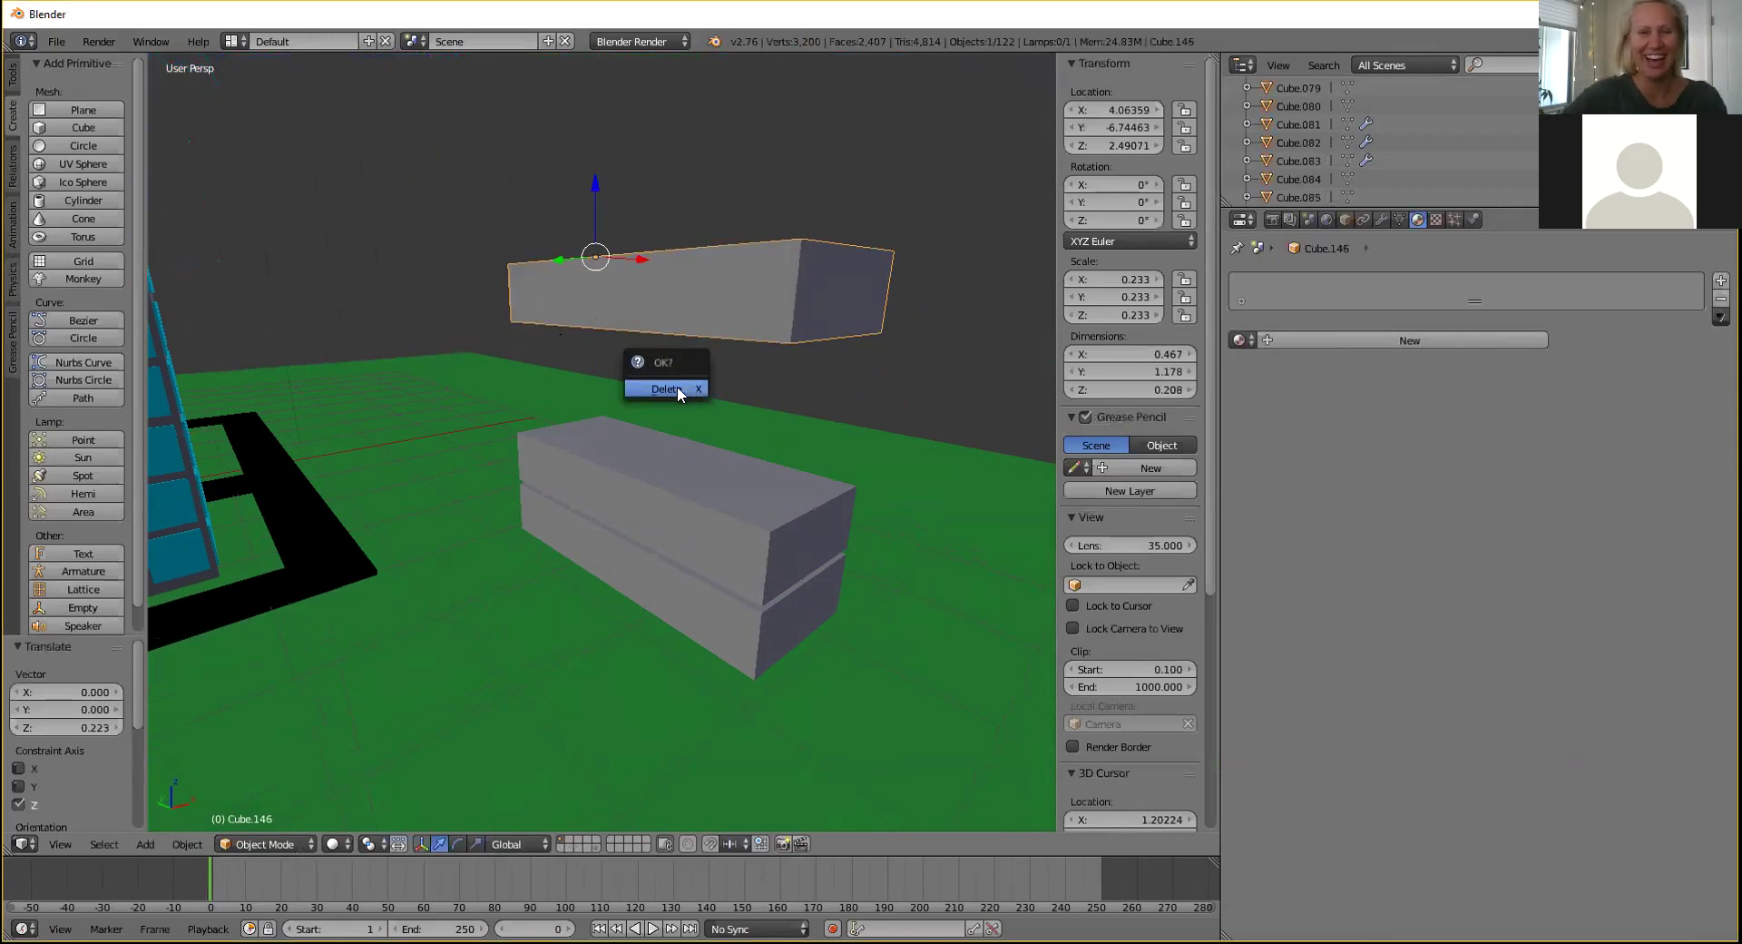
left_click(677, 385)
right_click(655, 531)
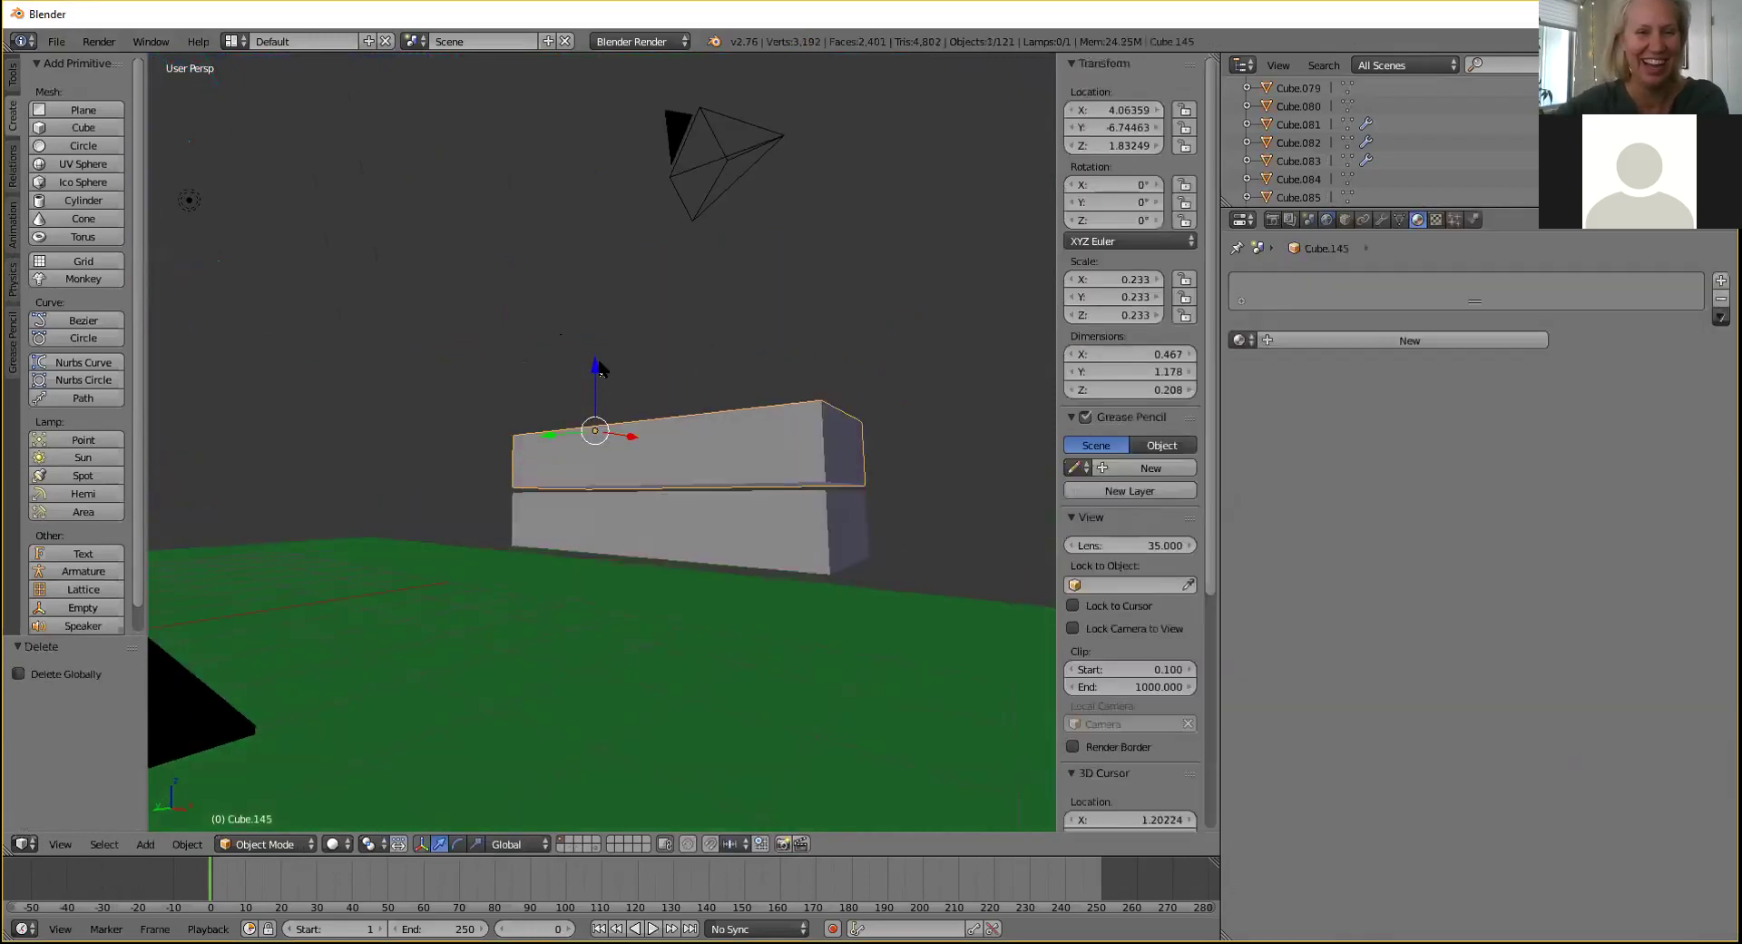
left_click_drag(597, 367, 595, 363)
In Edit Mode with edge select, slide the front top edge back along Y.
middle_click_drag(643, 351, 455, 754)
left_click(252, 846)
left_click(267, 798)
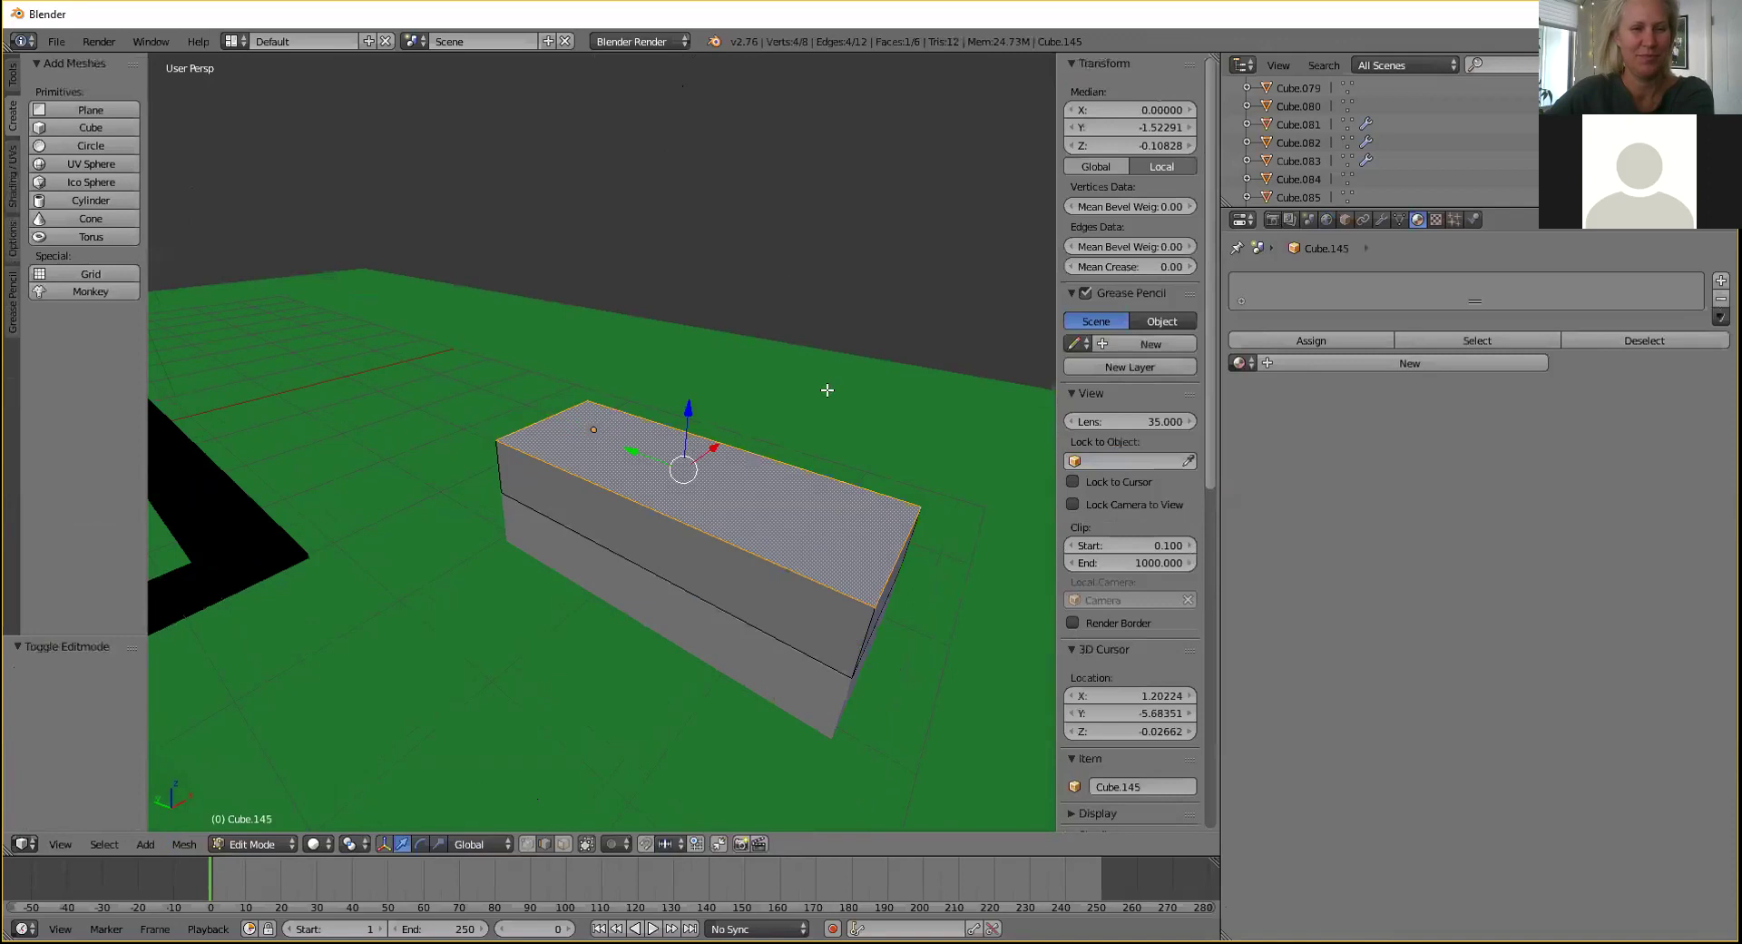
middle_click_drag(602, 575, 568, 813)
left_click(545, 844)
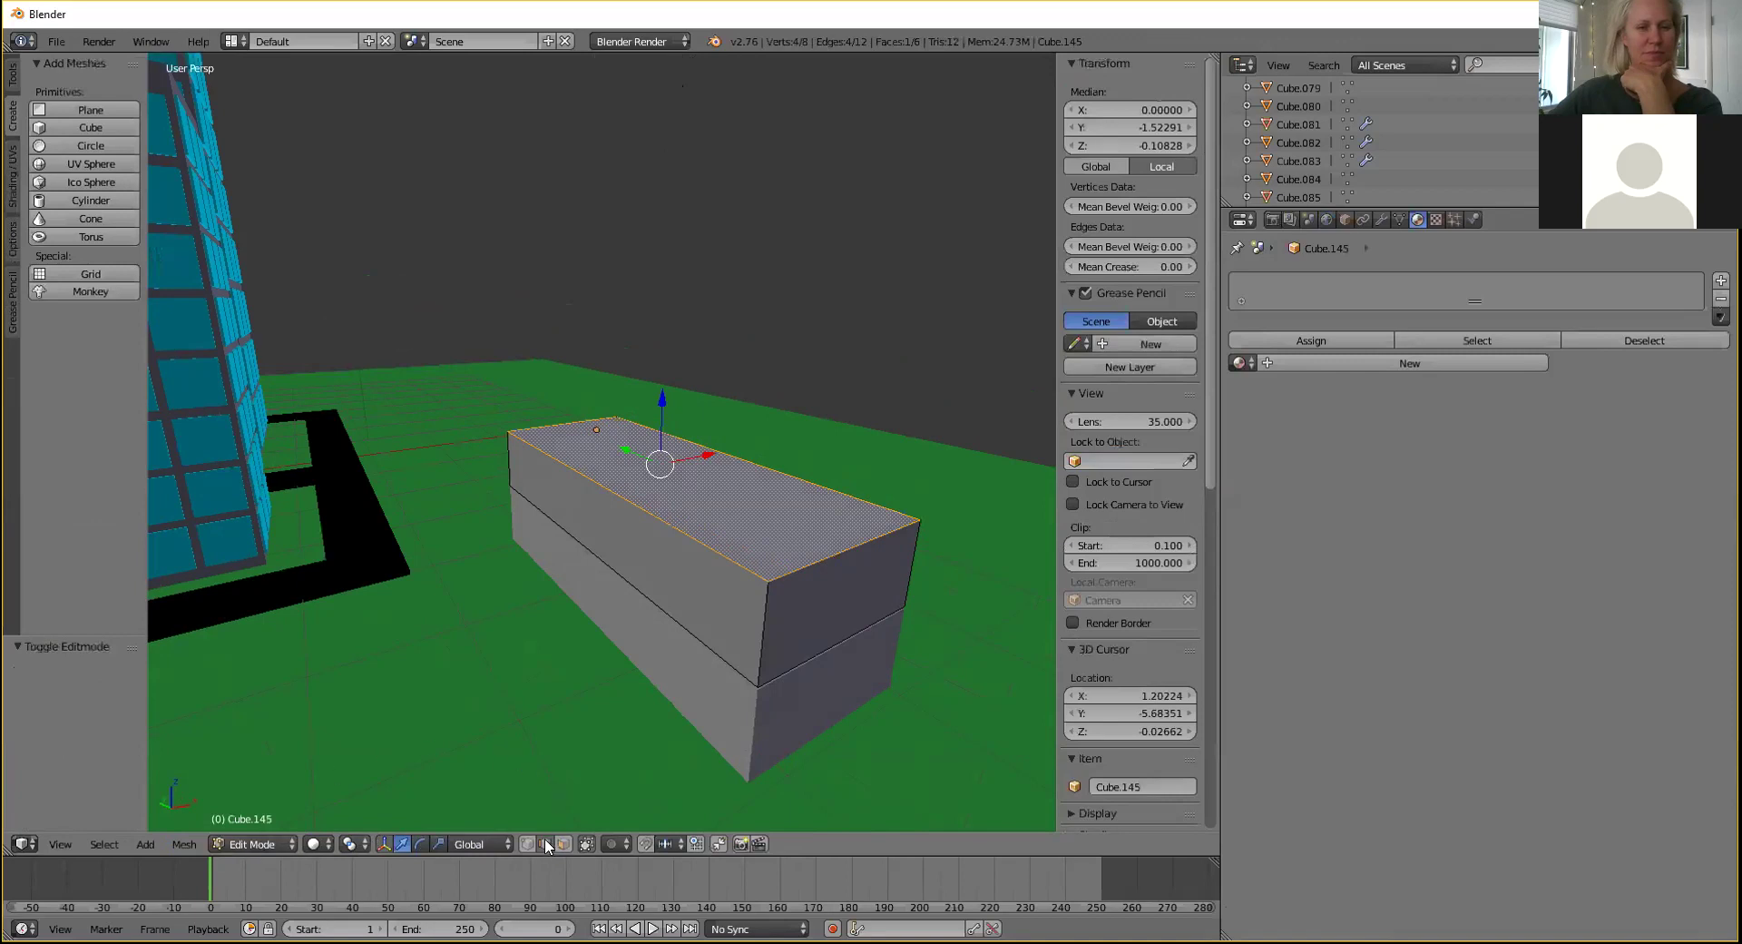
right_click(811, 556)
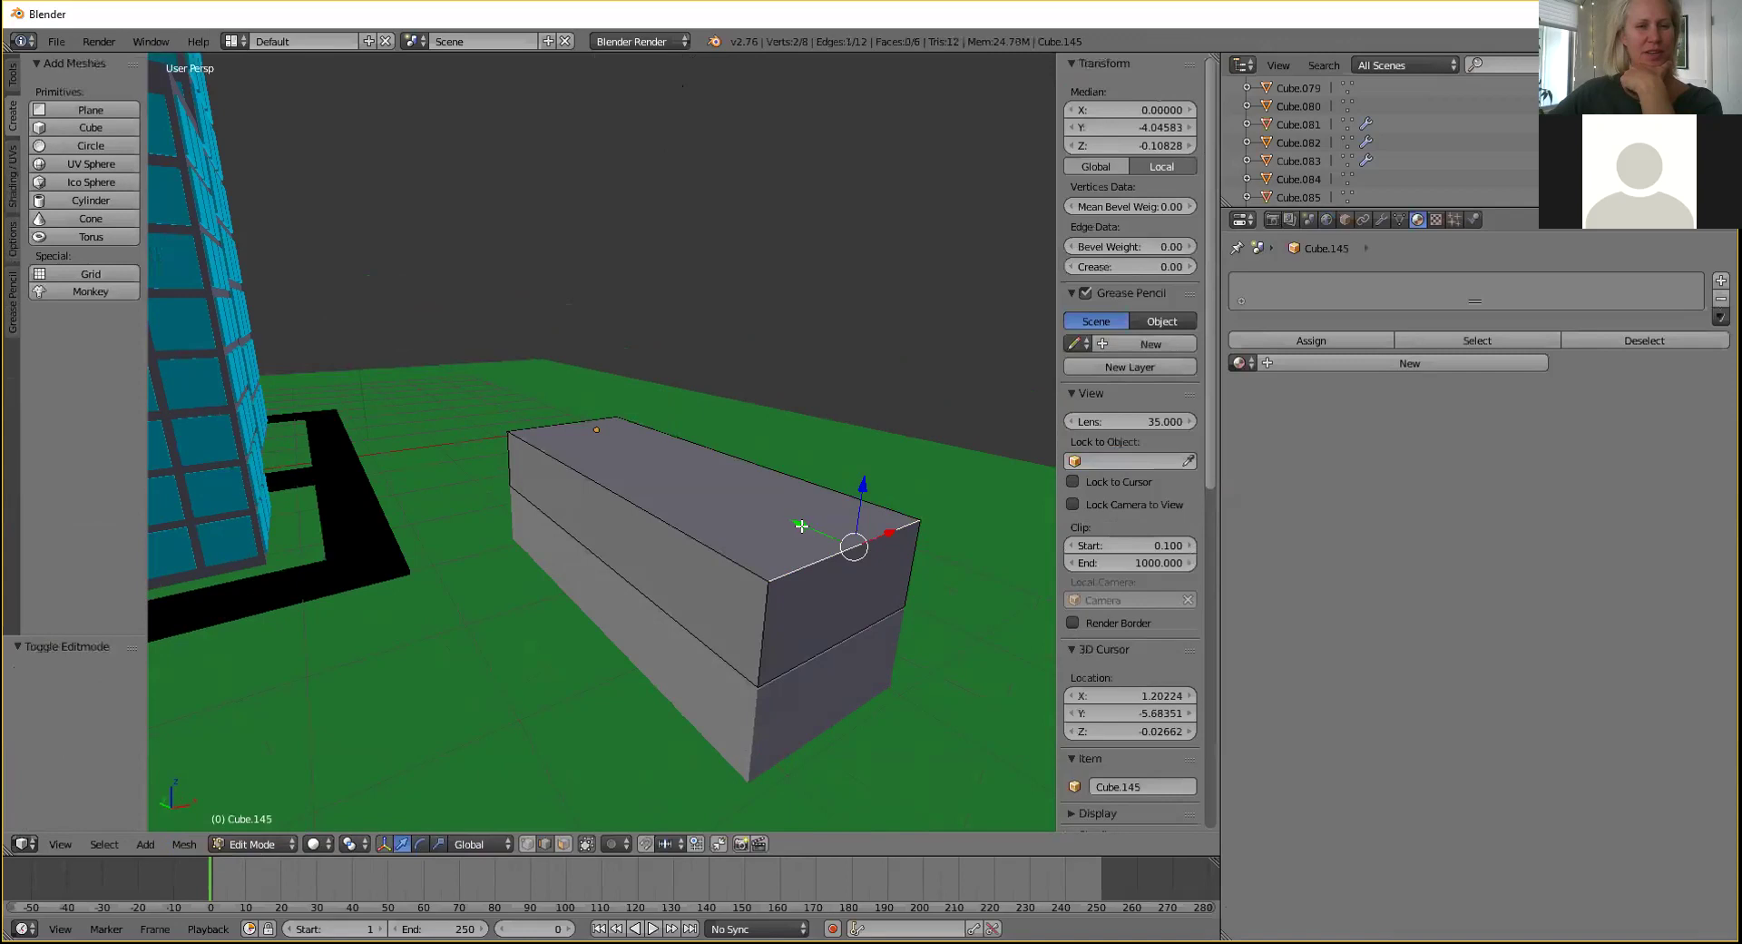
key("g")
key("y")
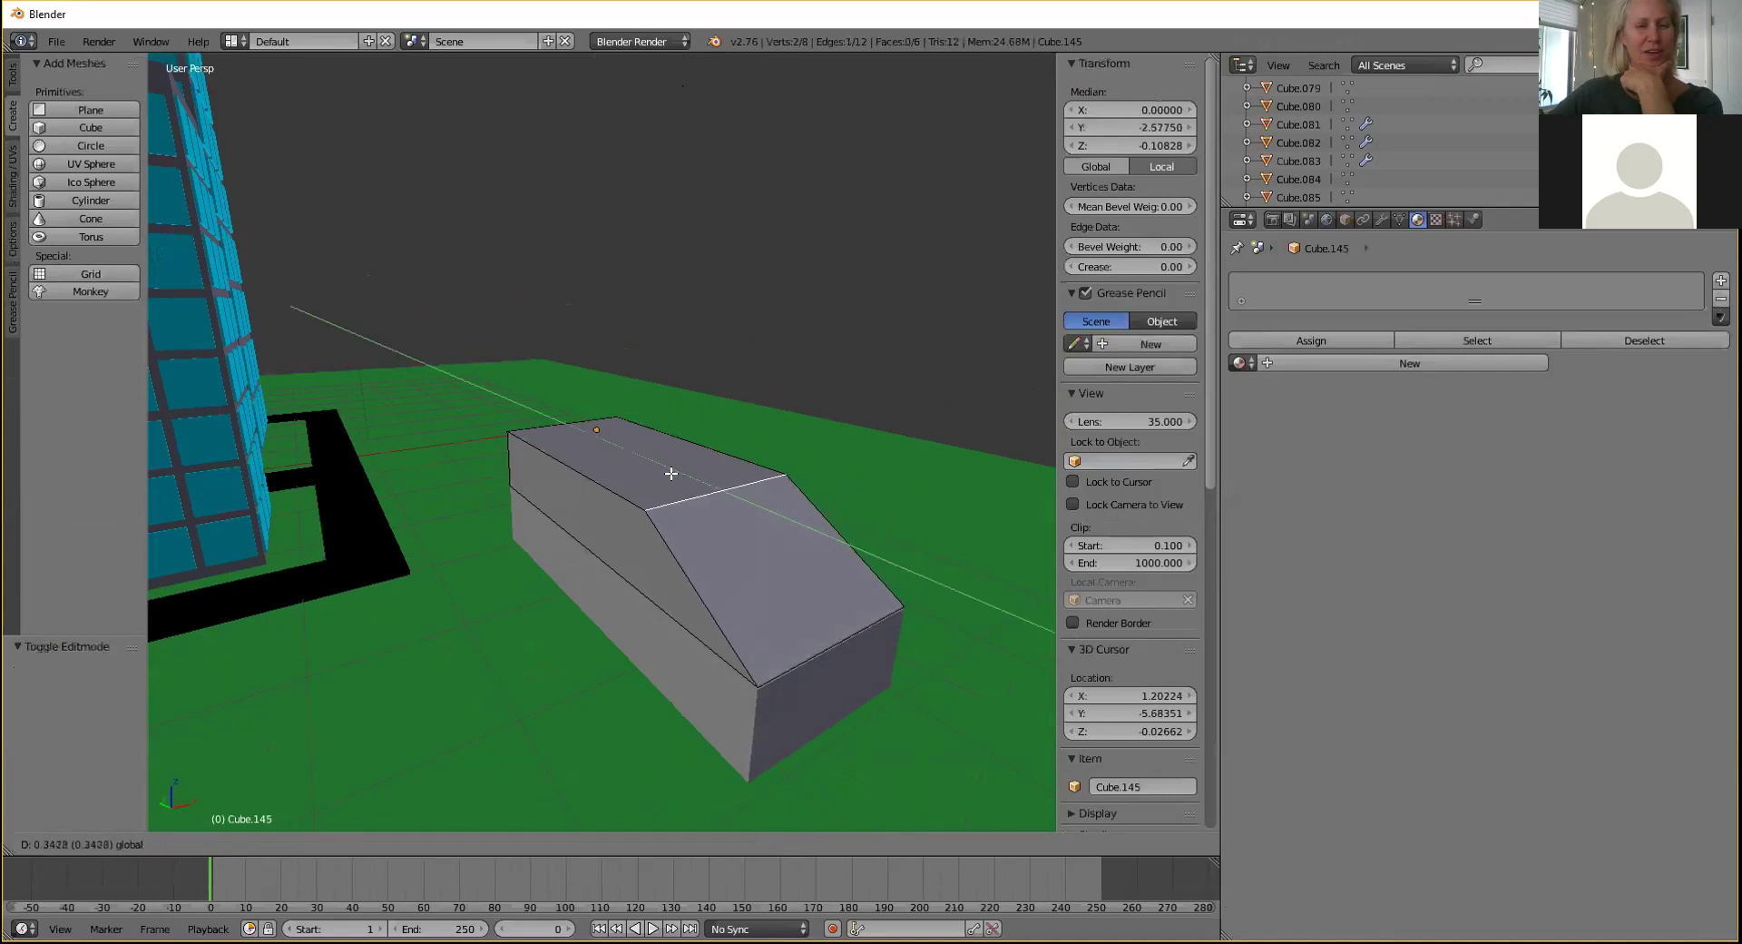
left_click(671, 472)
Slide the front lower edge and the middle top edge along Y.
right_click(780, 672)
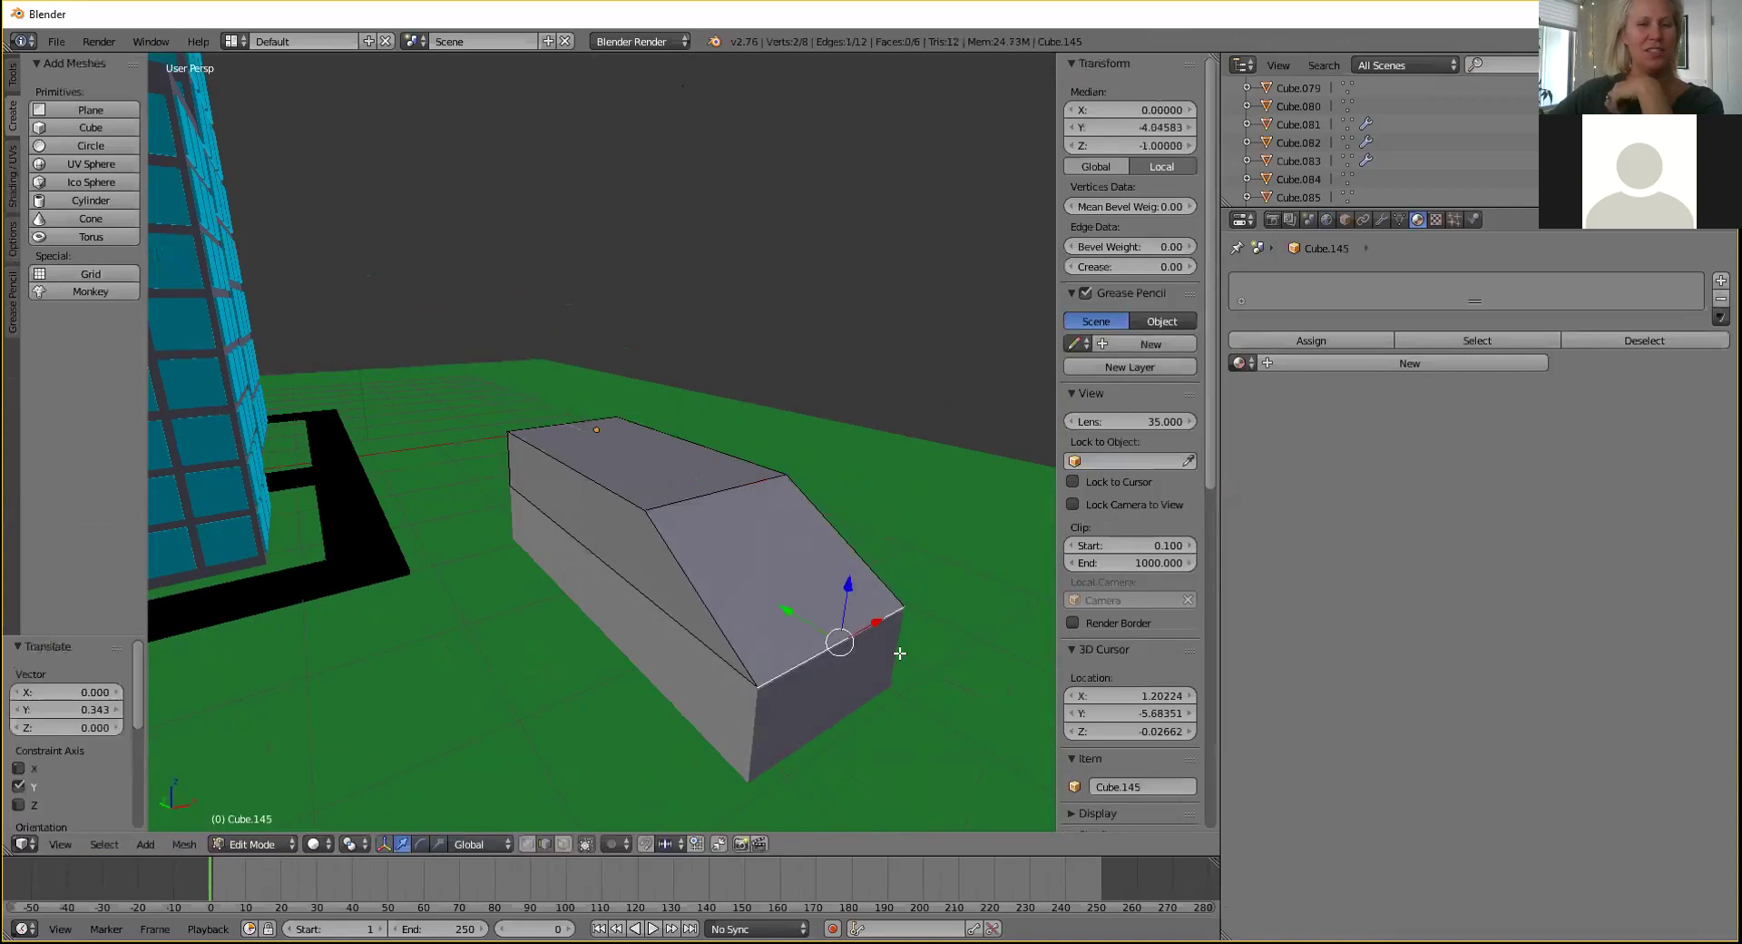
key("g")
key("y")
left_click(780, 606)
right_click(648, 508)
key("g")
key("y")
left_click(676, 481)
middle_click_drag(676, 481, 688, 490)
Shift the left top and vertical edges along Y to slope the roof toward the cabin.
right_click(522, 467)
key("g")
key("y")
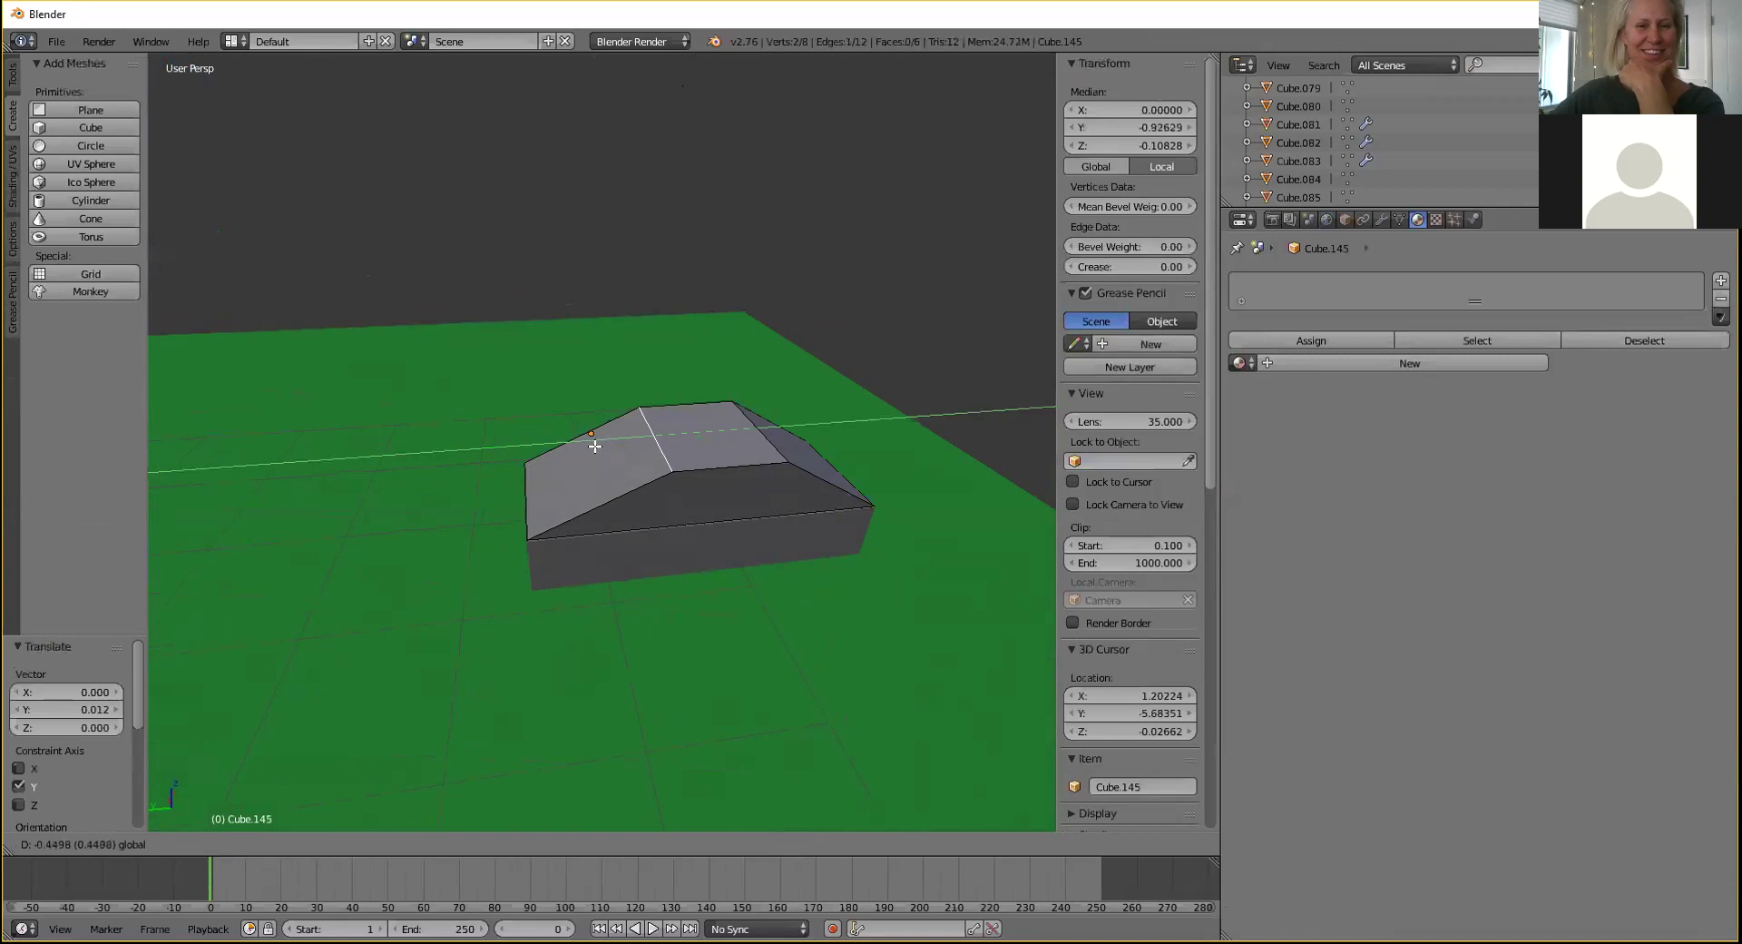
left_click(604, 448)
right_click(528, 520)
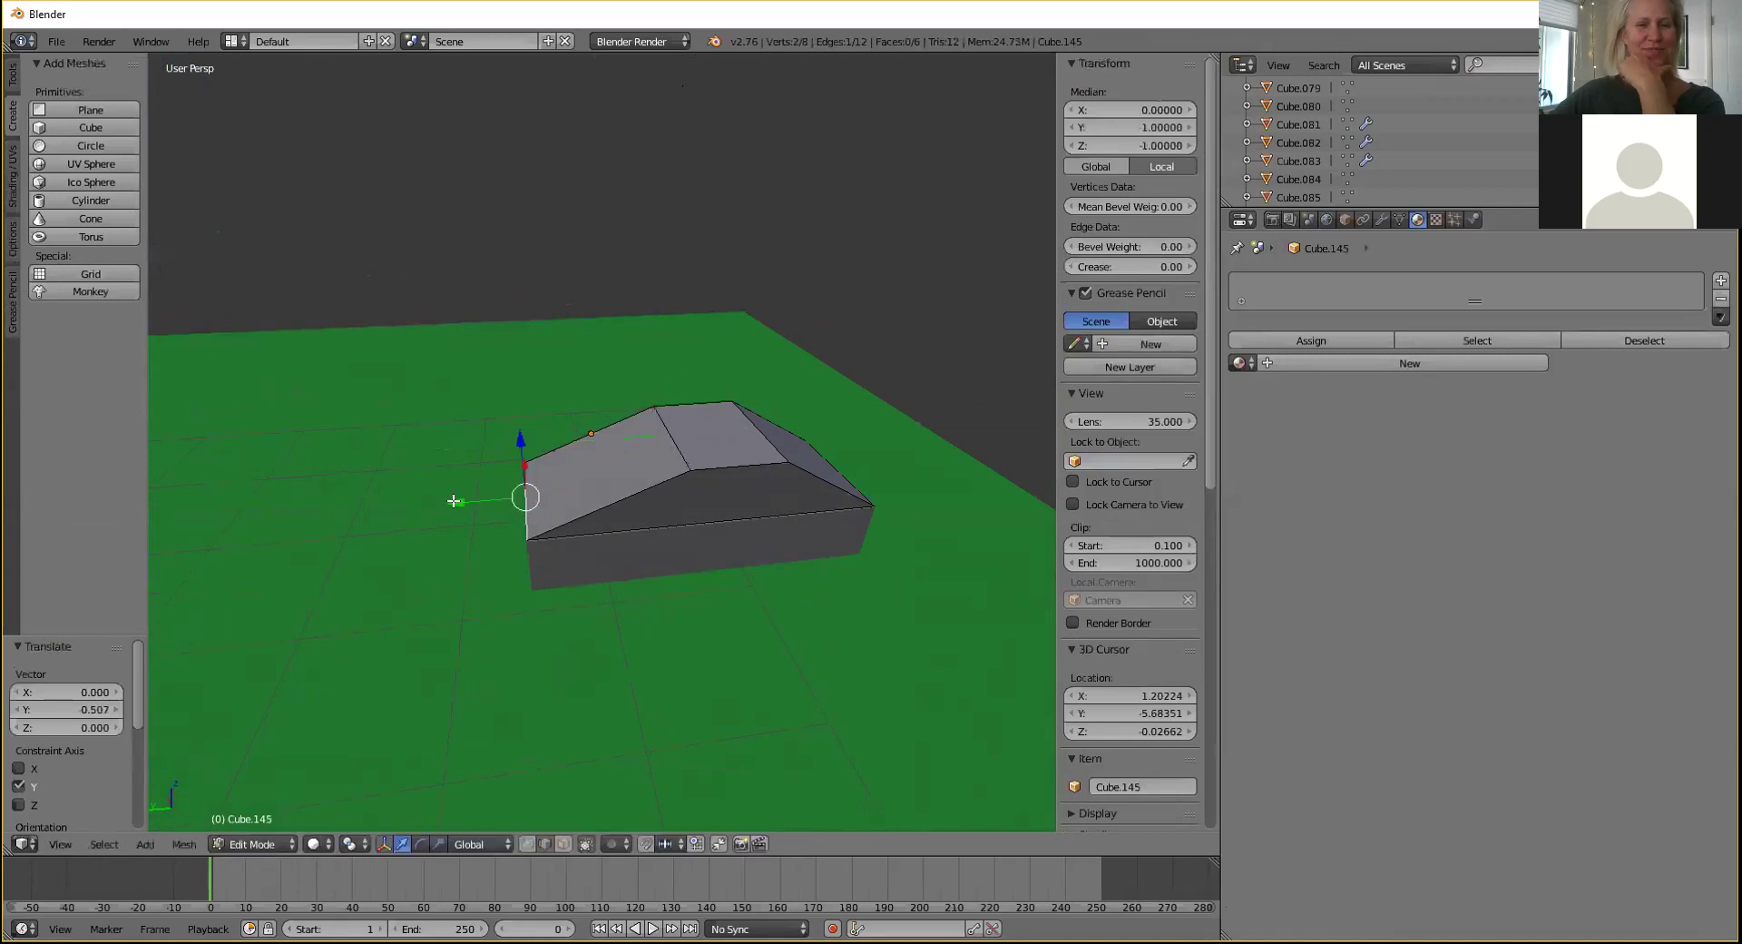
key("g")
key("y")
left_click(543, 522)
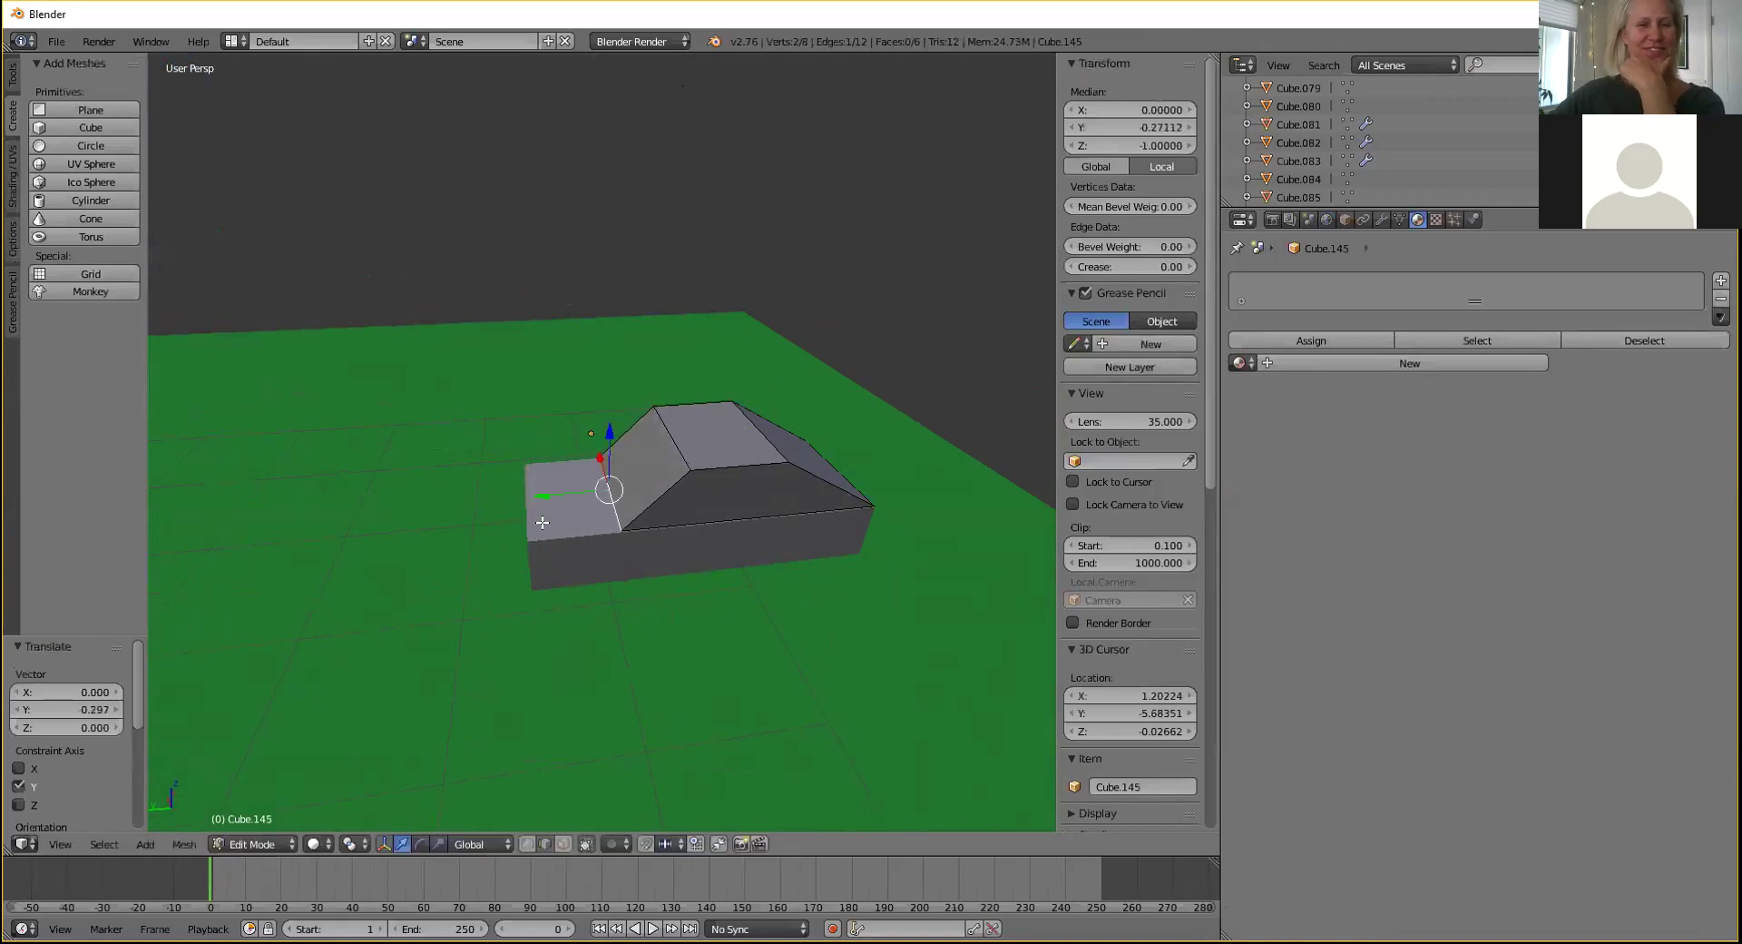
key("g")
key("y")
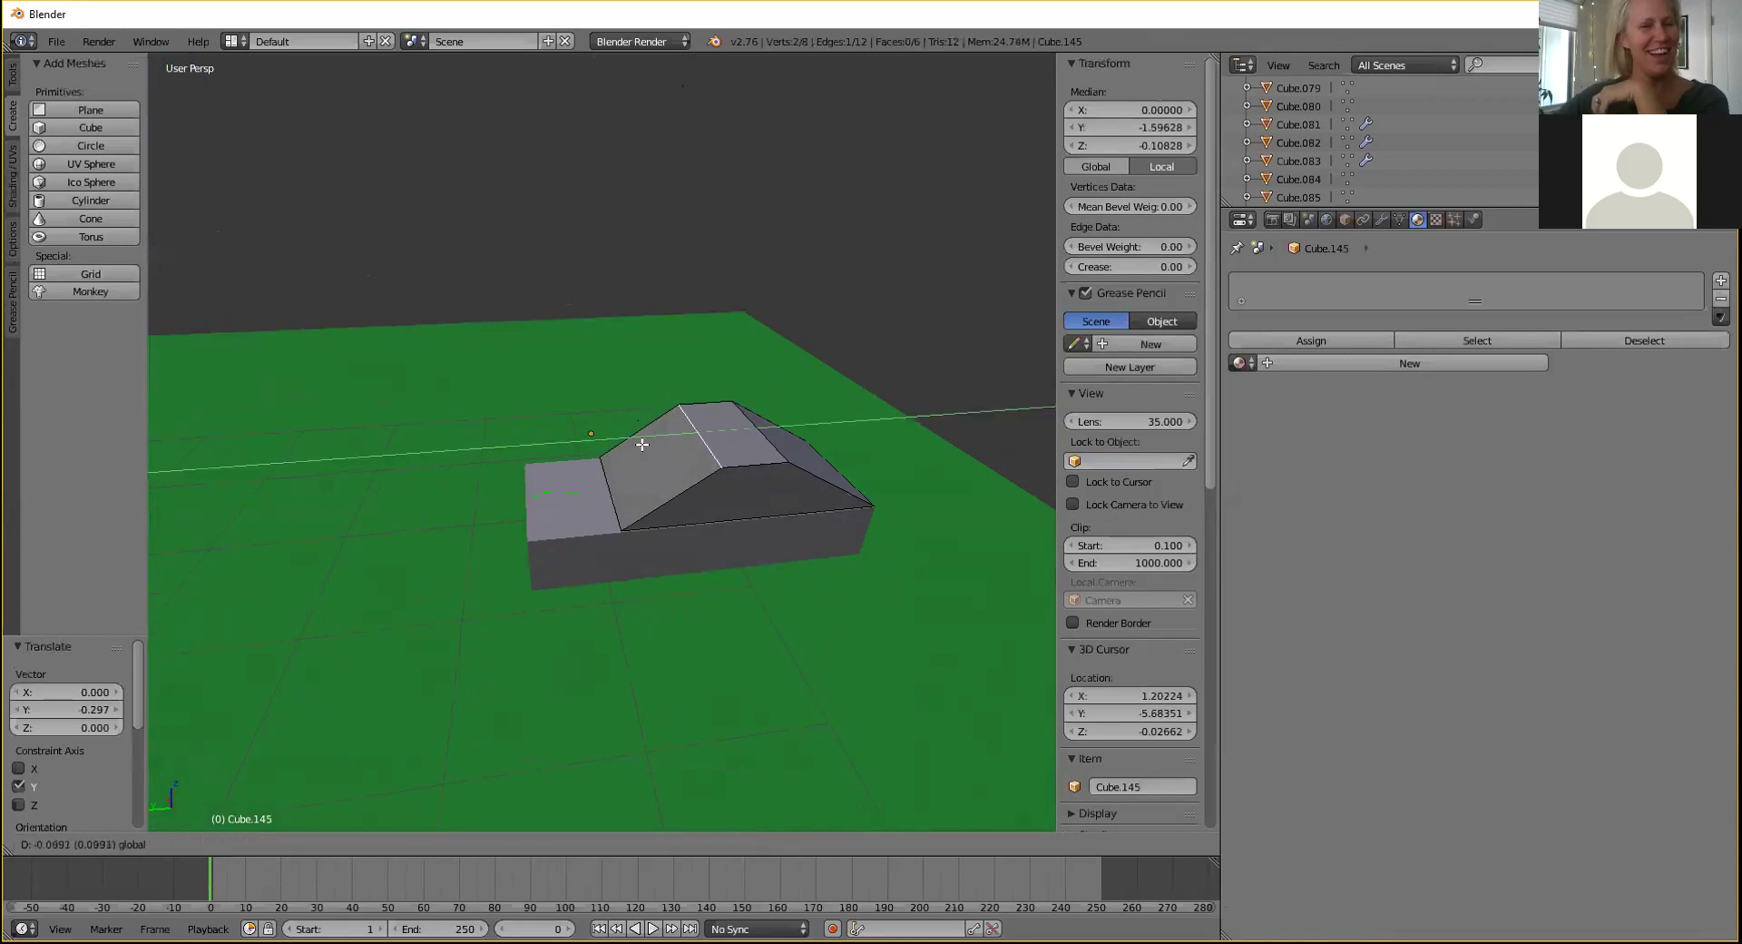
left_click(758, 446)
Slide the right sloping cabin edge along Y, then lower the car body in Object Mode.
right_click(772, 446)
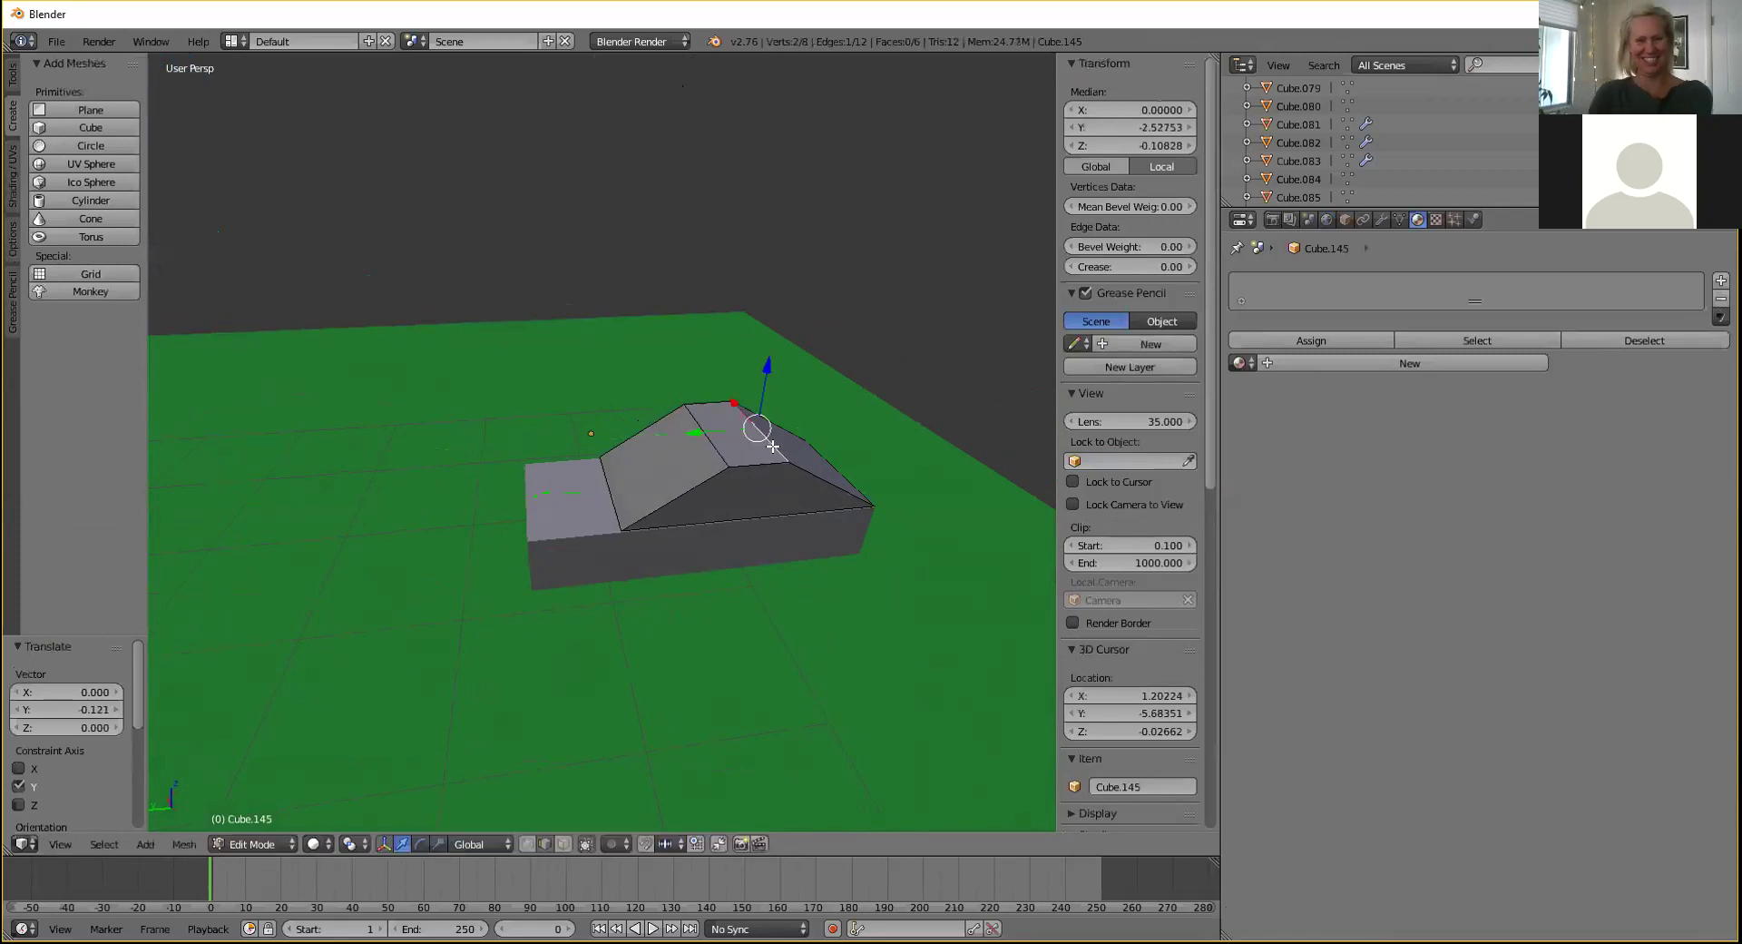
key("g")
key("y")
left_click(723, 439)
left_click(255, 844)
left_click(263, 824)
middle_click_drag(564, 504, 602, 405)
left_click_drag(584, 362, 587, 364)
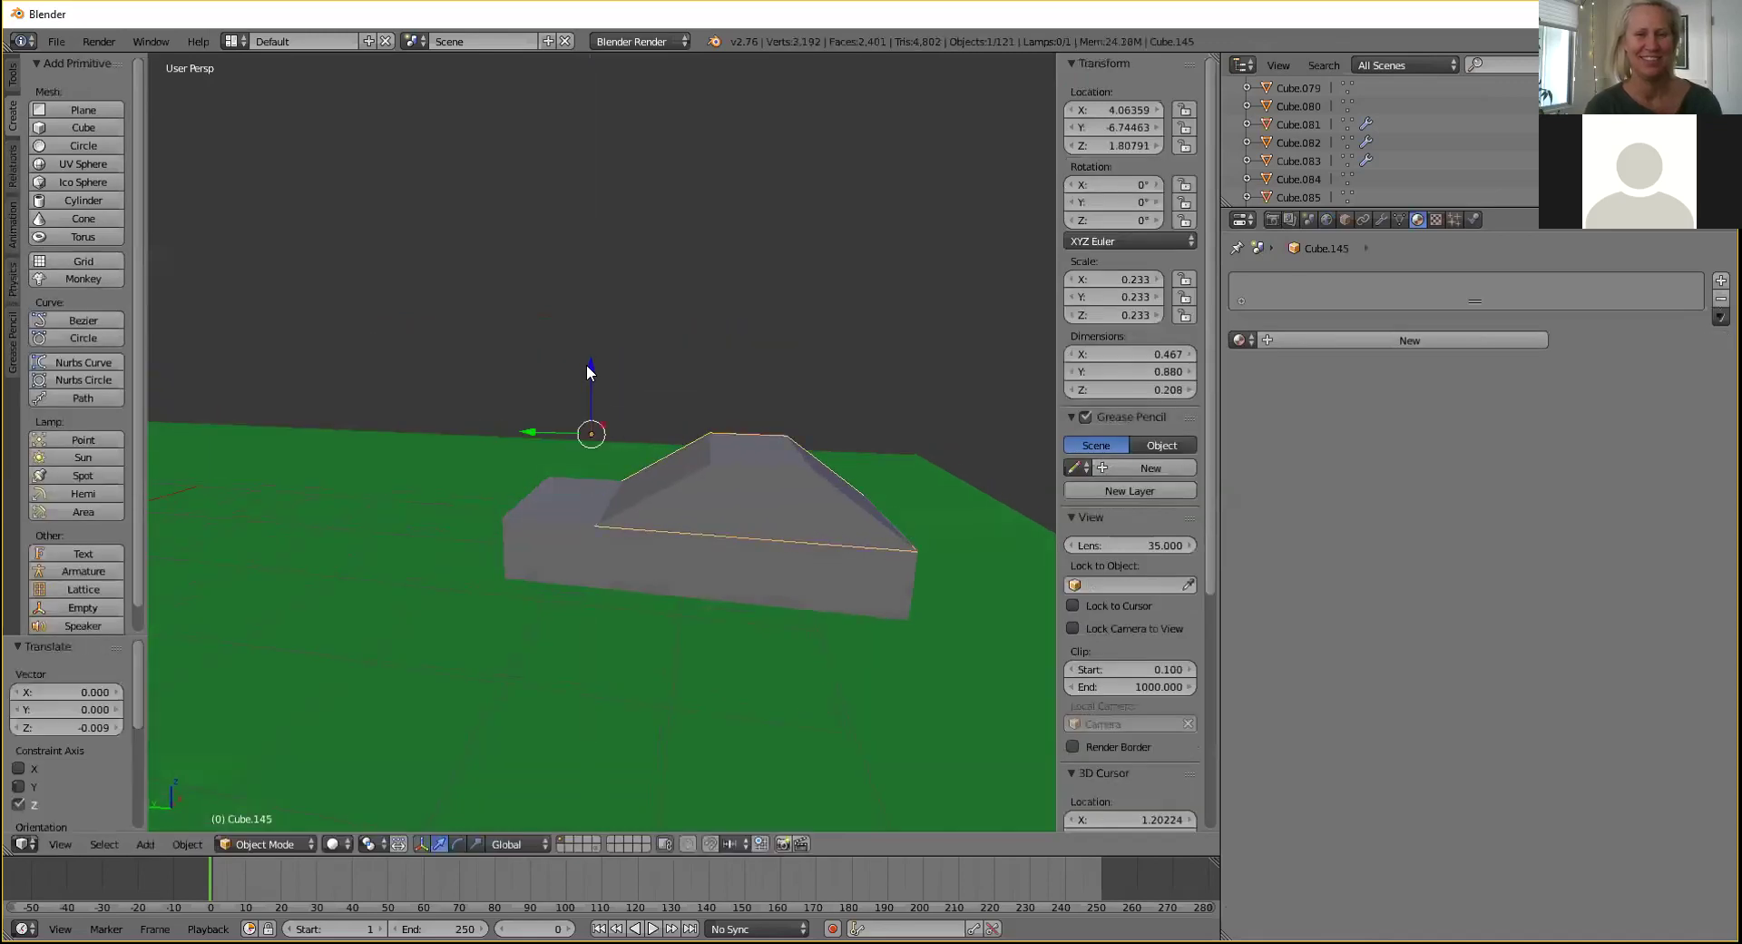
Add a cylinder, raise it and shift it along X.
left_click(82, 201)
middle_click_drag(508, 238, 454, 315)
scroll(455, 318, "down", 7)
middle_click_drag(628, 352, 327, 551)
left_click_drag(356, 527, 491, 401)
middle_click_drag(608, 367, 590, 399)
Rotate the cylinder 90° about Y so it lies on its side.
key("r")
key("y")
key("x")
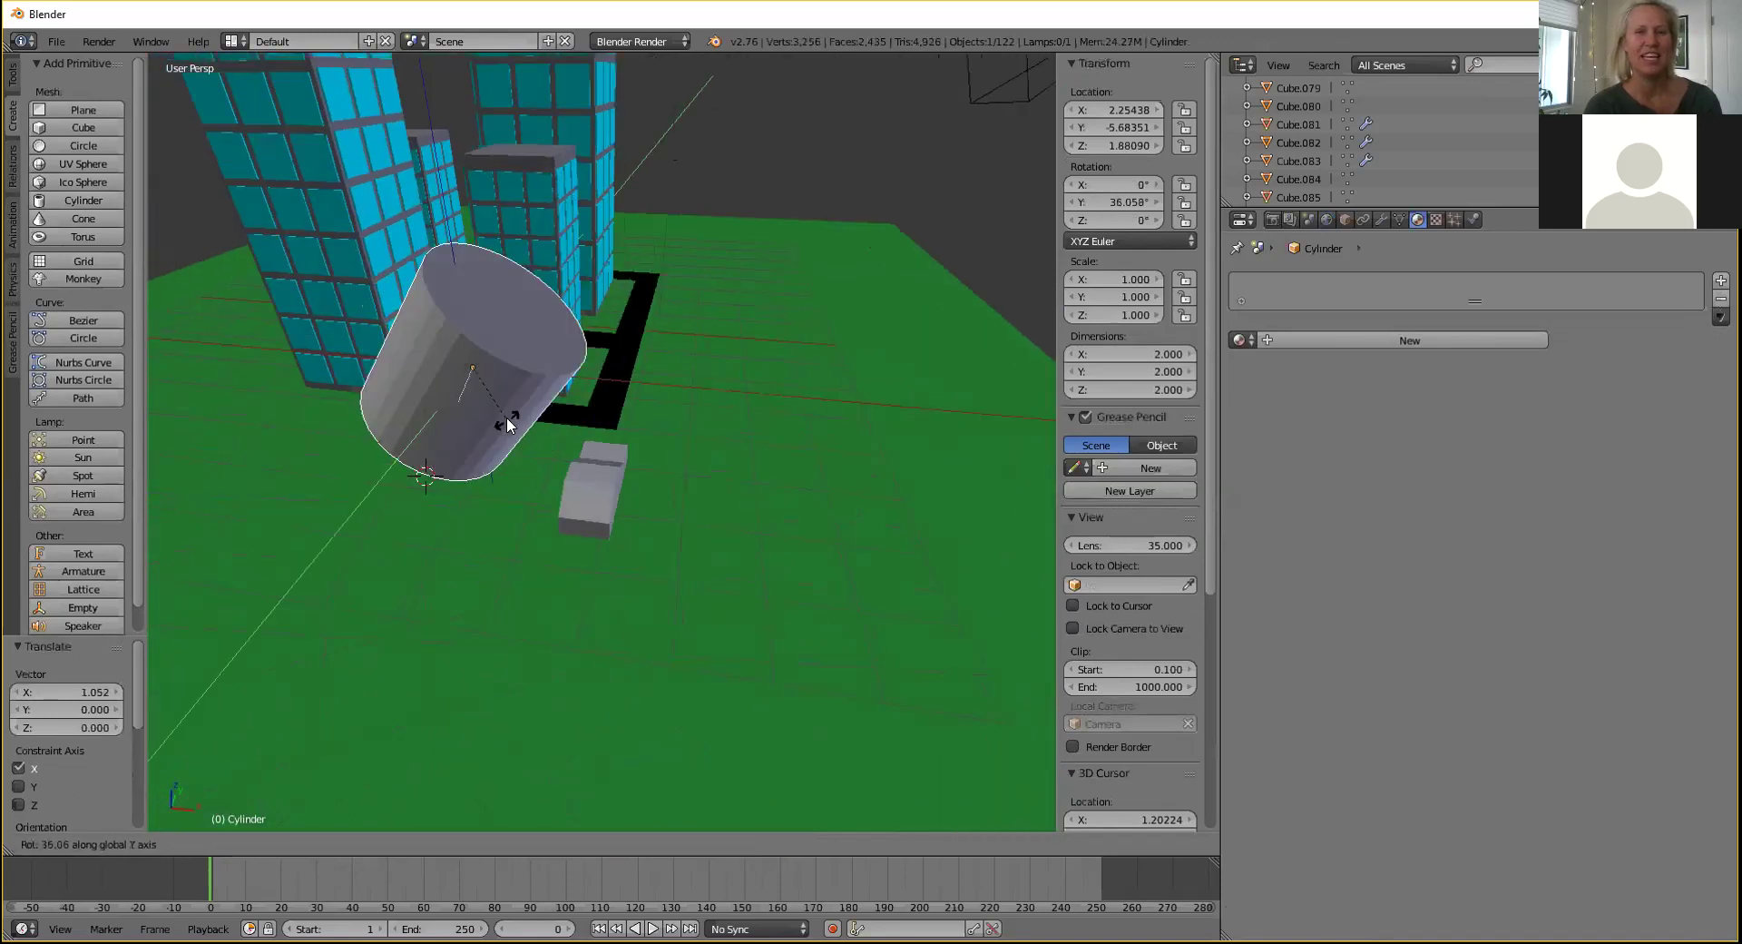
key("y")
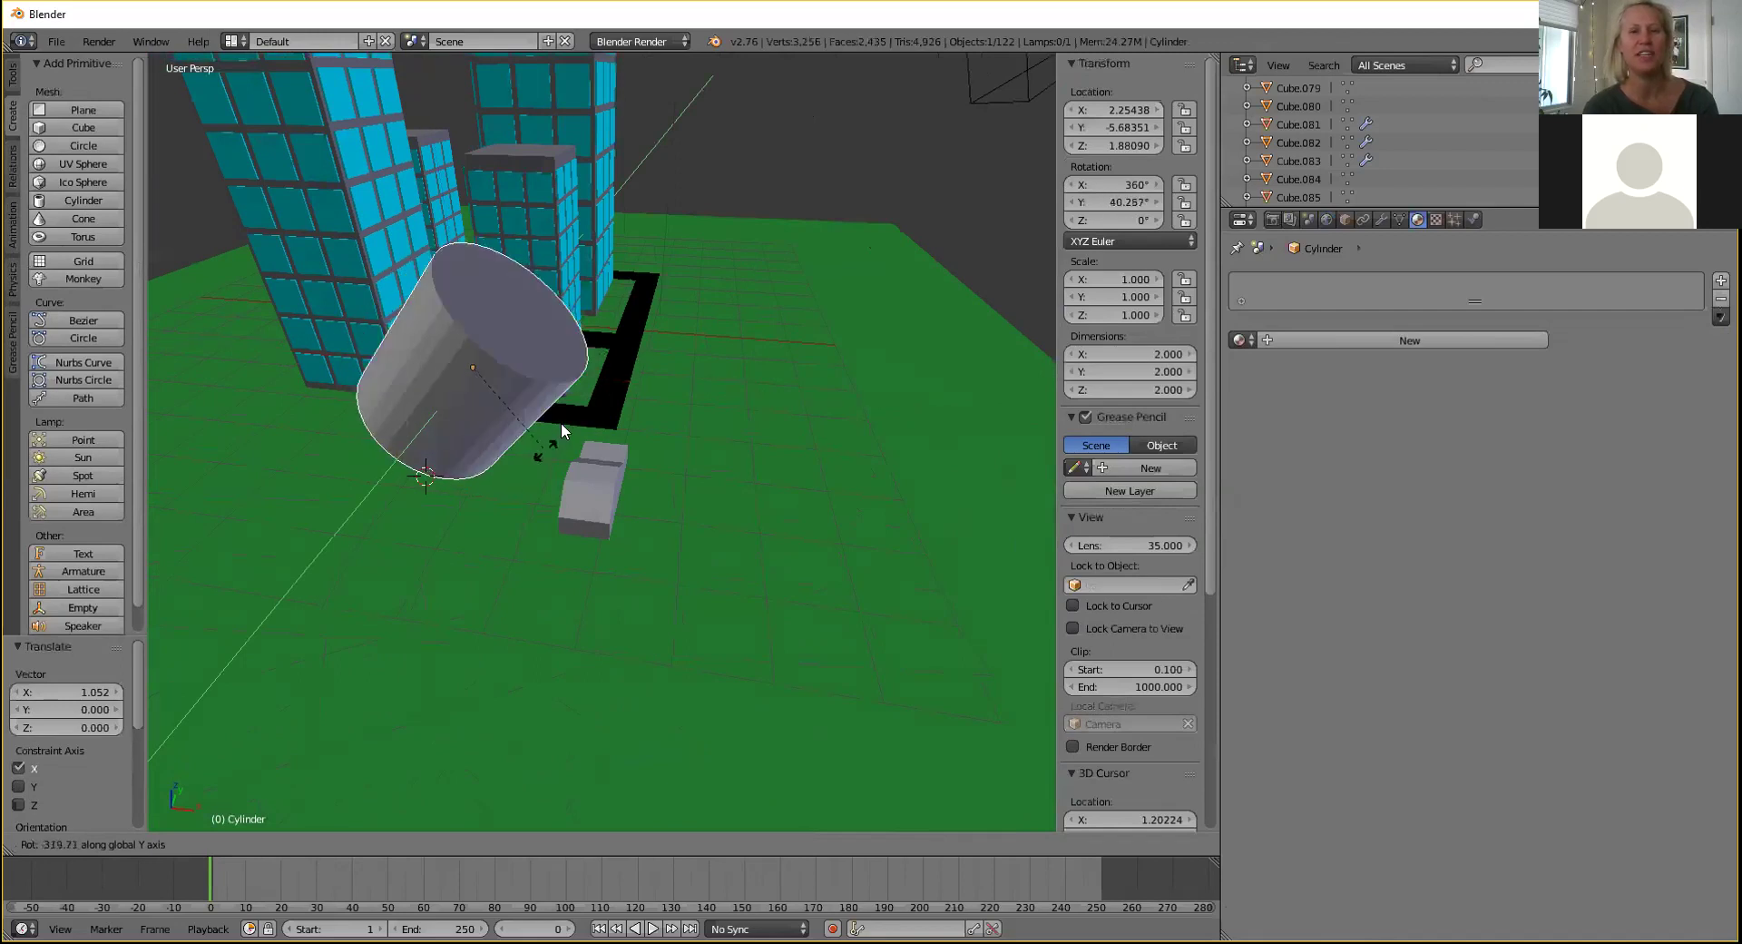
left_click(448, 482)
middle_click_drag(450, 483, 568, 411)
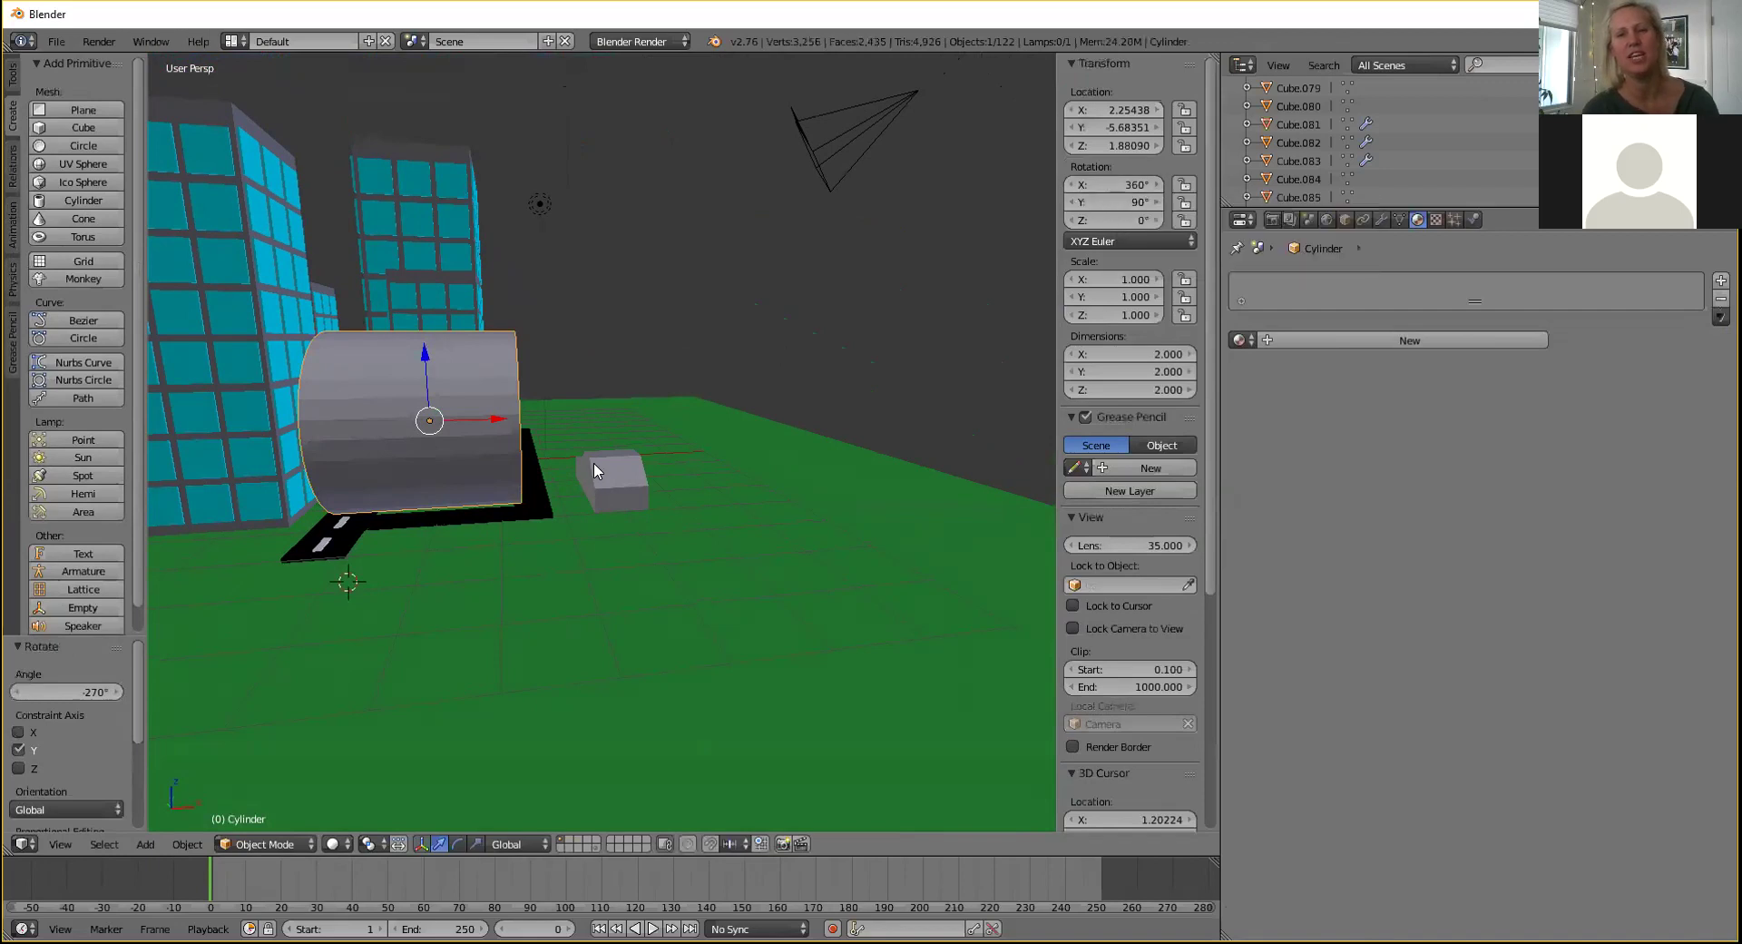
Move the sideways cylinder beside the car body.
key("r")
key("y")
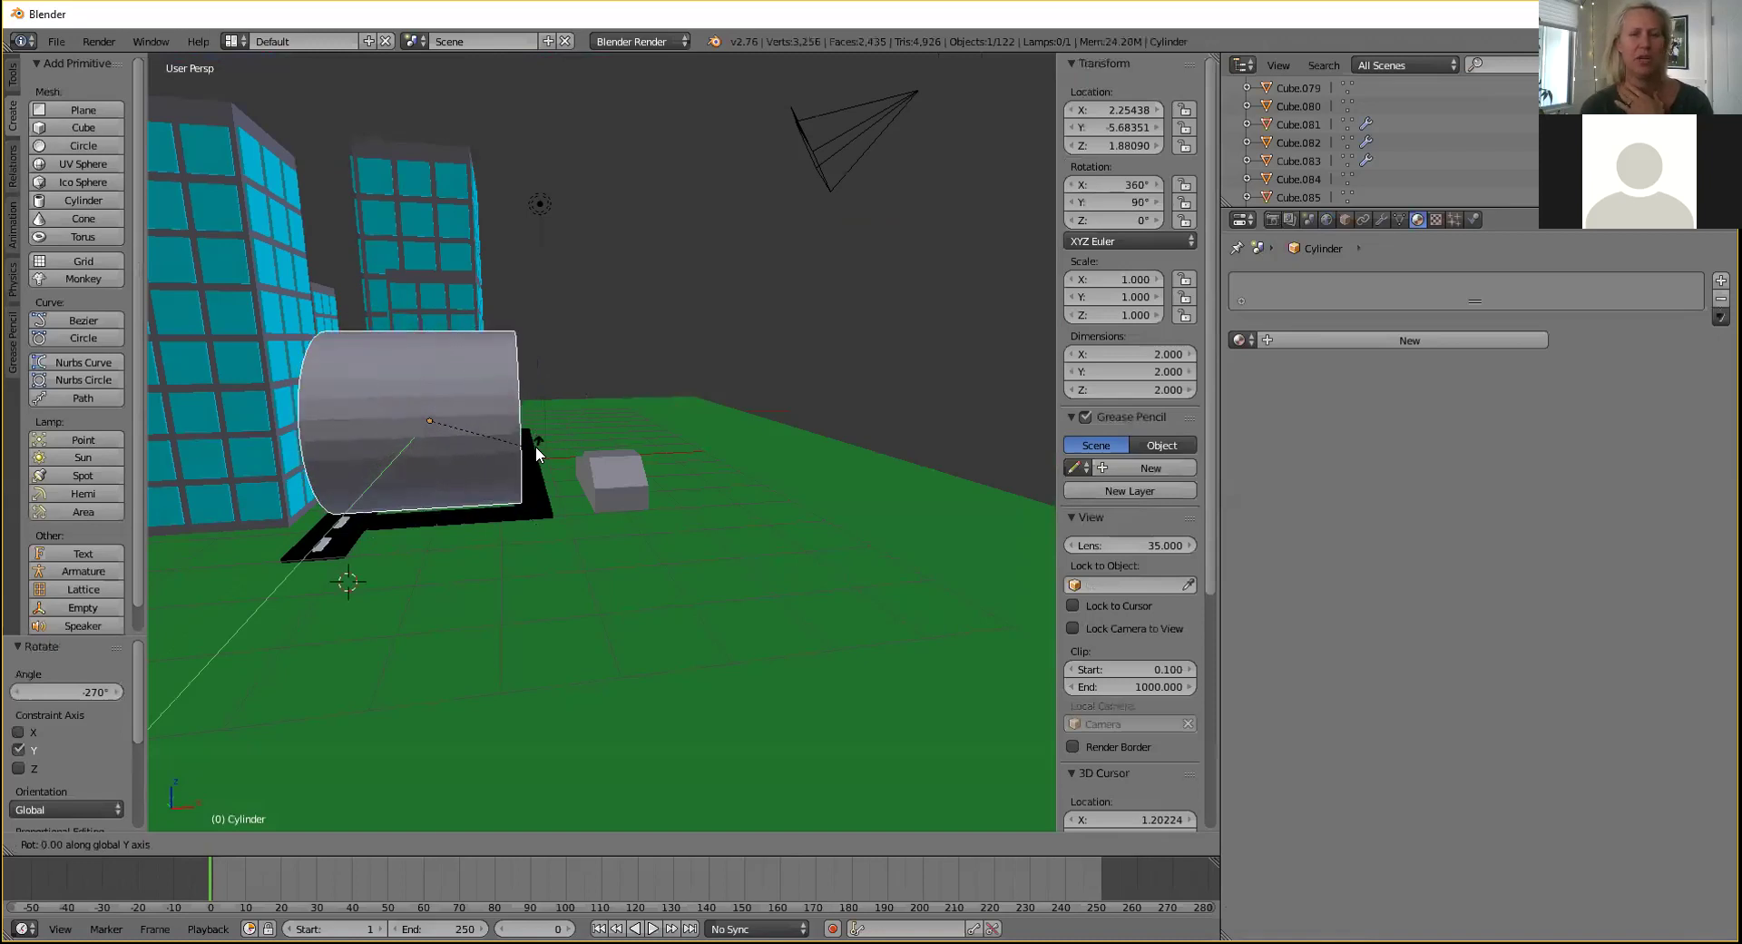
left_click(535, 445)
middle_click_drag(535, 448, 522, 363)
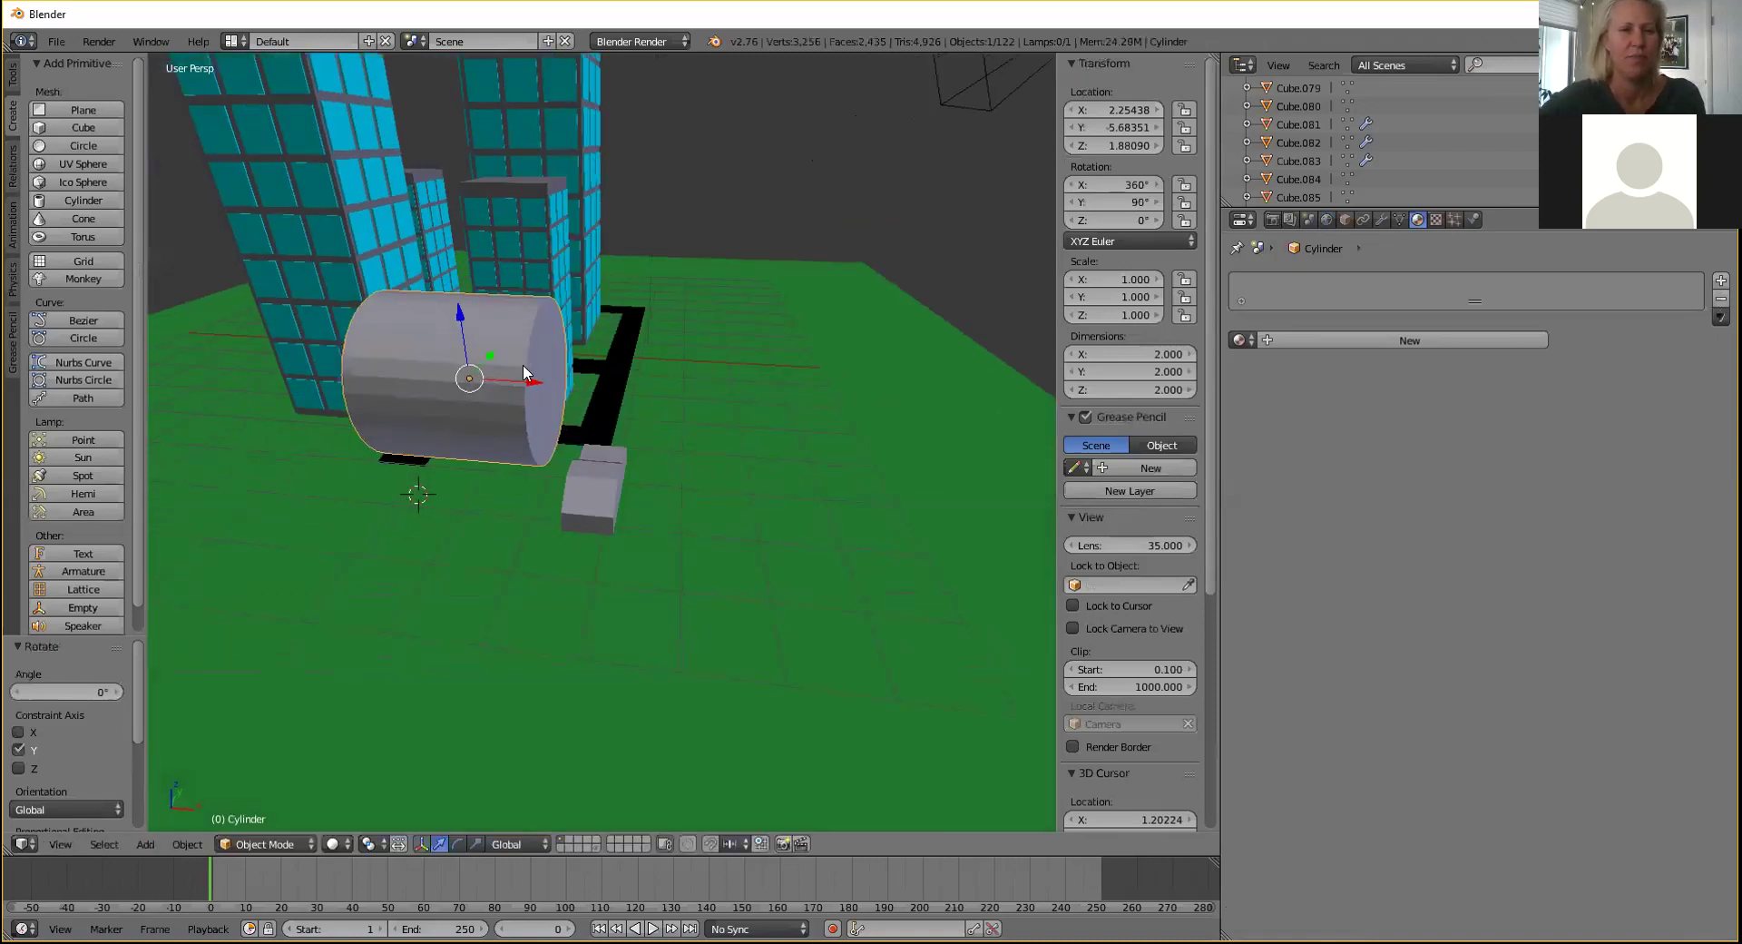
left_click_drag(490, 356, 530, 460)
Scale the cylinder to 0.132 and place it against the car's lower side.
key("s")
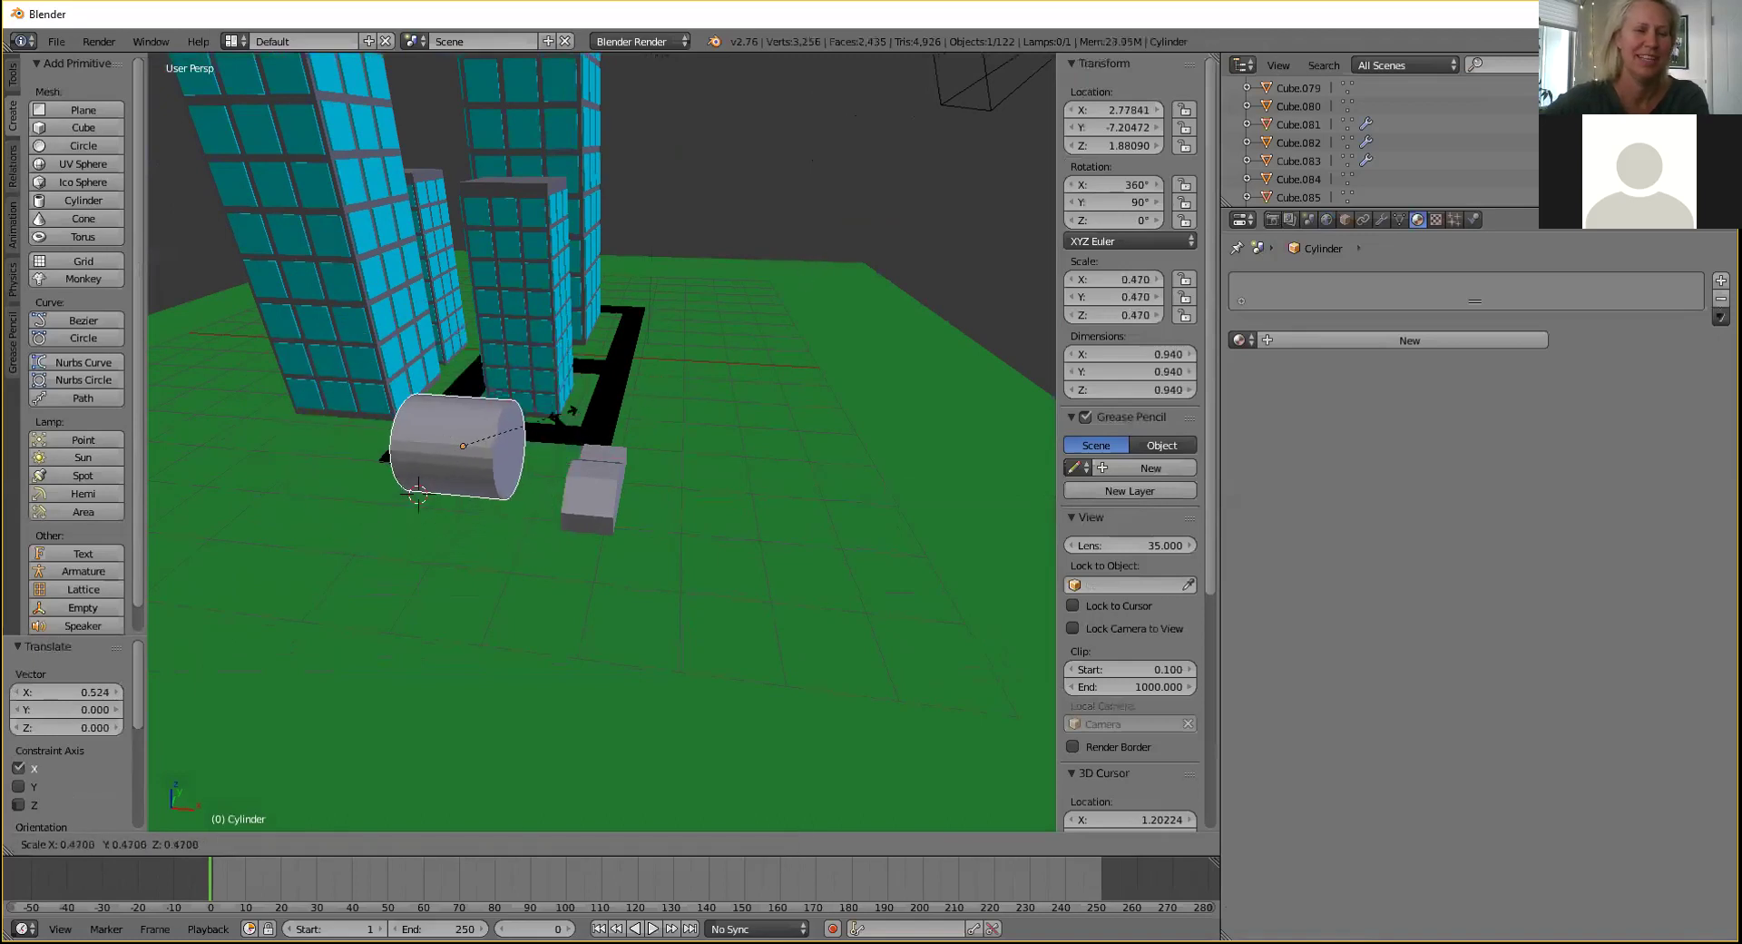
left_click(494, 439)
middle_click_drag(494, 439, 386, 504)
left_click_drag(387, 508, 579, 483)
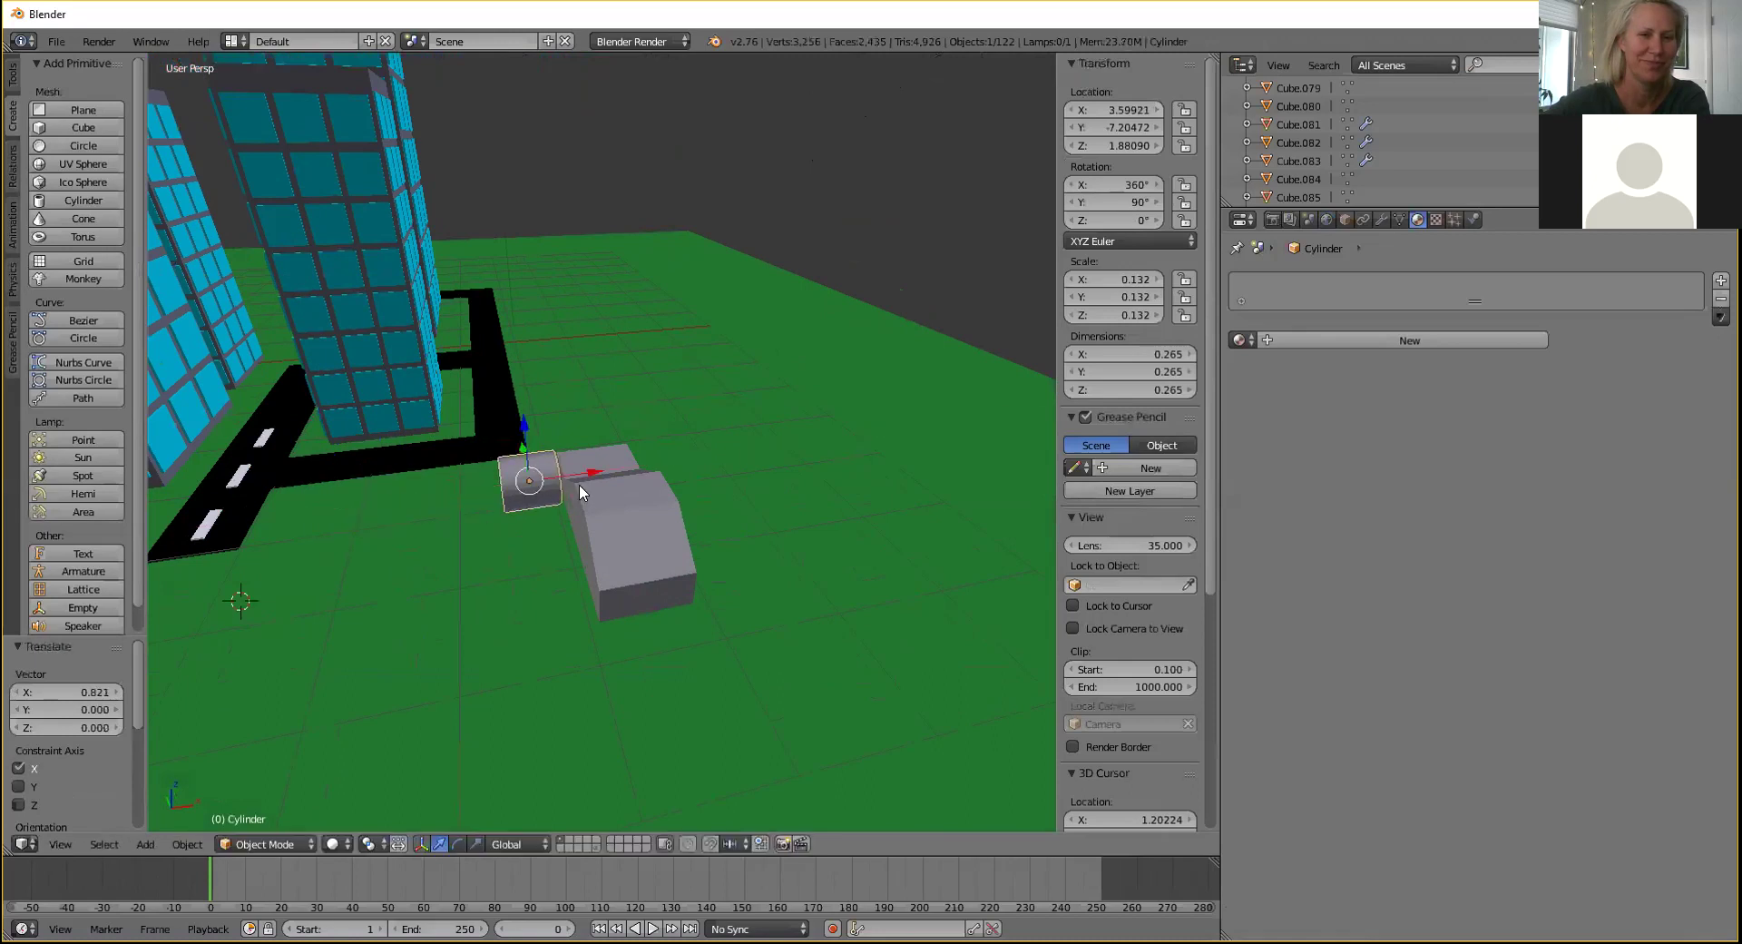
middle_click_drag(579, 483, 724, 430)
left_click_drag(579, 452, 508, 452)
middle_click_drag(566, 401, 410, 468)
scroll(608, 479, "up", 2)
left_click_drag(580, 417, 568, 466)
middle_click_drag(568, 467, 607, 562)
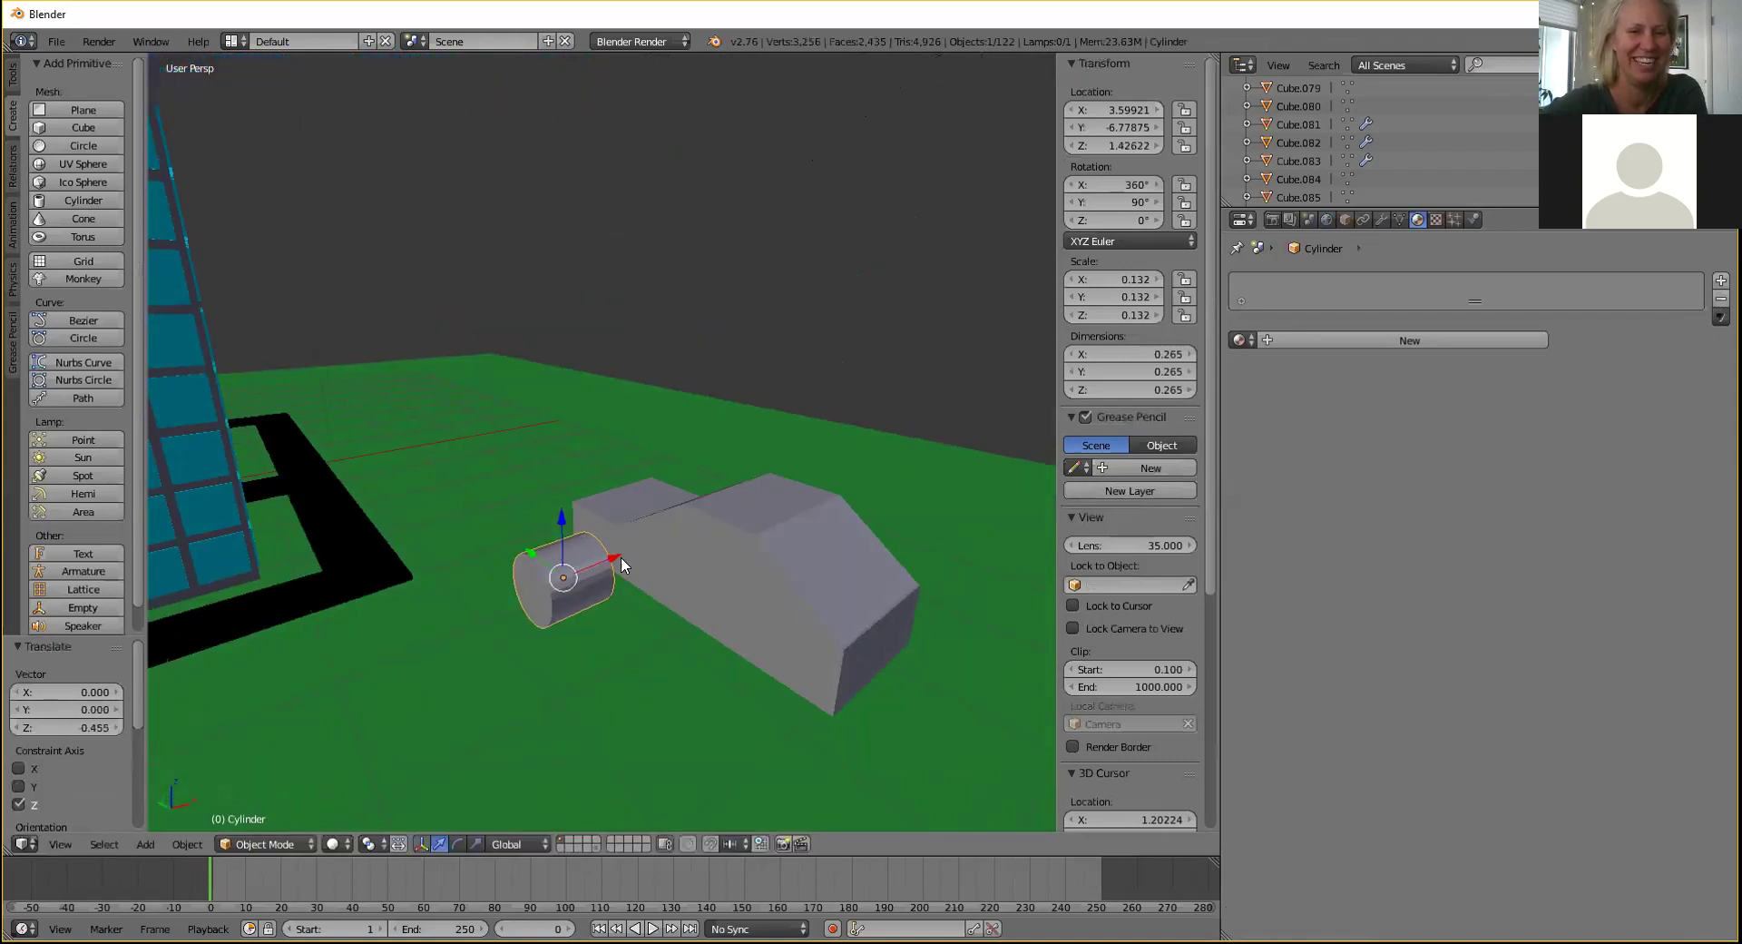
Push the cylinder's end-cap face in along X to make a thin wheel.
left_click(273, 844)
left_click(270, 804)
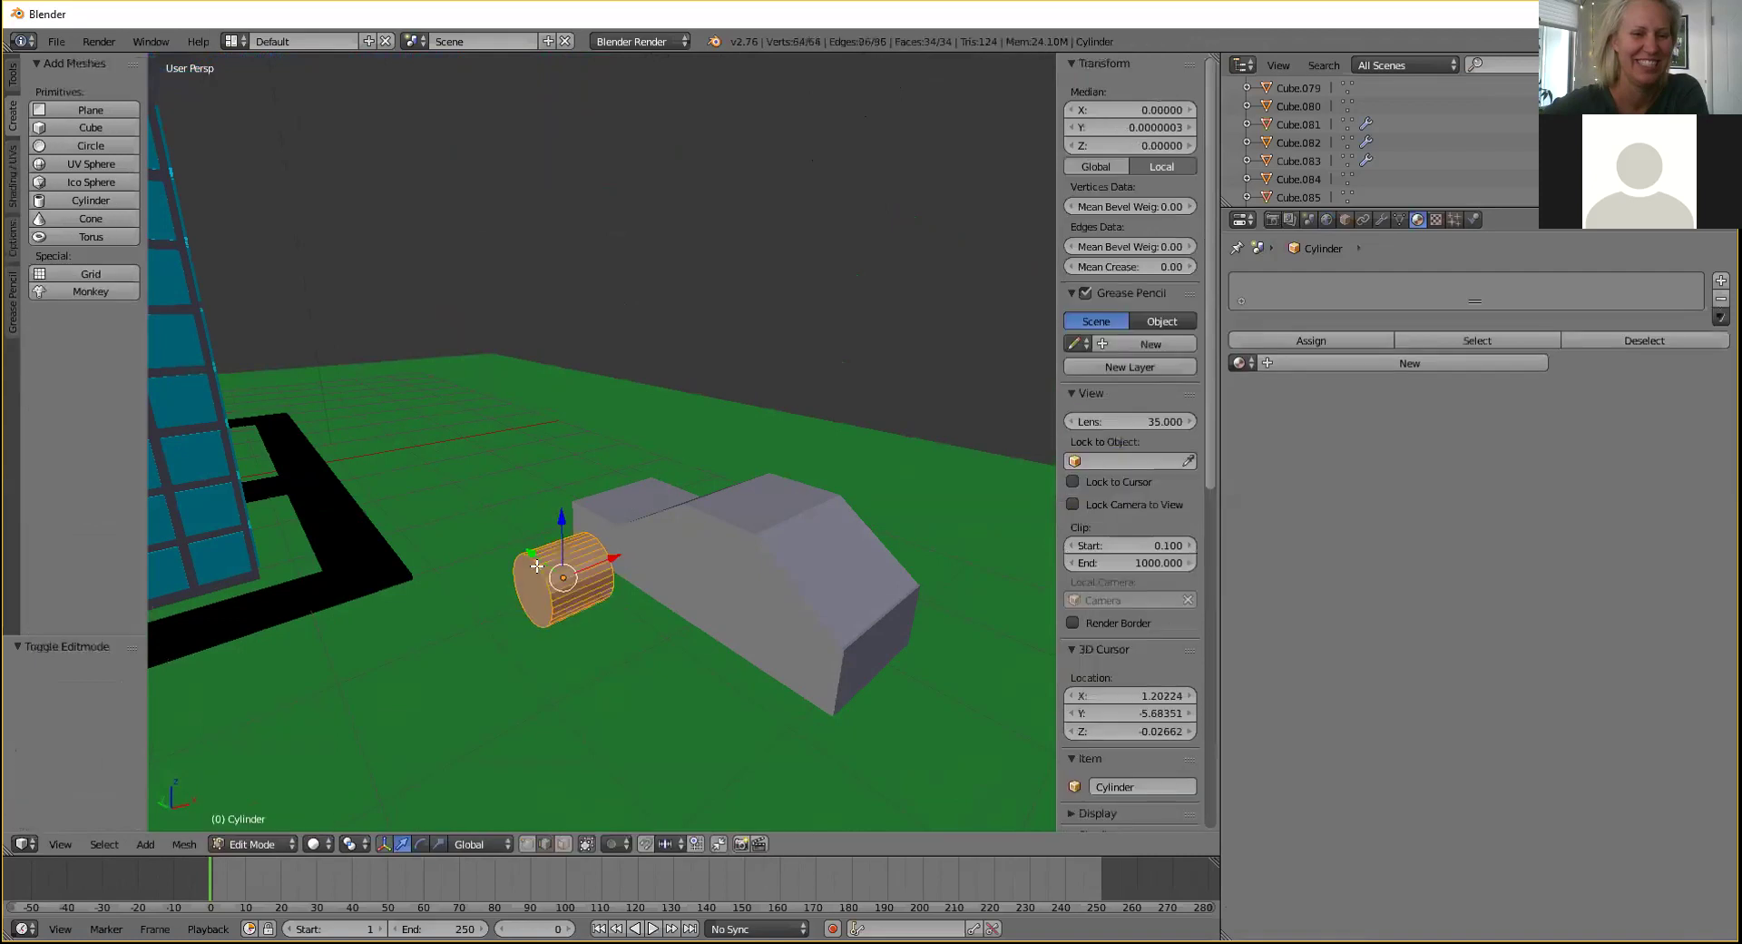
left_click(564, 844)
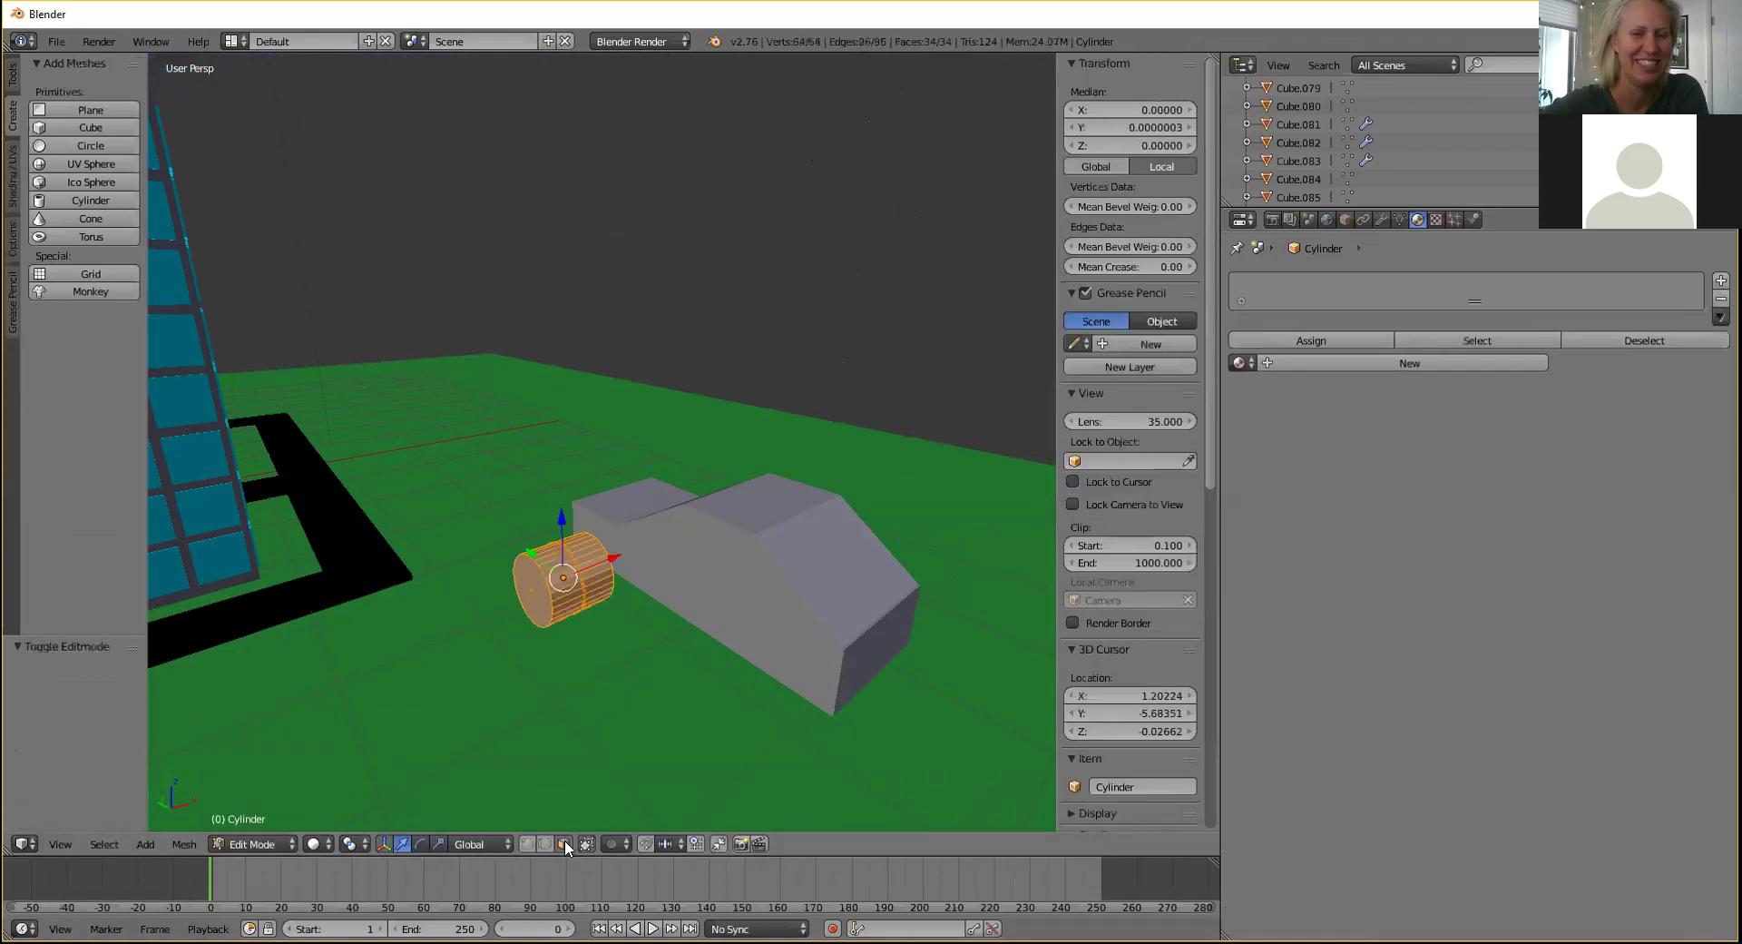
right_click(533, 607)
key("g")
key("x")
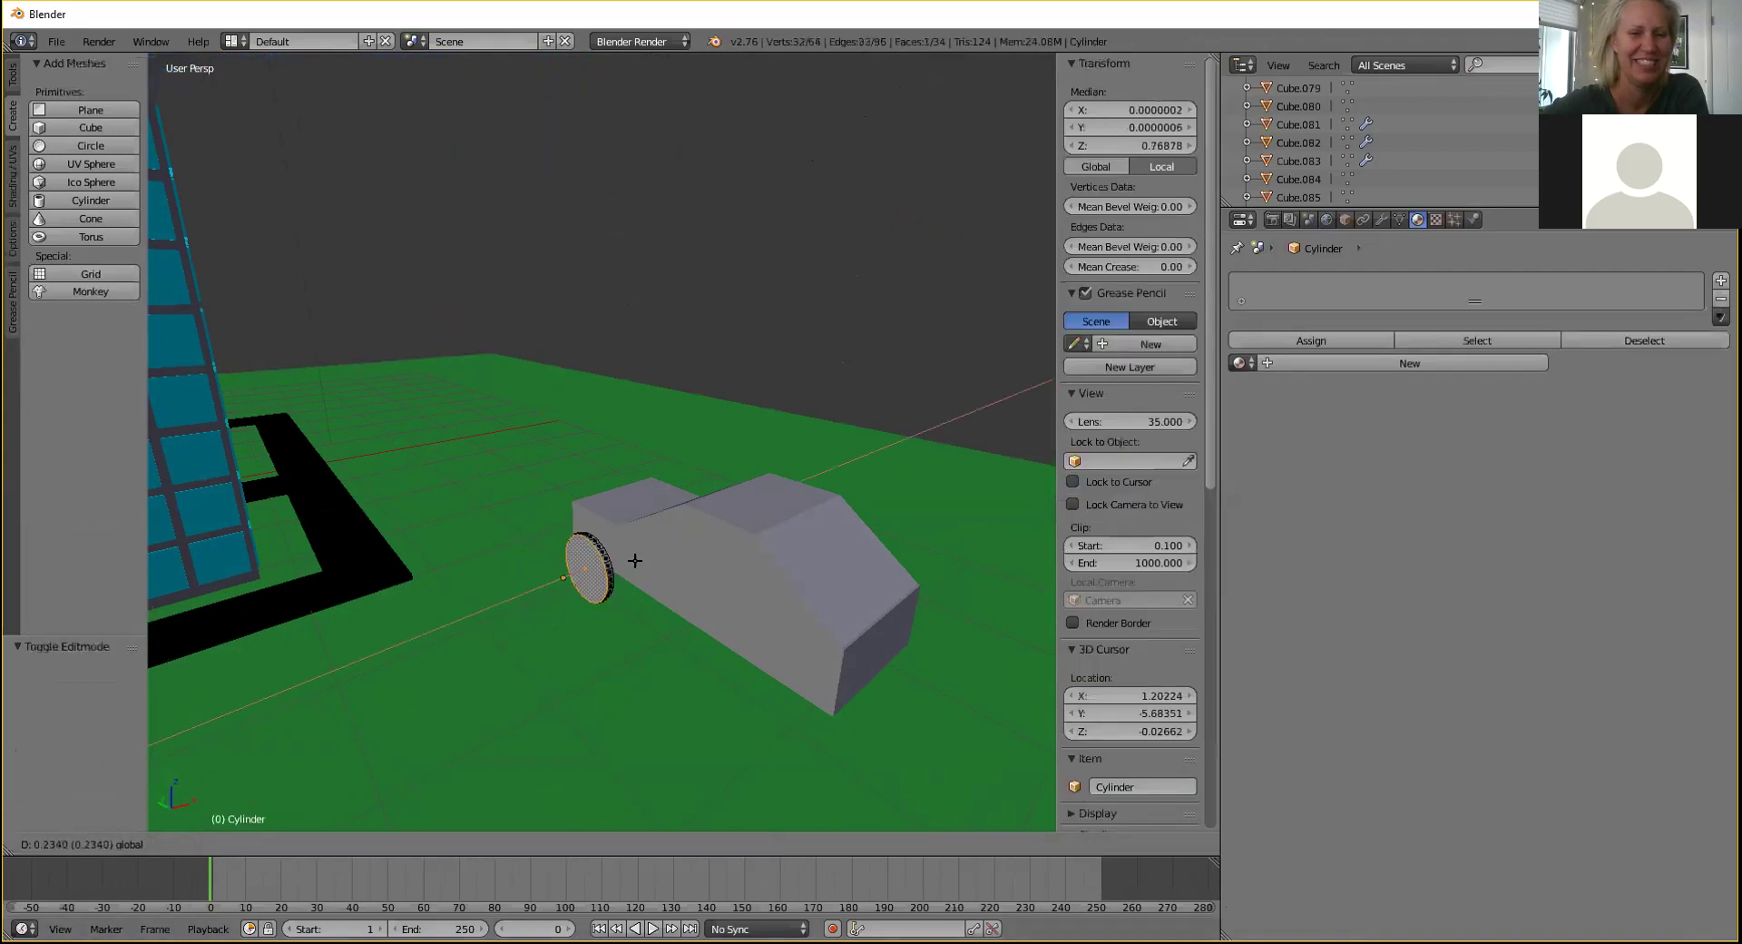
left_click(634, 565)
left_click(285, 846)
left_click(255, 820)
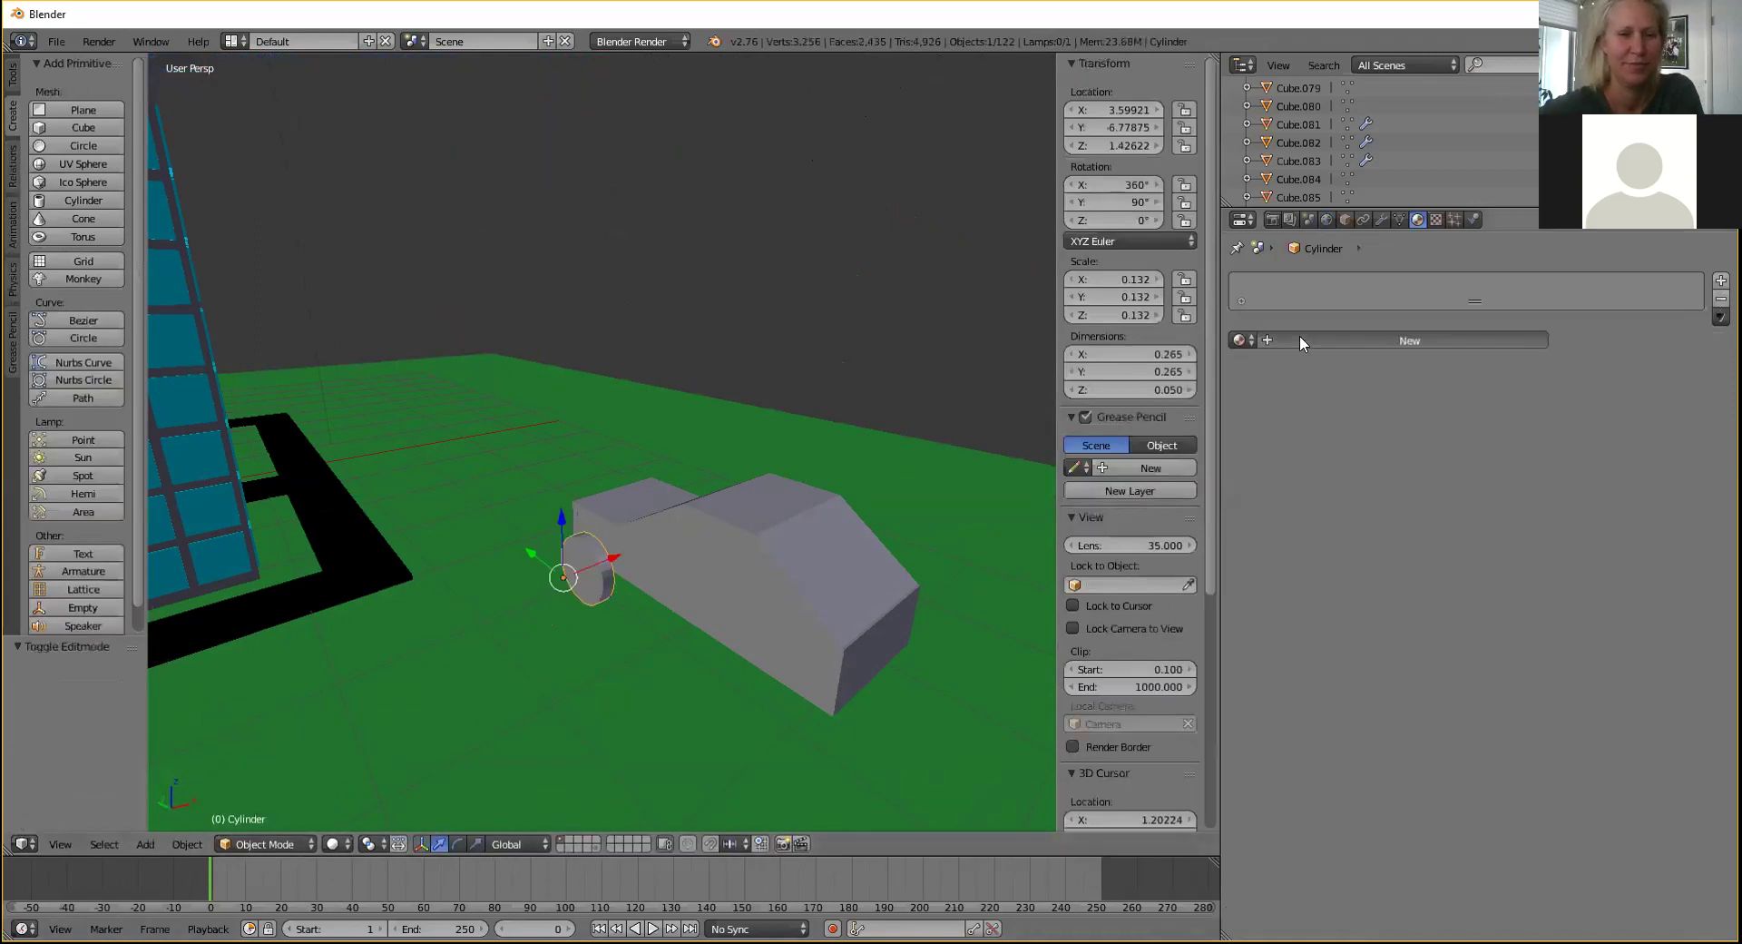
Give the wheel a new black material.
left_click(1299, 340)
left_click(1357, 567)
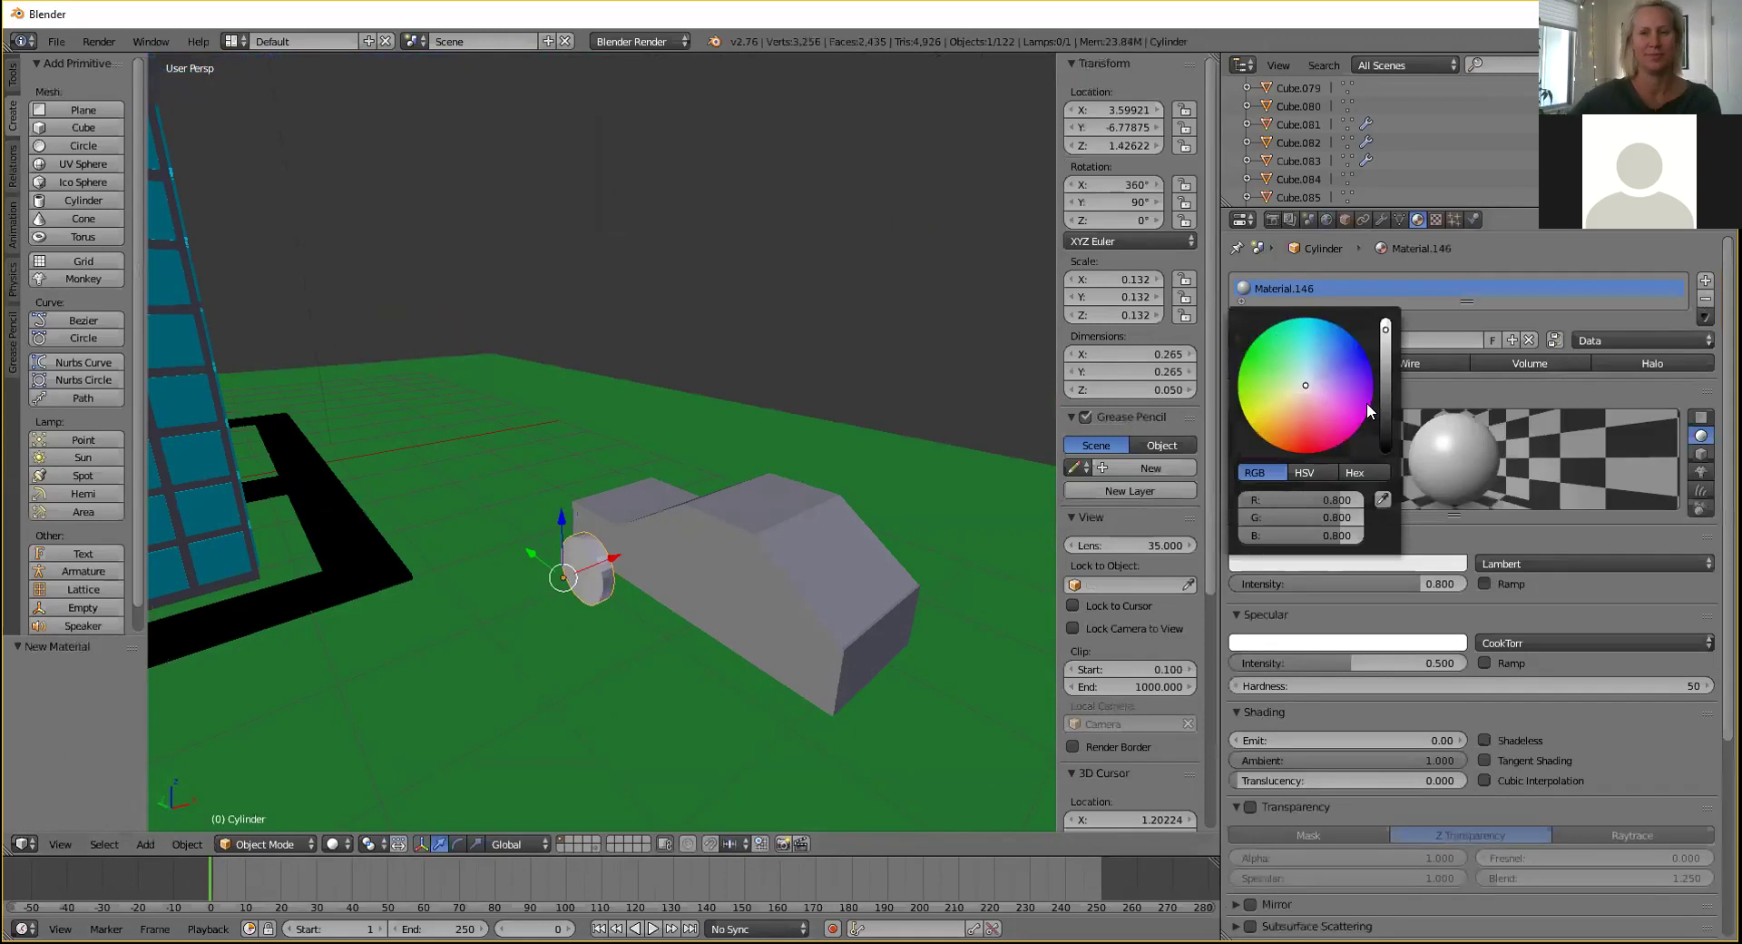
left_click_drag(1383, 384, 1385, 445)
Nudge the wheel along X and Y, lower it slightly, then select car body parts.
middle_click_drag(833, 563, 664, 515)
left_click_drag(640, 513, 664, 525)
middle_click_drag(729, 510, 747, 591)
left_click_drag(566, 581, 553, 597)
left_click_drag(608, 526, 602, 541)
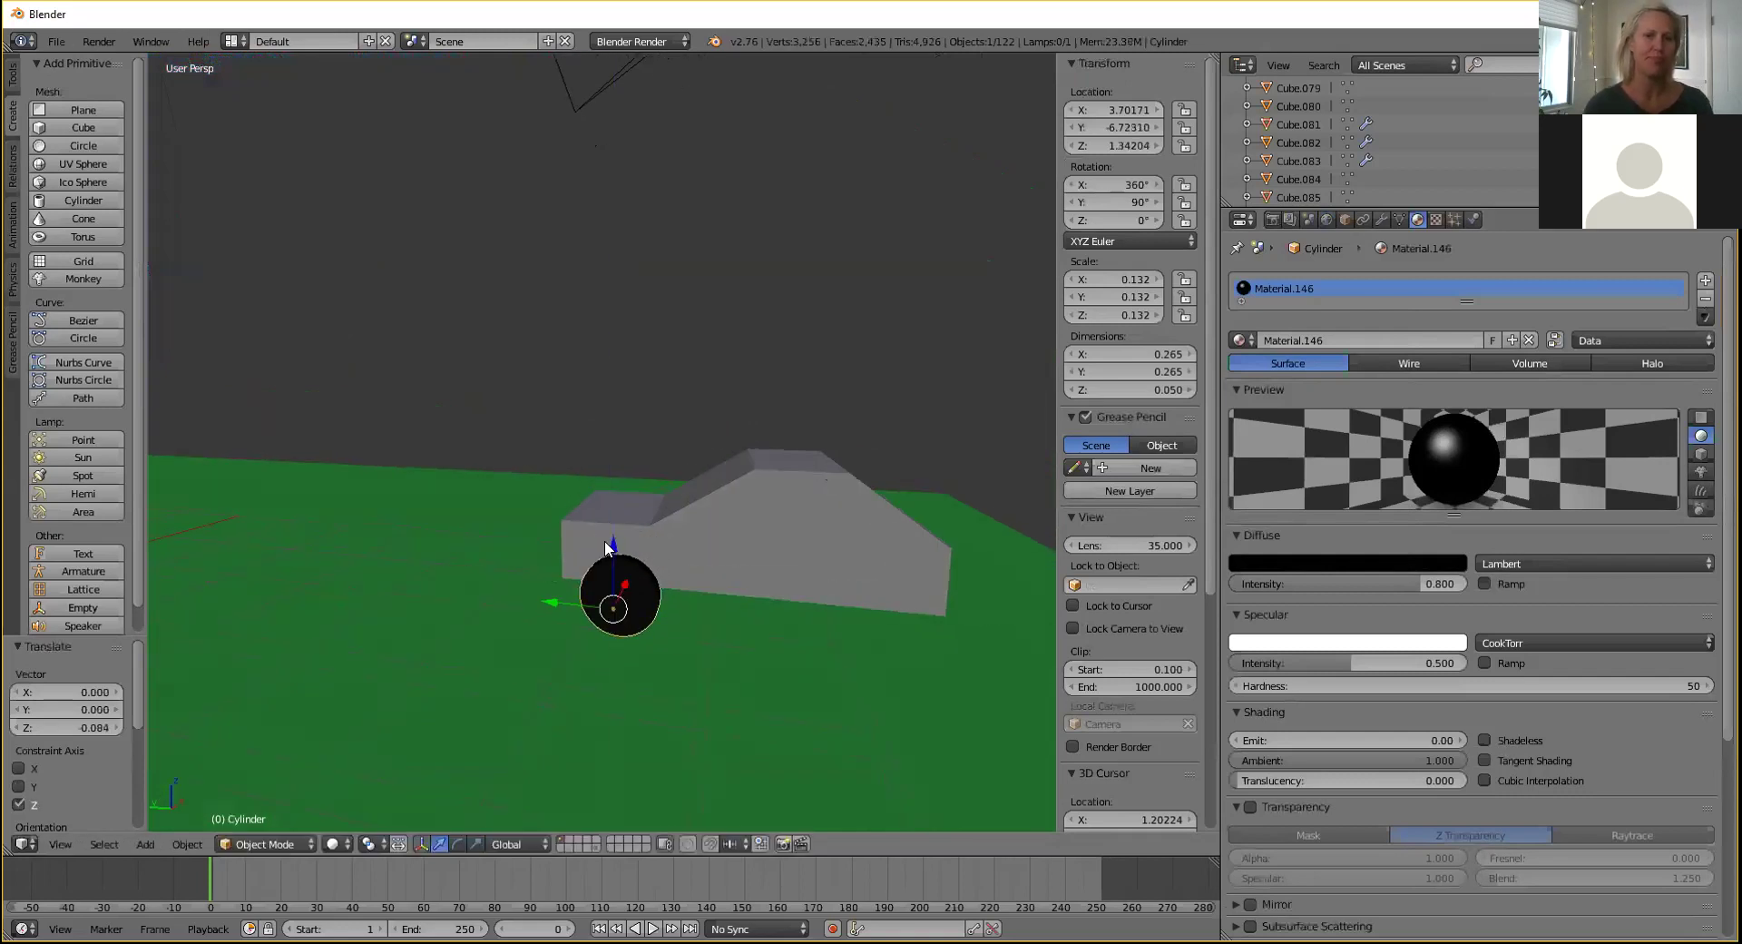
right_click(792, 492)
right_click(767, 497)
right_click(767, 497)
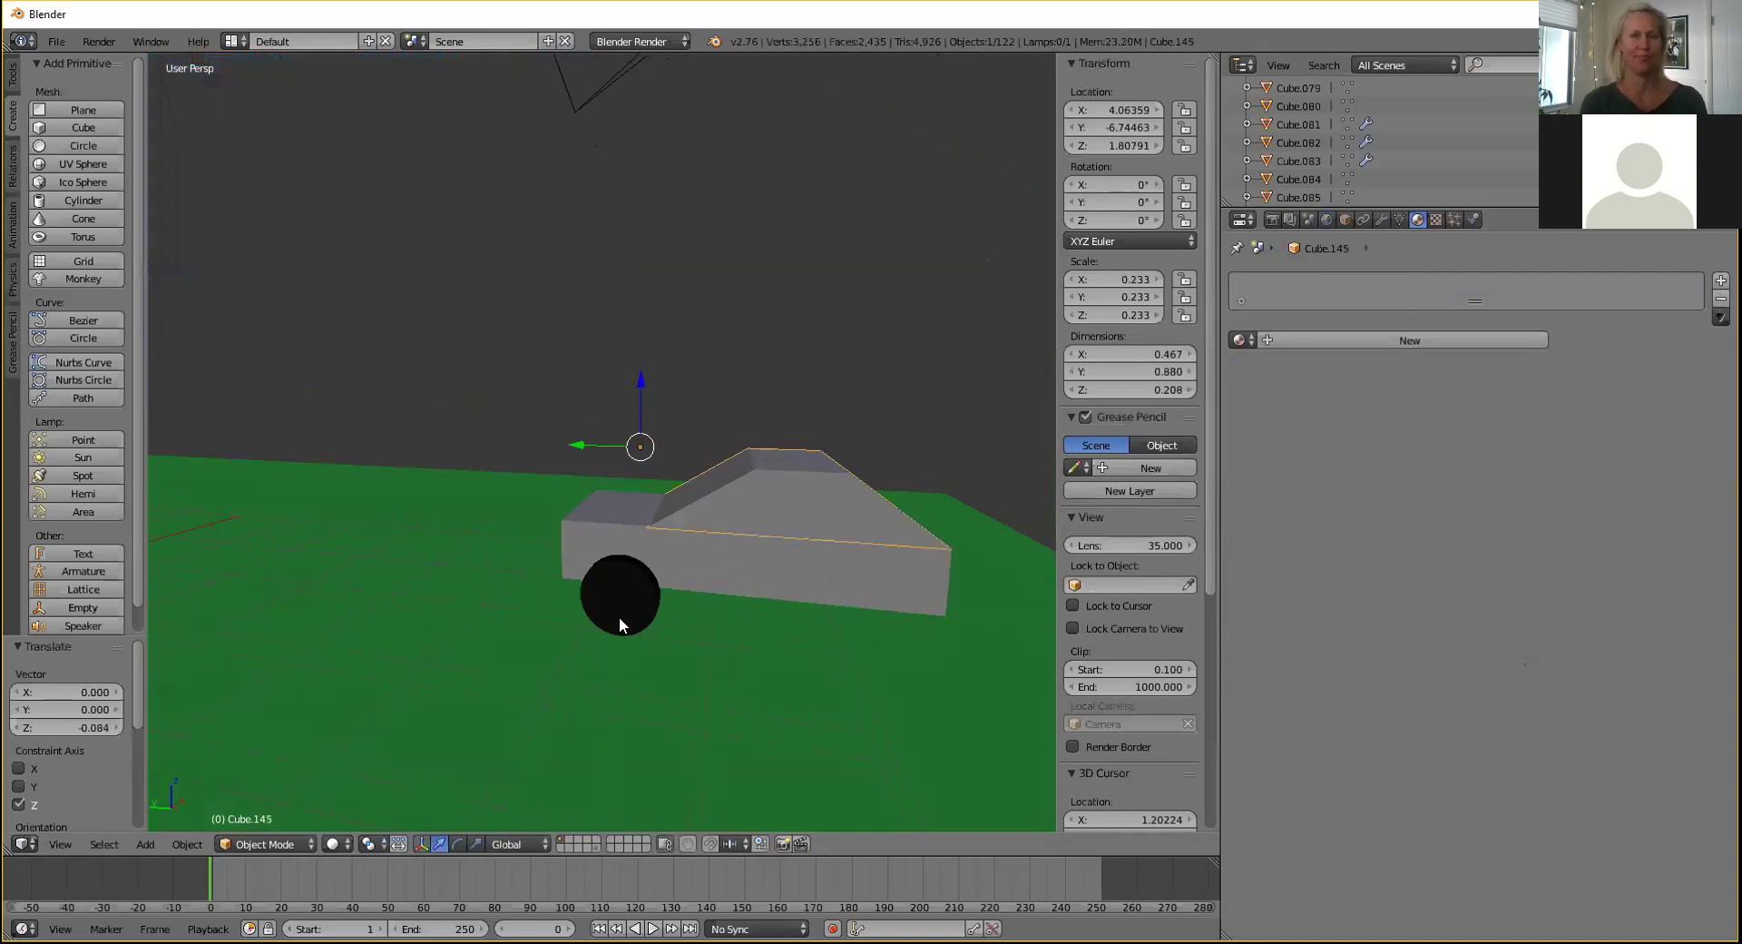
Copy the black wheel and move the copy along Y to the rear wheel spot.
right_click(618, 617)
key("ctrl+c")
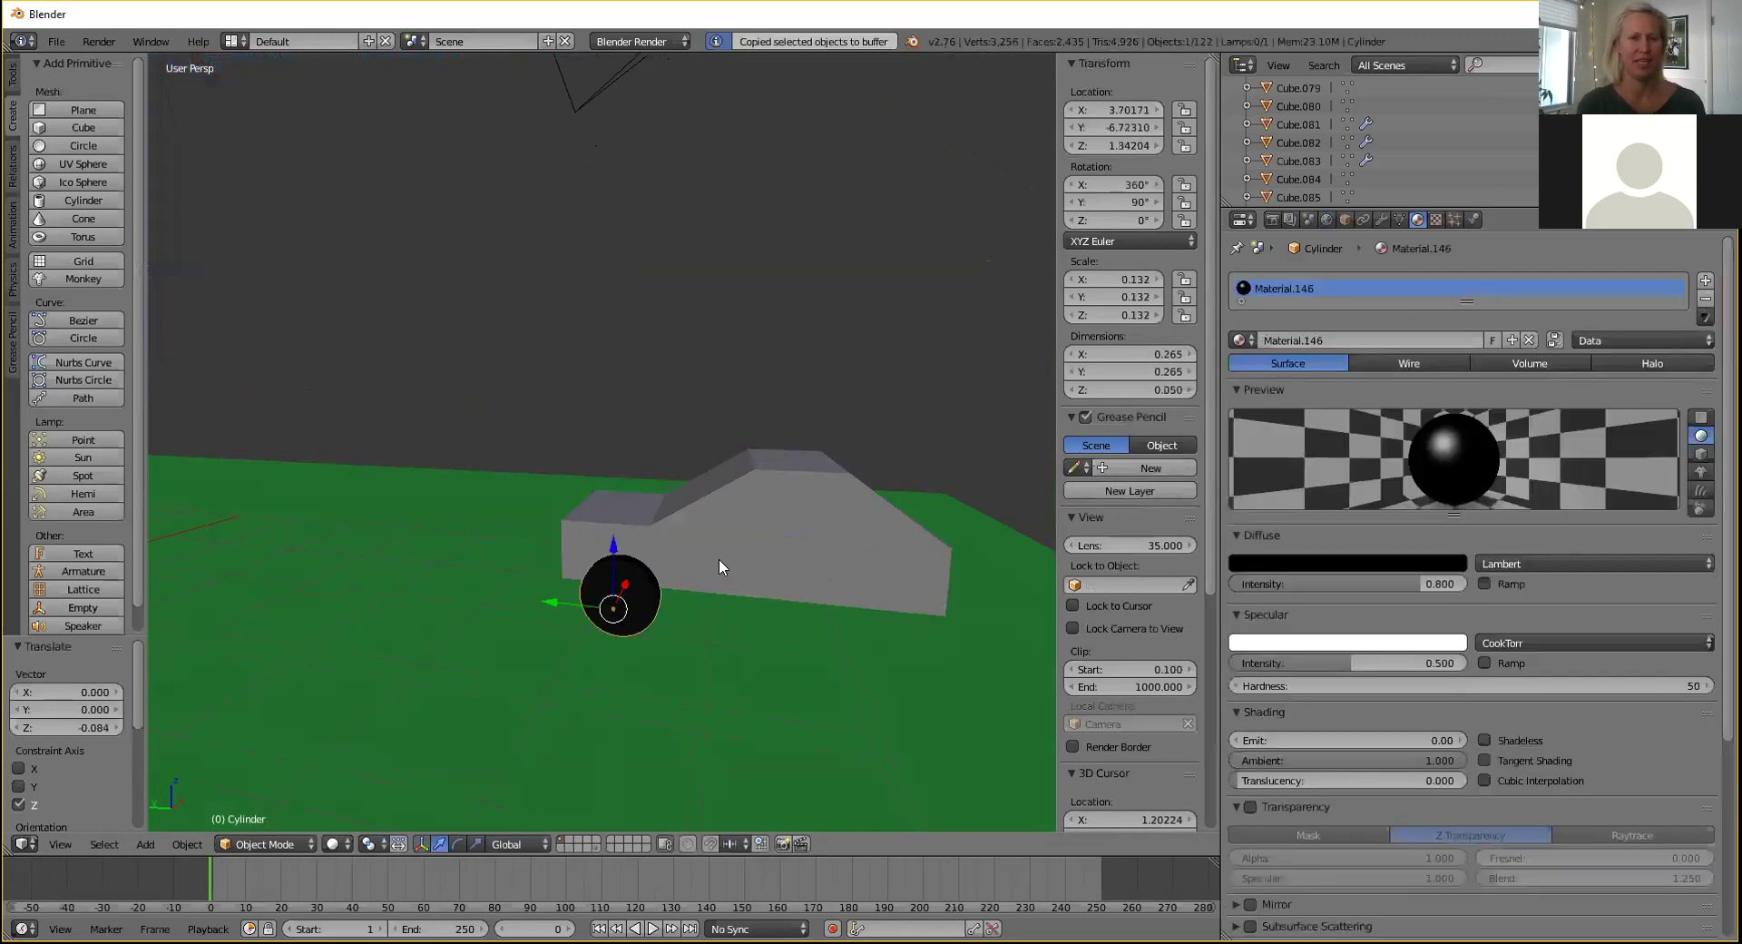
key("ctrl+v")
key("g")
key("y")
left_click_drag(786, 645, 826, 656)
middle_click_drag(804, 618, 921, 627)
scroll(700, 634, "down", 2)
middle_click_drag(701, 633, 663, 647)
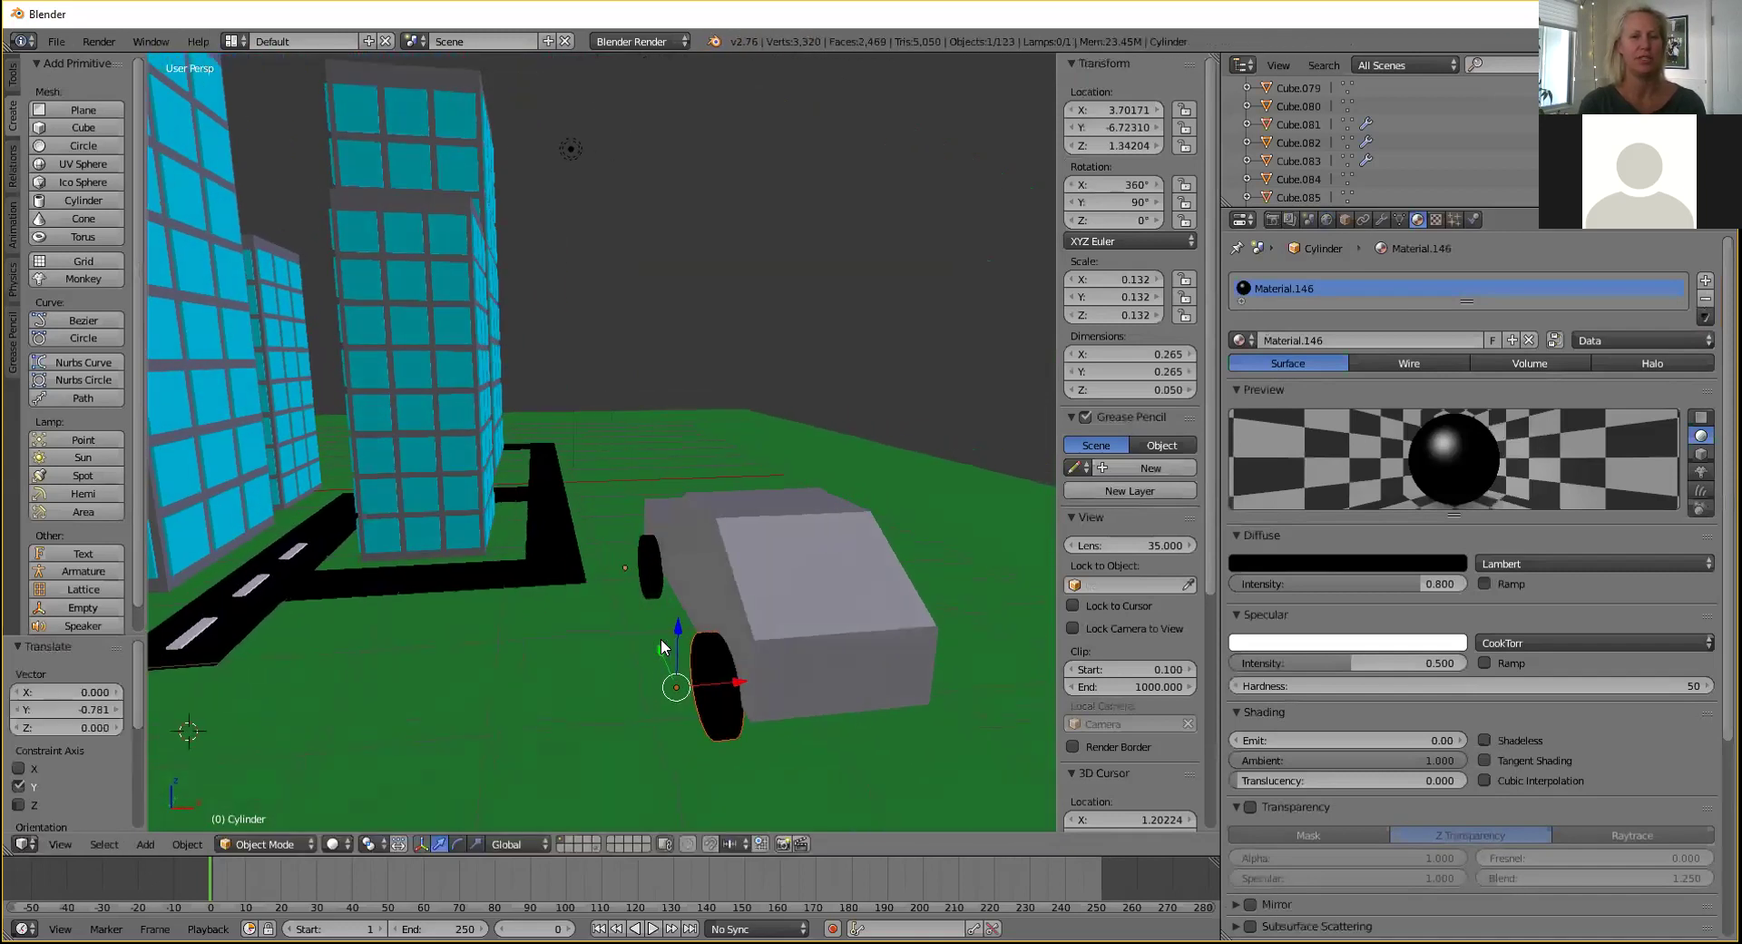
Paste another wheel copy and slide it along X to the car's far side.
key("ctrl+c")
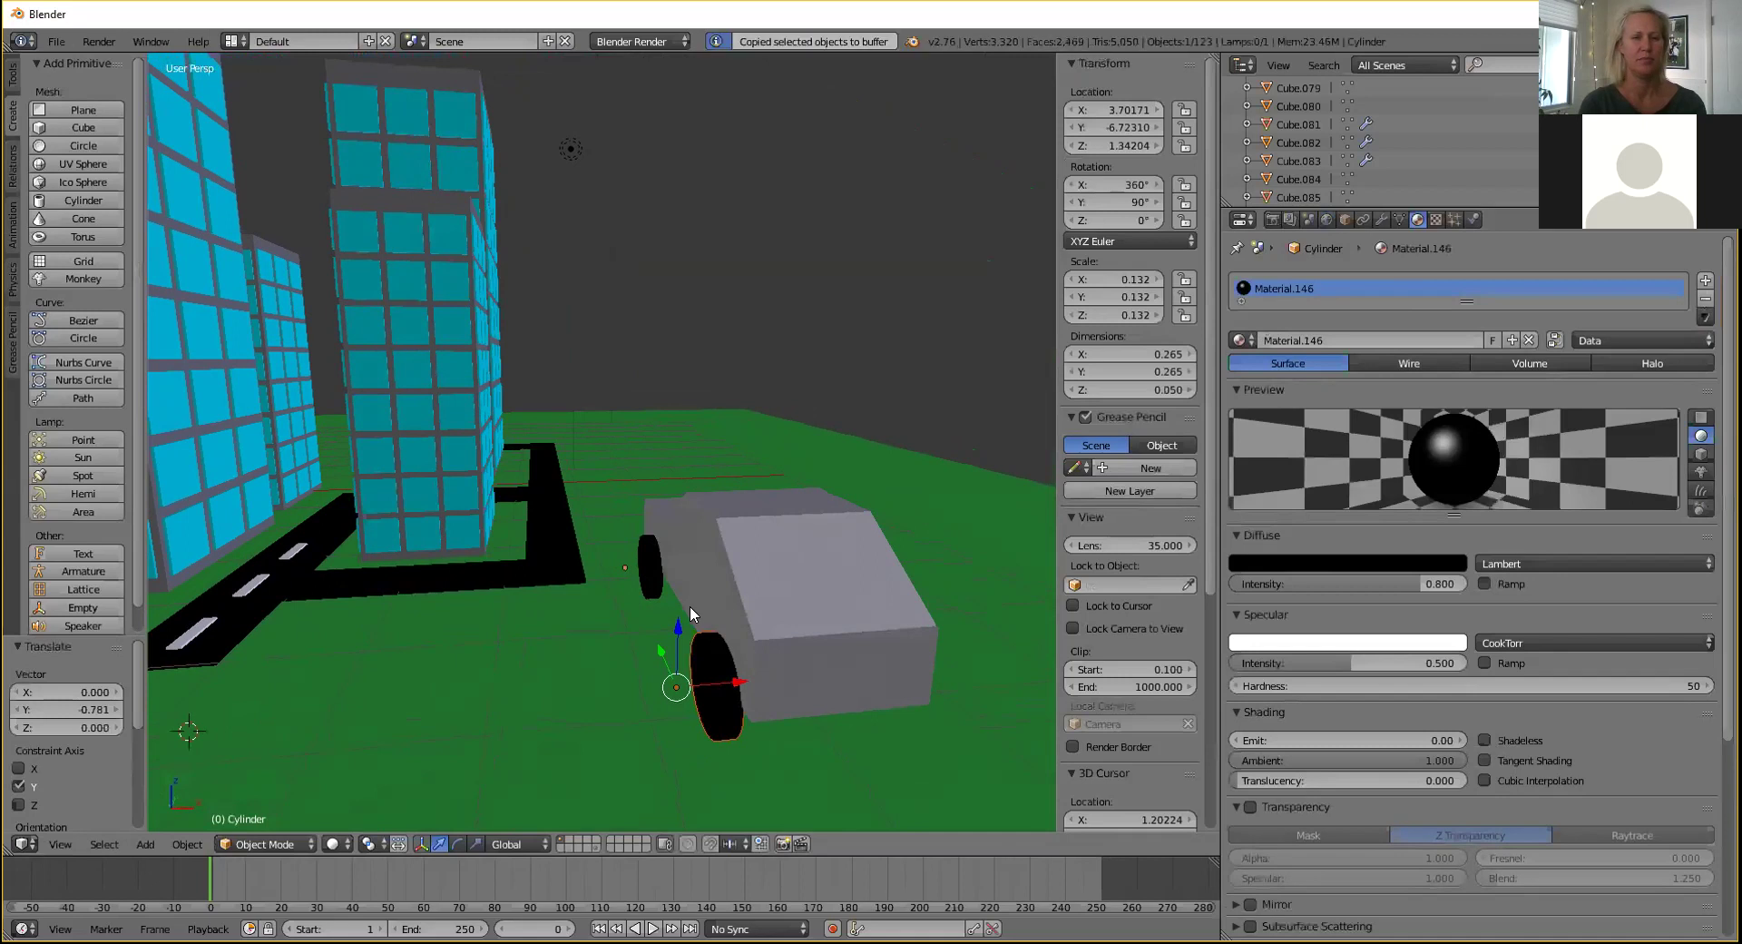
key("ctrl+v")
key("g")
key("x")
left_click(865, 628)
middle_click_drag(865, 629, 782, 586)
left_click_drag(851, 674, 806, 676)
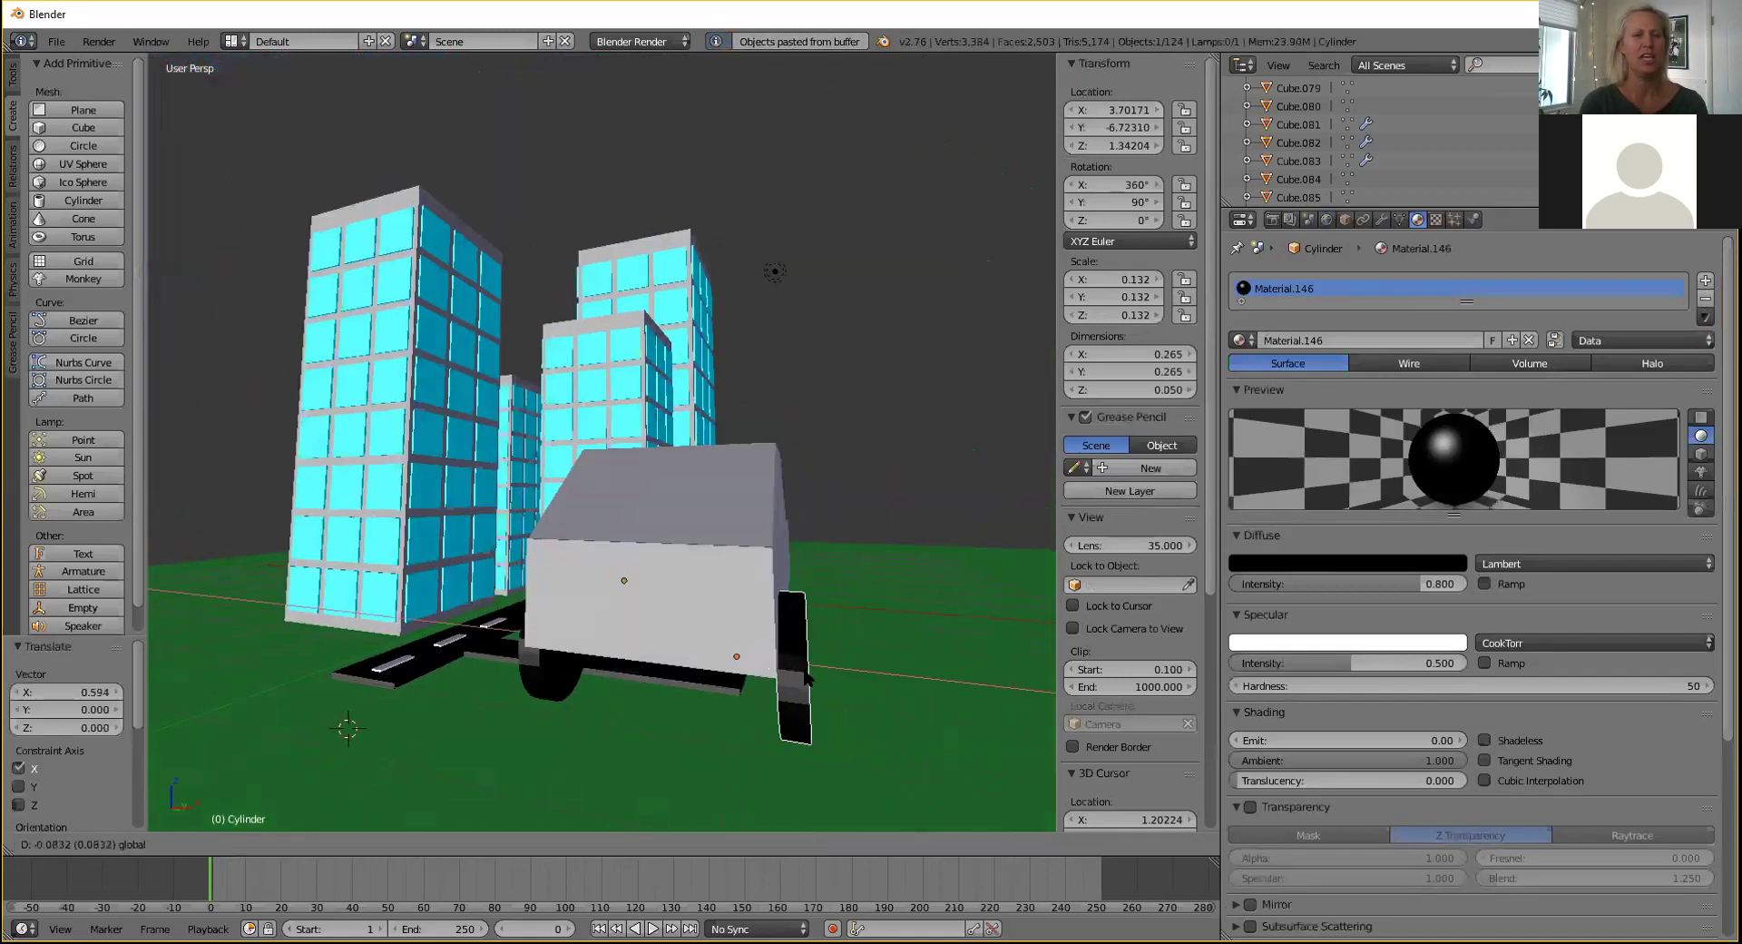
left_click(806, 676)
middle_click_drag(841, 584, 715, 602)
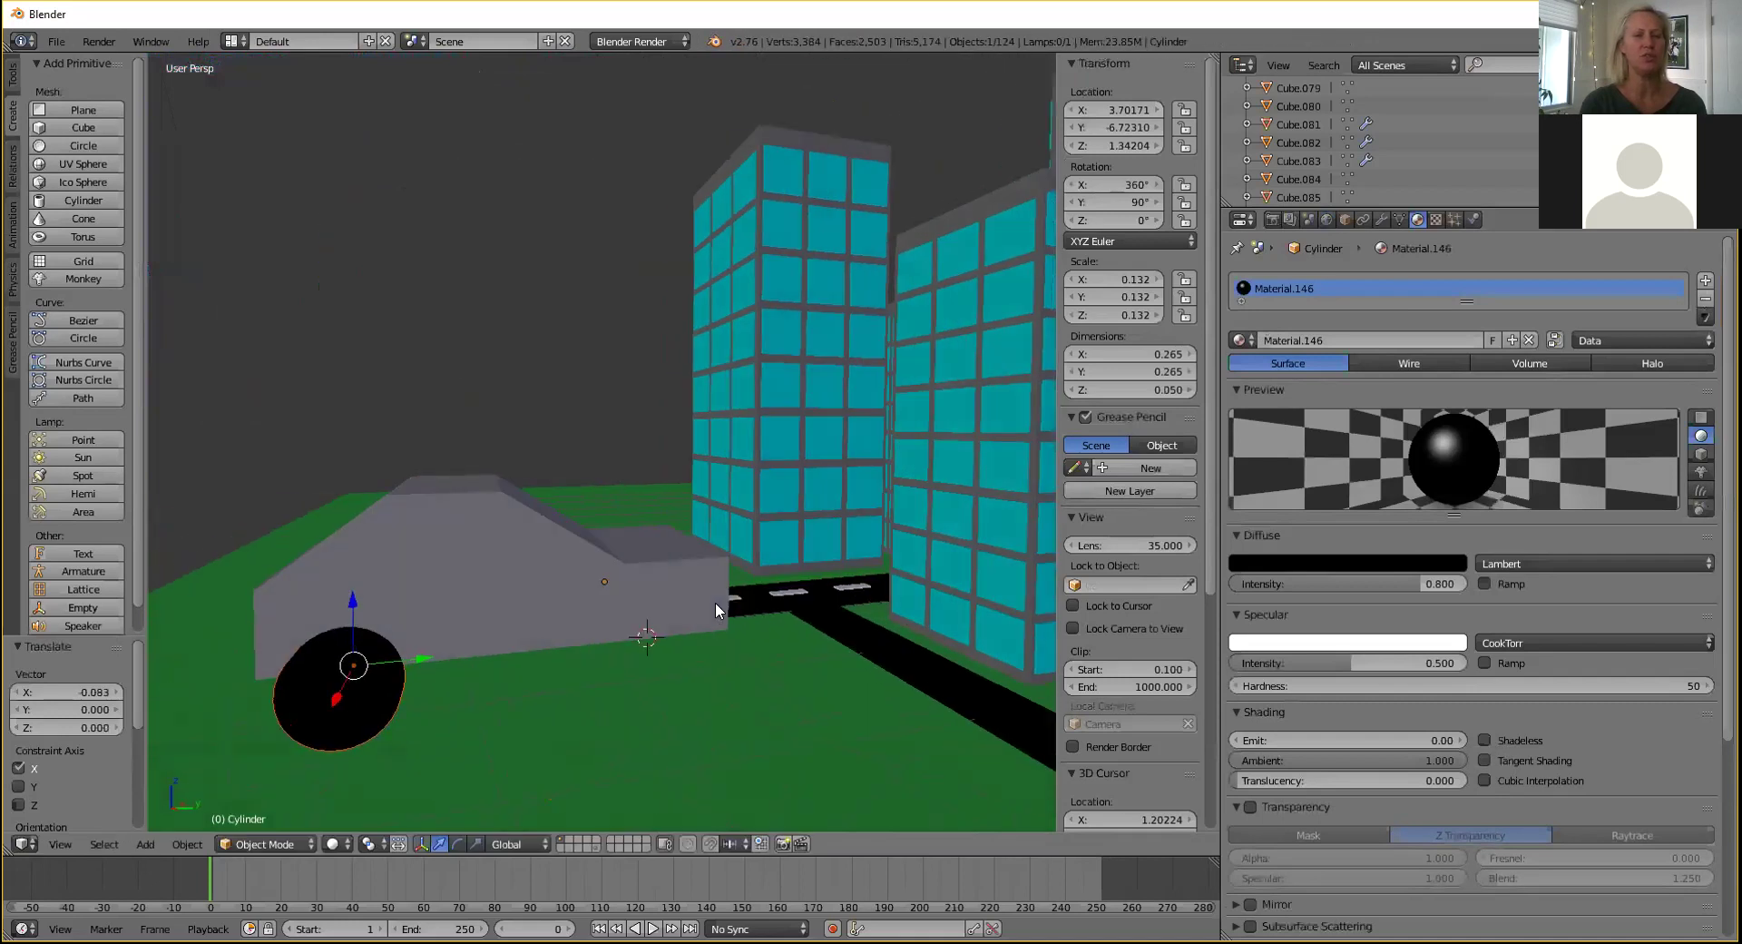
Paste a further wheel copy forward along X, deleting an accidental extra duplicate.
key("ctrl+c")
key("ctrl+v")
key("g")
key("x")
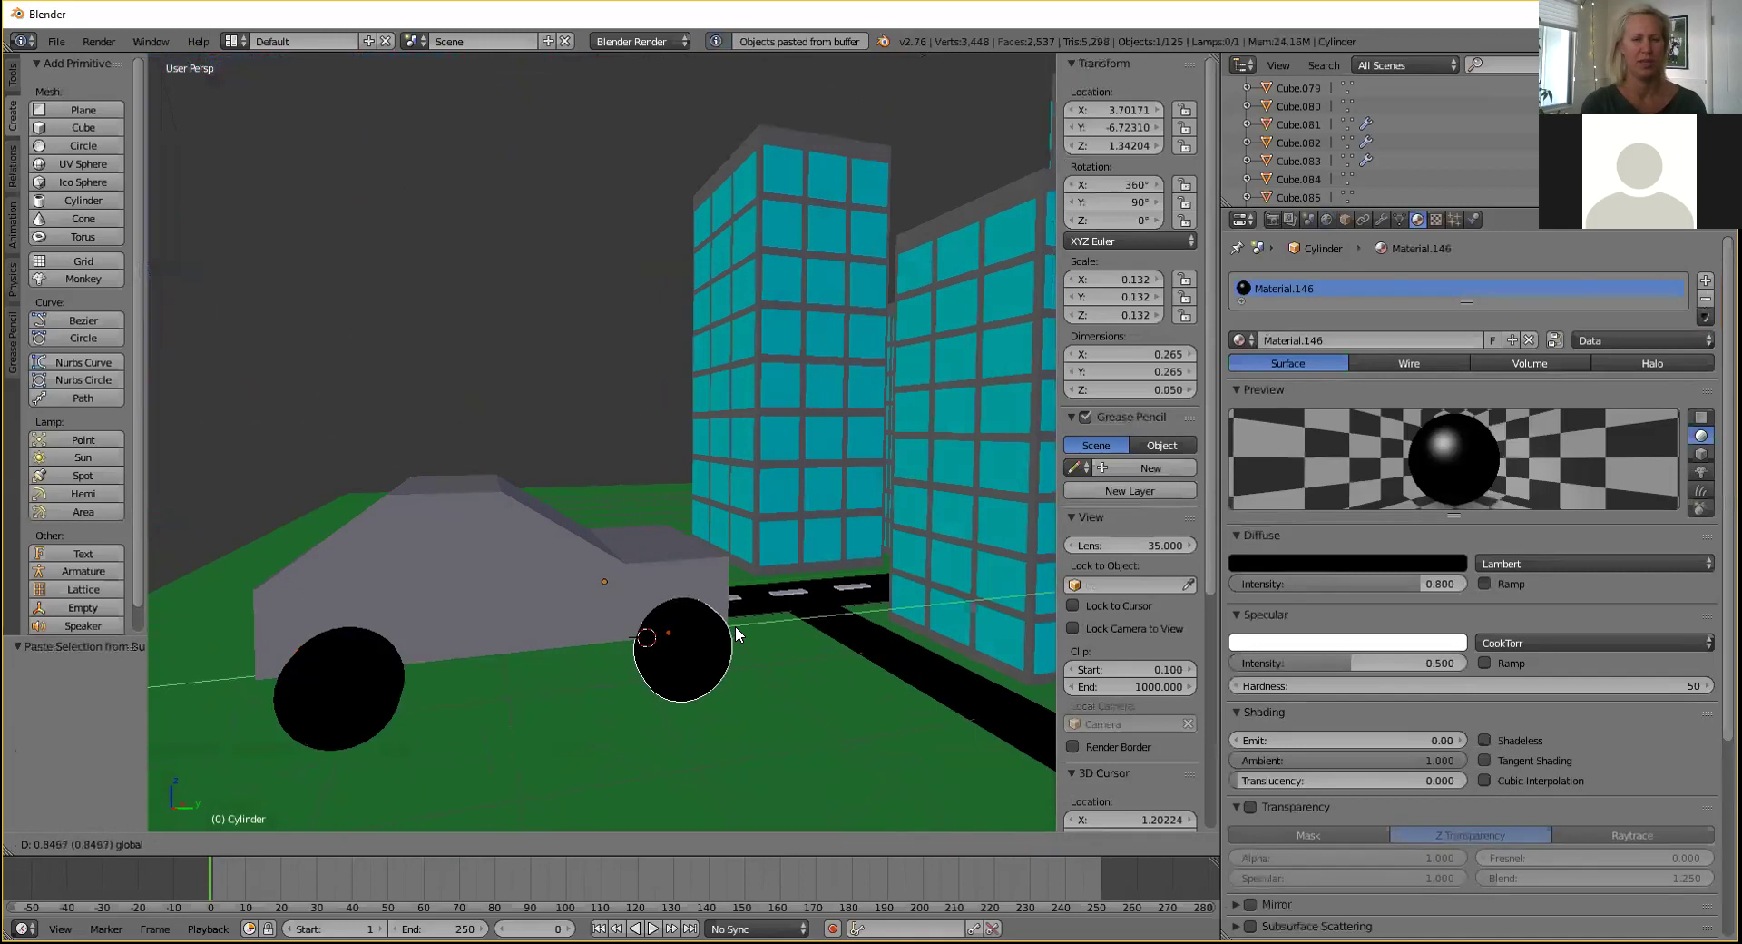
left_click(736, 623)
key("shift+d")
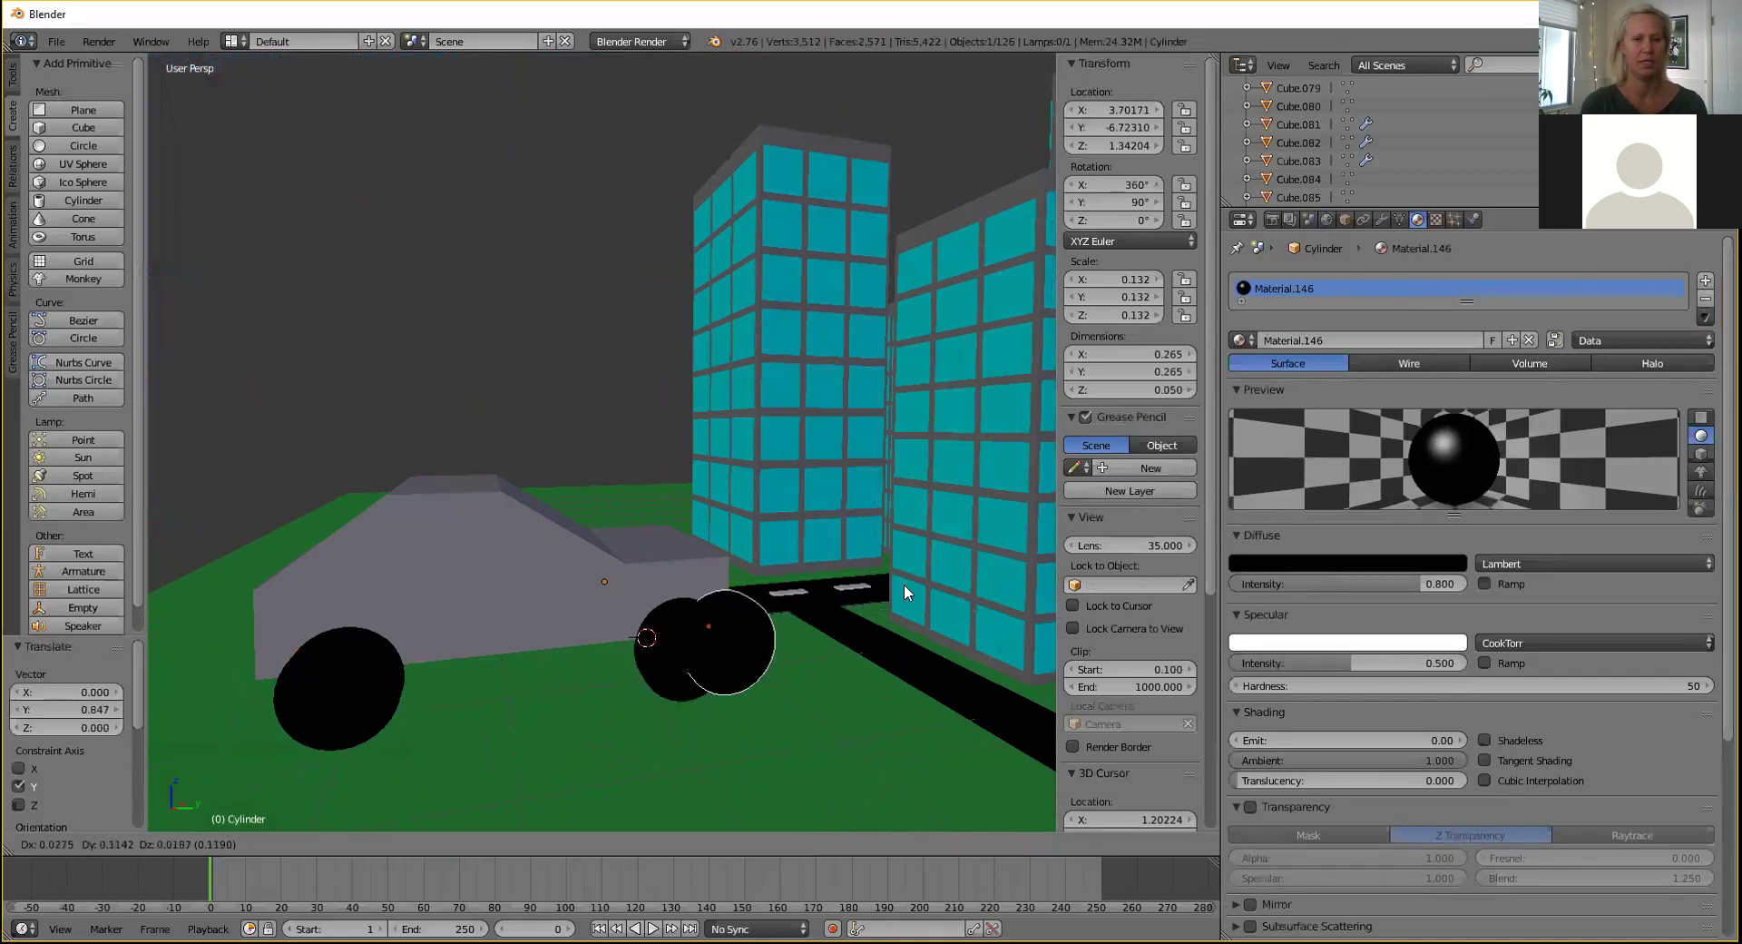
left_click(844, 527)
key("x")
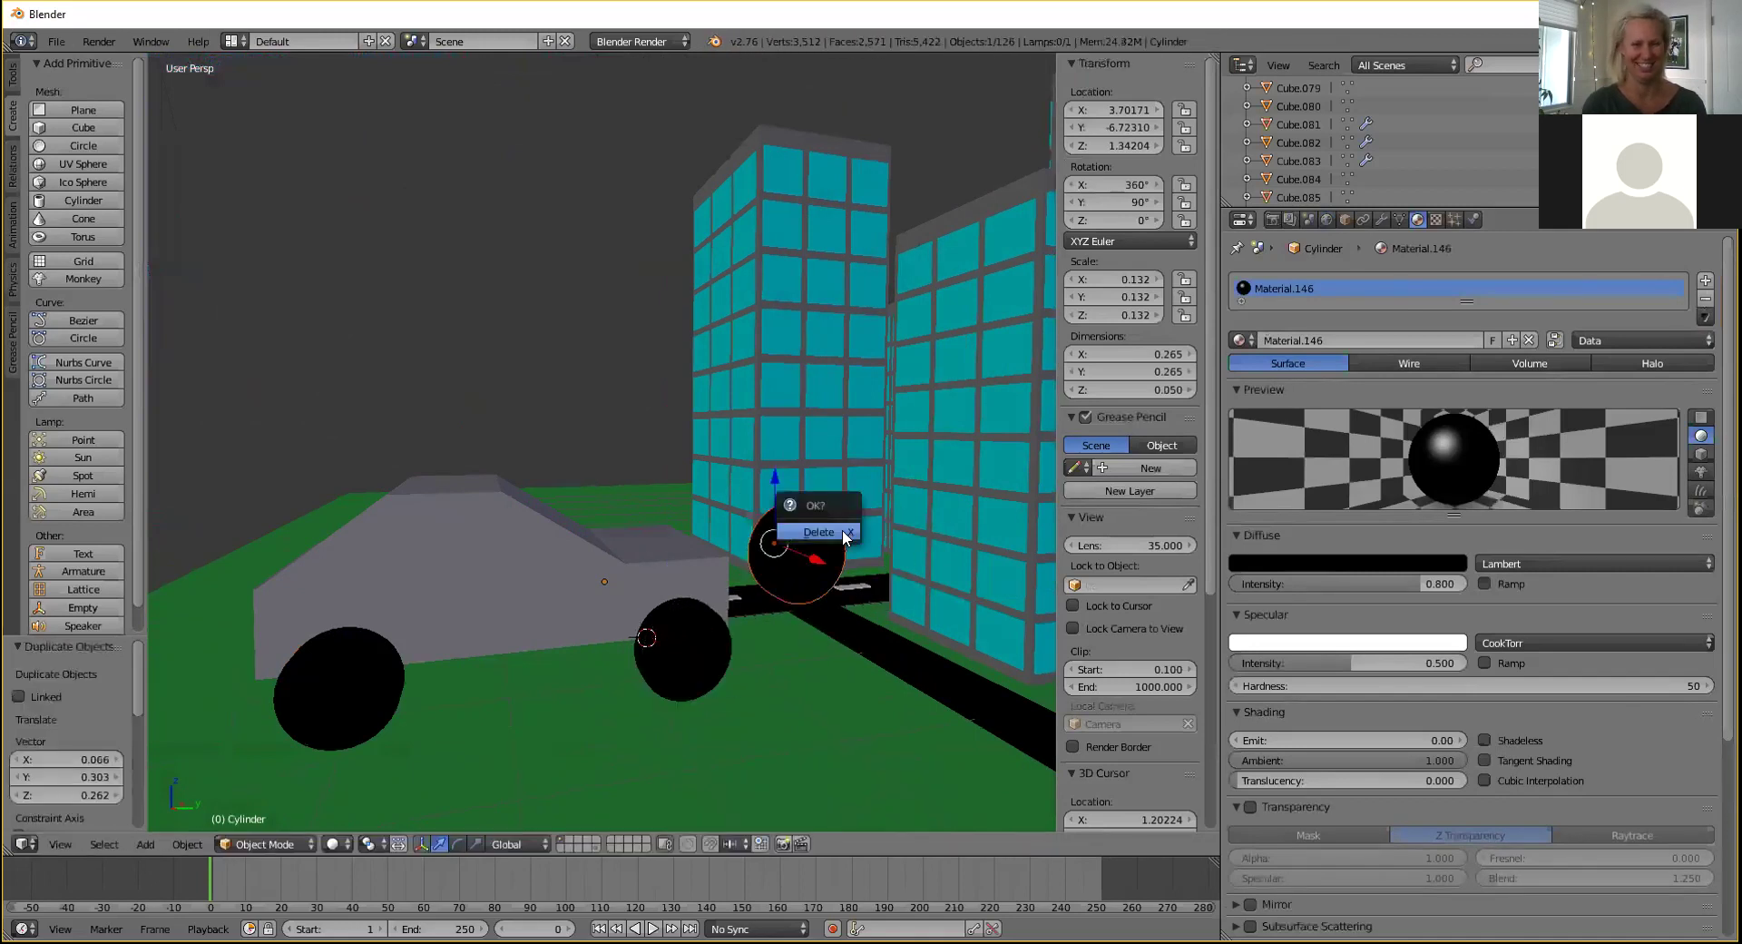
left_click(818, 536)
middle_click_drag(755, 552, 944, 536)
Paste a copy of the near wheel, shift it along X and rotate it 90° about Z.
right_click(596, 587)
scroll(595, 586, "down", 5)
key("ctrl+c")
key("ctrl+v")
key("g")
key("x")
left_click(642, 586)
middle_click_drag(684, 576, 679, 613)
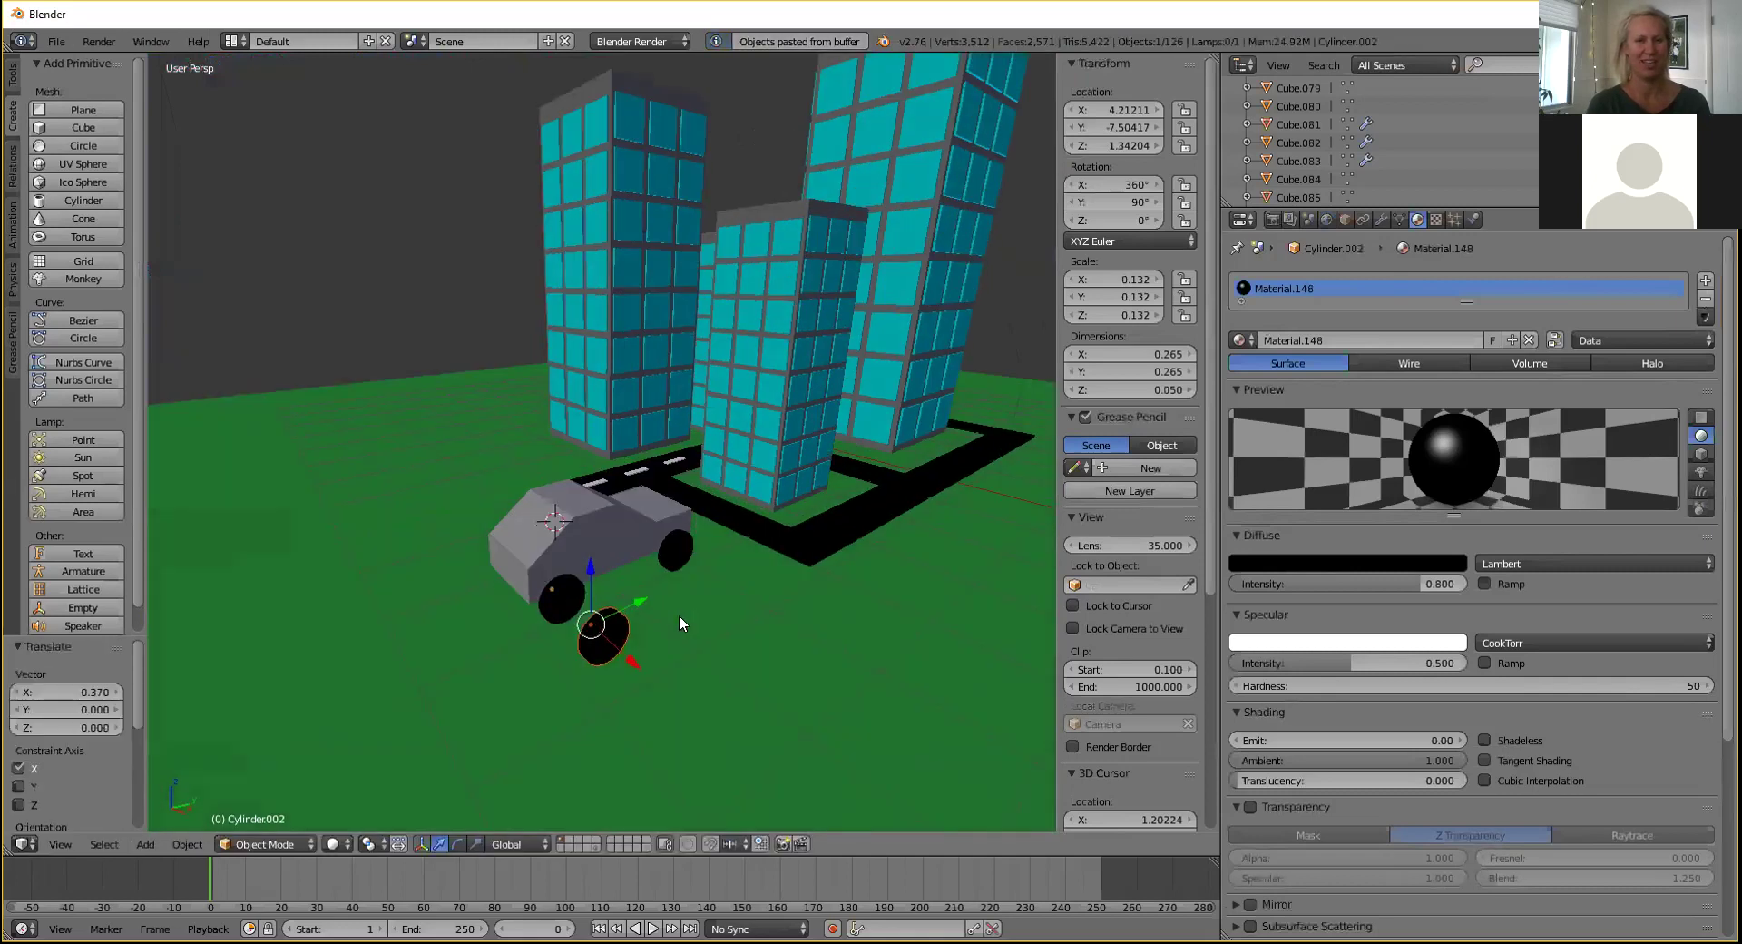
key("r")
key("z")
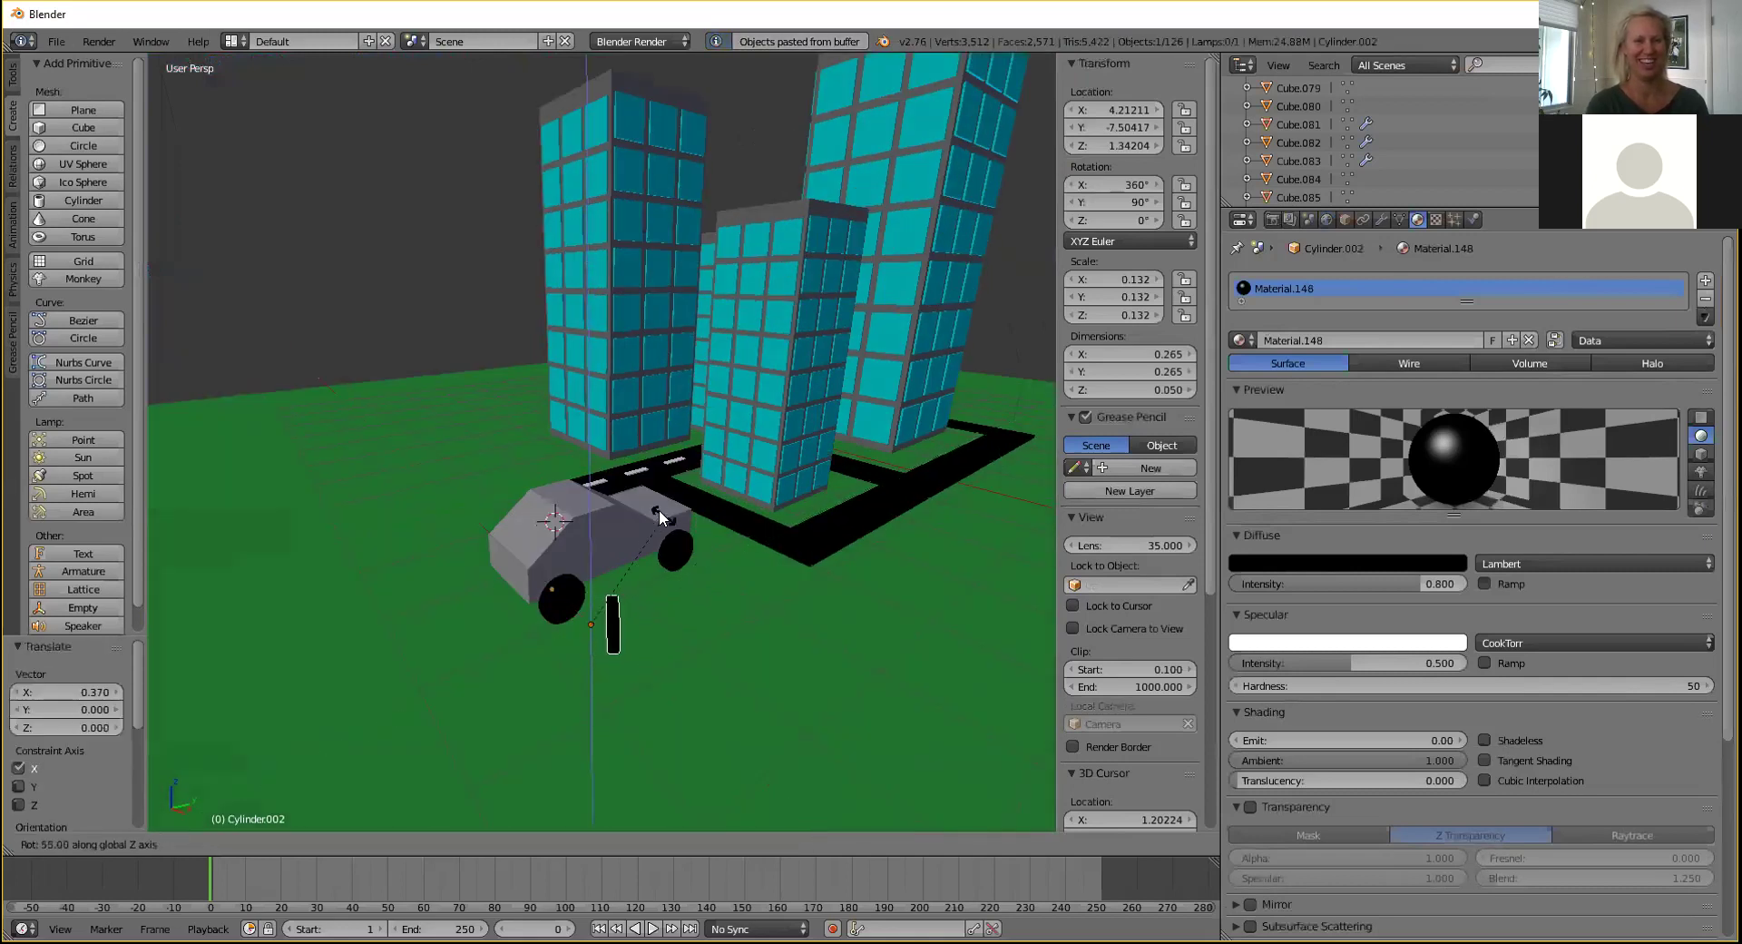
left_click(586, 543)
Nudge the rotated wheel along Y, X and Z until it sits against the car's front.
middle_click_drag(670, 586, 575, 633)
left_click_drag(618, 609, 575, 635)
middle_click_drag(578, 634, 726, 556)
left_click_drag(806, 634, 717, 662)
middle_click_drag(661, 581, 494, 606)
left_click_drag(508, 554, 522, 555)
mouse_move(541, 556)
middle_mouse_down()
mouse_move(661, 466)
mouse_move(549, 541)
middle_mouse_up()
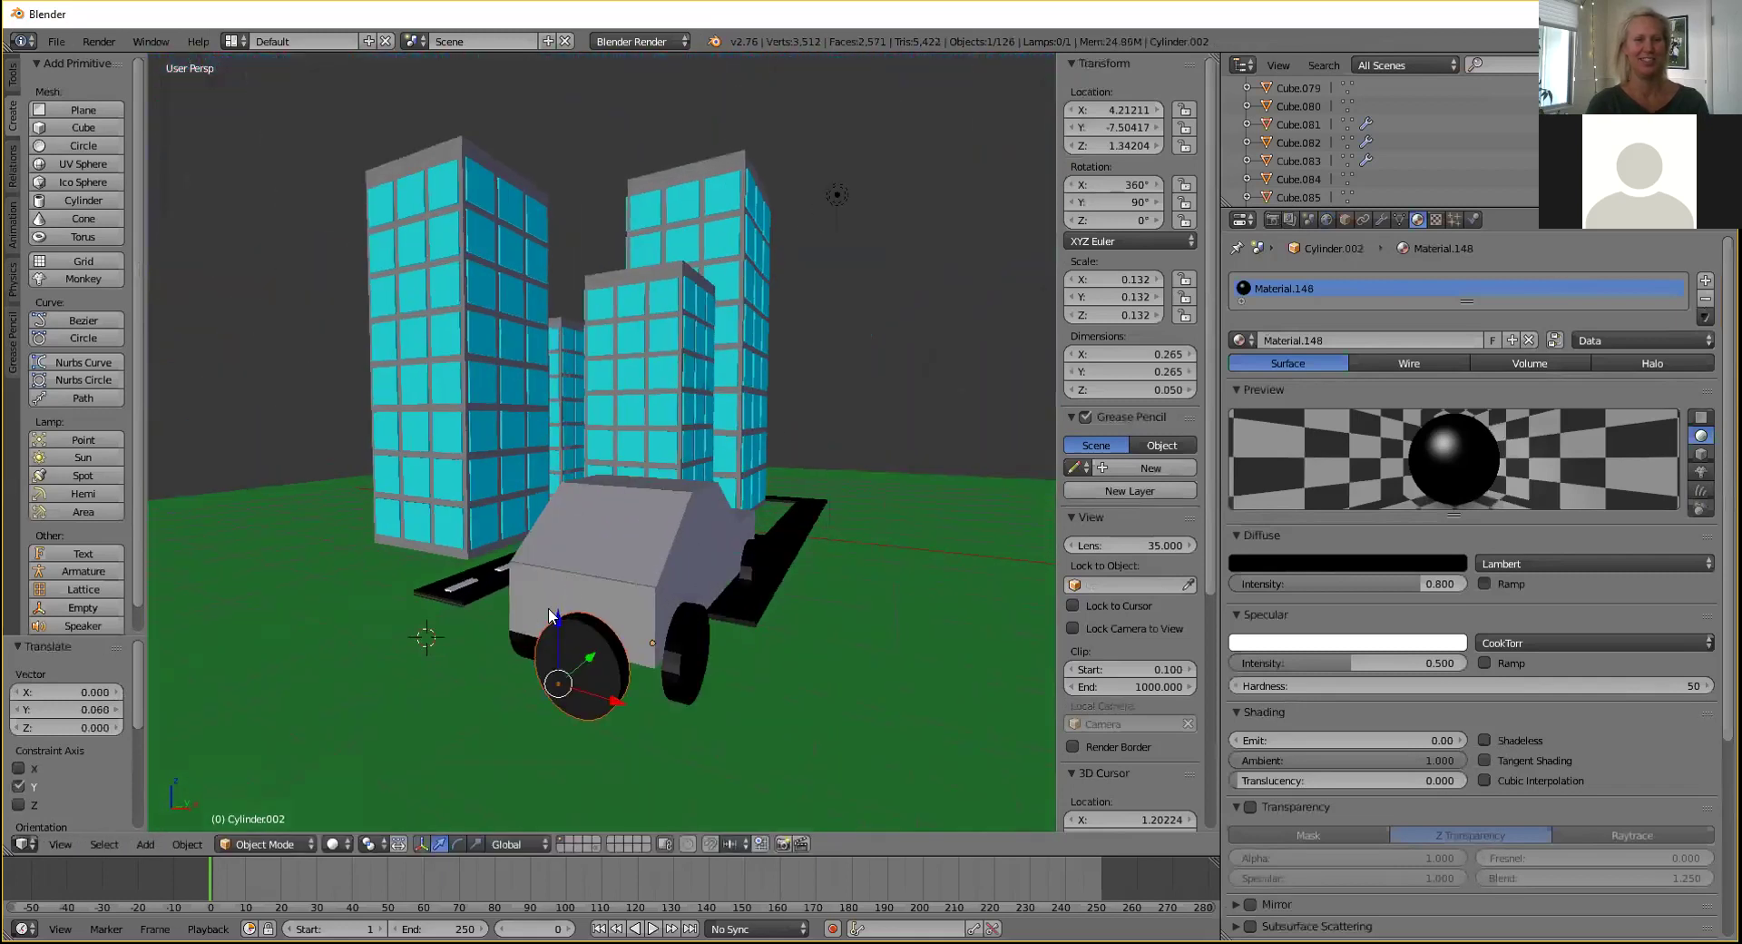
left_click_drag(557, 618, 564, 572)
left_click_drag(614, 651, 636, 652)
middle_click_drag(635, 655, 472, 542)
Give the car's cabin a new material with a pure red diffuse colour.
right_click(484, 558)
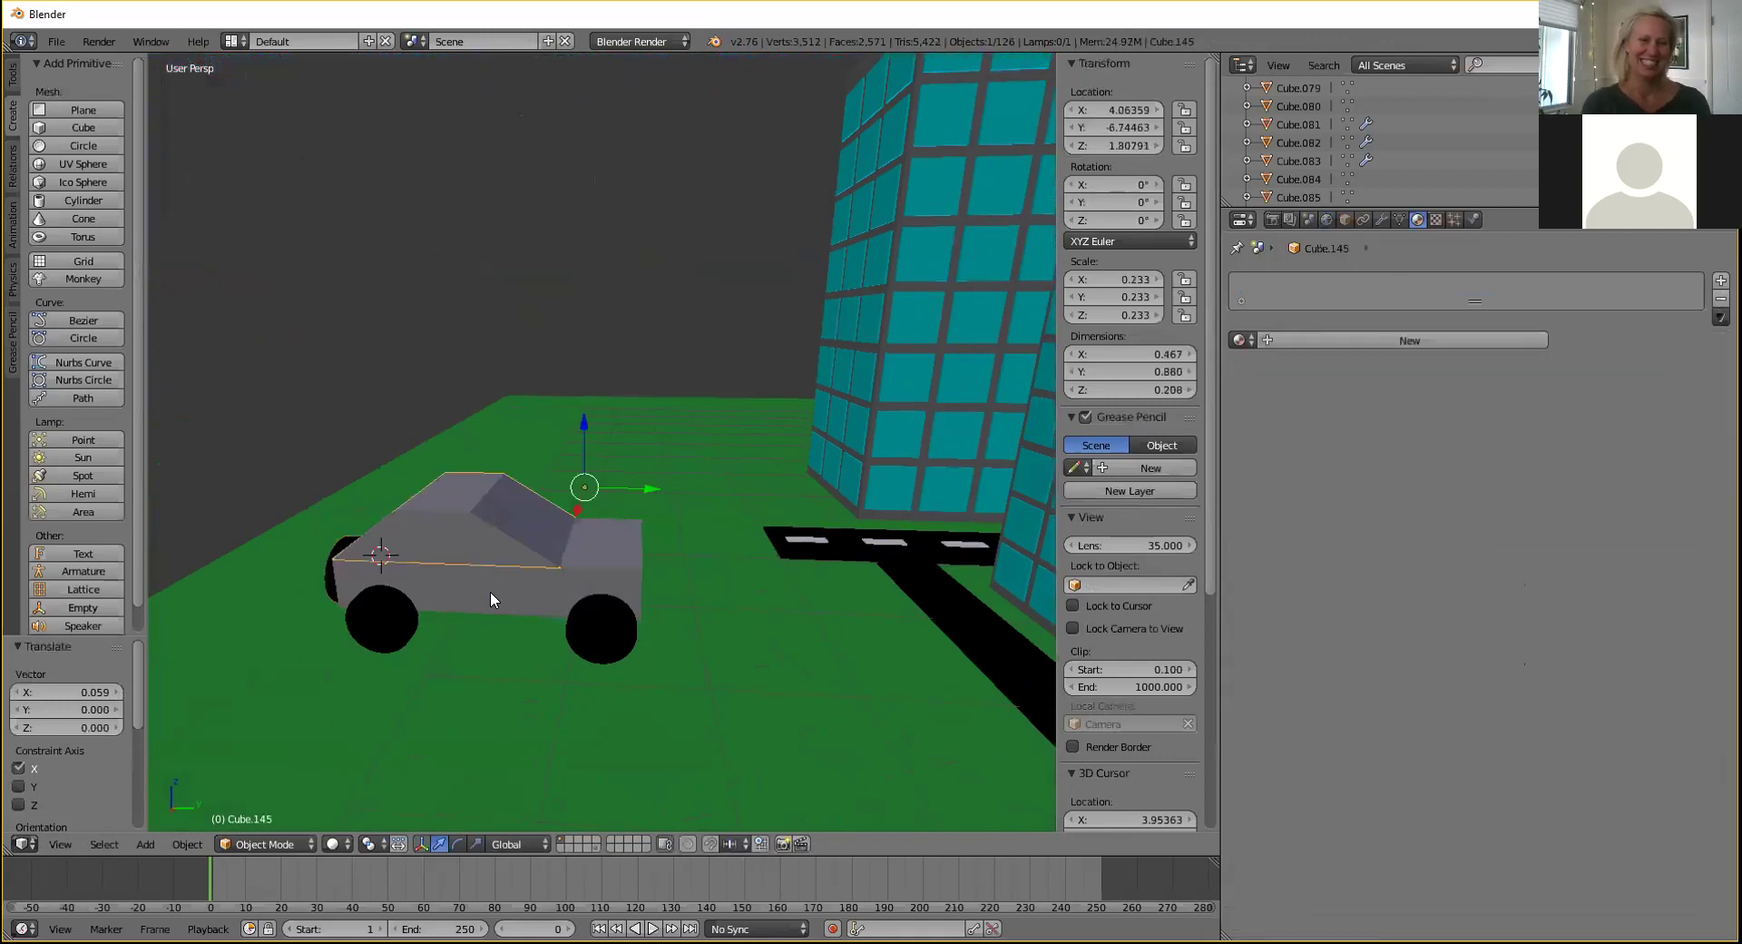
left_click(1282, 340)
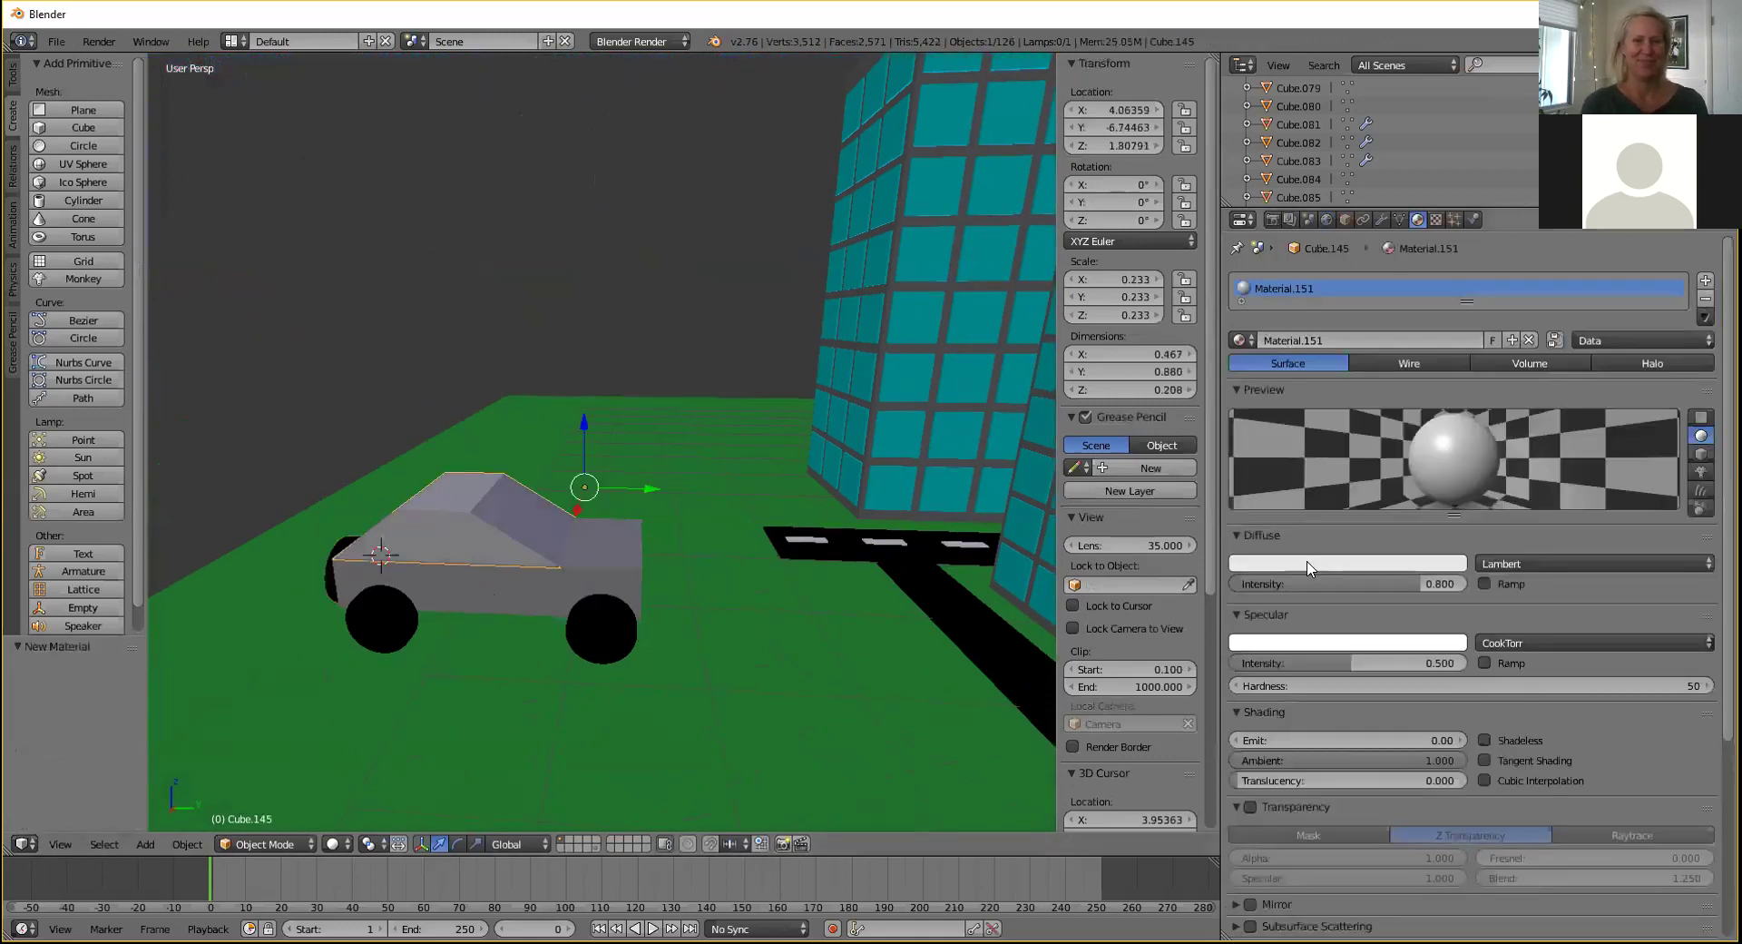
left_click(1324, 563)
left_click(1281, 370)
mouse_move(1282, 371)
left_mouse_down()
mouse_move(1243, 357)
mouse_move(1307, 417)
mouse_move(1306, 452)
left_mouse_up()
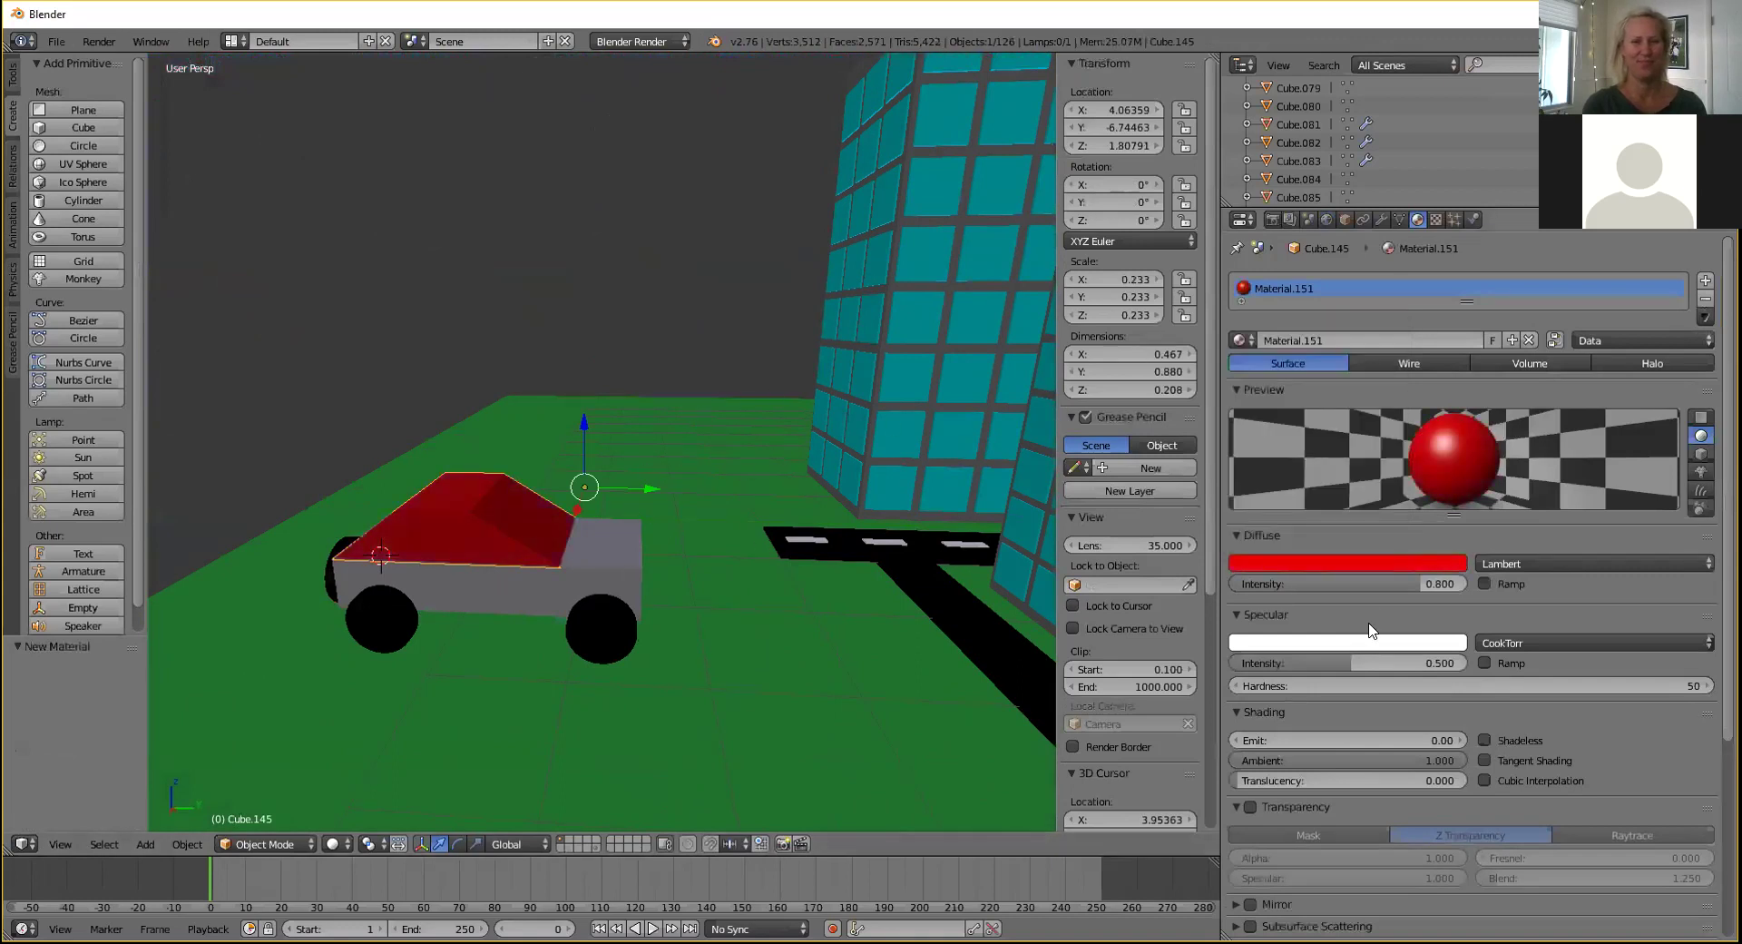
left_click(1346, 562)
left_click_drag(1385, 365, 1386, 342)
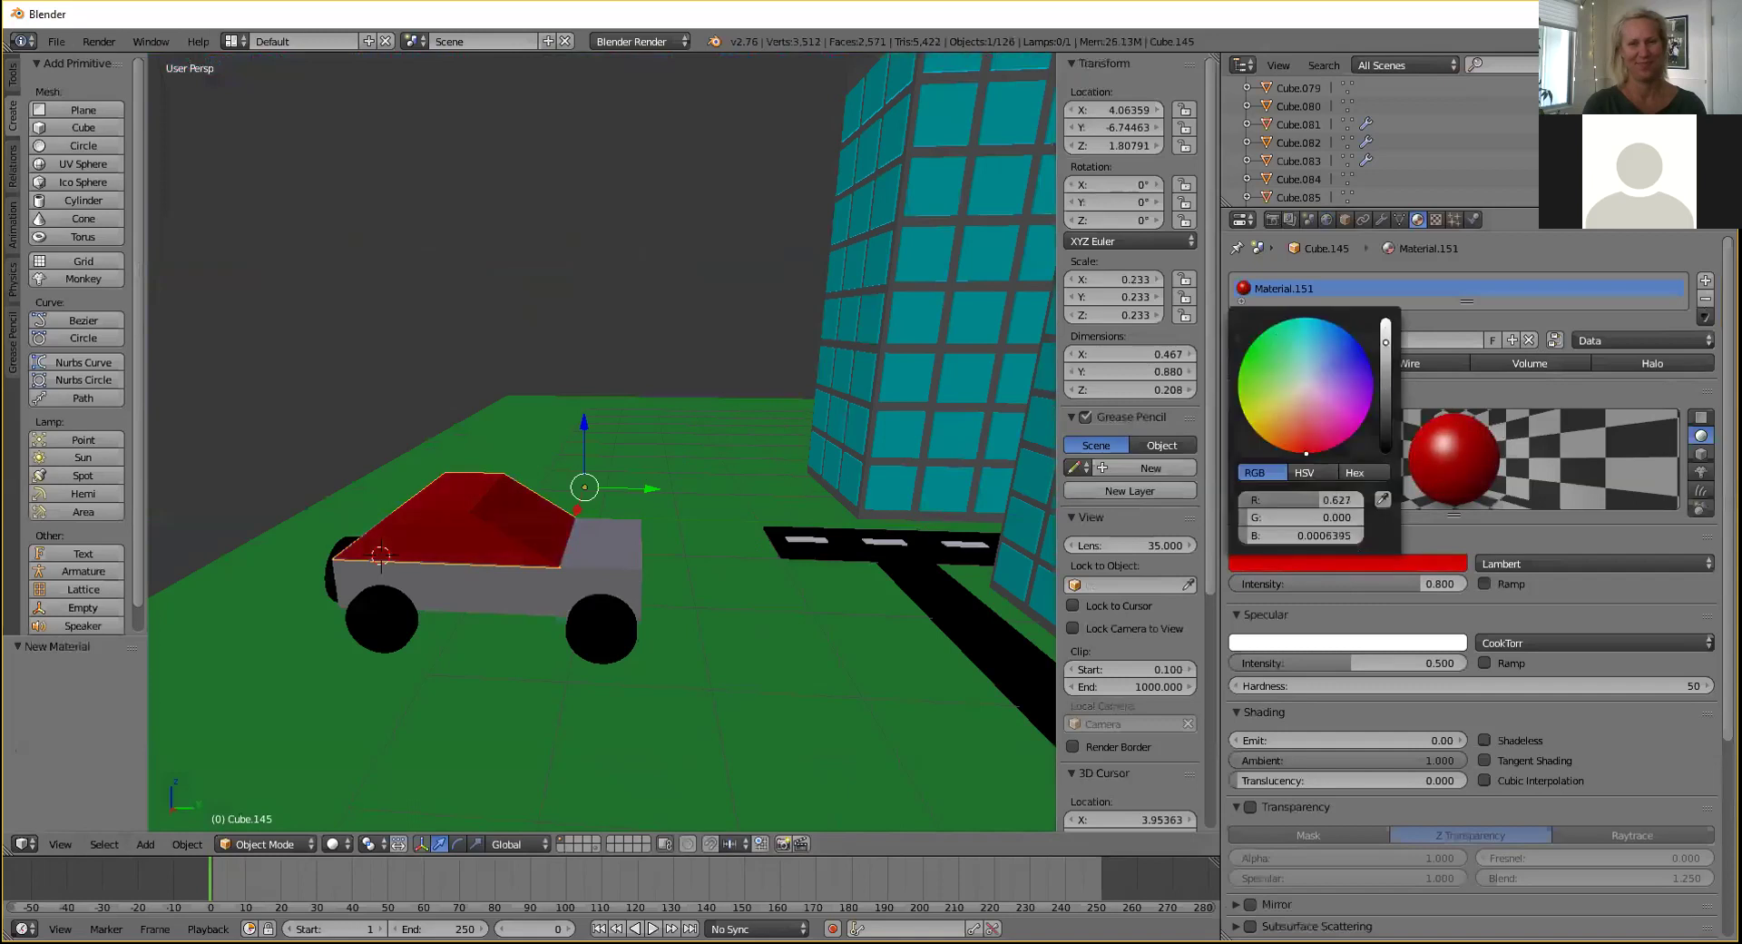
left_click(1297, 432)
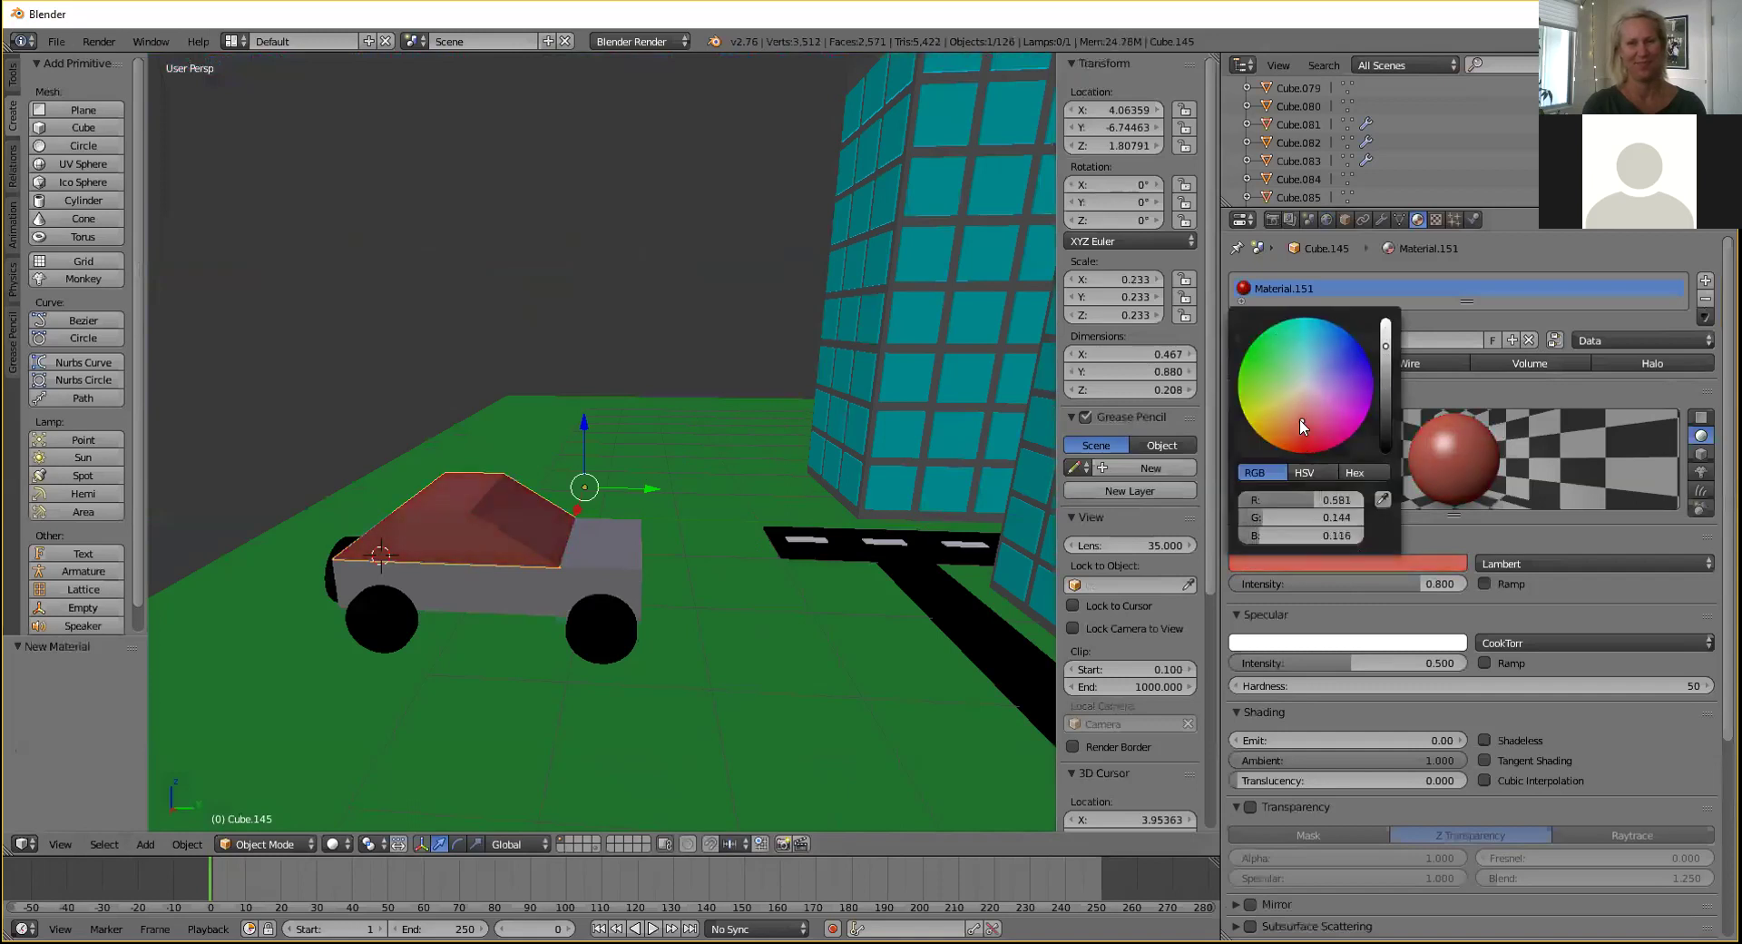
left_click_drag(1384, 353, 1385, 318)
left_click_drag(1347, 397, 1303, 451)
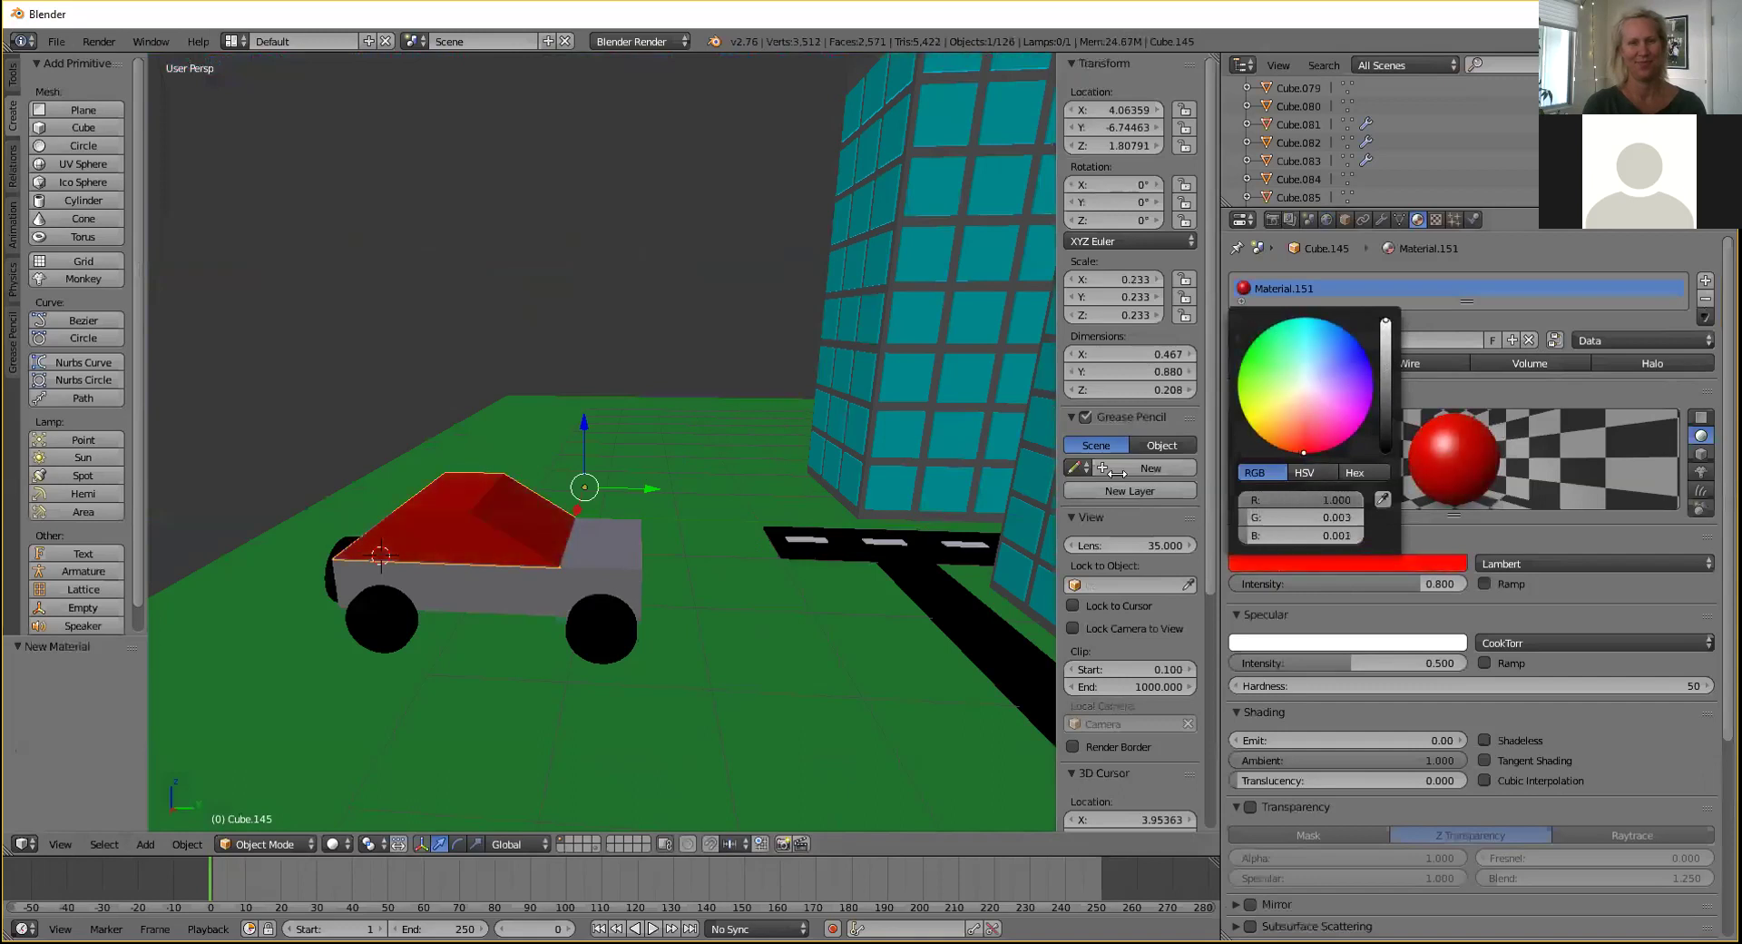
Assign the lower body the existing Material.151, discarding a freshly added red material.
right_click(501, 591)
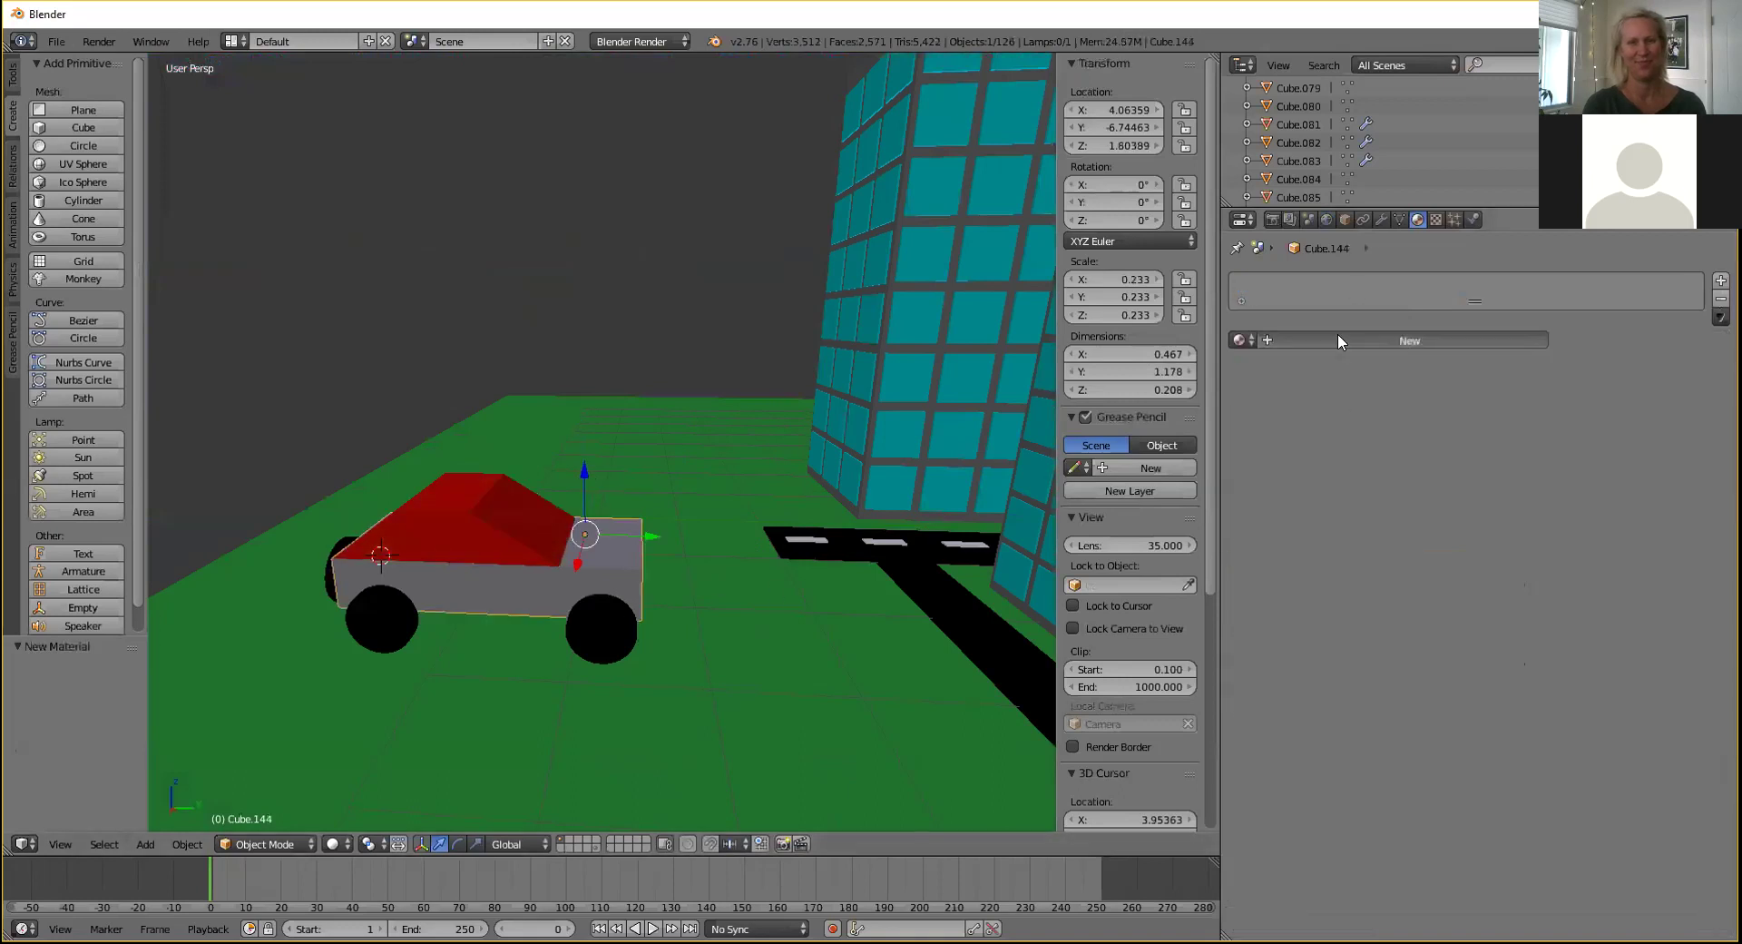
left_click(1338, 336)
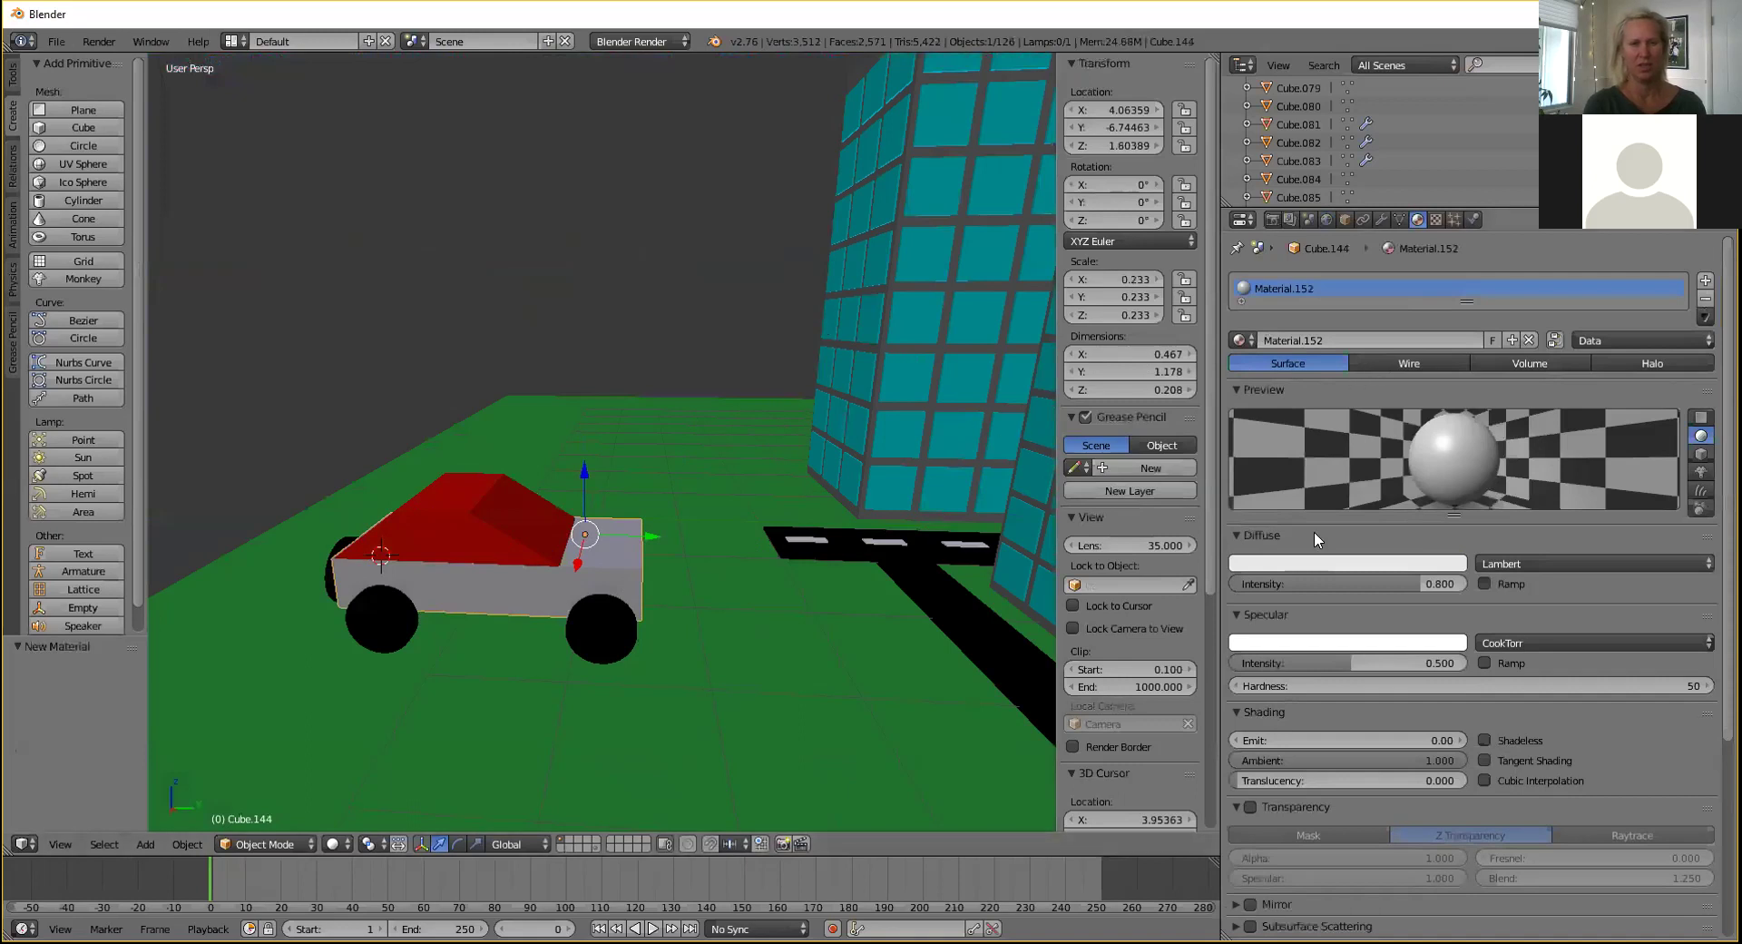
left_click(1314, 564)
left_click(1302, 410)
left_click_drag(1302, 411, 1307, 451)
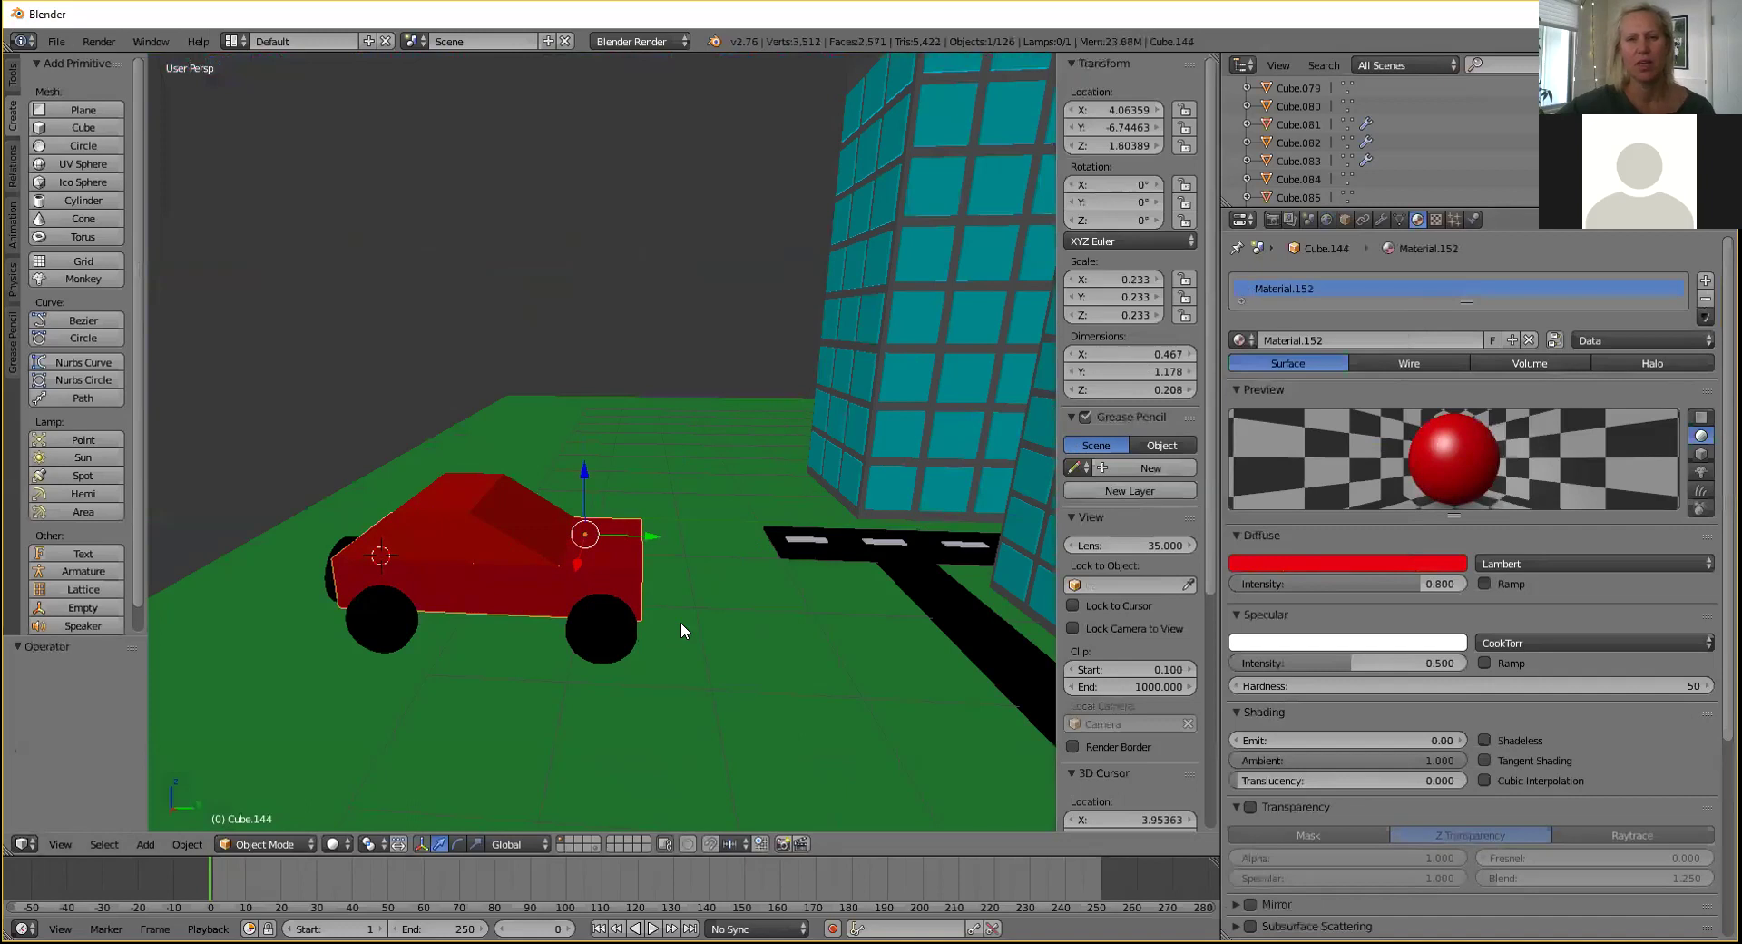
key("ctrl+z")
key("ctrl+z")
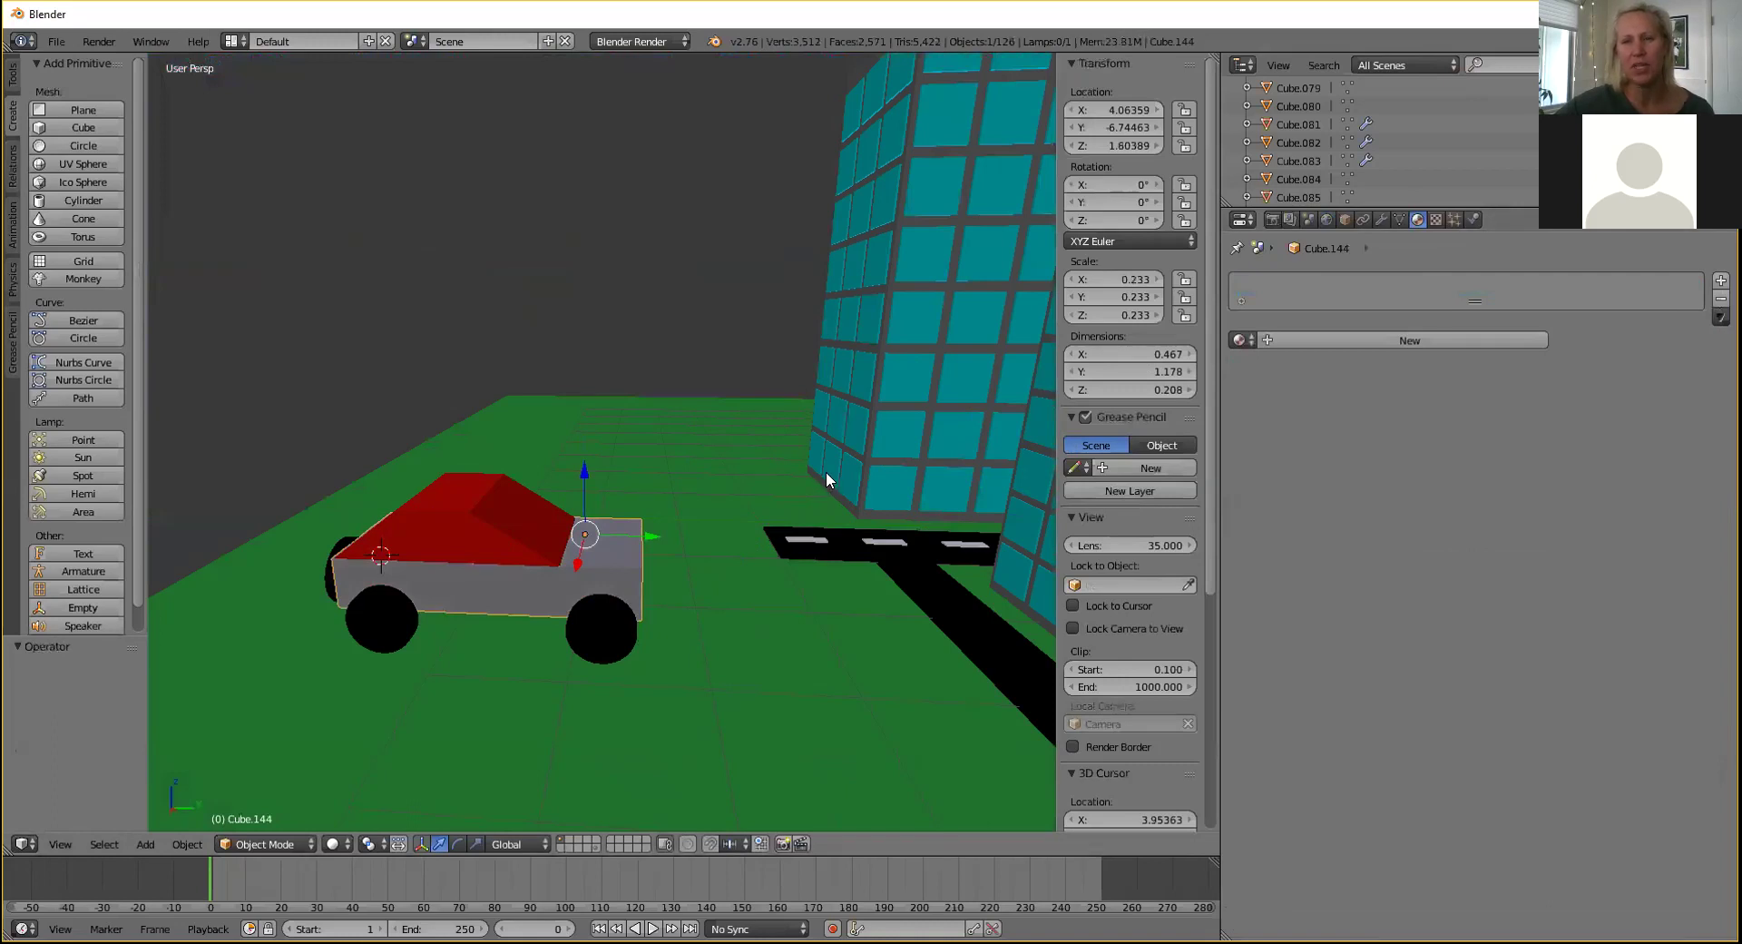
left_click(1242, 339)
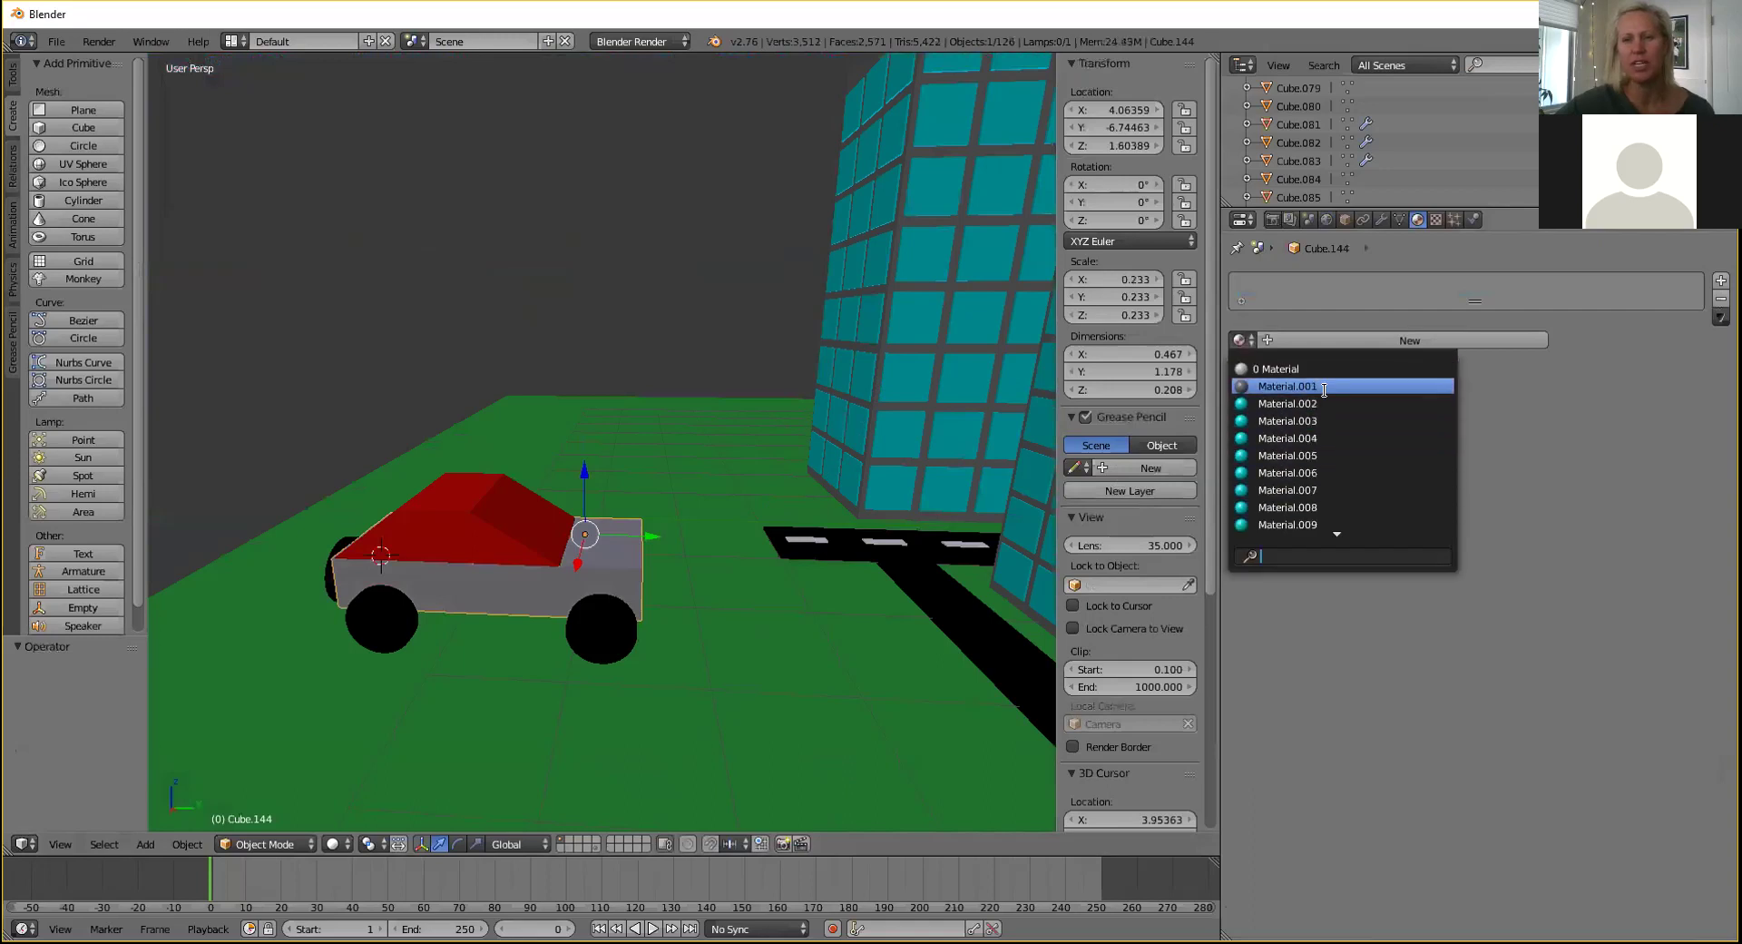
scroll(1337, 532, "down", 20)
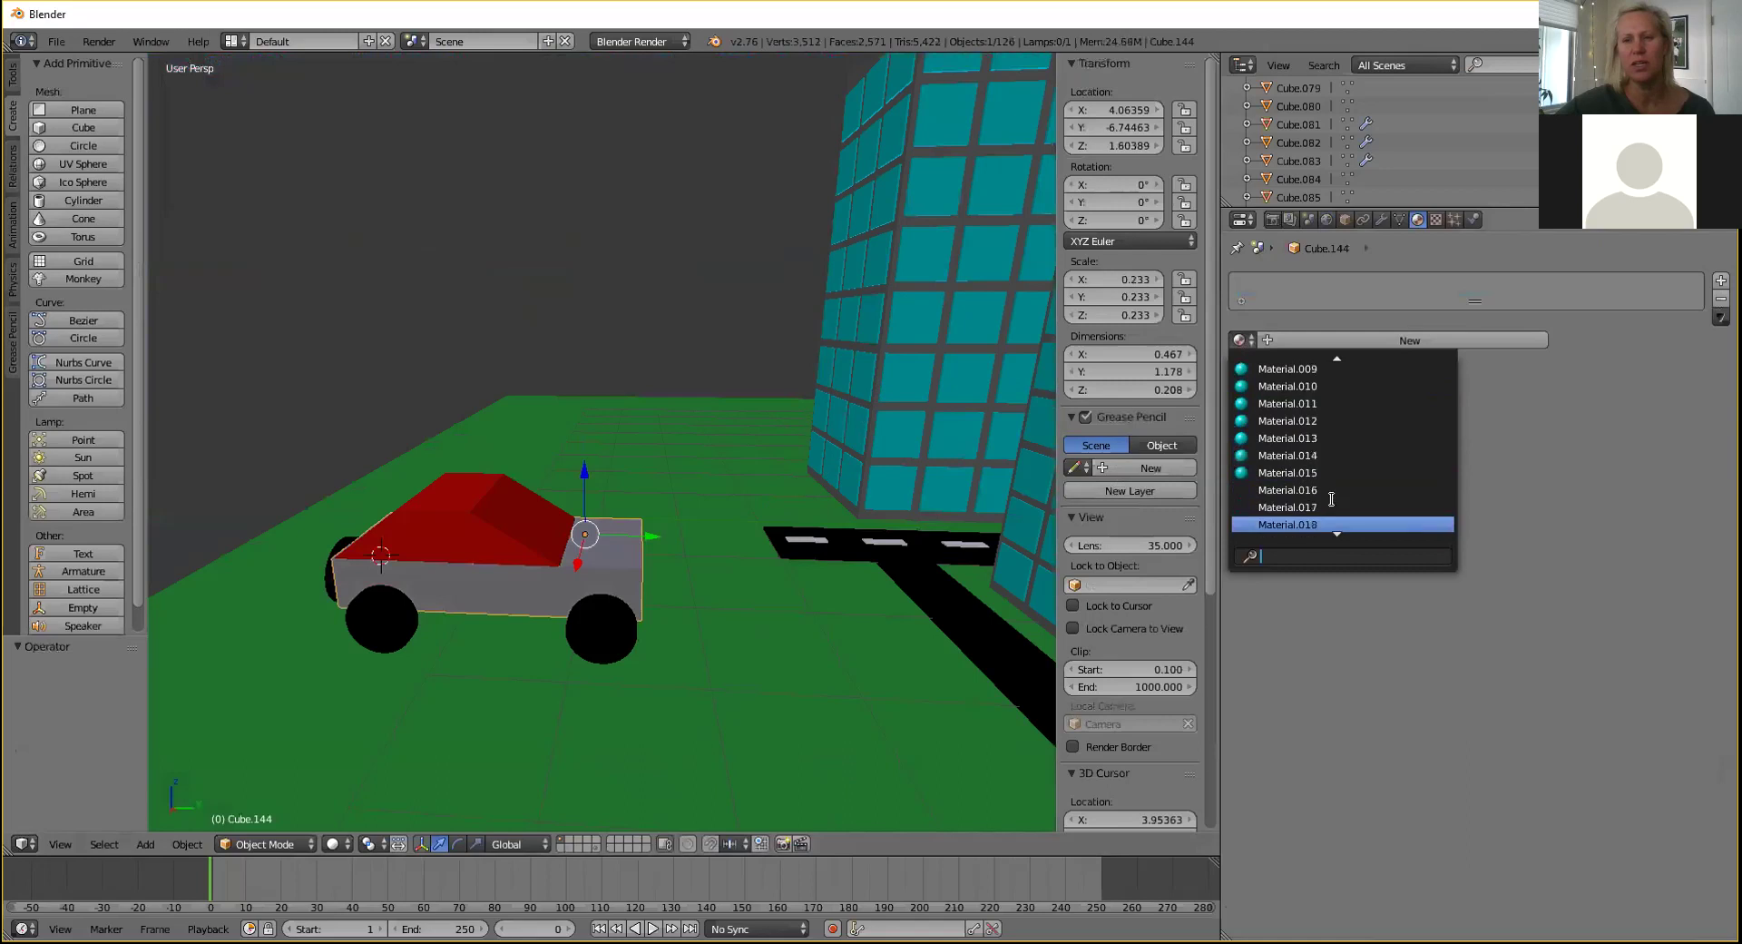
scroll(1331, 490, "down", 8)
scroll(1332, 475, "down", 20)
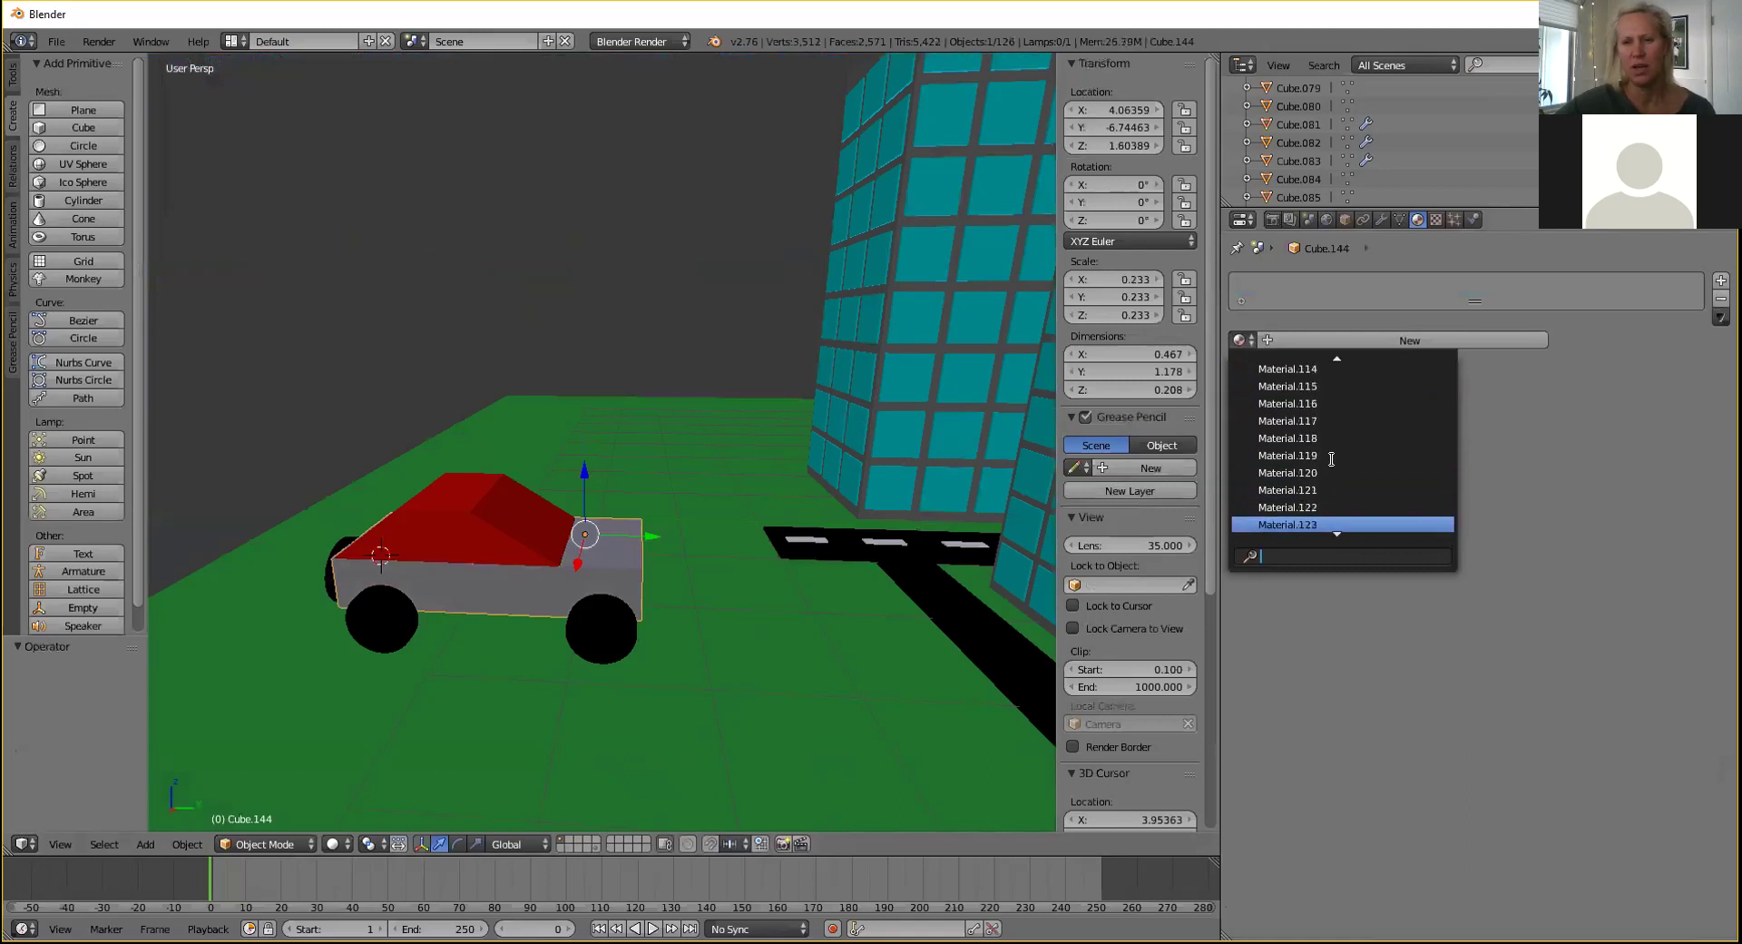
scroll(1329, 458, "down", 7)
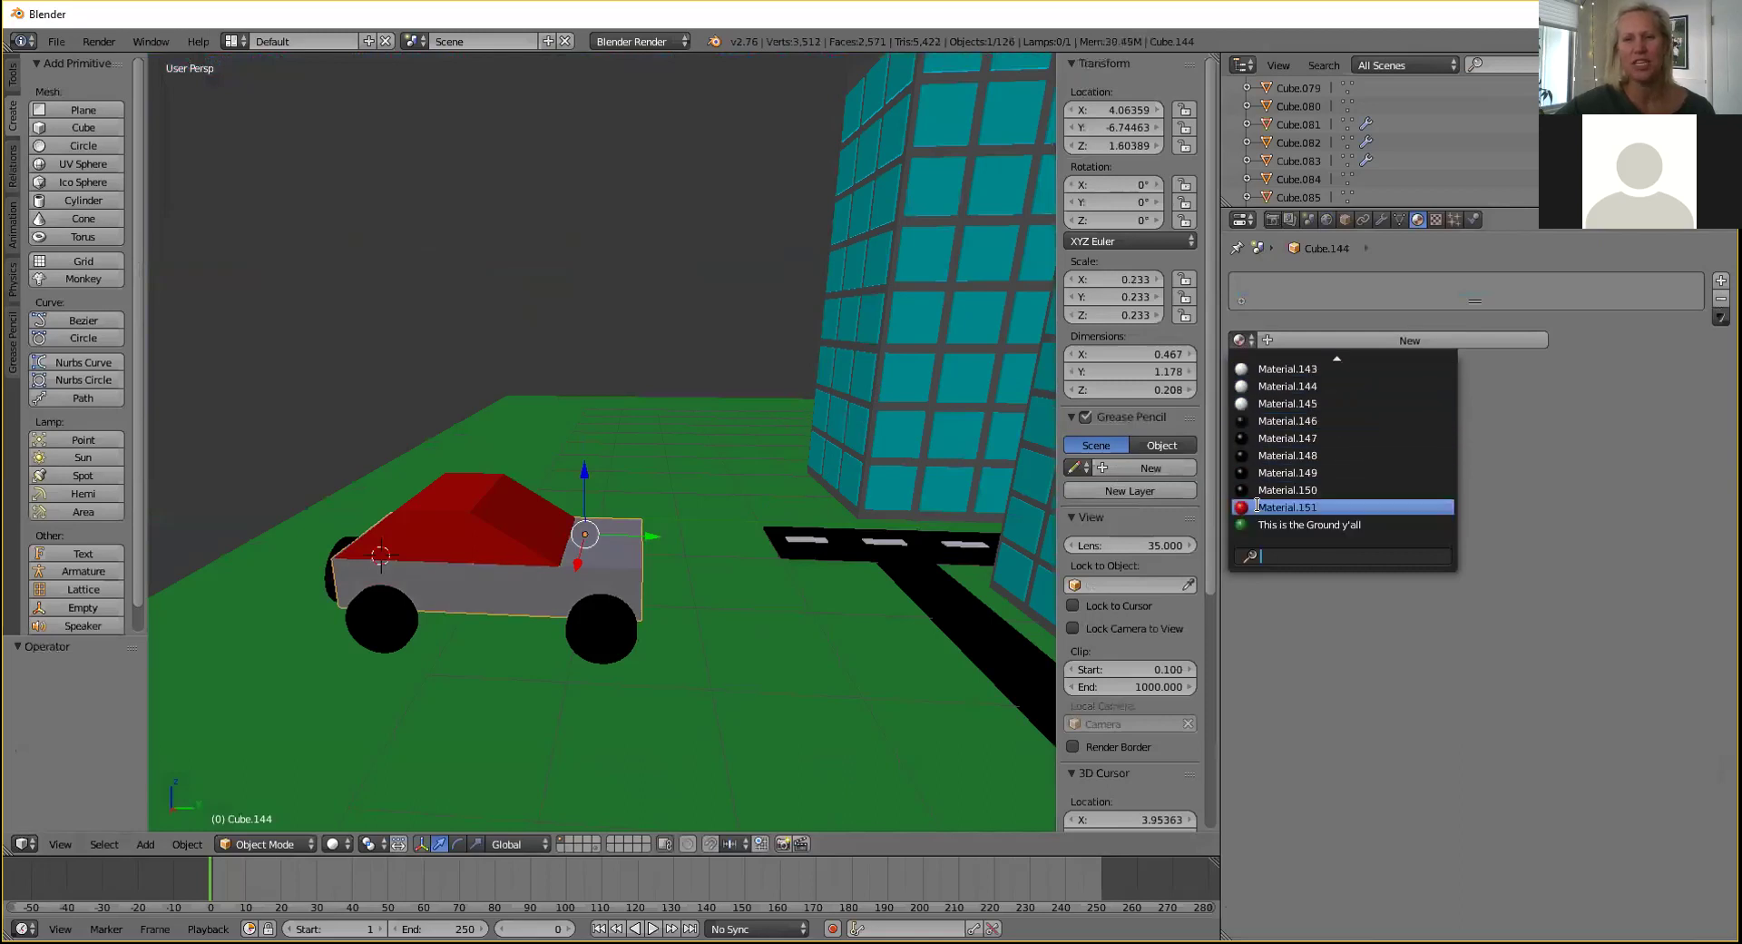
left_click(1287, 506)
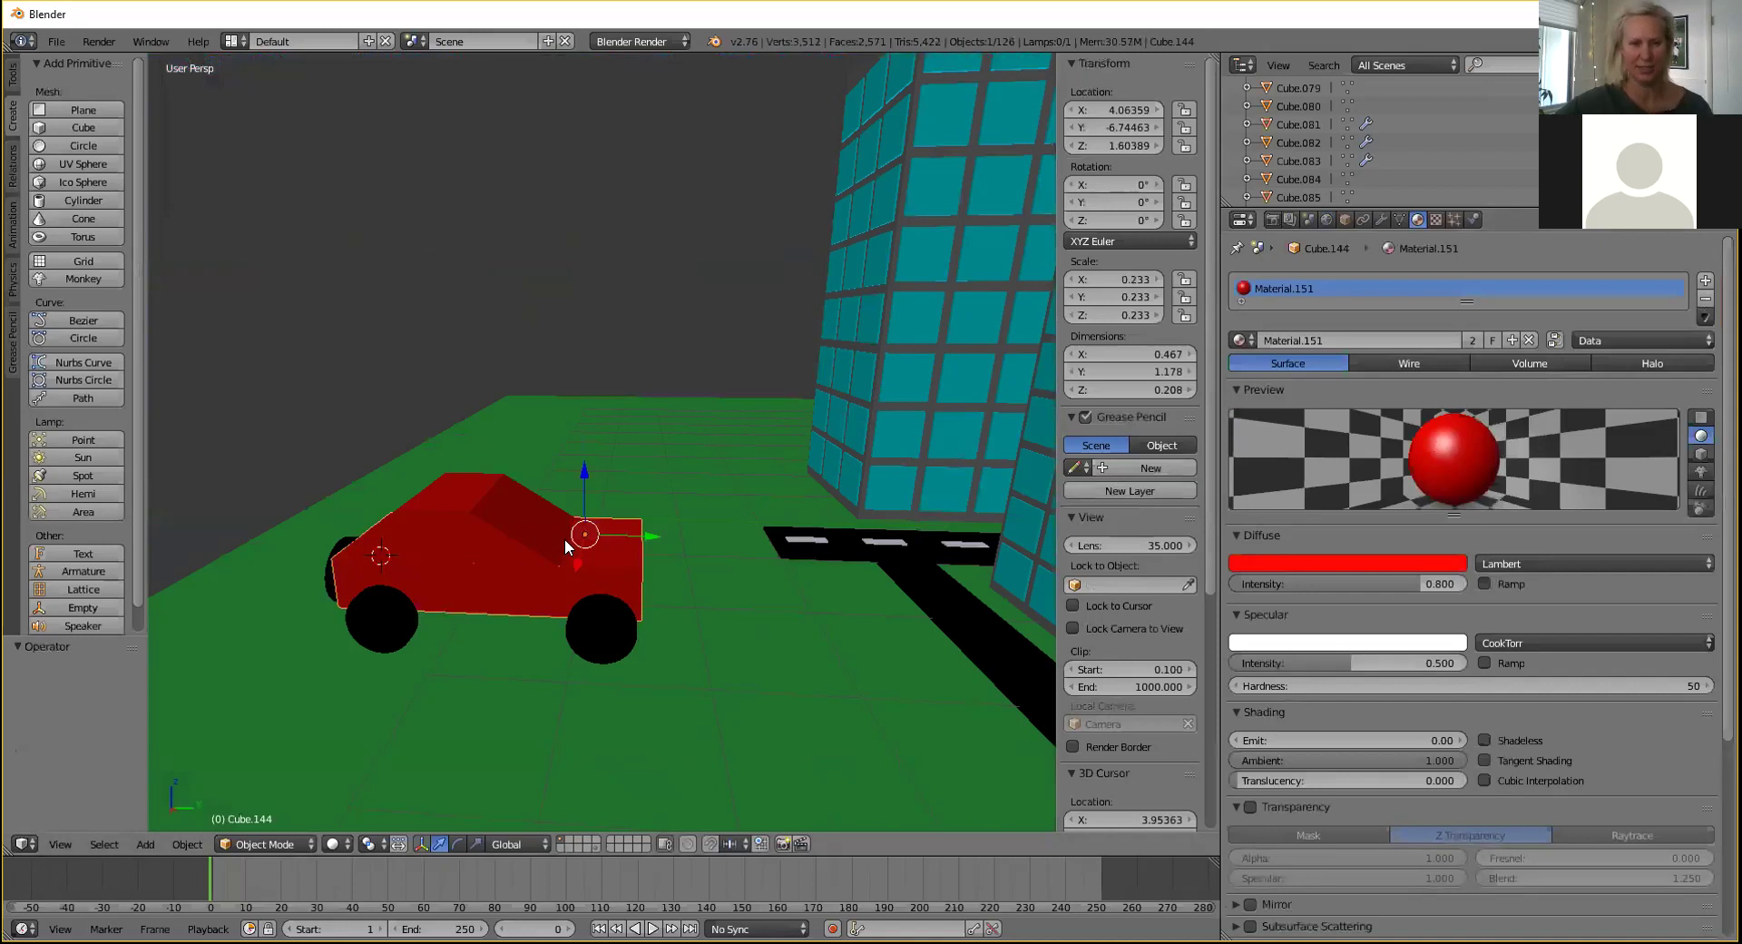
Select the car body, cabin and all wheels and join them into one object.
right_click(461, 510, "shift")
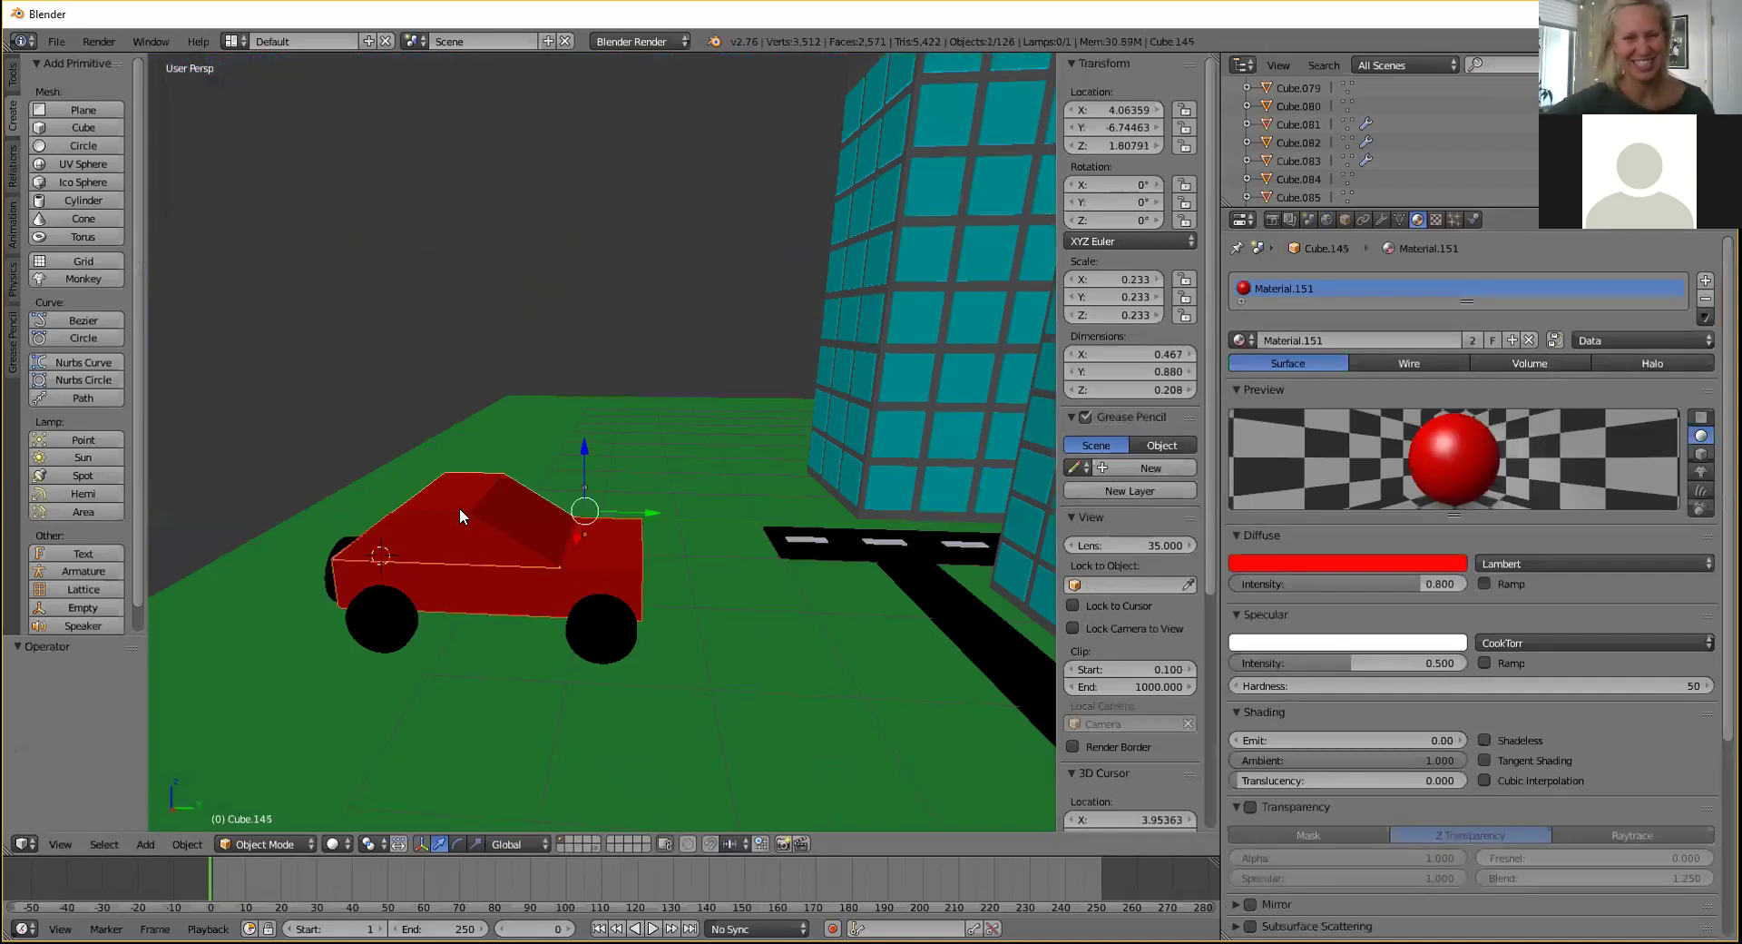
right_click(579, 625, "shift")
right_click(395, 631, "shift")
right_click(334, 591, "shift")
middle_click_drag(334, 591, 624, 526)
right_click(625, 526, "shift")
right_click(755, 590, "shift")
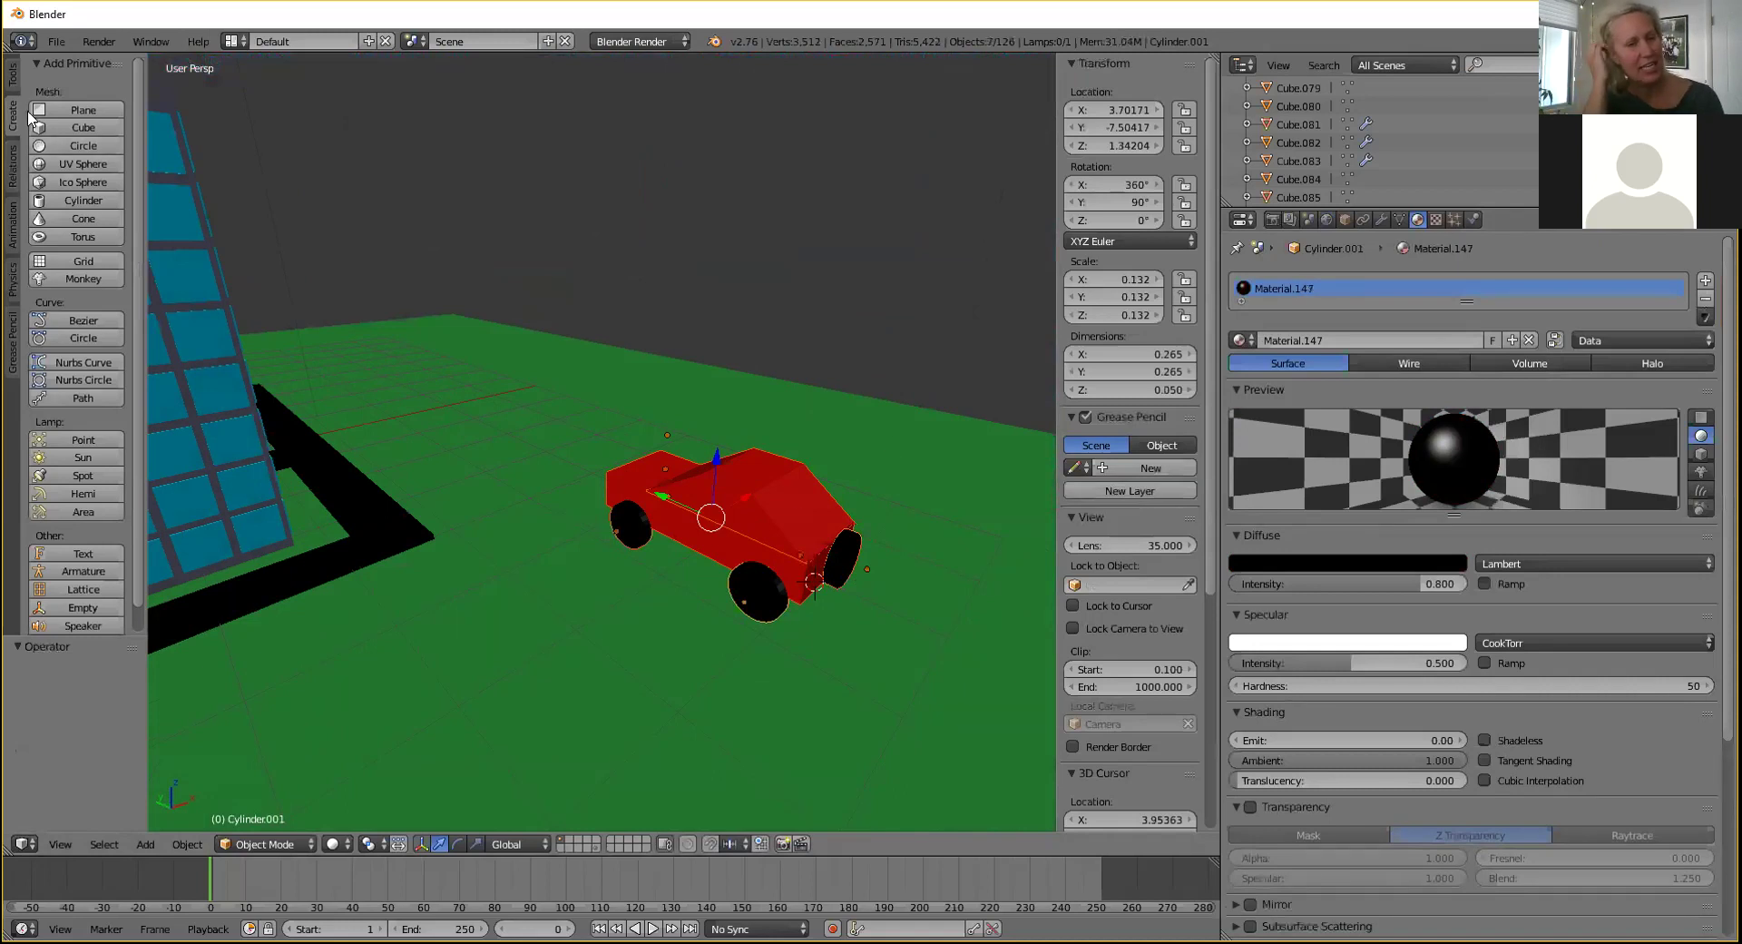
left_click(12, 82)
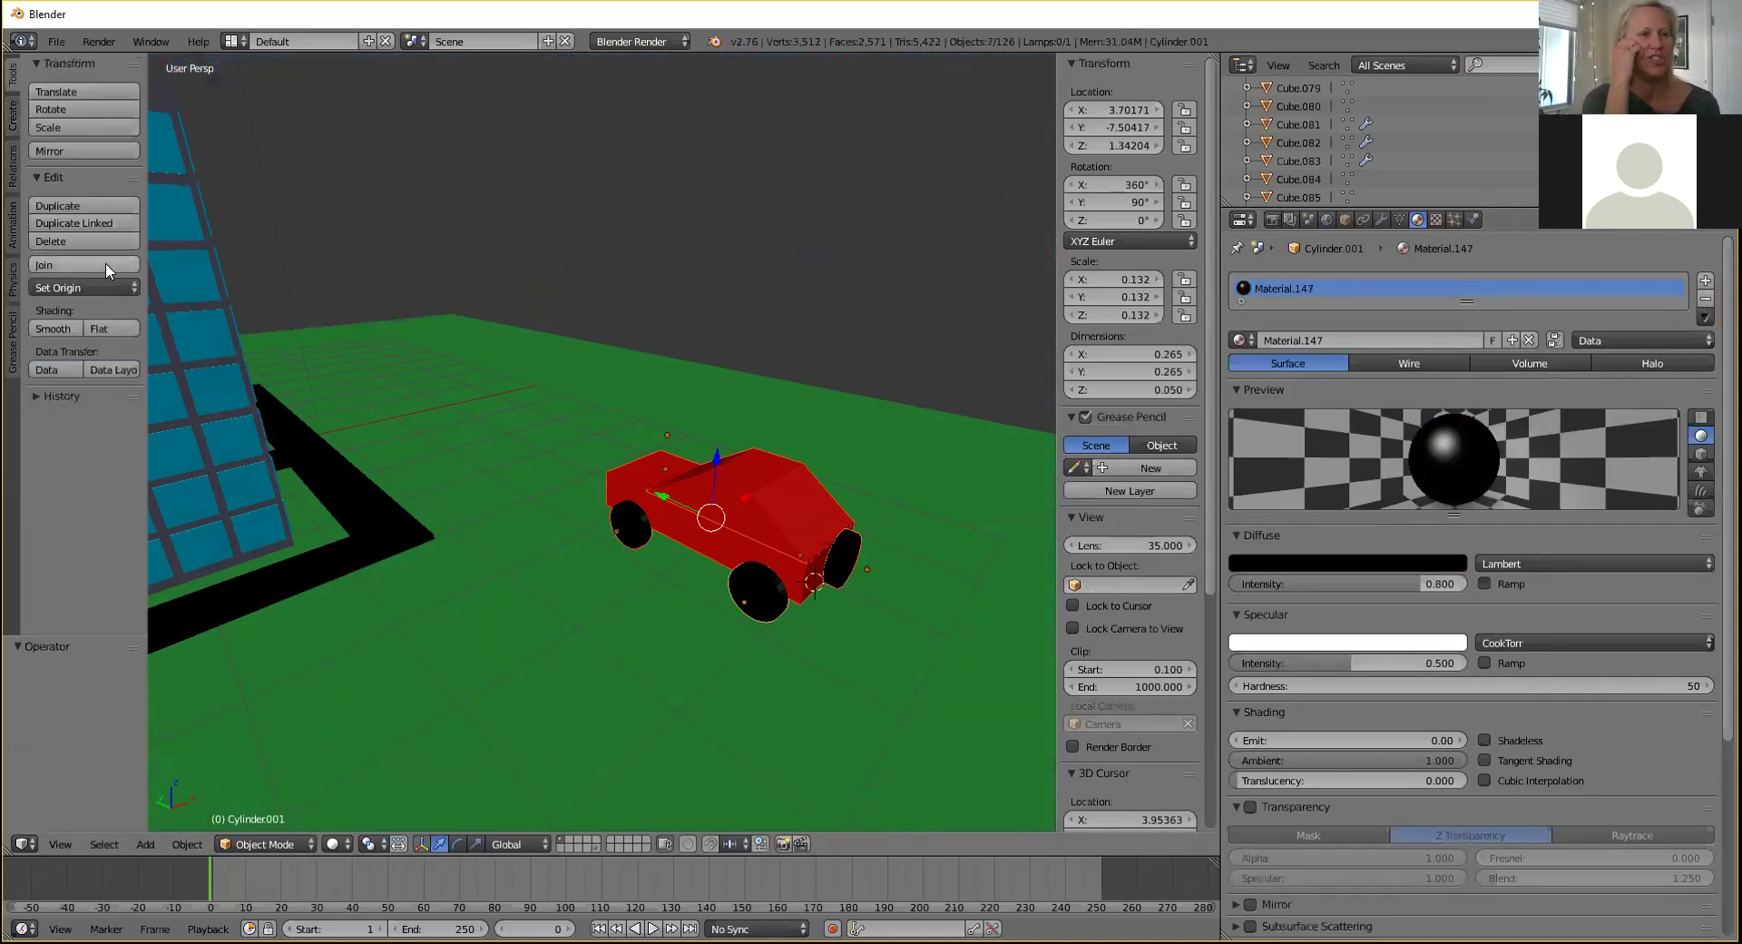
left_click(106, 264)
Shift the joined car along X and raise it along Z.
key("KP_Decimal")
key("g")
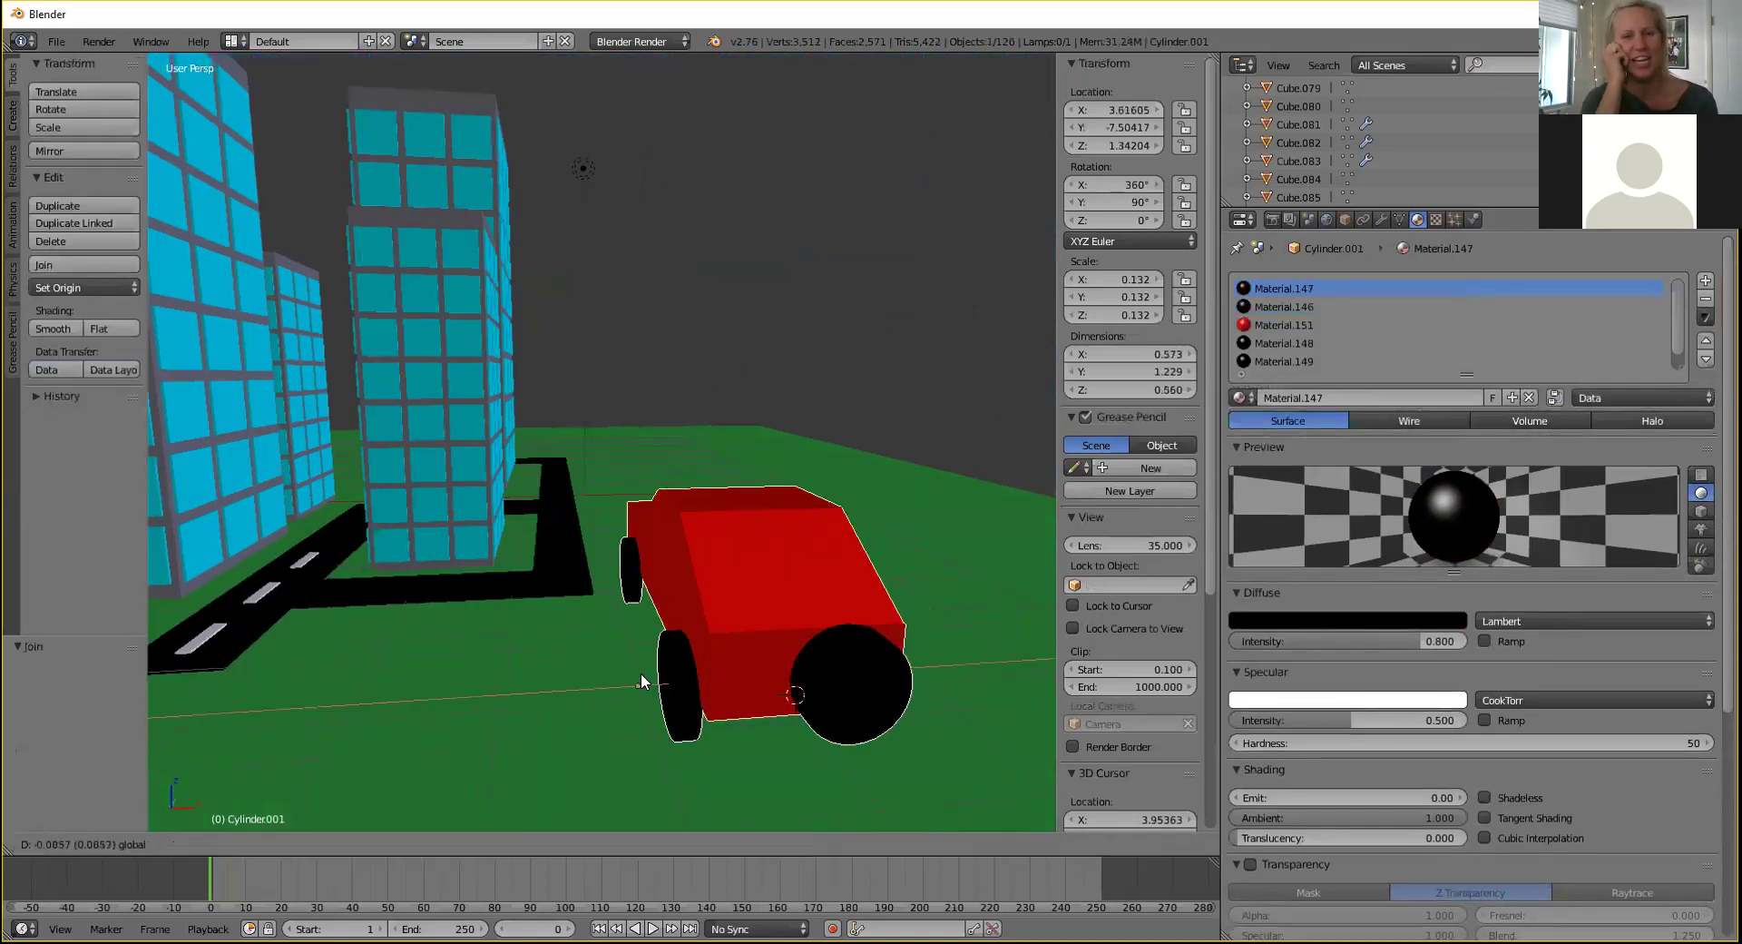
left_click(670, 672)
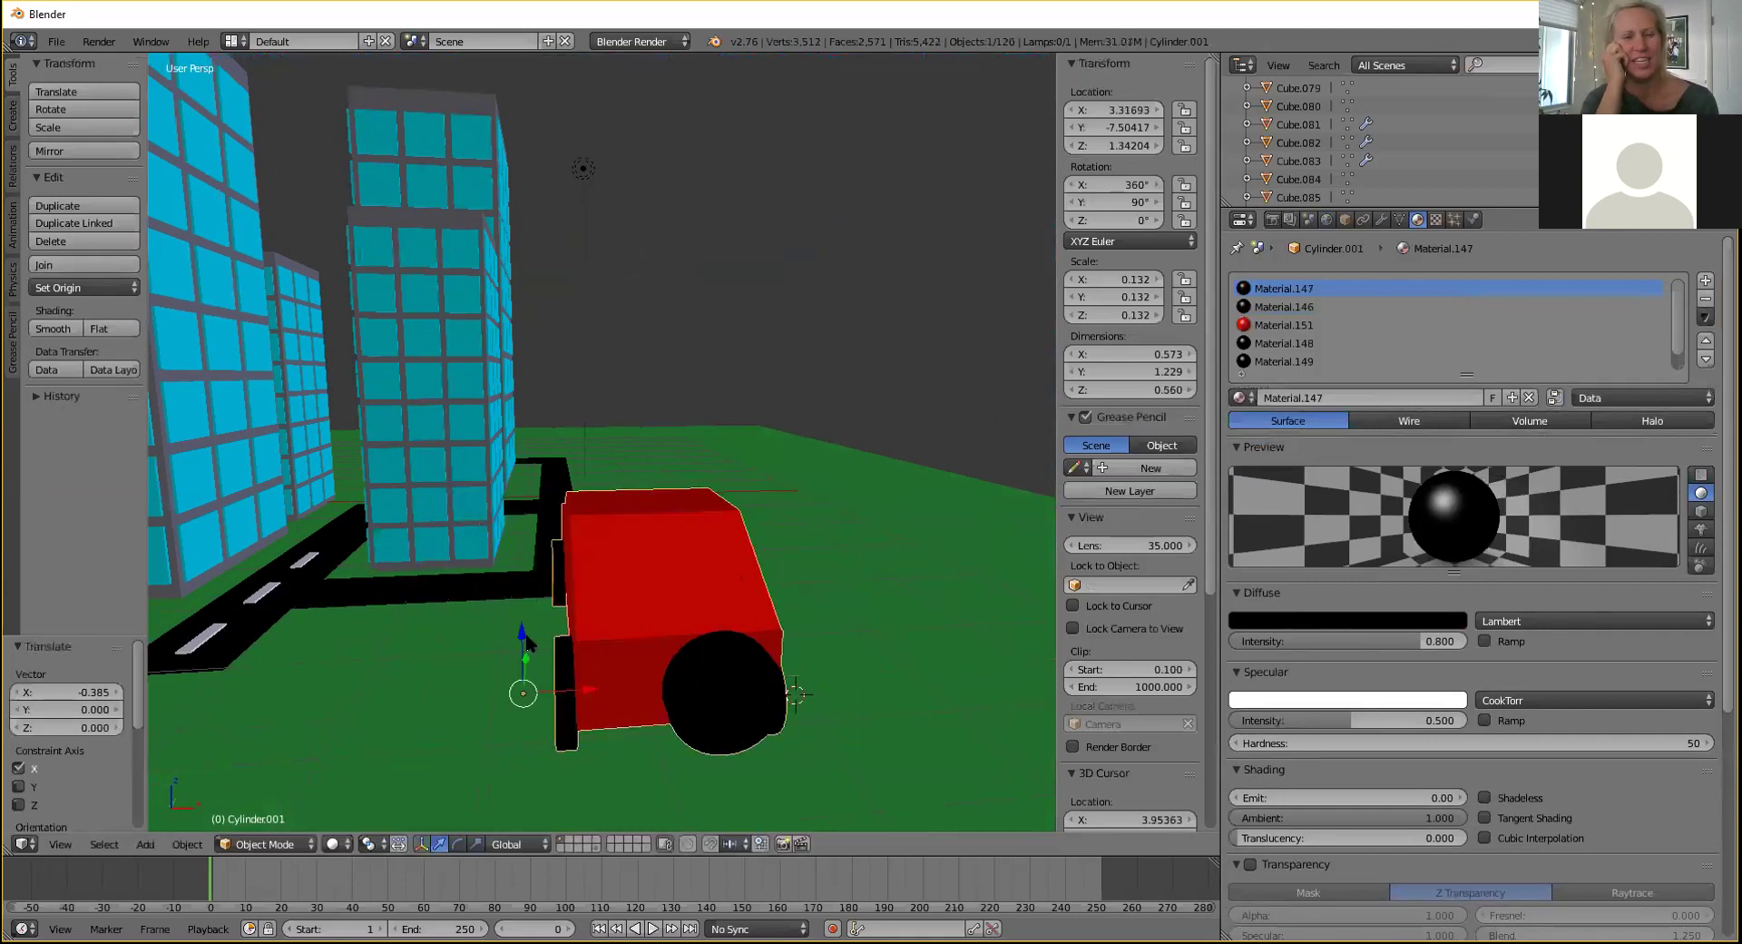
key("g")
key("z")
left_click(179, 305)
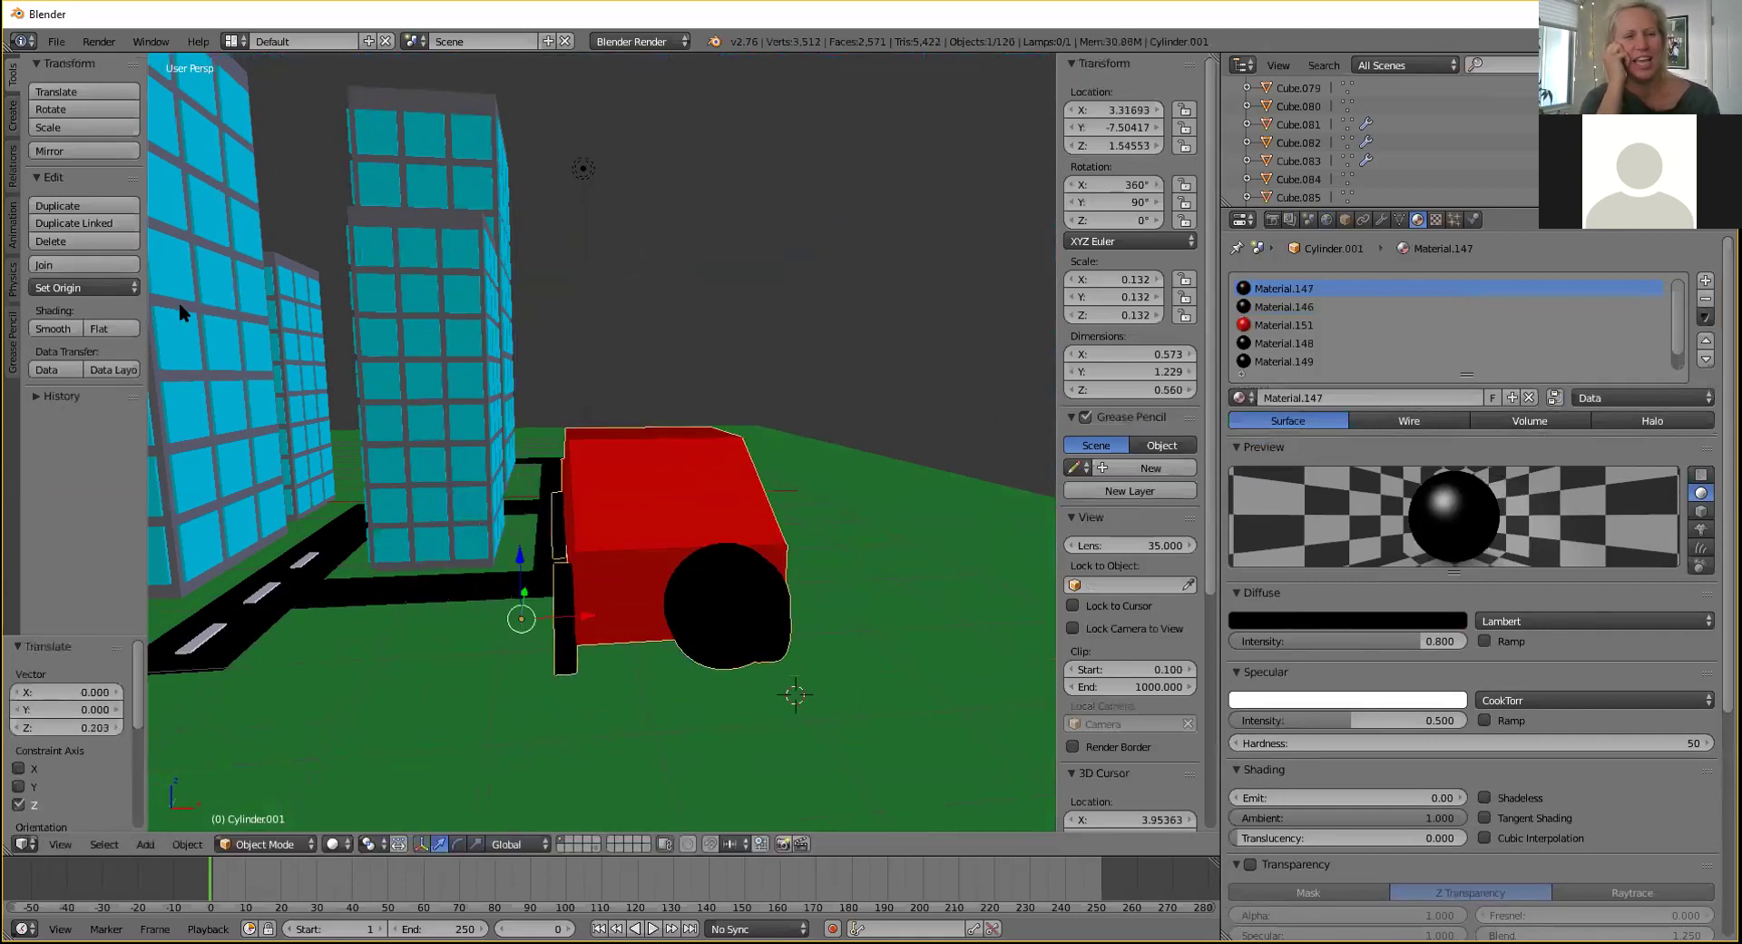
left_click(11, 116)
Paste a test duplicate car along X, delete it, and reselect the original car.
middle_click_drag(707, 290, 551, 354)
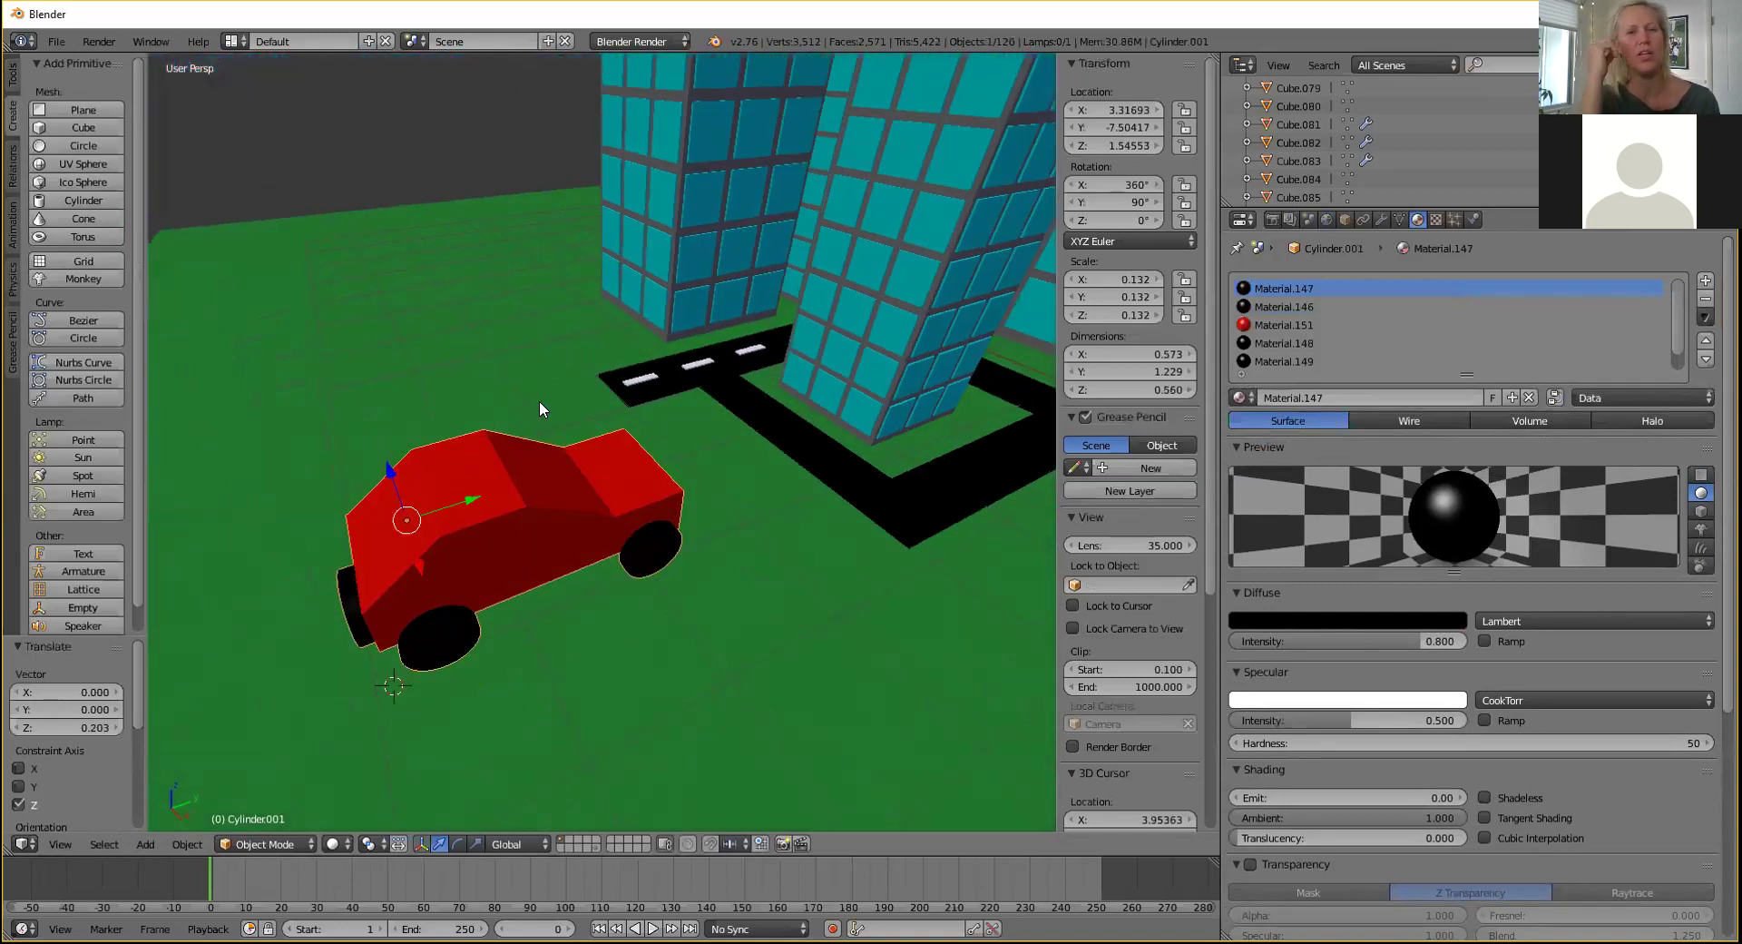
key("ctrl+v")
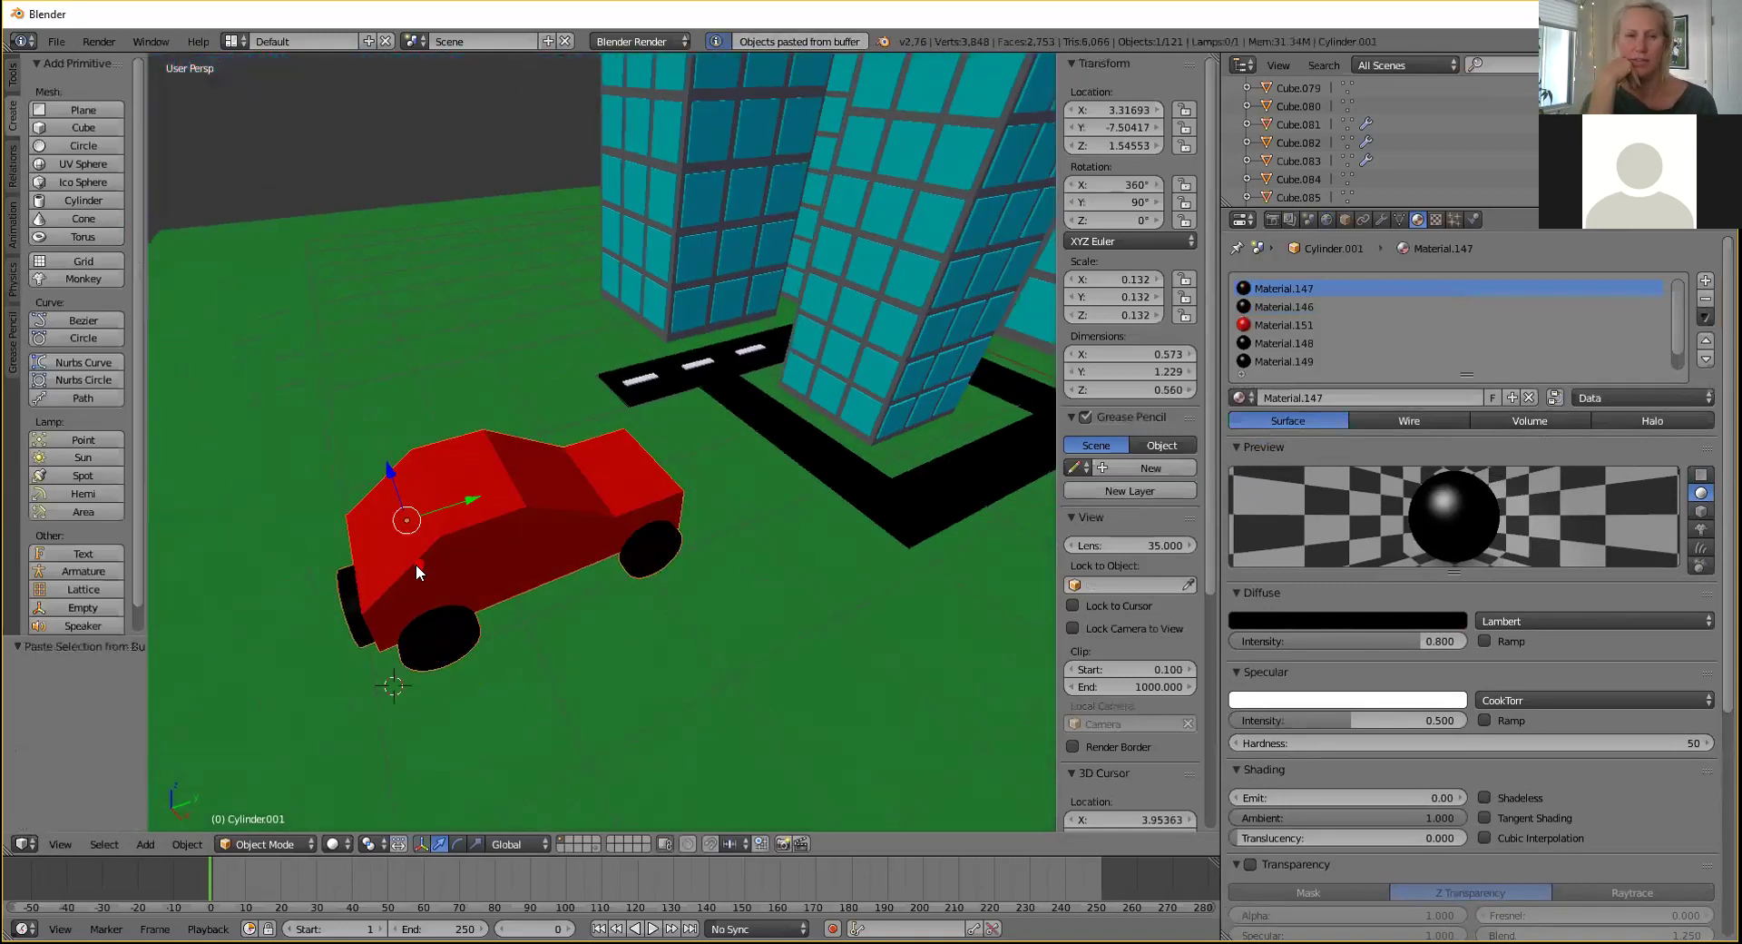
key("g")
key("x")
left_click(368, 450)
middle_click_drag(368, 450, 624, 390)
key("x")
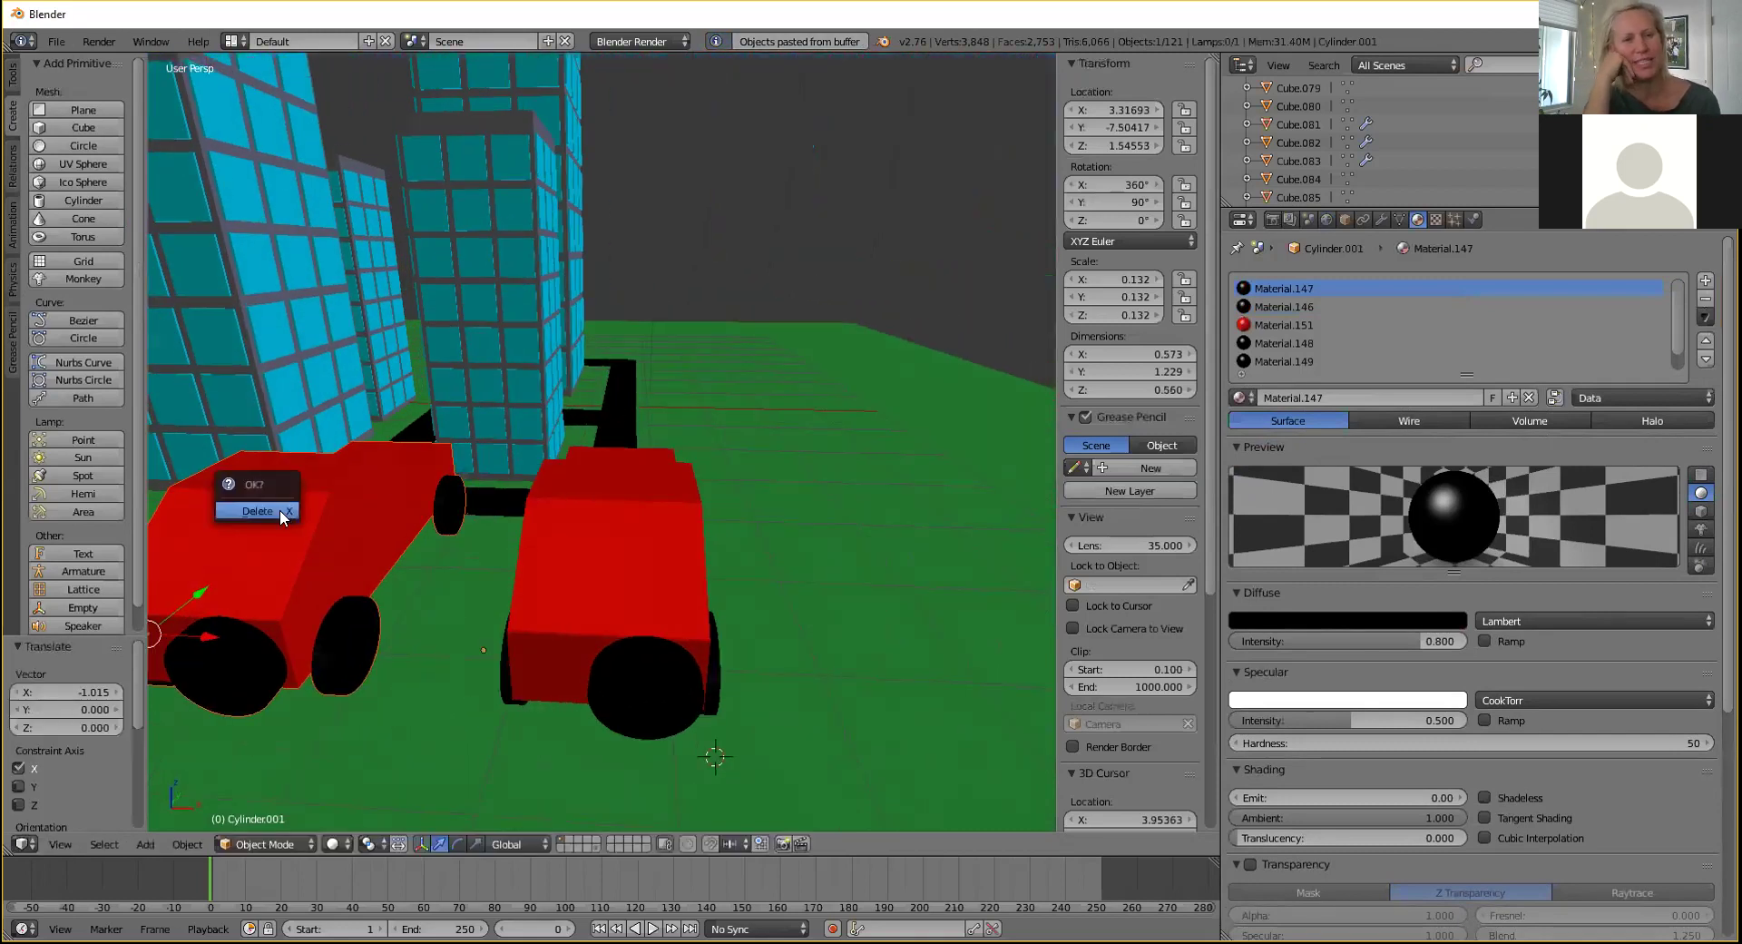
left_click(280, 510)
right_click(648, 543)
Scale the car down further and move it along X beside the road near the buildings.
key("s")
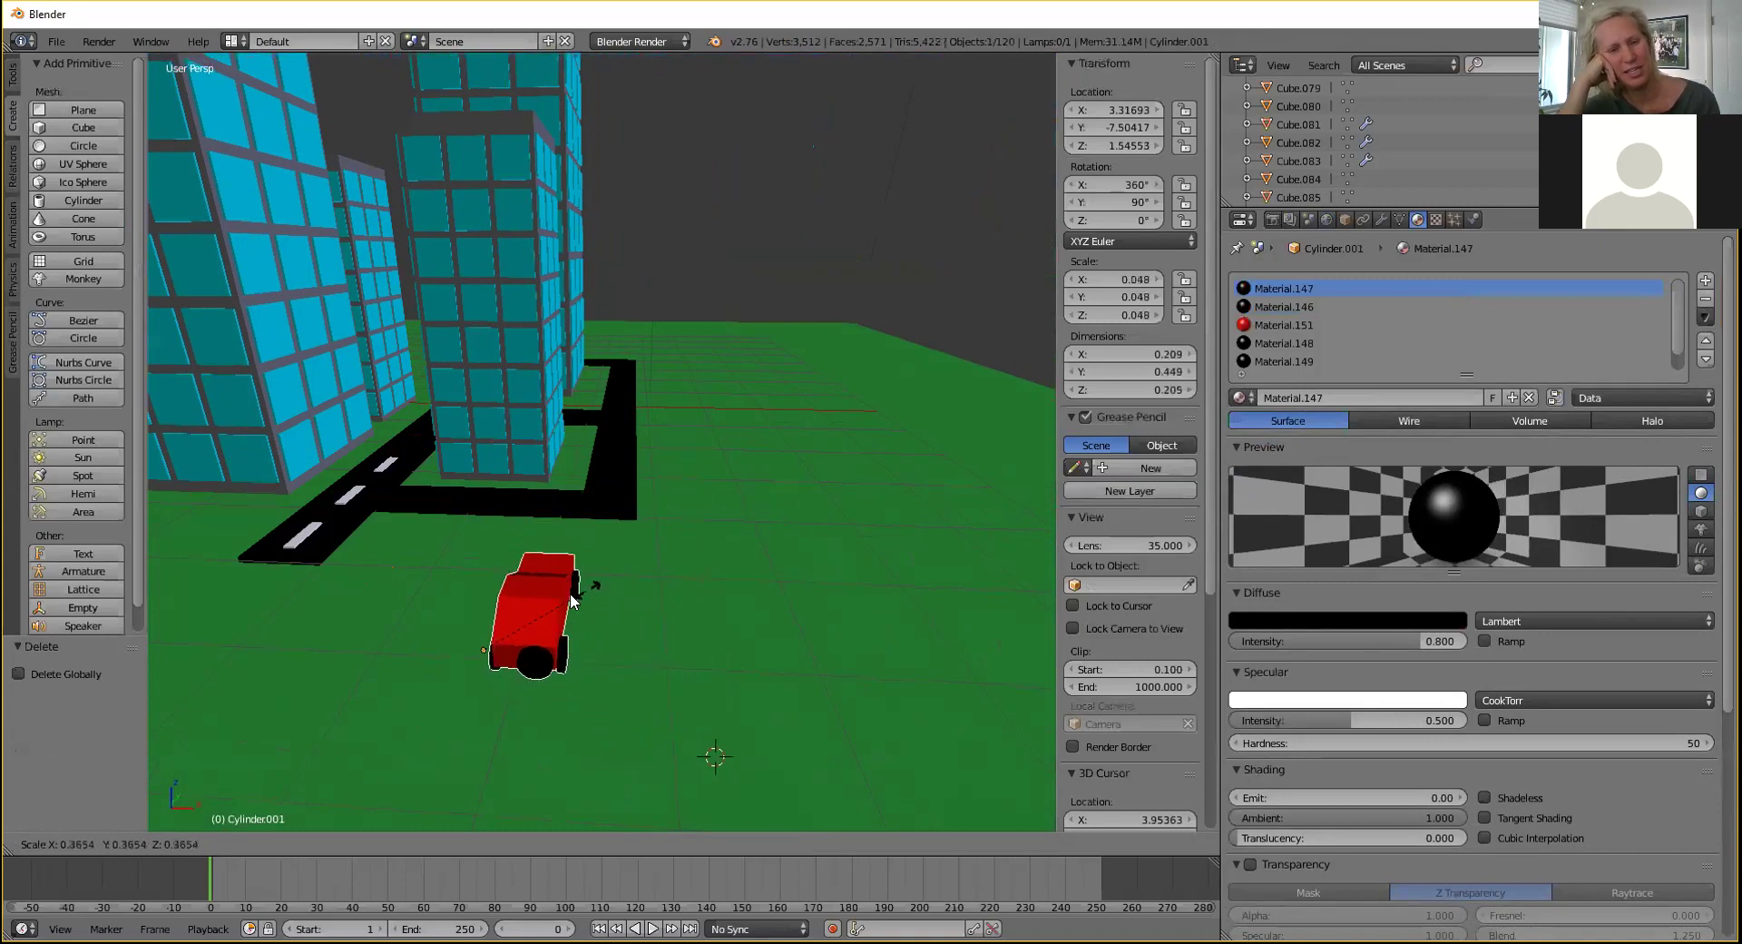
left_click(545, 606)
middle_click_drag(597, 565, 550, 652)
key("g")
key("x")
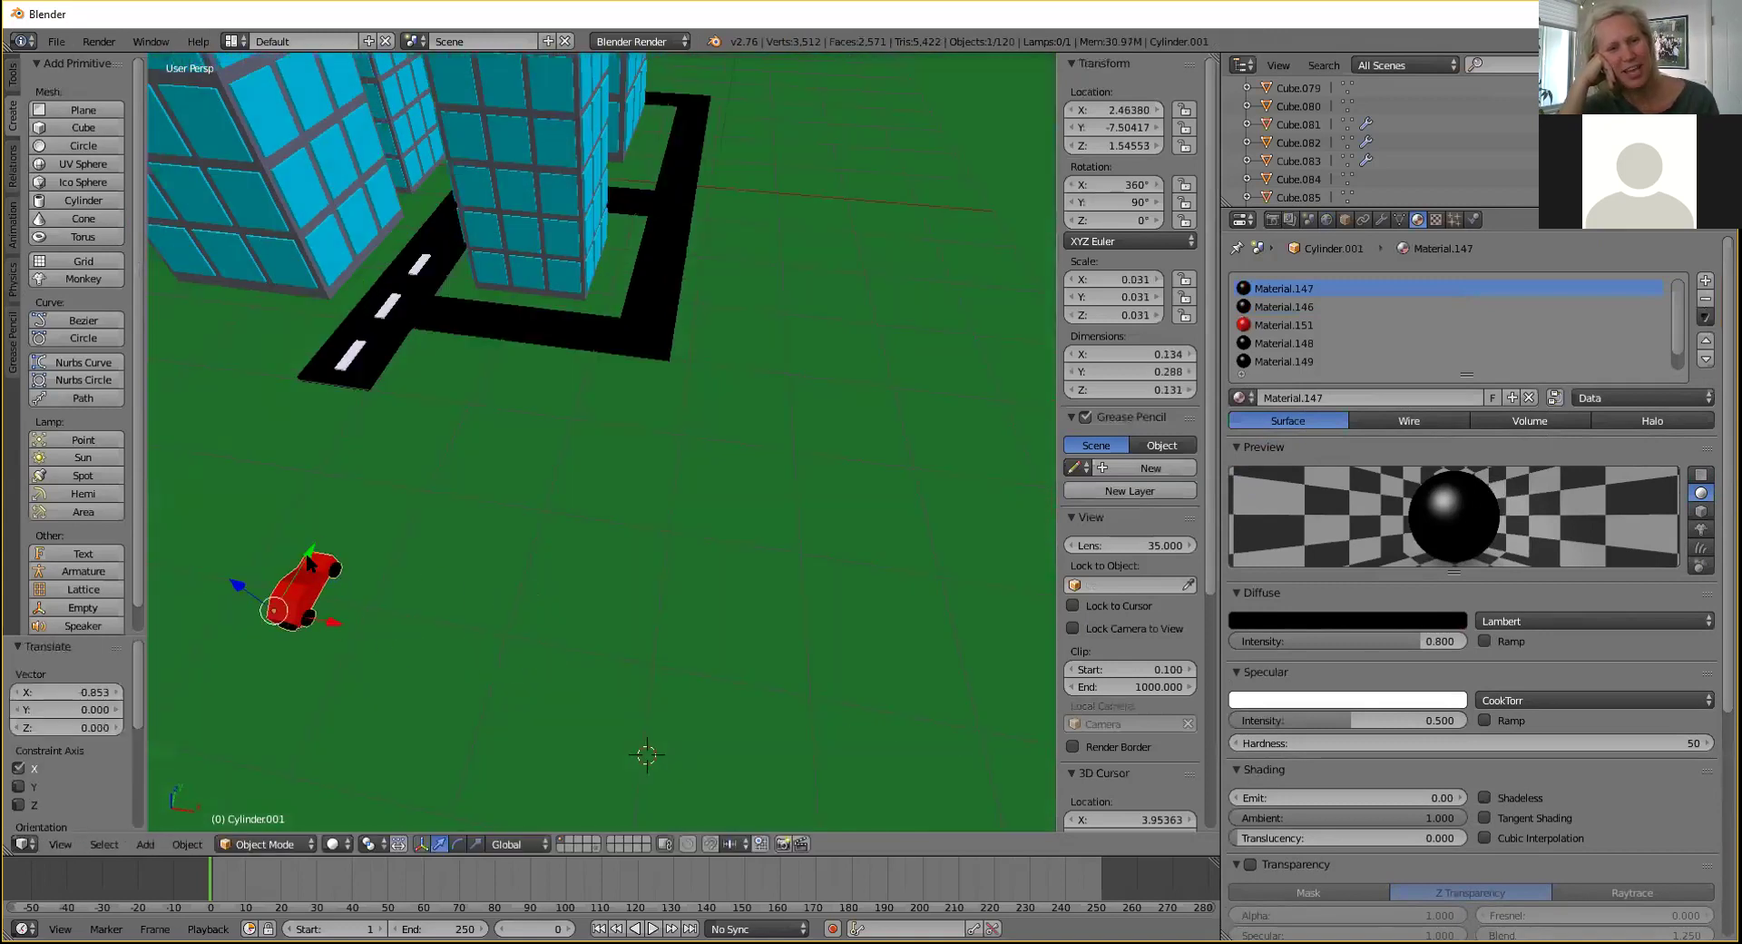
left_click(457, 307)
Slide the car left onto the black road and lower it onto the road surface.
middle_click_drag(706, 412, 991, 574, "shift")
scroll(787, 460, "up", 2)
left_click_drag(728, 367, 622, 399)
scroll(653, 411, "up", 3)
middle_click_drag(647, 346, 639, 450, "shift")
left_click_drag(639, 450, 625, 455)
middle_click_drag(624, 454, 654, 477)
left_click_drag(530, 373, 515, 631)
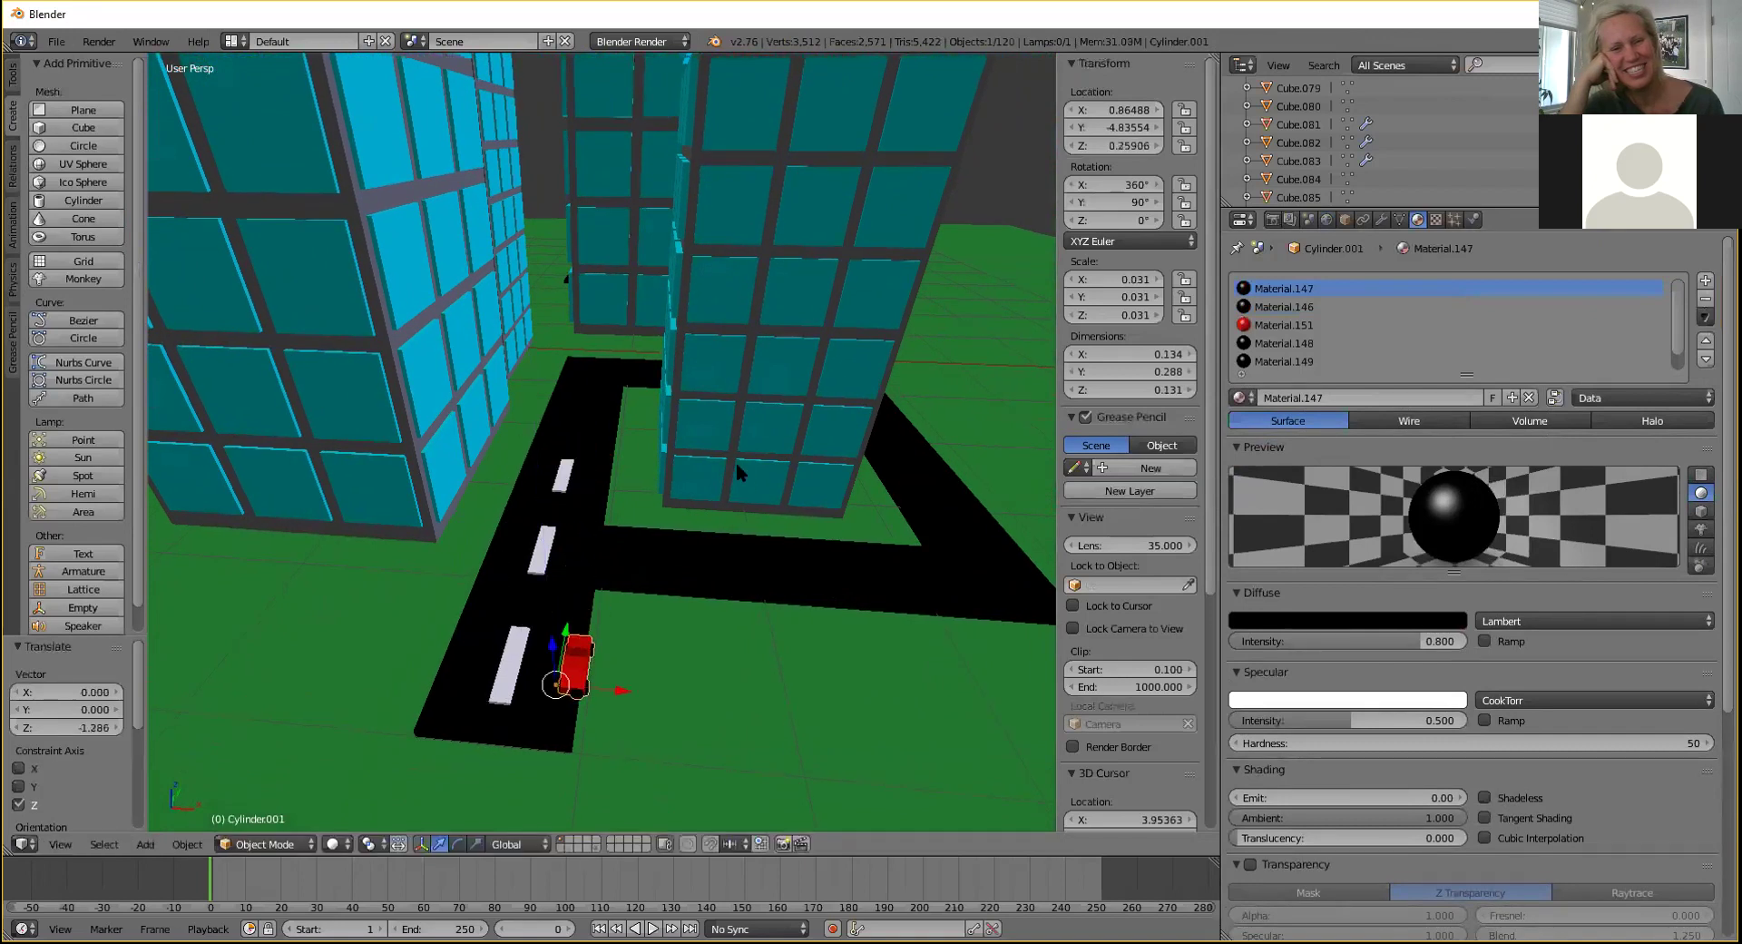
scroll(679, 368, "down", 1)
scroll(676, 378, "up", 1)
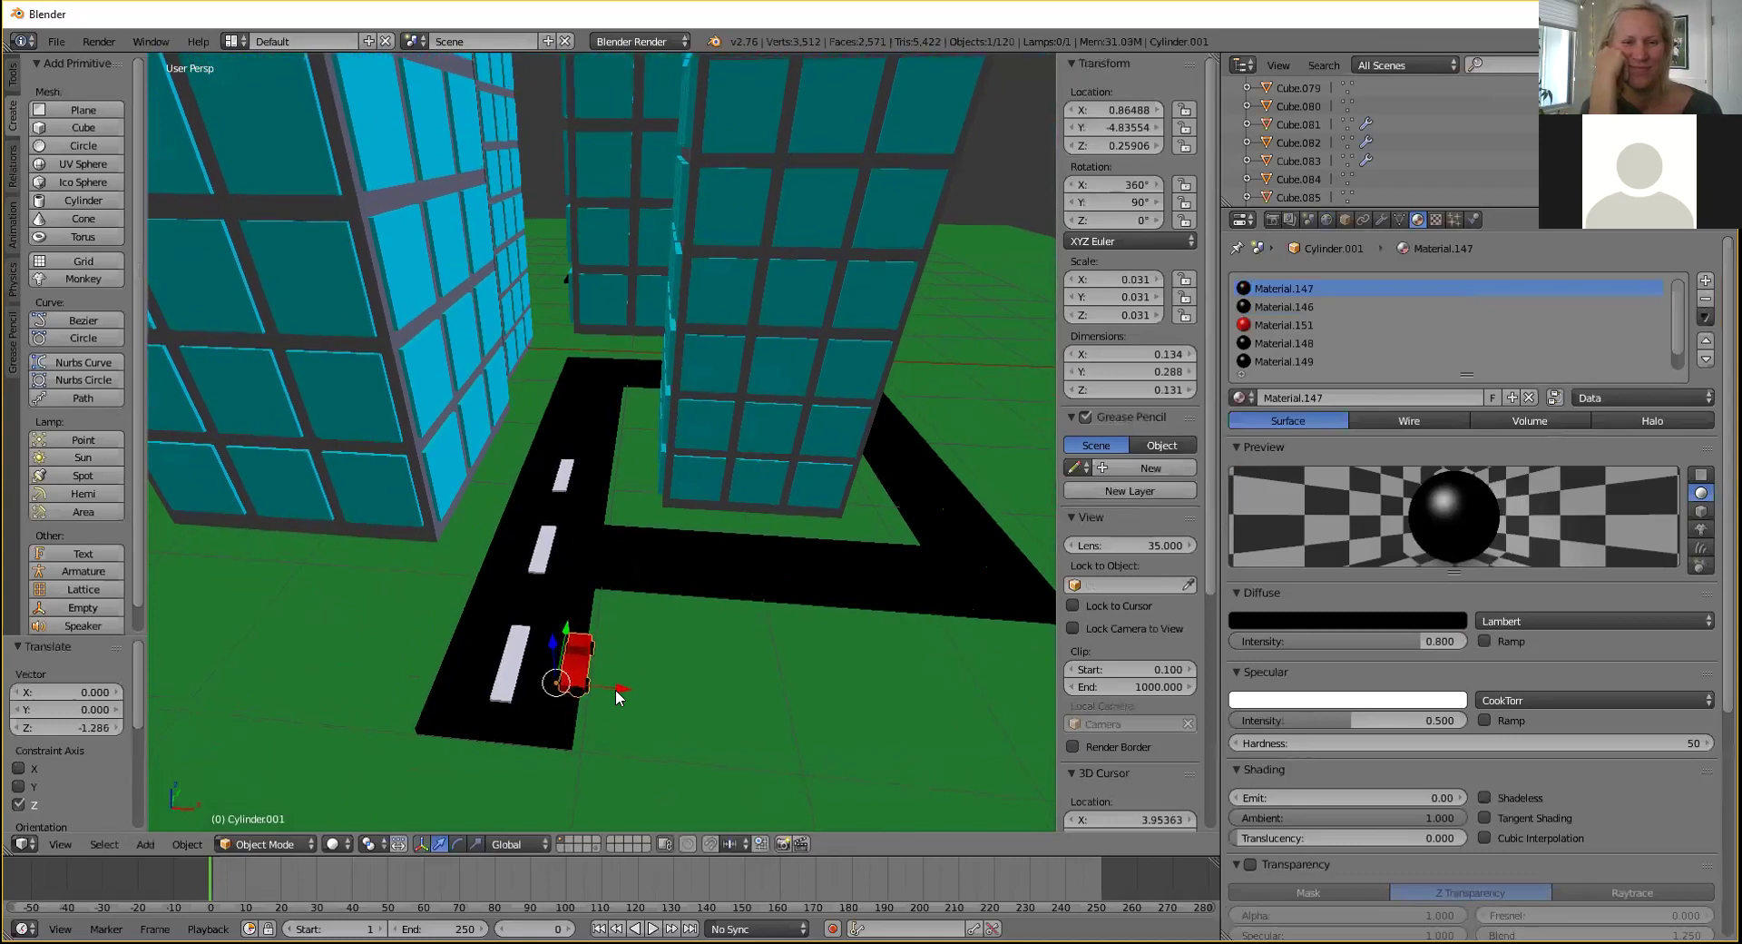
left_click_drag(616, 695, 593, 695)
Pan and zoom the view to look over the car on the road.
middle_click_drag(670, 432, 661, 349, "shift")
middle_click_drag(623, 497, 613, 287, "shift")
middle_click_drag(617, 436, 625, 245, "shift")
middle_click_drag(588, 510, 624, 226, "shift")
middle_click_drag(581, 453, 662, 503, "shift")
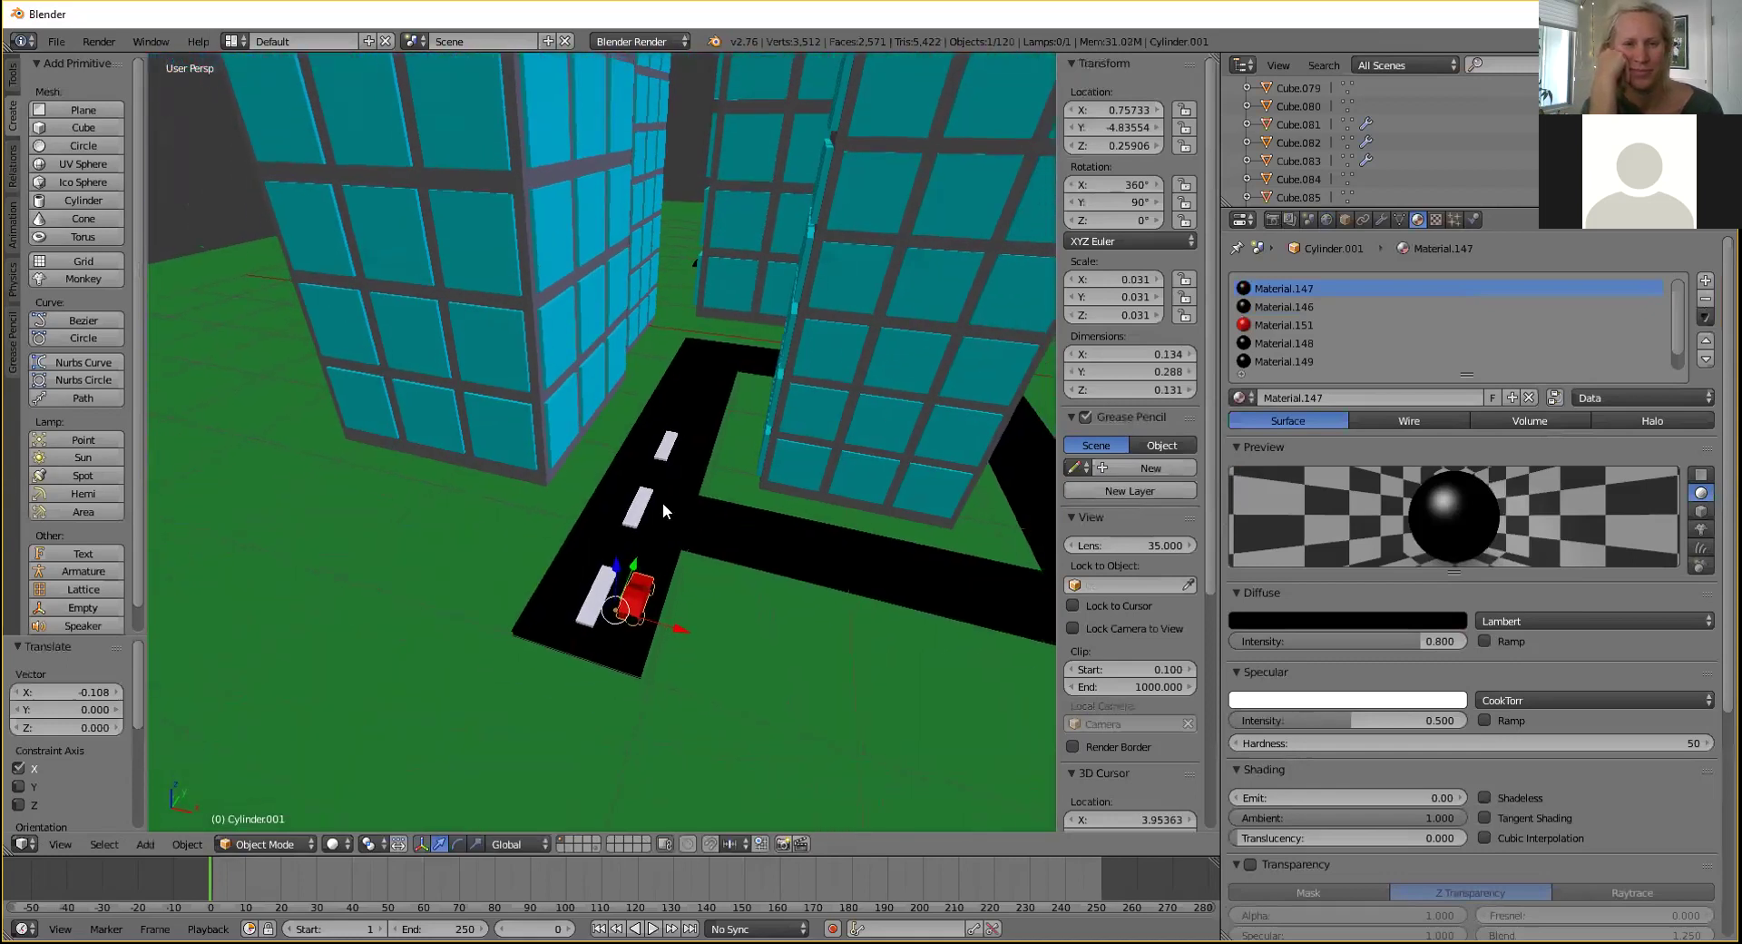
scroll(653, 494, "down", 8)
Select every object and scale the whole city up about fifteen times.
key("a")
key("a")
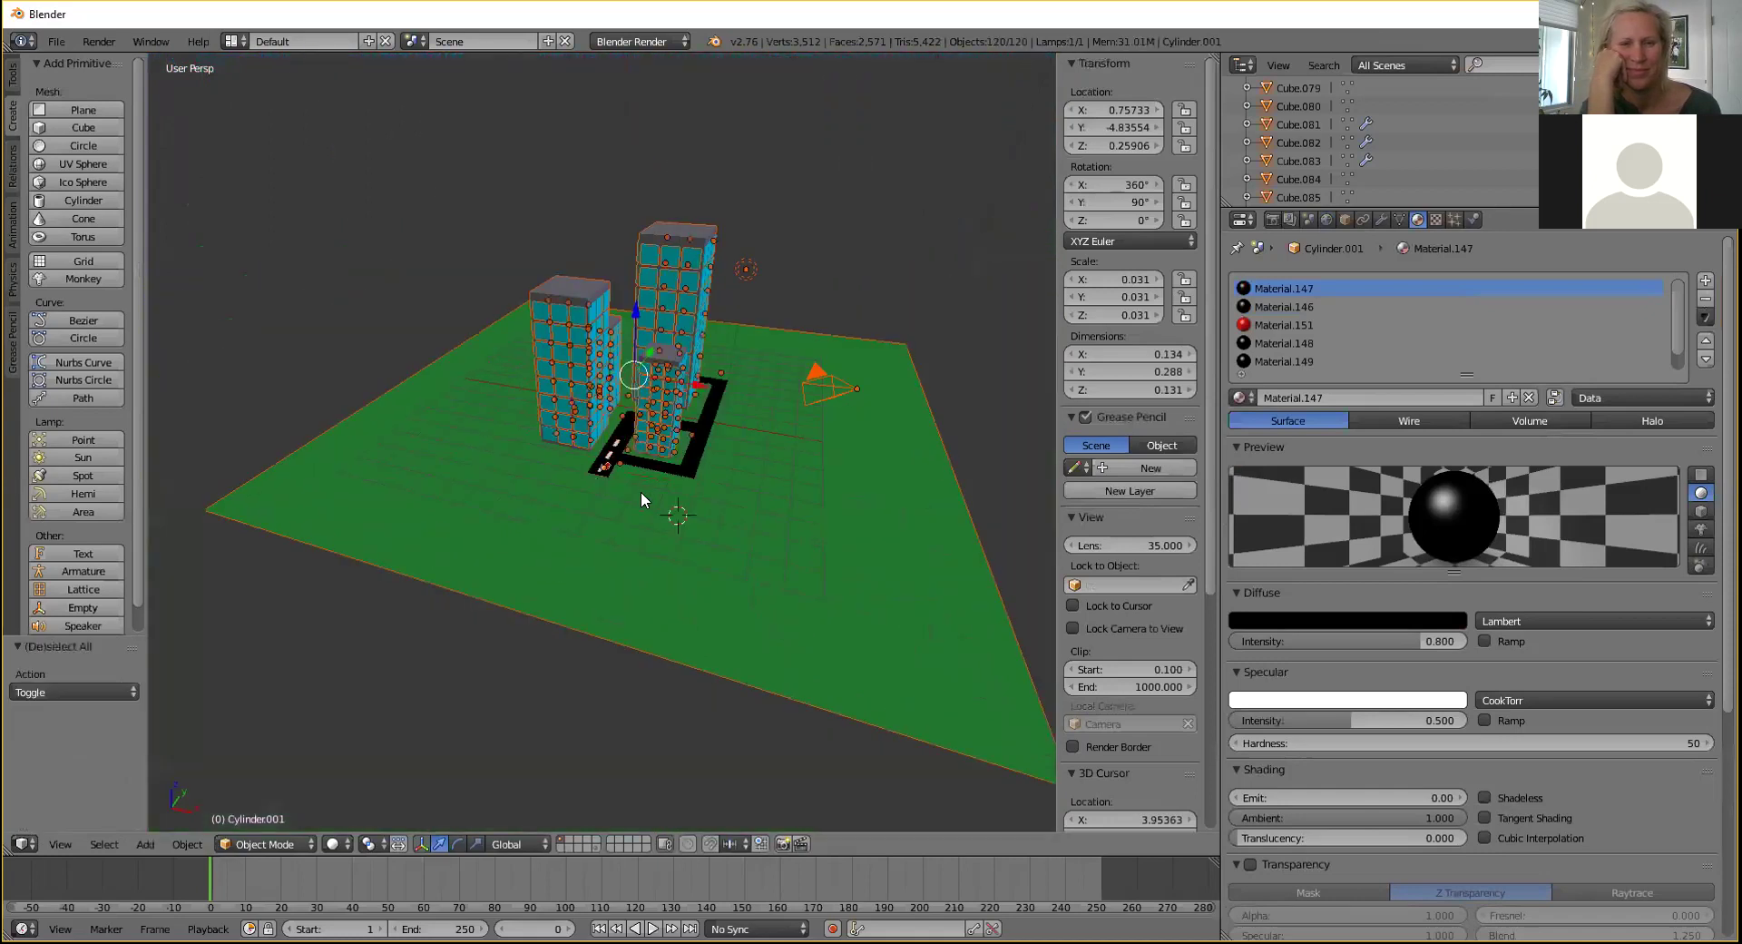
scroll(643, 486, "down", 4)
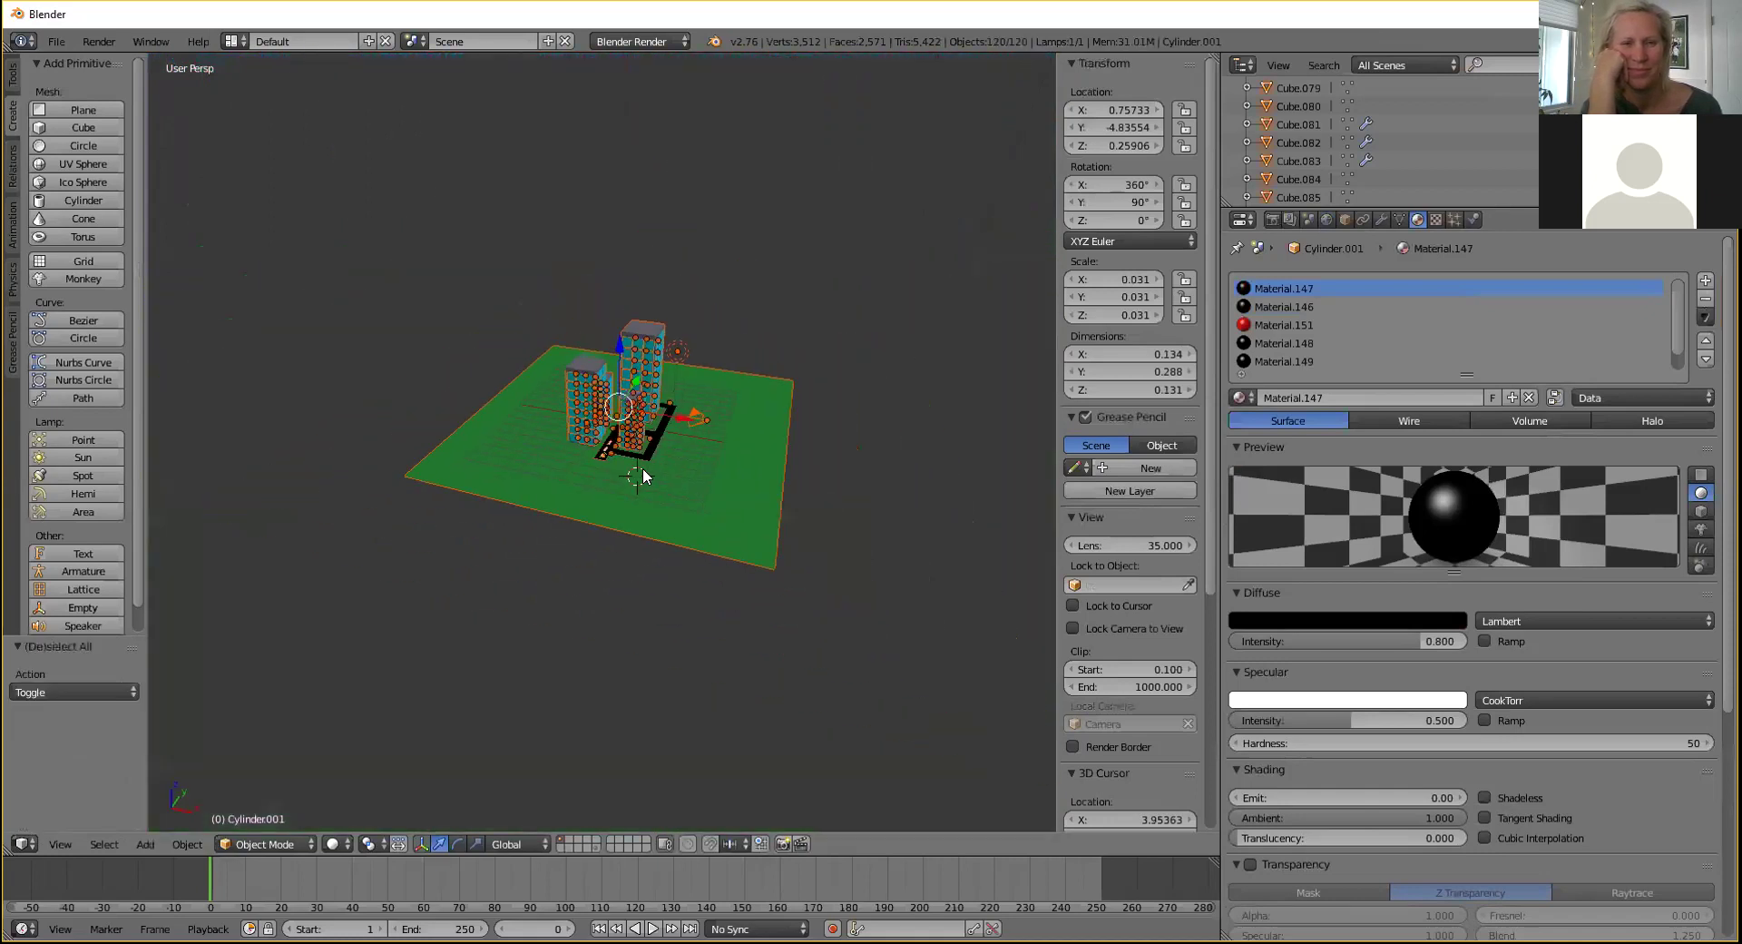
key("s")
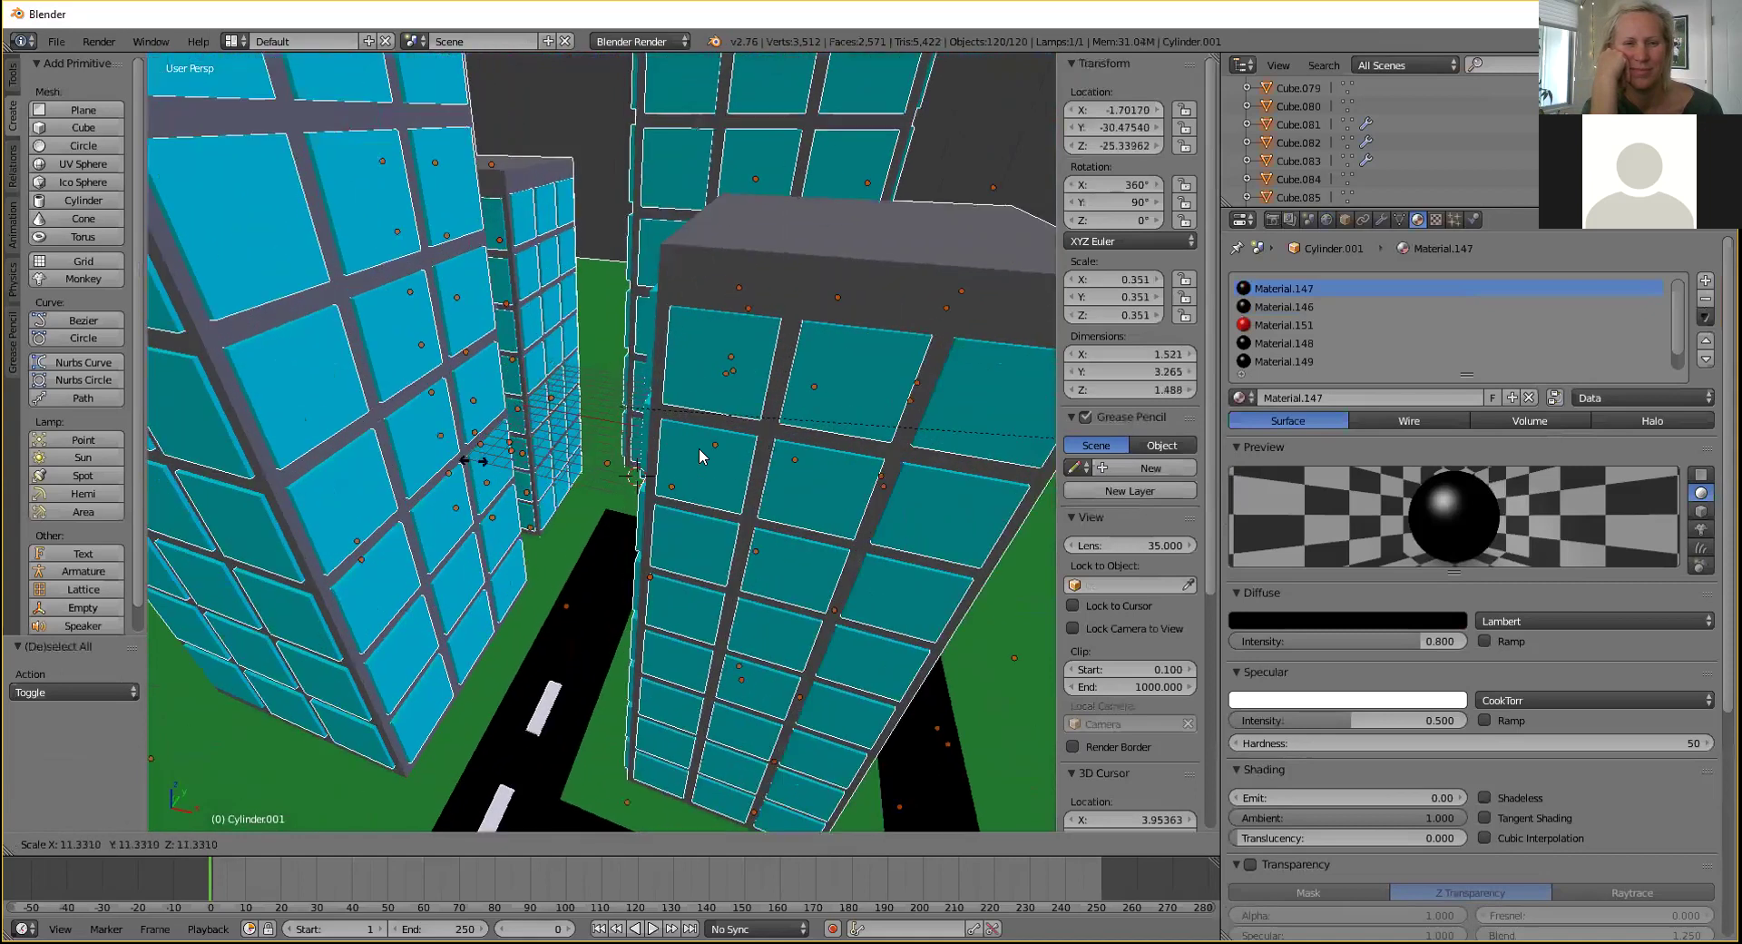
left_click(626, 585)
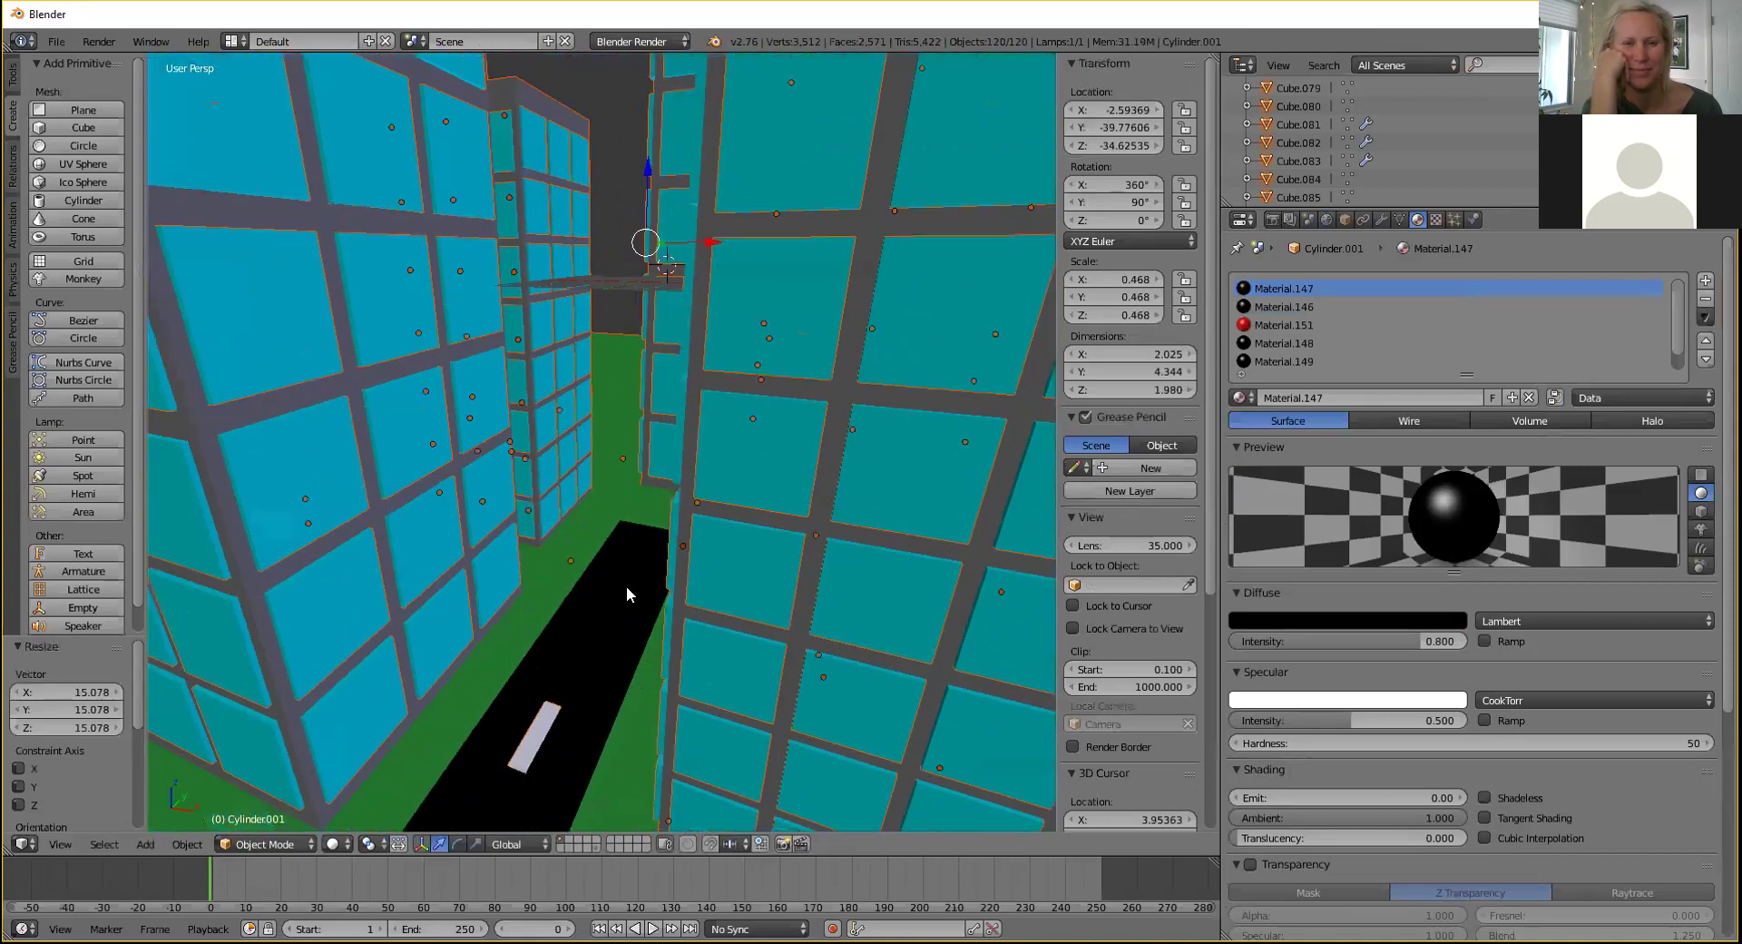
scroll(626, 595, "down", 6)
Select the red car, slide it toward the road, and enlarge it 1.036 times.
middle_click_drag(569, 617, 663, 441)
right_click(507, 471)
left_click_drag(667, 441, 624, 439)
left_click_drag(573, 373, 578, 436)
key("s")
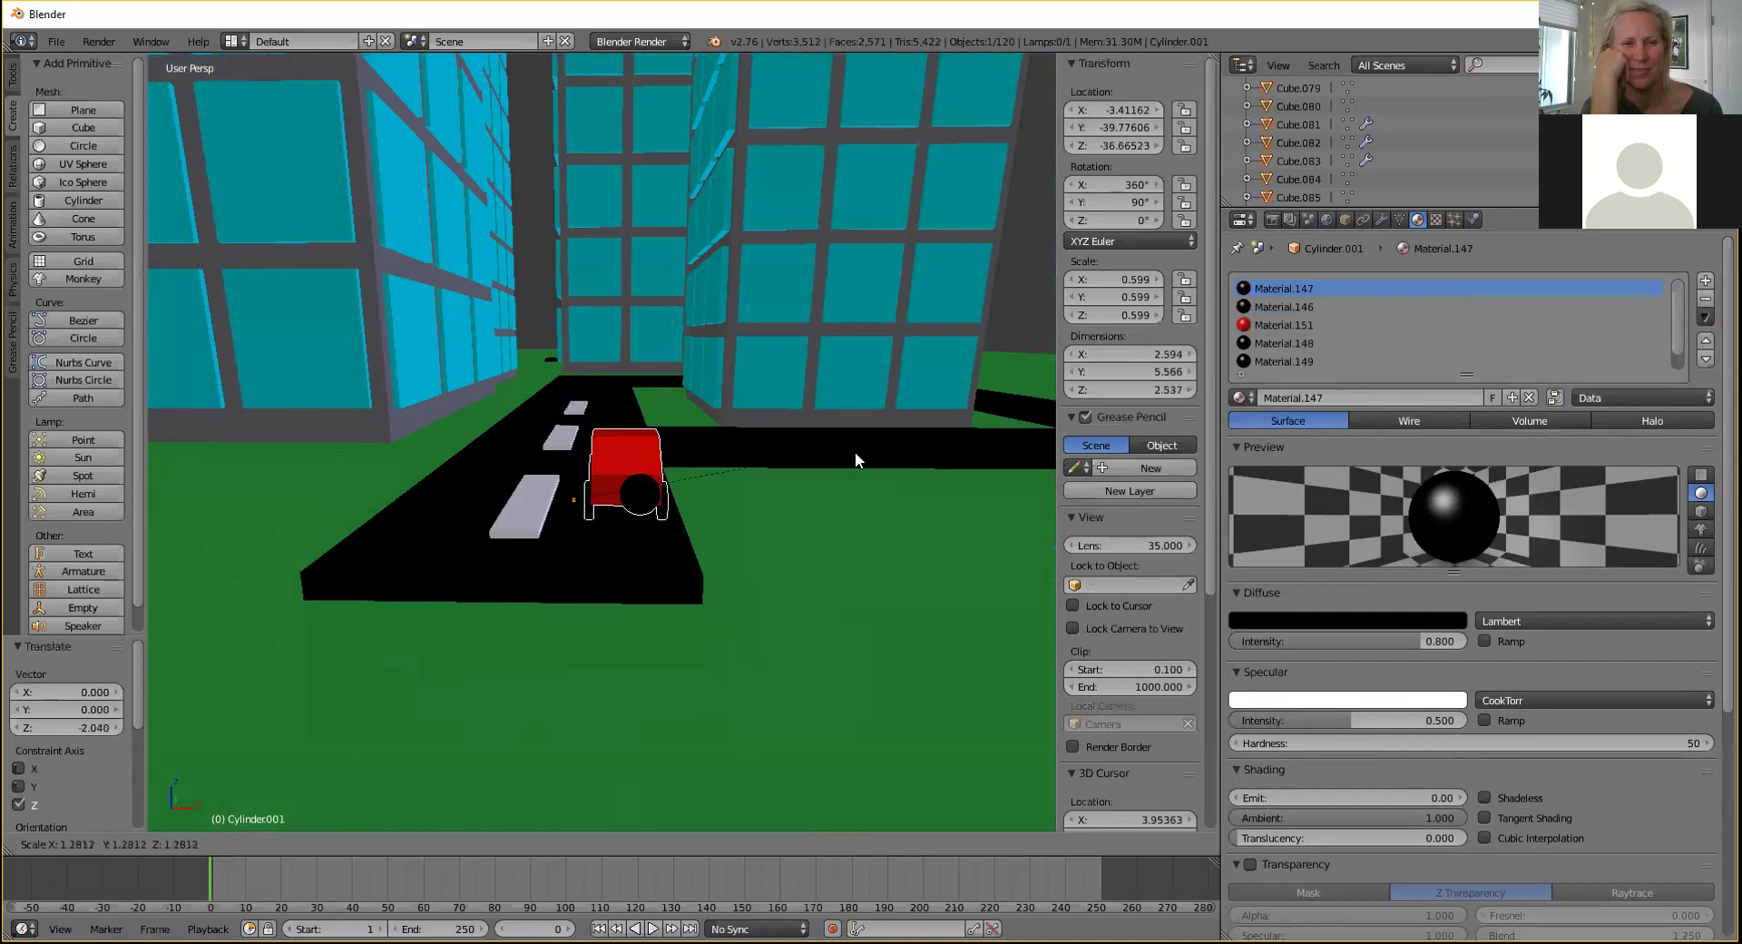
left_click(973, 461)
Shift the car −1.2 along X and drop it 0.583 onto the road.
left_click_drag(669, 493, 591, 529)
middle_click_drag(592, 530, 591, 484)
left_click_drag(461, 336, 457, 357)
middle_click_drag(513, 320, 377, 378)
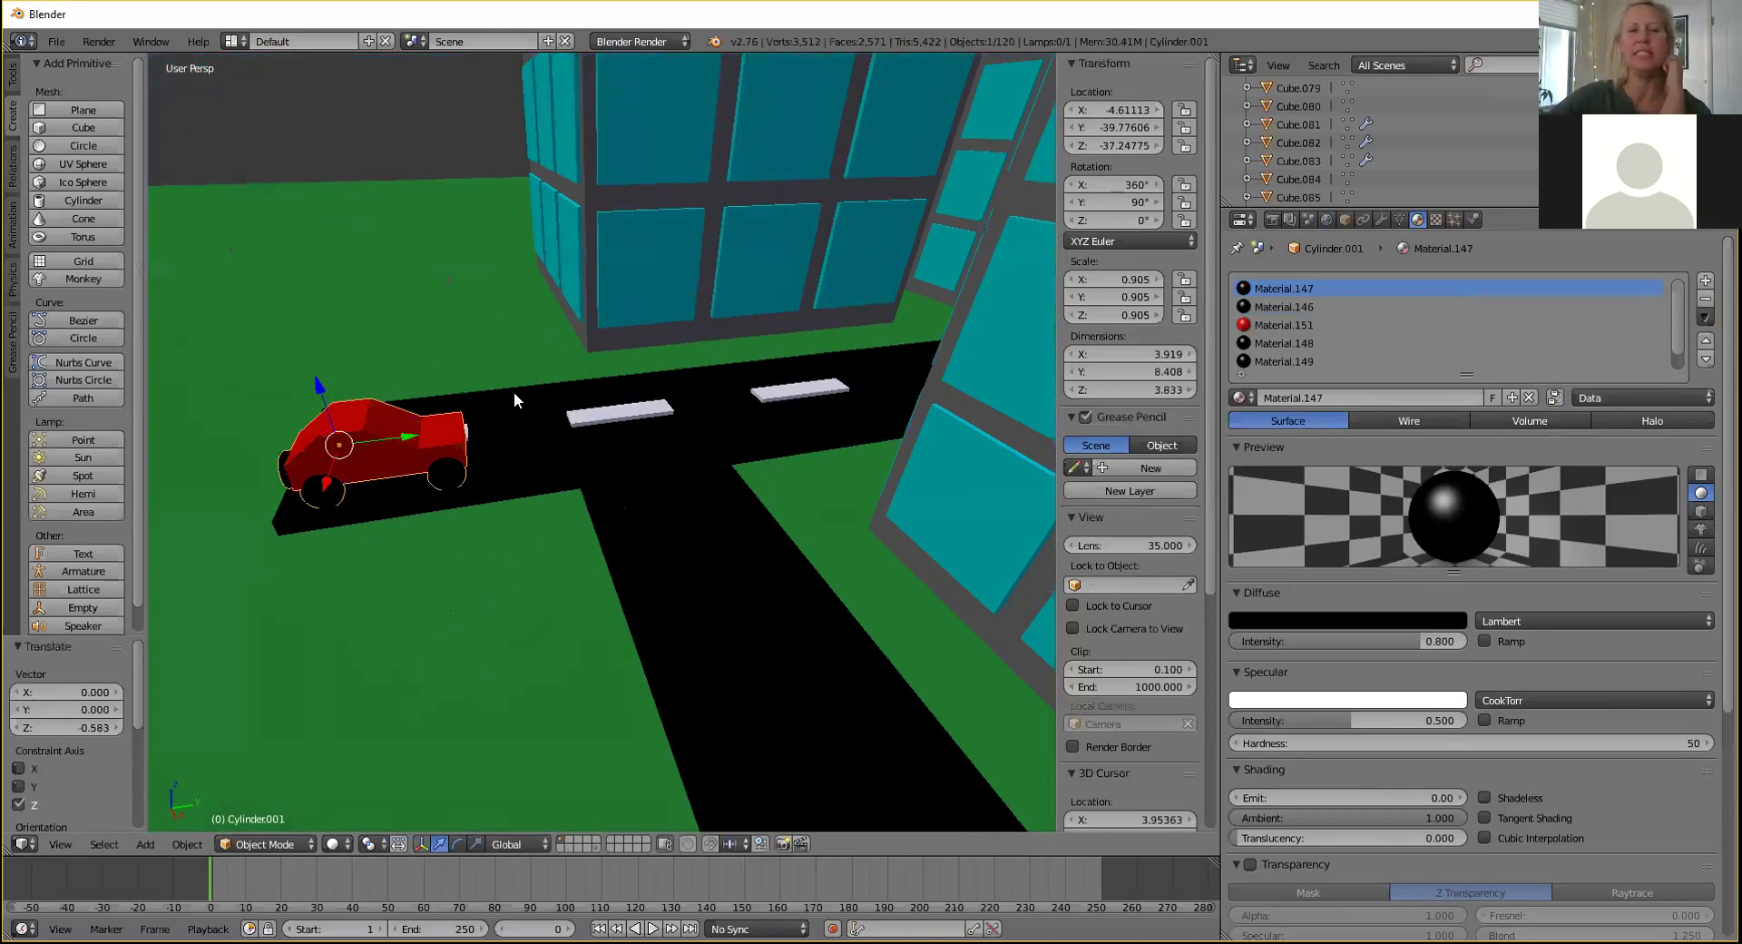
middle_click_drag(494, 340, 563, 389)
scroll(563, 389, "down", 3)
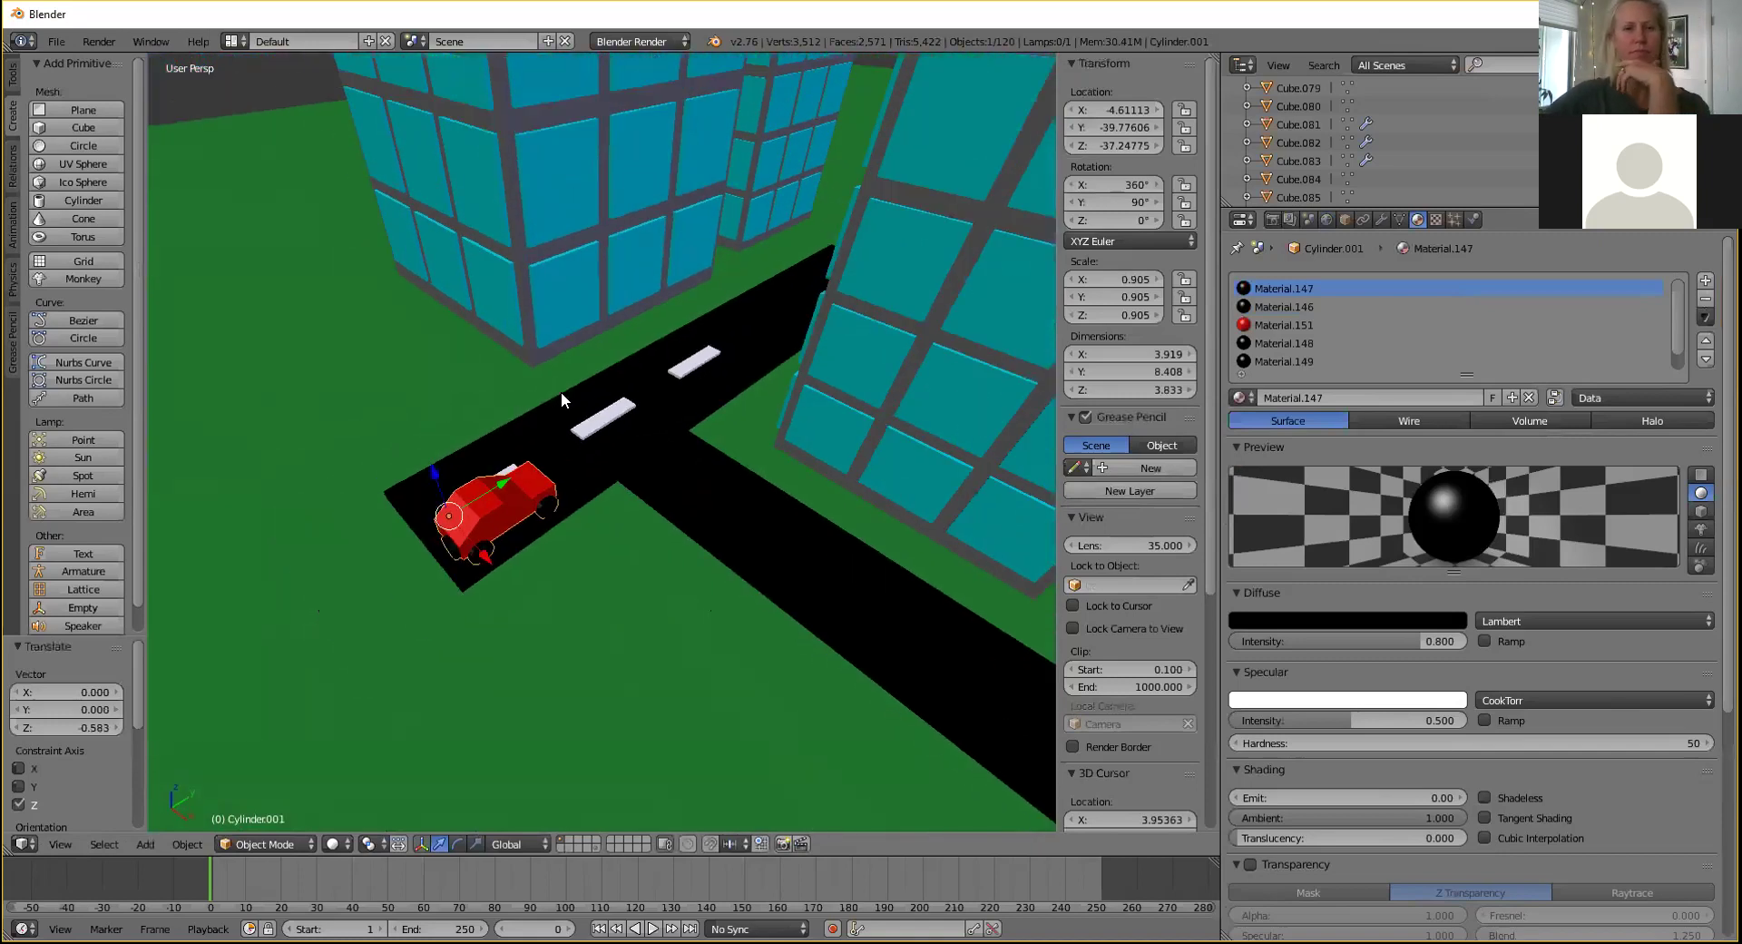
Paste a copy of the red car and offset it along X beside the first.
key("ctrl+v")
key("g")
key("x")
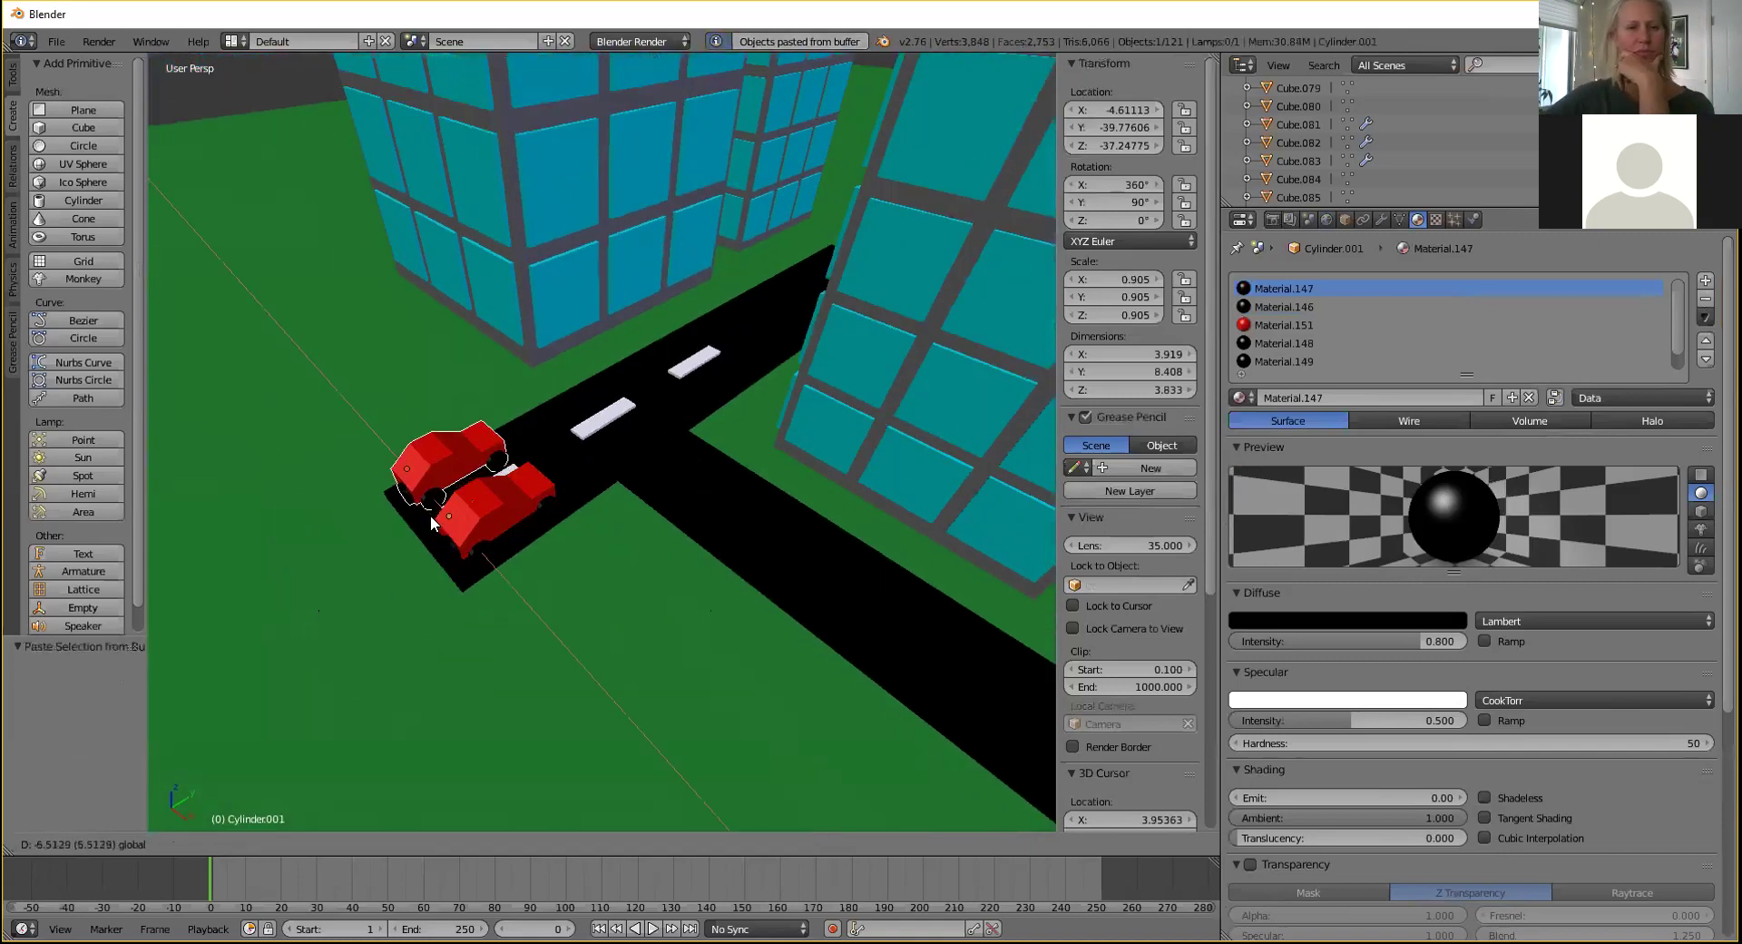
left_click(426, 515)
middle_click_drag(426, 514, 490, 526)
middle_click_drag(661, 283, 672, 461)
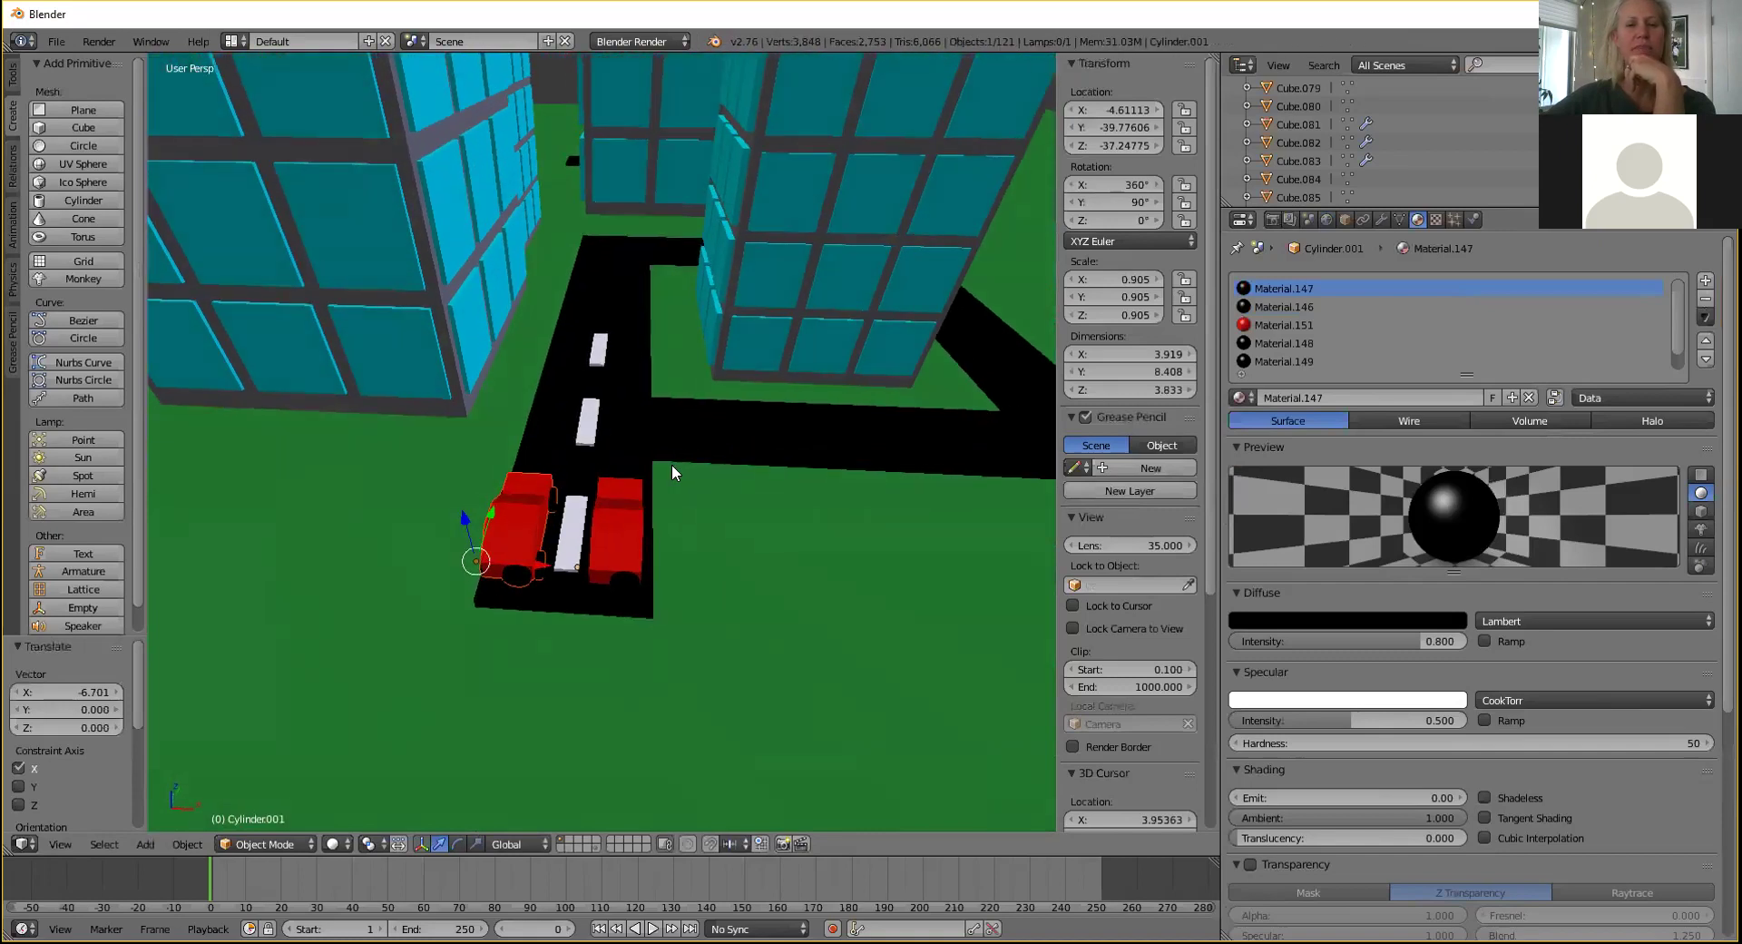
Turn the copy −90° about Z and move it 43.42 units along Y to the road's far end.
type("rz10")
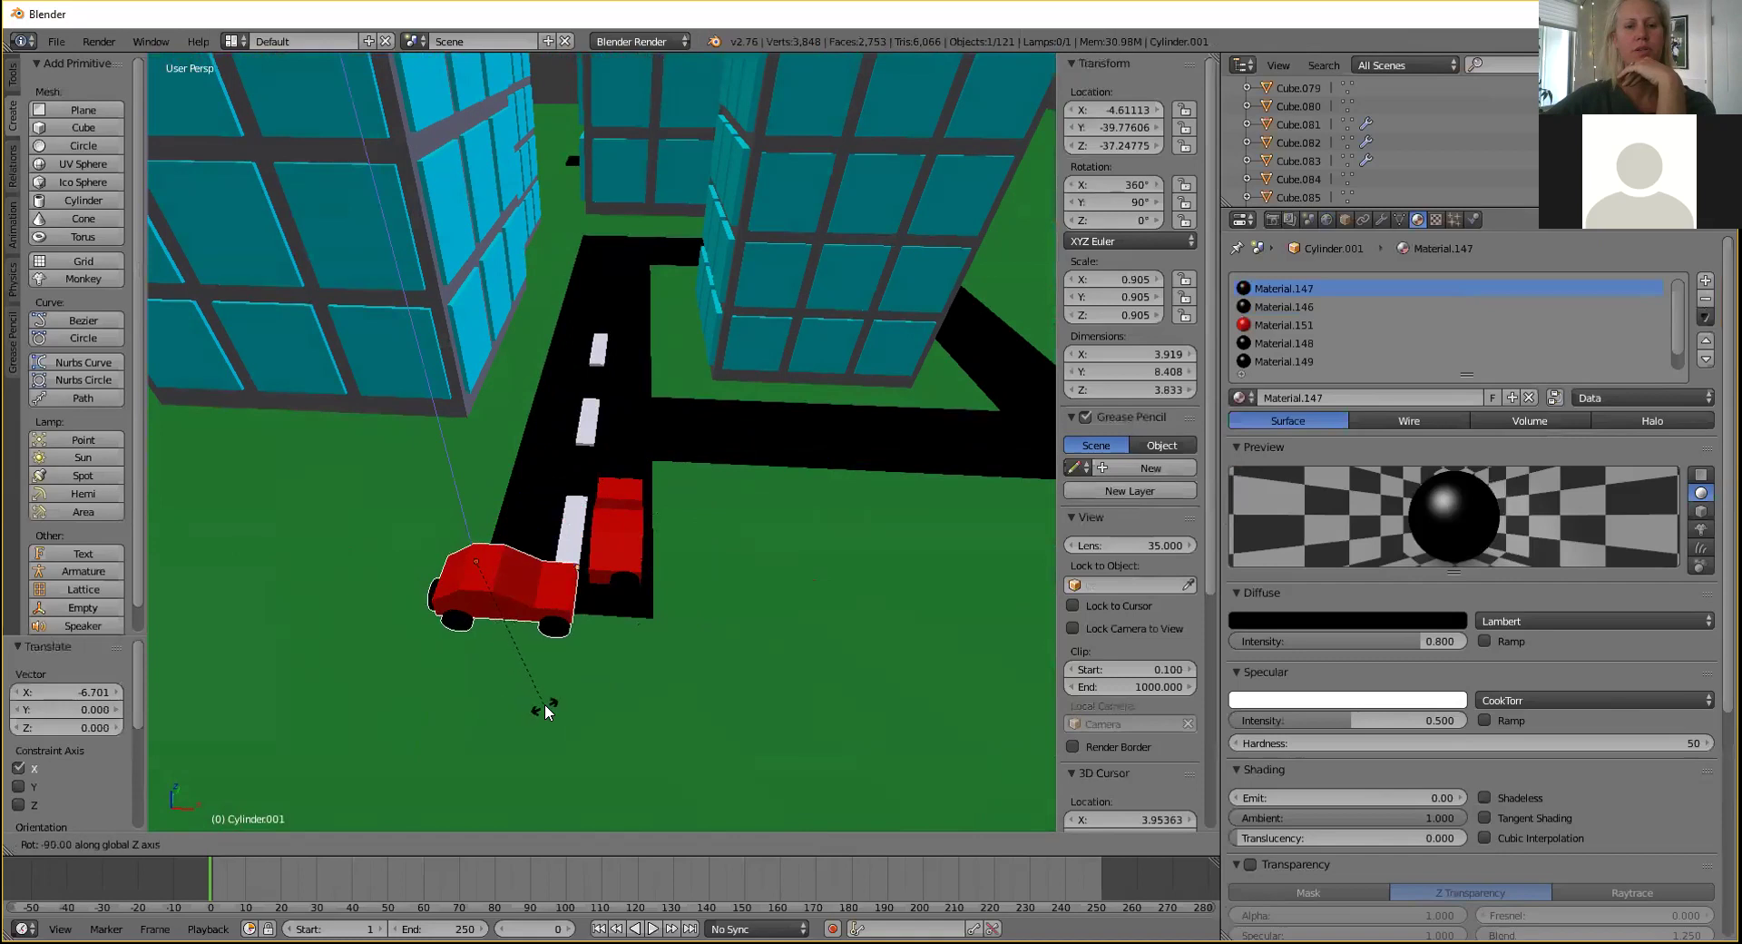
key("Return")
key("g")
key("y")
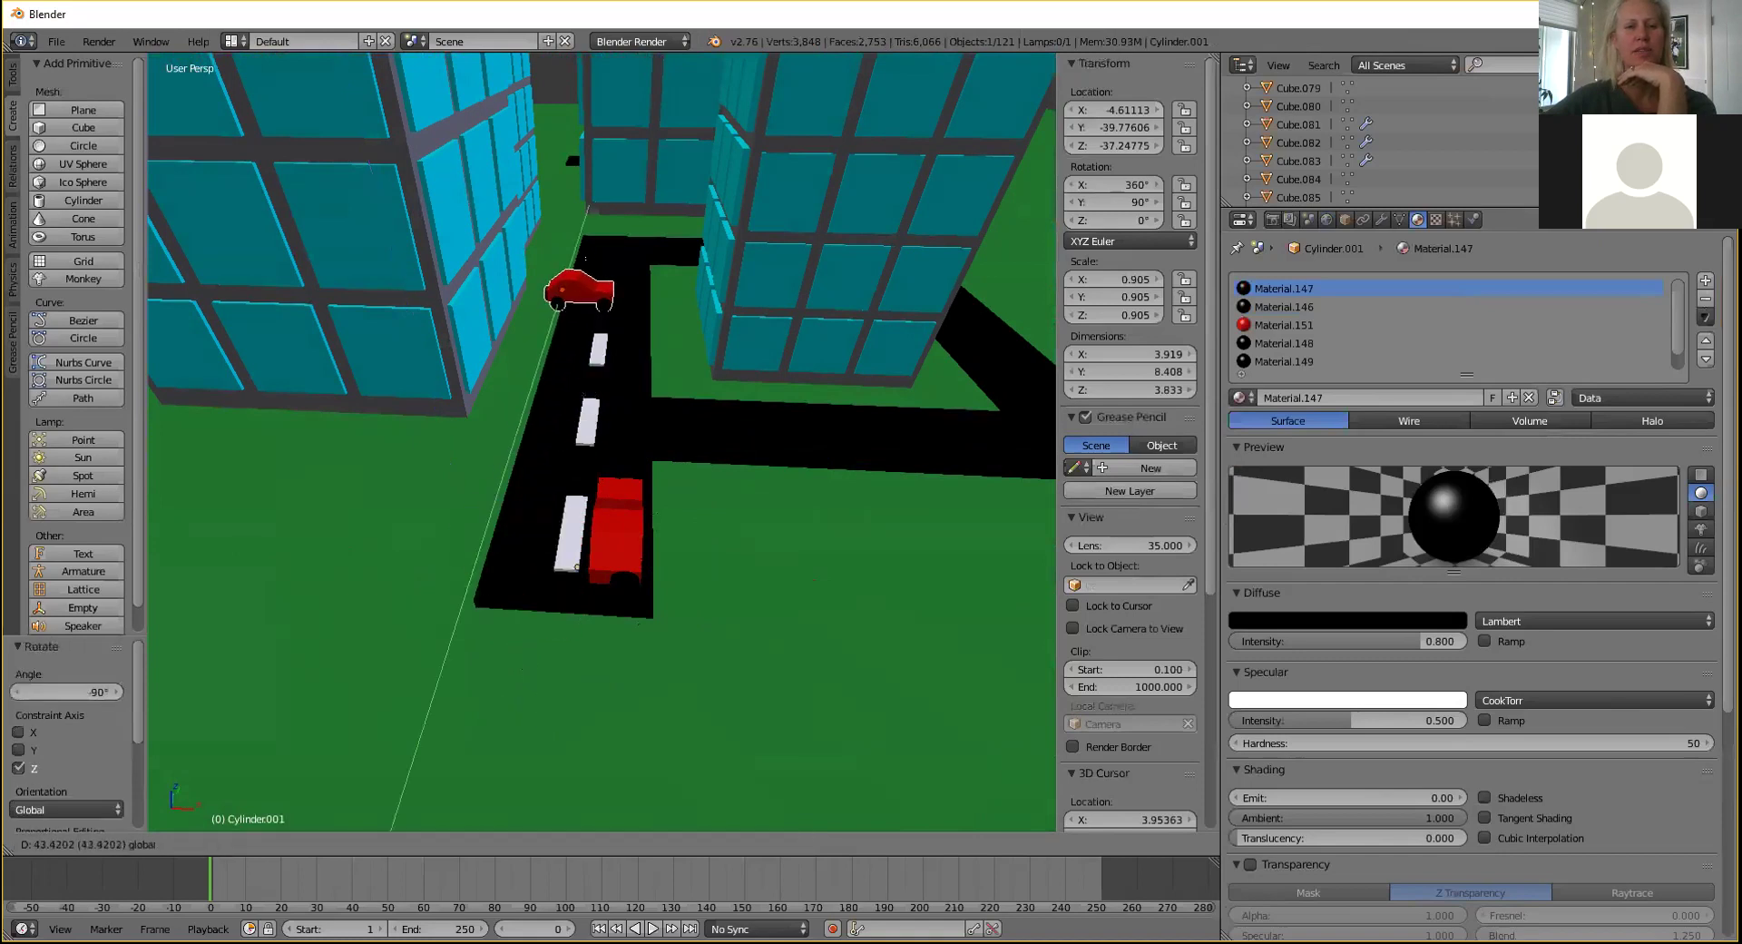
left_click(585, 259)
middle_click_drag(564, 344, 603, 423)
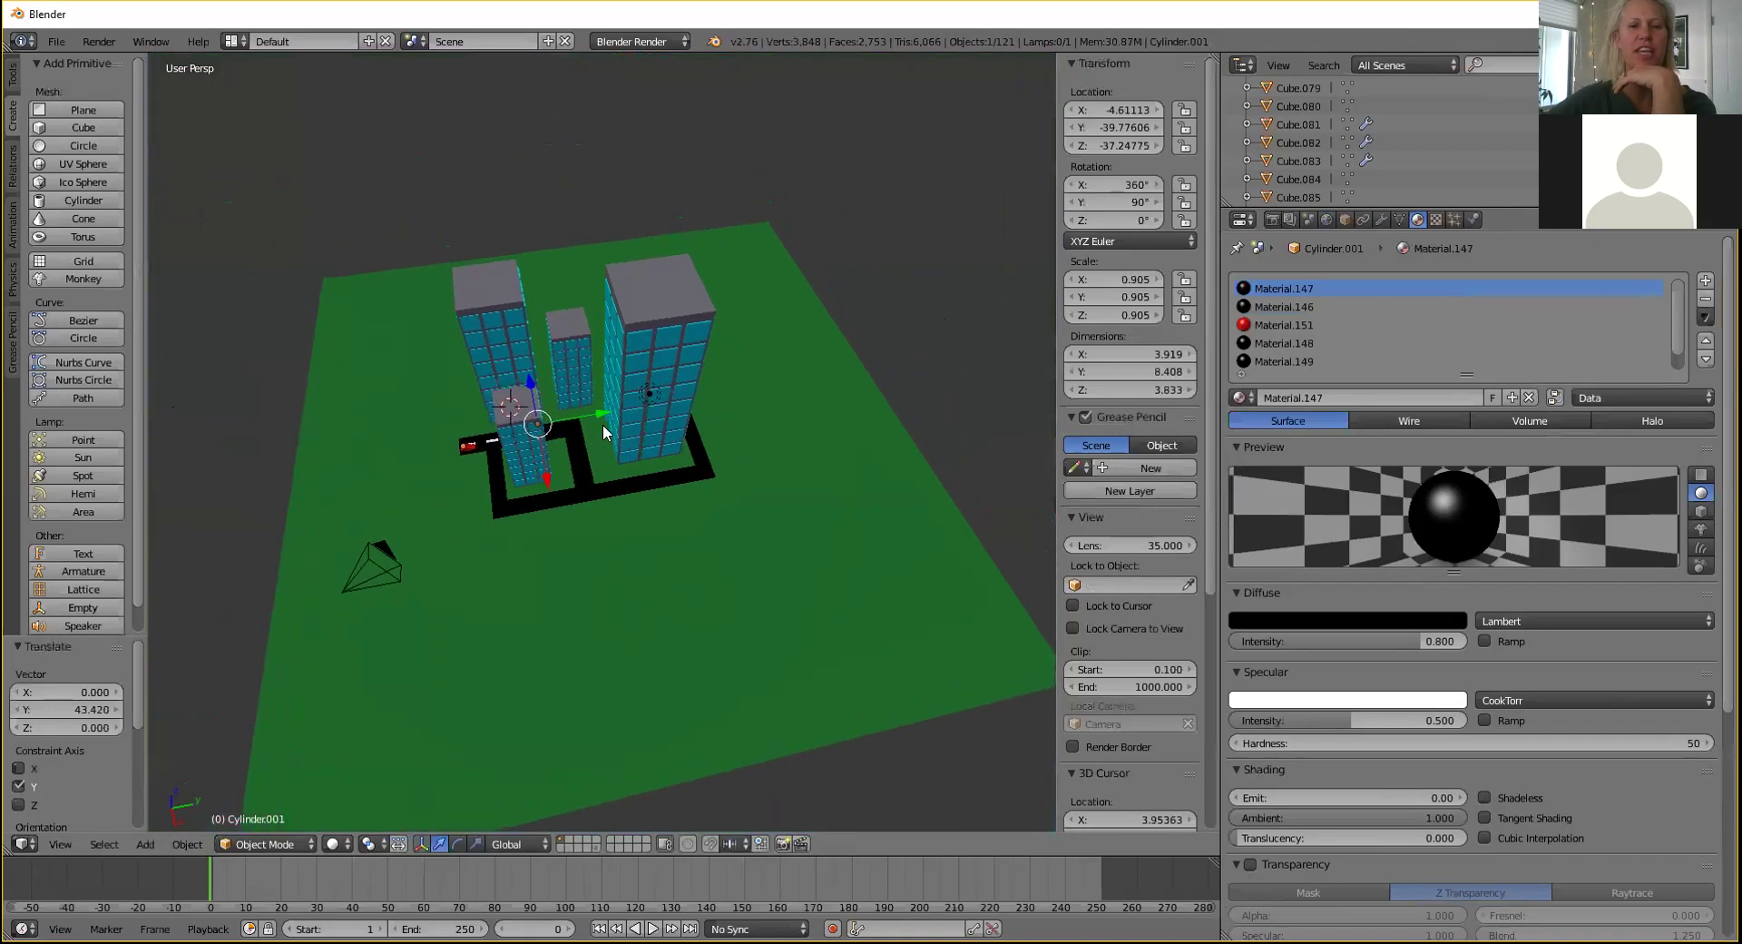
Move the second car along Y, then across along X onto the far road.
key("g")
key("y")
left_click(630, 422)
key("g")
key("x")
left_click(593, 536)
scroll(625, 521, "up", 5)
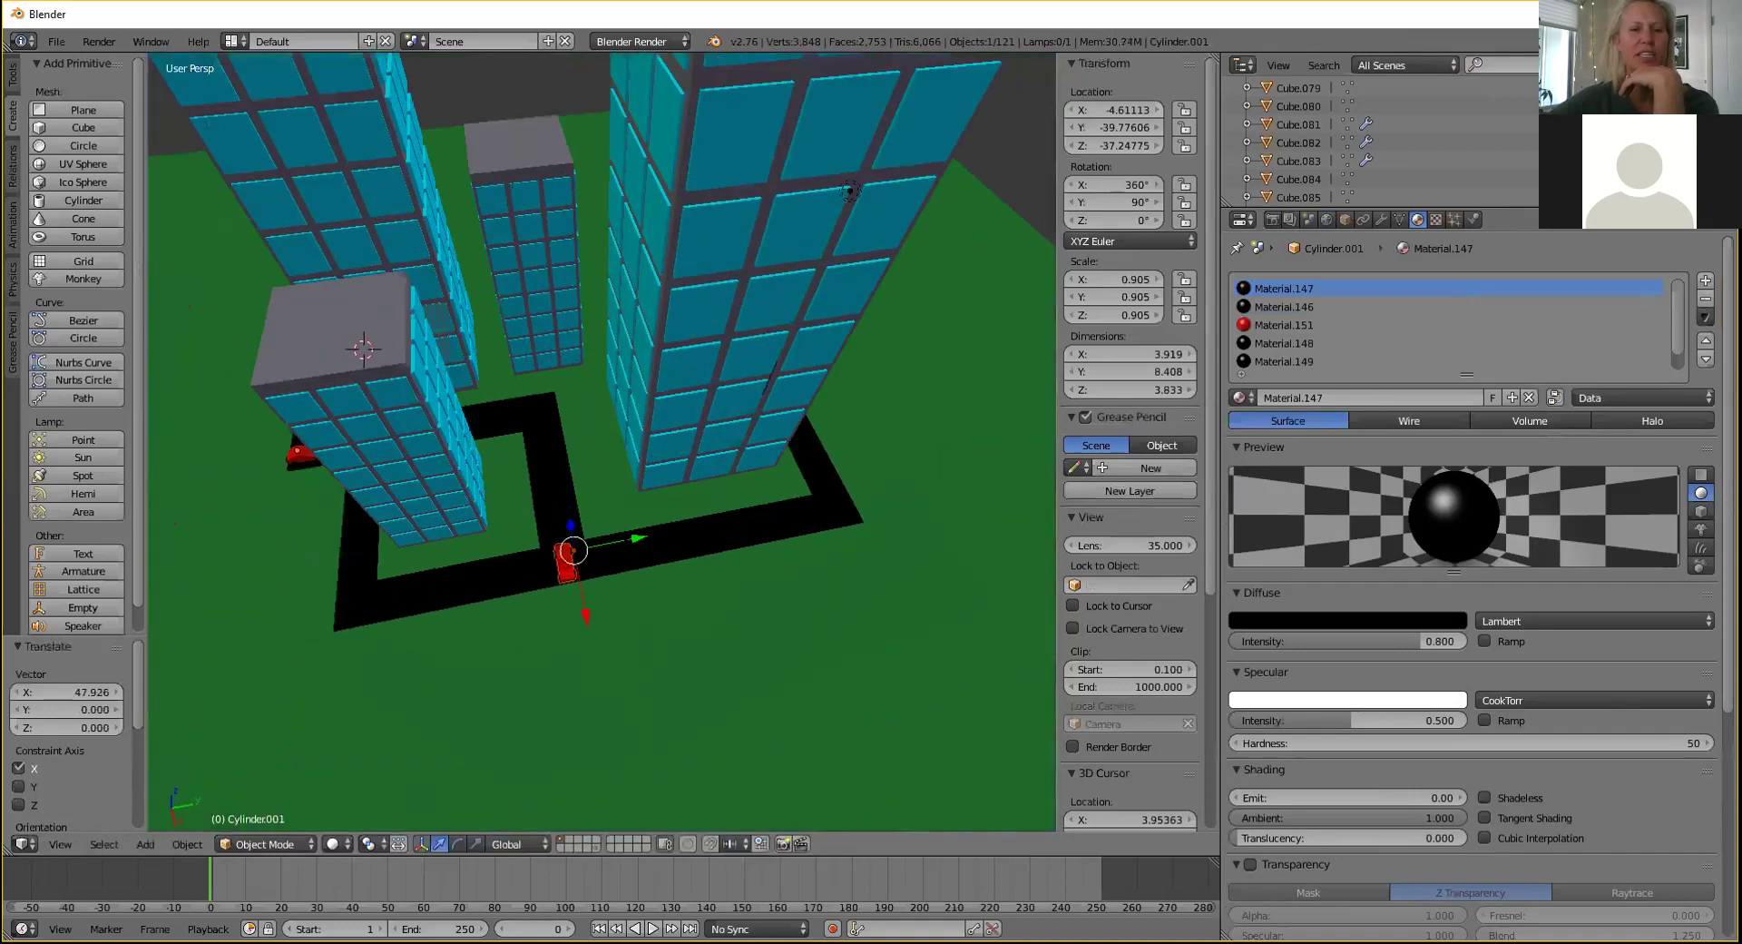
scroll(625, 520, "up", 2)
Rotate the car about Z onto the road and slide it to the road's centre.
key("r")
key("x")
key("z")
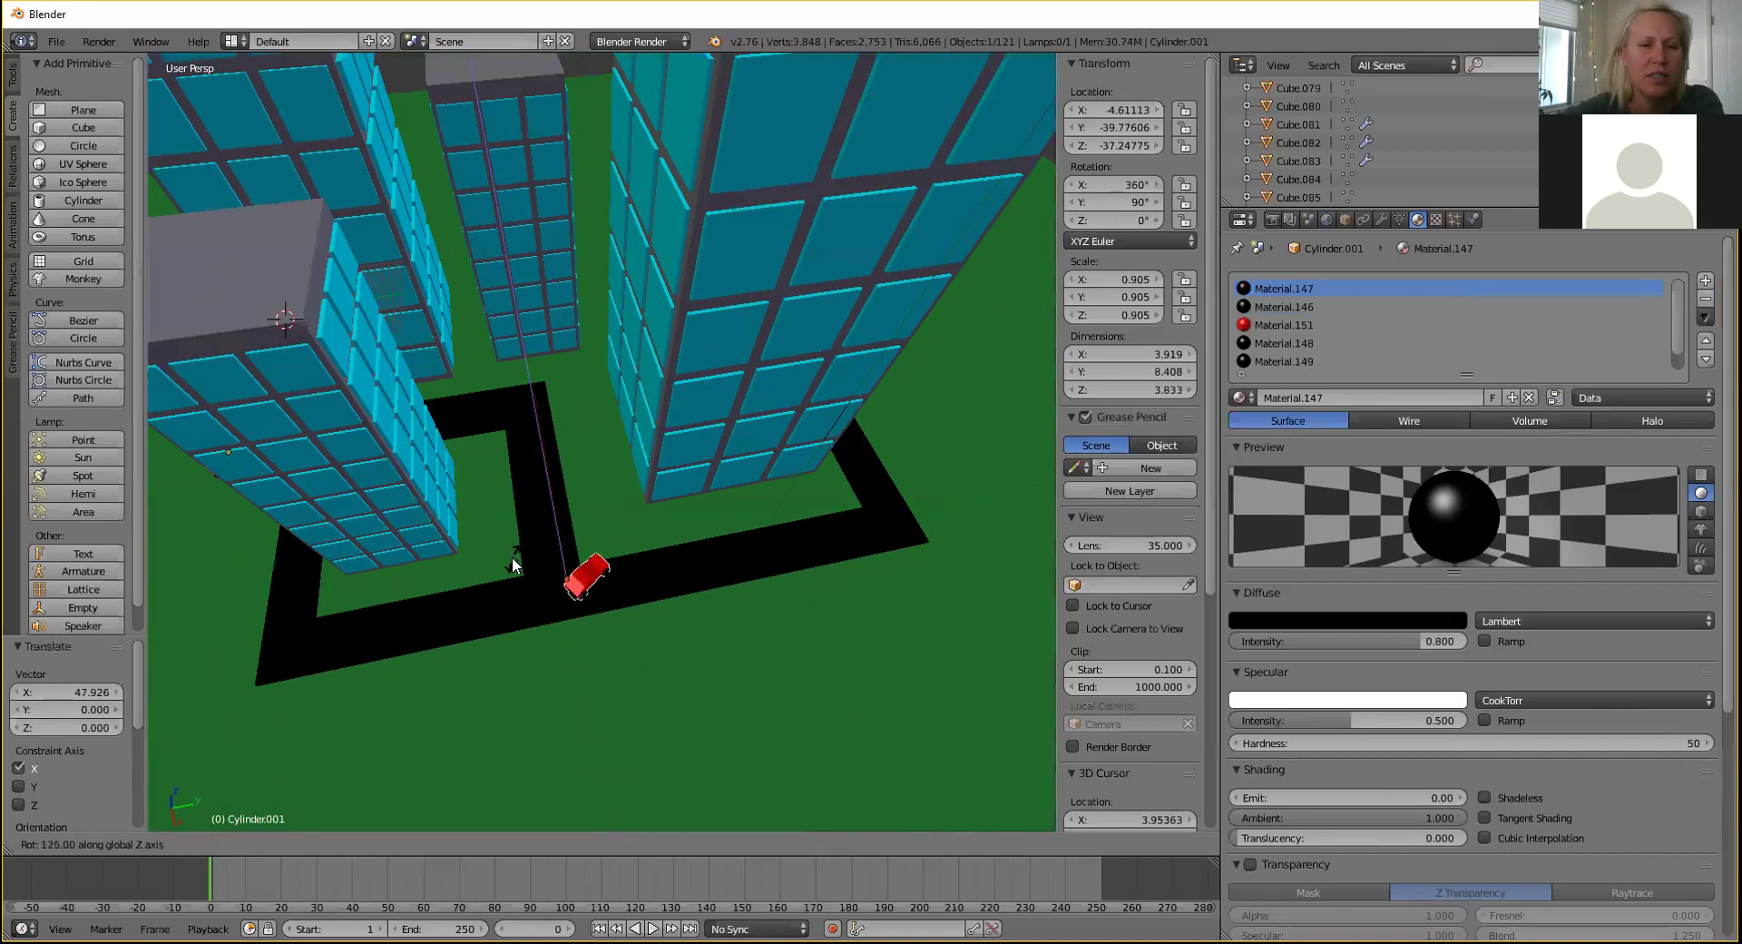
left_click(512, 611)
left_click_drag(621, 574, 578, 551)
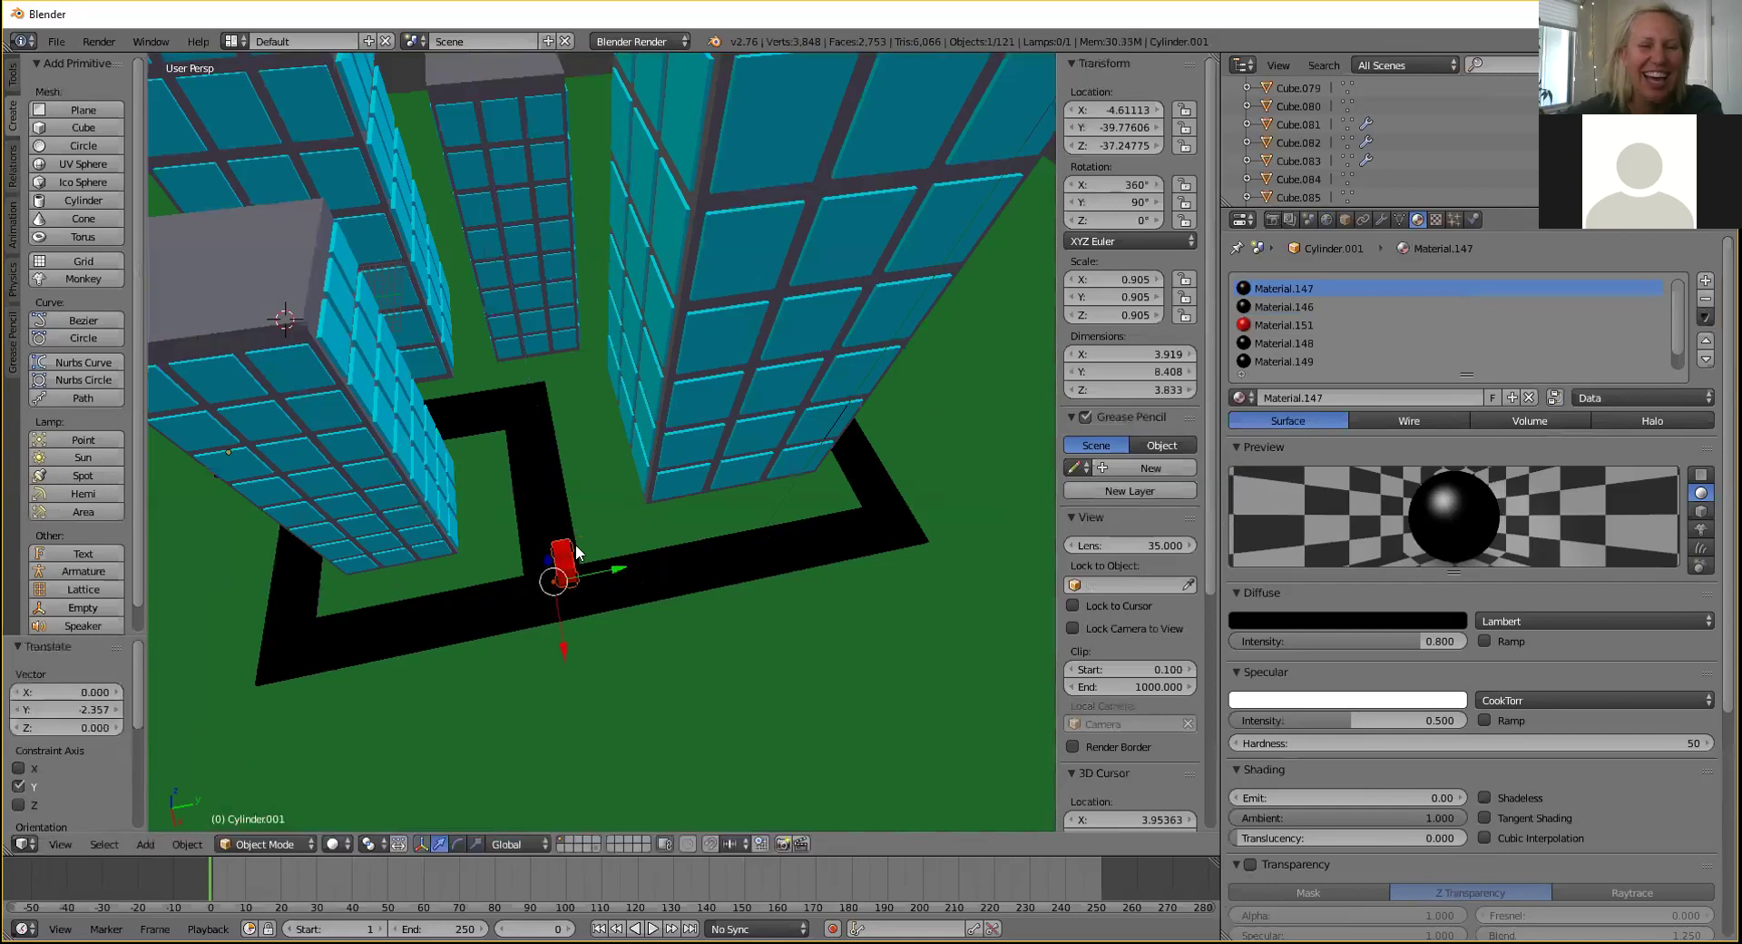
left_click_drag(559, 646, 564, 670)
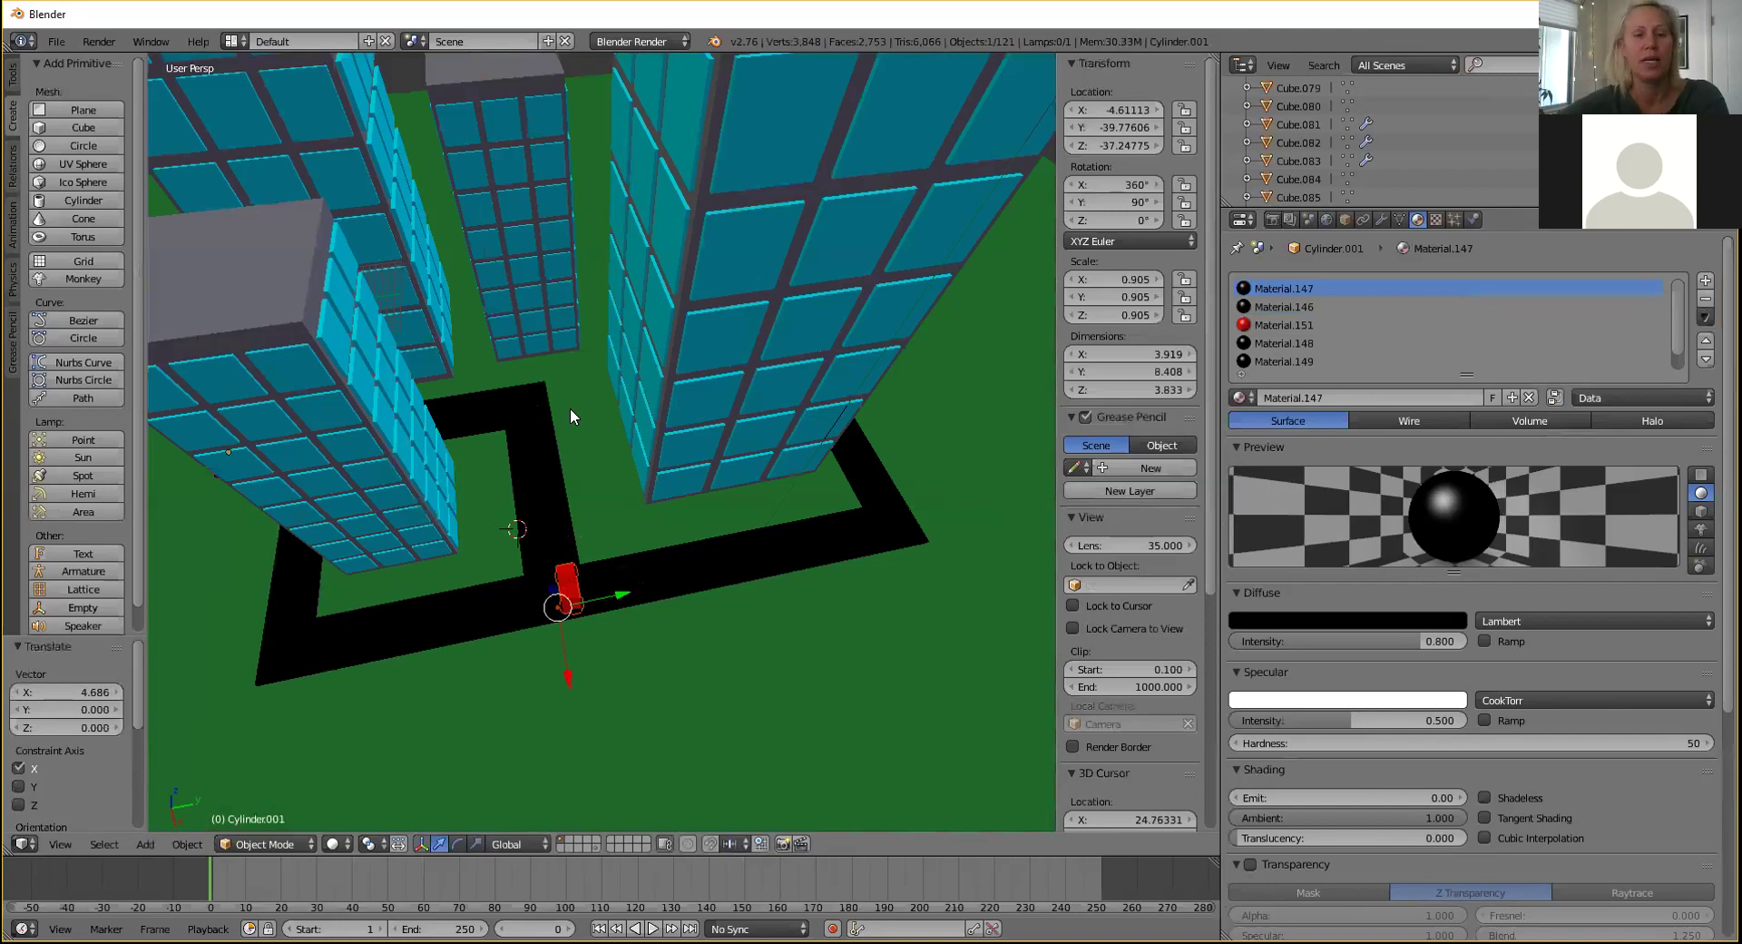
Select the other red car and turn on automatic keyframe recording.
middle_click_drag(548, 455, 550, 555)
right_click(333, 548)
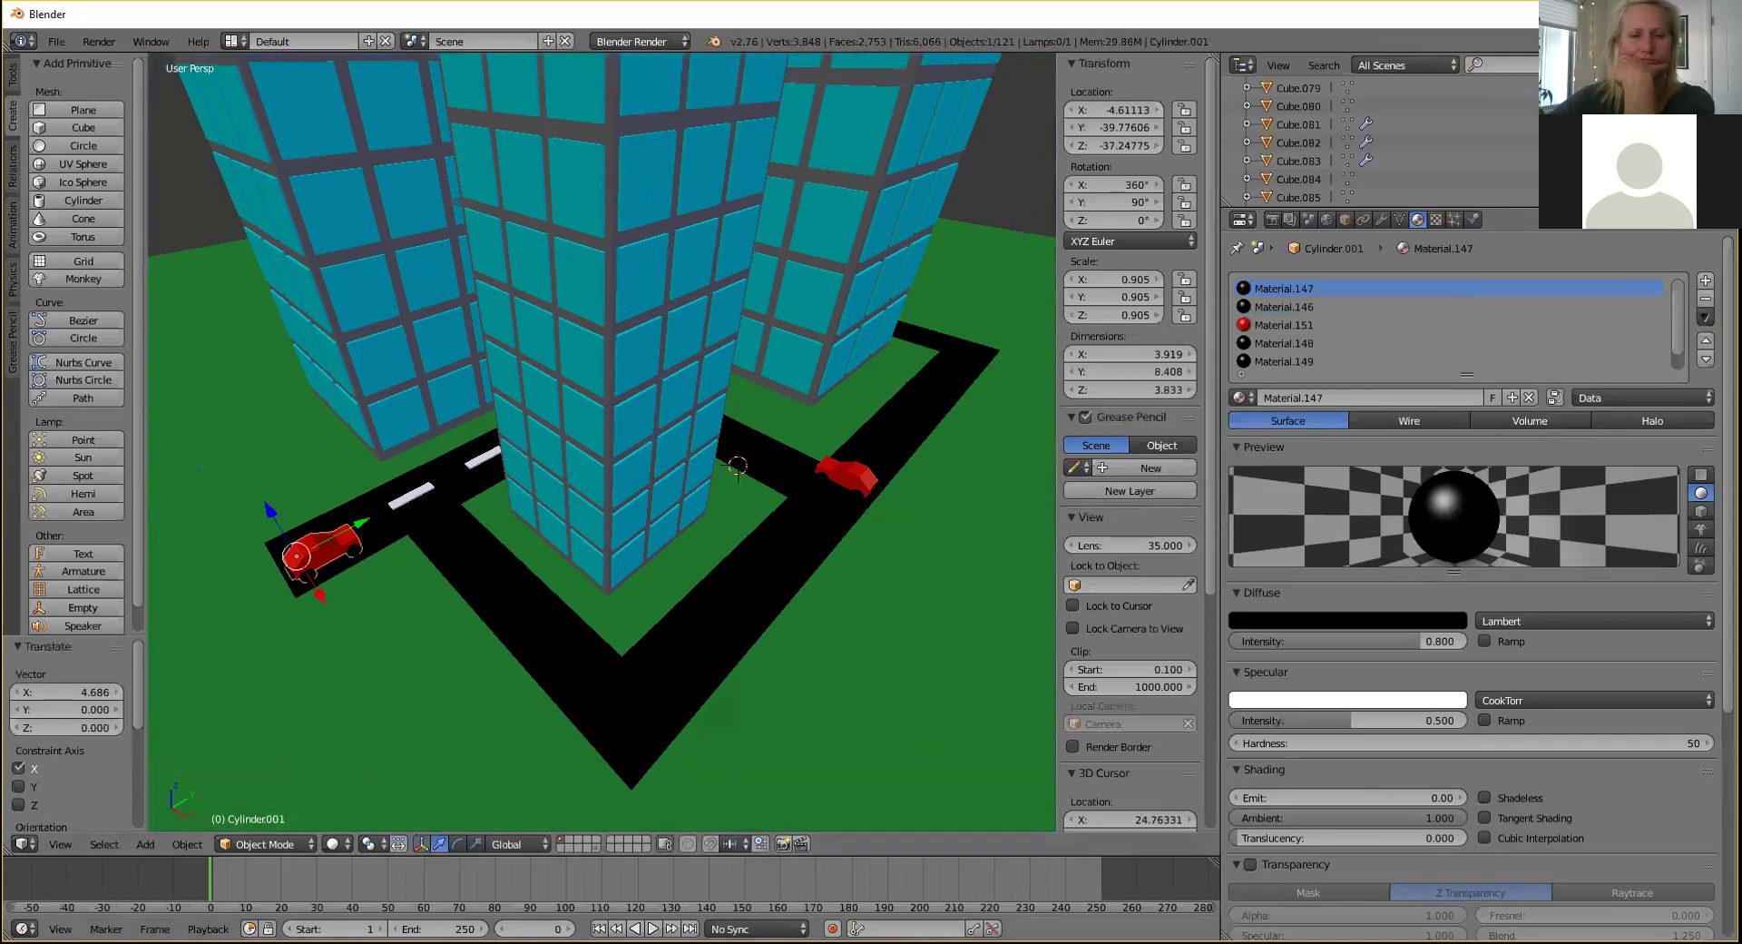
left_click(832, 929)
Key the first car's starting position at frame 0 with a small nudge.
left_click_drag(361, 529, 357, 532)
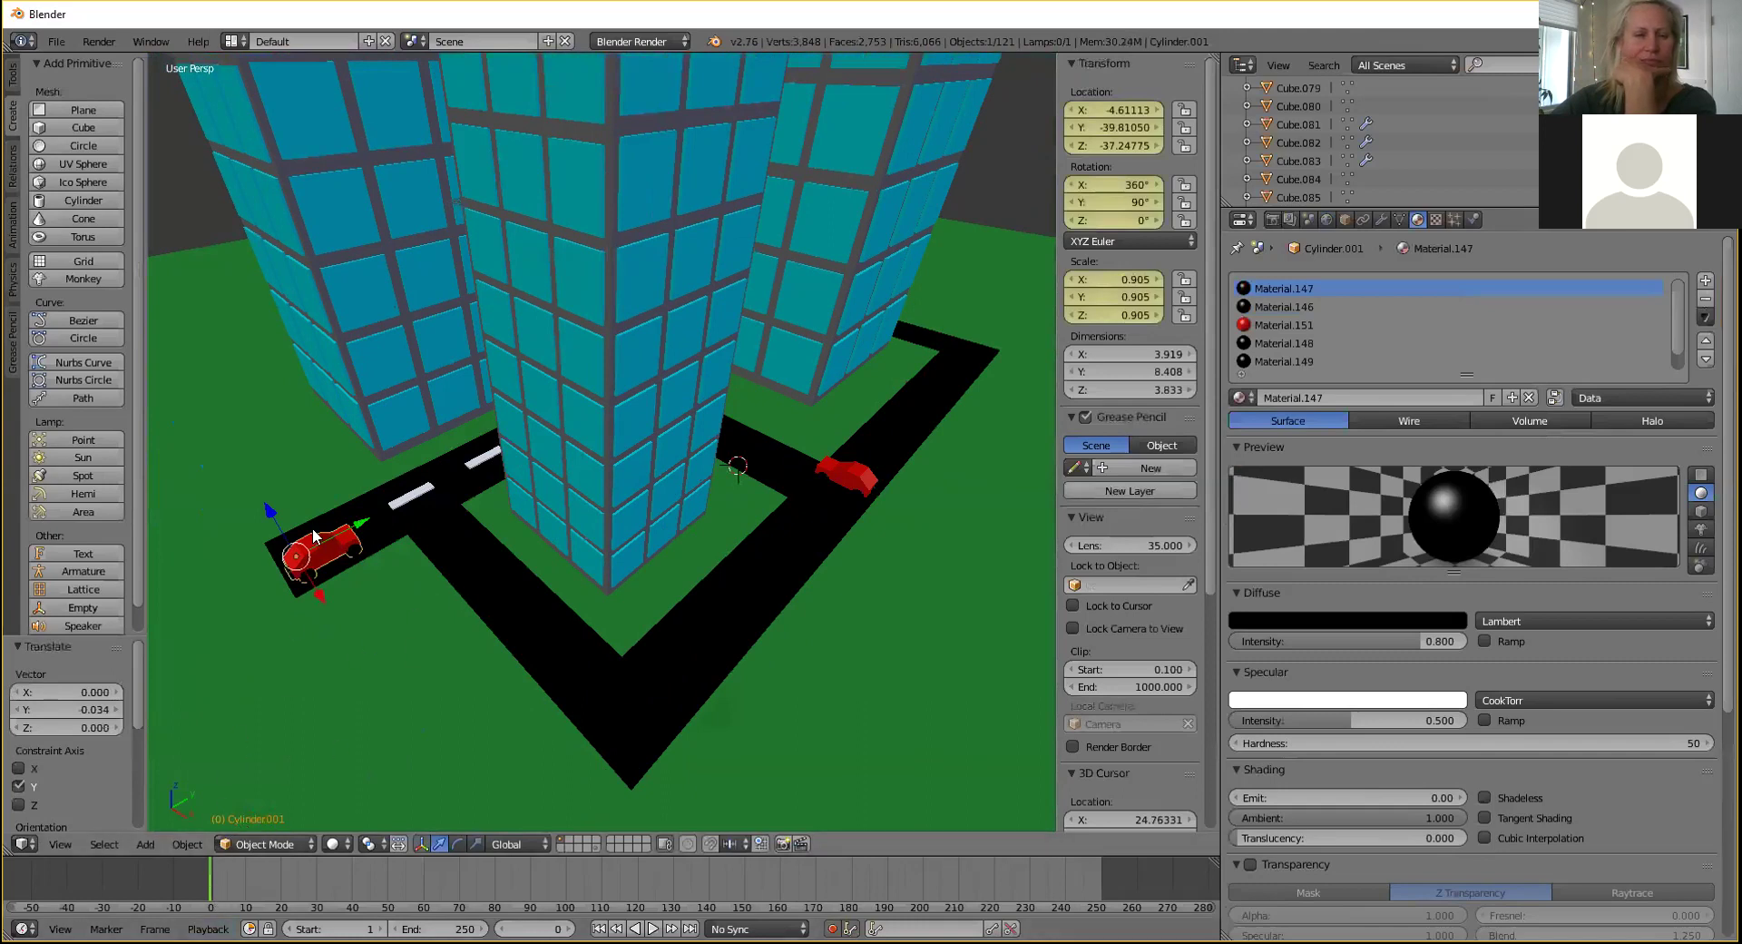
middle_click_drag(417, 547, 709, 547)
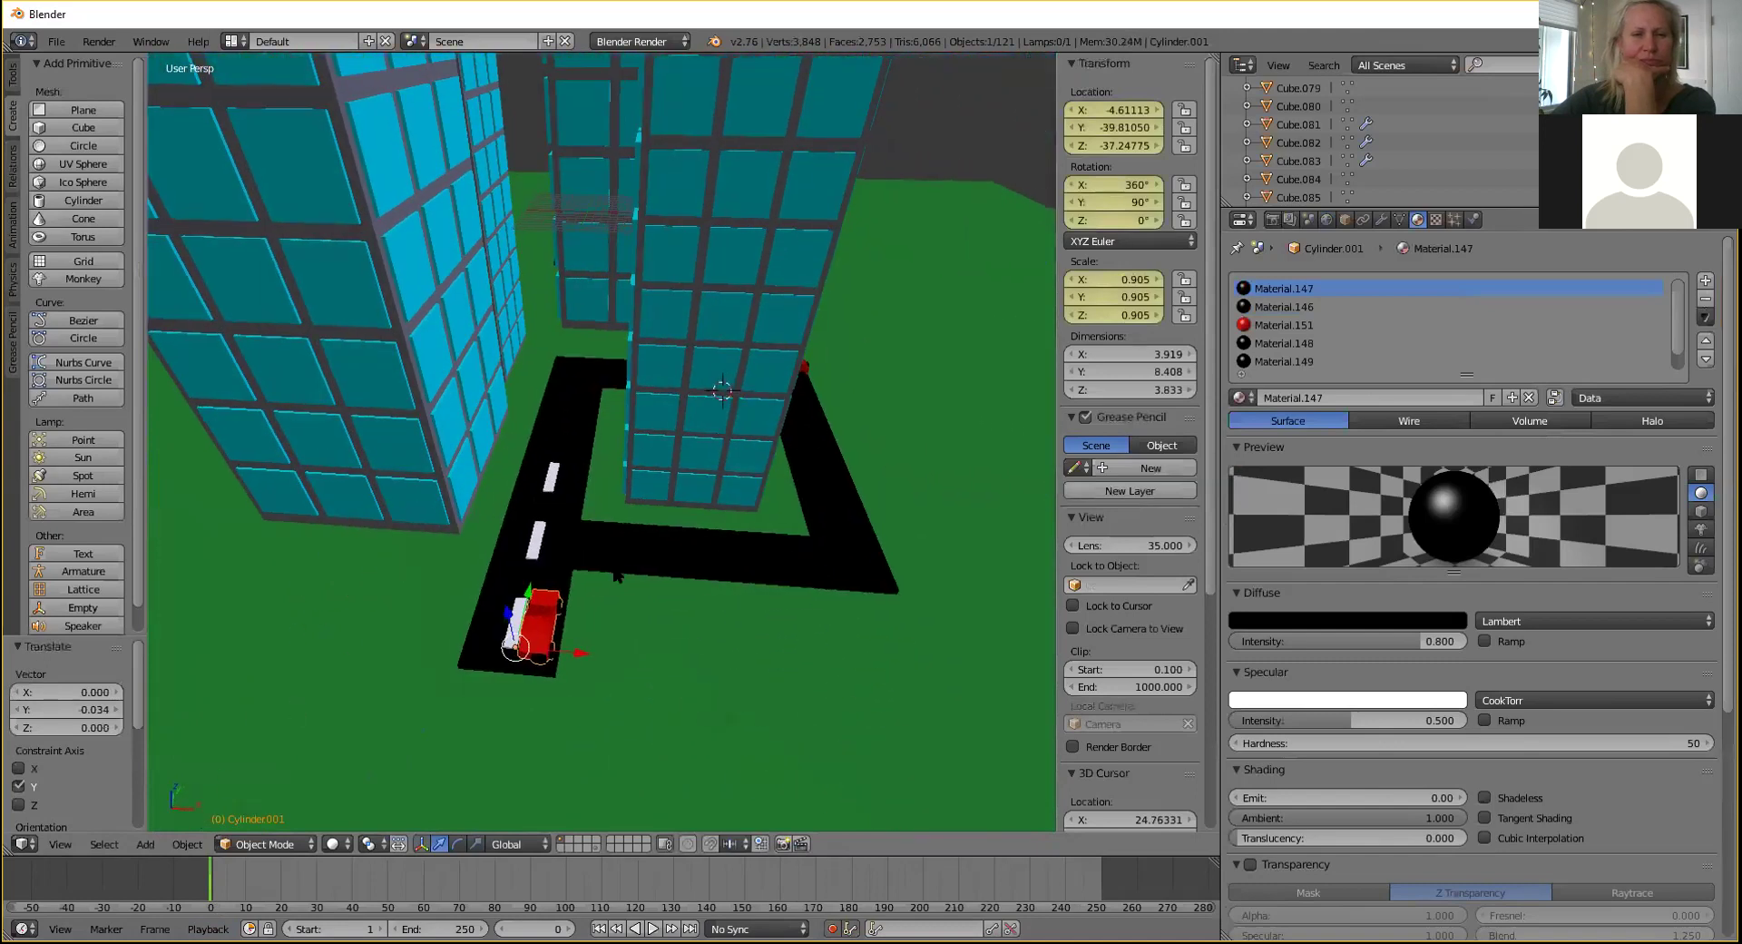
left_click_drag(527, 596, 563, 564)
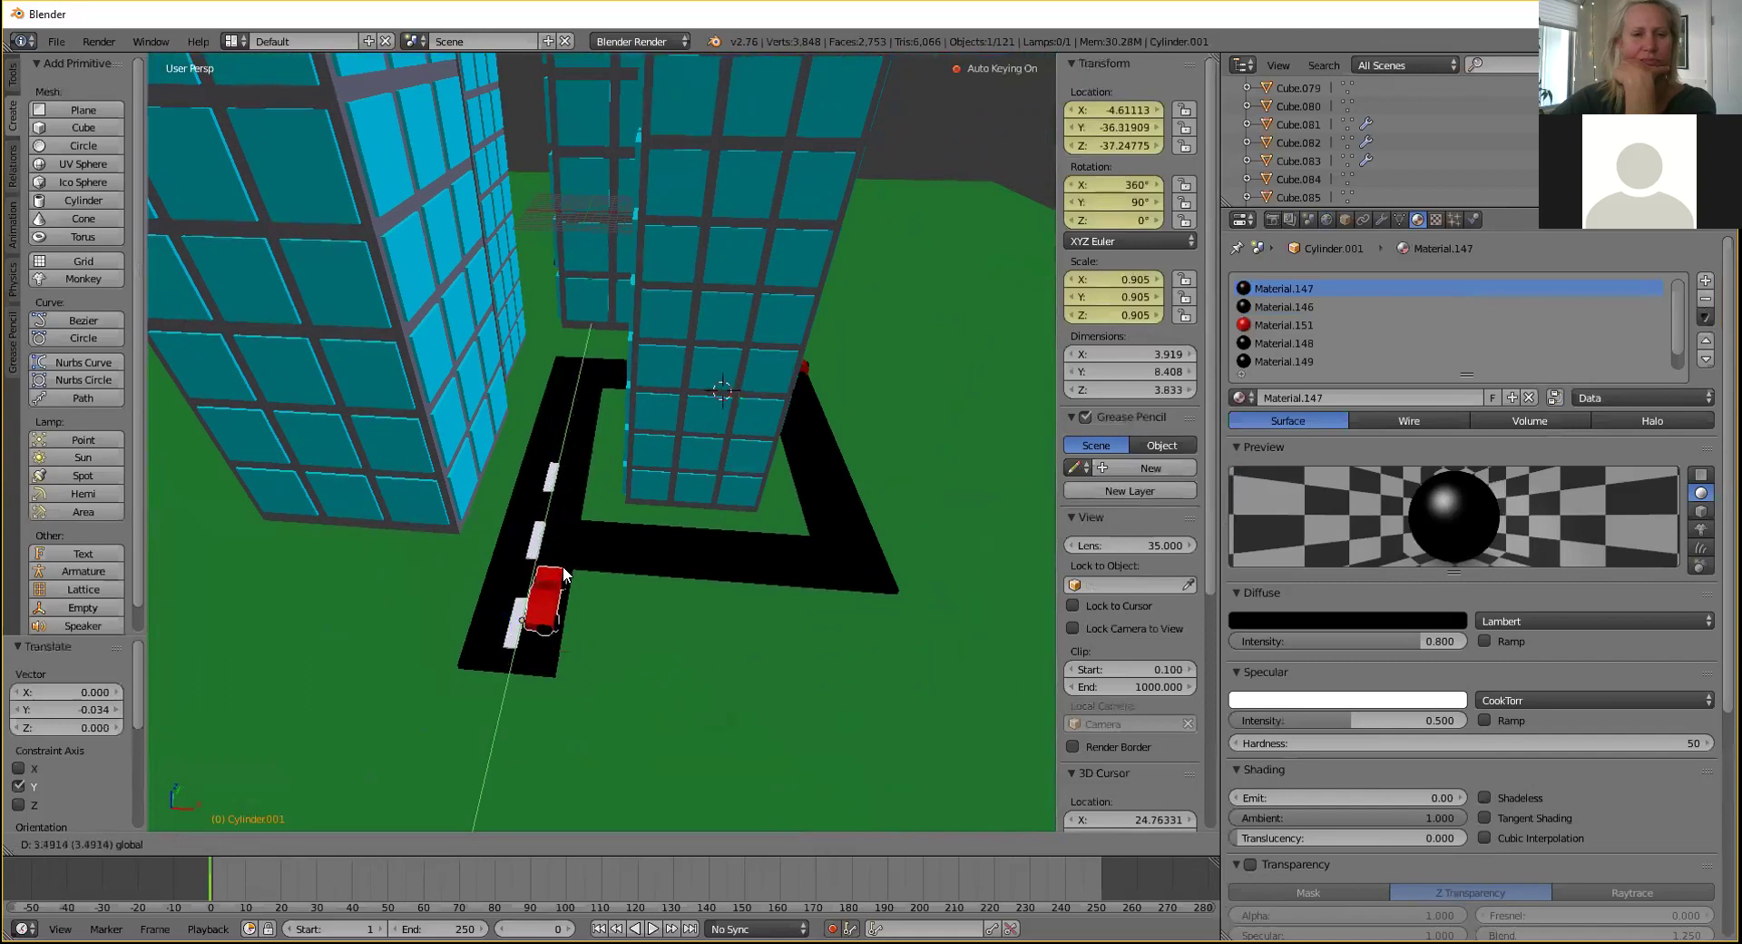
key("Escape")
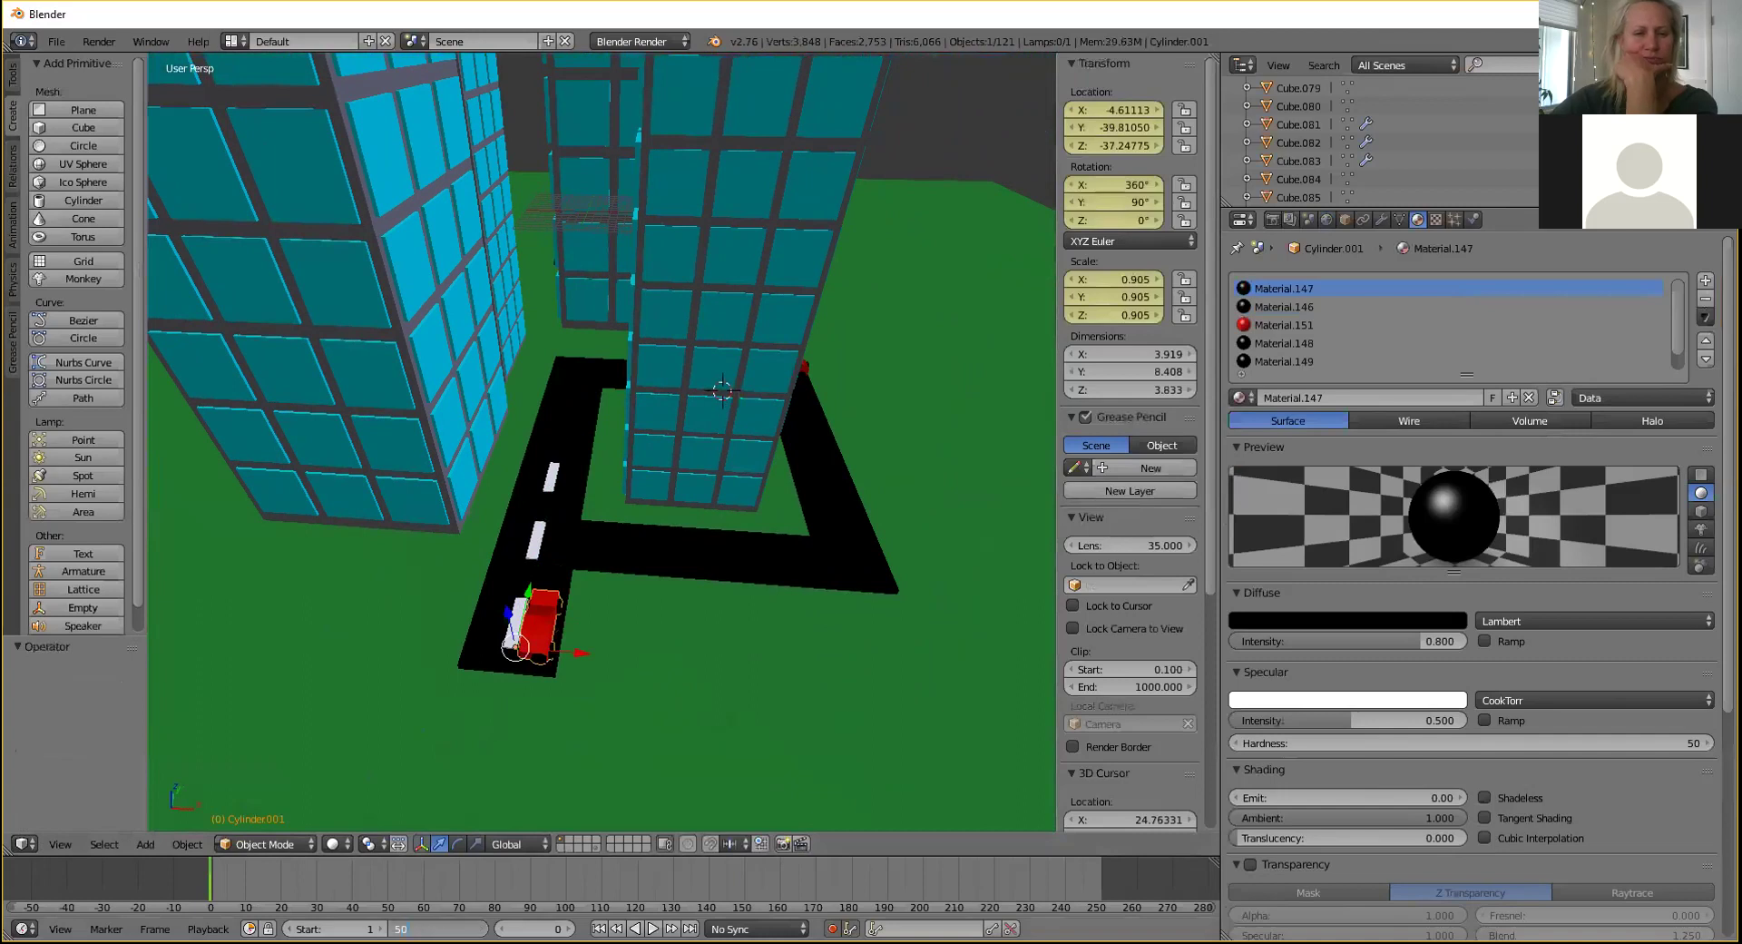
Set the animation end frame to 50 and preview playback.
key("Return")
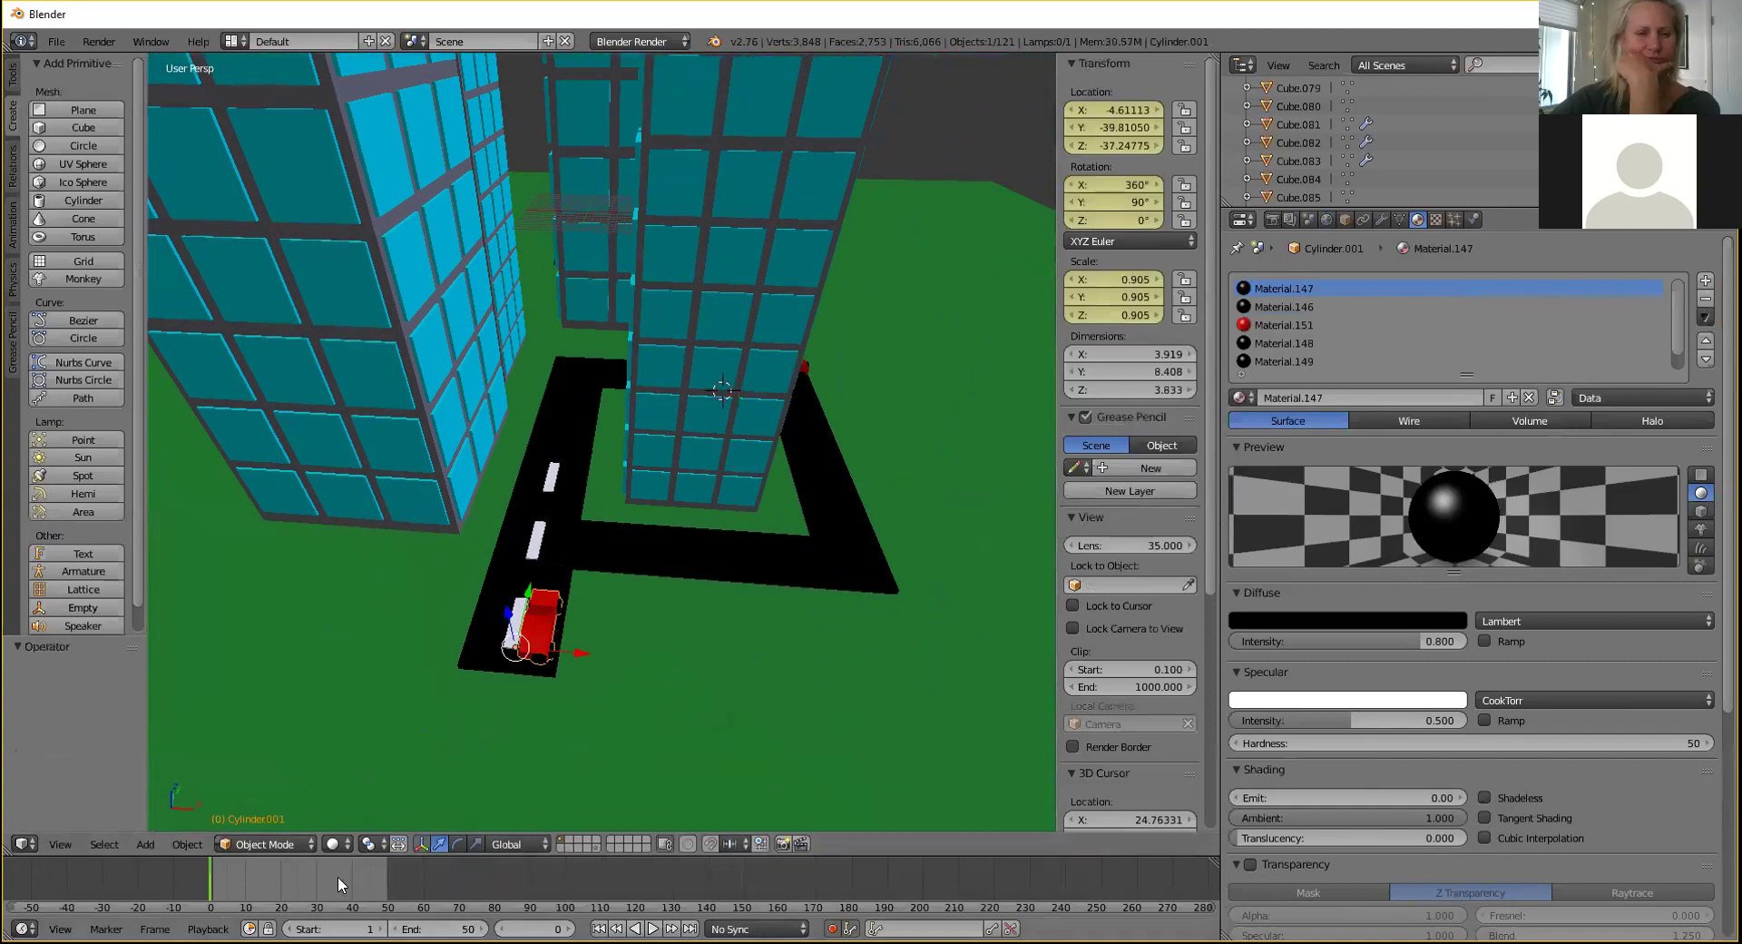
key("alt+a")
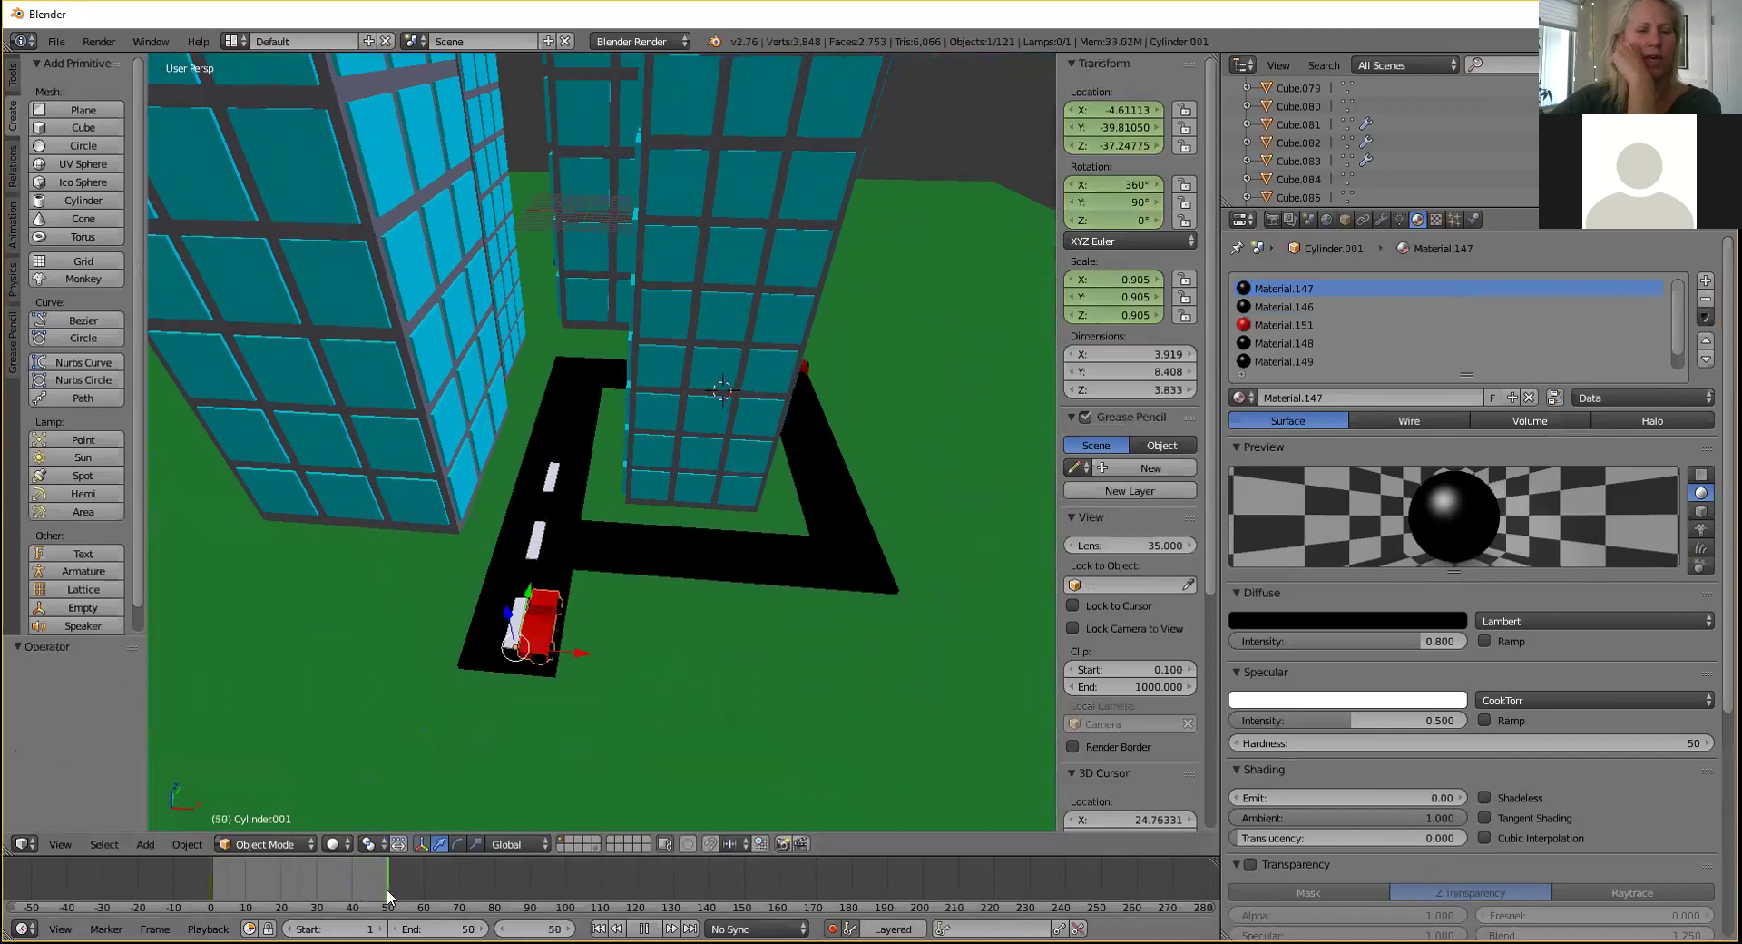
key("alt+a")
At frame 50, drive the car up the road along Y.
mouse_move(562, 573)
middle_mouse_down()
mouse_move(517, 633)
mouse_move(575, 545)
middle_mouse_up()
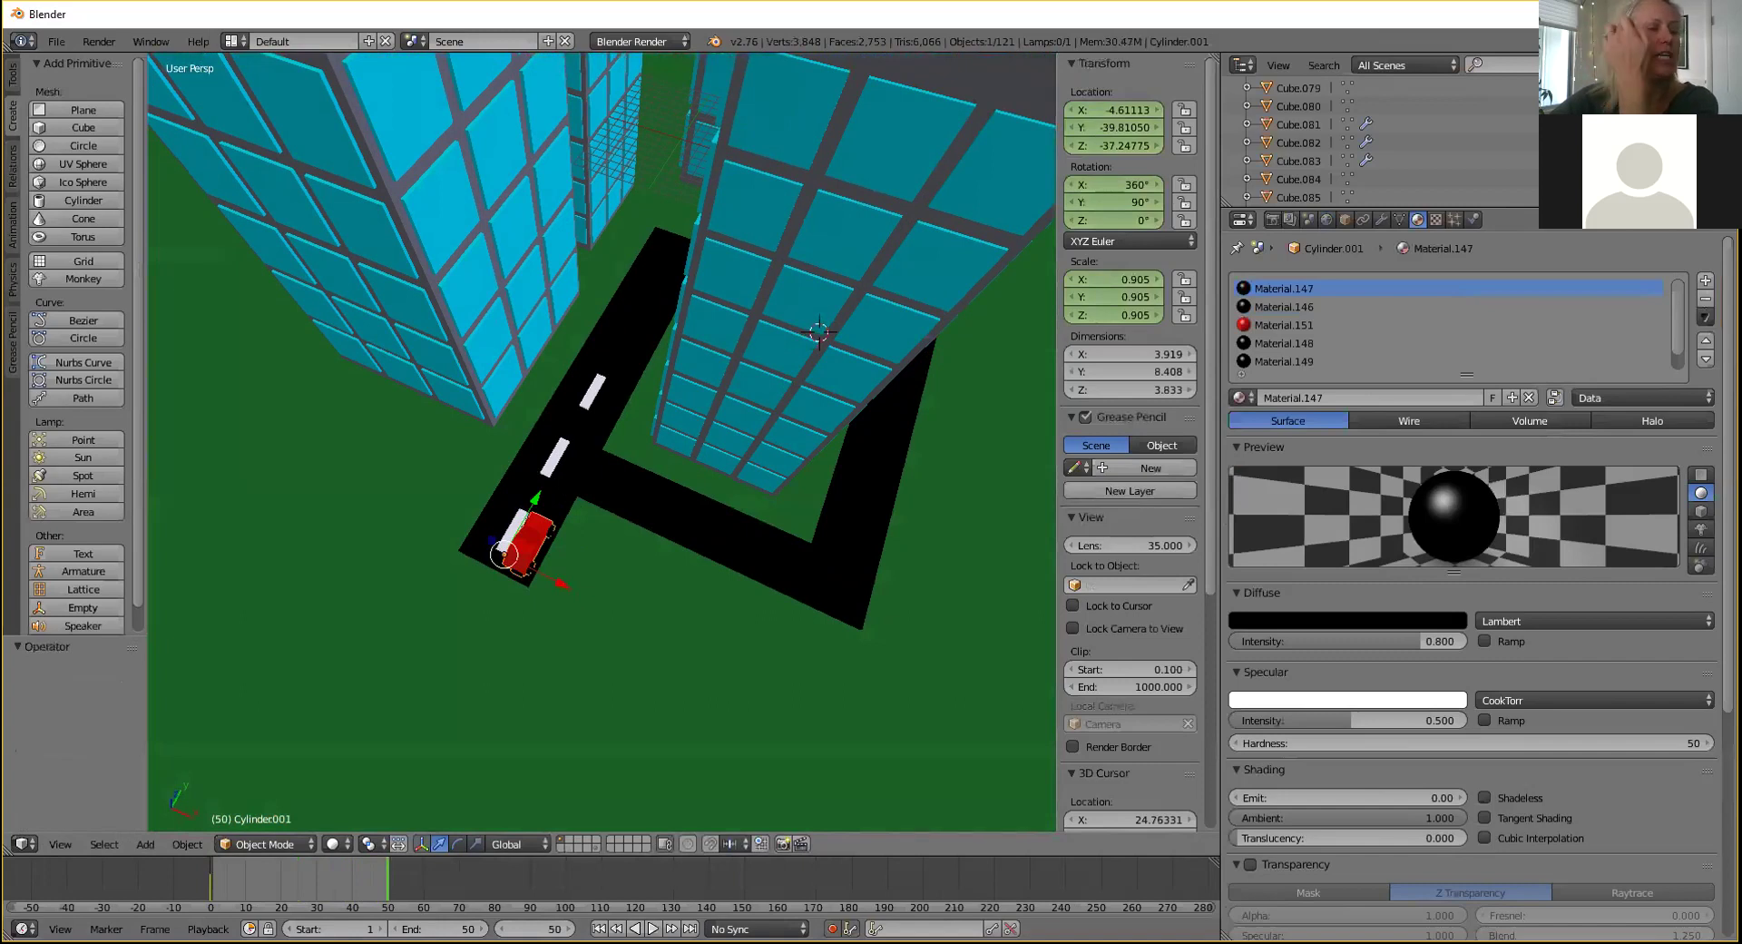
middle_click_drag(574, 487, 583, 455)
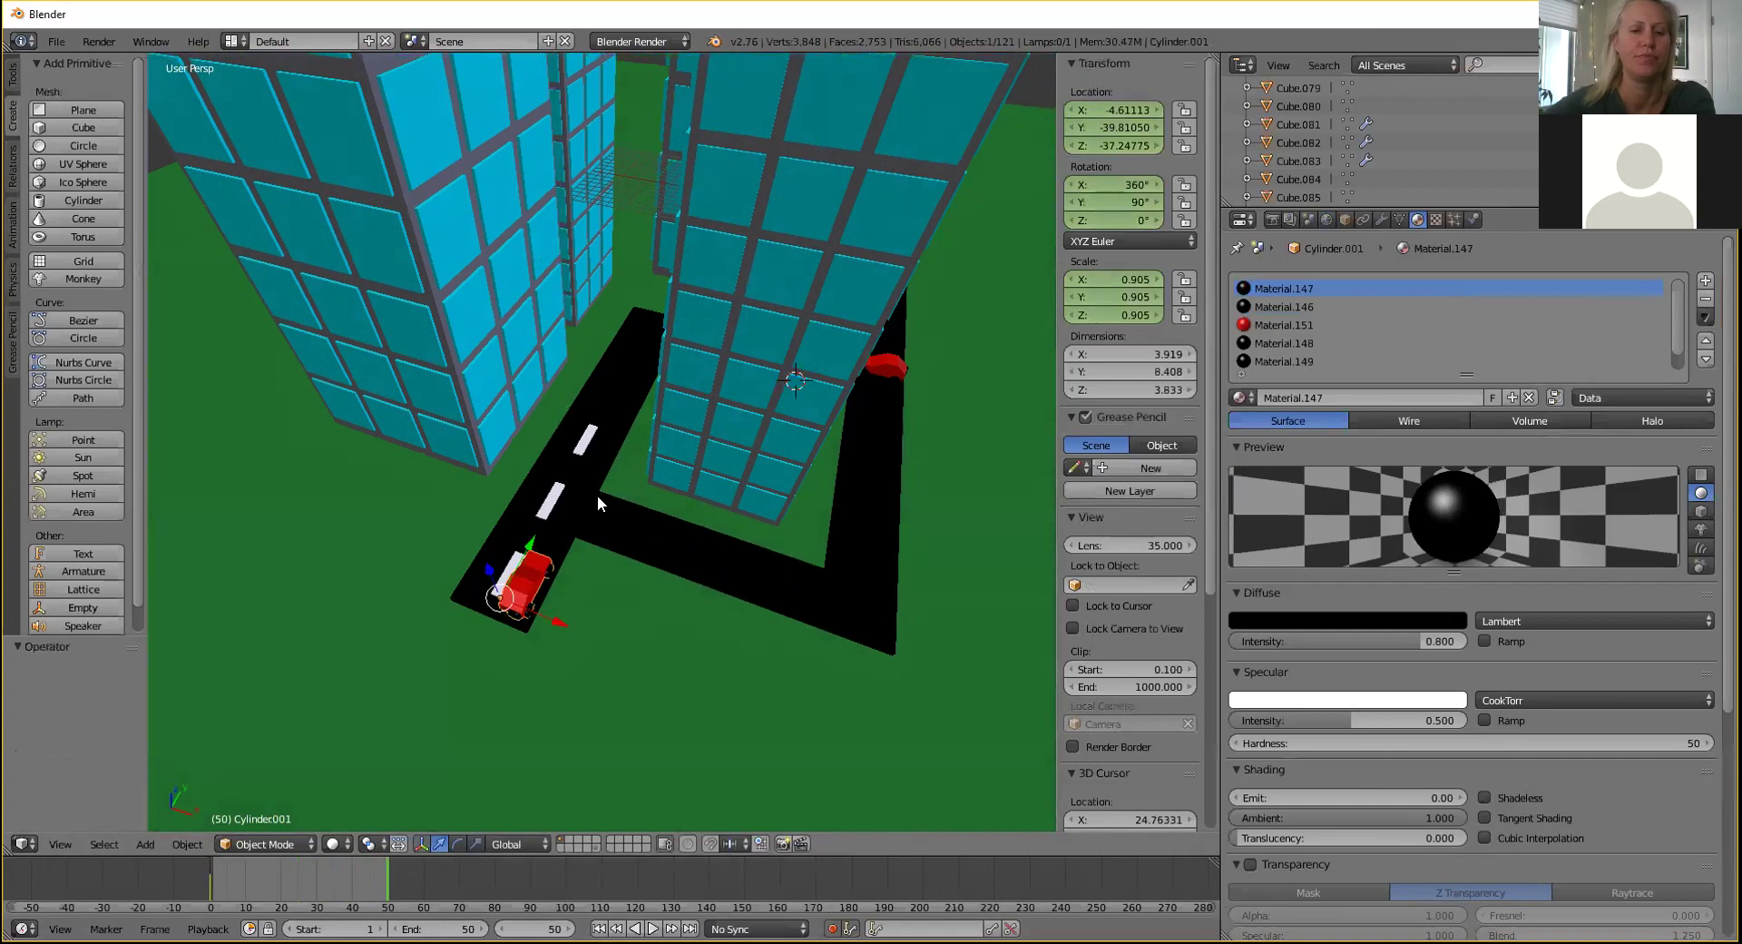
middle_click_drag(597, 504, 641, 547)
scroll(641, 547, "up", 2)
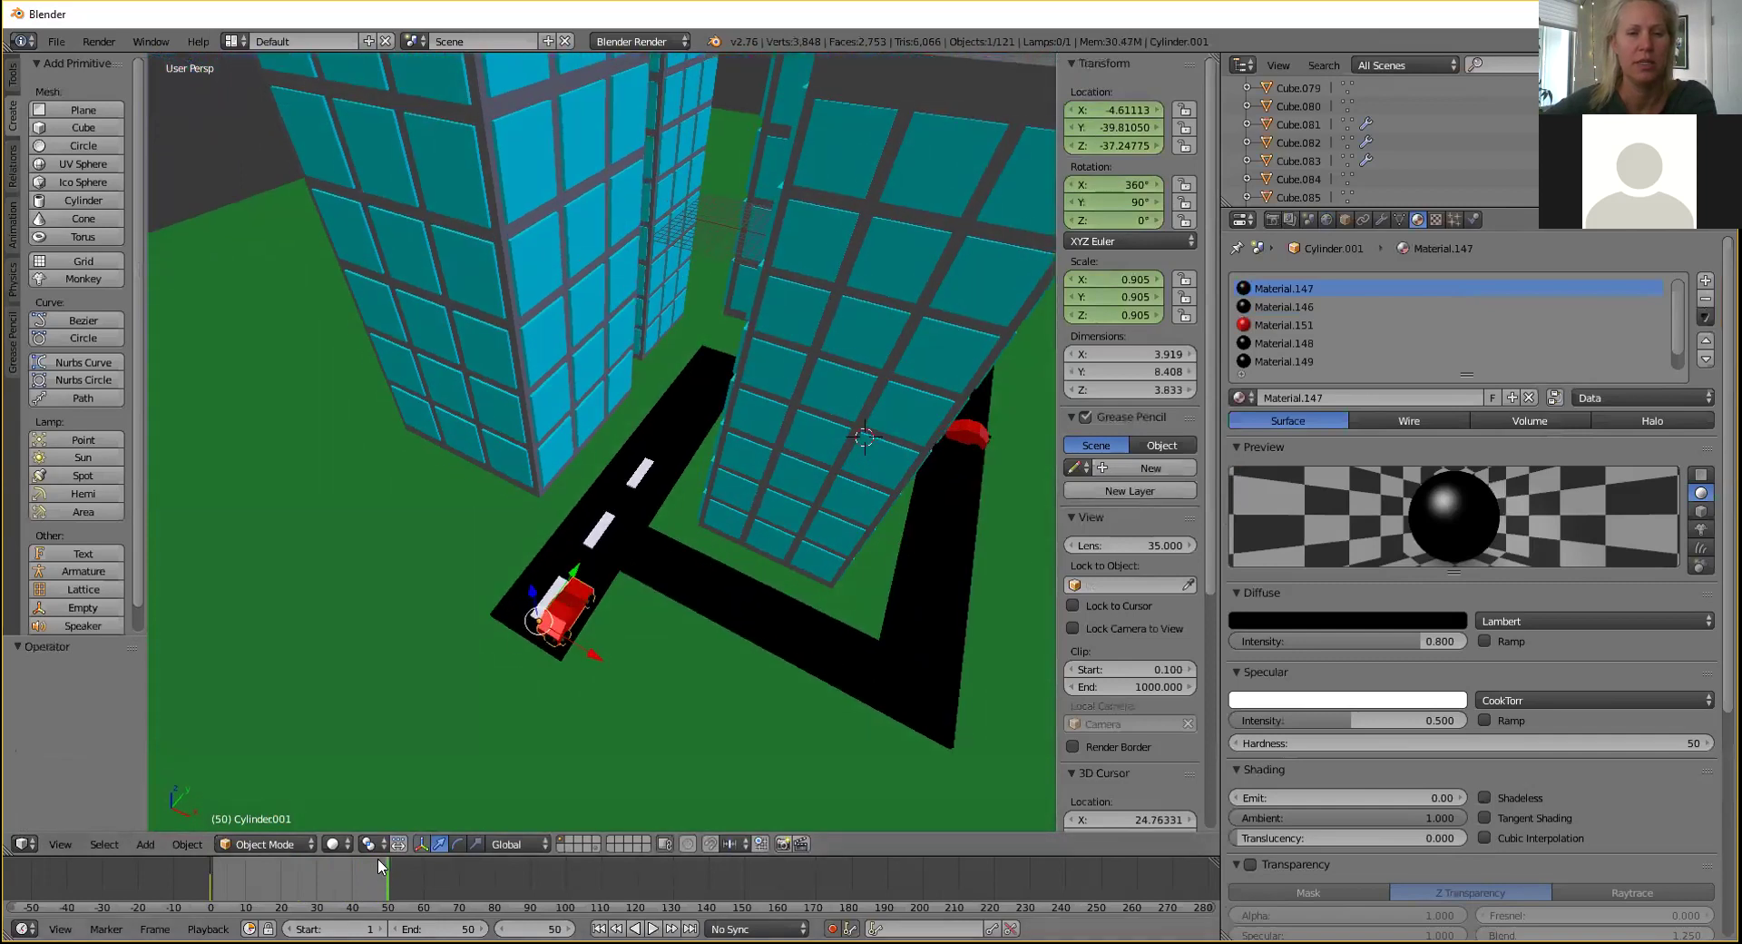
left_click_drag(570, 578, 750, 335)
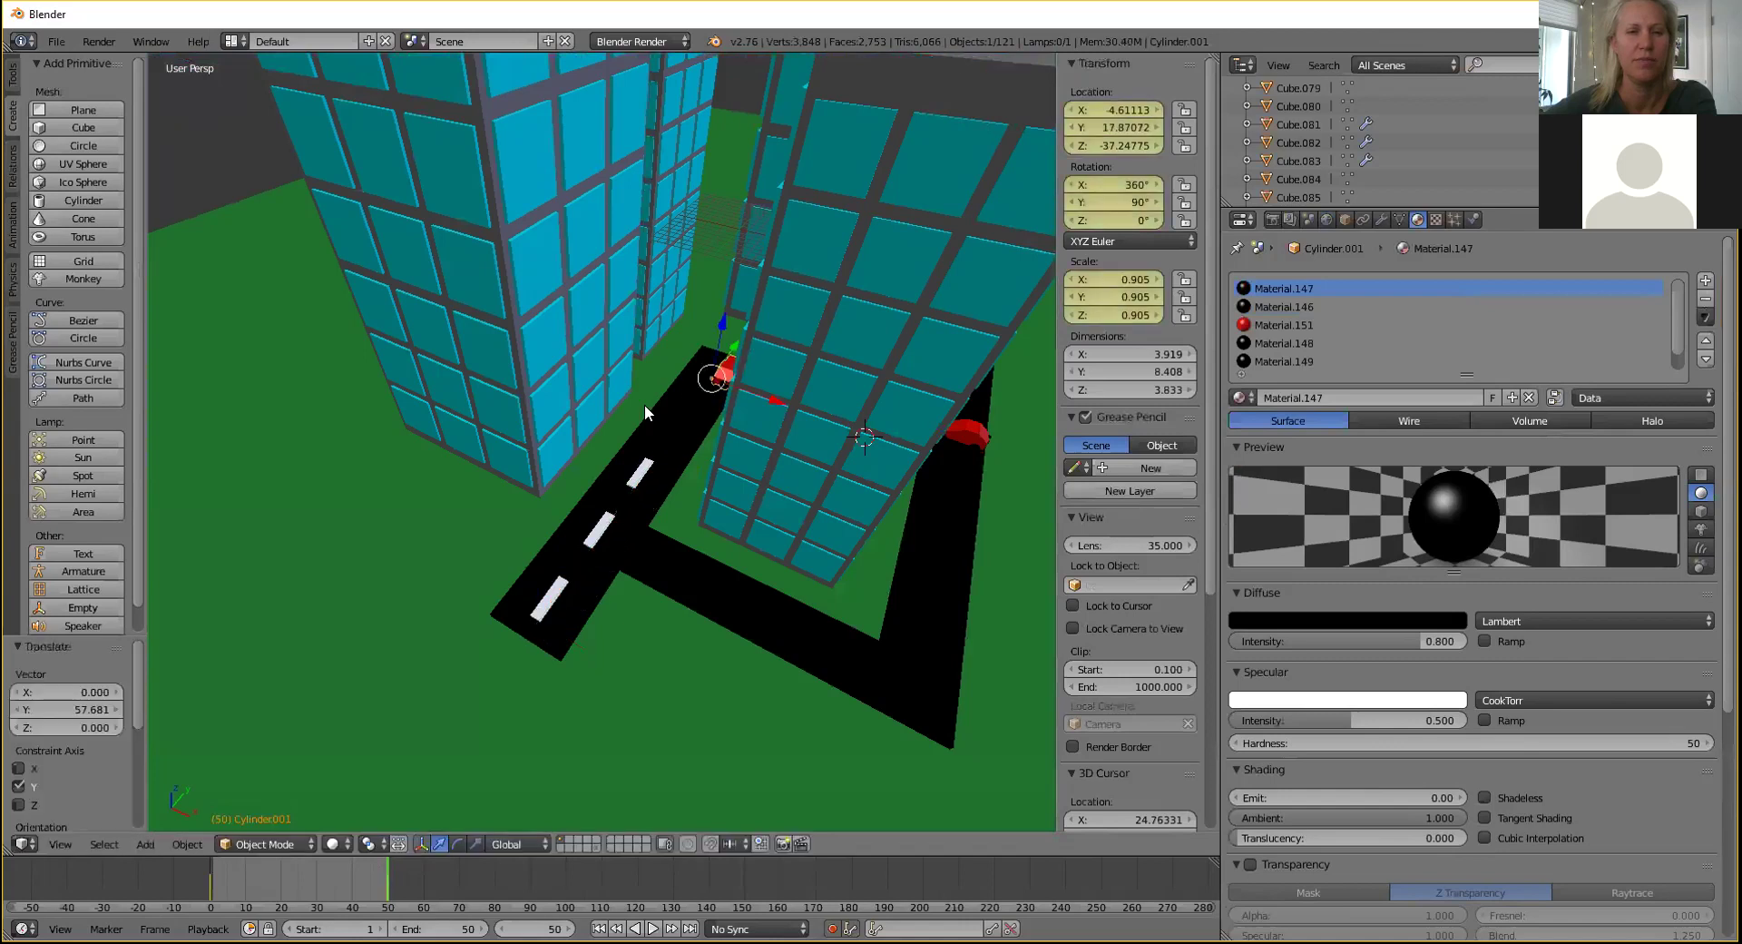
middle_click_drag(511, 450, 581, 466)
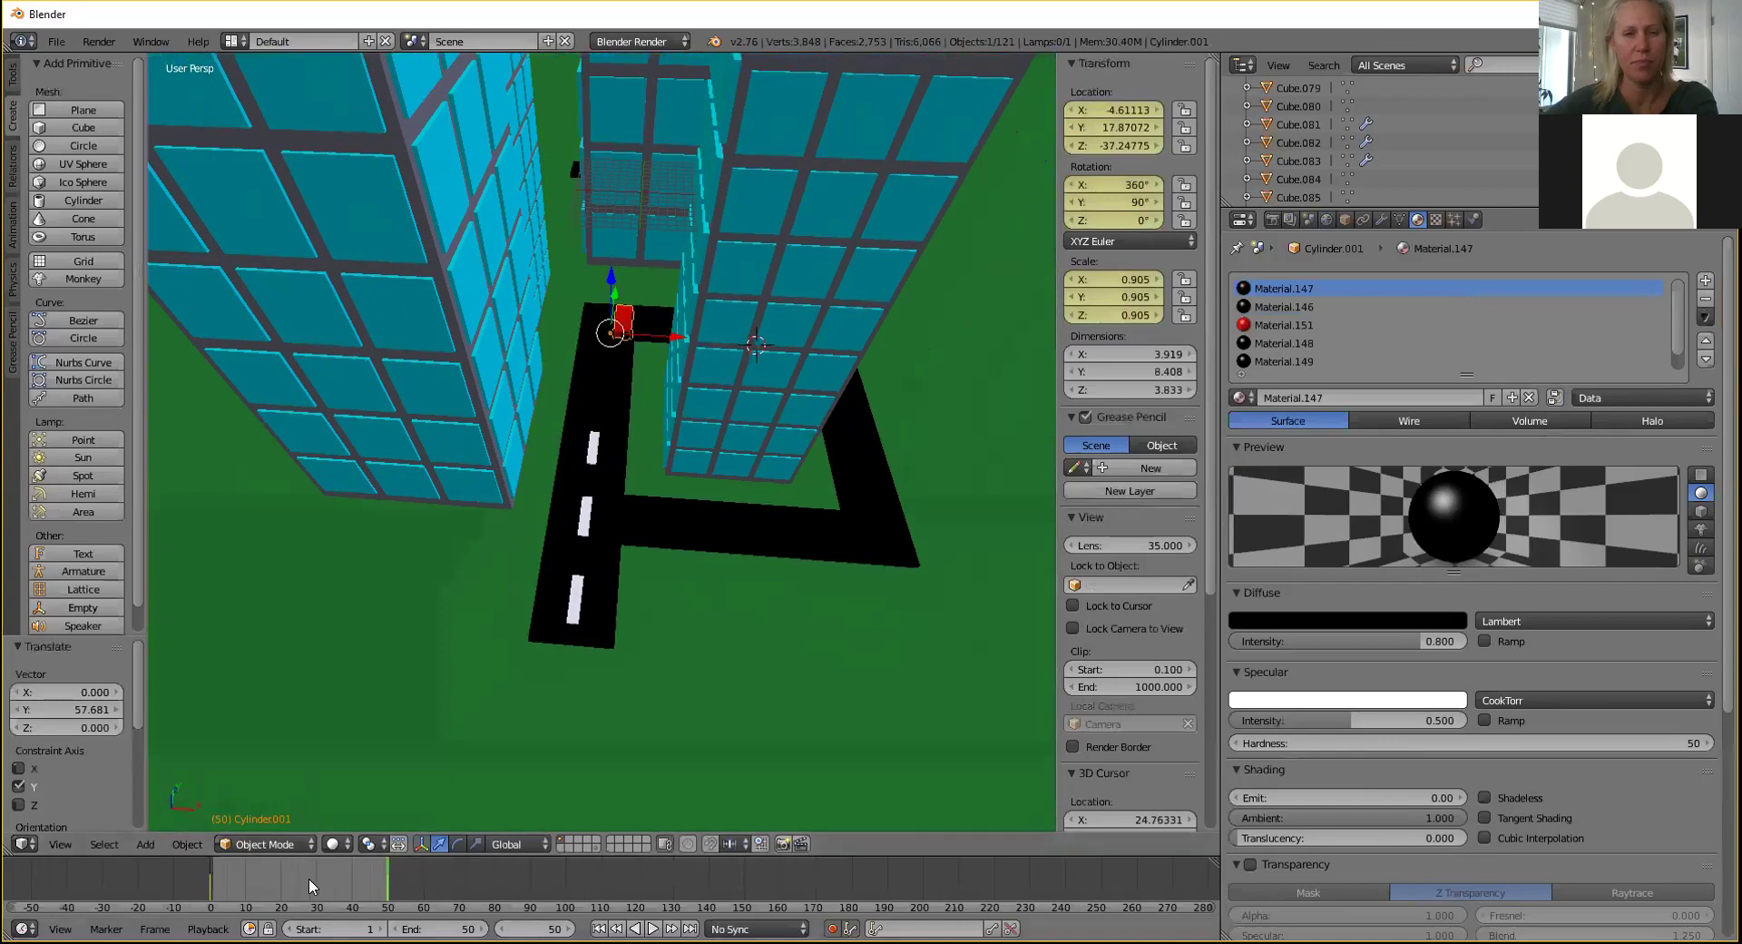
Scrub from frame 0 to 51 to check the drive, then select the right-hand red car.
left_click_drag(350, 879, 208, 892)
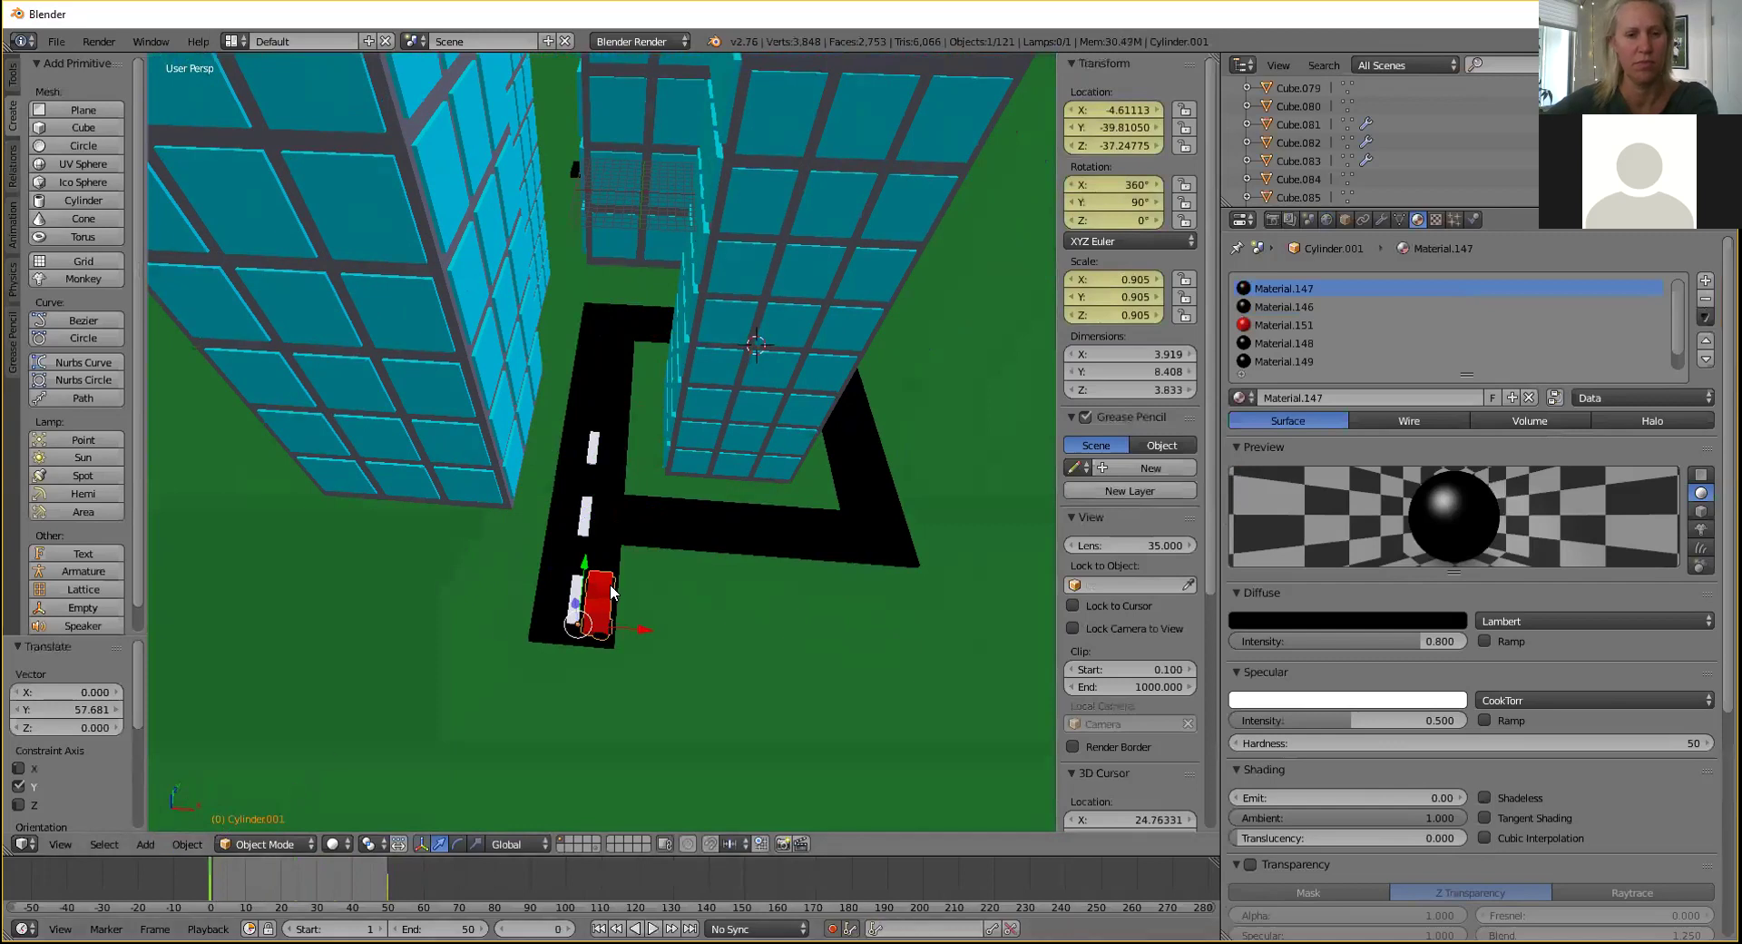
mouse_move(214, 883)
left_mouse_down()
mouse_move(391, 881)
mouse_move(210, 894)
left_mouse_up()
middle_click_drag(800, 580, 663, 563)
scroll(906, 559, "down", 3)
right_click(937, 564)
scroll(660, 538, "up", 3)
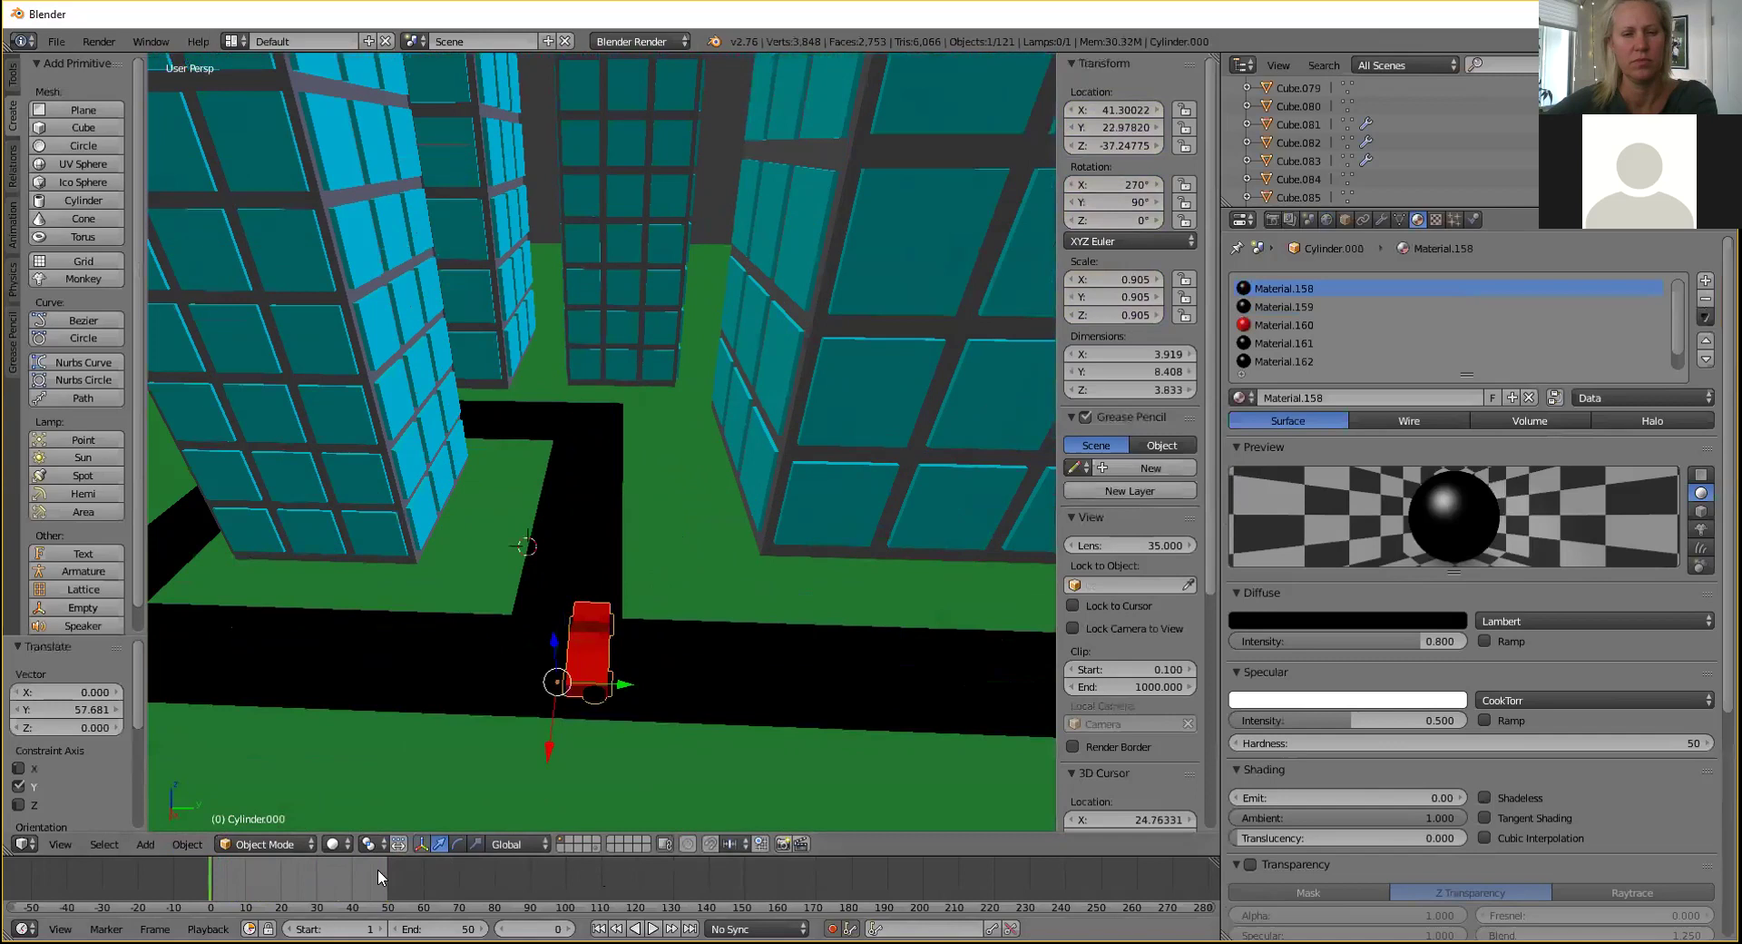
Key the second car's starting position with a small X nudge, then preview playback.
key("alt+a")
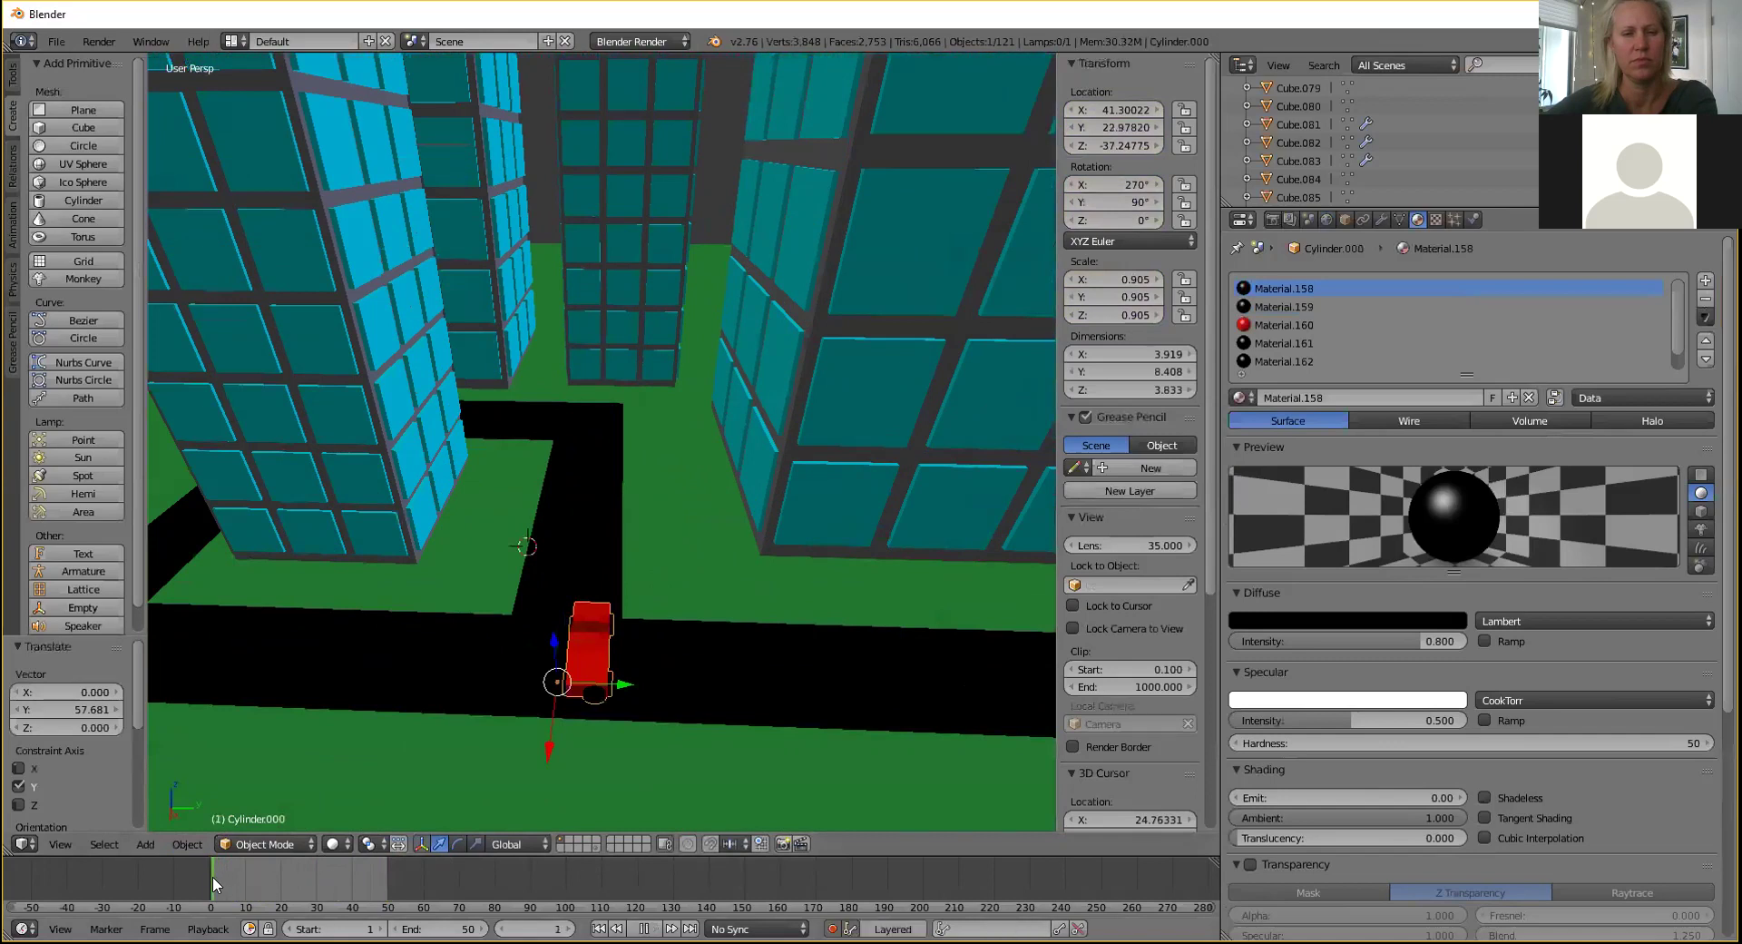
key("alt+a")
key("g")
key("x")
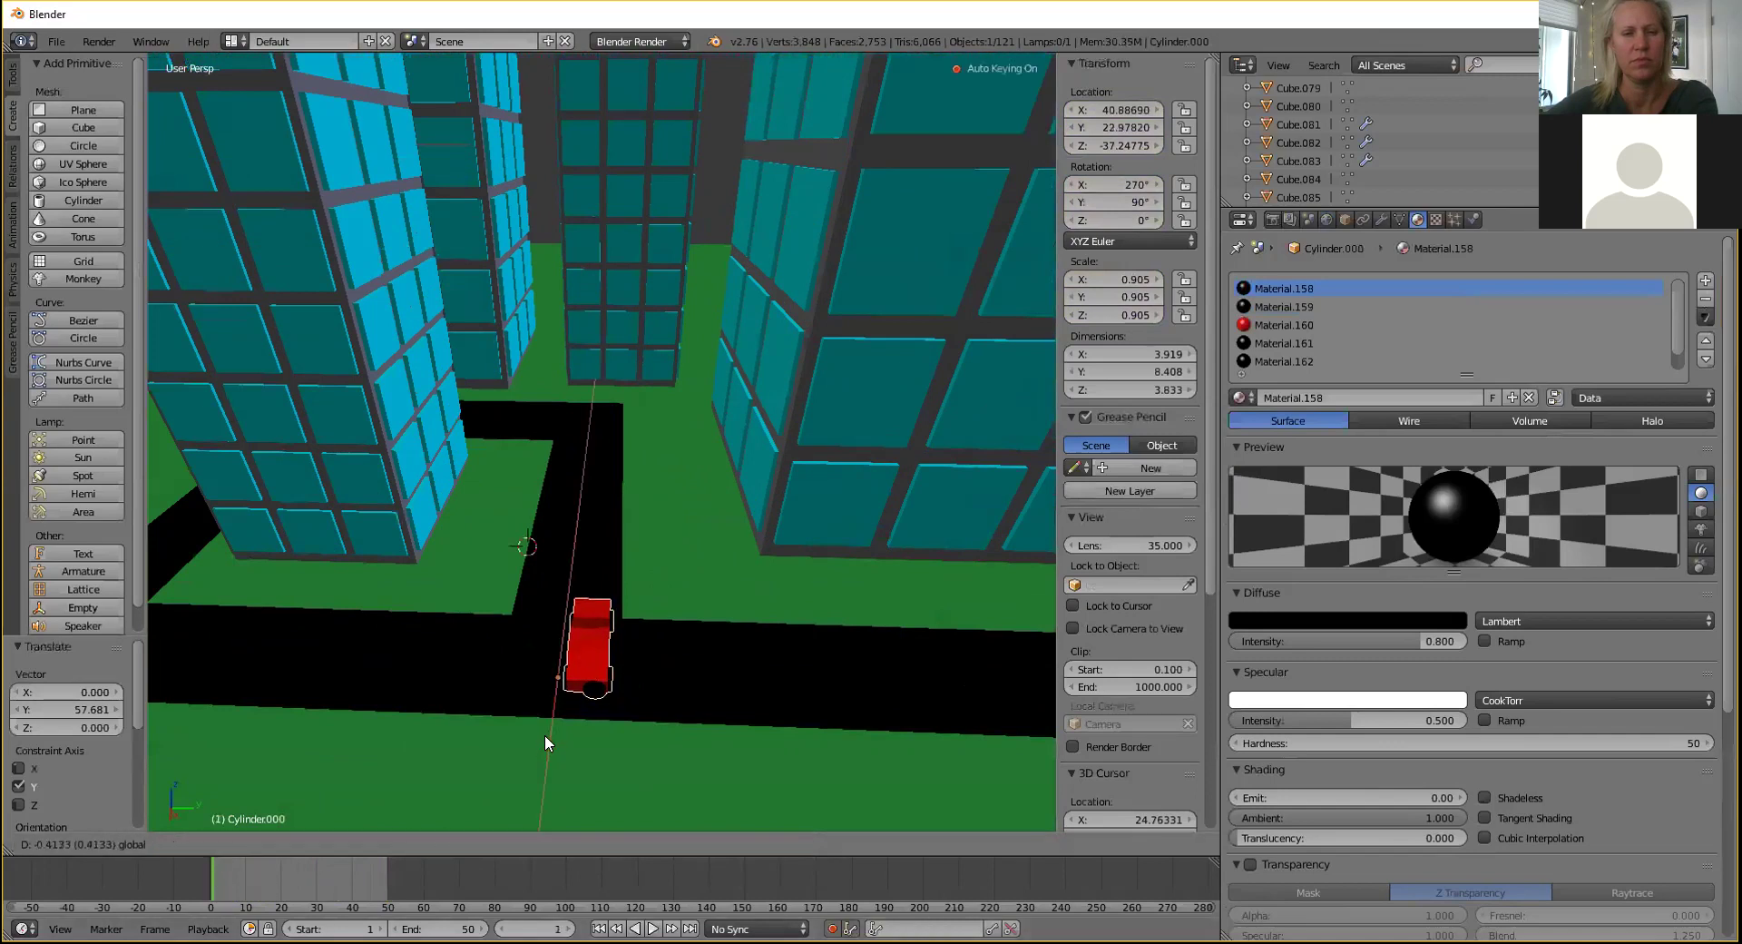
left_click(545, 739)
key("i")
middle_click_drag(534, 722, 234, 874)
key("alt+a")
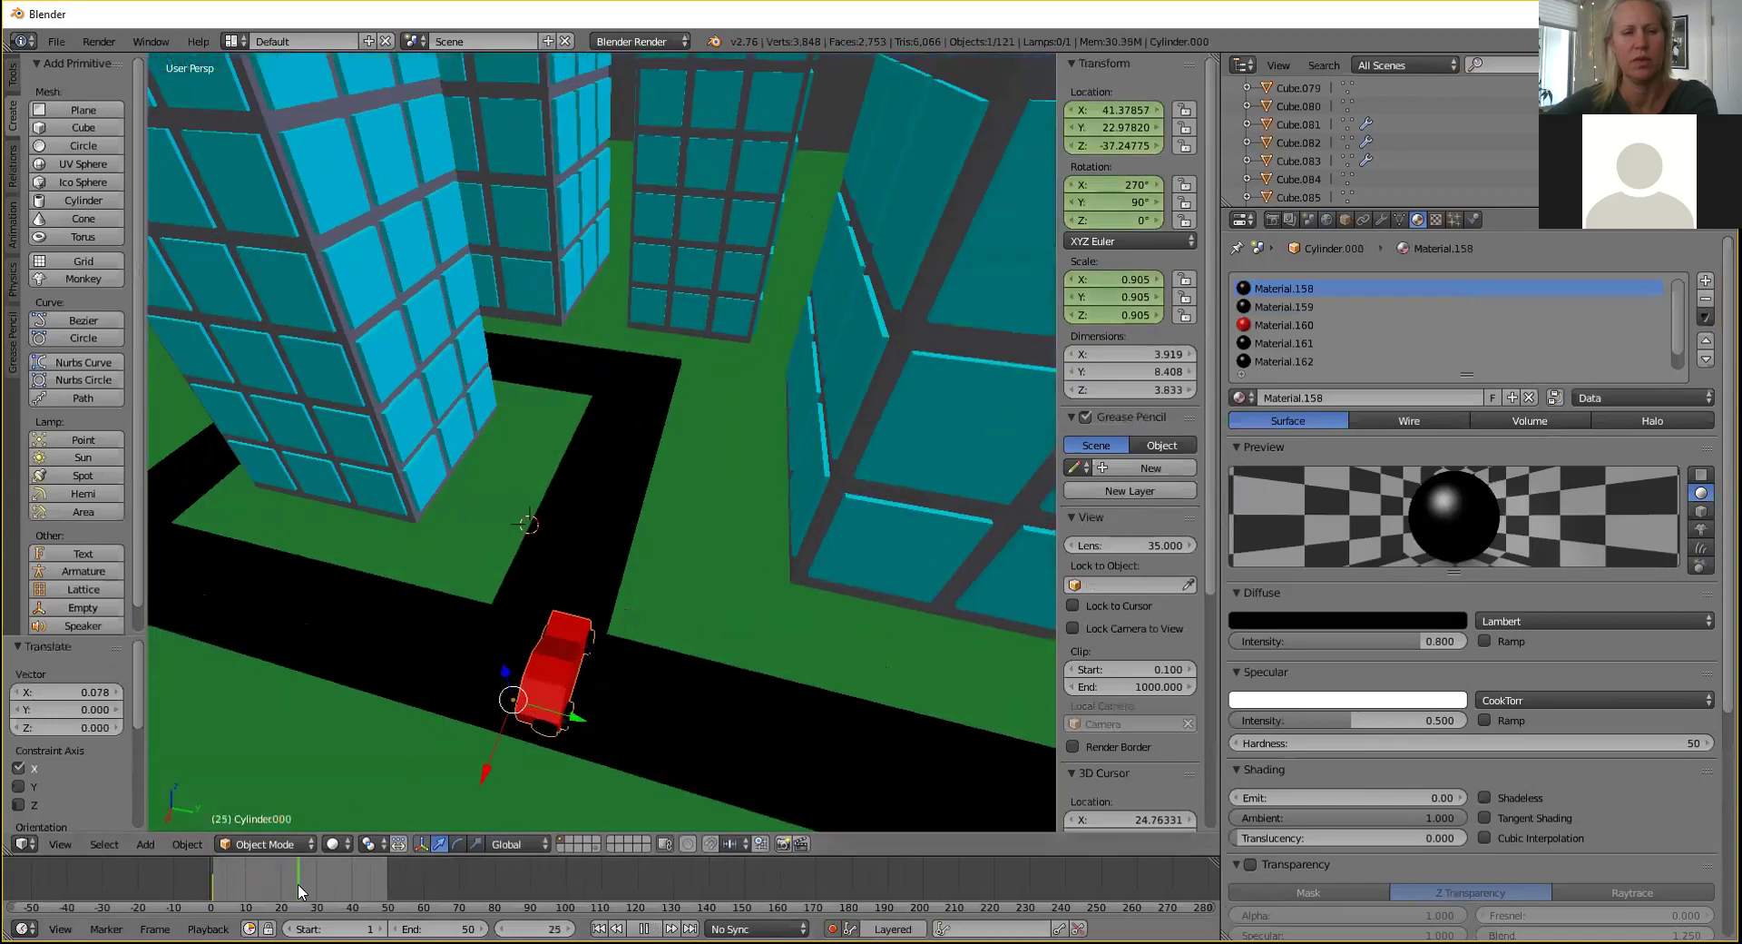
key("alt+a")
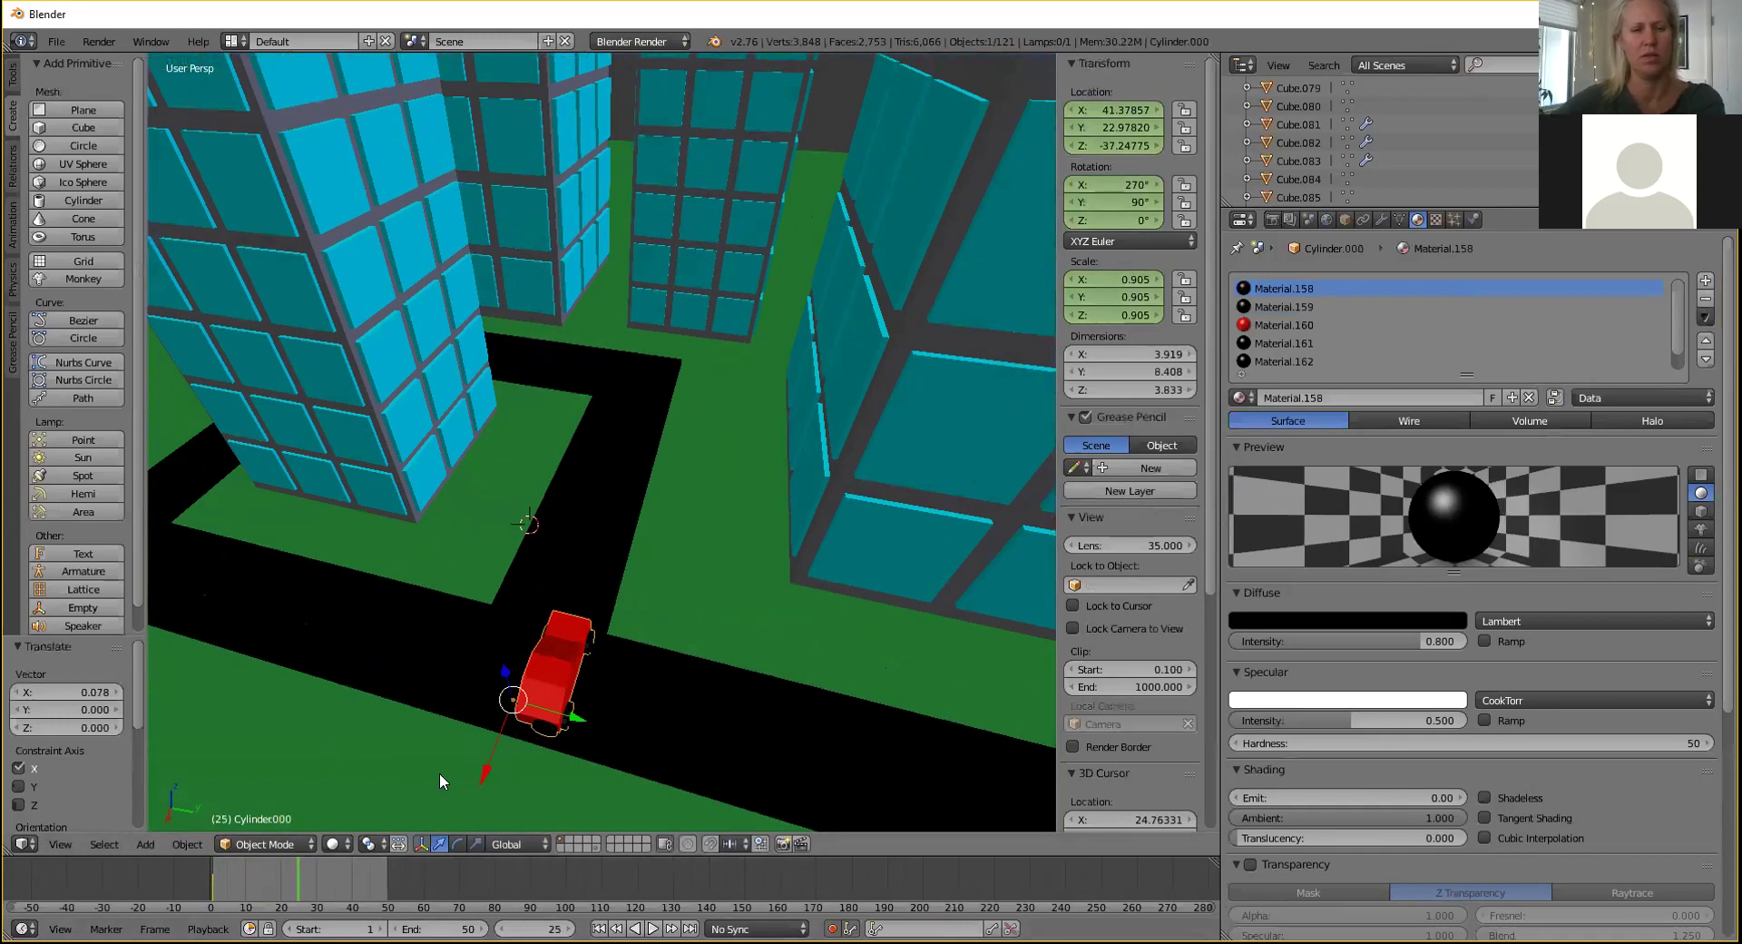
At frame 30, slide the car down the road to the corner at about X 9.476, Y 22.978.
left_click_drag(486, 779, 601, 510)
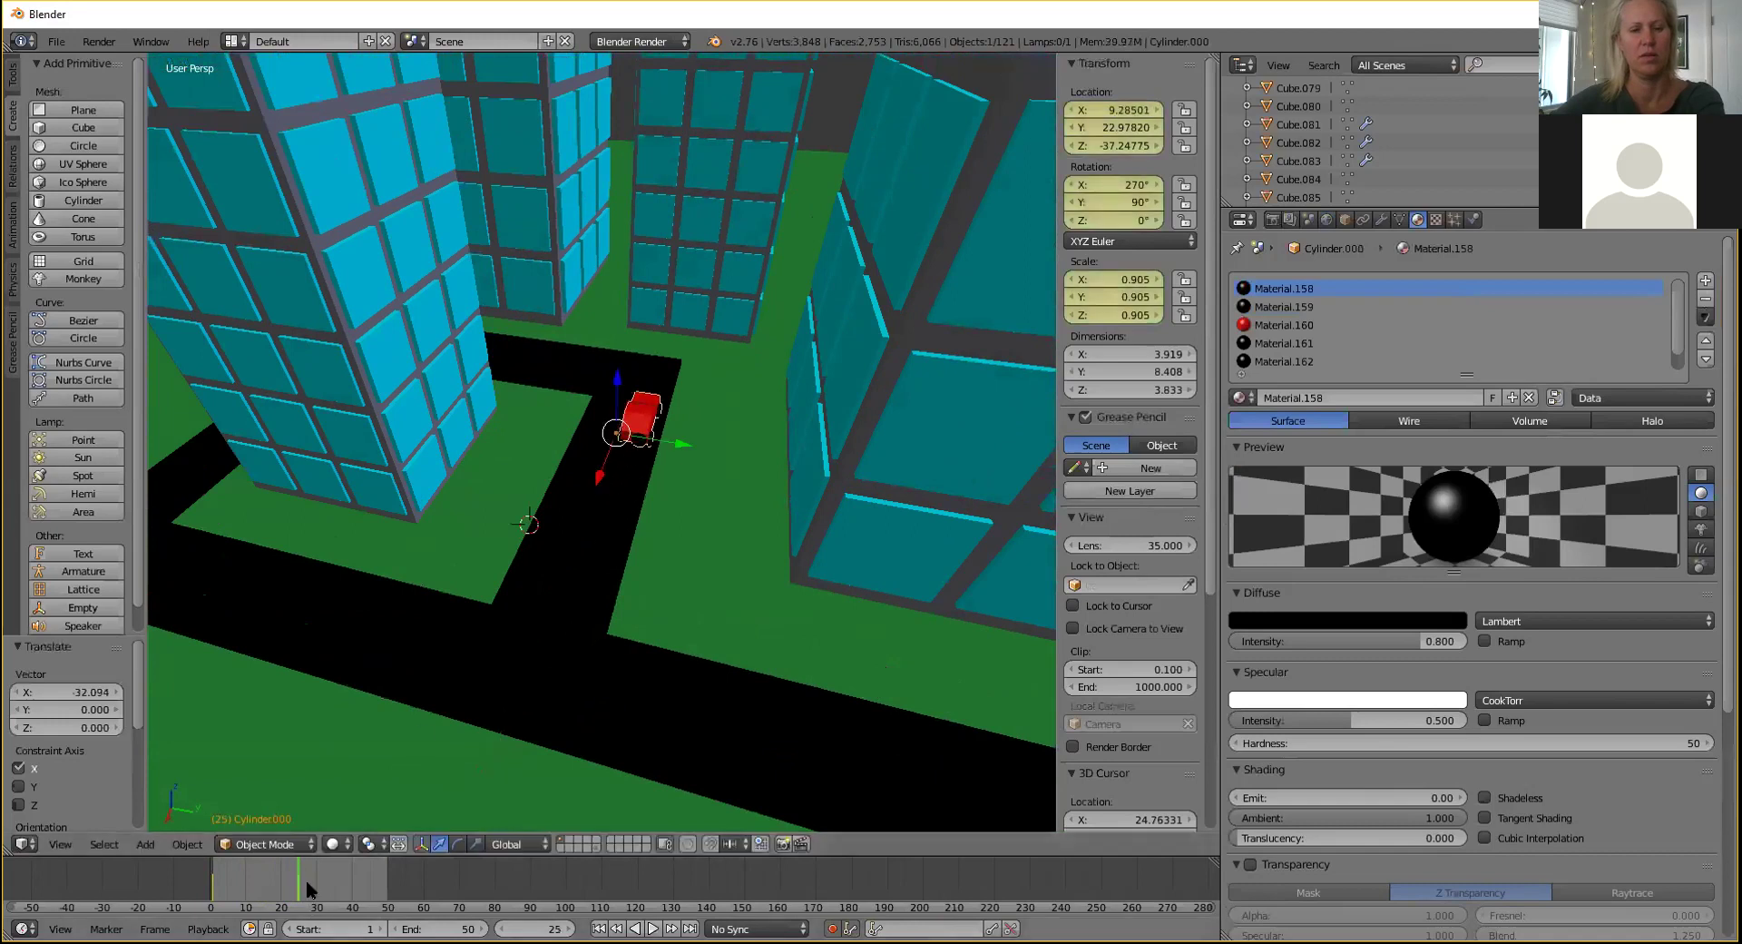
key("alt+a")
key("alt+a")
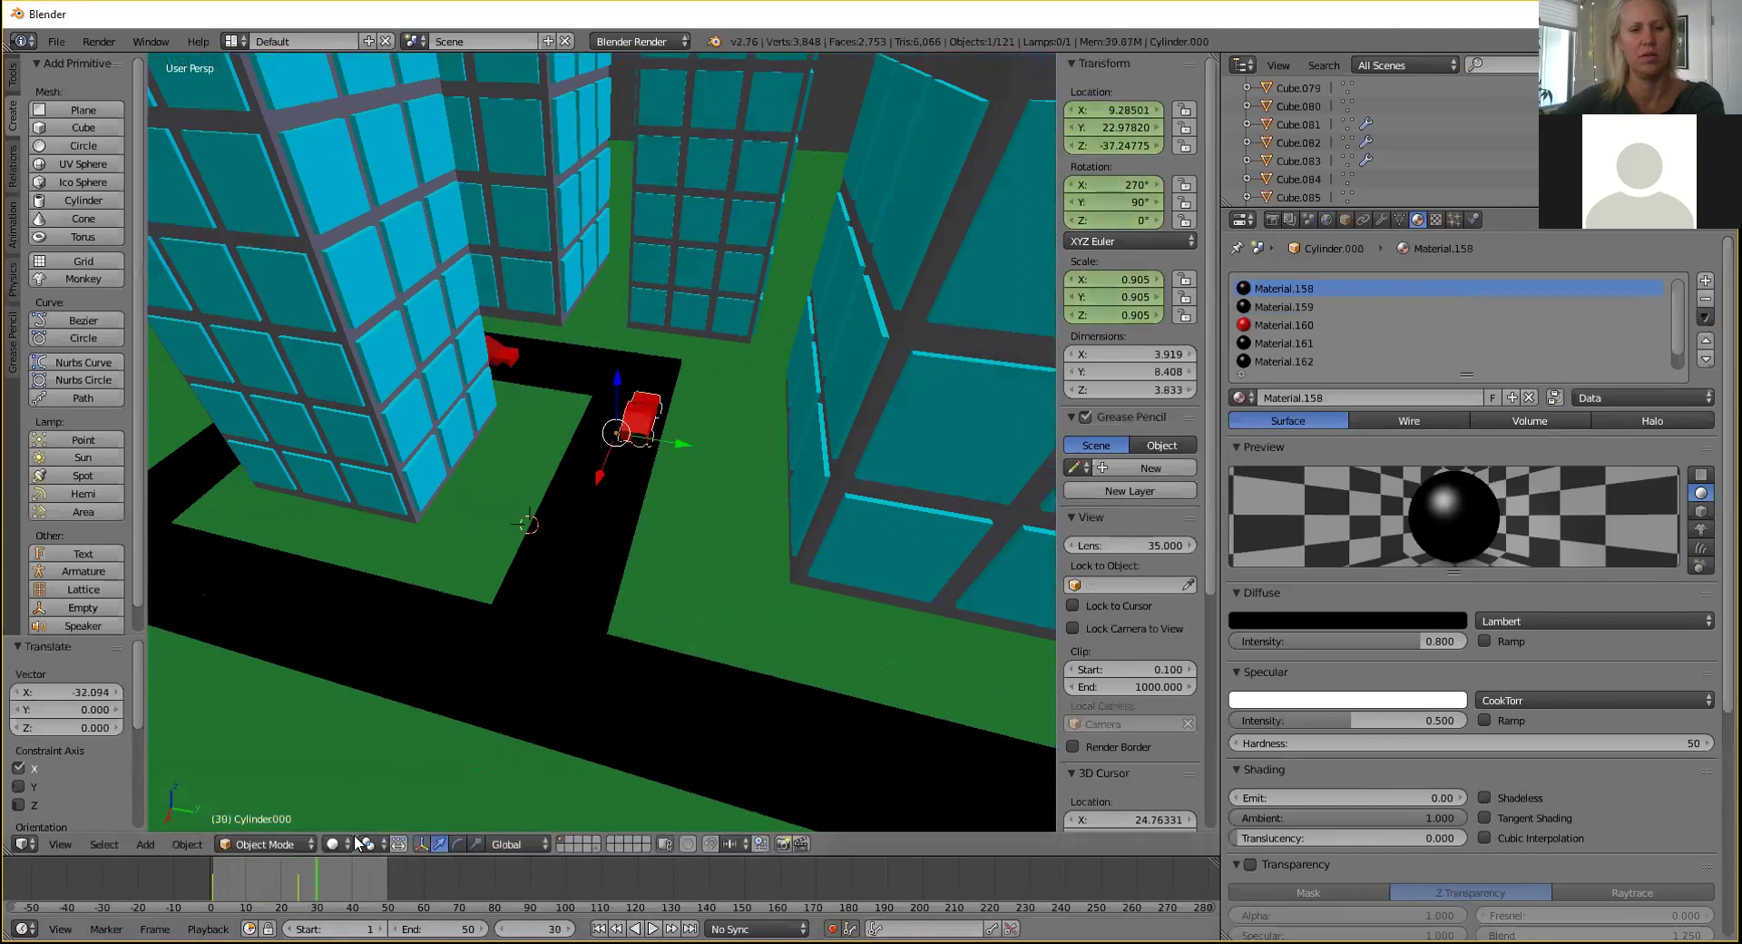
left_click_drag(596, 471, 597, 474)
middle_click_drag(595, 463, 688, 461)
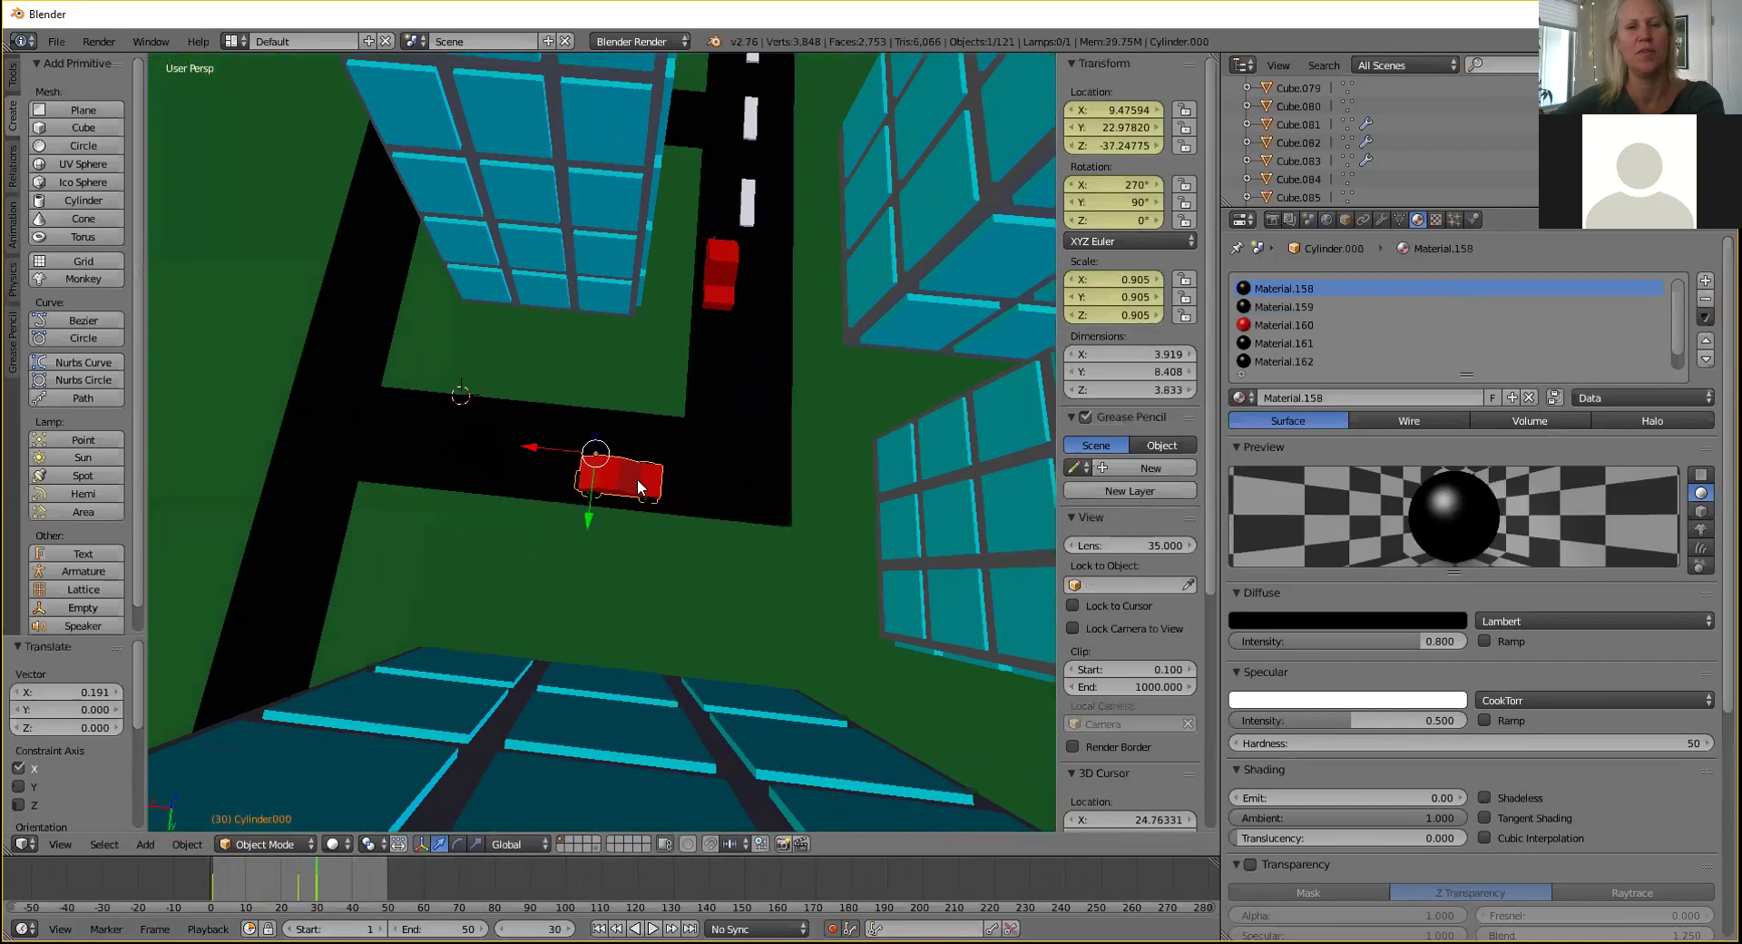
middle_click_drag(670, 490, 683, 437)
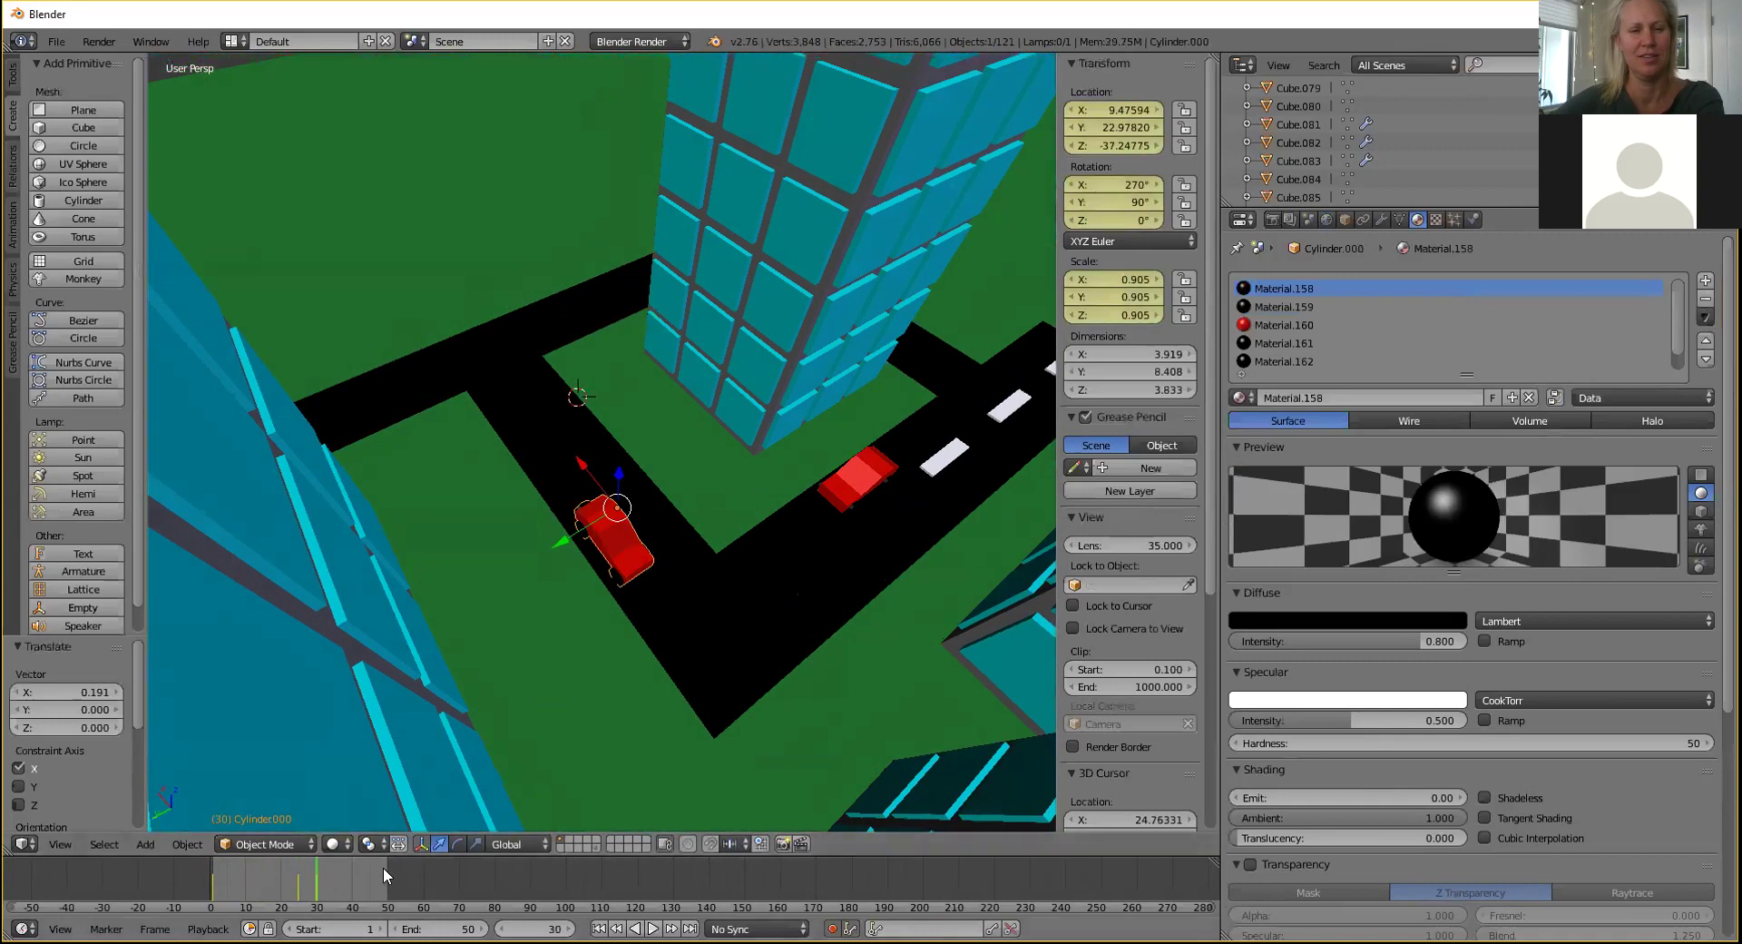
Start a Z rotation on the car, cancel it to keep its heading, and look down the road.
key("r")
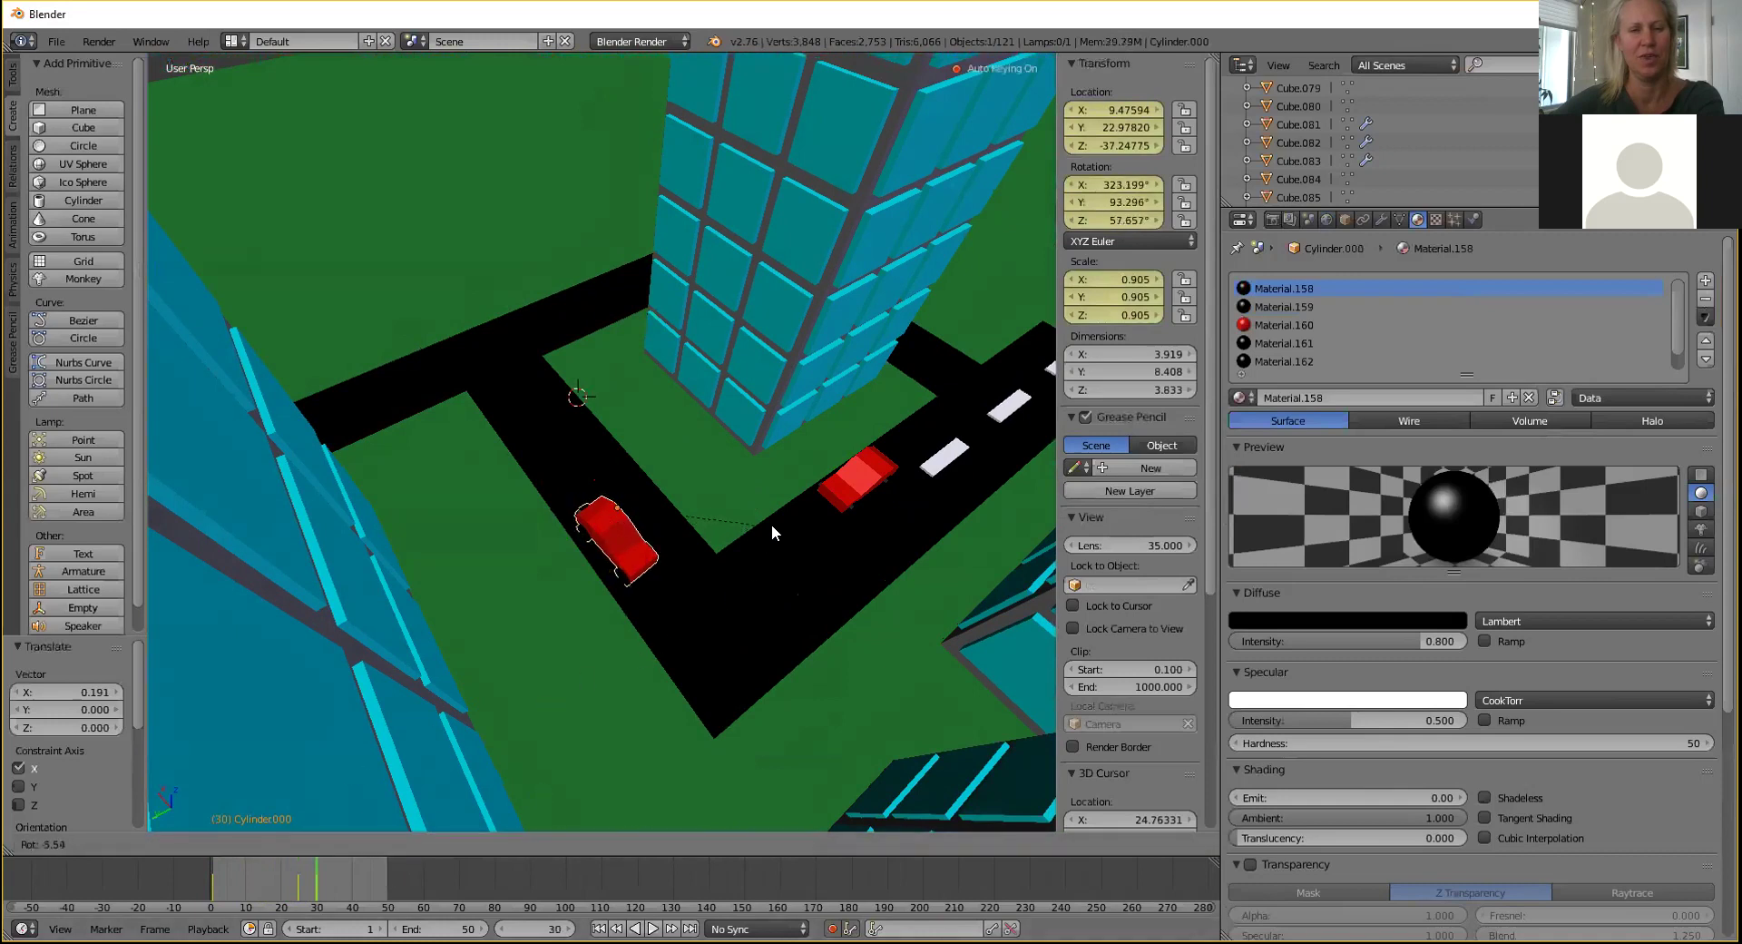
key("z")
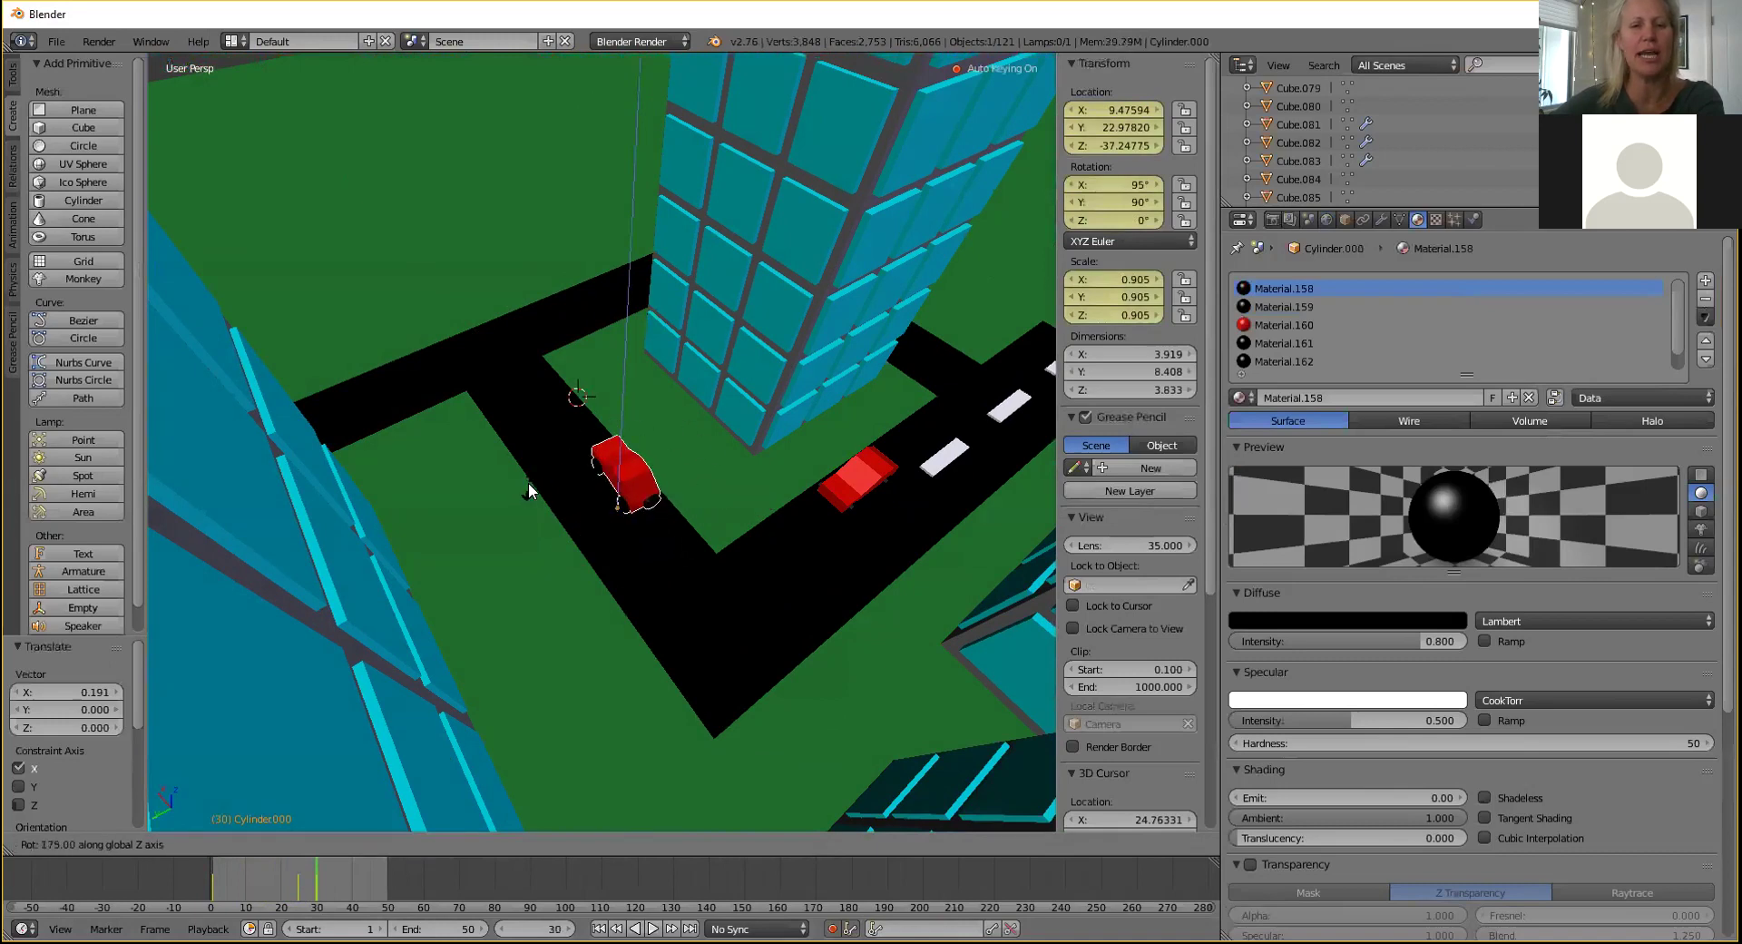
key("Escape")
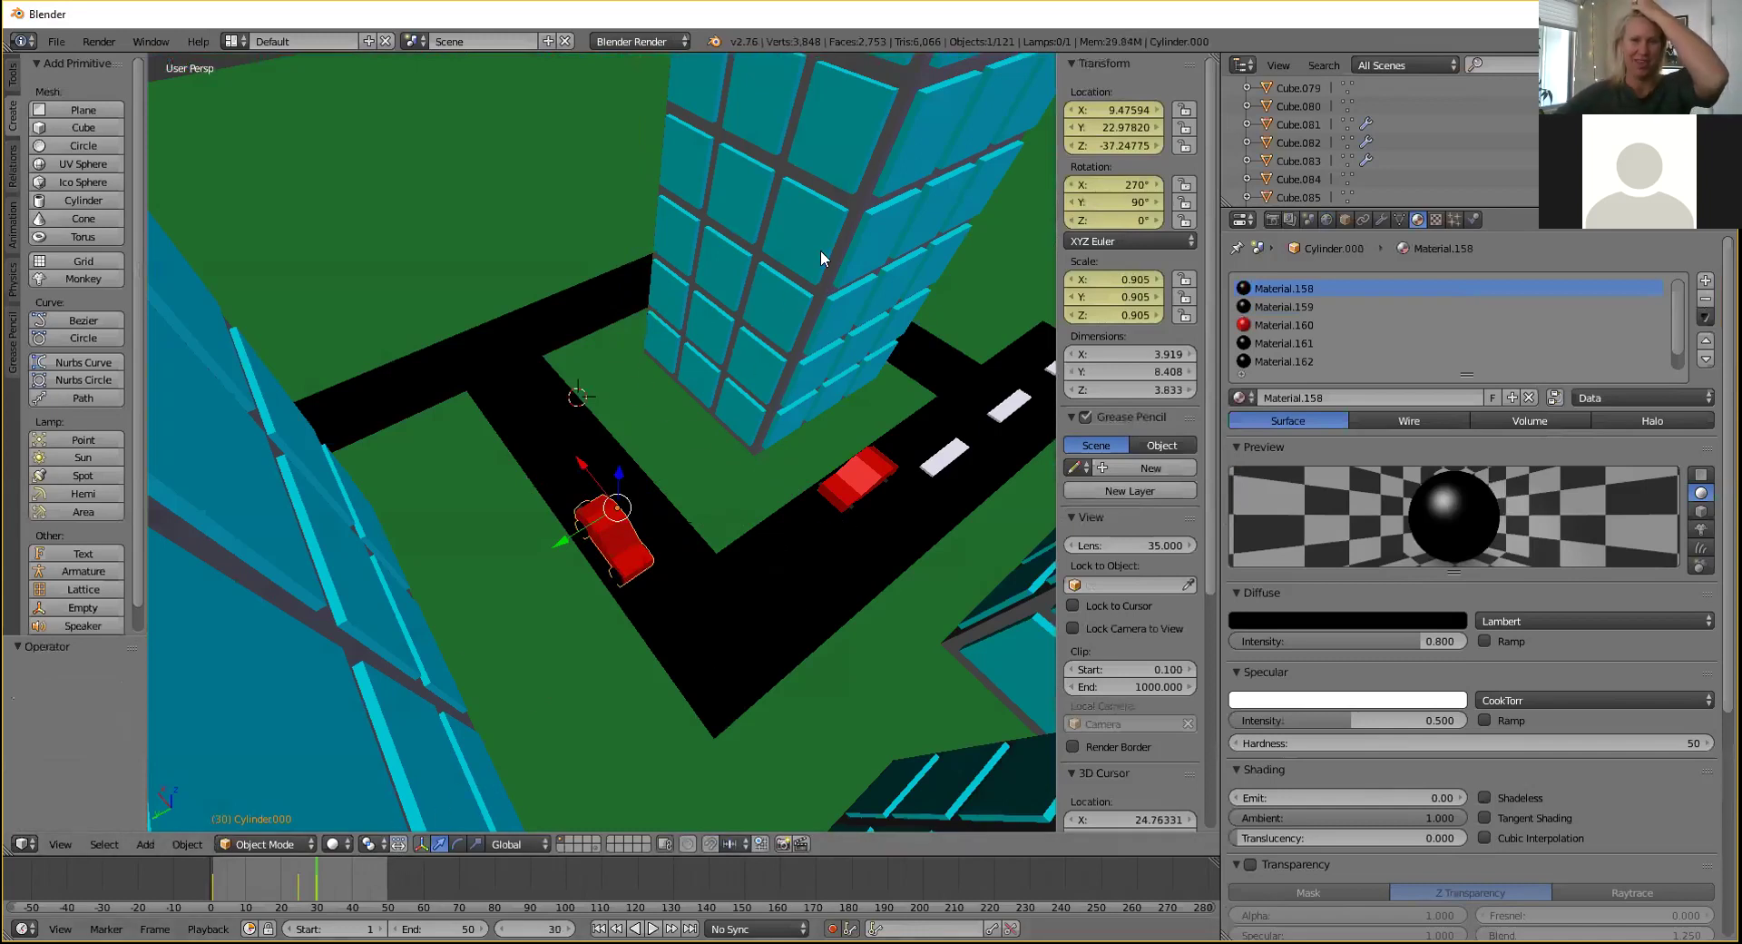
middle_click_drag(544, 390, 590, 336)
mouse_move(631, 458)
middle_mouse_down()
mouse_move(586, 470)
mouse_move(614, 484)
middle_mouse_up()
scroll(614, 480, "up", 2)
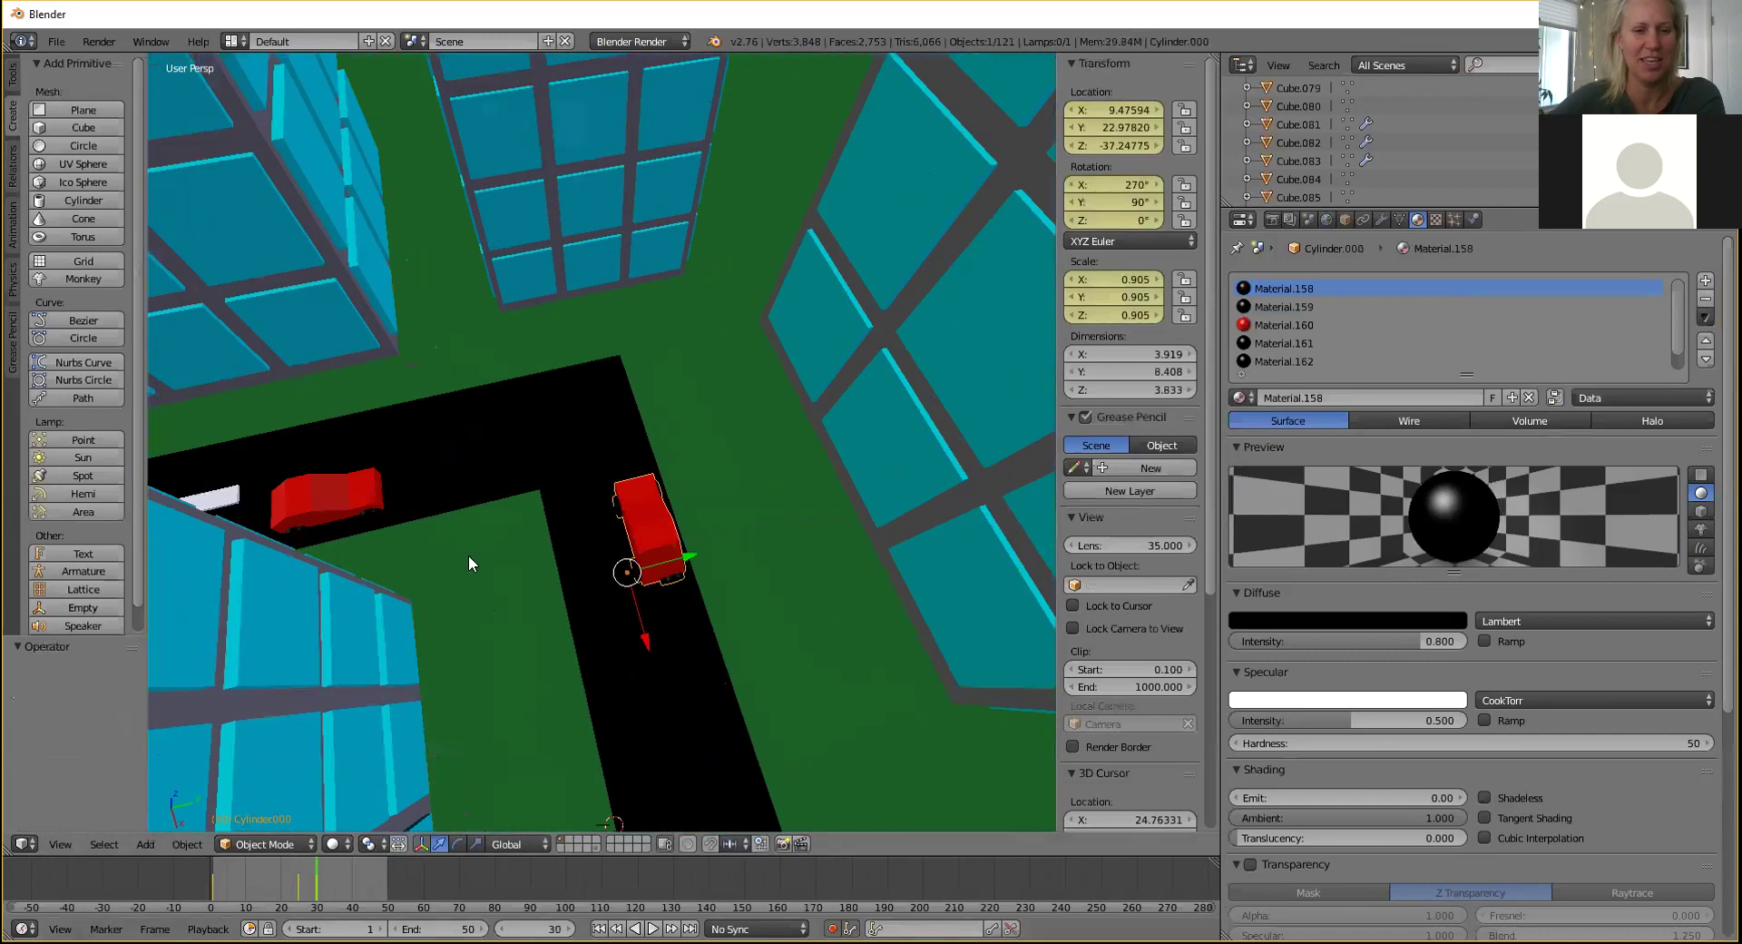
Preview playback, then at frame 40 move the car along the road to the corner.
key("alt+a")
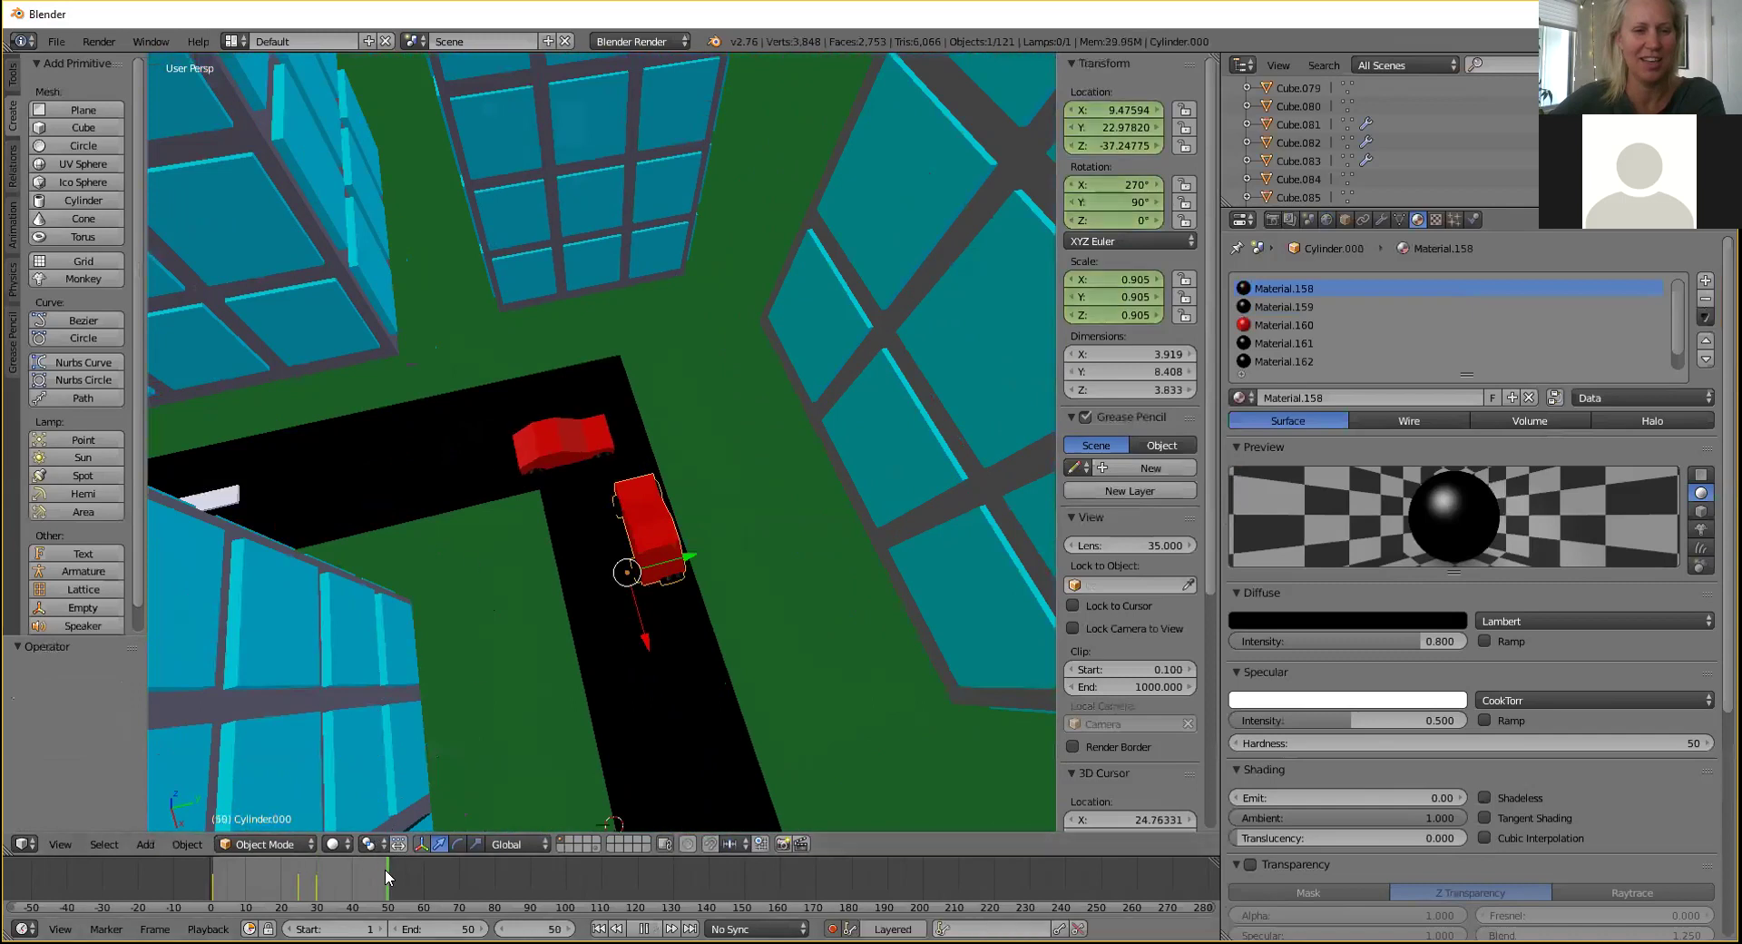
key("alt+a")
key("alt+a")
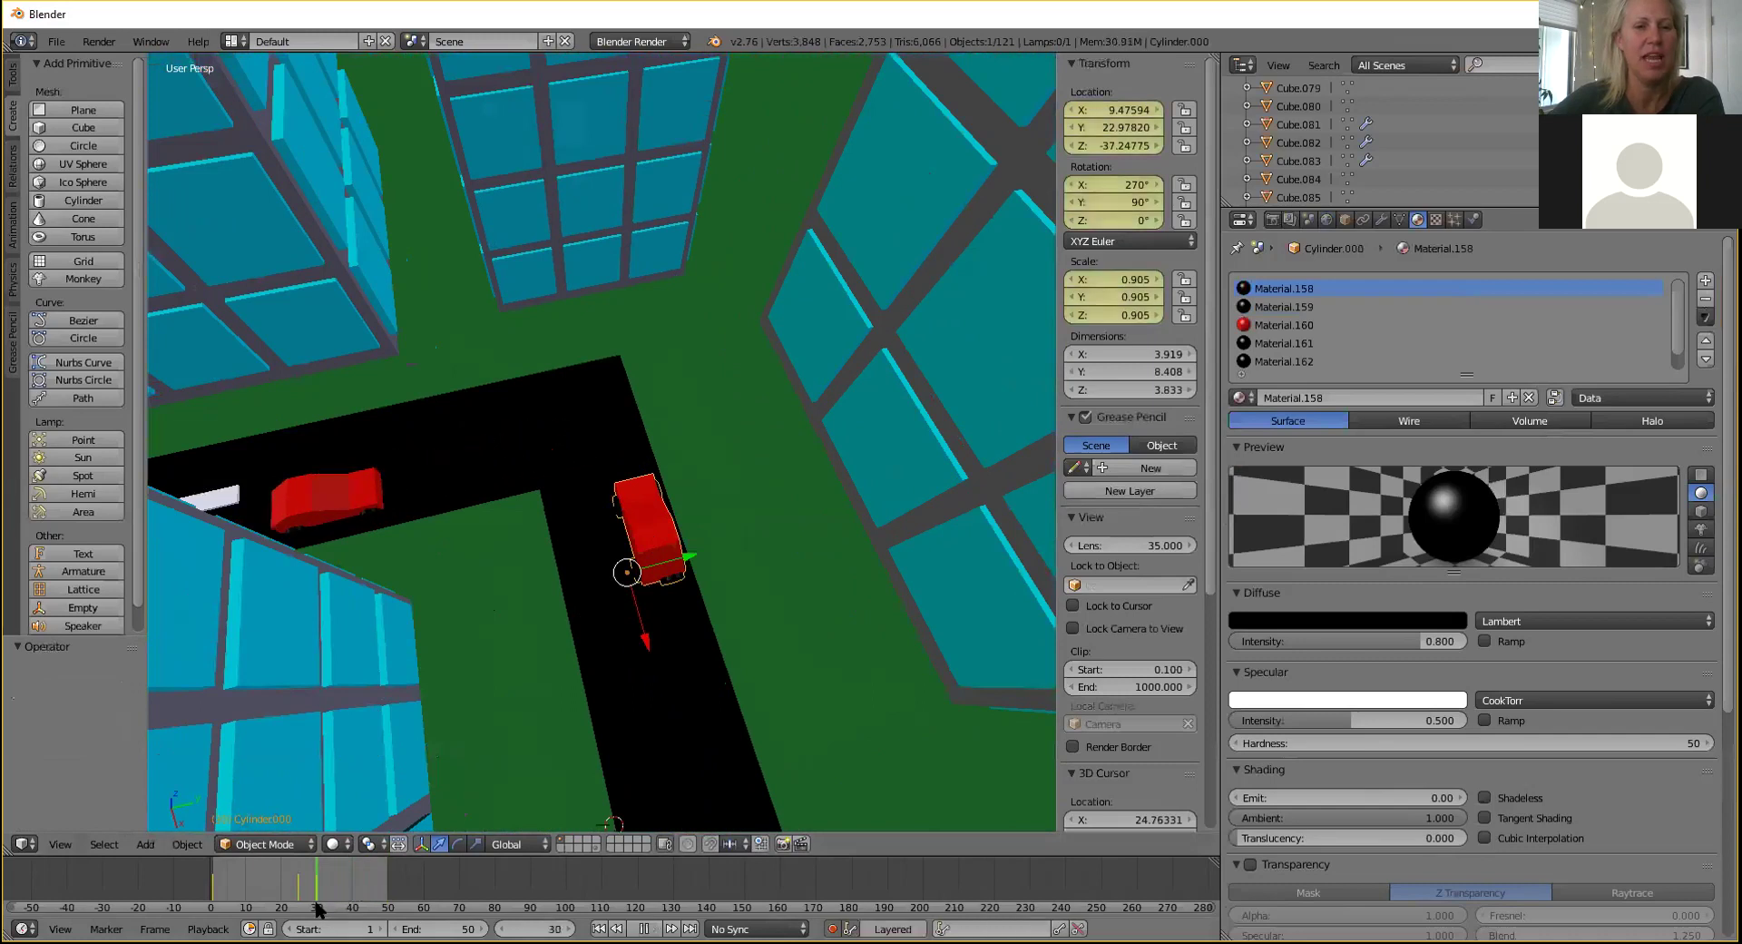
key("alt+a")
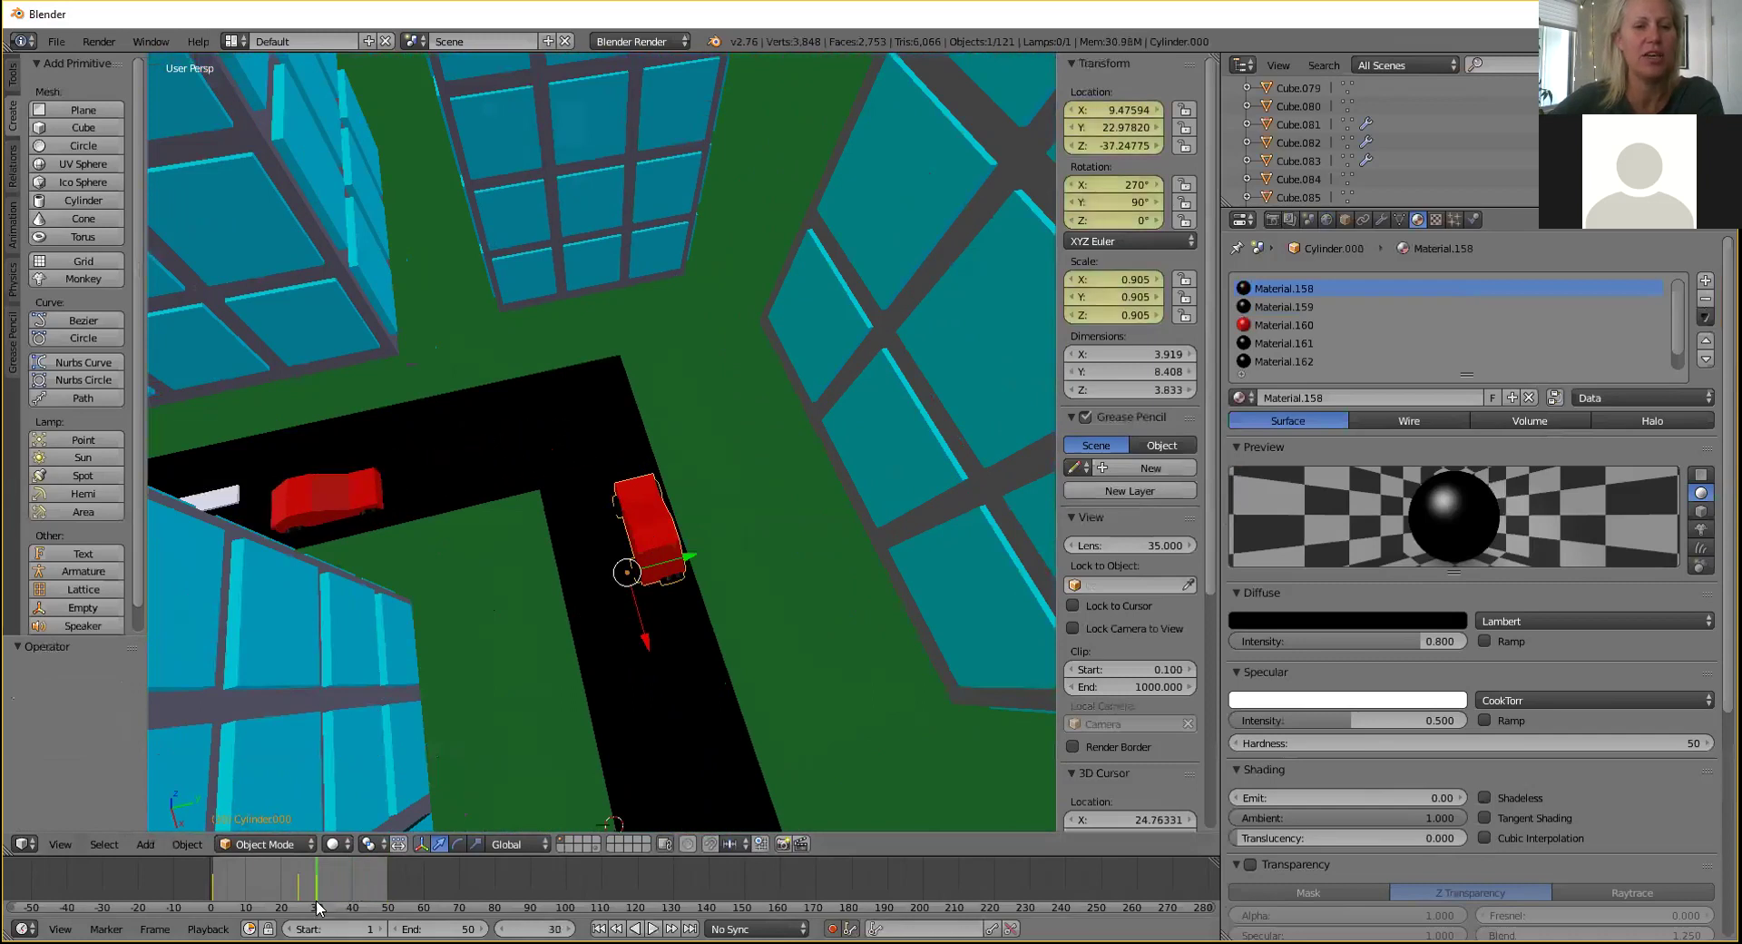
key("alt+a")
key("alt+a")
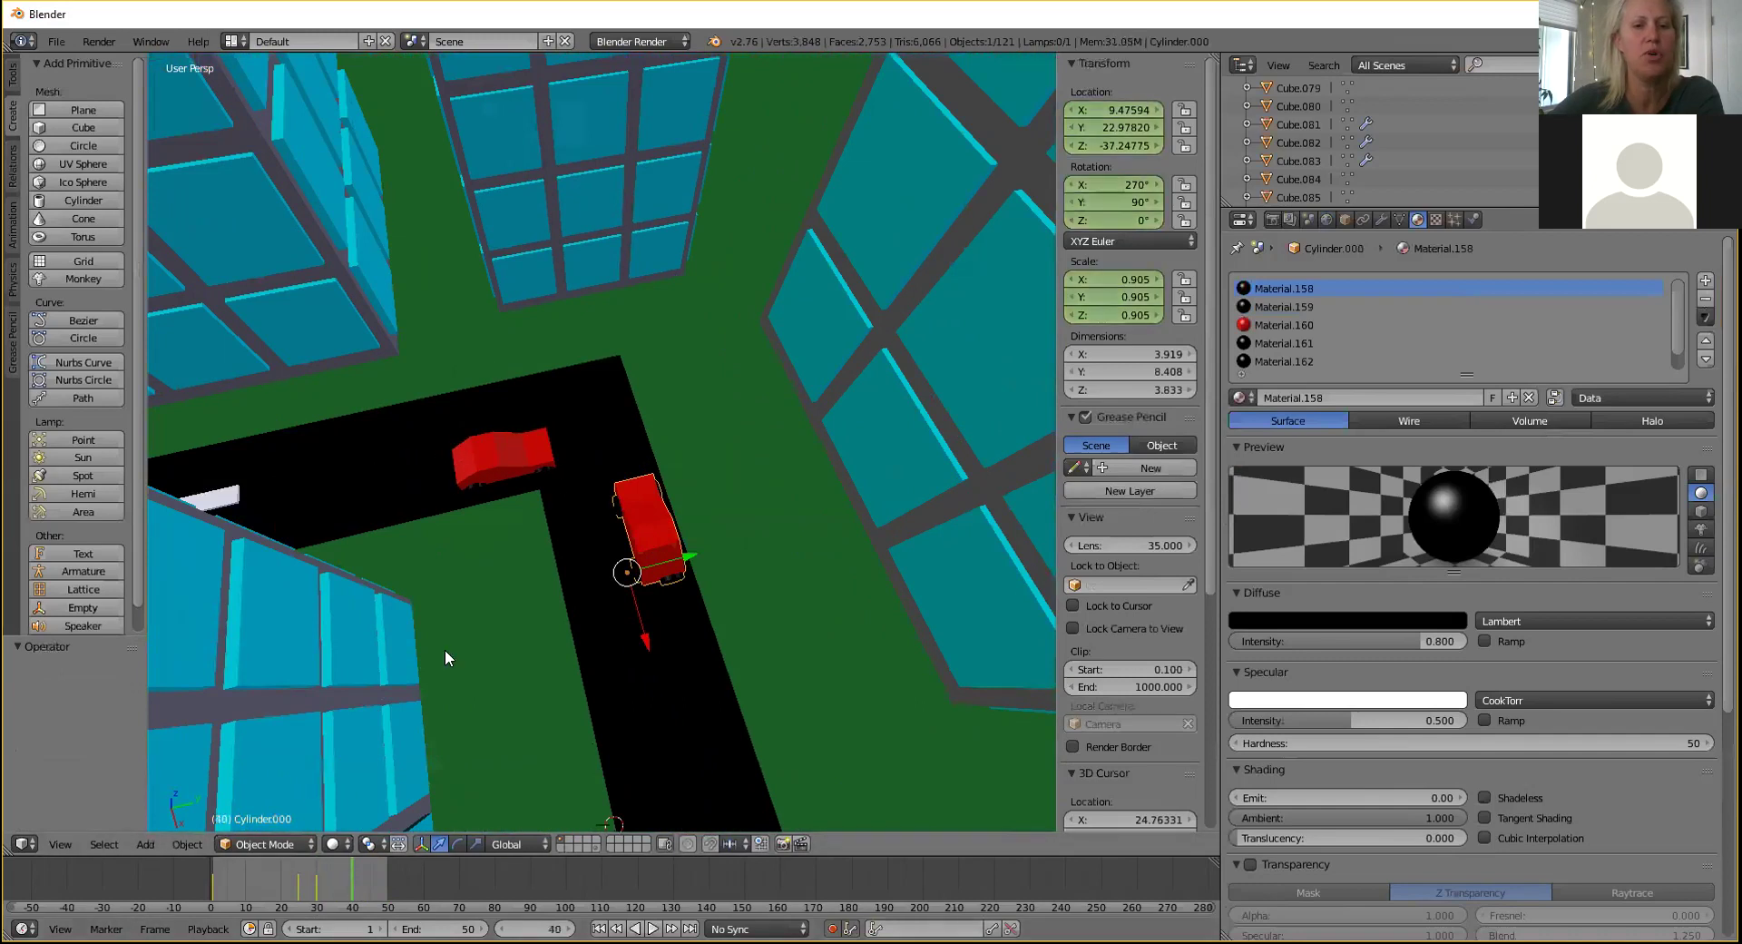
middle_click_drag(561, 455, 606, 626)
left_click_drag(608, 635, 615, 503)
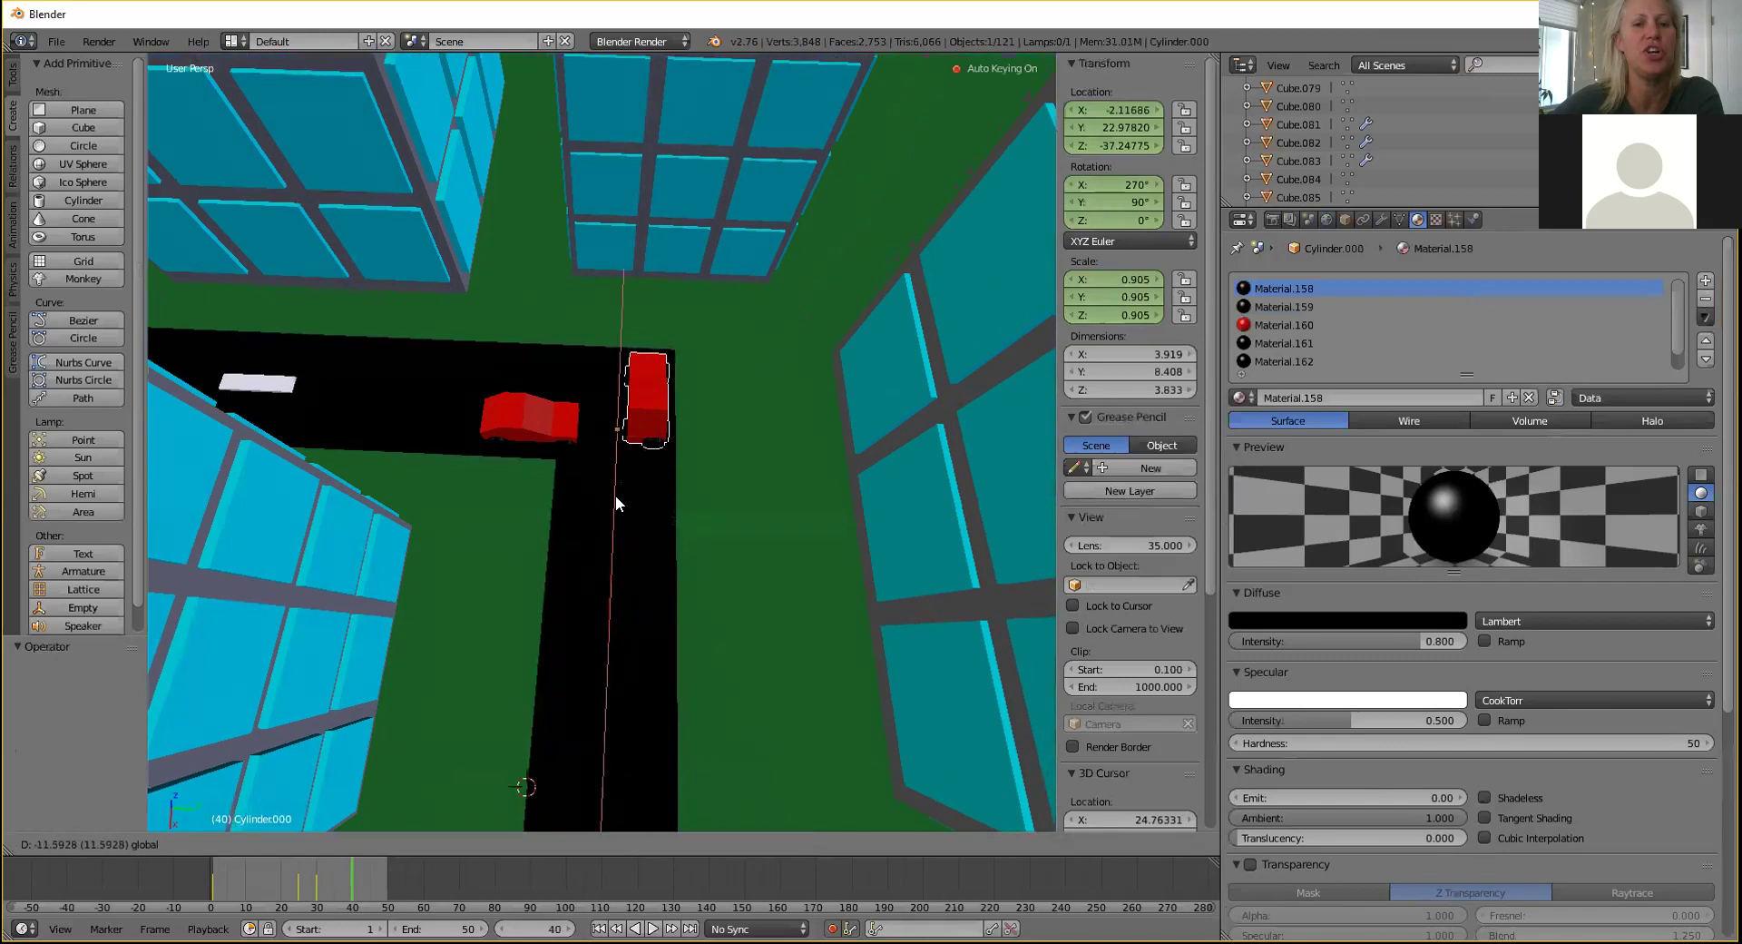
left_click(615, 493)
Turn the car 50° about Z at the corner.
key("r")
key("z")
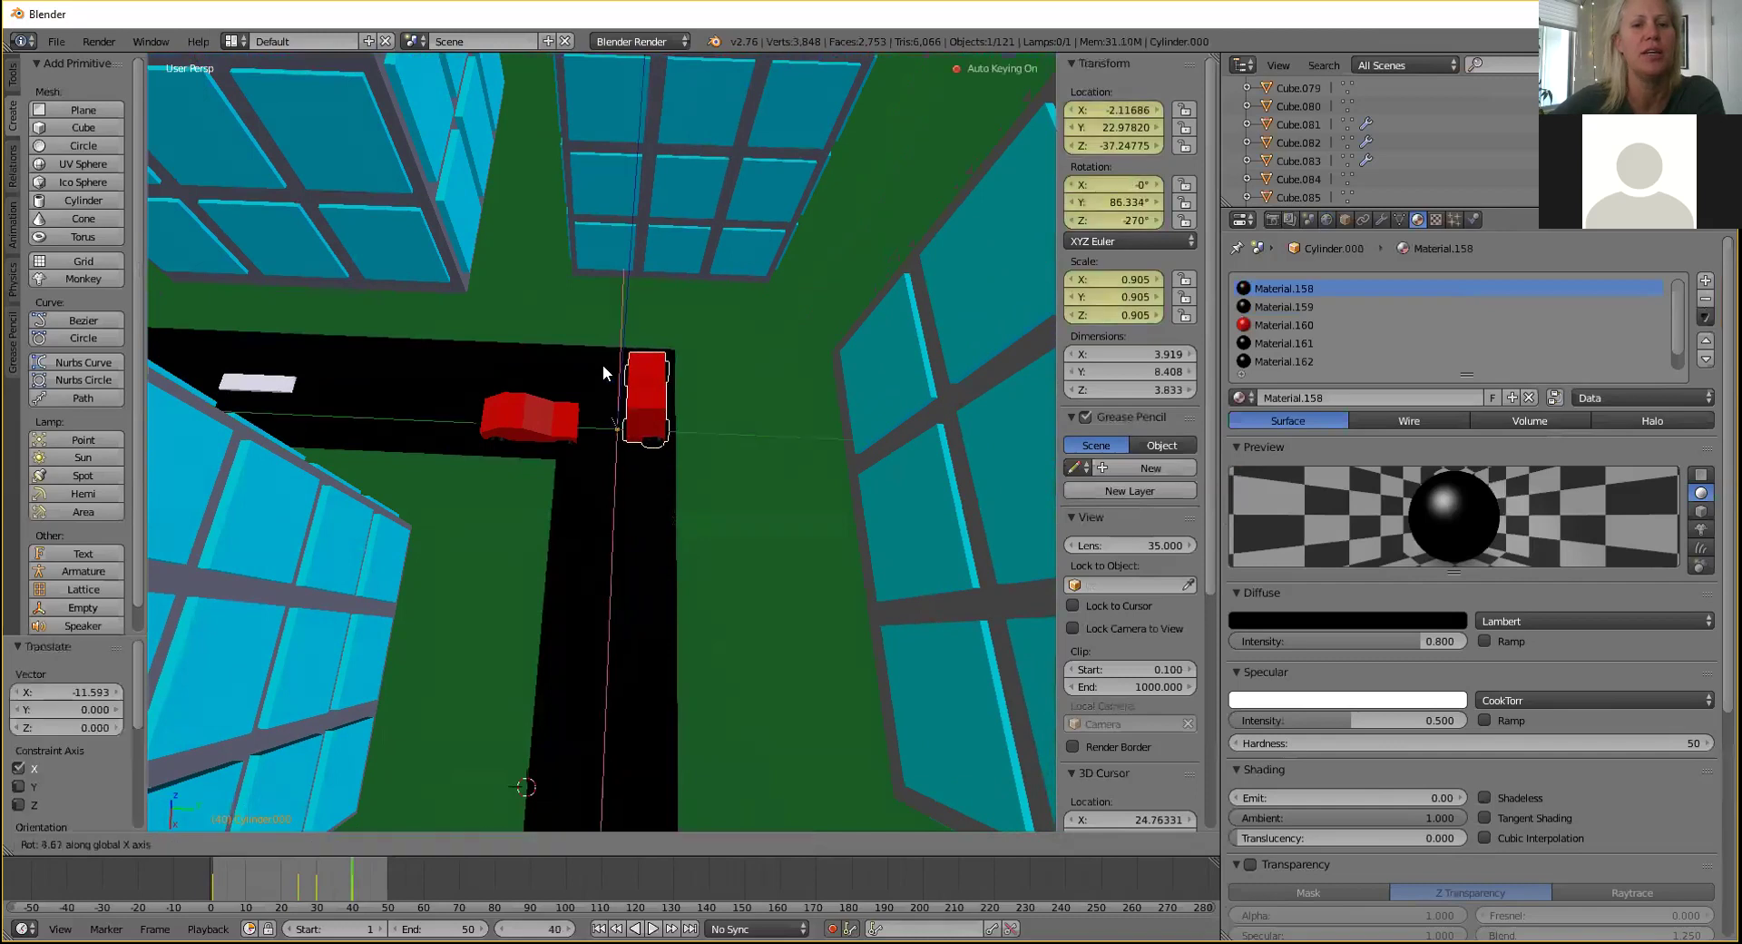
left_click(533, 379)
mouse_move(452, 497)
middle_mouse_down()
mouse_move(405, 494)
mouse_move(505, 466)
mouse_move(404, 513)
mouse_move(478, 510)
middle_mouse_up()
scroll(479, 510, "up", 1)
At frame 50, tip the car over 45° about X and −45° about Y.
left_click(381, 873)
left_click_drag(379, 869, 385, 874)
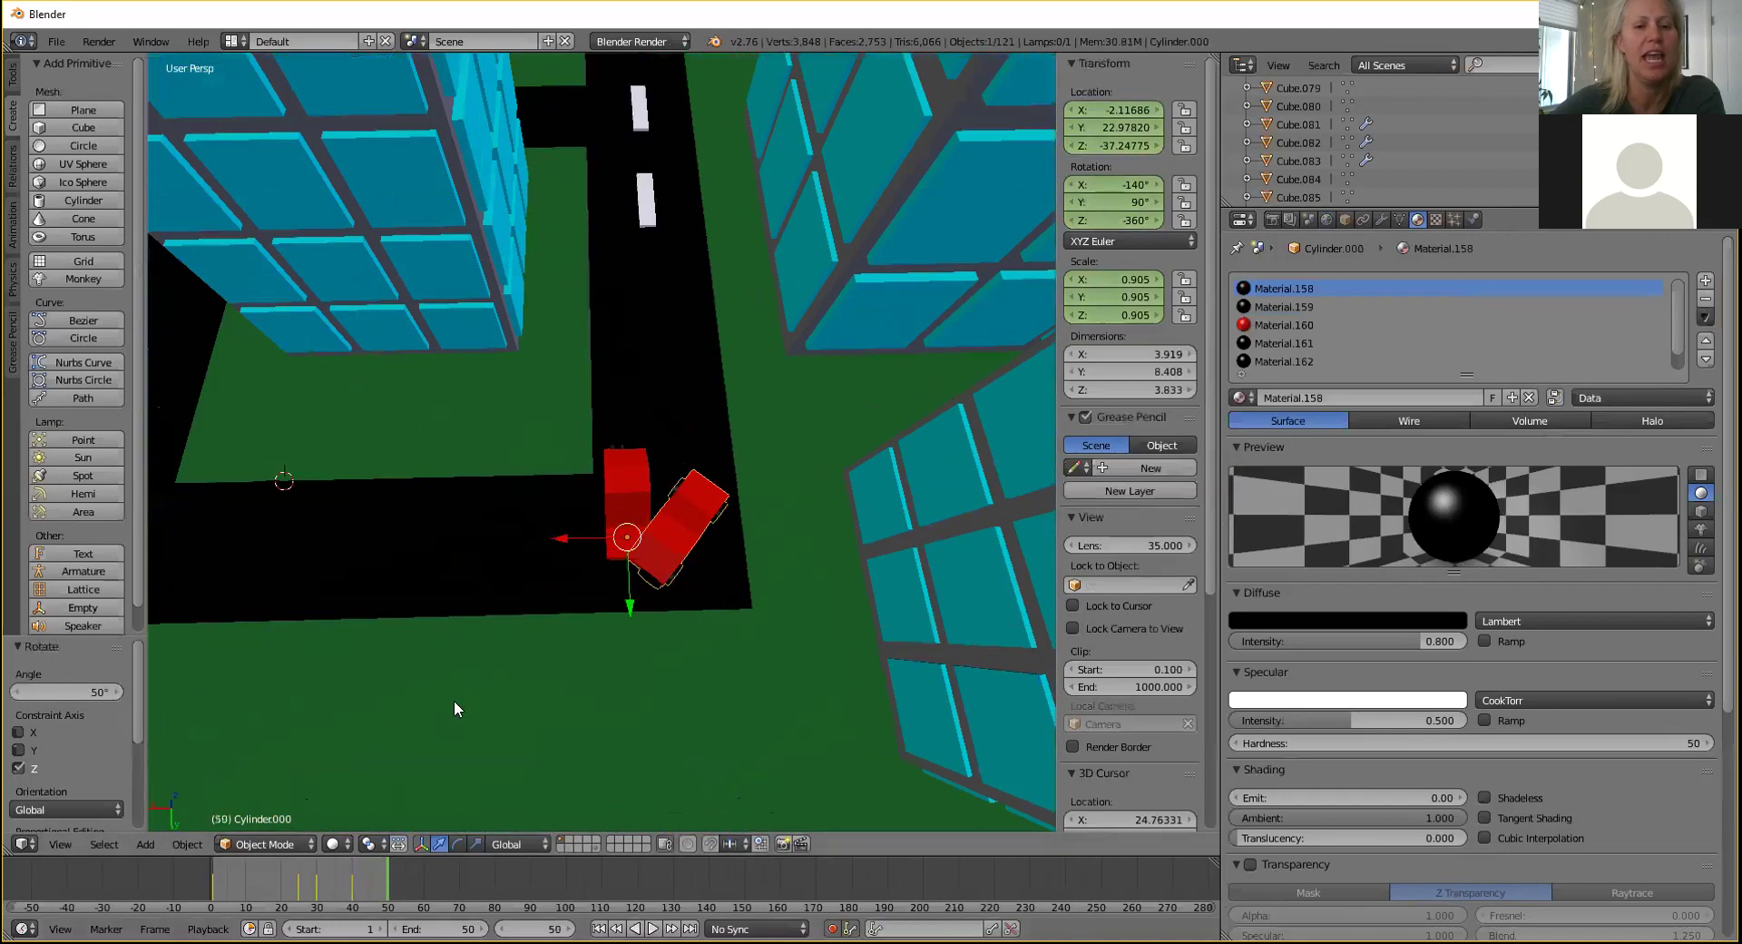
middle_click_drag(726, 484, 729, 526)
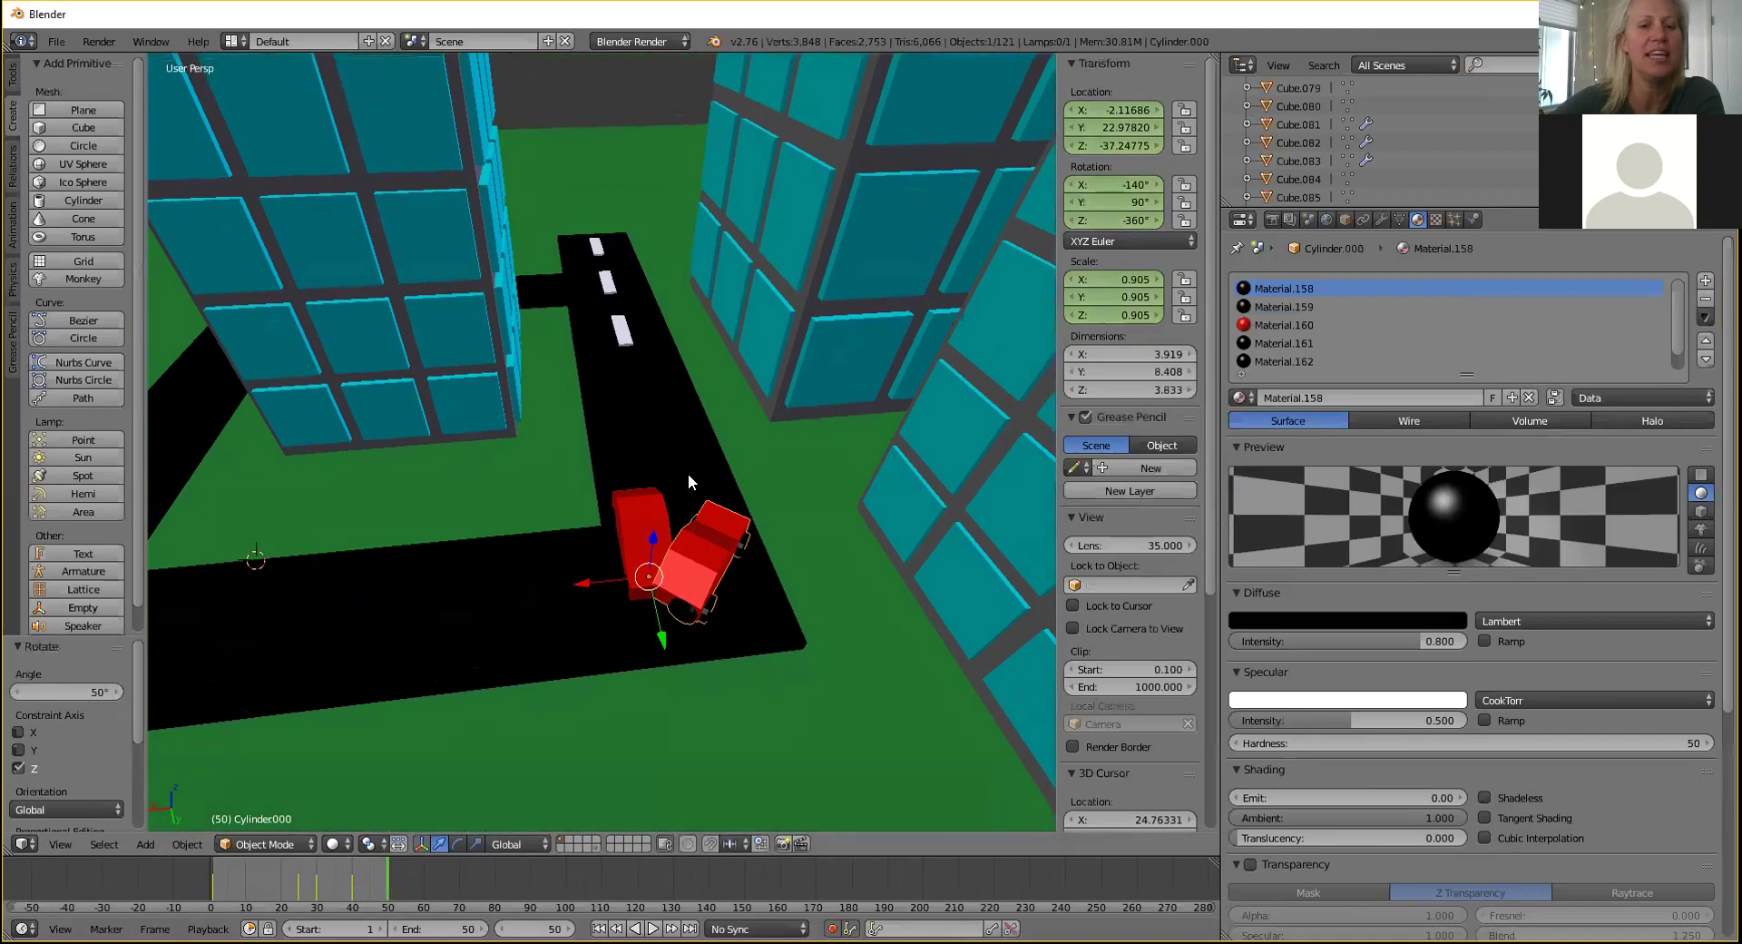
key("r")
key("x")
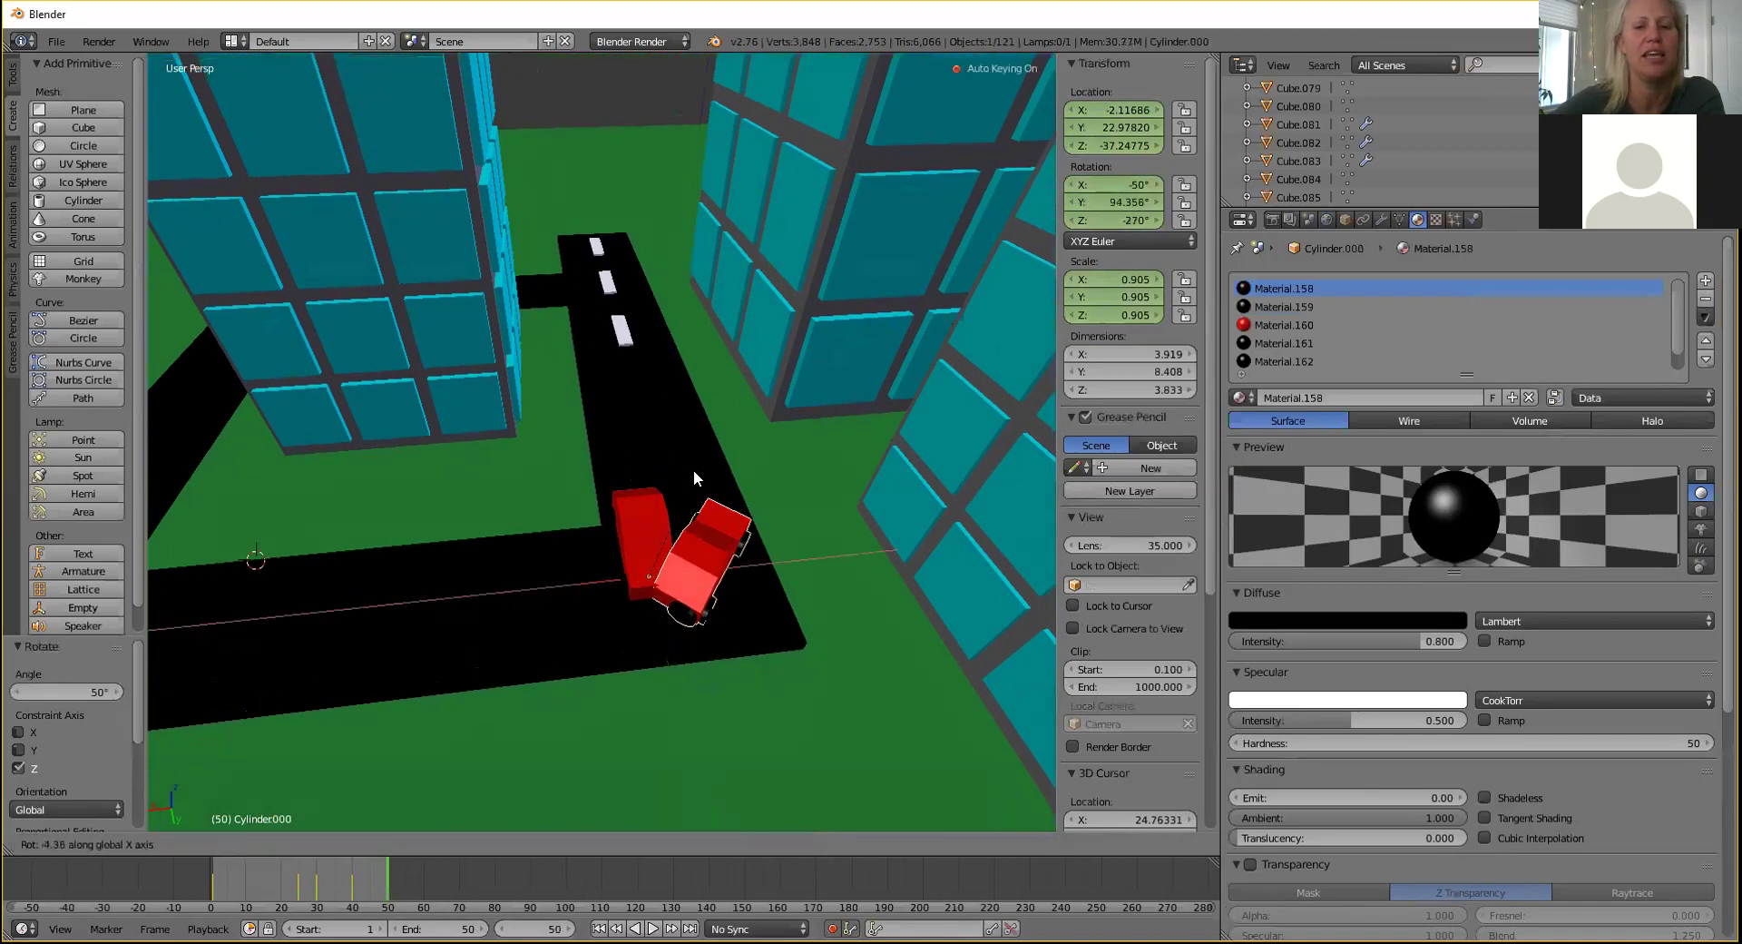
left_click(715, 537)
key("r")
key("z")
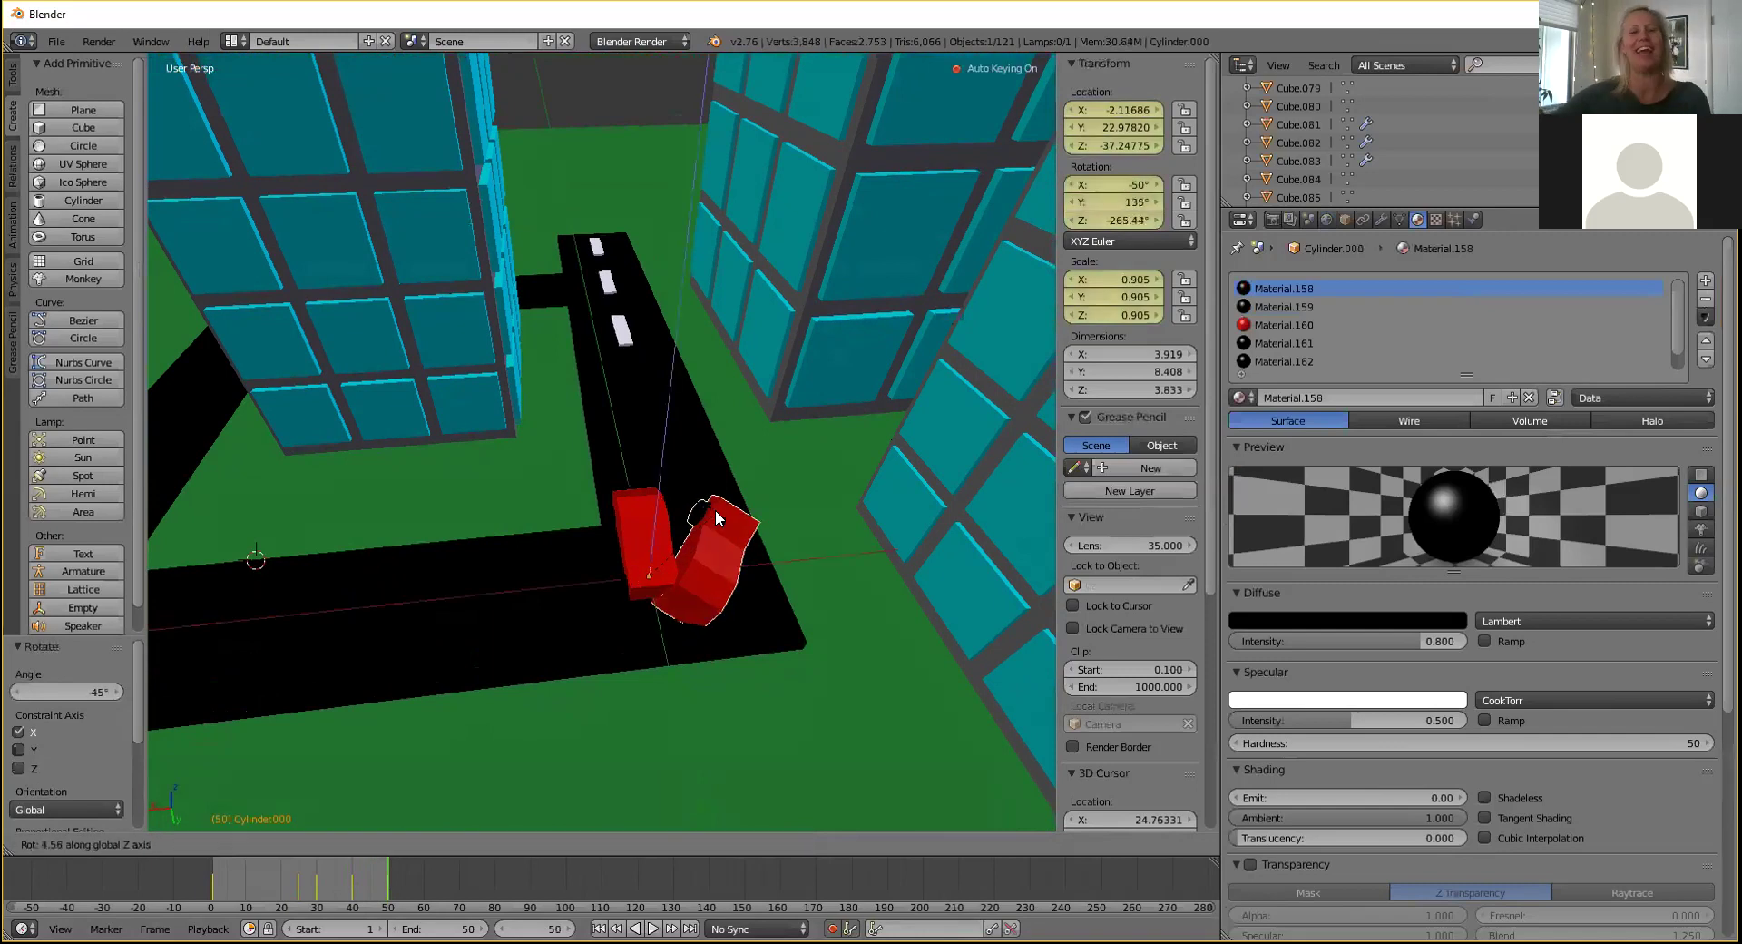
key("y")
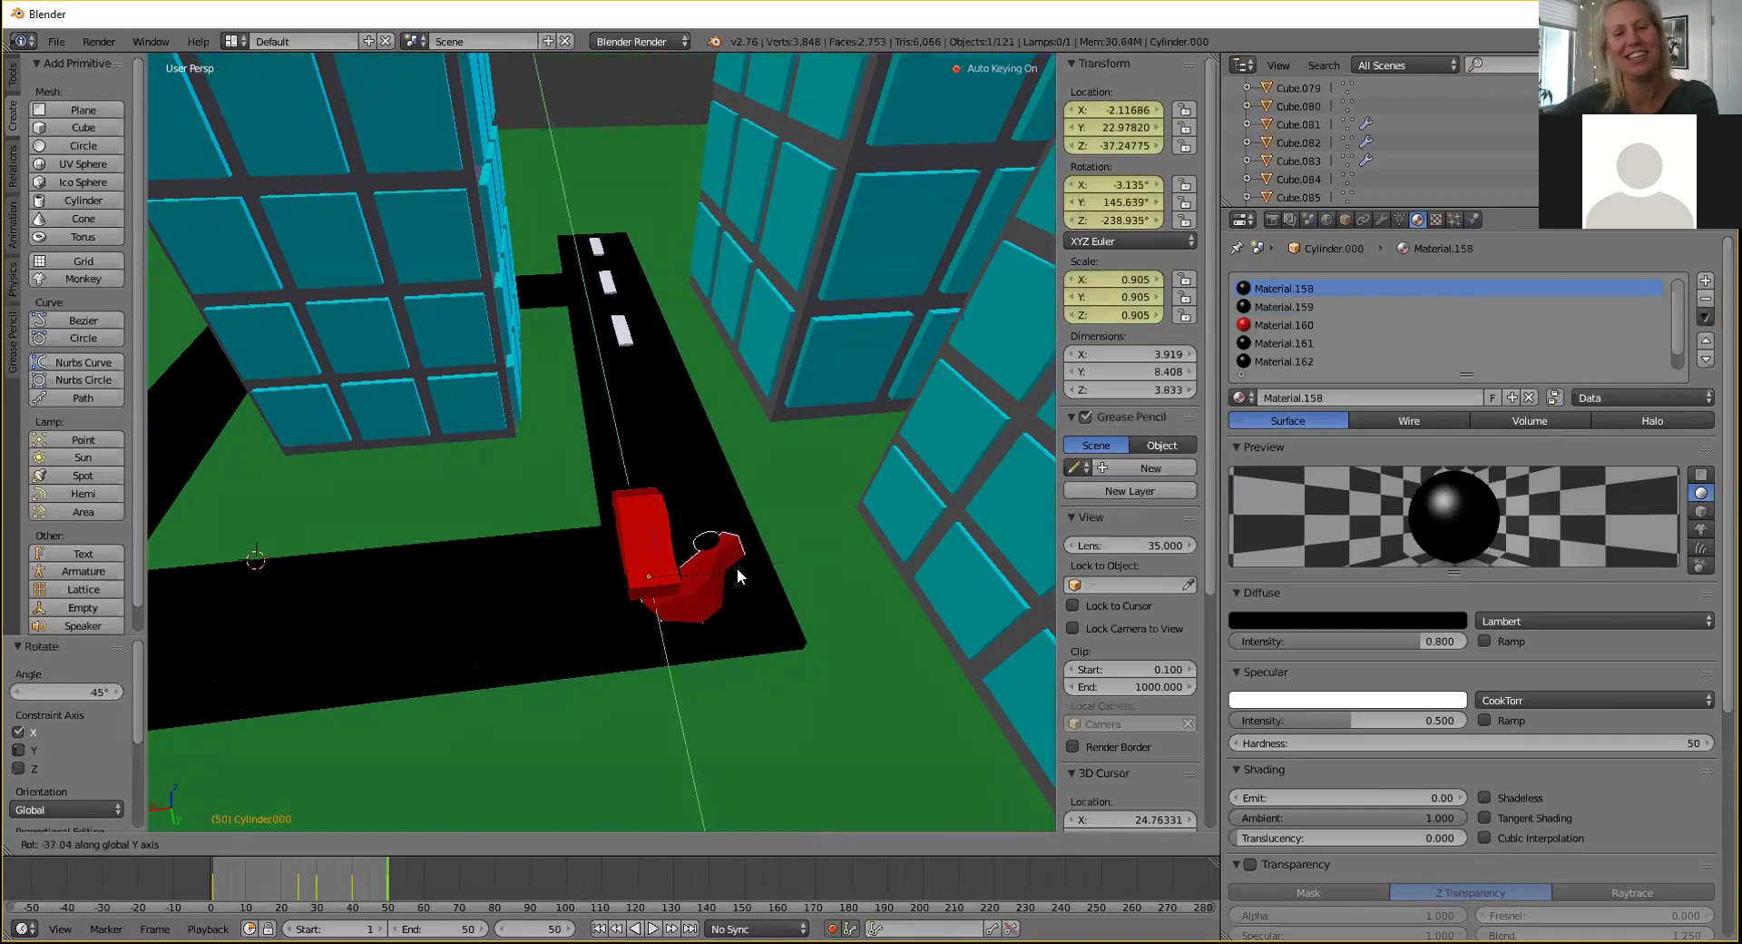
left_click(739, 587)
Shift the tipped car along Z, X and Y into the other red car, then play the crash.
key("g")
key("z")
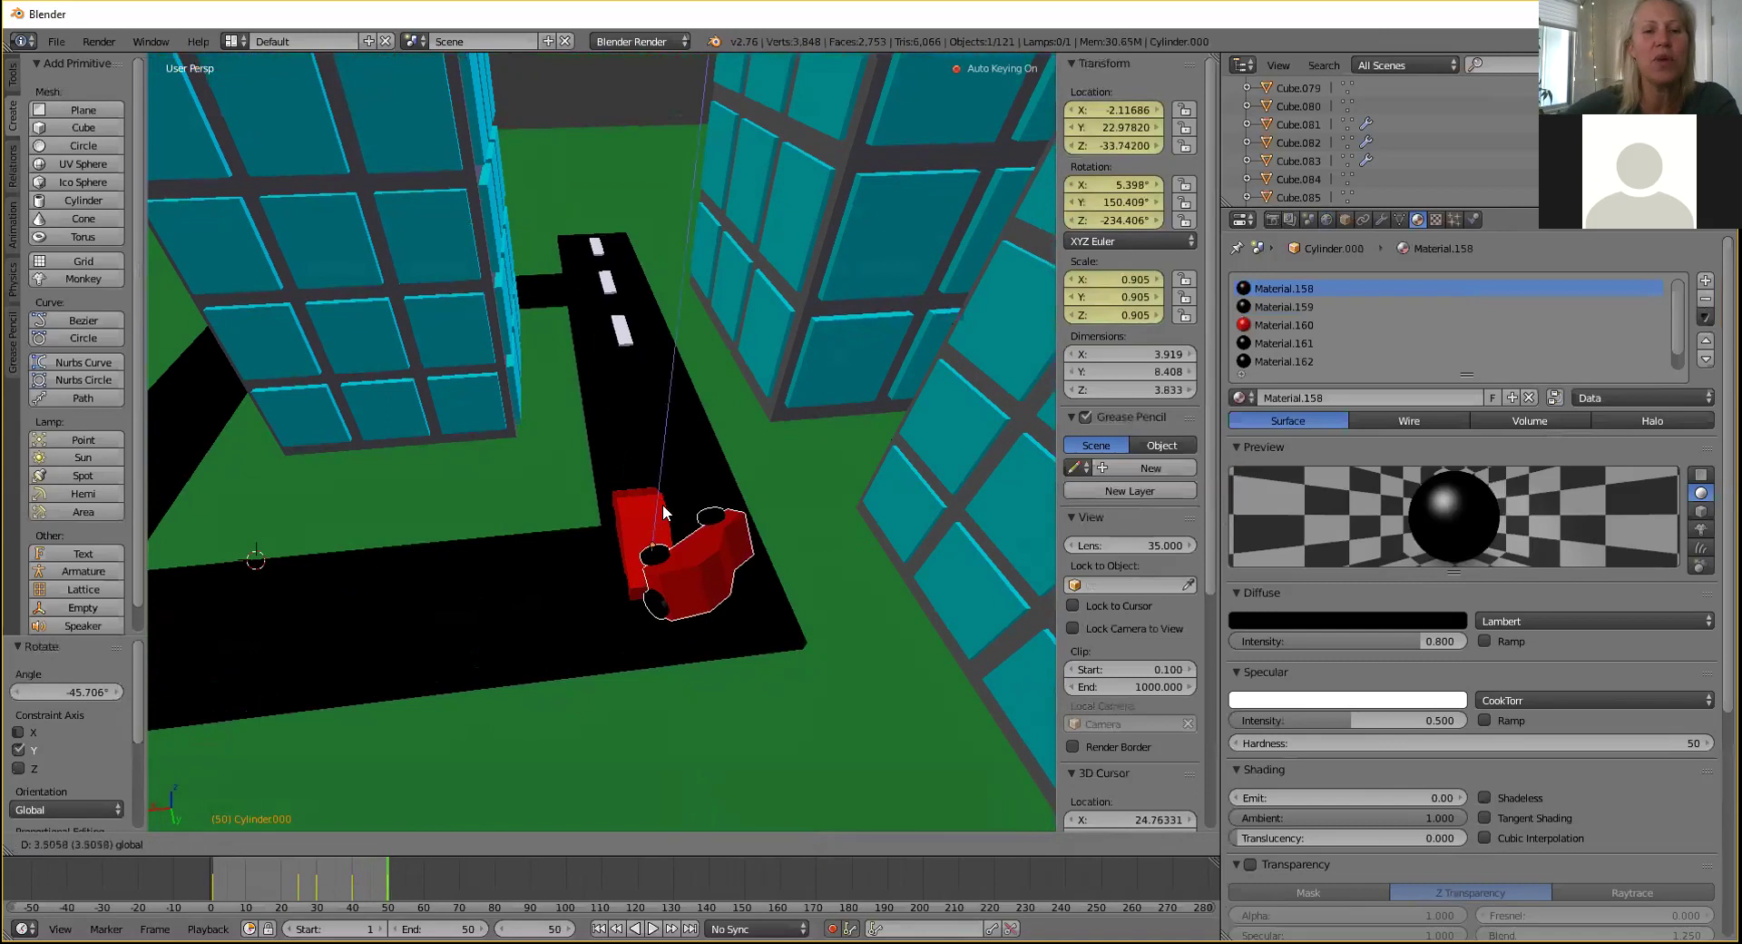
left_click(662, 508)
middle_click_drag(662, 508, 588, 592)
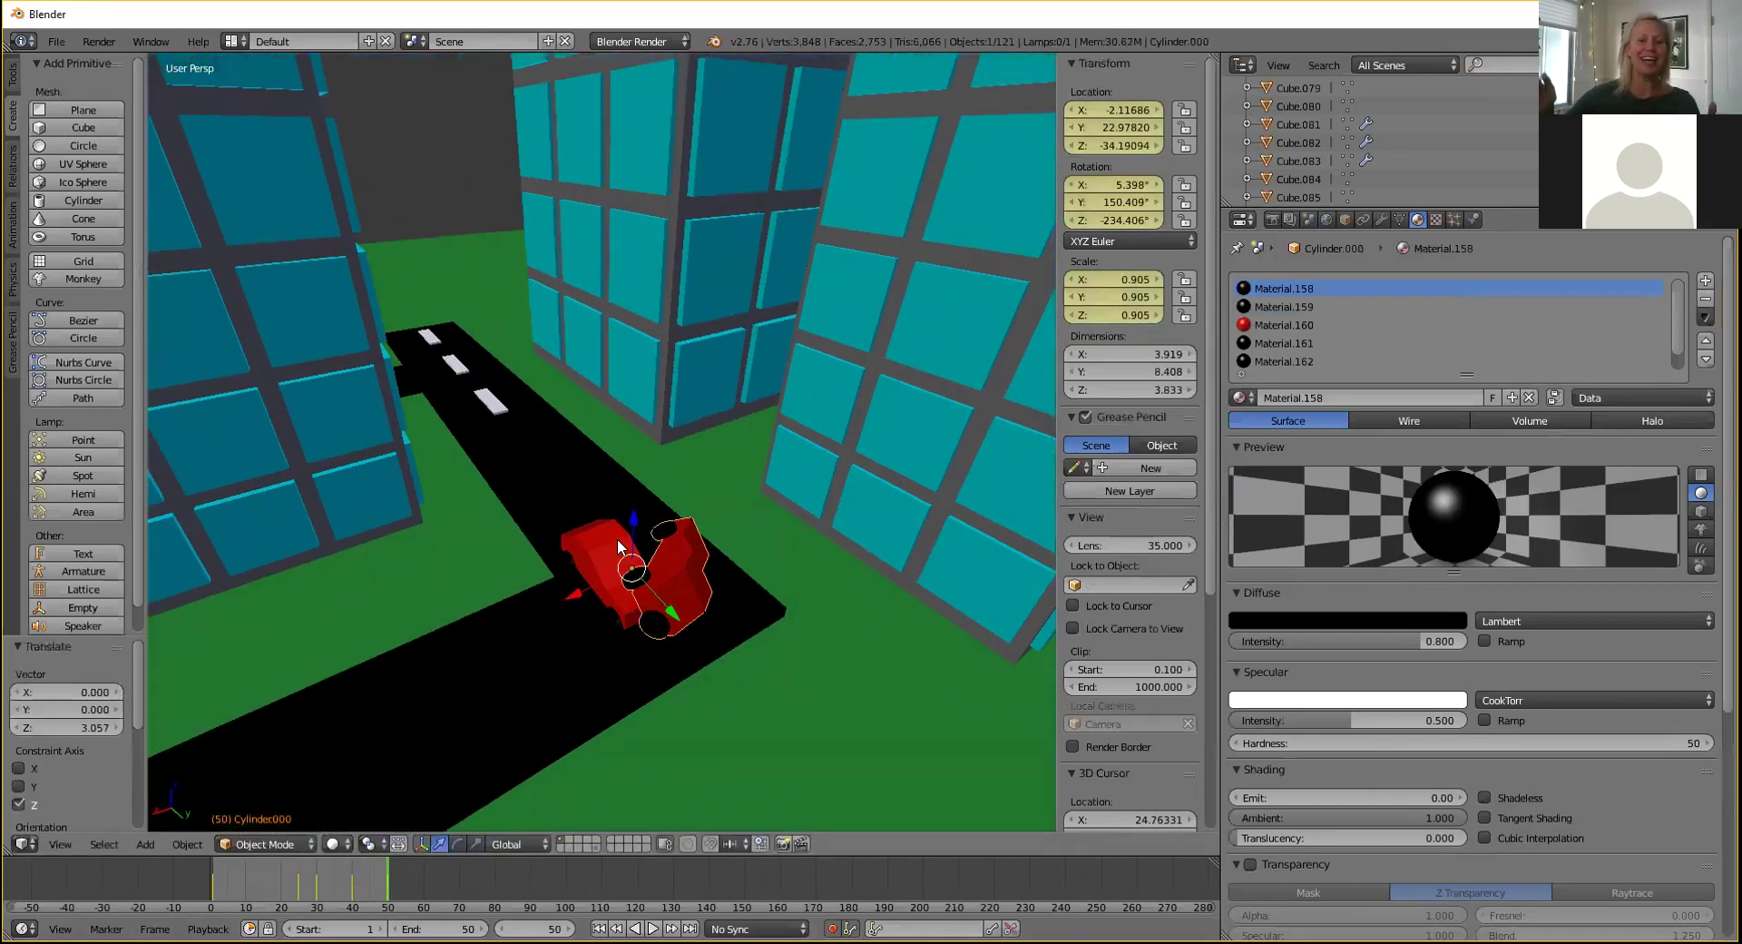
key("g")
key("z")
key("x")
left_click(606, 587)
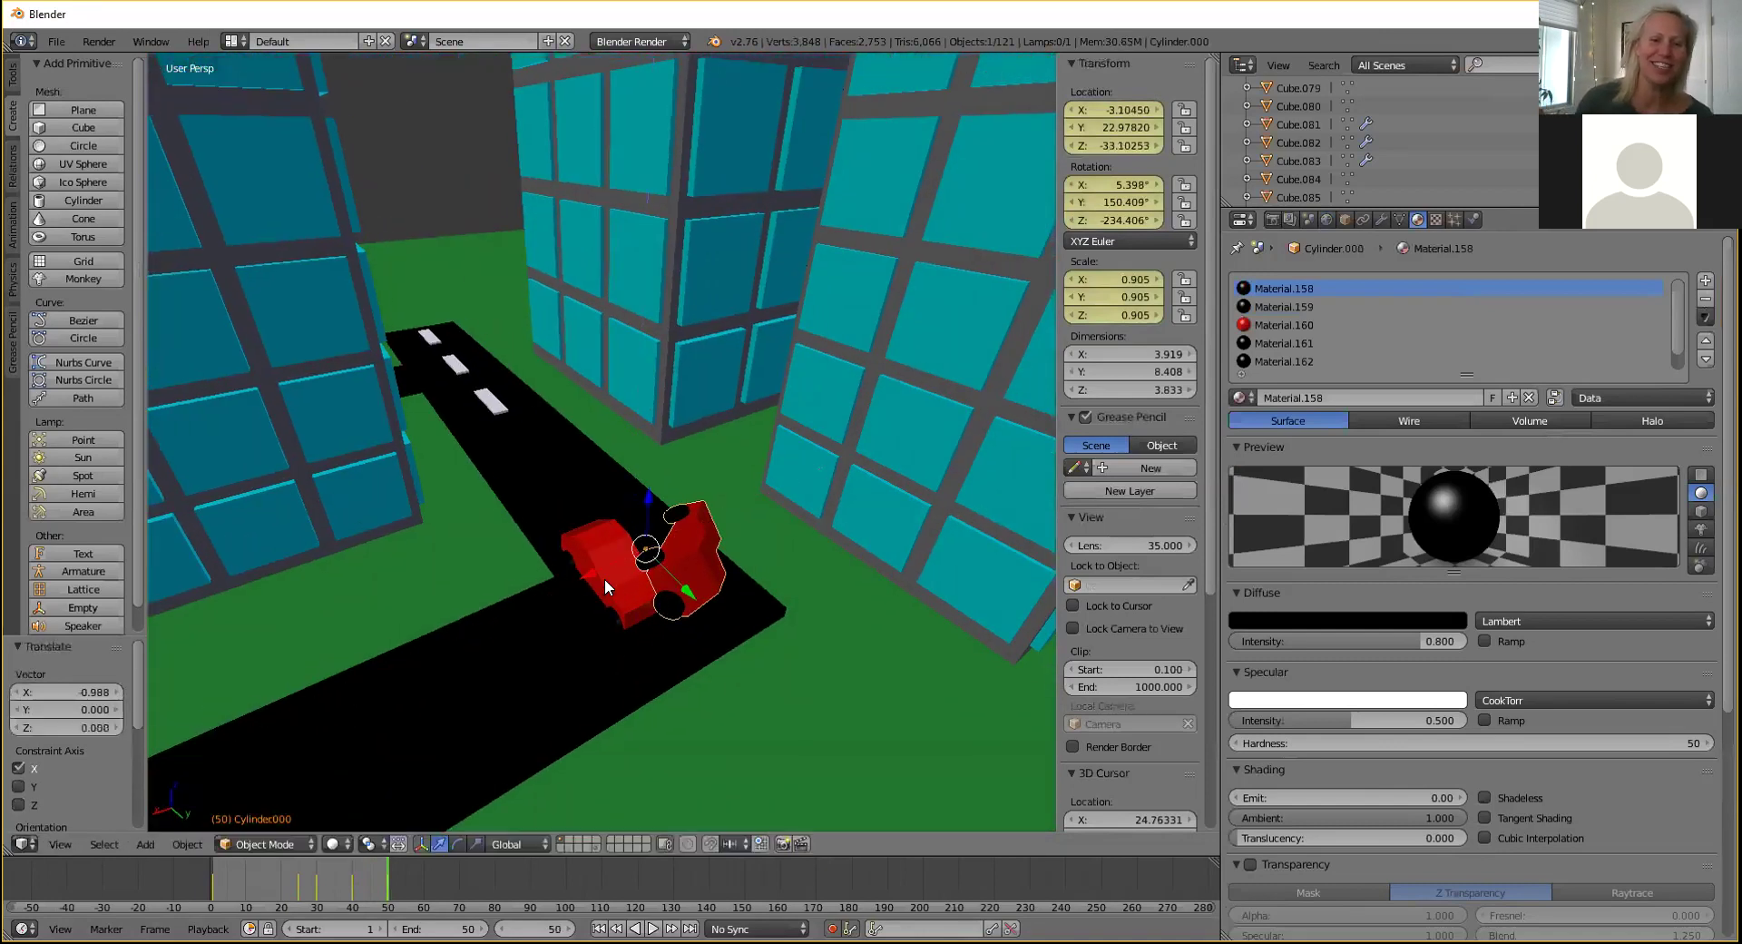
key("g")
key("y")
left_click(701, 626)
key("alt+a")
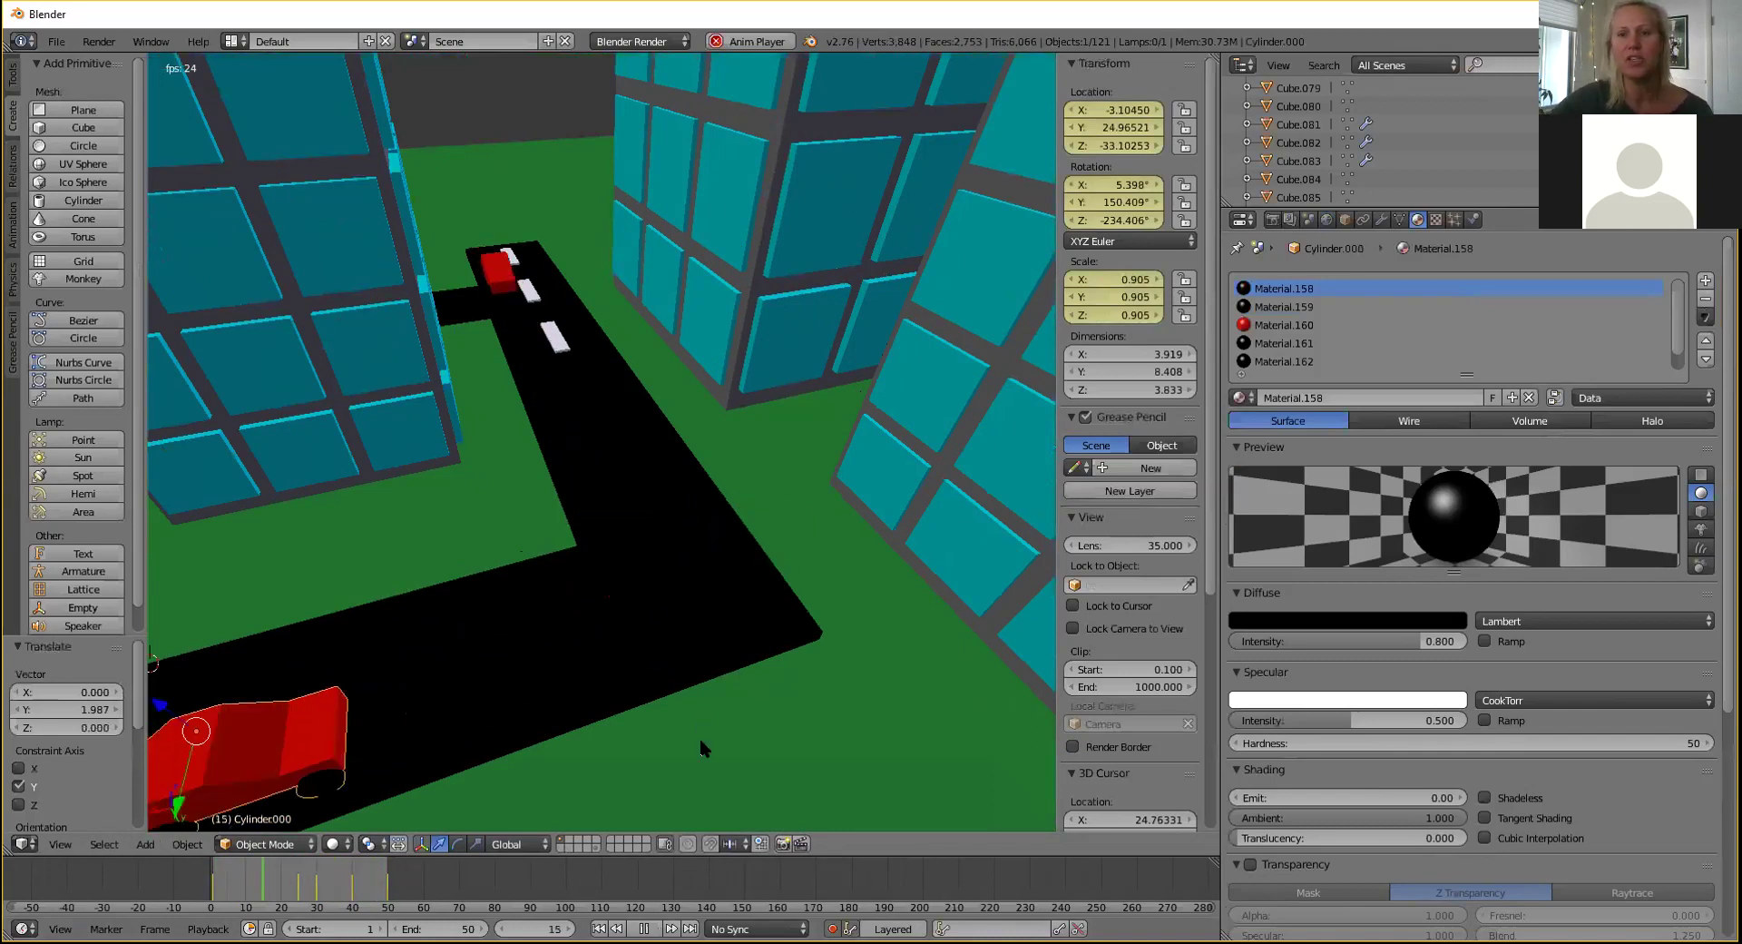
Stop playback and show the Render properties: 1920×1080 at 50%, frames 1–50, 24 fps, PNG.
left_click(644, 928)
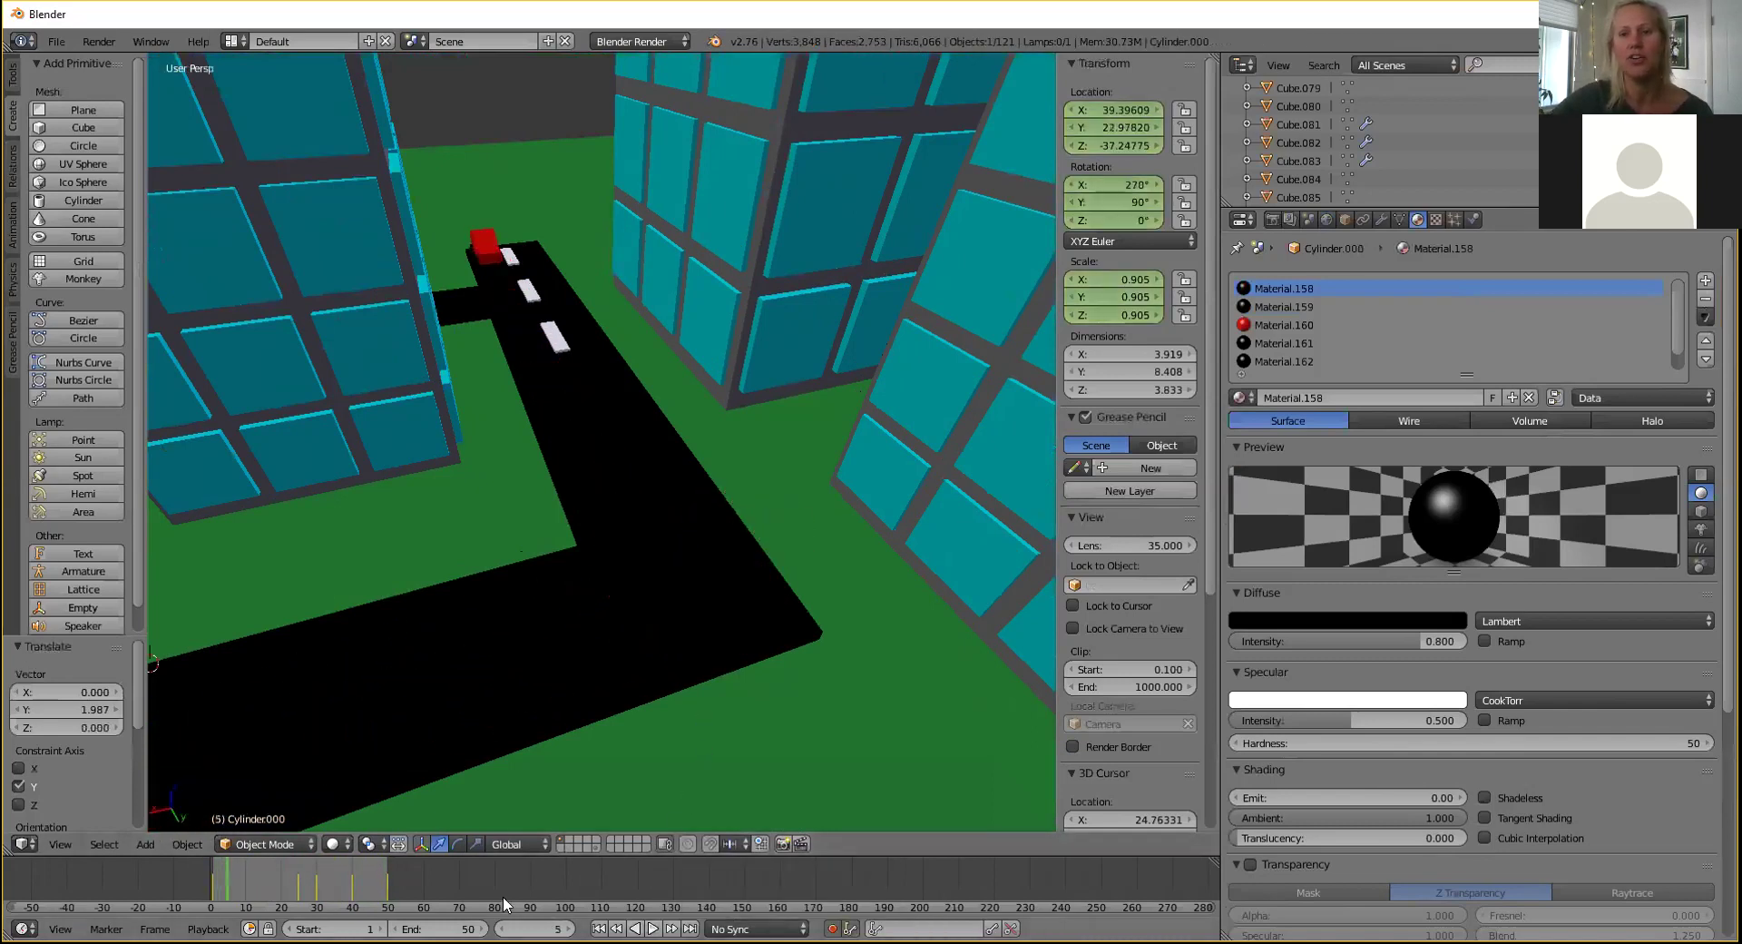
left_click(1270, 219)
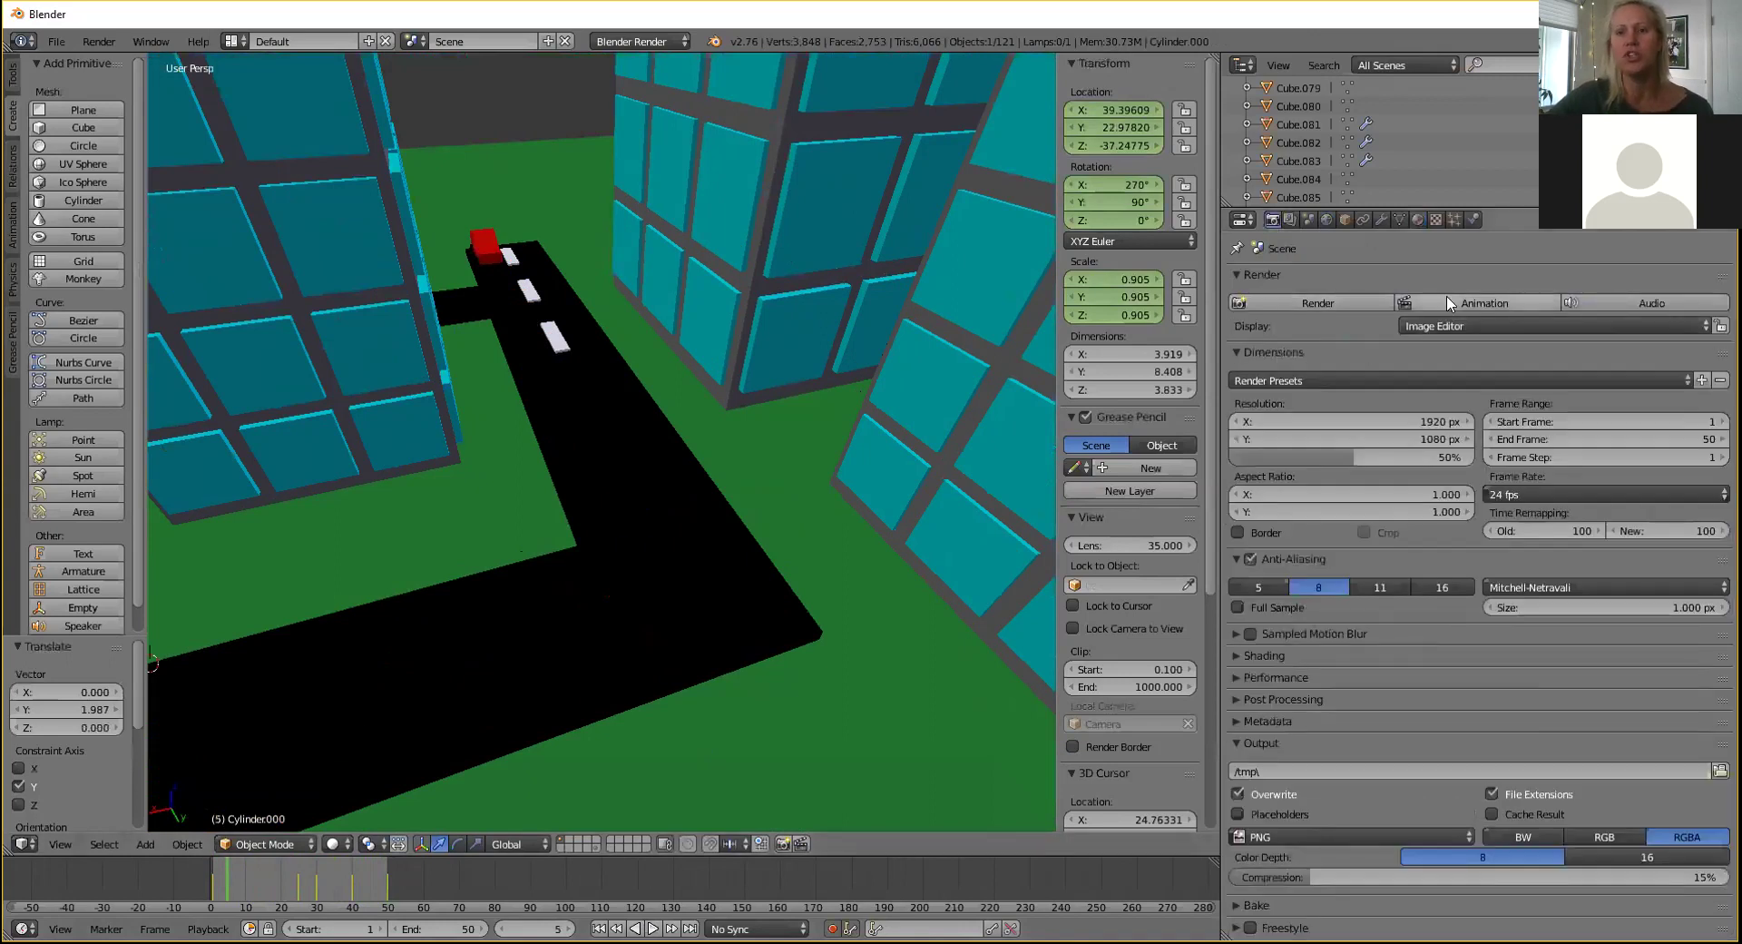
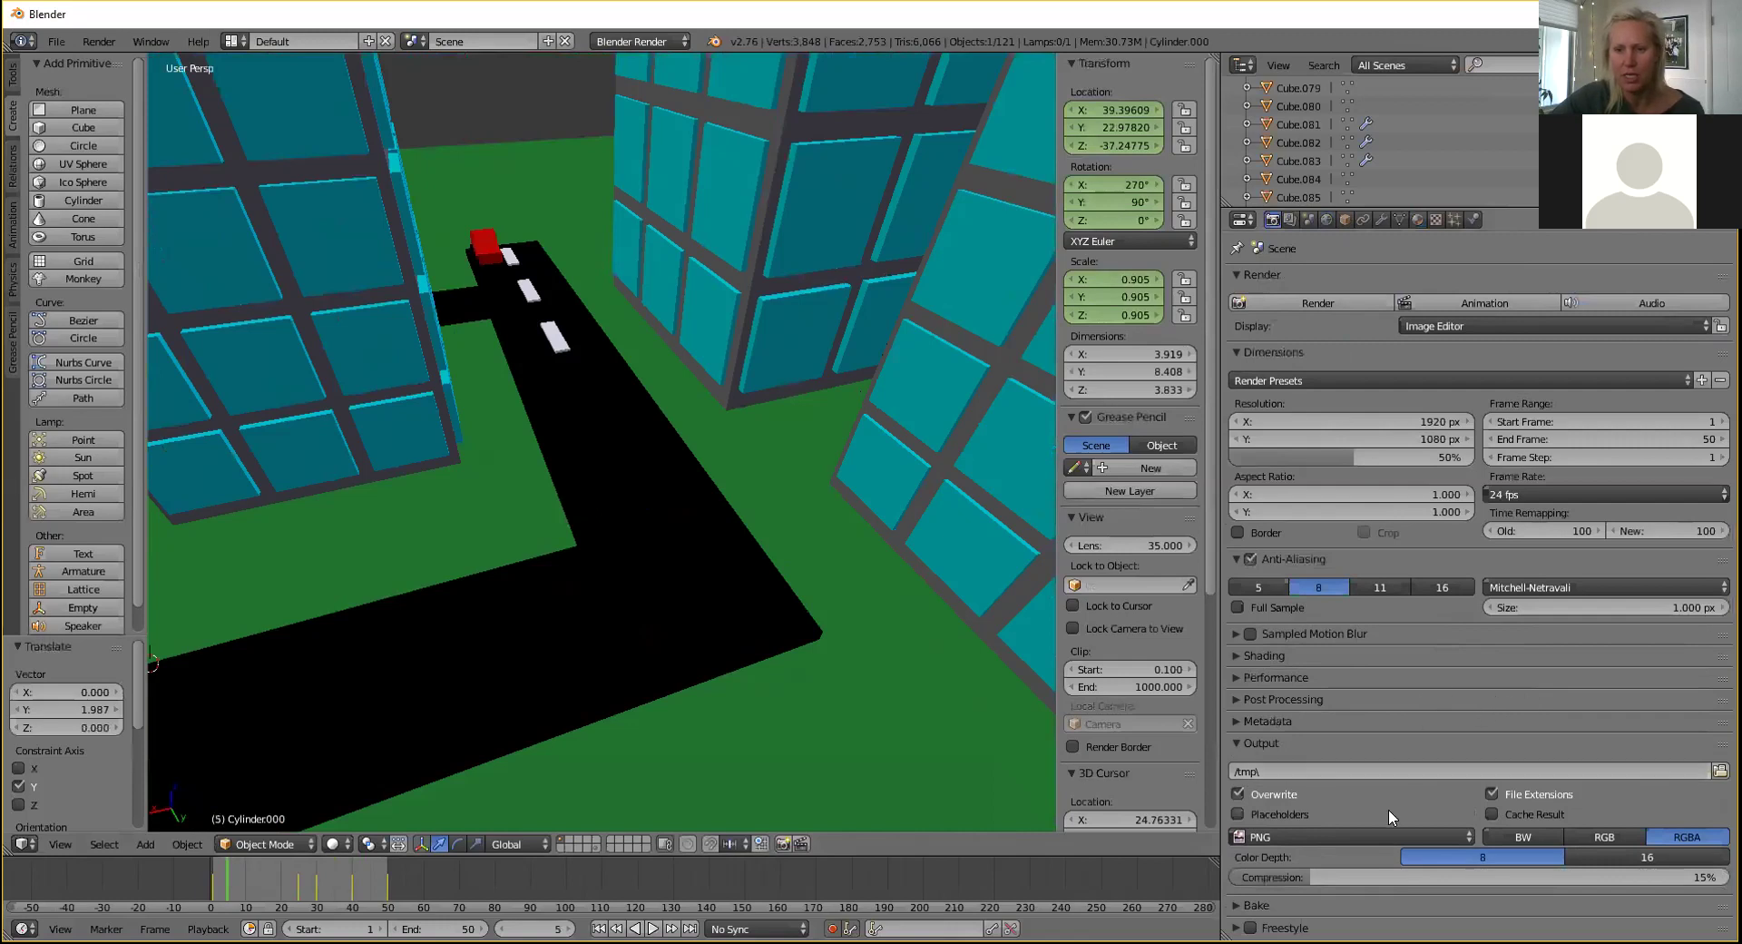
Switch the render output format from PNG to AVI JPEG, keeping RGB at 90% quality.
left_click(1391, 837)
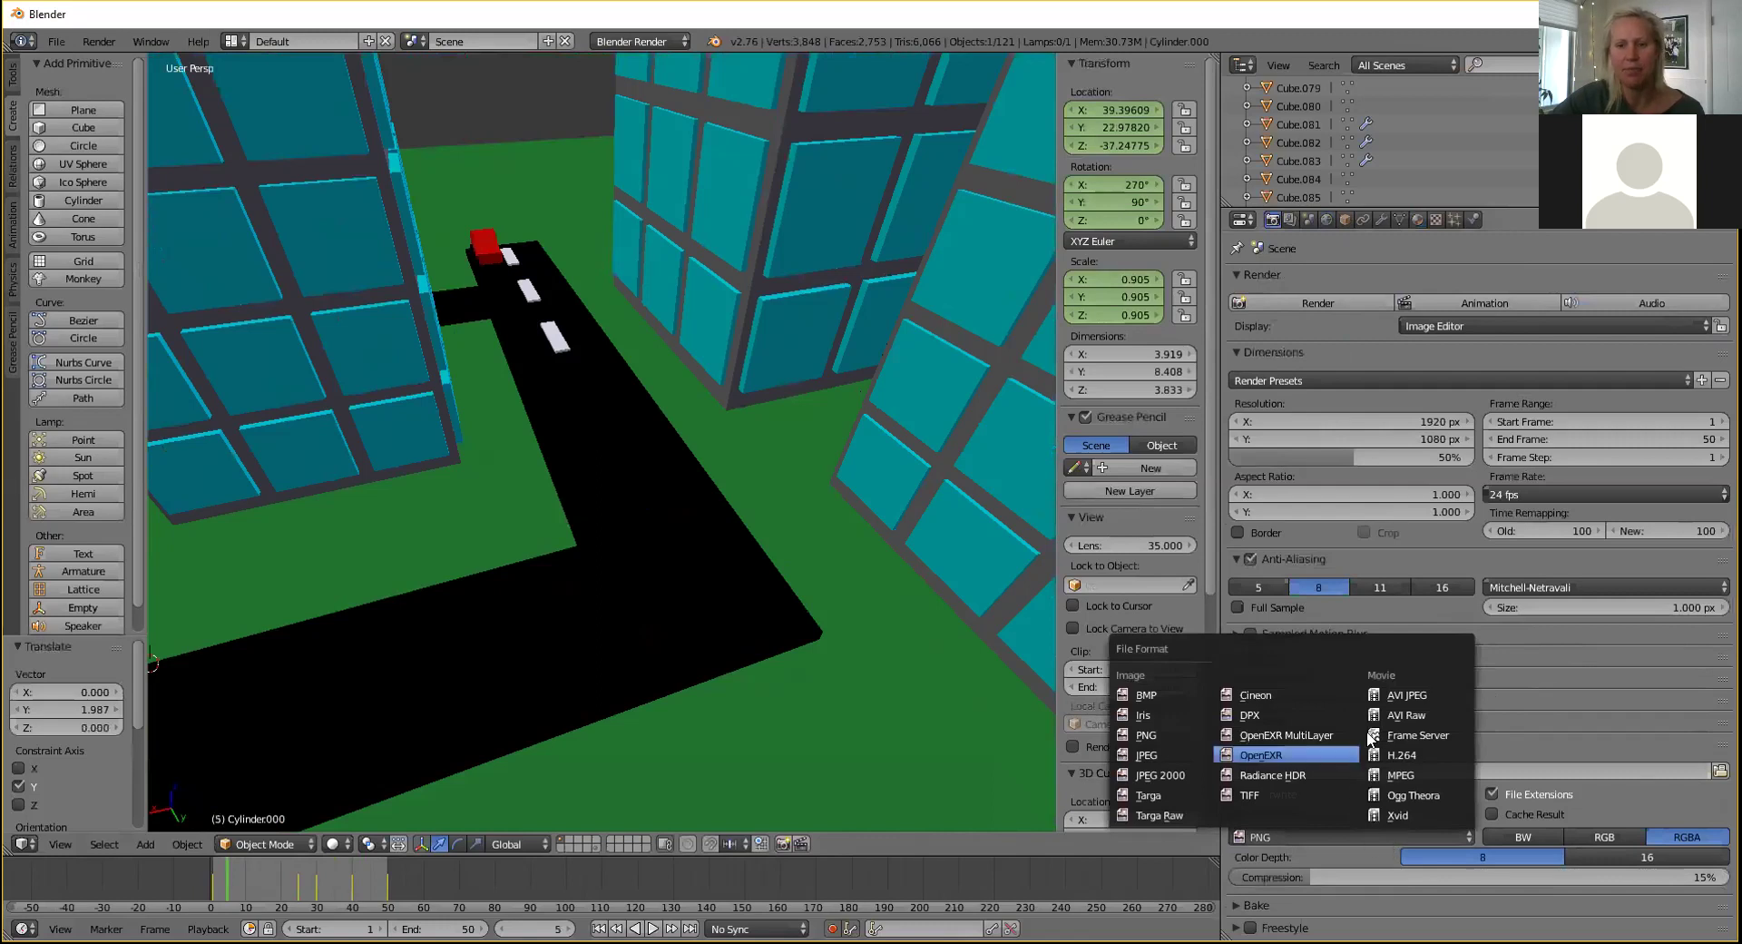
left_click(1418, 695)
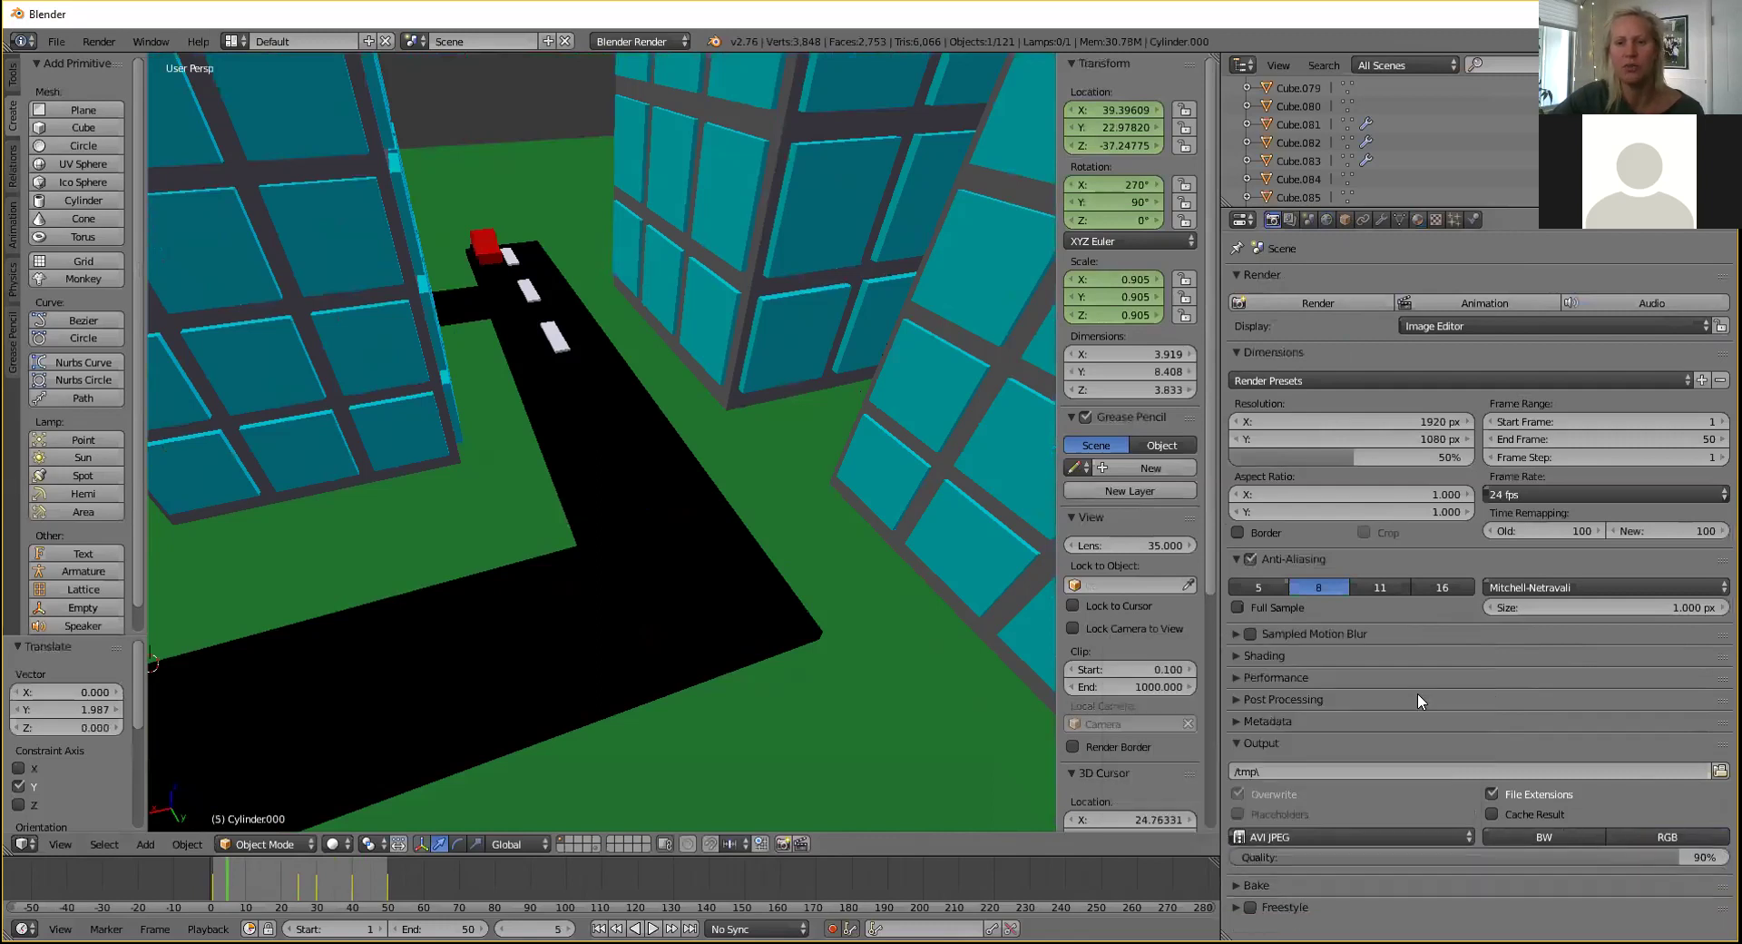
left_click(1384, 836)
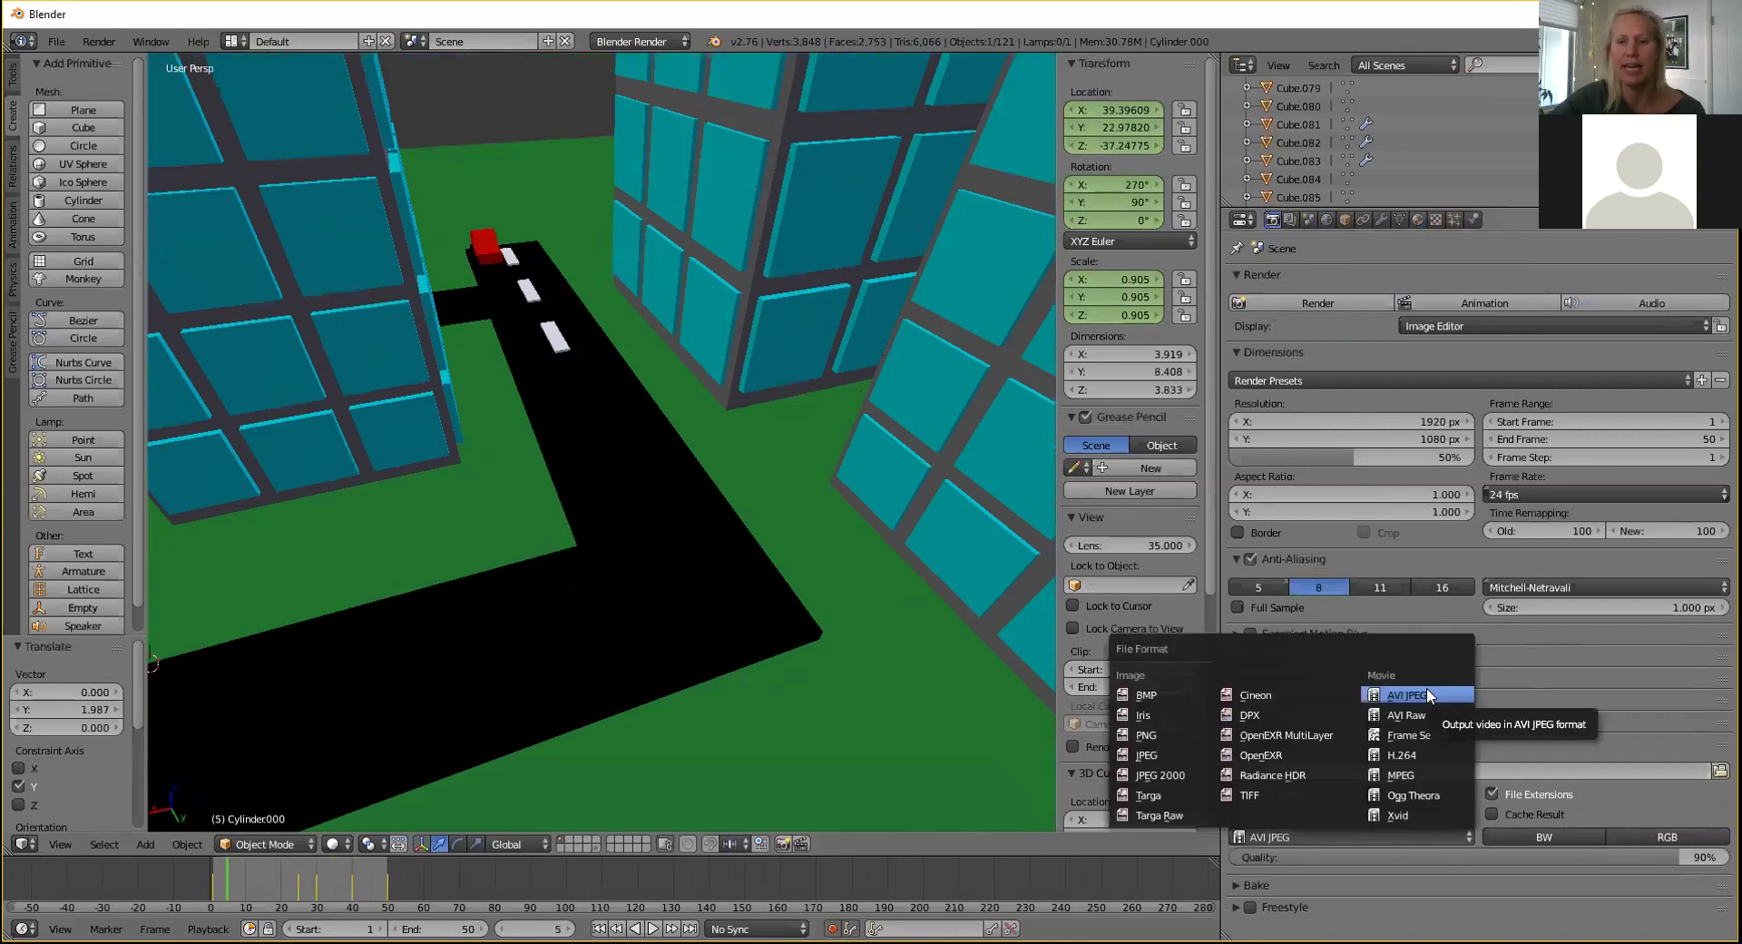
left_click(1426, 695)
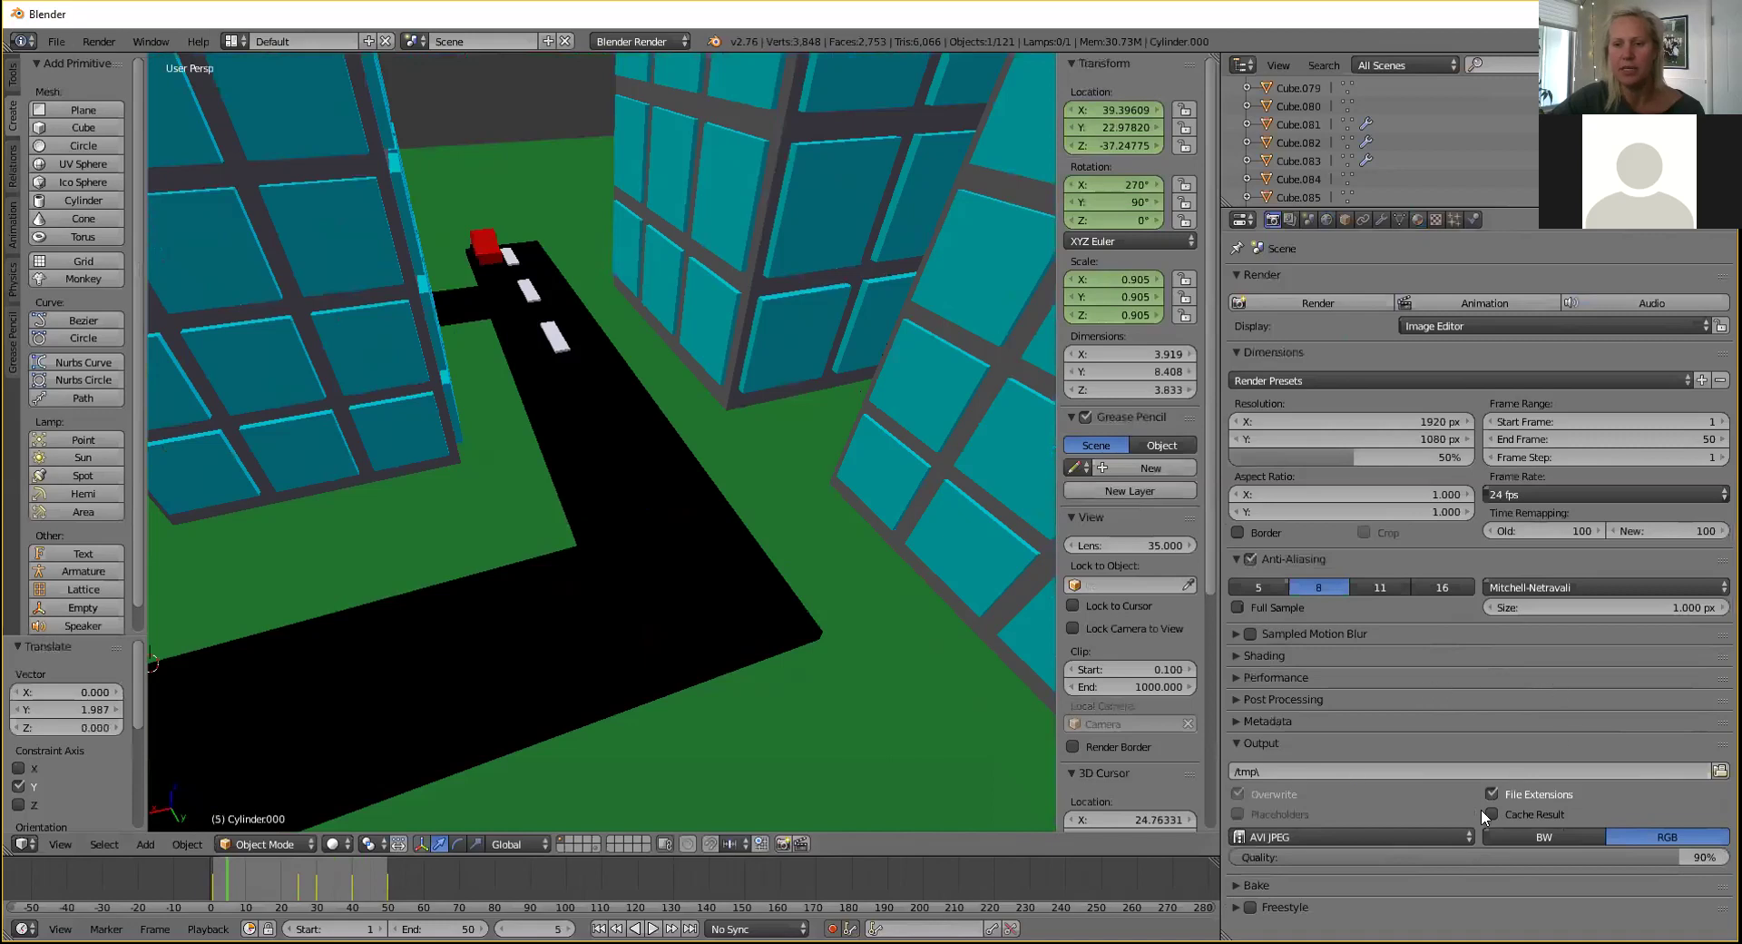
left_click(1416, 837)
left_click(1470, 840)
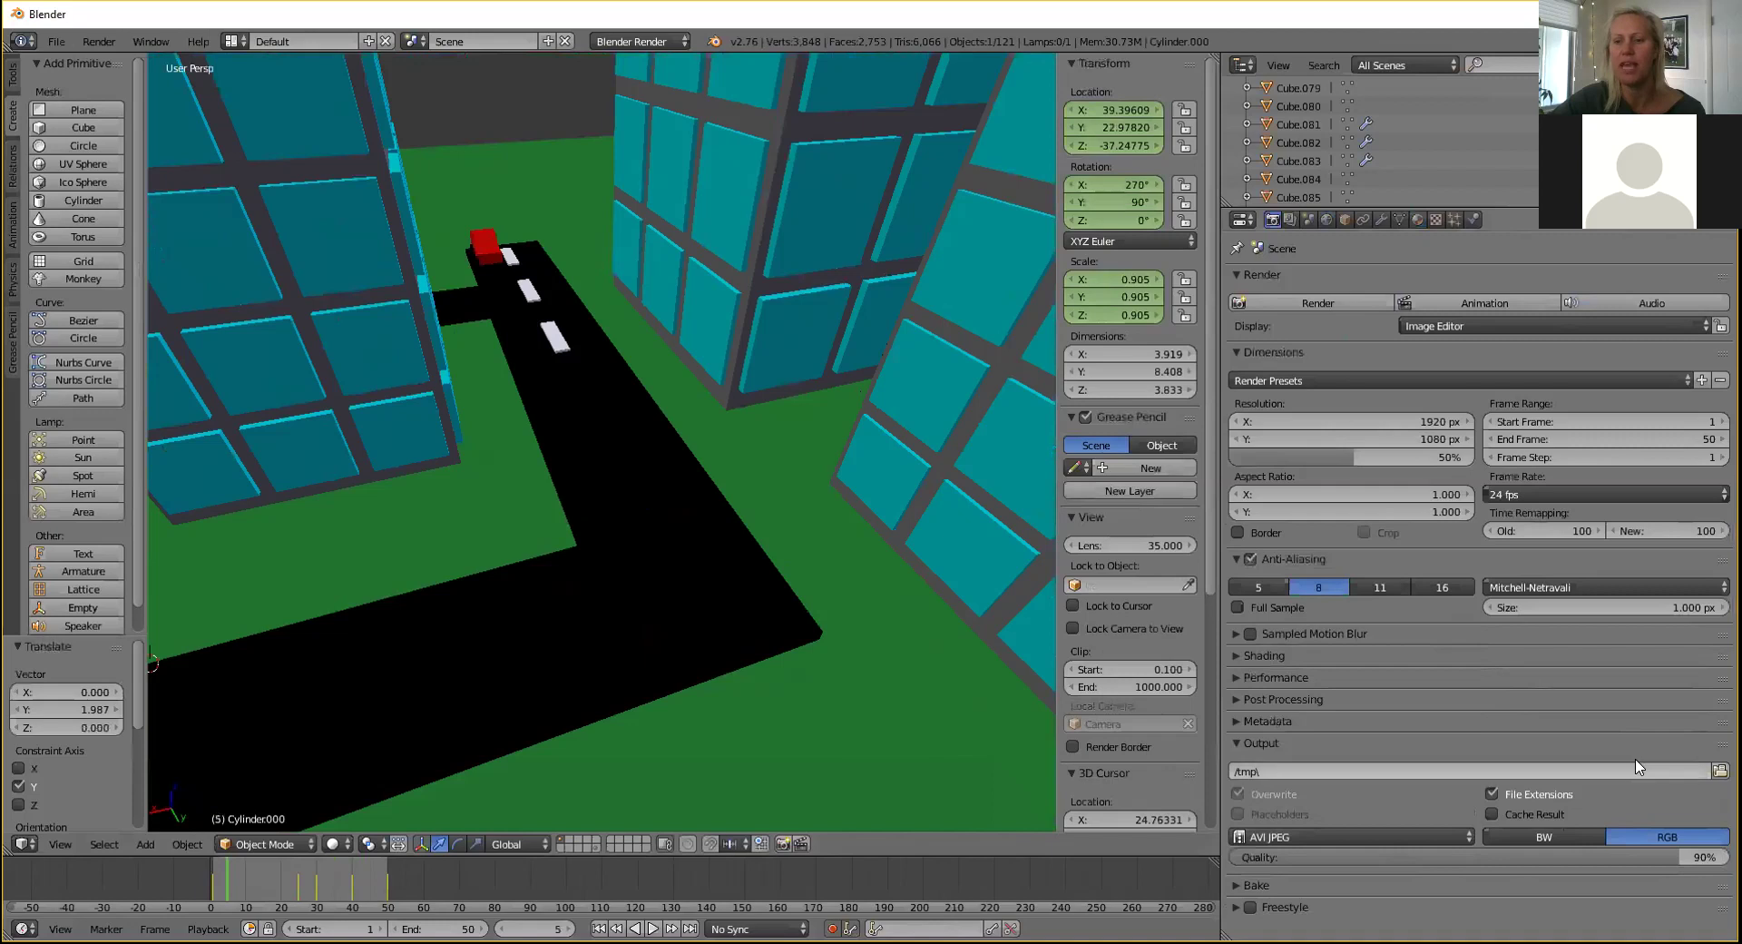
left_click(1719, 771)
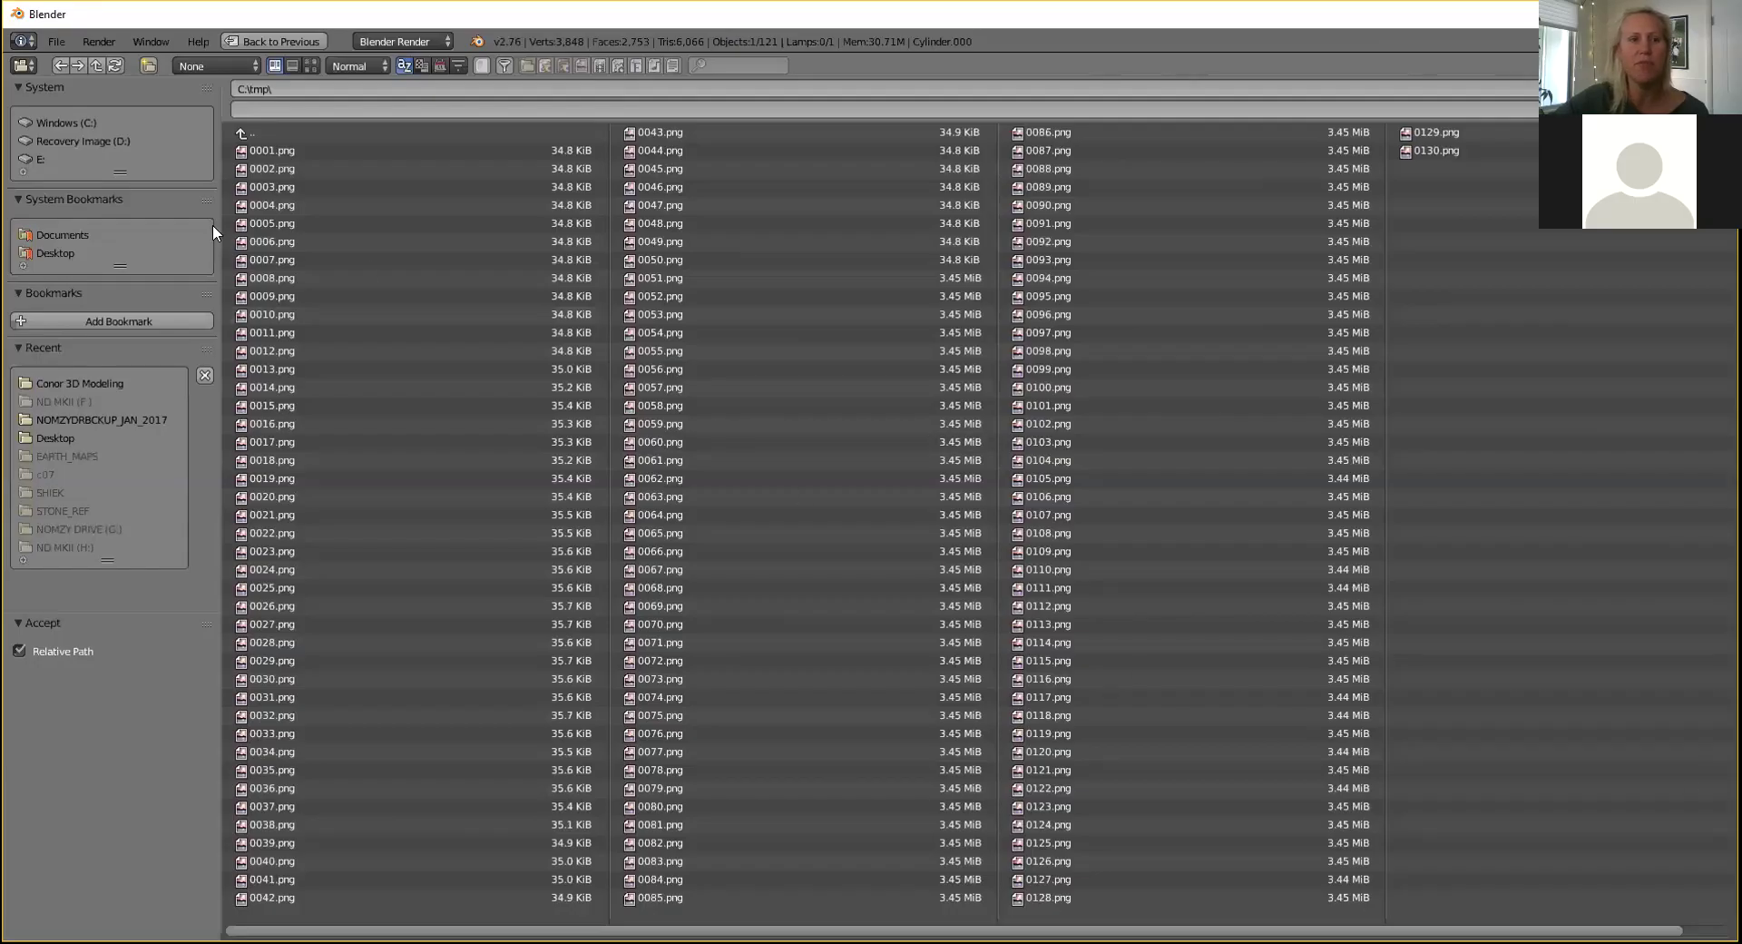
Save the animation output in the 3D Modeling folder as 'Demonstration or something idk names are hard ok fine cityscape'.
left_click(81, 385)
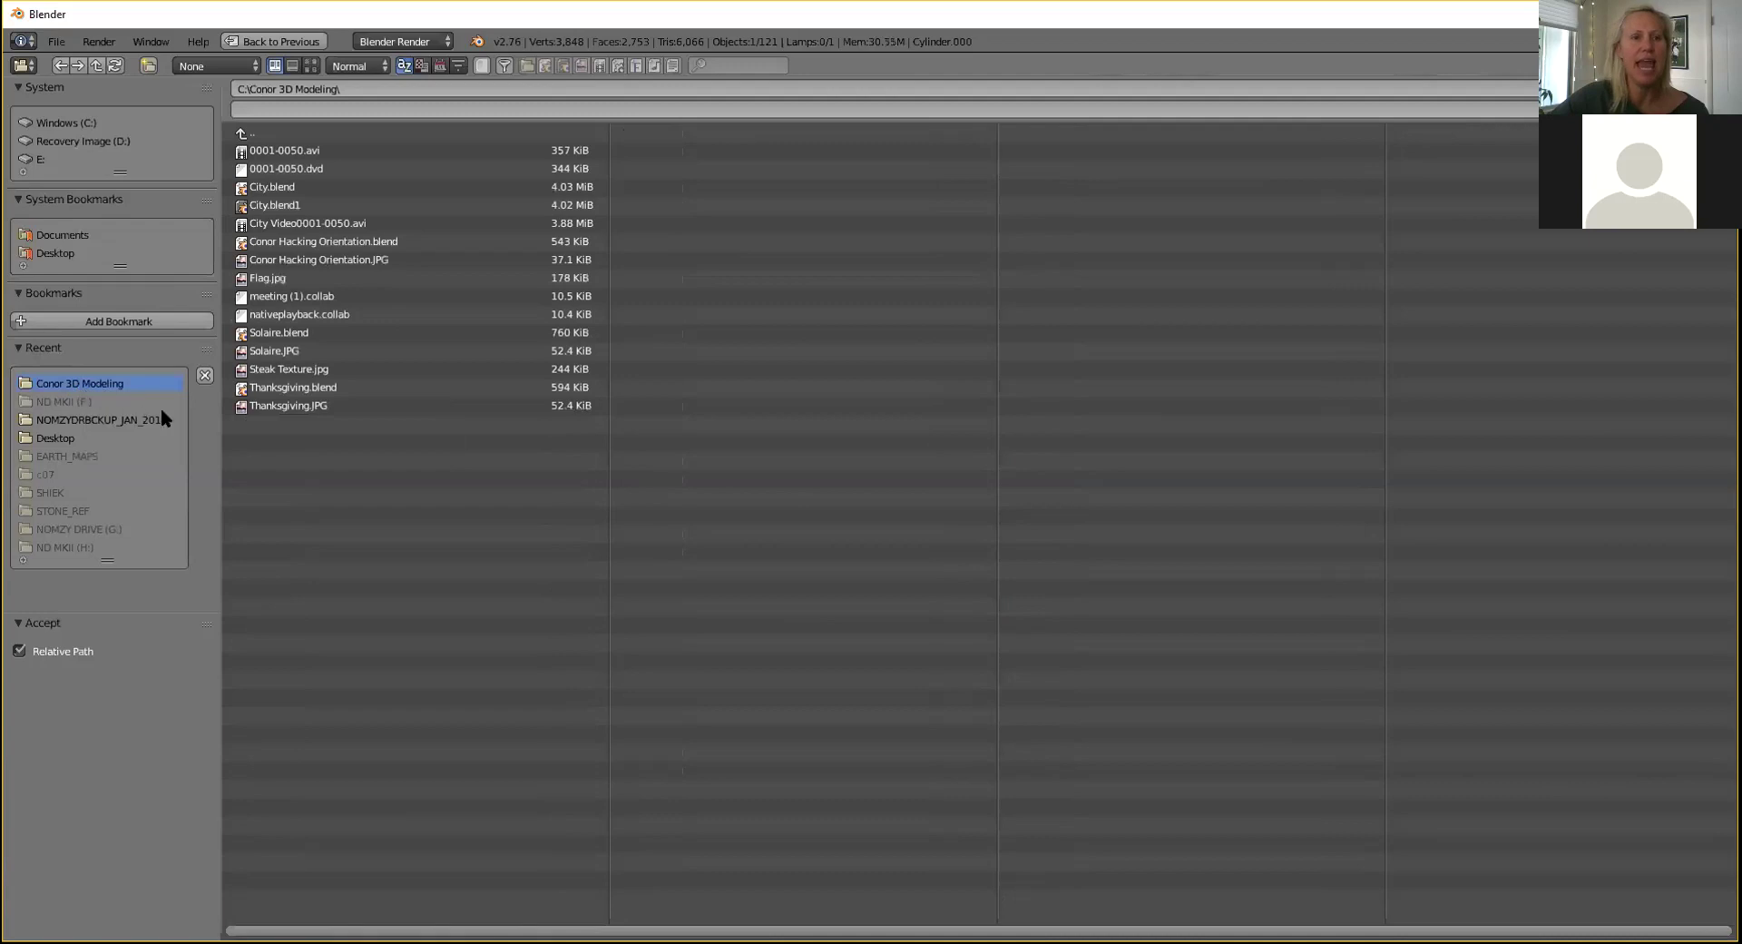
left_click(359, 108)
type("dEMONSTRATION")
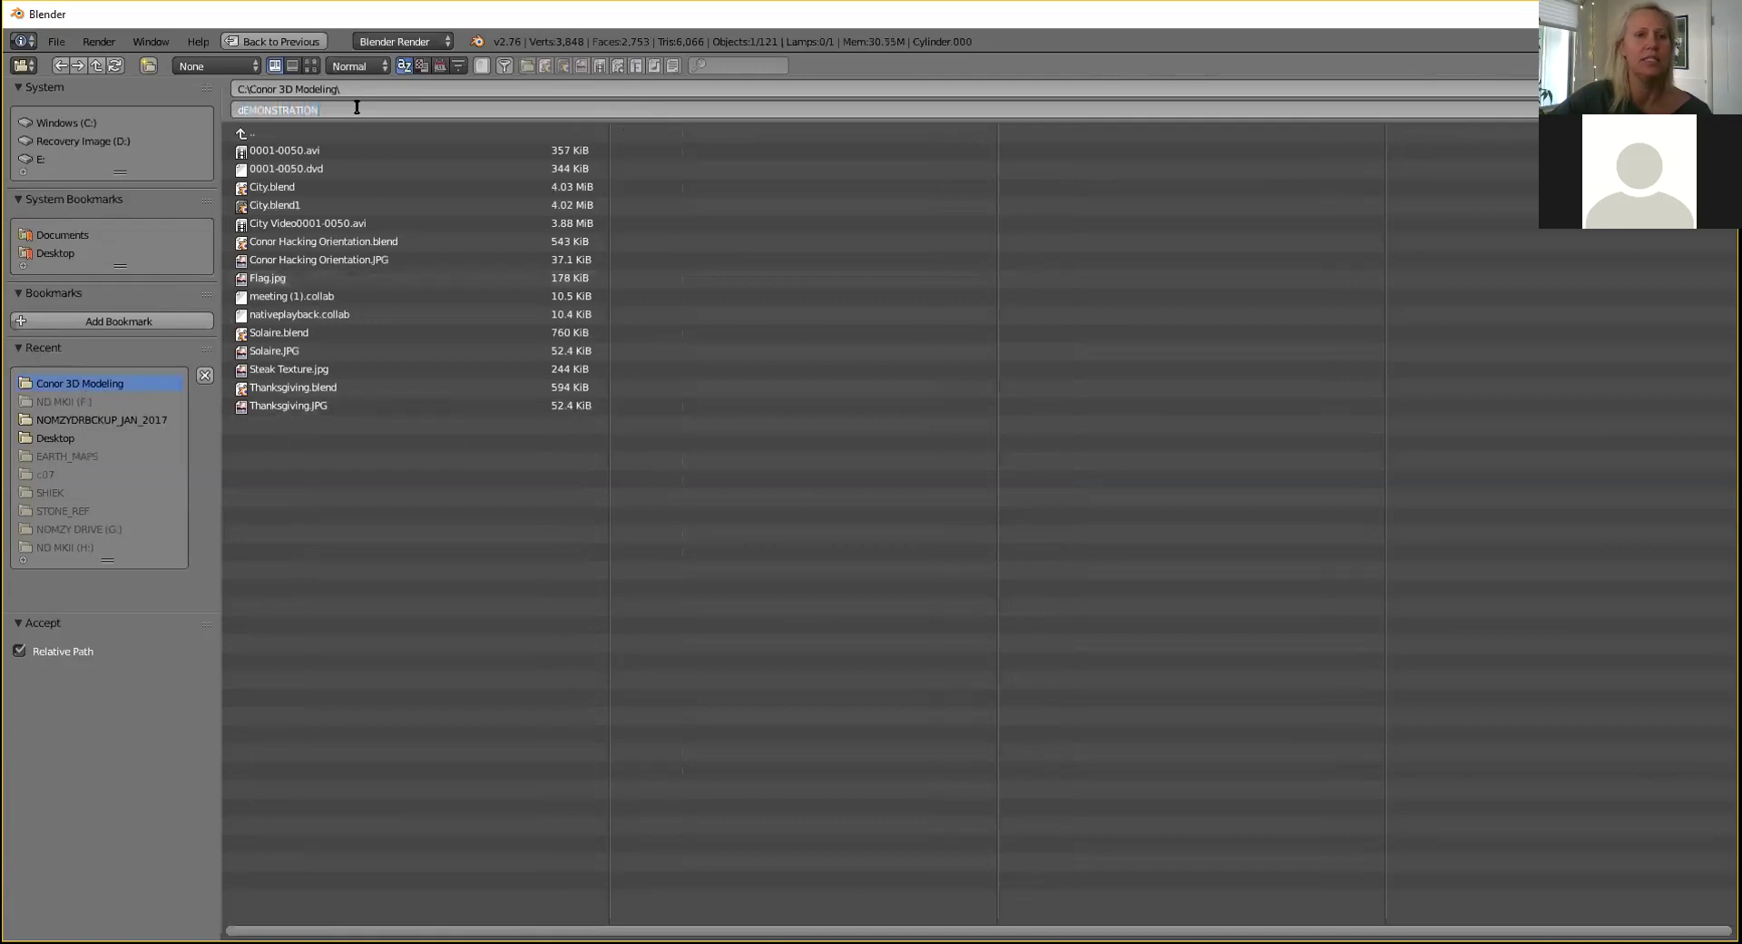
key("BackSpace")
key("BackSpace")
key("BackSpace")
key("BackSpace")
key("BackSpace")
key("BackSpace")
key("BackSpace")
key("BackSpace")
key("BackSpace")
key("BackSpace")
key("BackSpace")
key("BackSpace")
key("BackSpace")
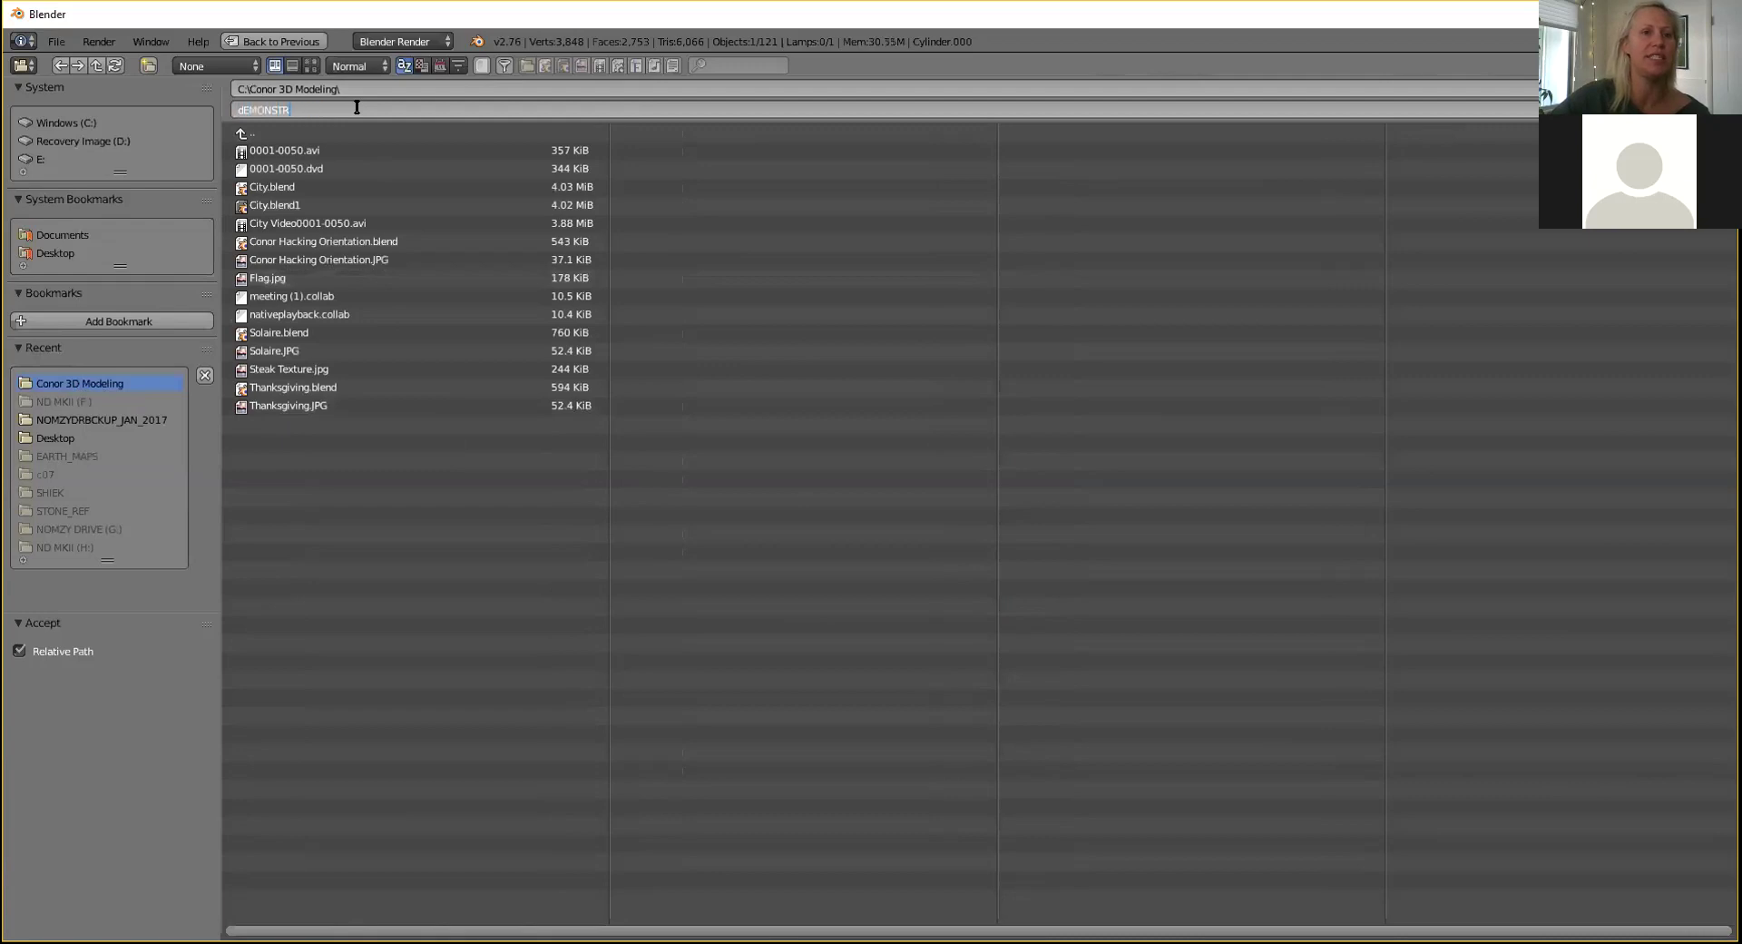
type("Demonstration or so m")
key("BackSpace")
type("mething idk names are hard ok")
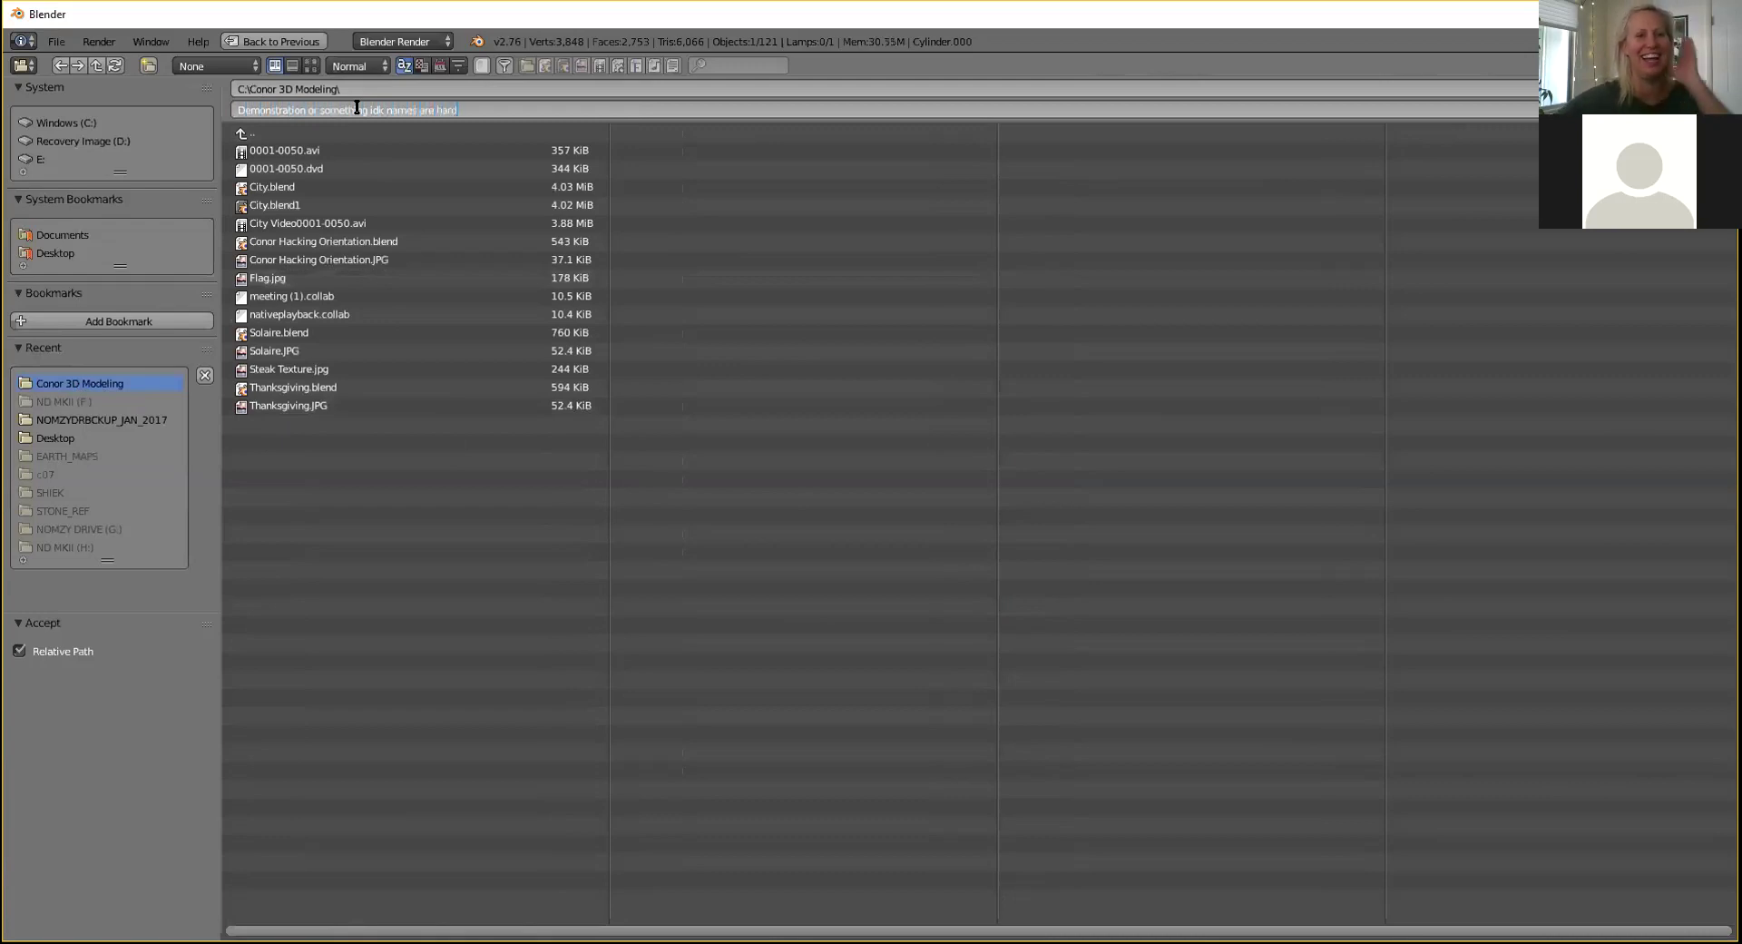
type(" fine cityscape")
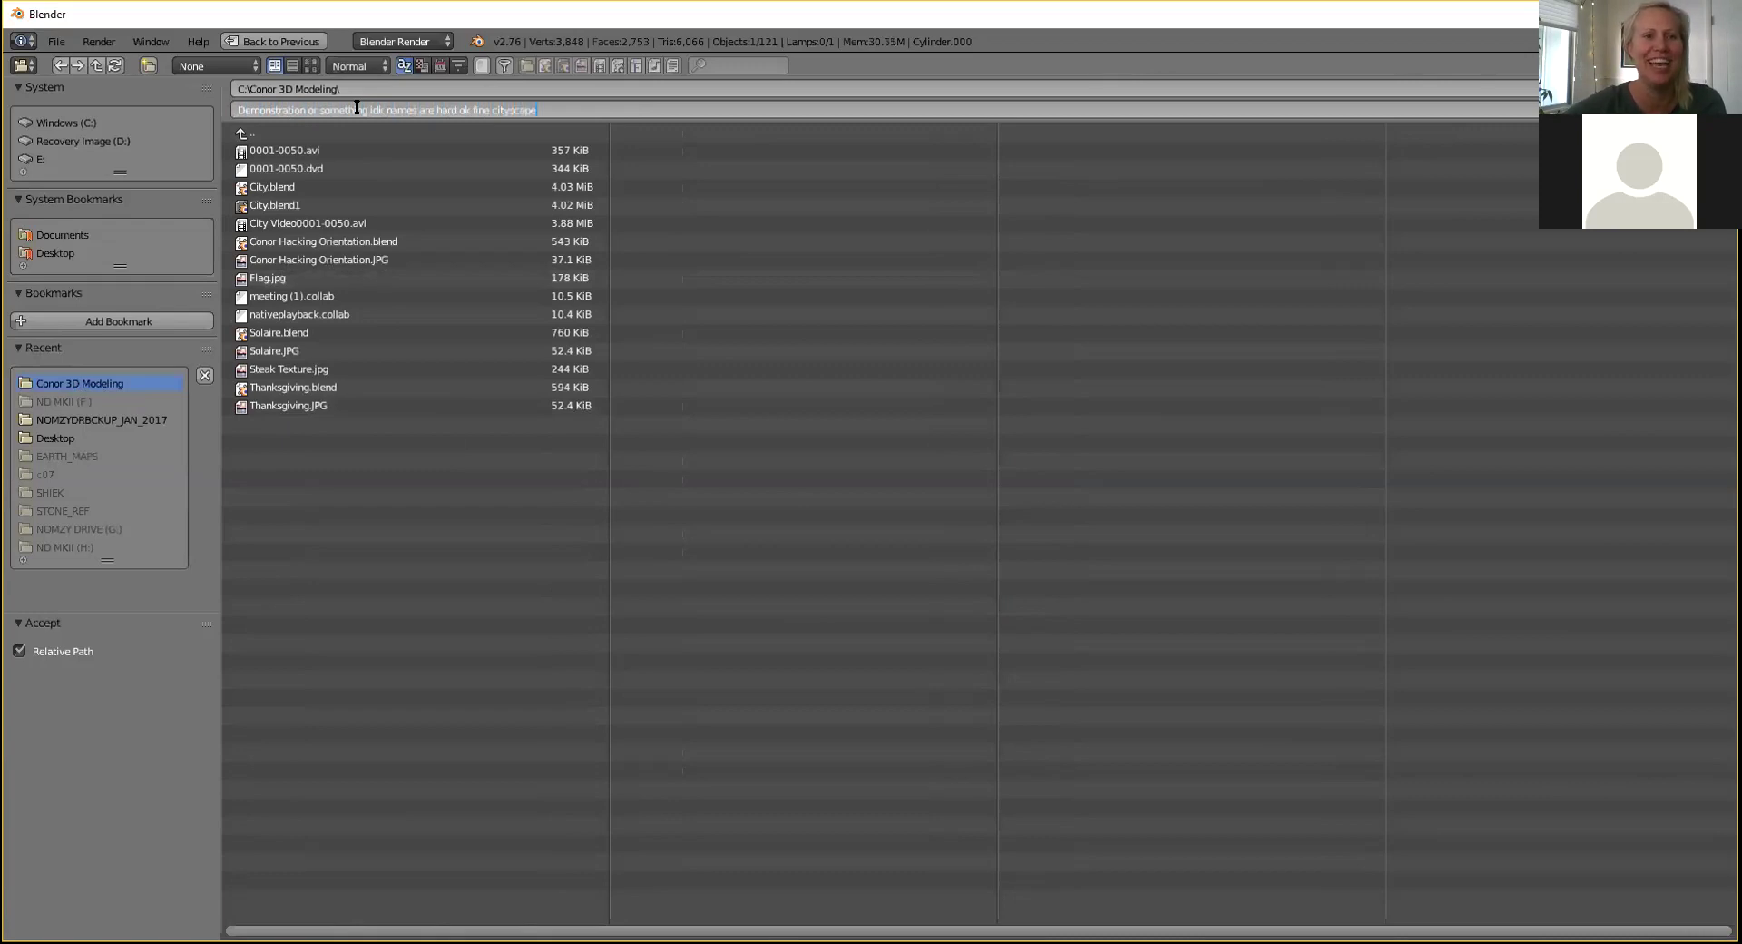
key("Return")
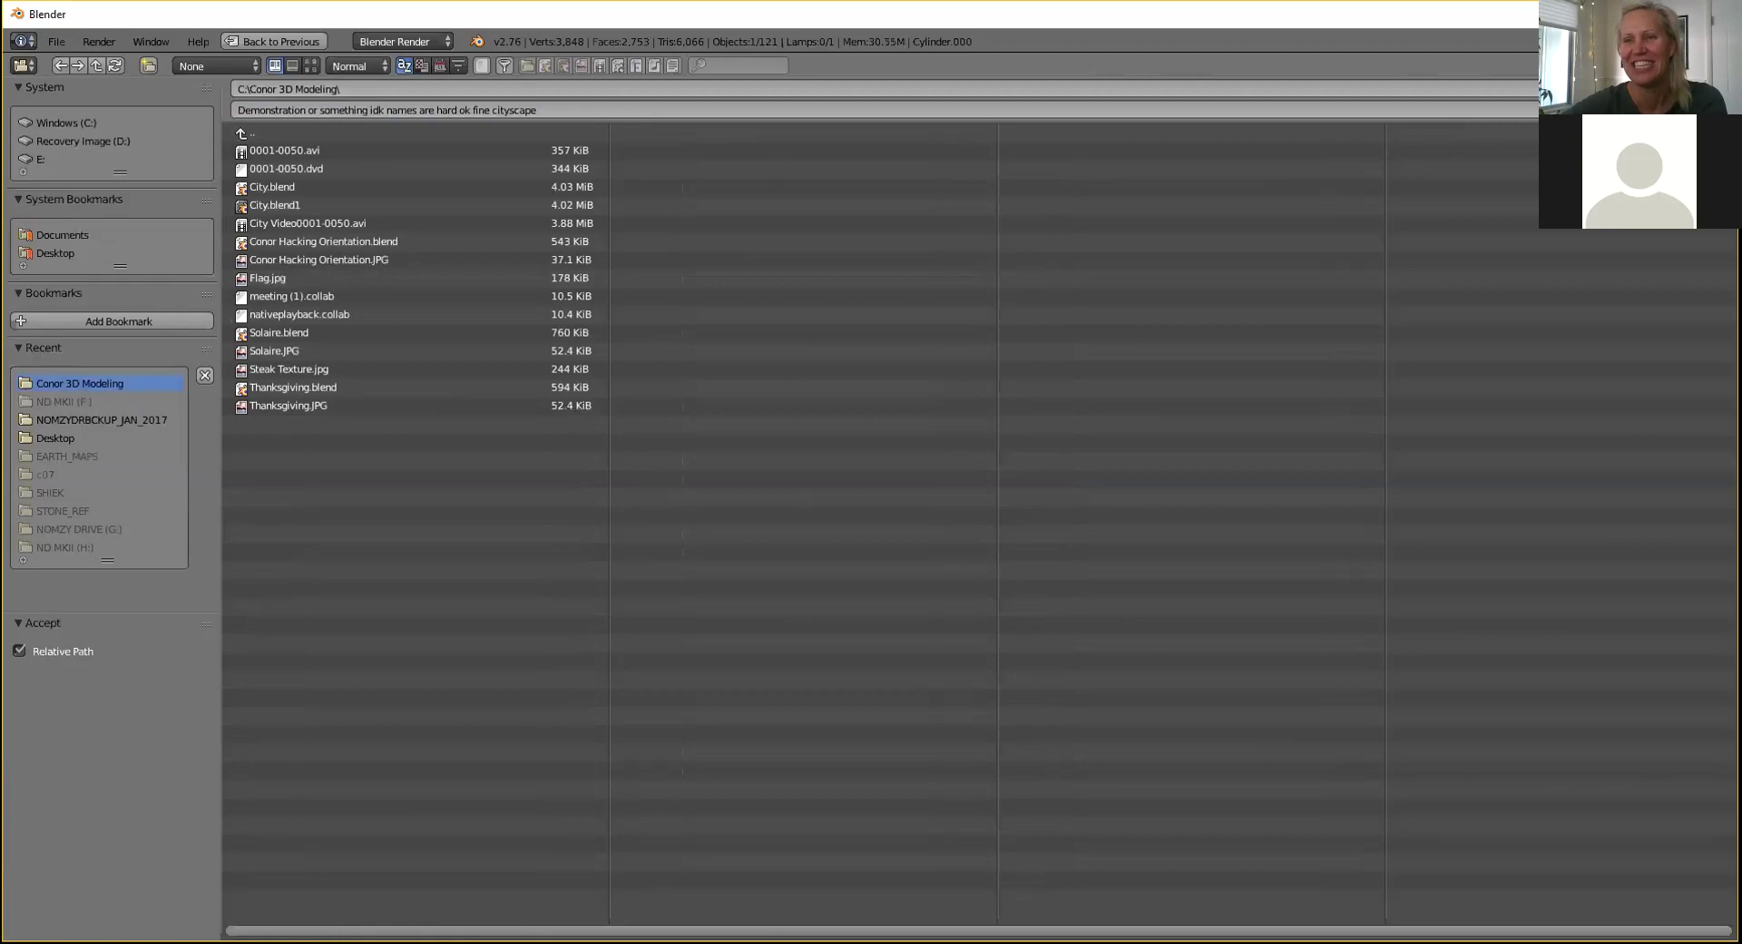
left_click(1680, 89)
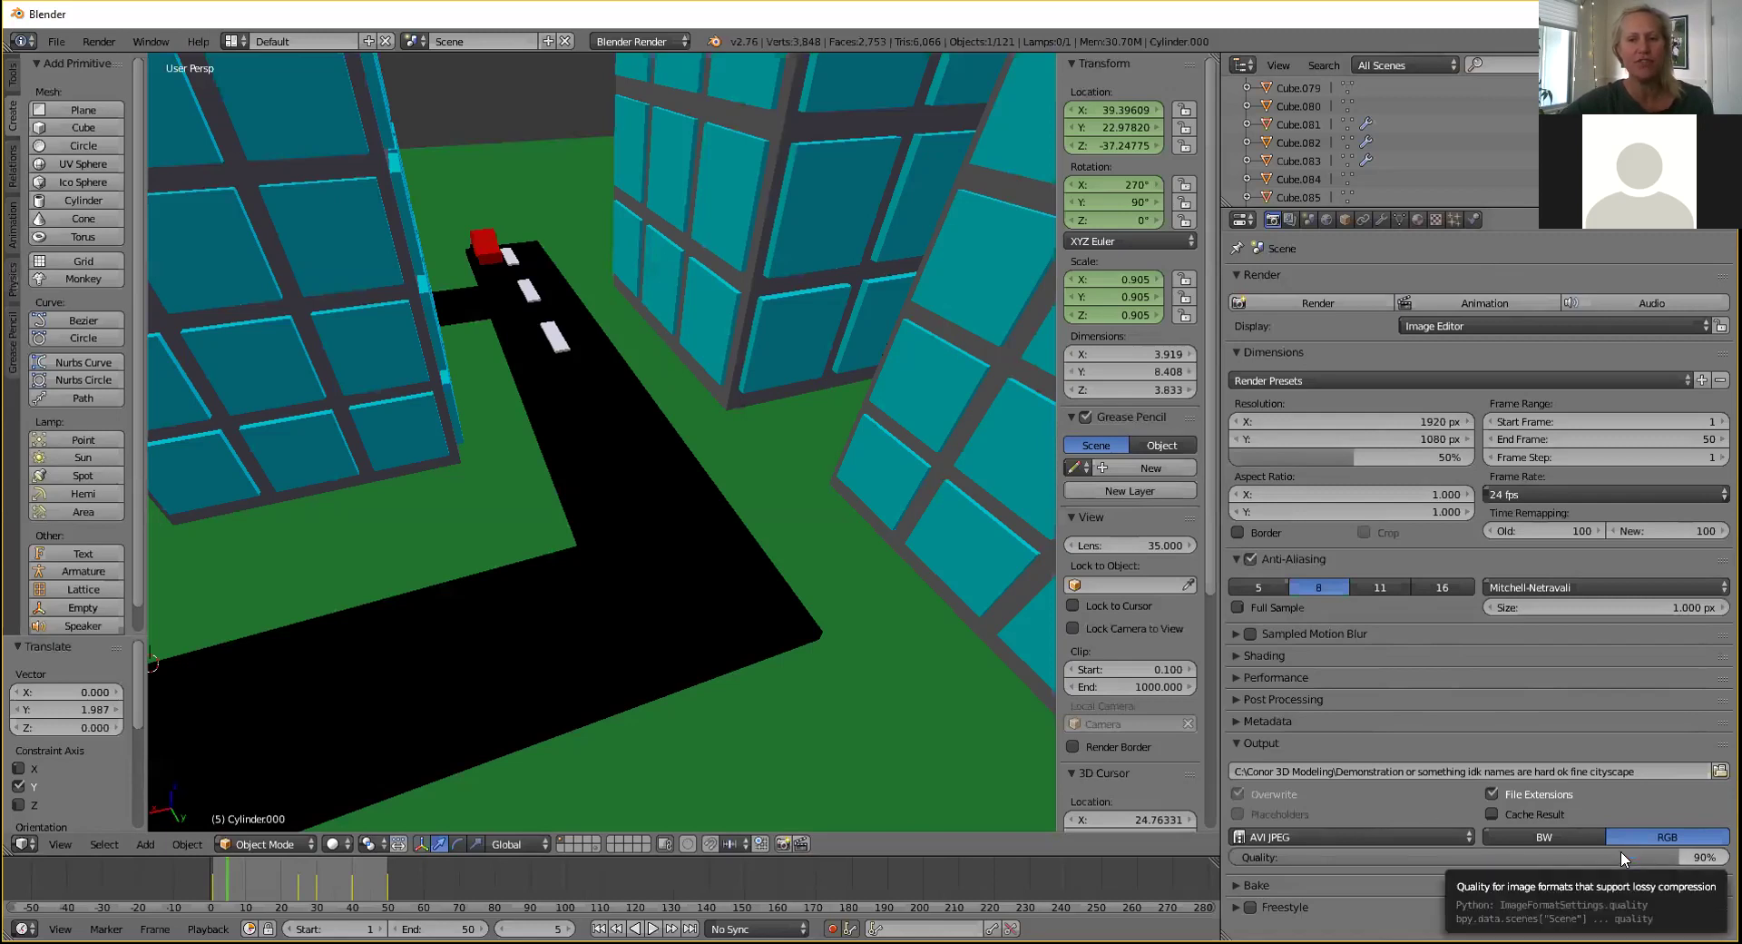
Lower the AVI JPEG quality from 90% to 50%, leaving resolution scale at 50%.
left_click_drag(1621, 851, 1426, 851)
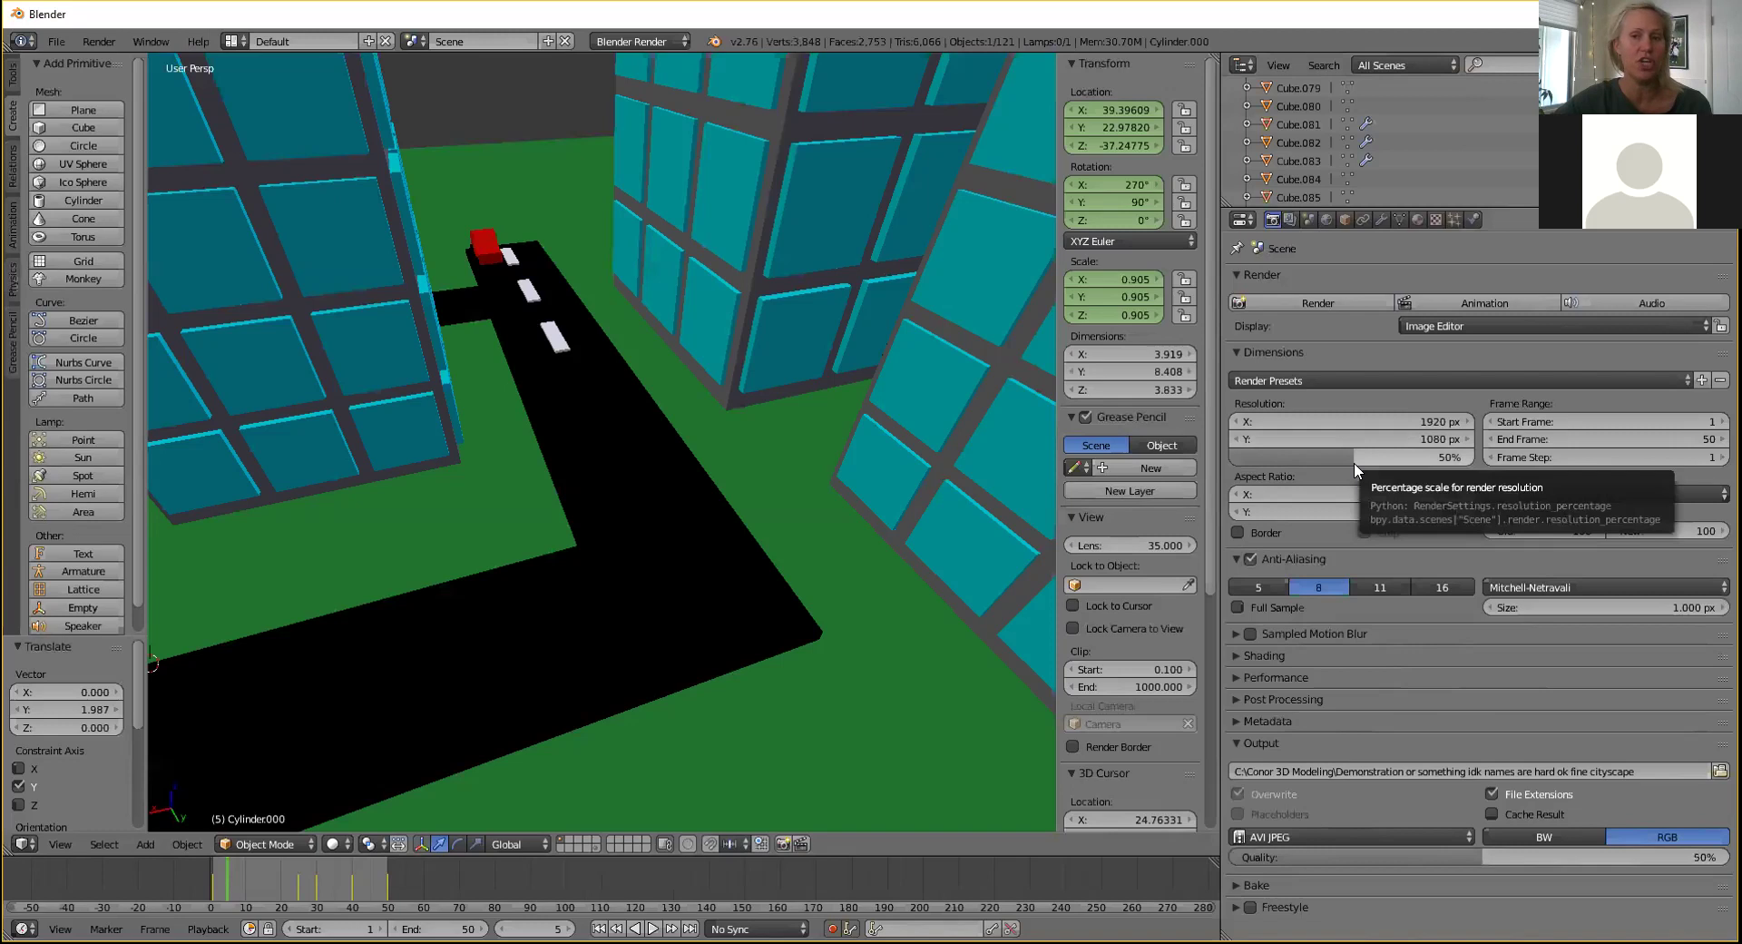
mouse_move(1353, 464)
left_mouse_down()
mouse_move(1283, 458)
mouse_move(1349, 465)
left_mouse_up()
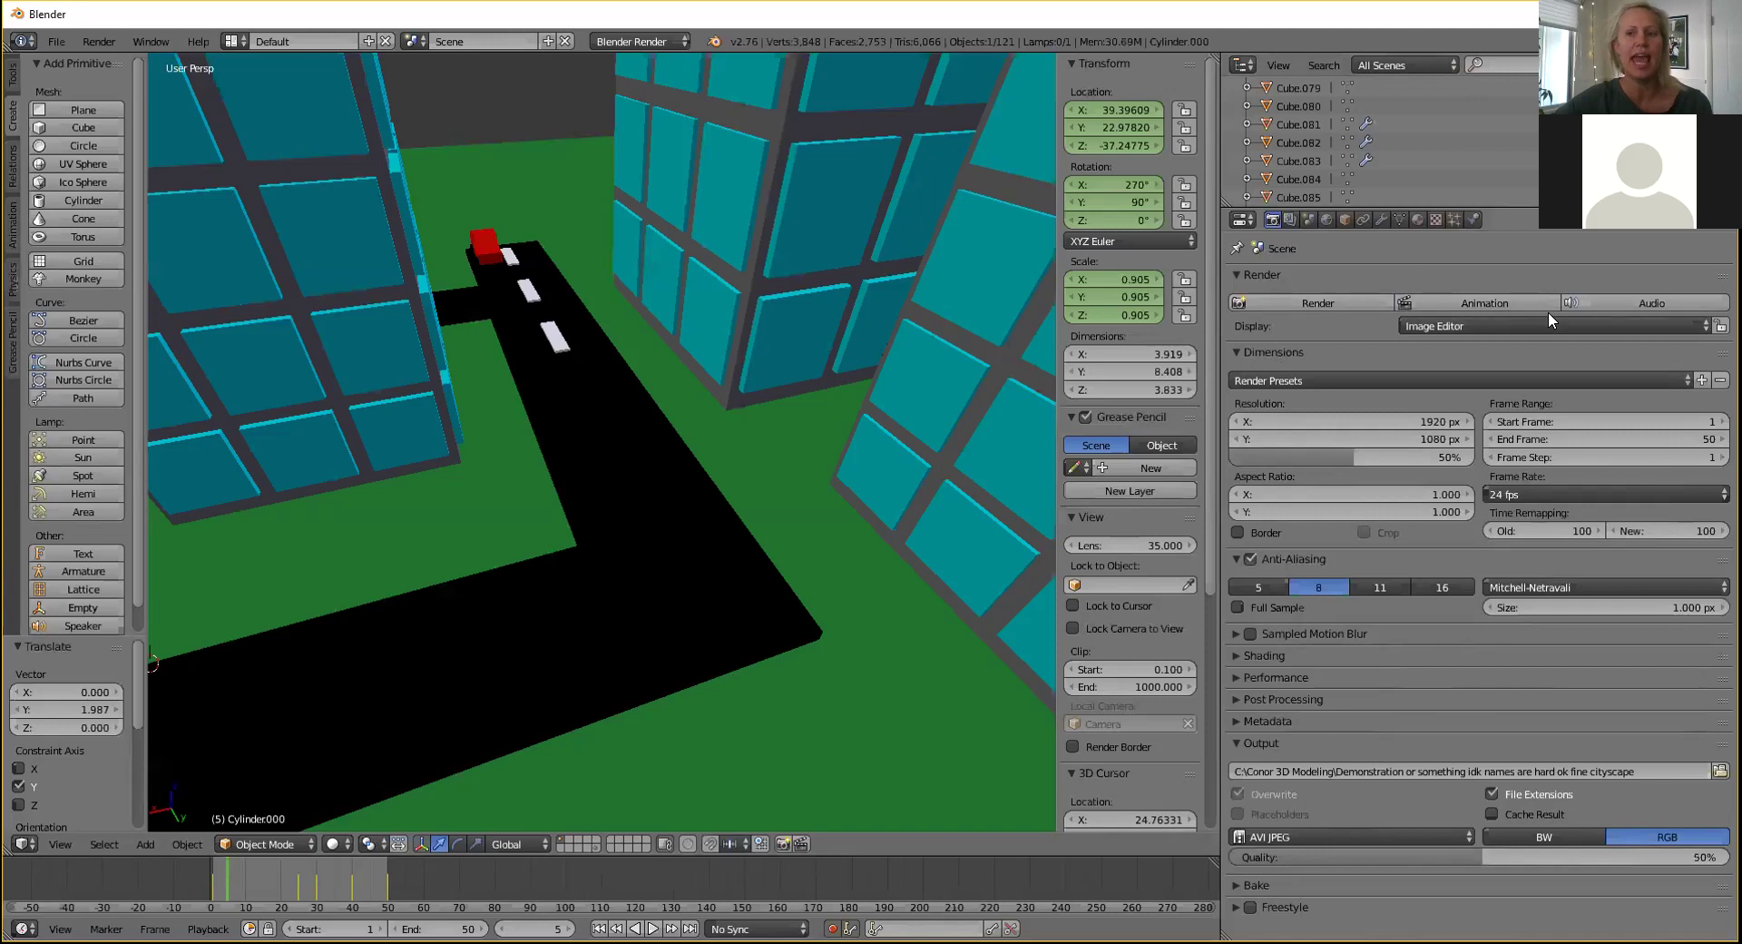
Start a test render of the animation, cancel it, and select the scene camera.
left_click(1472, 303)
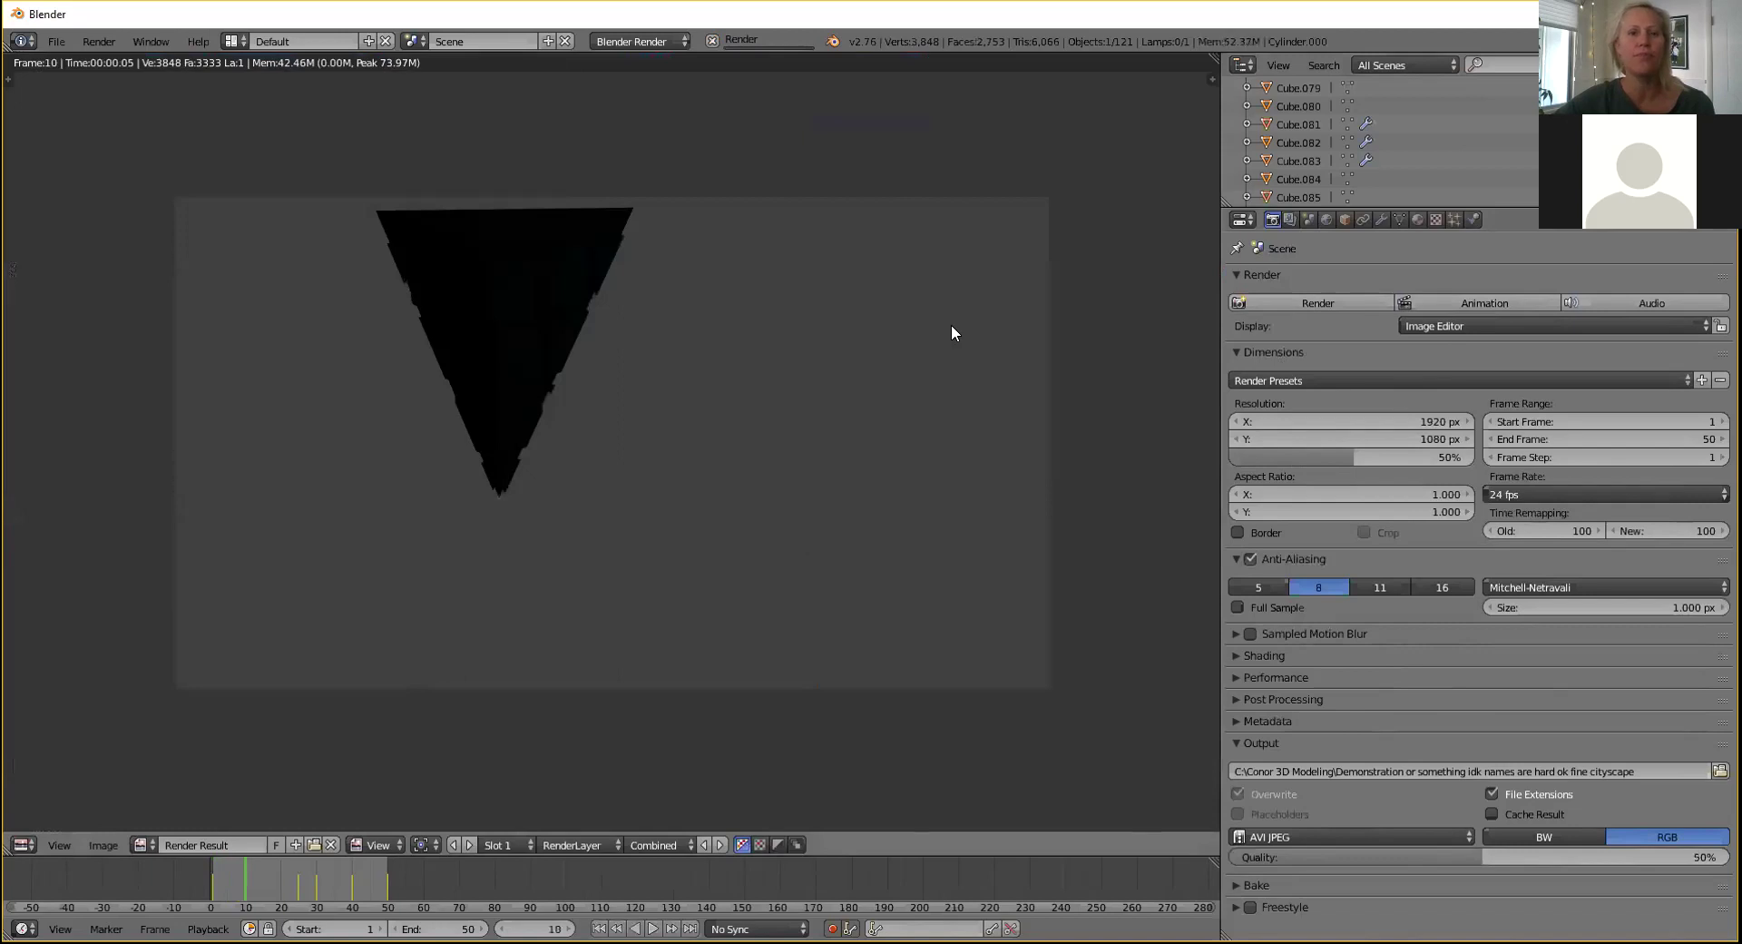
key("Escape")
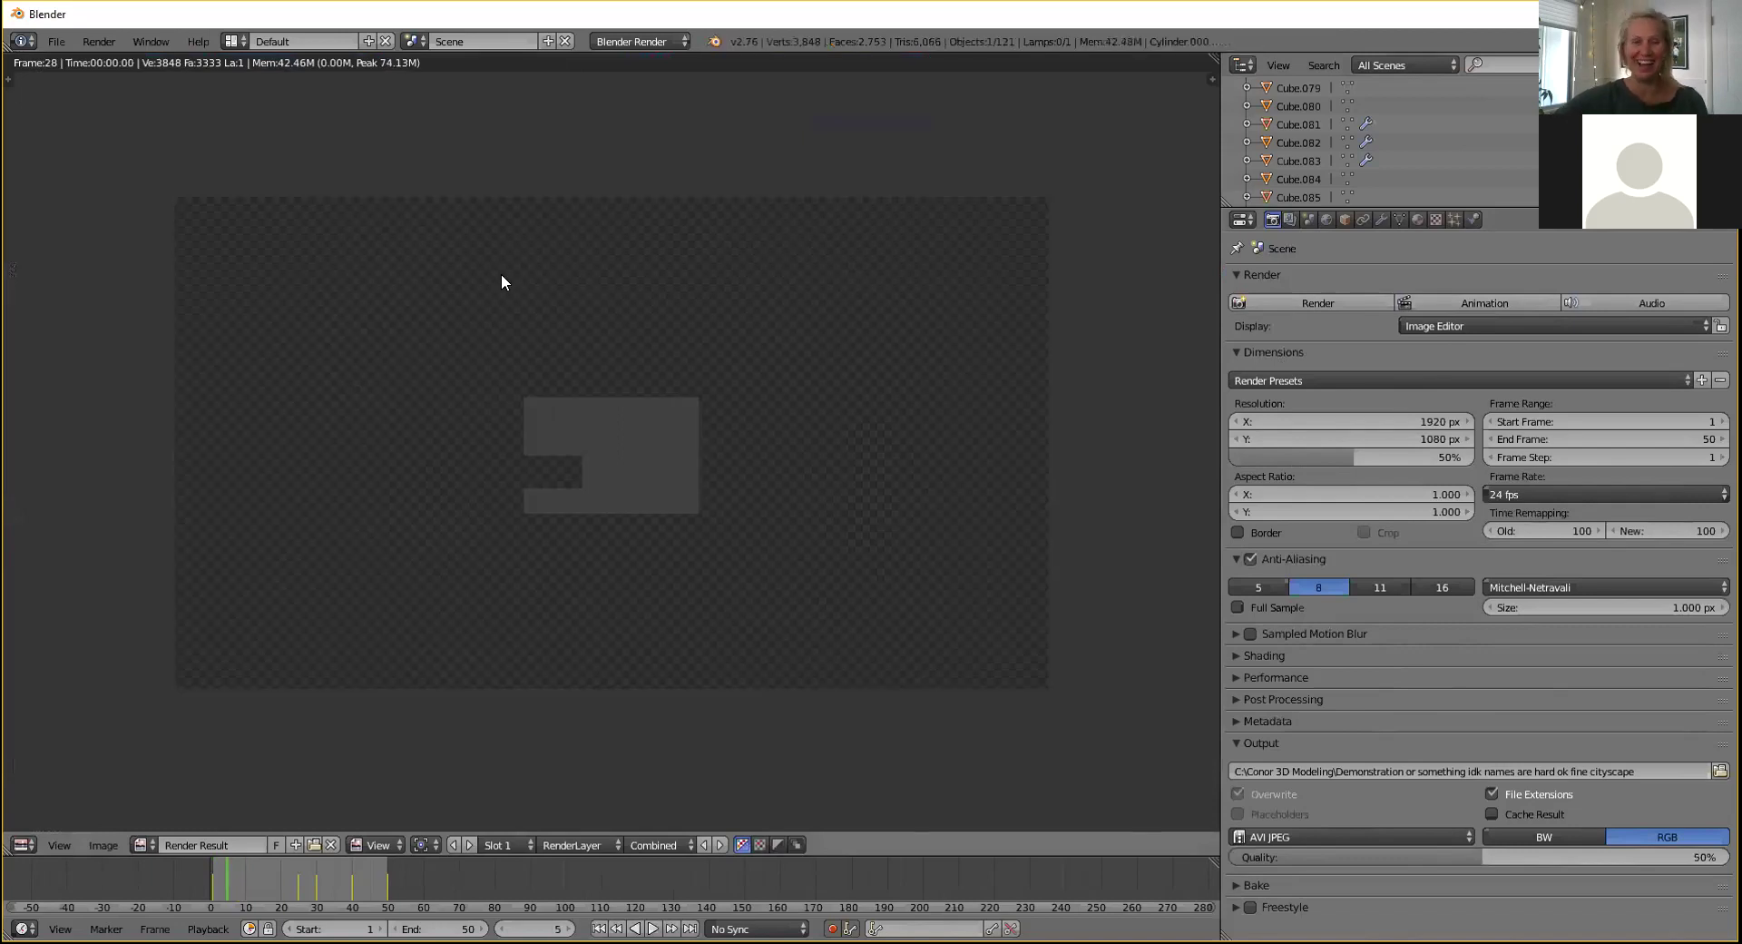
scroll(591, 301, "down", 10)
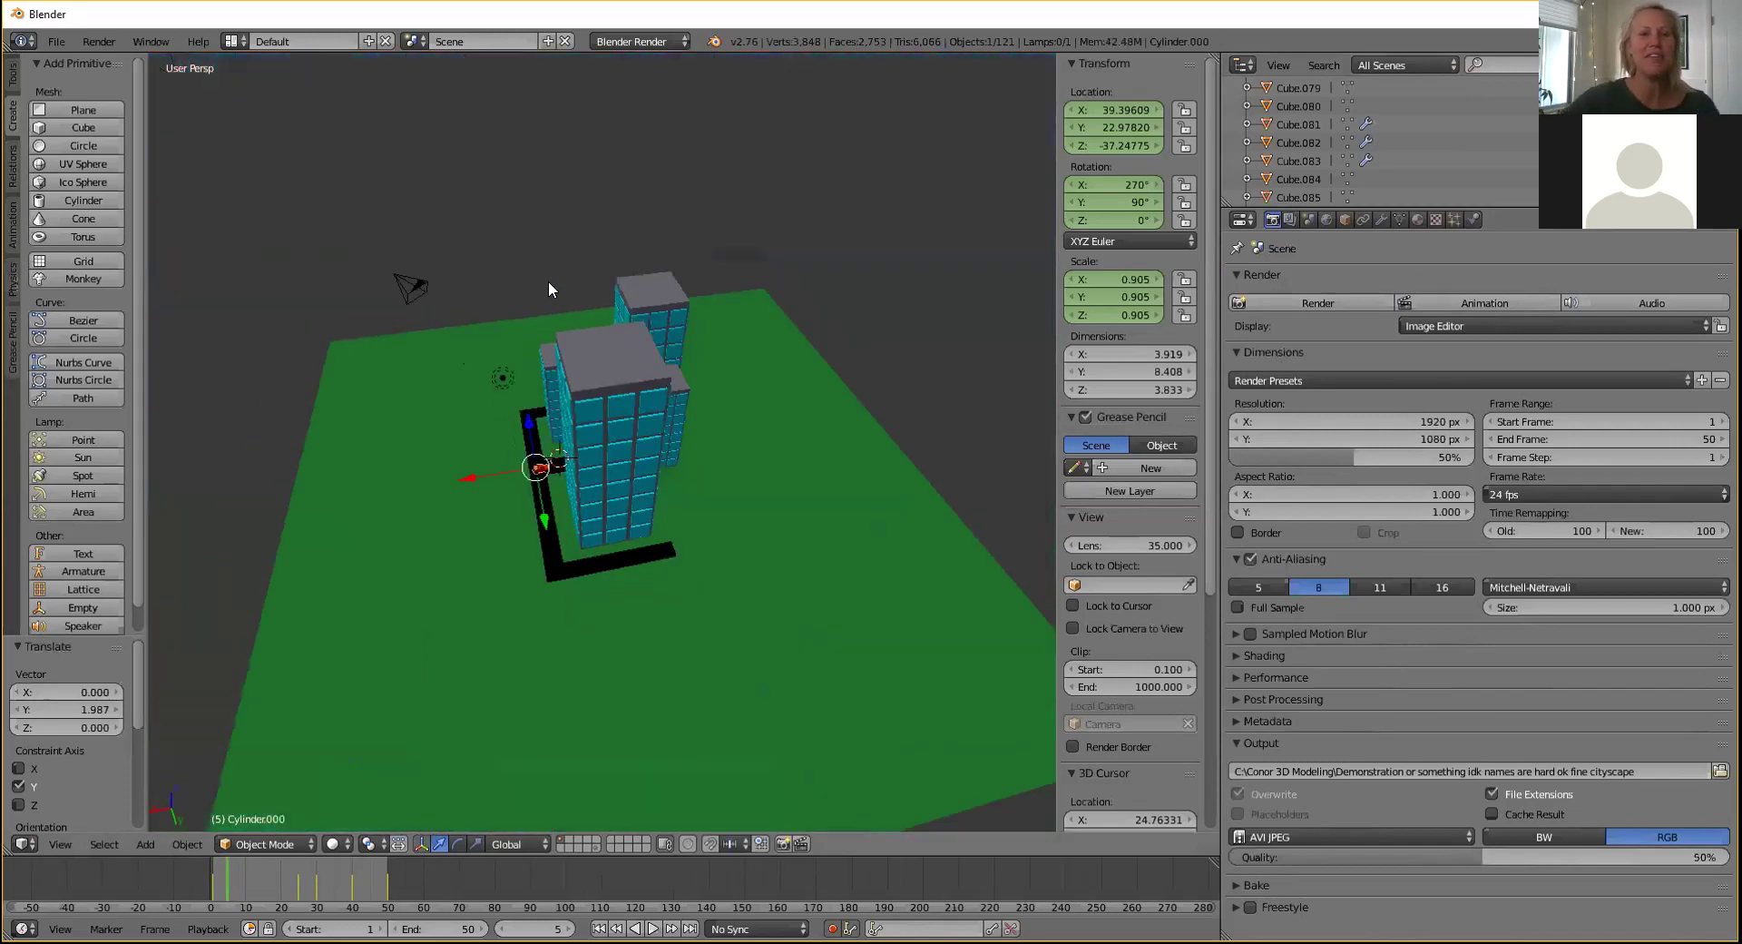
right_click(398, 291)
Move the camera along Y and X until it sits over the middle city building.
middle_click_drag(525, 275, 698, 249)
key("g")
key("y")
left_click(728, 470)
key("g")
key("x")
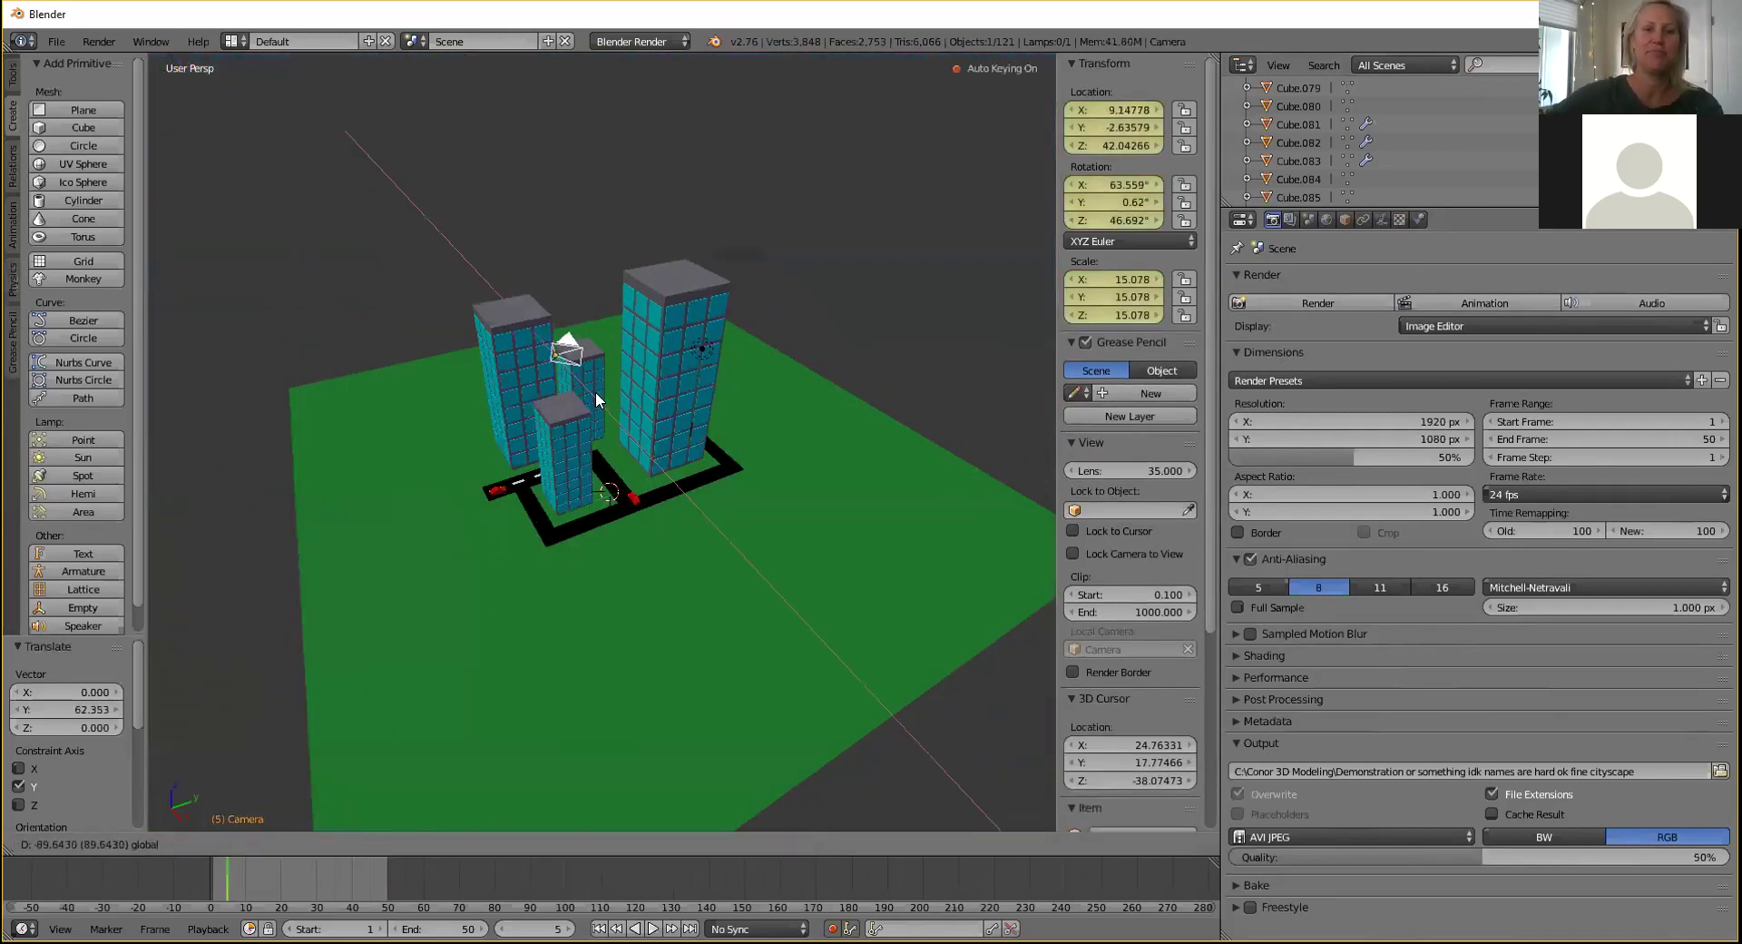
left_click(596, 390)
scroll(622, 396, "up", 5)
scroll(622, 405, "up", 2)
key("g")
key("y")
left_click(617, 292)
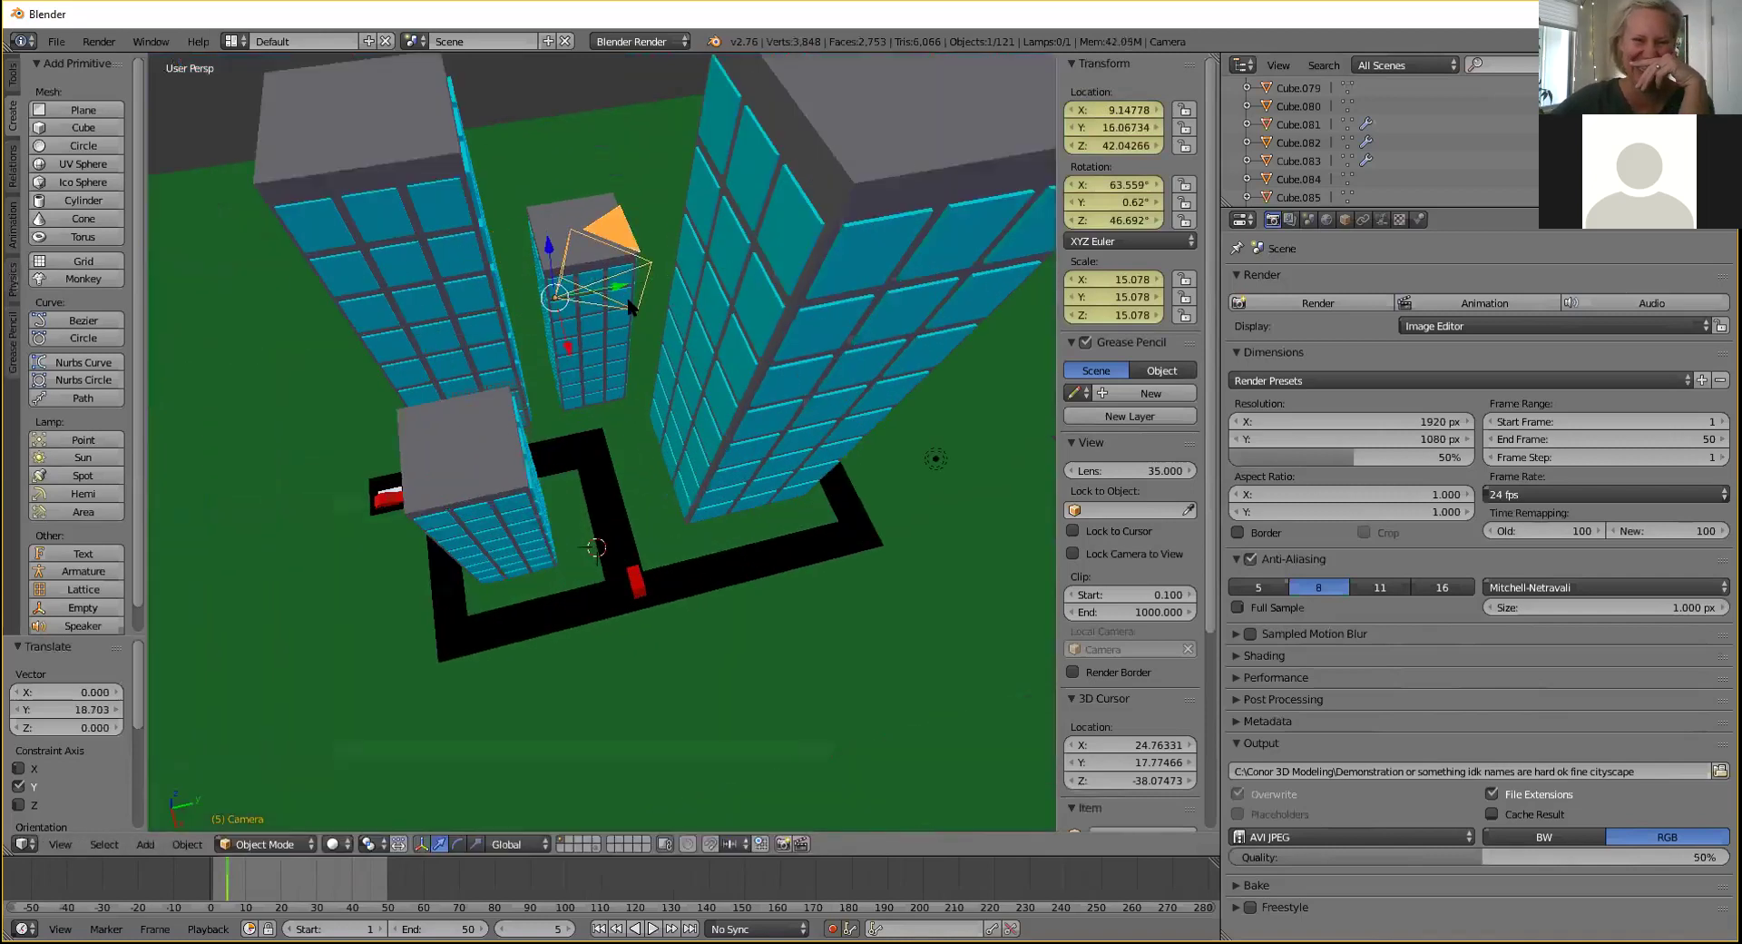
scroll(628, 296, "up", 2)
Check the camera view and tilt the camera down the street toward the cars.
key("KP_0")
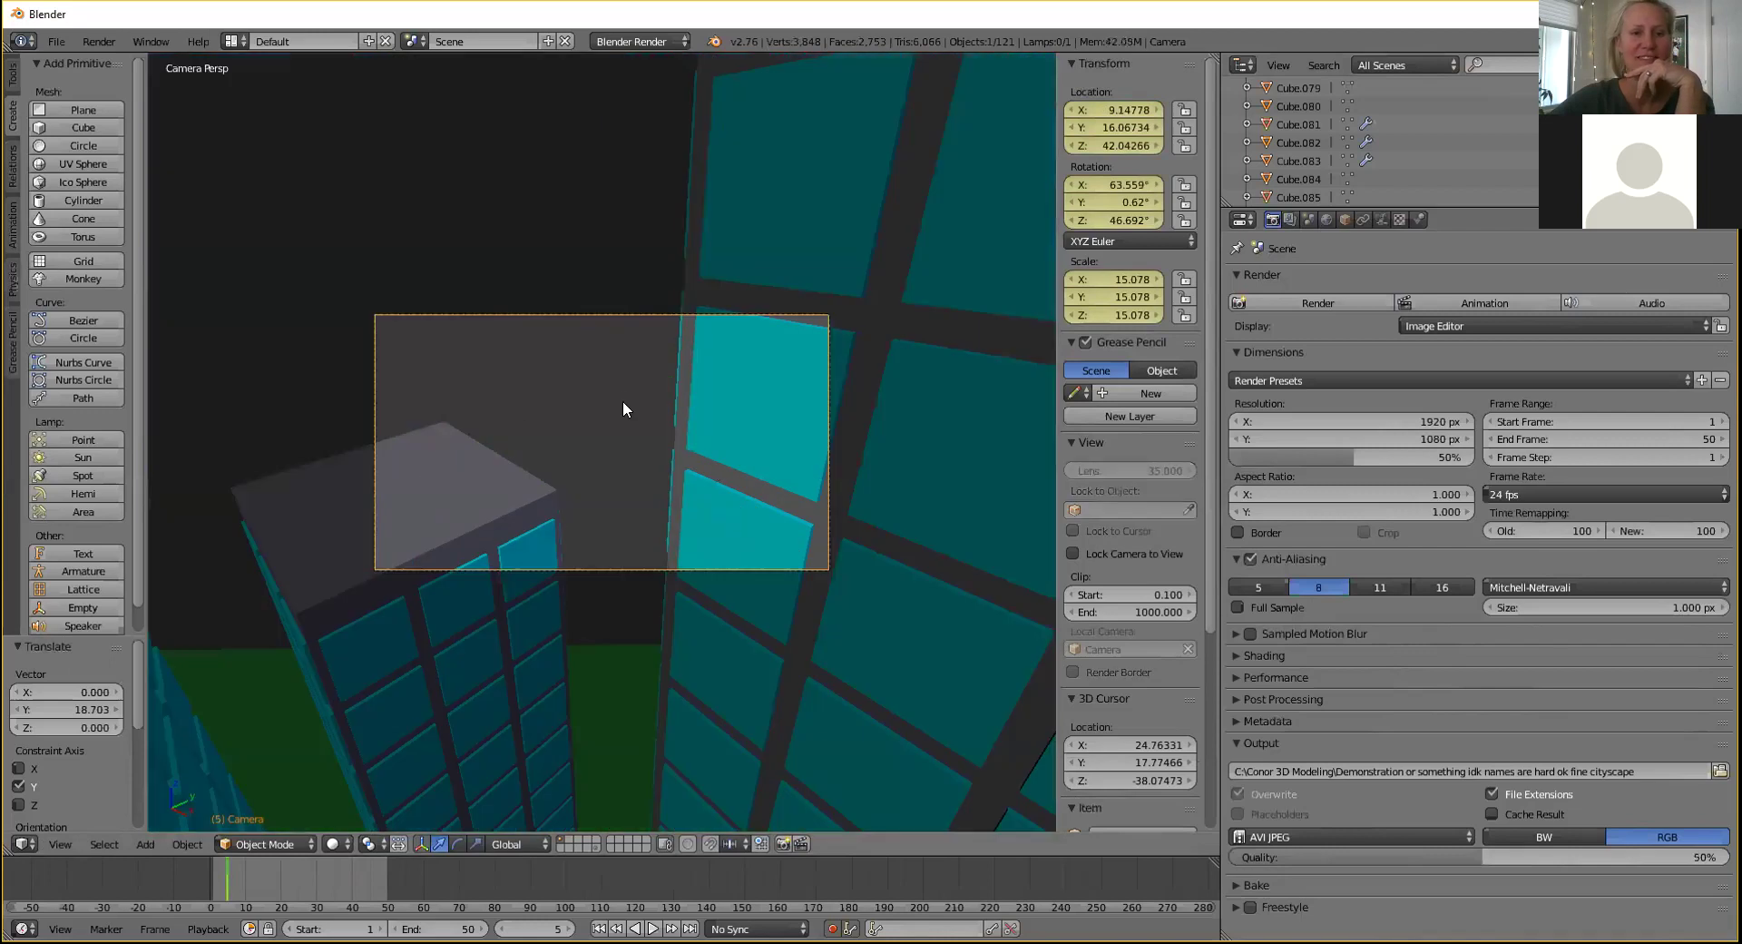
key("r")
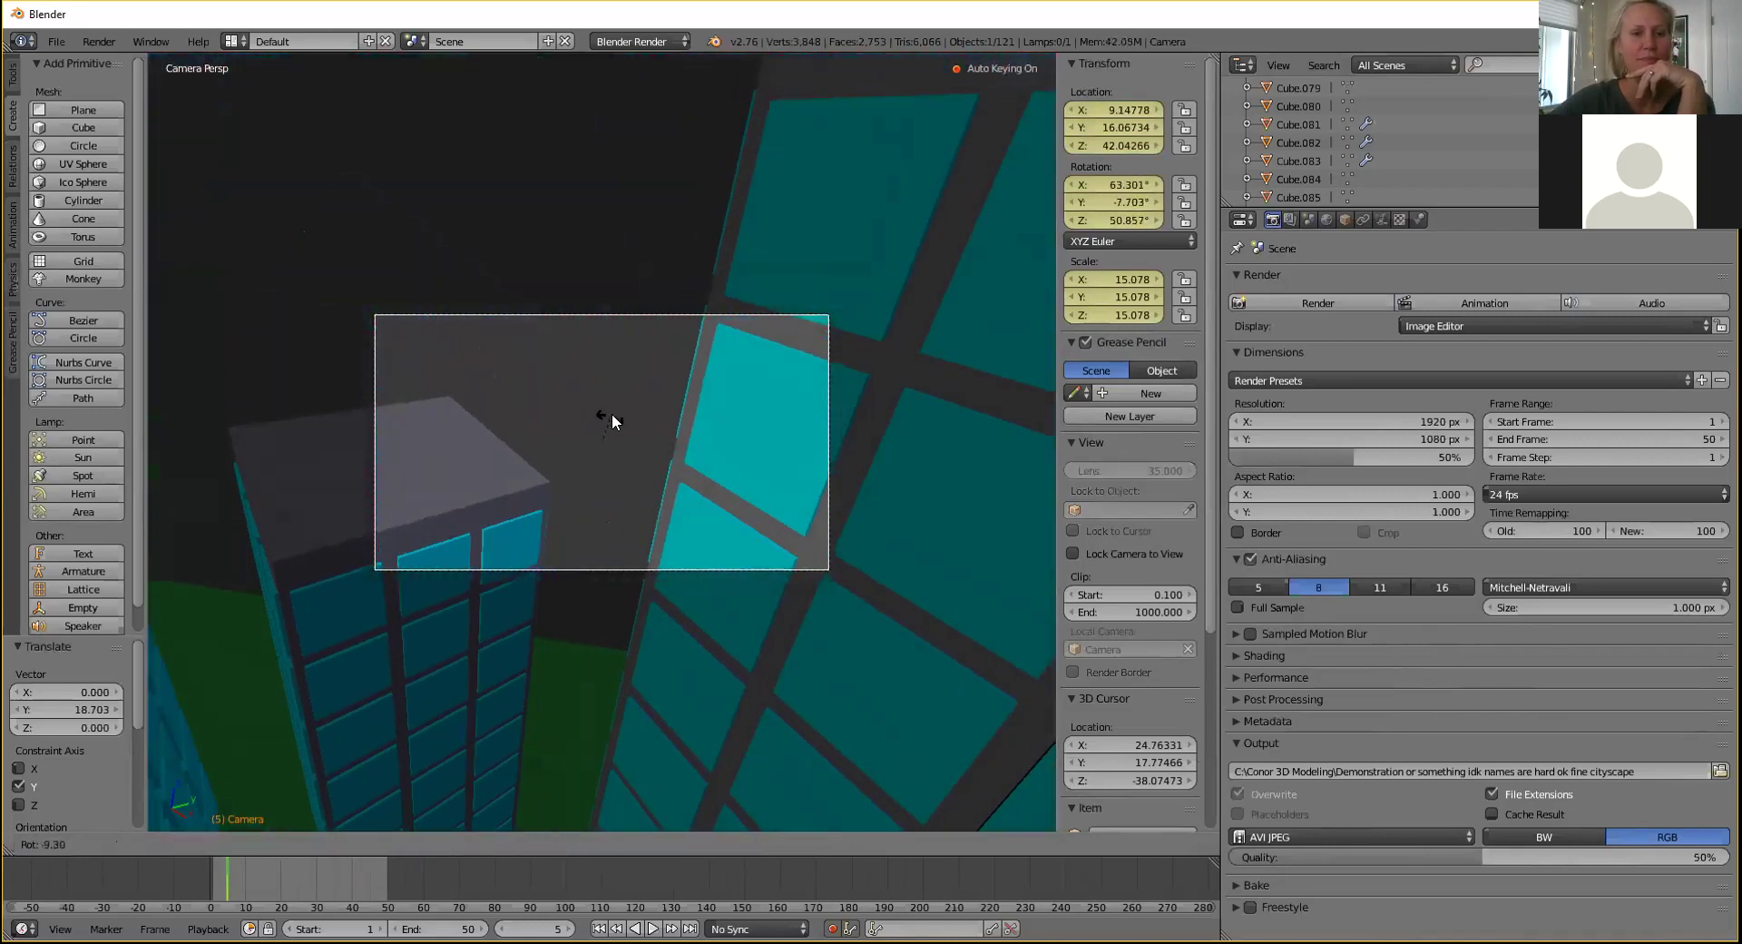
key("r")
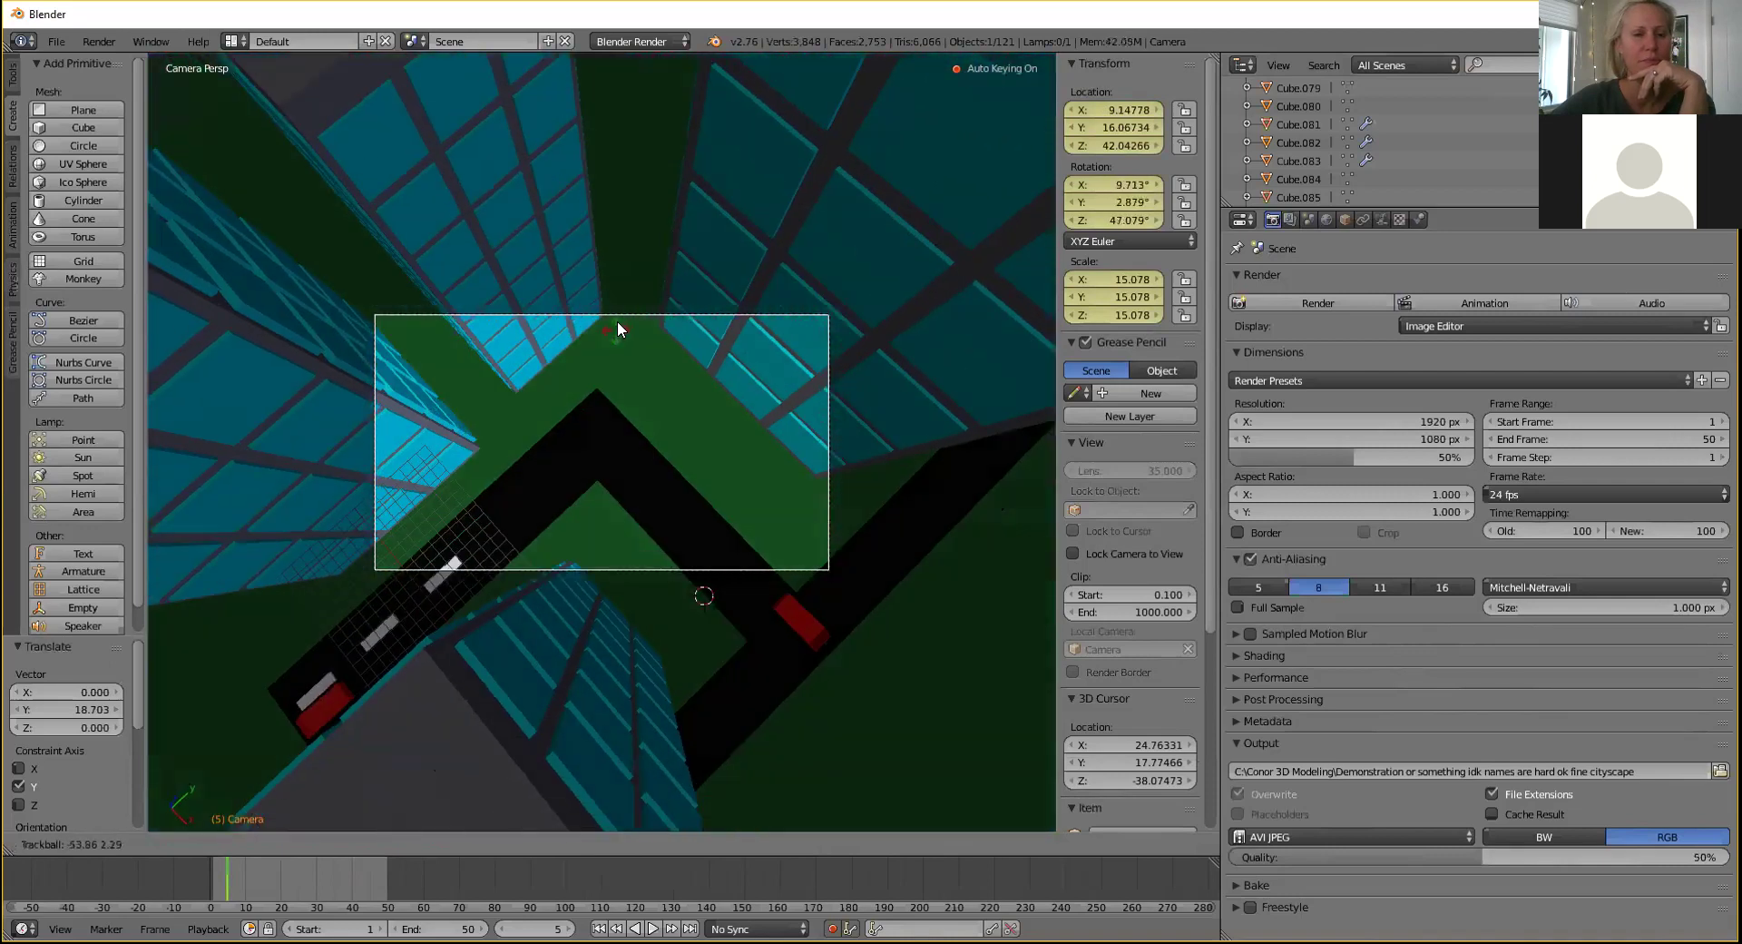
left_click(613, 333)
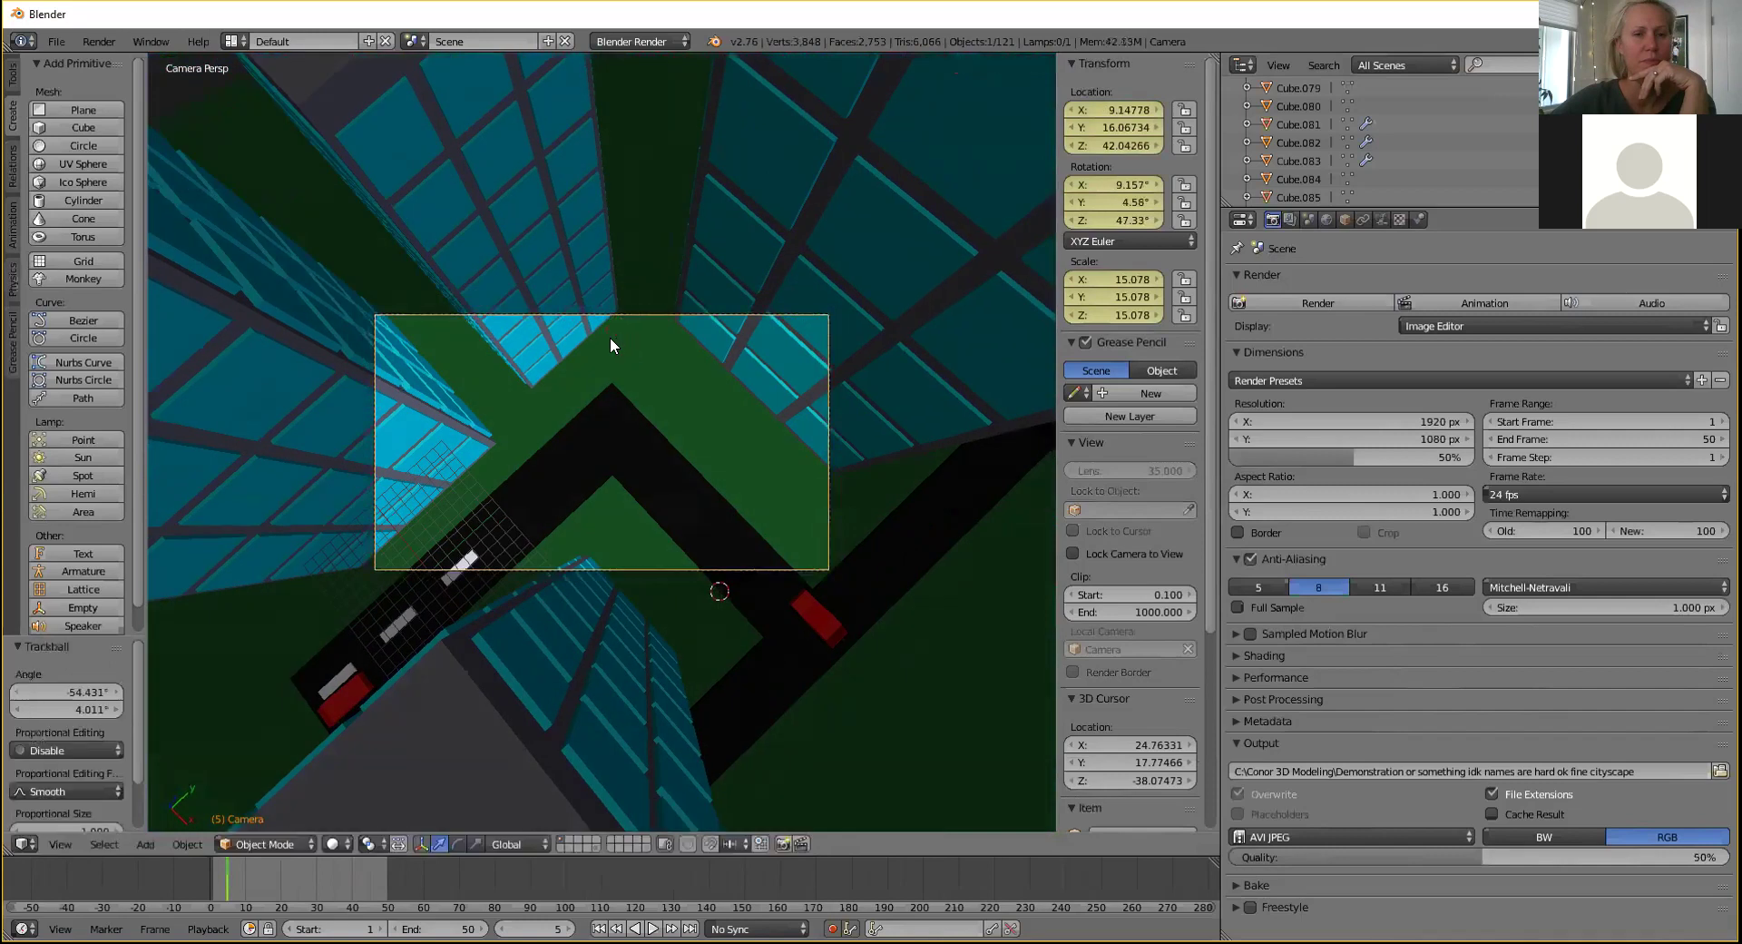
key("r")
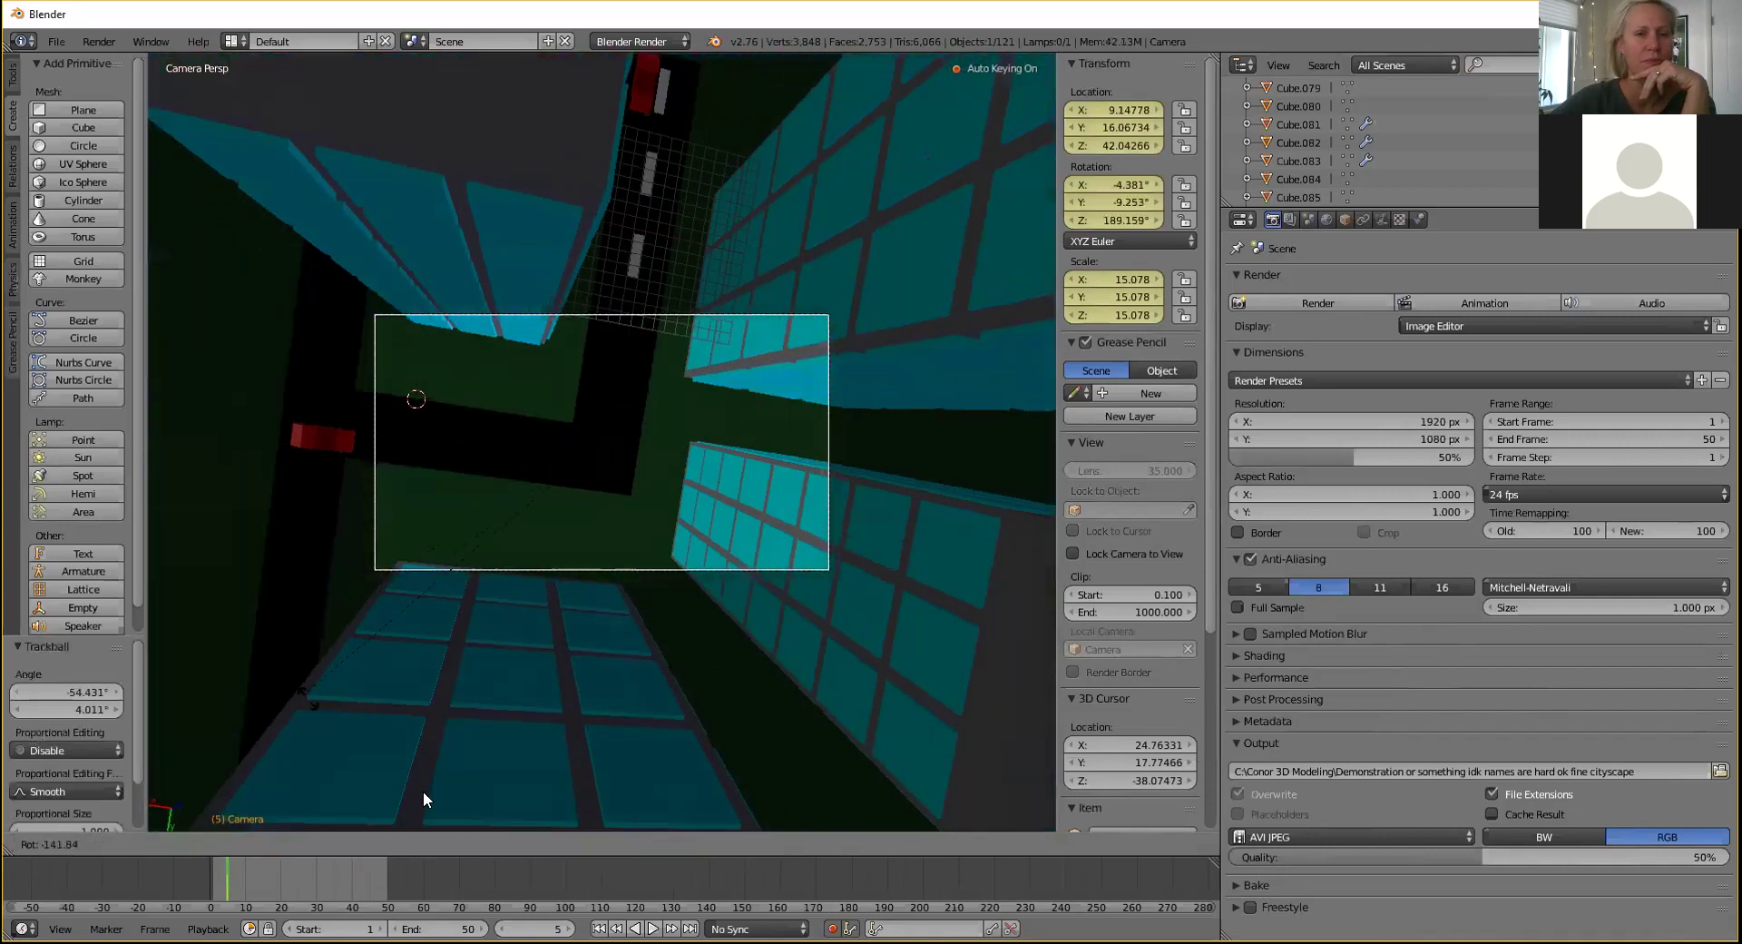
left_click(562, 608)
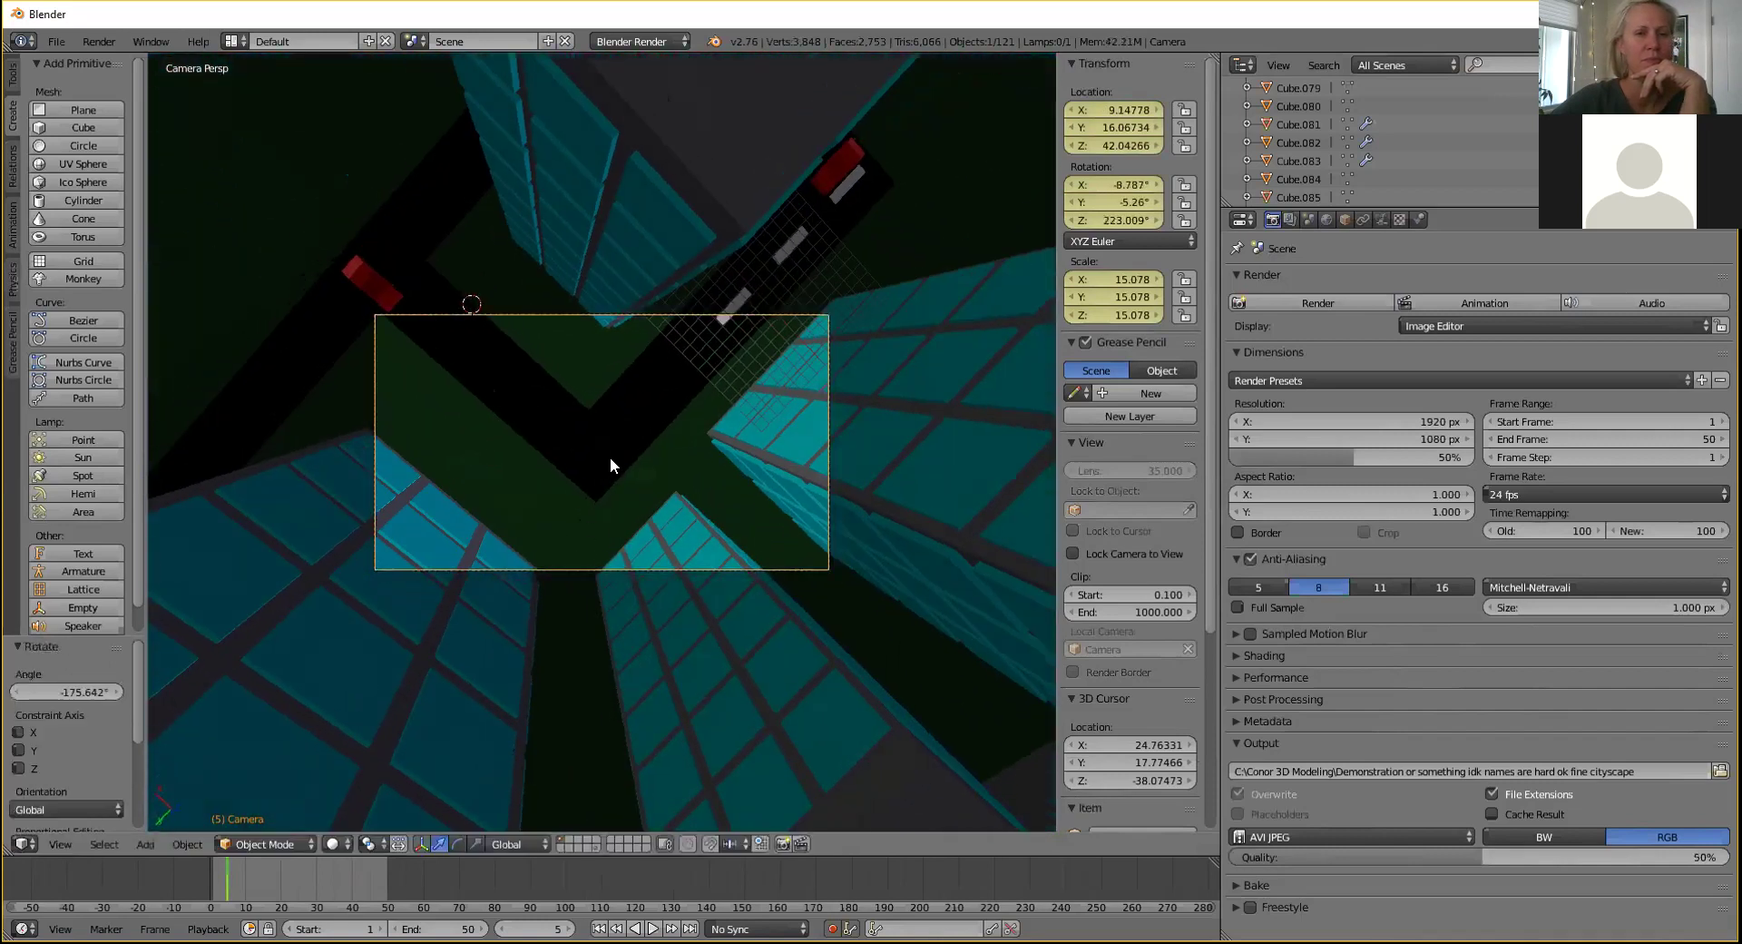
middle_click_drag(611, 450, 617, 433)
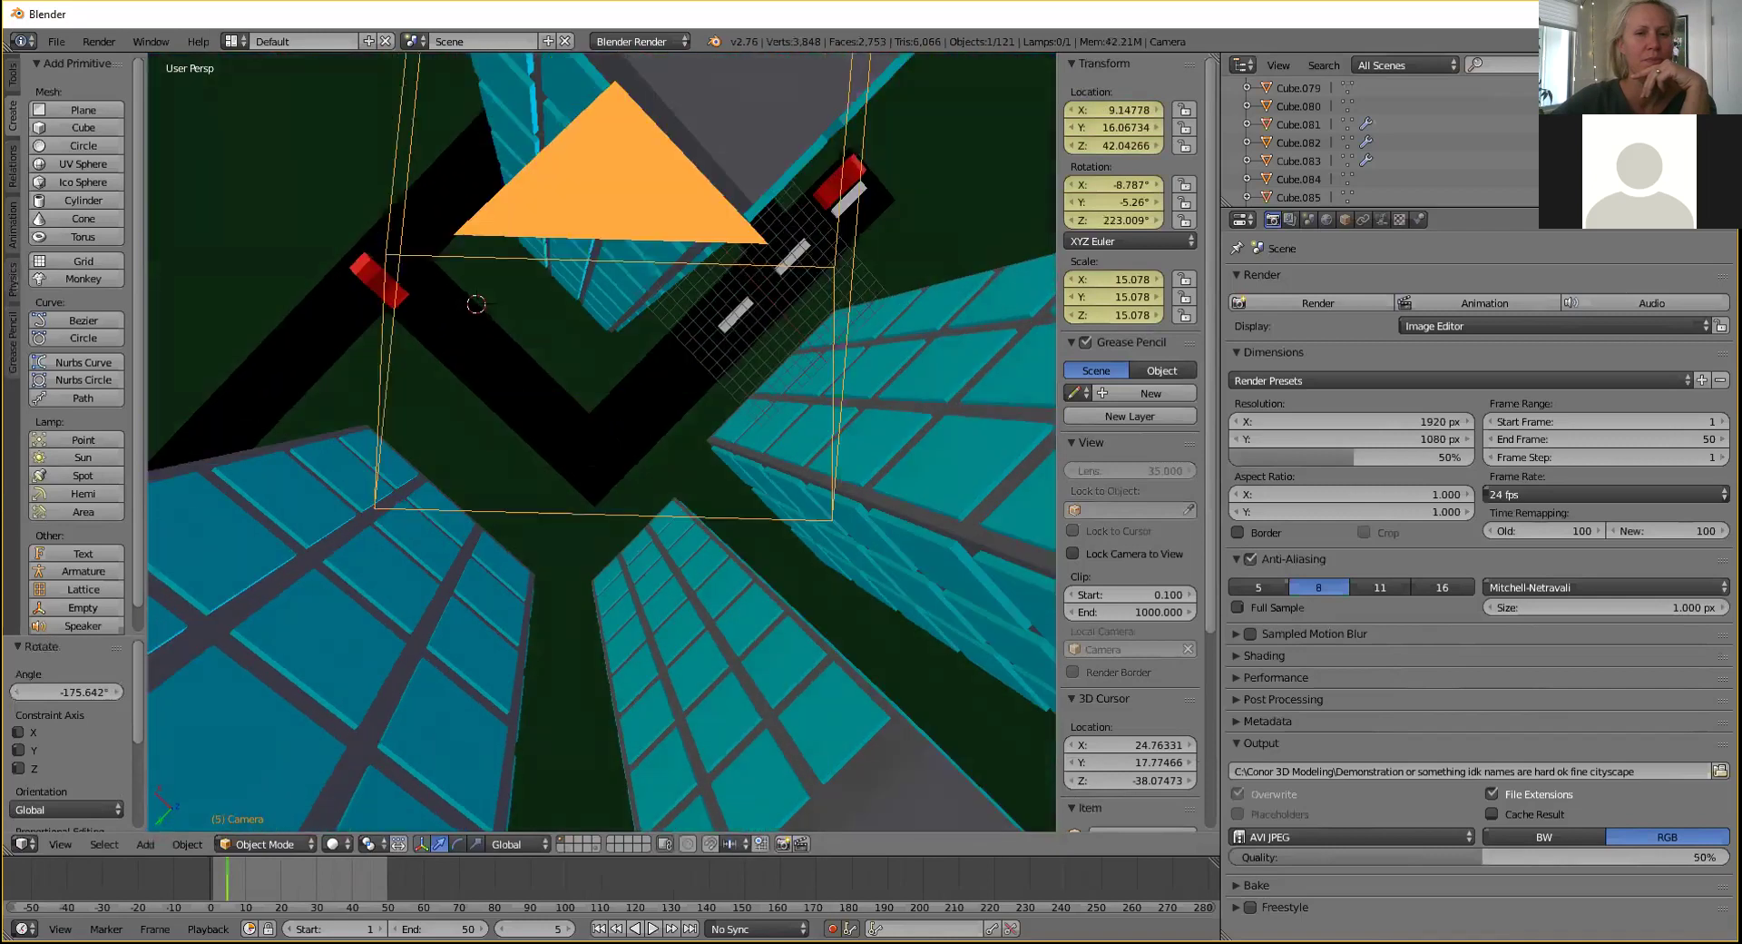
scroll(611, 421, "down", 4)
key("KP_0")
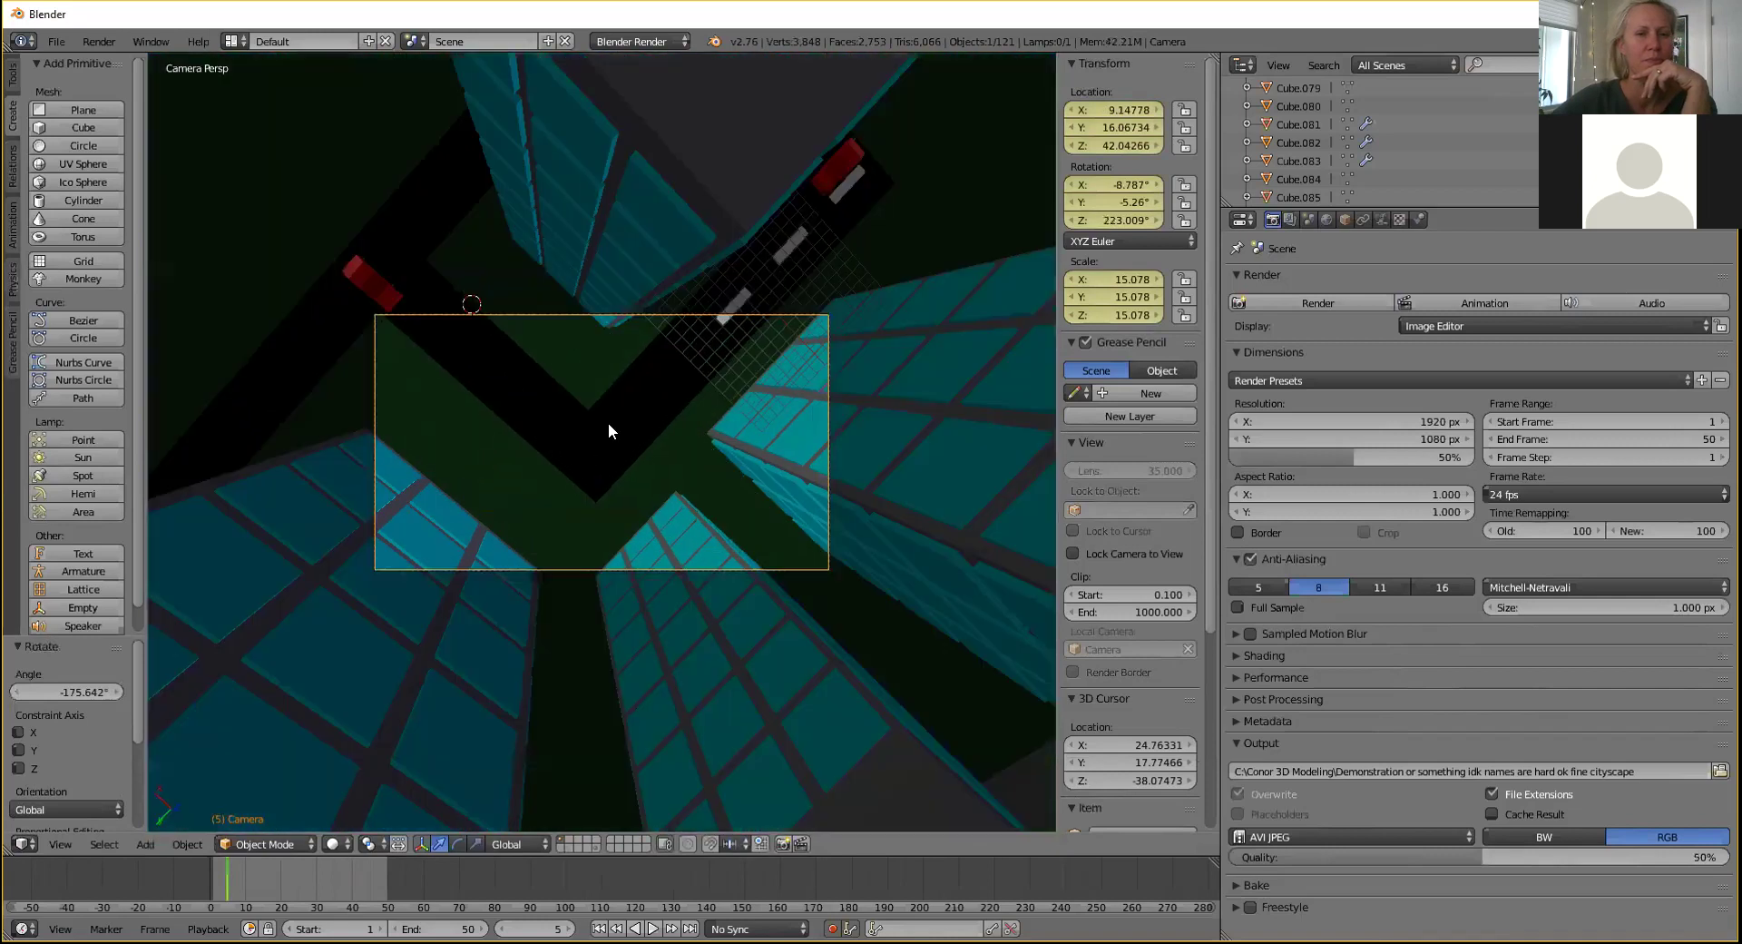
key("r")
key("r")
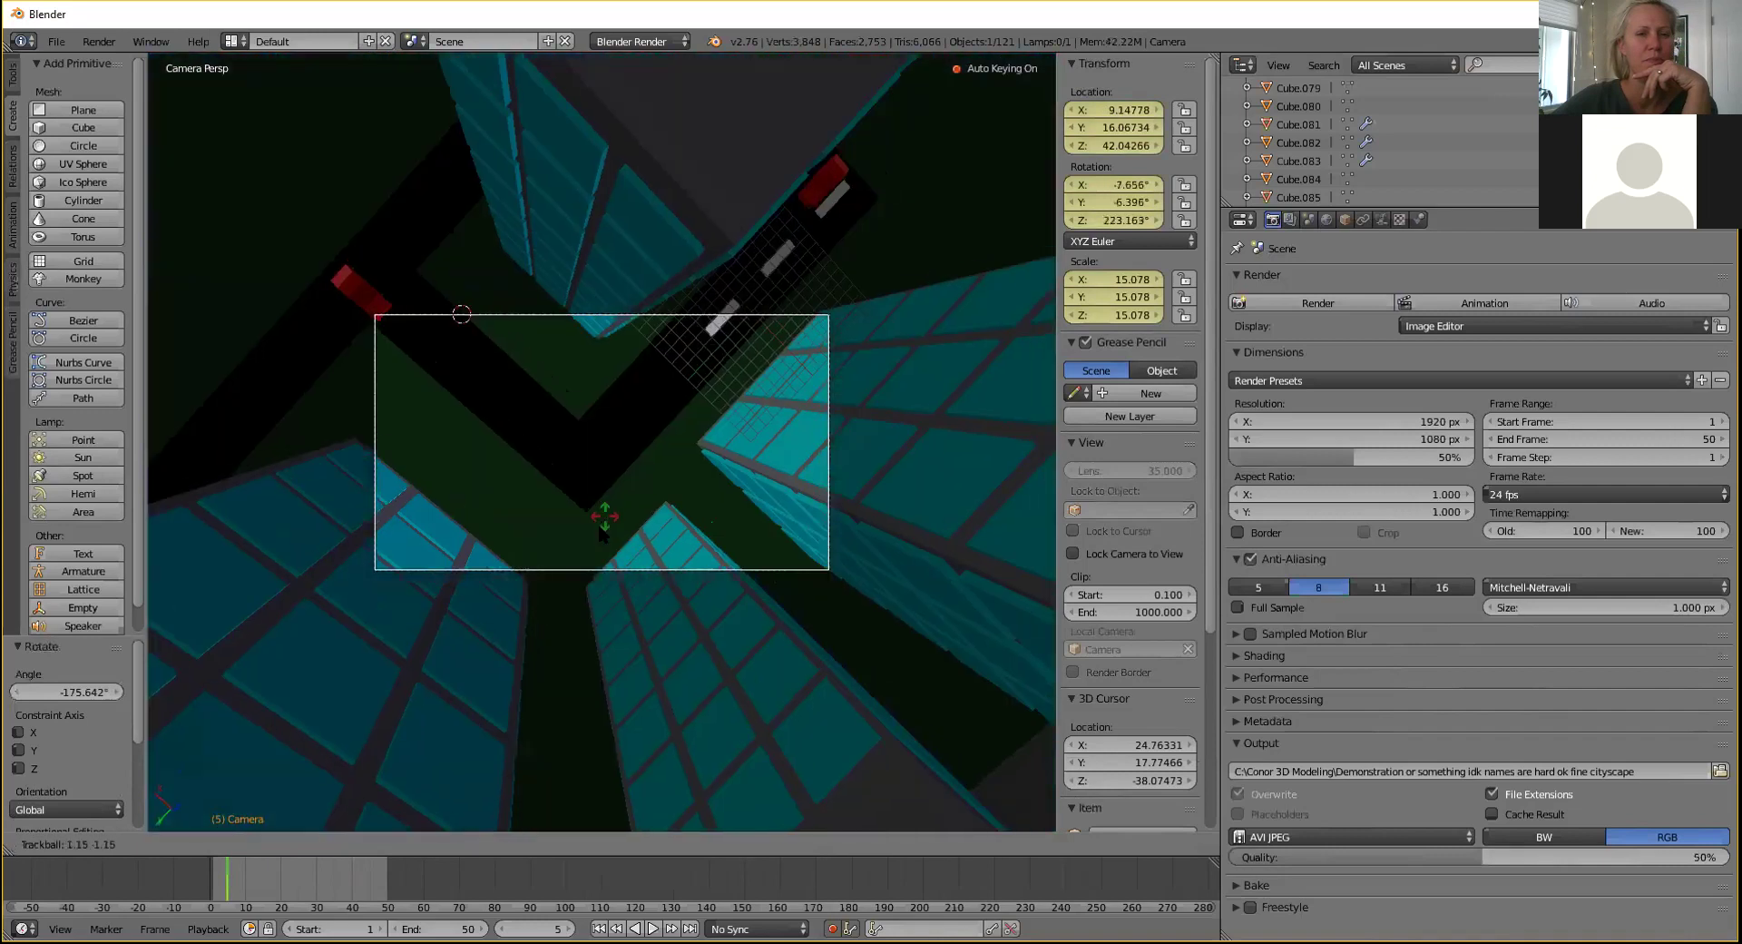
left_click(599, 598)
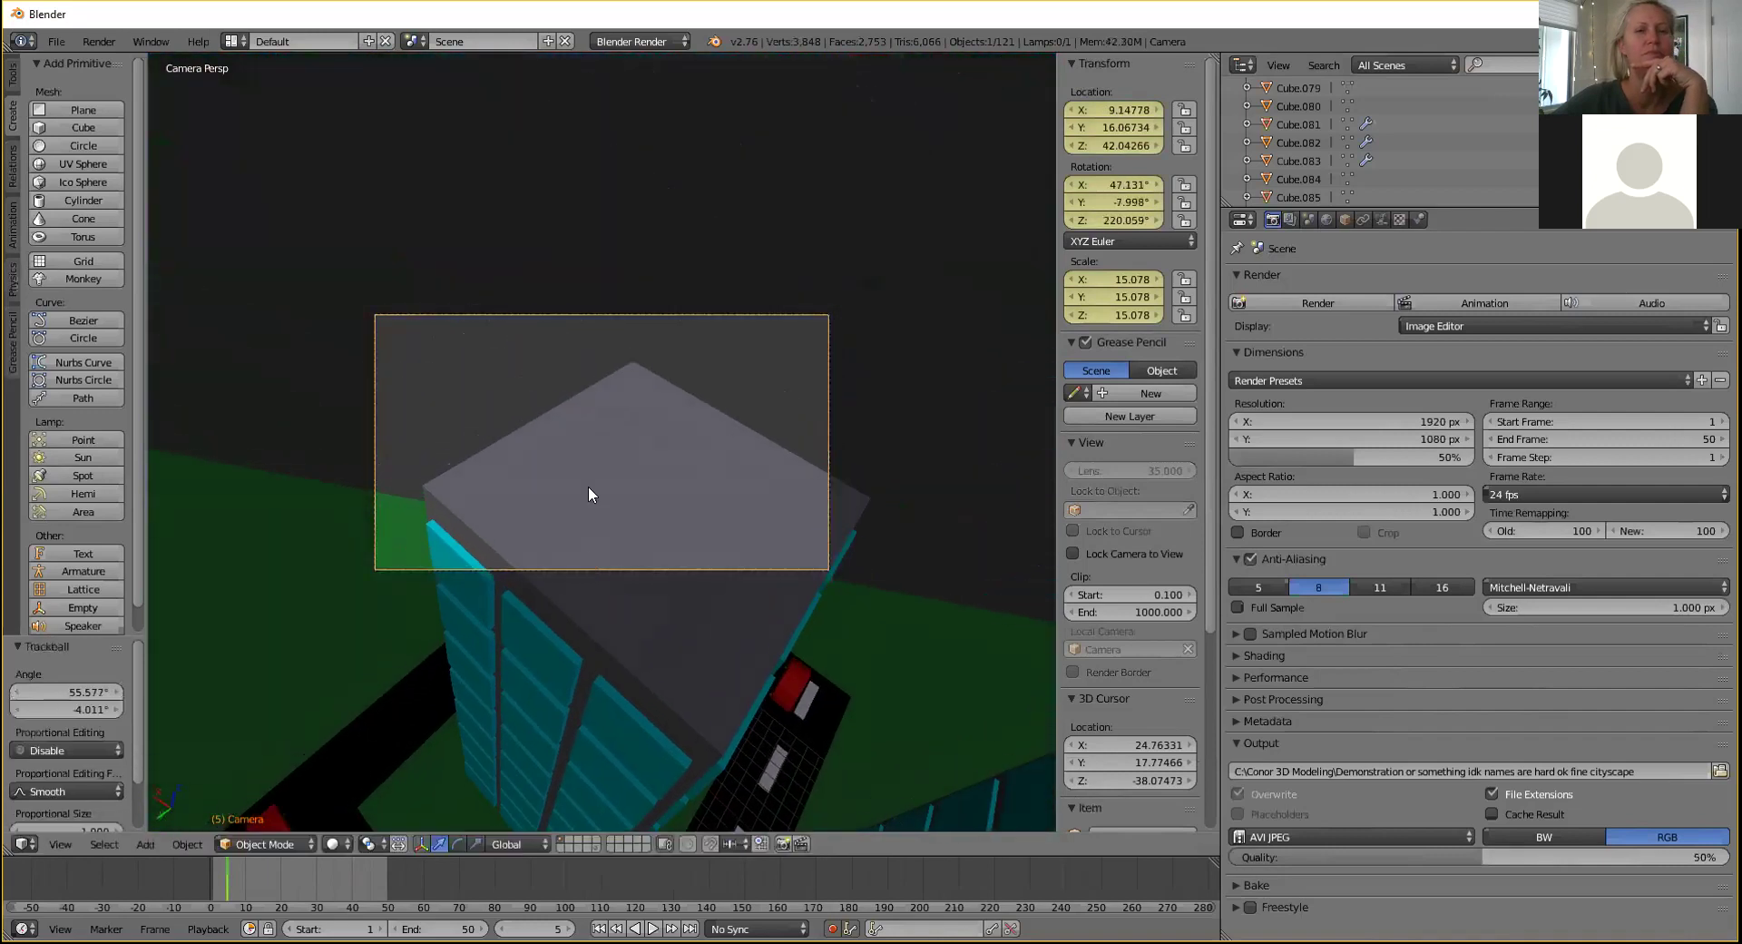
key("r")
left_click(589, 447)
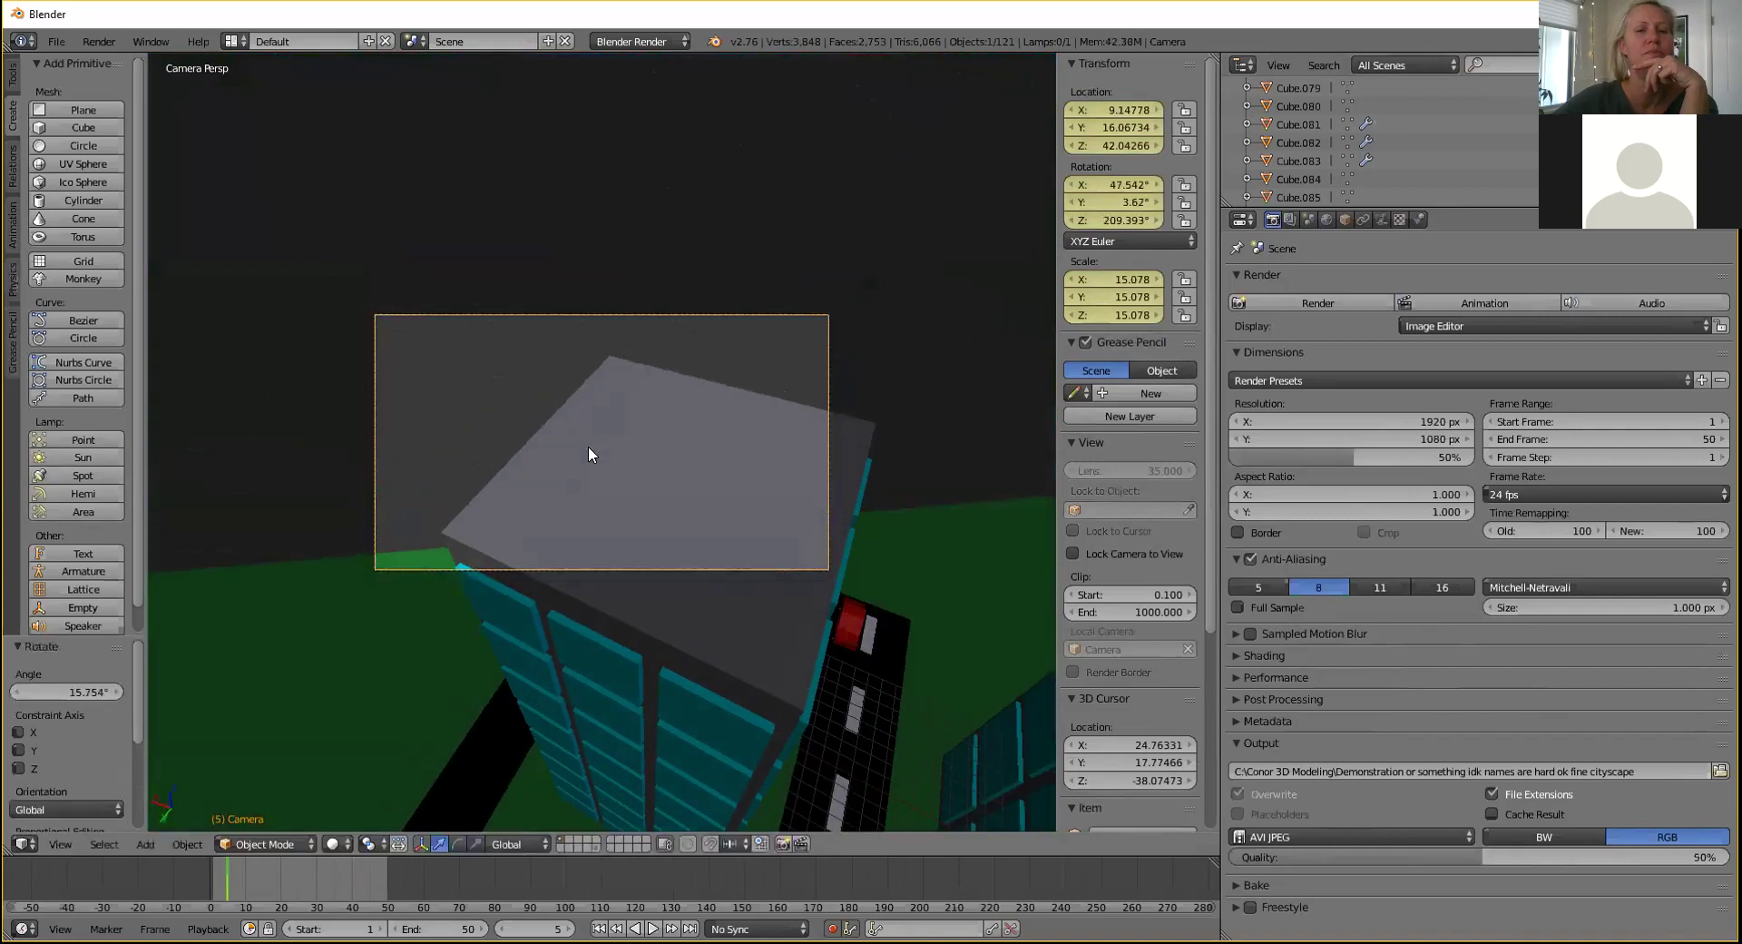
Lower the camera along Z, shift it along Y and X, and re-tilt it.
middle_click_drag(597, 427, 609, 170)
key("g")
key("z")
left_click(637, 296)
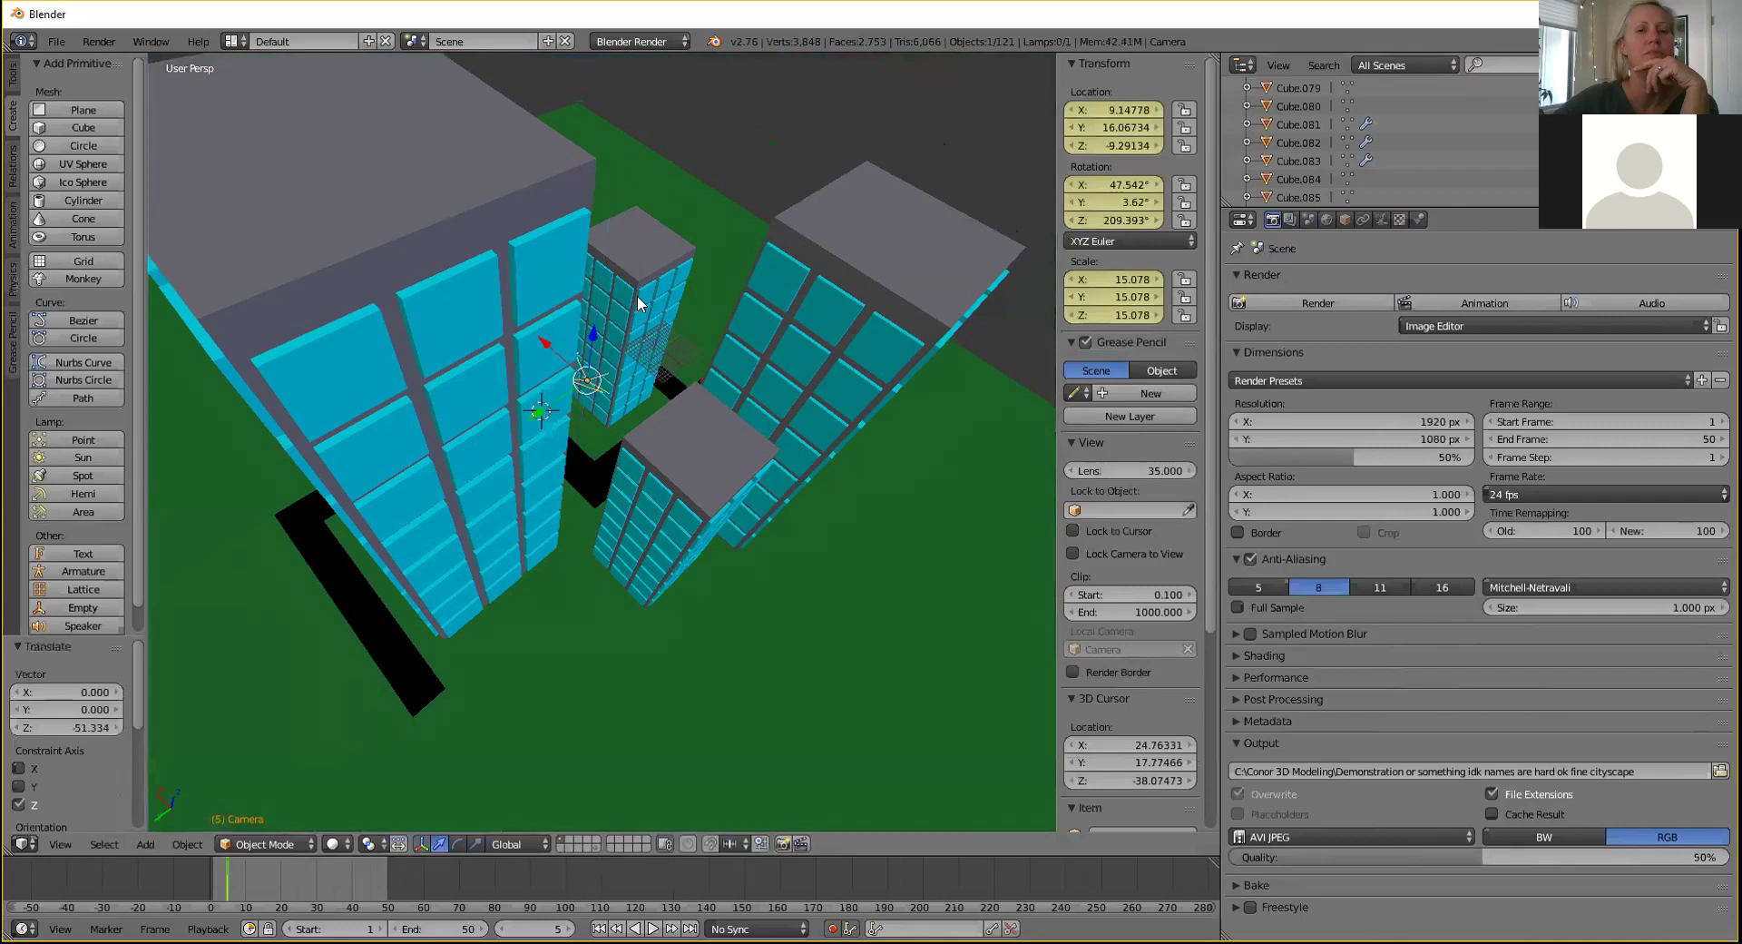
middle_click_drag(637, 296, 546, 368)
key("g")
key("y")
left_click(471, 458)
key("g")
key("x")
left_click(510, 417)
middle_click_drag(510, 418, 515, 423)
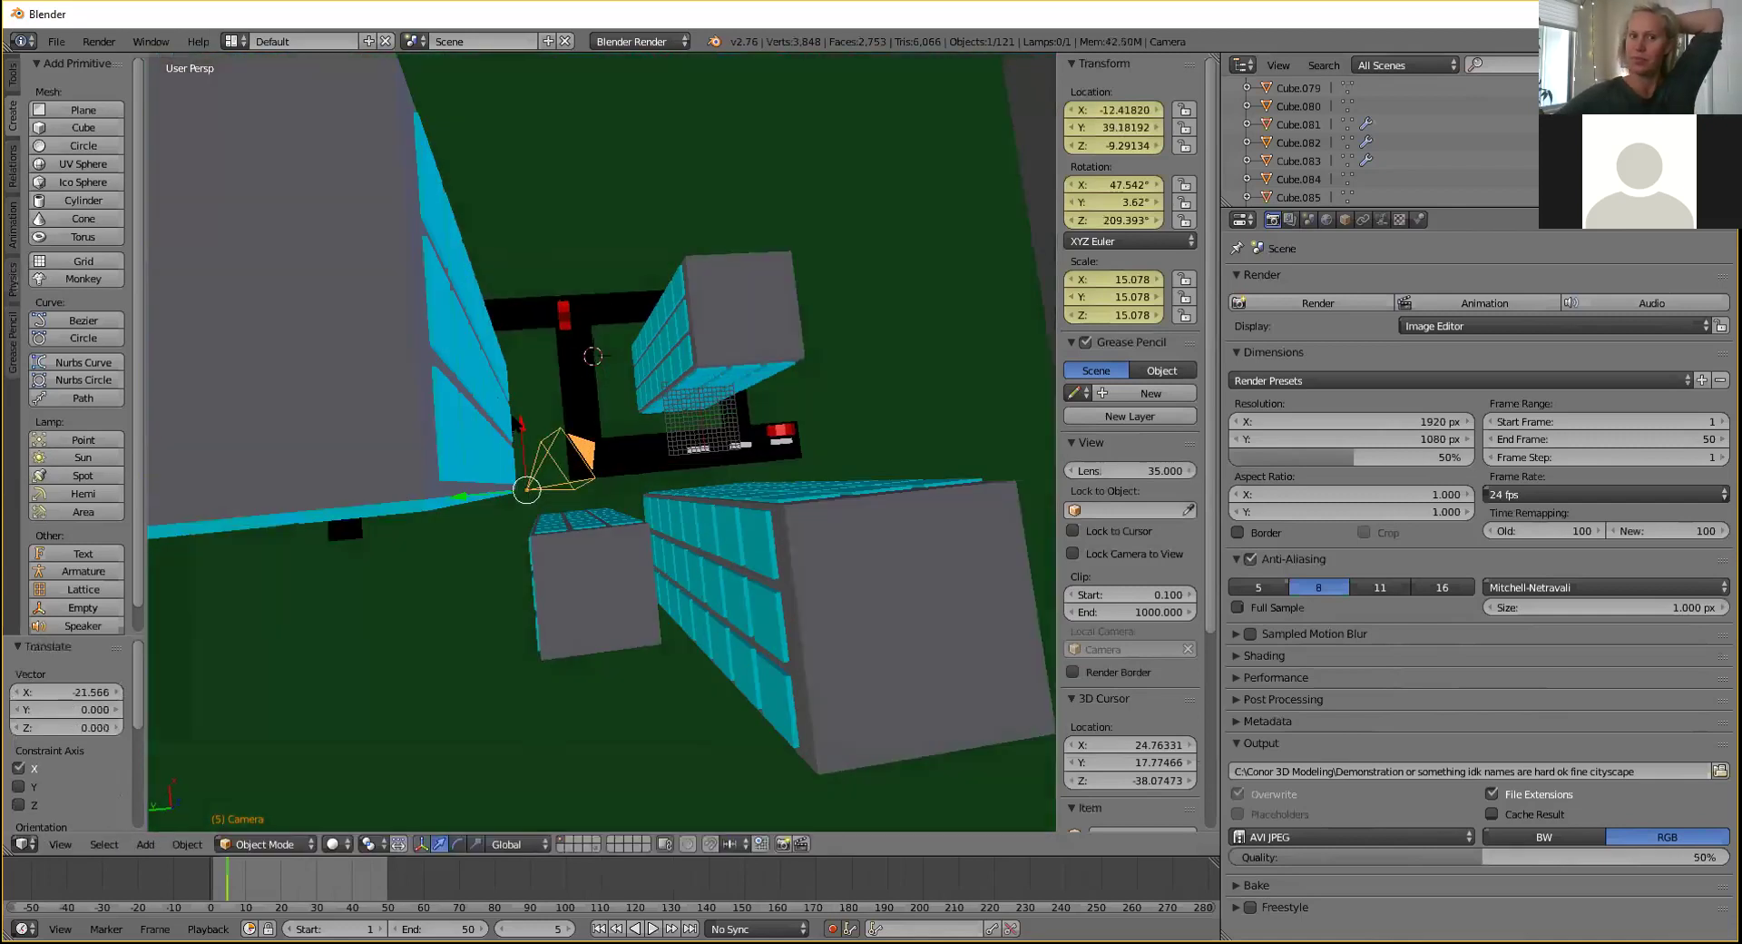
key("KP_0")
key("r")
key("r")
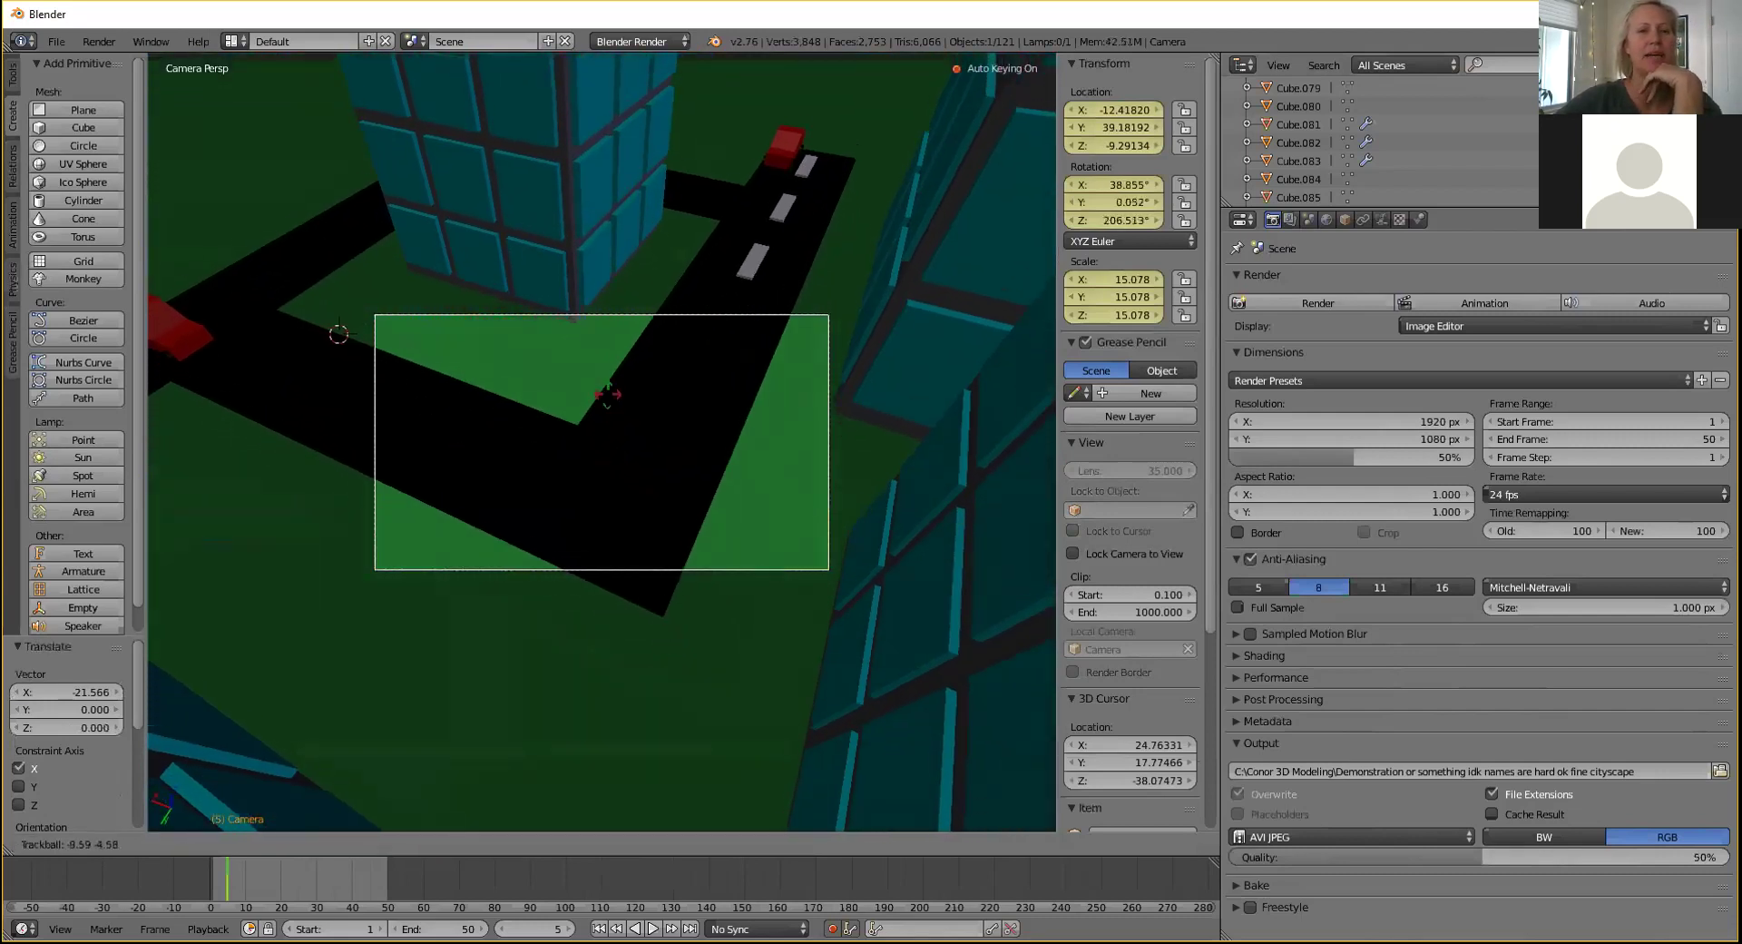
left_click(608, 393)
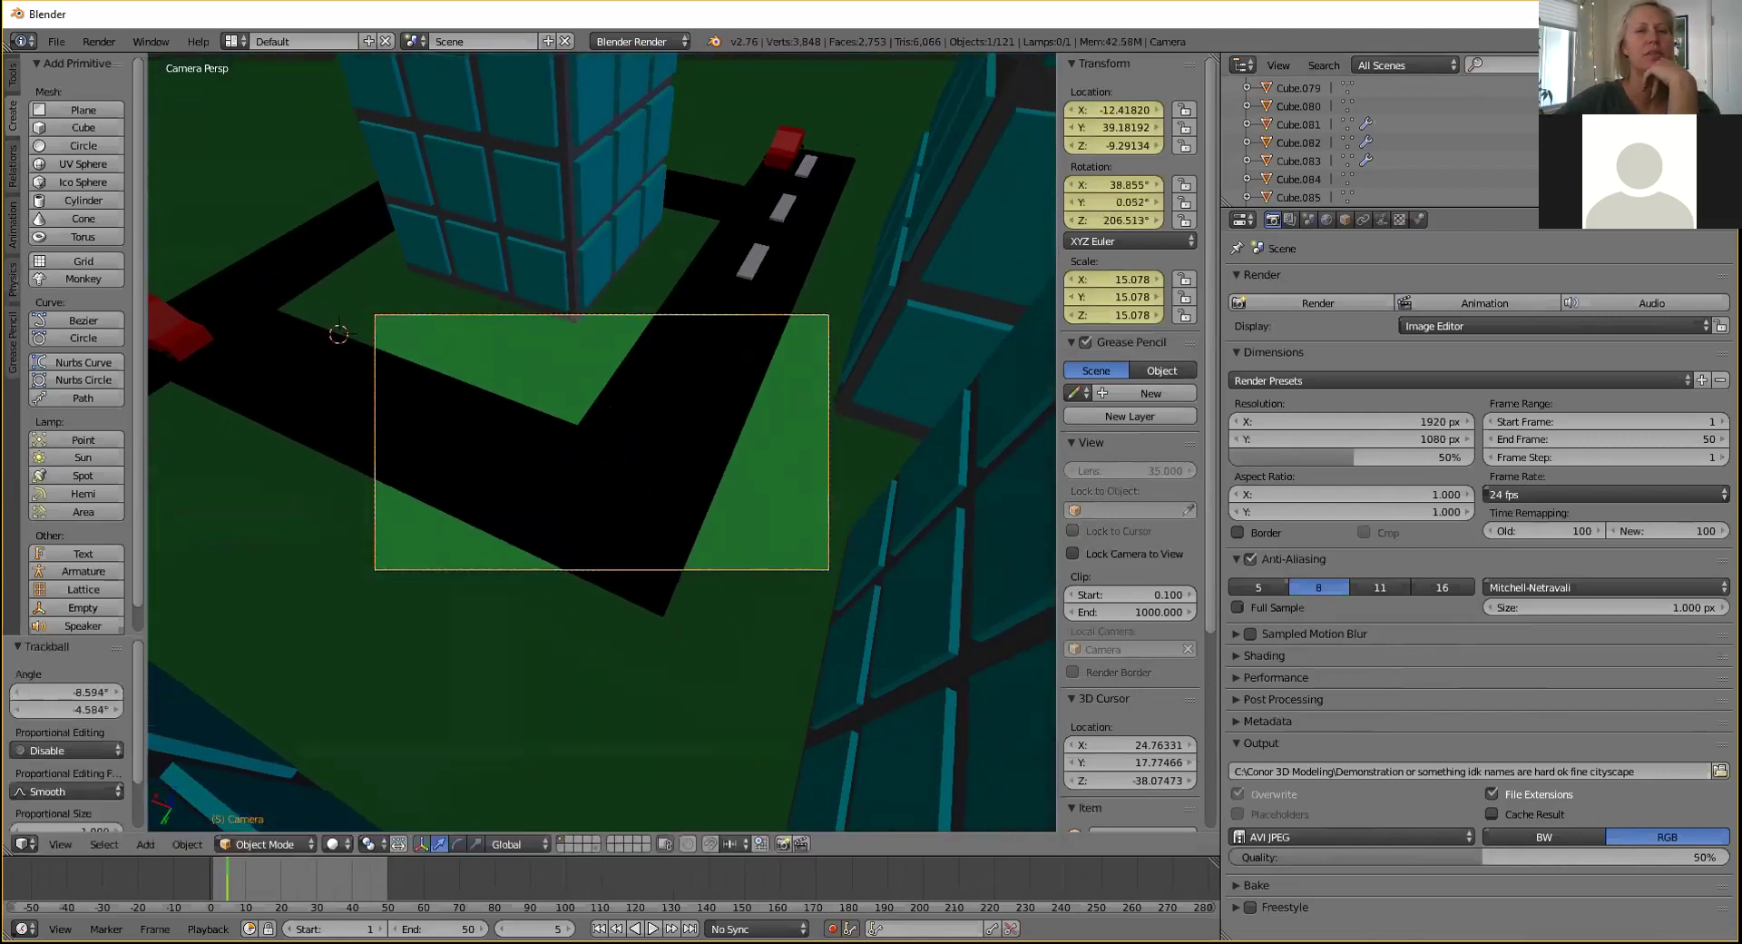
Reposition the camera and nudge it further along X toward the buildings.
middle_click_drag(605, 394, 410, 292)
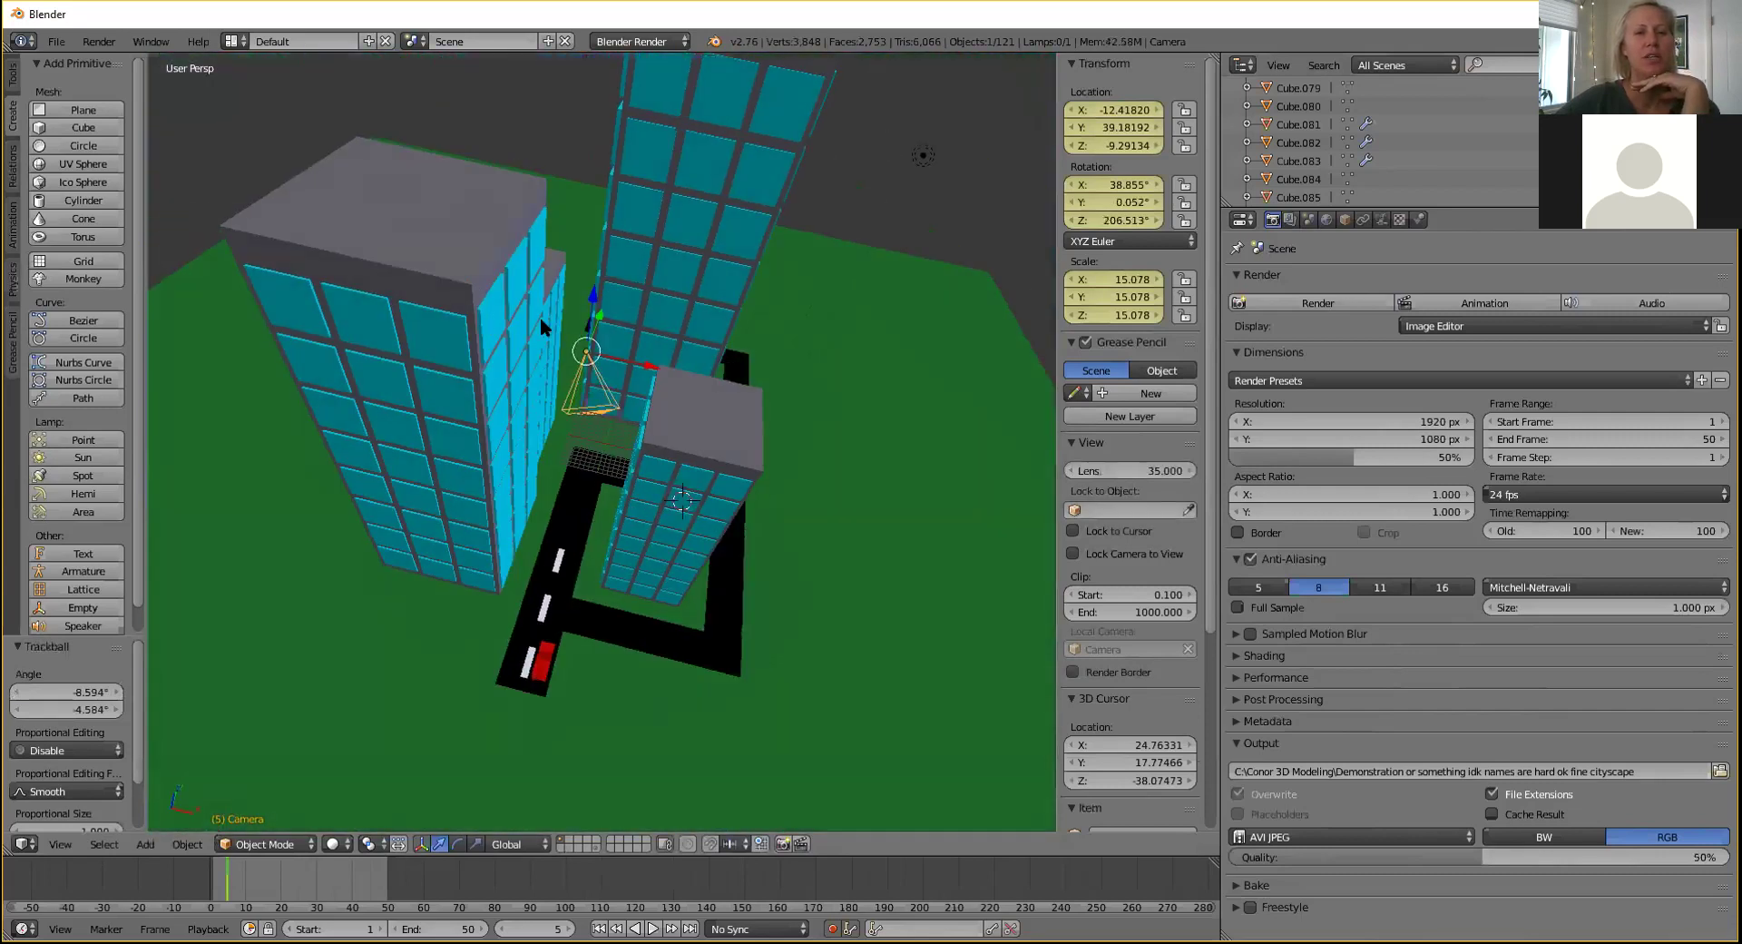
key("KP_0")
key("g")
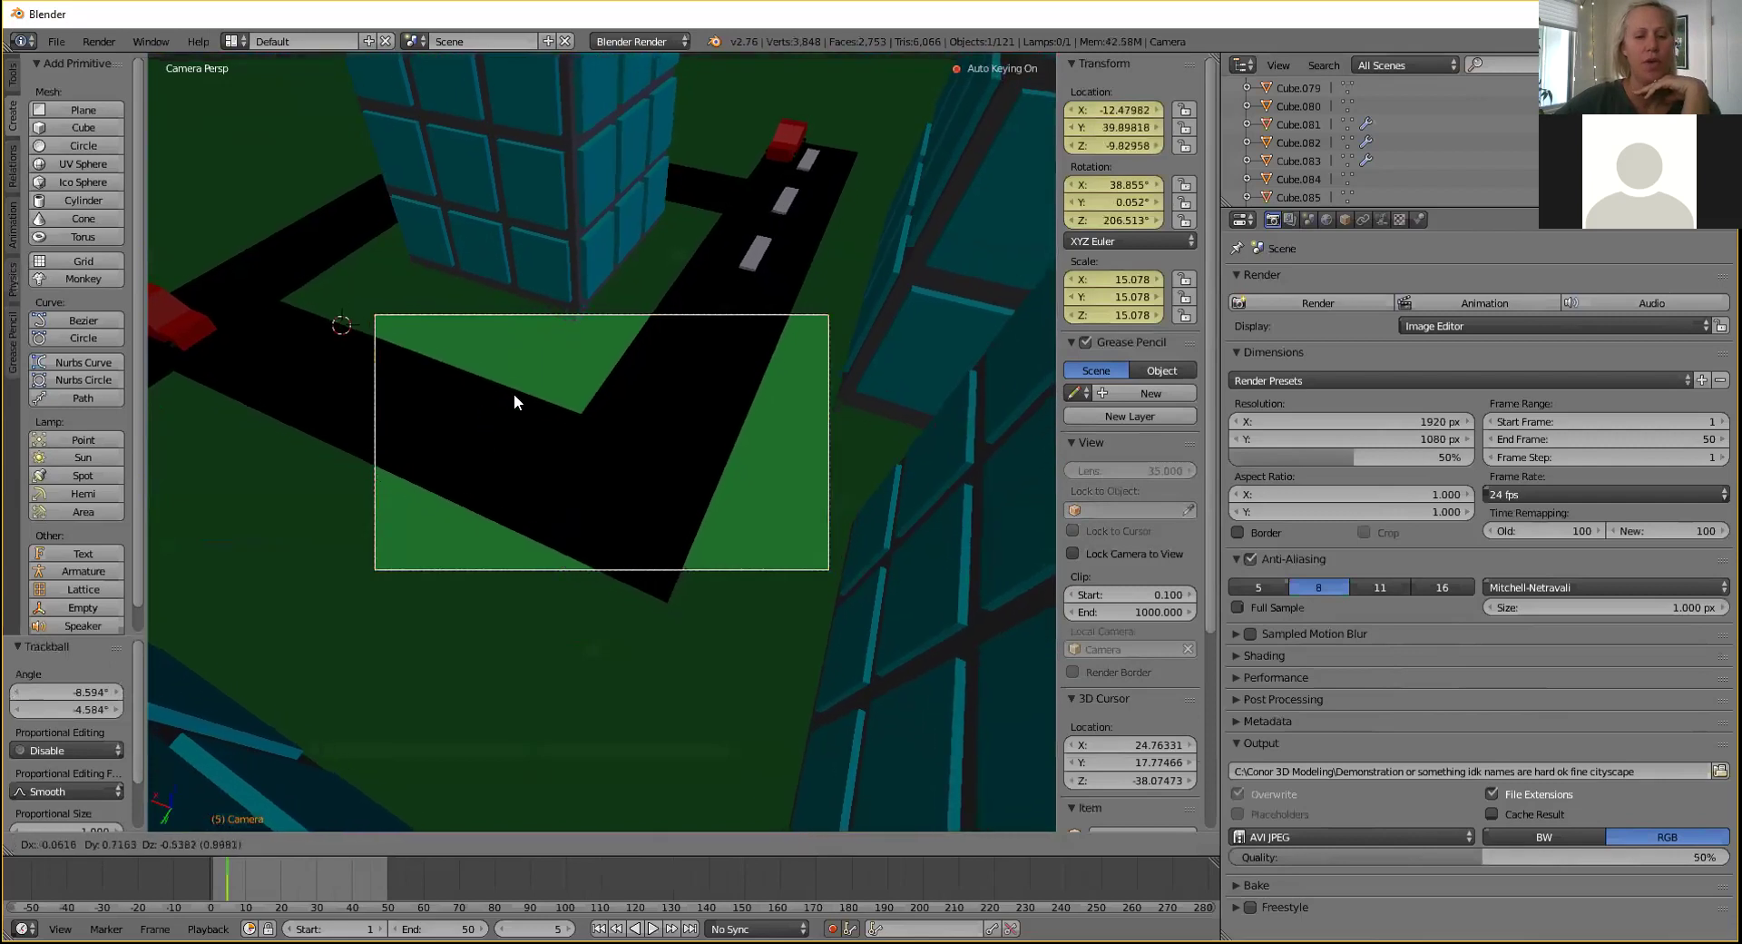
left_click(499, 340)
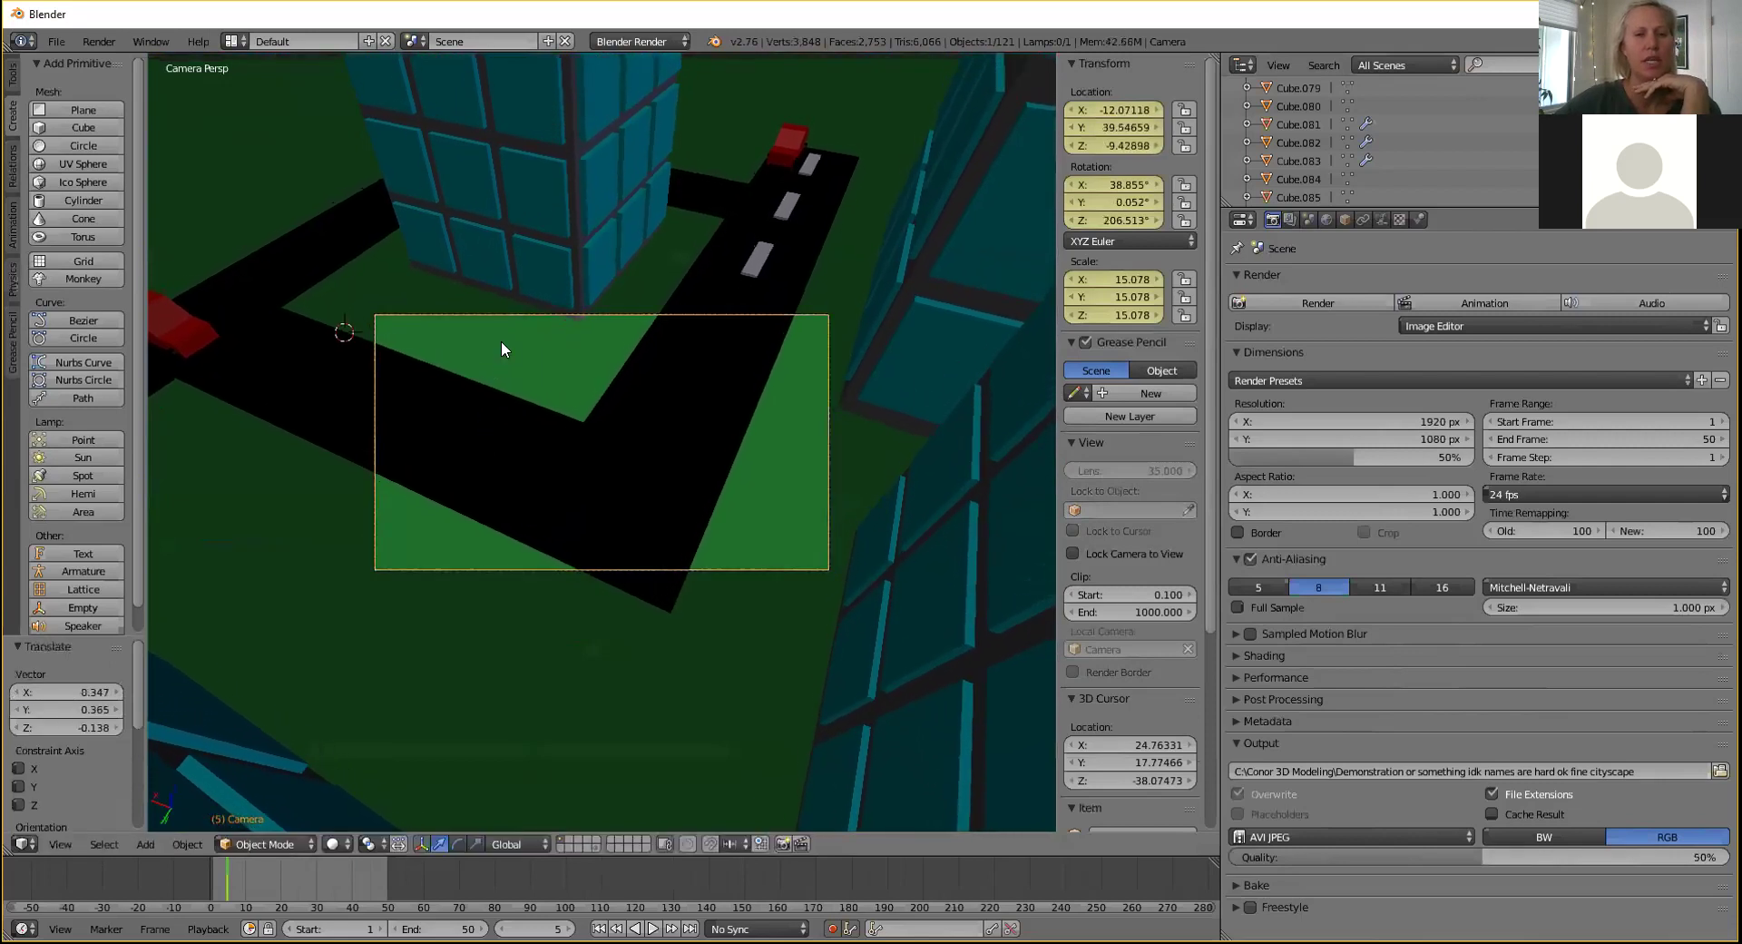
key("KP_0")
scroll(656, 340, "up", 5)
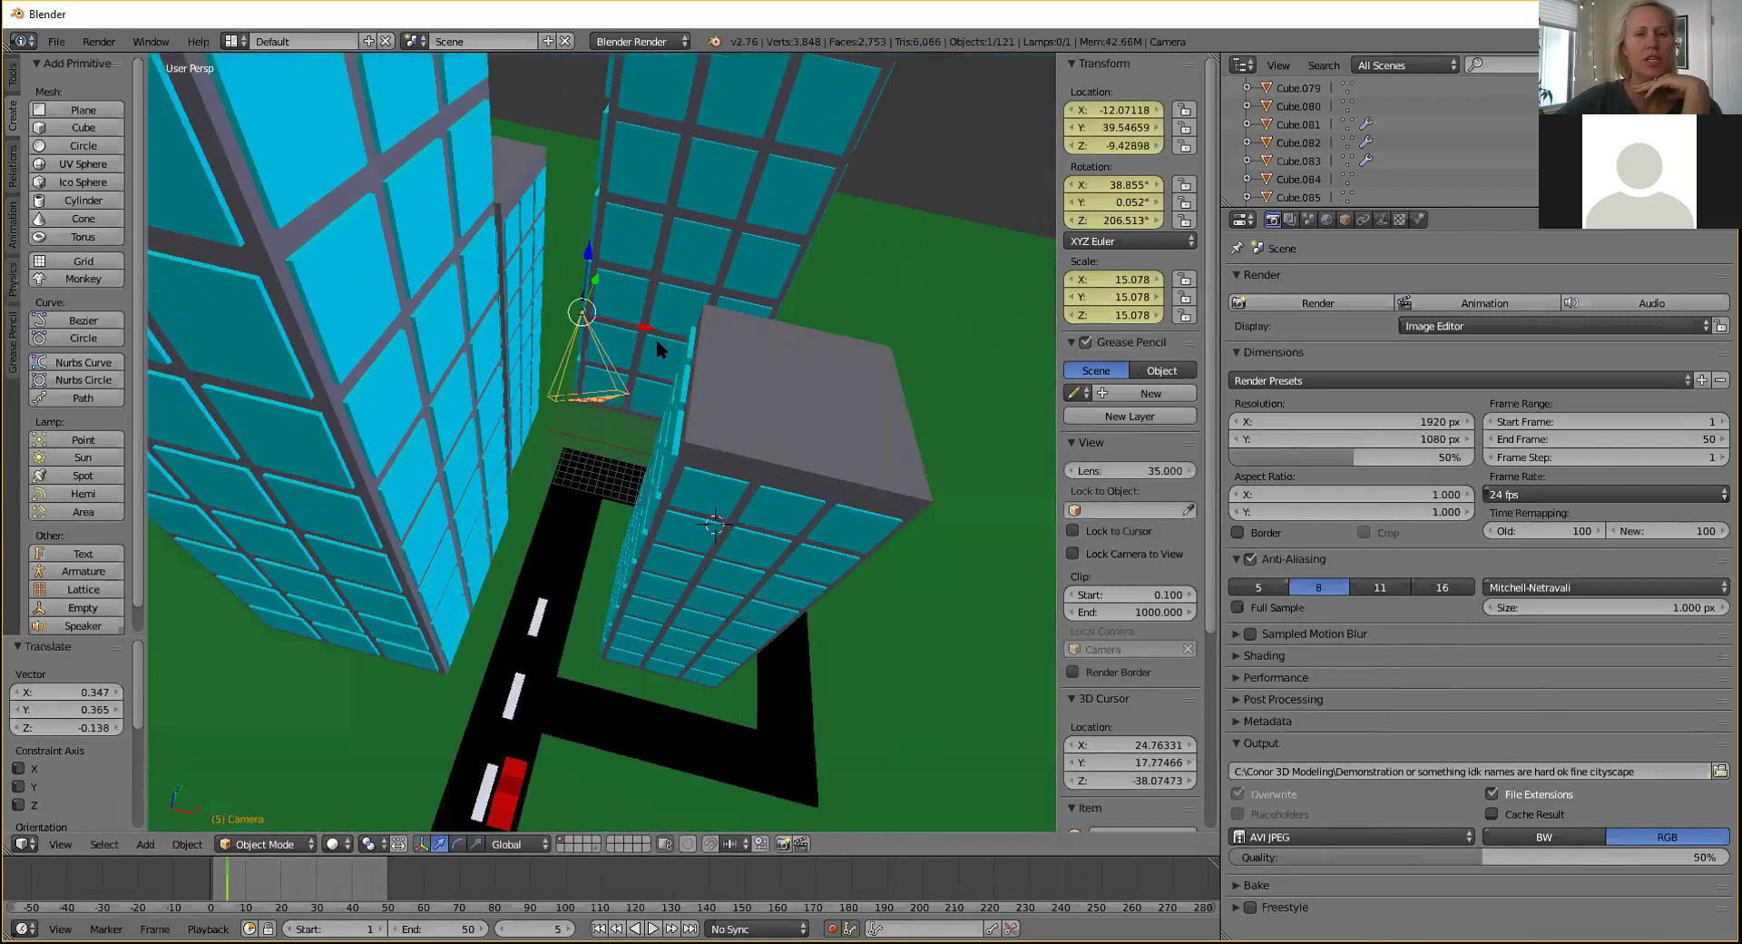
middle_click_drag(624, 323, 771, 340)
key("g")
key("x")
left_click(801, 274)
key("g")
key("x")
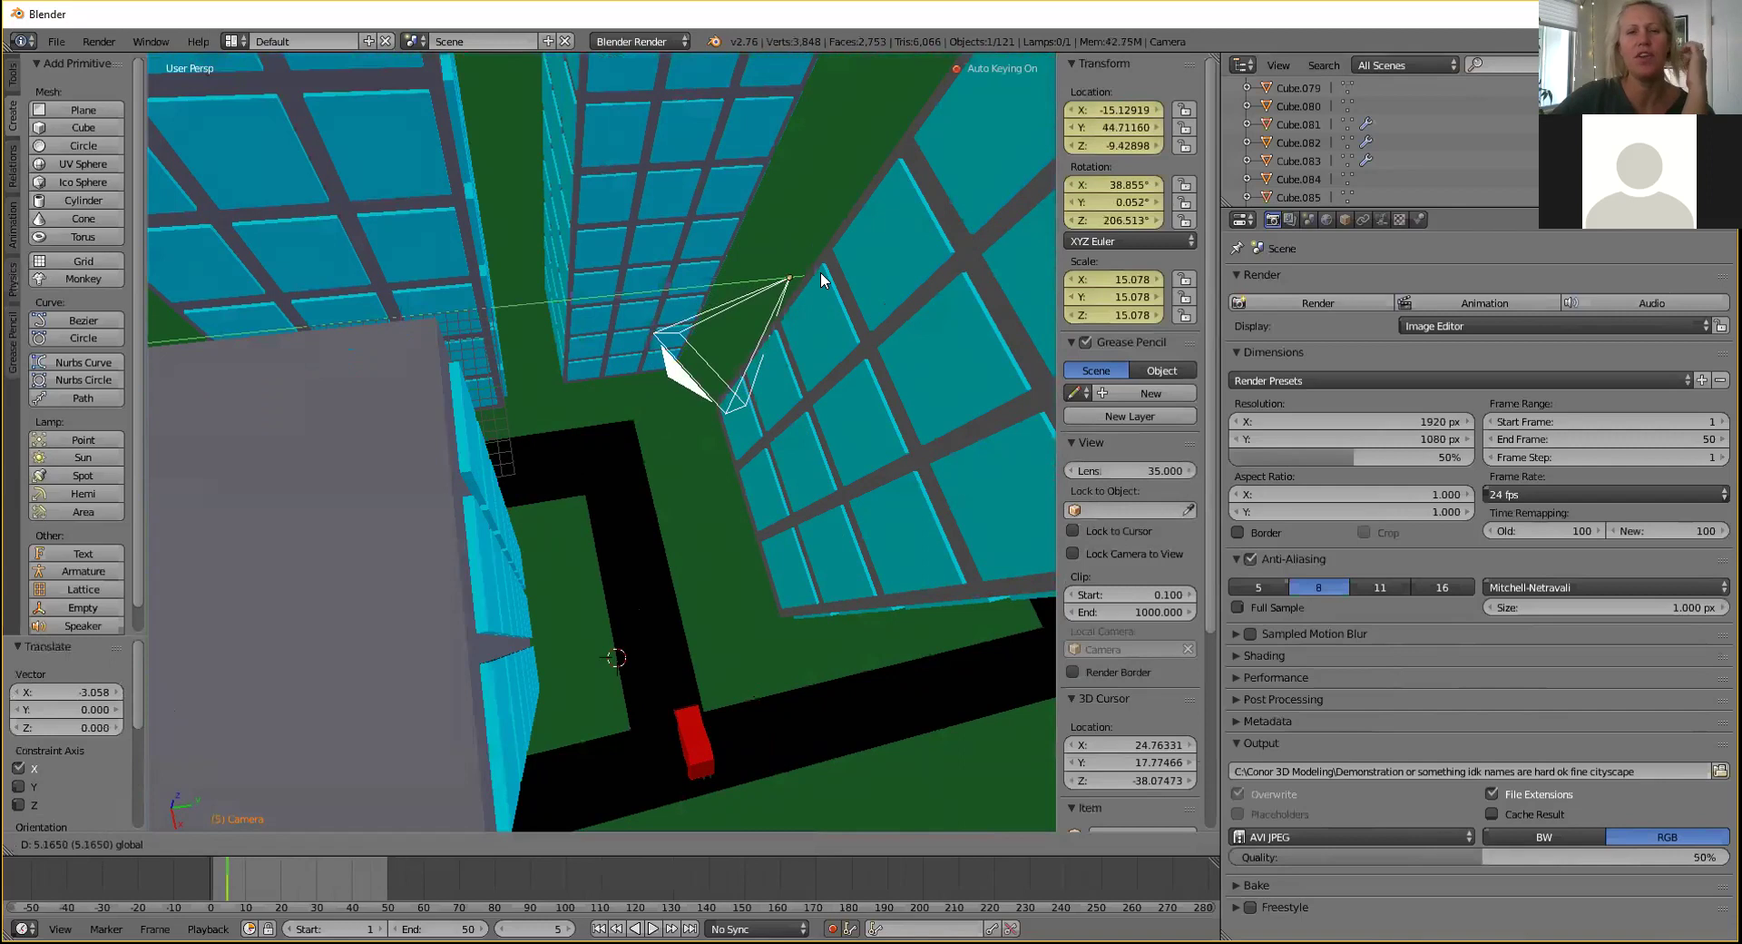
left_click(811, 264)
left_click_drag(810, 259, 821, 259)
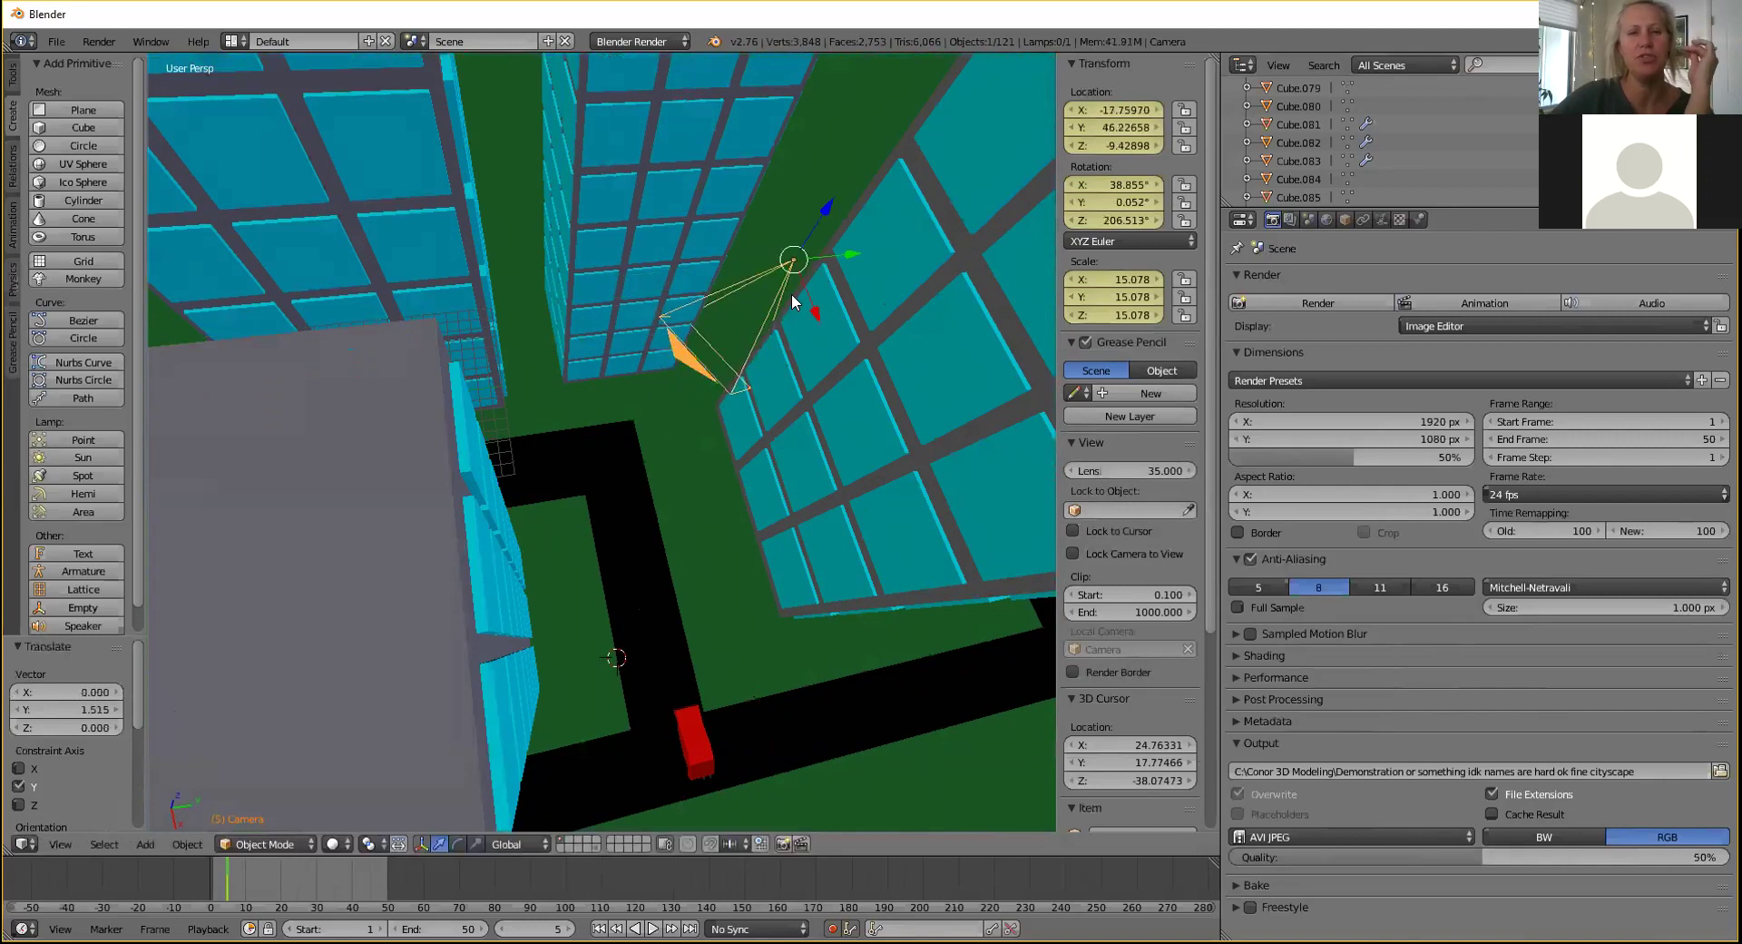
middle_click_drag(792, 294, 770, 300)
Pull the camera back along its local Z and tilt it to 51.46° on X.
key("KP_0")
key("g")
key("z")
key("z")
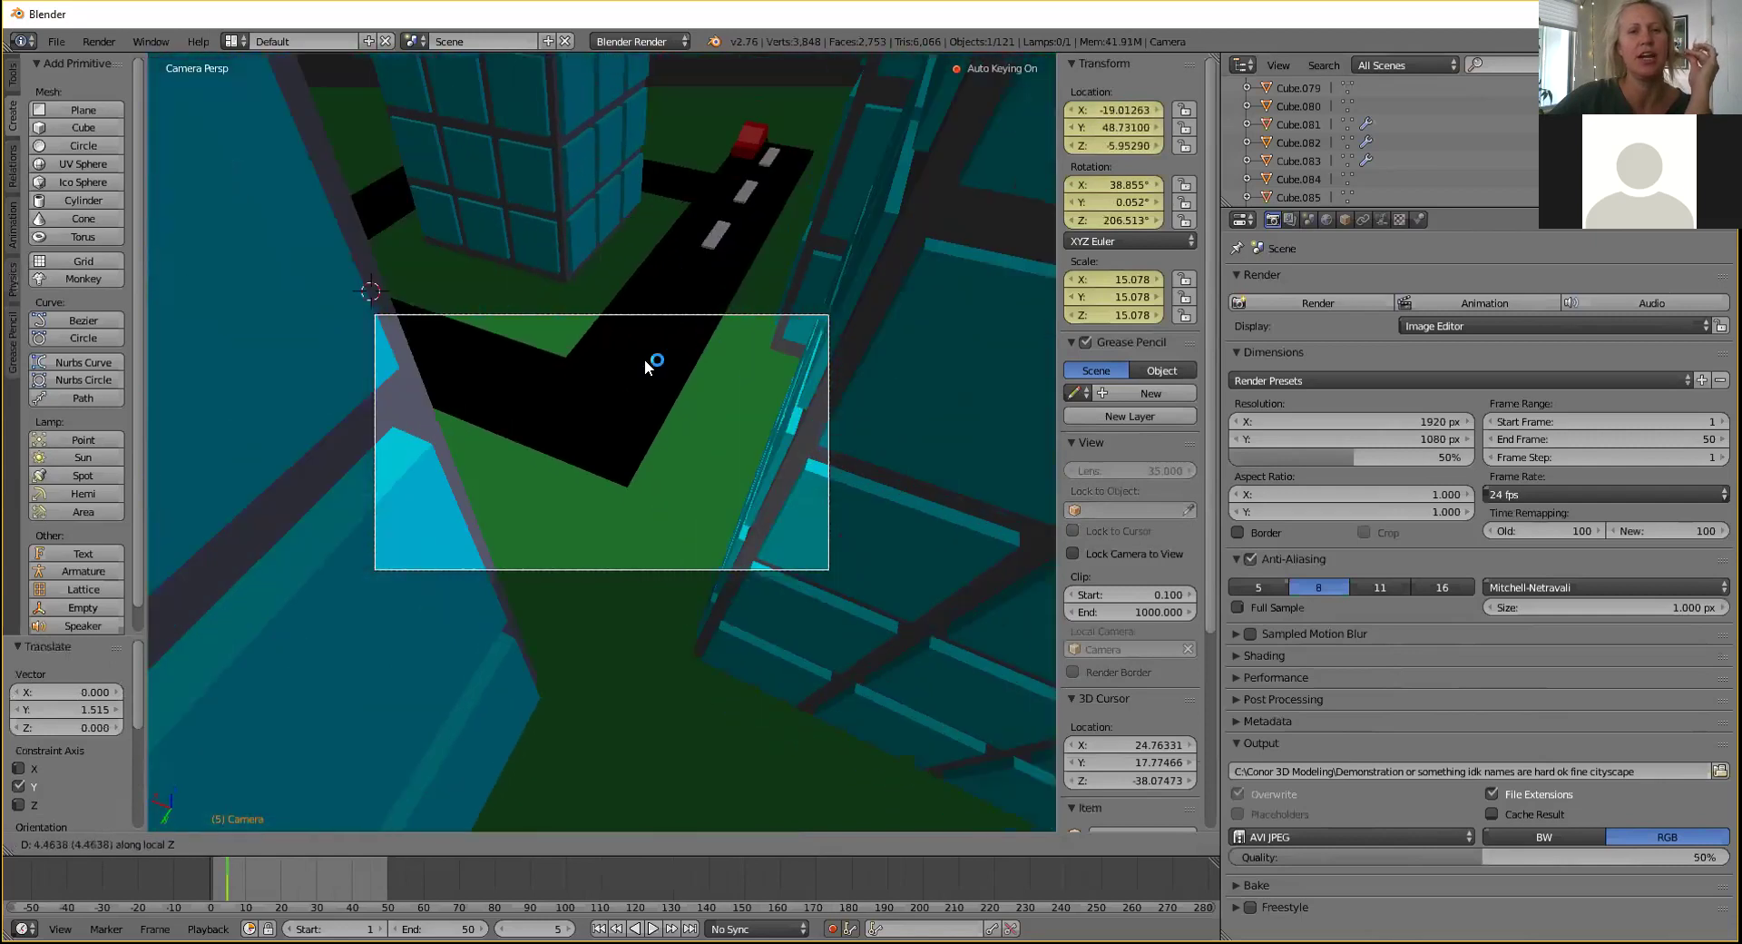
left_click(649, 357)
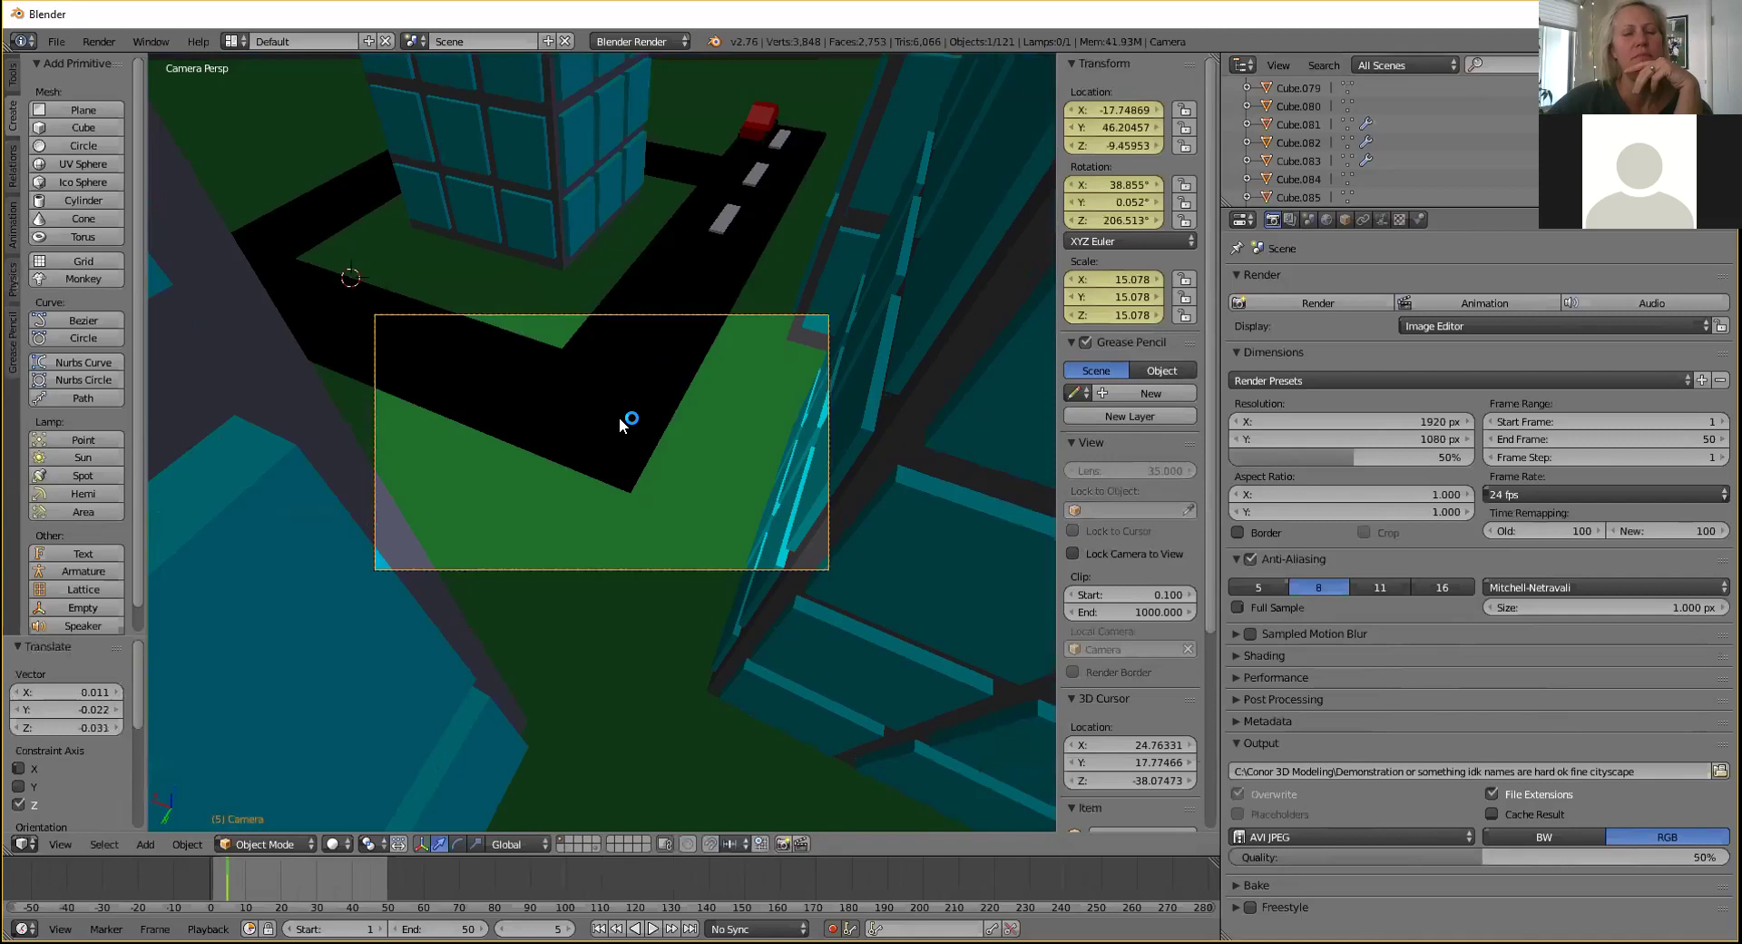
key("r")
key("r")
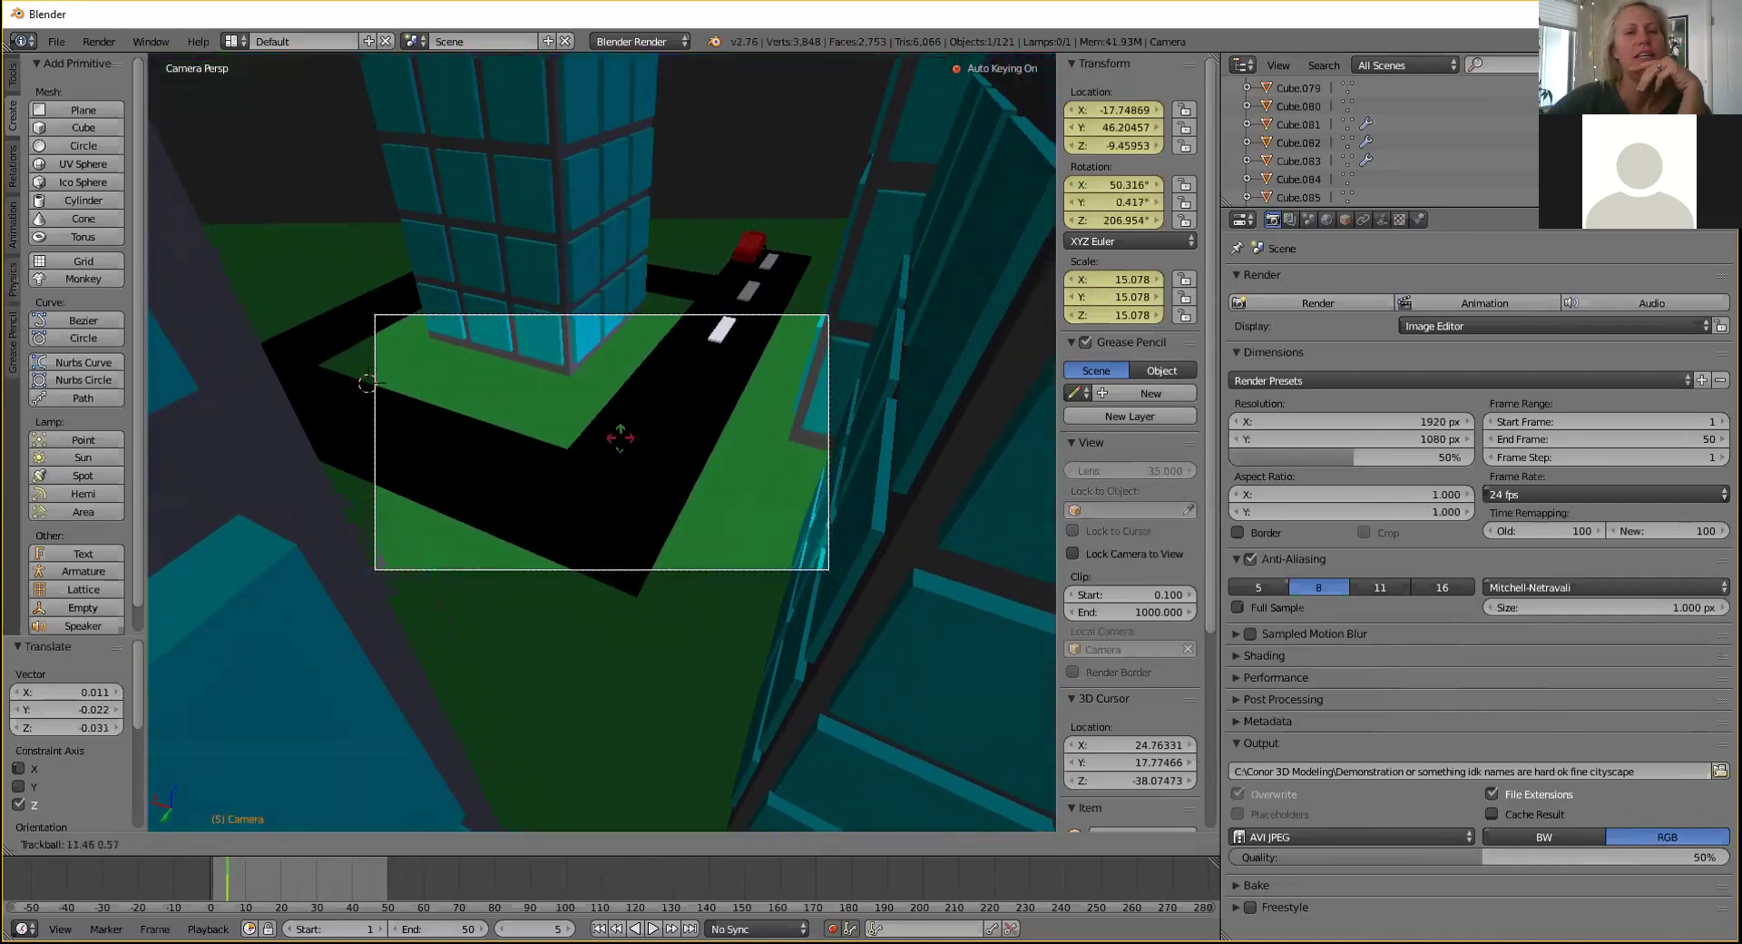
left_click(632, 408)
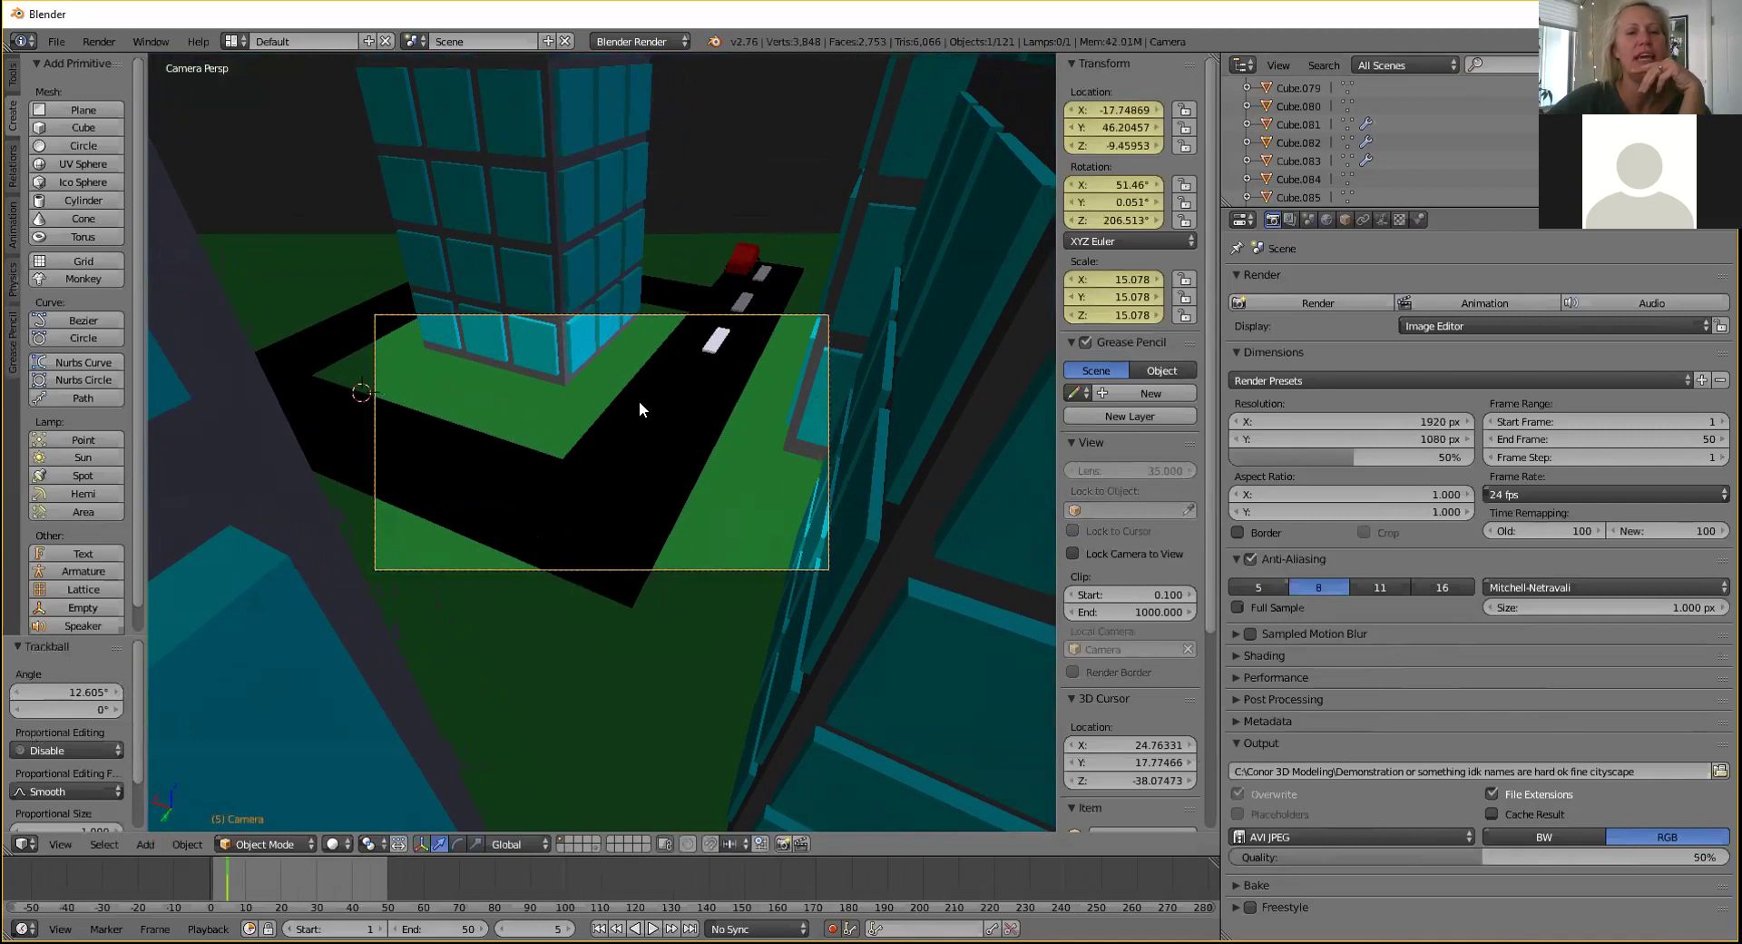
key("KP_0")
Select the lamp and move it along Y and X above the buildings.
middle_click_drag(587, 417, 675, 499)
right_click(645, 450)
left_click_drag(704, 537, 611, 448)
mouse_move(715, 454)
middle_mouse_down()
mouse_move(748, 423)
mouse_move(713, 425)
middle_mouse_up()
scroll(703, 445, "up", 4)
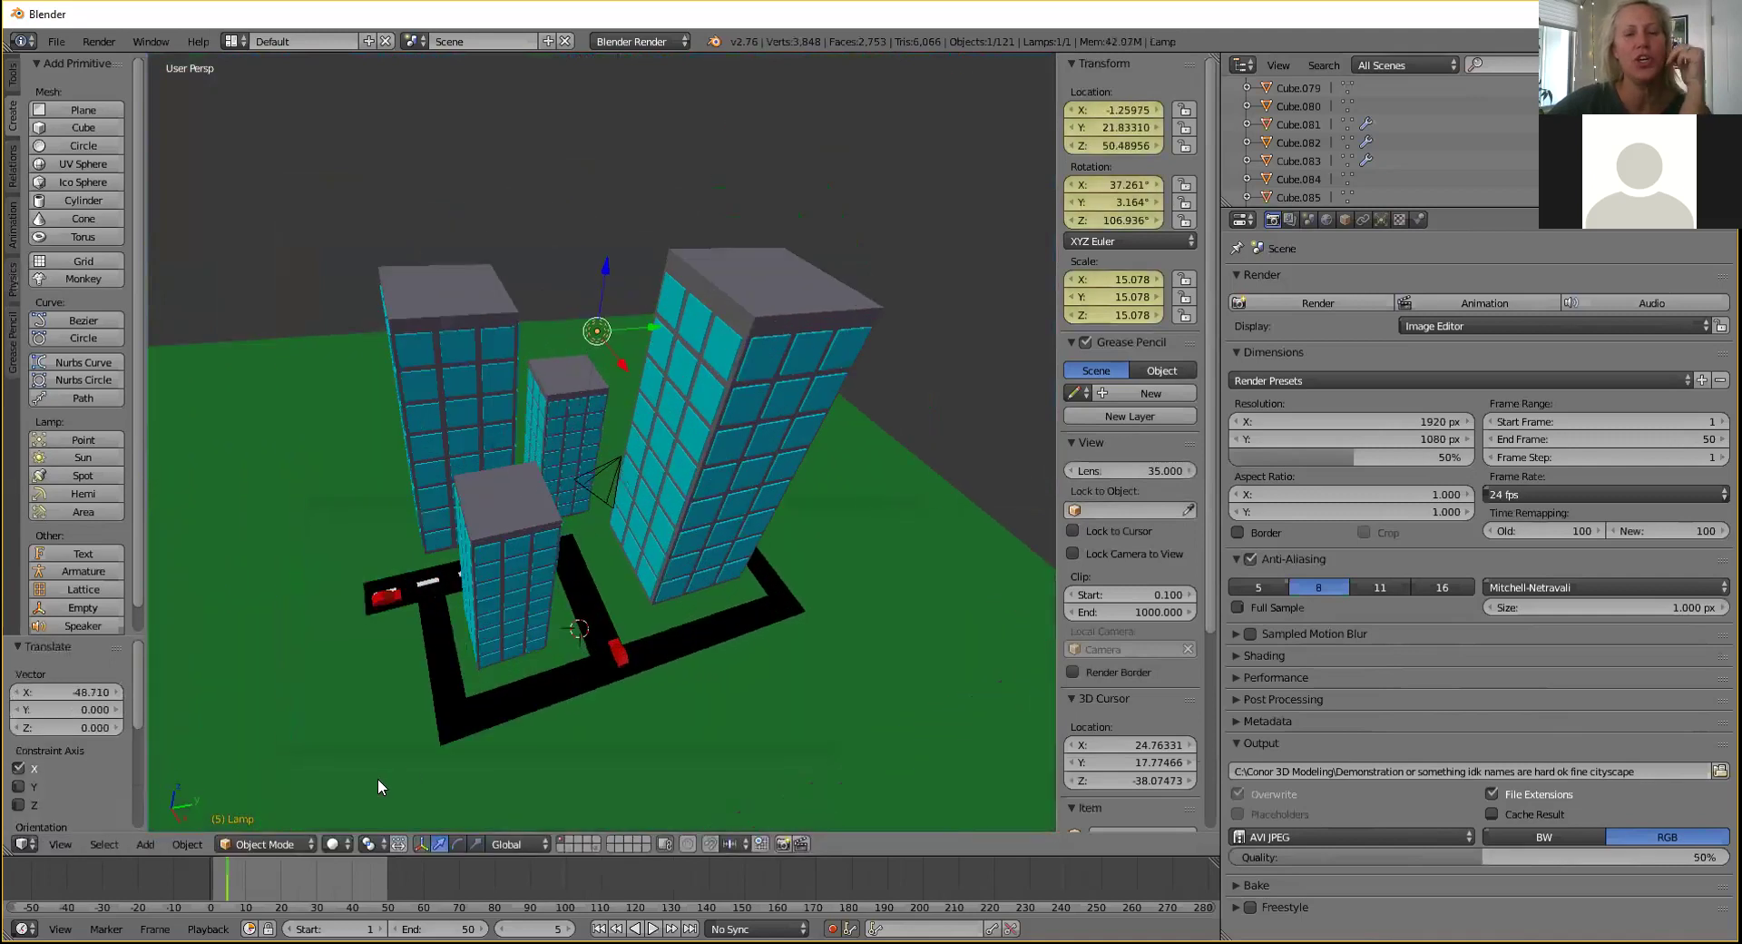
Preview the scene in Rendered shading, return to Solid, and show the Lamp settings.
left_click(332, 844)
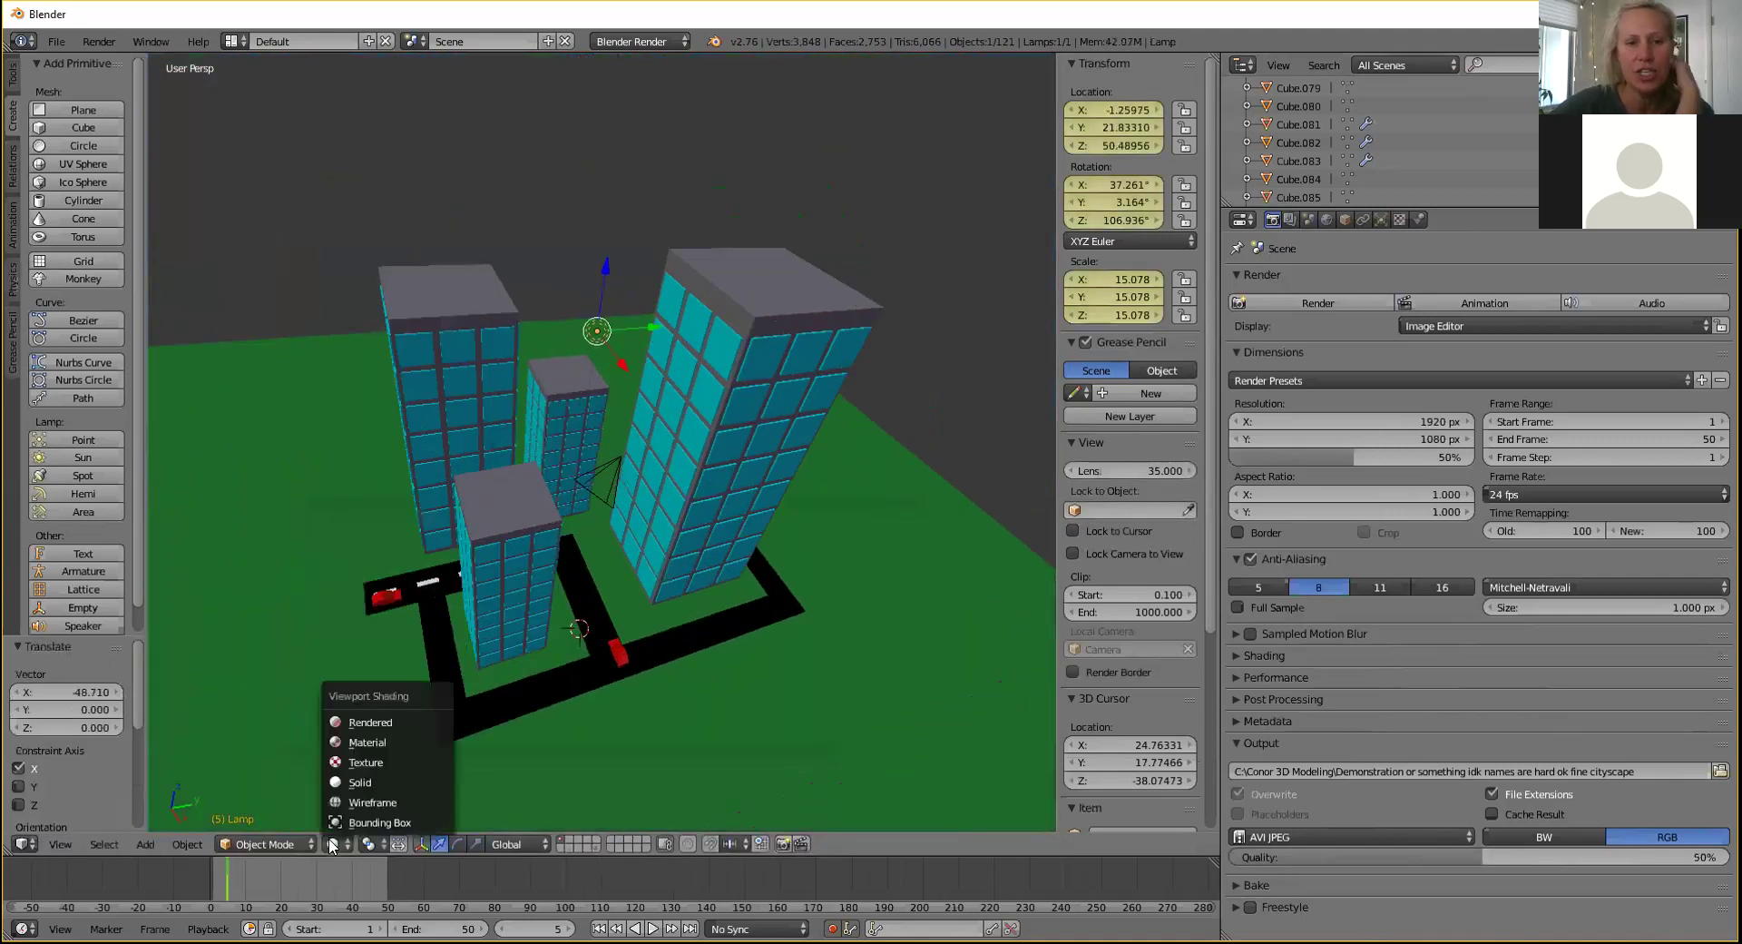
left_click(356, 720)
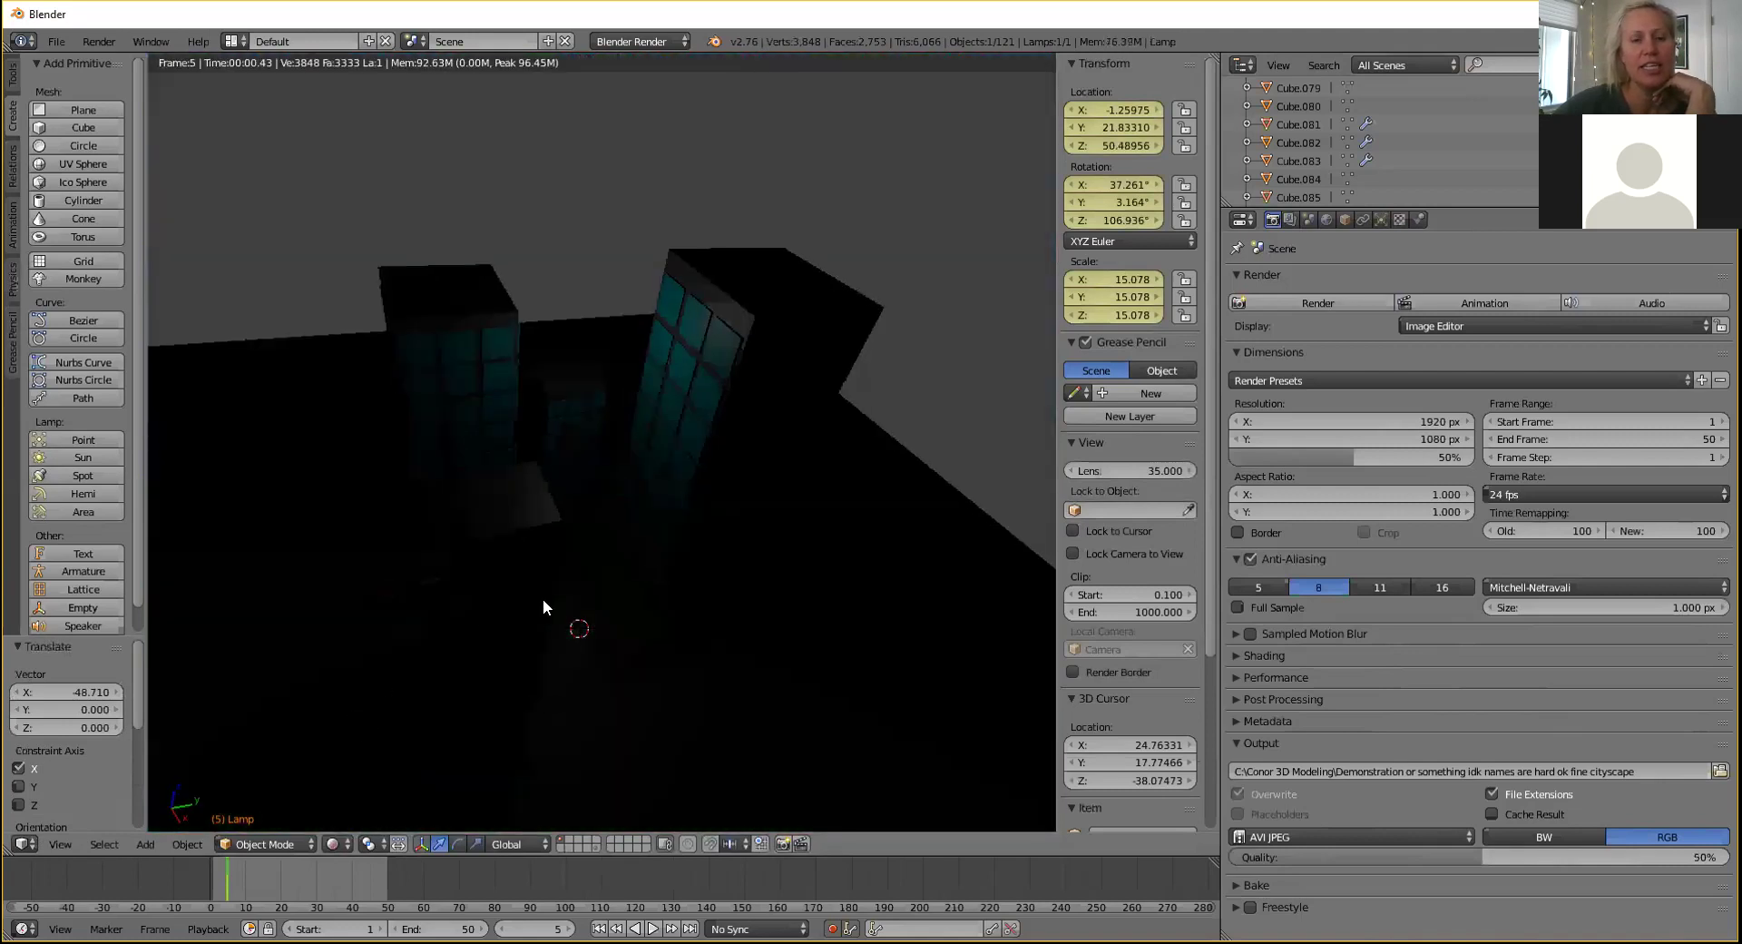
left_click(334, 844)
left_click(355, 782)
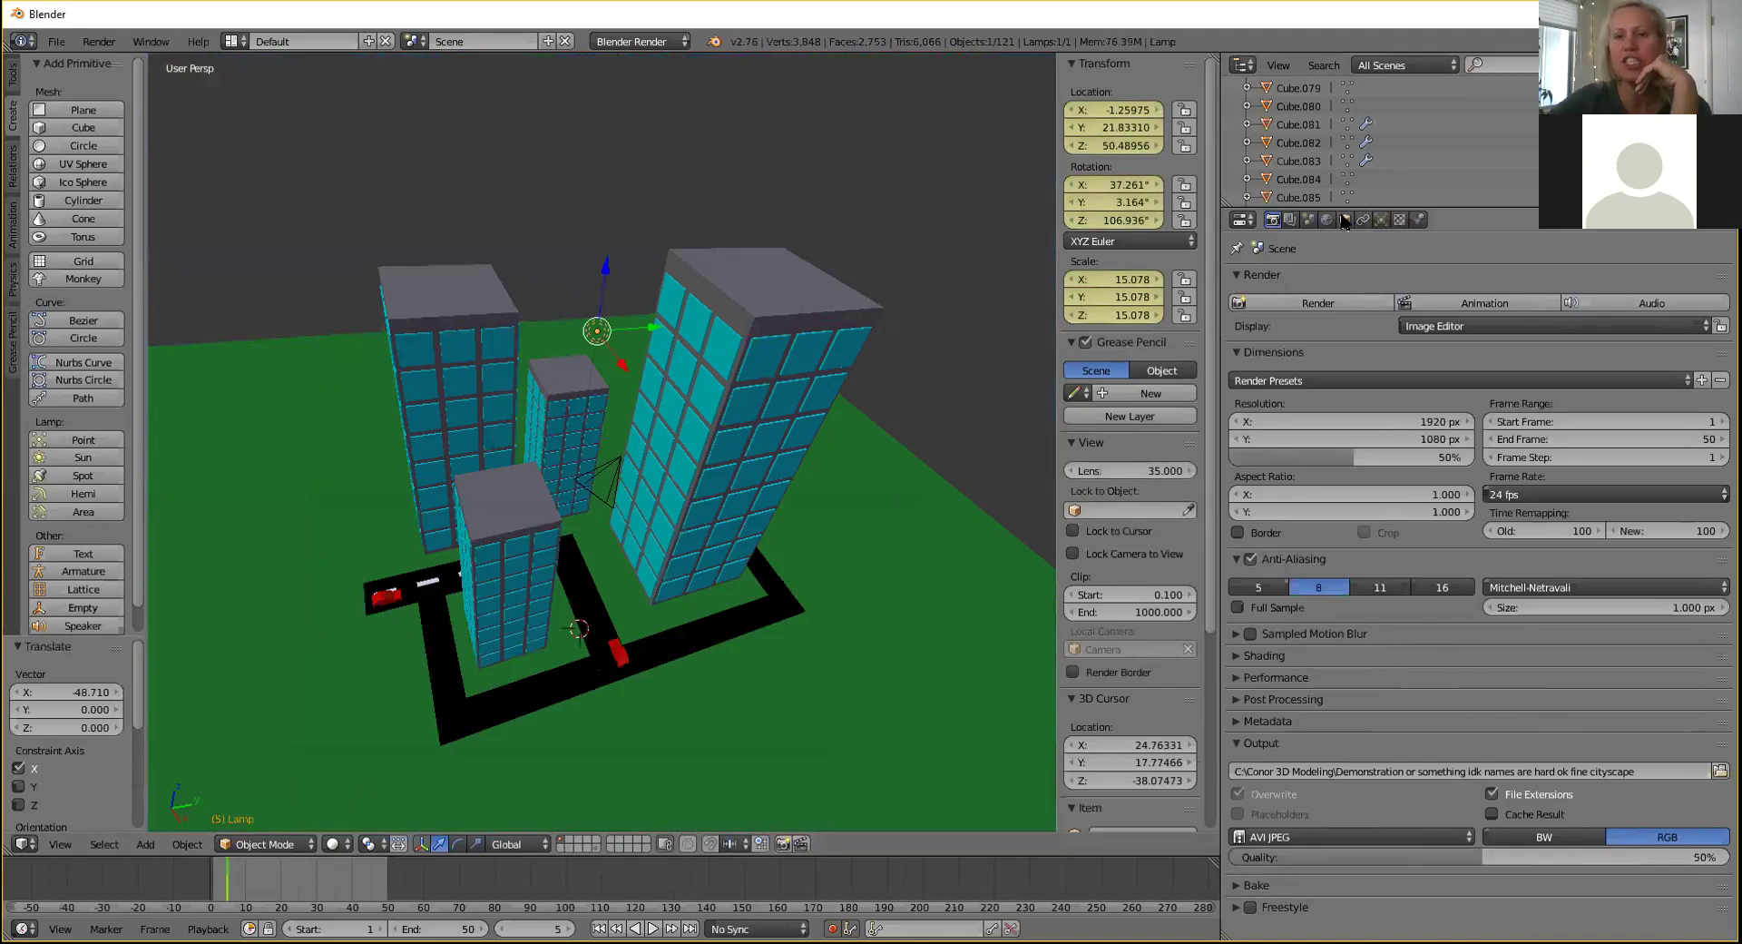
left_click(1377, 221)
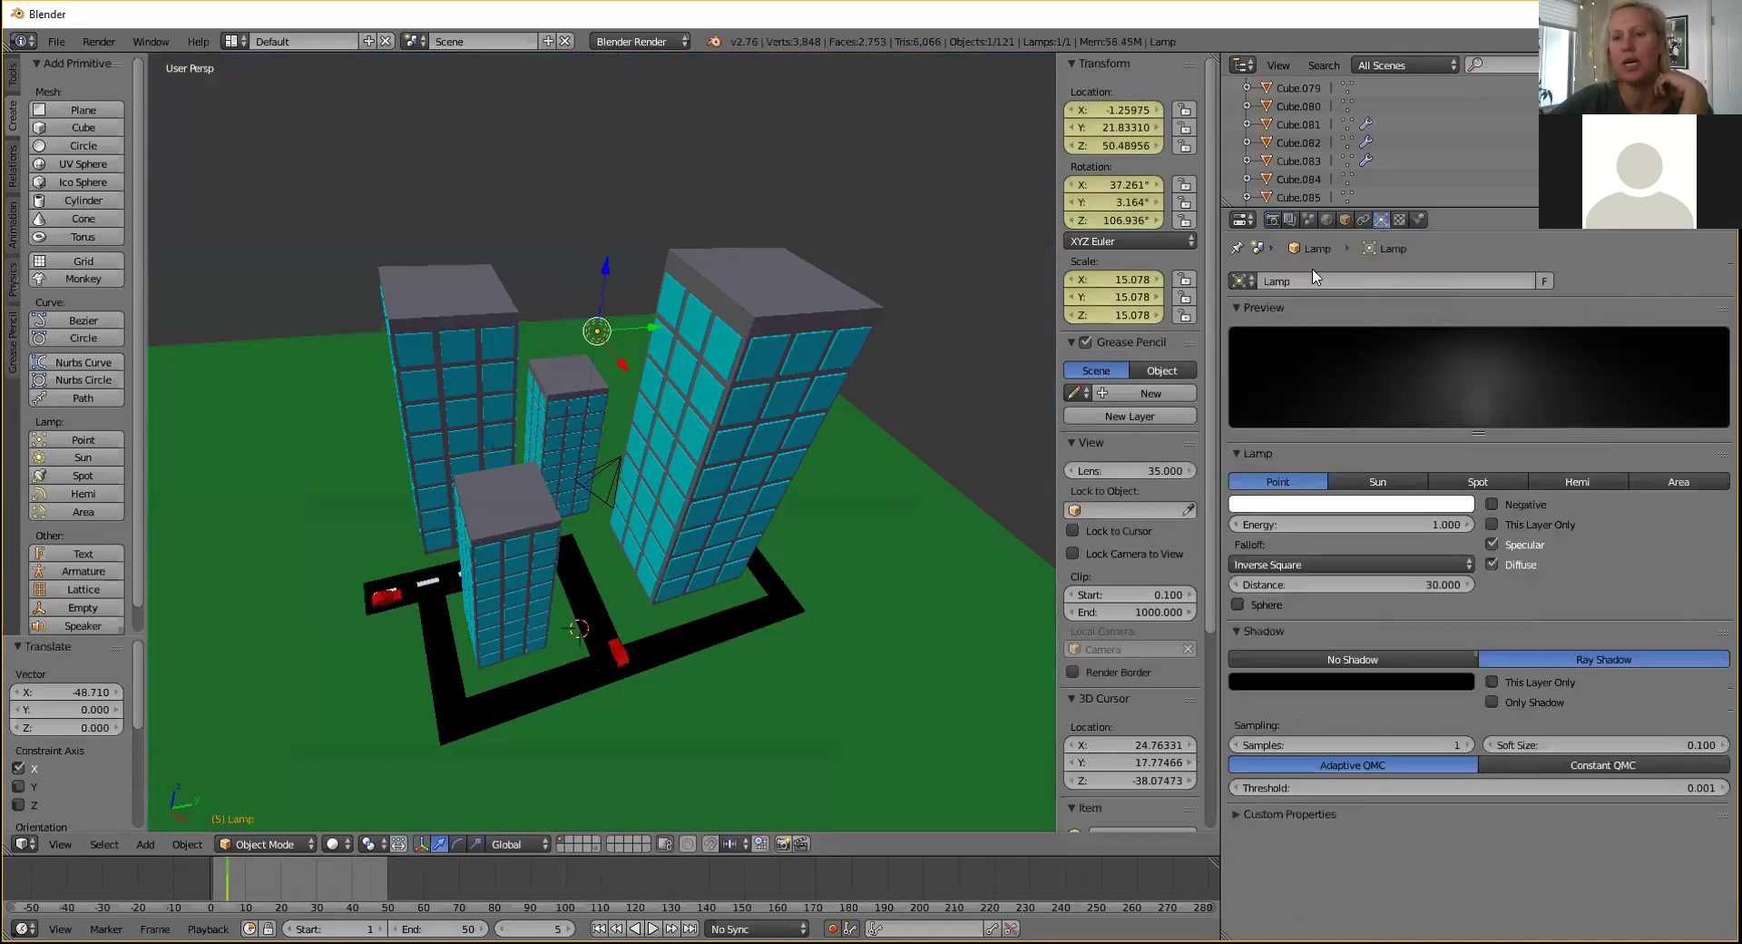
Change the lamp to a Sun lamp and preview its lighting in Rendered shading.
left_click(1374, 483)
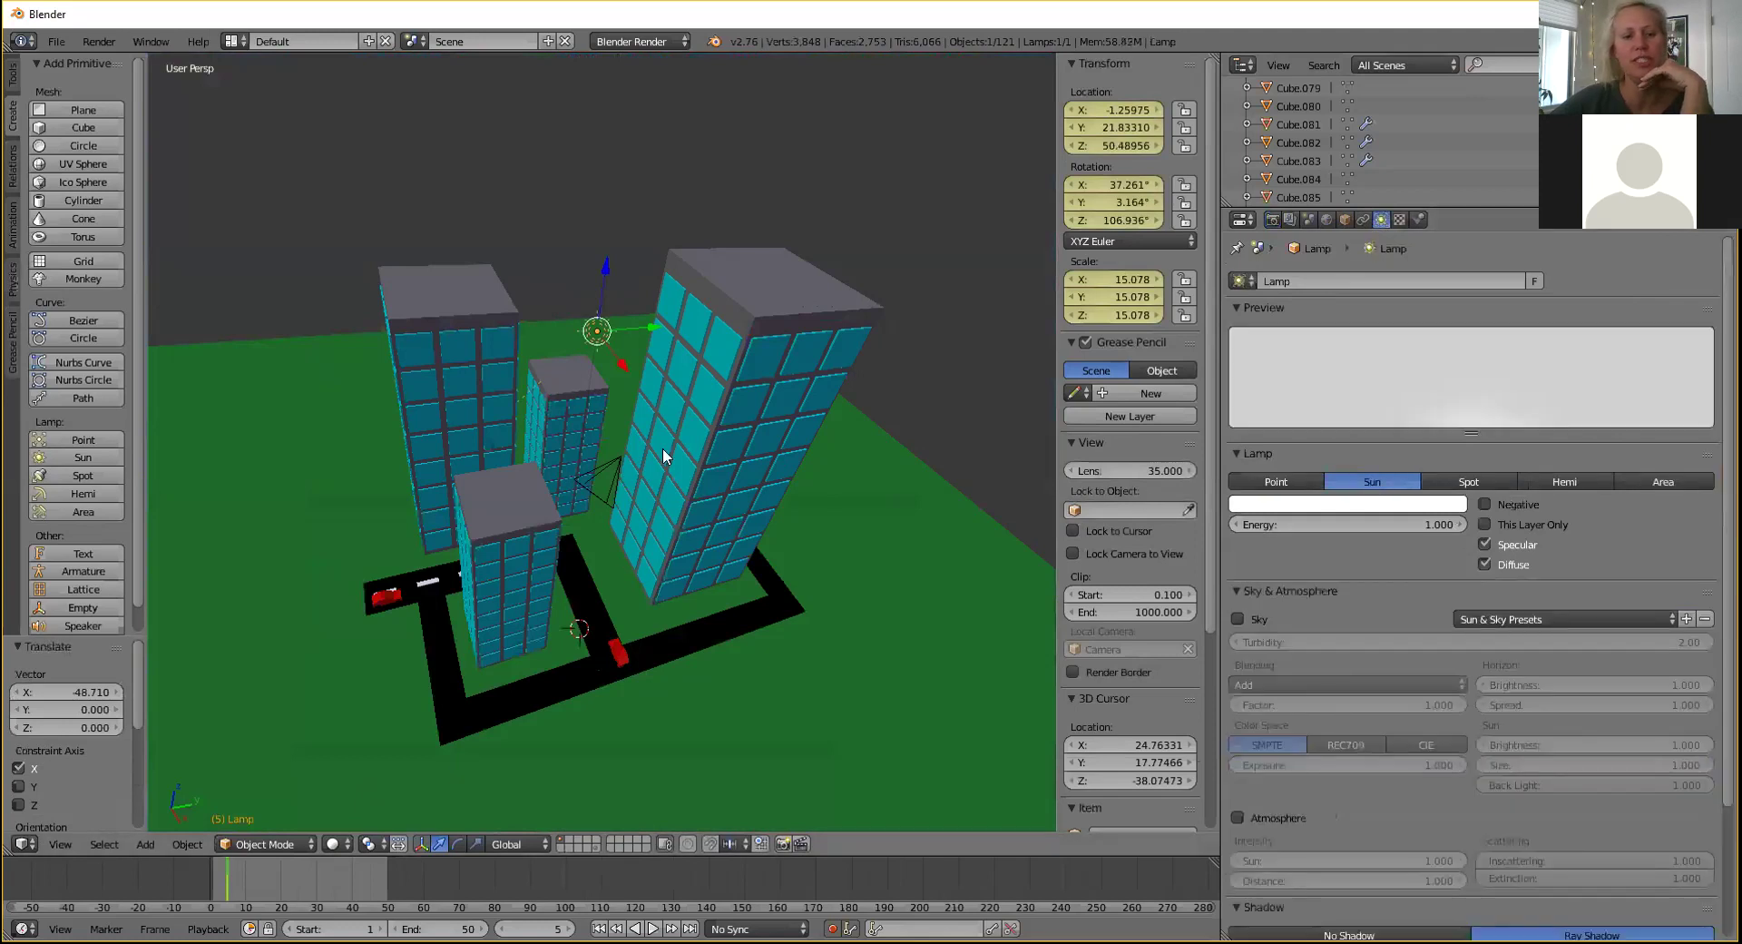
left_click(332, 844)
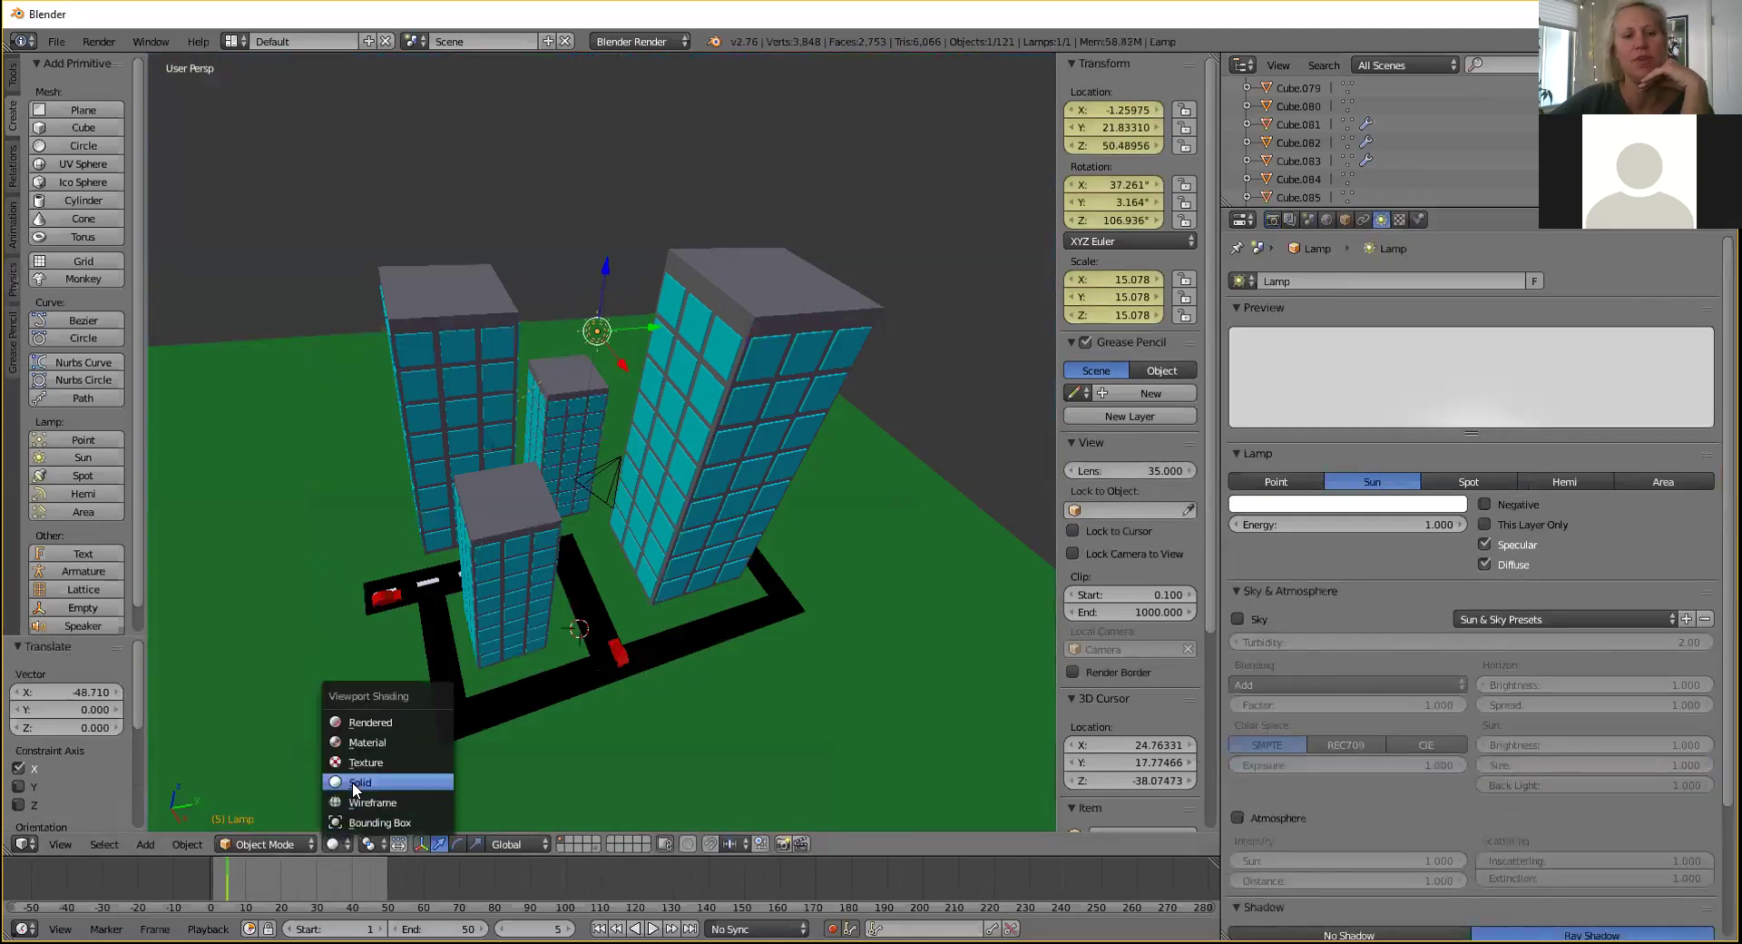
left_click(347, 721)
middle_click_drag(642, 520, 630, 519)
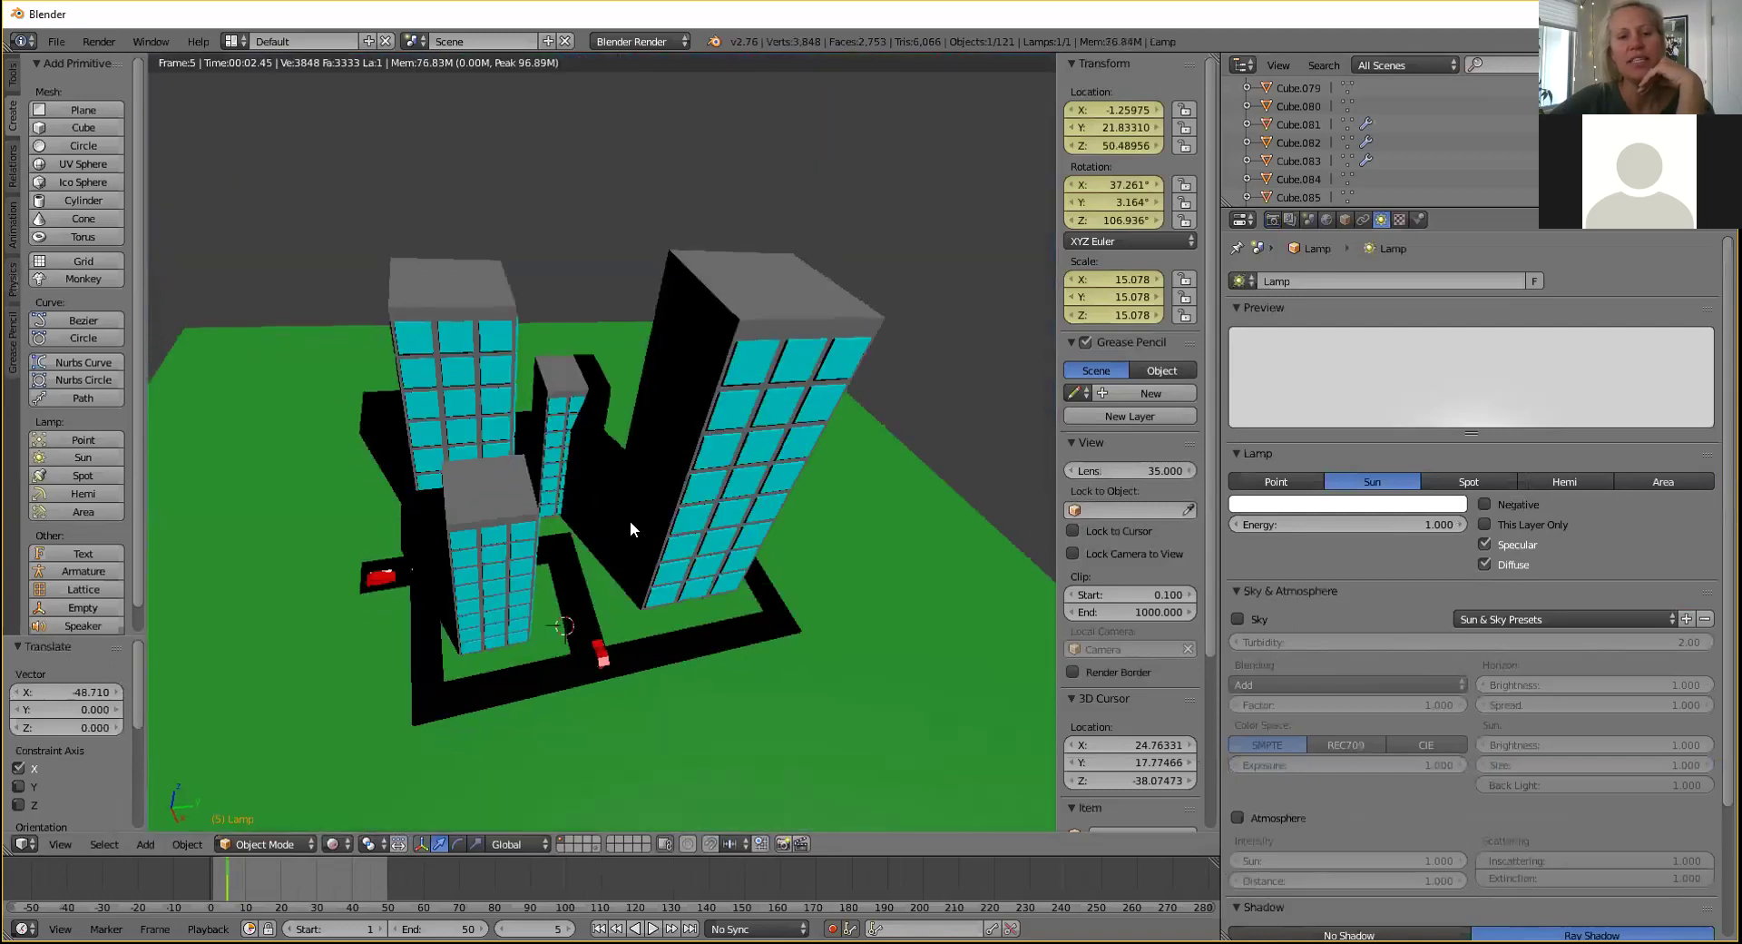
left_click(329, 844)
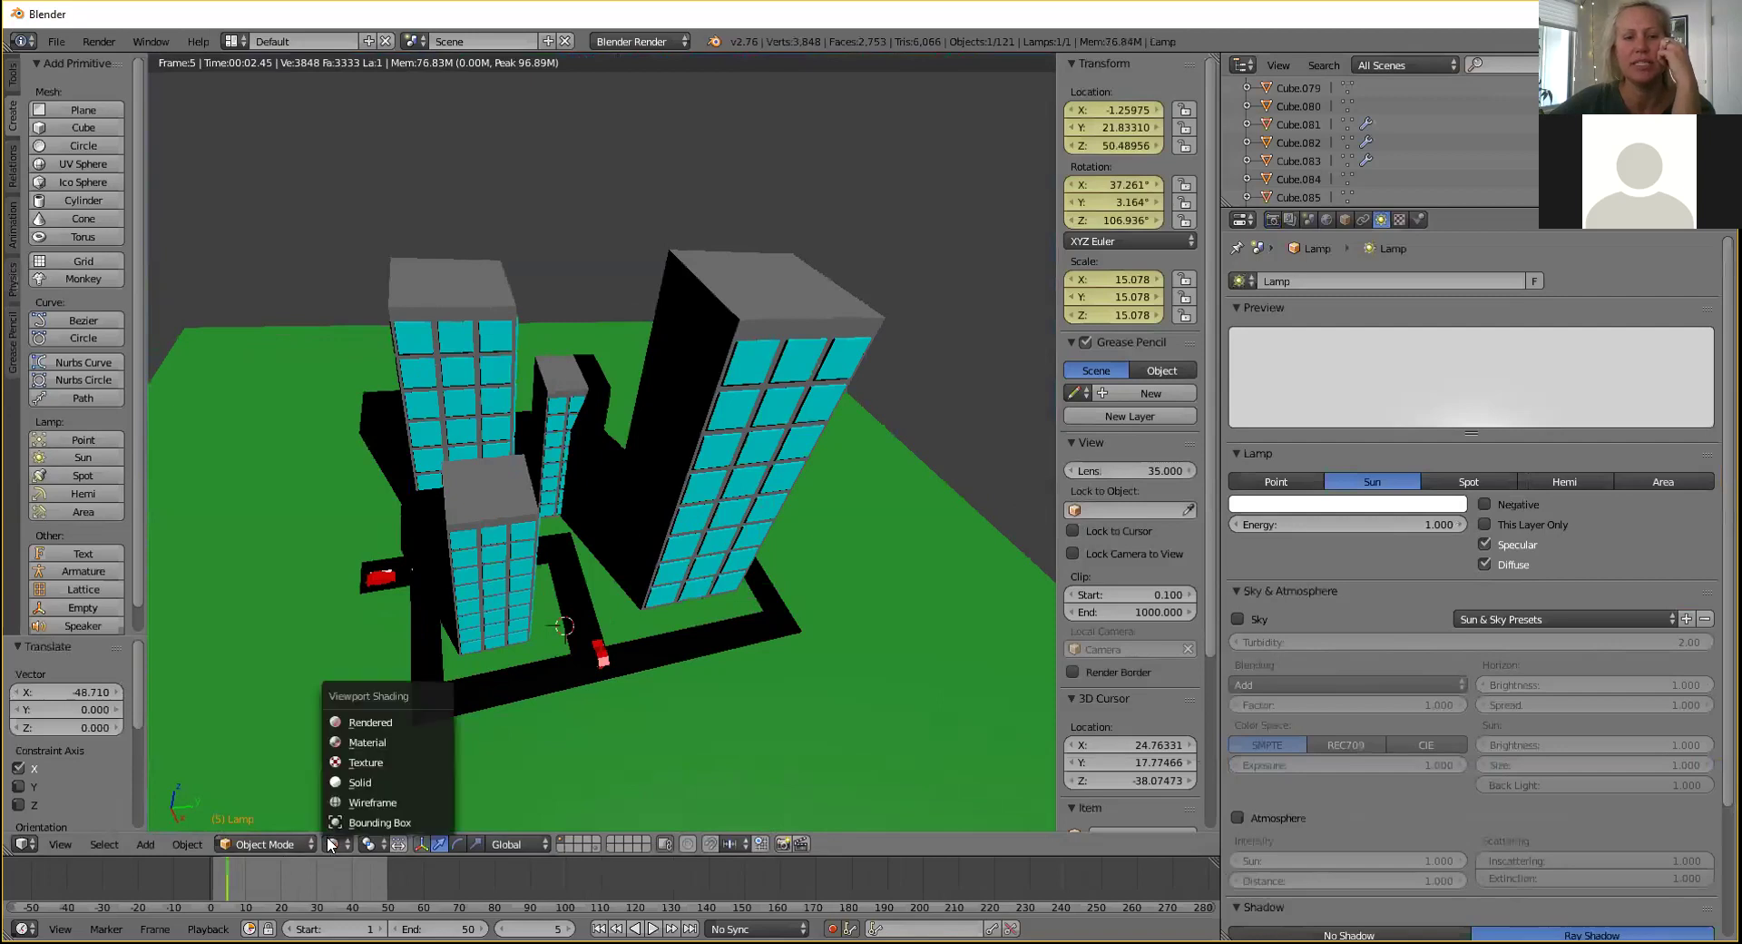
left_click(348, 779)
Rotate the sun lamp about Y and X, then move it along Y and X.
middle_click_drag(621, 451, 575, 504)
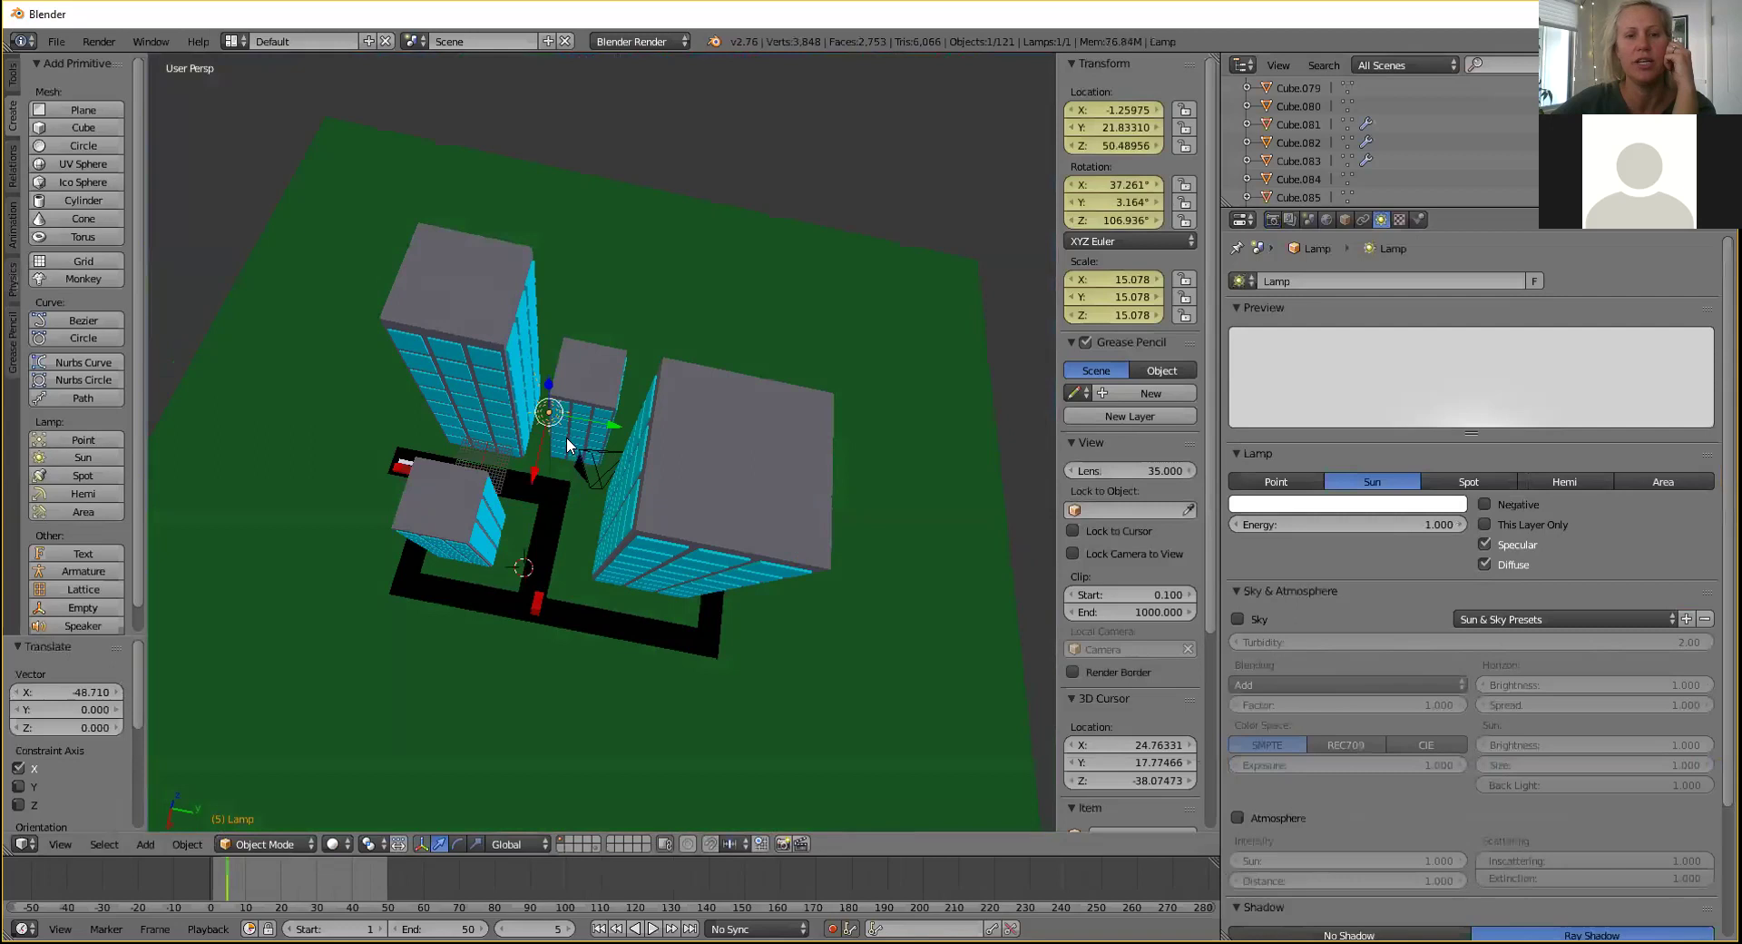
key("r")
key("y")
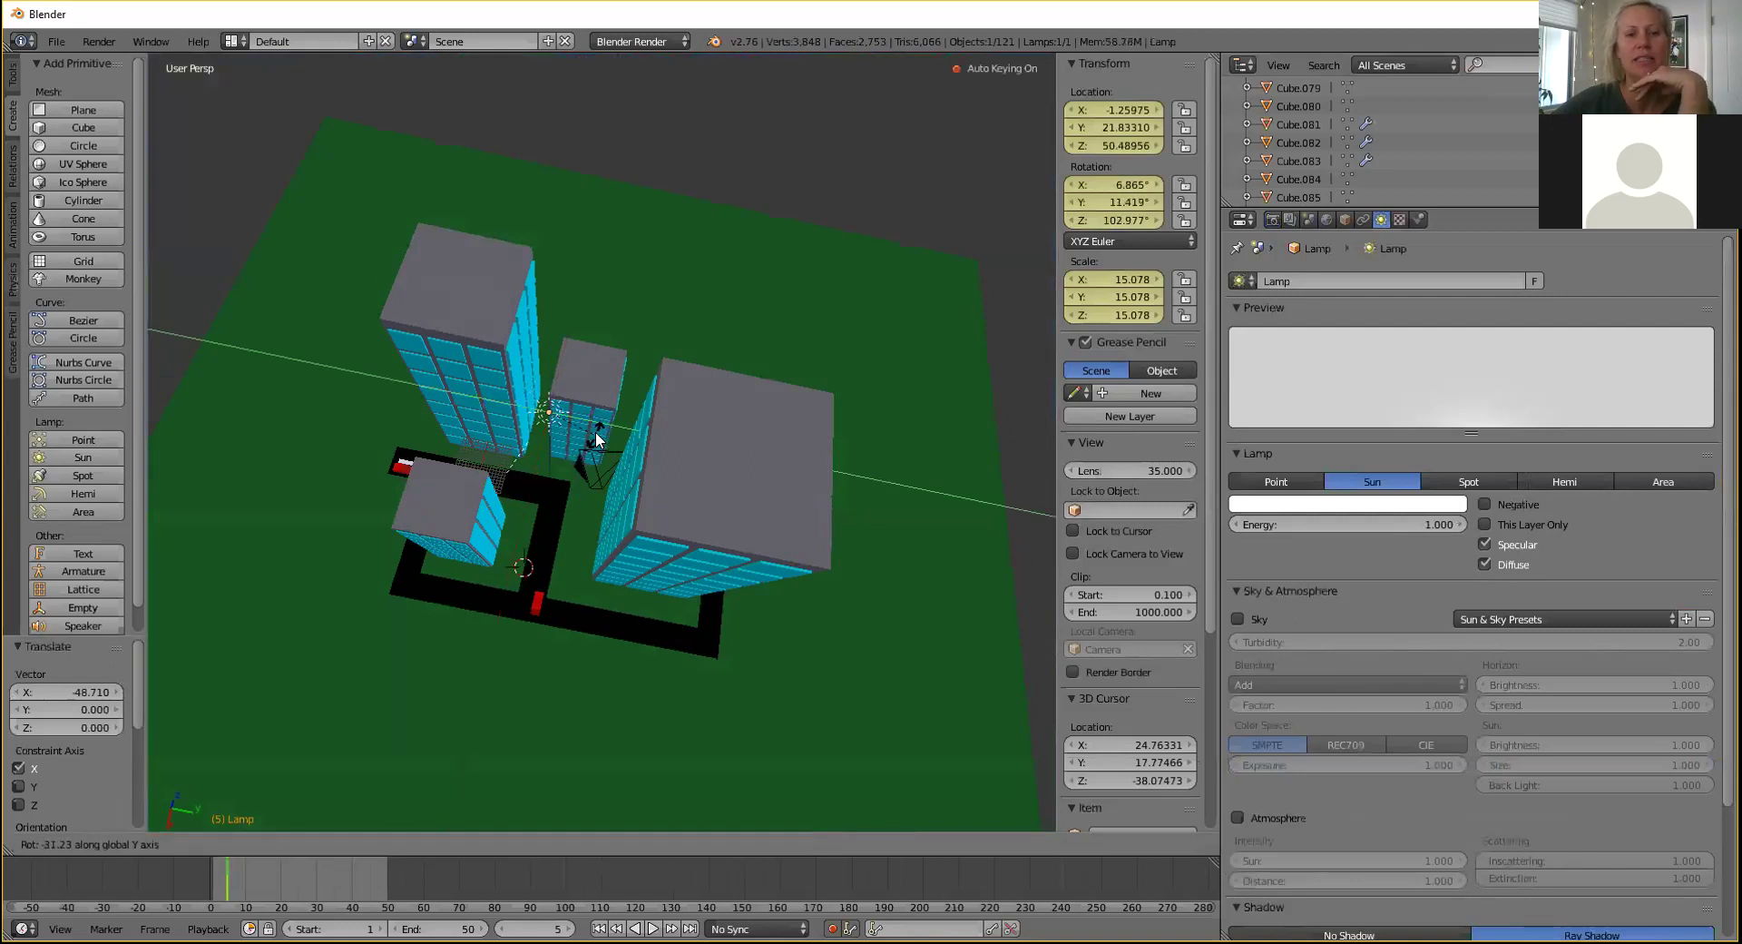
left_click(595, 432)
key("r")
key("x")
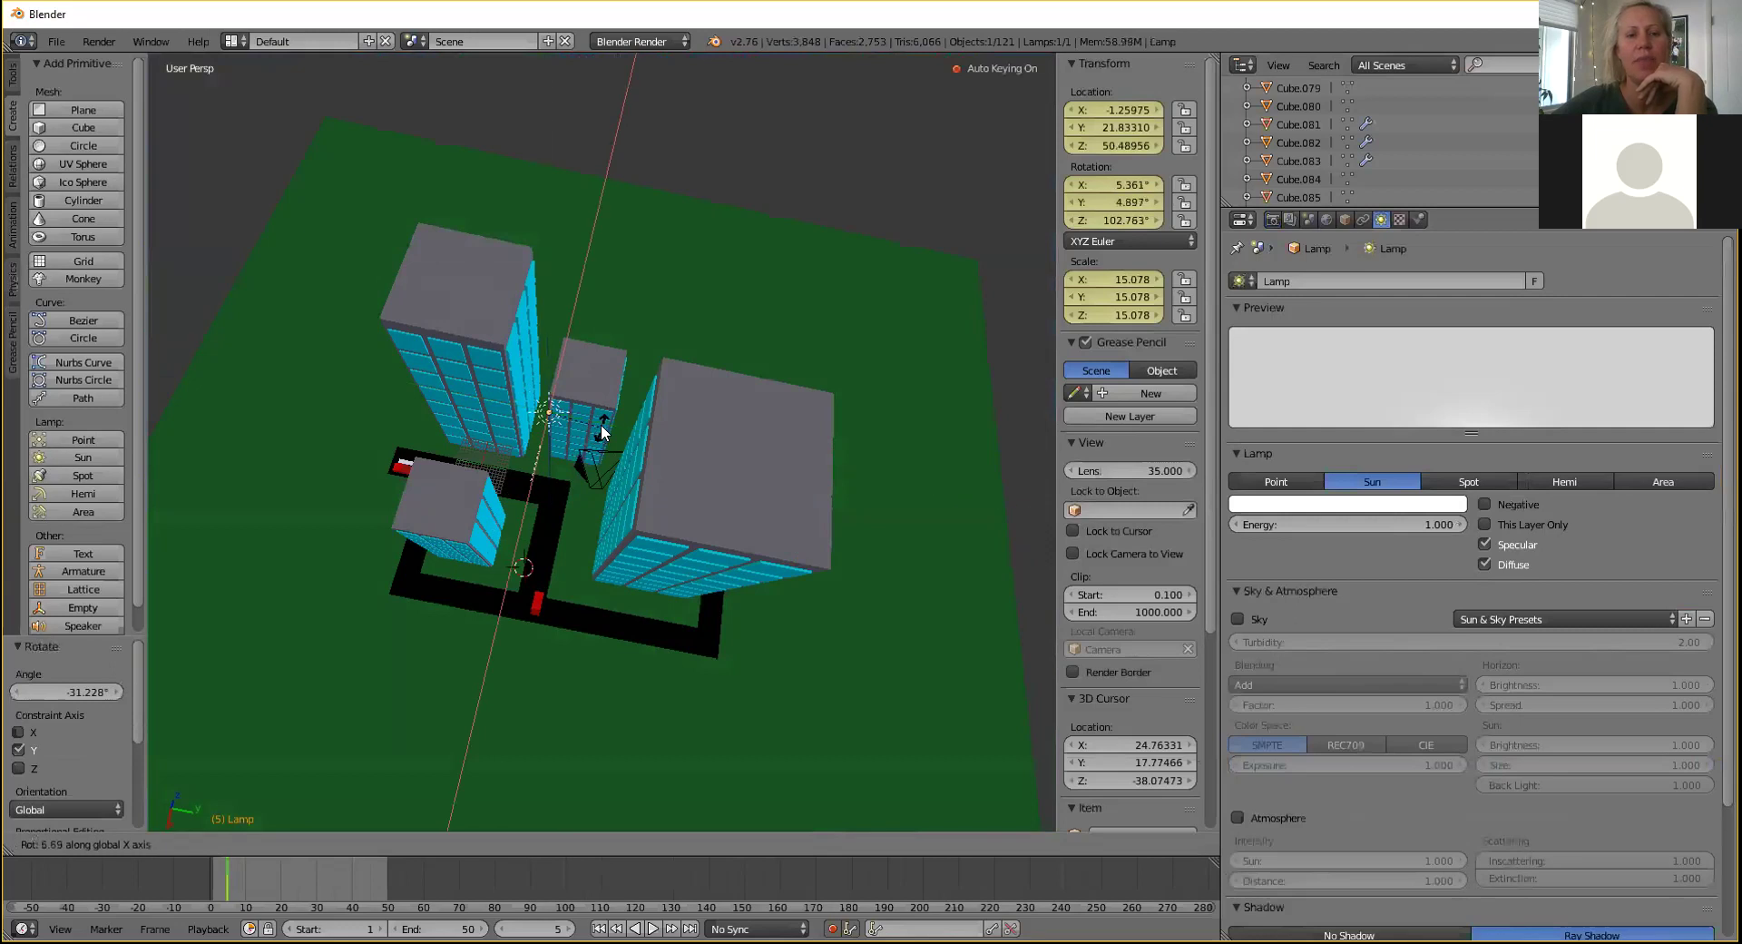
left_click(597, 423)
key("g")
key("y")
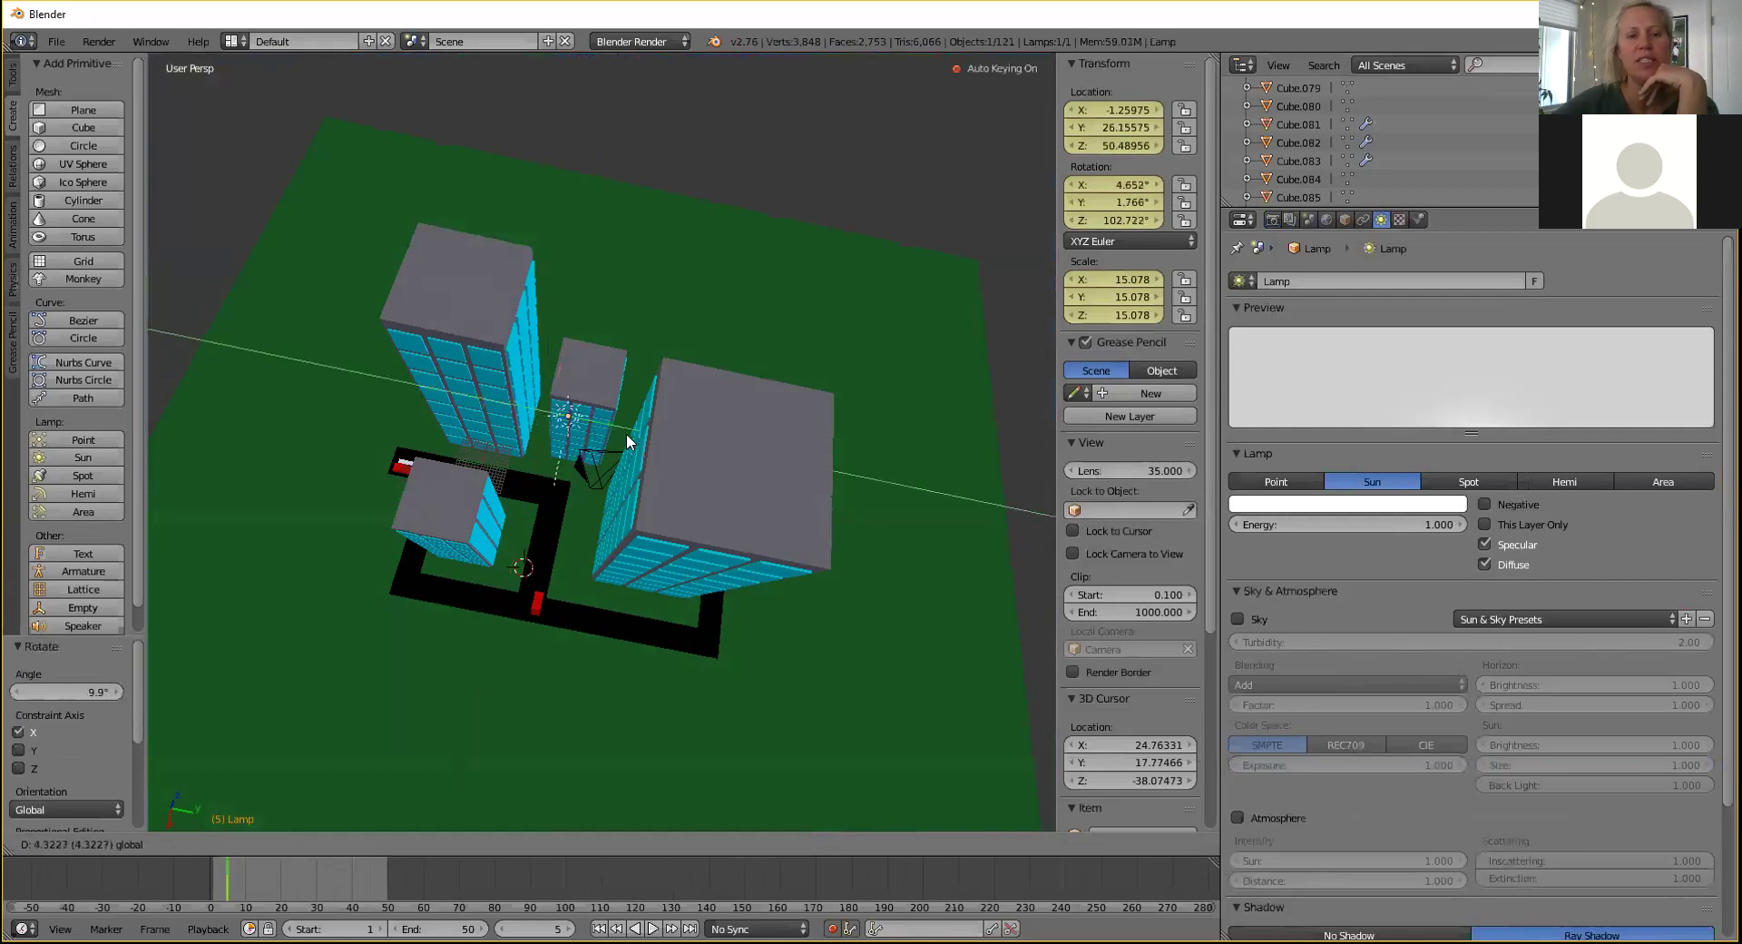
left_click(626, 433)
key("g")
key("x")
left_click(564, 423)
Check the buildings' shadows on the ground in Rendered shading, then return to Solid.
mouse_move(564, 423)
middle_mouse_down()
mouse_move(608, 439)
mouse_move(581, 417)
middle_mouse_up()
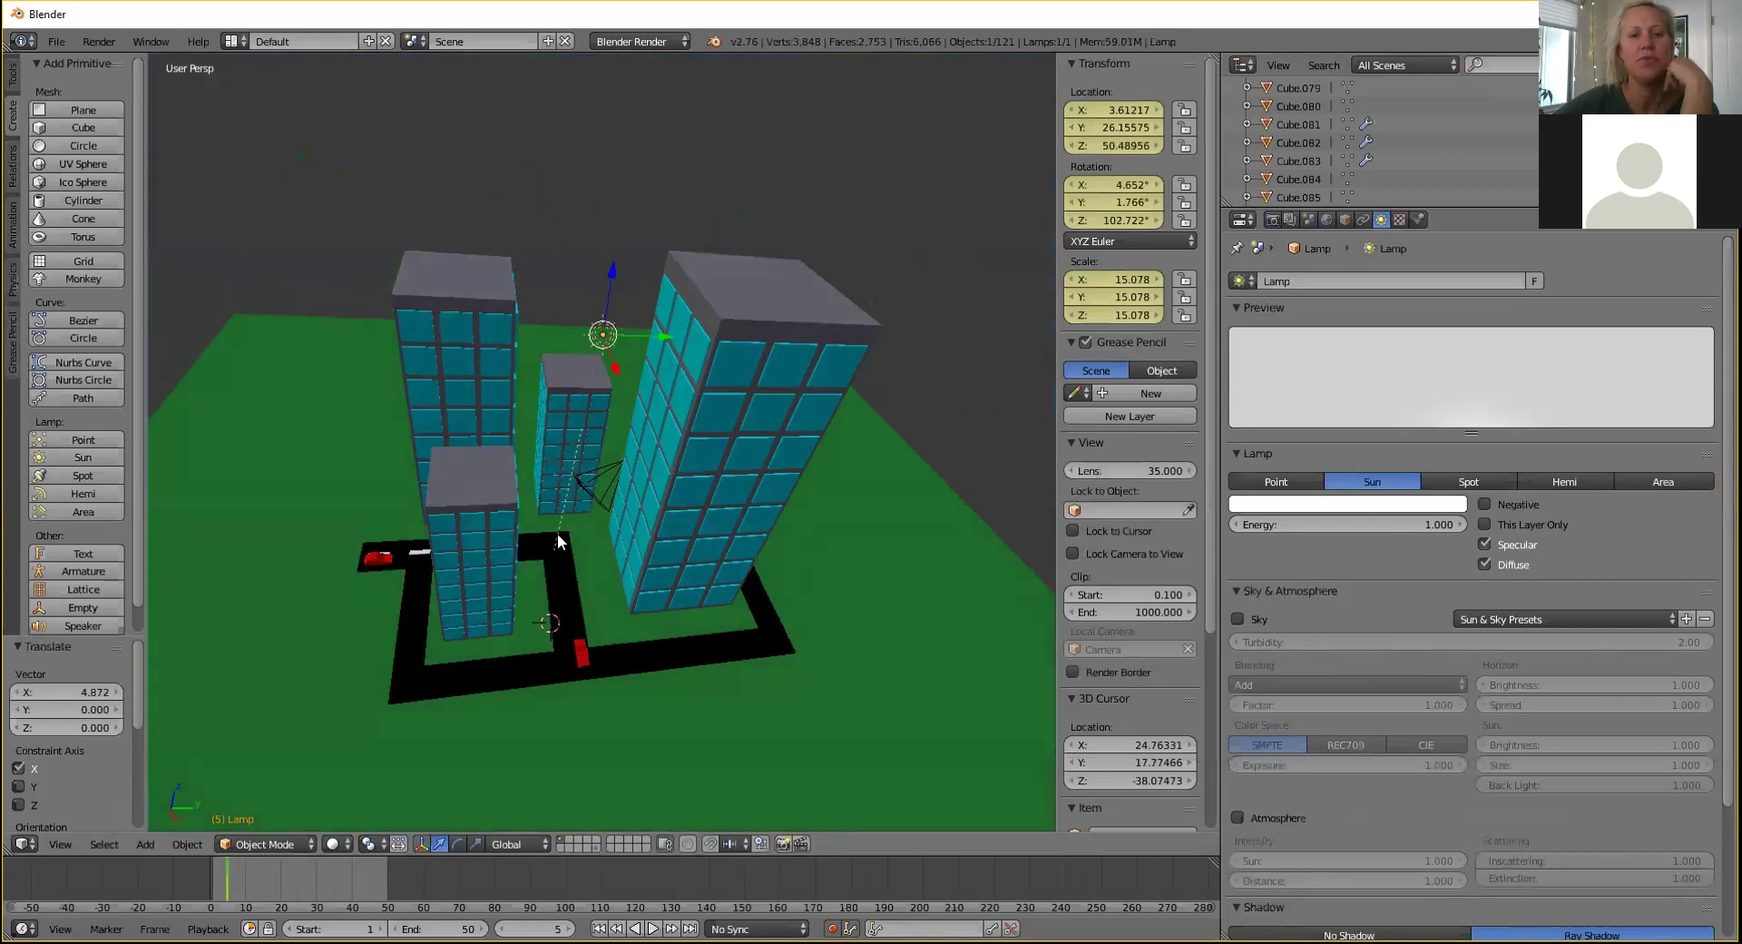
left_click(333, 844)
left_click(357, 717)
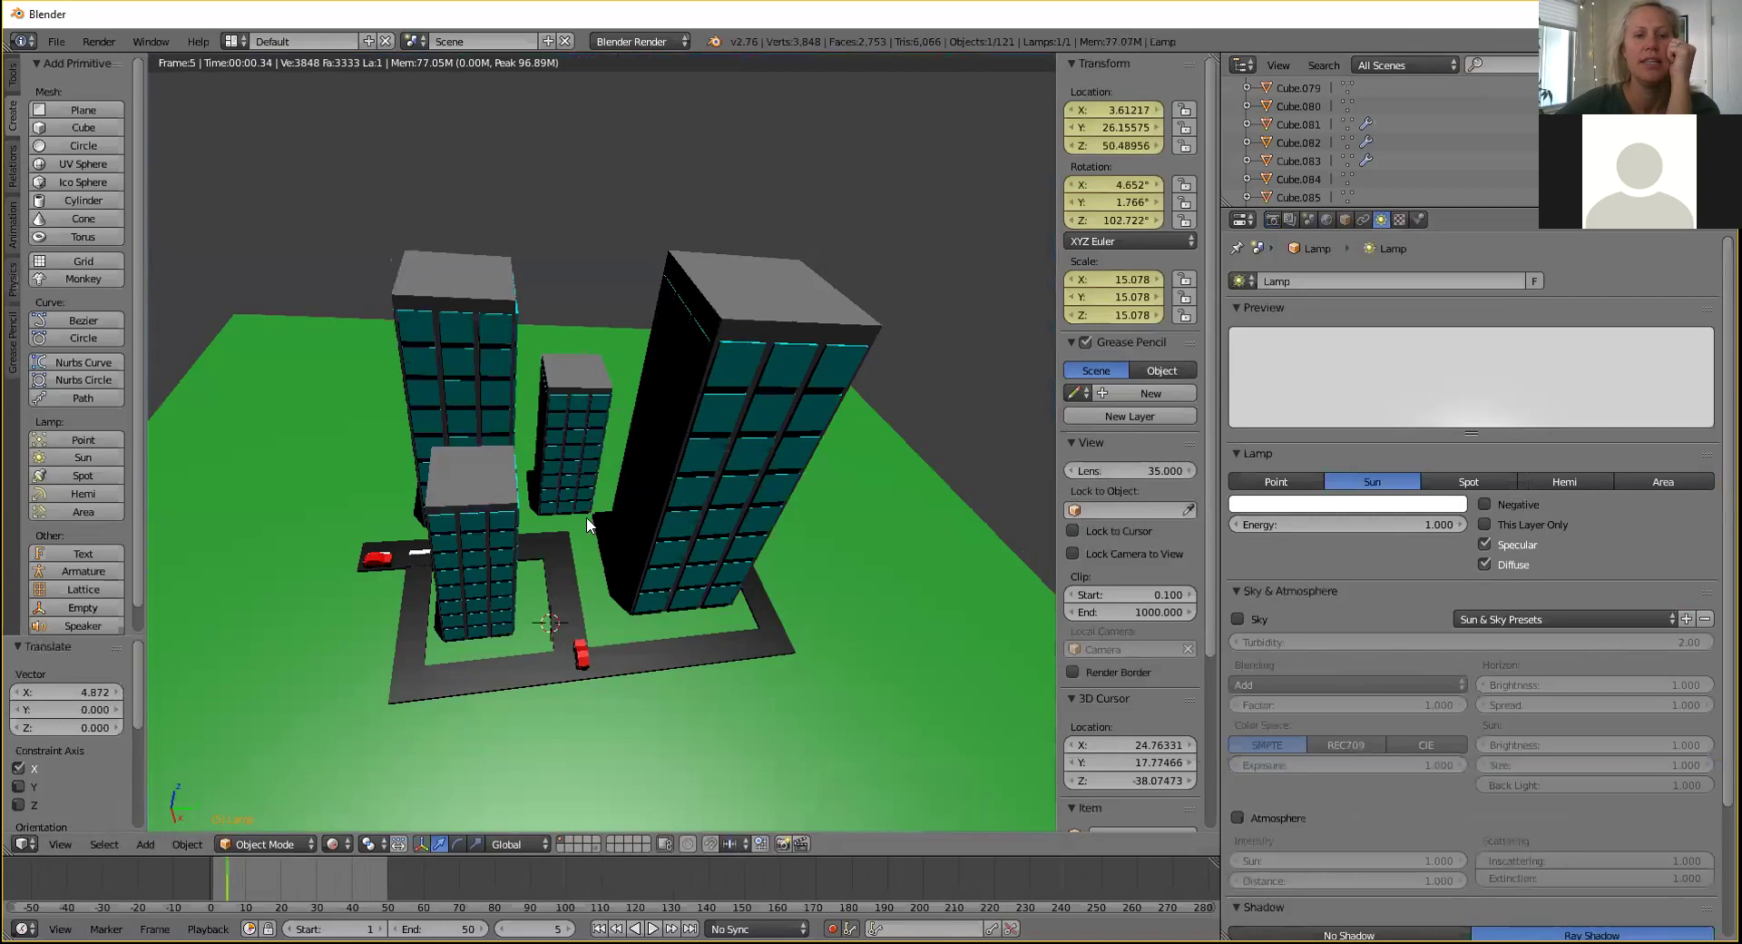
left_click(336, 844)
left_click(367, 777)
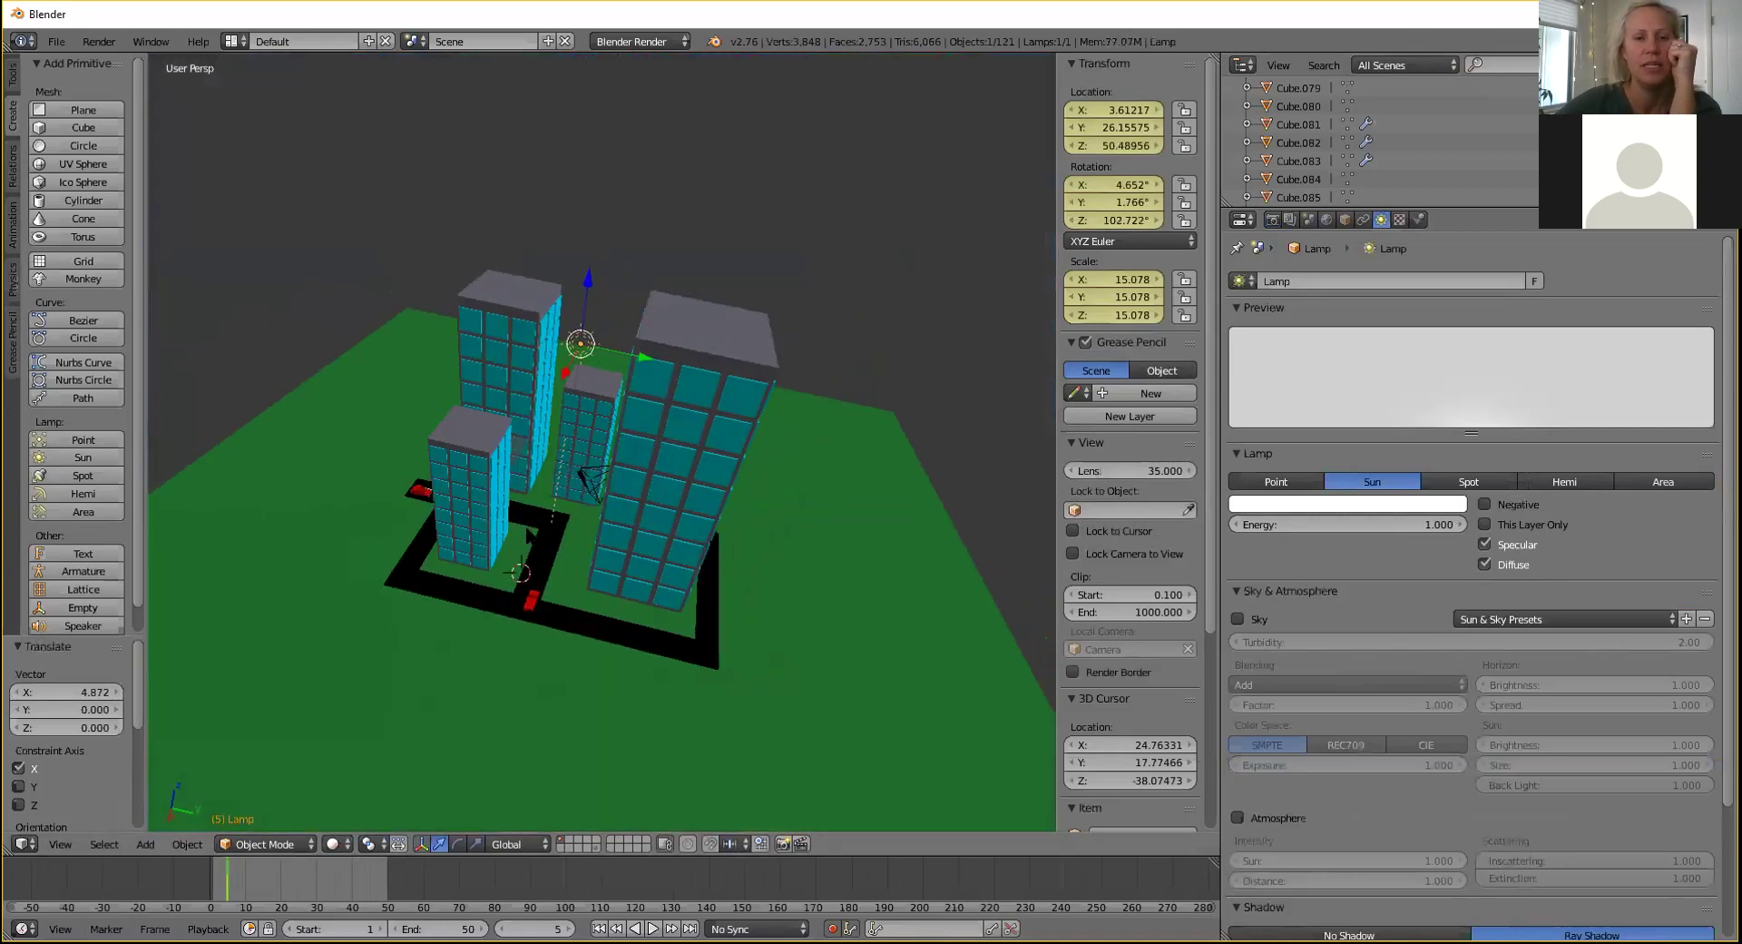
scroll(528, 531, "up", 6)
middle_click_drag(663, 434, 632, 481)
scroll(757, 448, "down", 6)
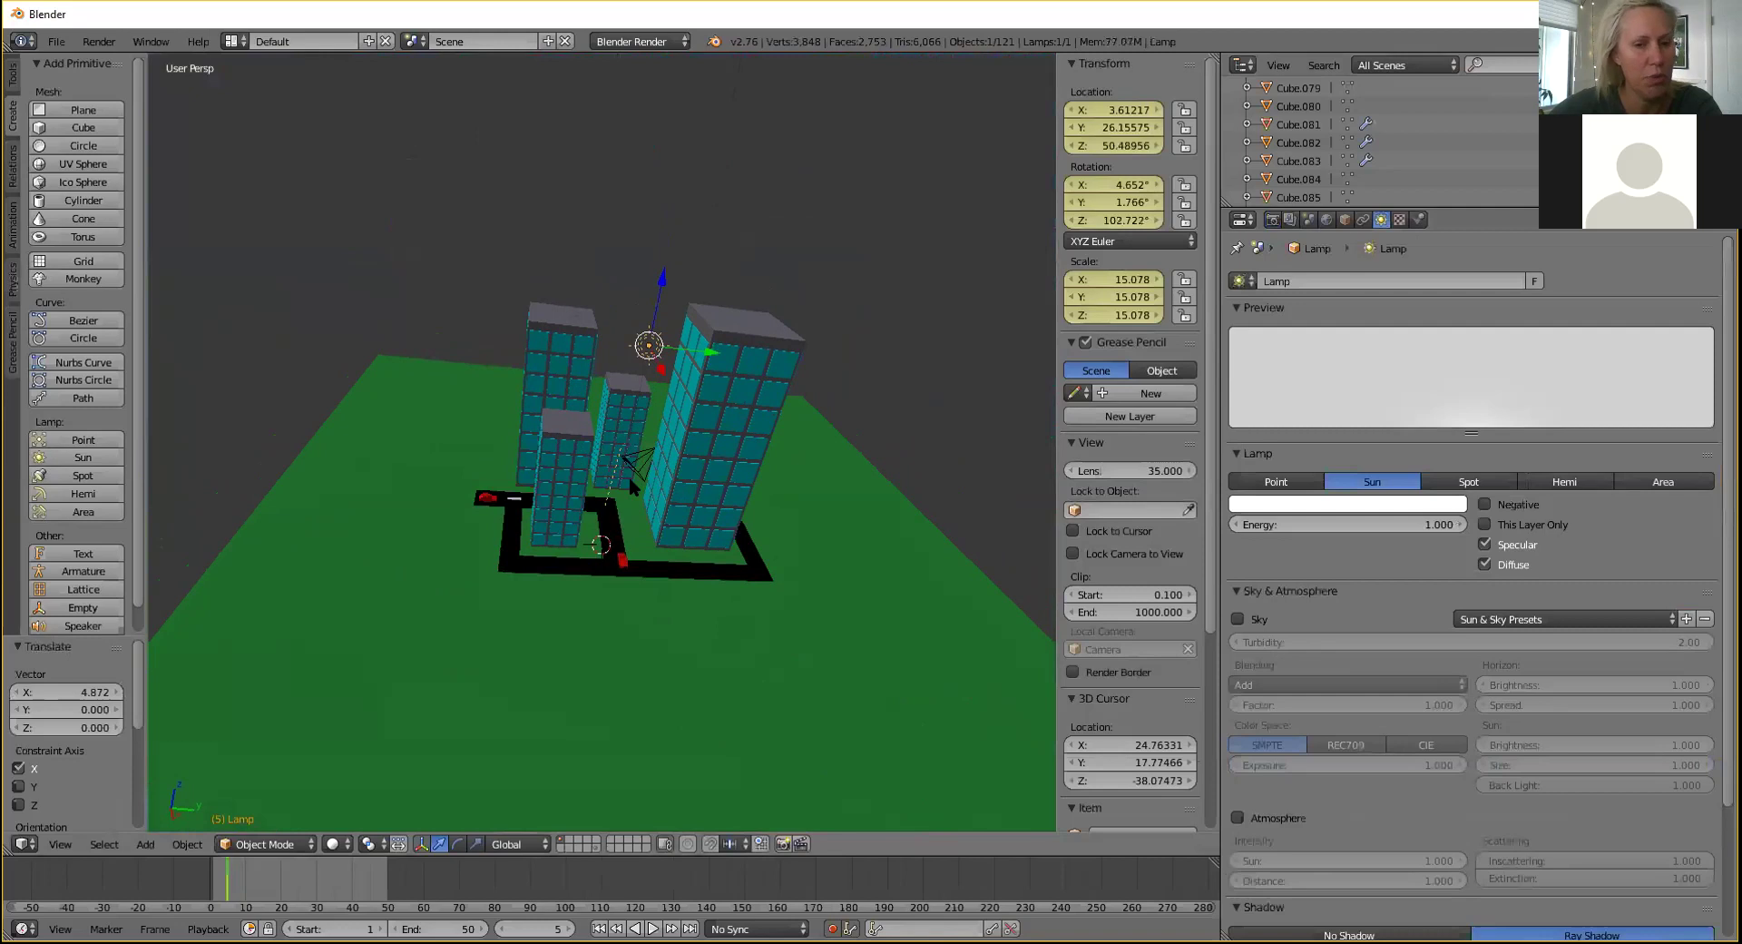
Frame an overhead view of the tower, road and red cars and align the camera to it.
middle_click_drag(629, 477, 677, 481)
scroll(602, 579, "up", 5)
scroll(676, 481, "up", 8)
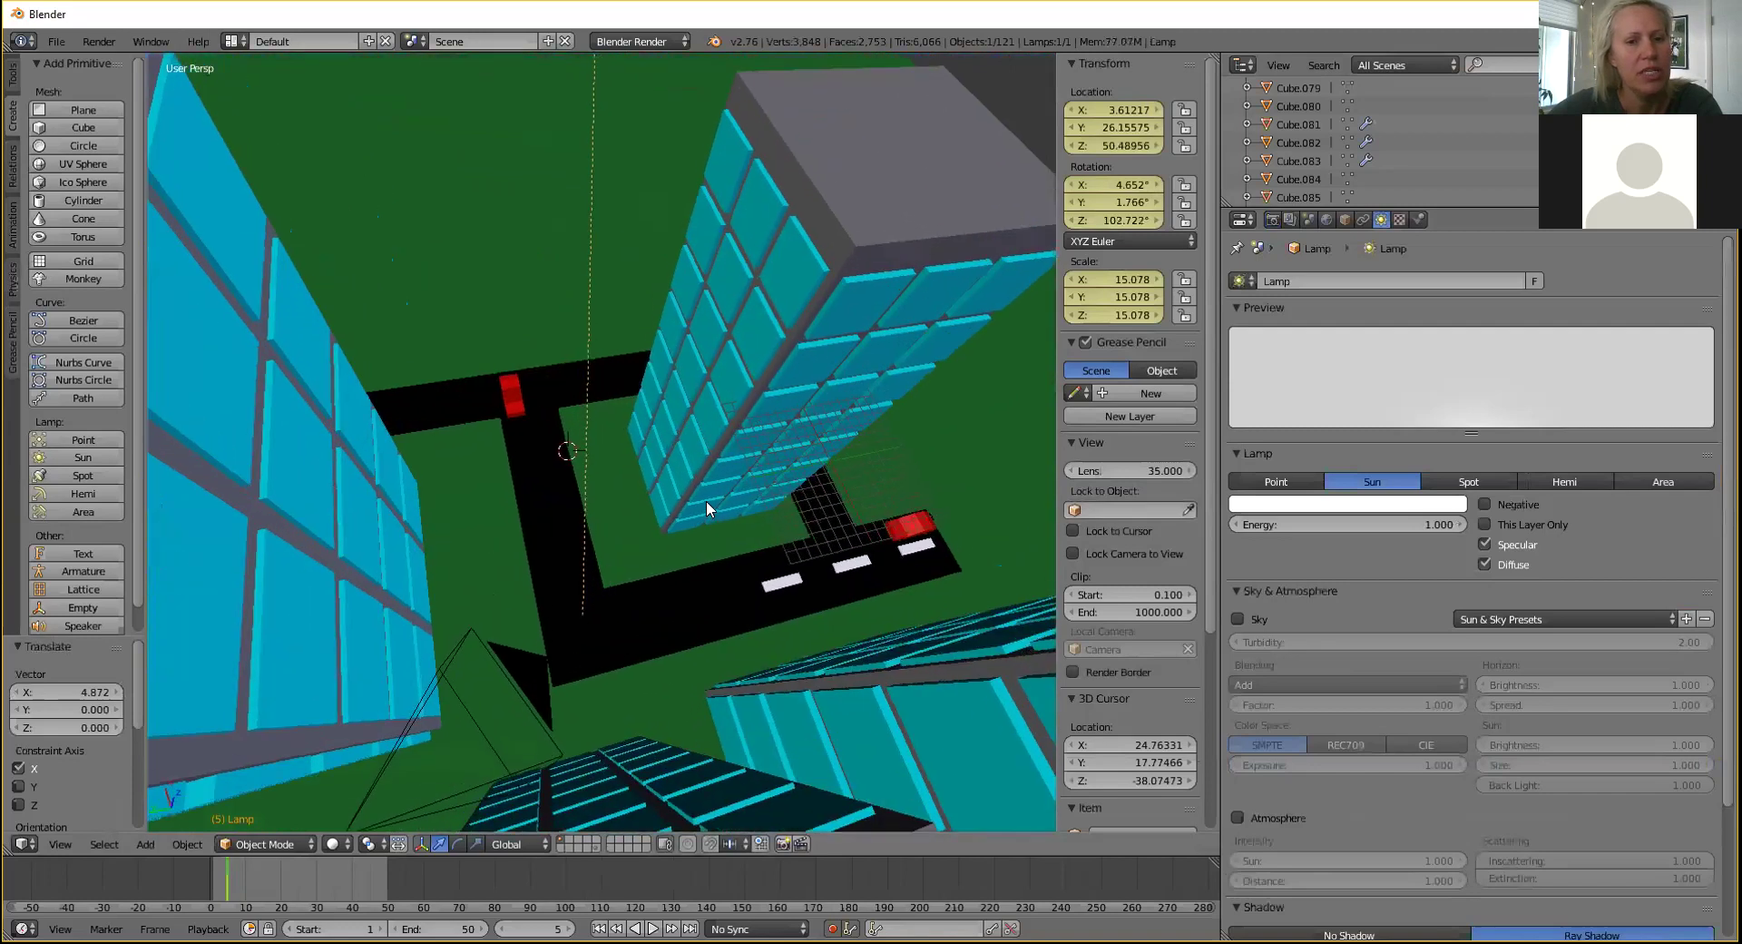
middle_click_drag(753, 486, 601, 405)
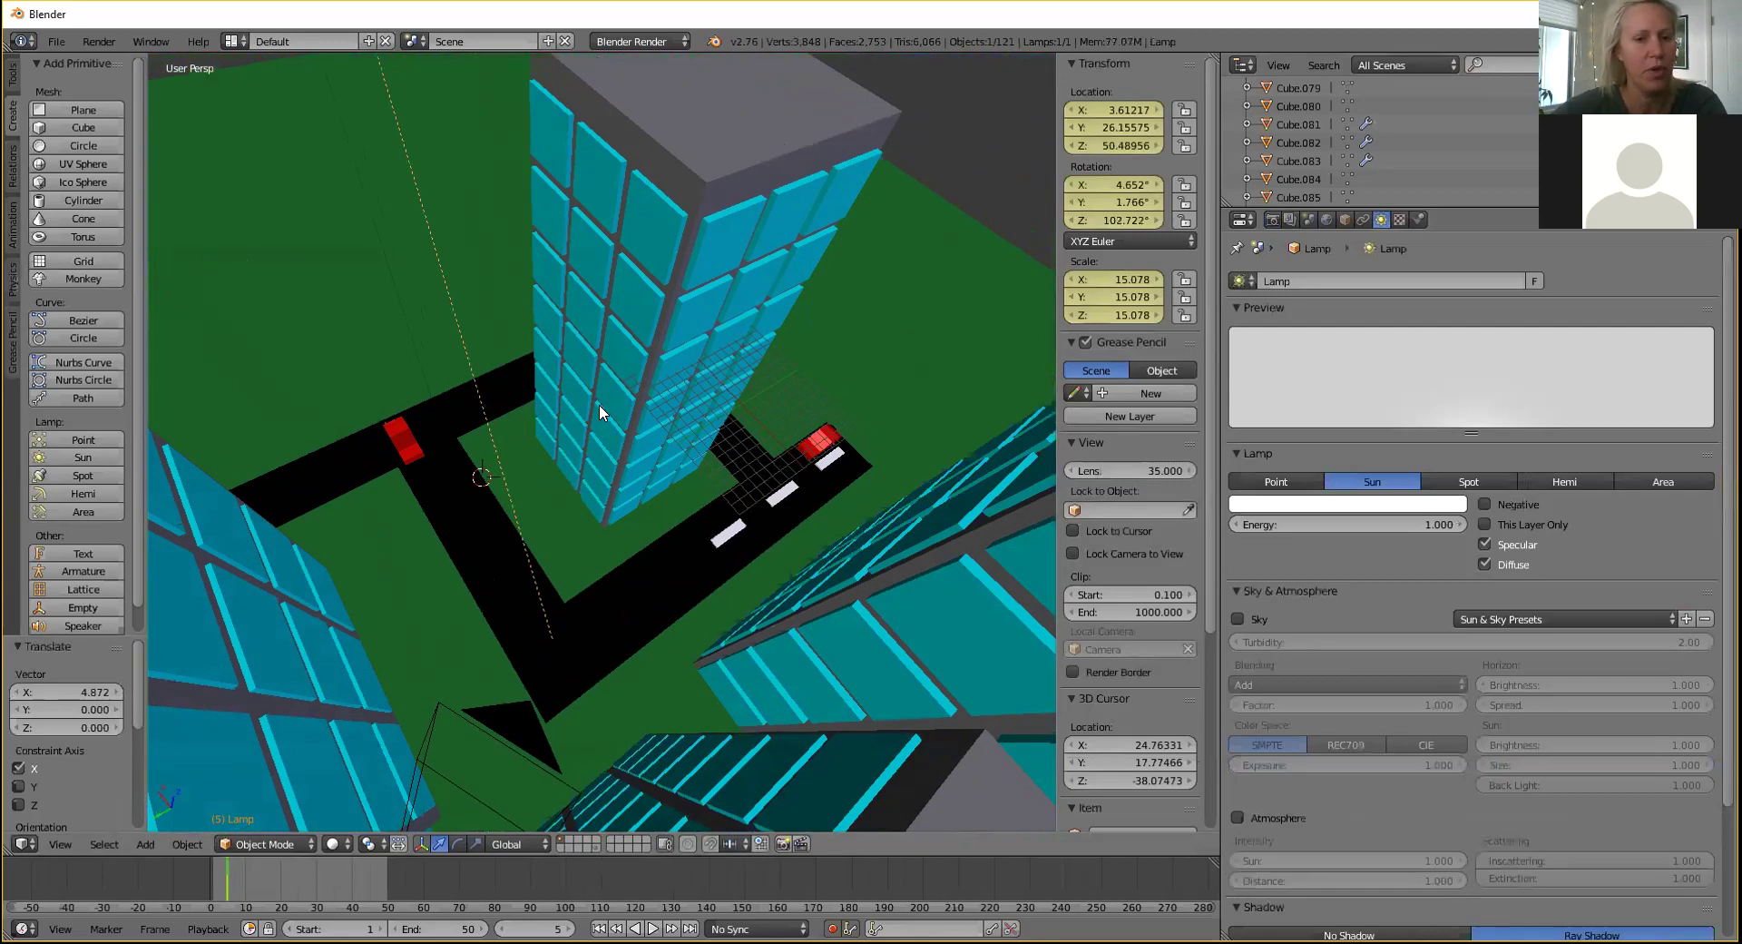
key("ctrl+a")
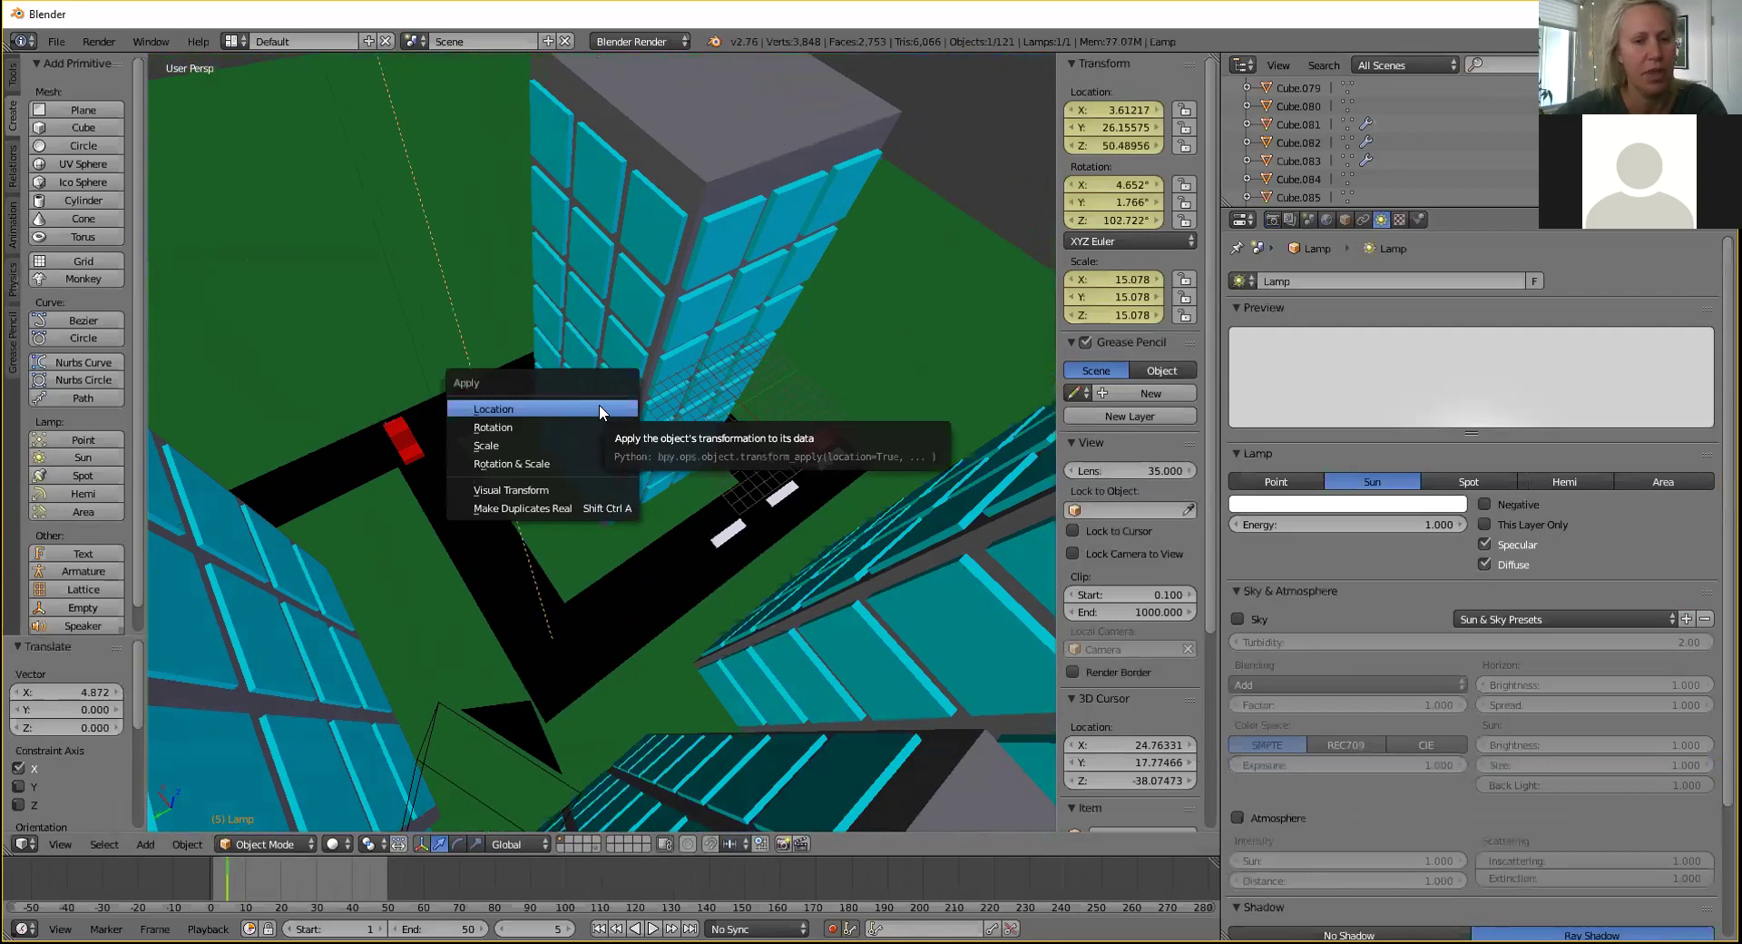
left_click(690, 505)
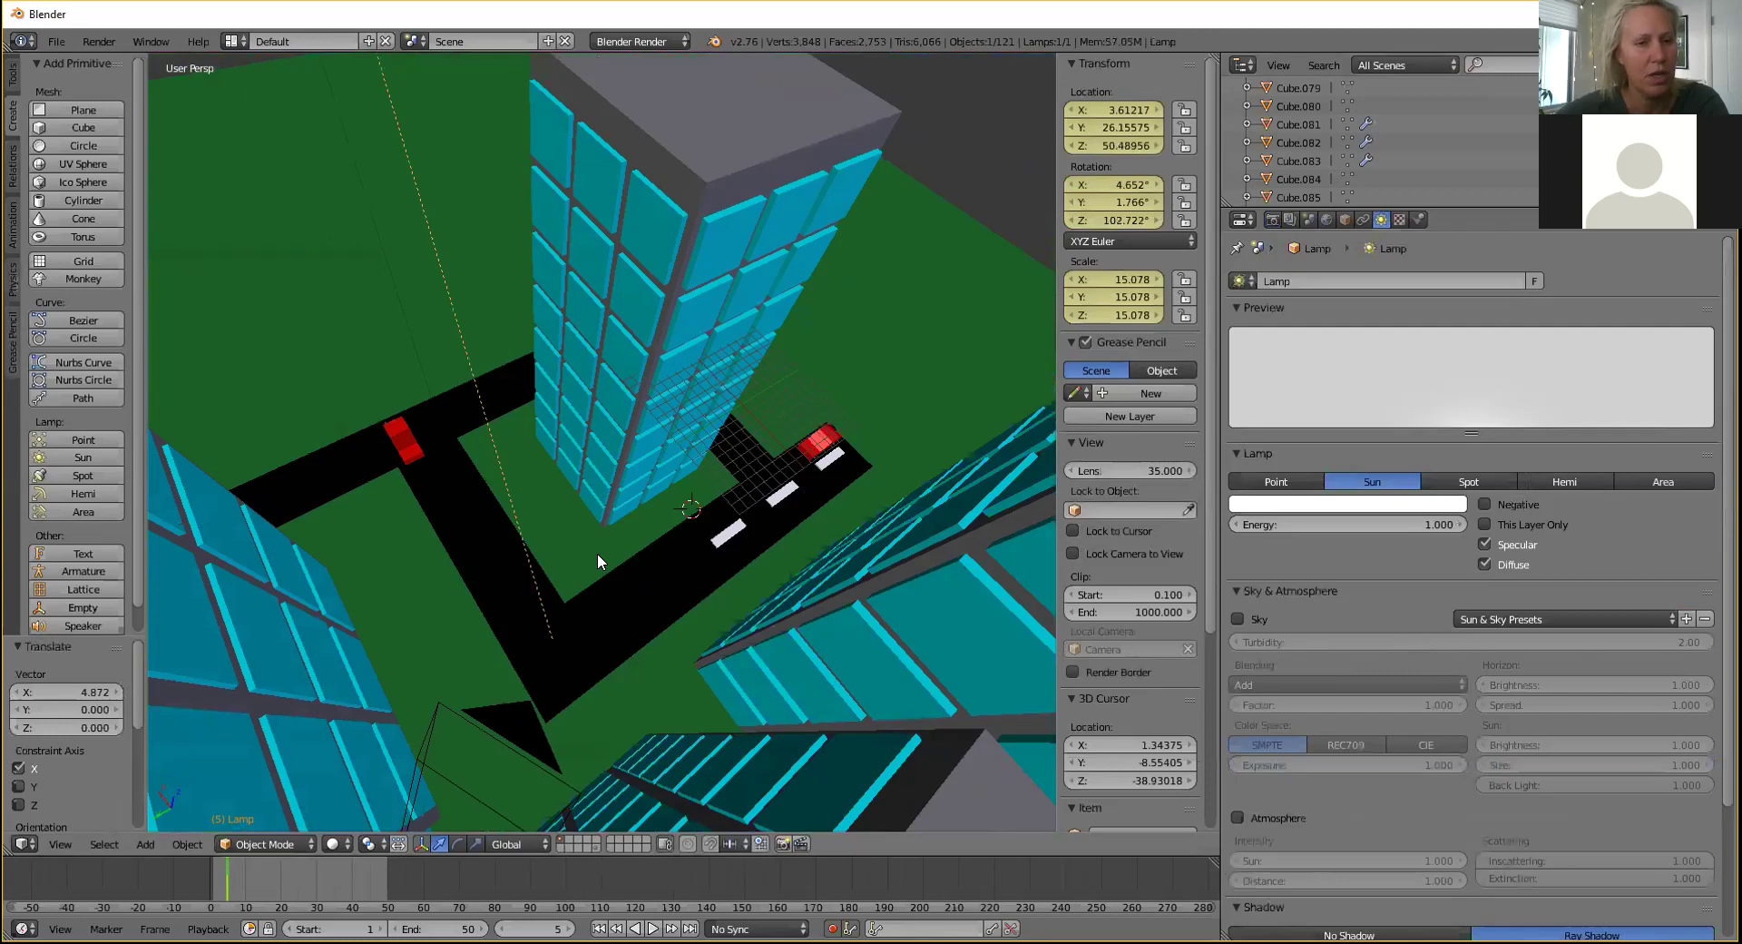
key("ctrl+alt+KP_0")
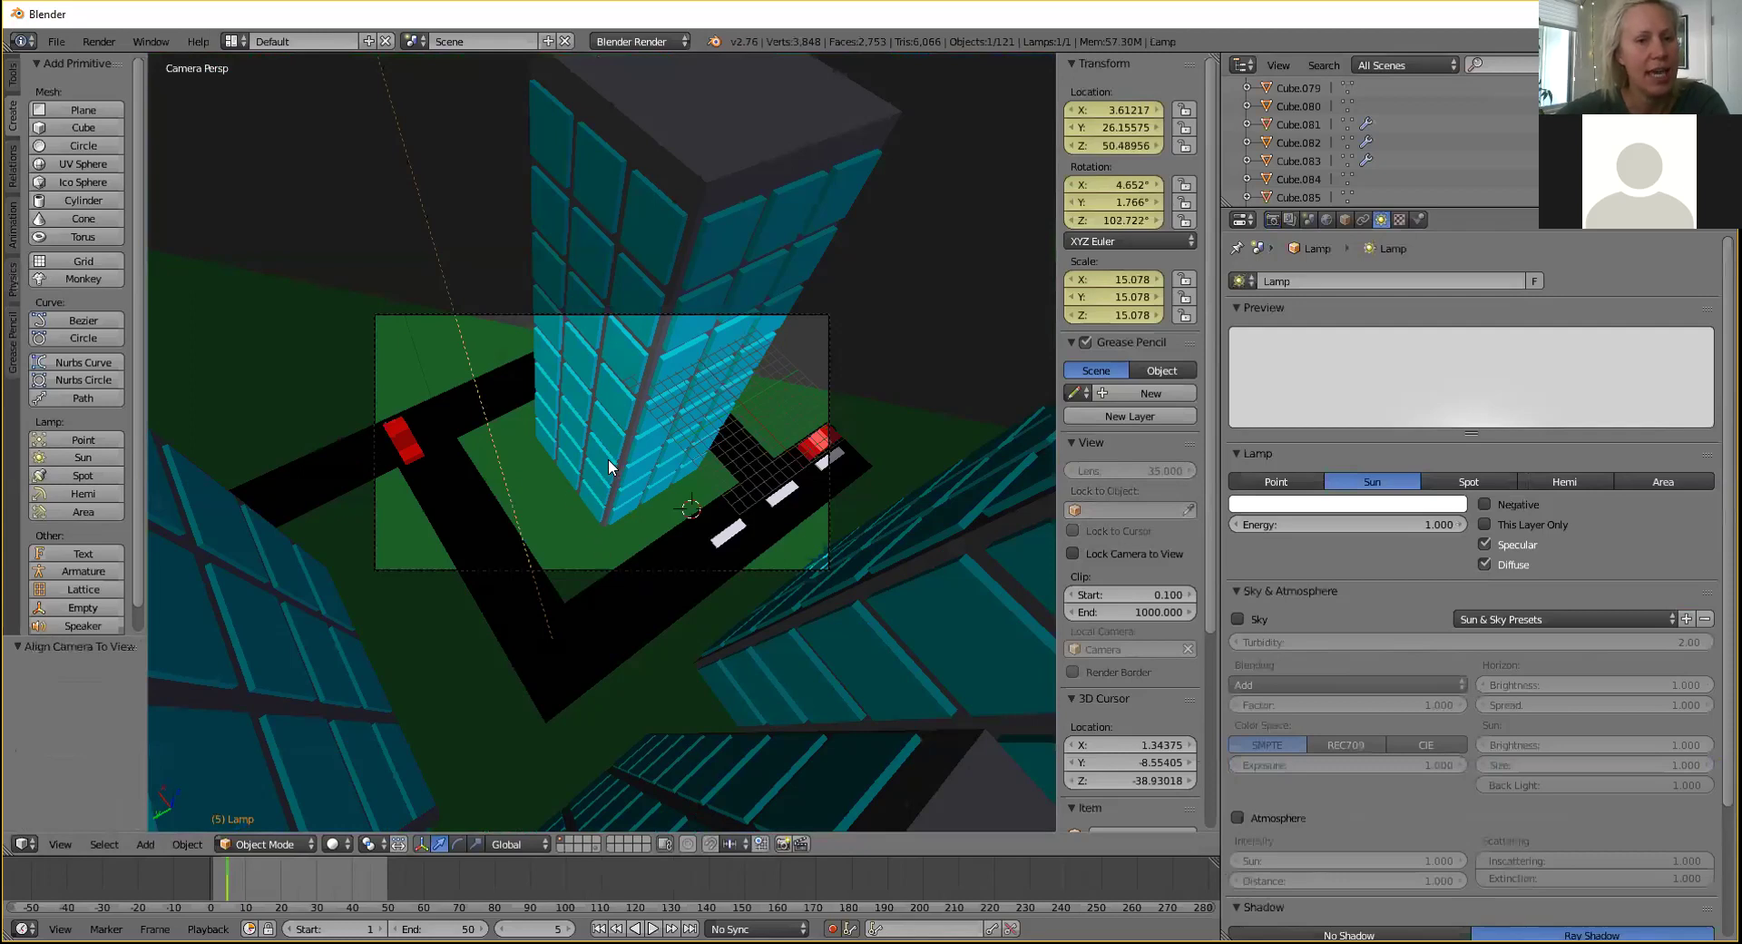
Lower the lamp slightly along its local Z, then select the camera.
key("g")
key("z")
key("z")
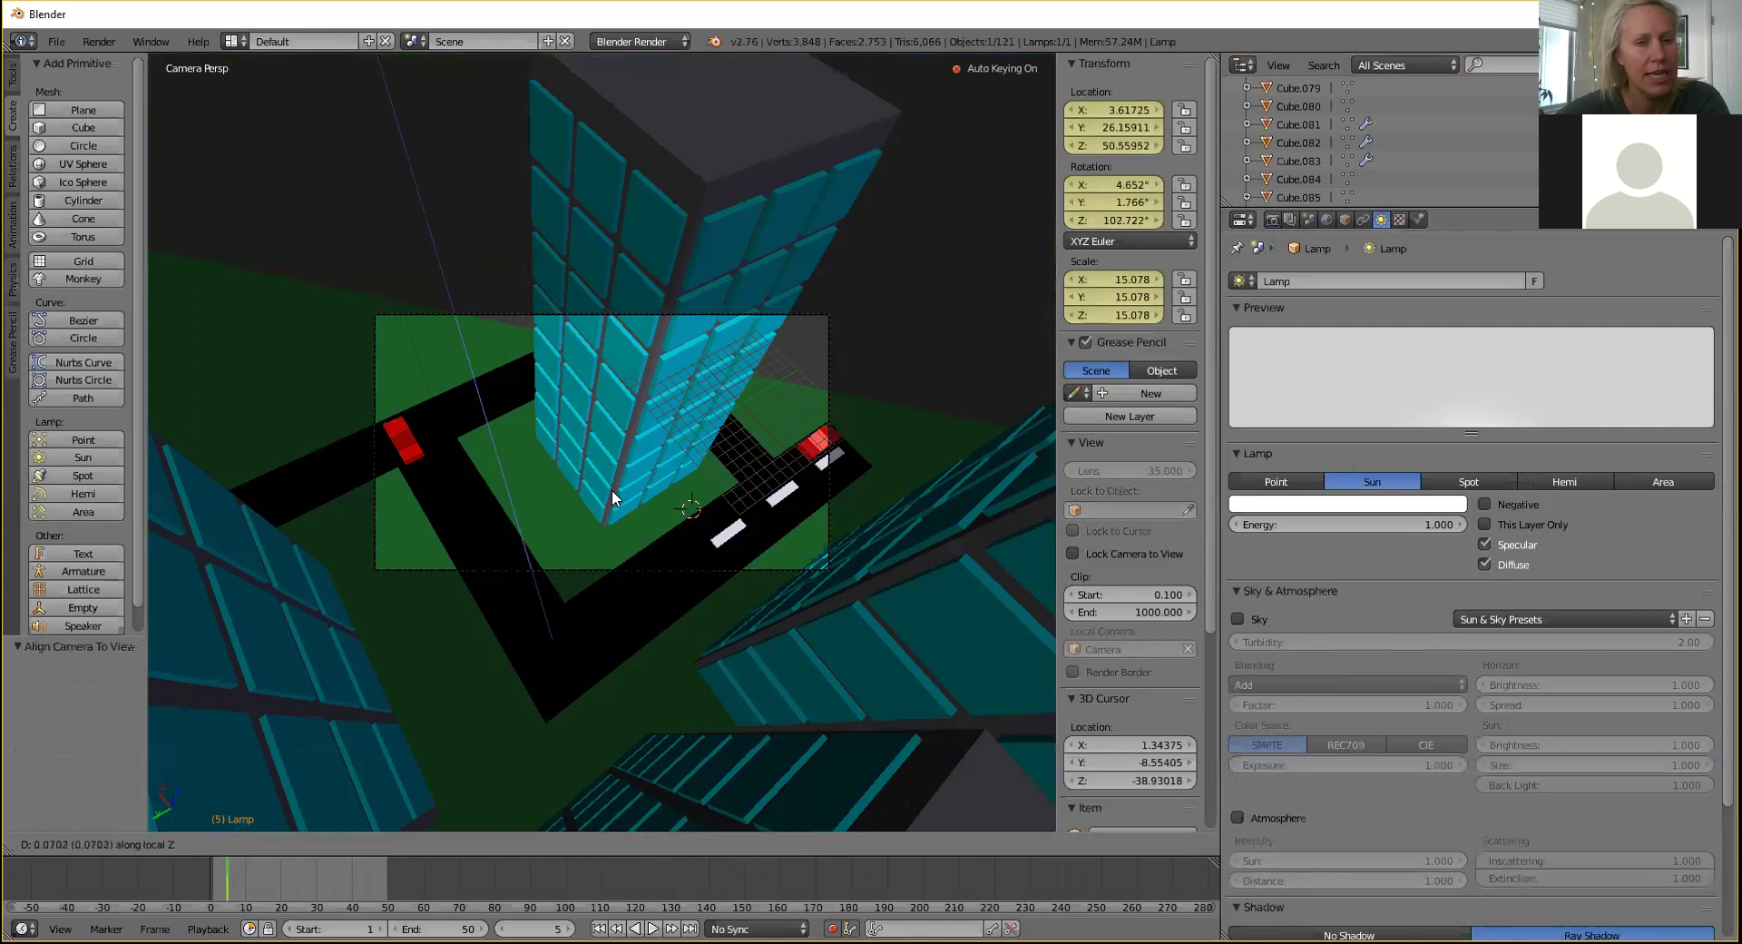
key("Escape")
left_click(571, 451)
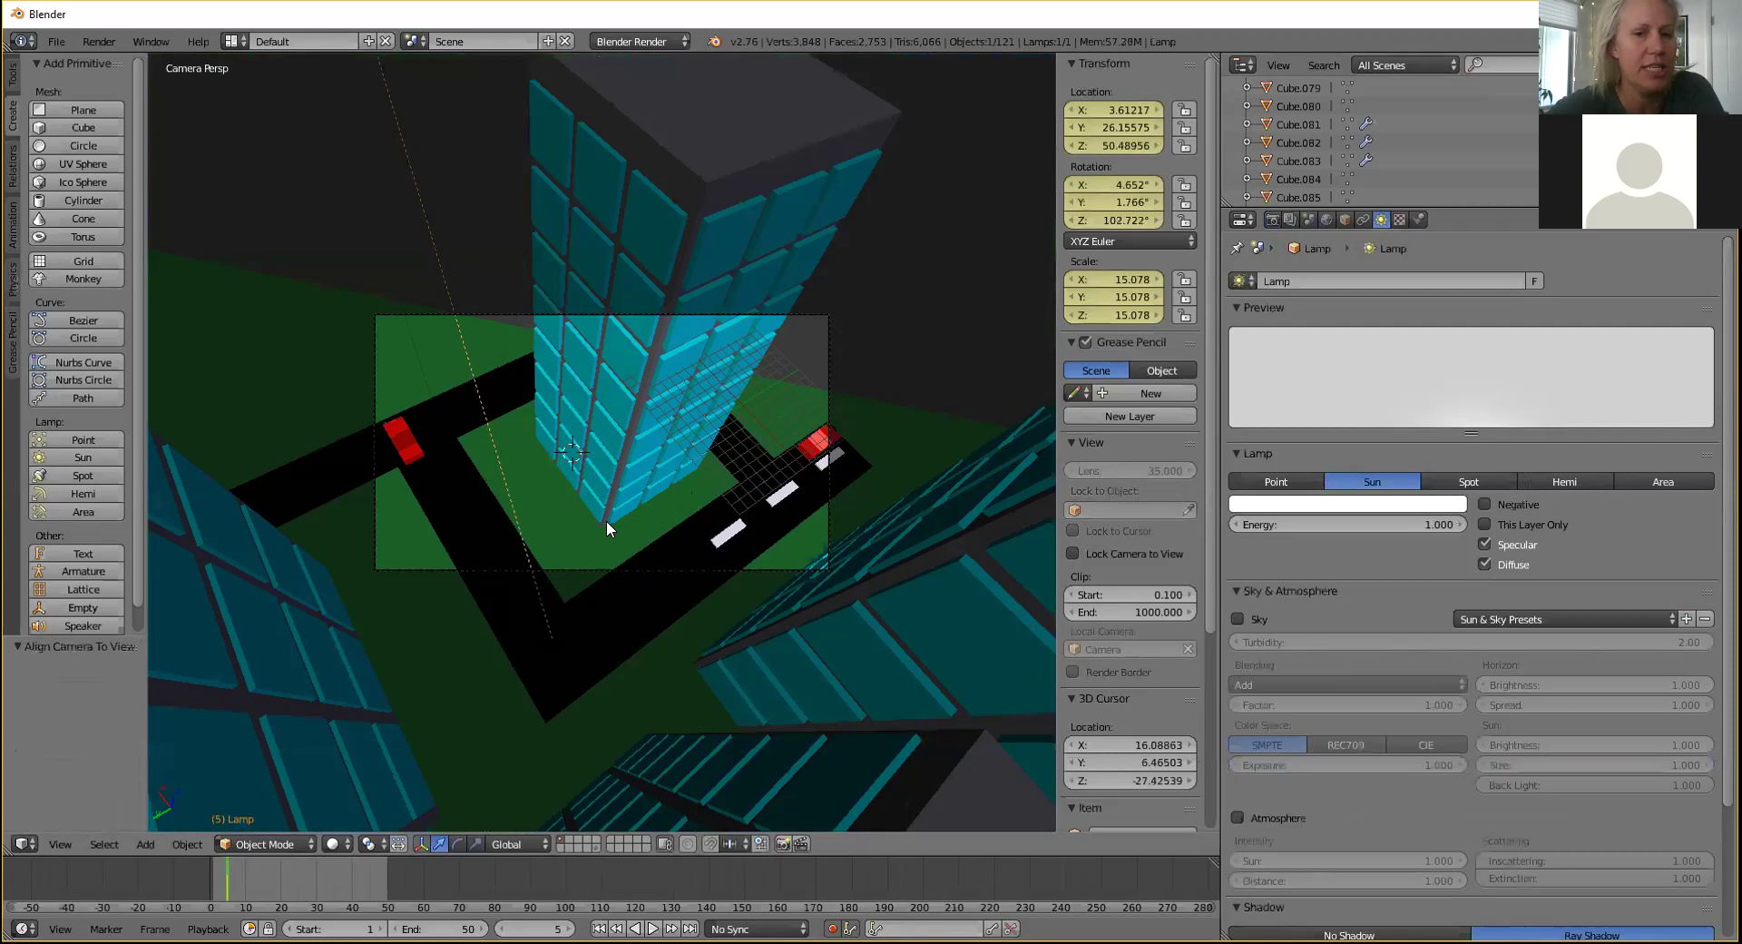
key("g")
key("z")
key("z")
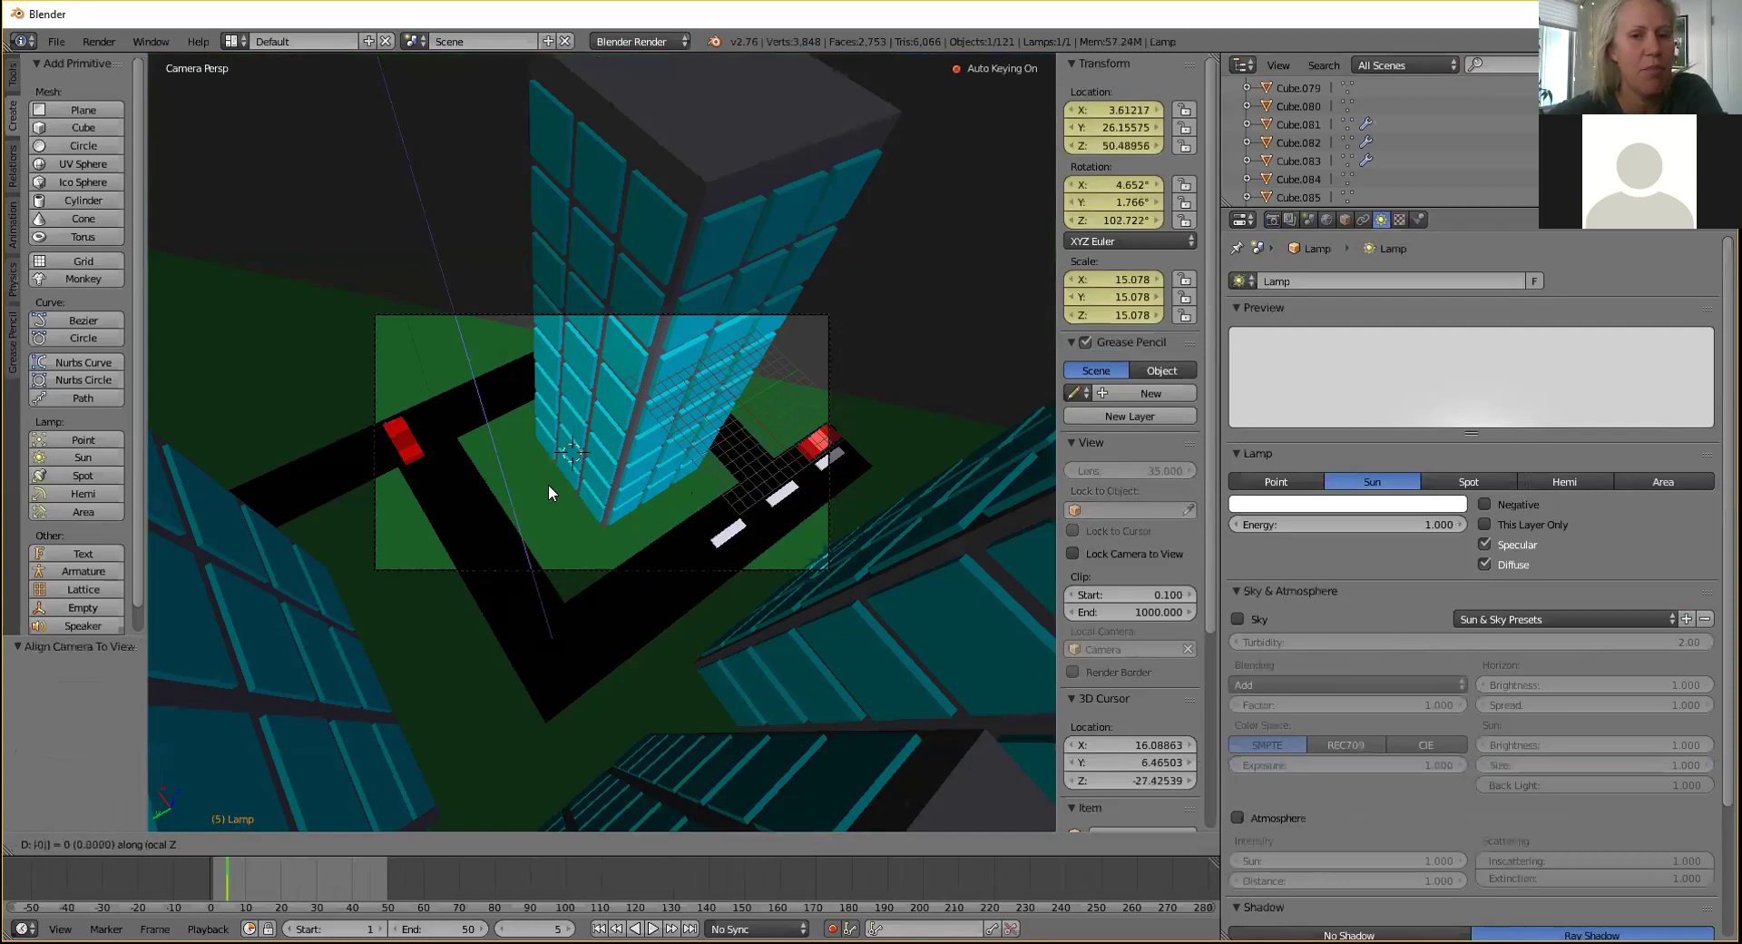
left_click(508, 575)
right_click(500, 566)
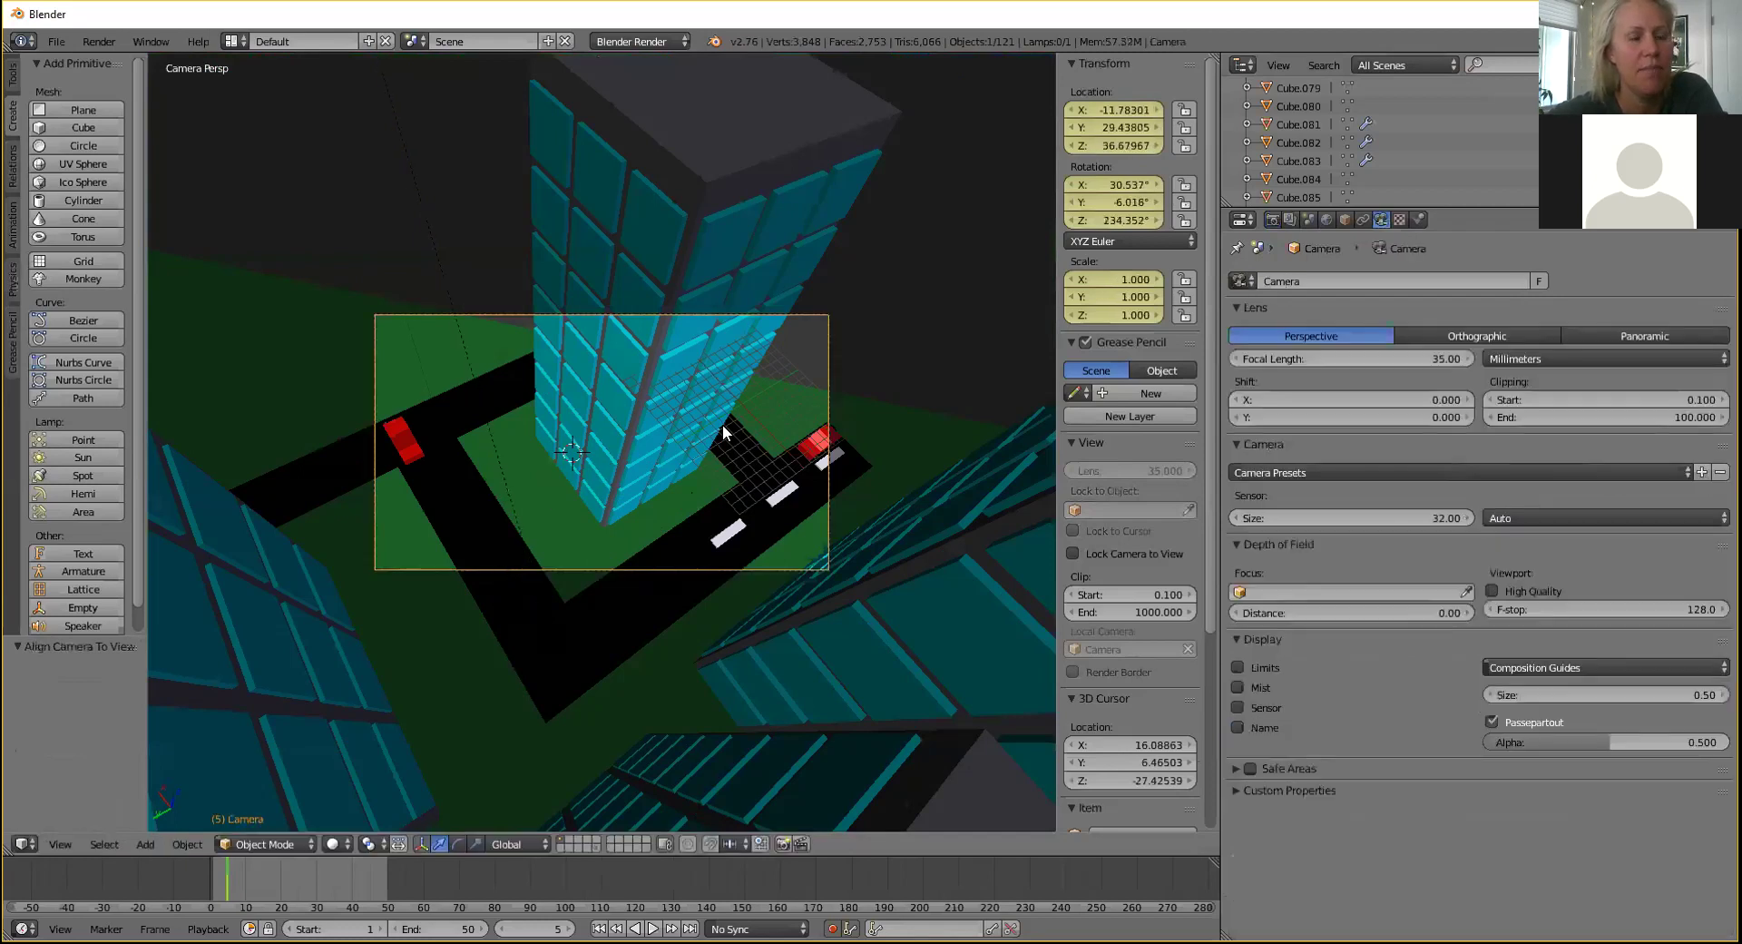
Move the camera along its local Z axis and tilt it toward the road corner.
key("g")
key("z")
key("z")
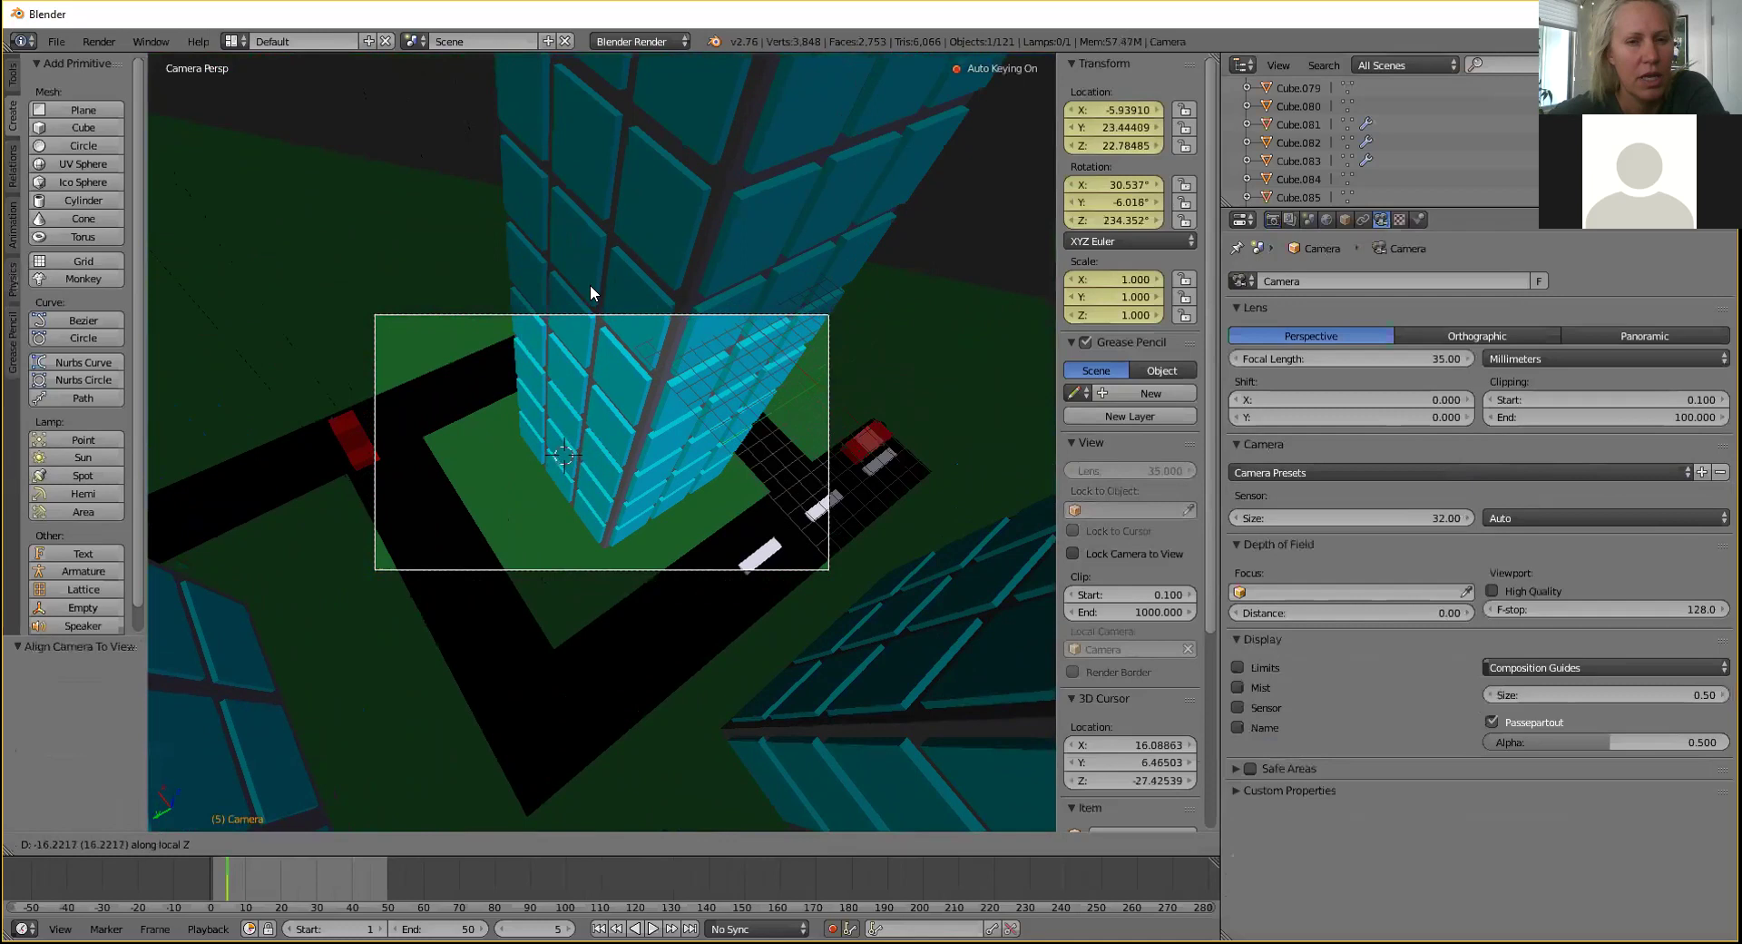
left_click(591, 389)
key("r")
key("r")
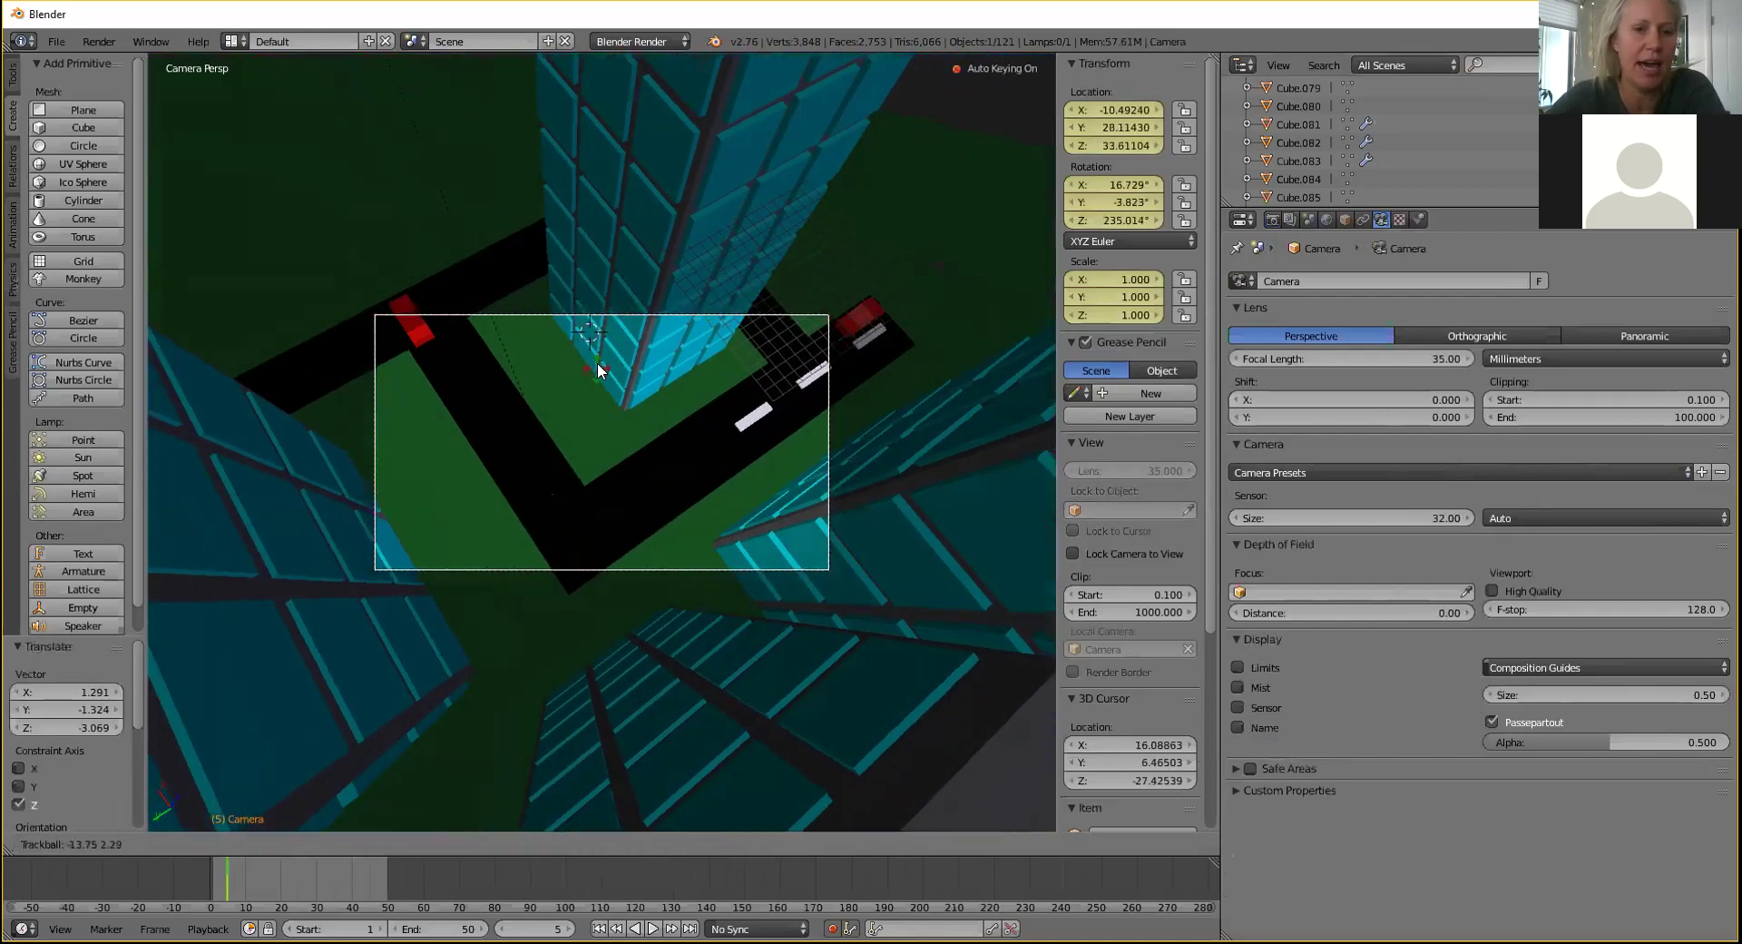
left_click(595, 367)
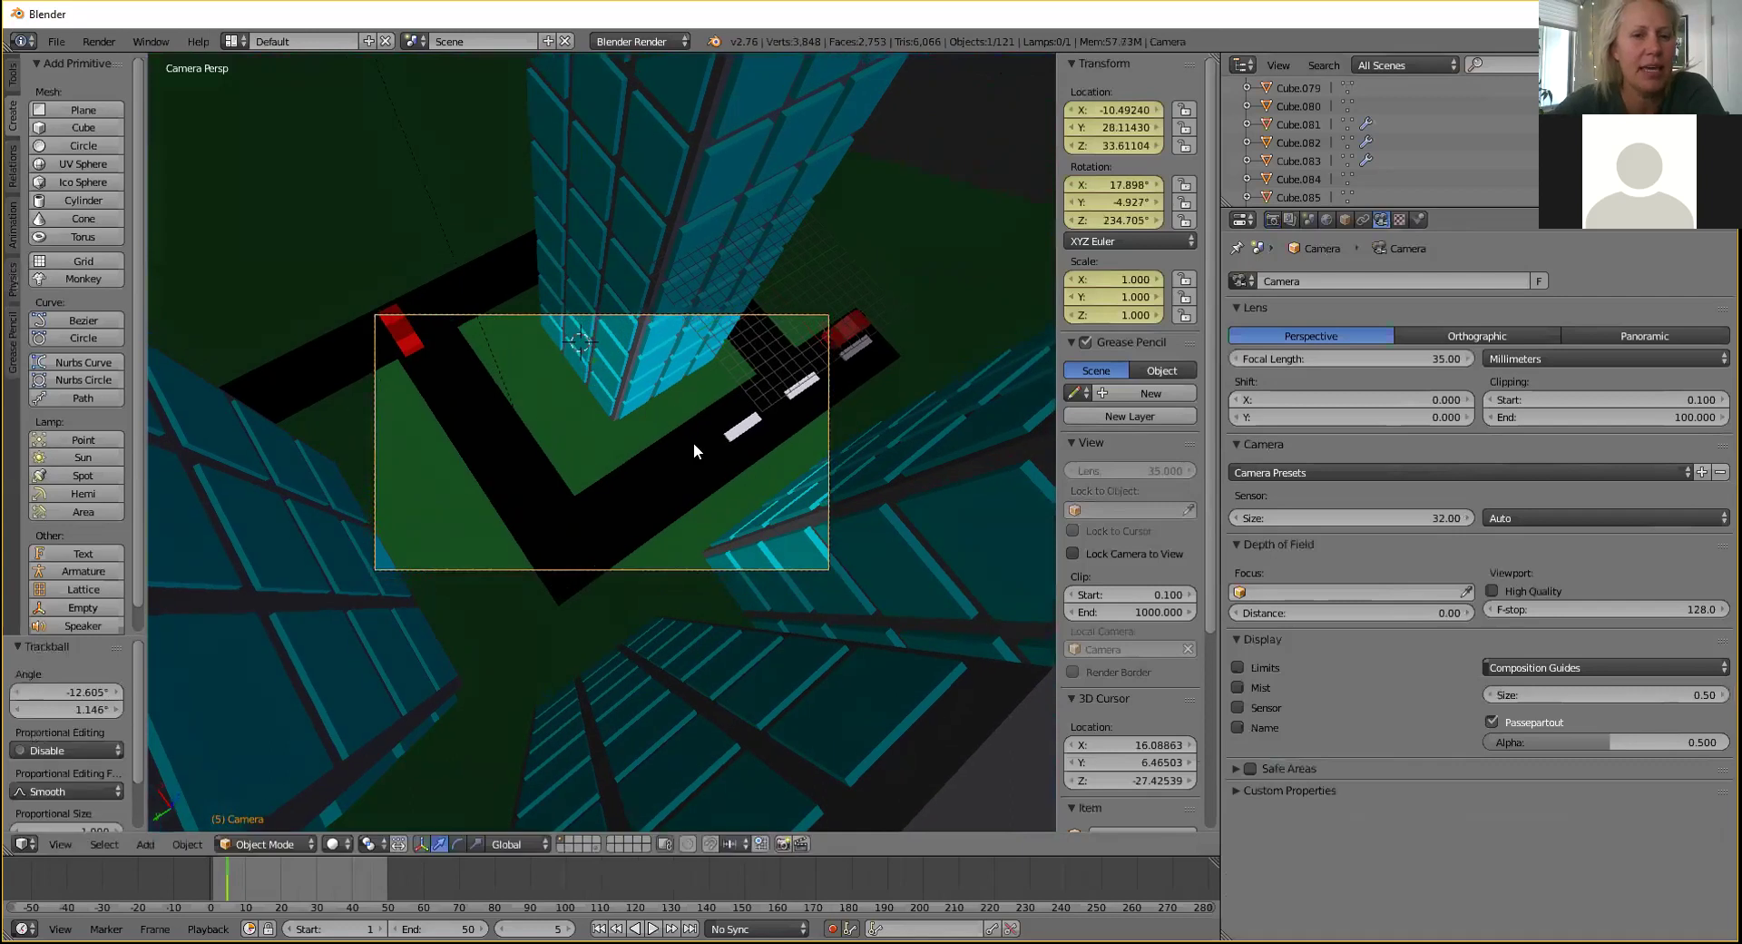
Bring the camera closer along local Z and check the framing through the camera view.
key("g")
key("z")
key("z")
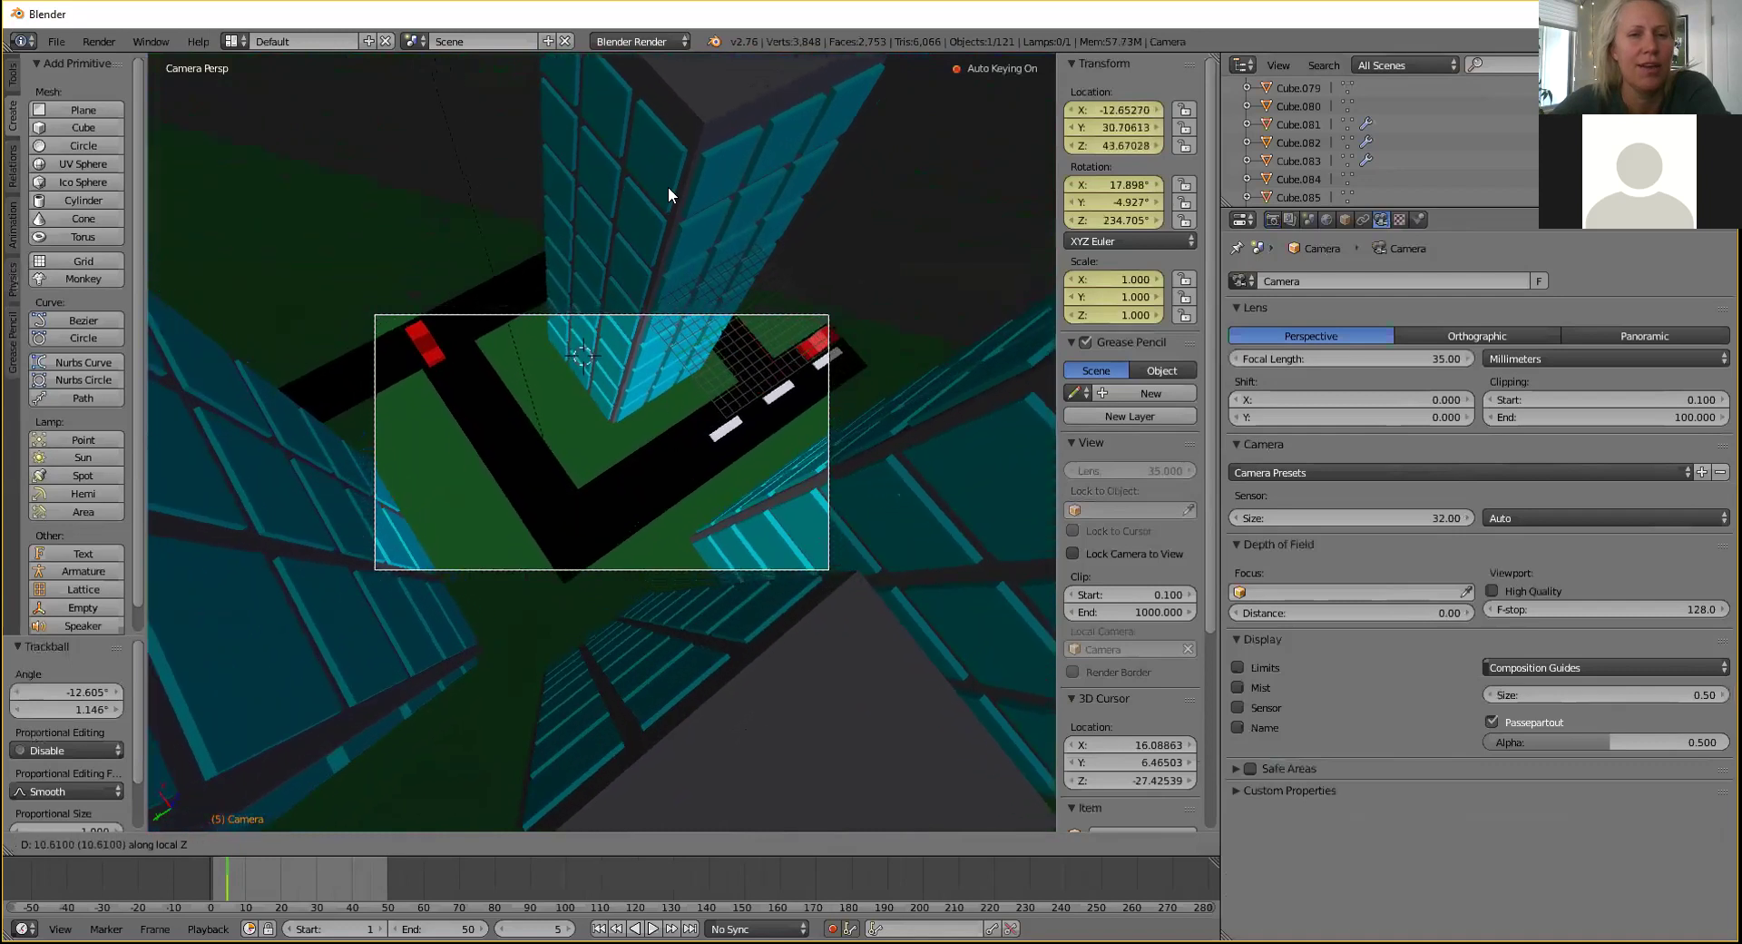
left_click(646, 428)
mouse_move(647, 427)
middle_mouse_down()
mouse_move(663, 363)
mouse_move(650, 405)
middle_mouse_up()
key("KP_0")
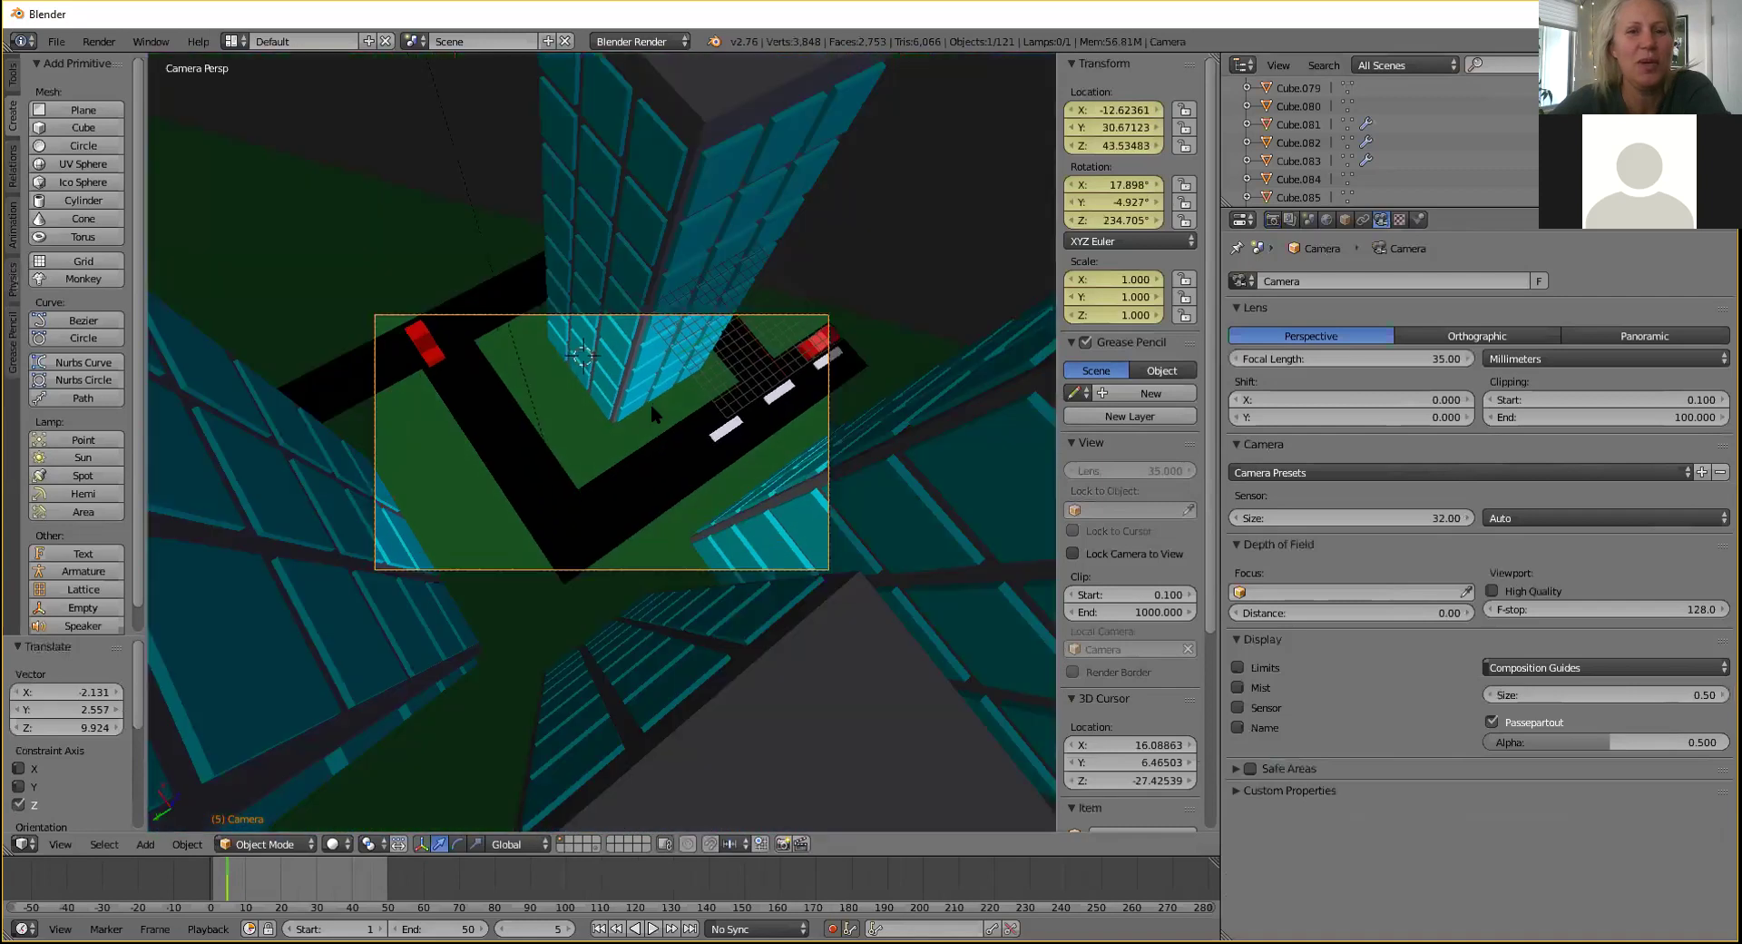
key("KP_0")
key("KP_0")
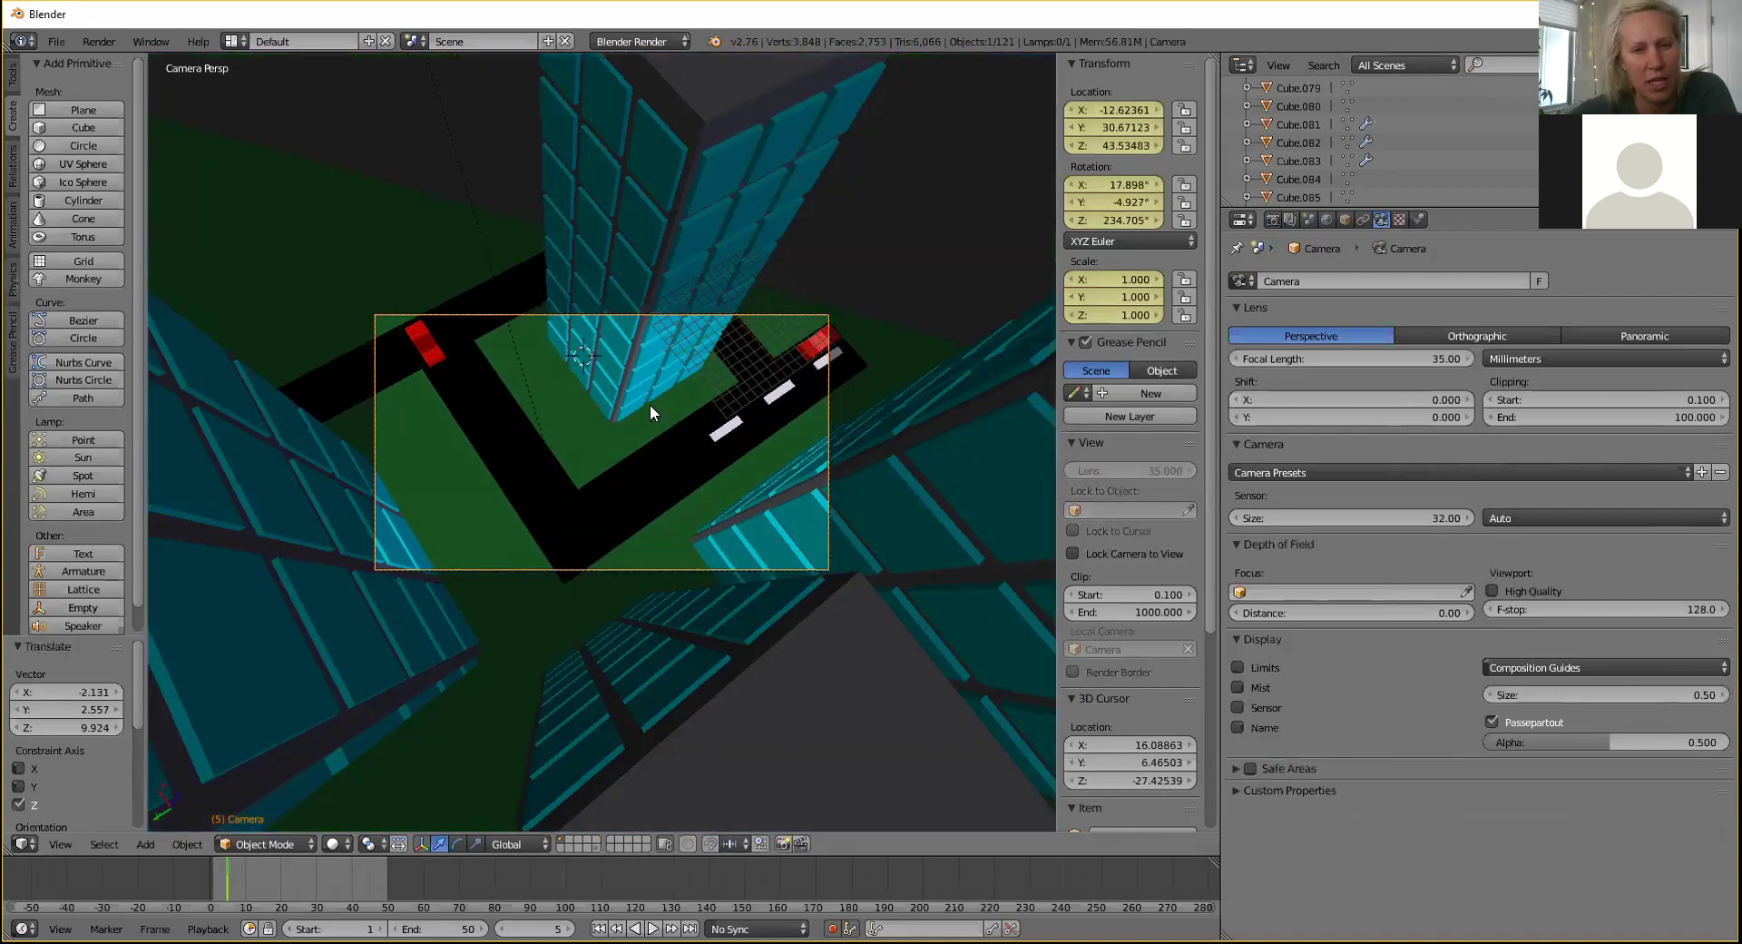
Set the final camera position near X -11.16, Y 28.91, Z 36.70 and show Render settings.
key("g")
key("z")
key("z")
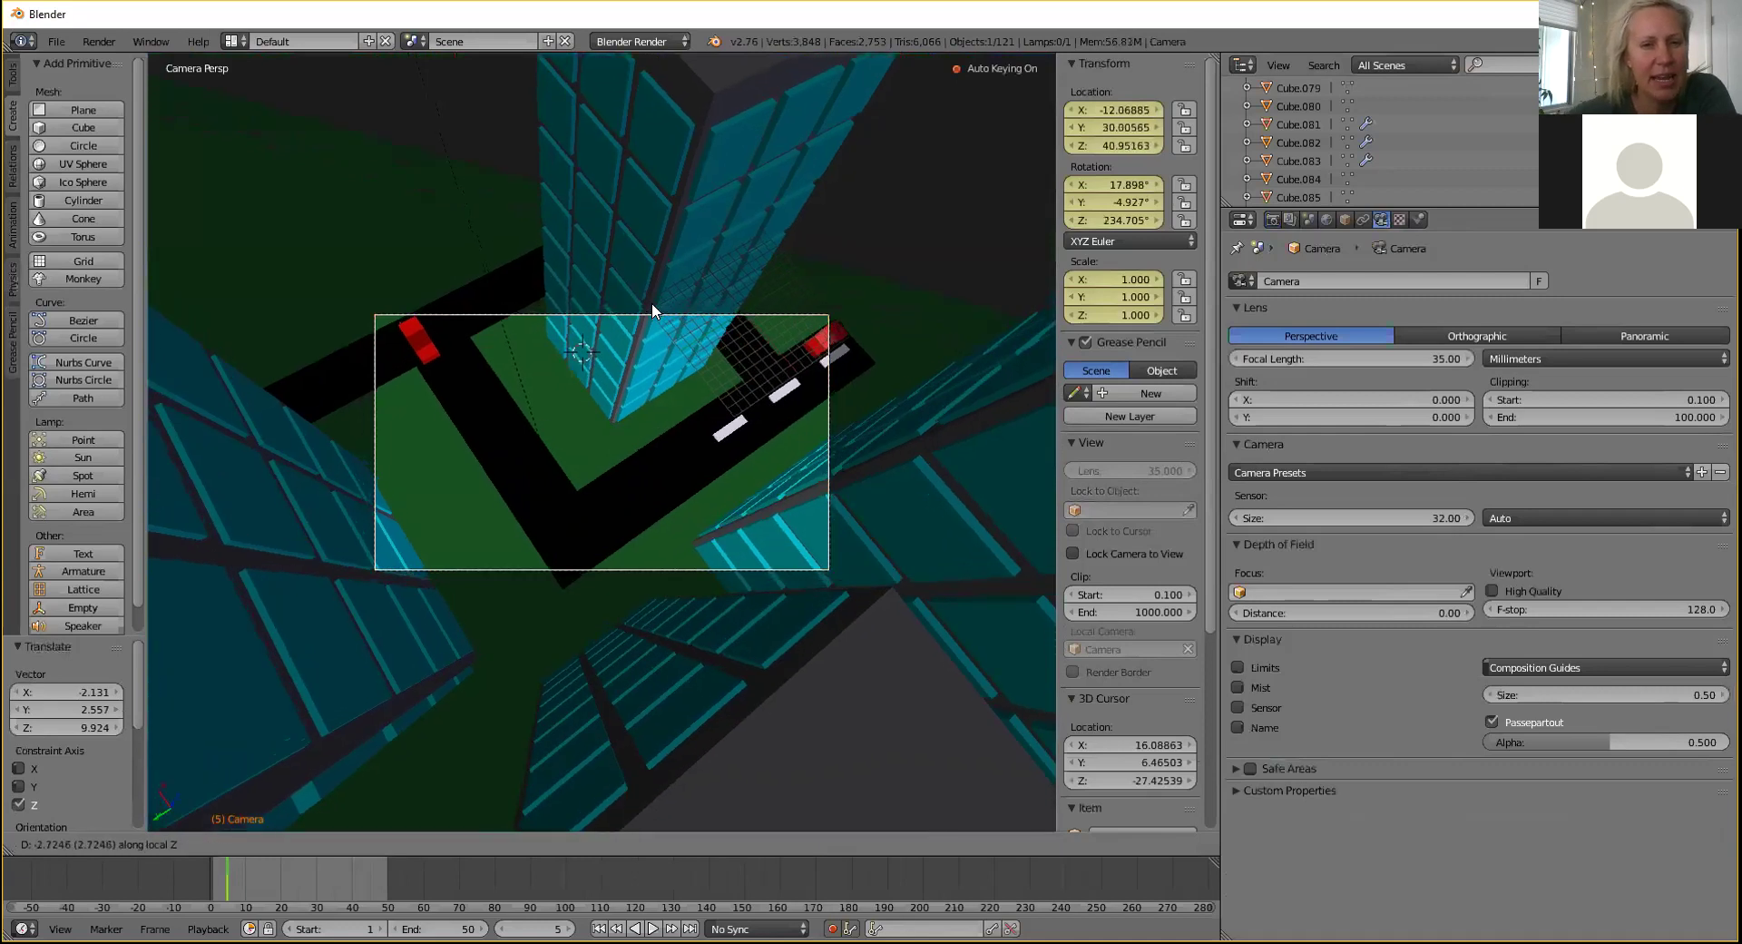
left_click(712, 388)
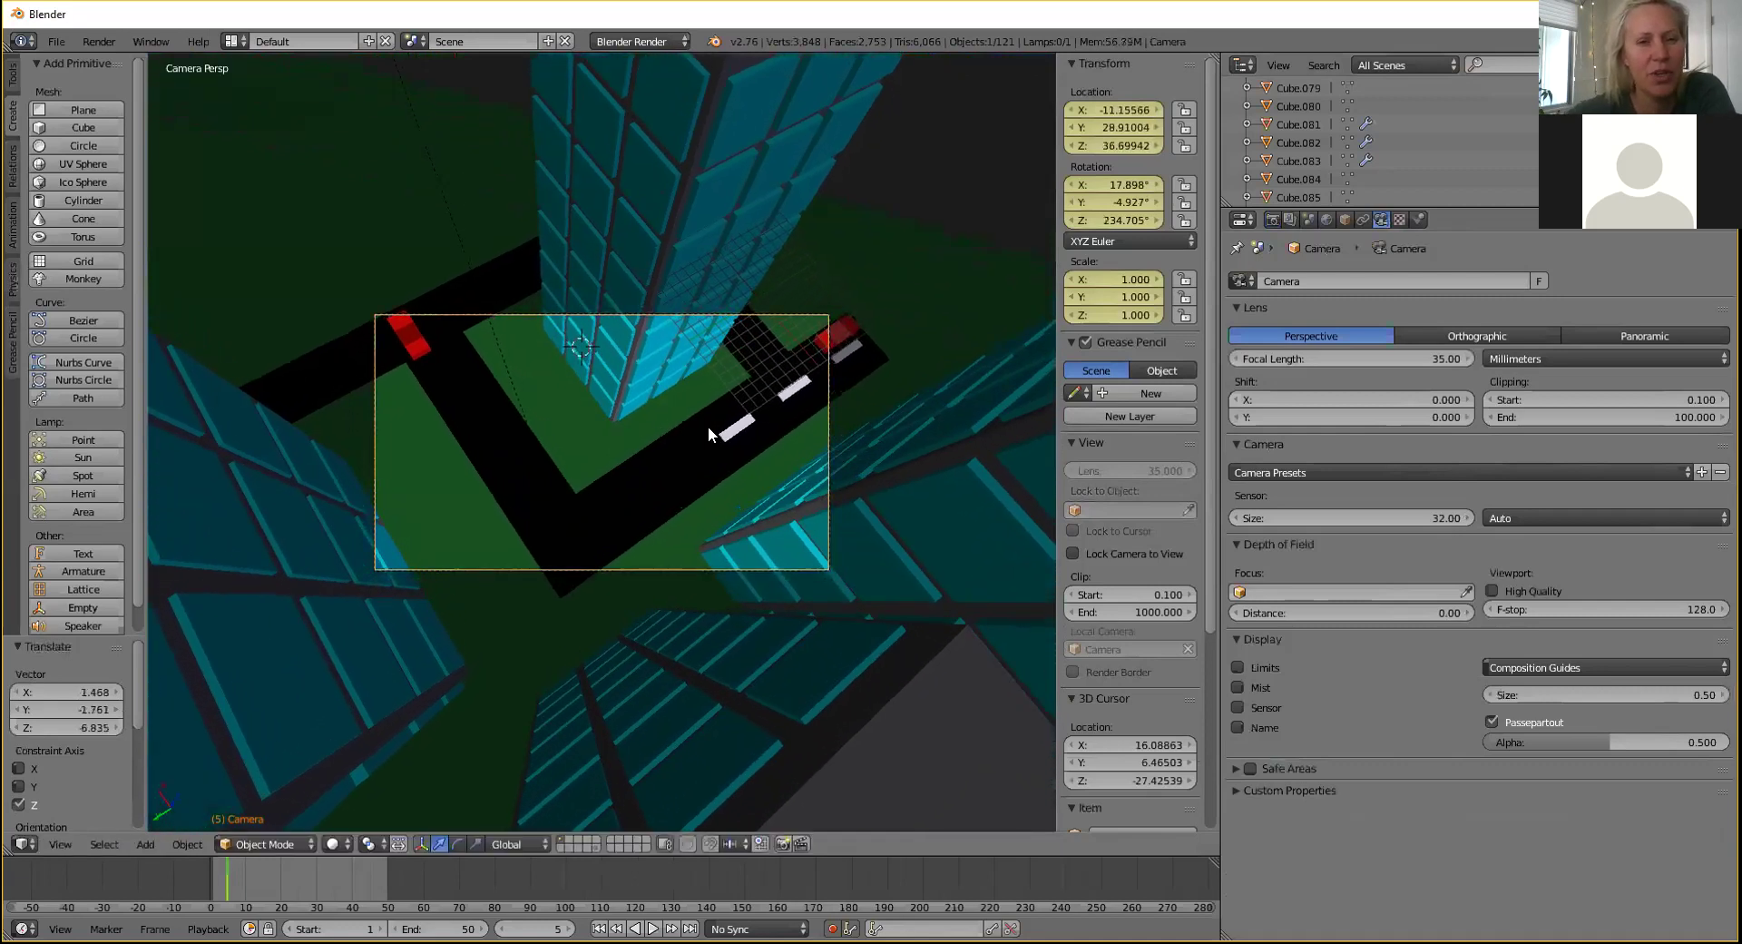
middle_click_drag(706, 427, 823, 334)
left_click(1273, 220)
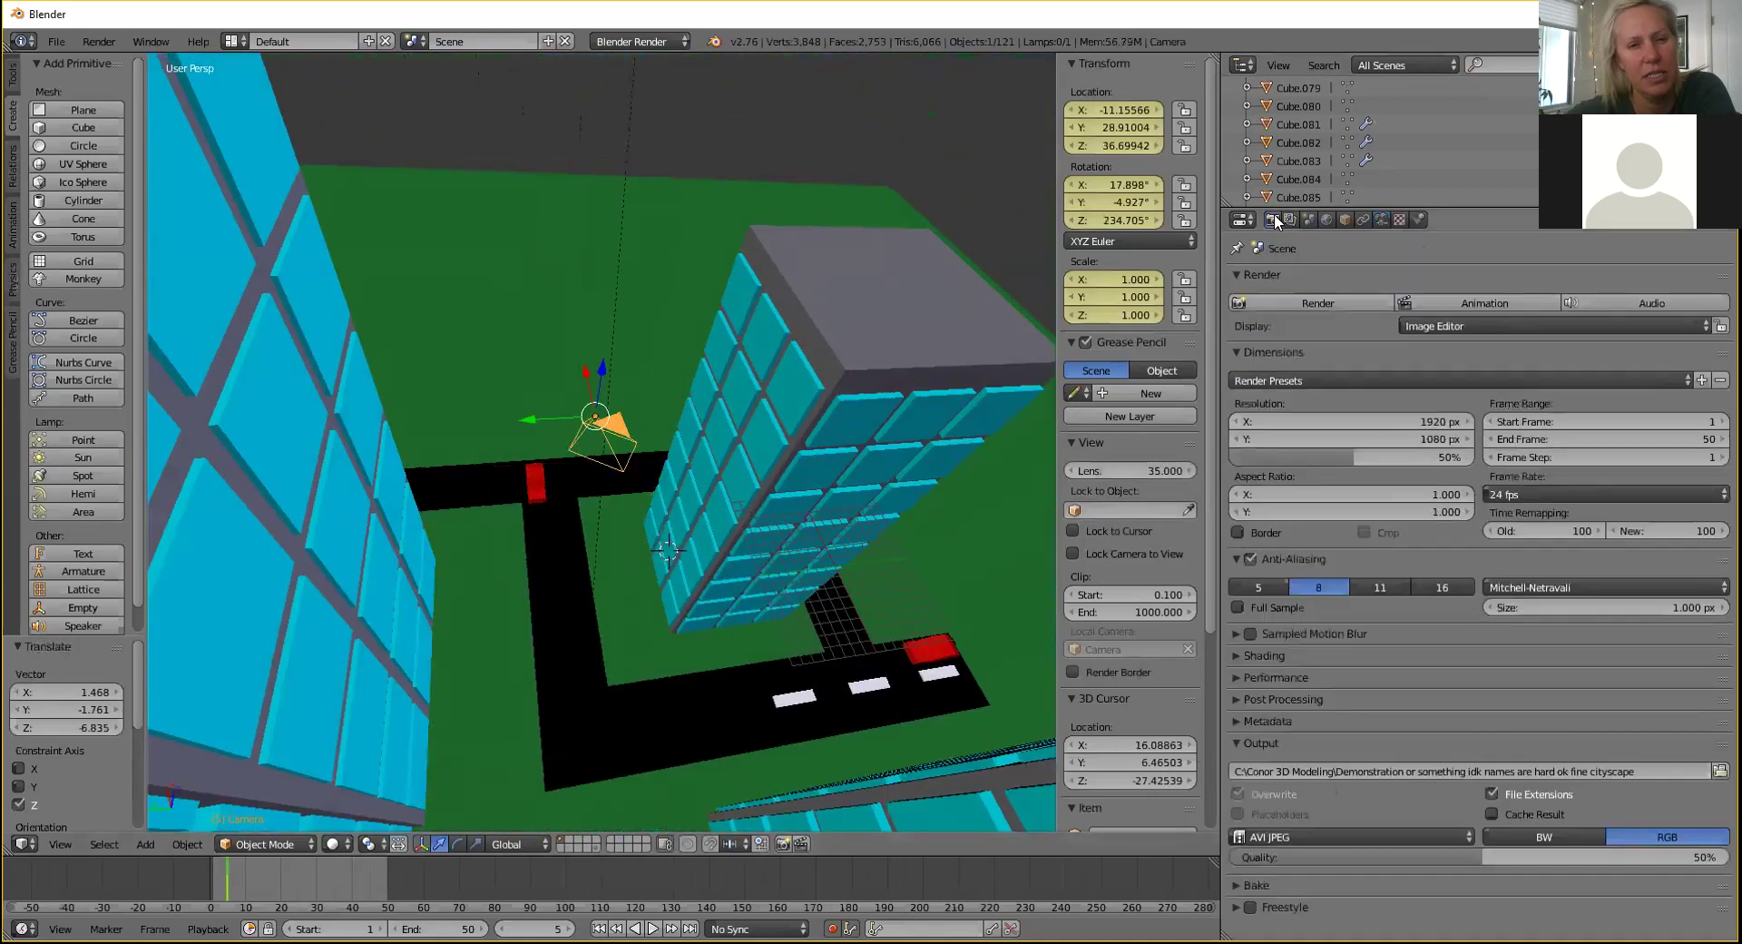
Render all 50 animation frames, ending on the road corner with both red cars.
left_click(1419, 302)
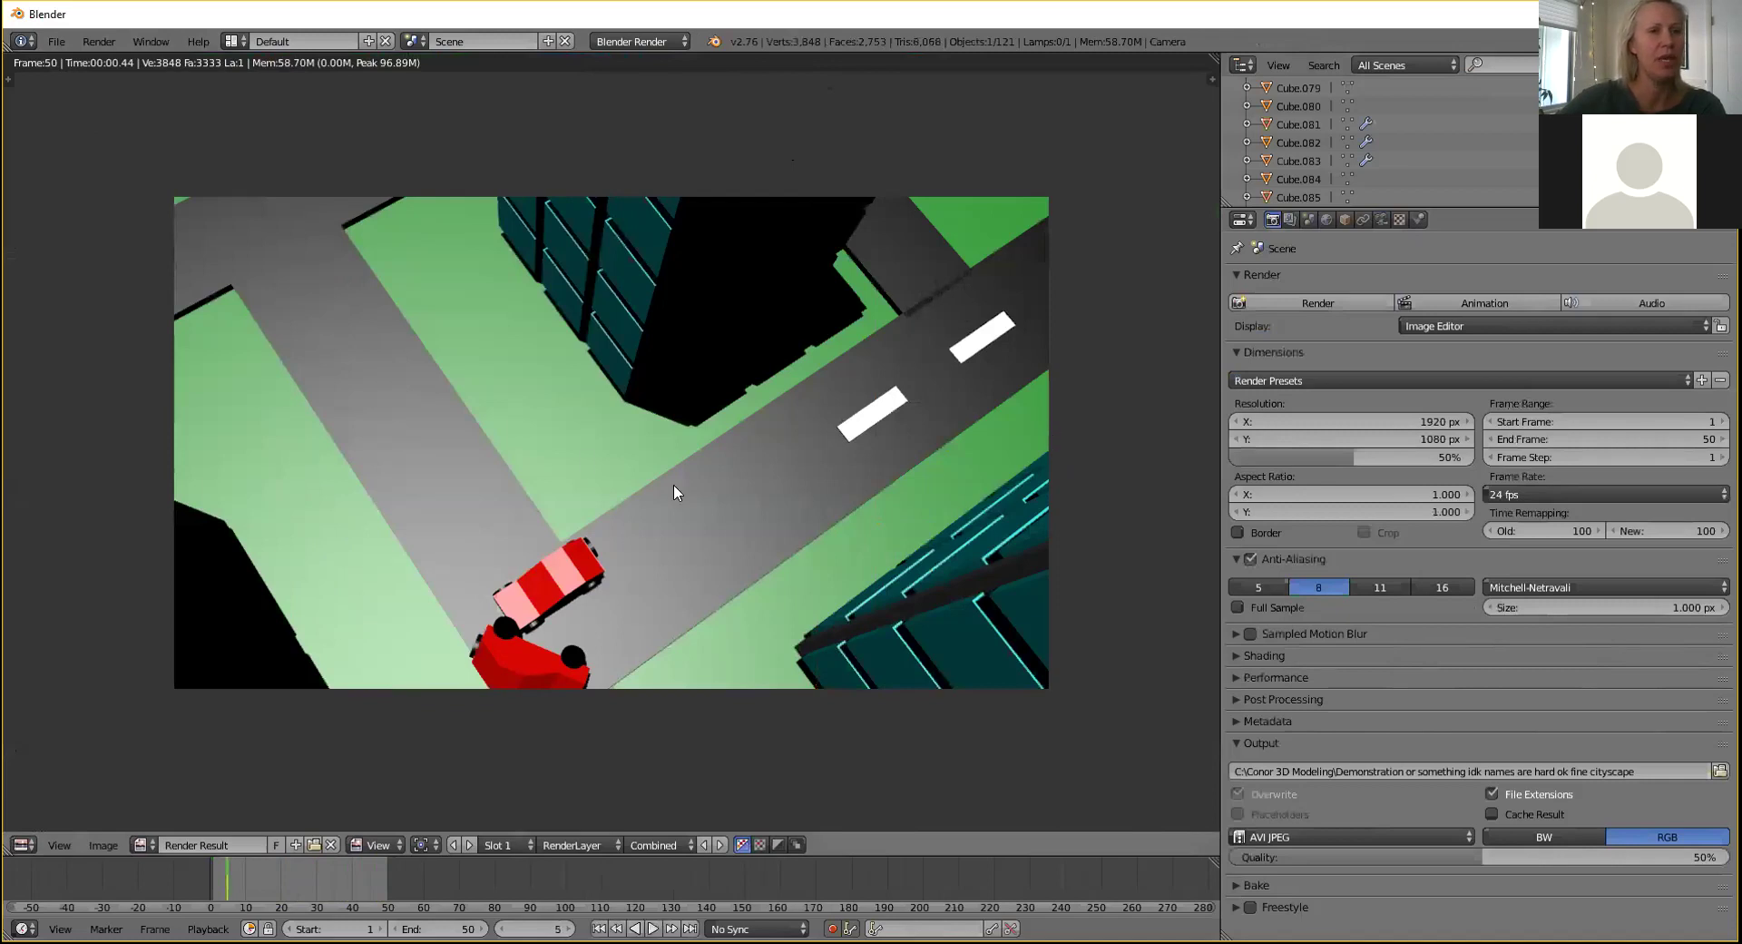
left_click(111, 42)
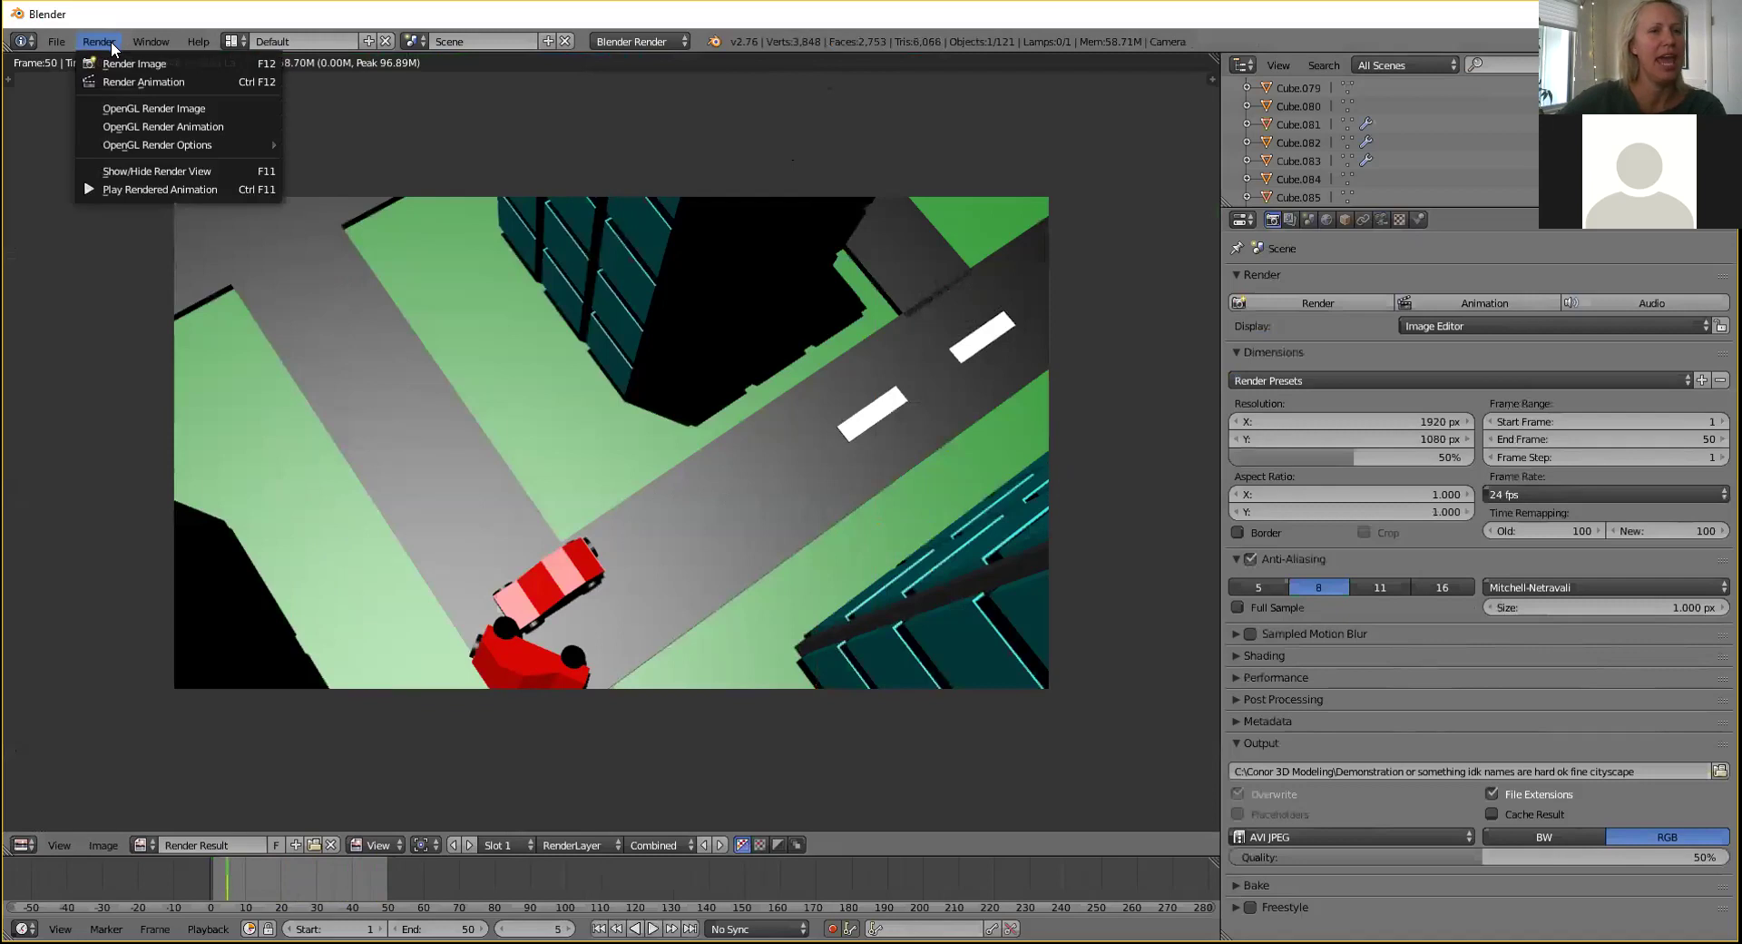
Play back the rendered cityscape0001-0050.avi animation, then close the player window.
left_click(111, 38)
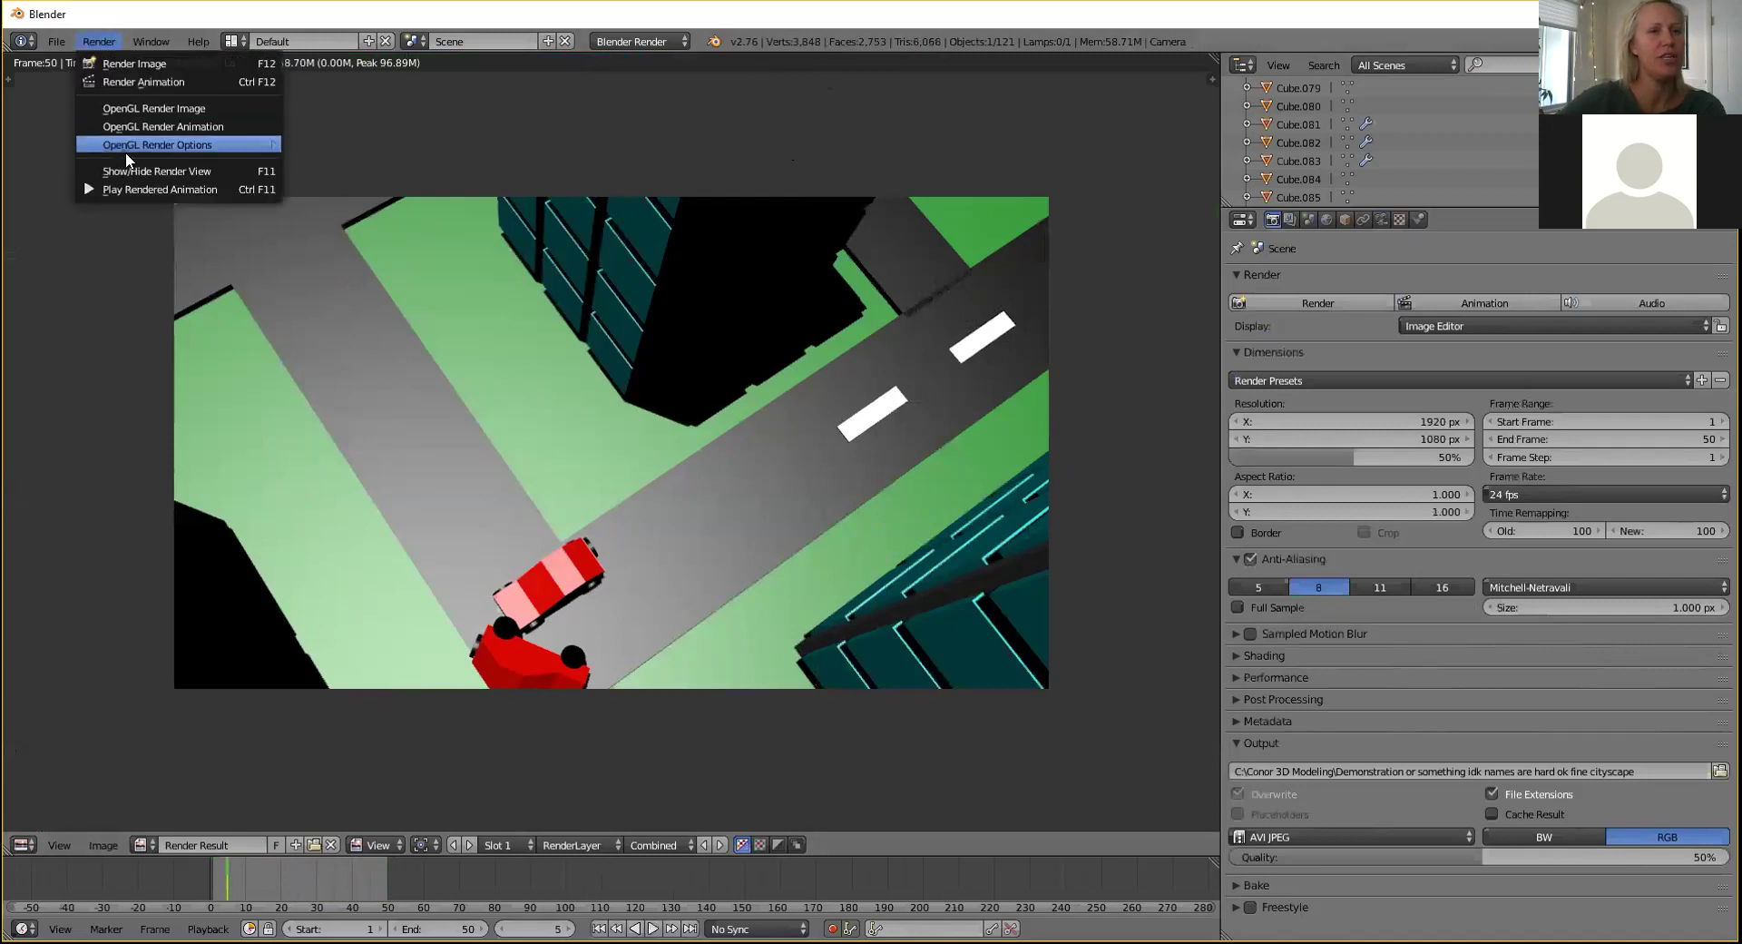
left_click(128, 187)
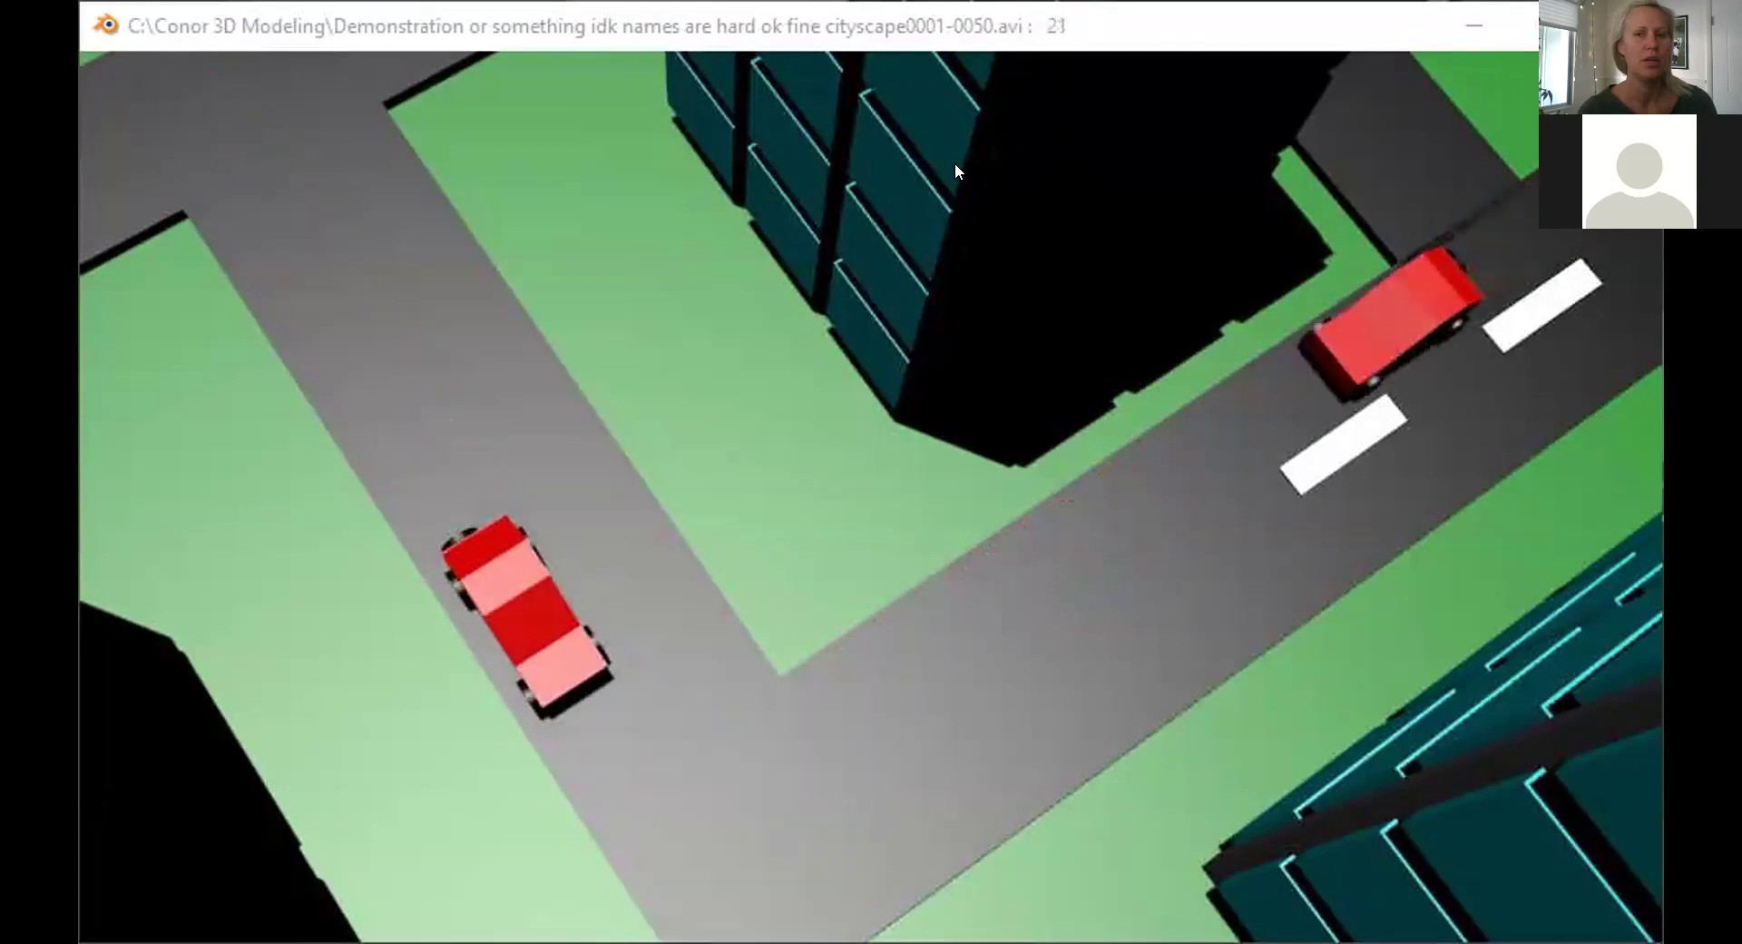
right_click(1028, 36)
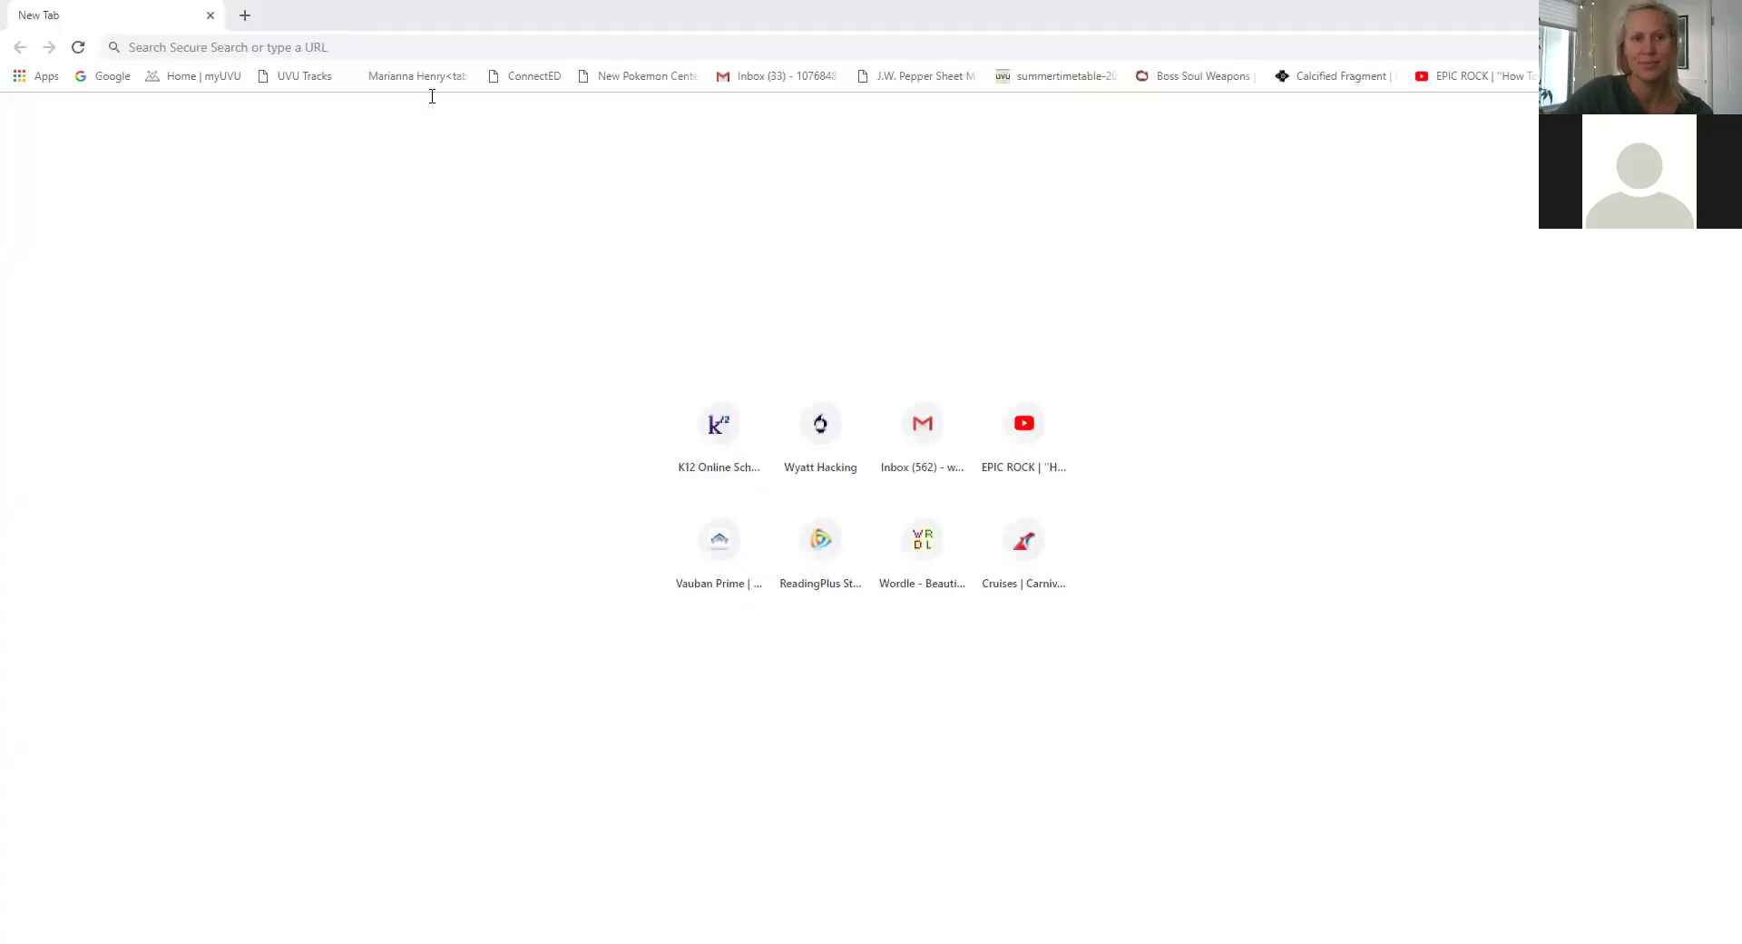
Go to YouTube, start a video upload, and decline creating a channel.
left_click(408, 47)
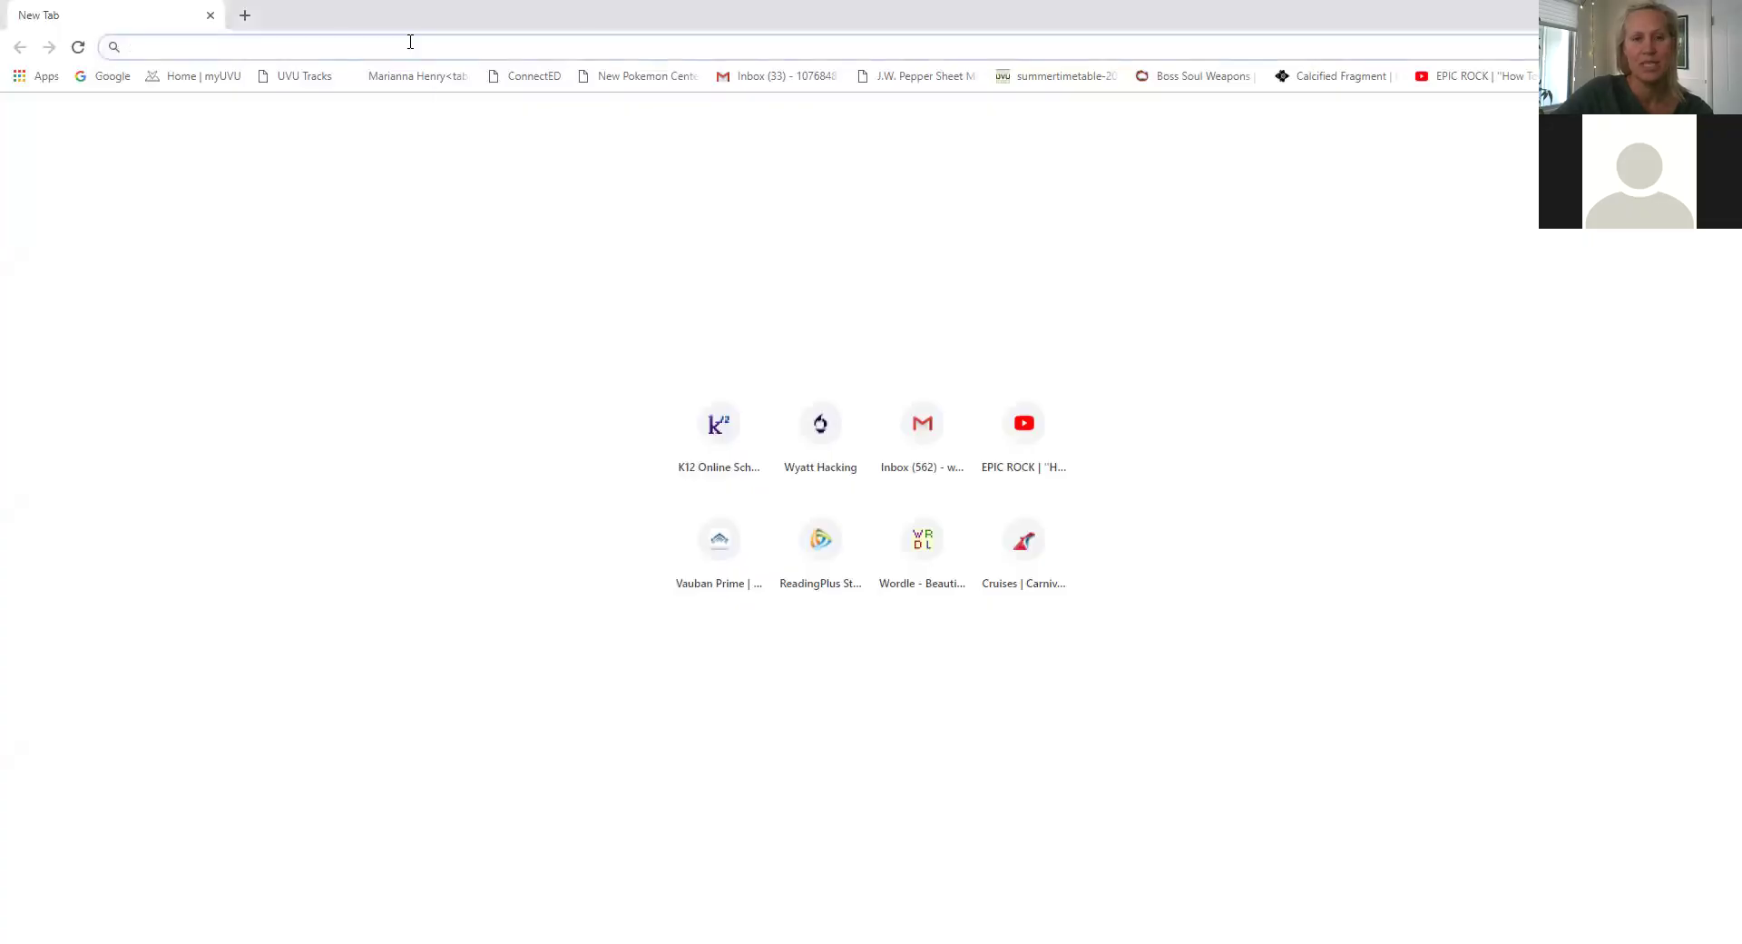
type("youtube.com")
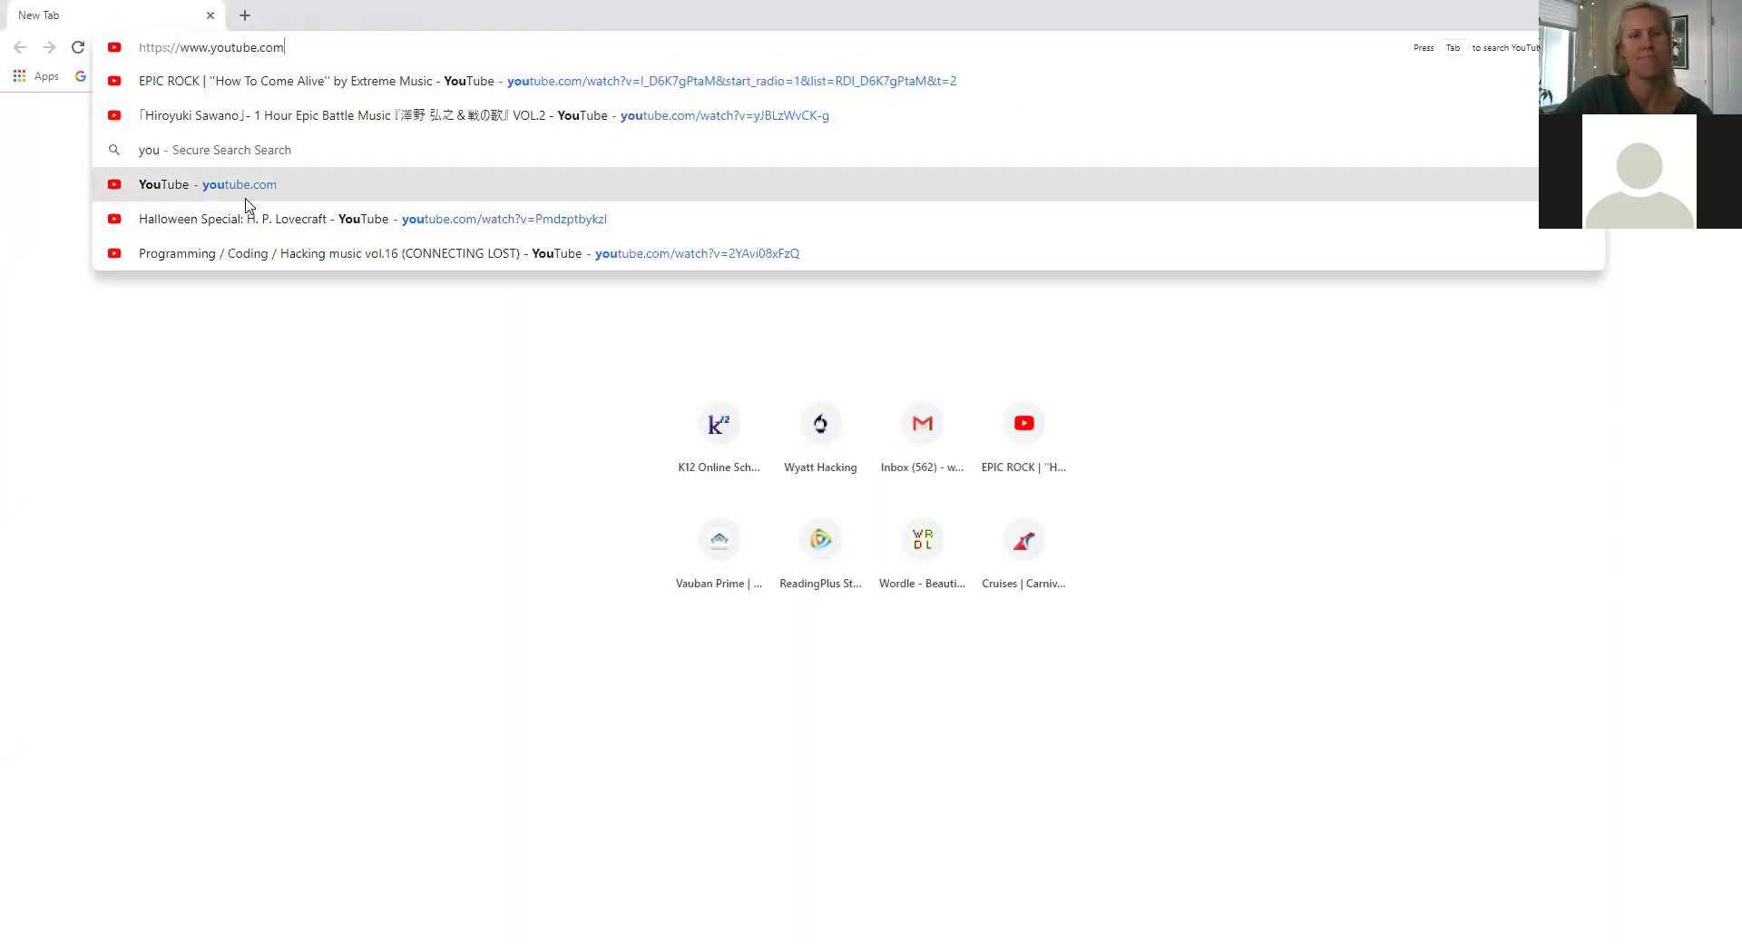
left_click(244, 186)
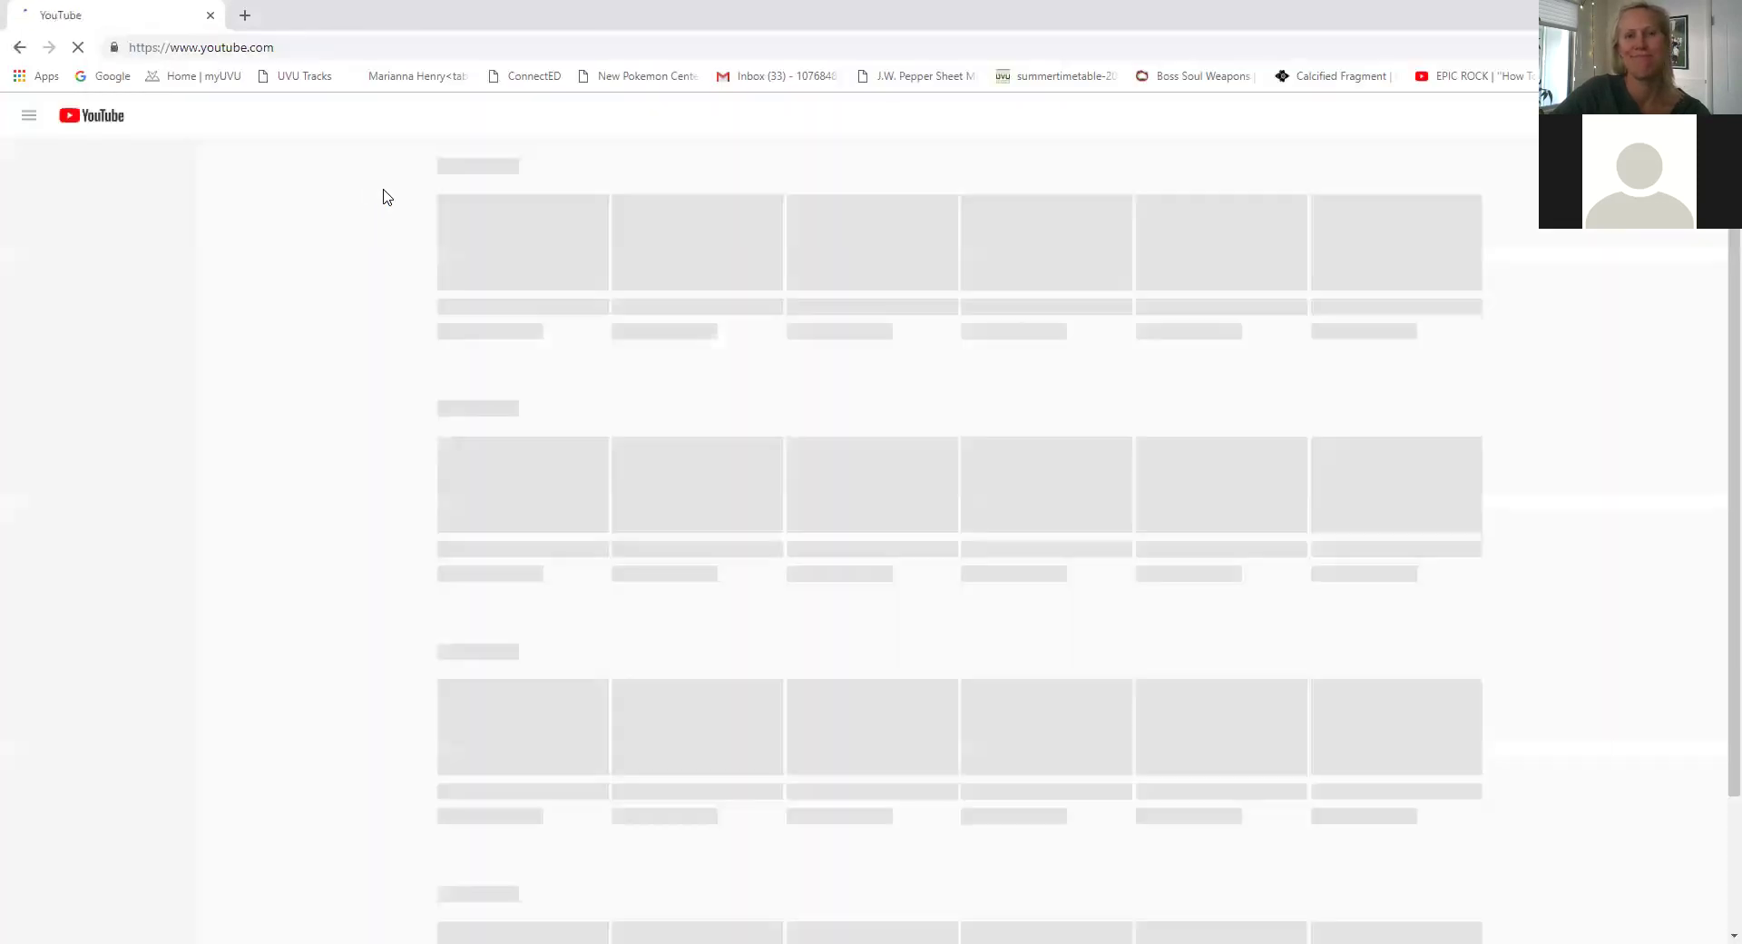
left_click(1525, 119)
left_click(1542, 155)
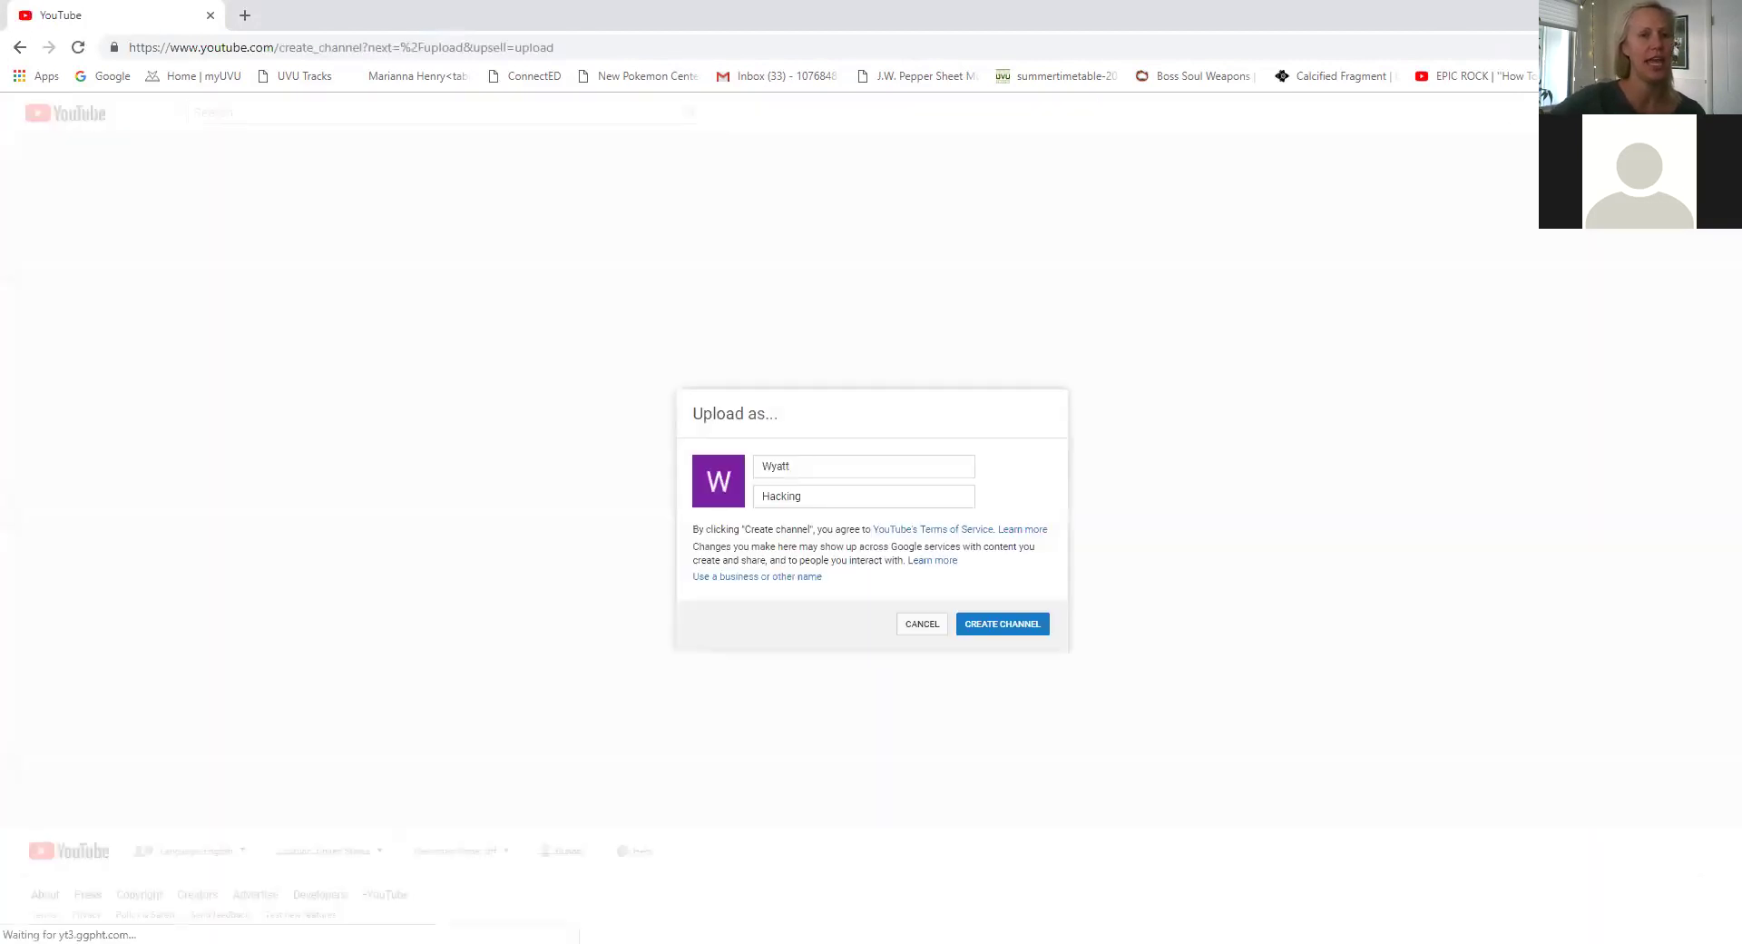
left_click(940, 626)
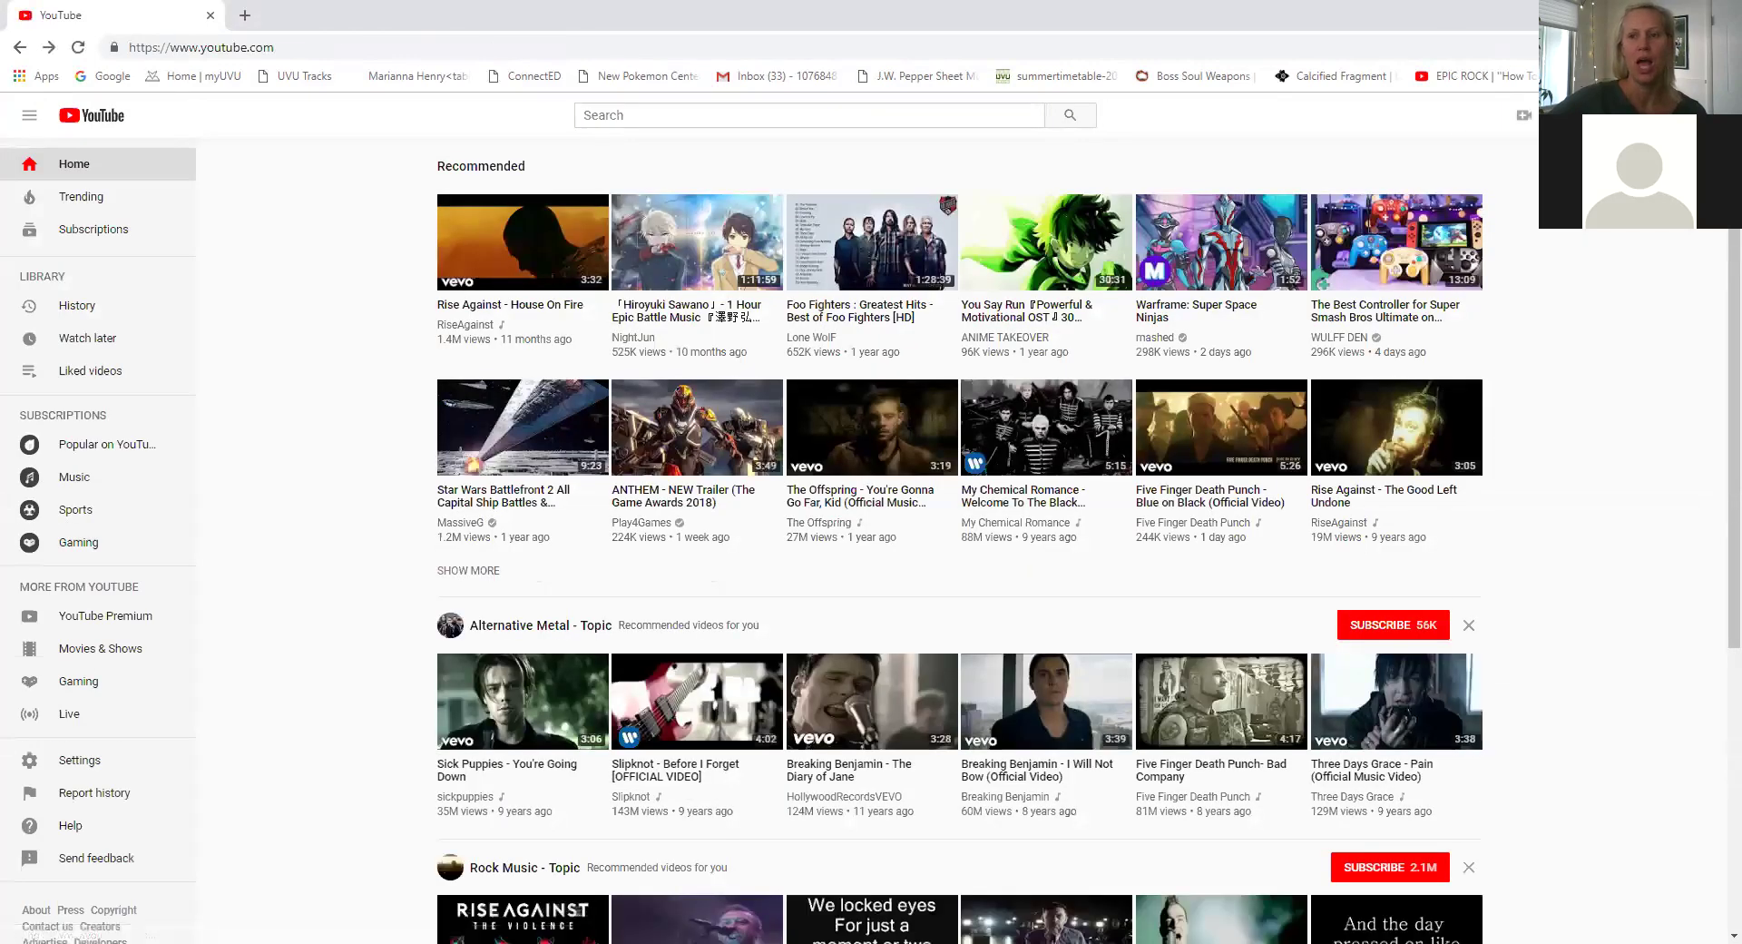
Switch YouTube to the second signed-in Google account.
left_click(1693, 115)
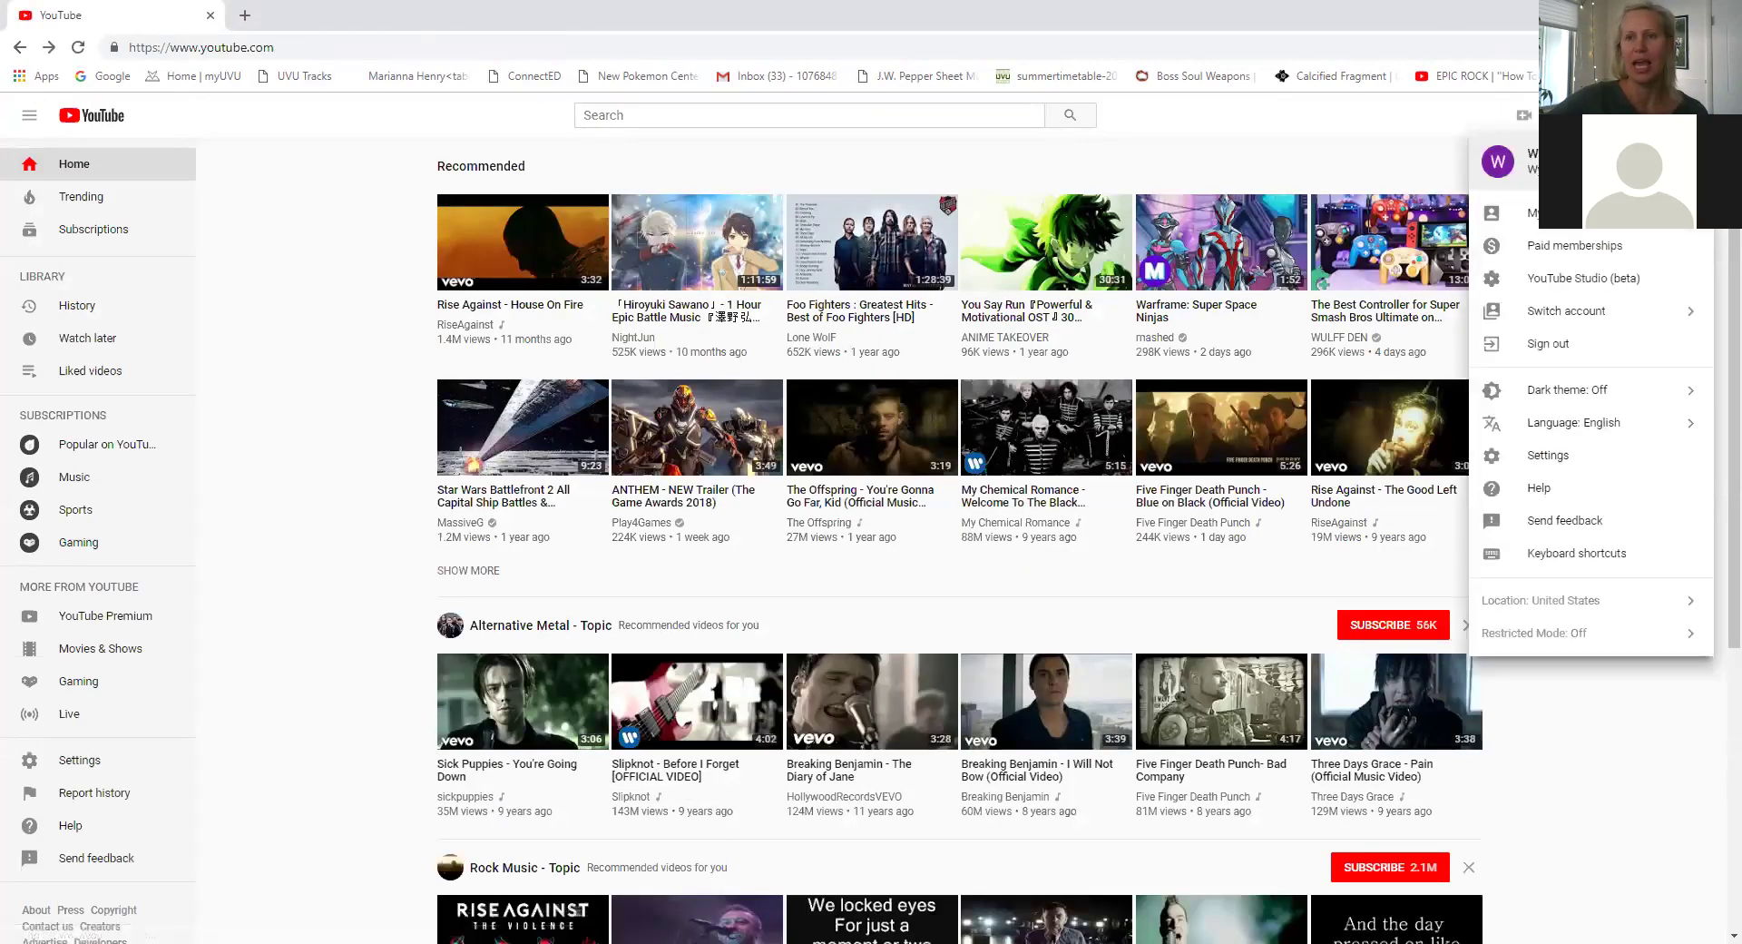
left_click(1552, 310)
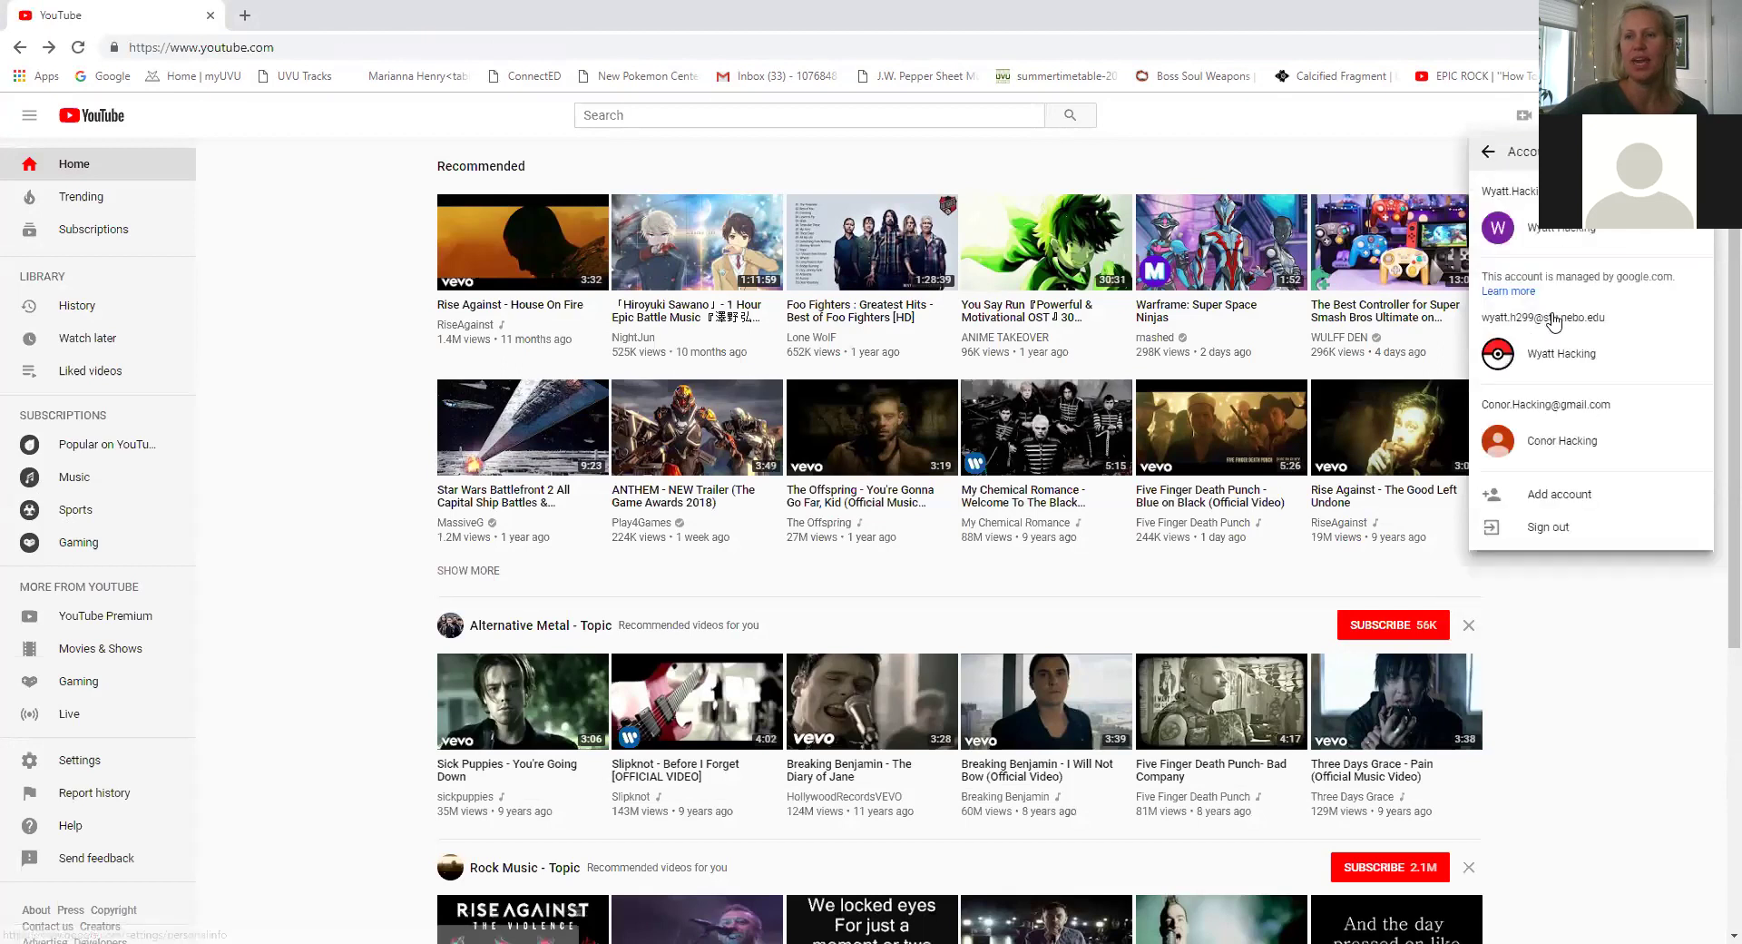
left_click(1543, 440)
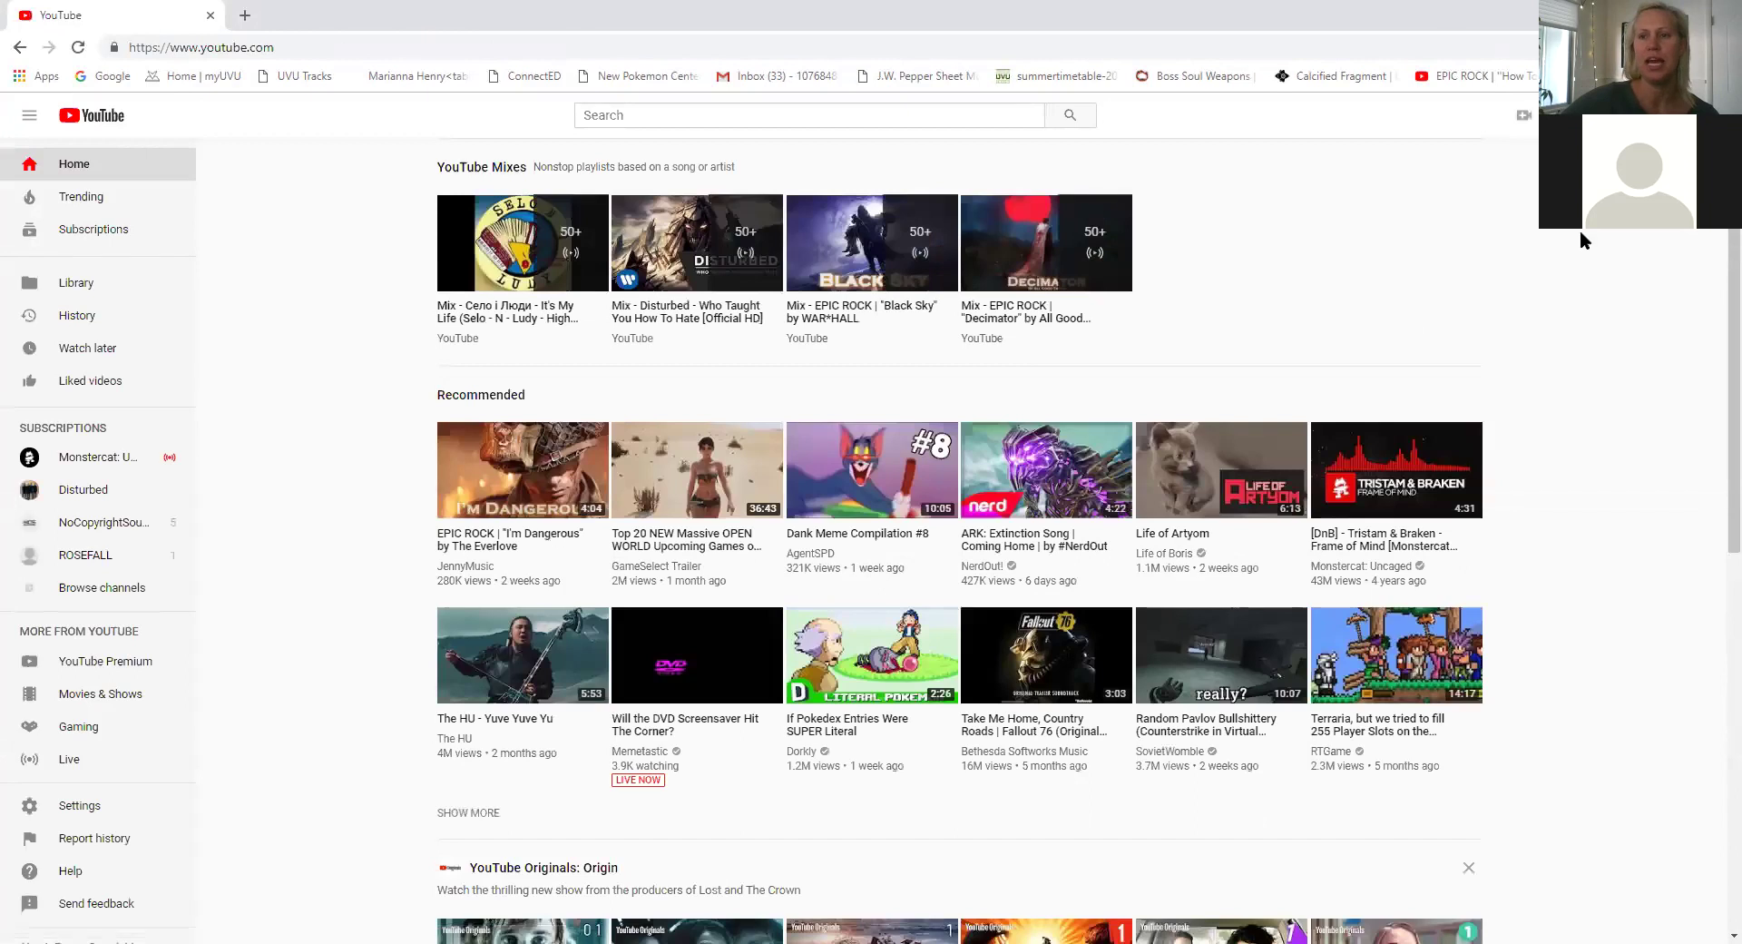
left_click(1525, 116)
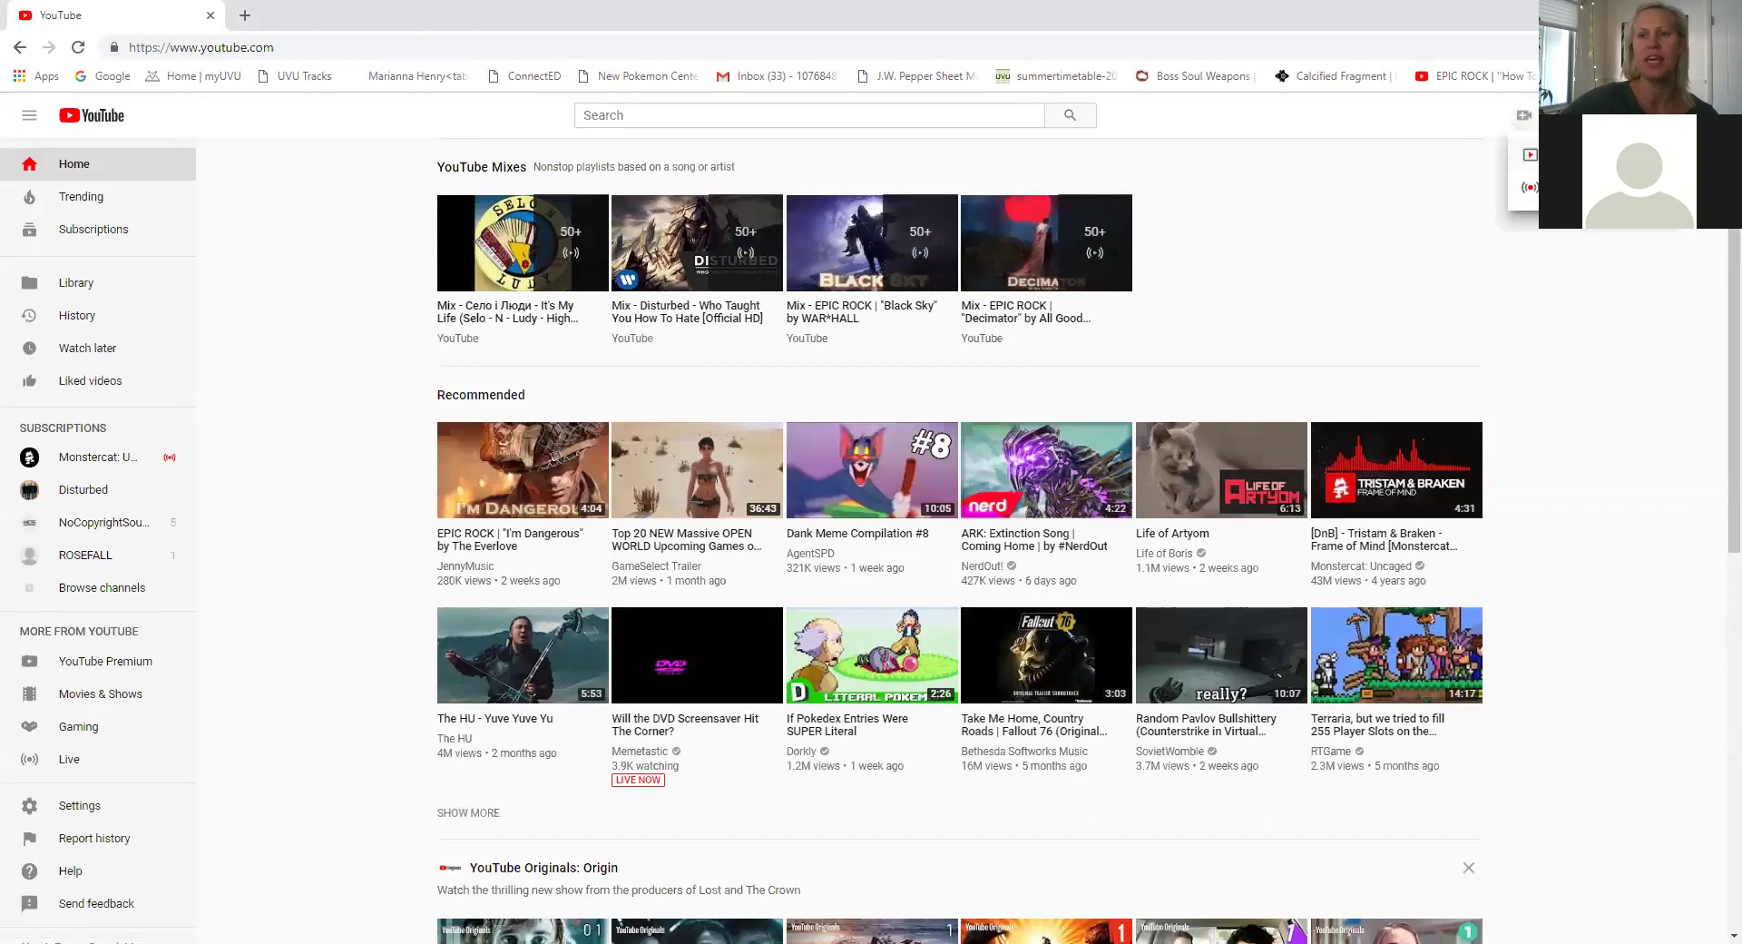
Upload the Demonstration cityscape .avi file to YouTube.
left_click(1542, 155)
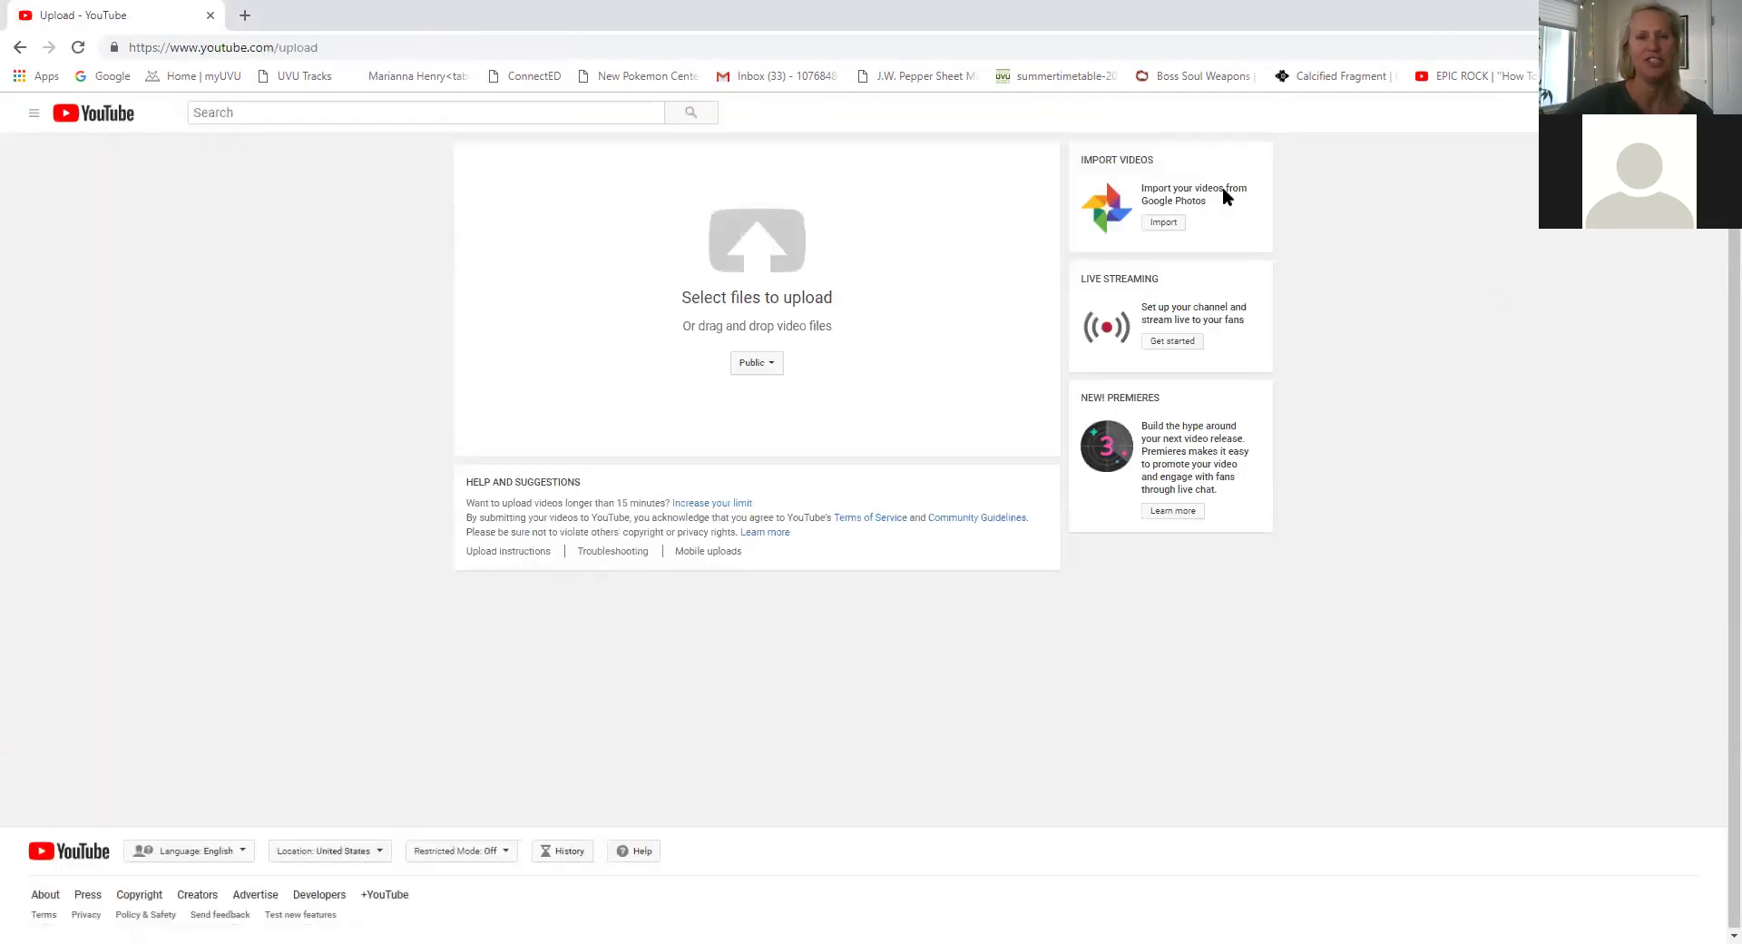
left_click(749, 254)
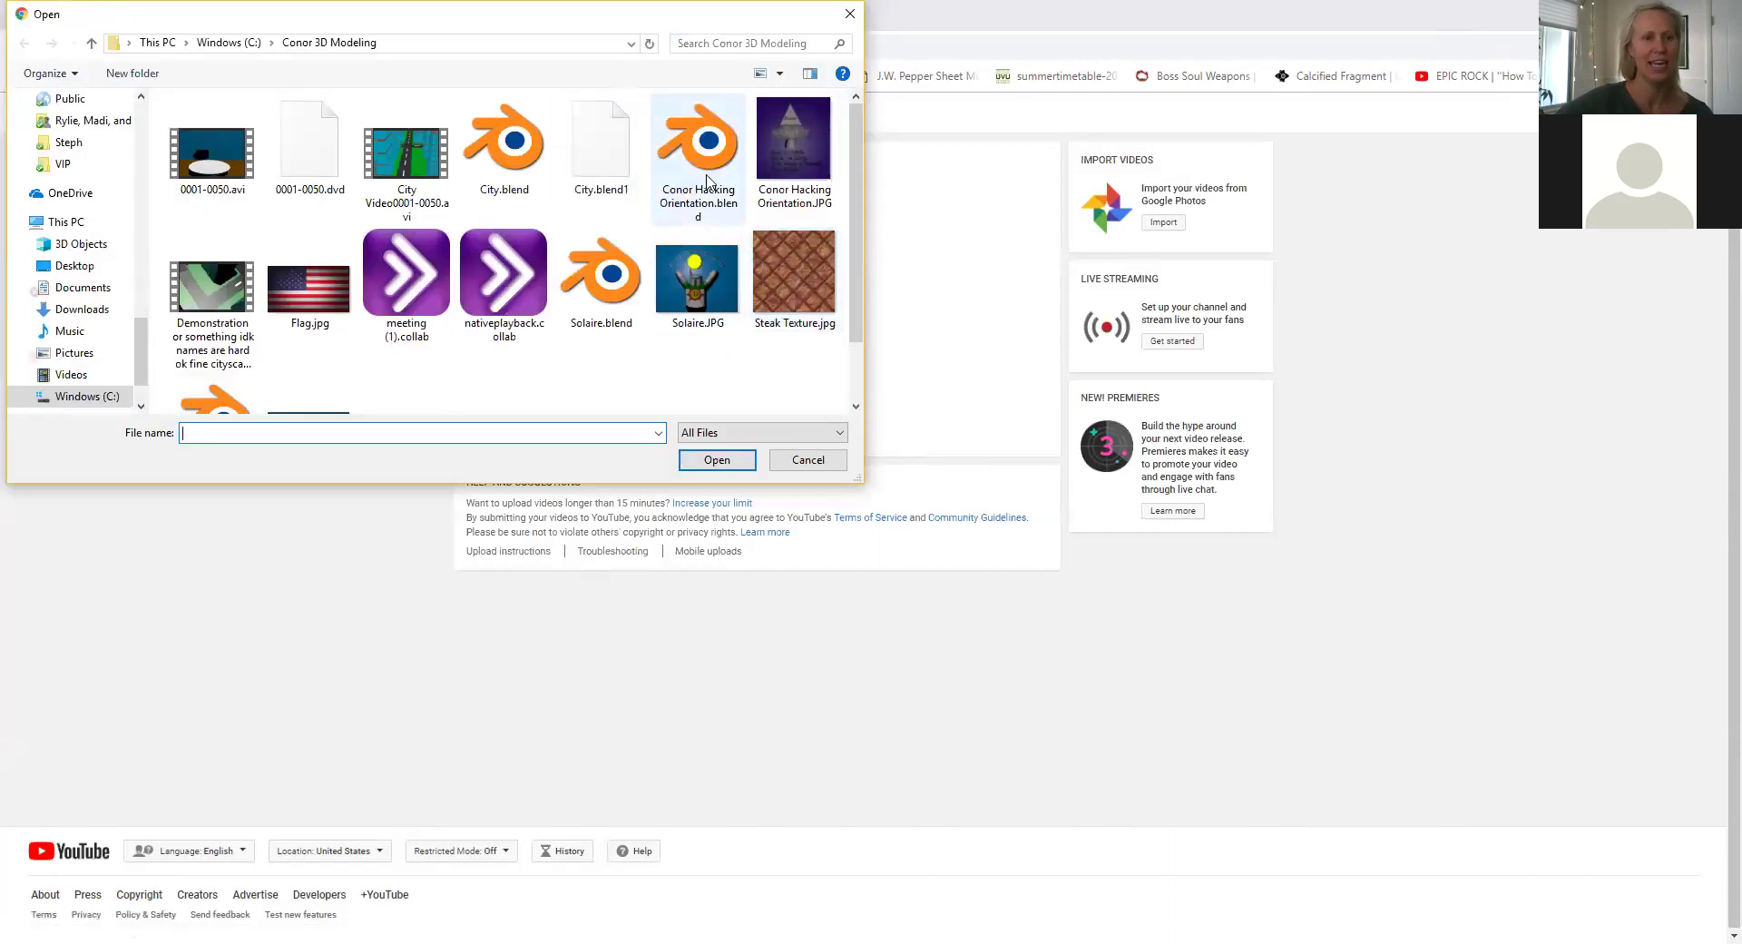
left_click(194, 311)
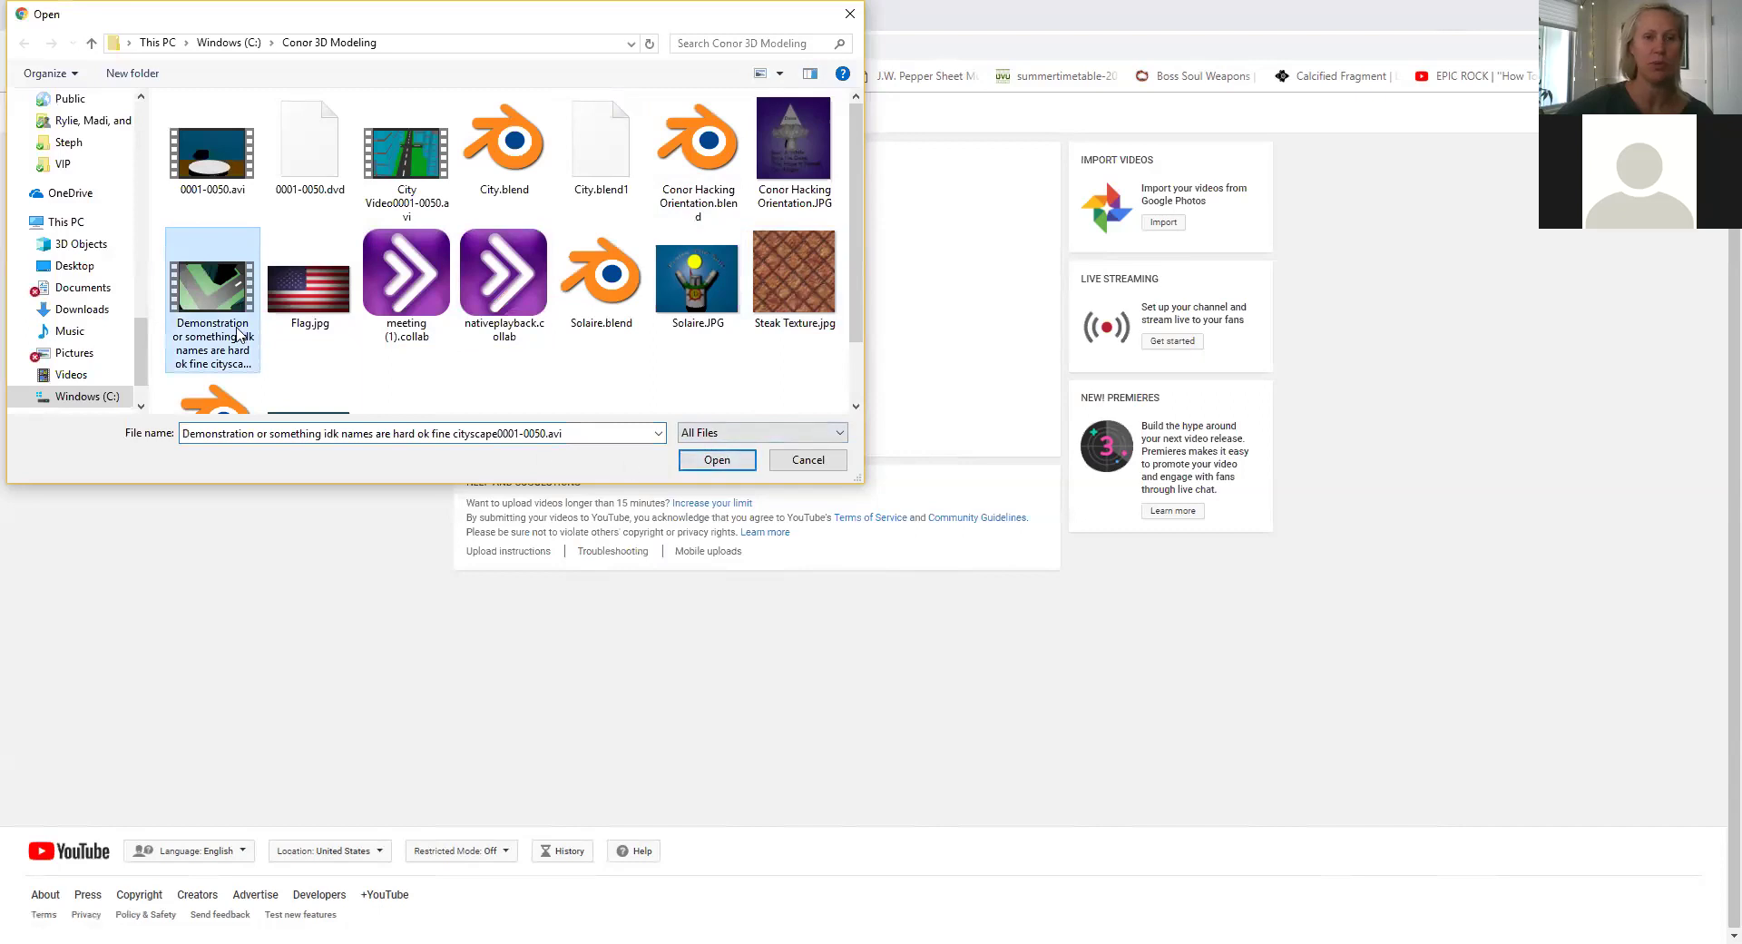
left_click(708, 462)
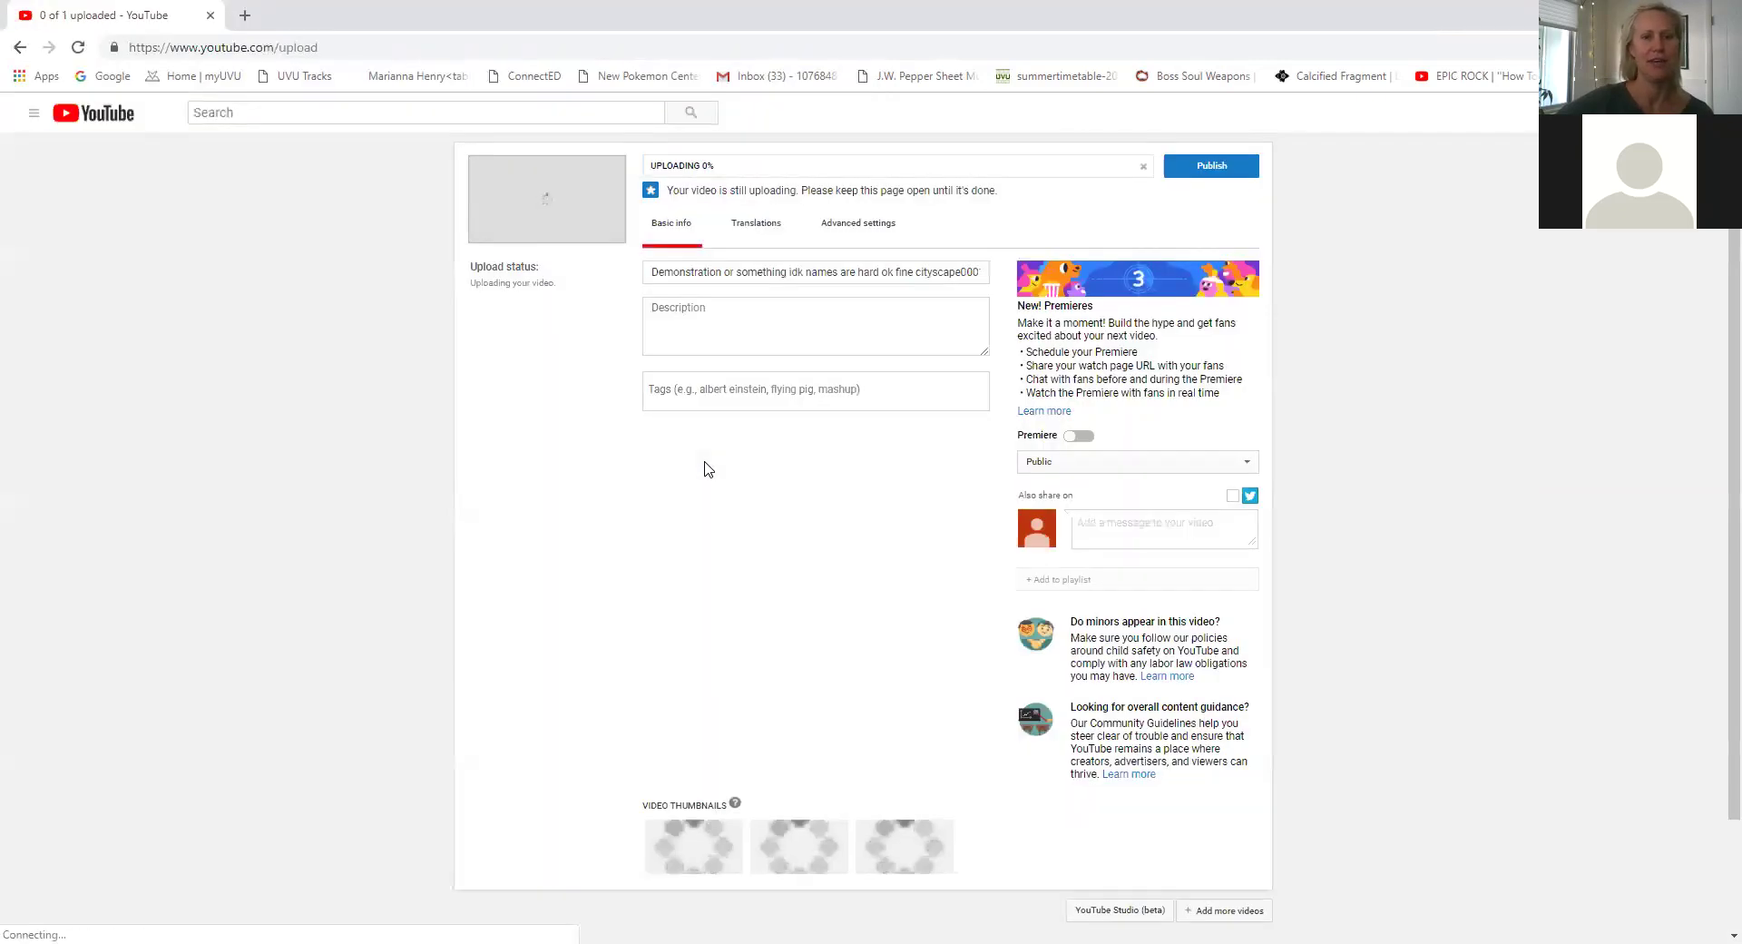
Enter the video description 'Do I get paid now'.
left_click(717, 322)
type("Do ")
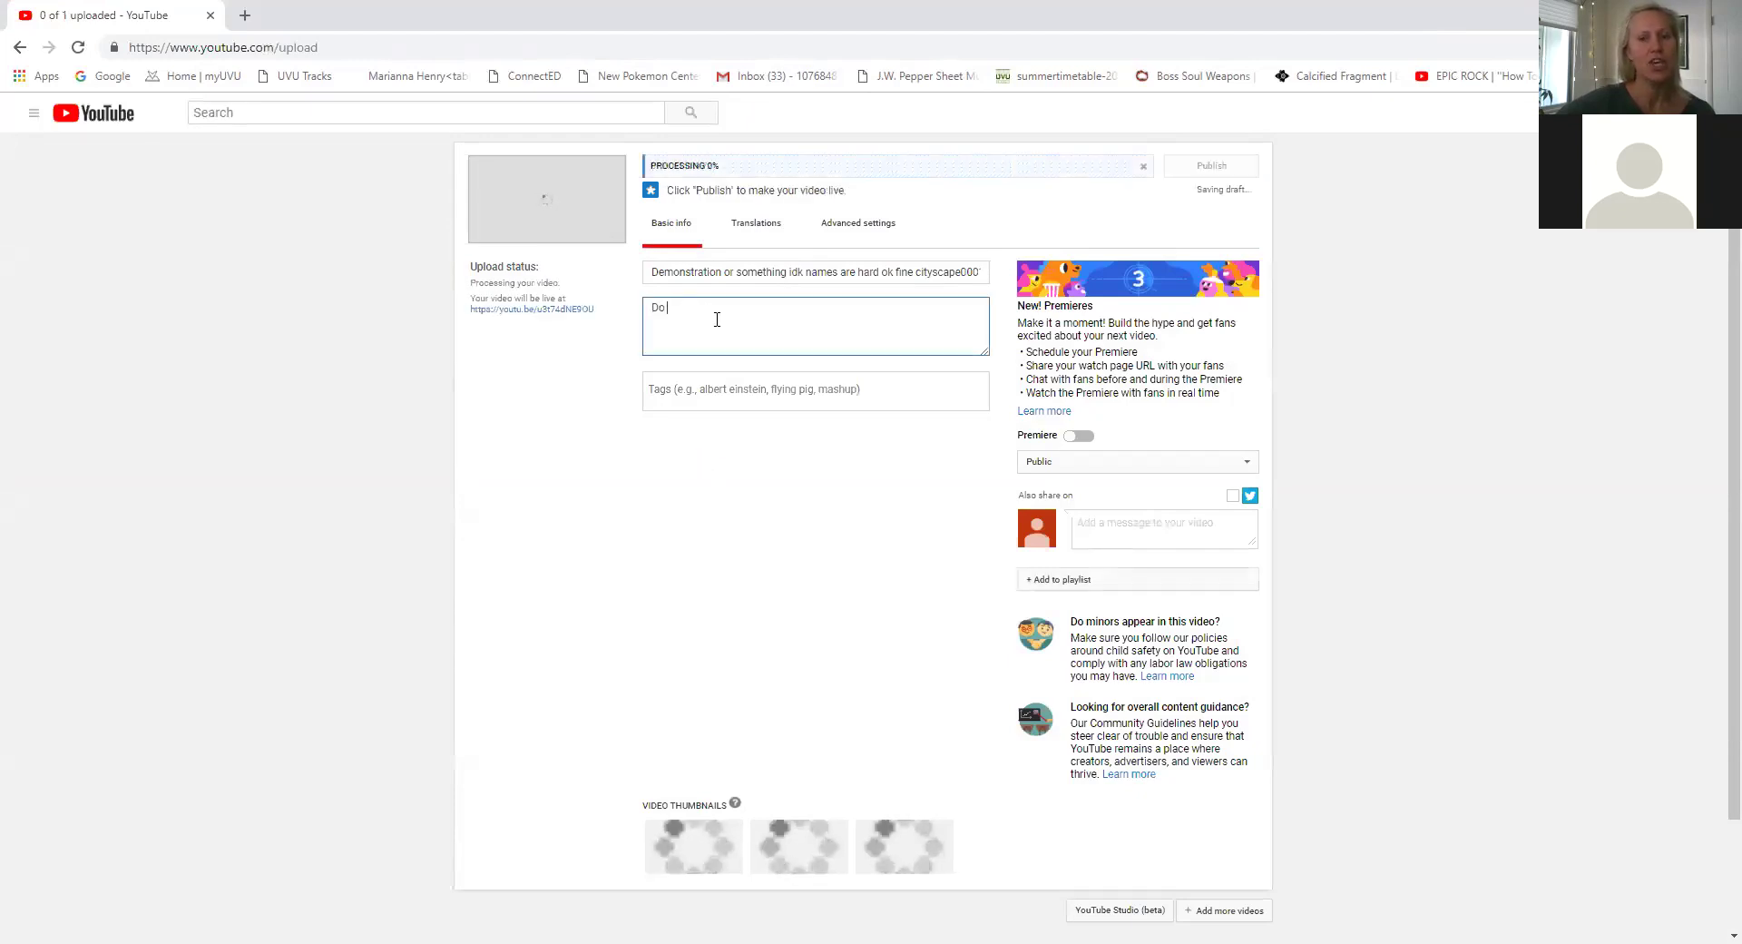
type("I get paid now")
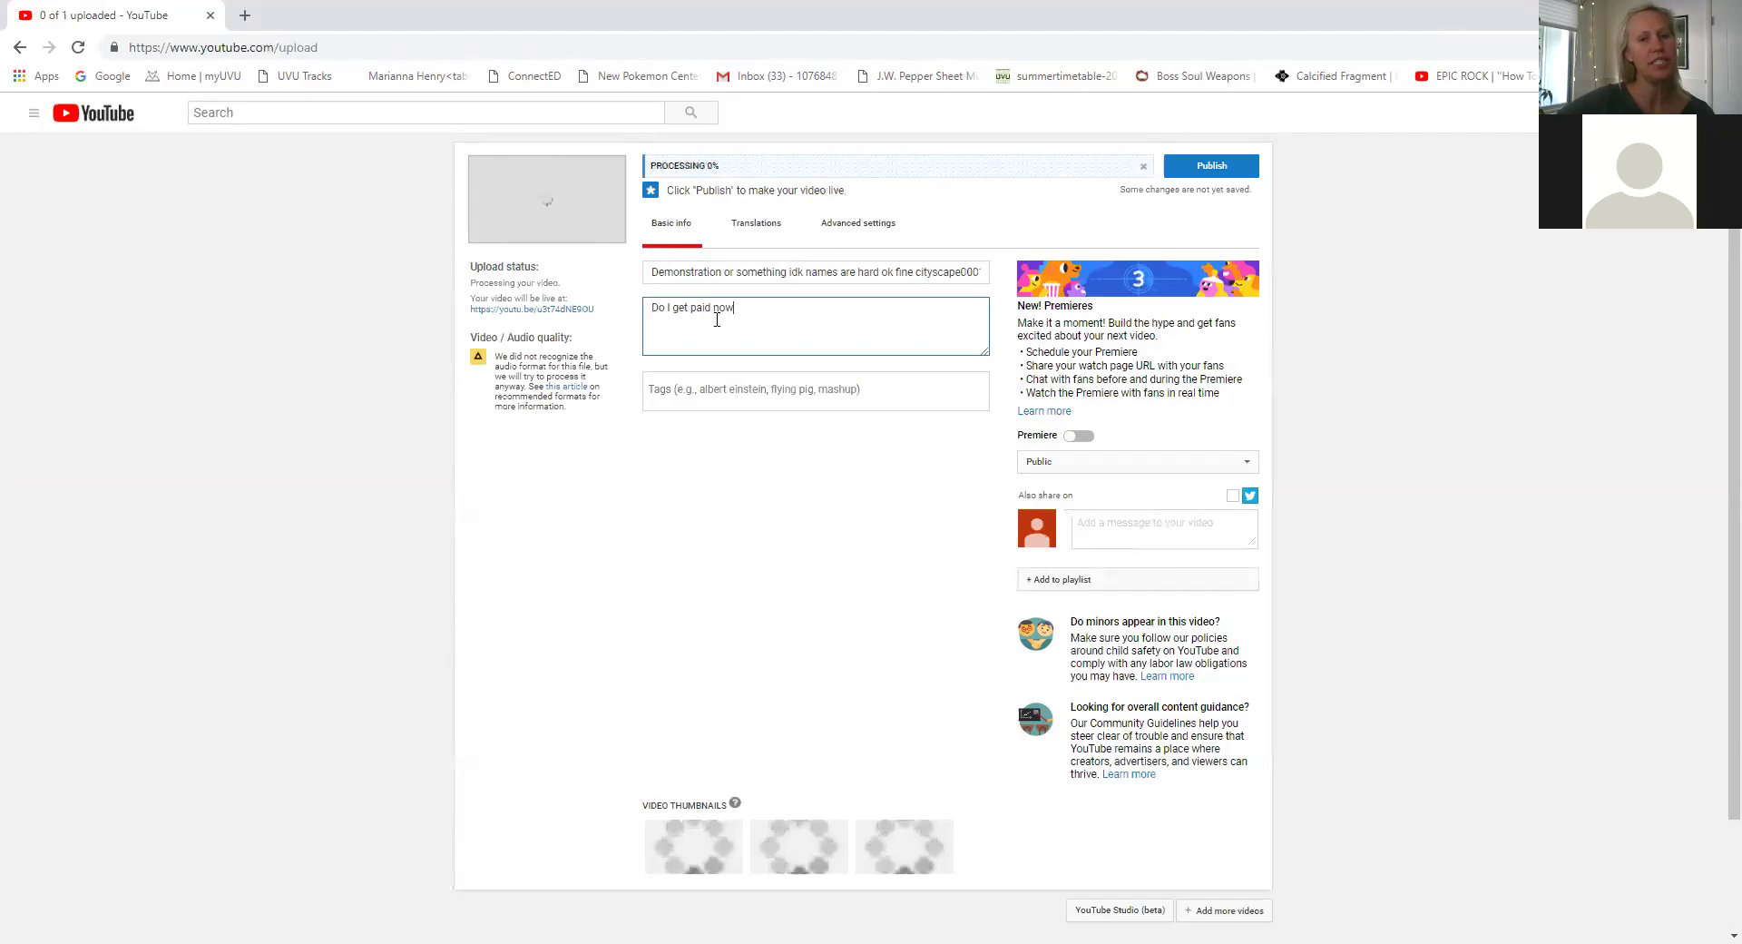
left_click(825, 483)
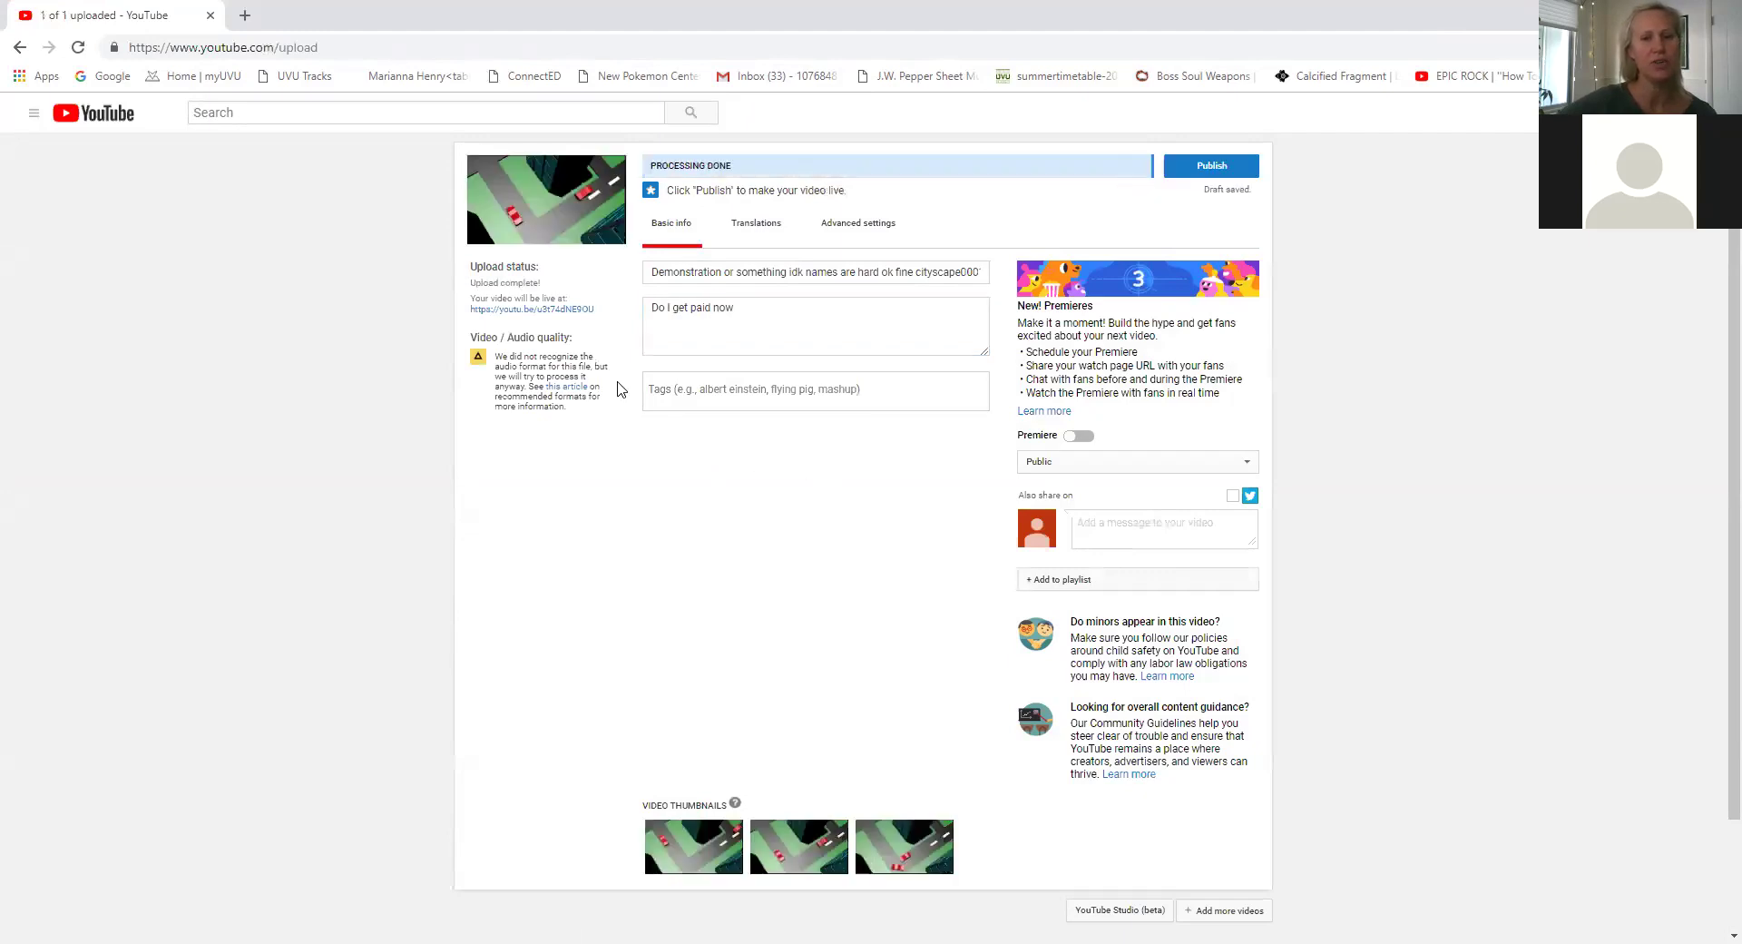
Choose the third auto-generated frame as the video's thumbnail.
left_click(1043, 463)
left_click(1044, 473)
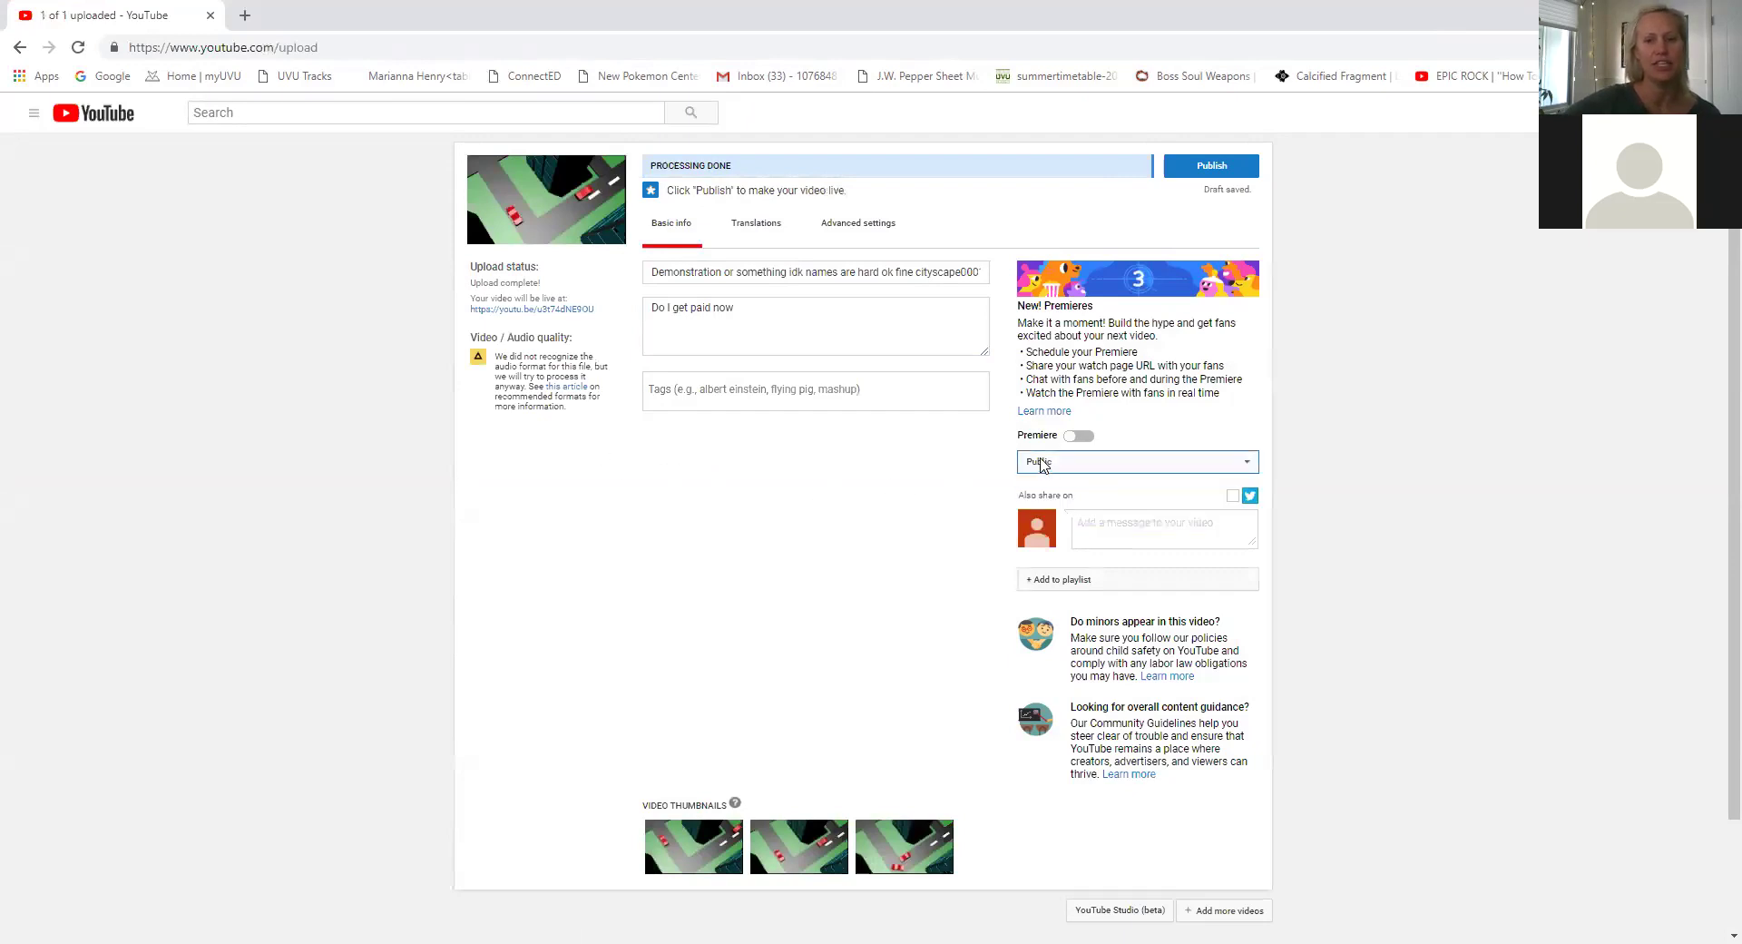
scroll(848, 494, "down", 1)
scroll(849, 494, "down", 1)
mouse_move(697, 724)
left_click(878, 712)
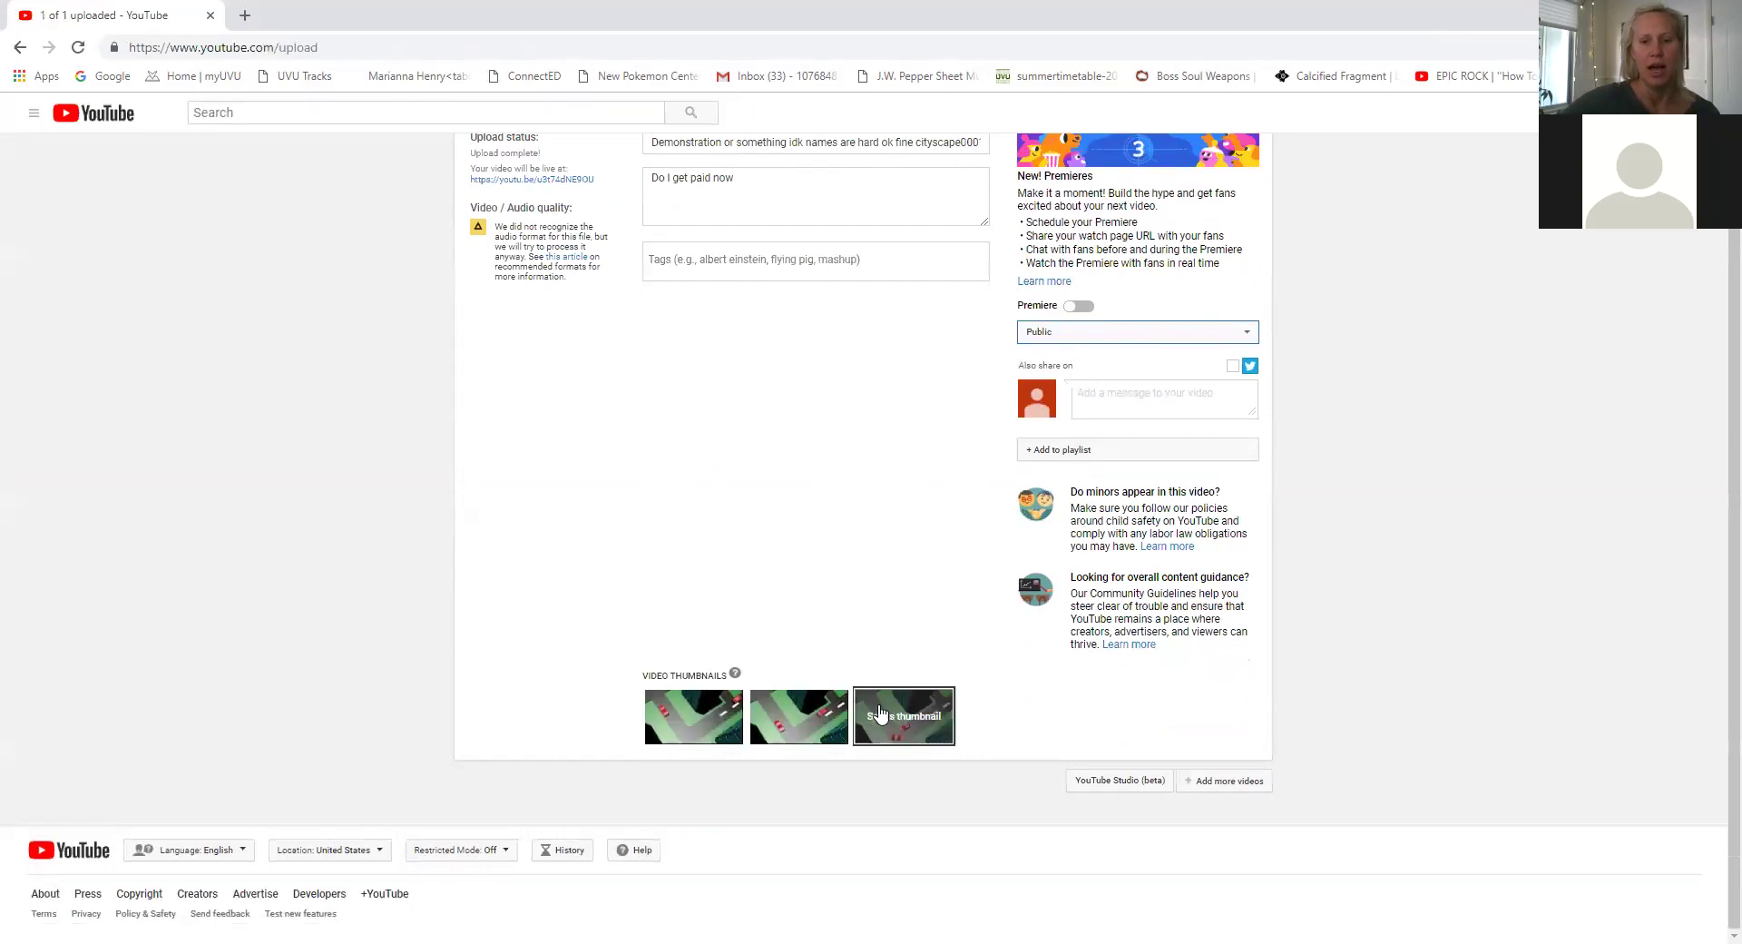
left_click(882, 712)
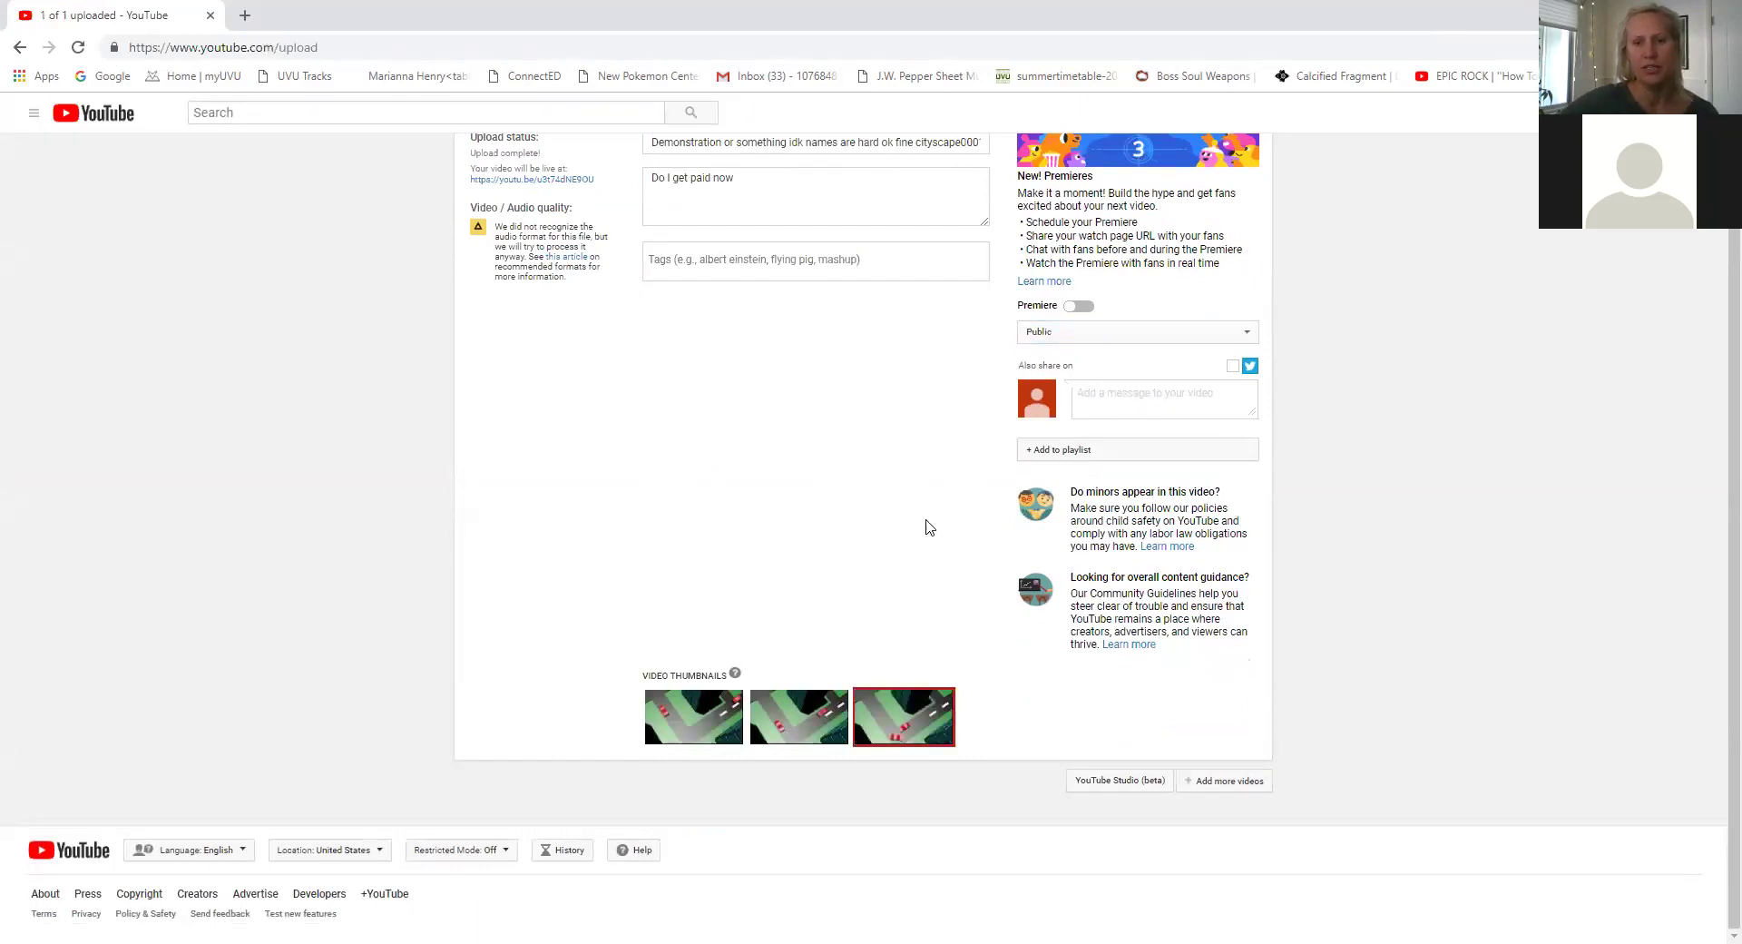
Set the video's visibility to Unlisted and save the upload.
scroll(929, 526, "up", 1)
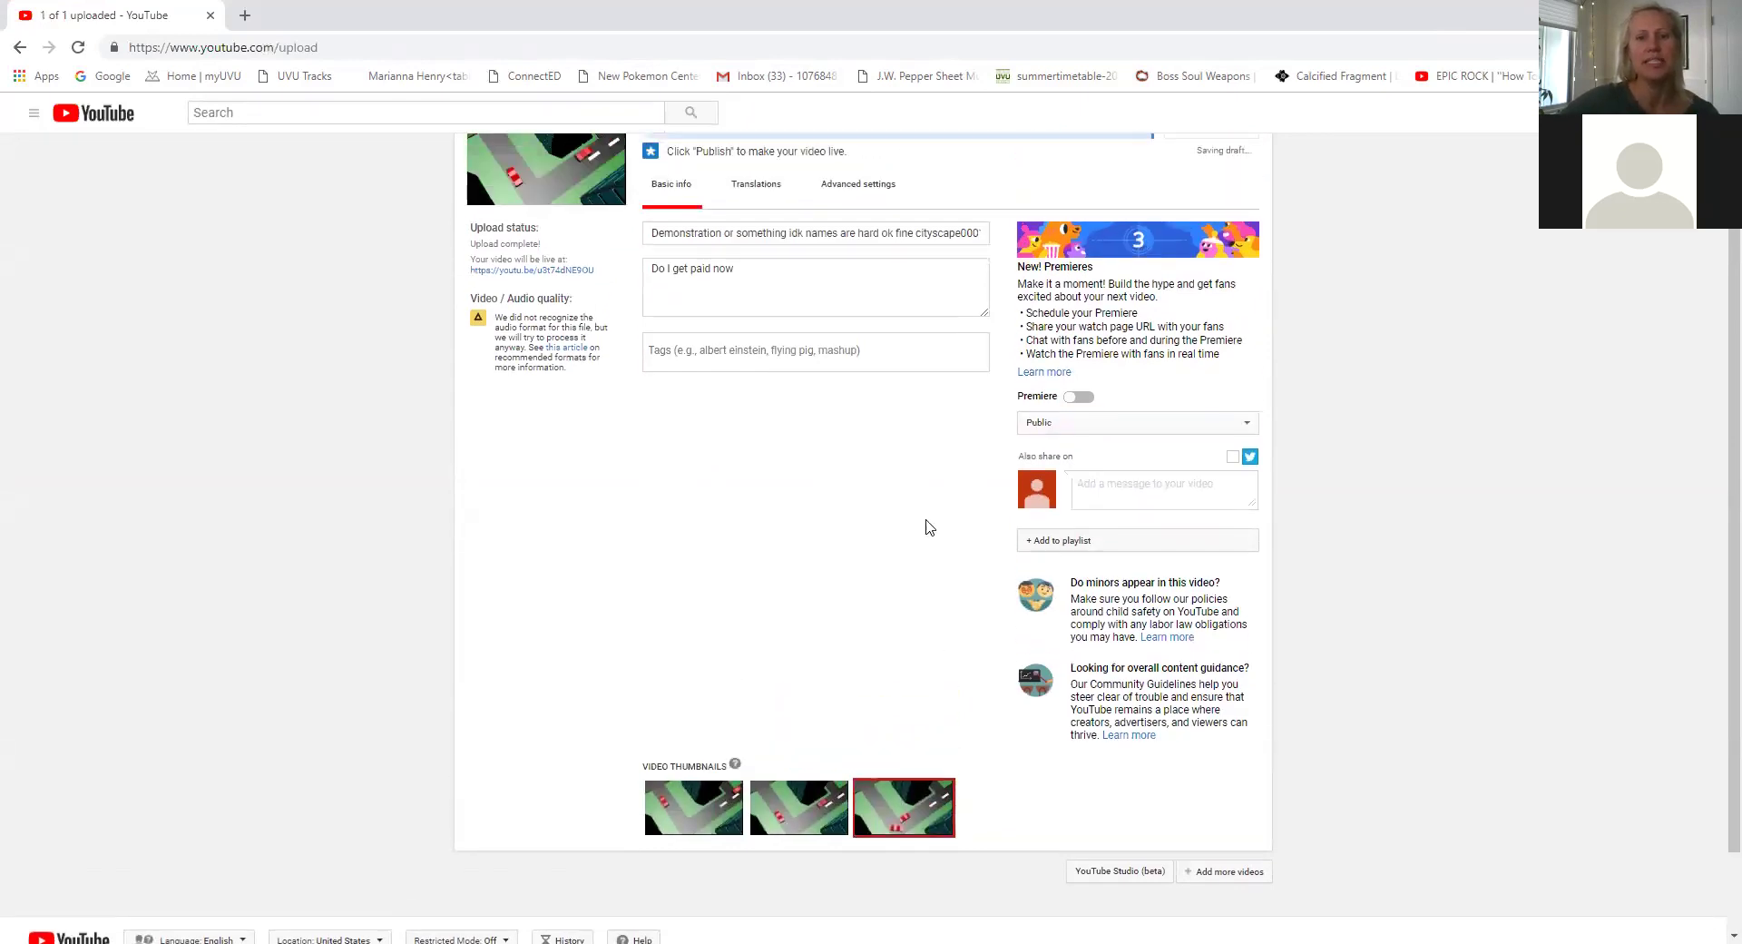
scroll(929, 526, "up", 1)
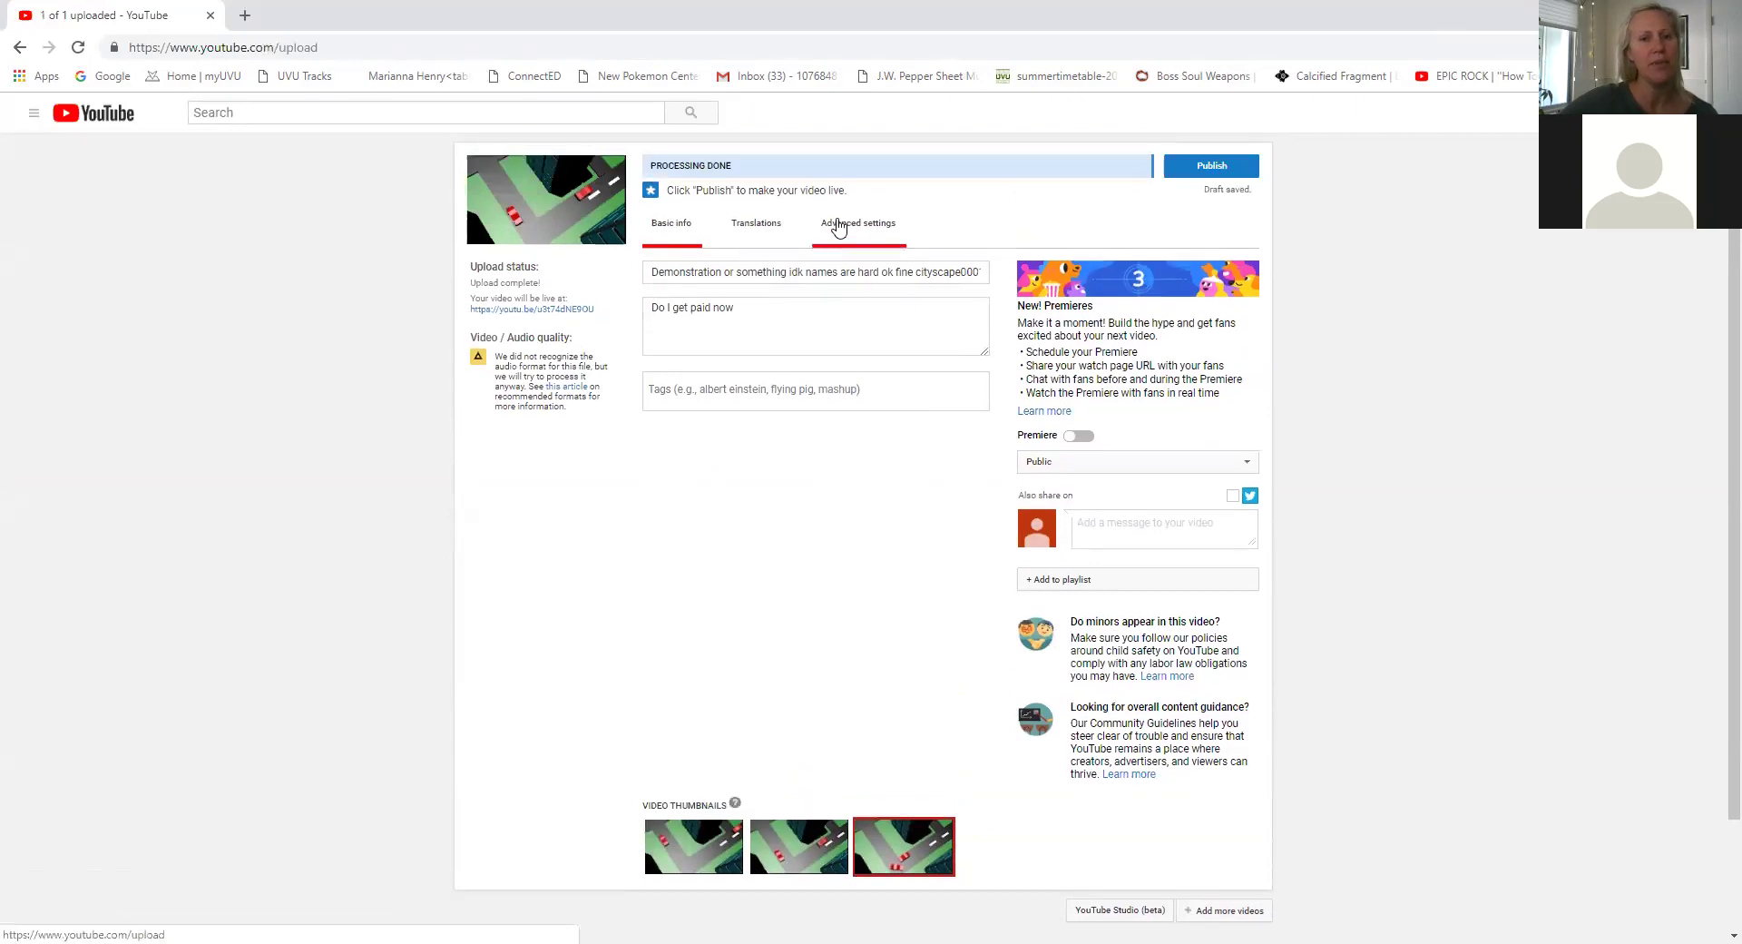
left_click(839, 225)
left_click(673, 234)
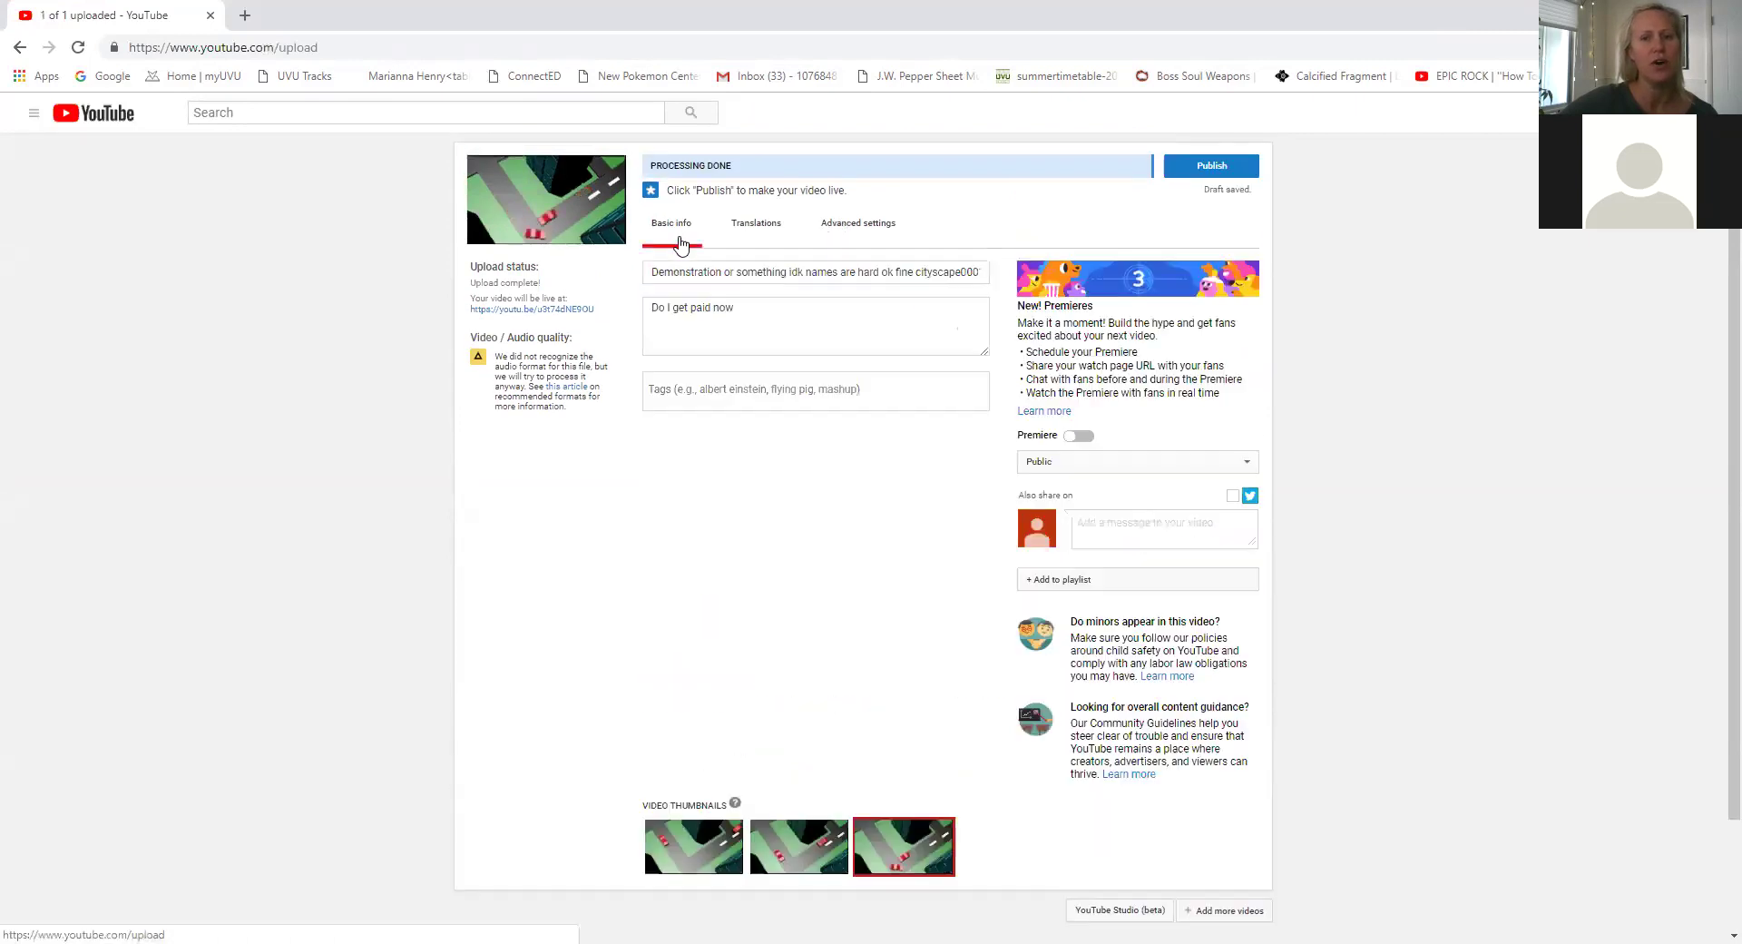
left_click(1067, 465)
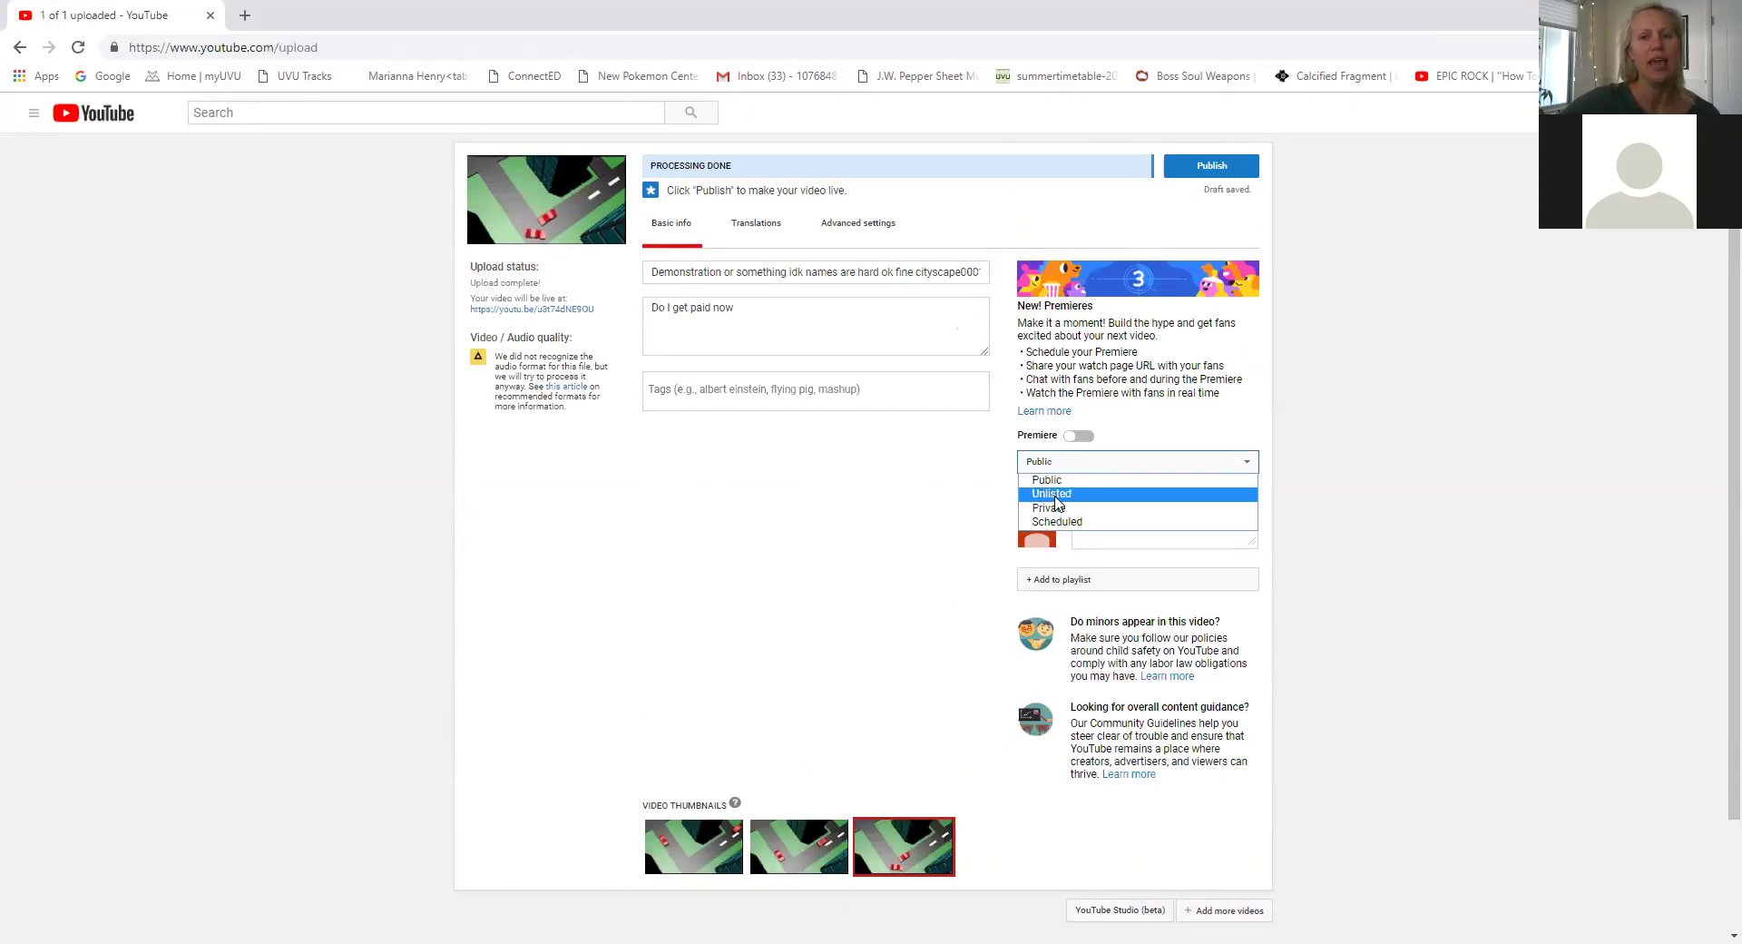
left_click(1052, 494)
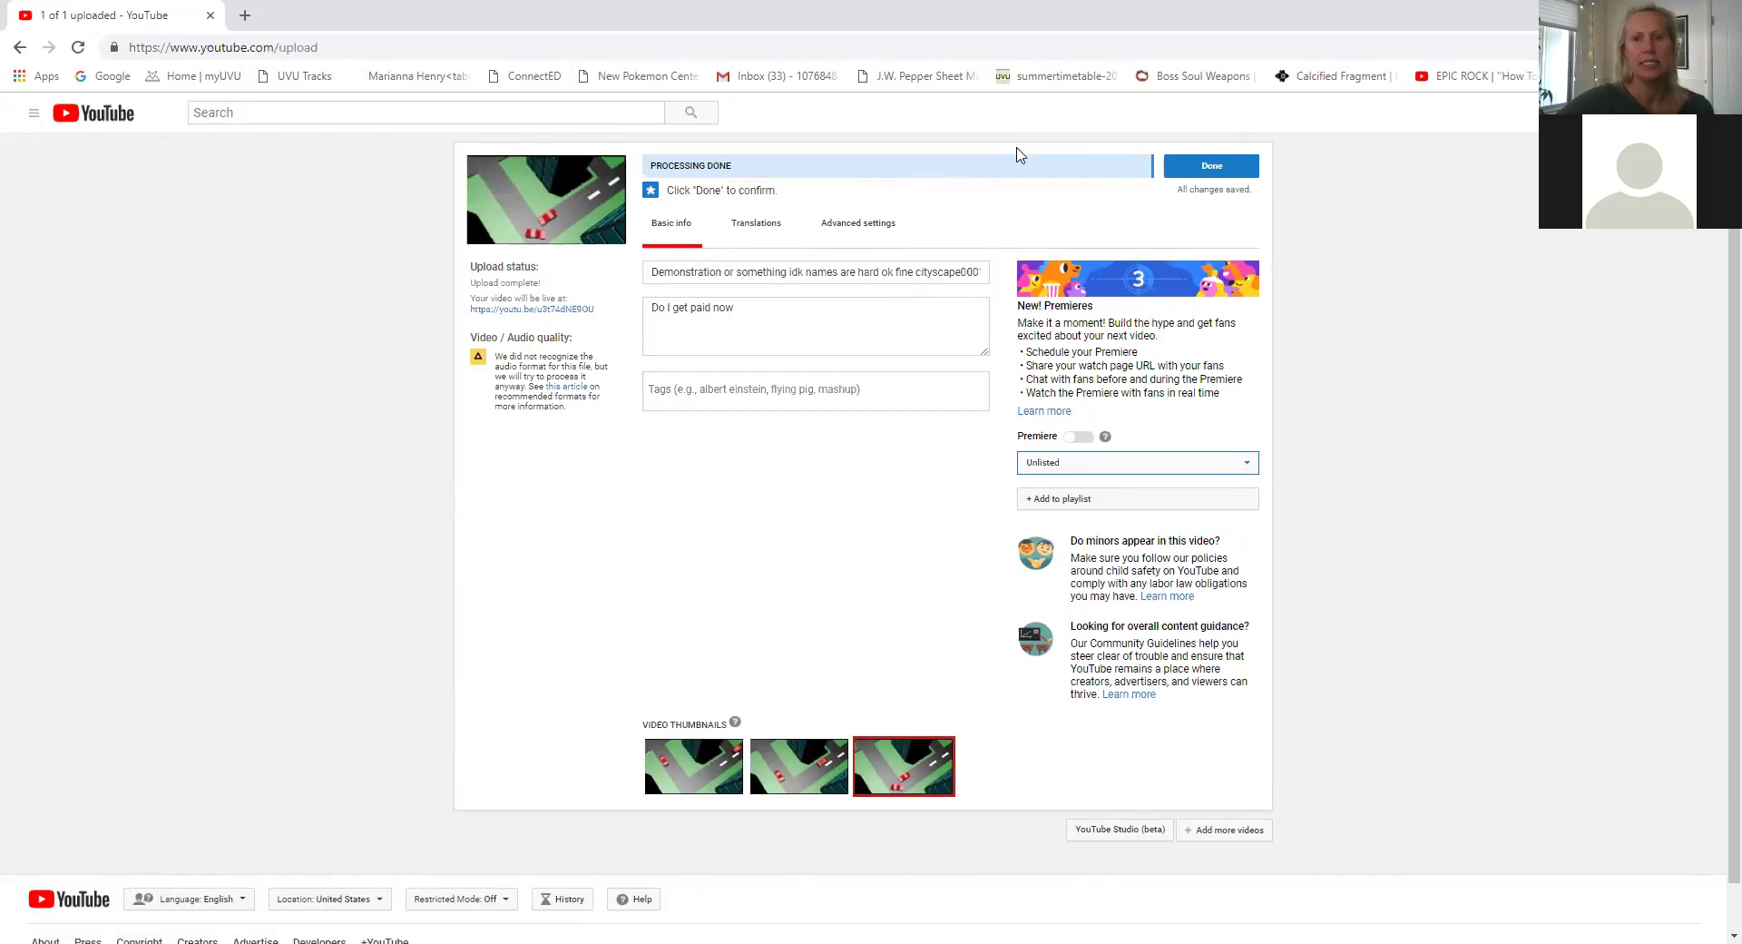
left_click(1210, 173)
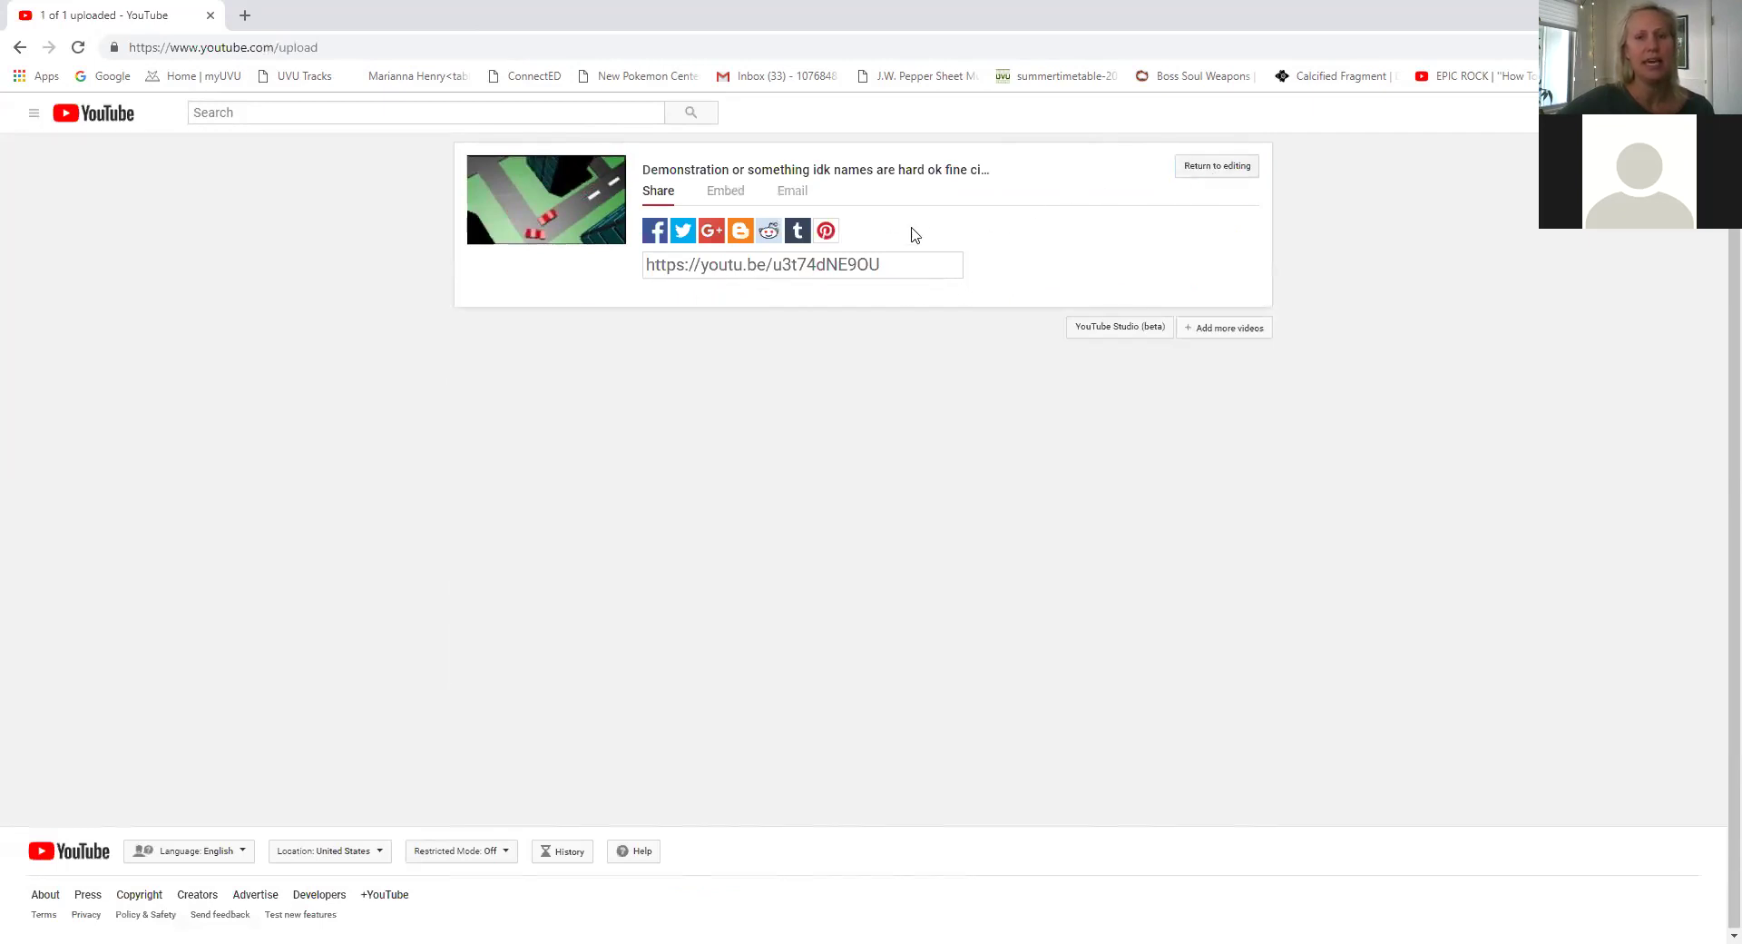
Open the video's share link in a new tab to view its watch page.
left_click_drag(914, 262, 607, 296)
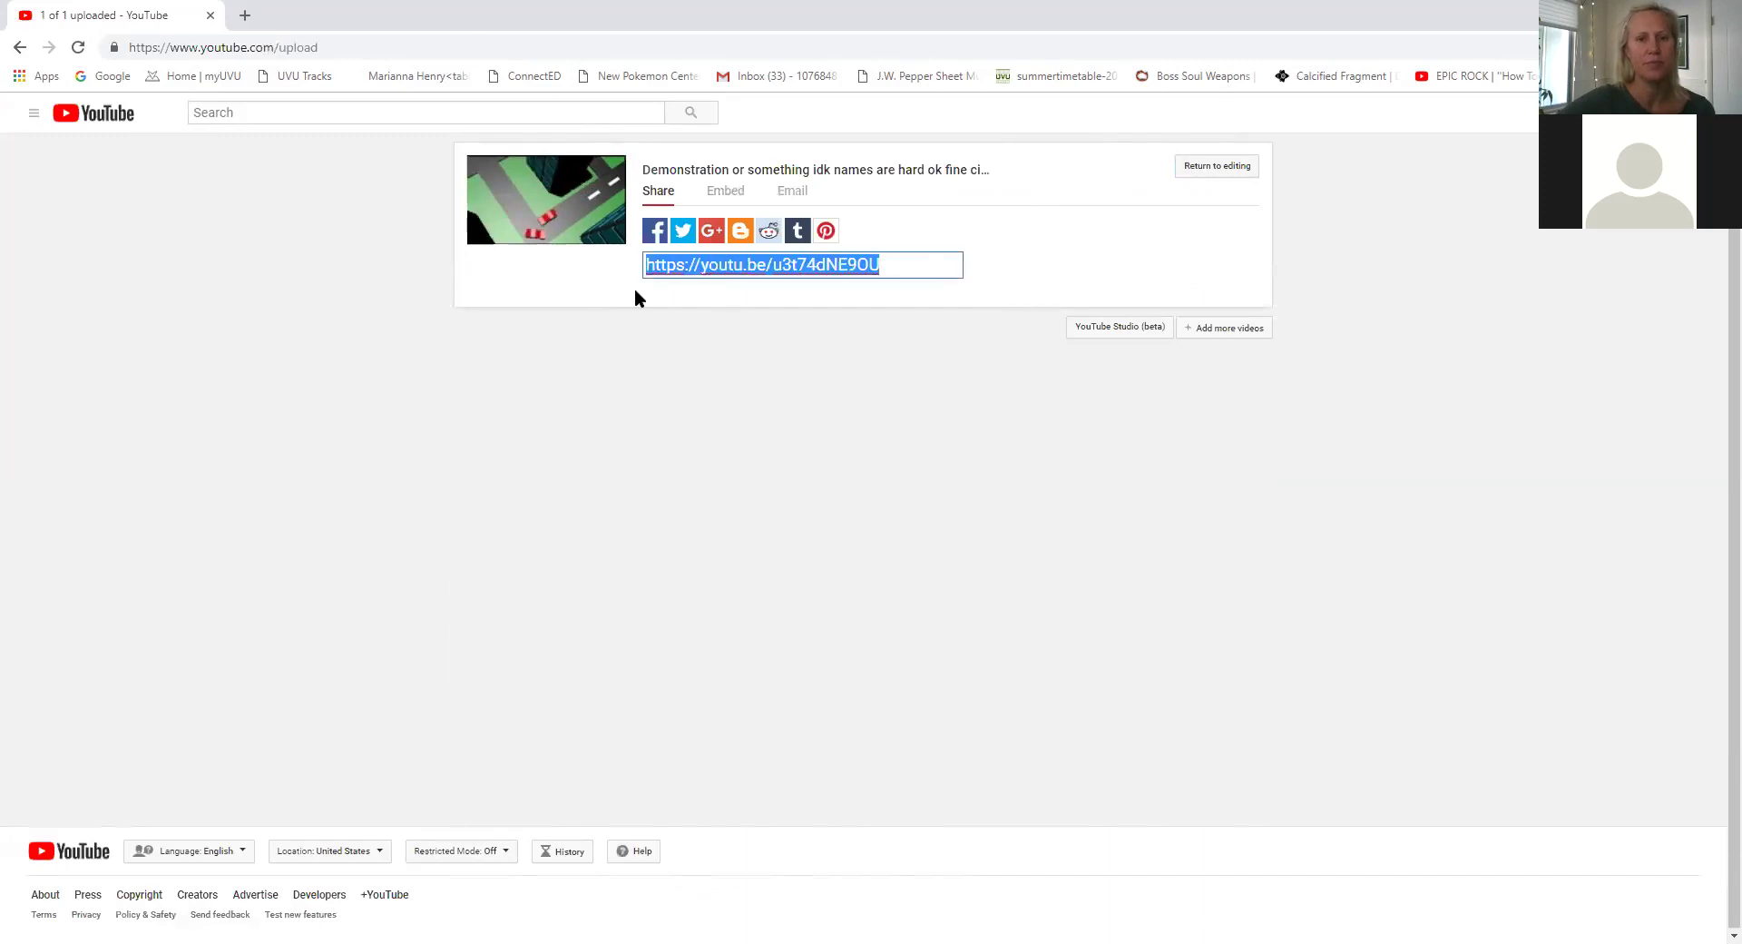
left_click(247, 15)
key("ctrl+v")
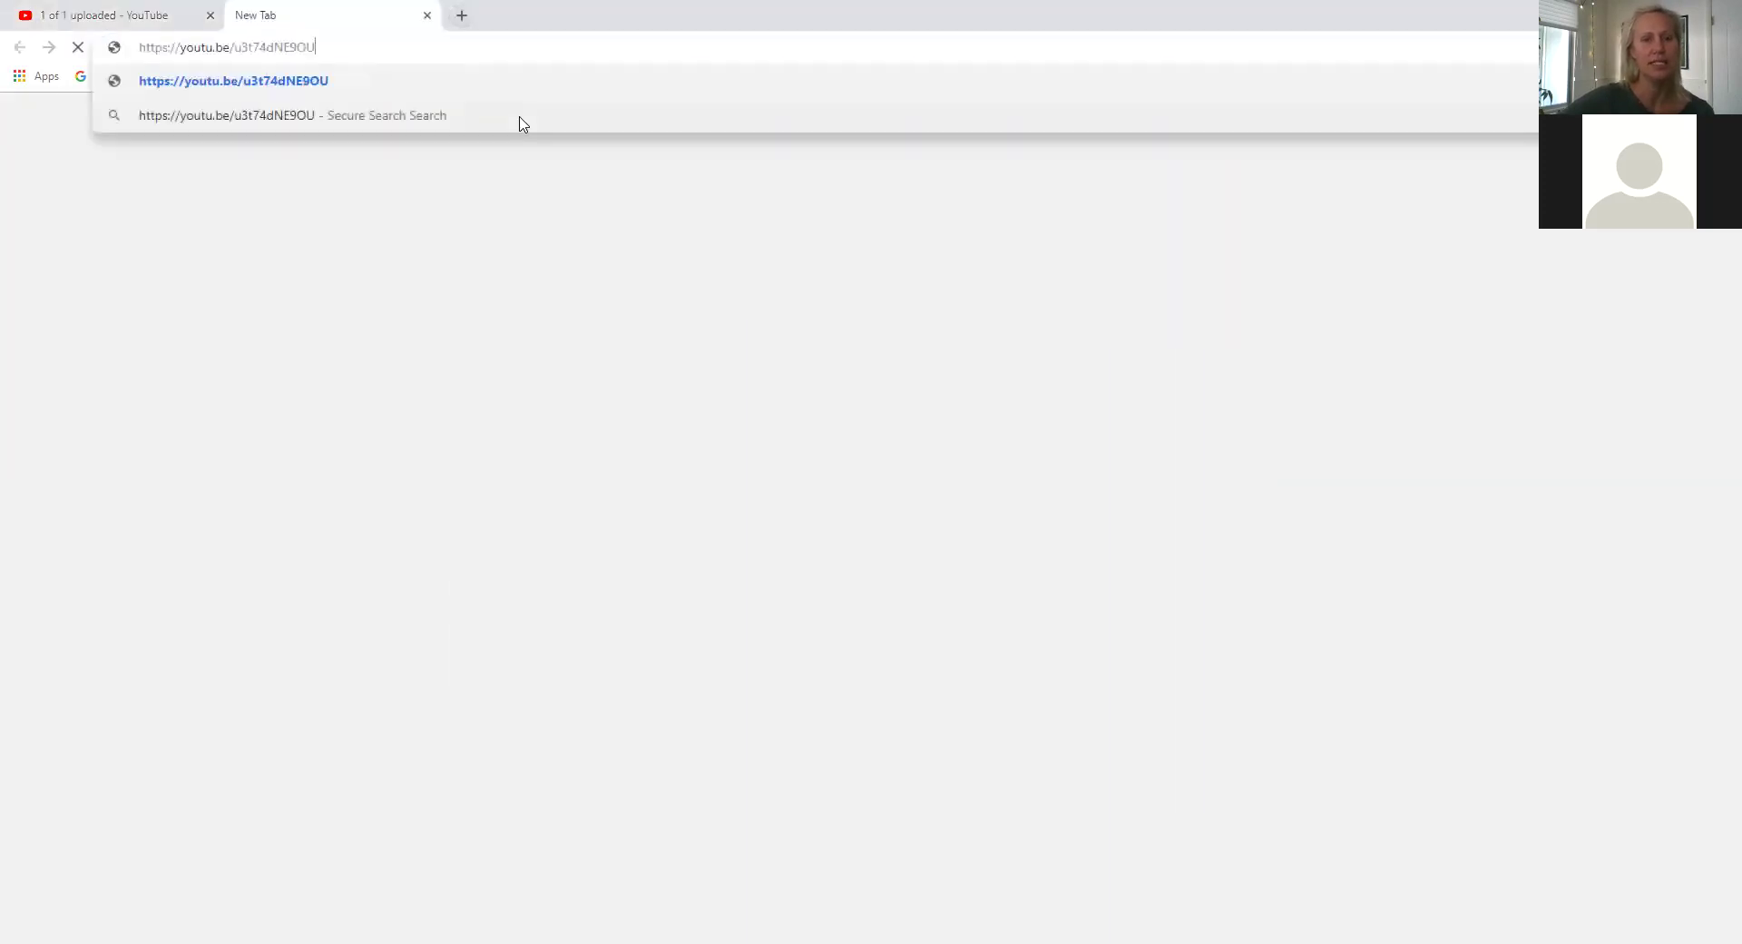
key("Return")
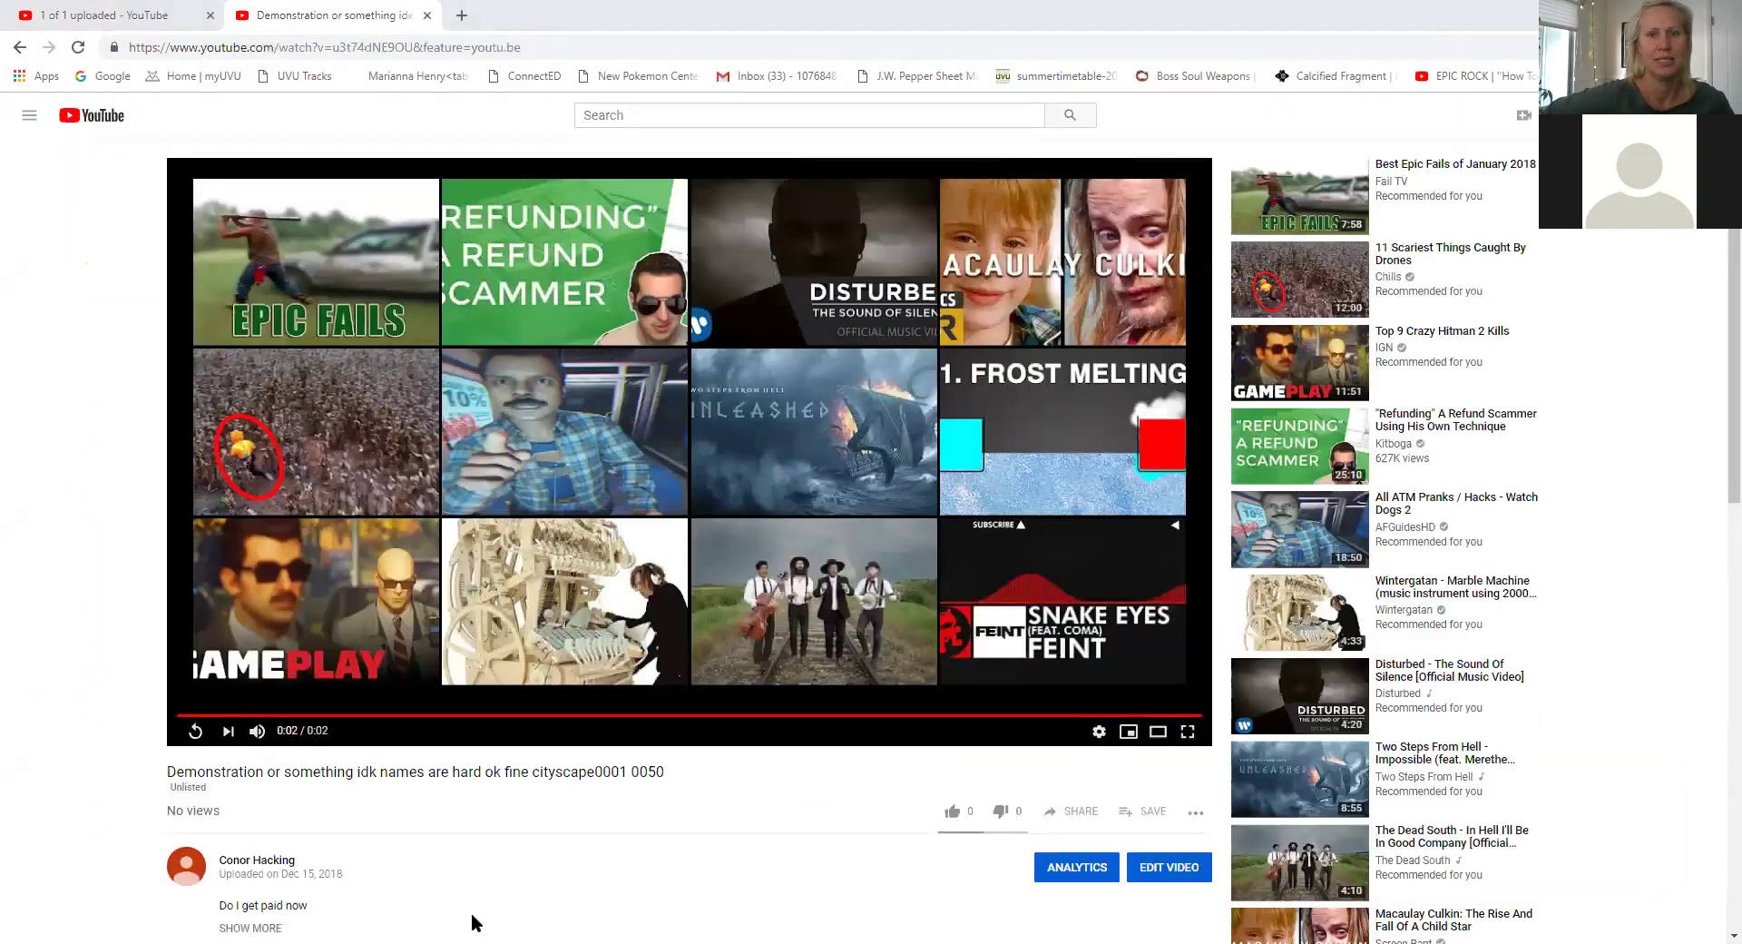
scroll(558, 514, "down", 2)
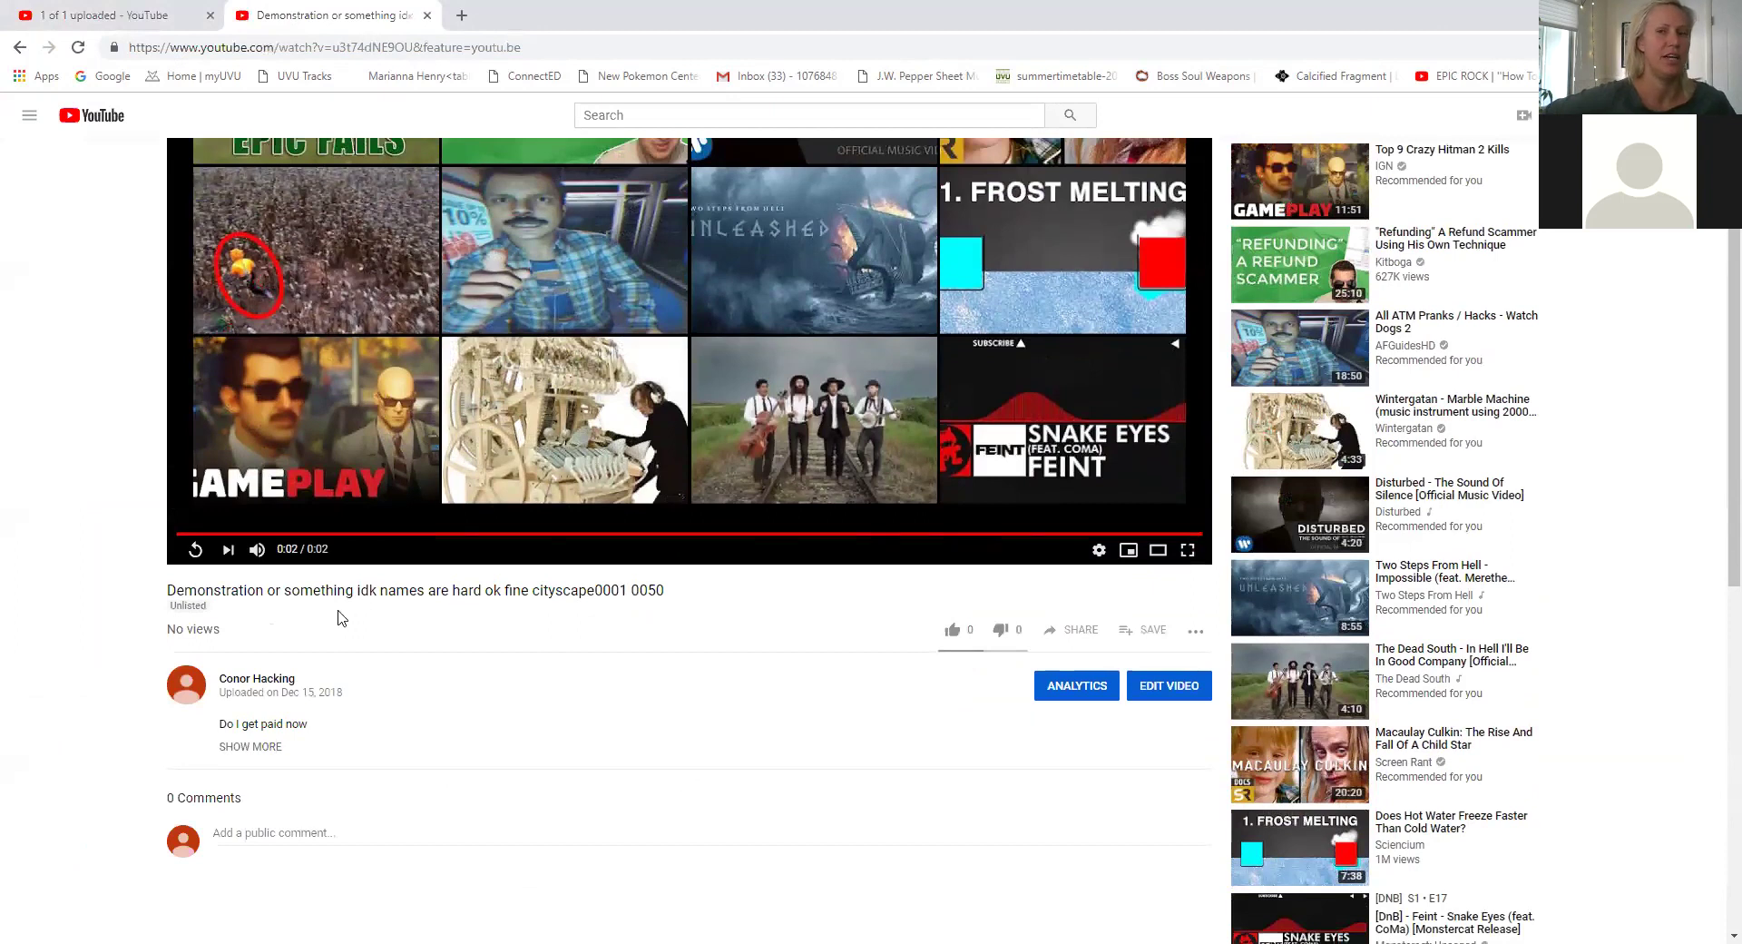
Open the K12 Online School site from the bookmarks and log in.
left_click(462, 16)
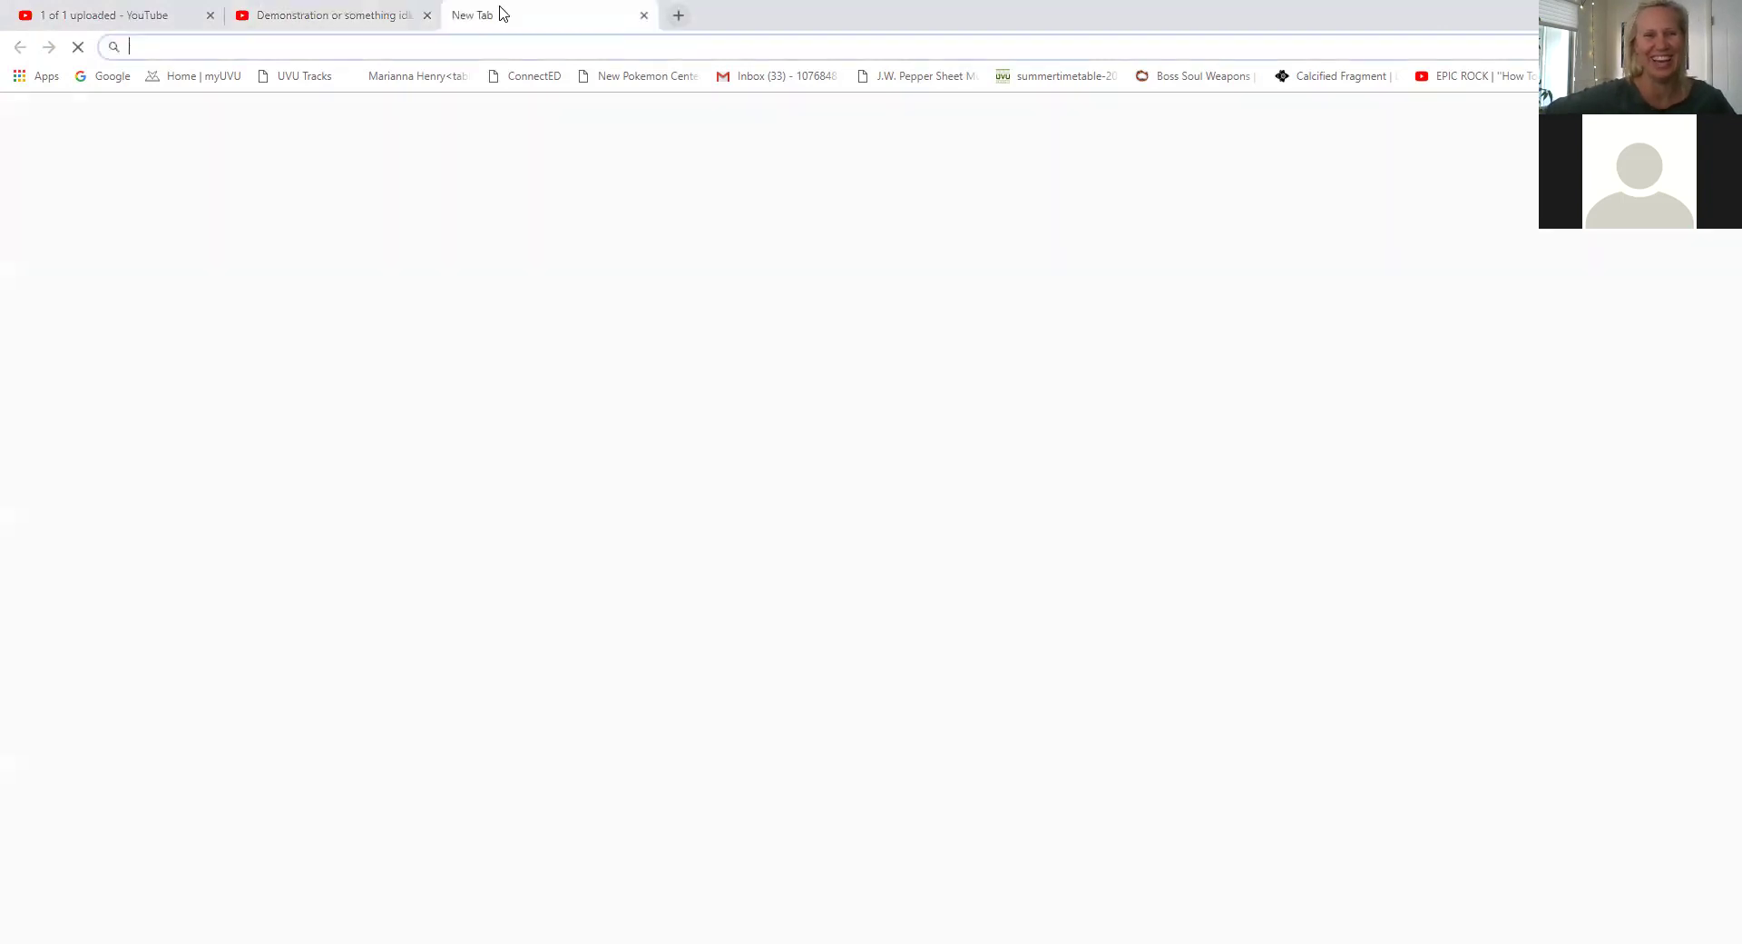
left_click(1725, 76)
left_click(1492, 56)
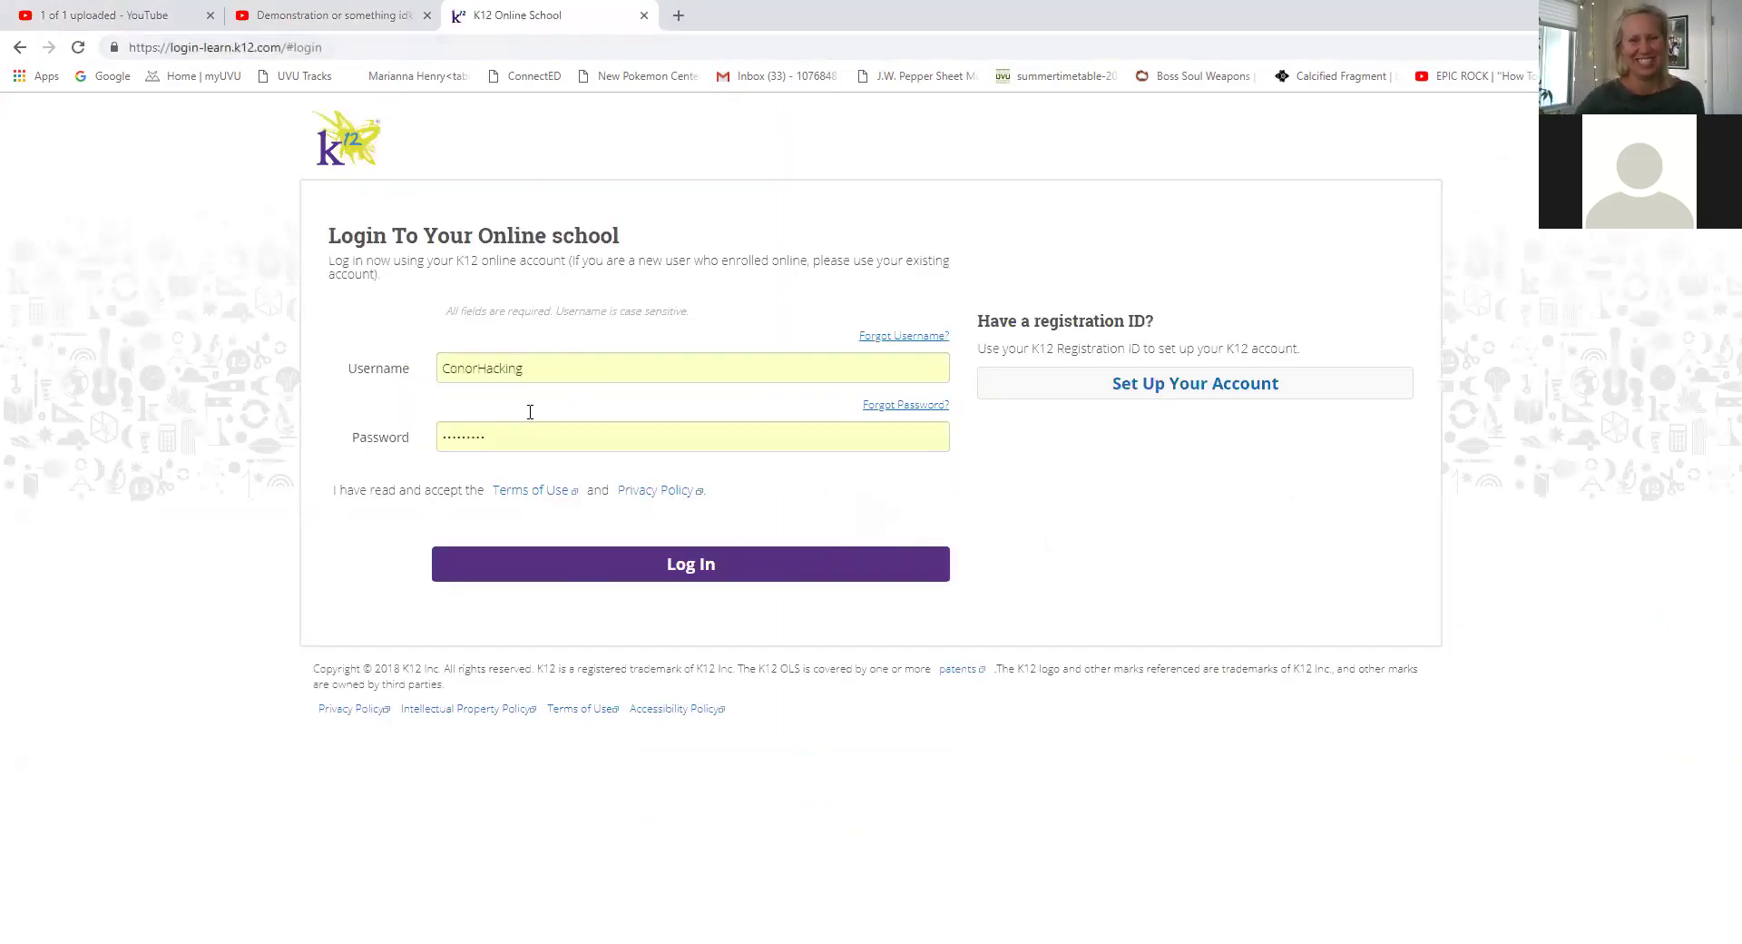
left_click(498, 571)
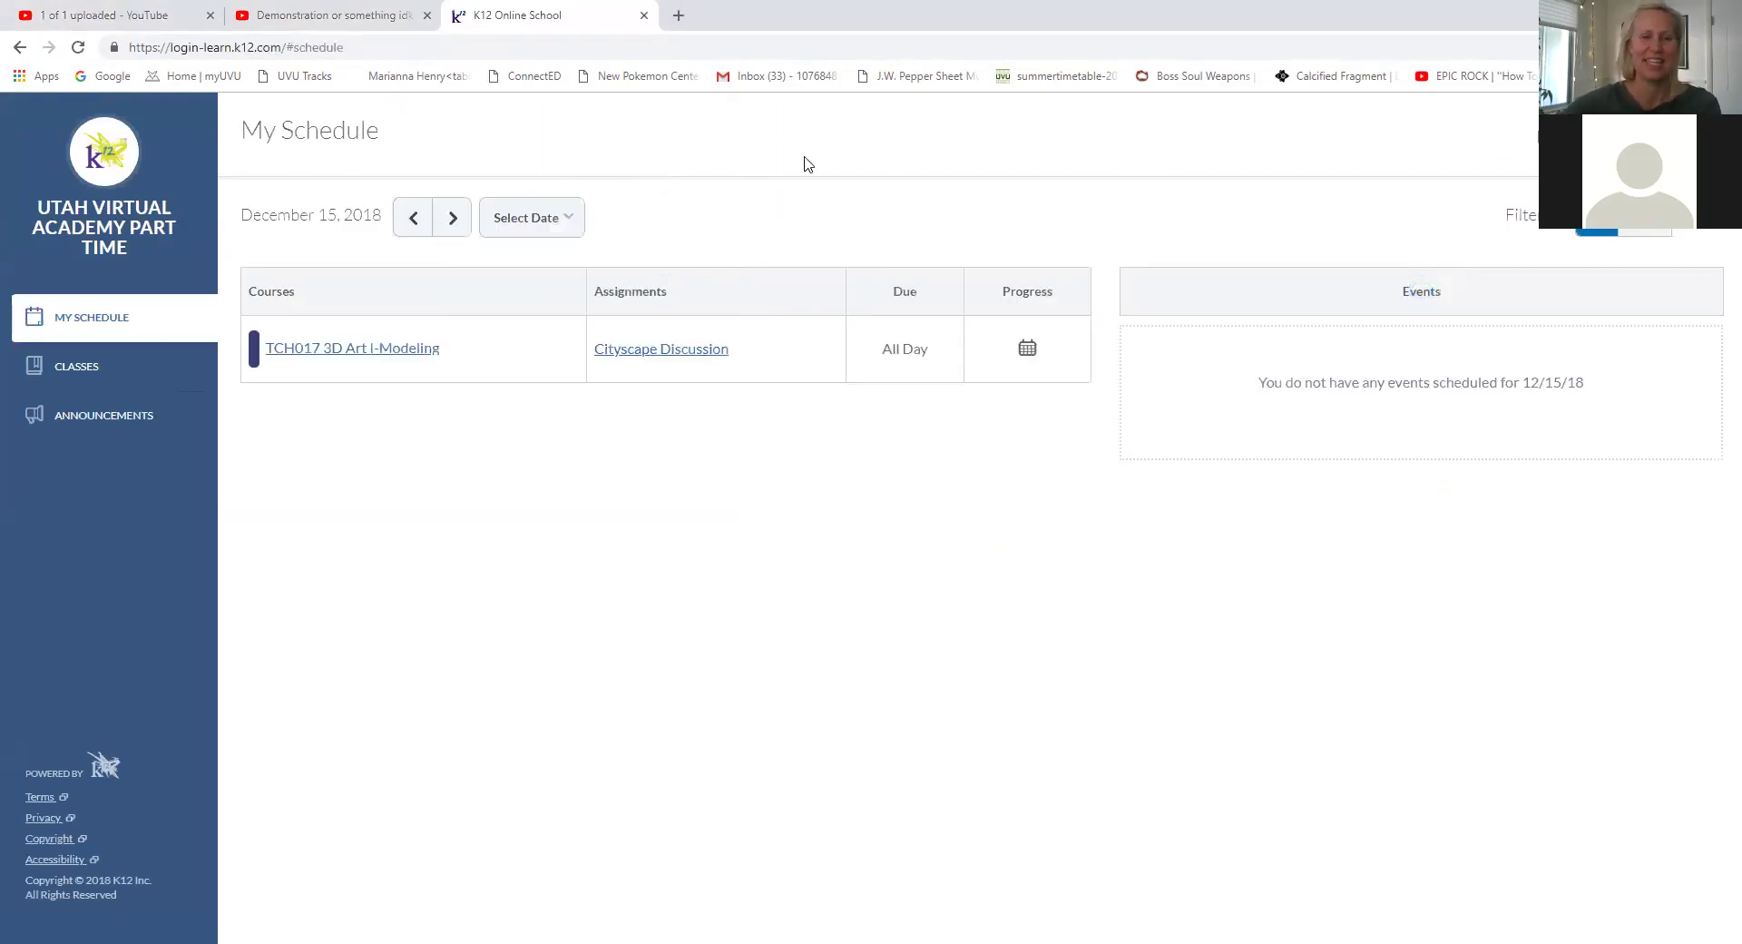
Open the Cityscape Discussion assignment and follow its link to the discussion board.
left_click(698, 352)
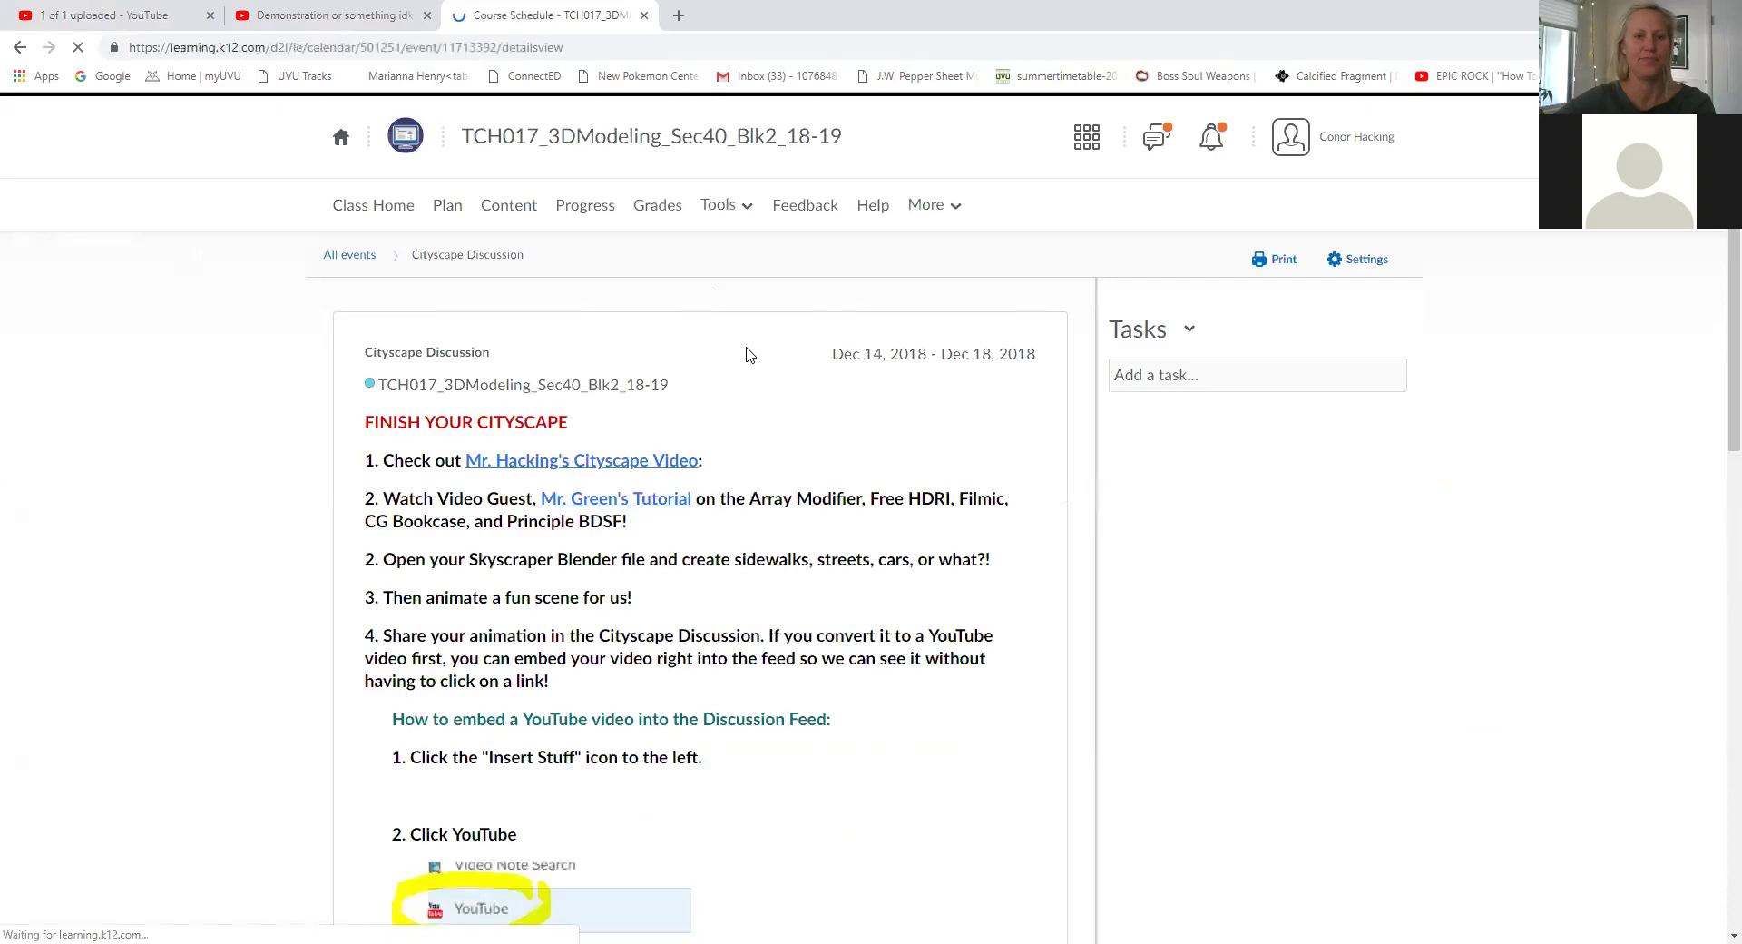
scroll(769, 385, "down", 6)
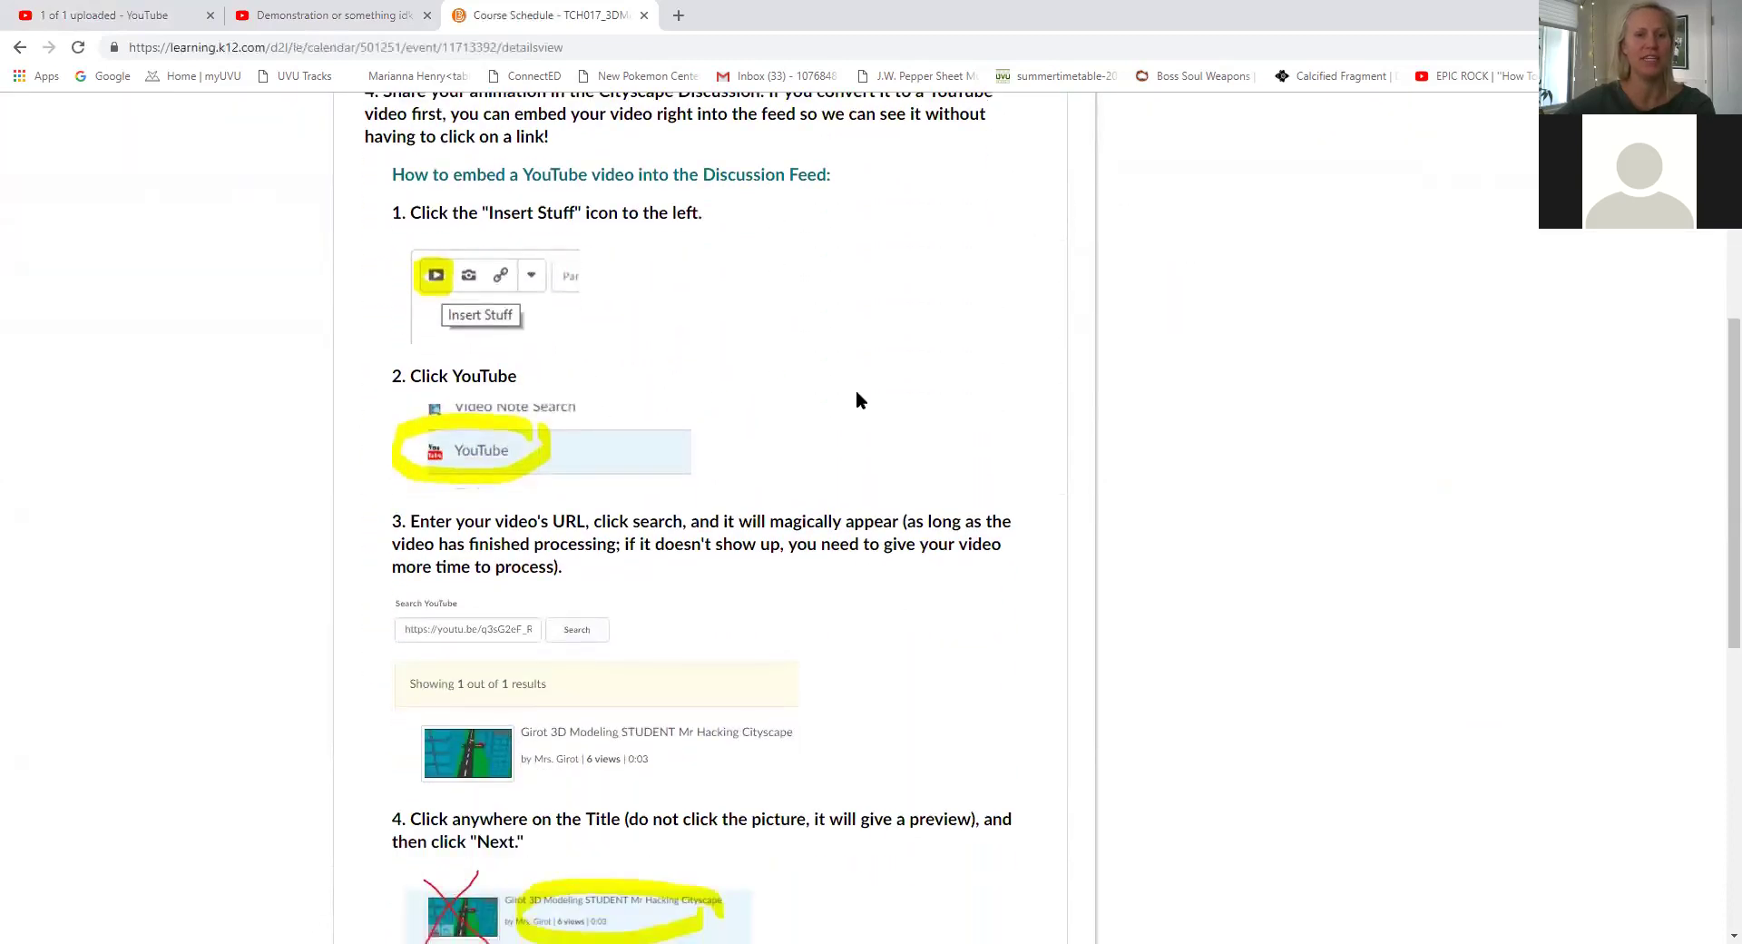
scroll(860, 397, "down", 4)
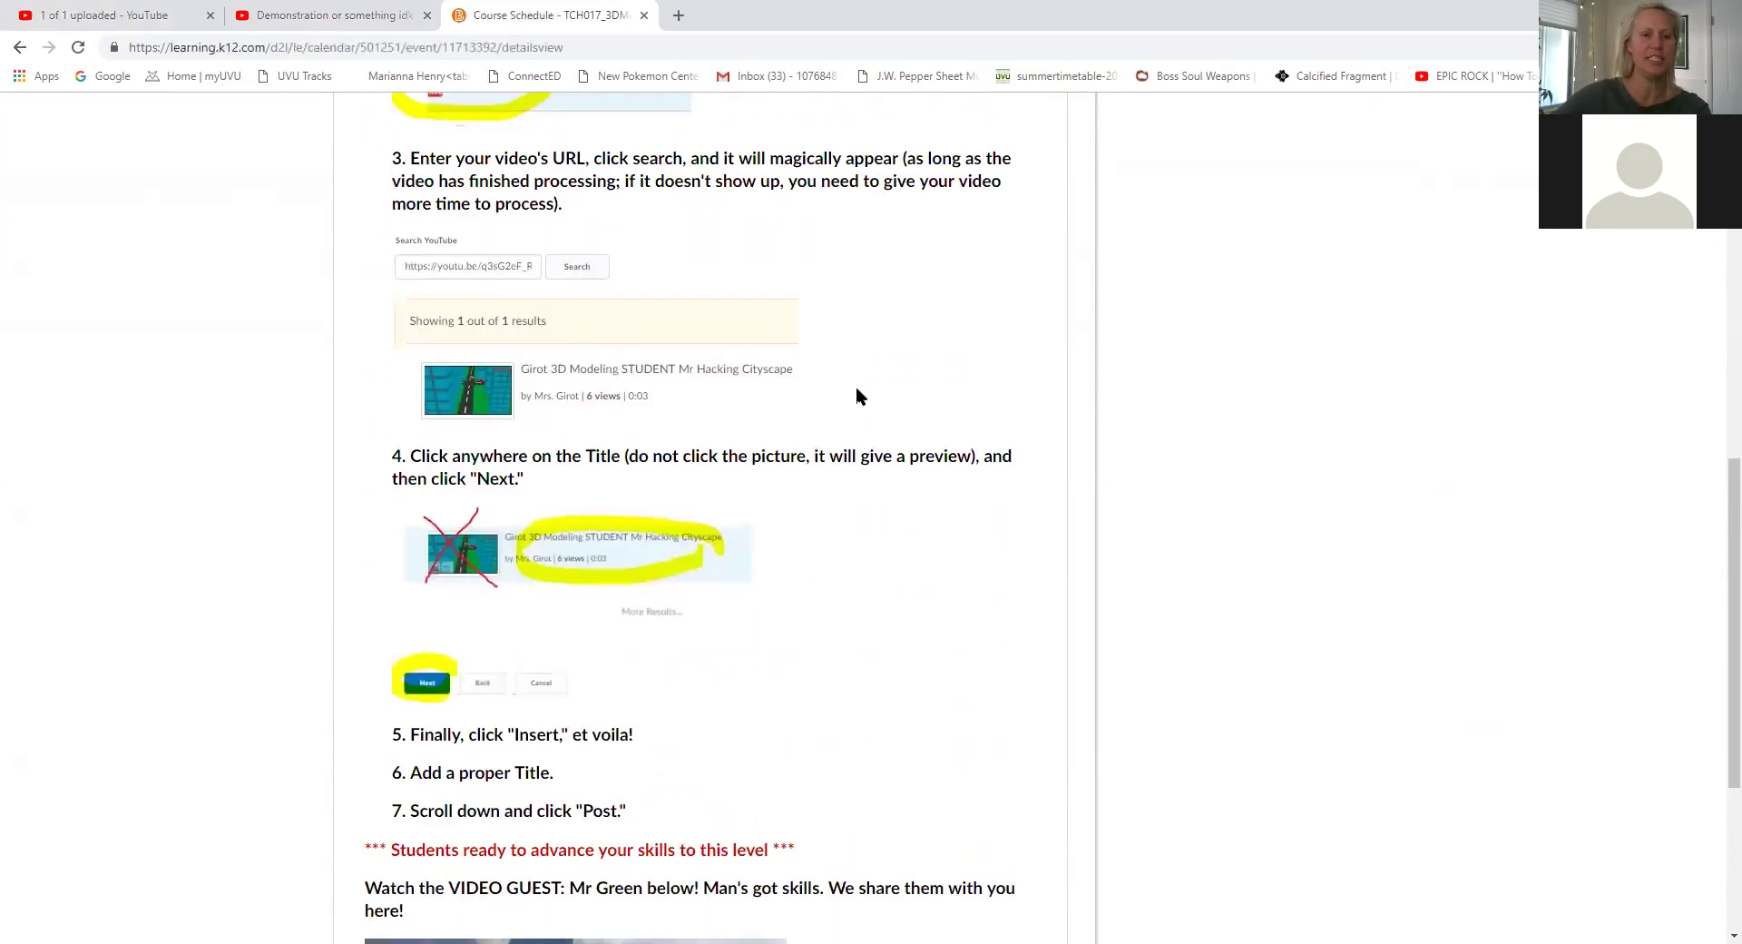
scroll(857, 396, "down", 4)
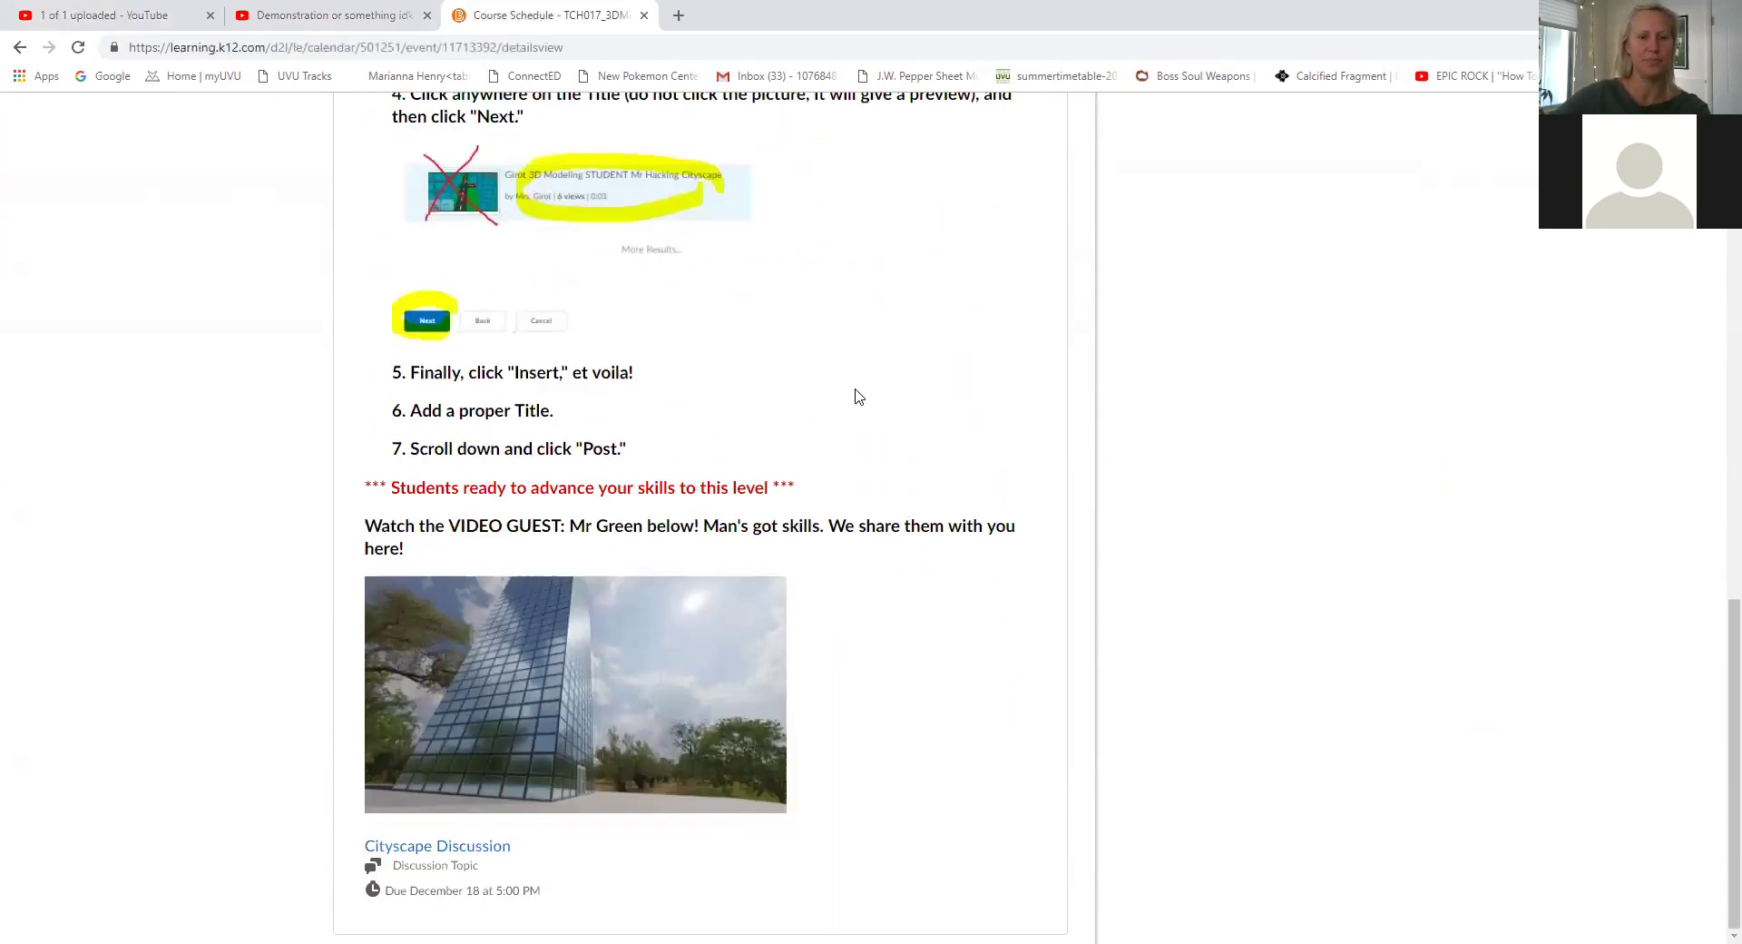
left_click(405, 845)
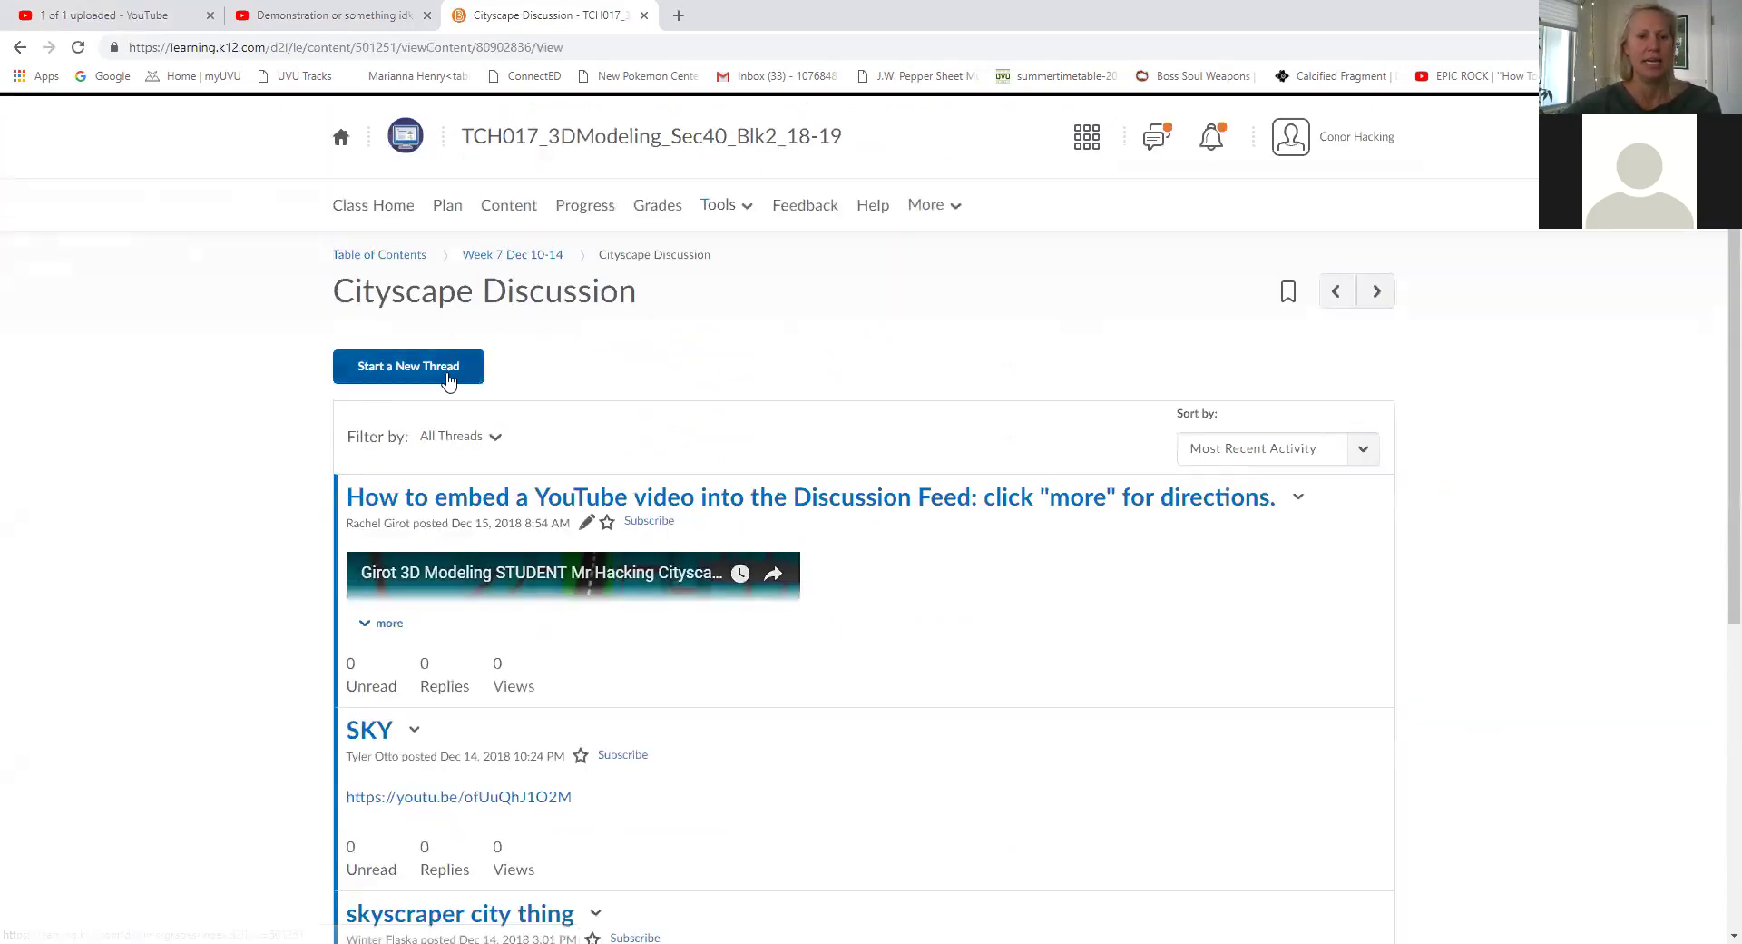
Start a thread titled 'Demonstration for m'dudes' and open the Insert Stuff media dialog.
left_click(445, 372)
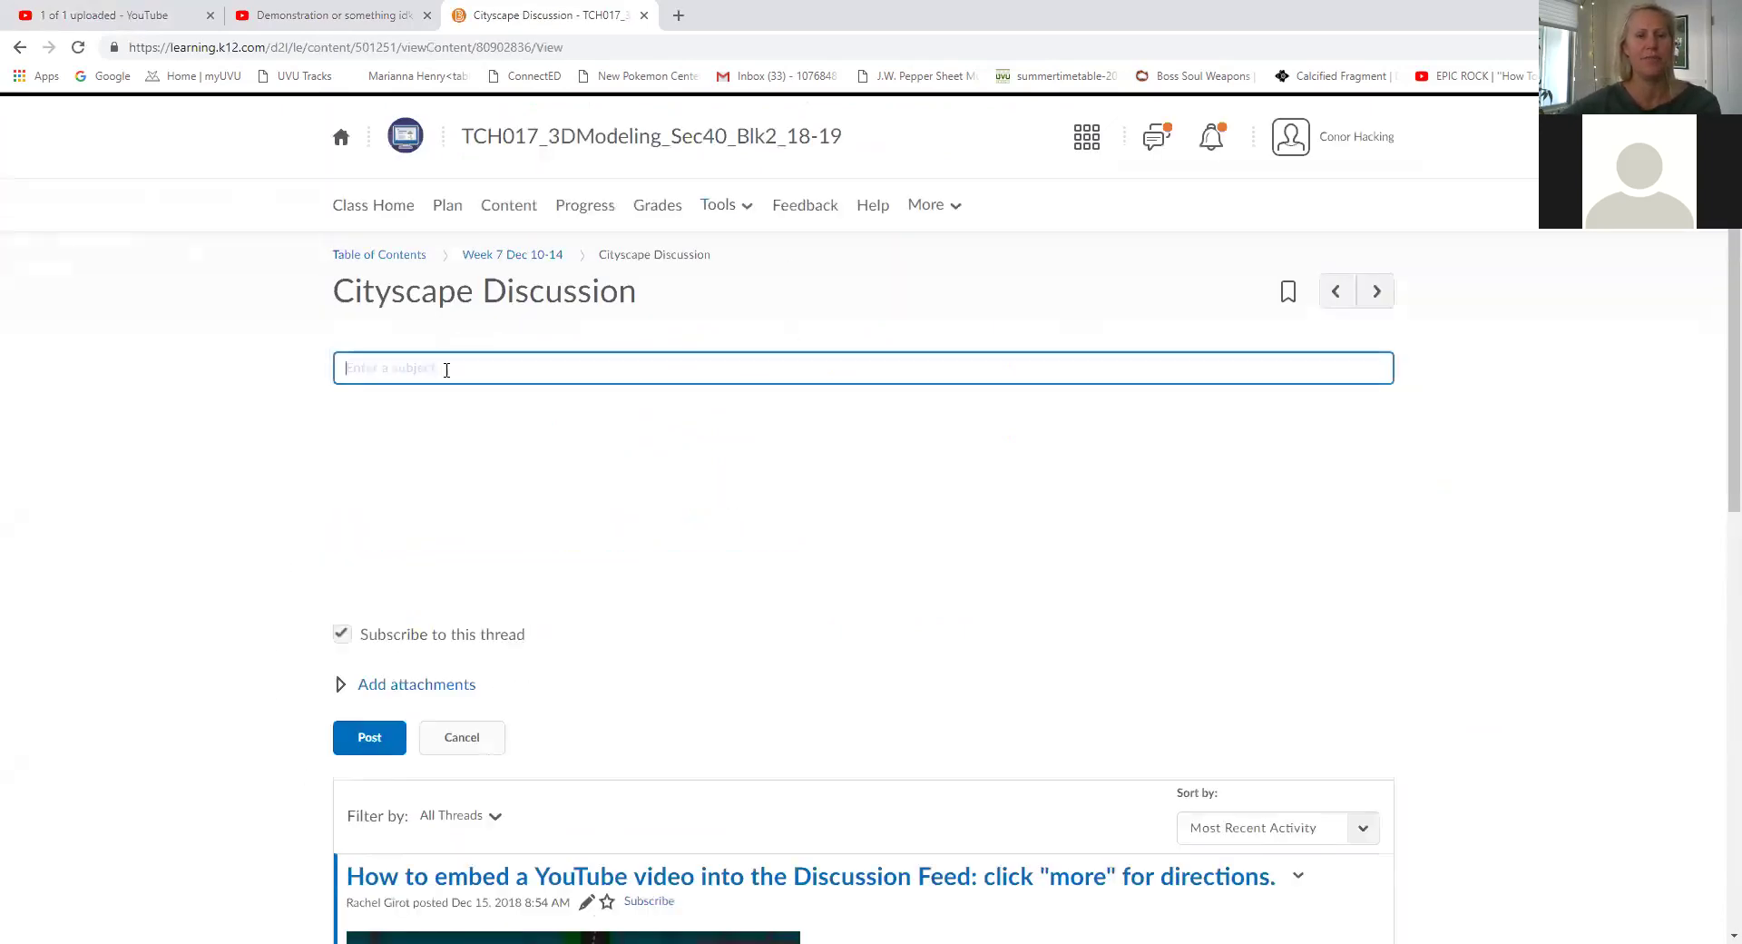
type("Demonstration for m'dudes")
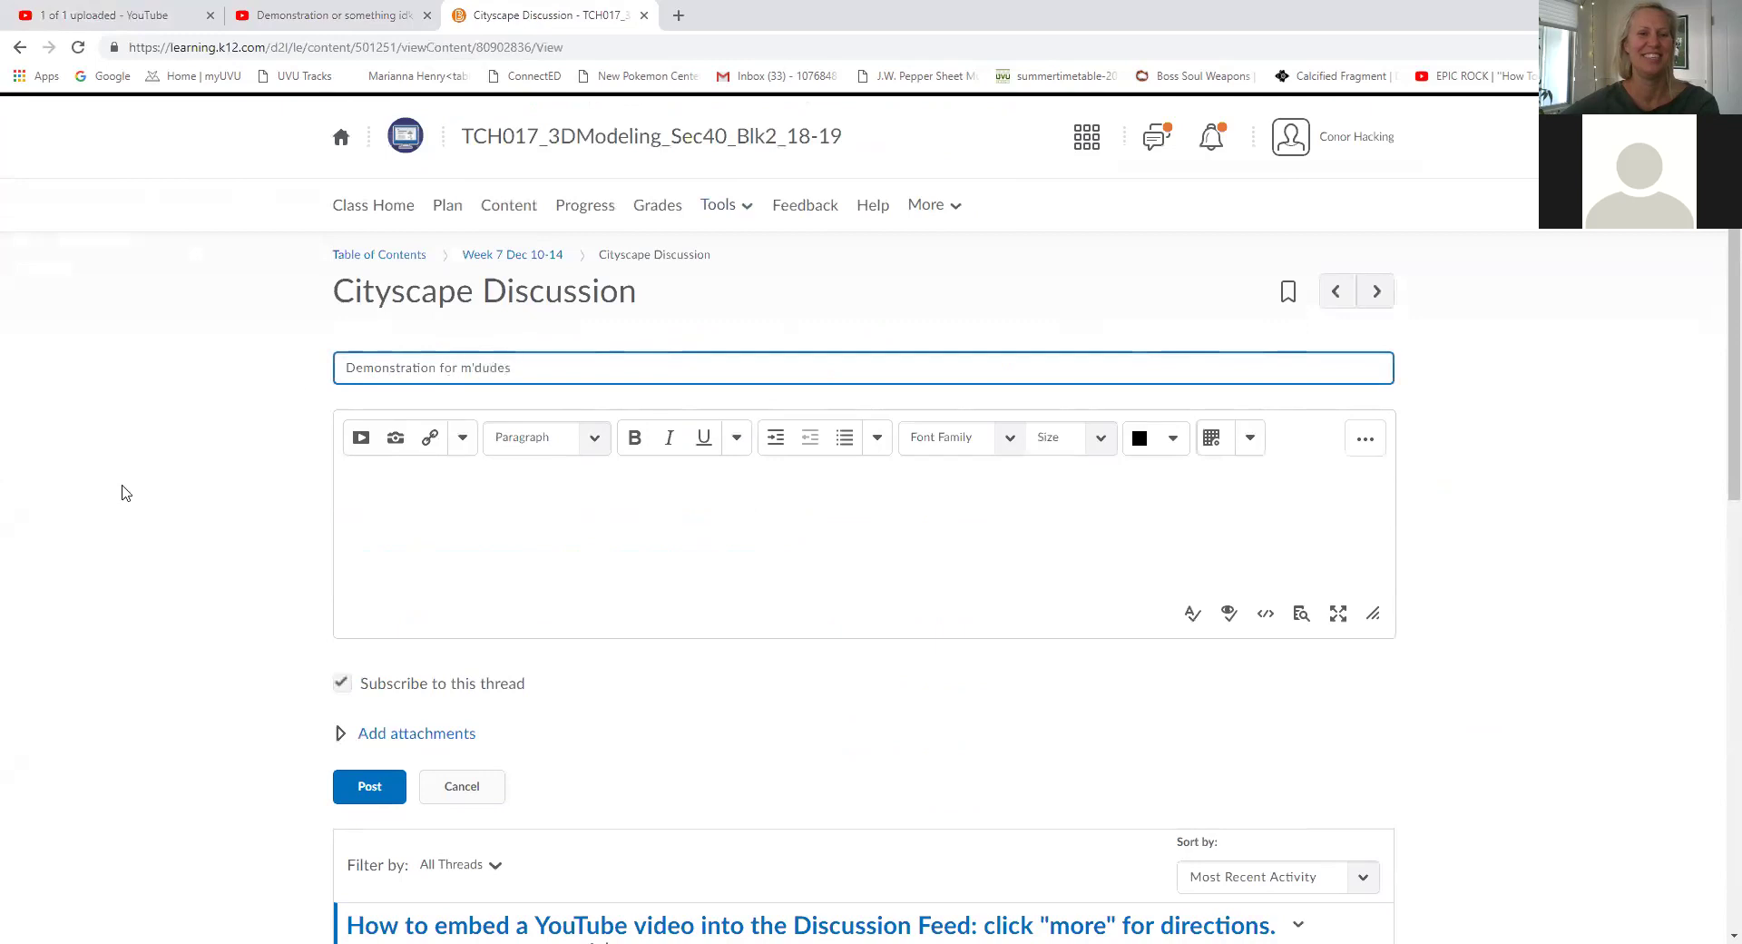
left_click(583, 495)
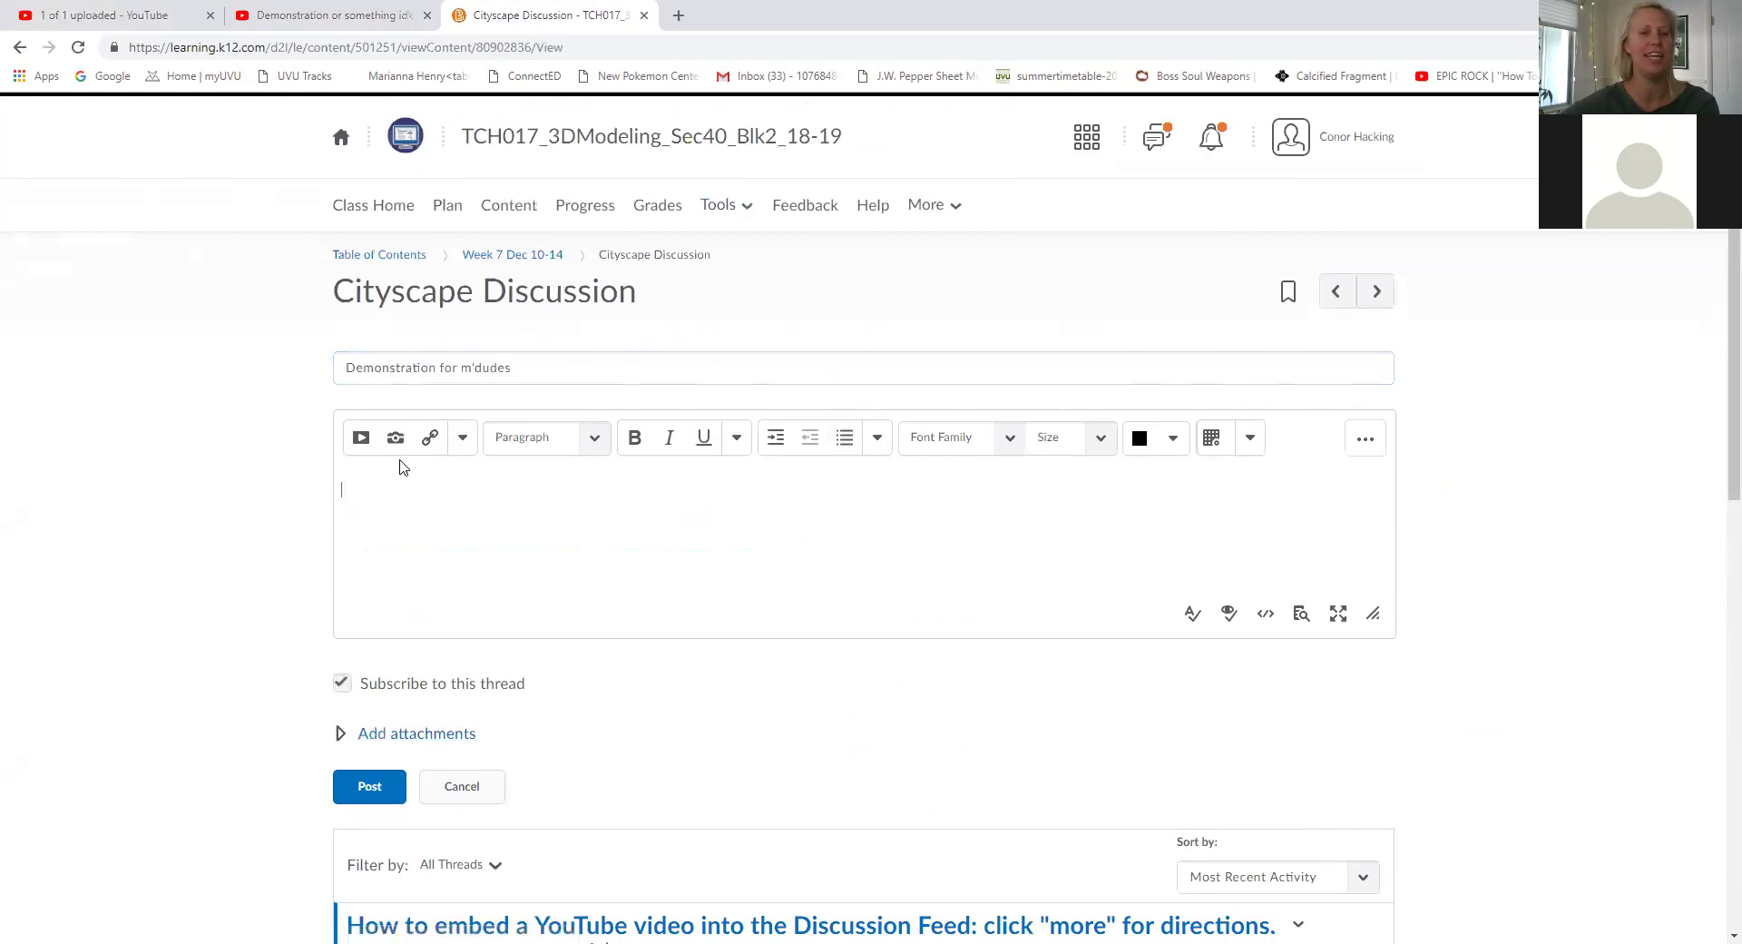
left_click(362, 441)
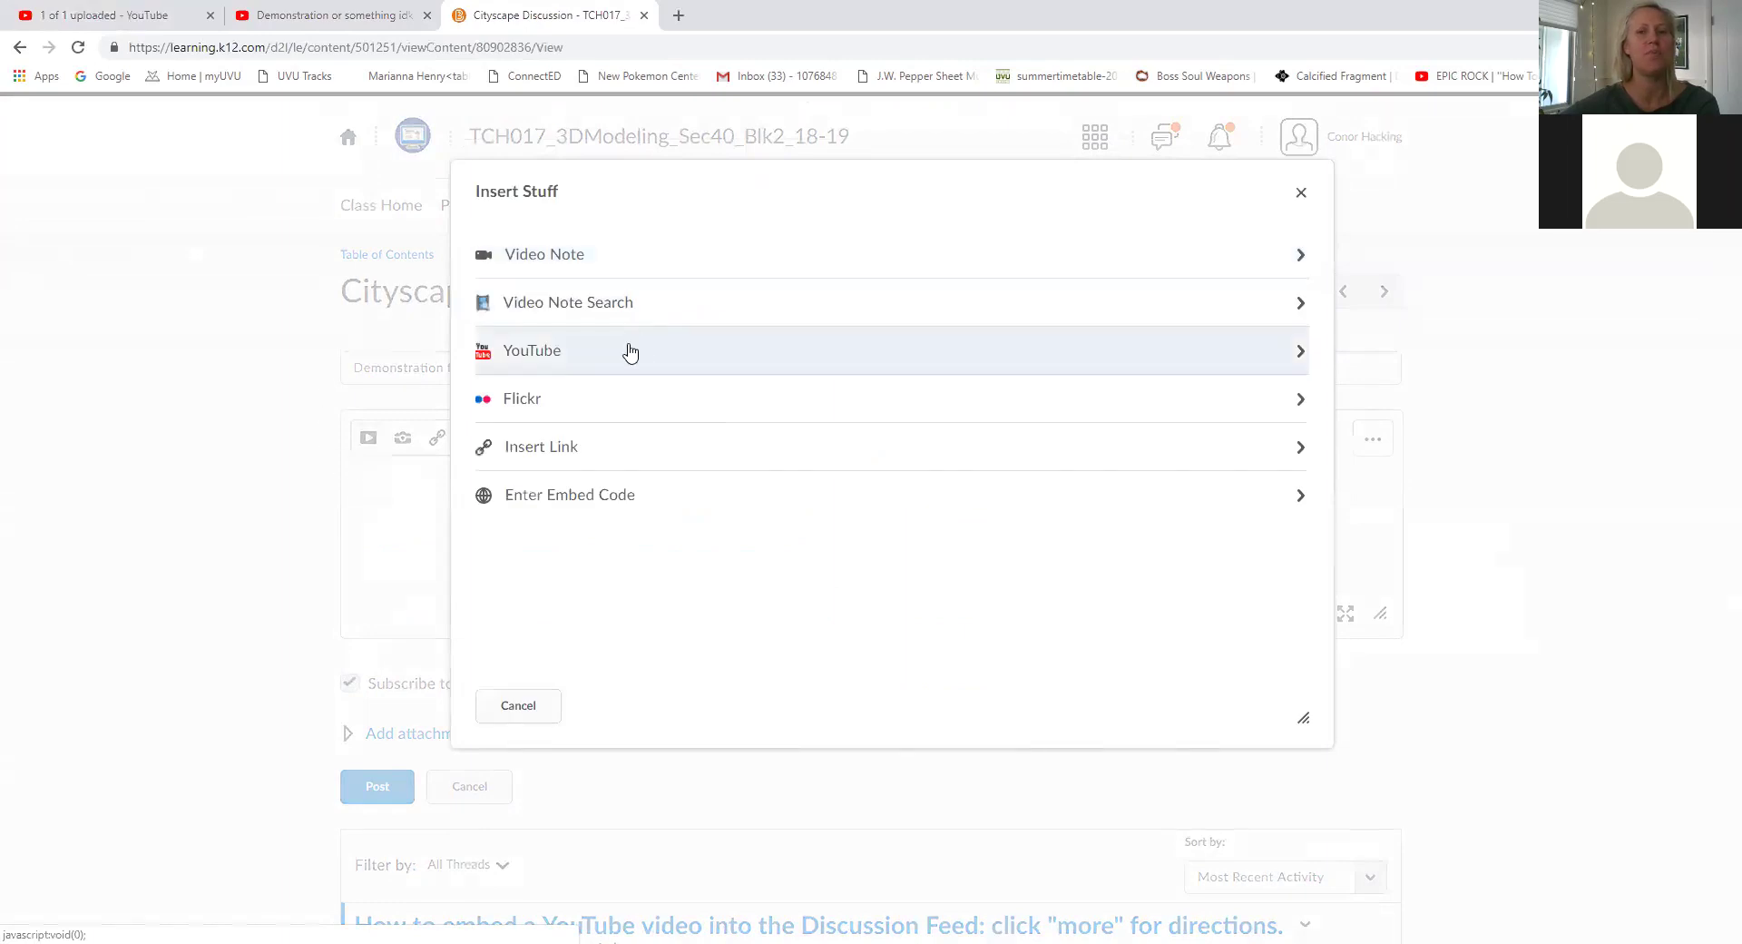
left_click(1301, 193)
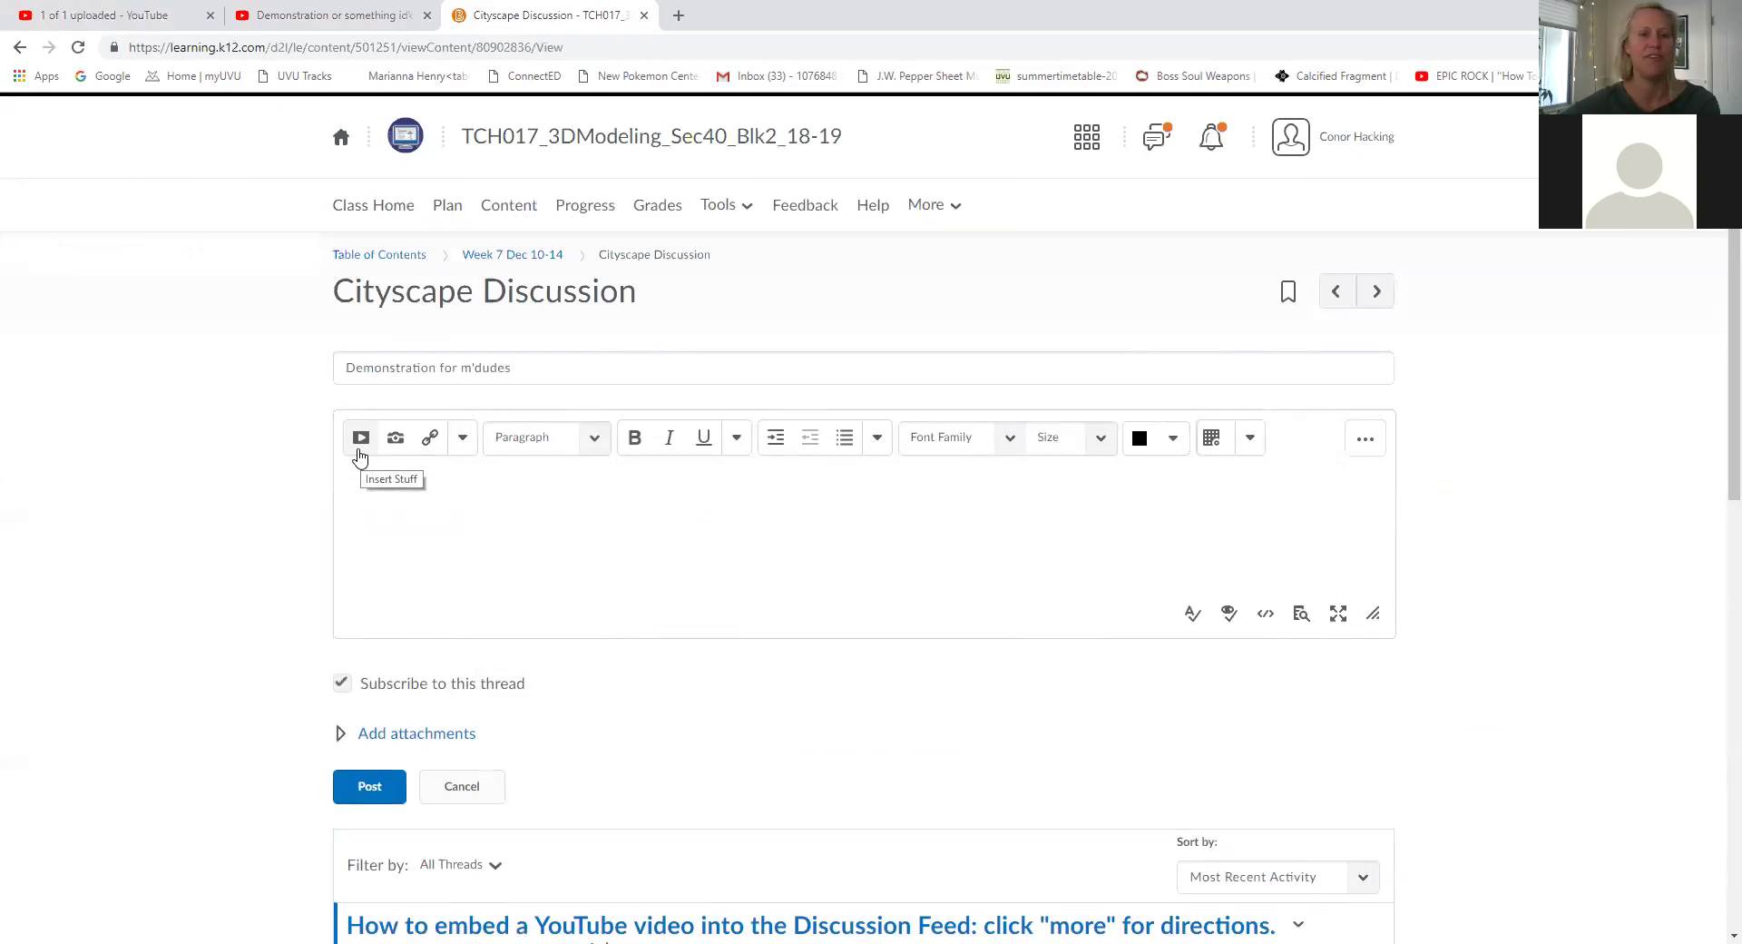
left_click(361, 439)
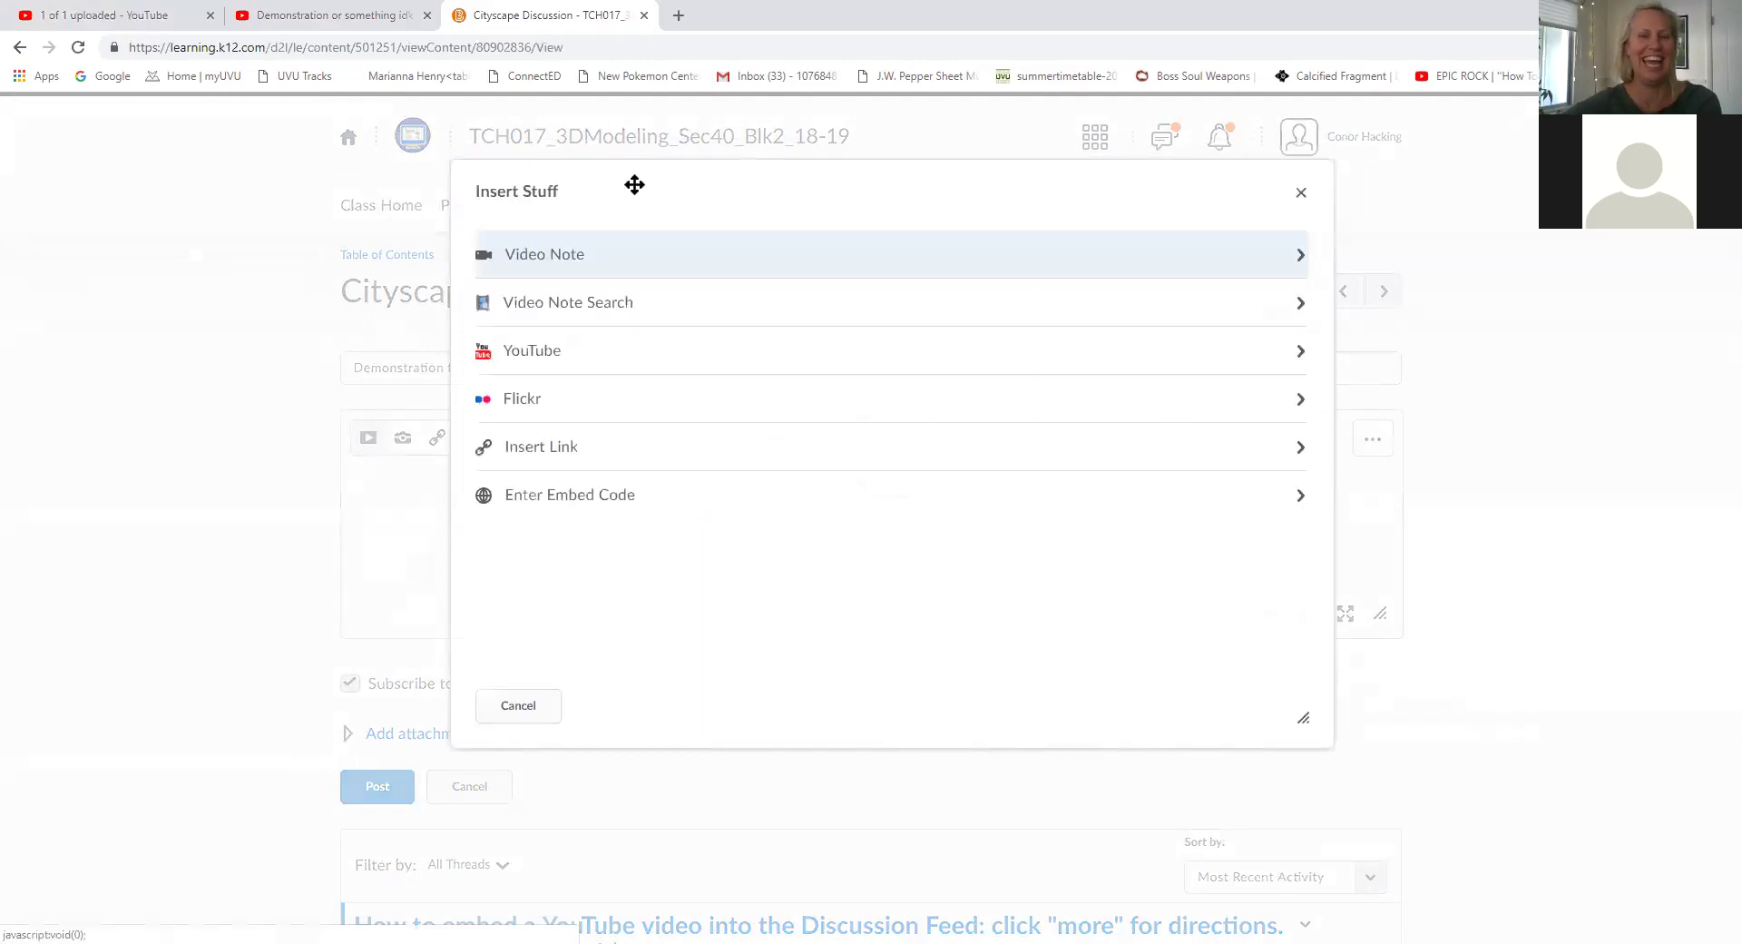
Try searching for the video by its pasted link in Insert Stuff's YouTube source.
left_click(1293, 352)
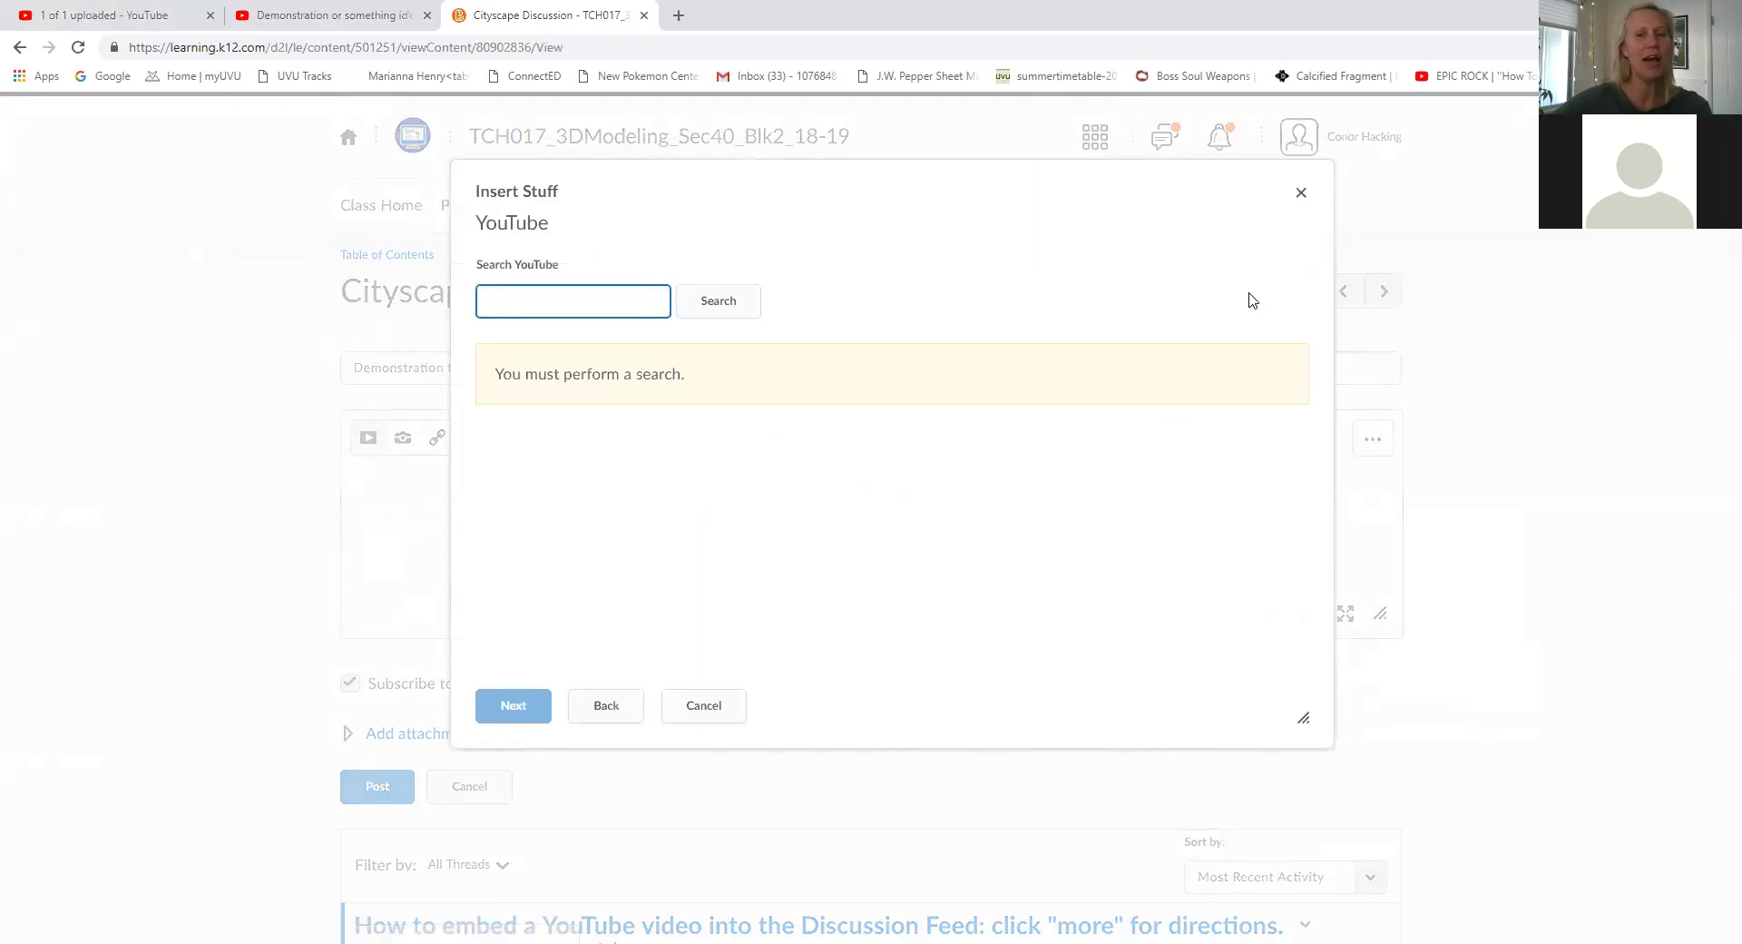
left_click(601, 712)
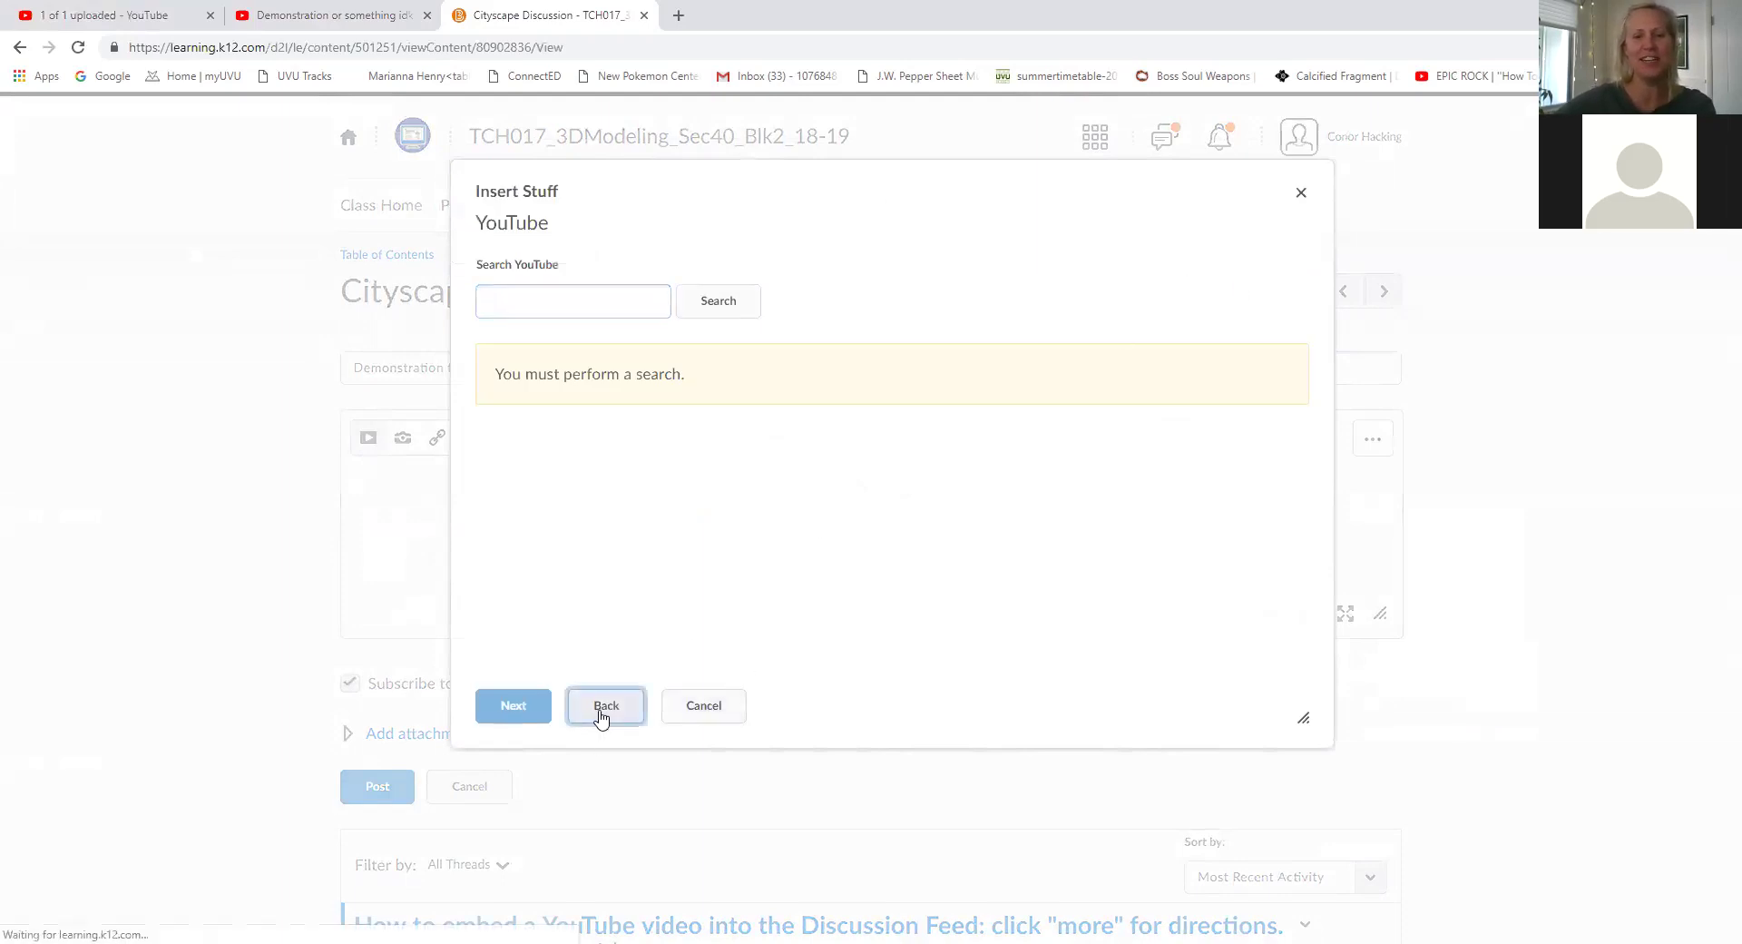
right_click(782, 566)
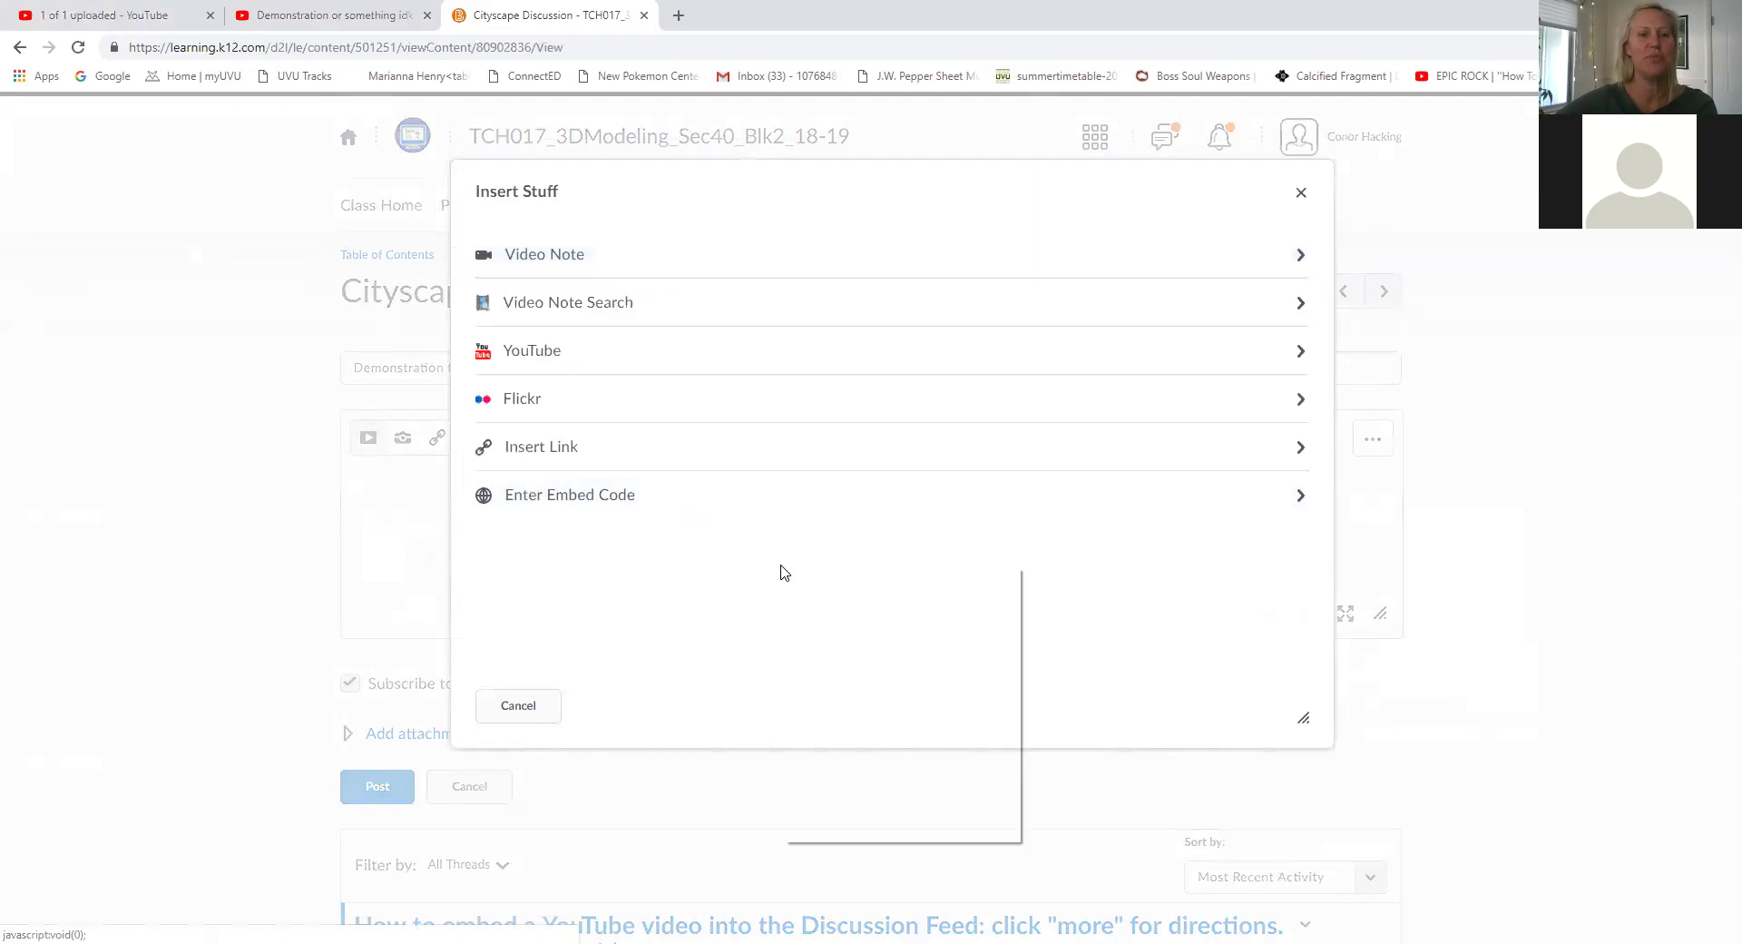
left_click(551, 350)
left_click(551, 350)
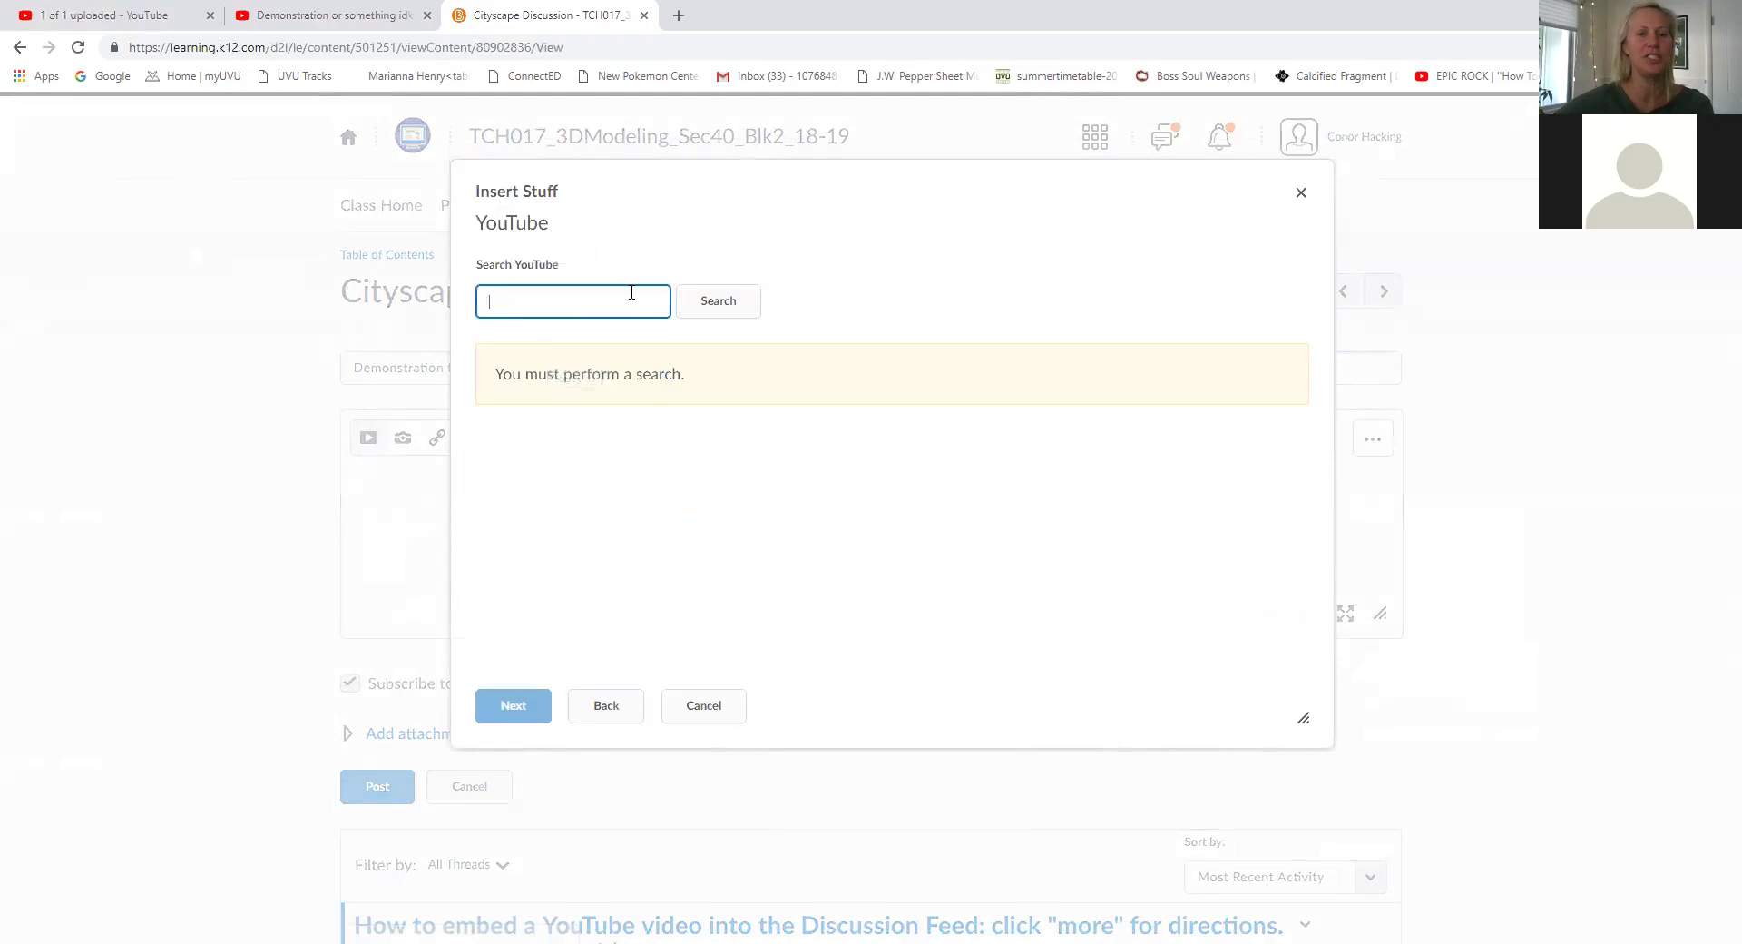
left_click(702, 308)
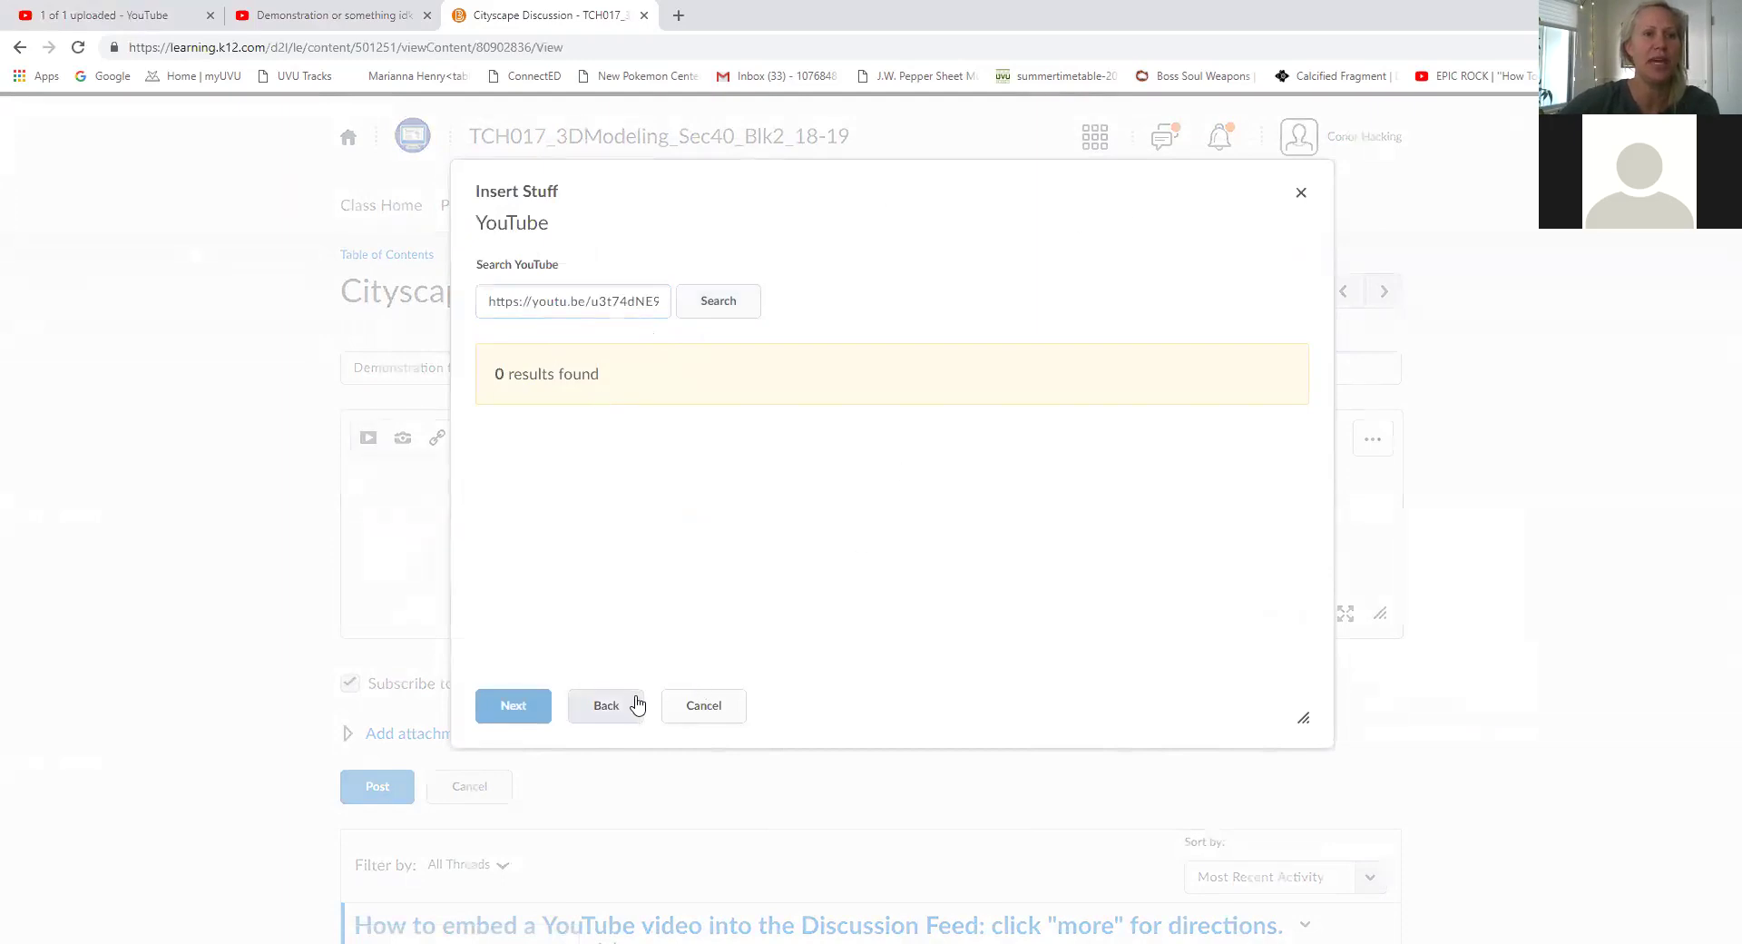
Copy the video's youtu.be share link from YouTube's upload page.
left_click(365, 24)
left_click(109, 16)
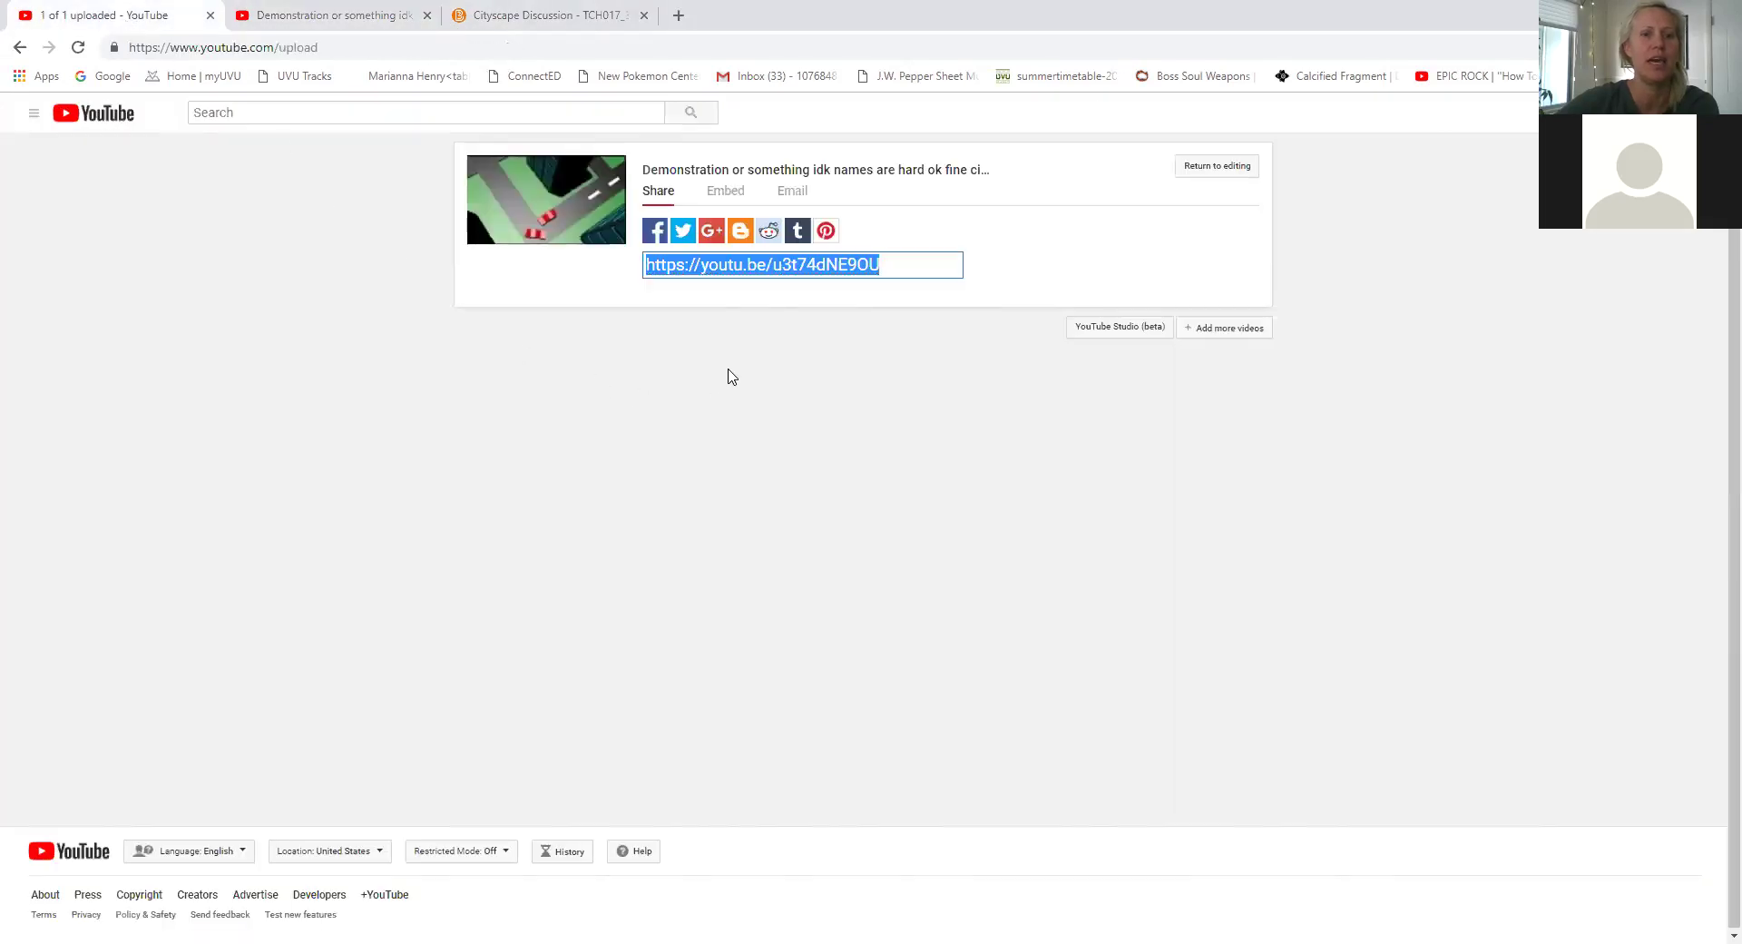
right_click(840, 264)
left_click(884, 330)
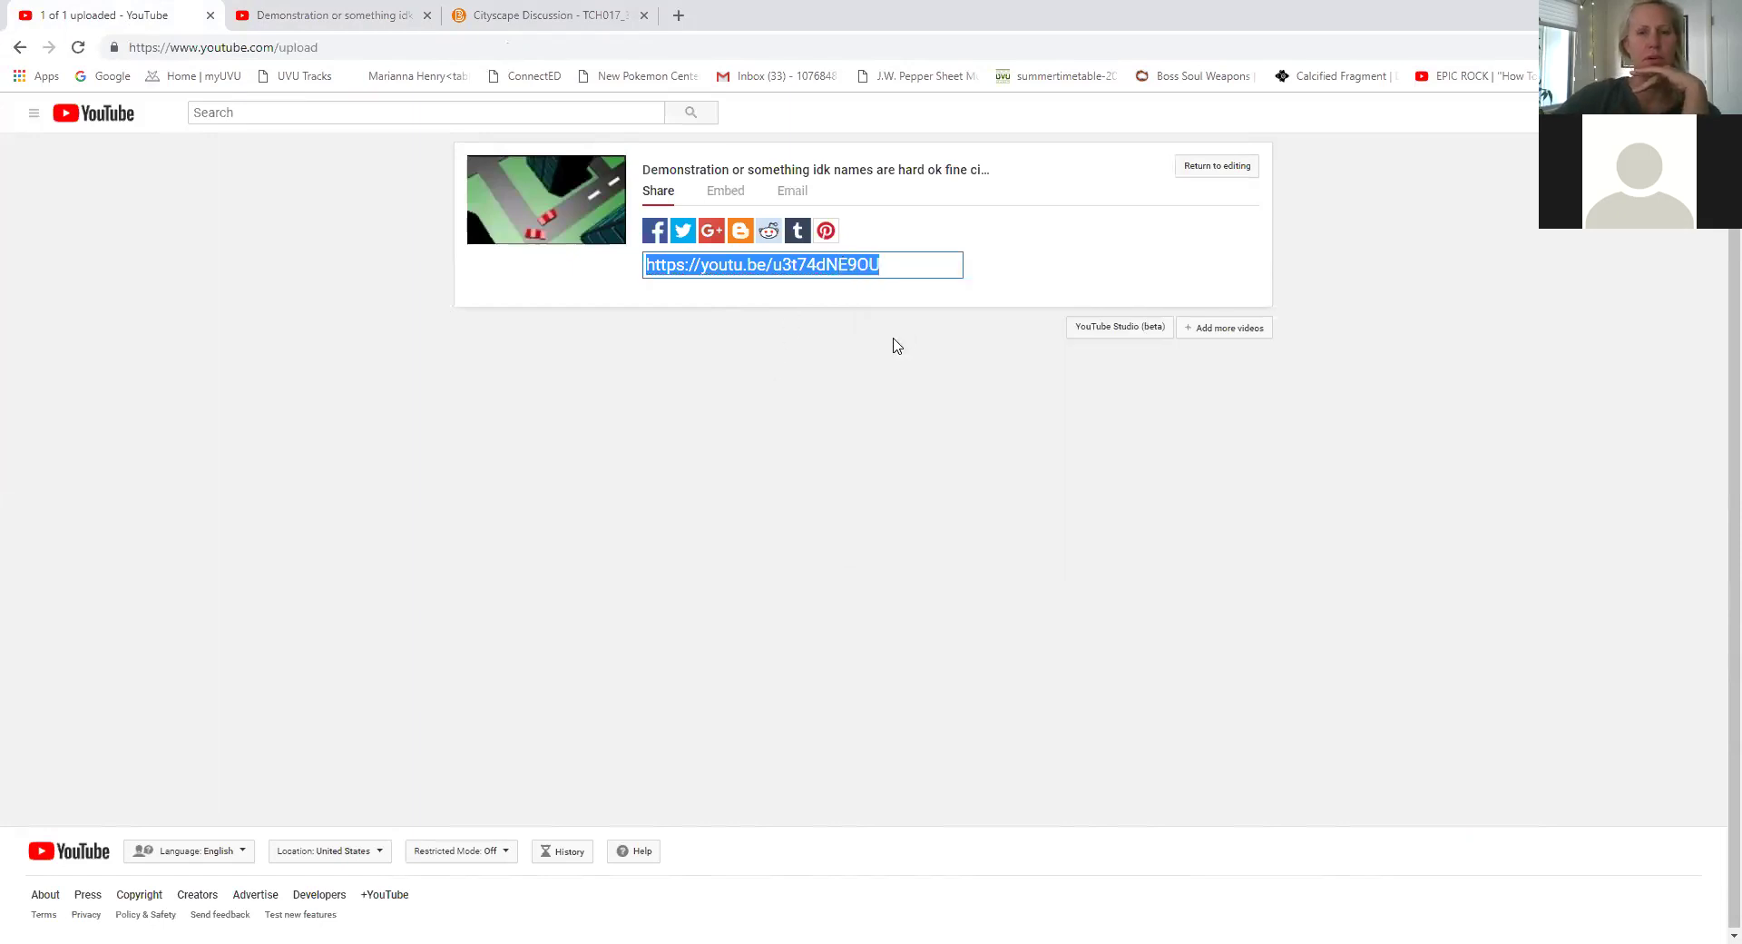
Close the Insert Stuff dialog and paste the share link into the thread's message body.
left_click(456, 3)
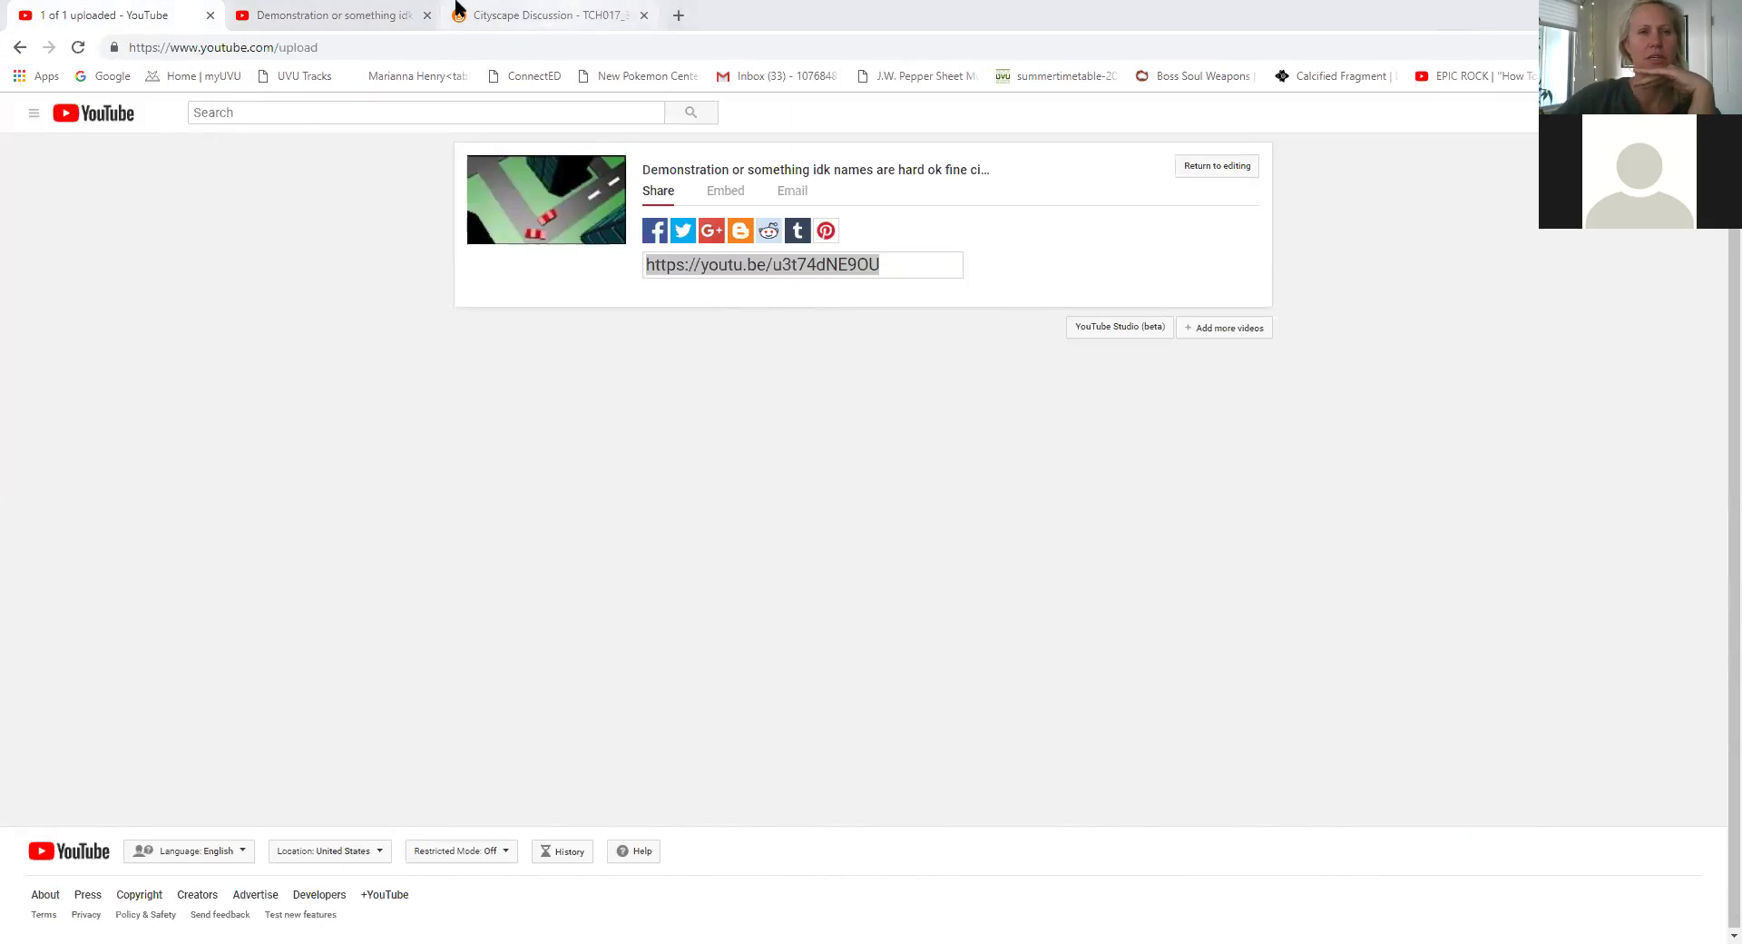
left_click(521, 15)
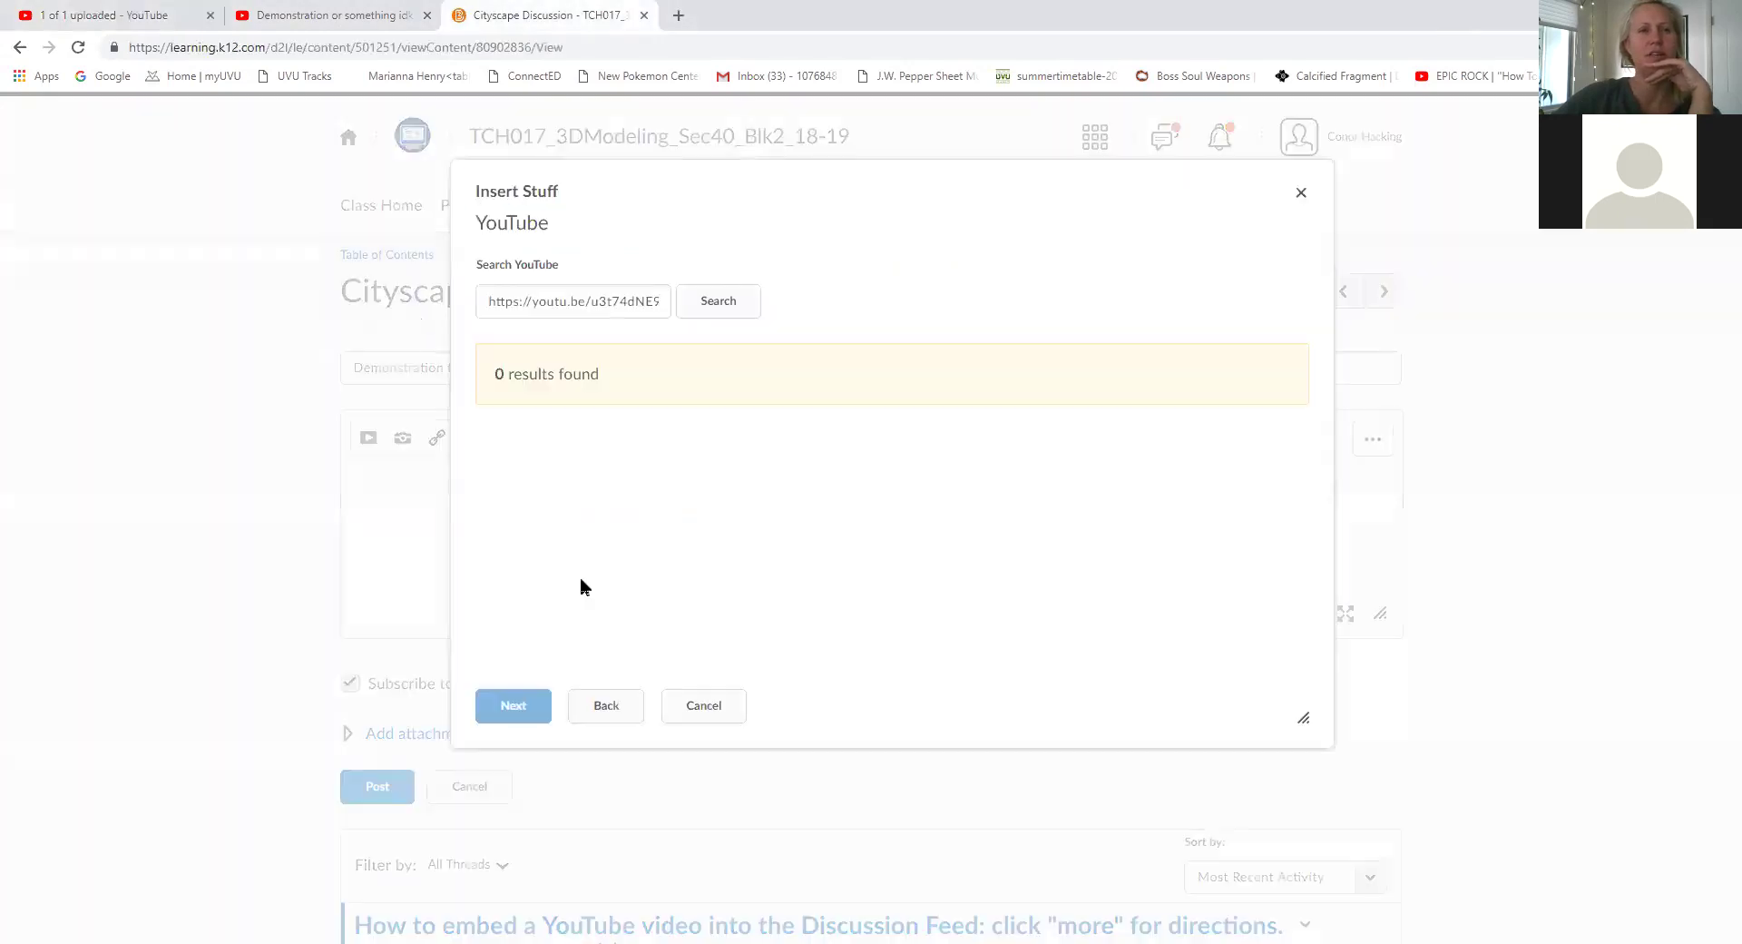
left_click(621, 708)
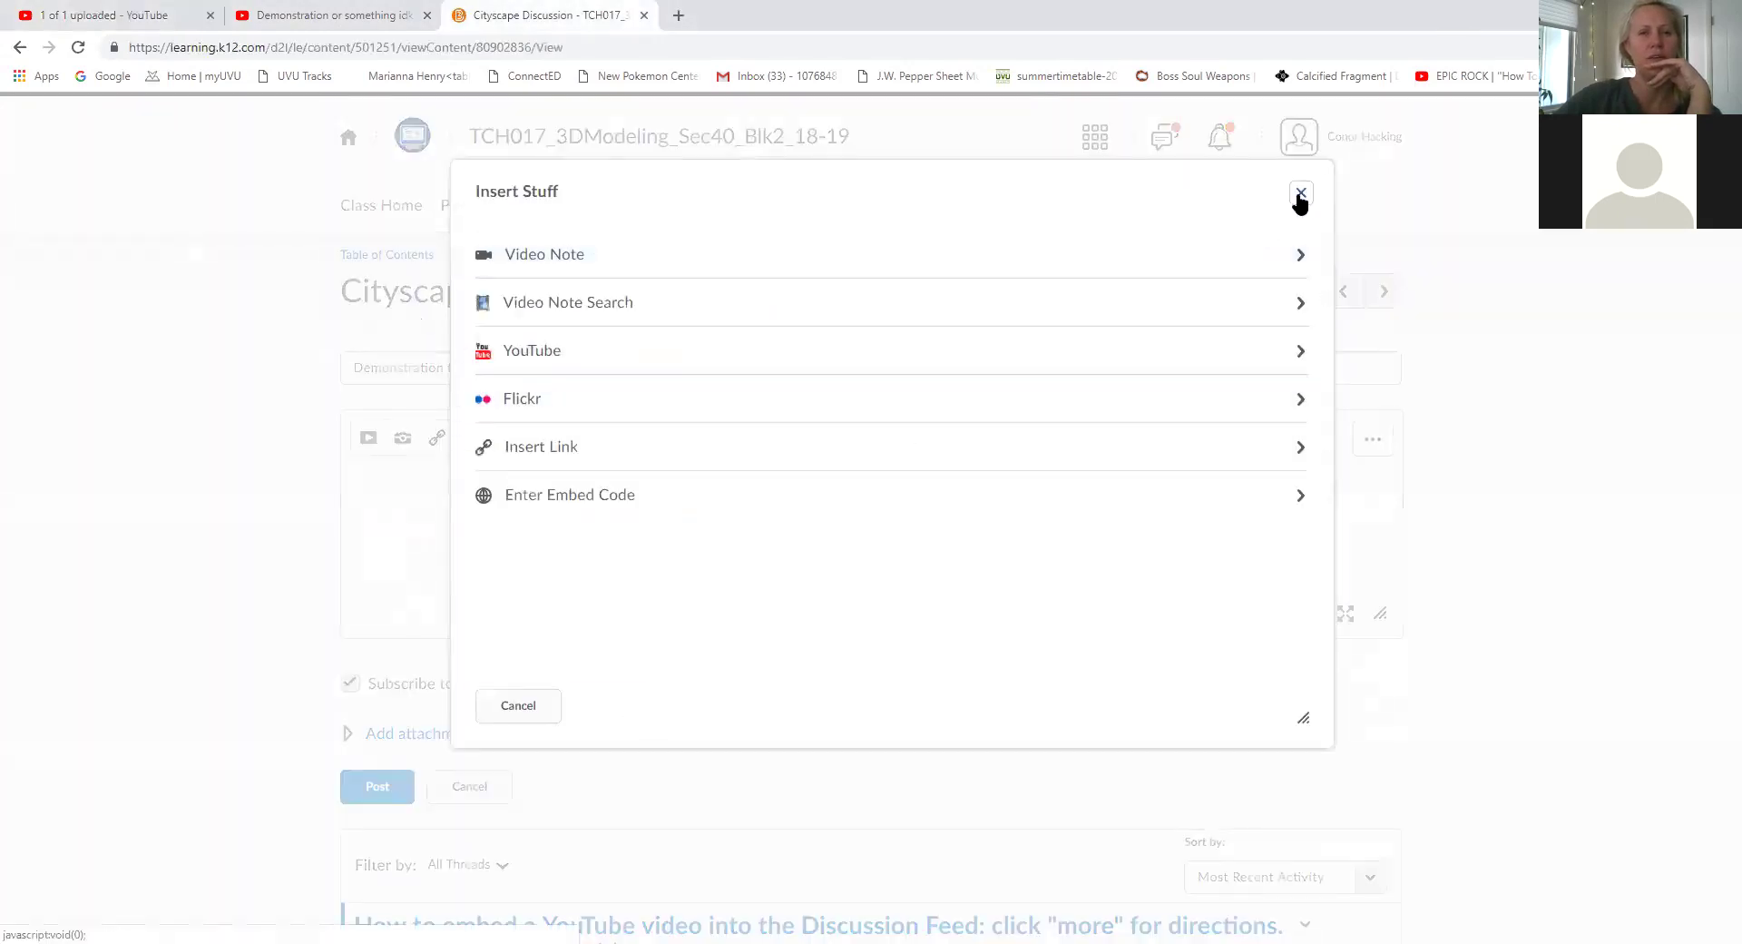
left_click(1304, 190)
left_click(521, 507)
key("ctrl+v")
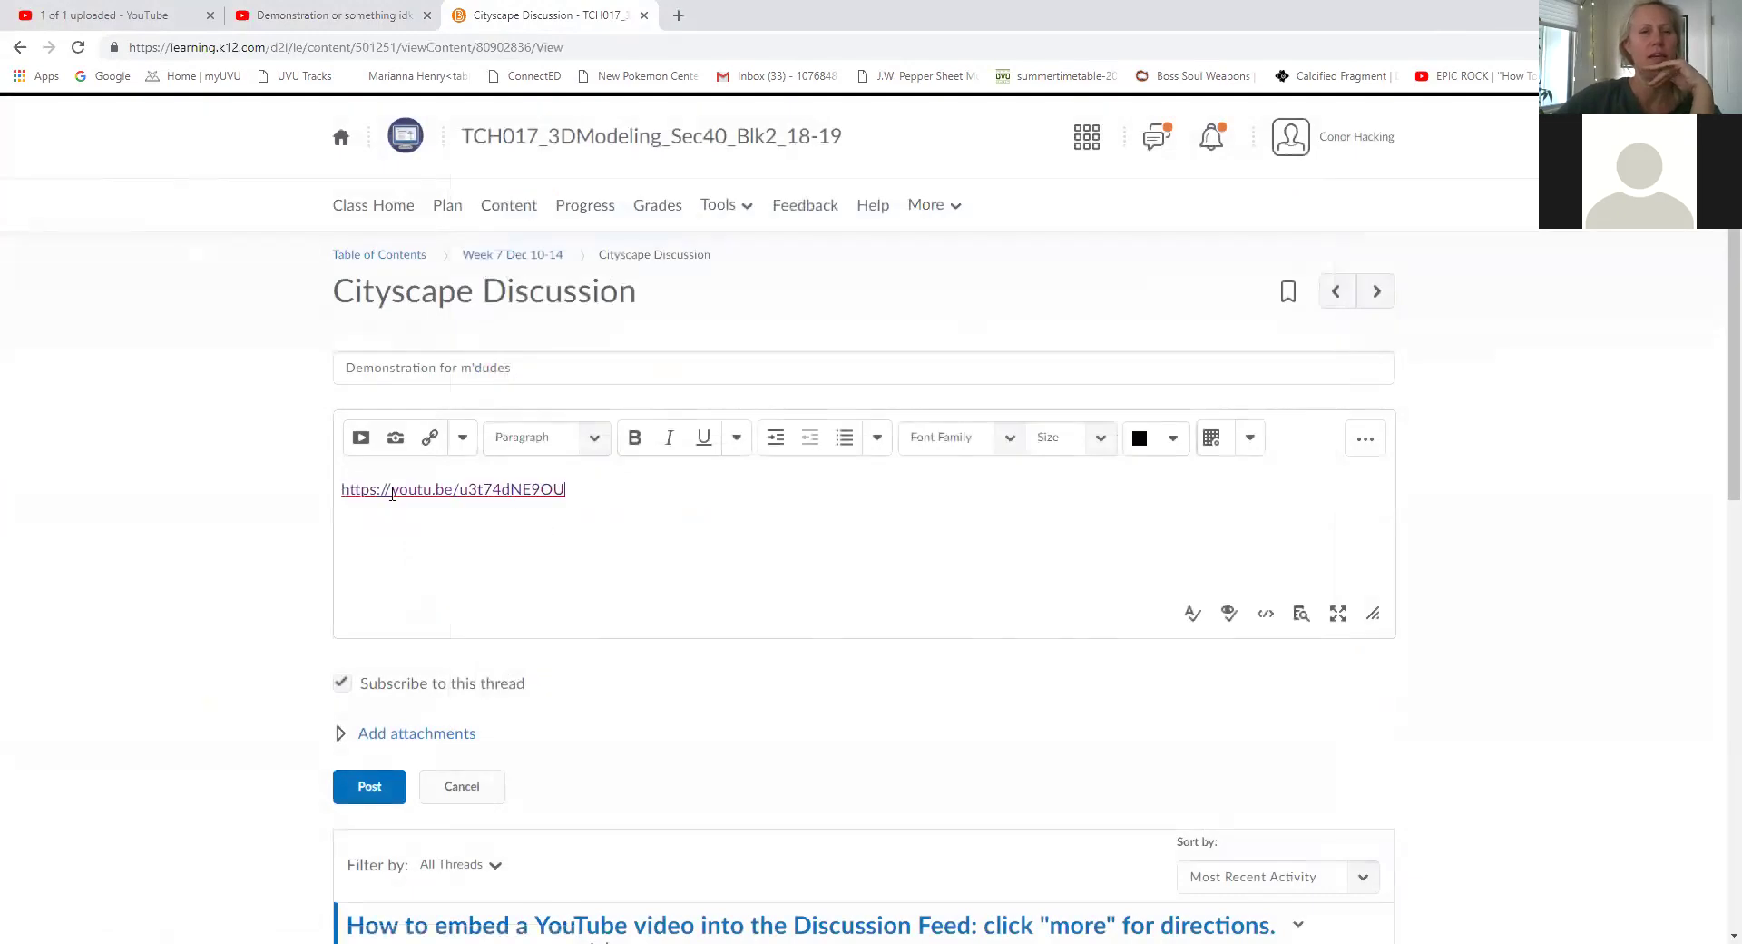
left_click_drag(620, 483, 341, 495)
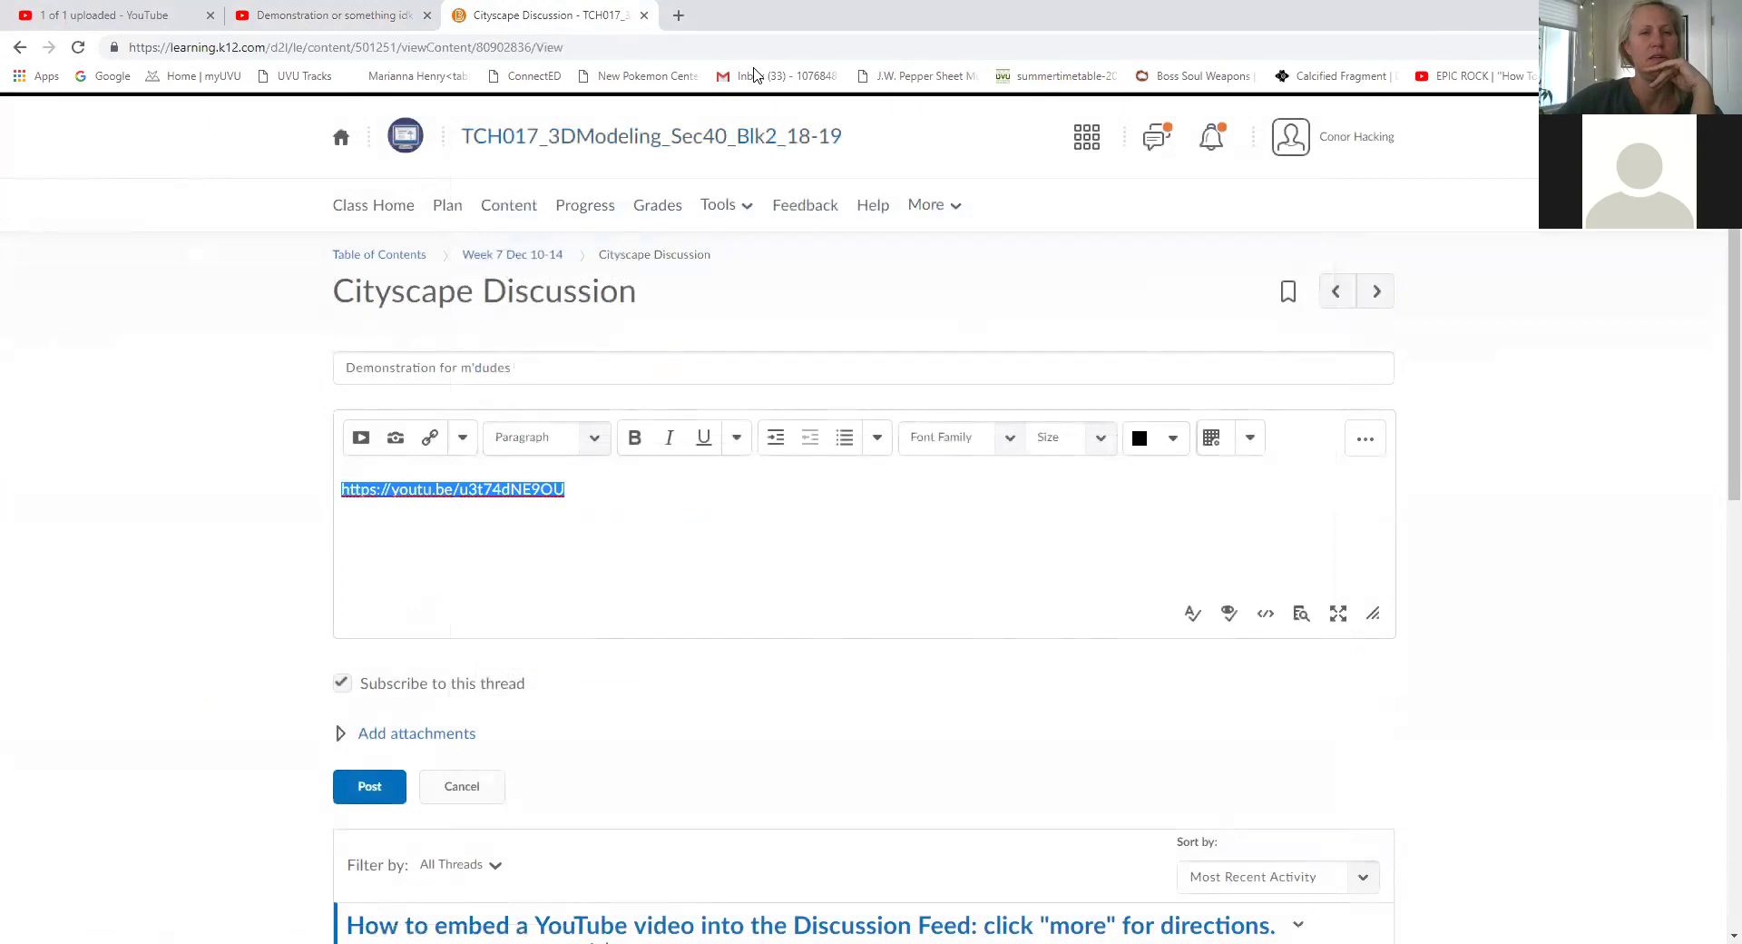
left_click(485, 547)
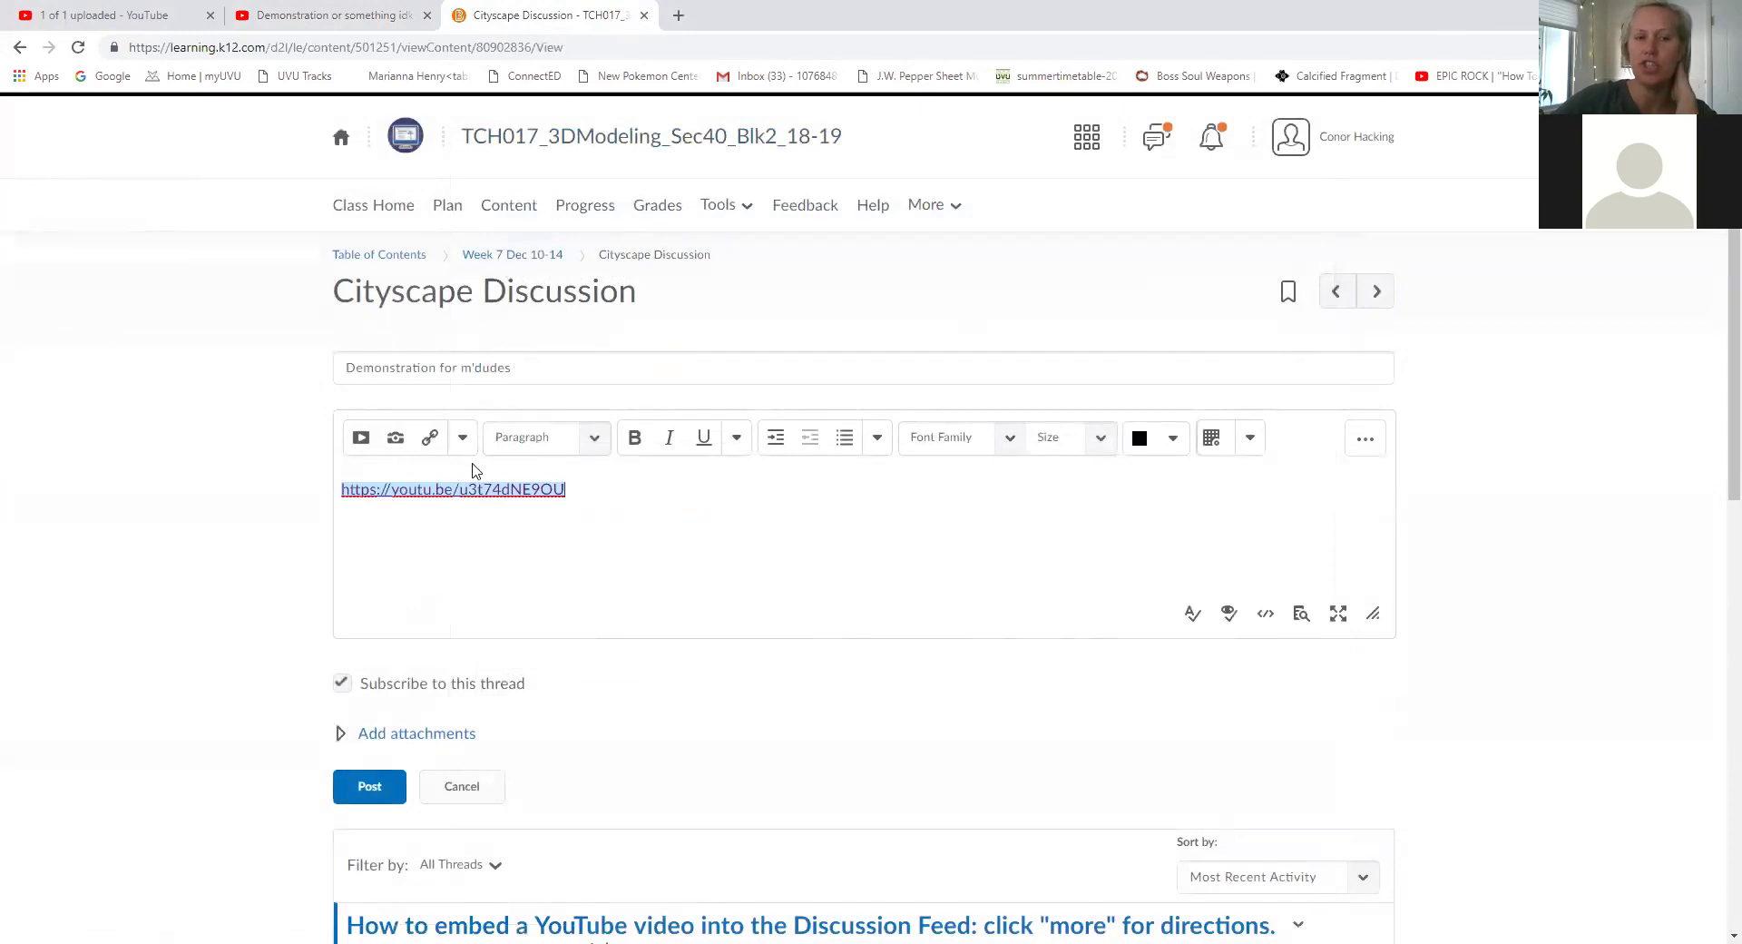
left_click(361, 437)
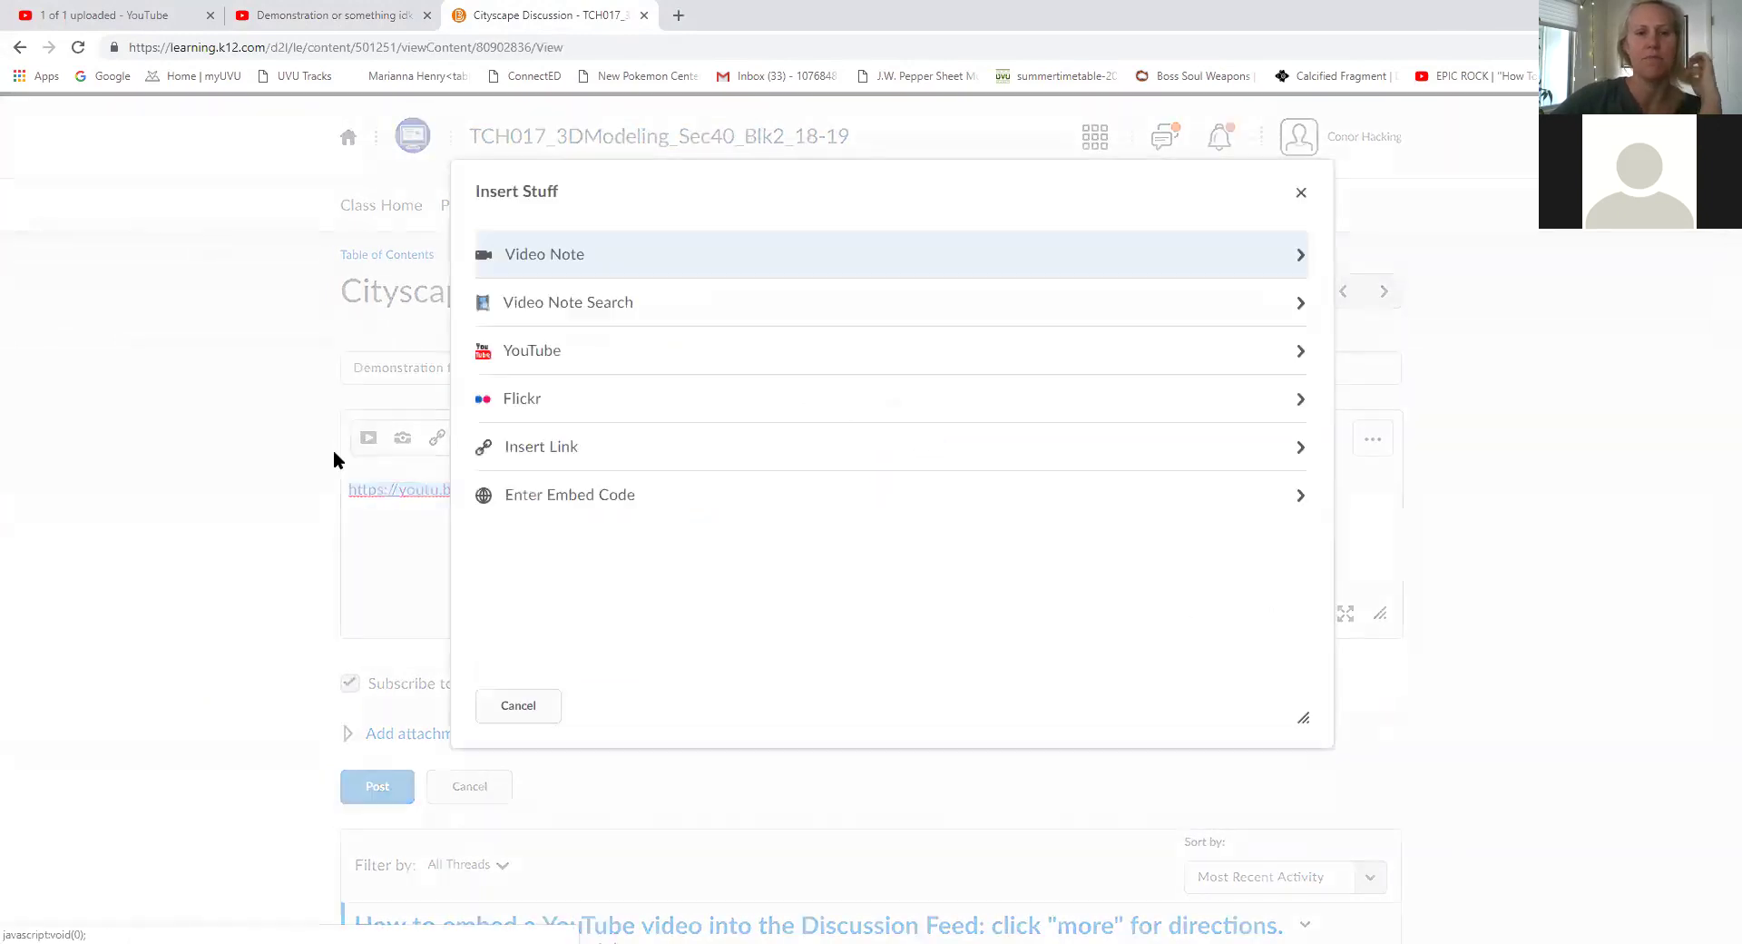
left_click(591, 353)
left_click(612, 303)
key("ctrl+v")
left_click(721, 305)
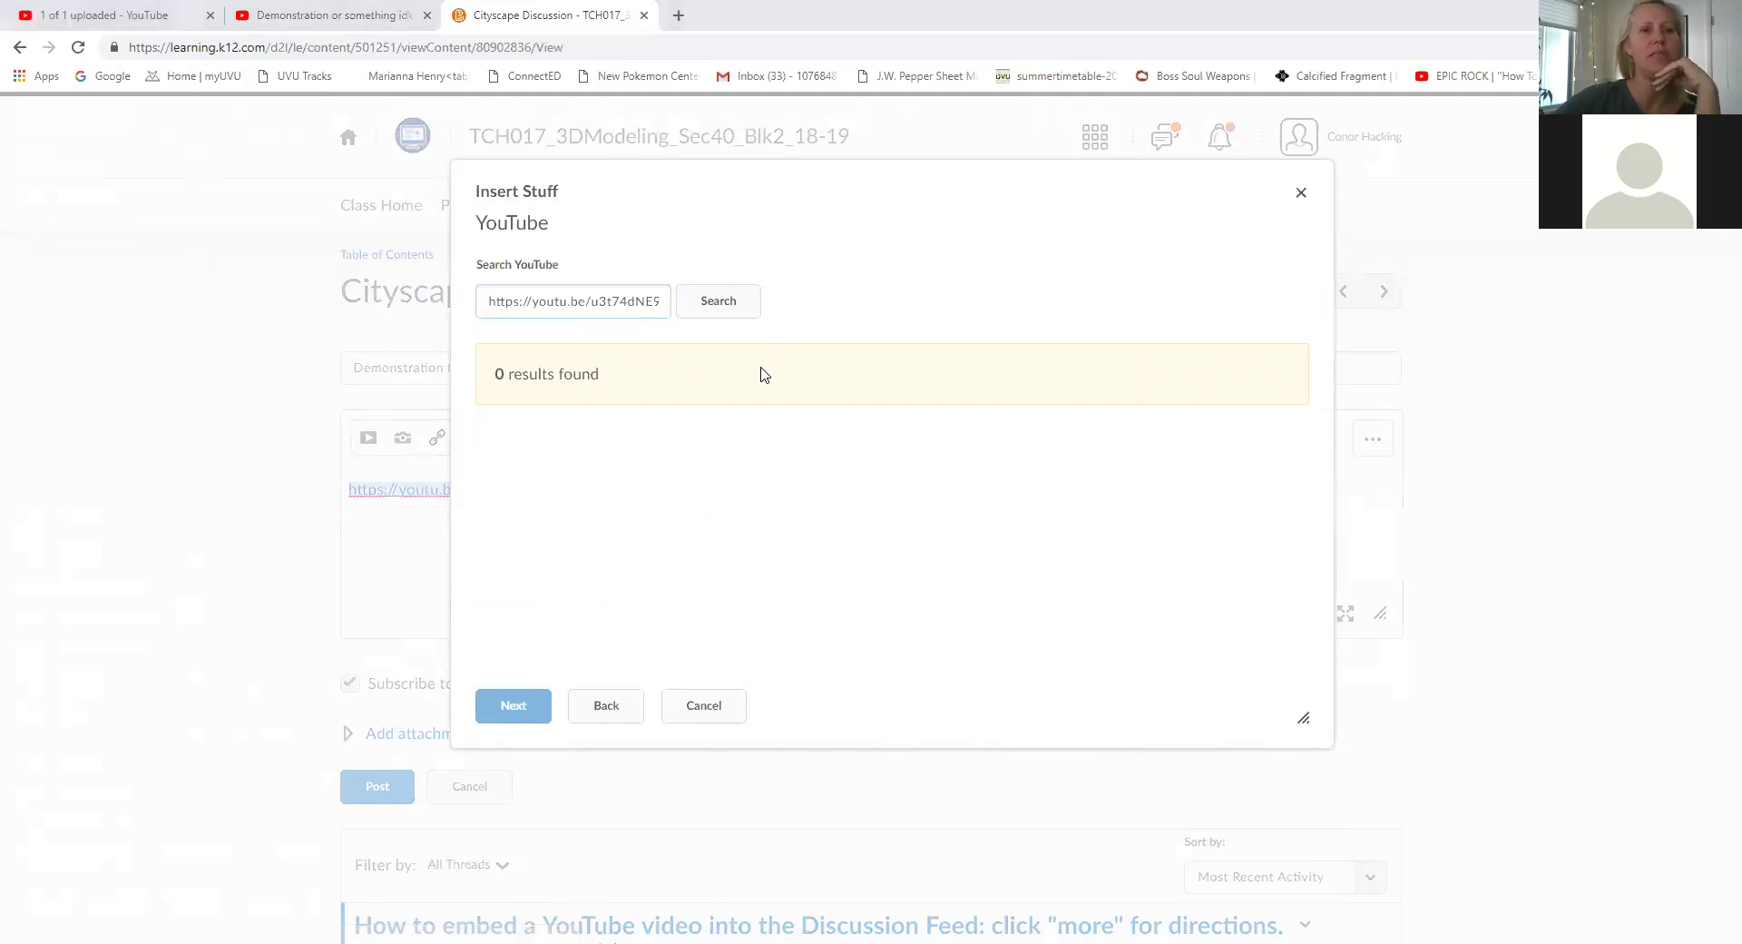
left_click(353, 13)
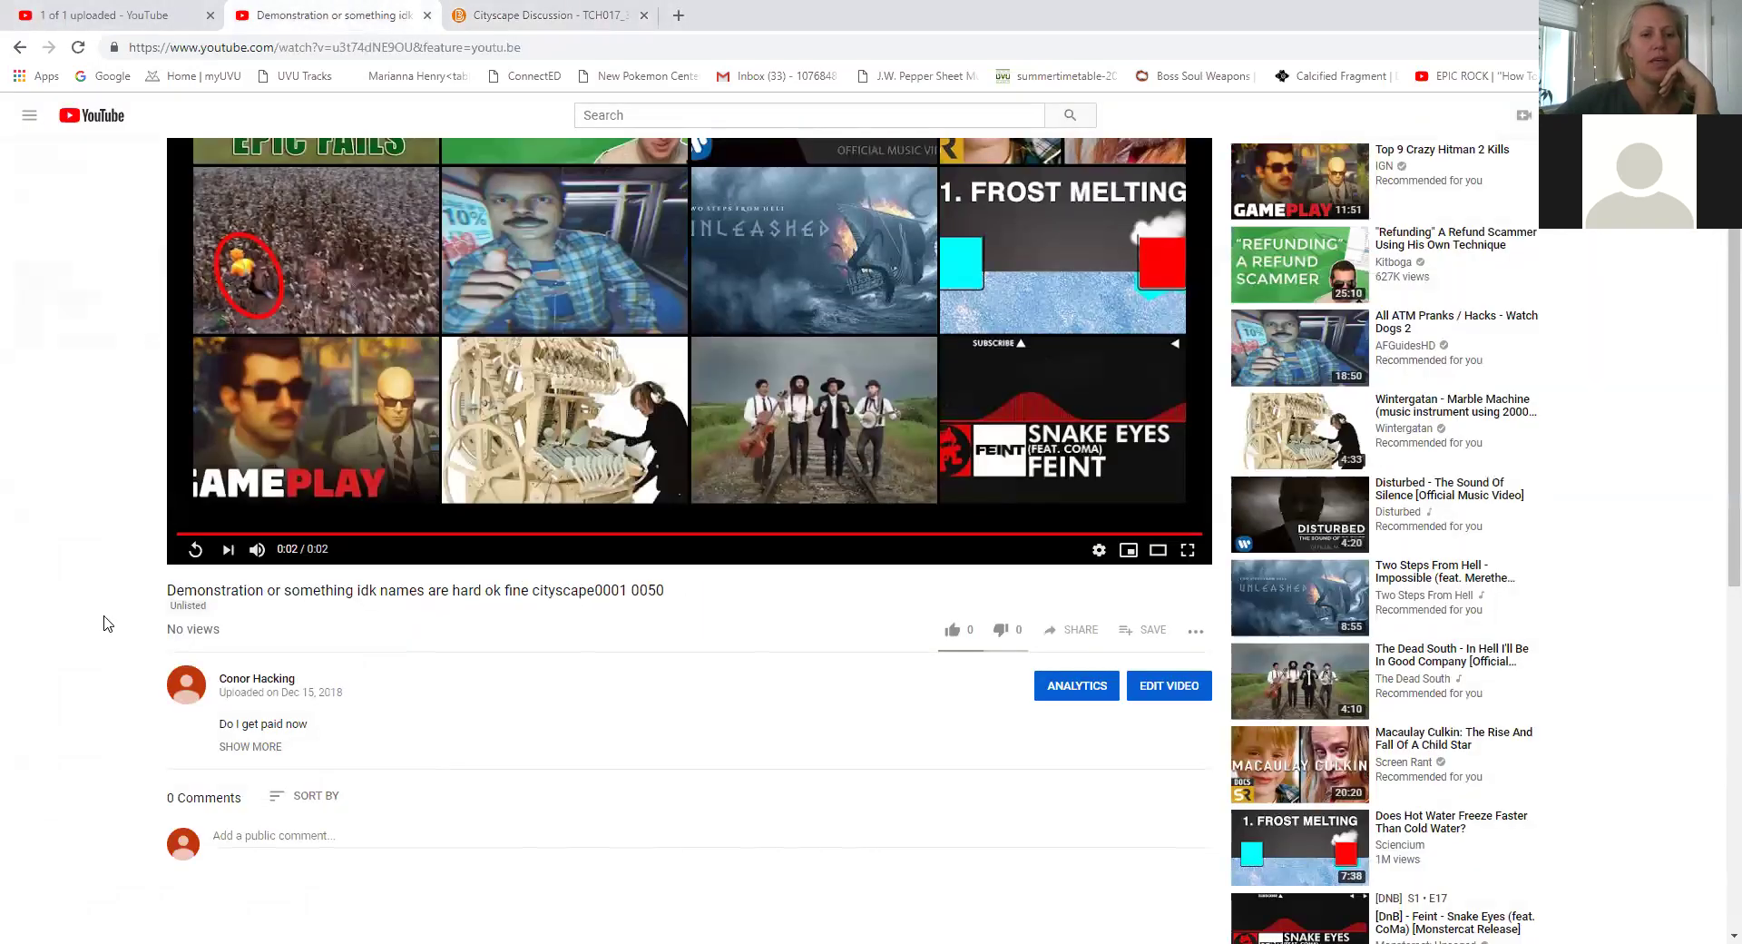
left_click_drag(187, 577, 387, 569)
left_click(679, 612)
left_click_drag(675, 596, 171, 587)
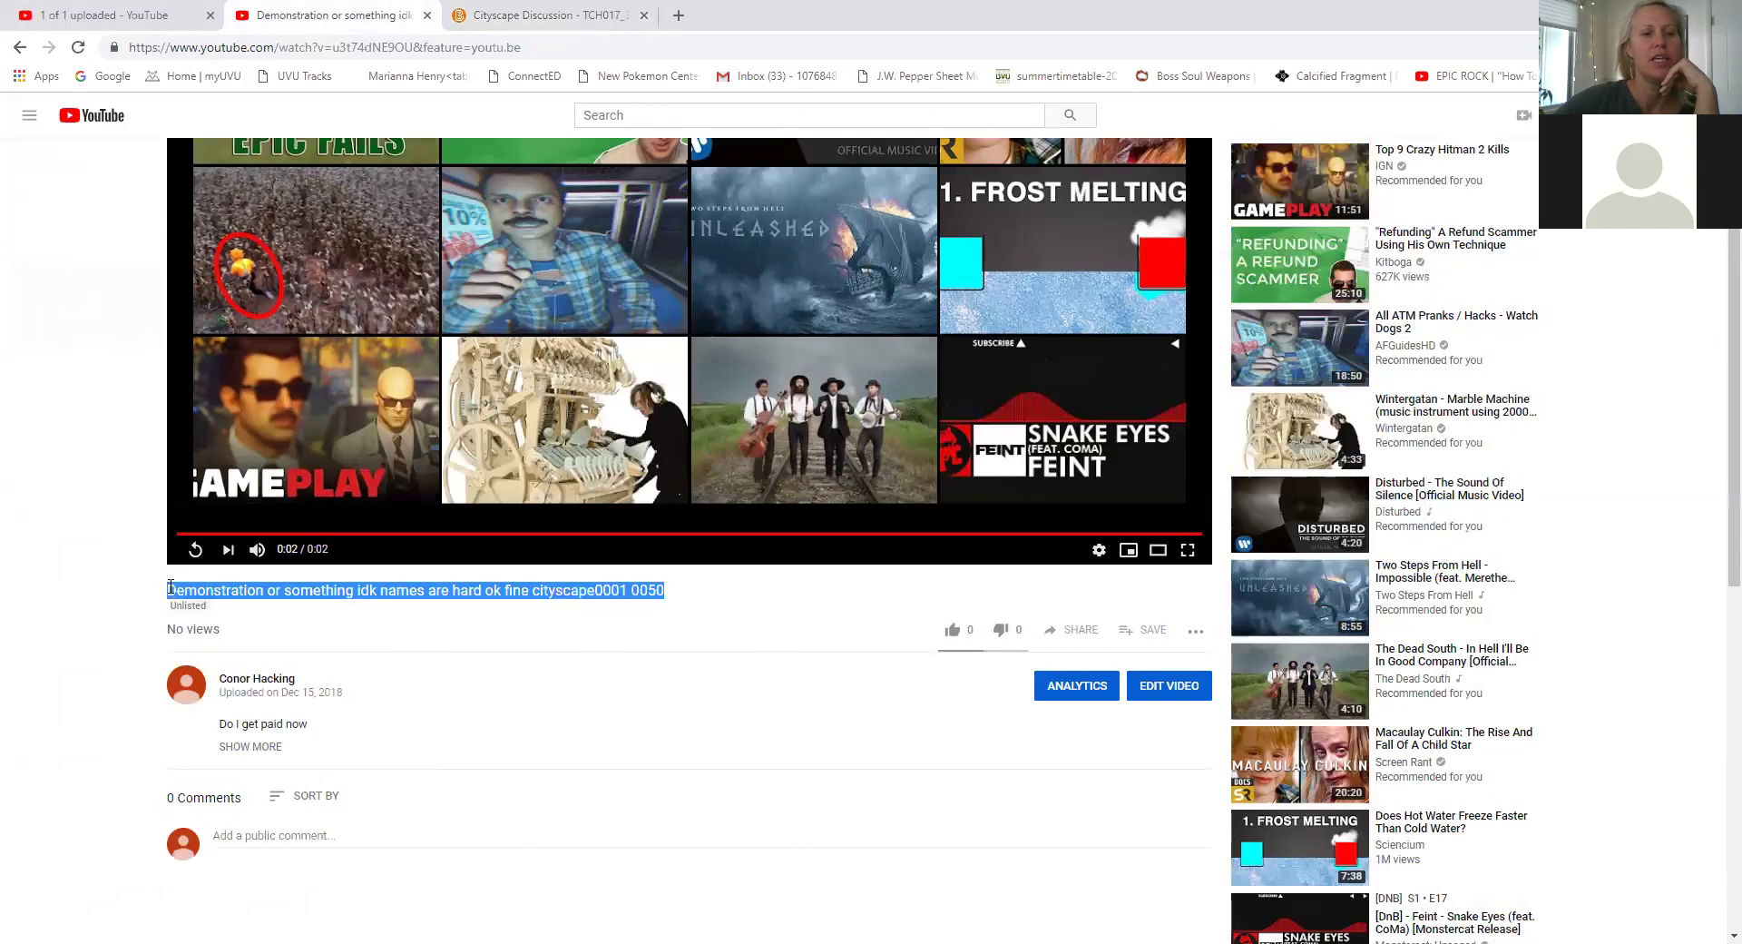
left_click(498, 4)
left_click(481, 20)
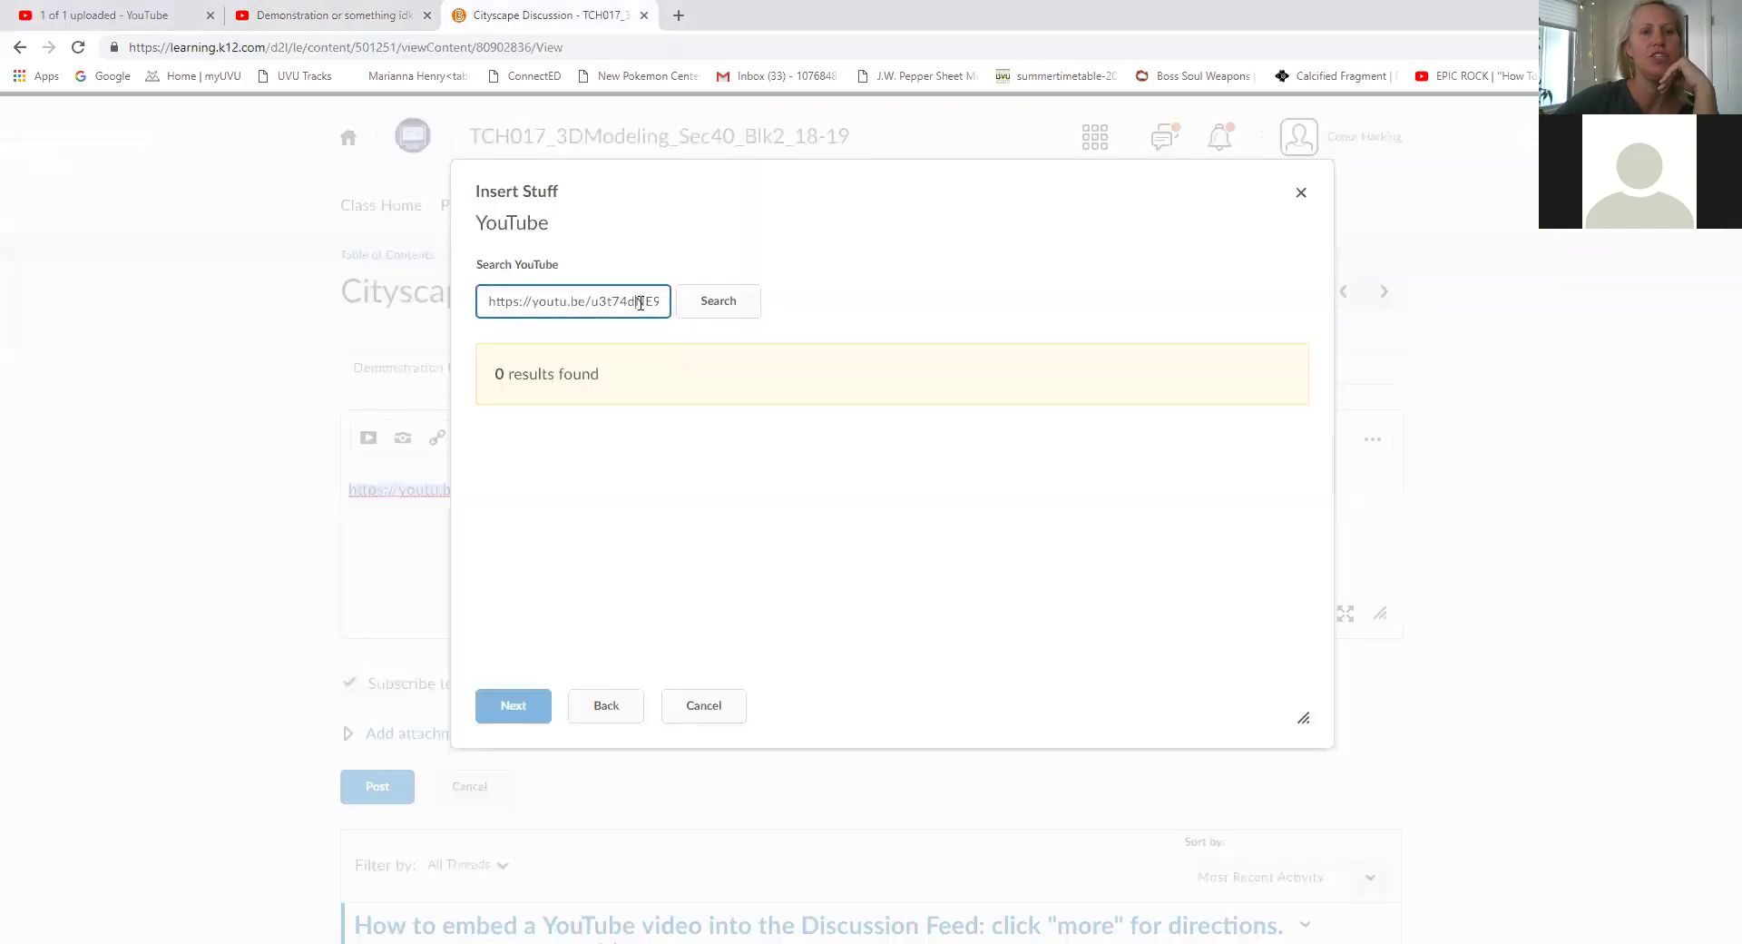
key("ctrl+a")
key("BackSpace")
key("ctrl+v")
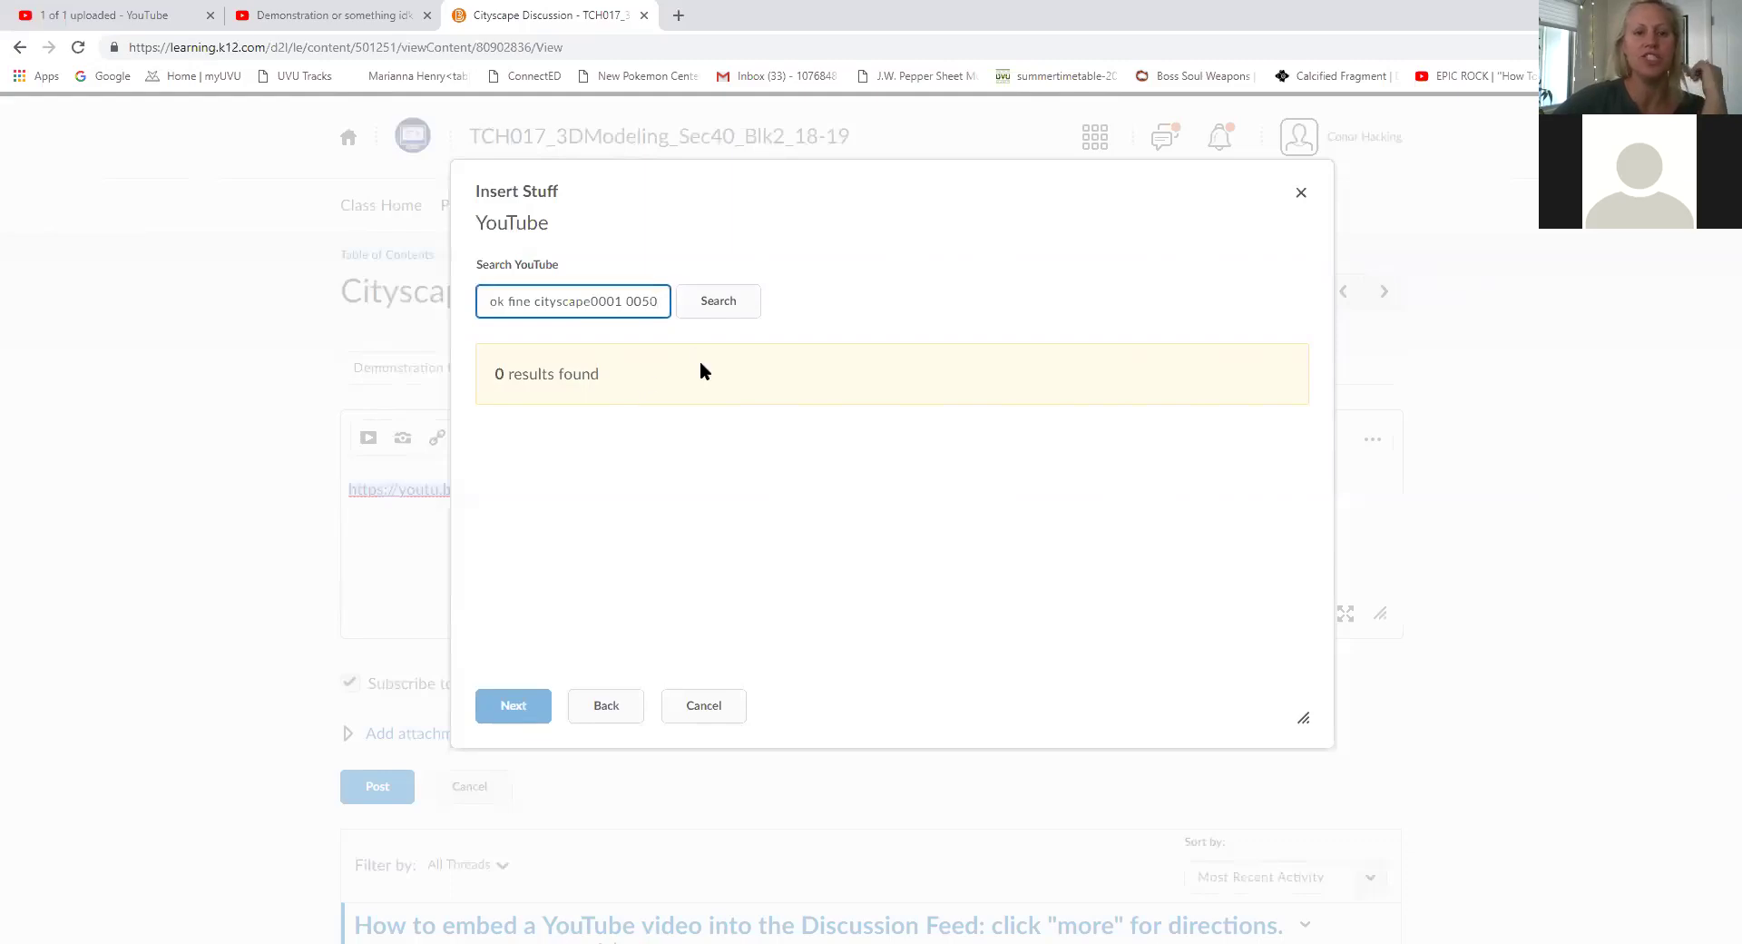
left_click(607, 705)
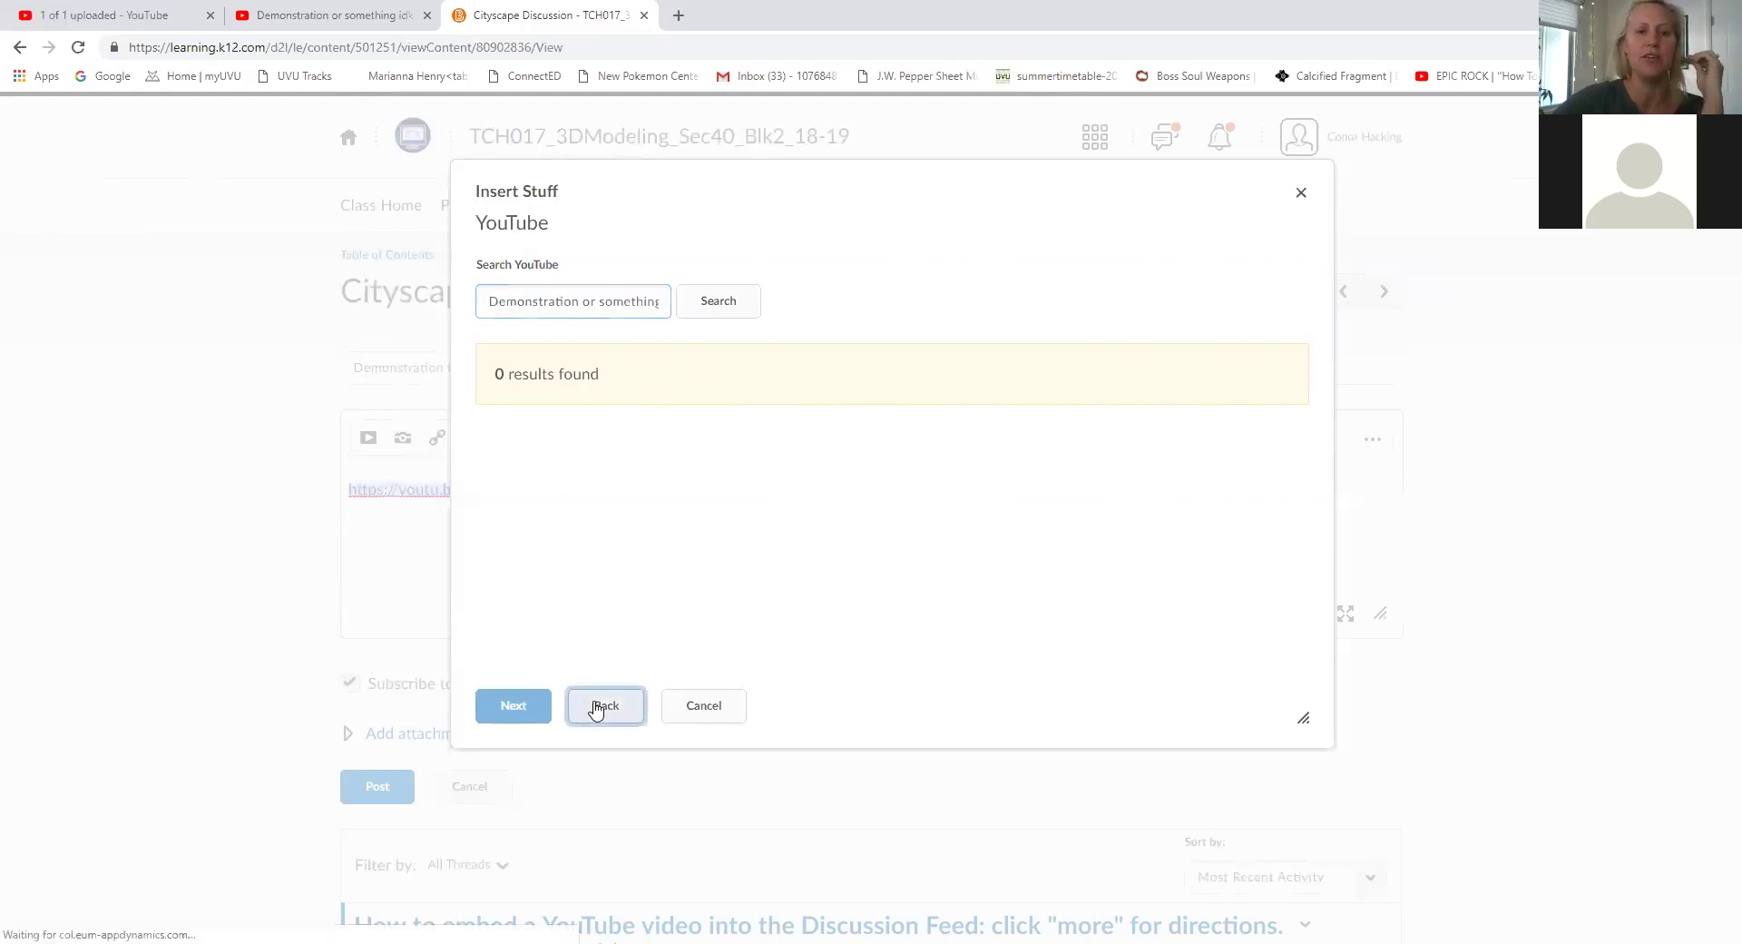
left_click(1301, 192)
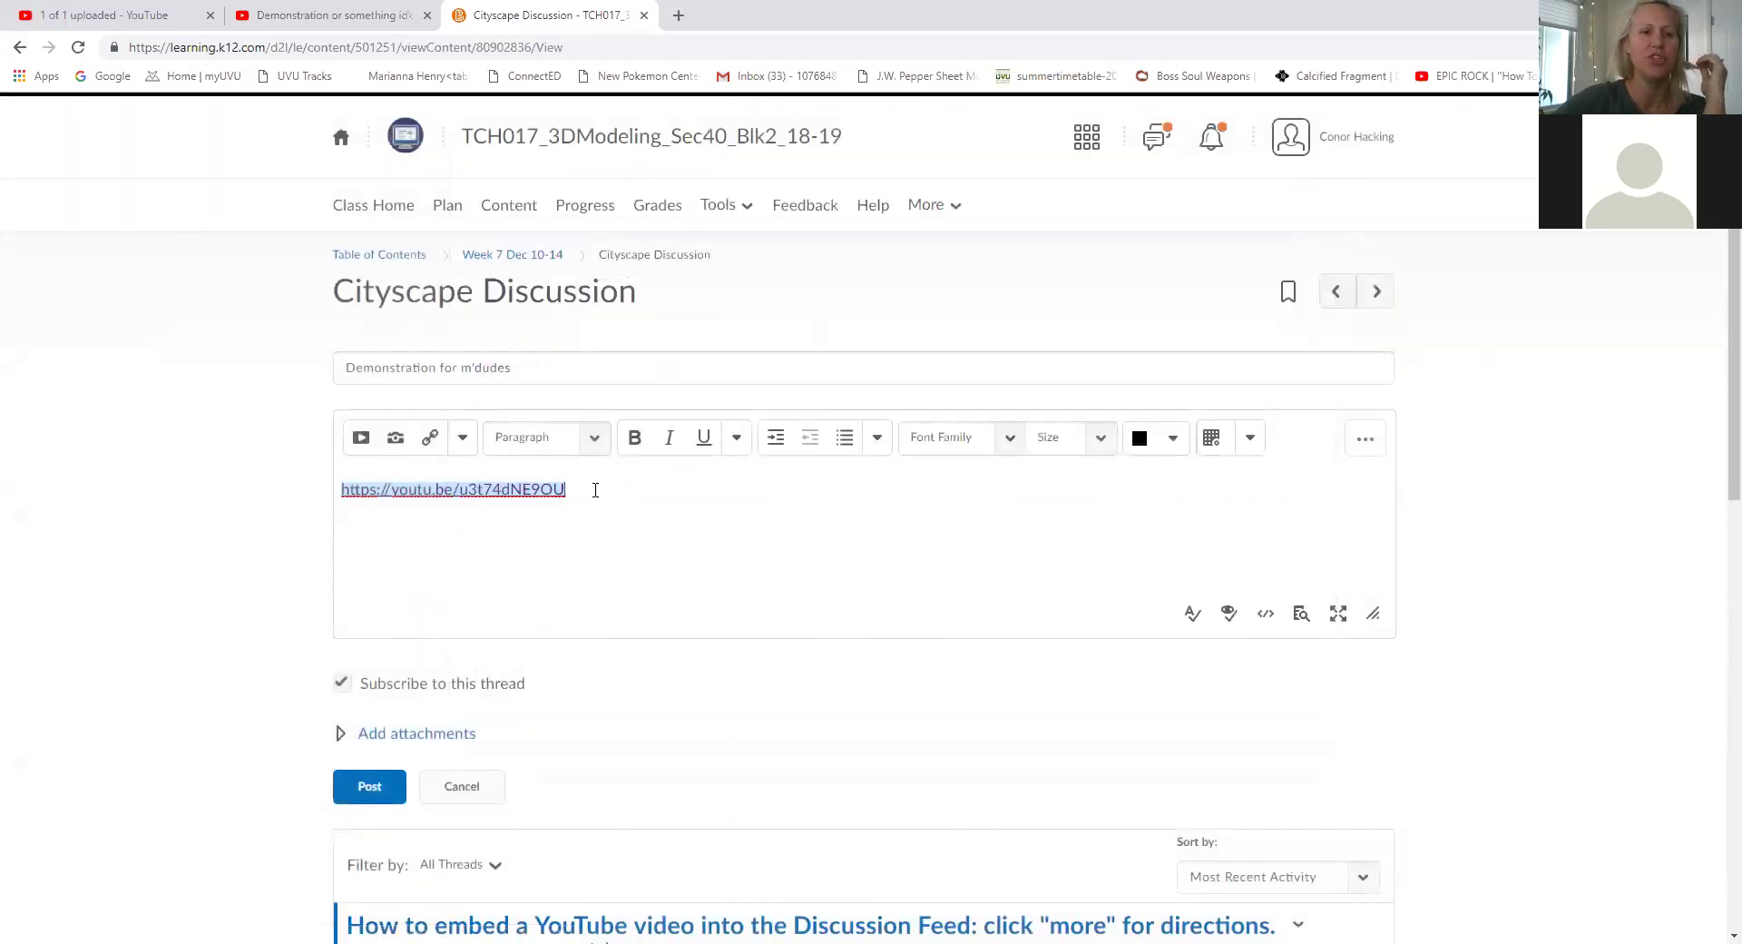
Post the 'Demonstration for m'dudes' thread, then confirm its YouTube link plays the cityscape video.
left_click_drag(563, 491, 352, 523)
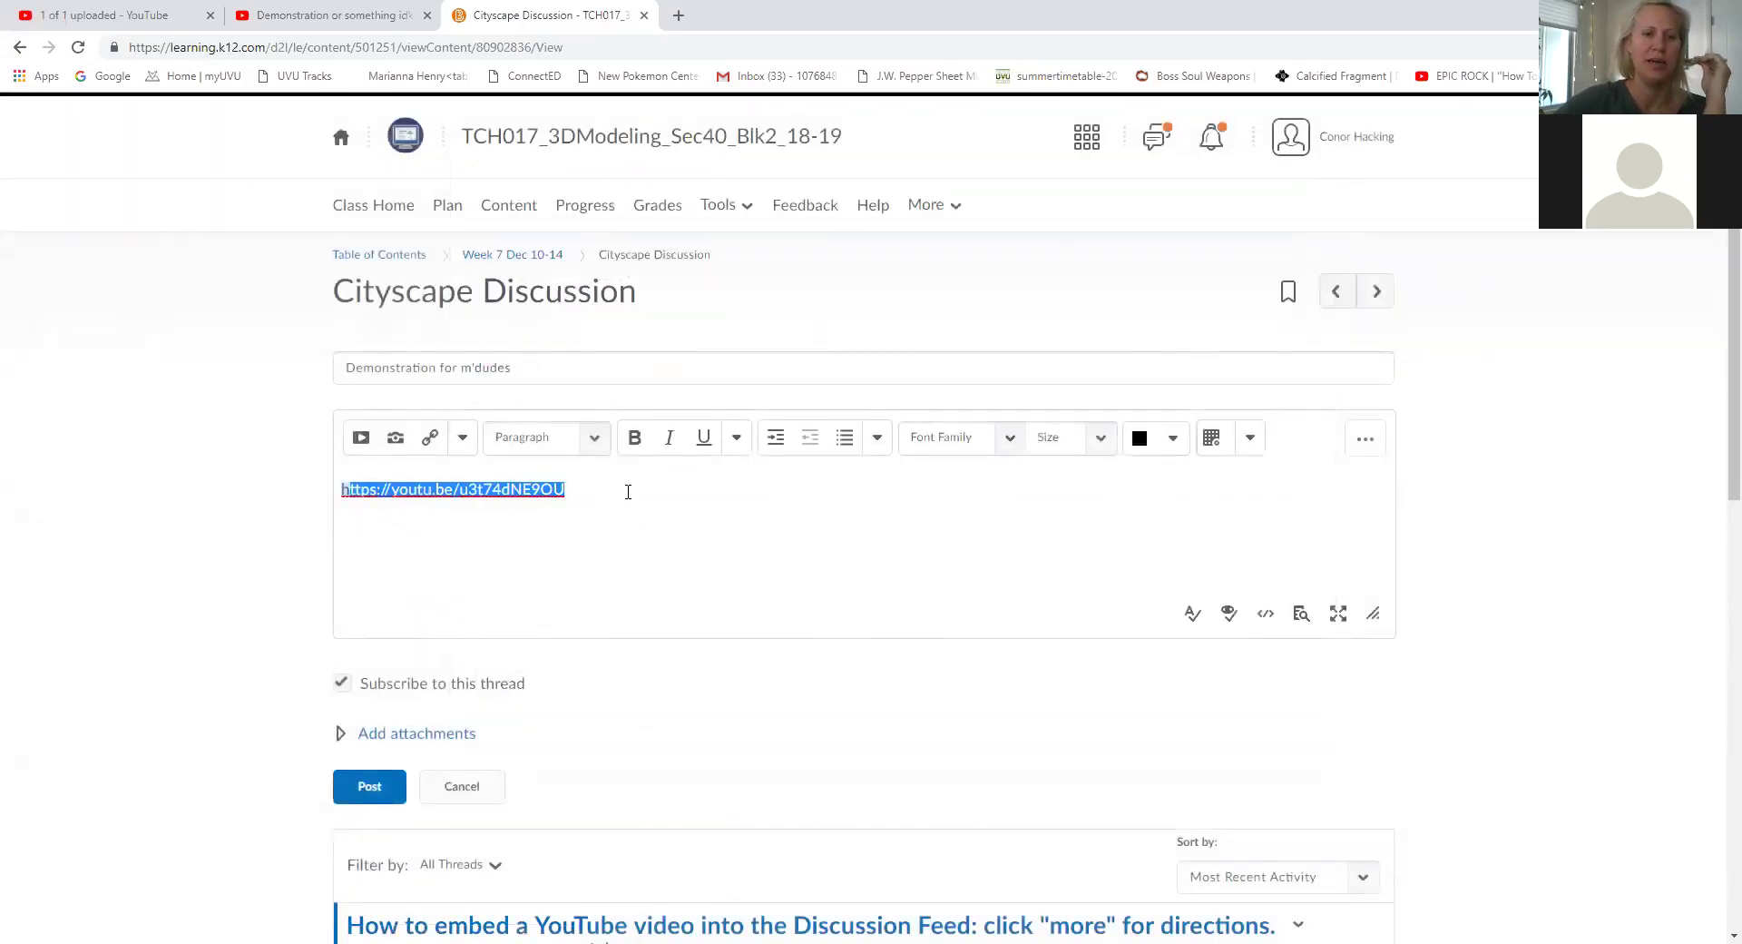
left_click(350, 789)
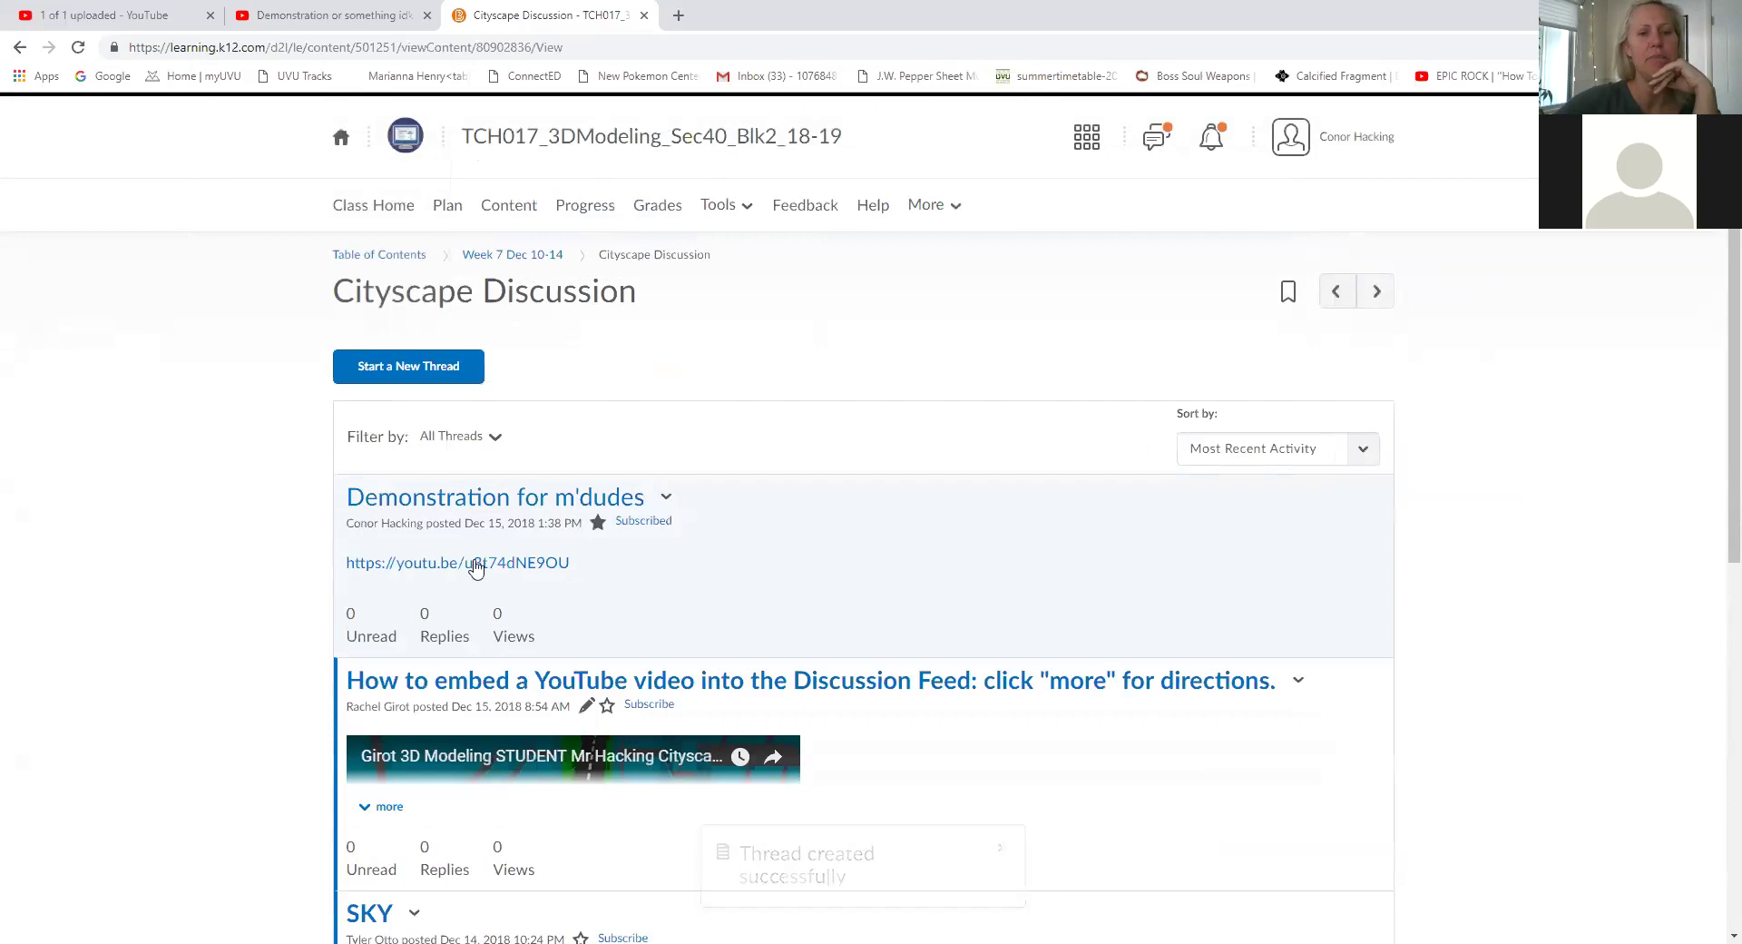
left_click(666, 497)
left_click(665, 503)
left_click(664, 503)
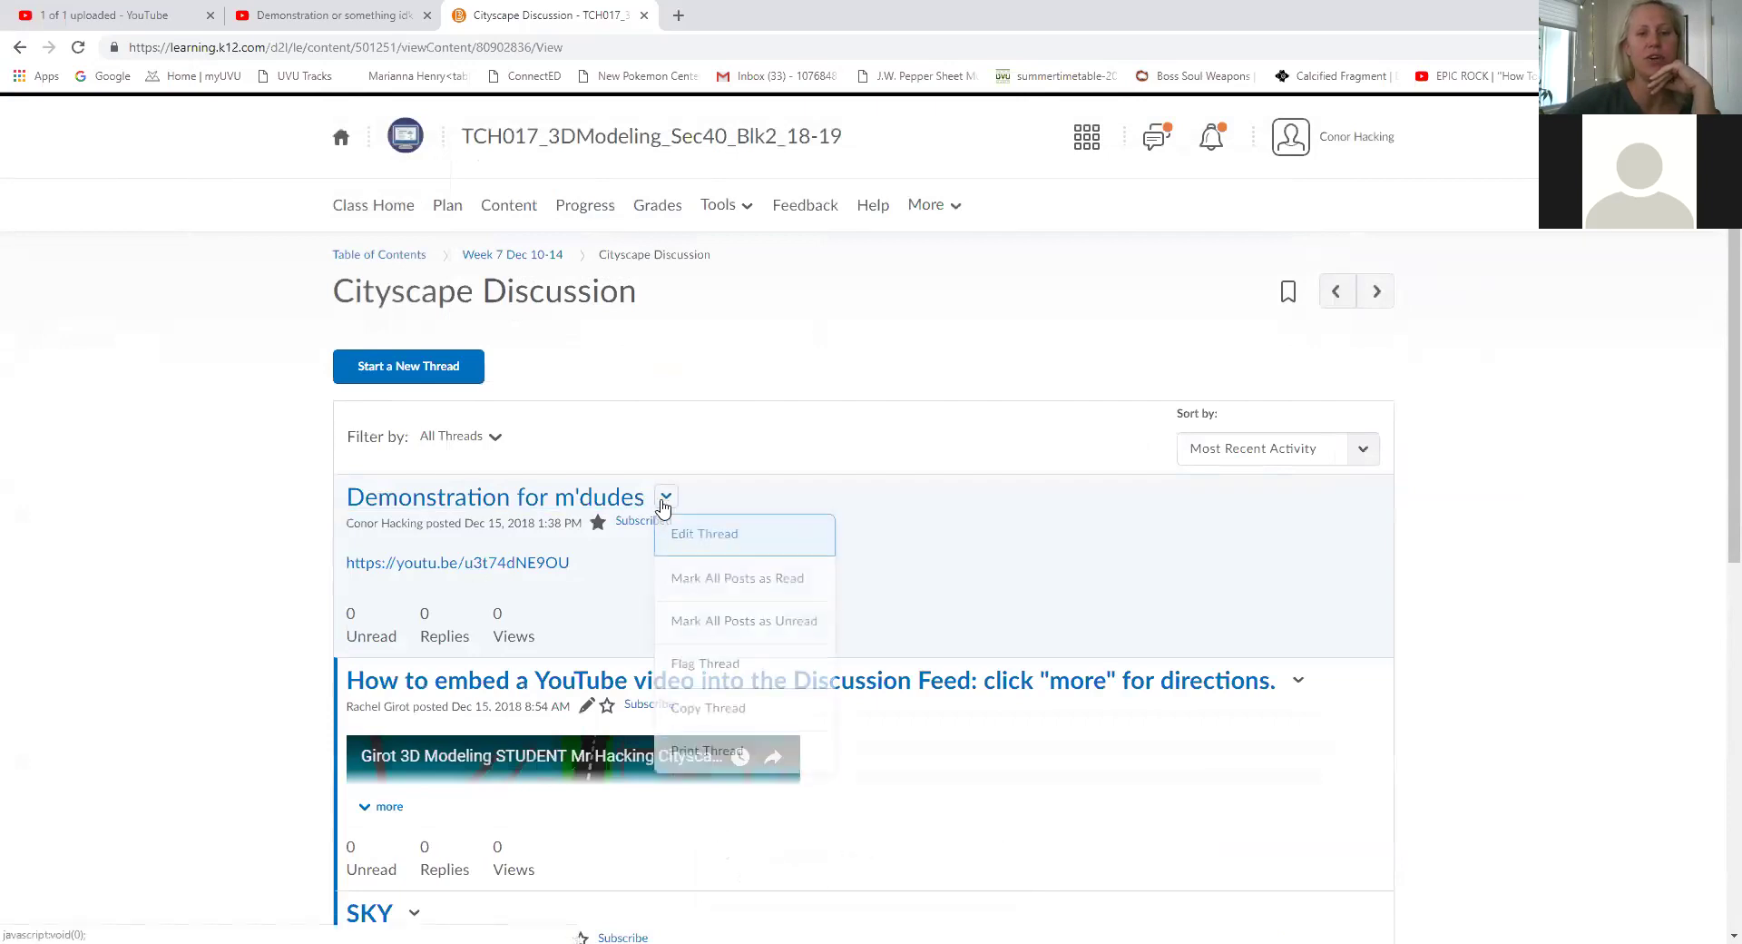
left_click(579, 606)
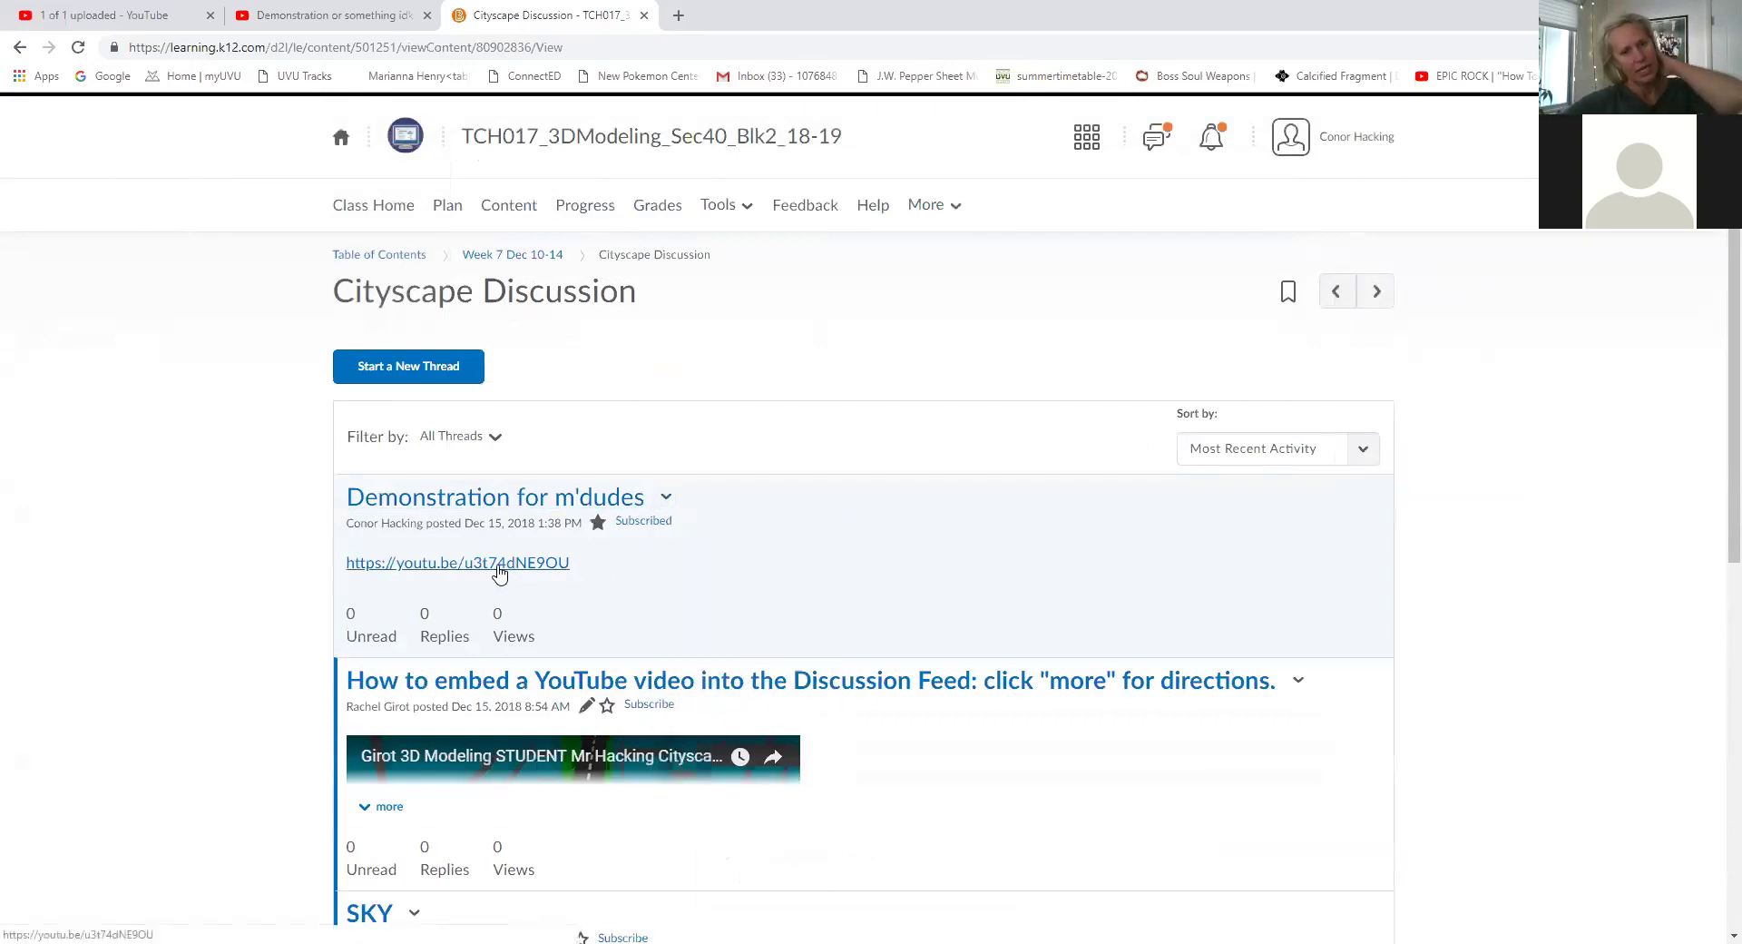
left_click(498, 563)
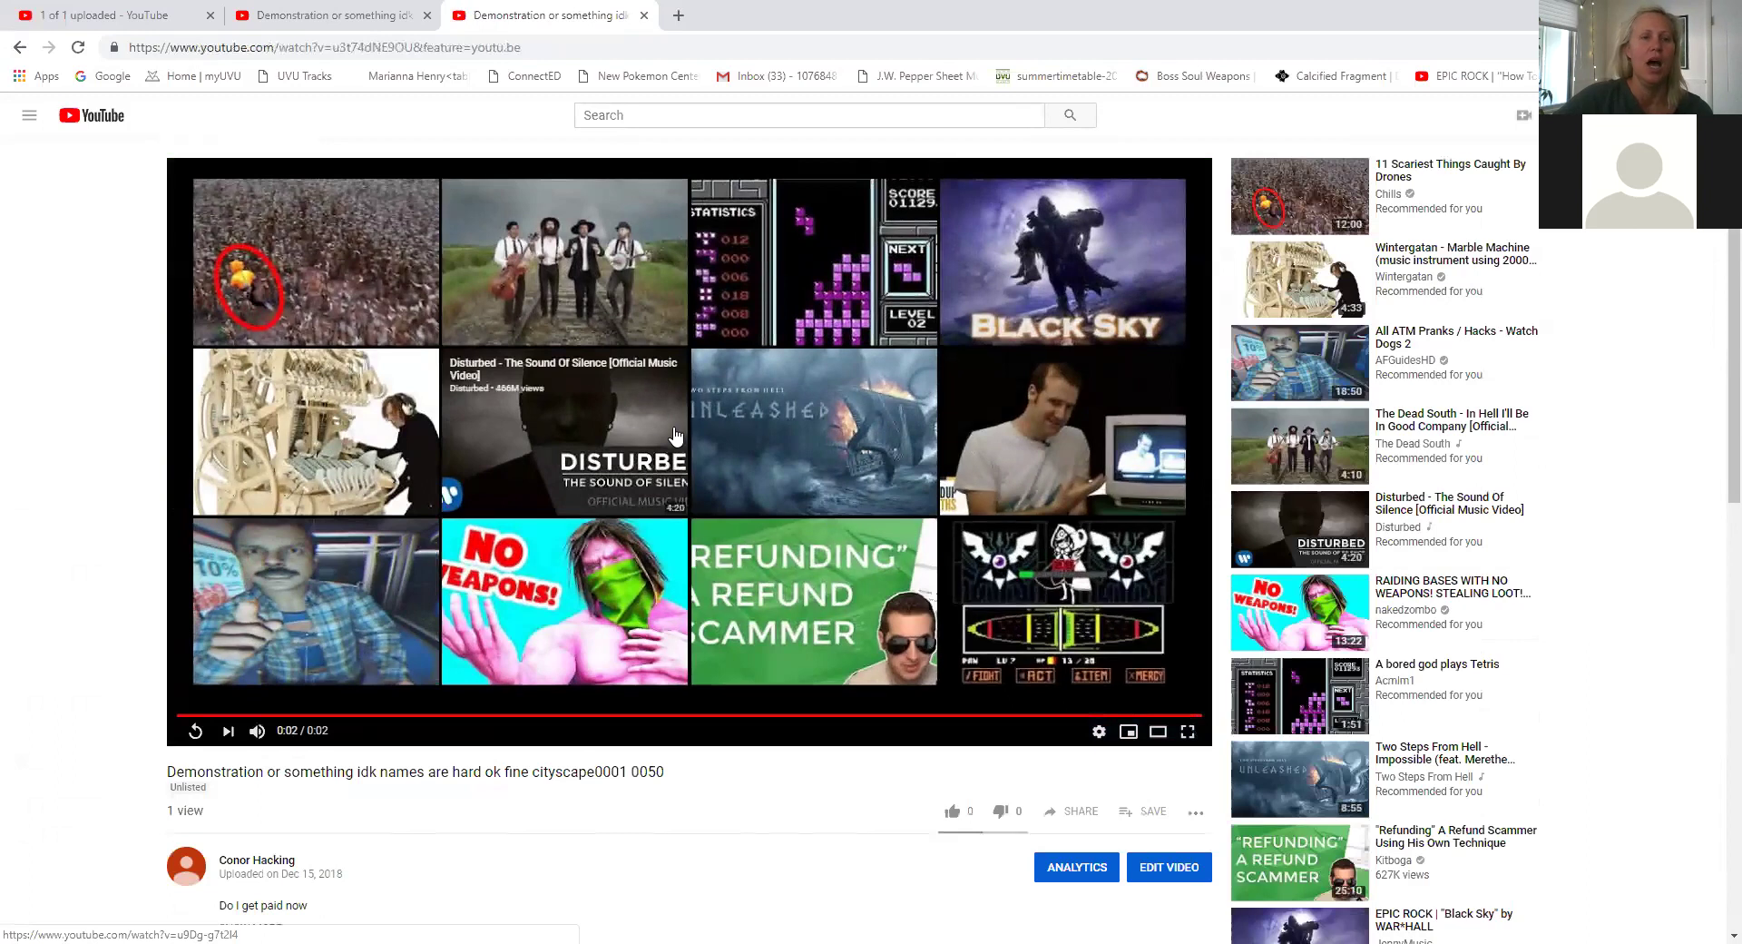
left_click(16, 52)
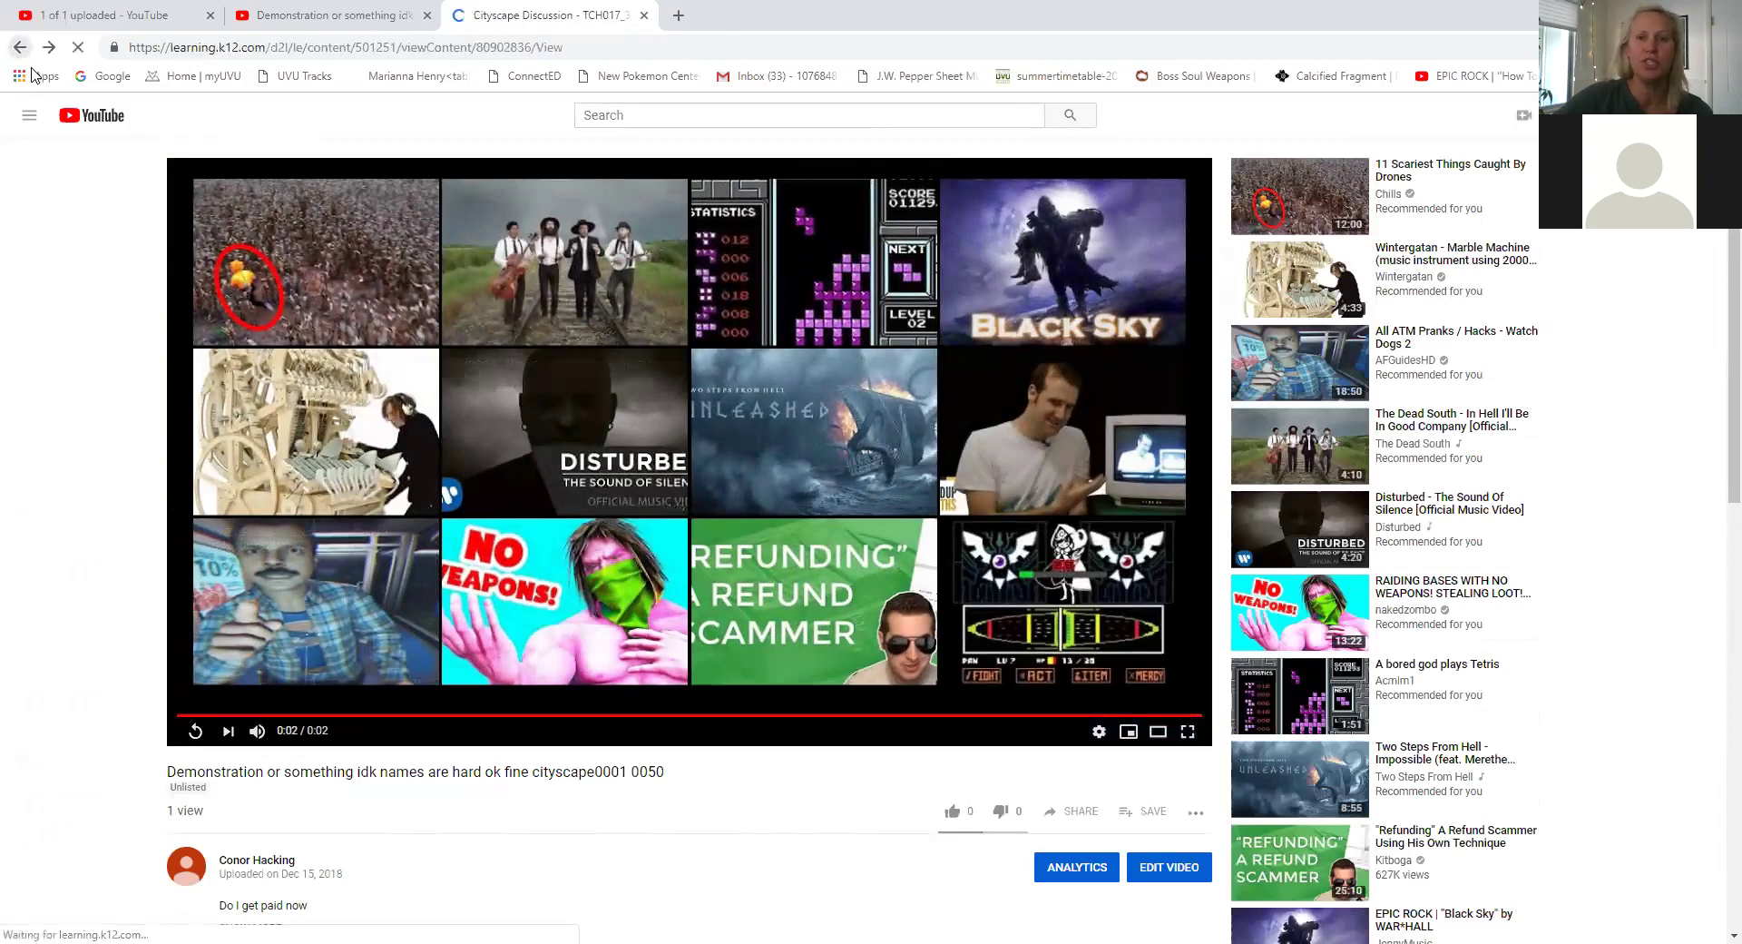